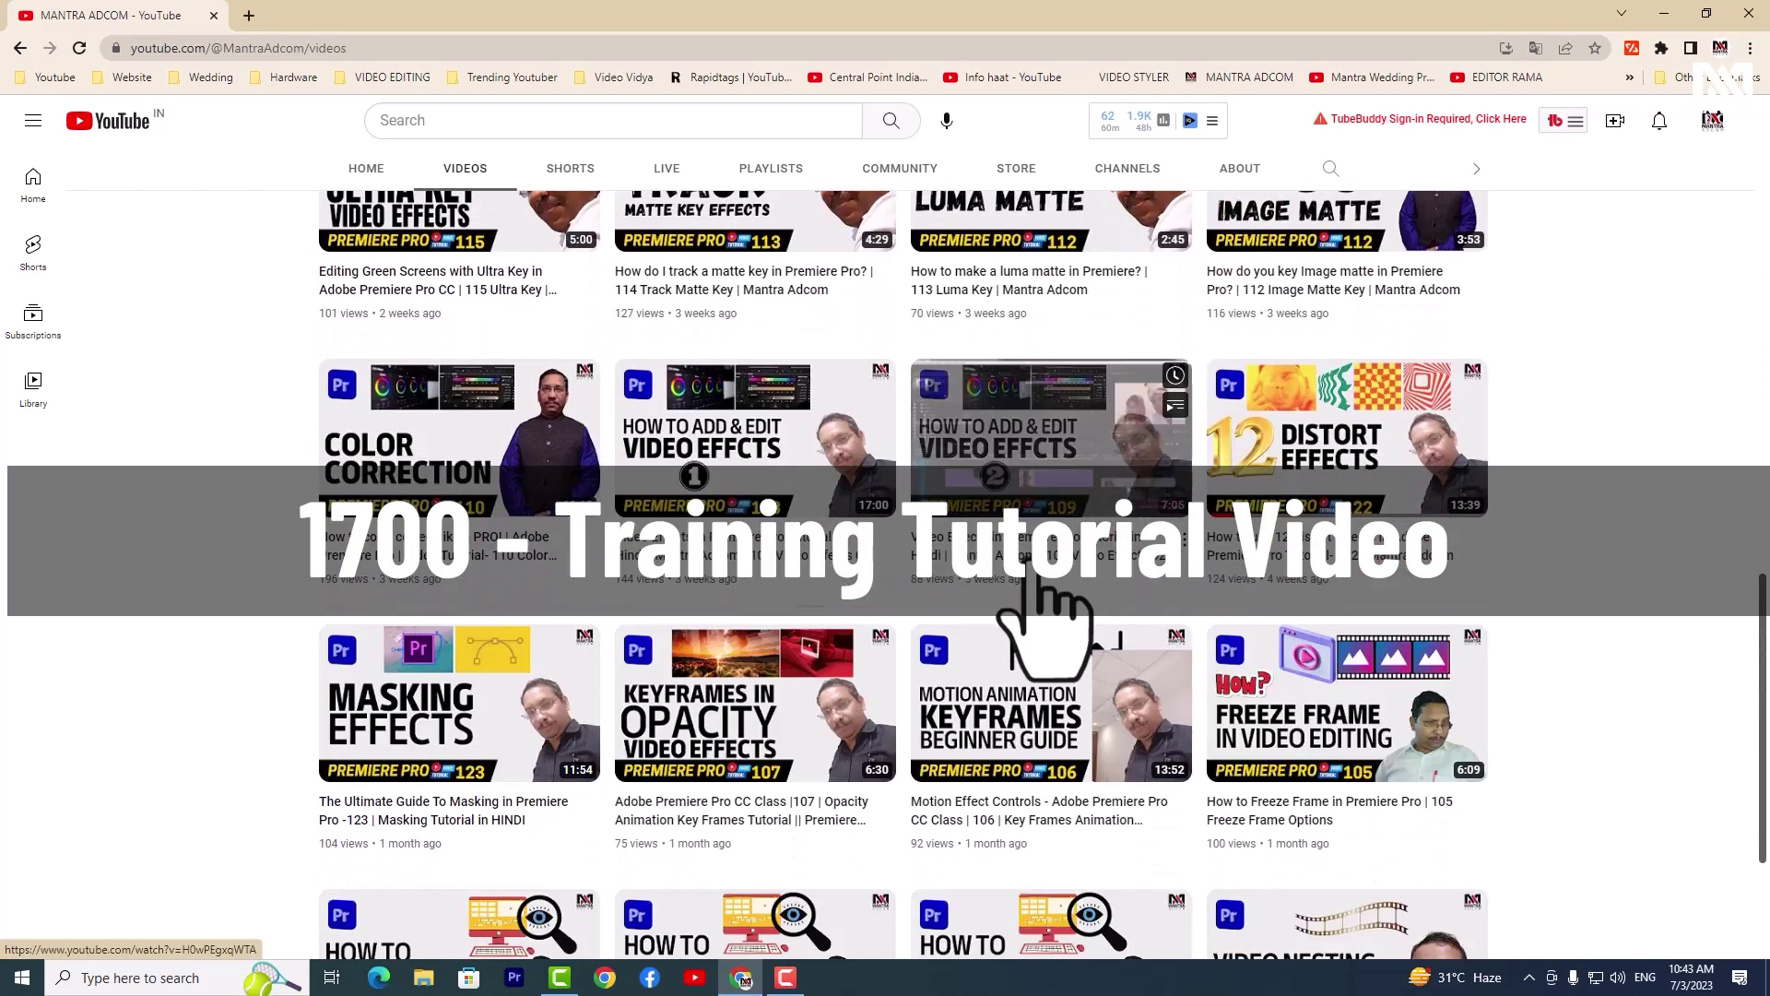
Scroll through the start screen and briefly check the installed apps list
scroll(1133, 334, "down", 1)
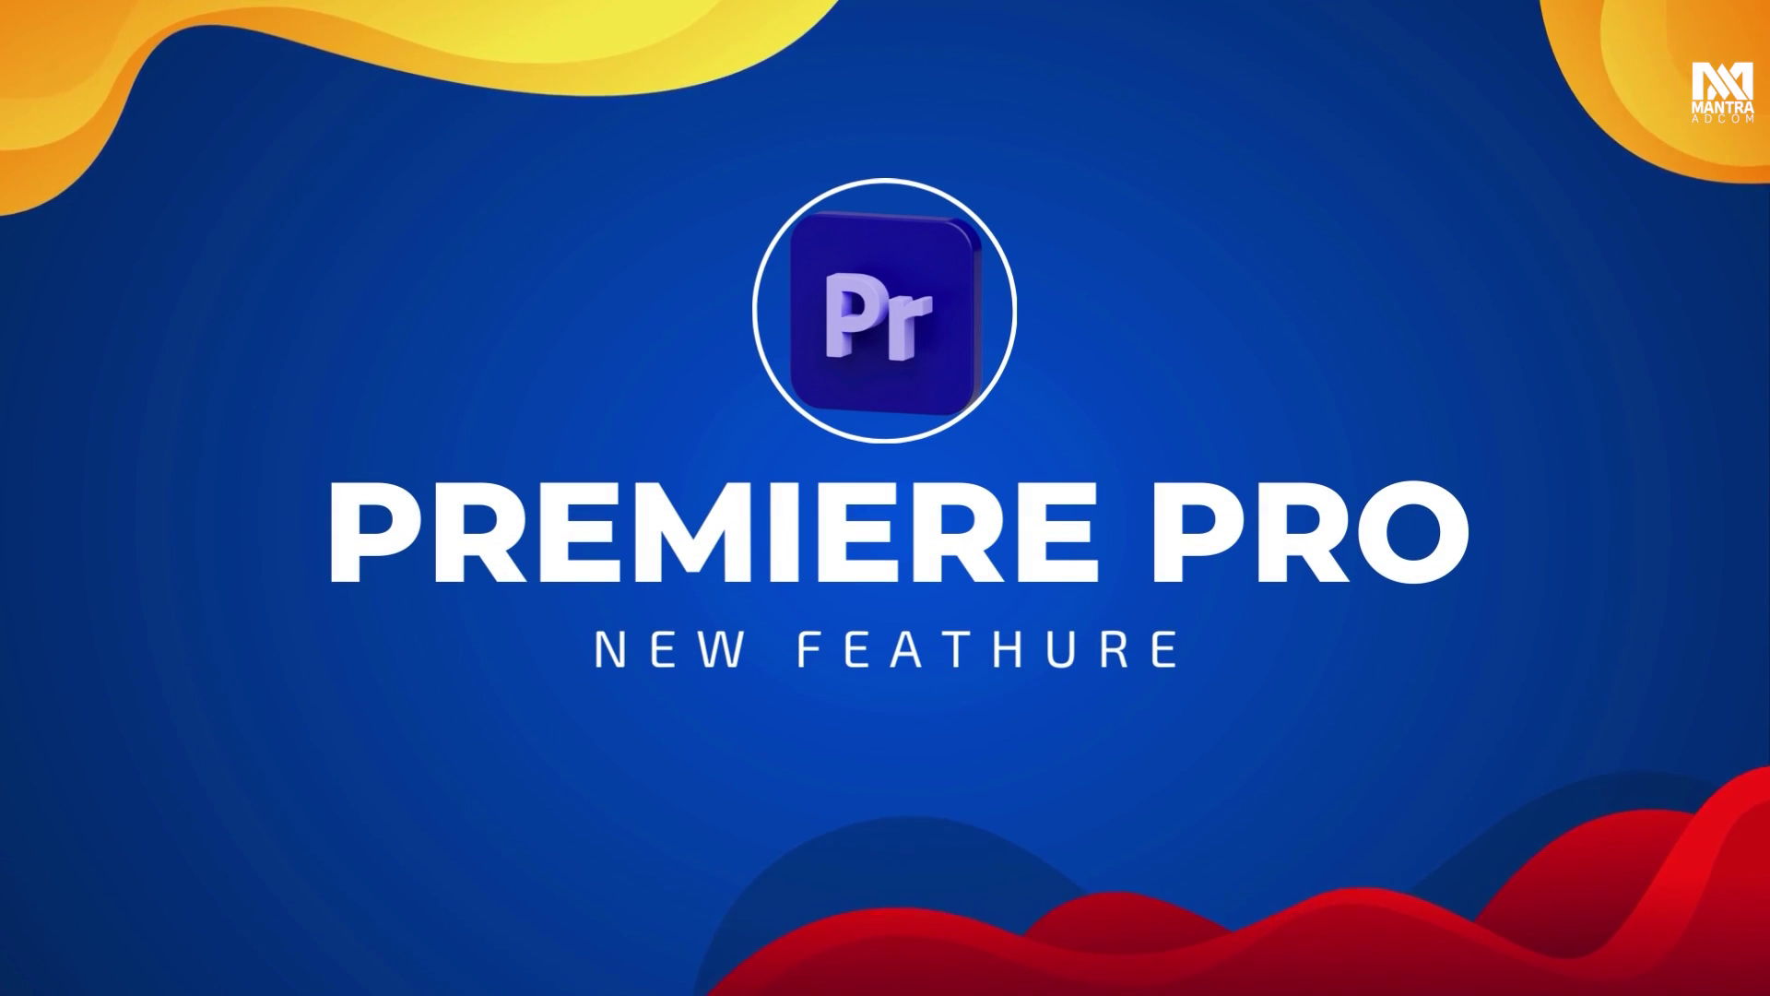
scroll(1014, 549, "down", 3)
scroll(1028, 558, "down", 4)
scroll(1031, 558, "down", 3)
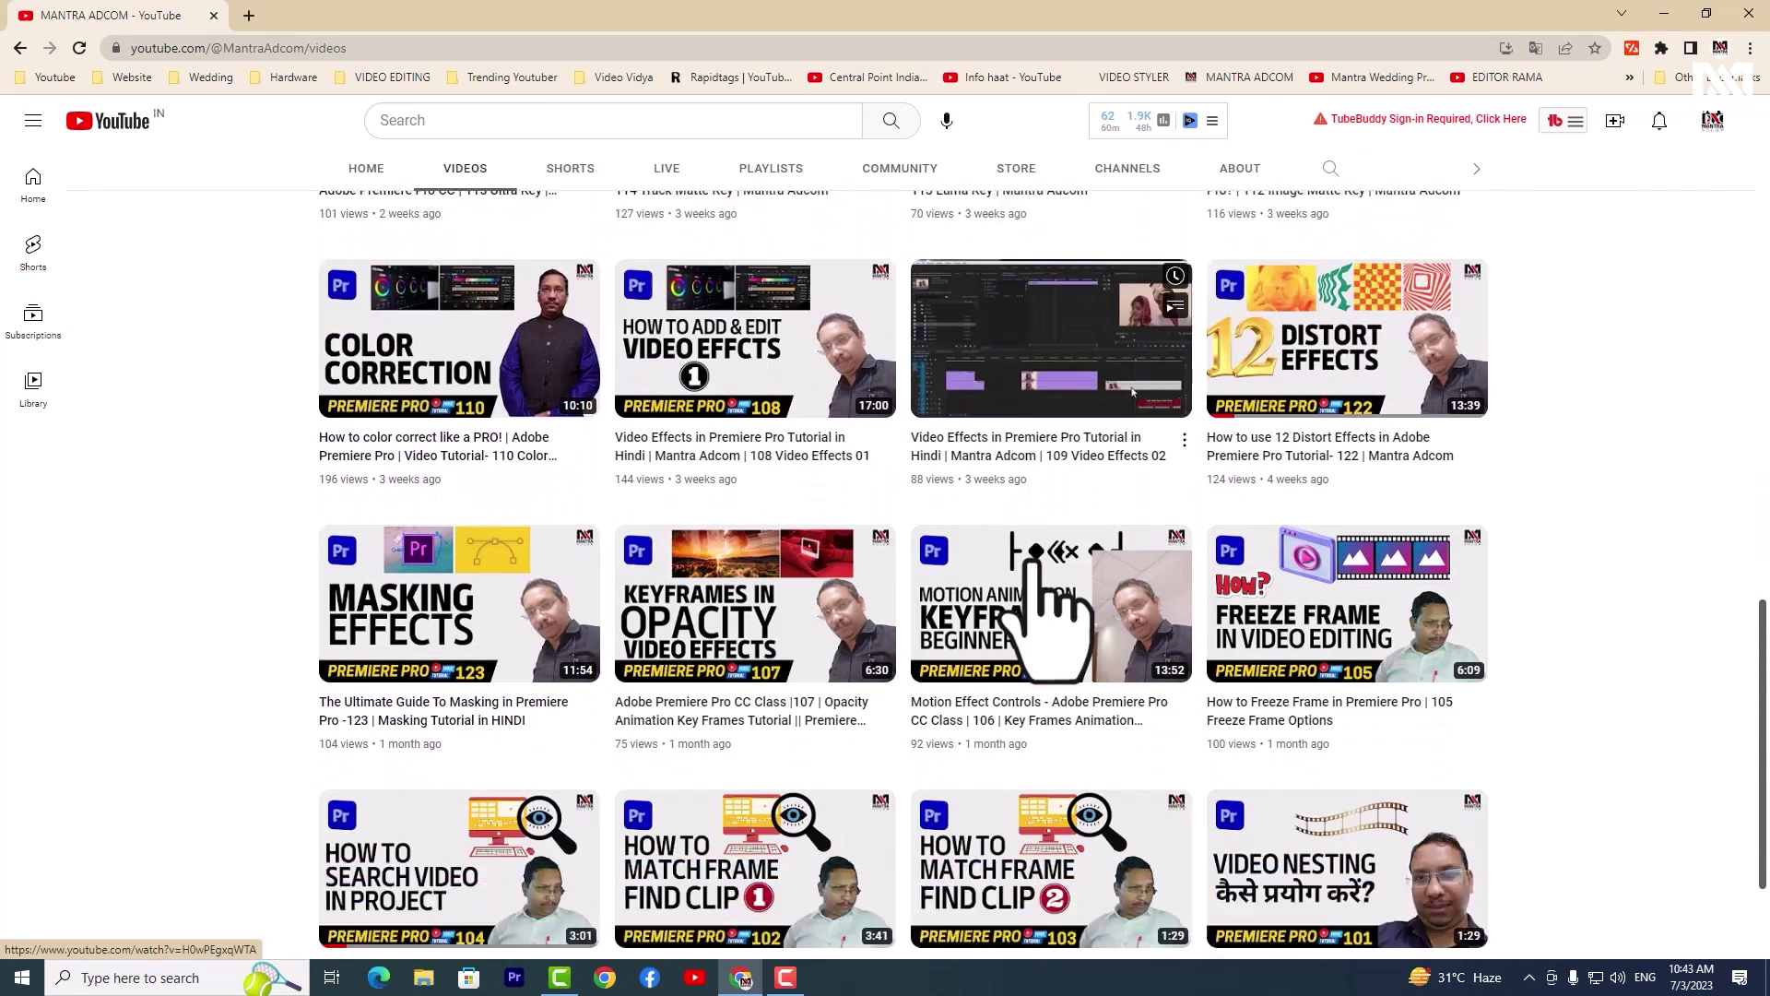
scroll(1031, 567, "up", 1)
scroll(1033, 572, "up", 6)
scroll(1034, 577, "up", 4)
scroll(1040, 590, "up", 2)
scroll(1043, 571, "up", 3)
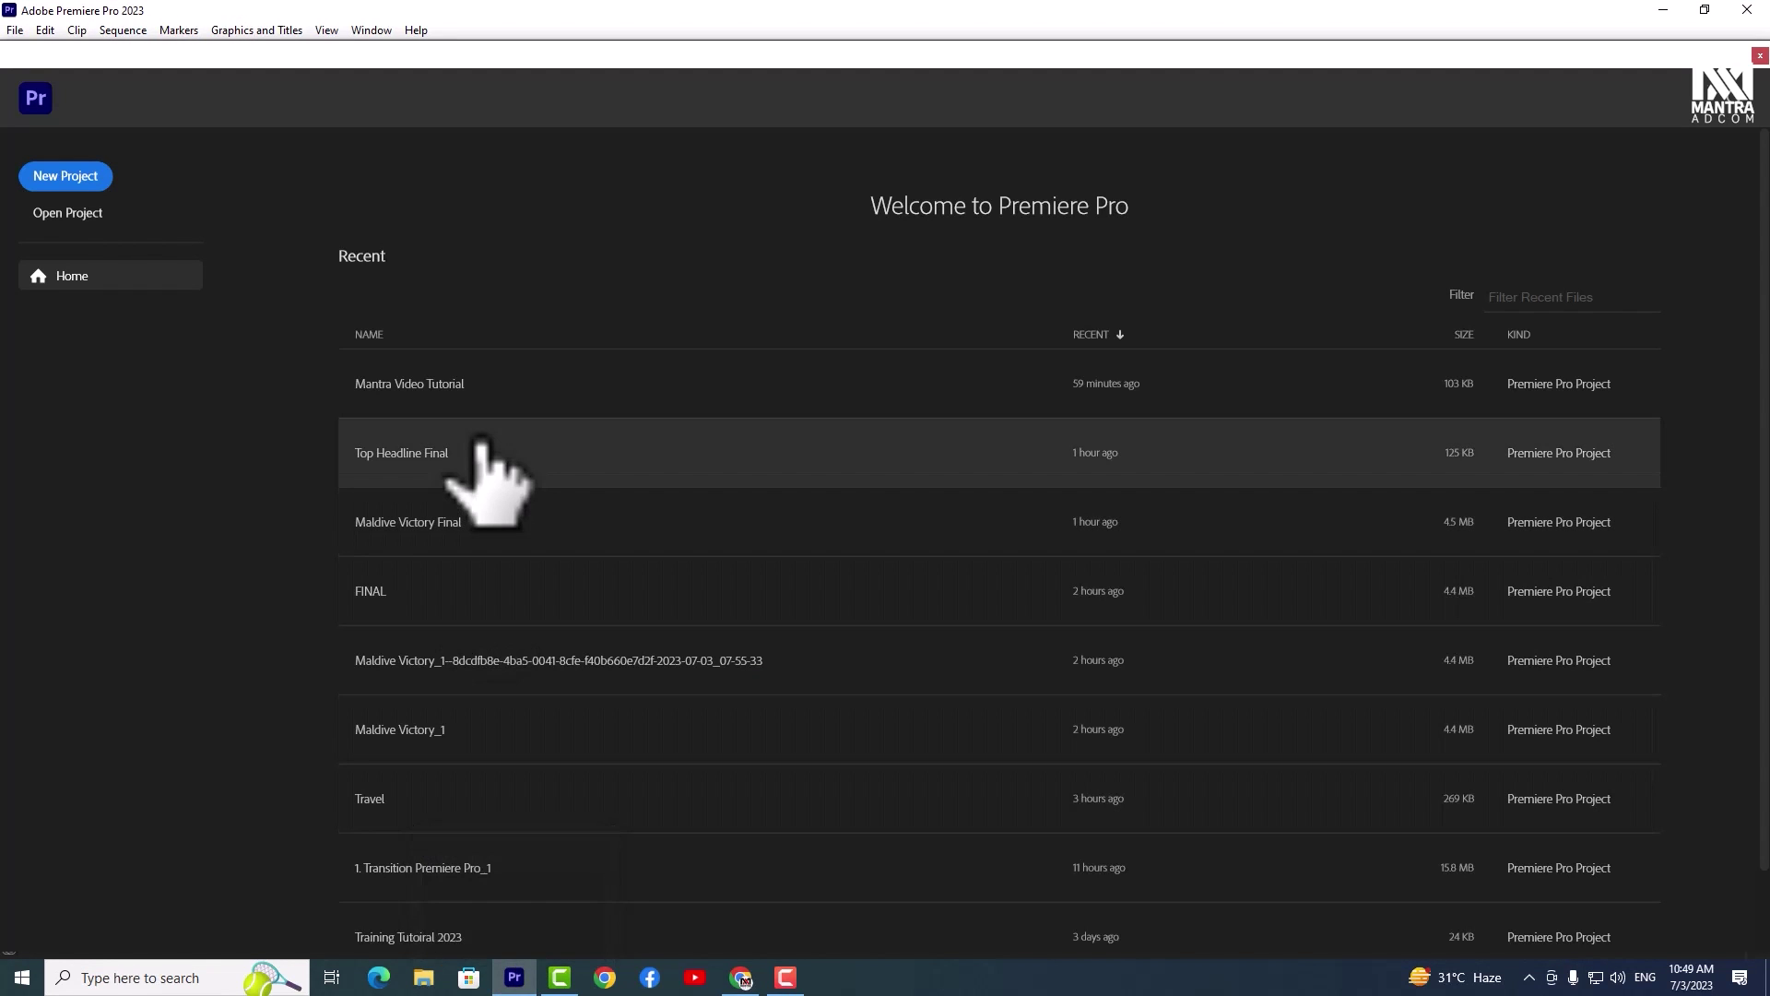
left_click(22, 977)
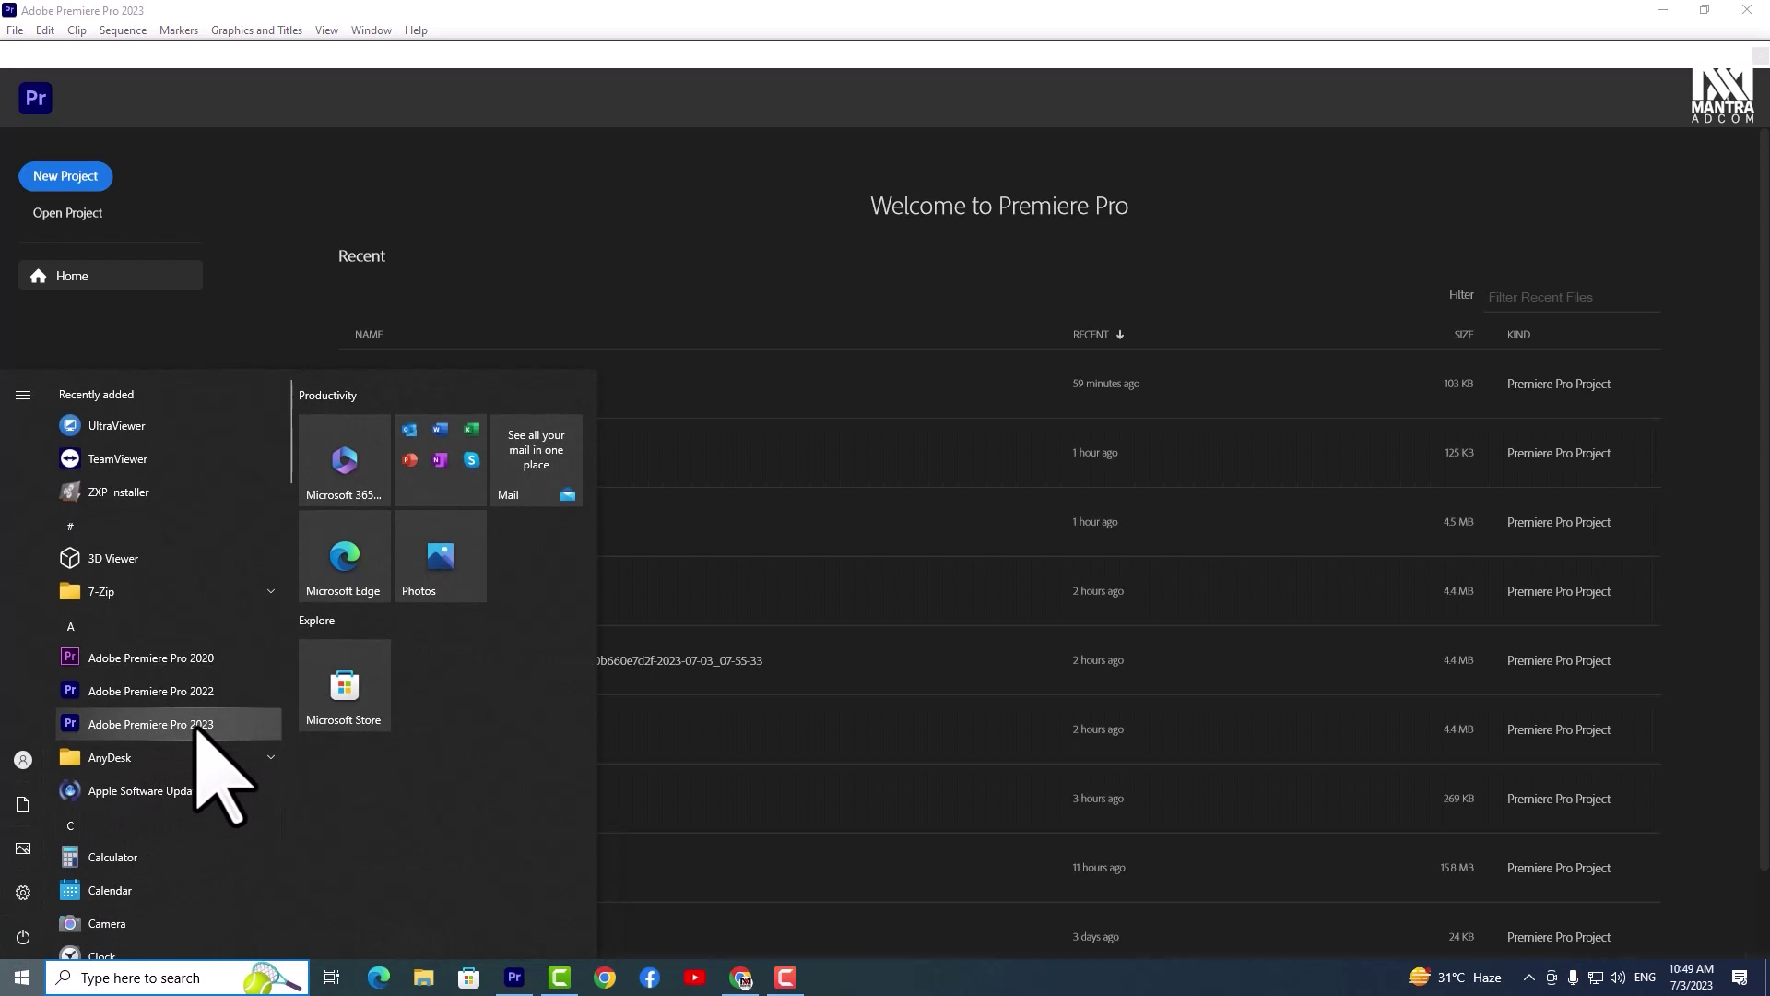
left_click(1462, 257)
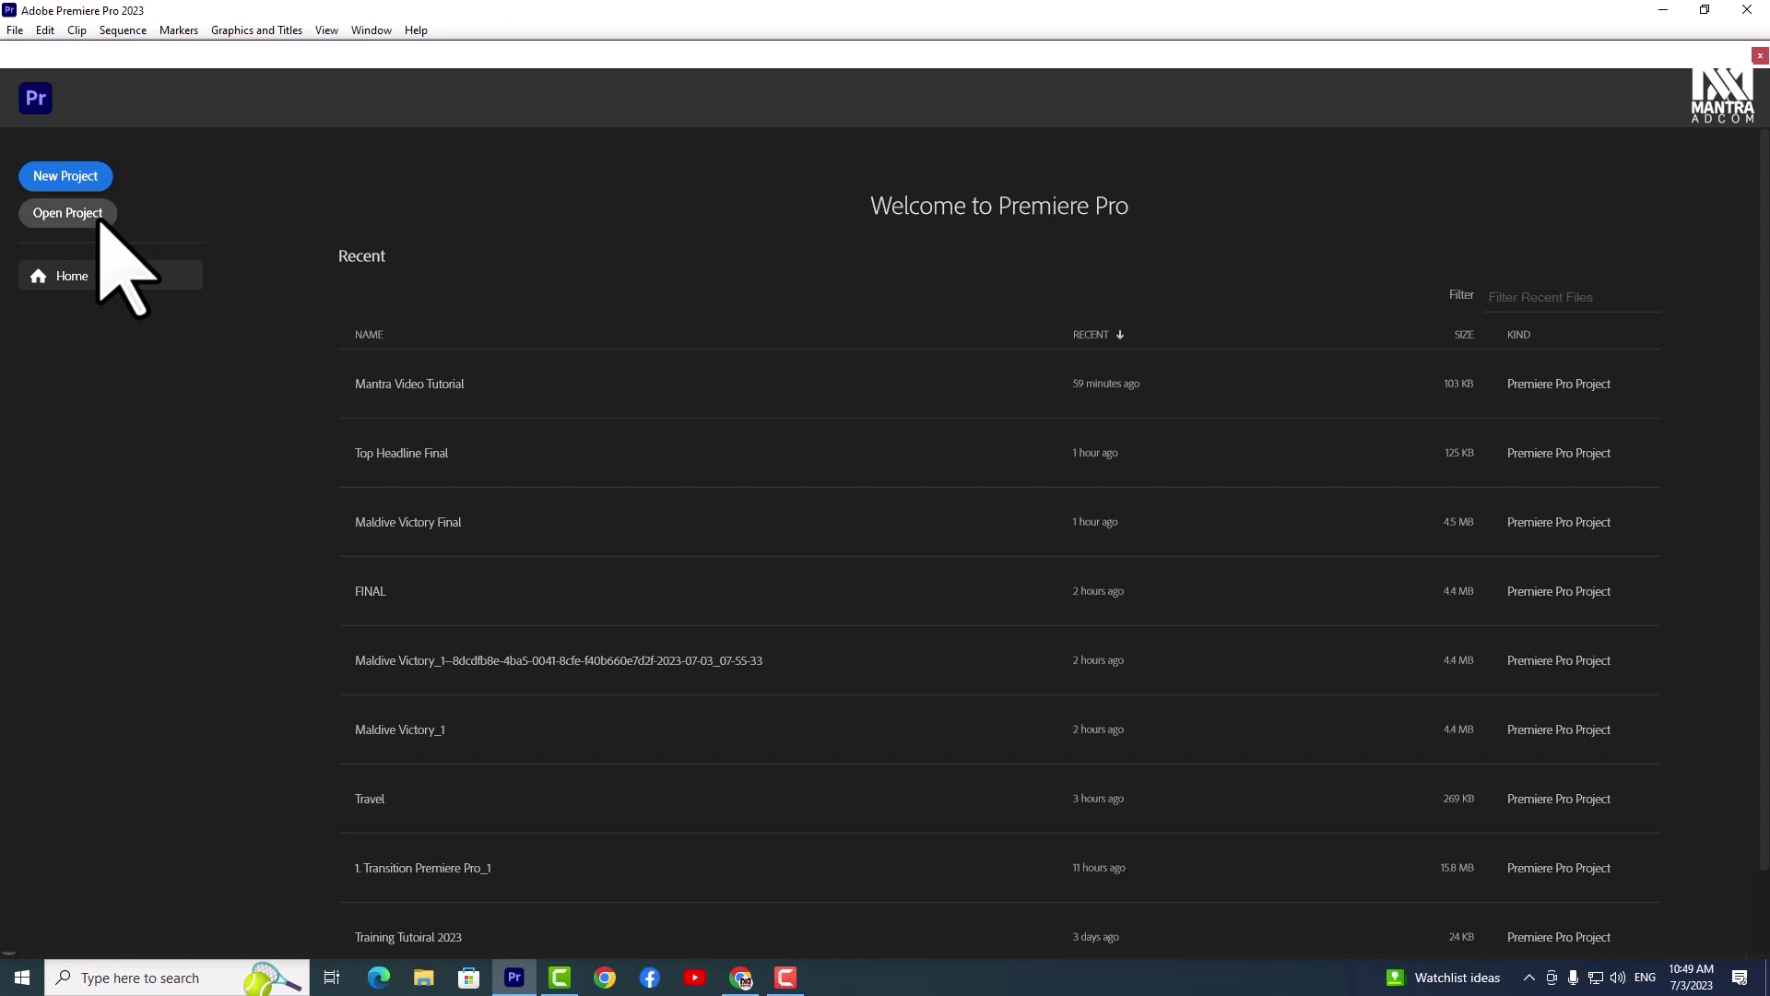
Browse to the Maldive Victory Final project in Copied_Maldive Victory, then cancel without opening it
left_click(100, 222)
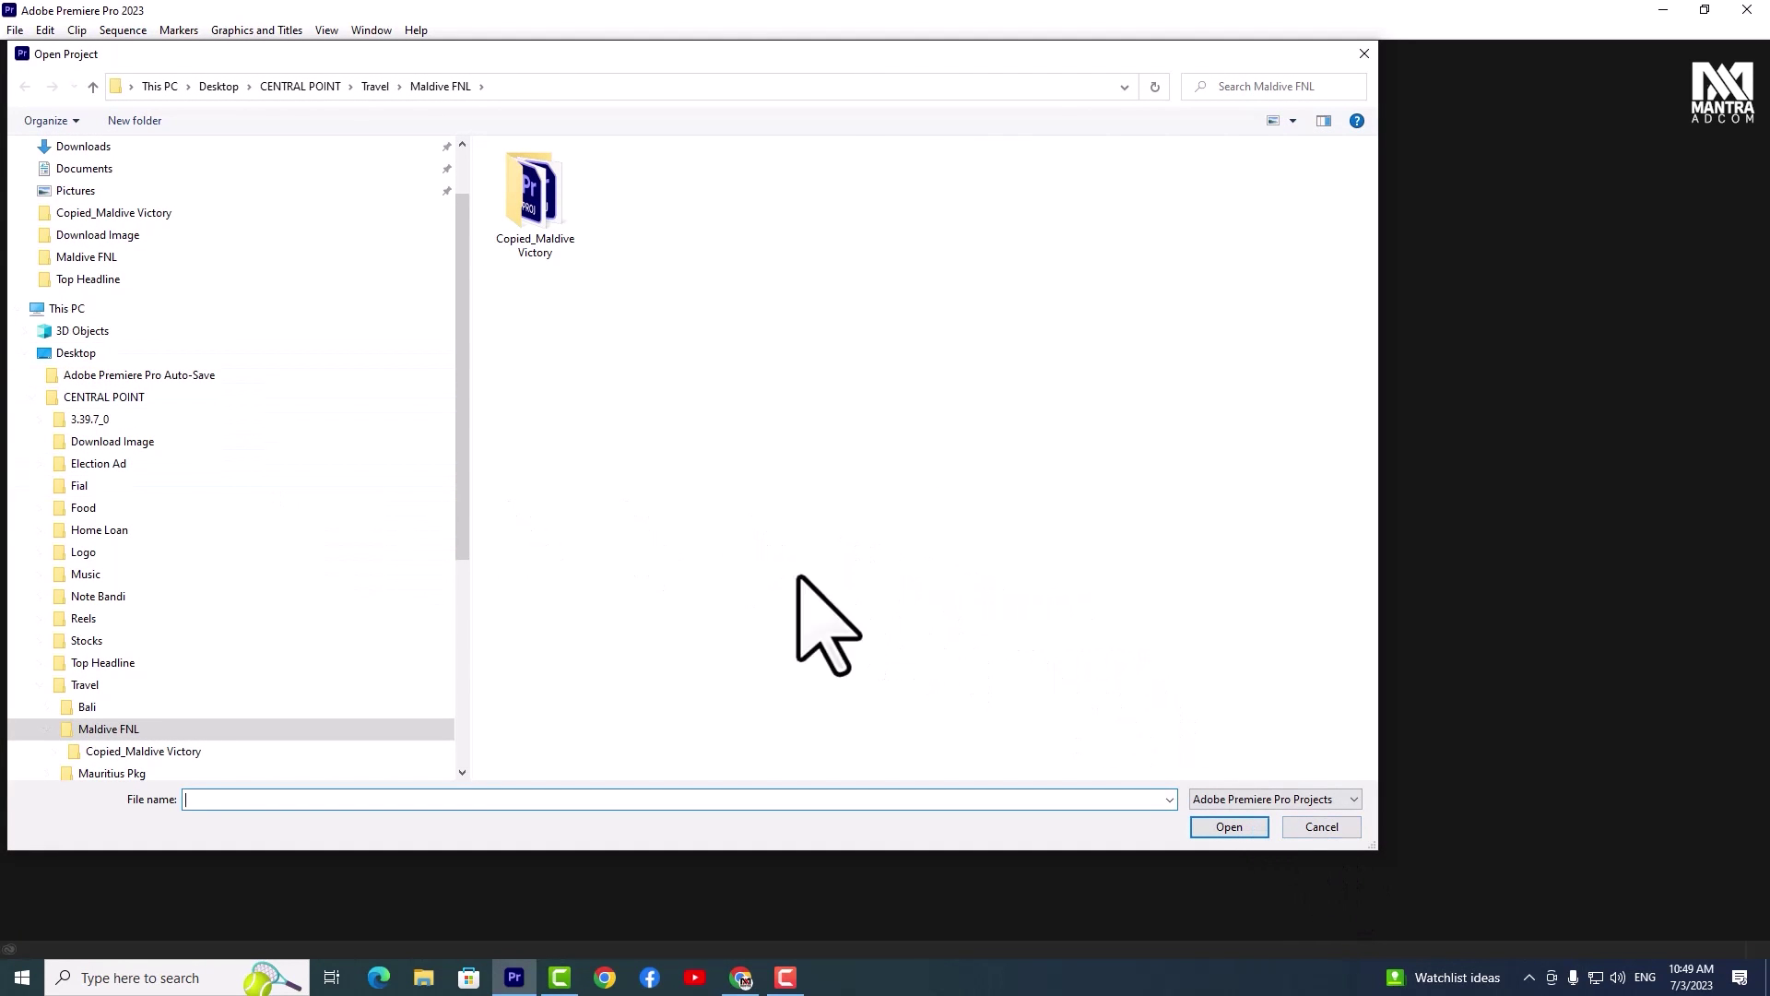
double_click(535, 222)
left_click(563, 270)
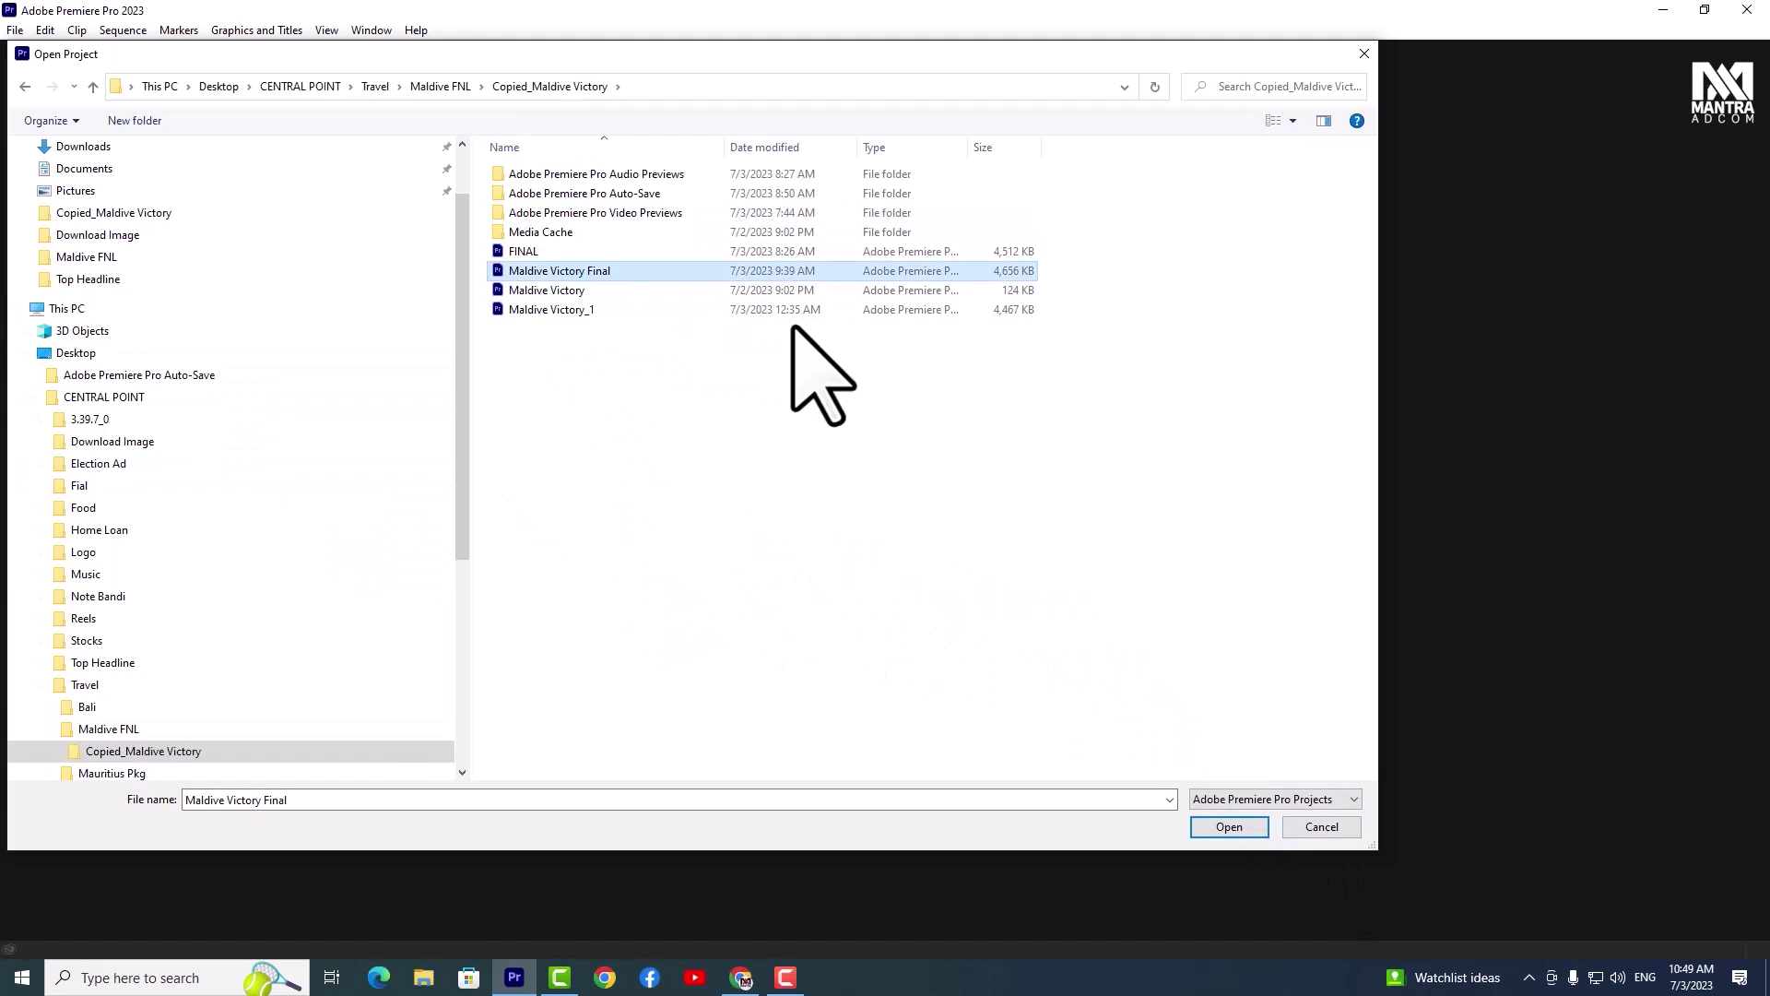
left_click(1291, 826)
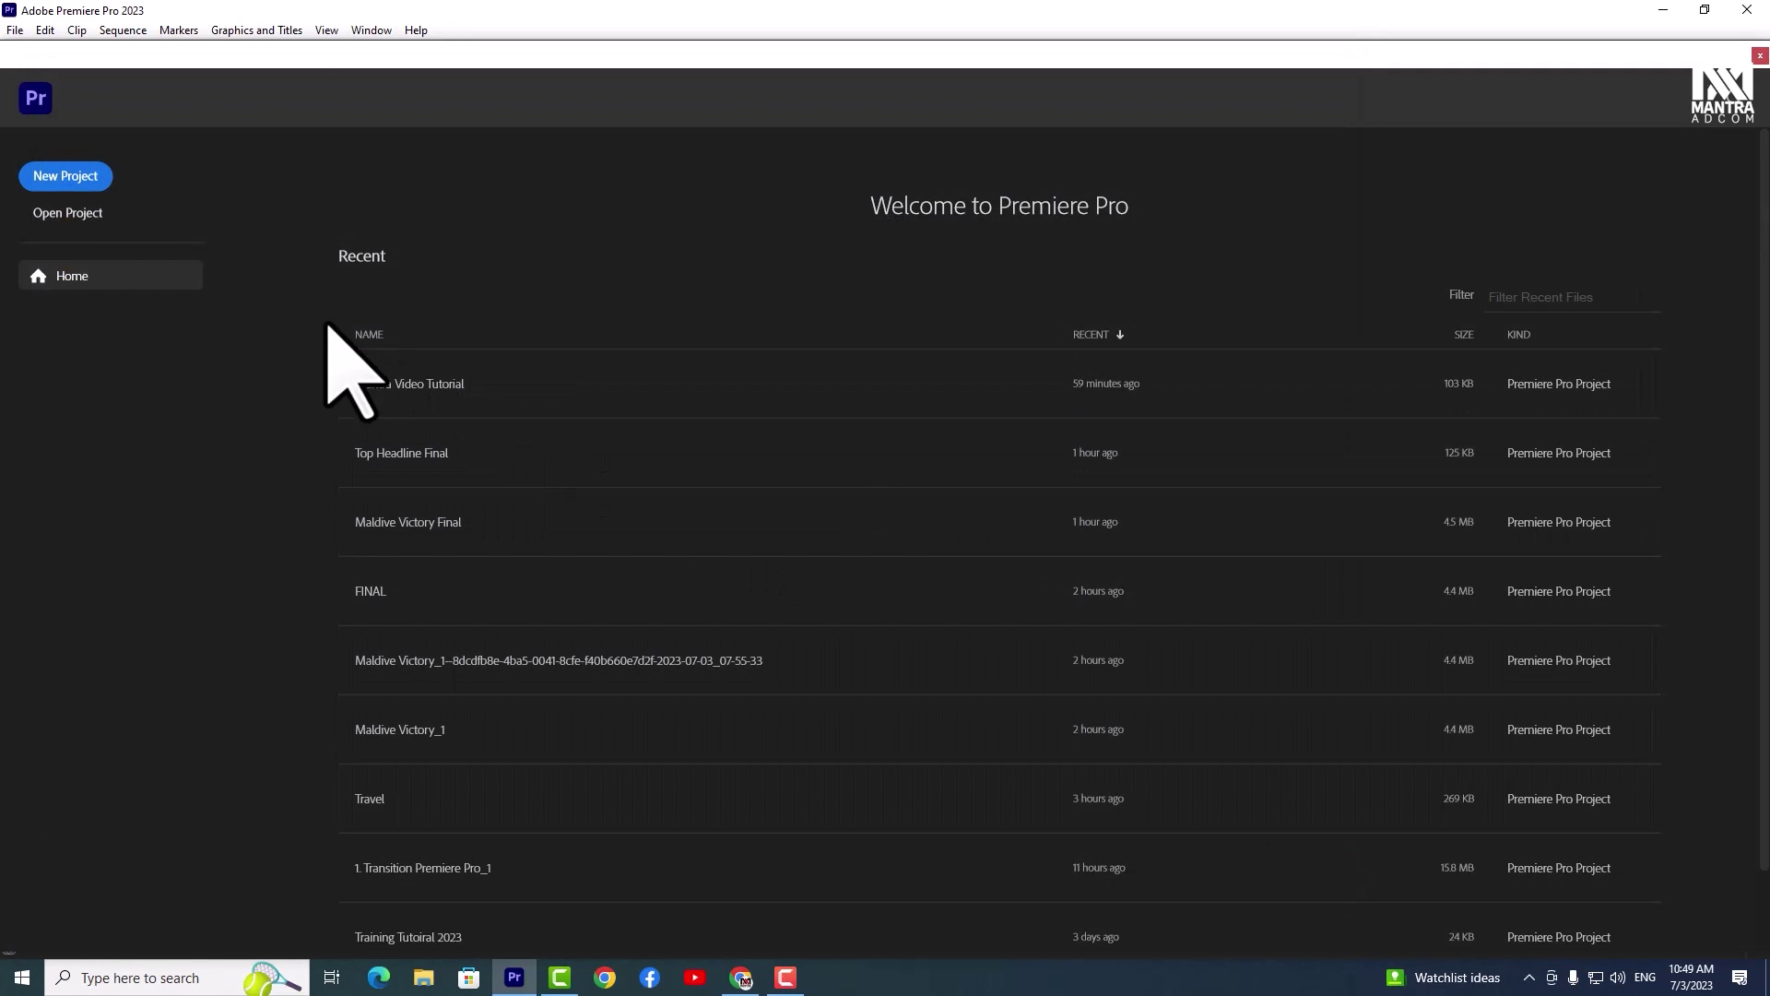
Start a new project and replace the Untitled name with 'Mantra Training NEW'
left_click(96, 184)
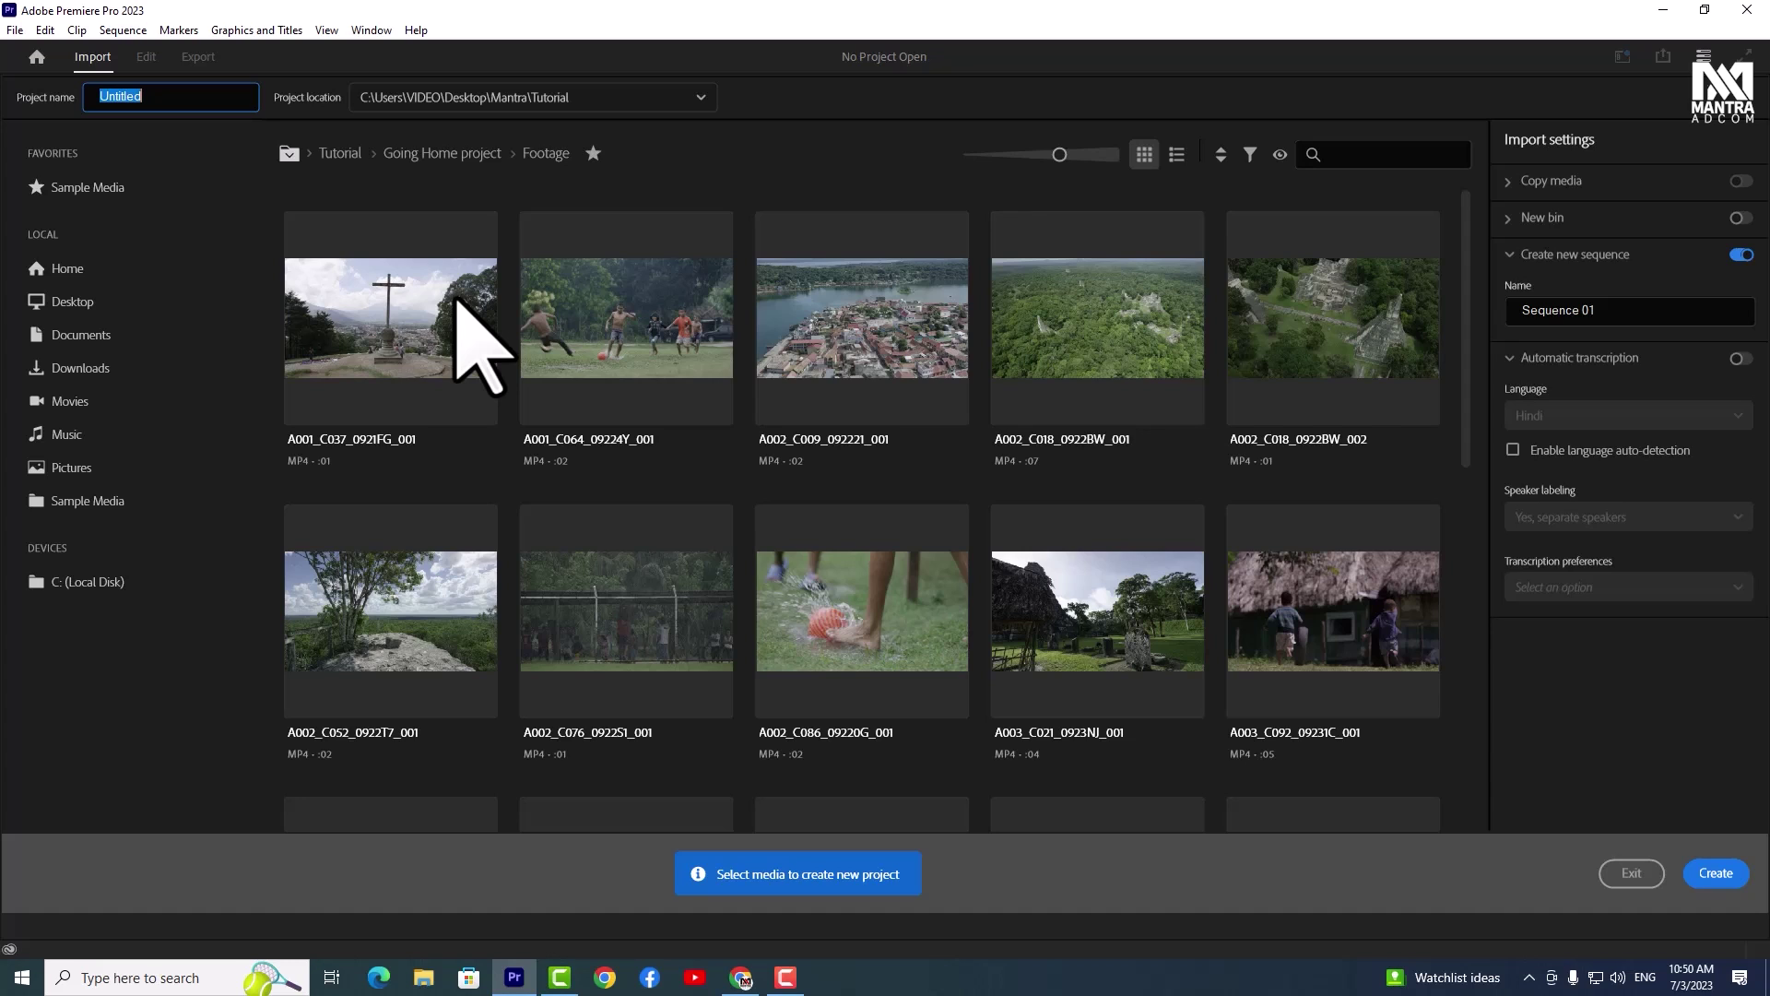
left_click(170, 96)
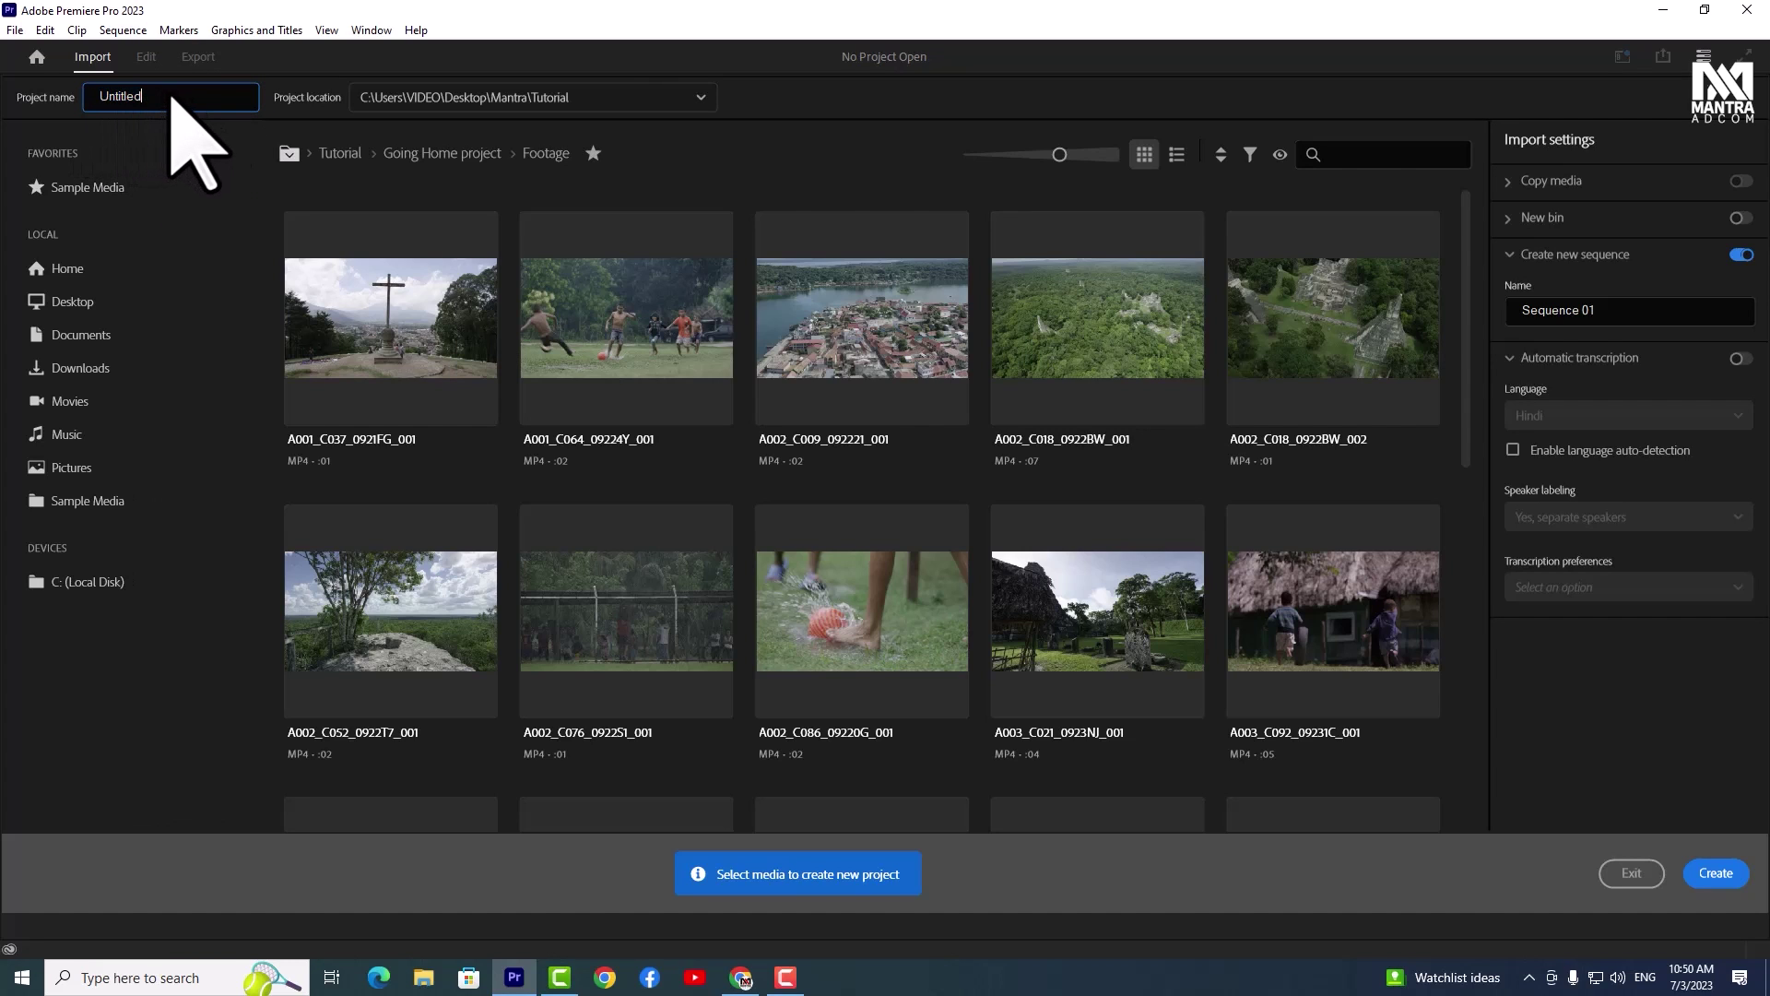
double_click(93, 100)
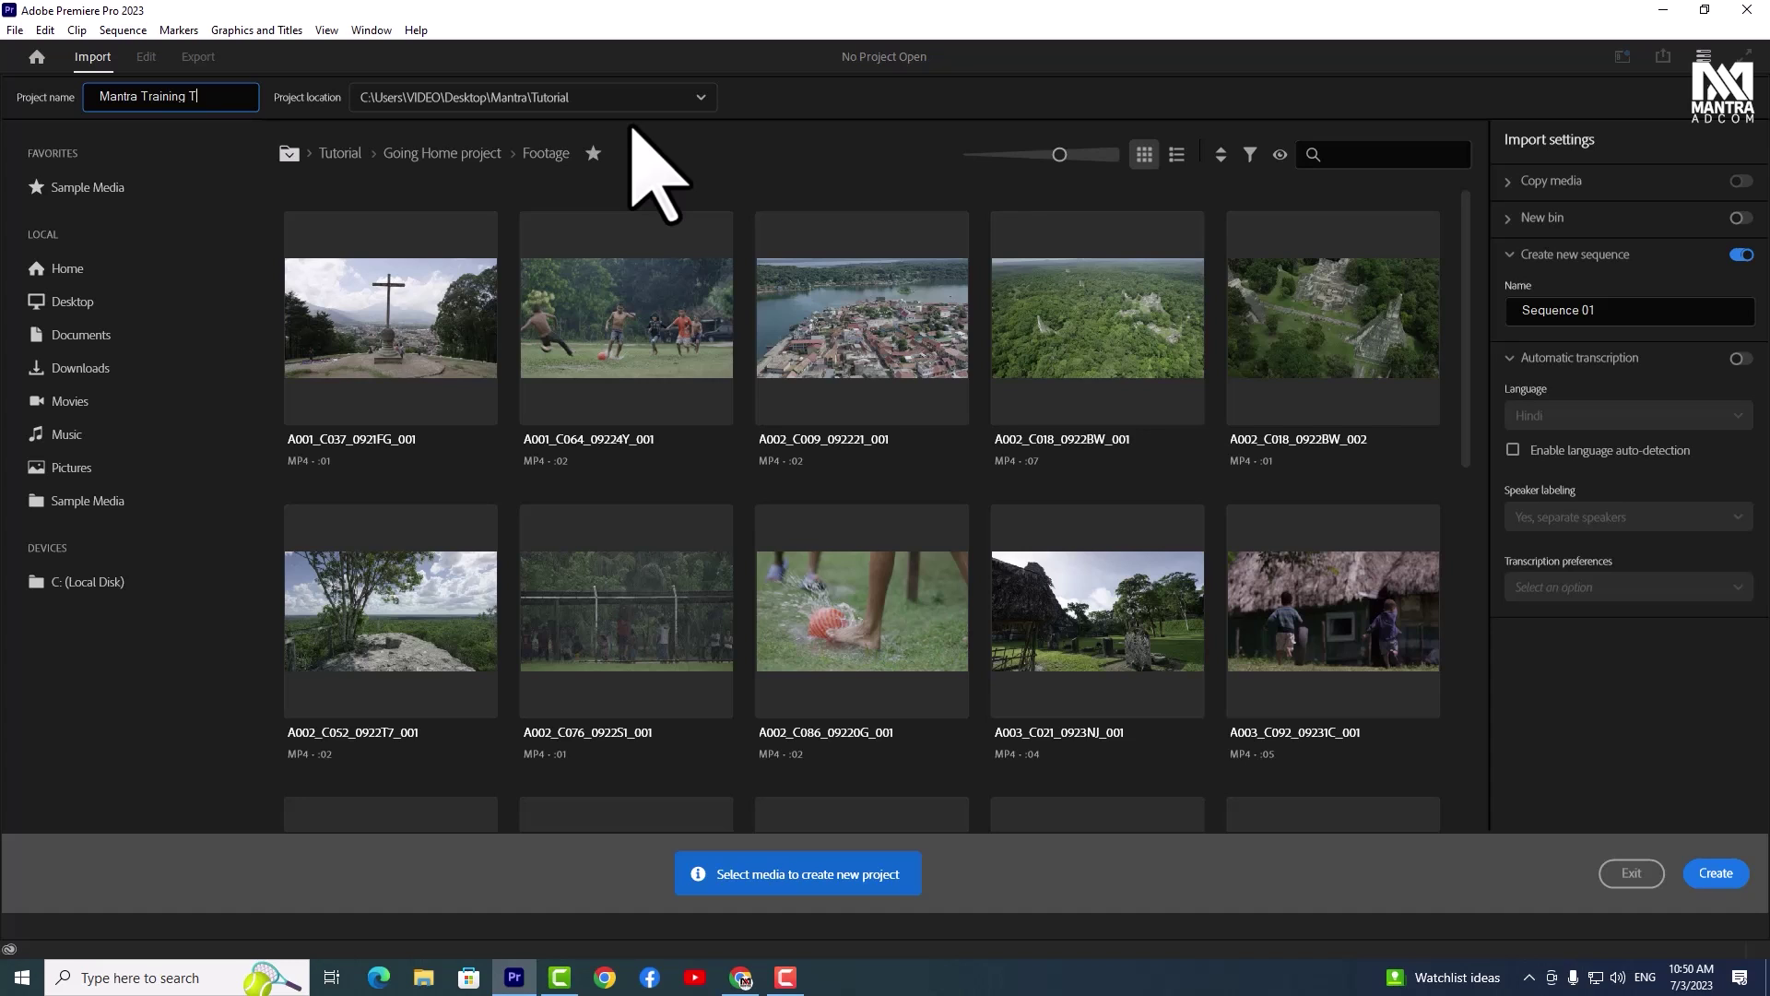
type("NEW")
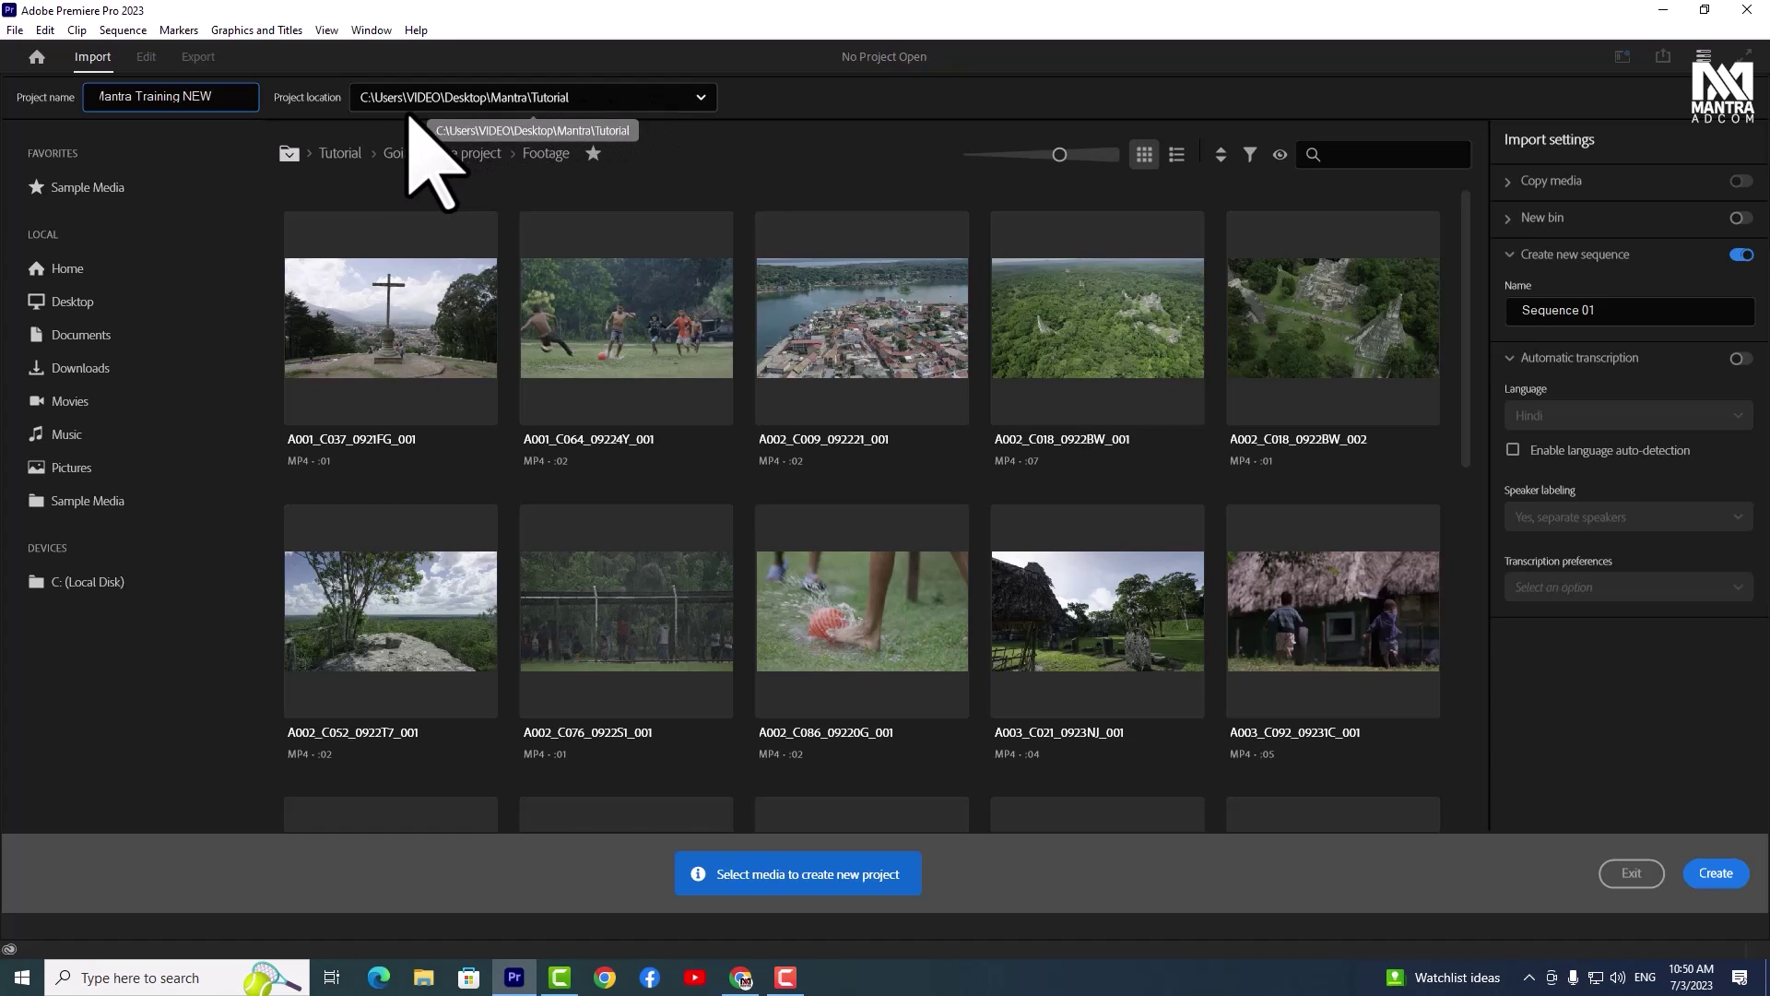
left_click(625, 101)
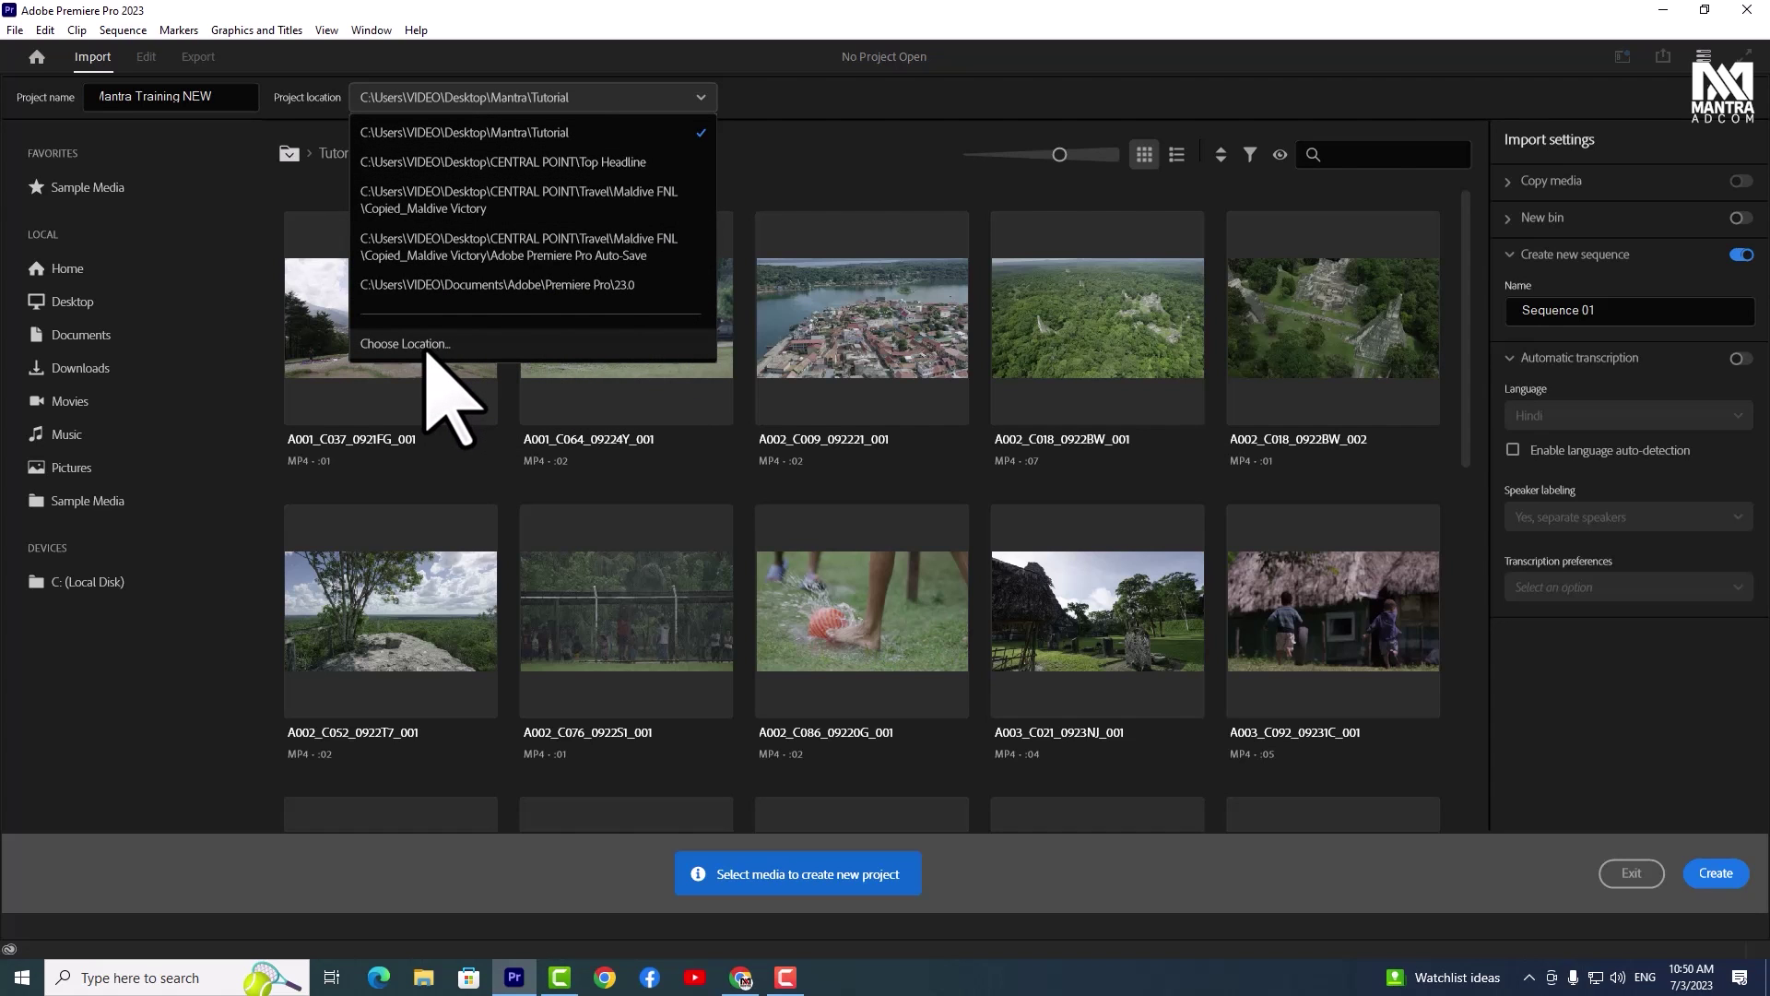
Set the project location to the Desktop\Mantra\Tutorial folder
left_click(426, 349)
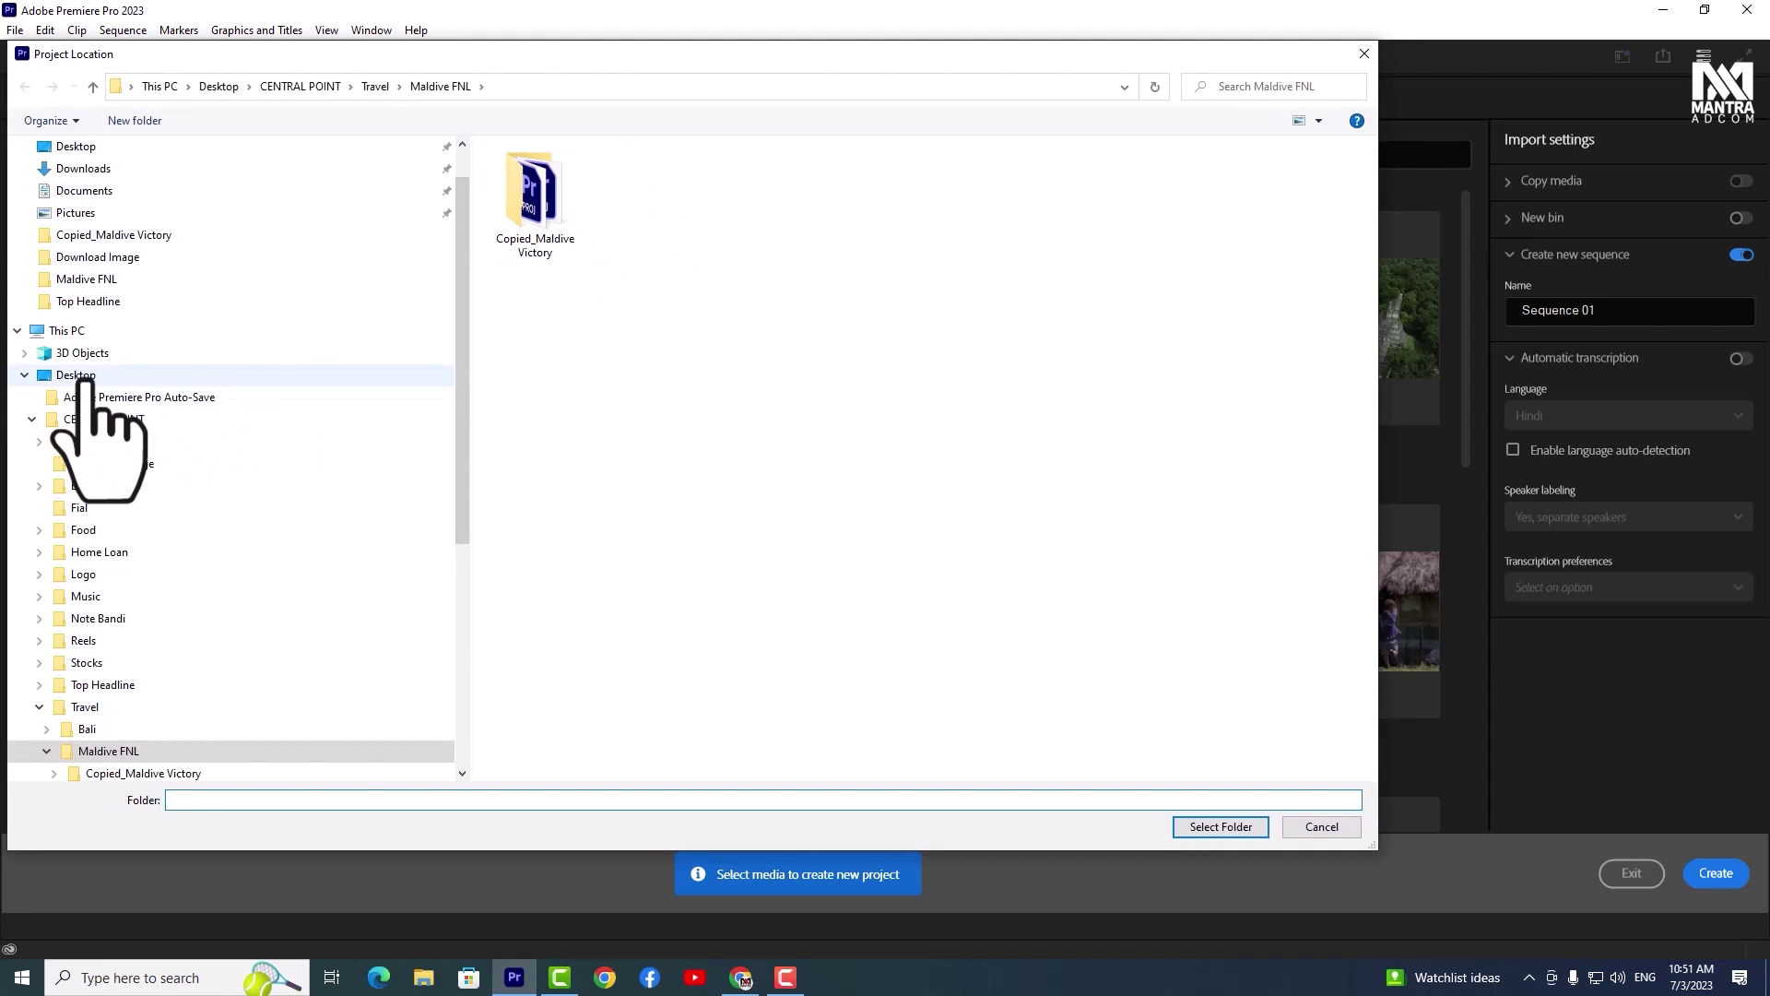
left_click(81, 377)
double_click(539, 254)
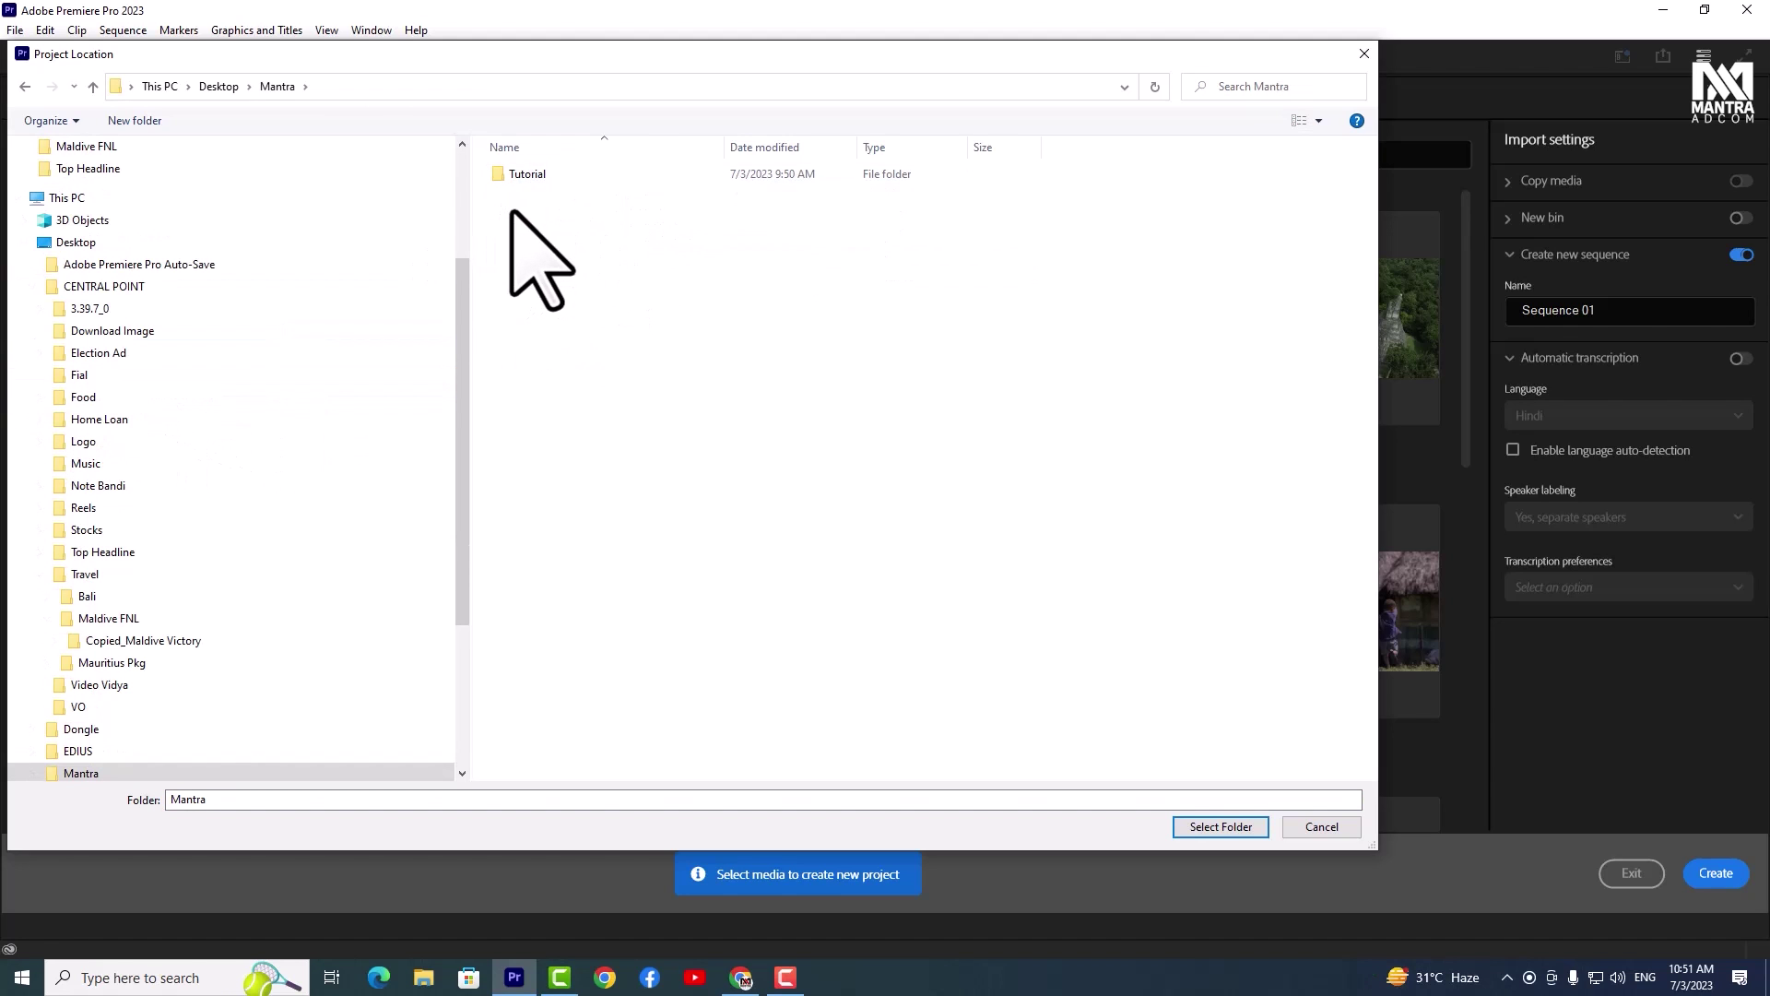
double_click(525, 175)
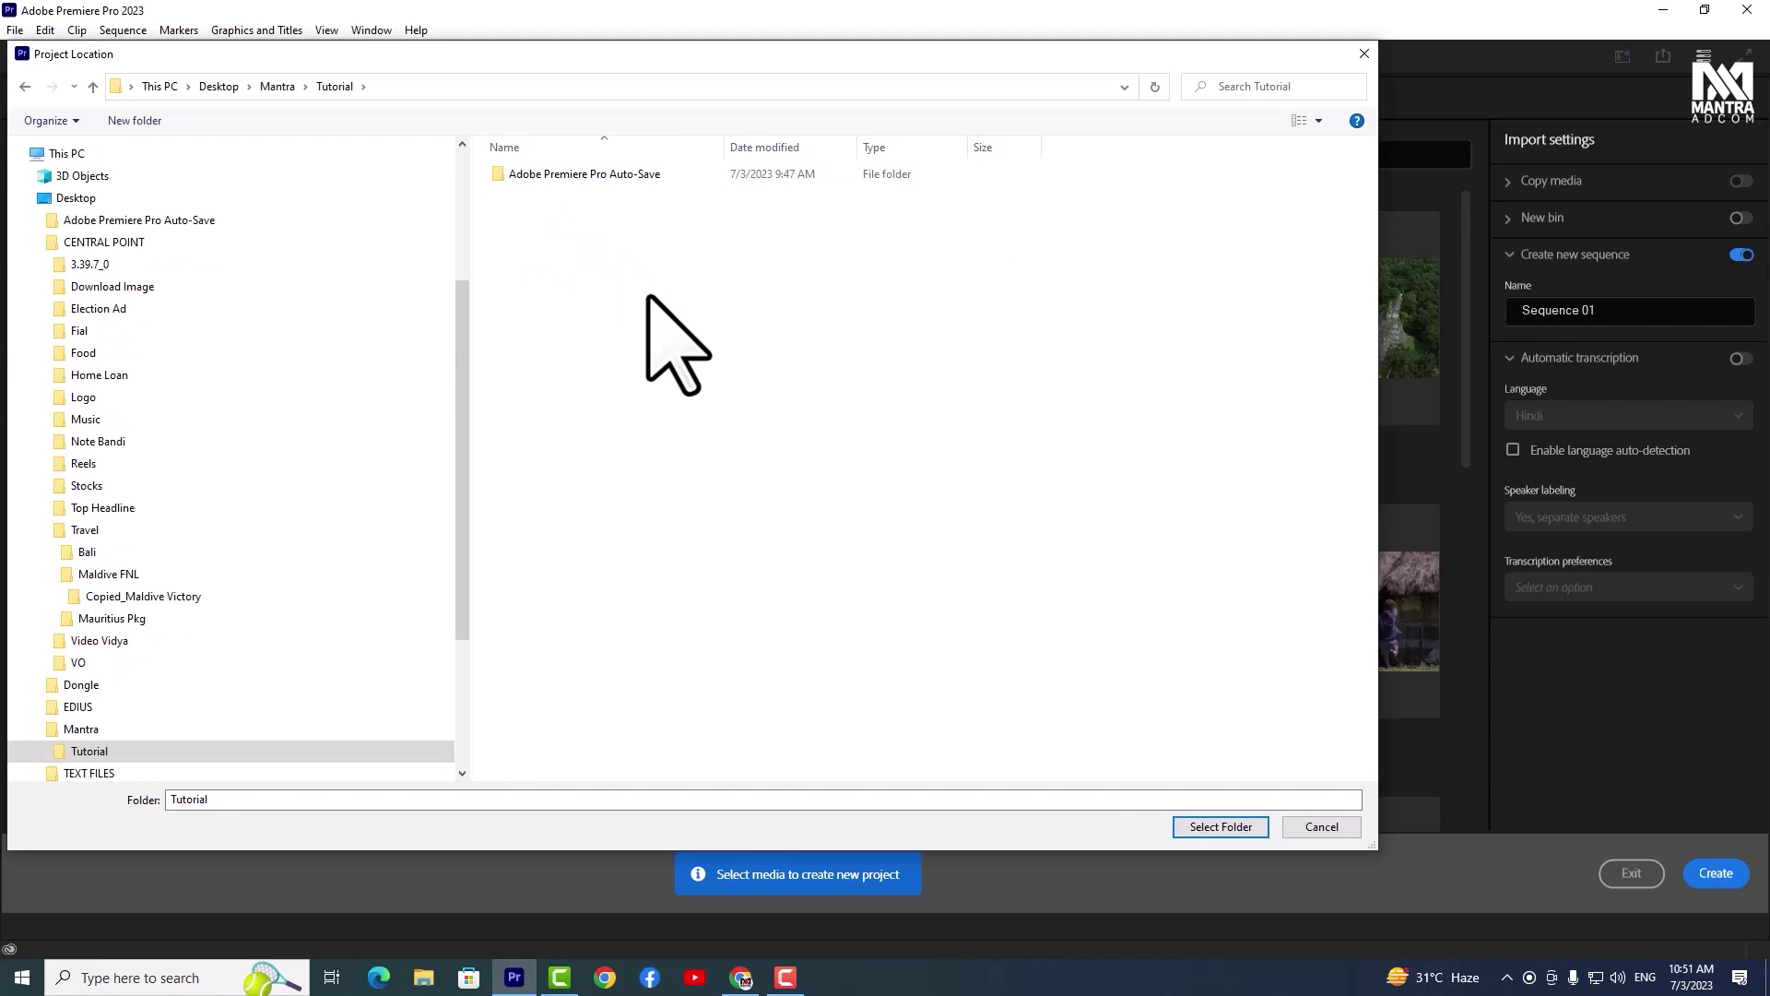
left_click(1221, 826)
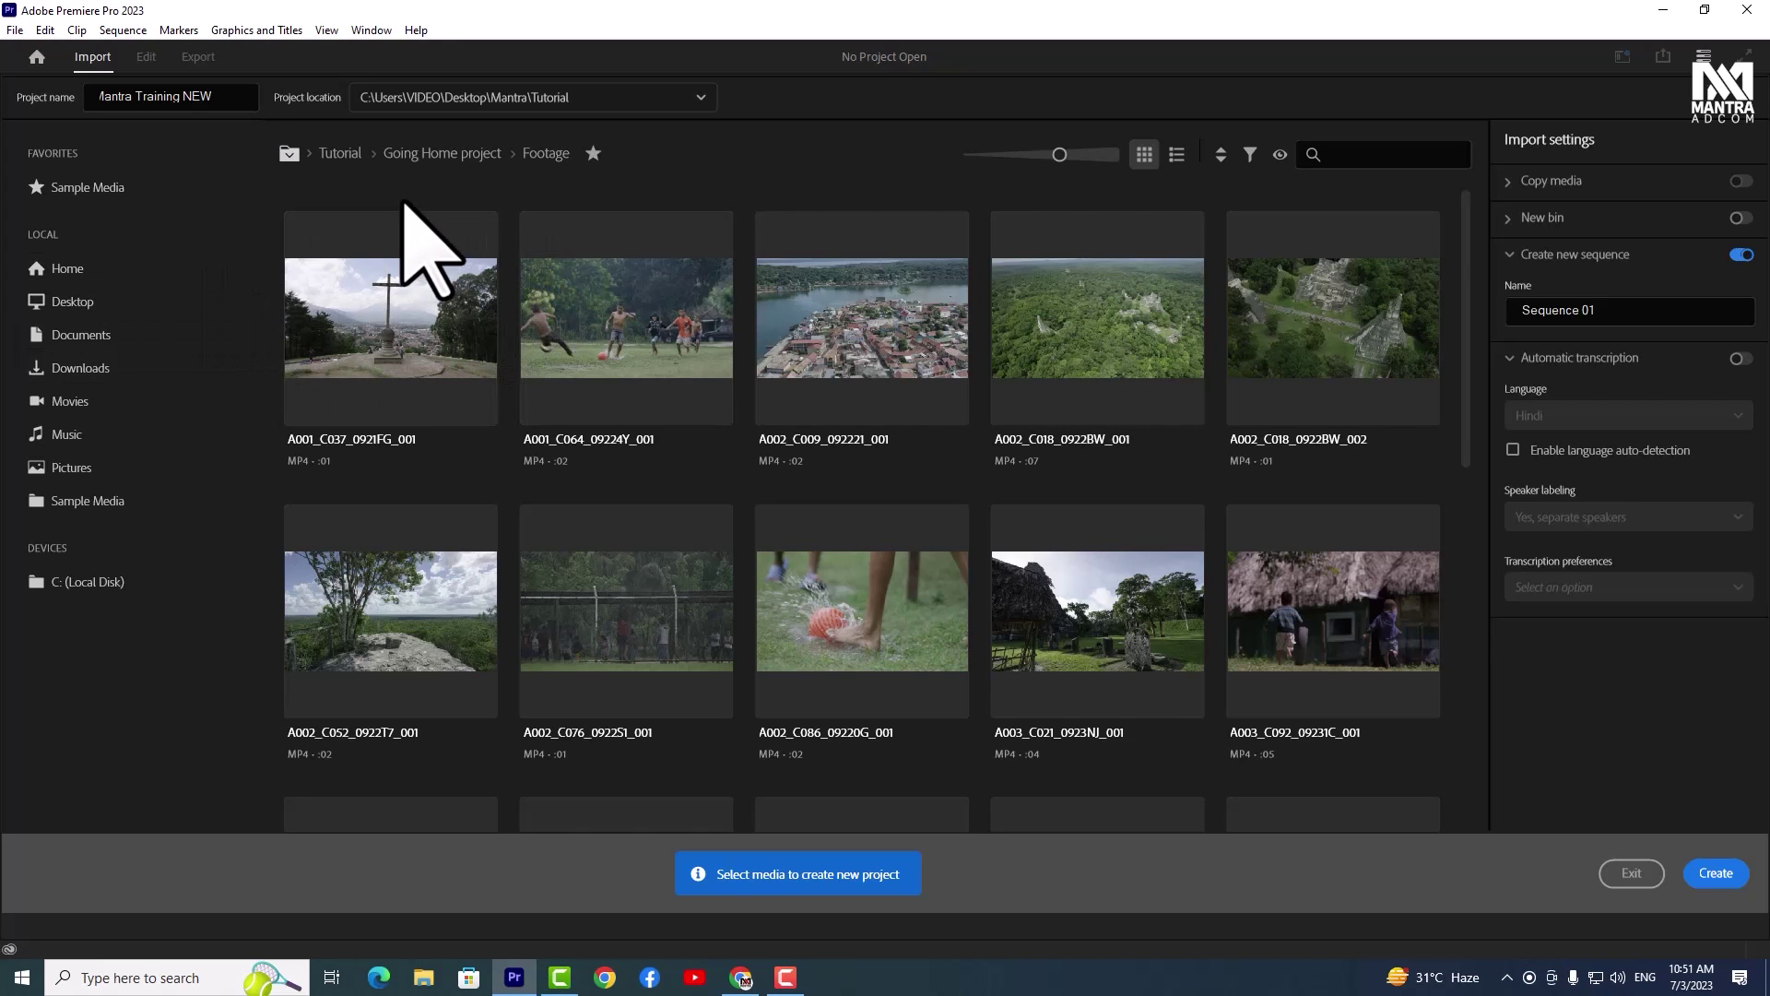
Go to the Tutorial folder and check OnboardingLoop for import
left_click(450, 155)
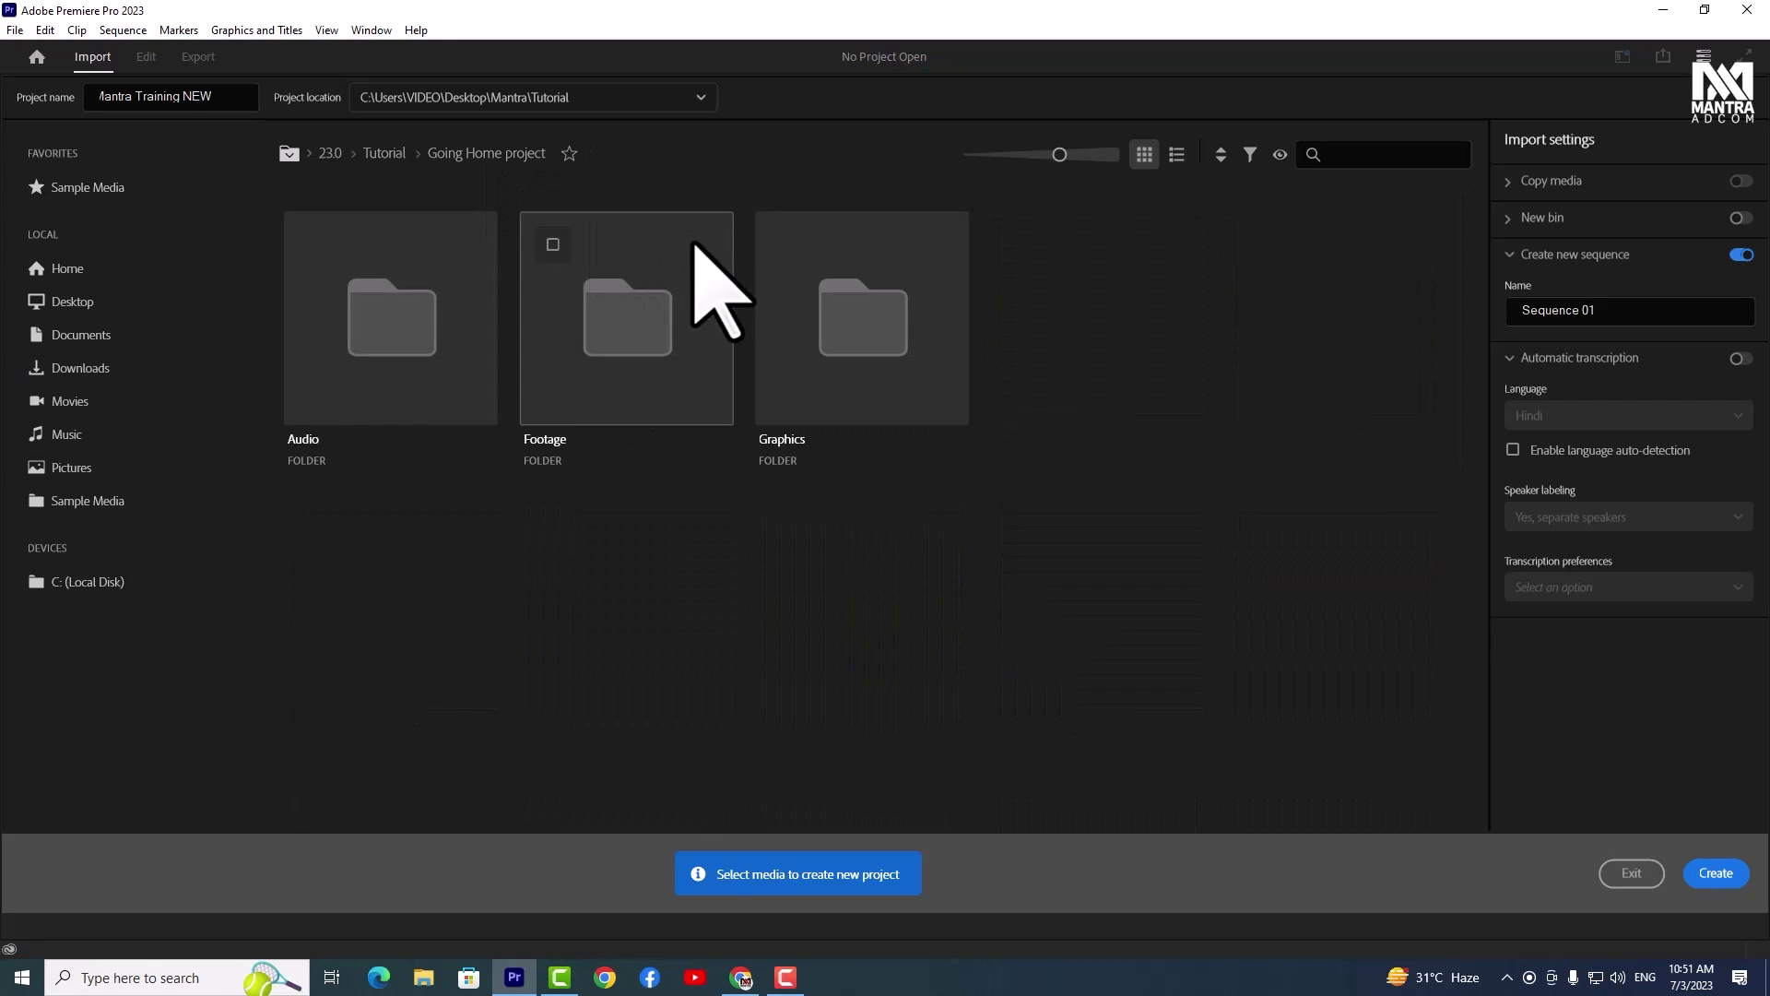
left_click(329, 154)
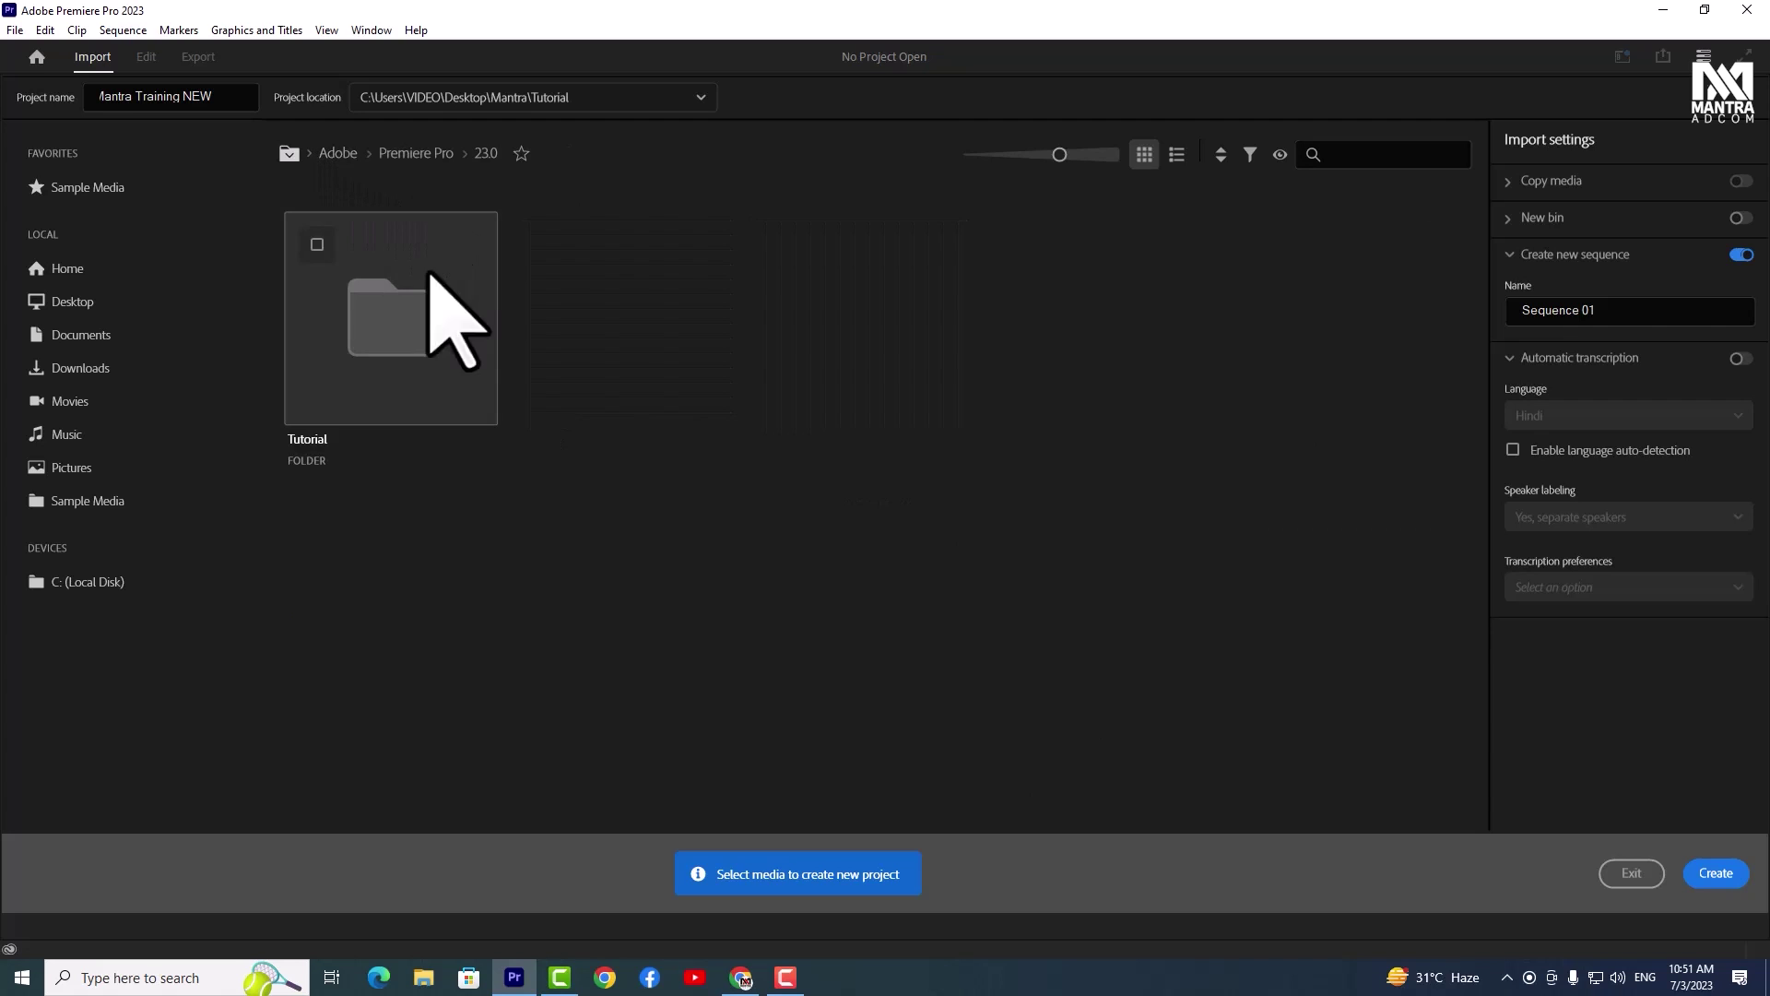
double_click(406, 373)
left_click(624, 364)
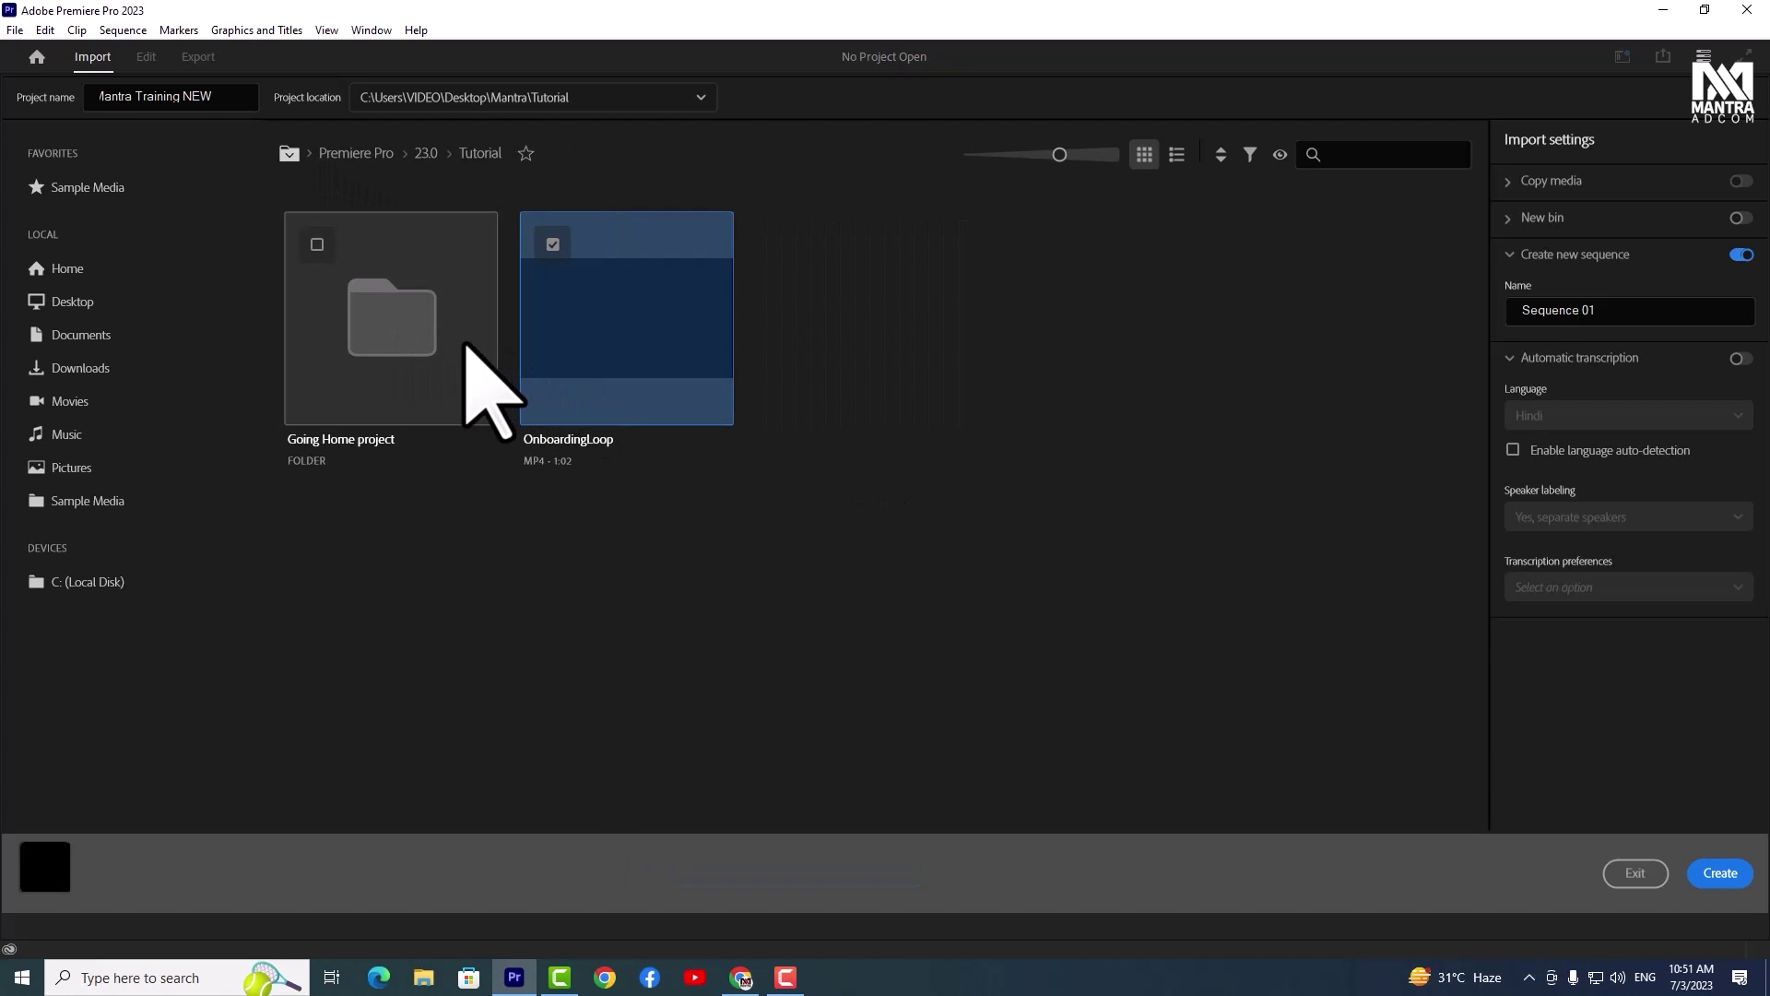
In Going Home project > Footage, check A002_C018_0922BW_001, A002_C009_092221_001 and A001_C064_09224Y_001
double_click(464, 343)
double_click(640, 378)
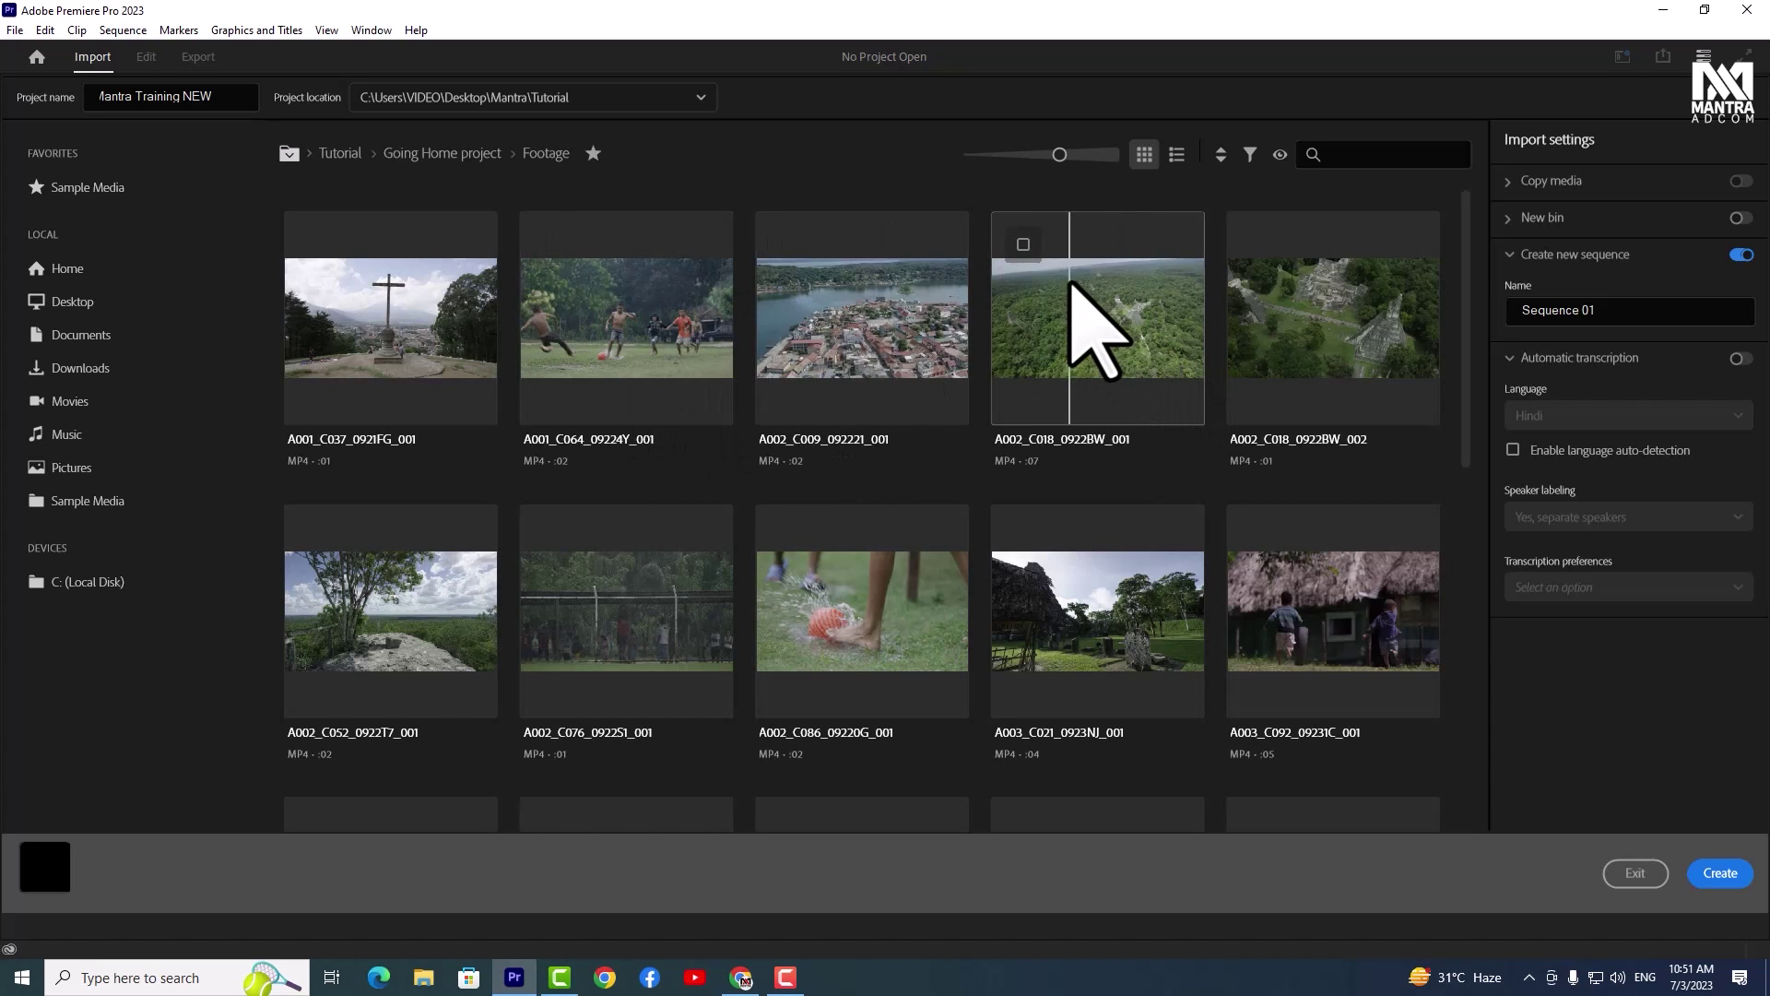
left_click(1018, 247)
left_click(812, 309)
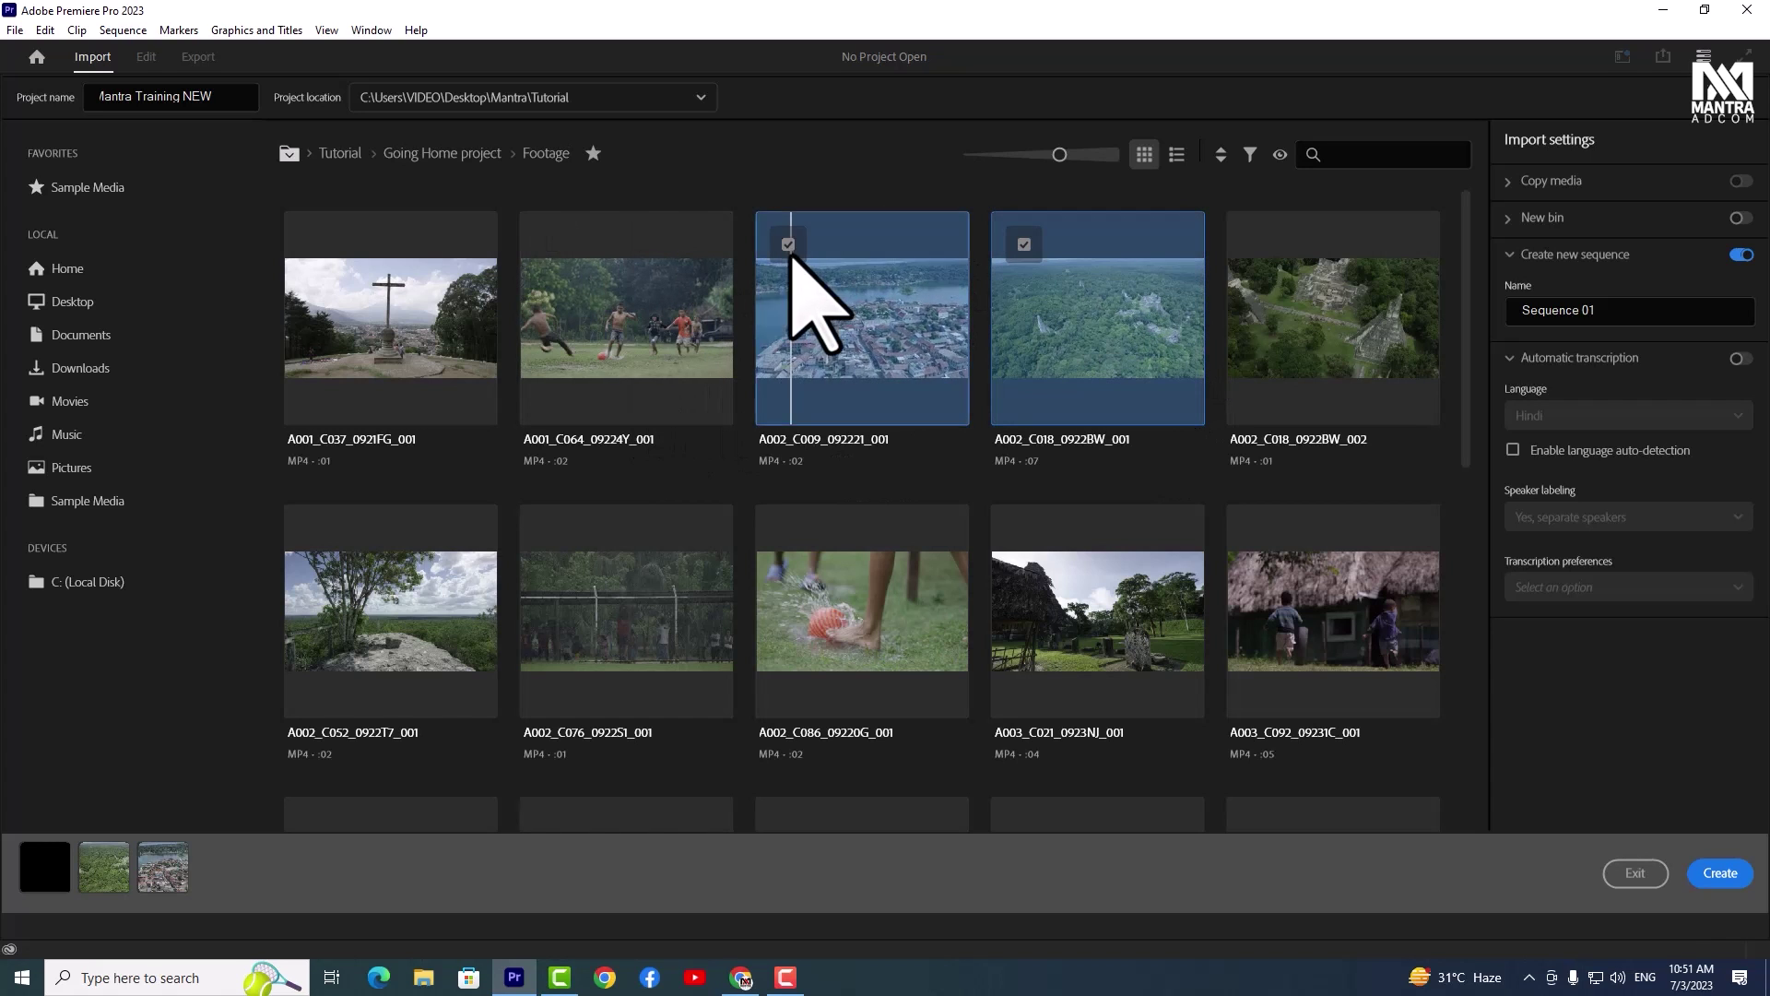
left_click(564, 251)
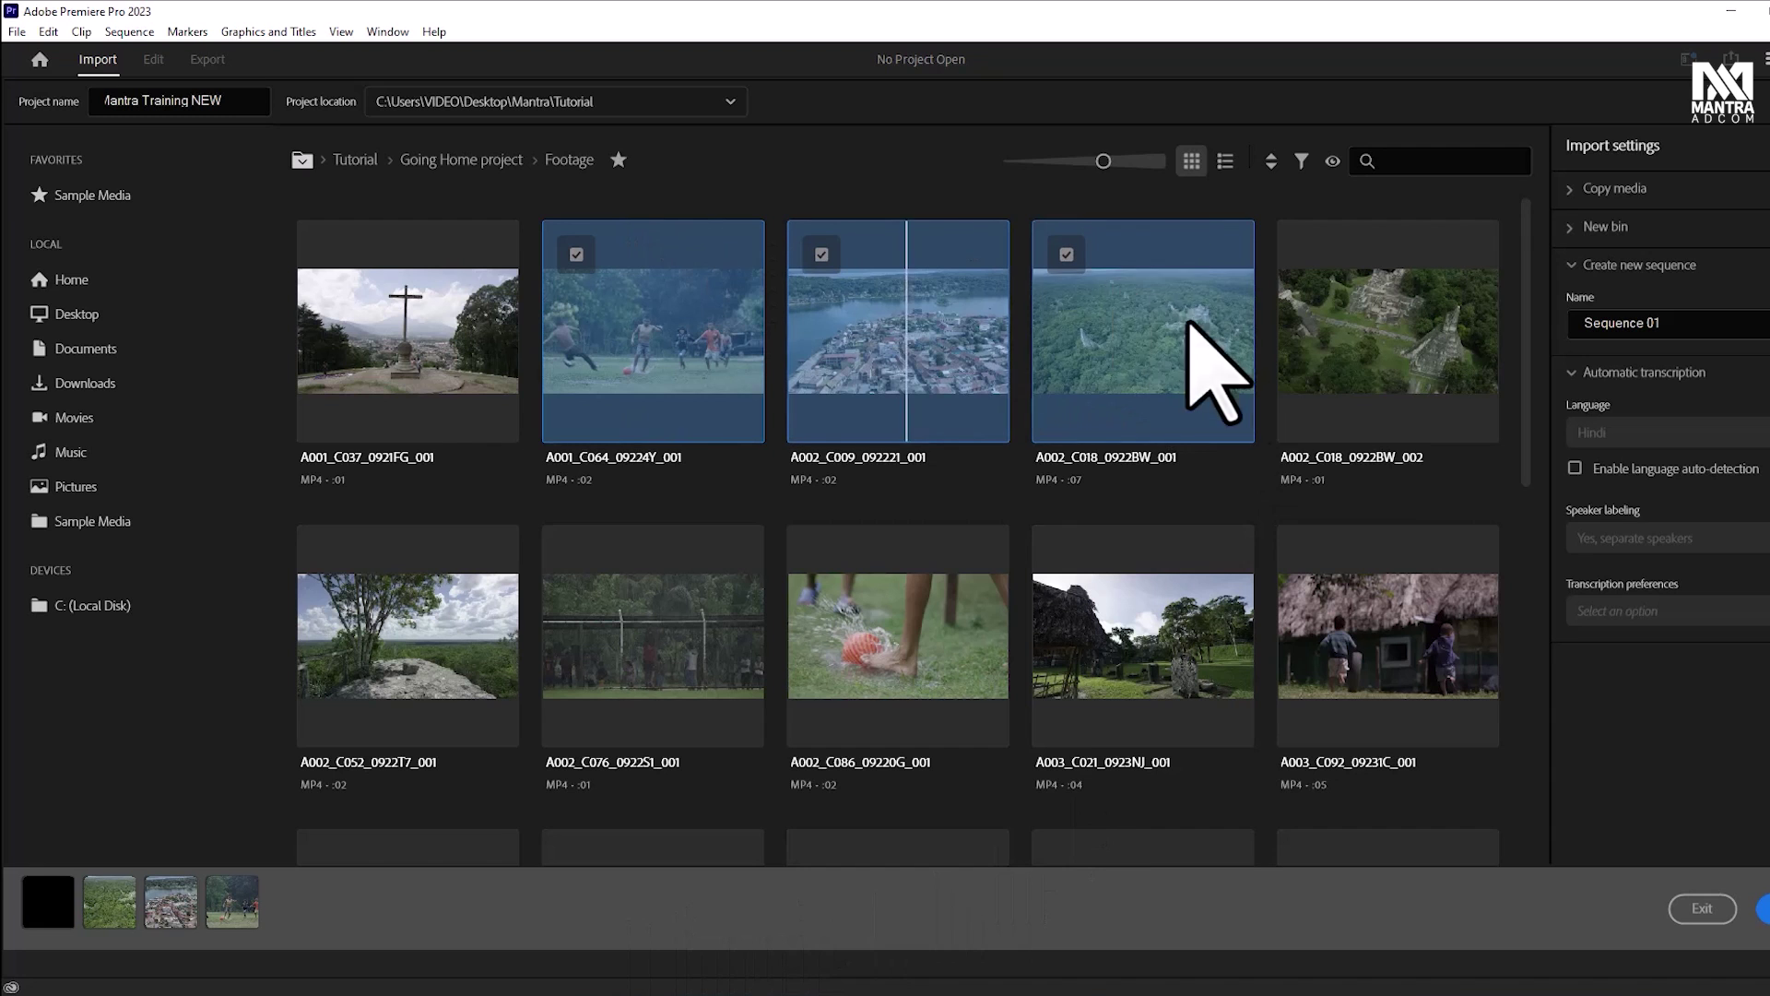
mouse_move(1103, 160)
left_mouse_down()
mouse_move(1048, 184)
mouse_move(1107, 161)
left_mouse_up()
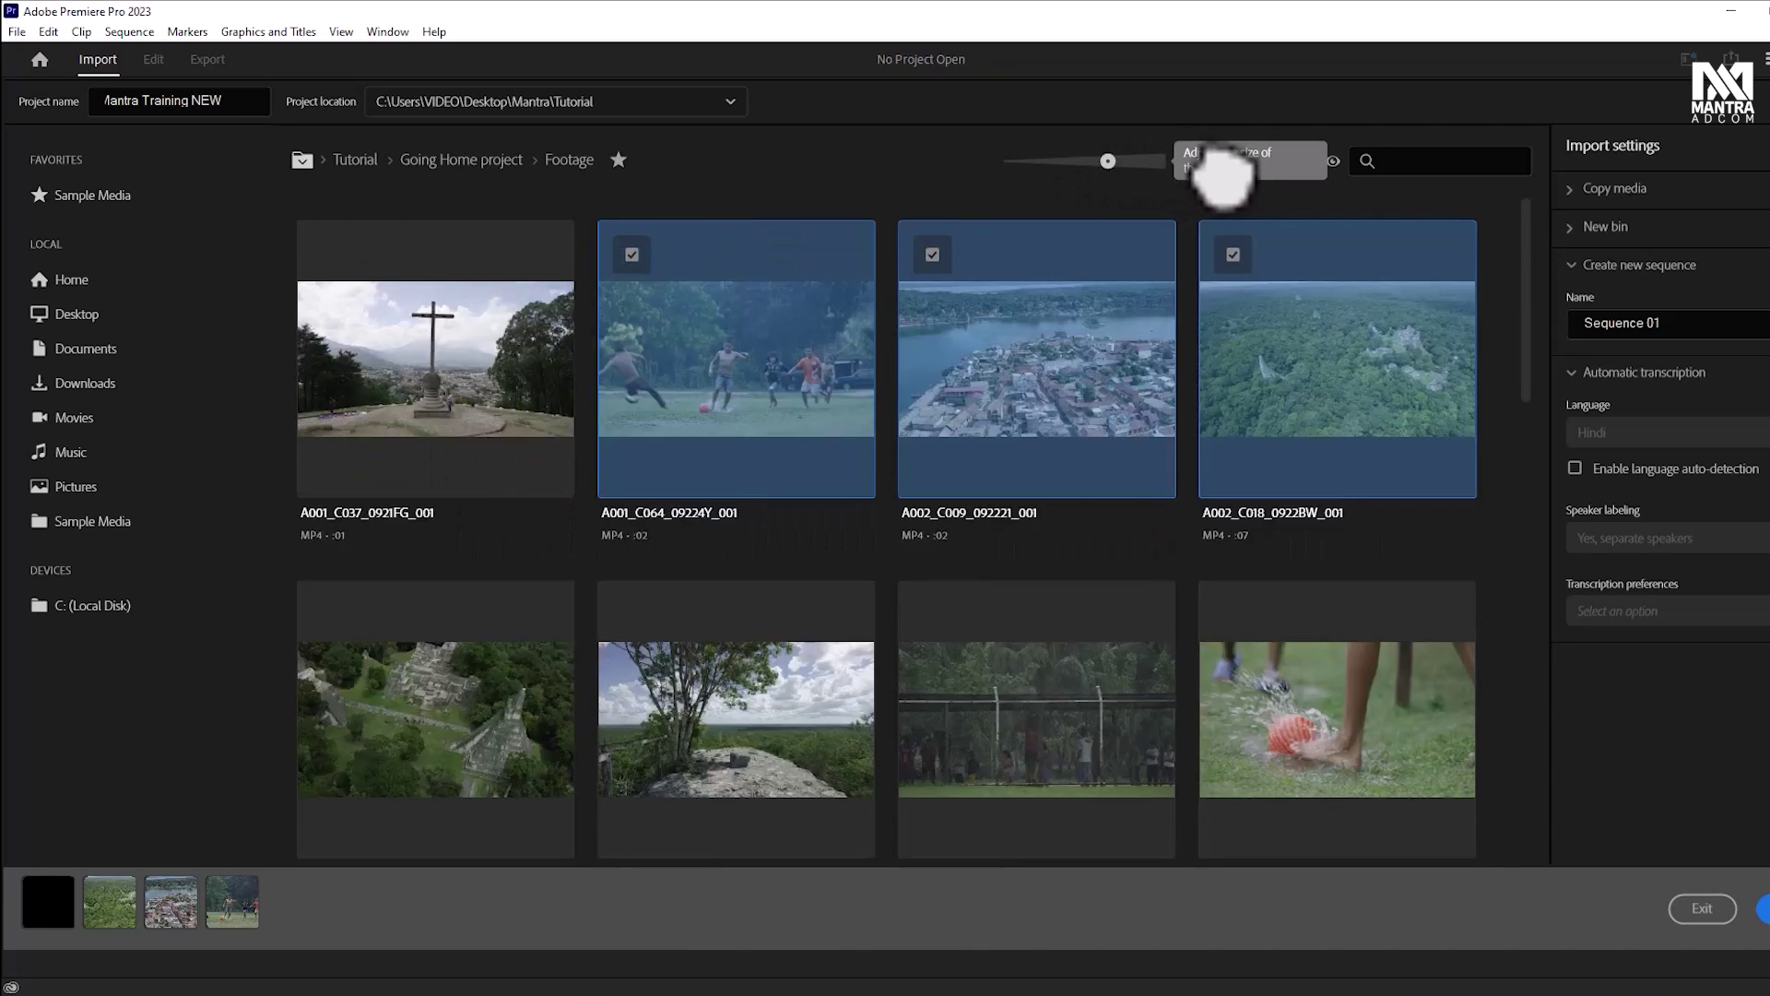
left_click_drag(1223, 175, 1225, 178)
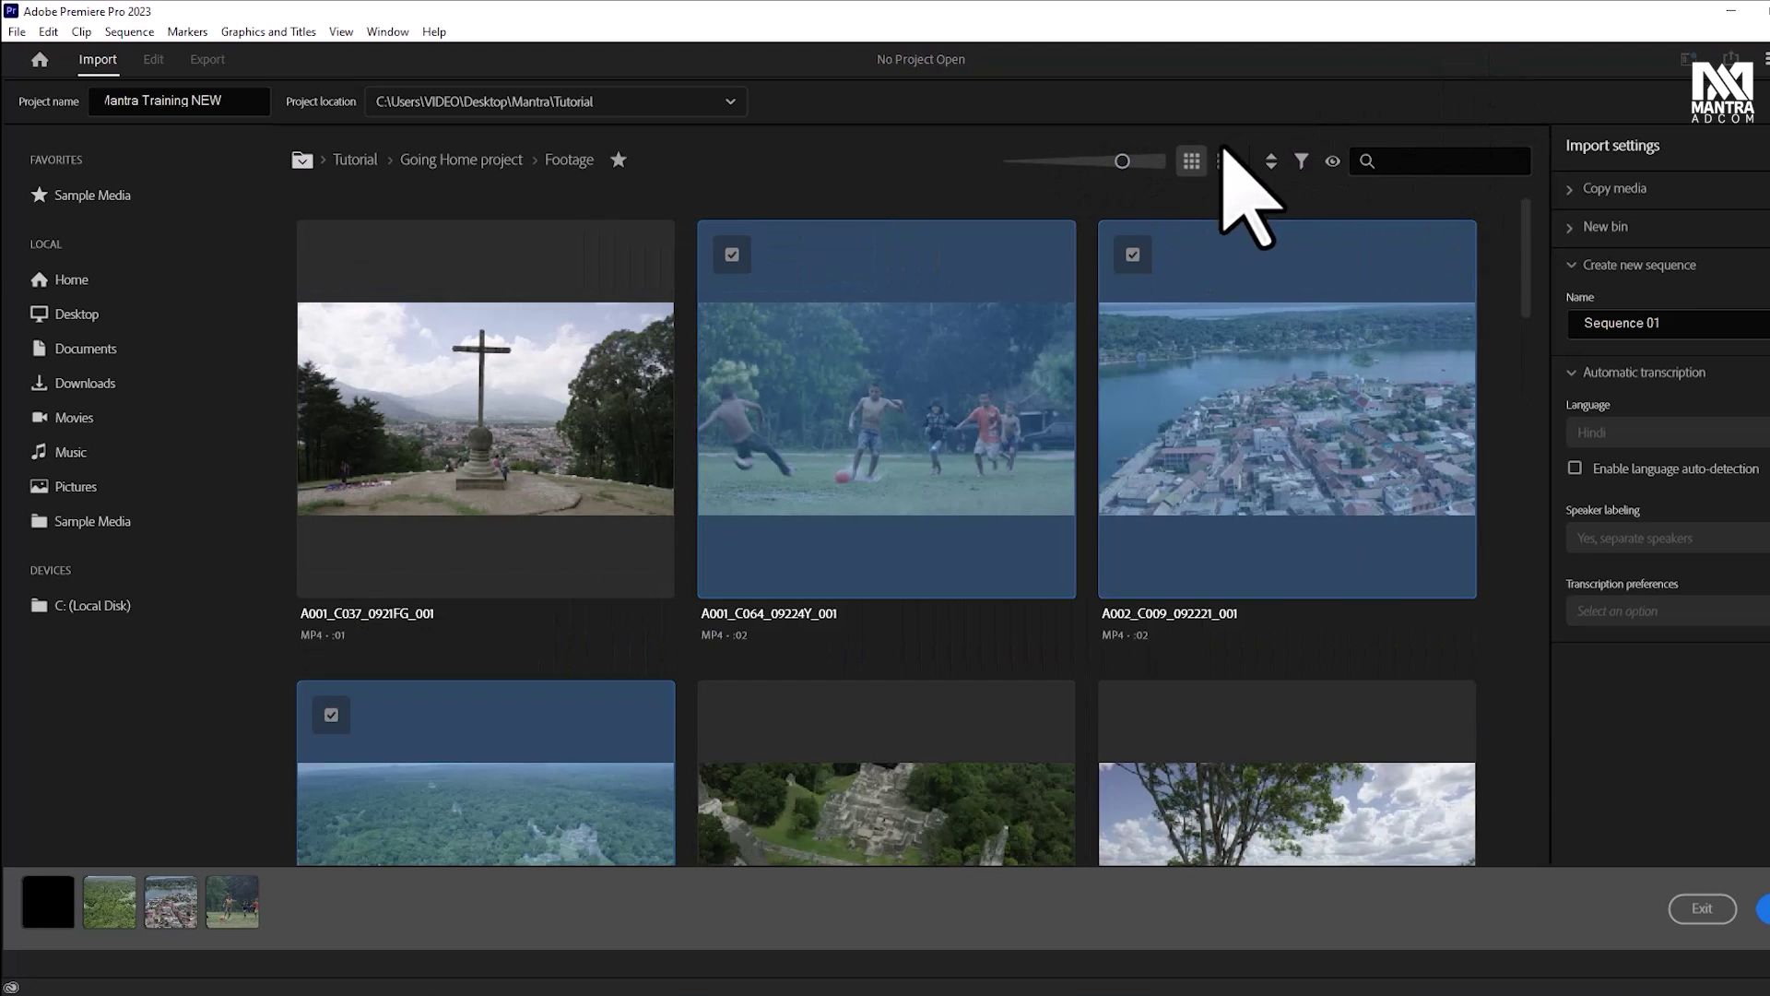
left_click(1225, 162)
scroll(825, 572, "down", 1)
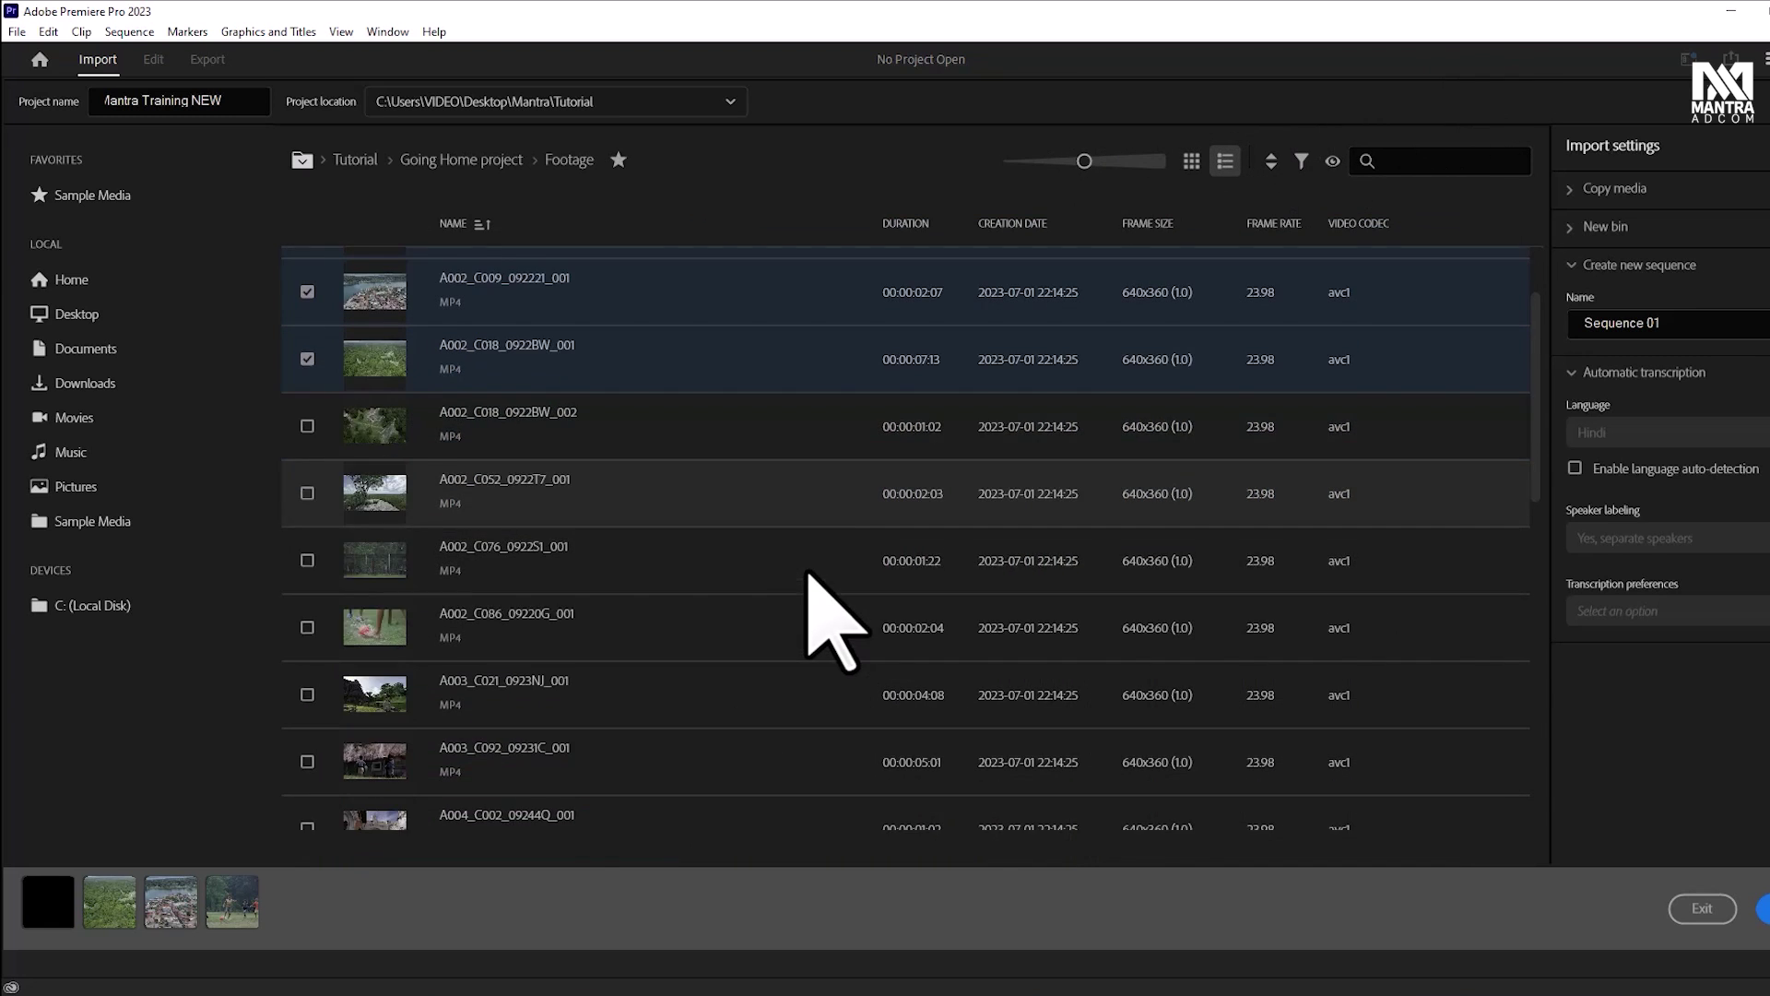
scroll(1060, 350, "up", 1)
left_click(1270, 164)
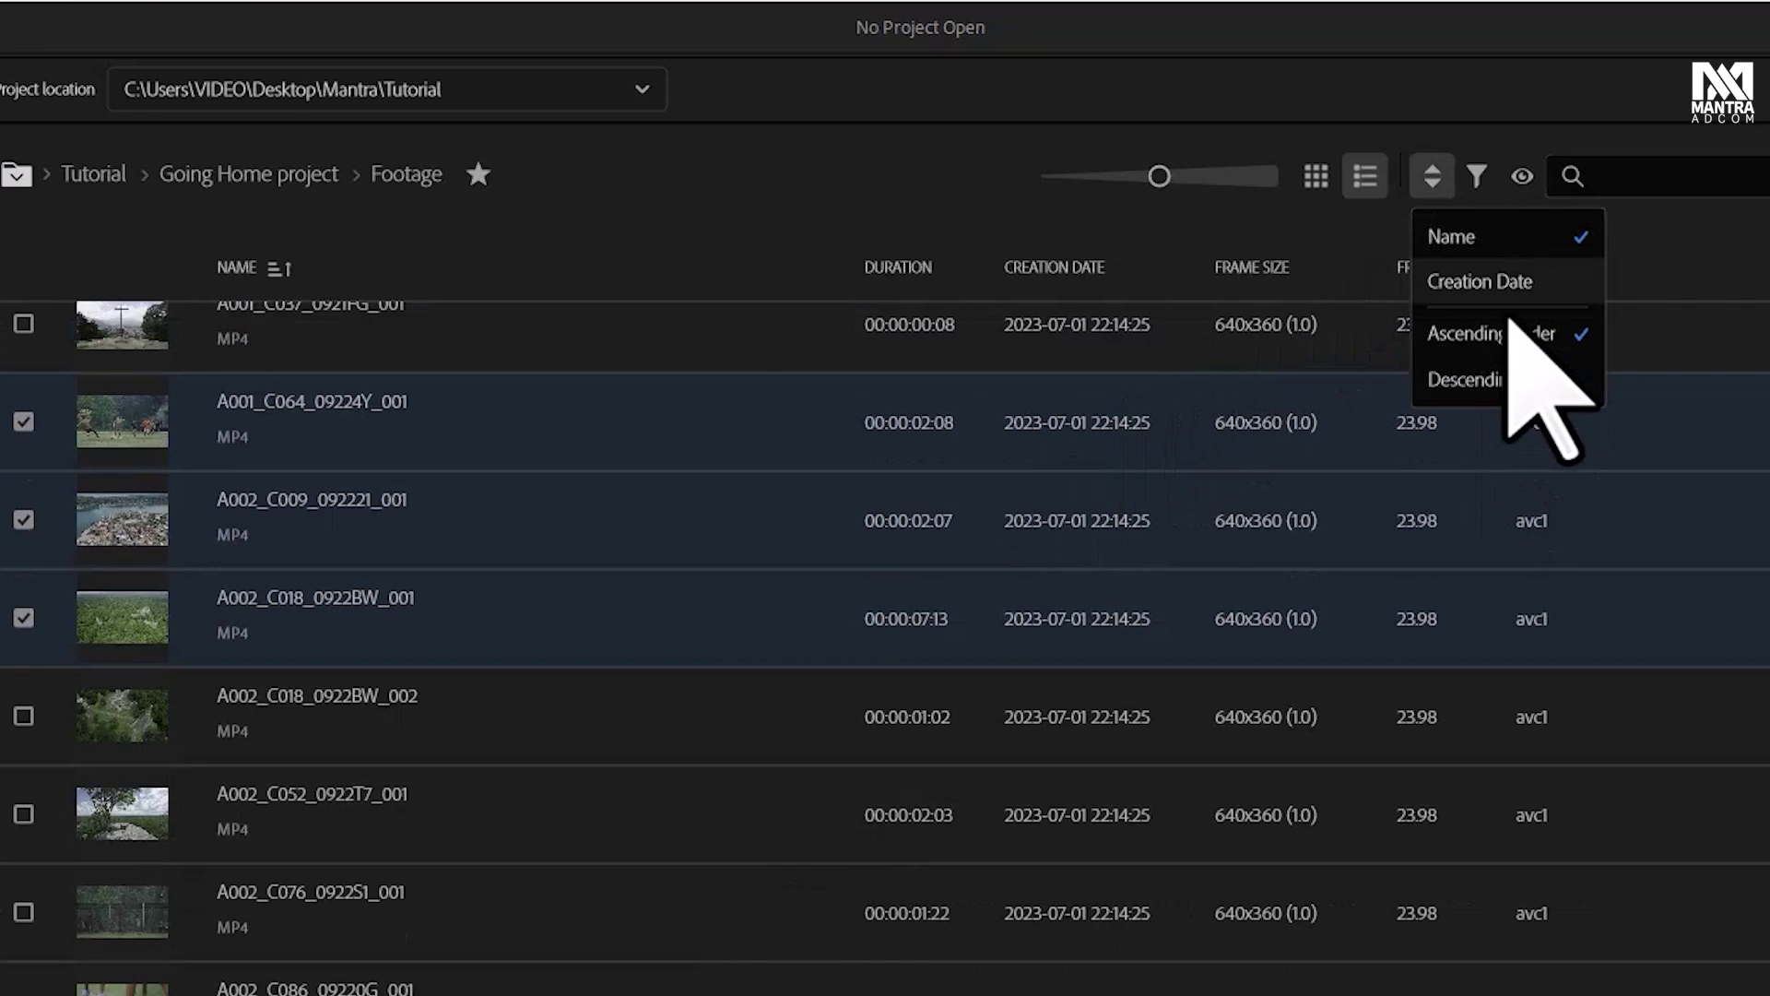
left_click(1477, 175)
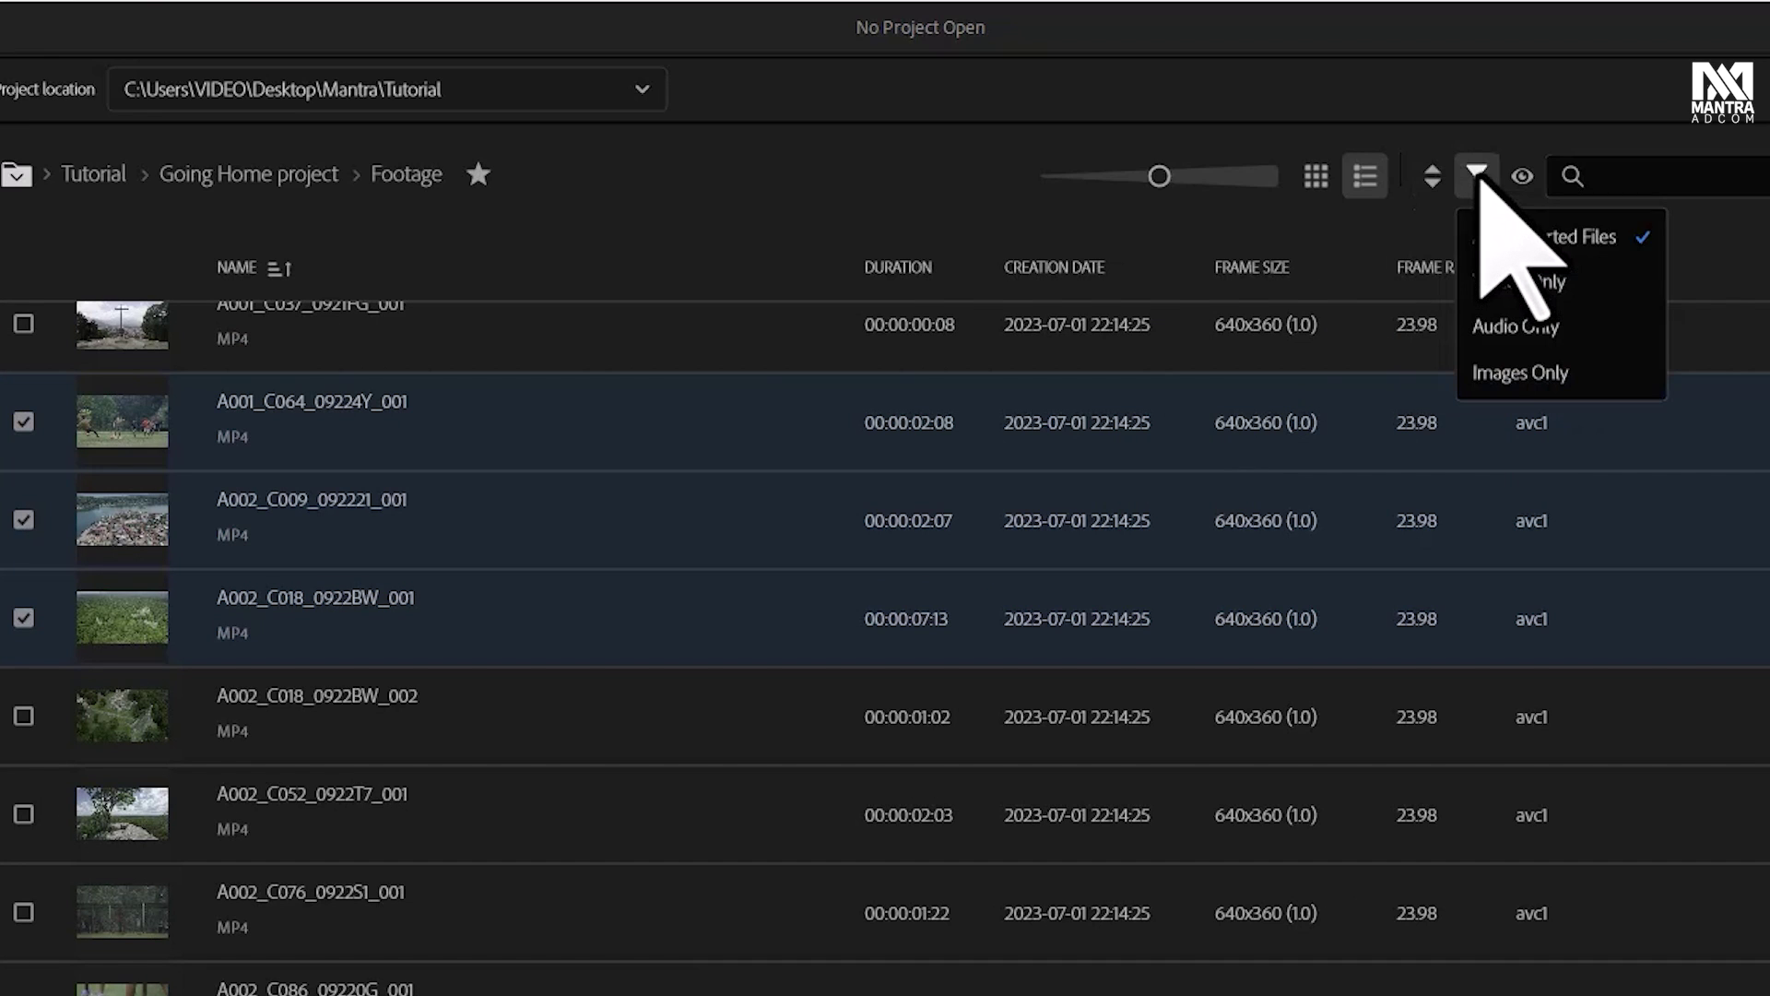
left_click(1614, 296)
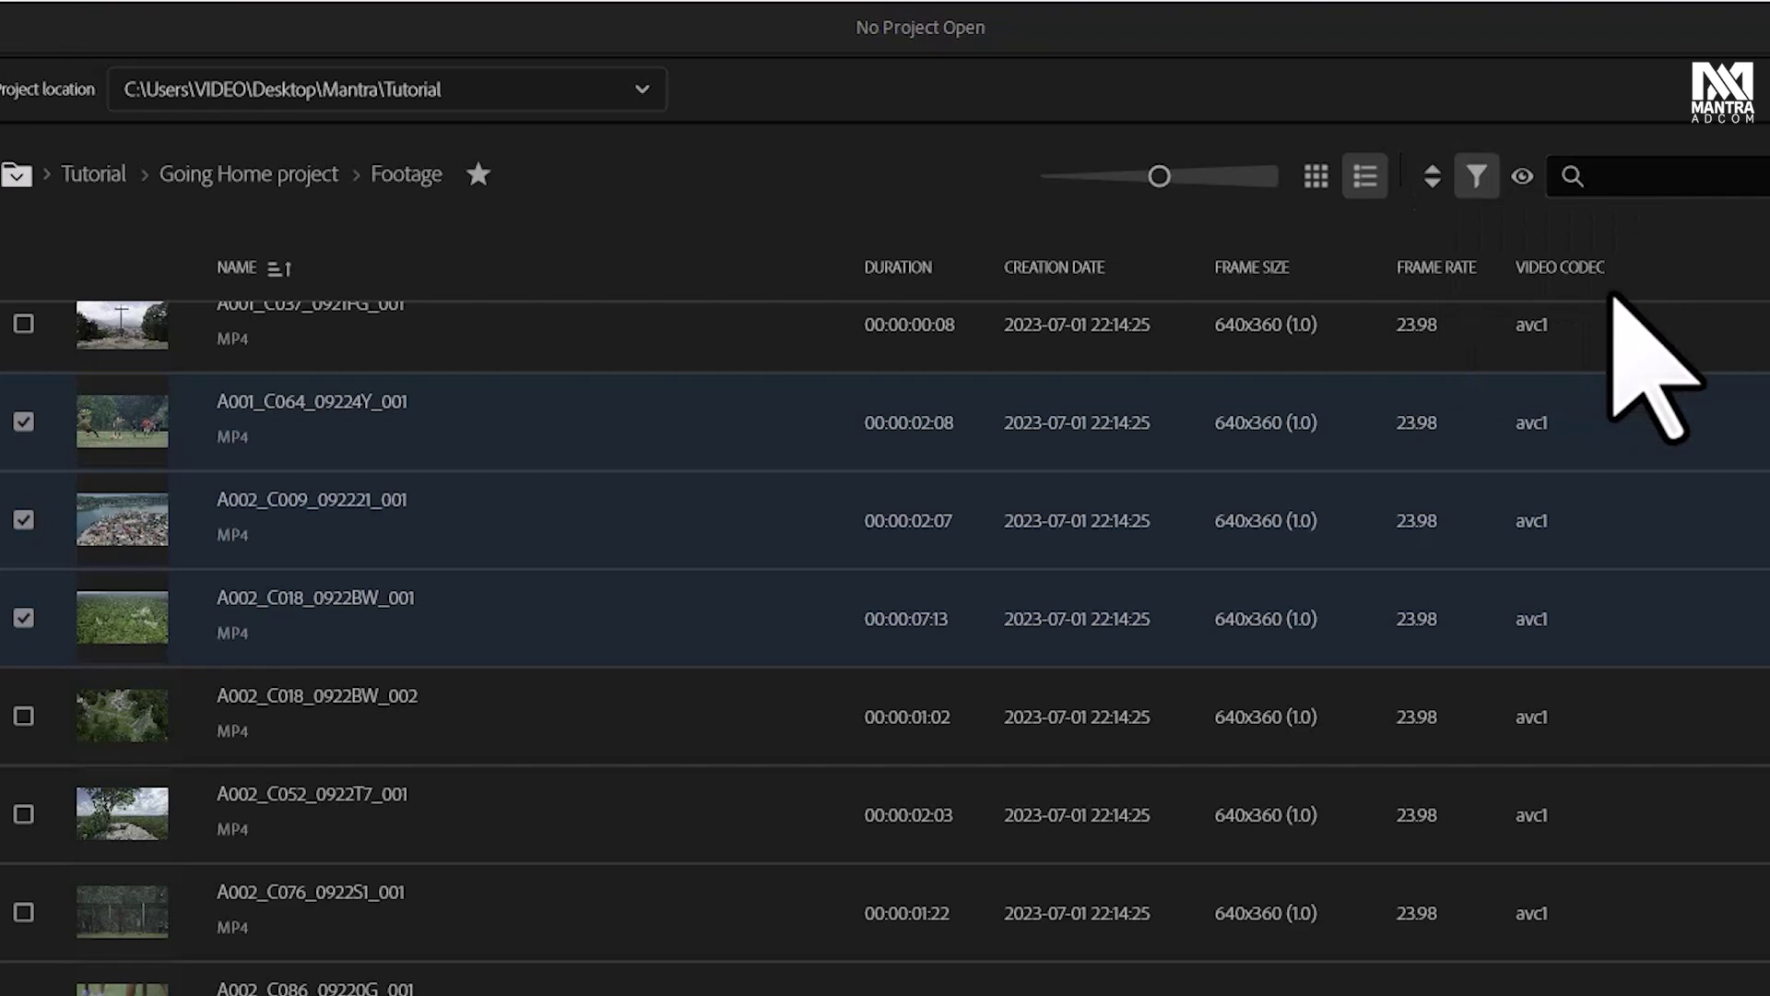
left_click(1435, 179)
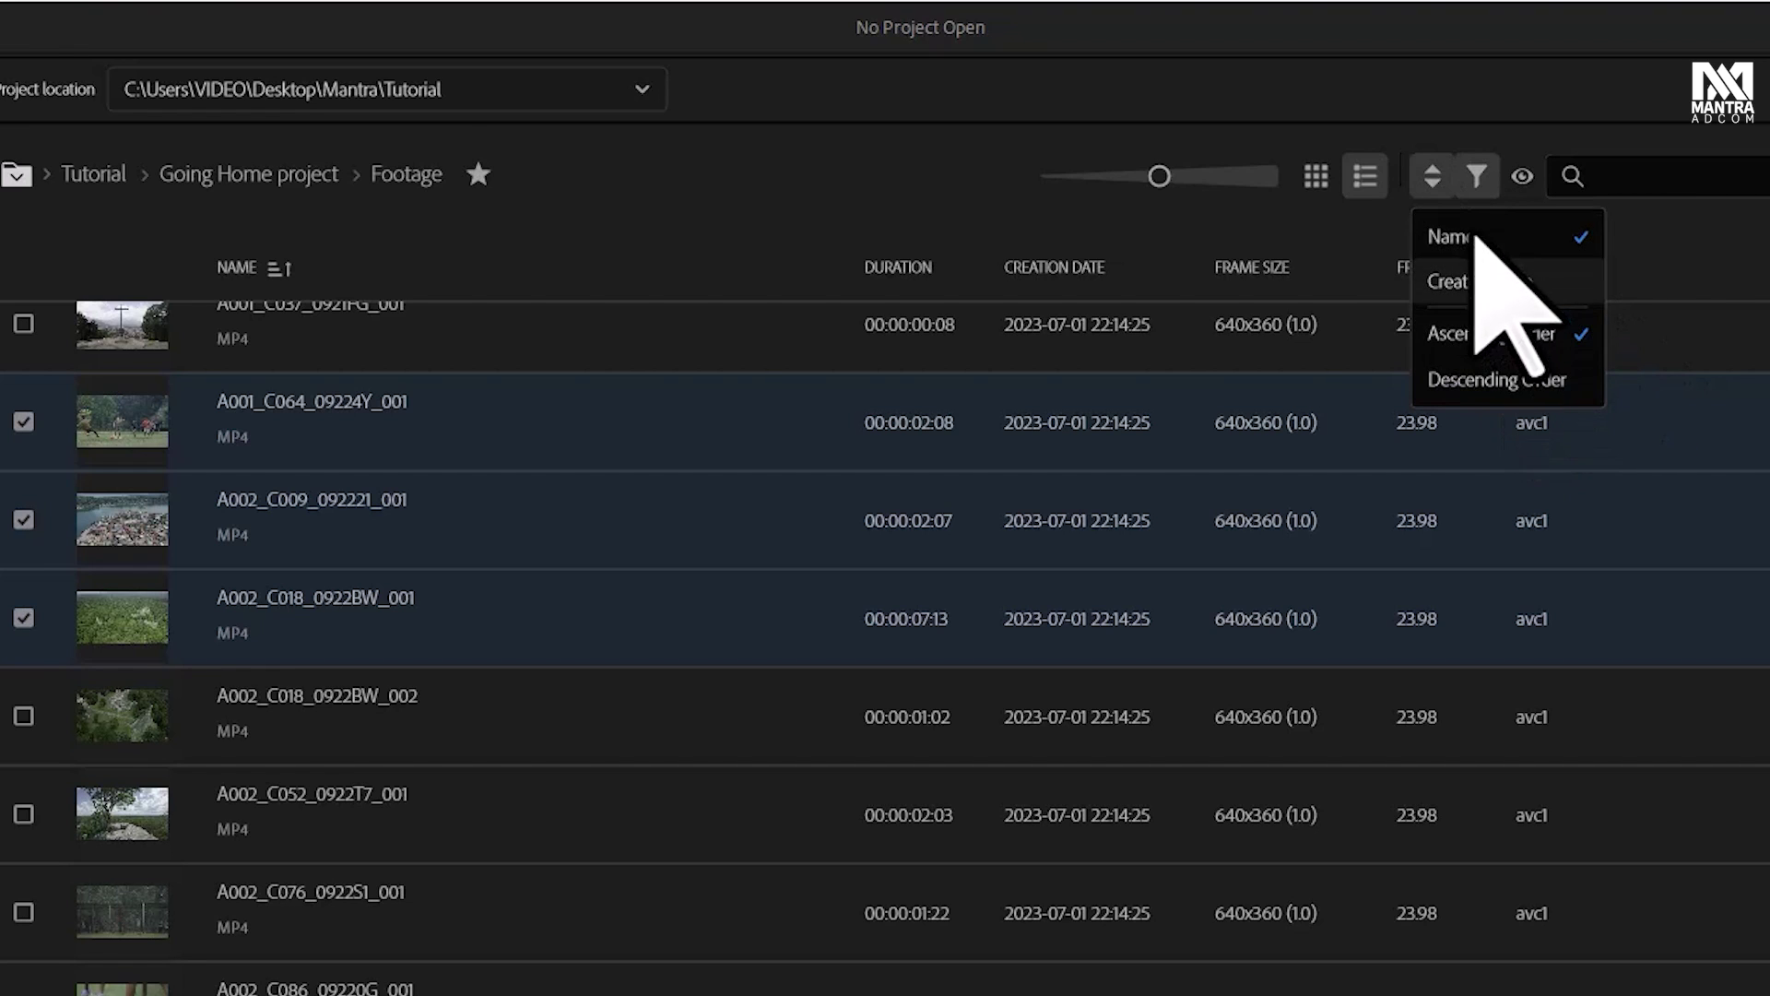
left_click(1475, 179)
left_click(1476, 180)
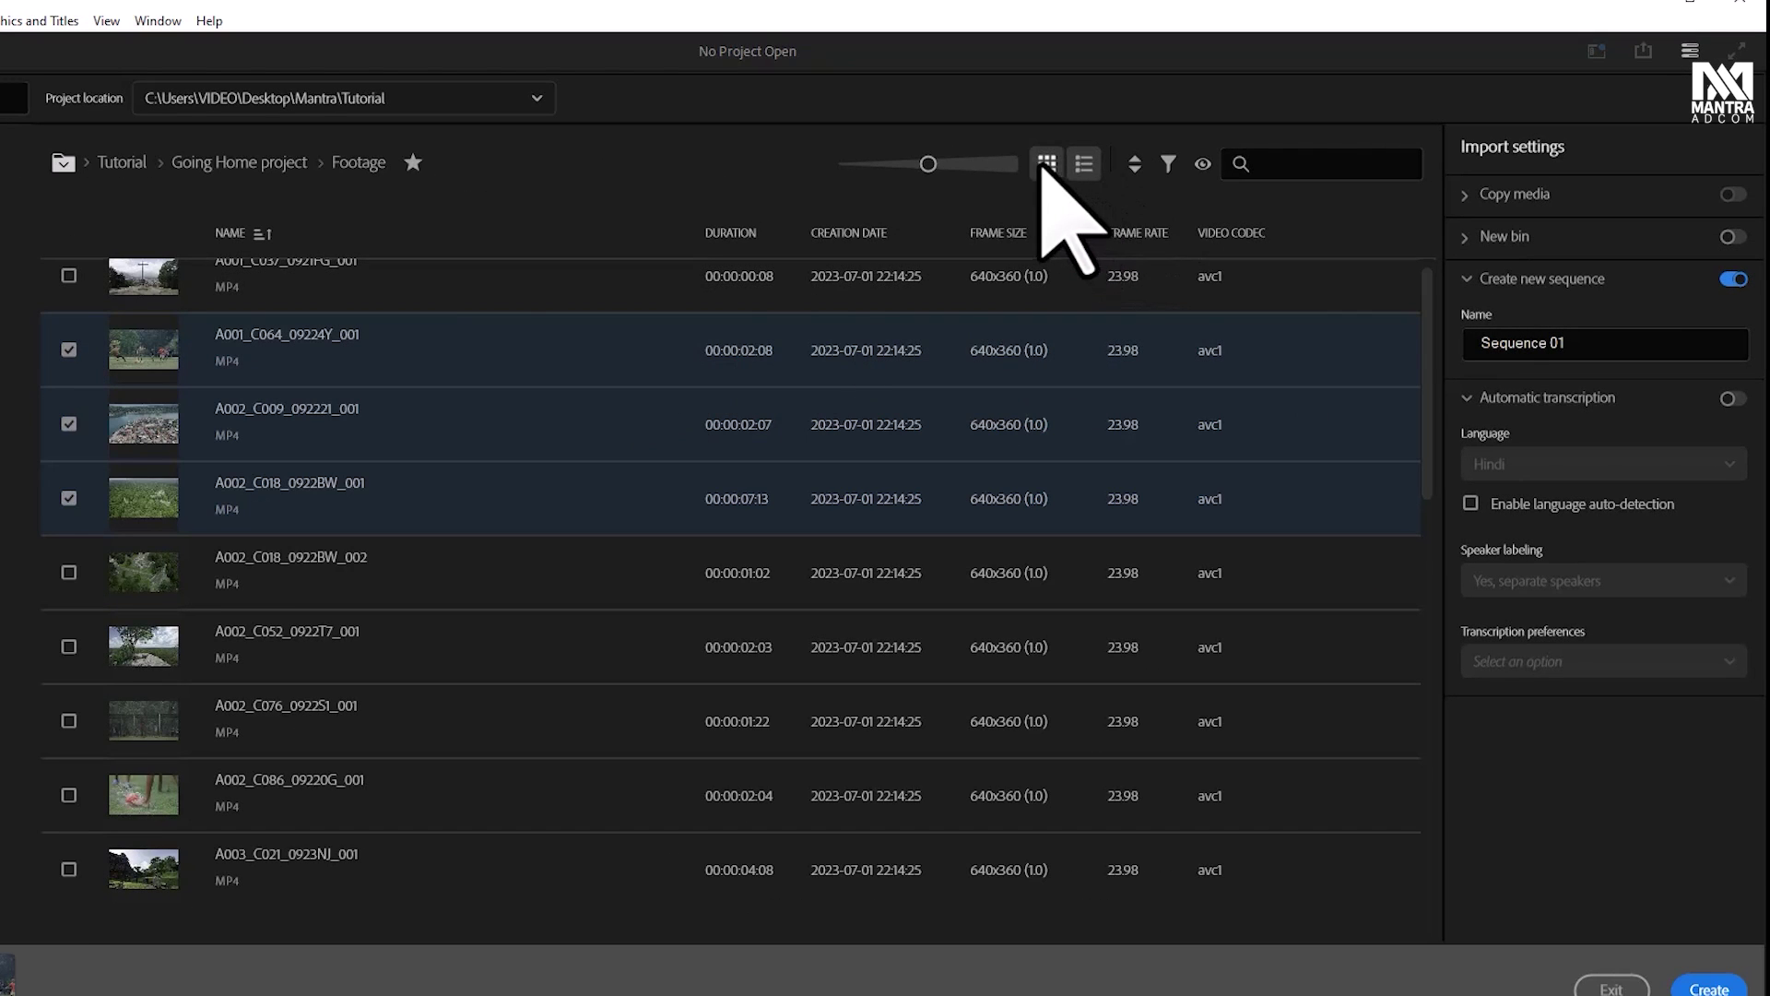
Show the Footage clips as thumbnails and rename the new sequence to 'Mantra Training'
left_click(1044, 164)
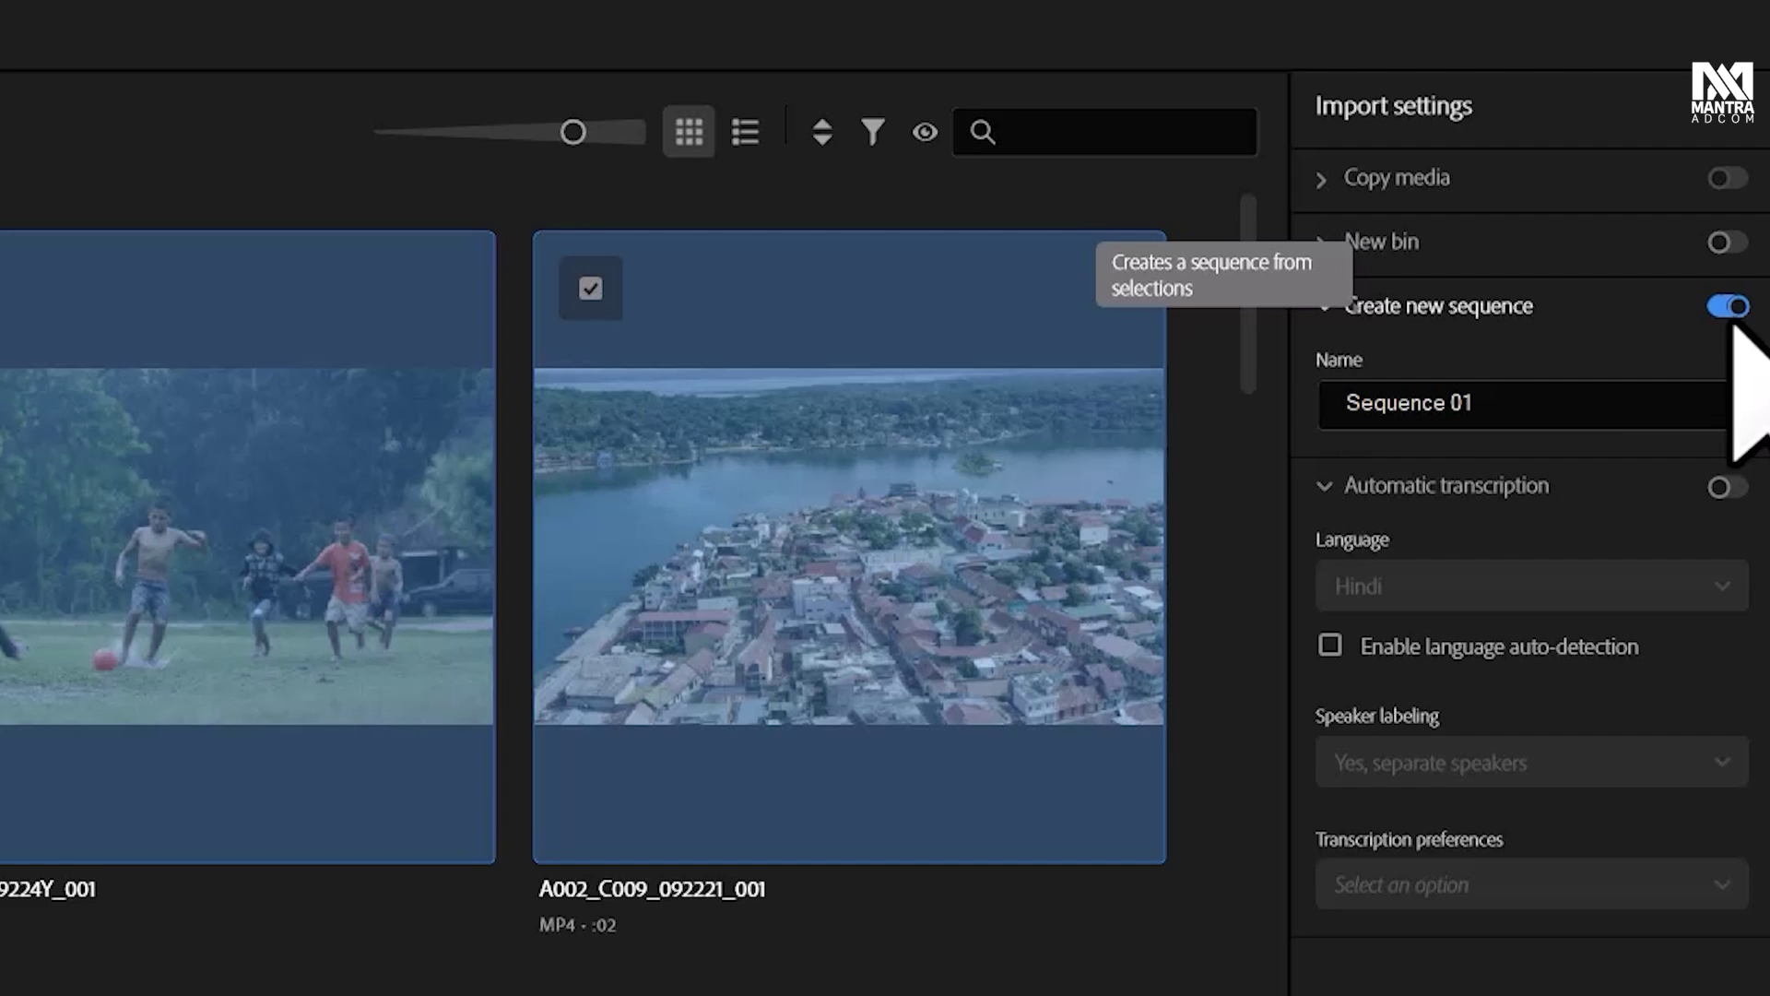
left_click(1508, 403)
key("ctrl+a")
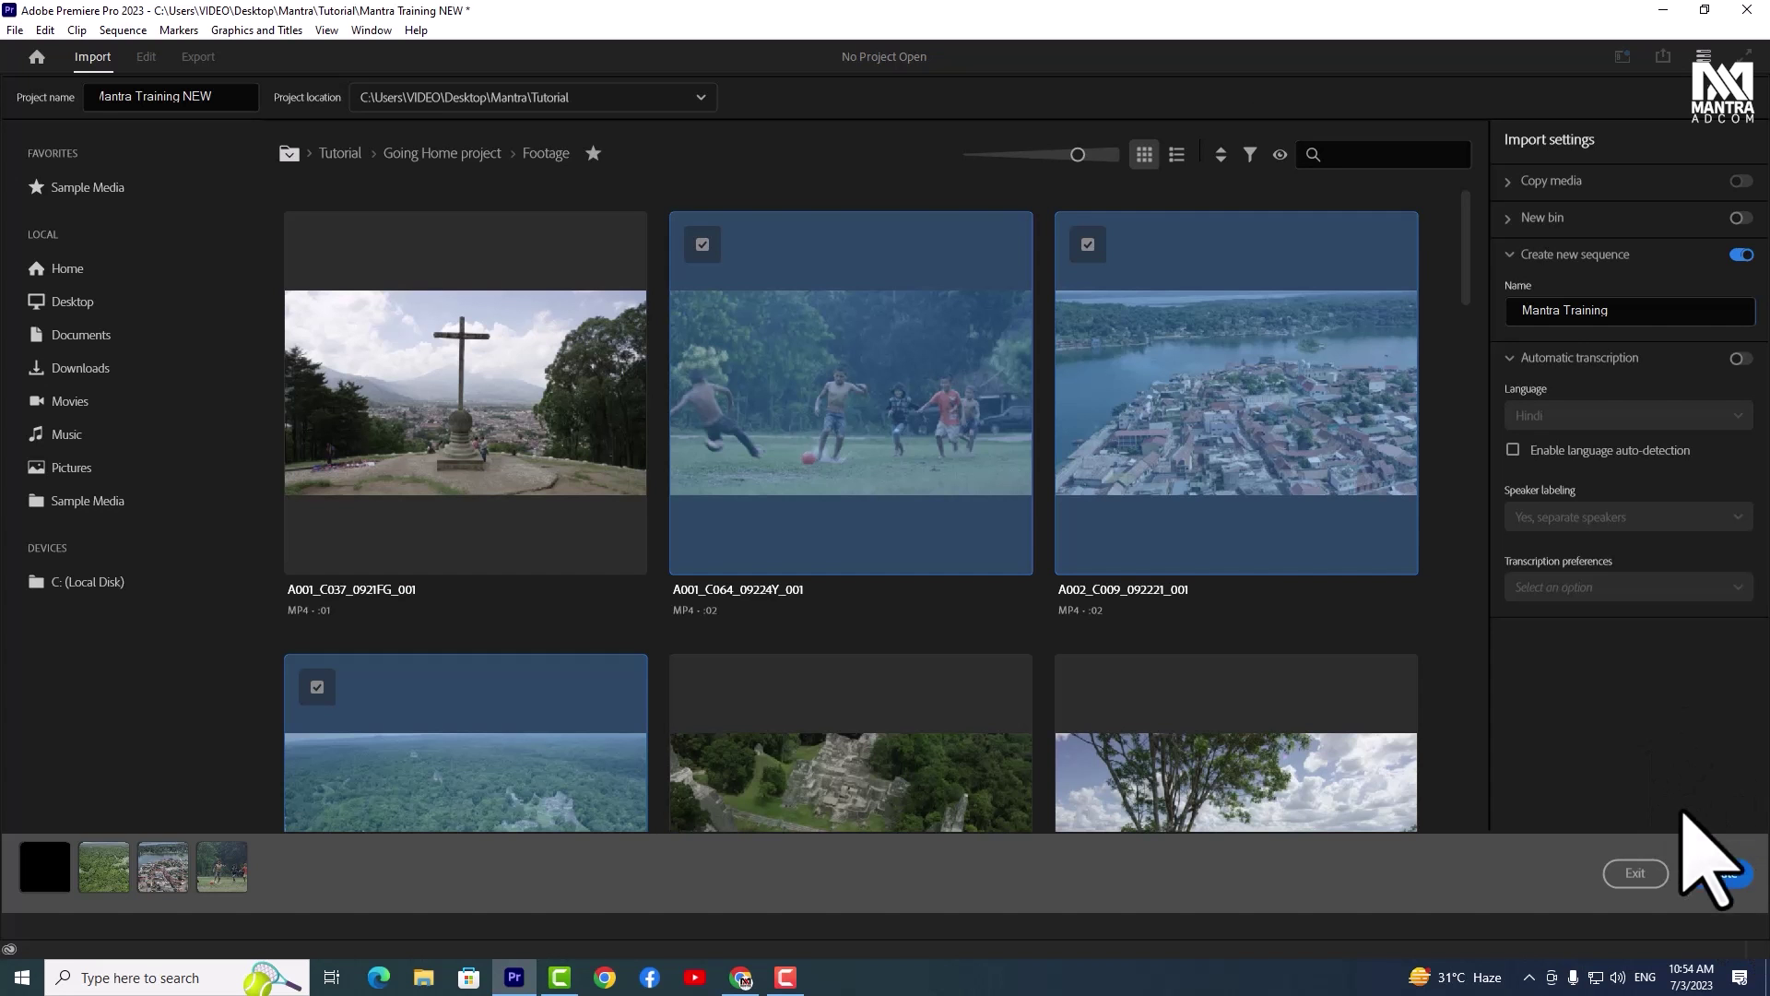
Create the project with the chosen clips, open the Mantra Training sequence, and scrub through it
left_click(1726, 880)
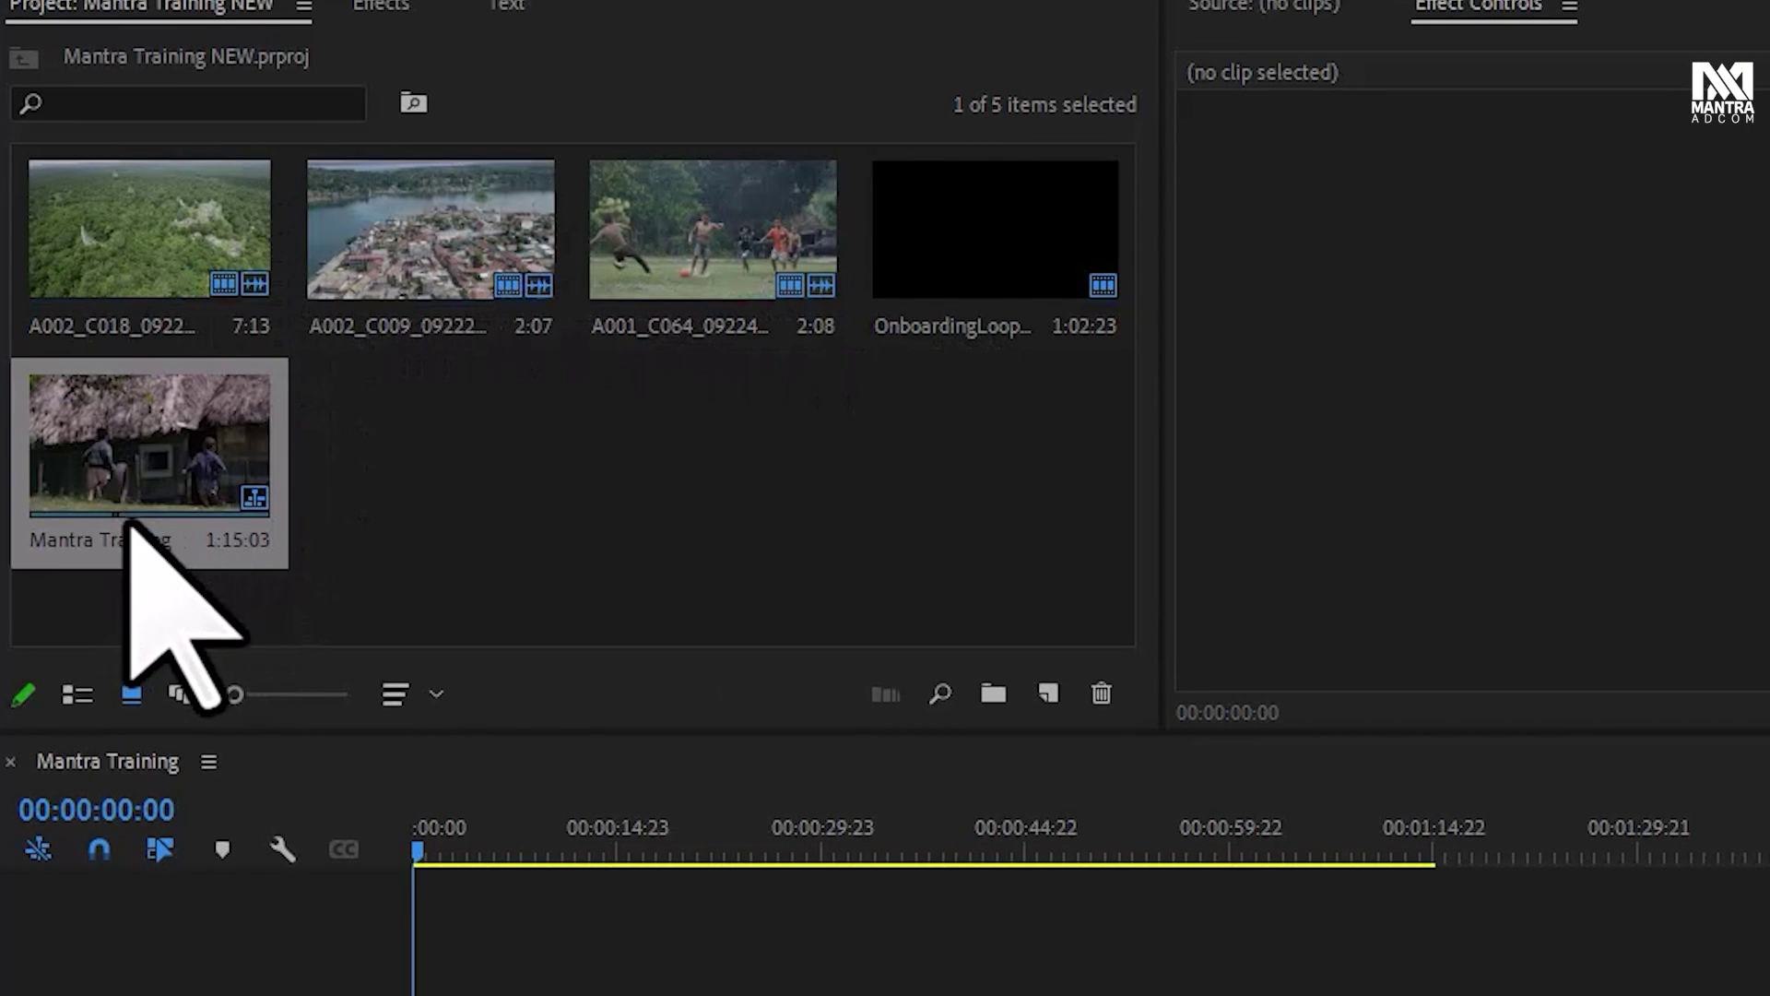
double_click(176, 452)
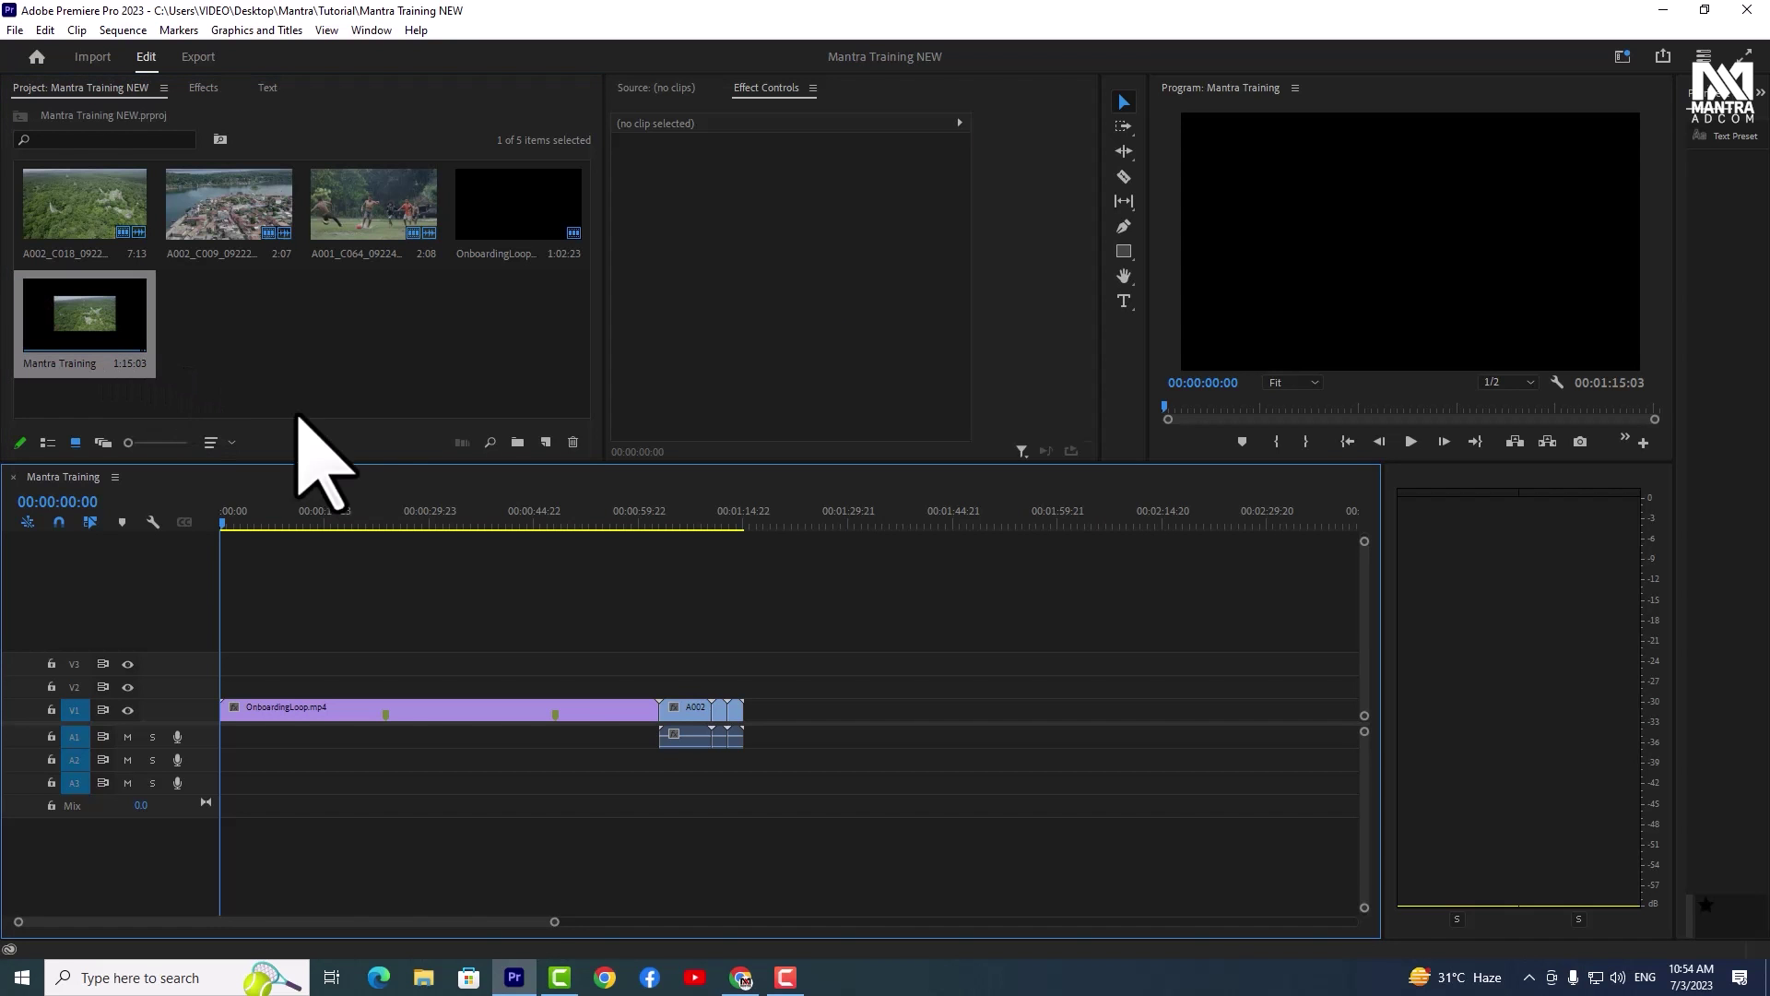
mouse_move(304, 518)
left_mouse_down()
mouse_move(660, 537)
mouse_move(304, 557)
mouse_move(804, 520)
left_mouse_up()
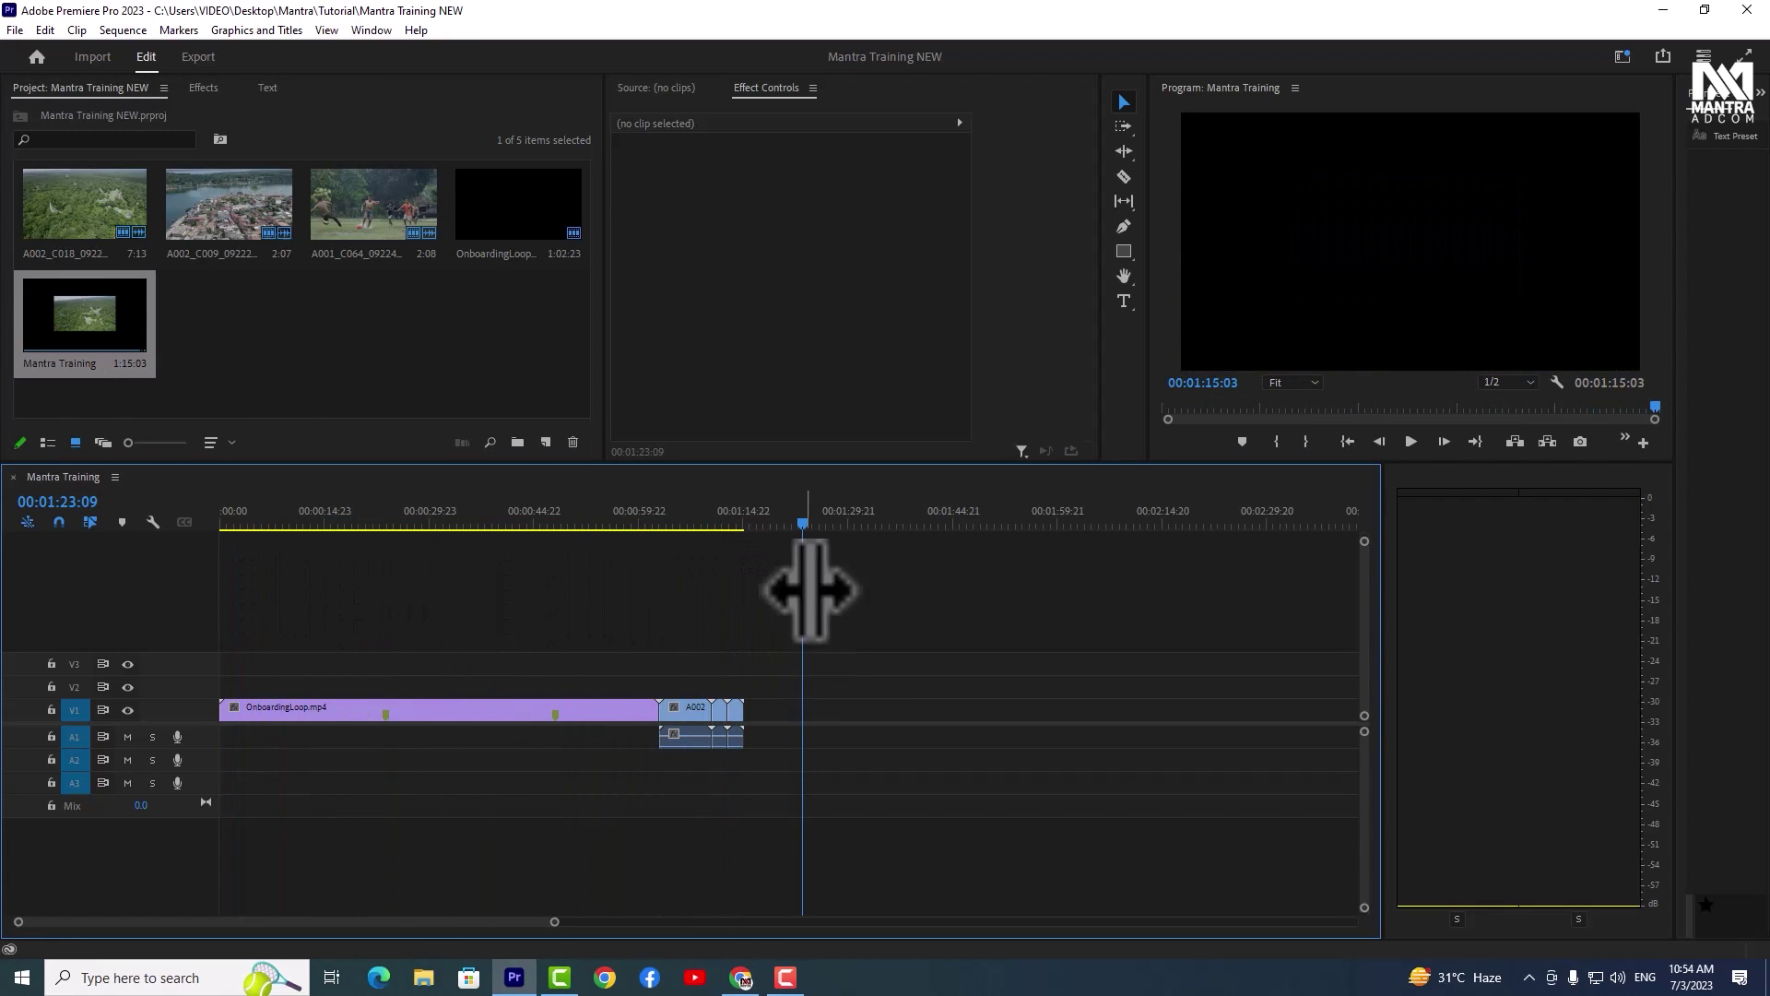
scroll(616, 538, "right", 1)
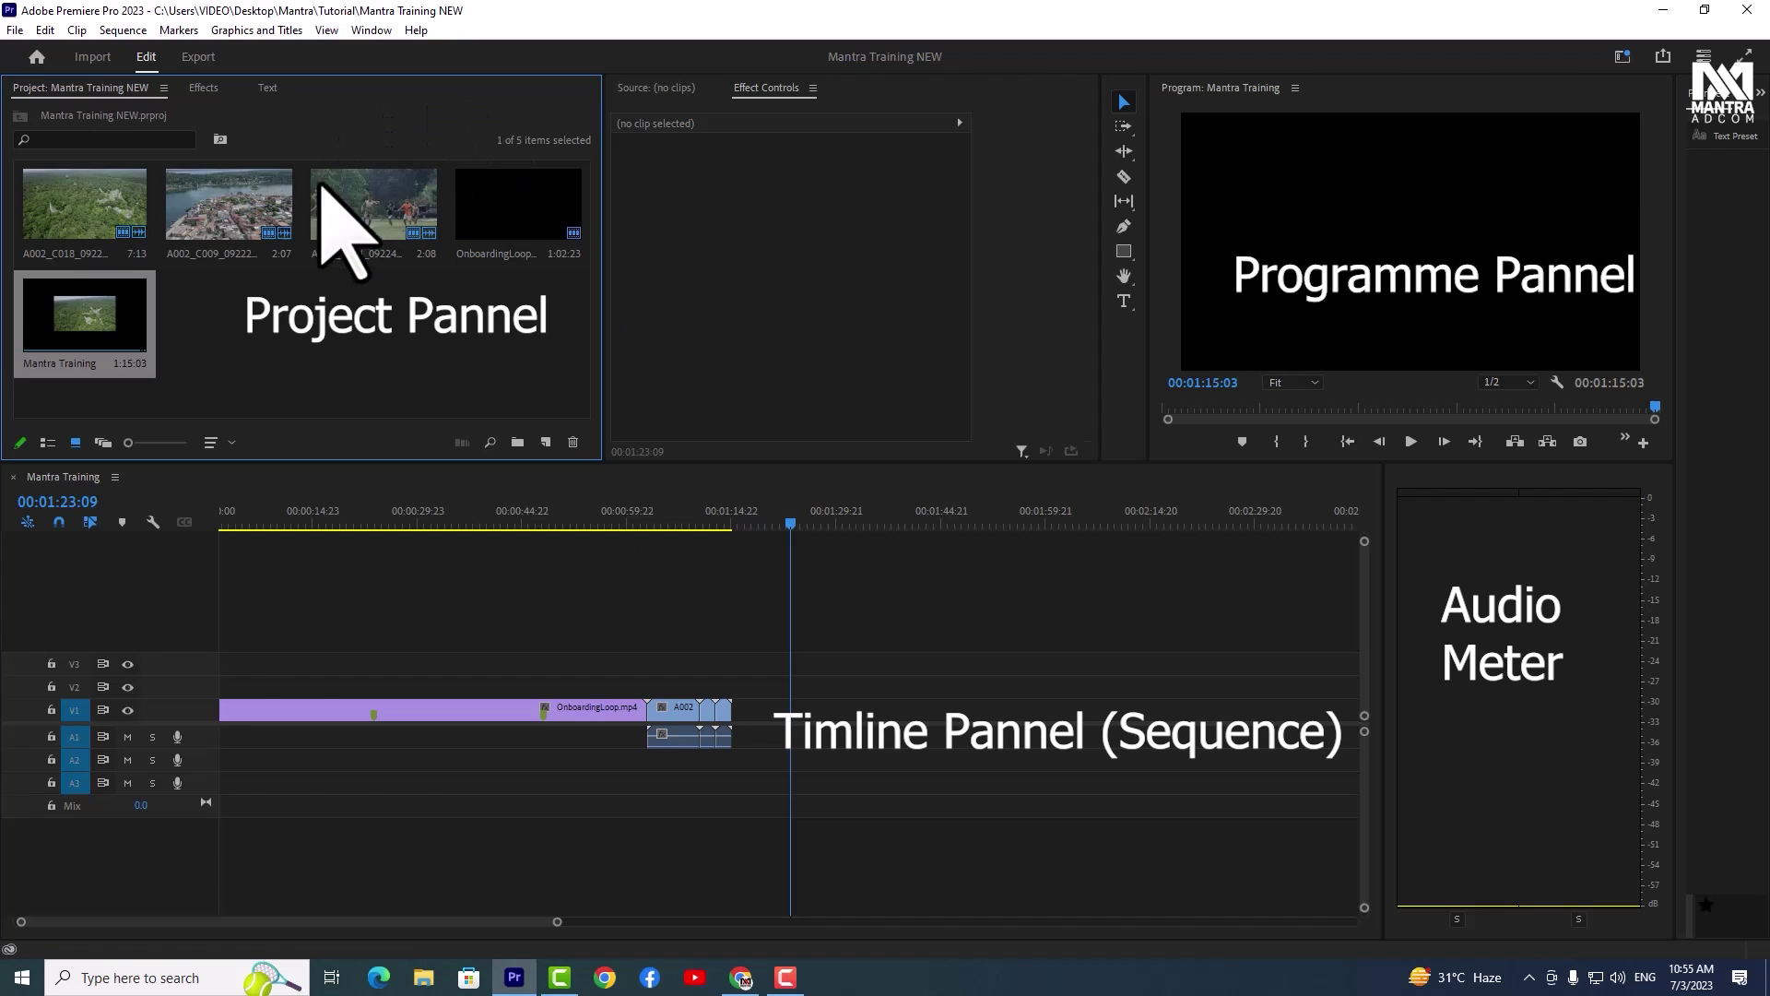
Try resizing the timeline, audio meter and Essential Graphics panels, then reset to the Editing layout with Alt+Shift+0
left_click(816, 242)
left_click(1389, 249)
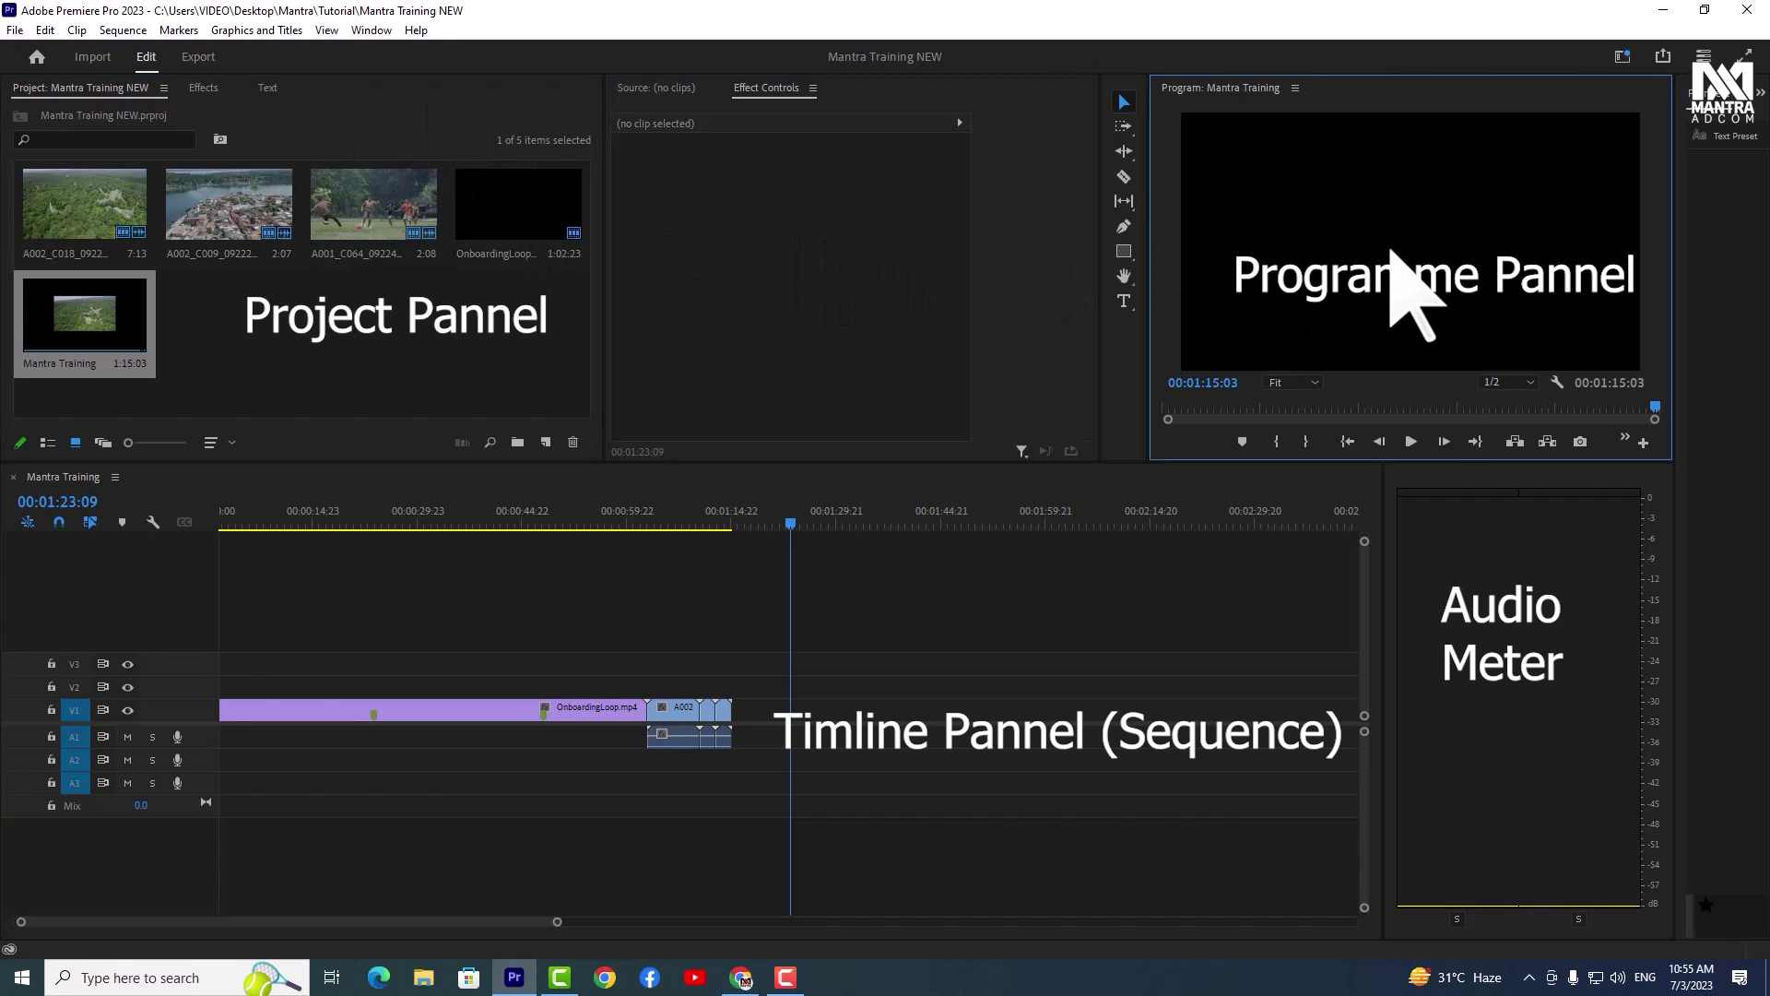
left_click(1051, 599)
left_click(1439, 614)
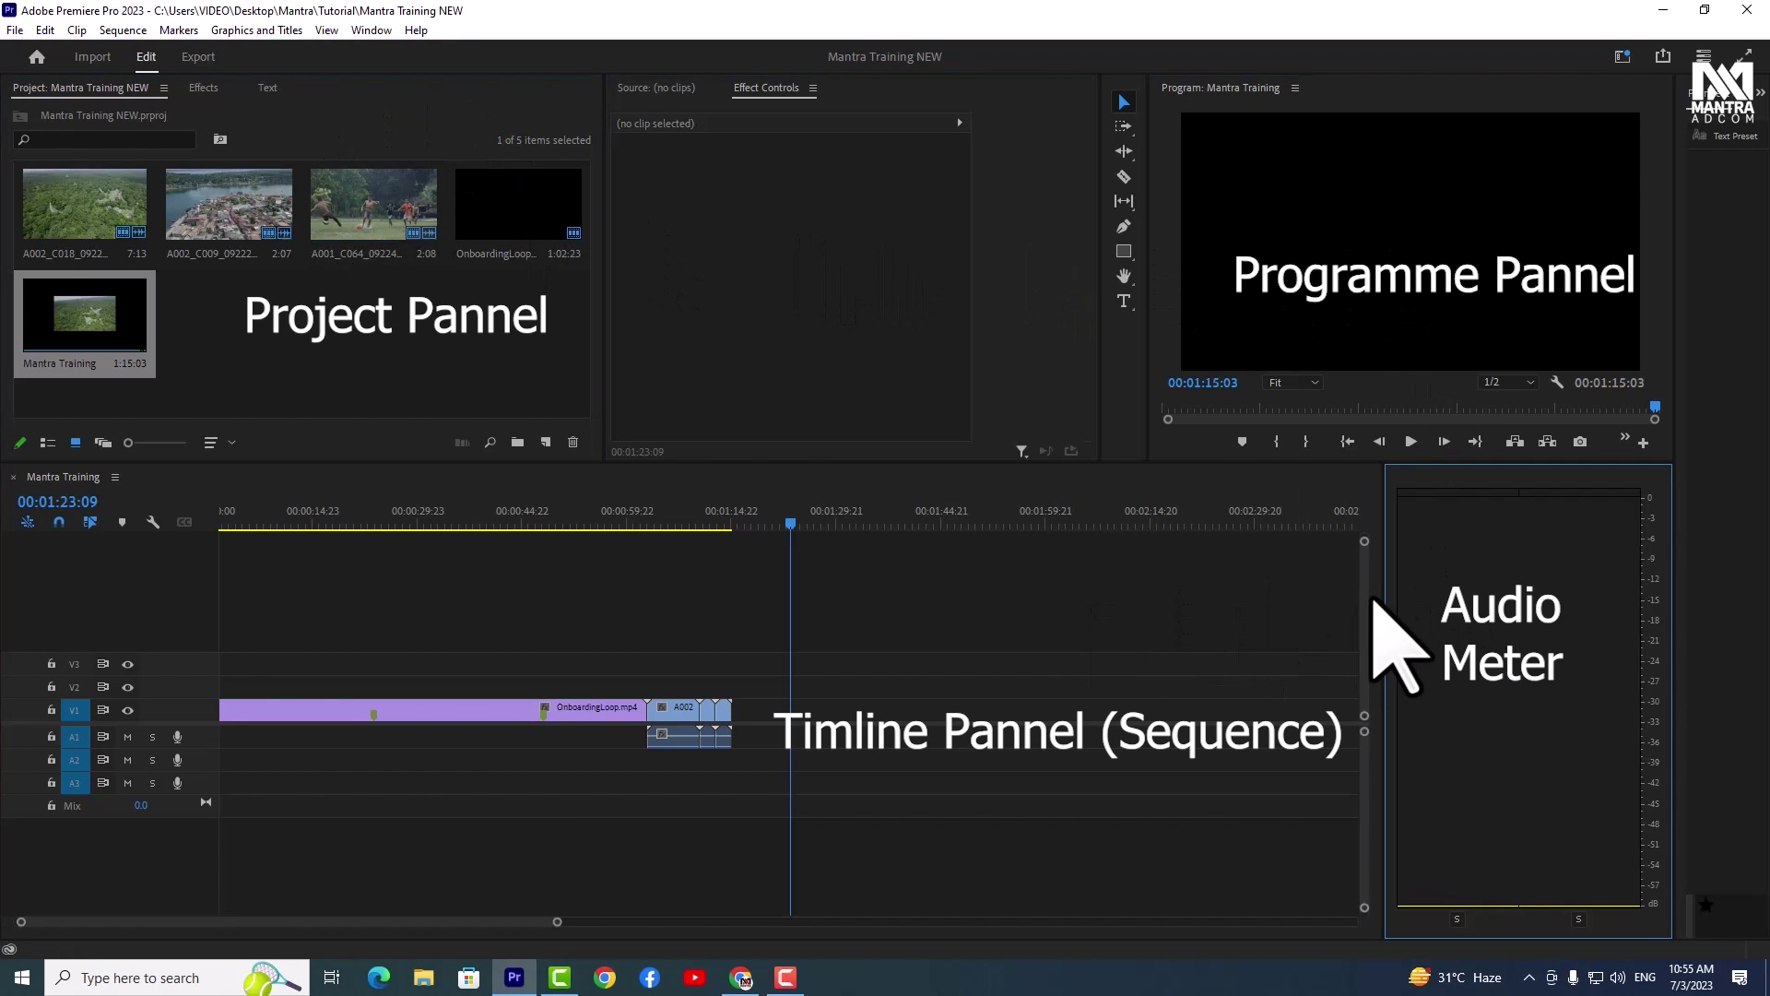
left_click_drag(1383, 590, 1578, 516)
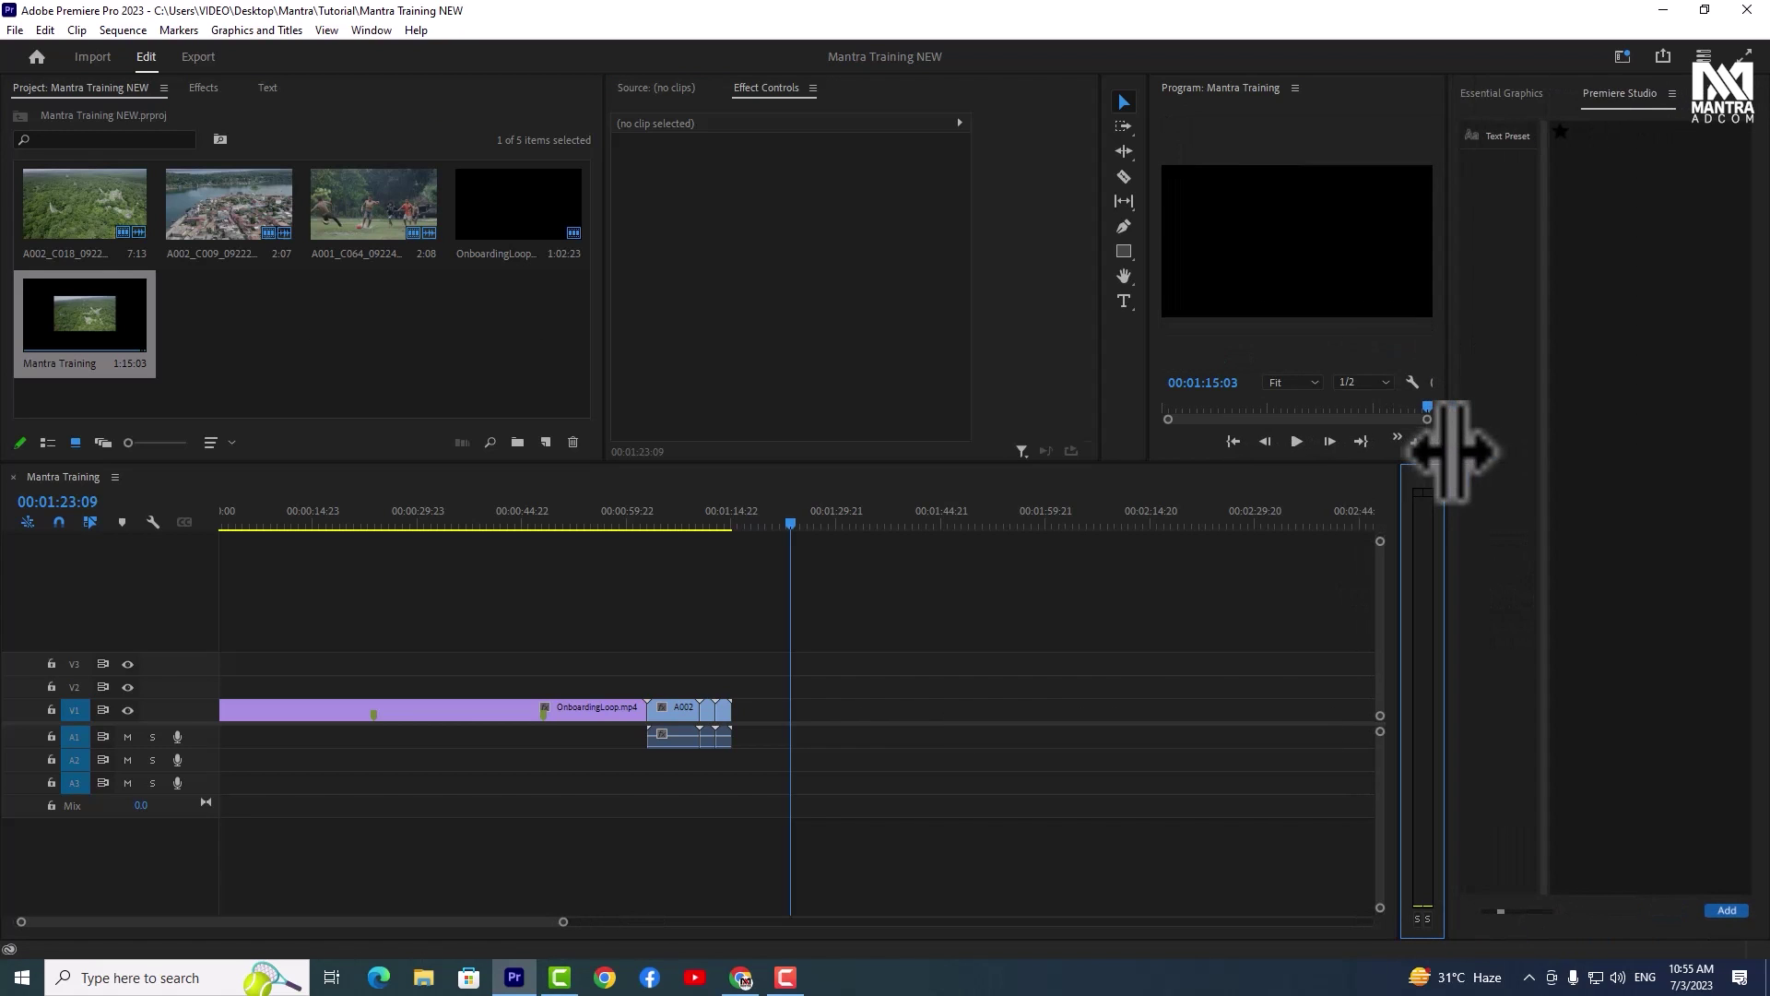
left_click_drag(1678, 458, 1512, 452)
left_click(1578, 99)
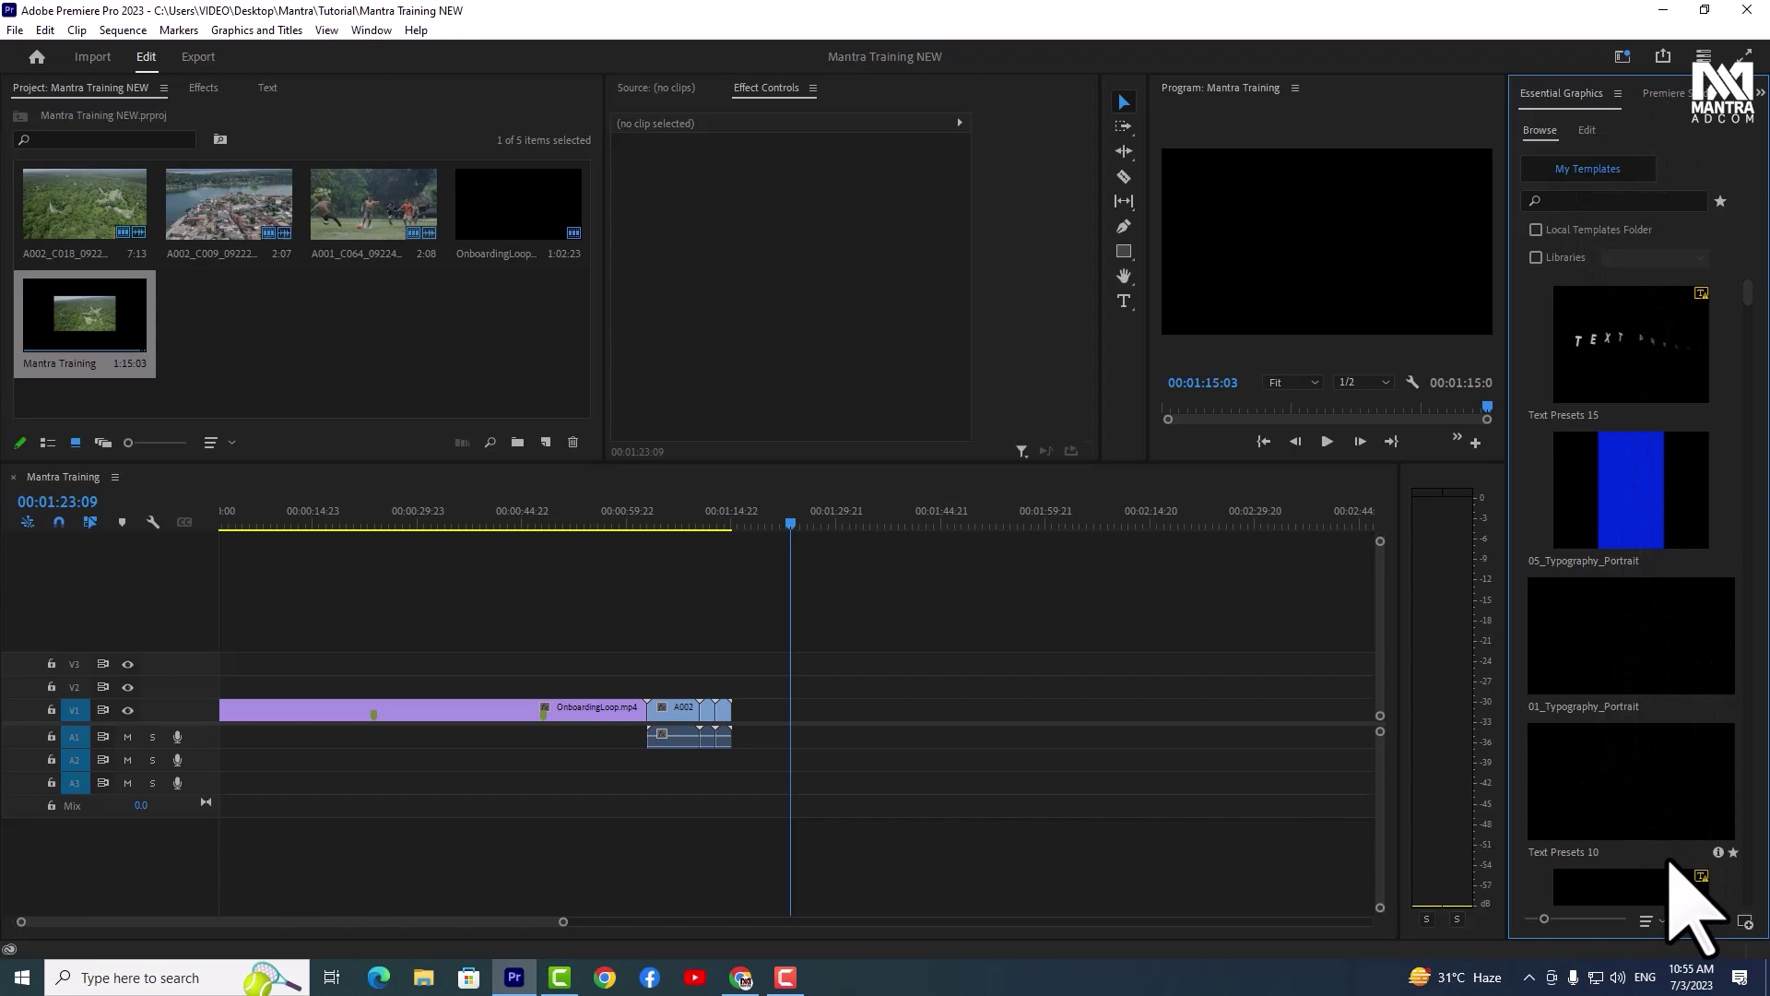
key("alt+shift+0")
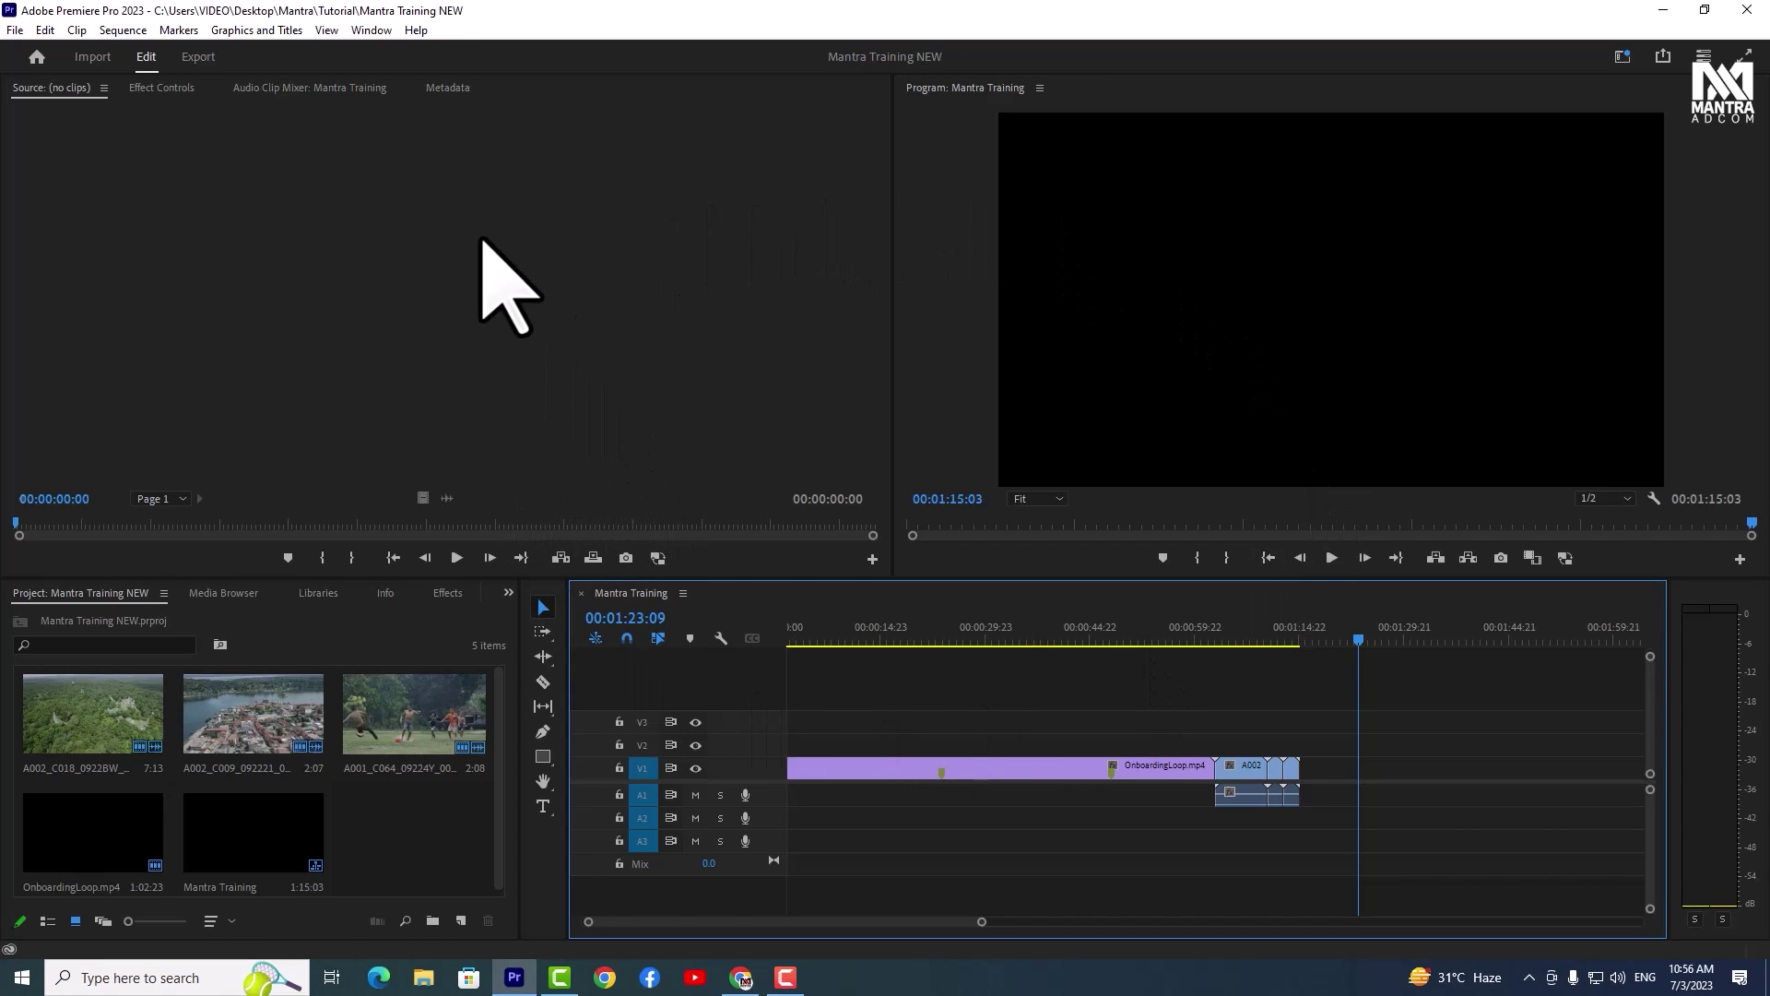
Switch the workspace to Learning, try the Color workspace, then return to Learning
left_click(376, 31)
mouse_move(392, 46)
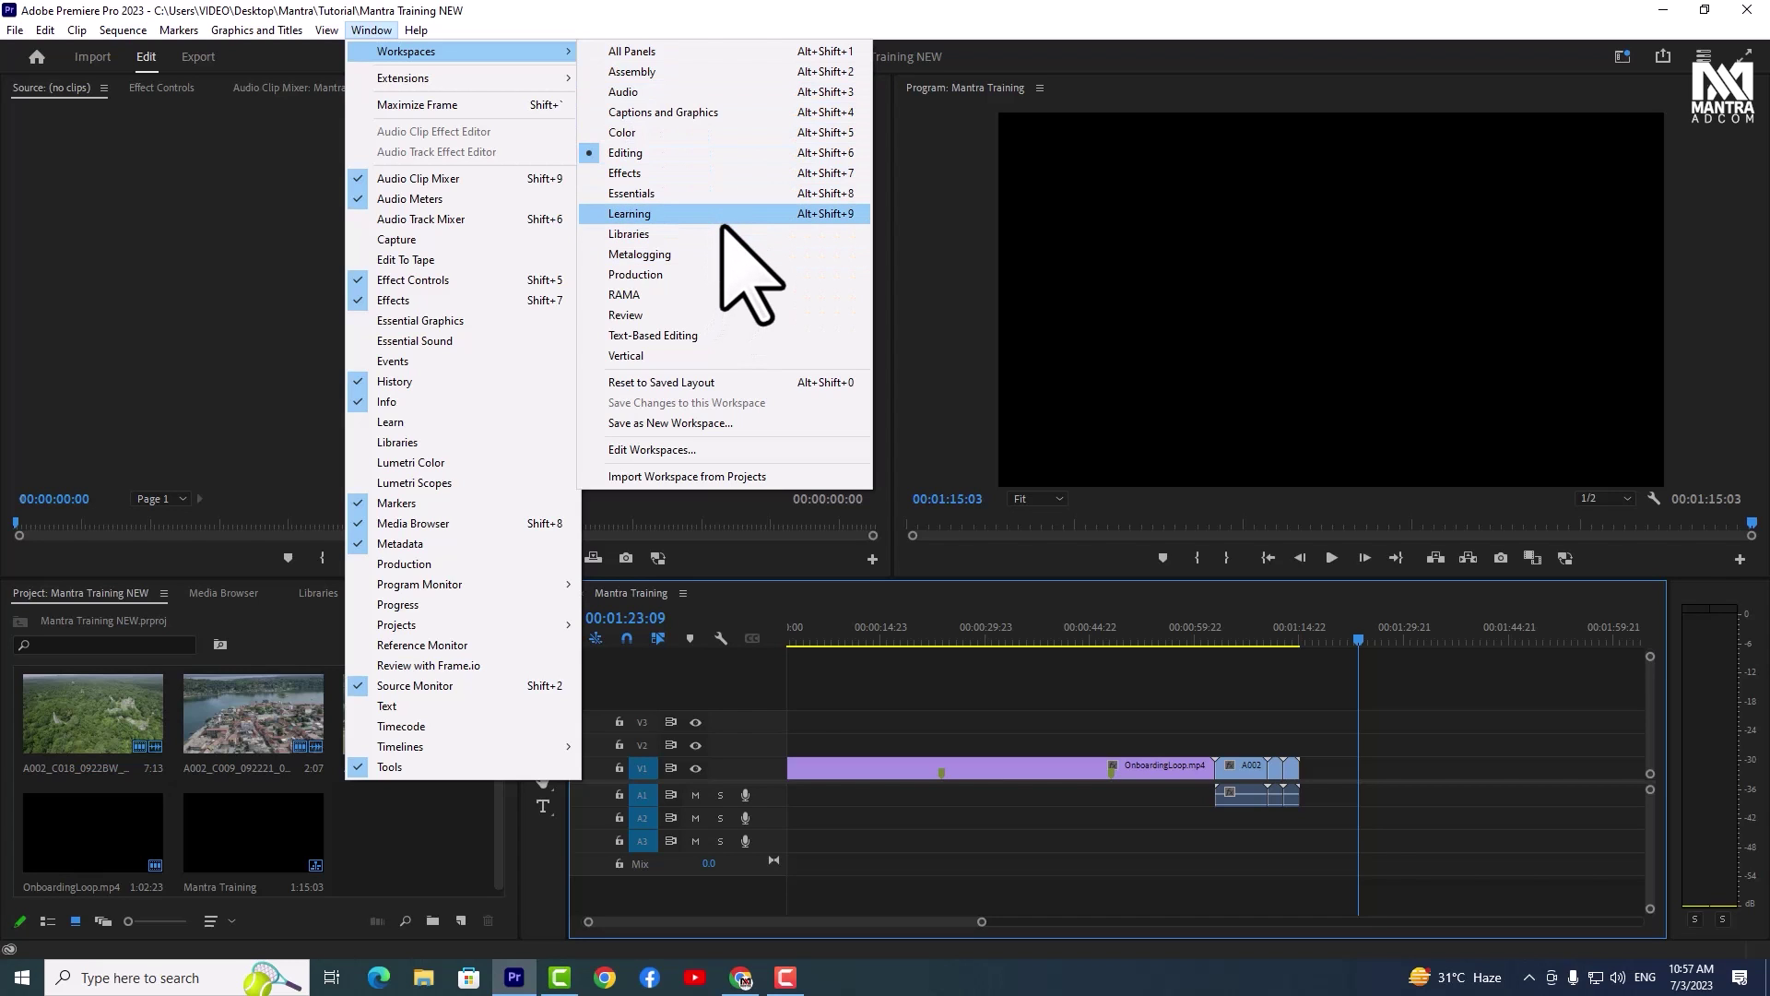
left_click(723, 221)
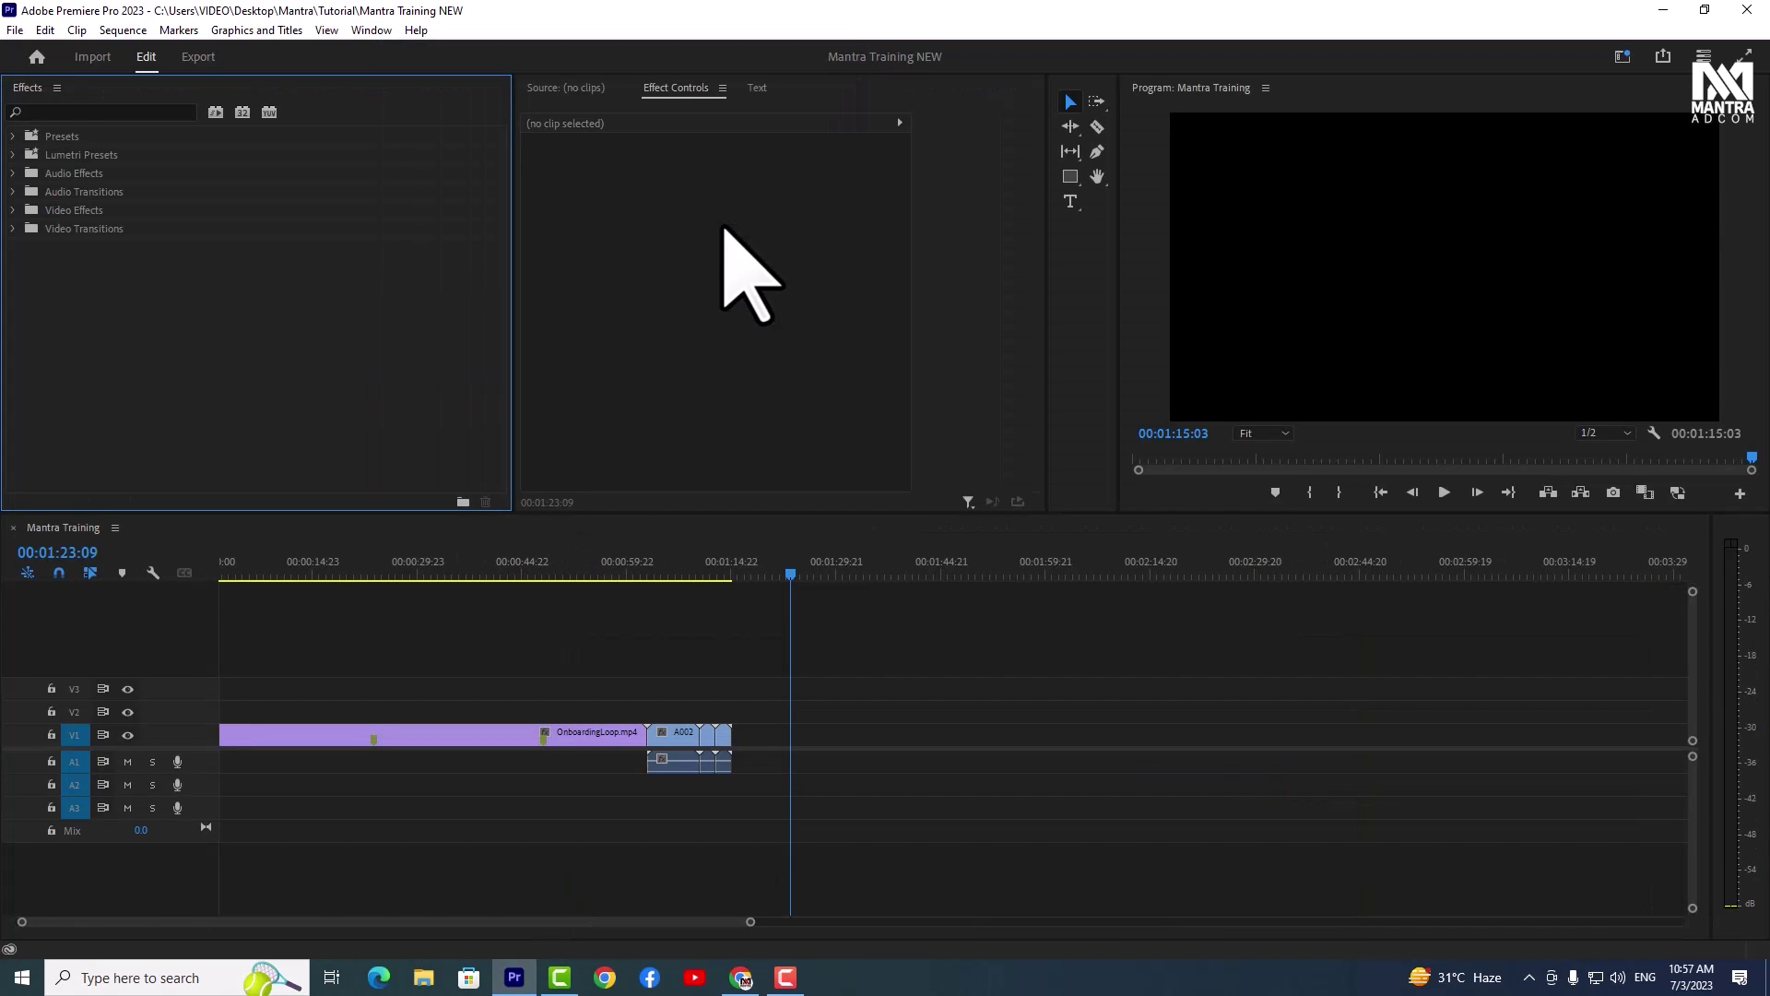
left_click(372, 29)
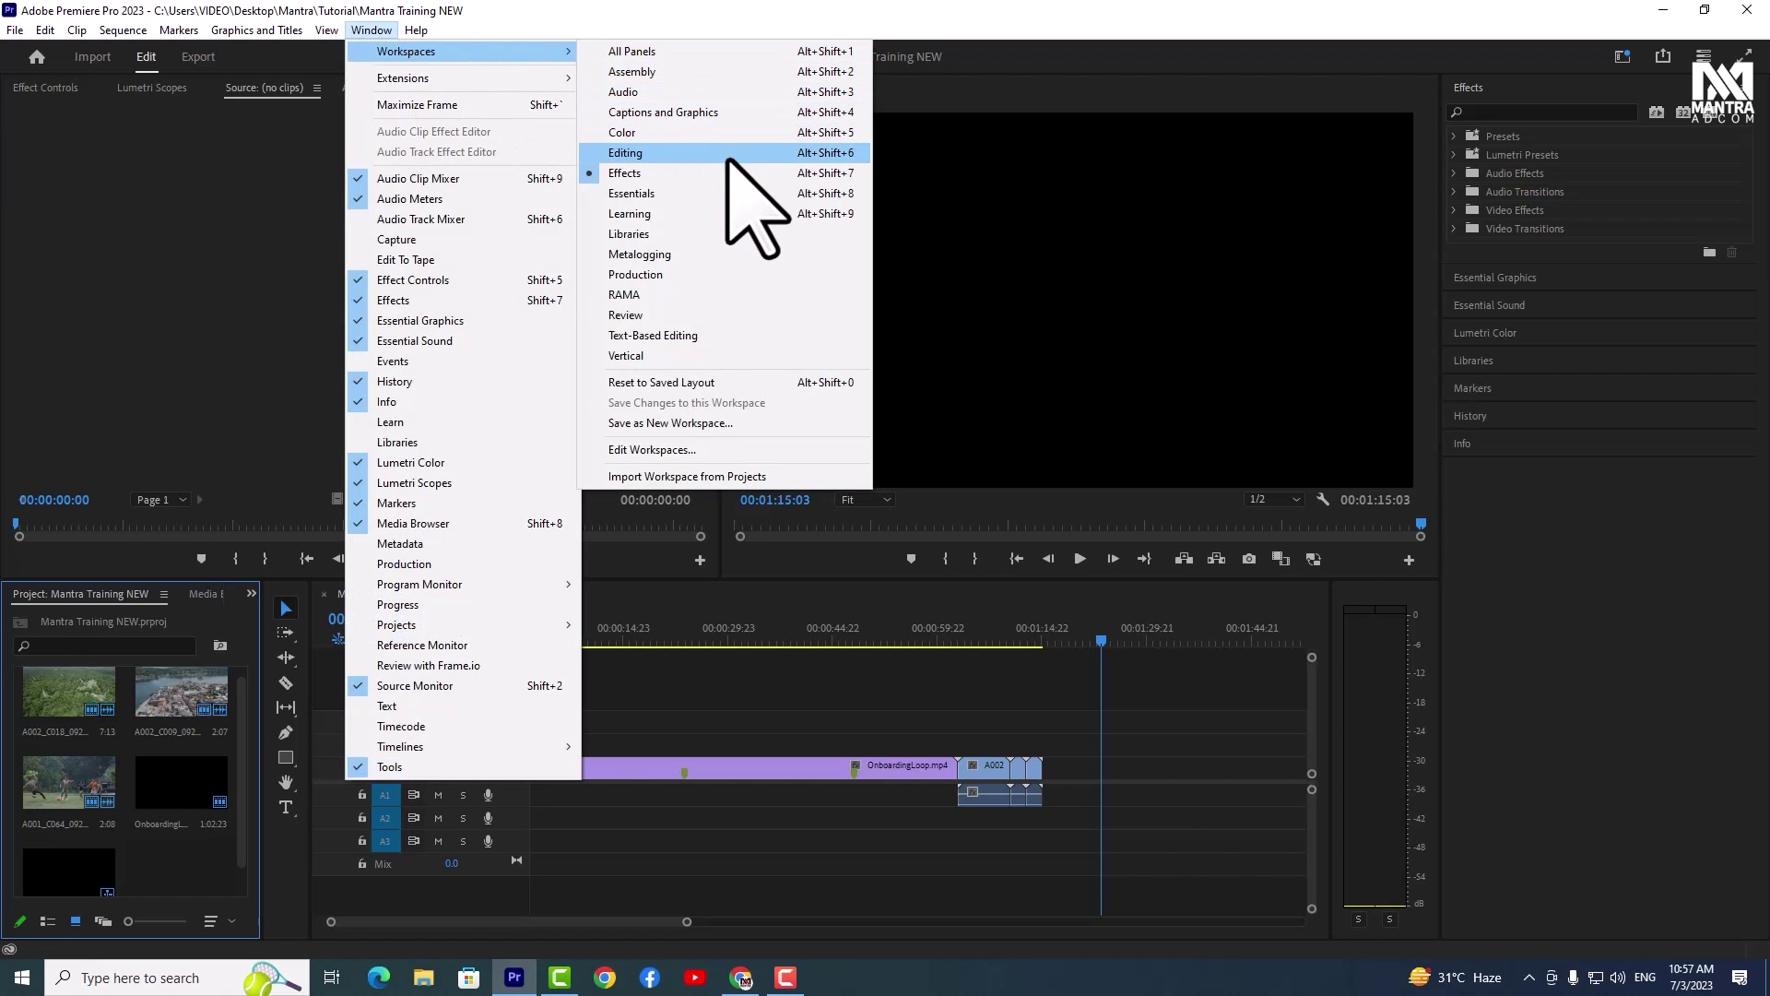
left_click(766, 135)
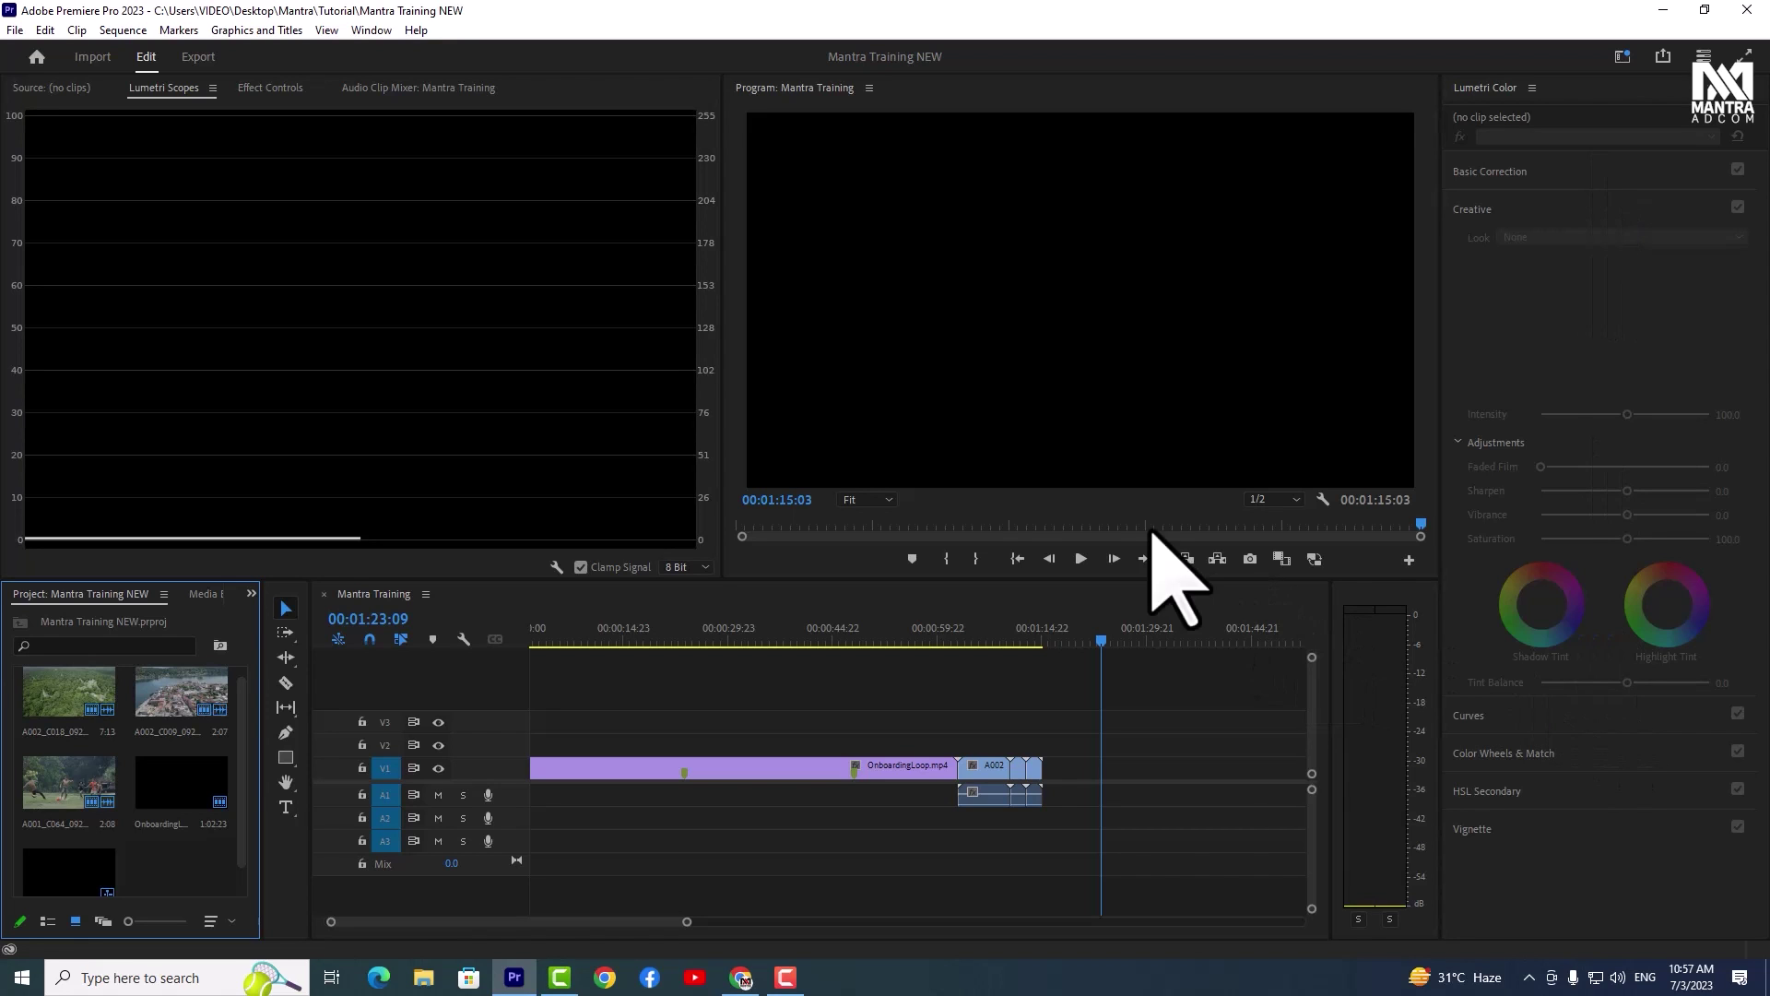
left_click(371, 30)
mouse_move(406, 51)
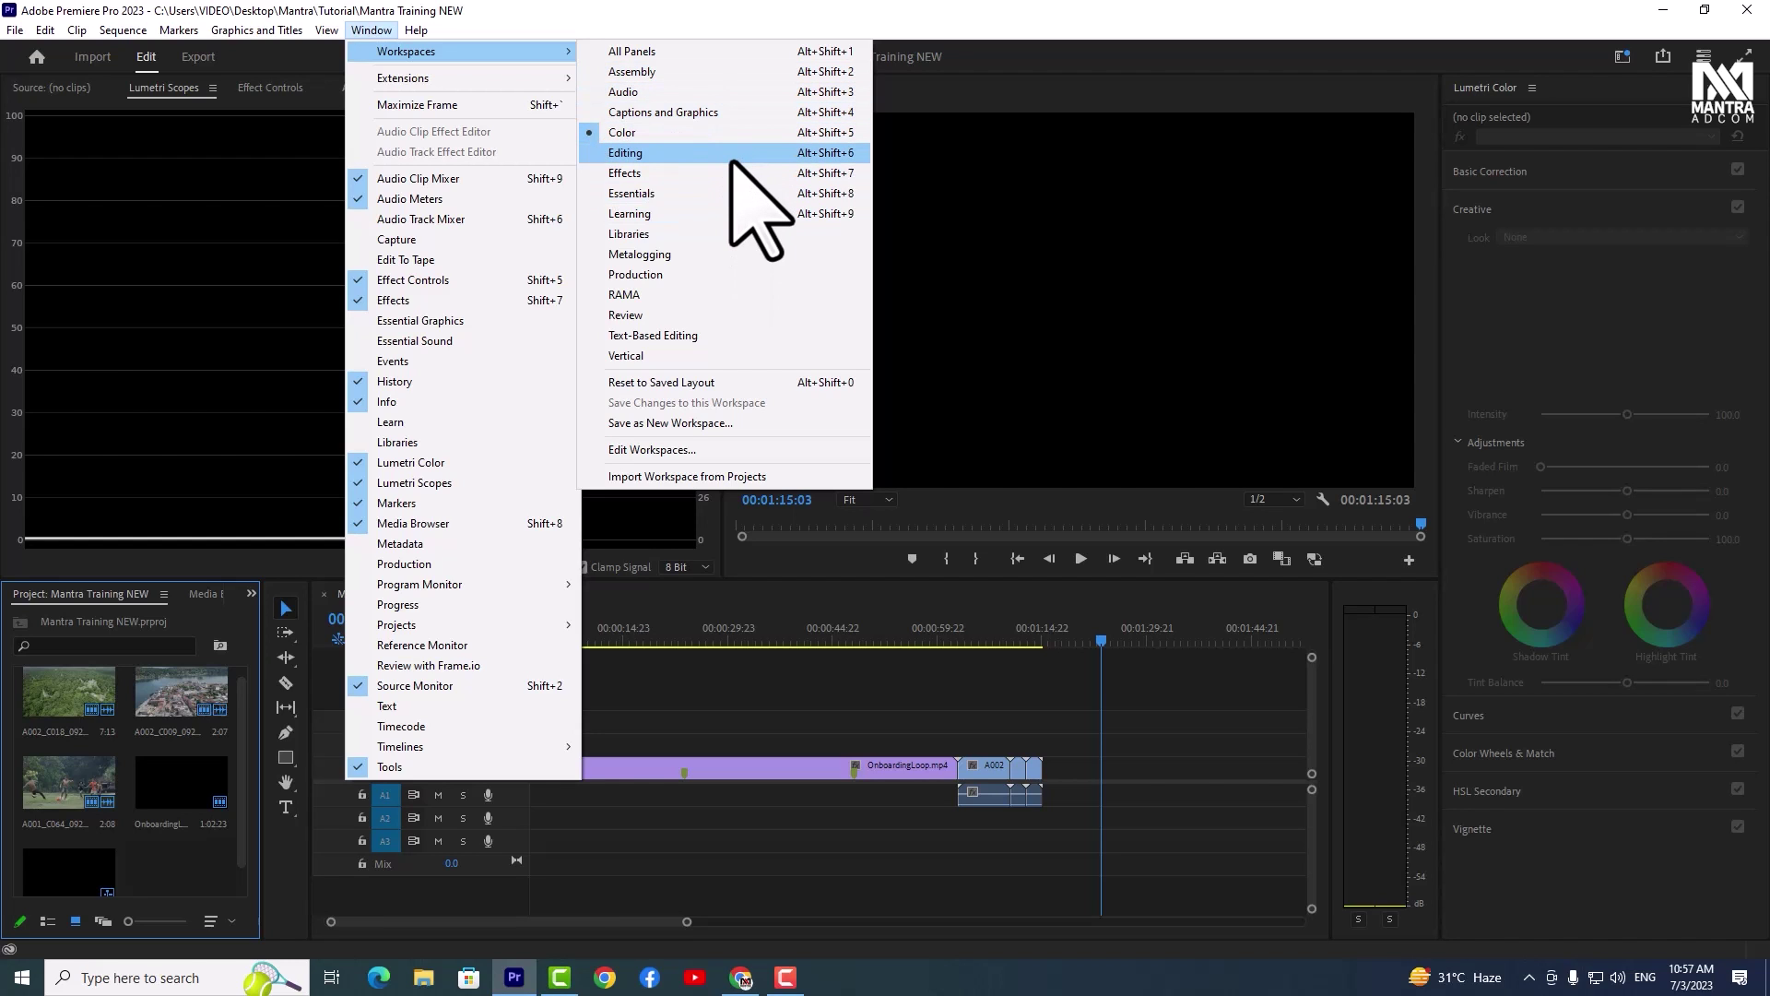
left_click(712, 222)
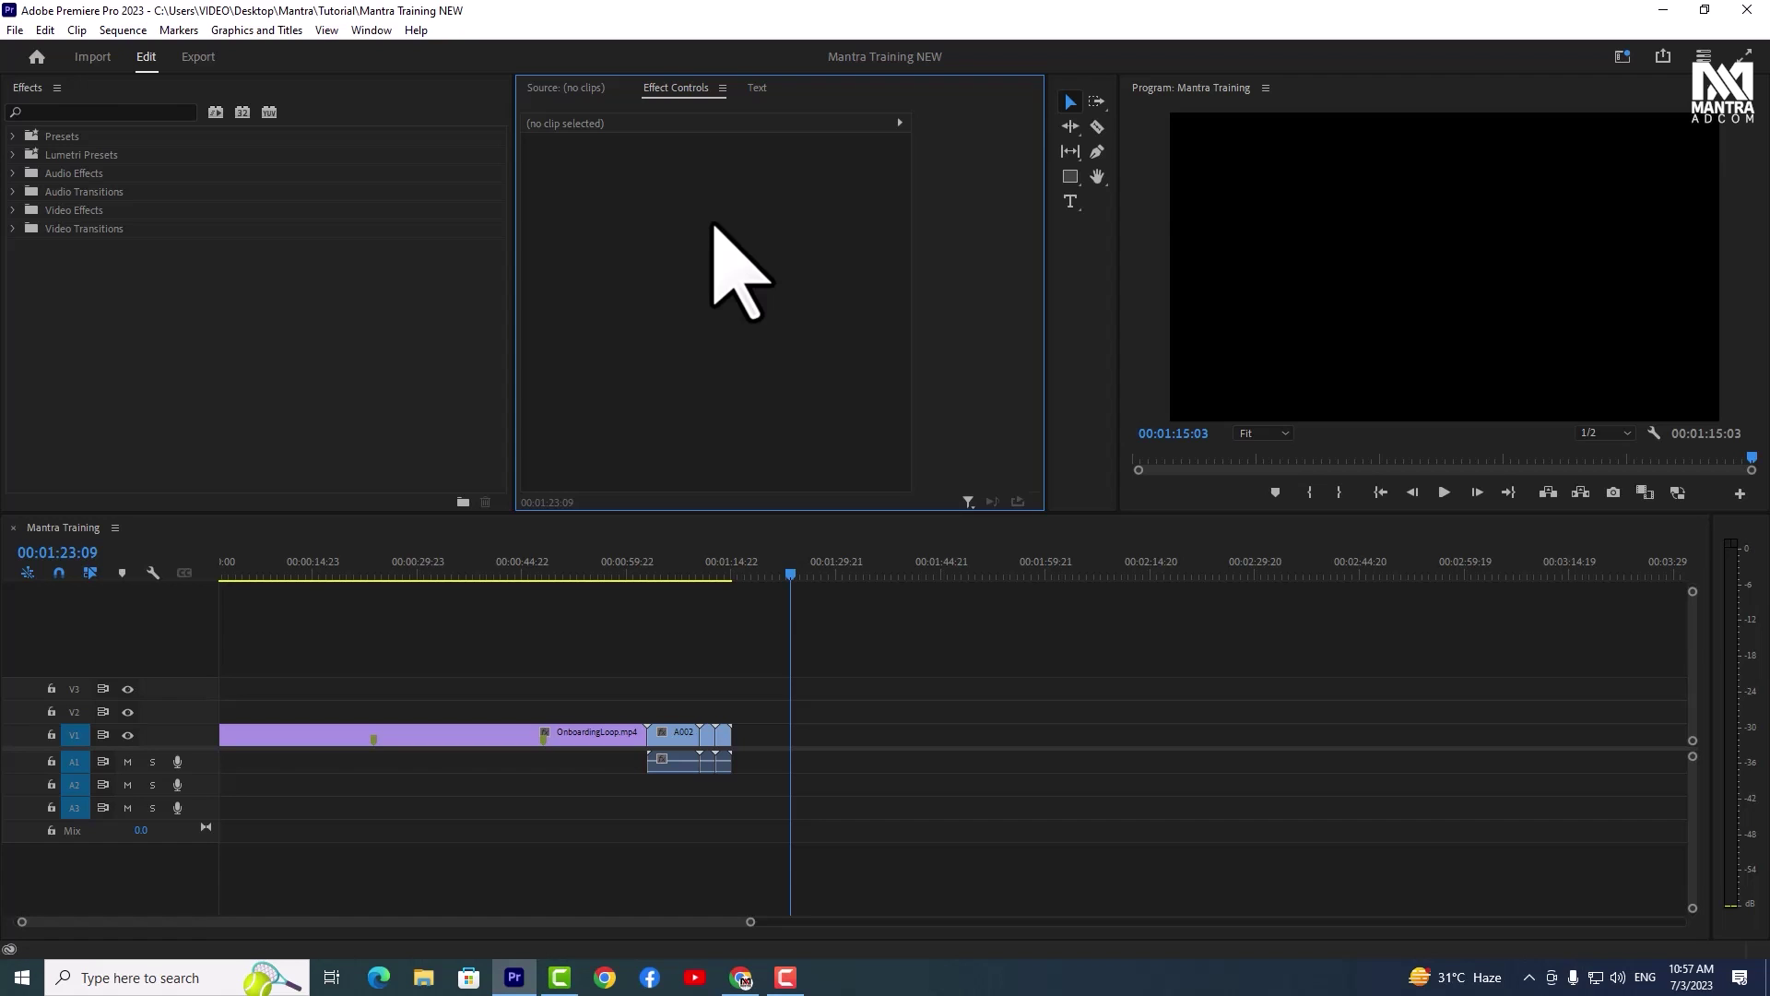
Show the Source monitor and reopen the Mantra Training NEW.prproj Project panel via Window > Projects
left_click(596, 89)
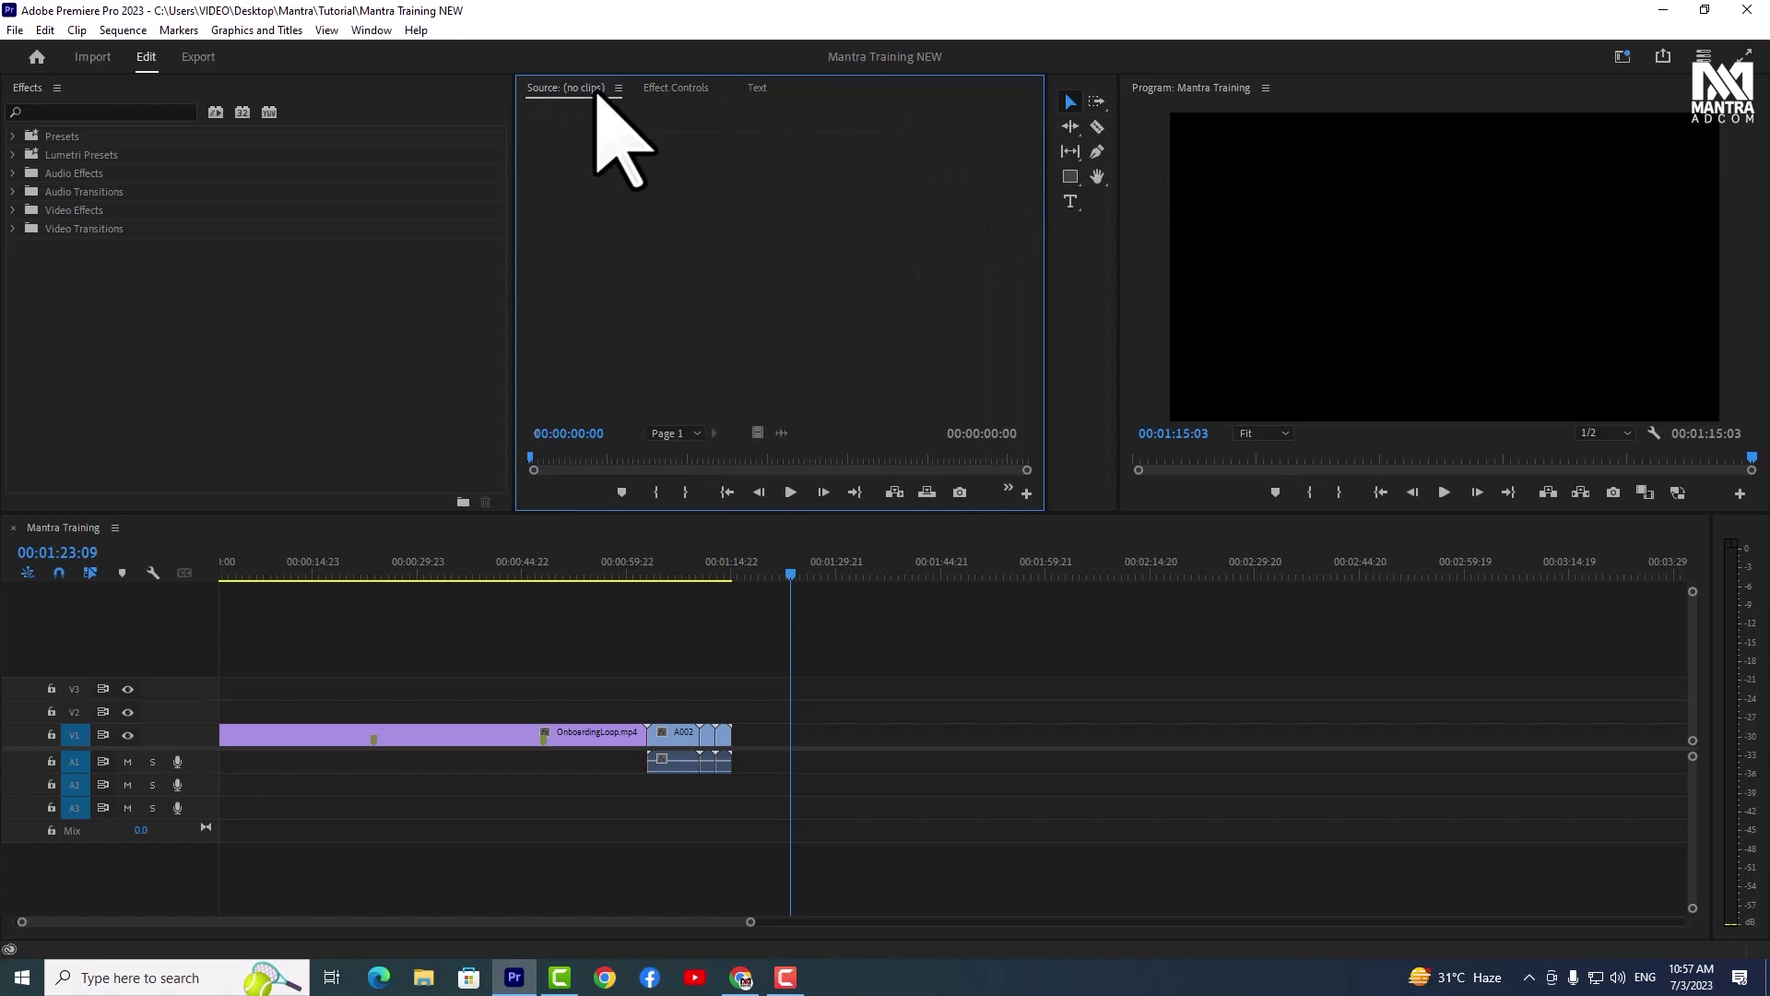
left_click(5, 97)
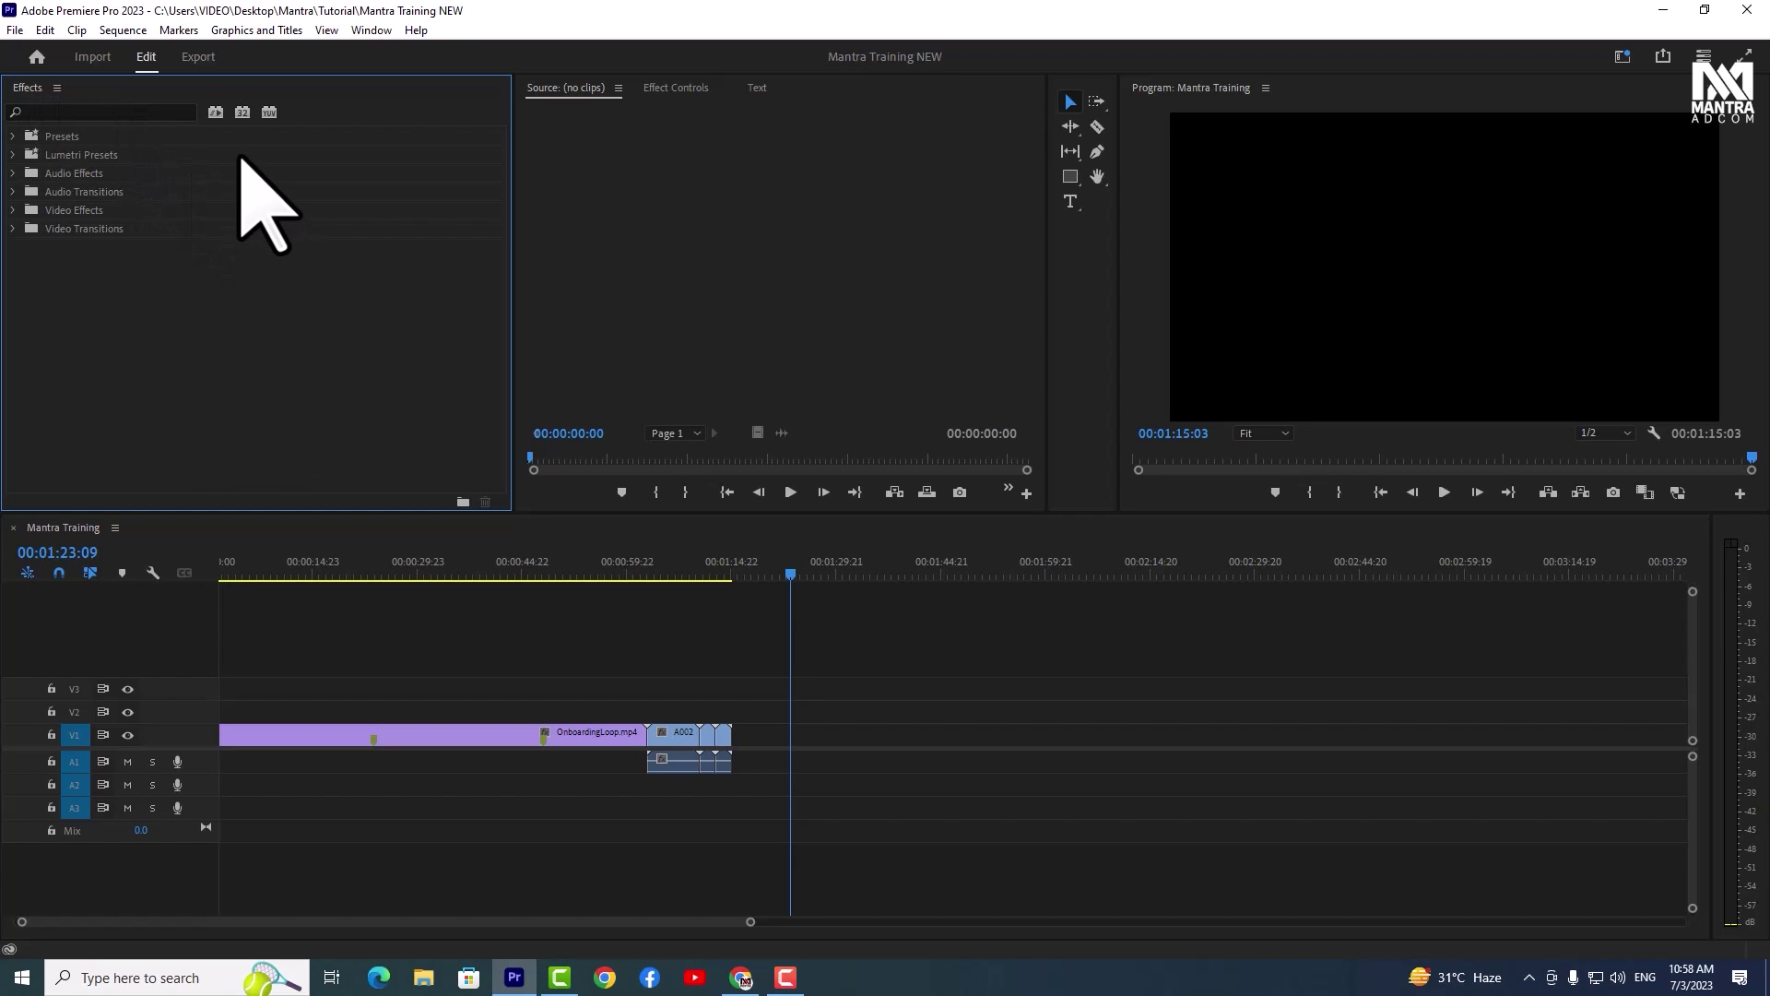
left_click(371, 31)
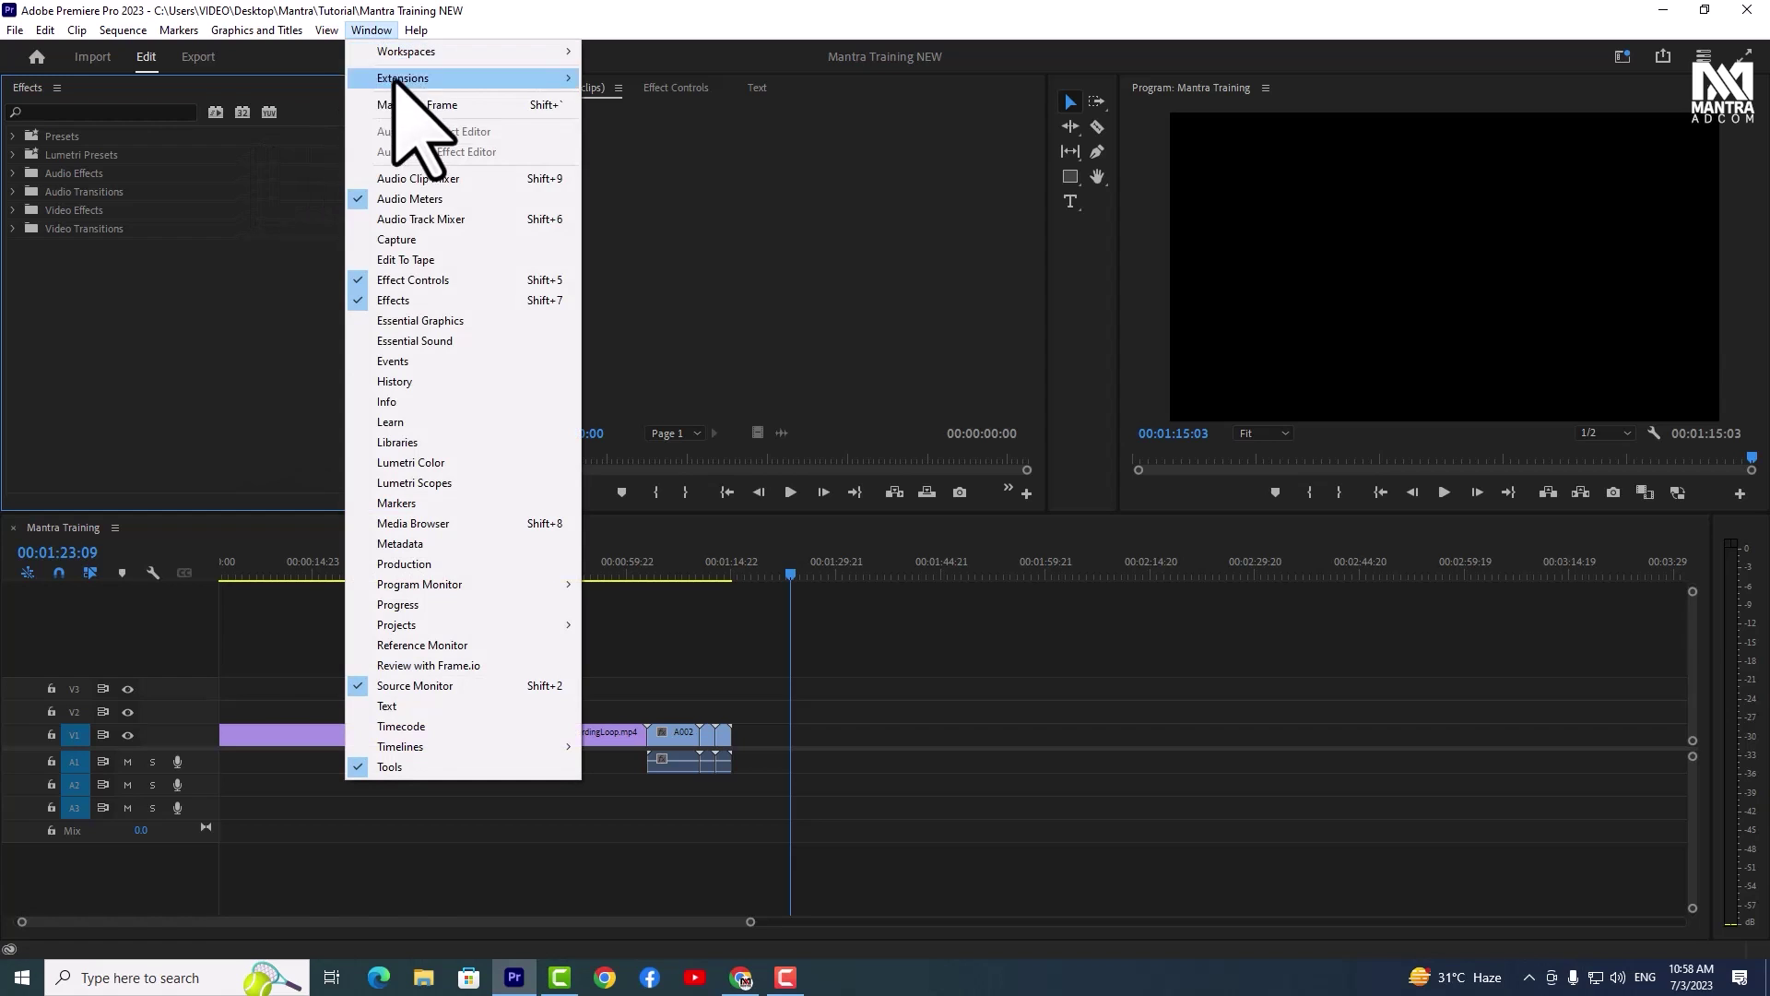
mouse_move(487, 630)
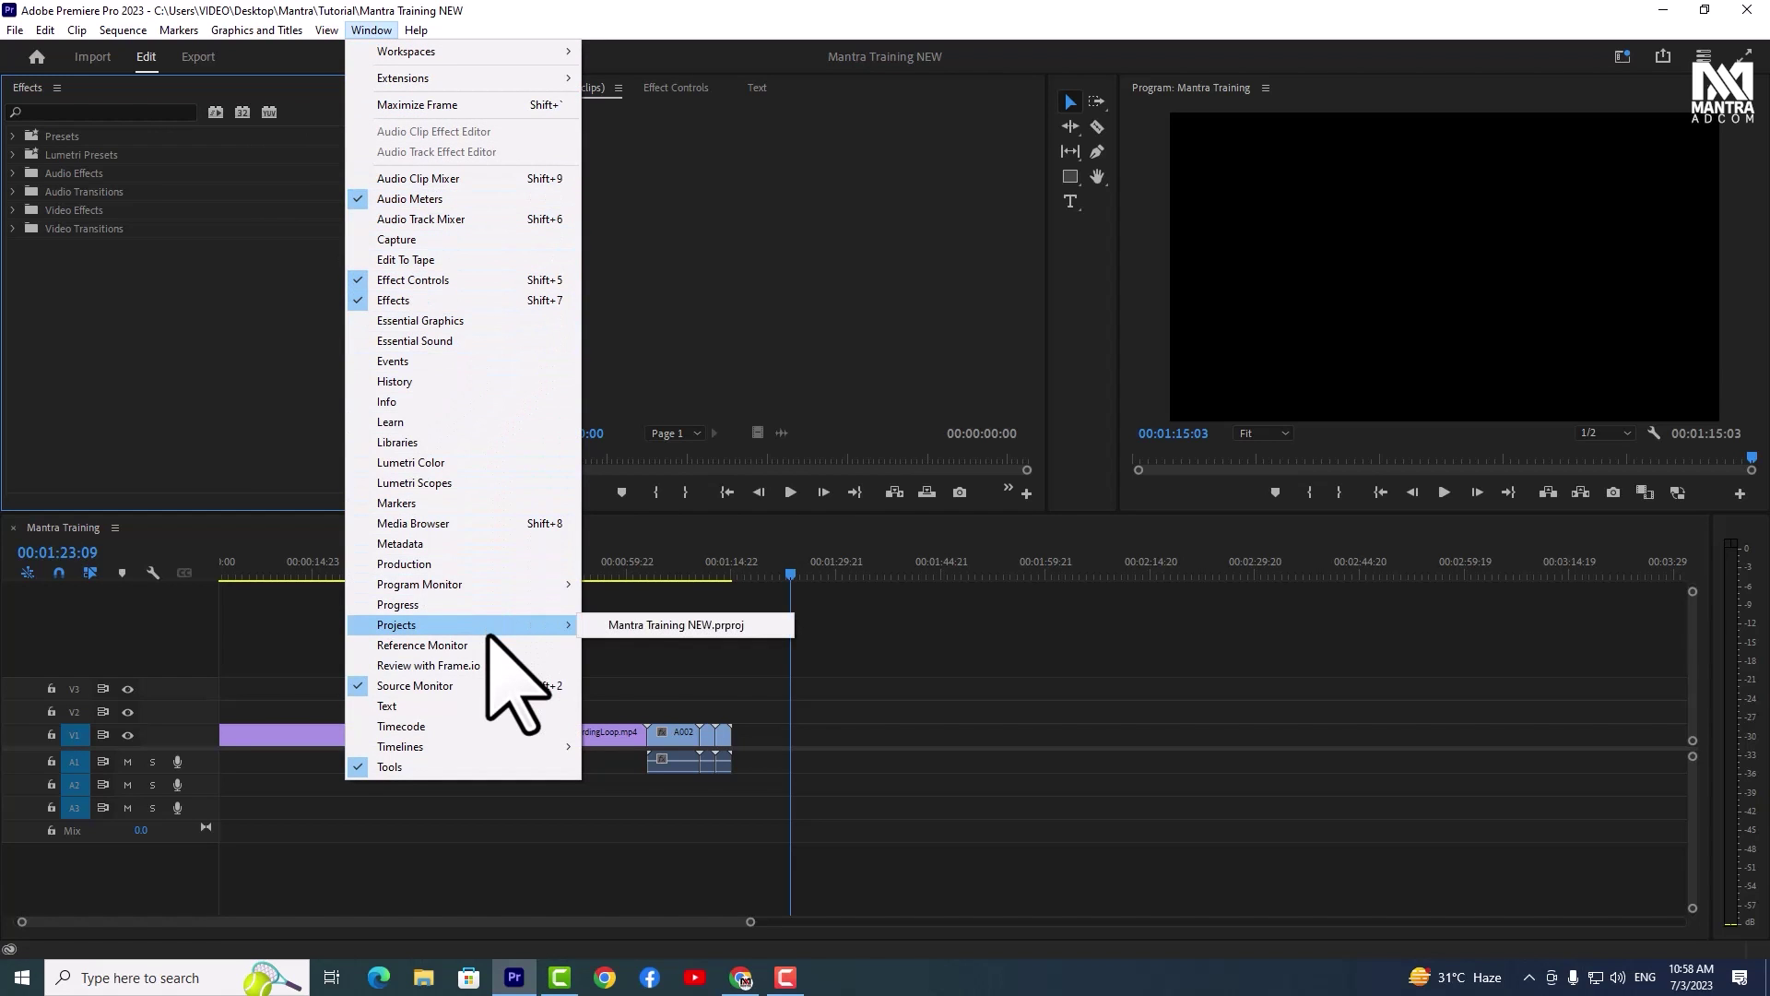
left_click(707, 625)
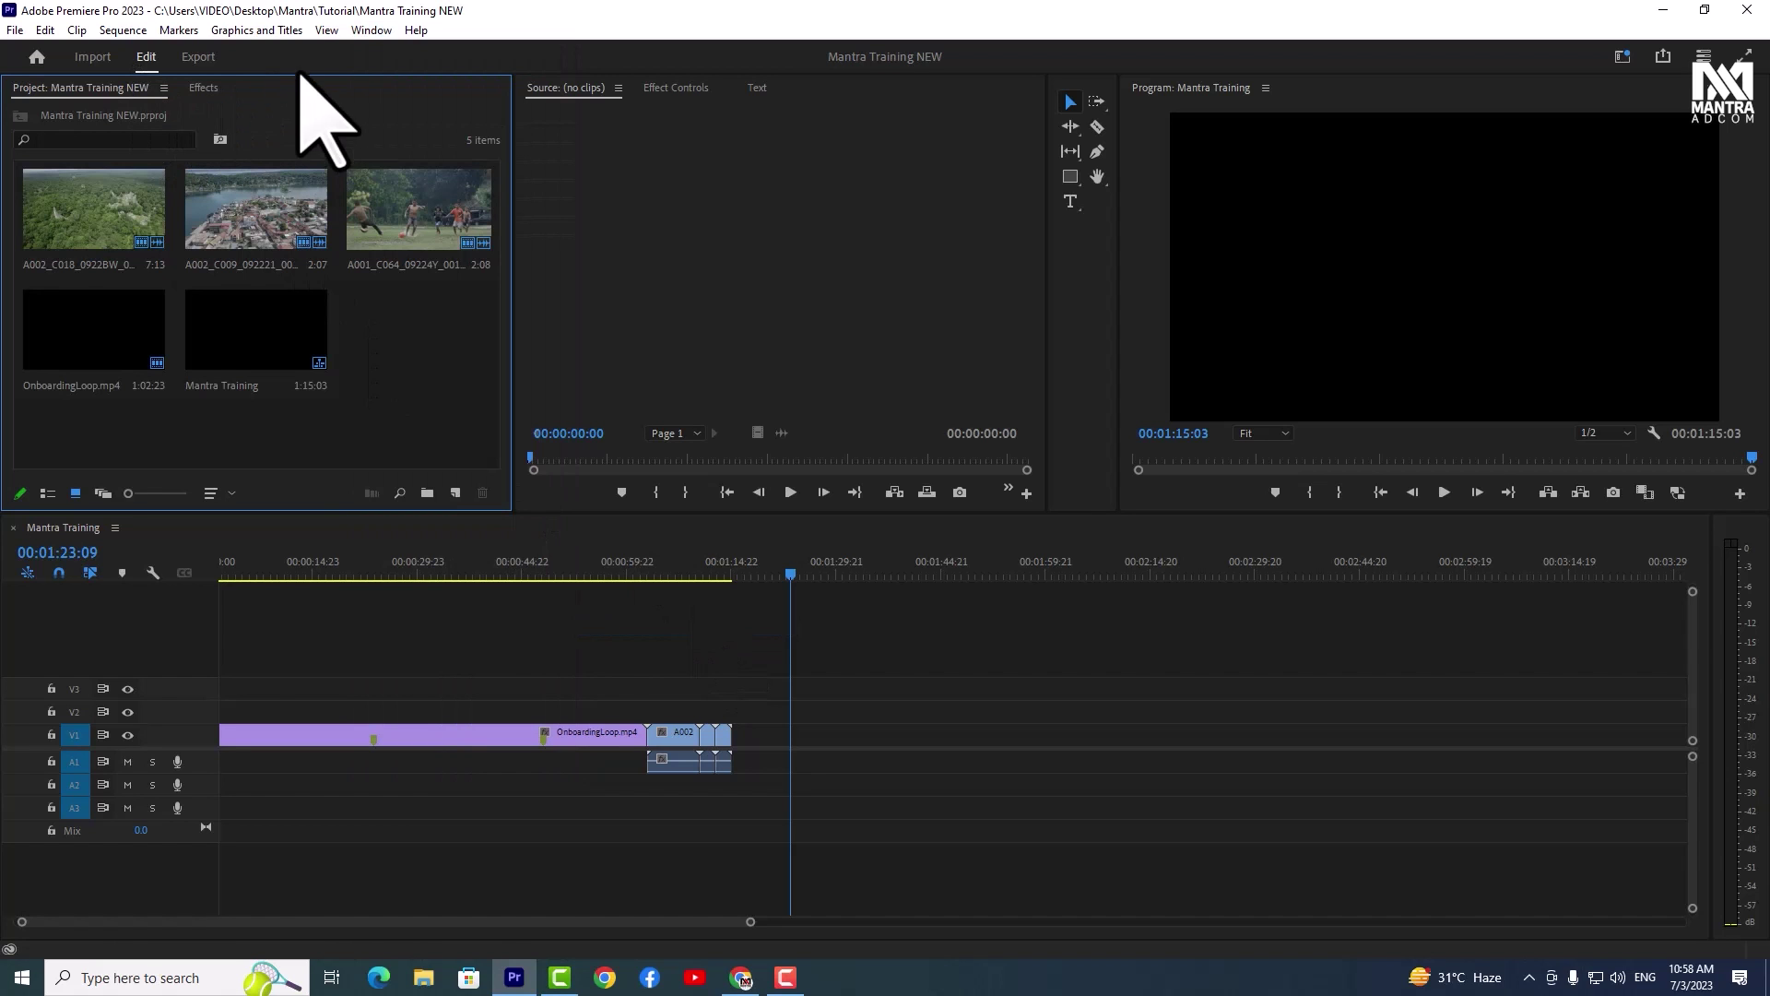
left_click(372, 31)
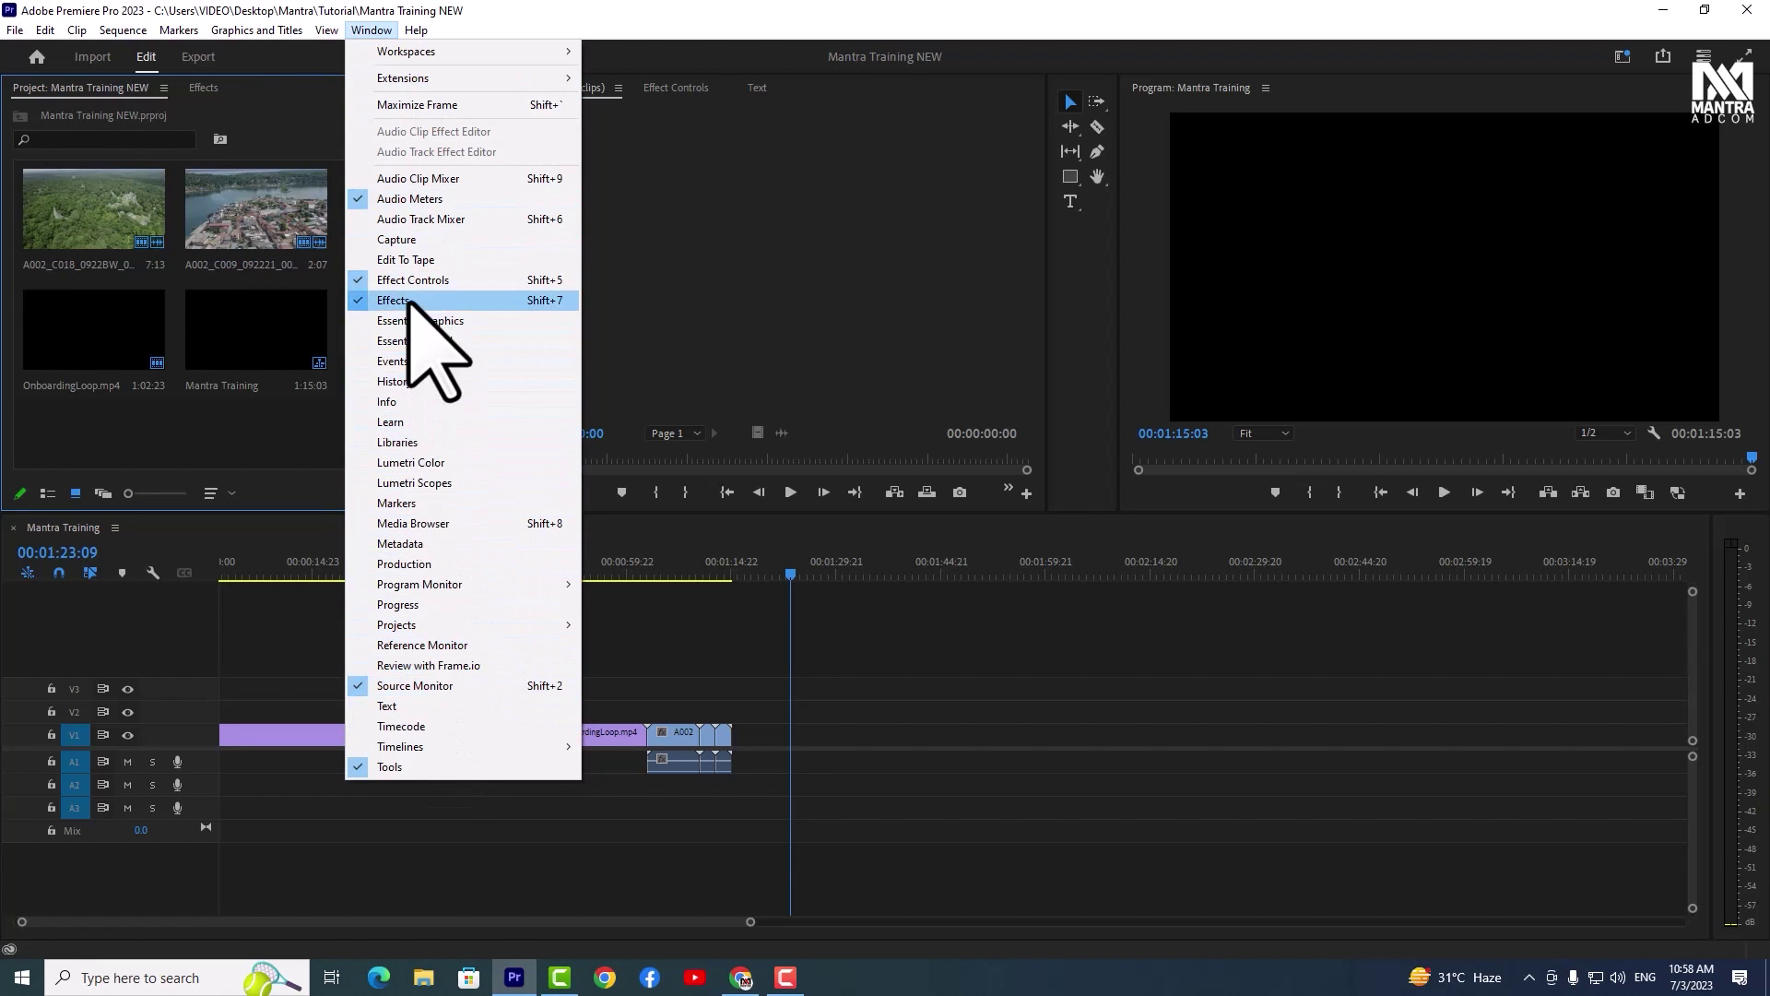
key("Escape")
left_click(775, 278)
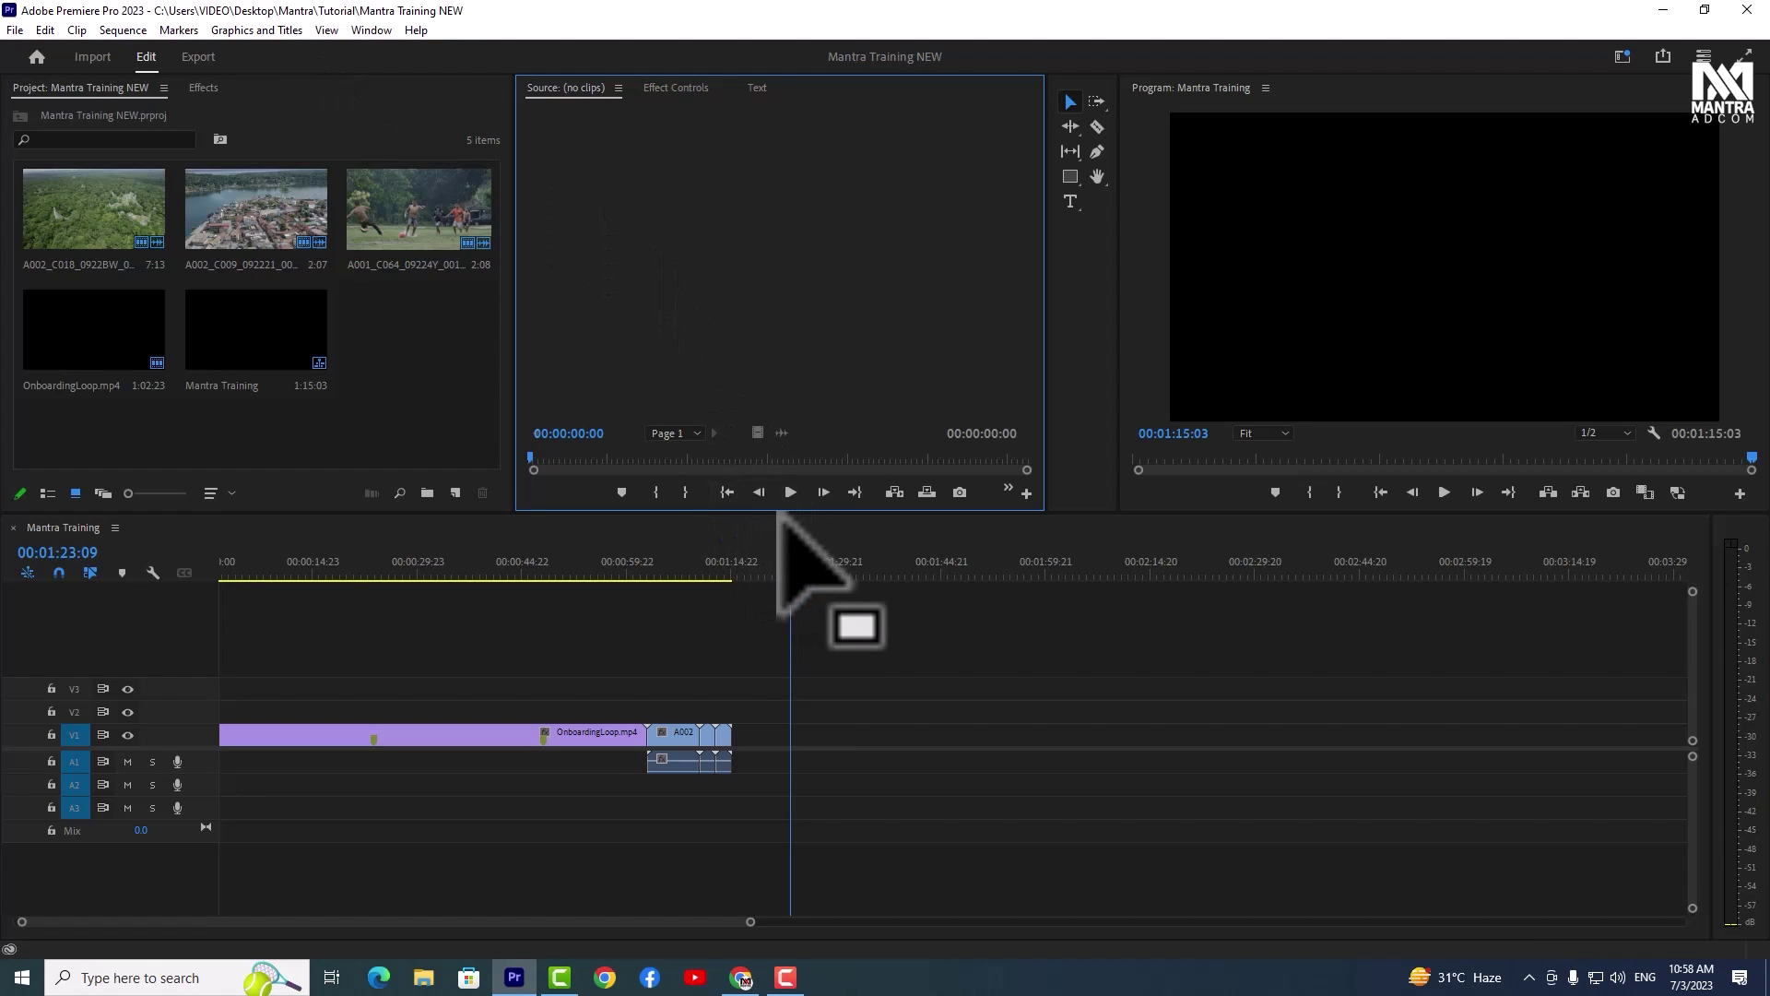
Resize the timeline, project bin and monitors until the Source tools form one column, then show Effect Controls
mouse_move(791, 514)
left_mouse_down()
mouse_move(810, 339)
mouse_move(819, 481)
left_mouse_up()
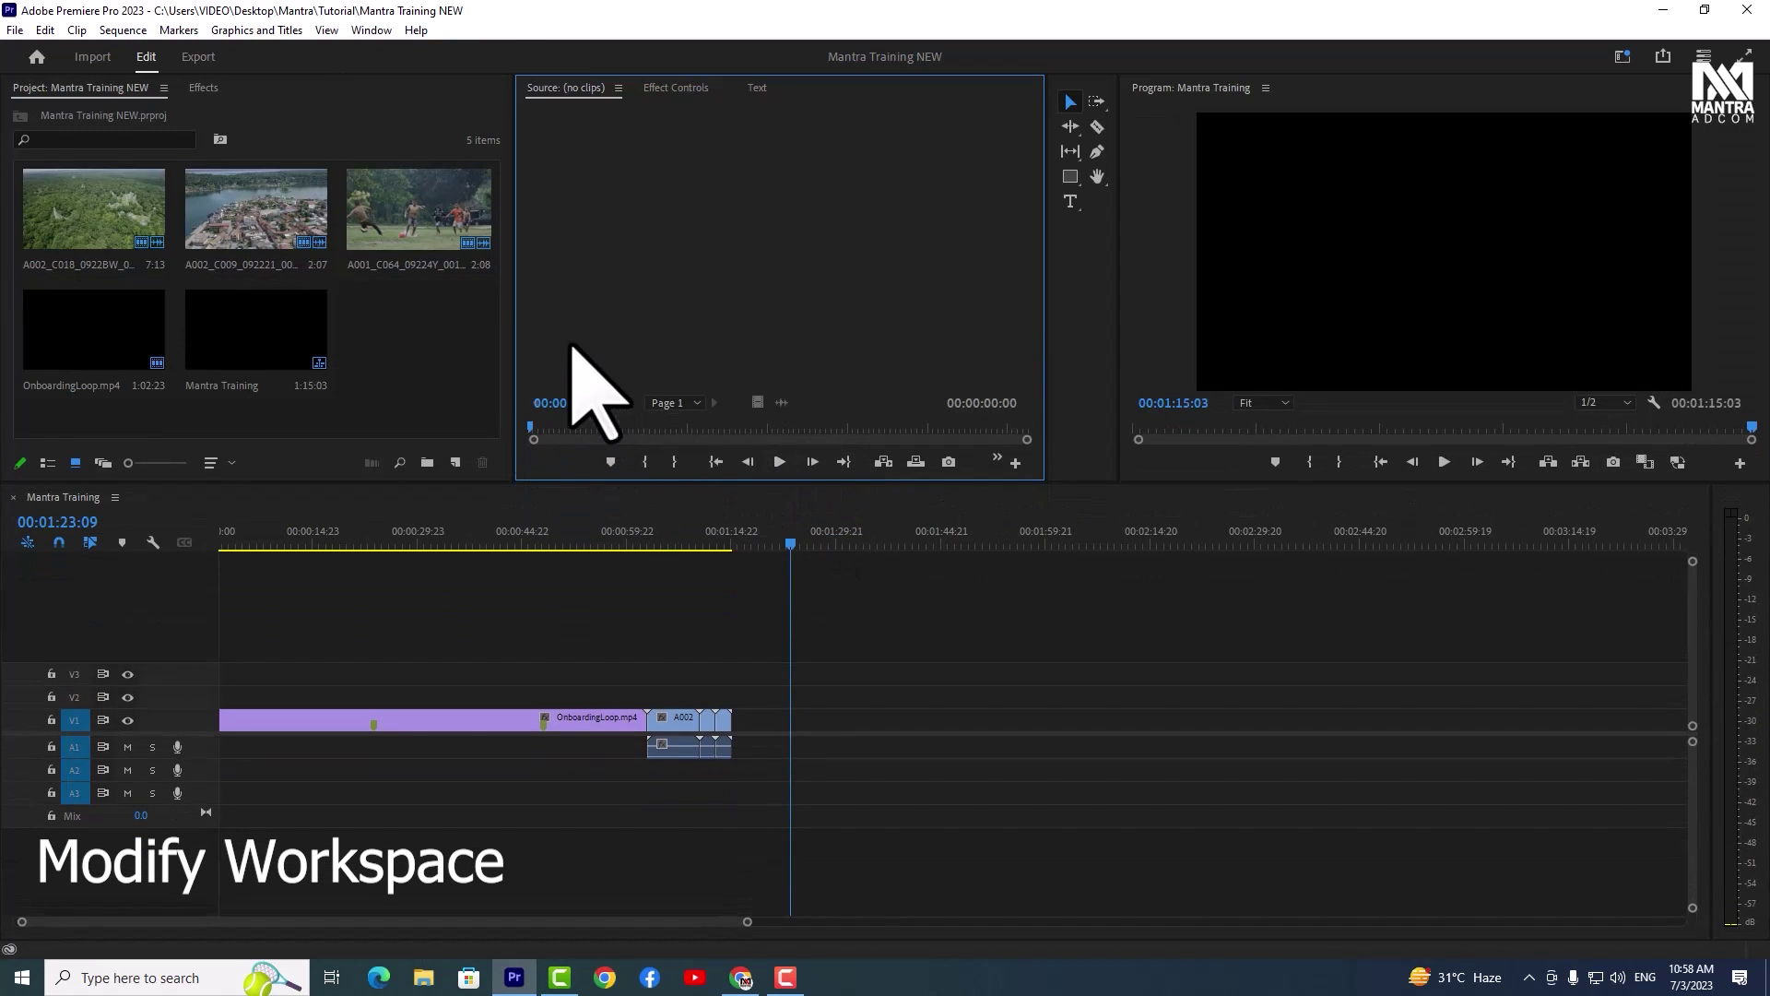
mouse_move(514, 316)
left_mouse_down()
mouse_move(306, 305)
mouse_move(499, 304)
left_mouse_up()
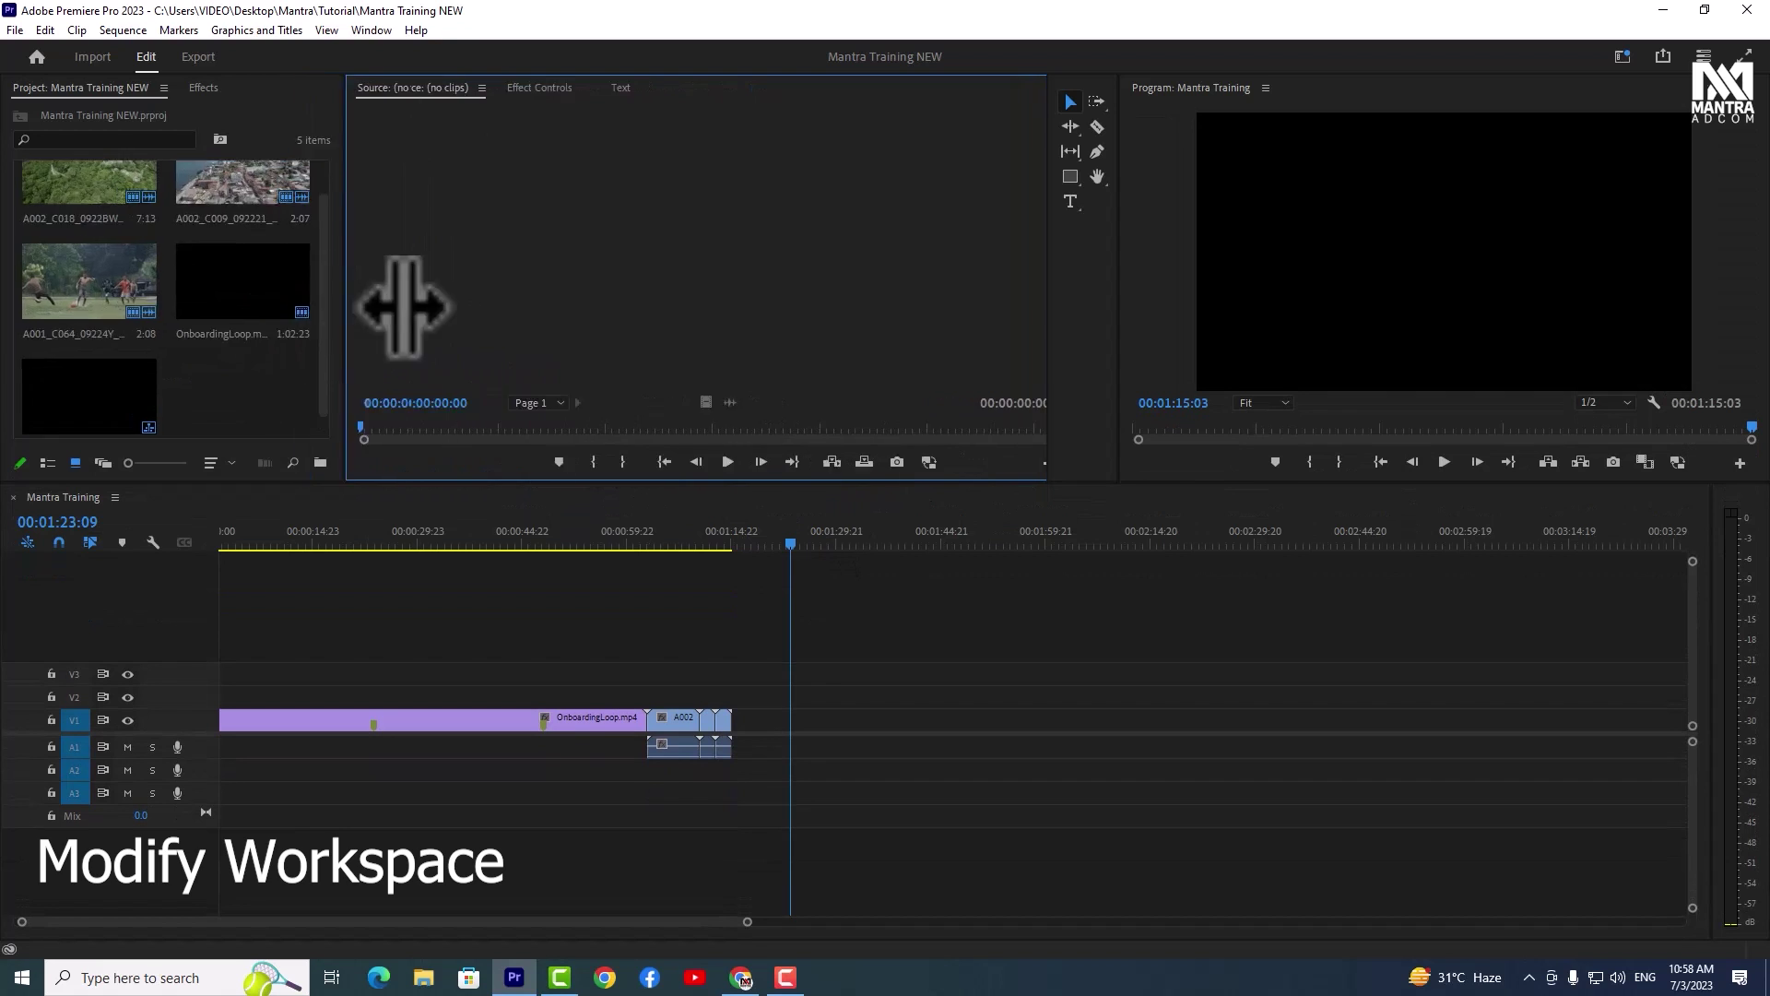
left_click_drag(1118, 300, 1078, 300)
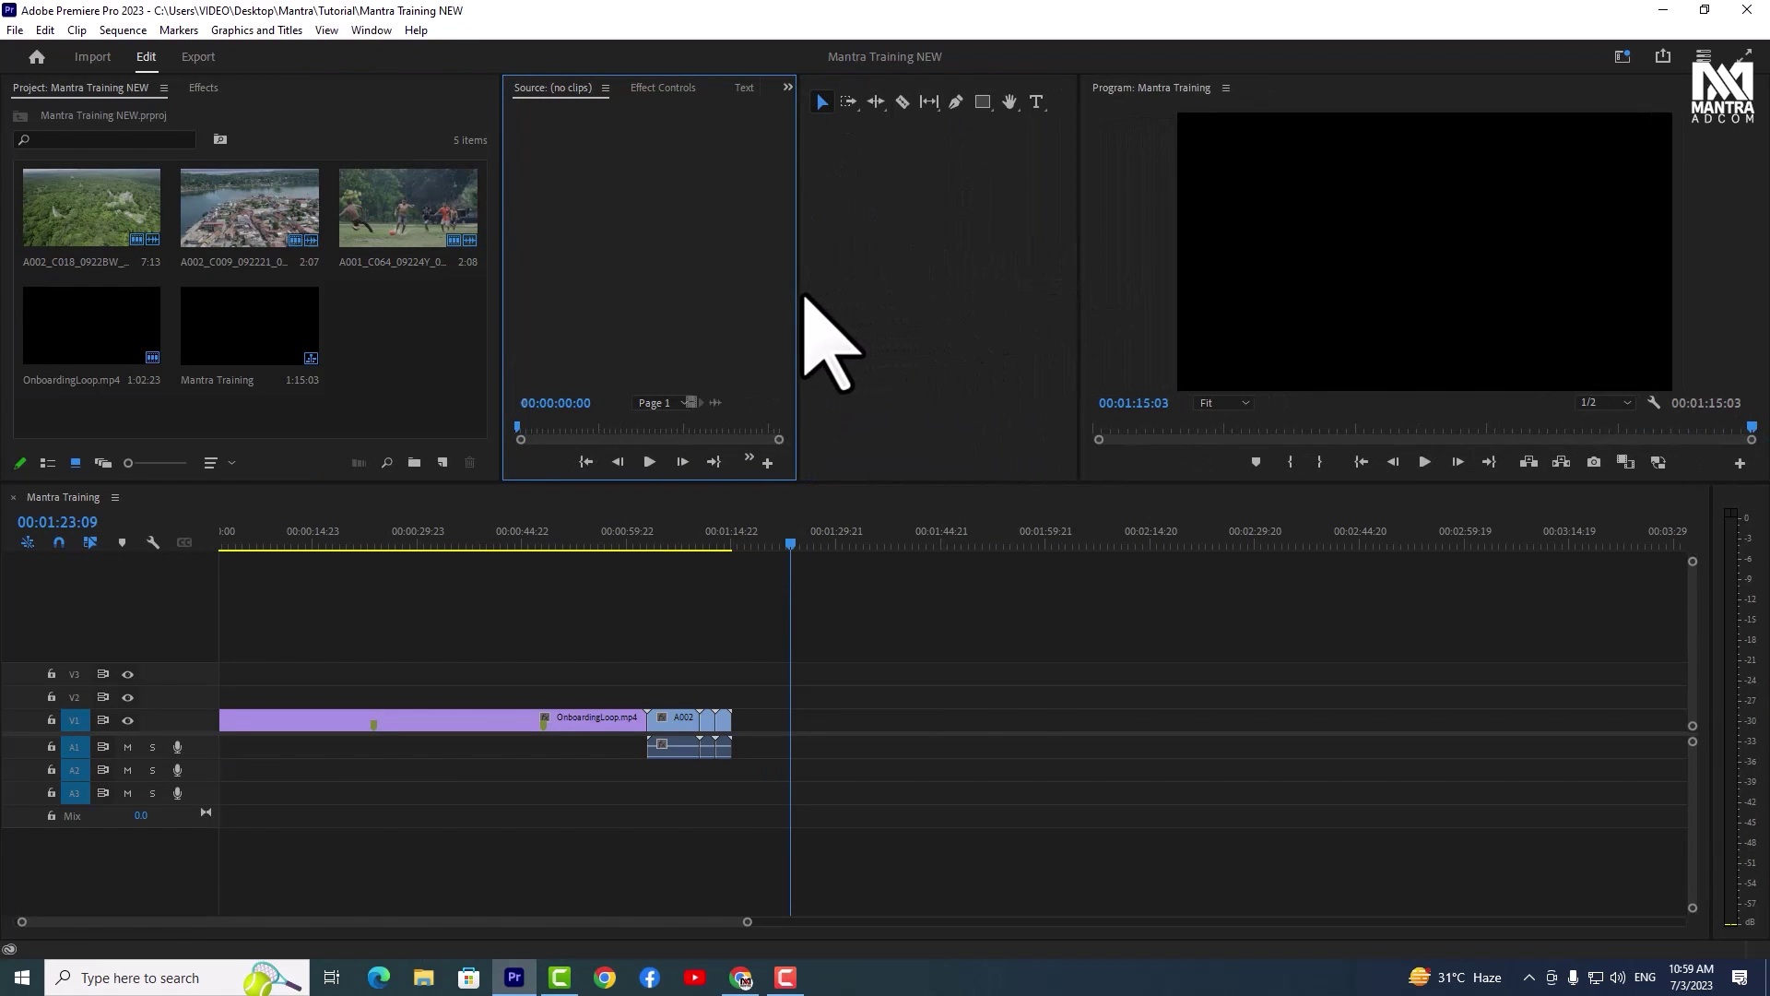
left_click_drag(801, 297, 1048, 288)
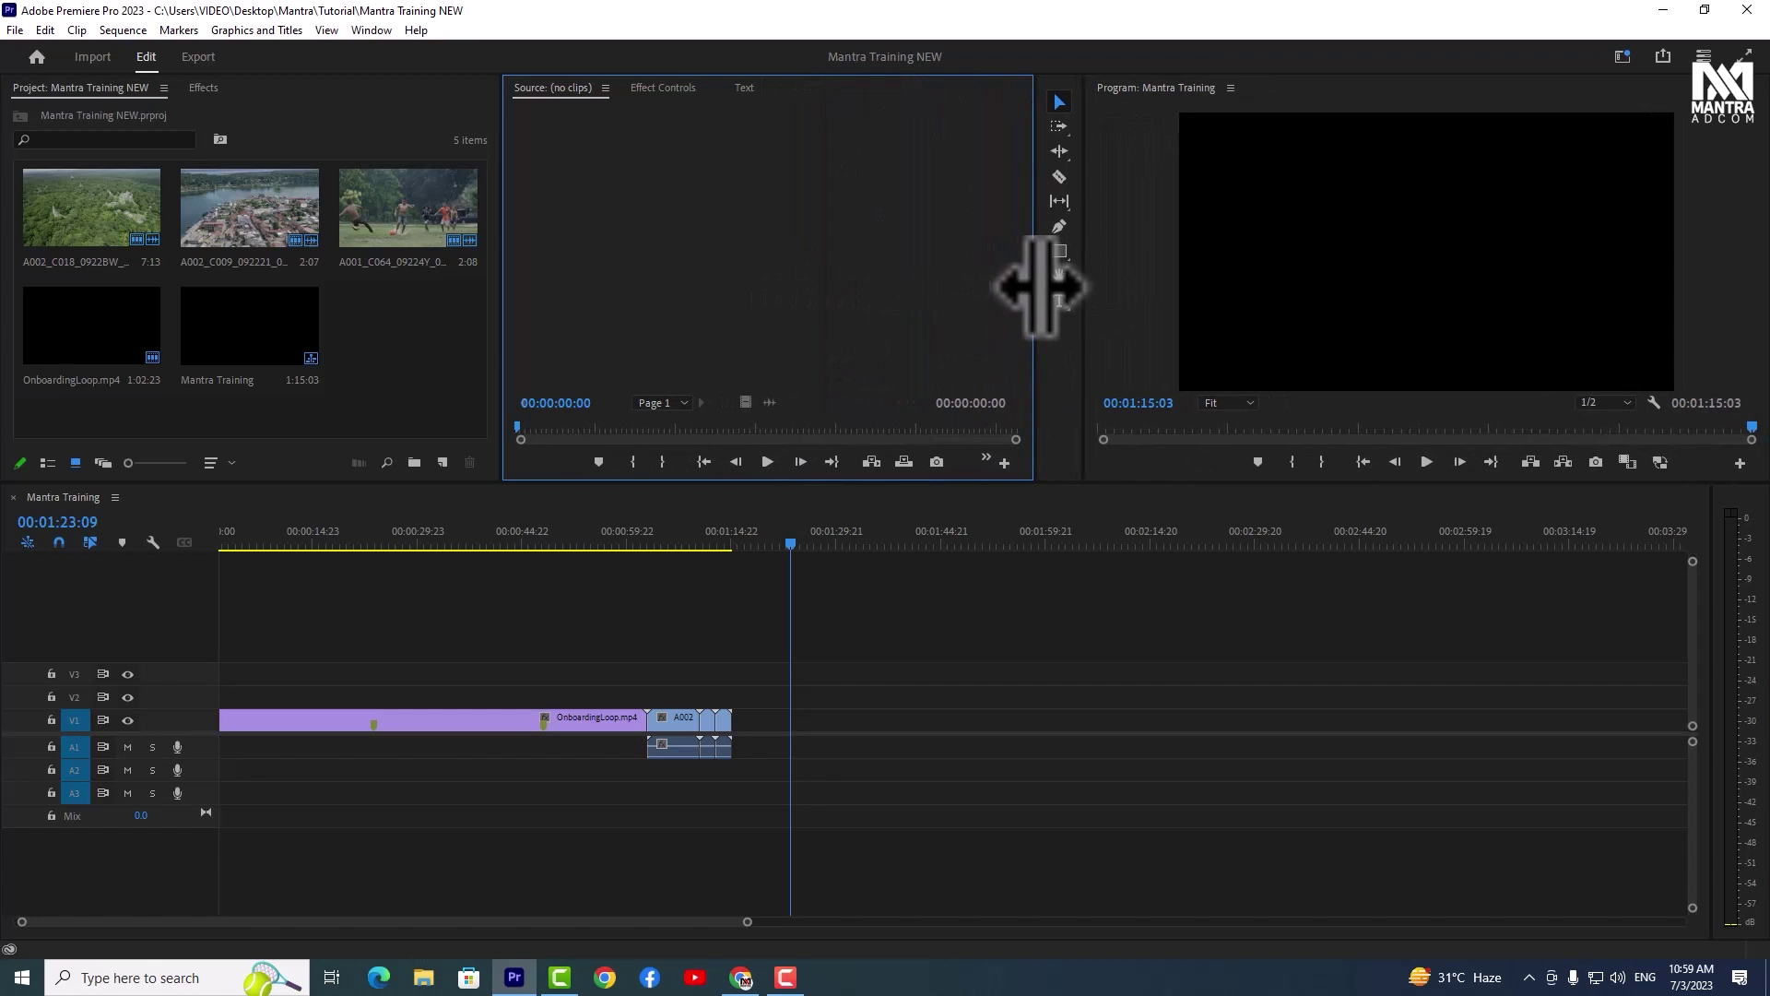
mouse_move(1097, 479)
left_mouse_down()
mouse_move(1107, 447)
mouse_move(1119, 494)
left_mouse_up()
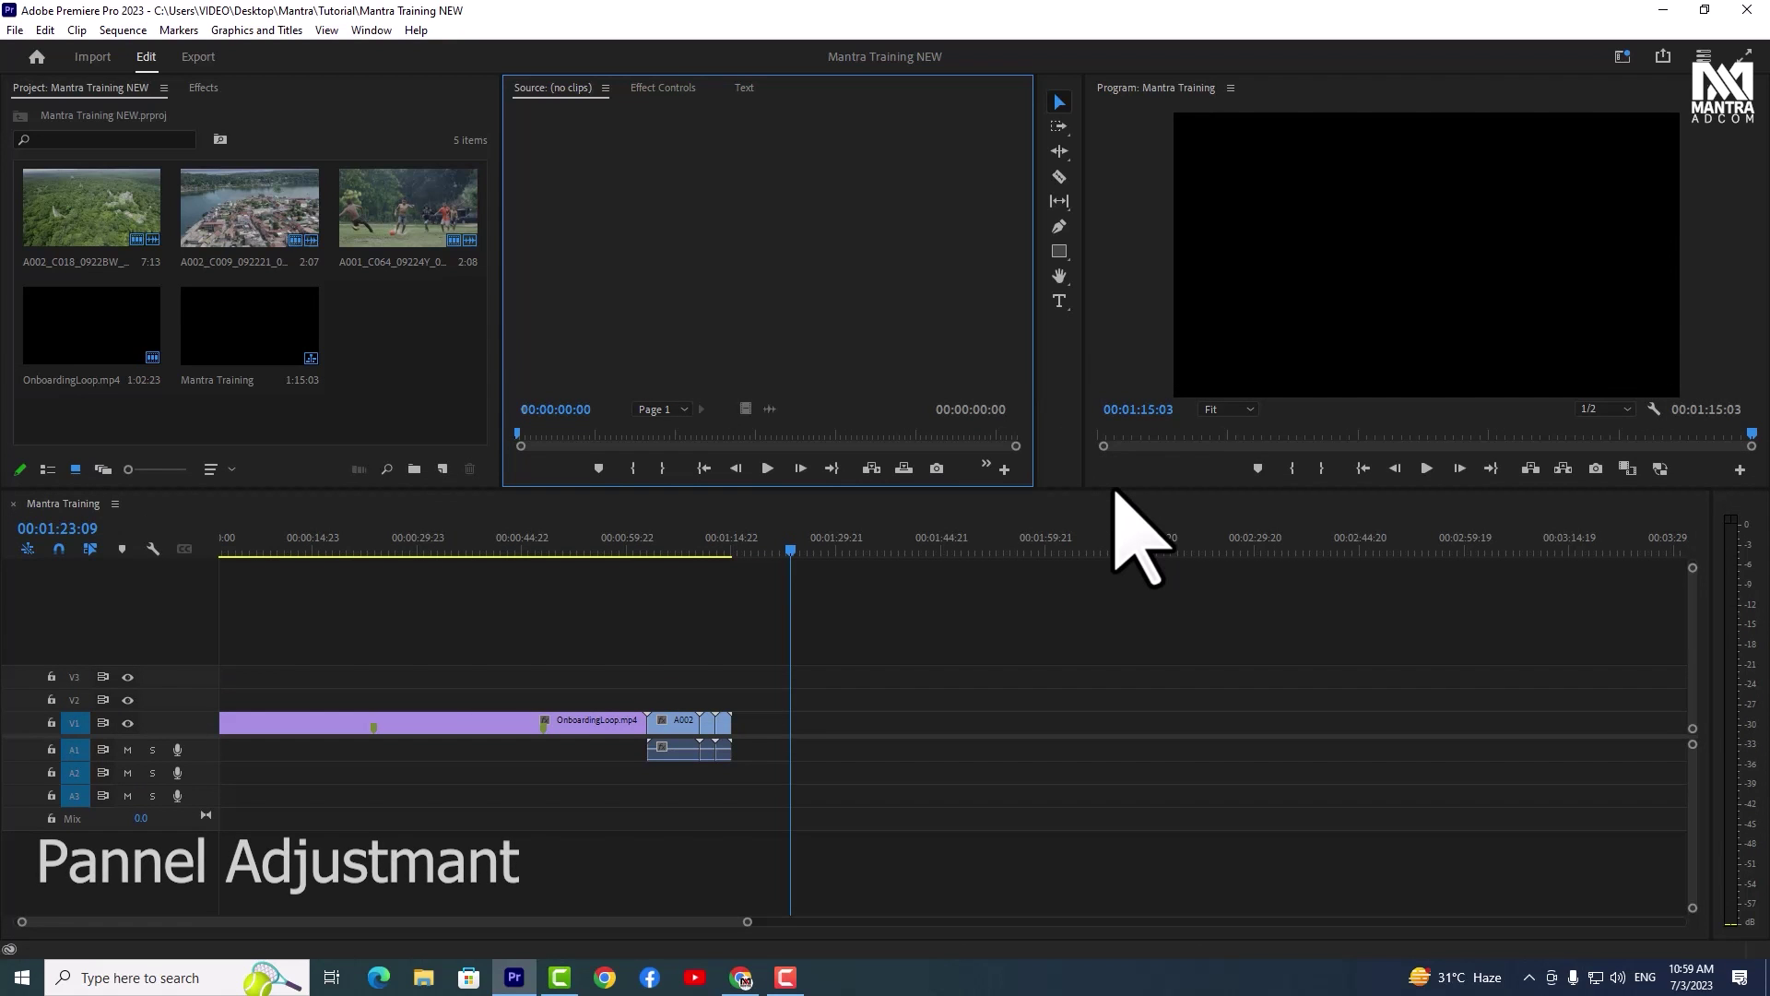
left_click(676, 90)
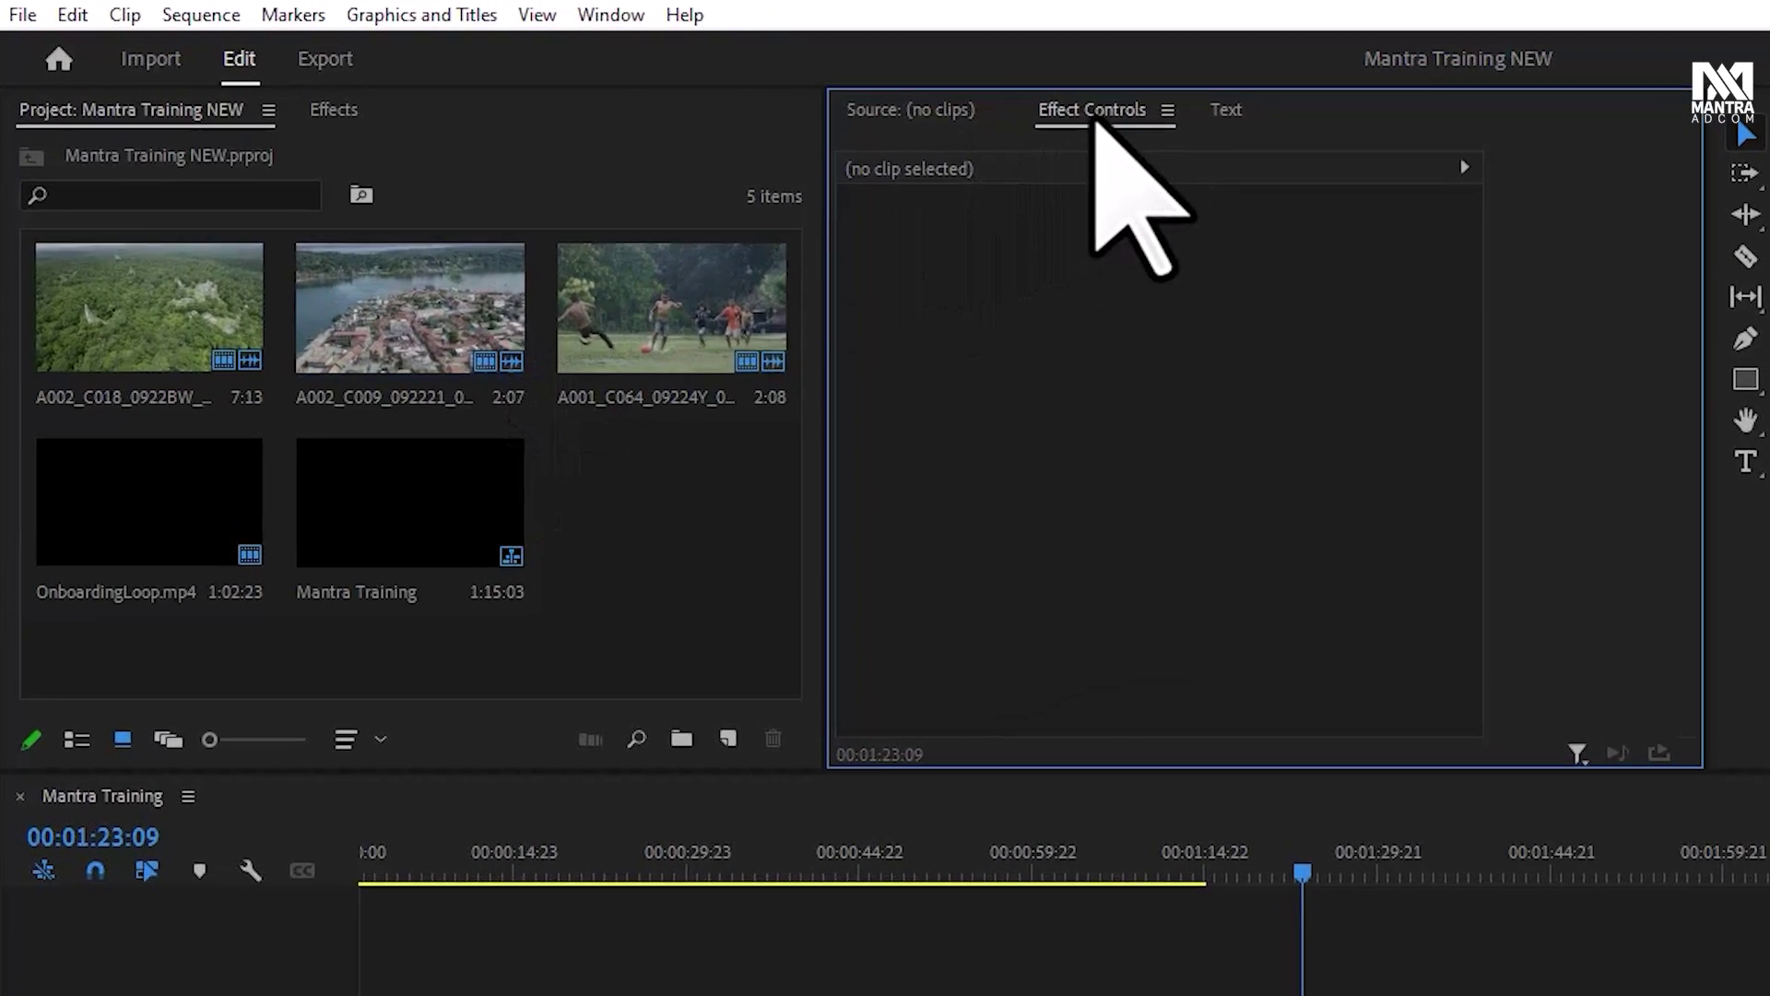
Dock Effect Controls as a tab in the Project group and toggle between Effects and Effect Controls
mouse_move(1034, 120)
left_mouse_down()
mouse_move(577, 481)
mouse_move(600, 499)
mouse_move(53, 343)
mouse_move(671, 657)
mouse_move(774, 579)
mouse_move(500, 576)
left_mouse_up()
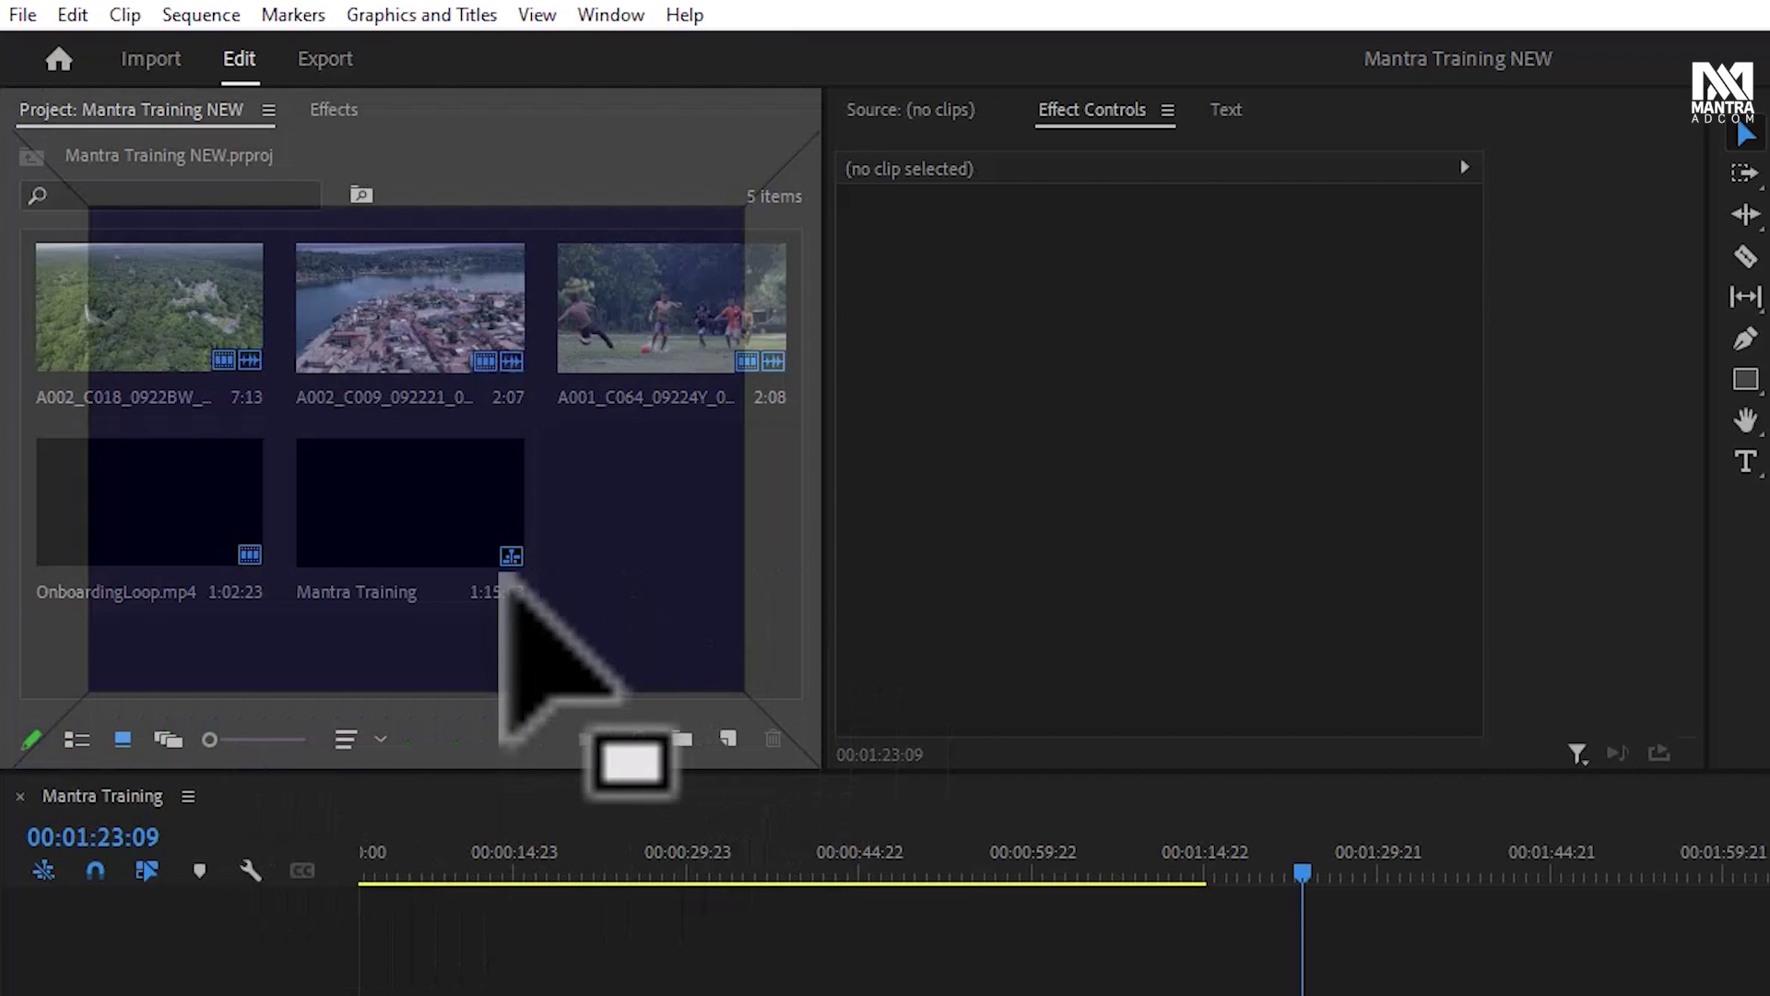
left_click_drag(501, 576, 500, 577)
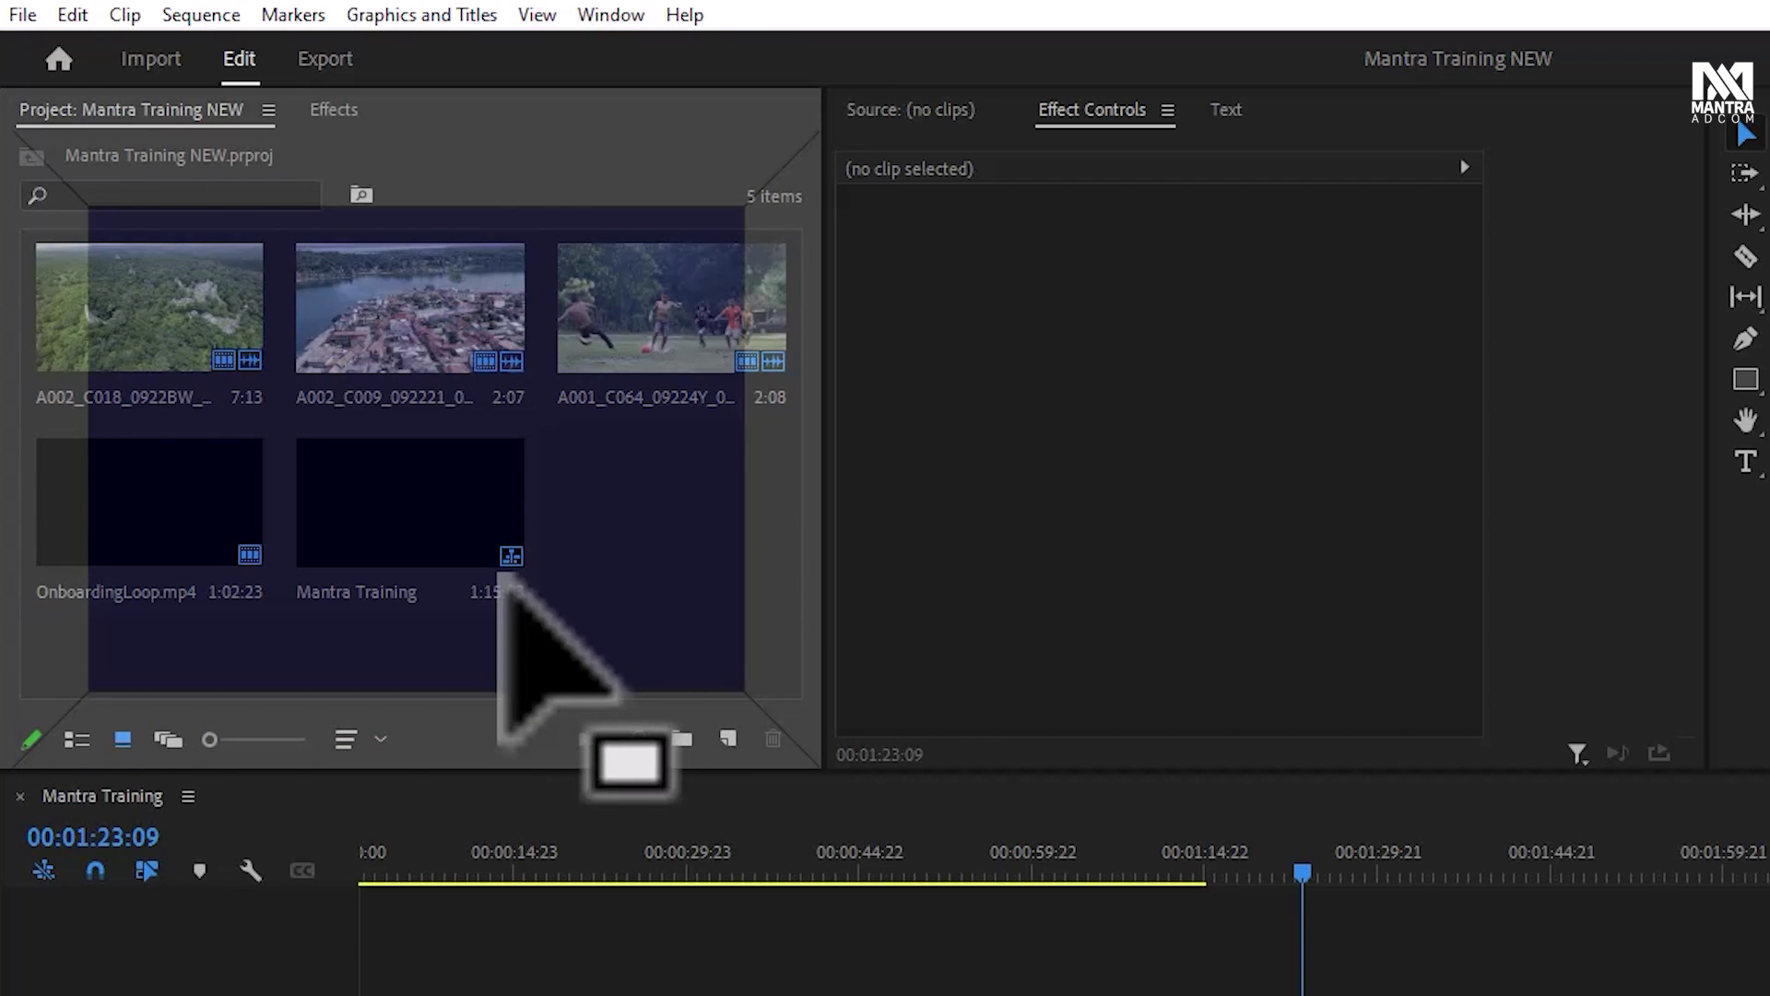
left_click_drag(500, 577, 656, 553)
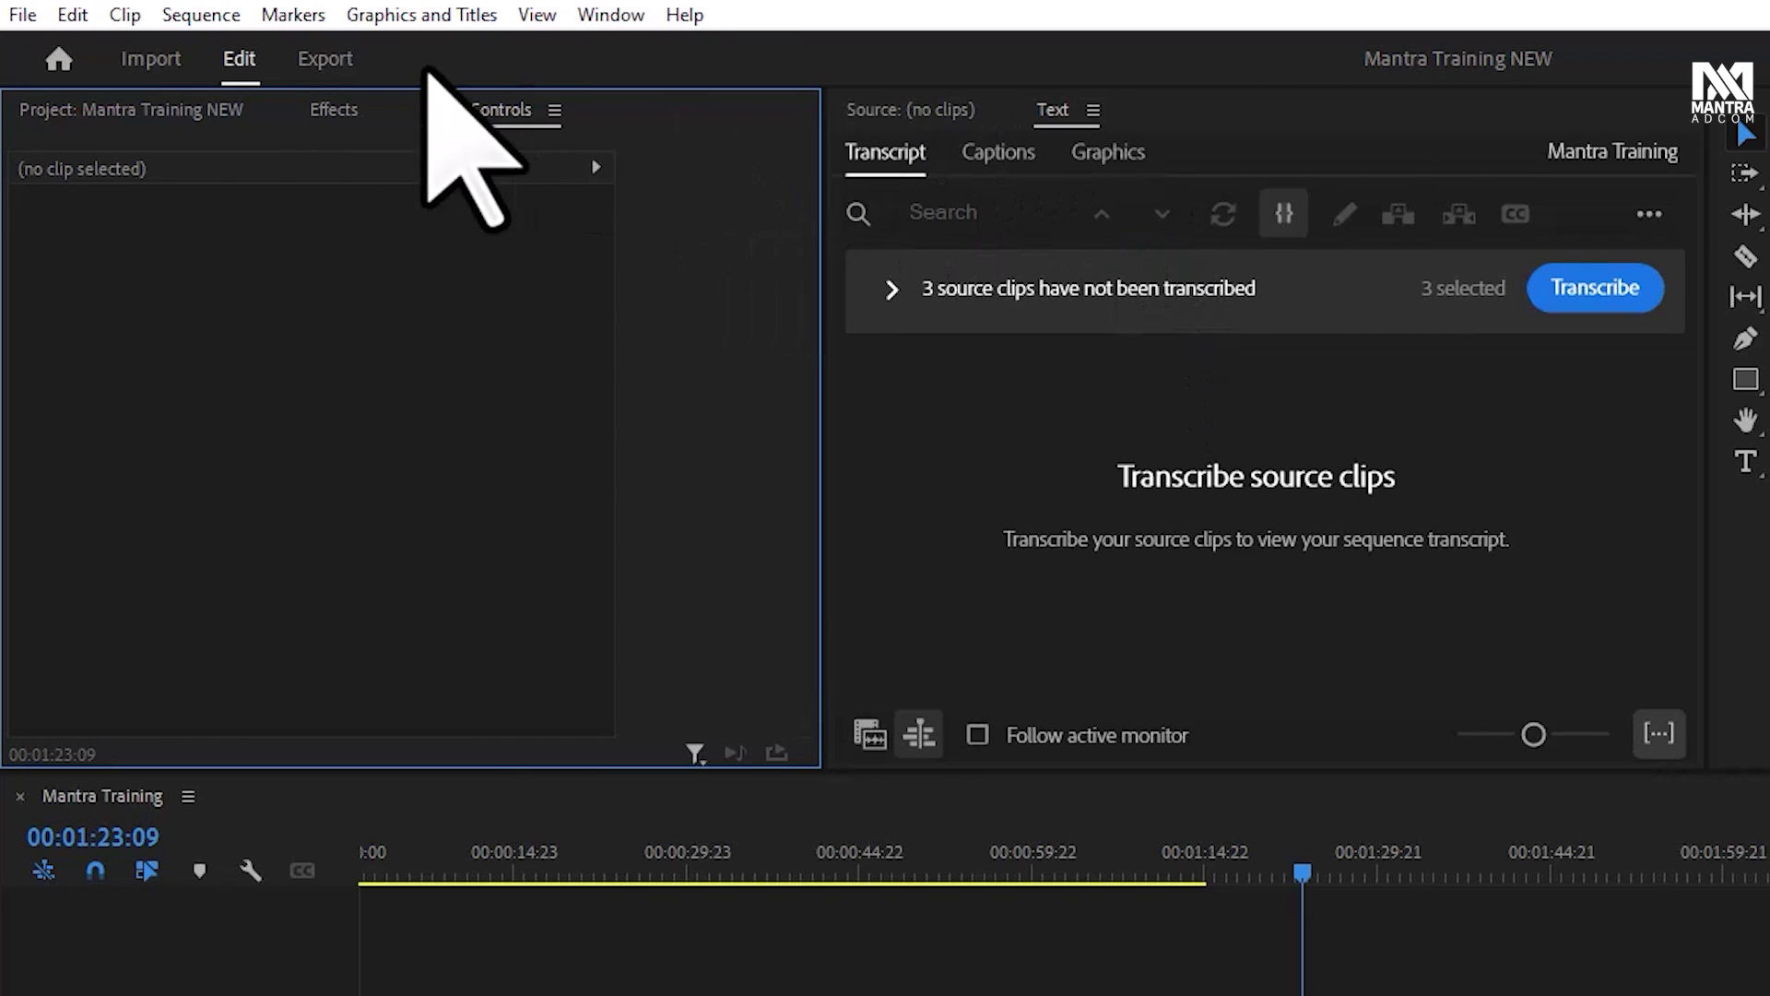
left_click(333, 110)
left_click(433, 110)
left_click(350, 112)
left_click(447, 113)
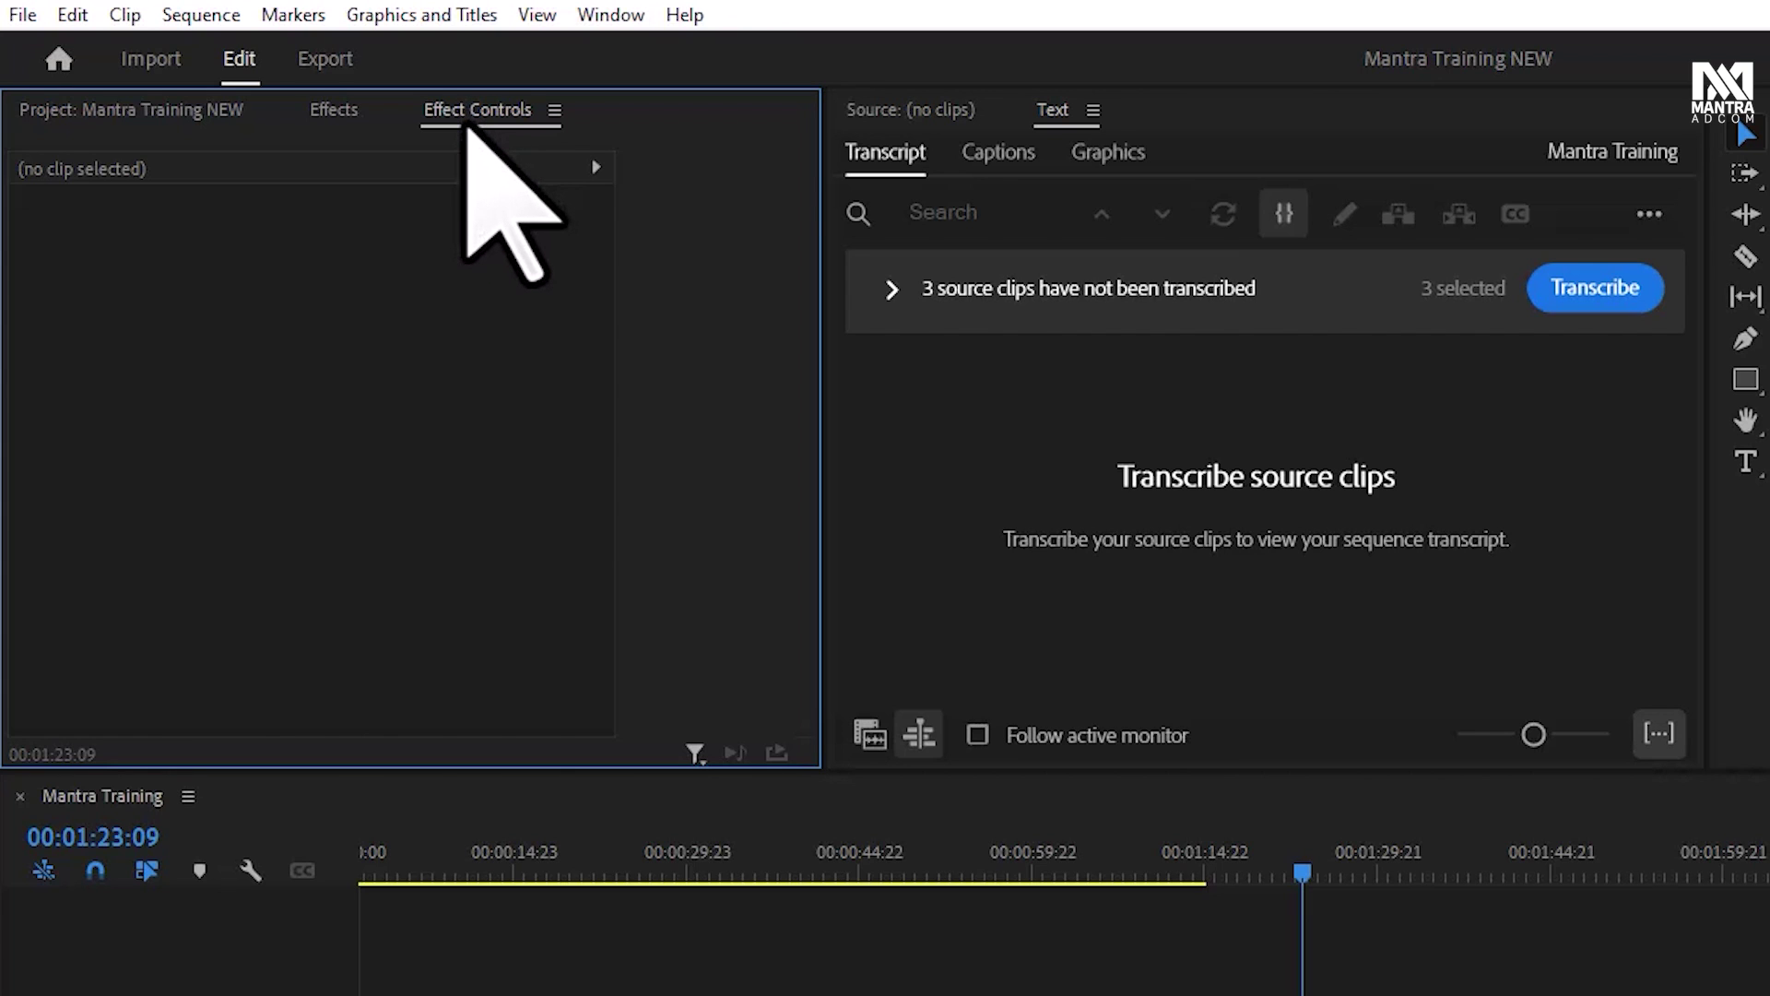
Undock Effect Controls, resize it, and dock it into the Text panel group beside Source
left_click_drag(466, 129, 701, 387)
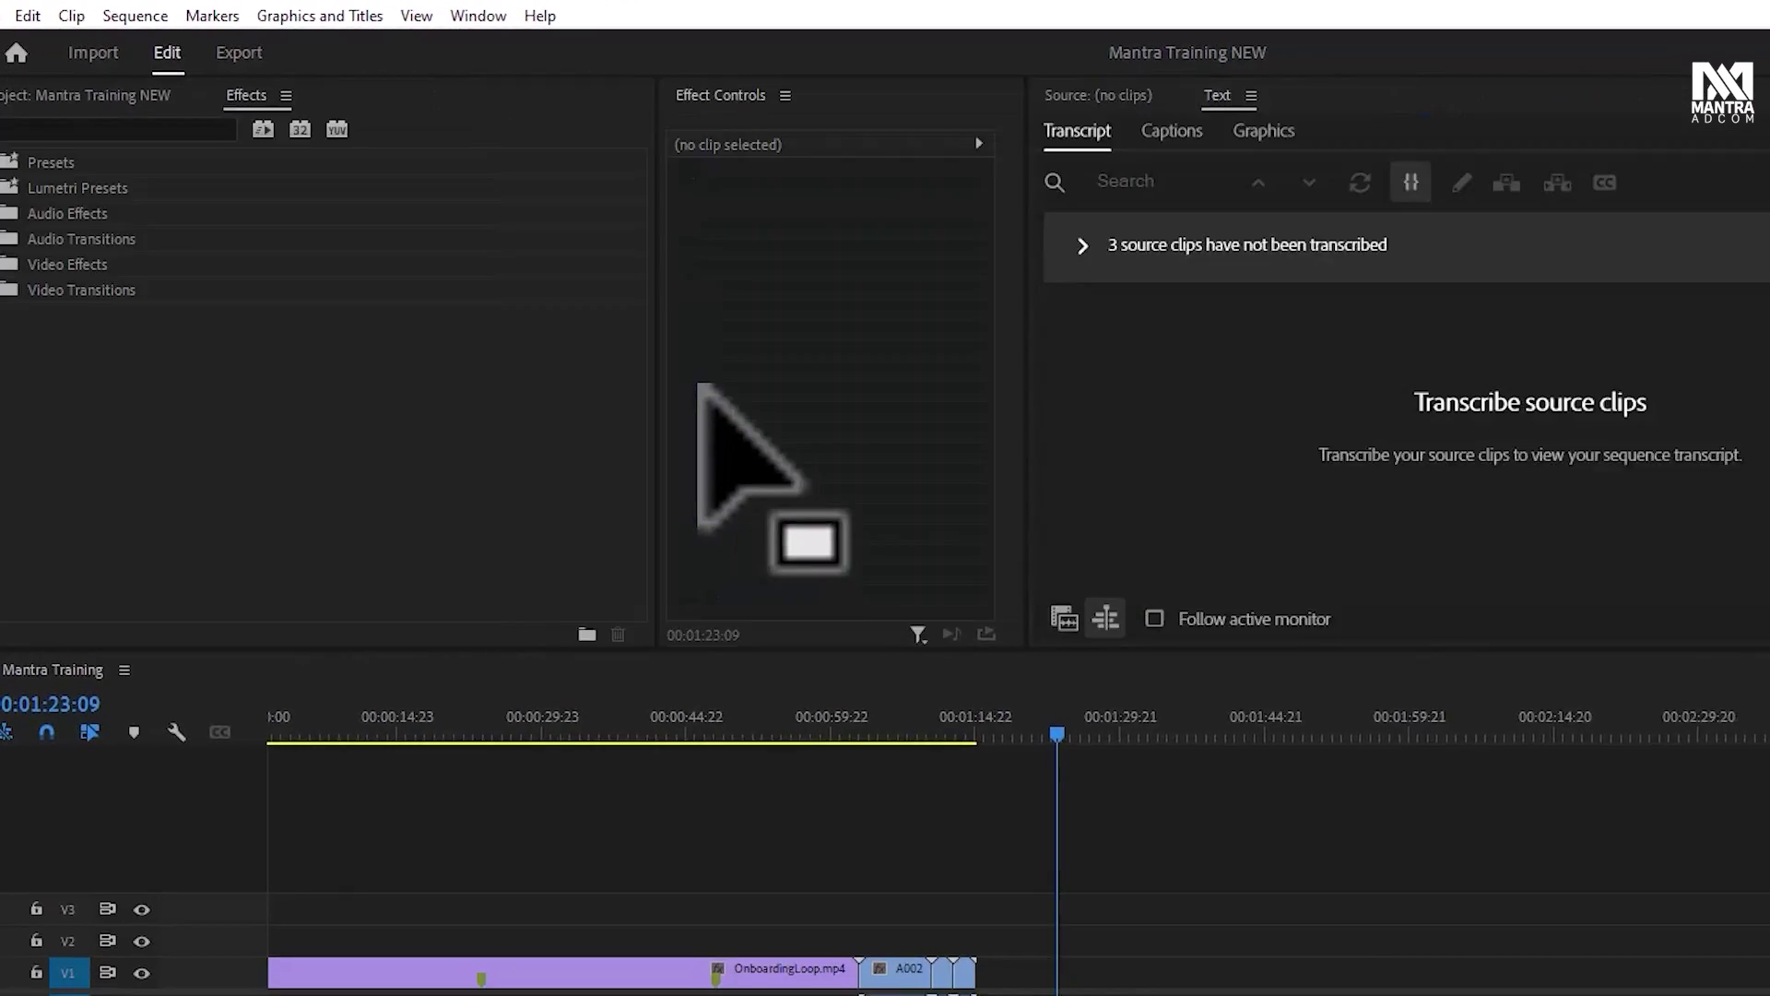
left_click_drag(1025, 305, 1092, 305)
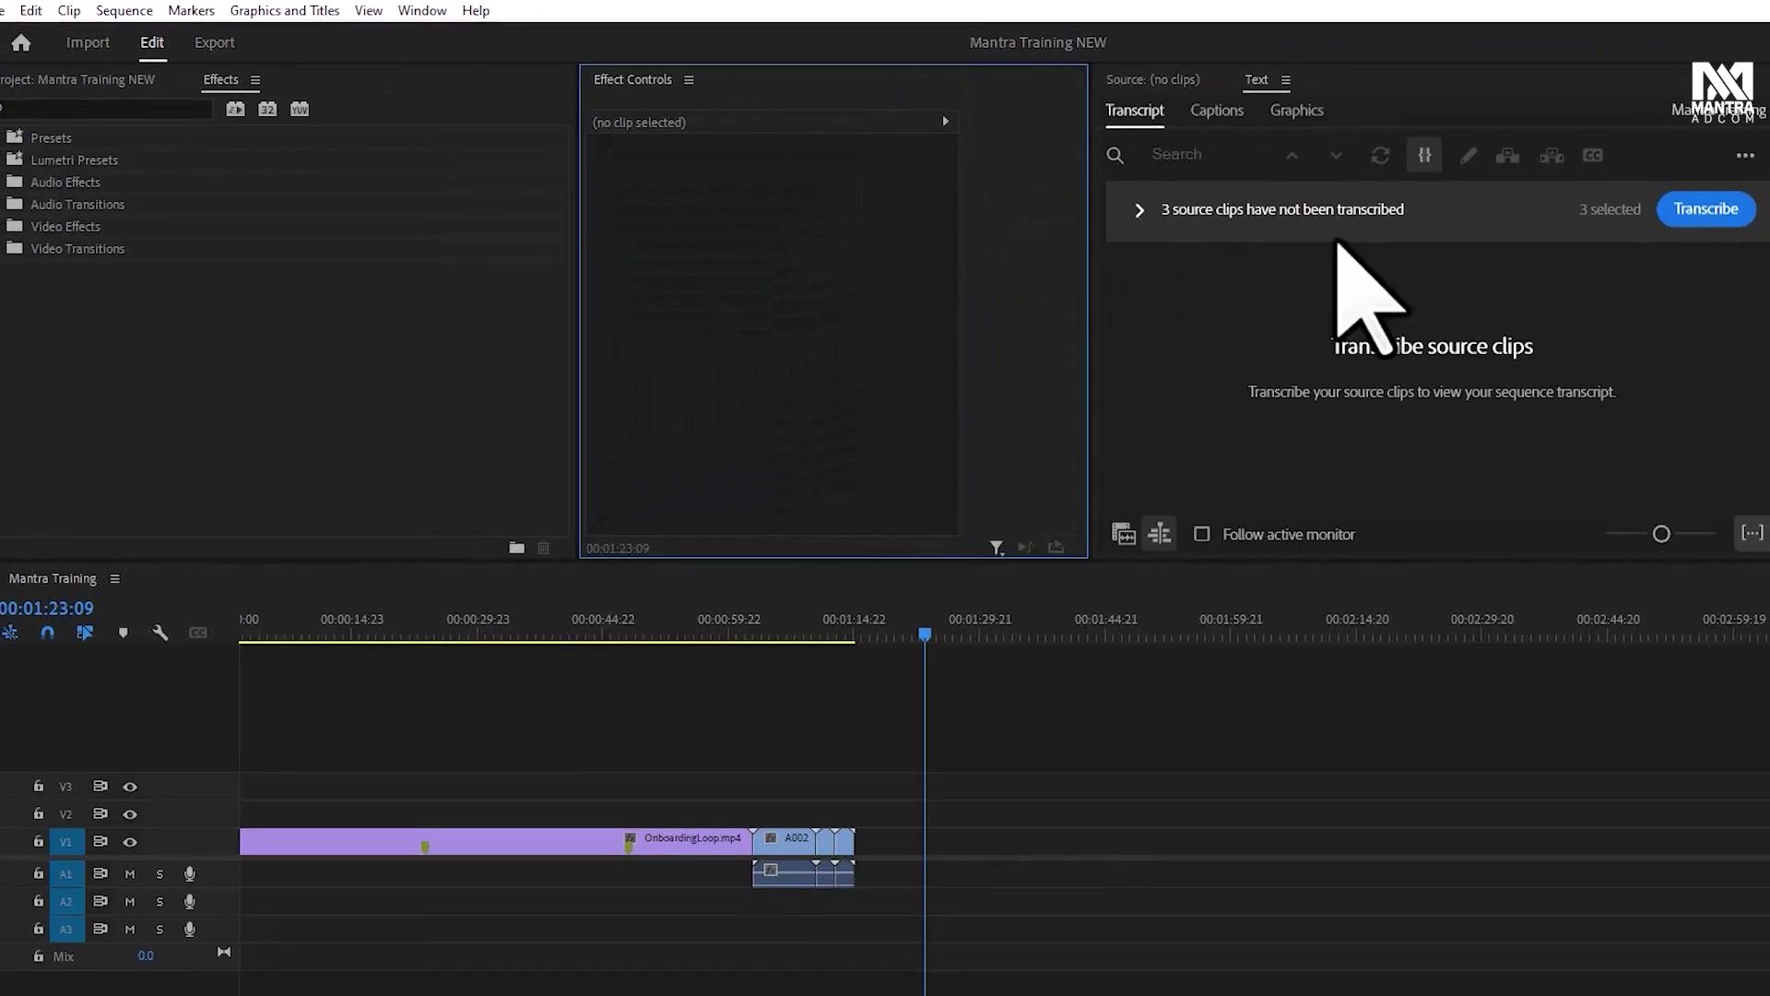
left_click_drag(1742, 218, 1343, 201)
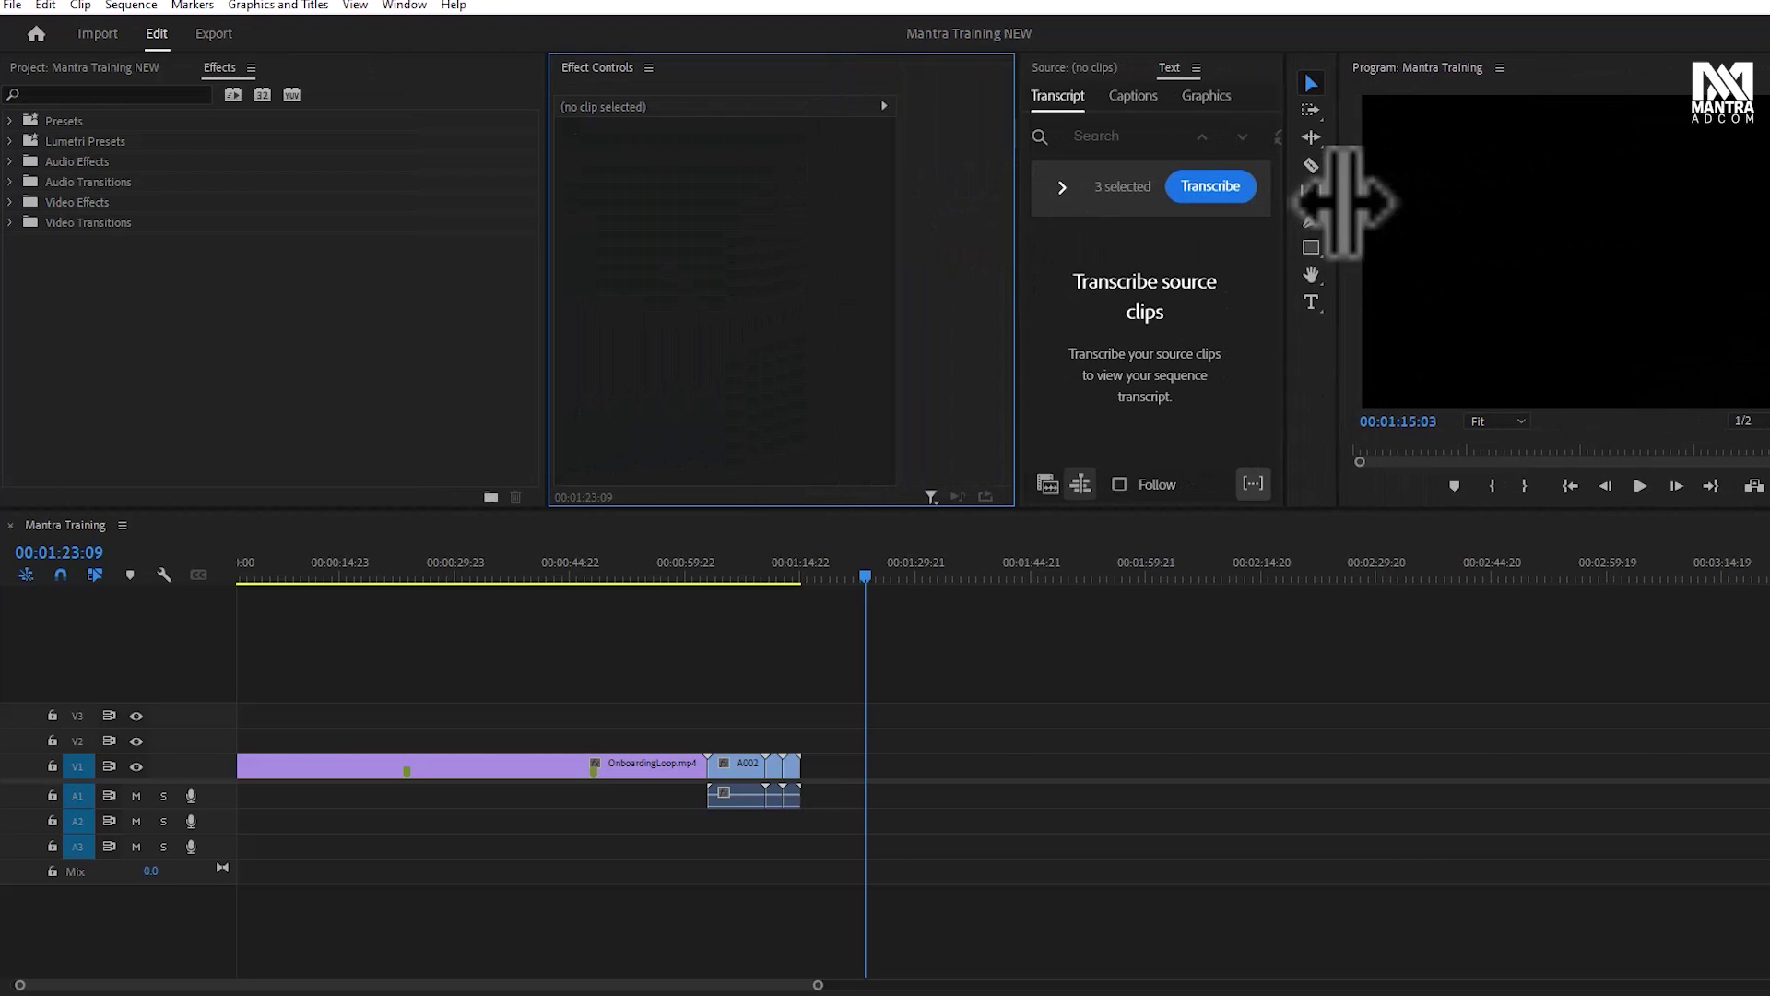
left_click_drag(1015, 170, 886, 165)
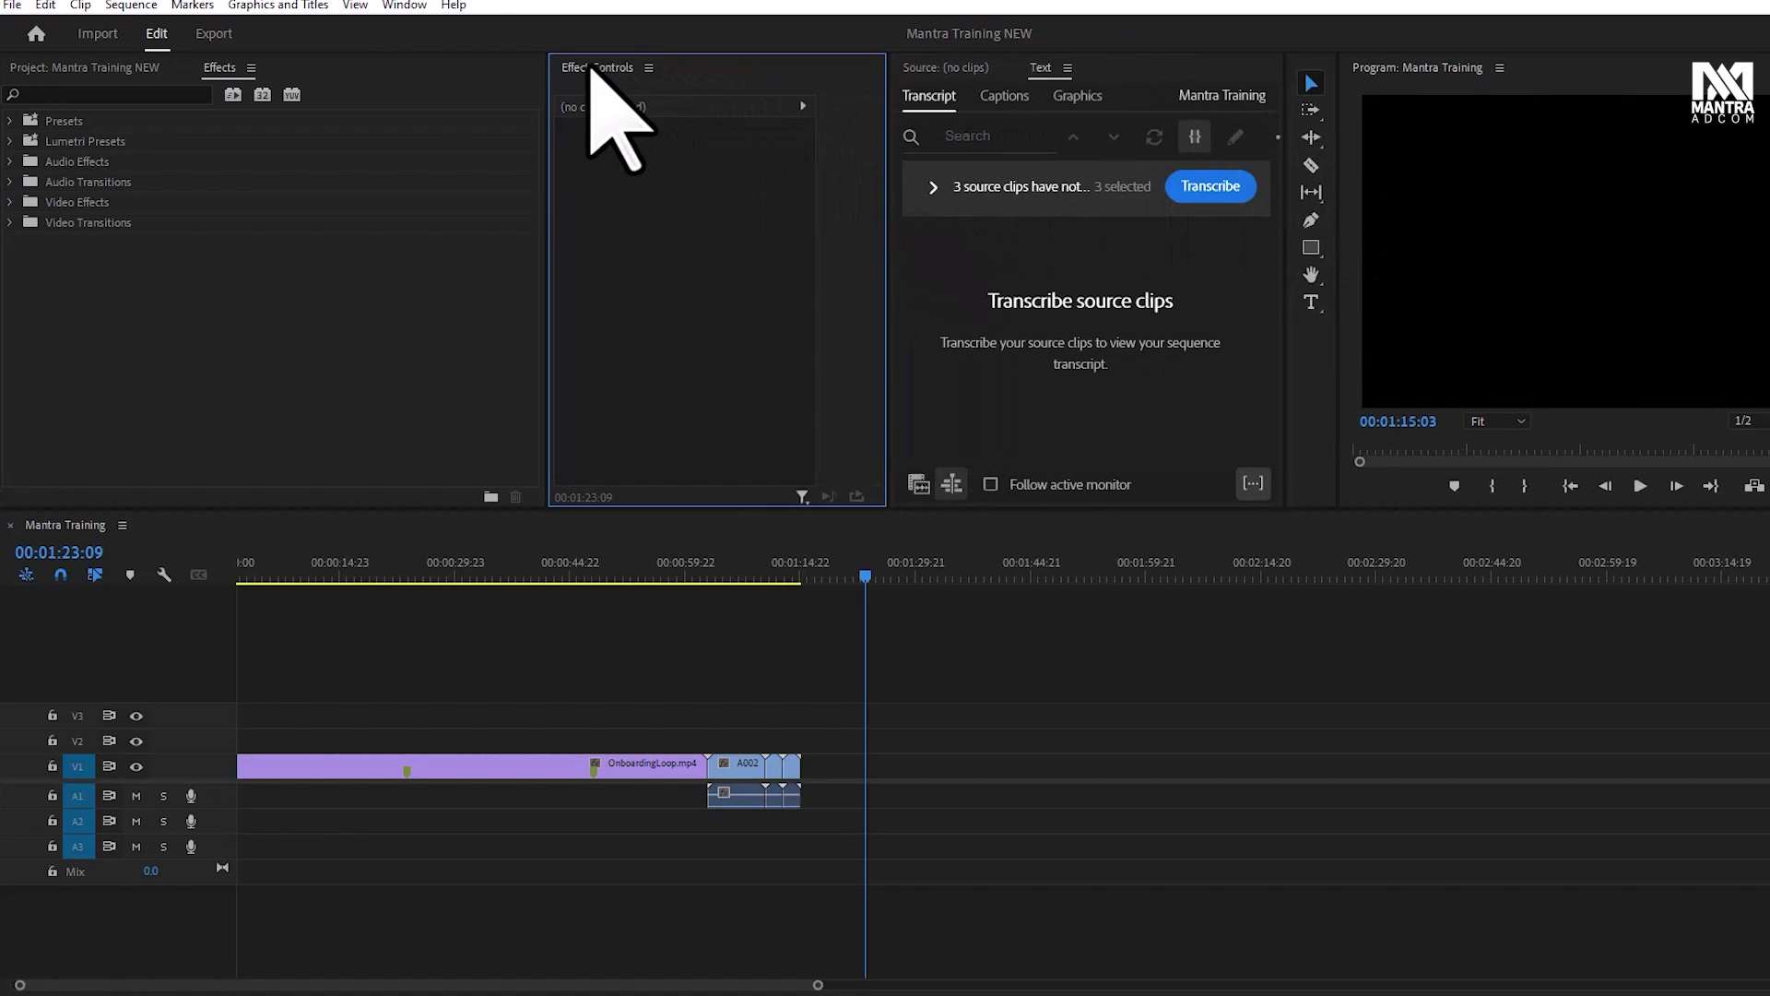
mouse_move(606, 83)
left_mouse_down()
mouse_move(1035, 350)
mouse_move(1059, 478)
left_mouse_up()
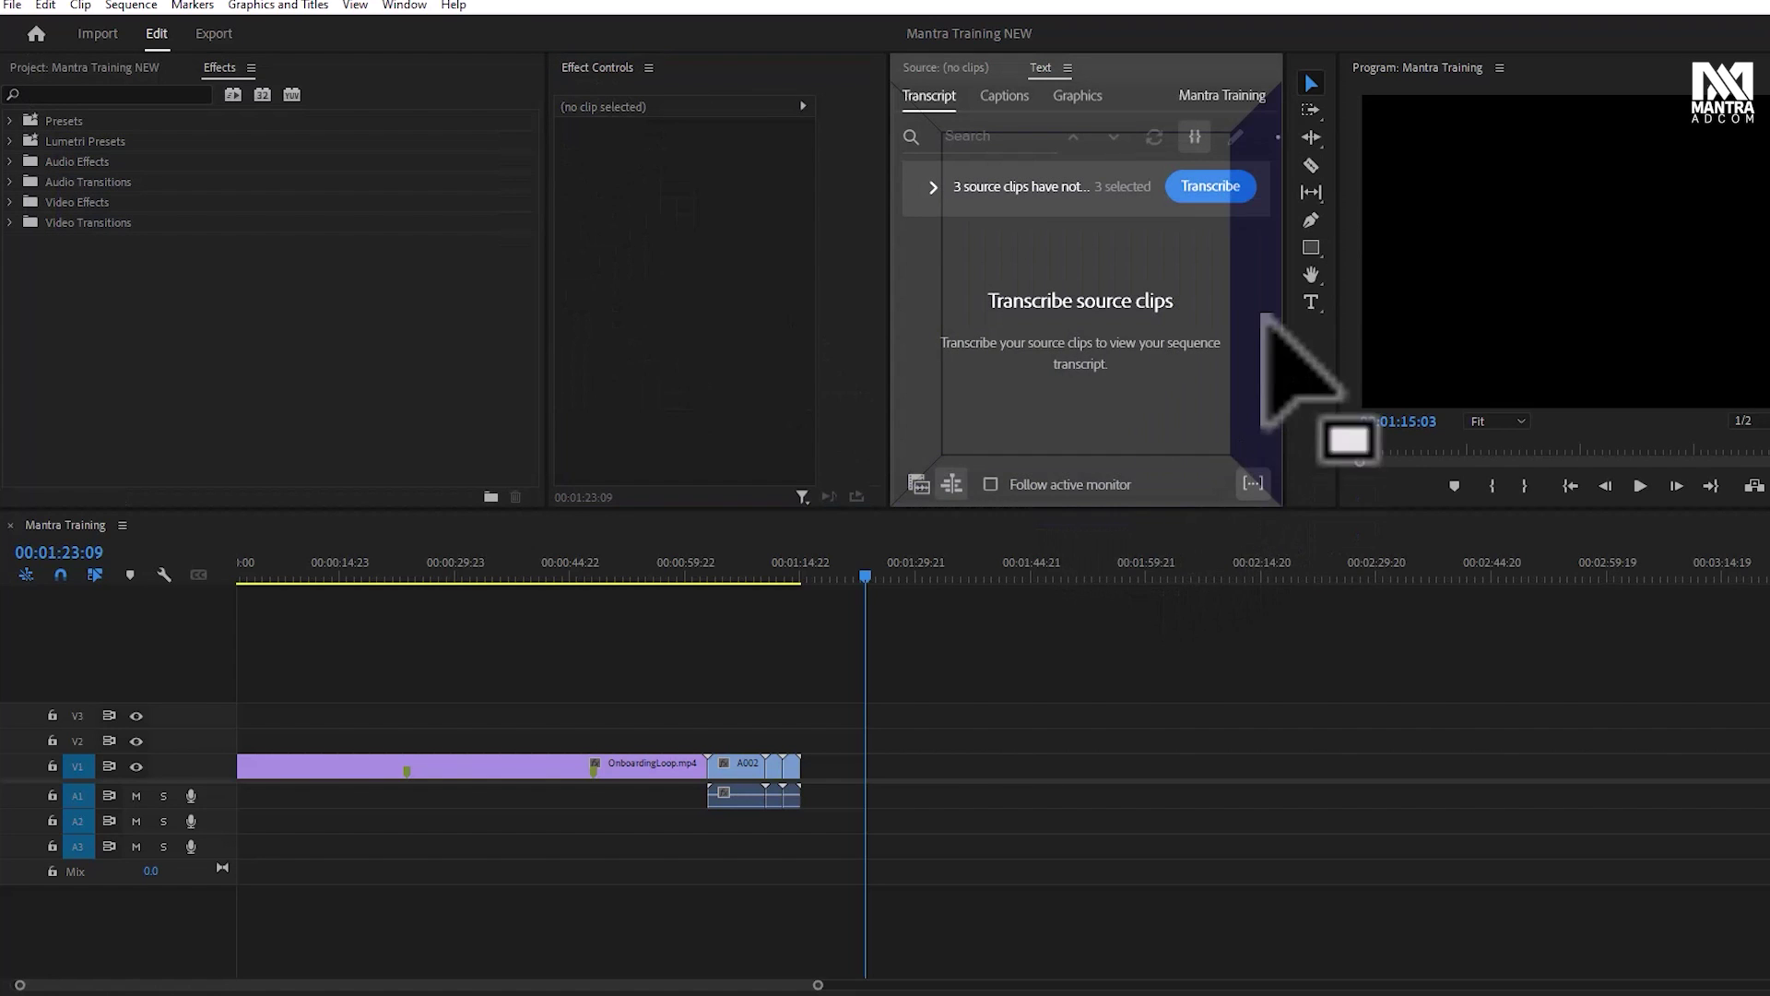
mouse_move(1058, 477)
left_mouse_down()
mouse_move(938, 257)
mouse_move(910, 302)
left_mouse_up()
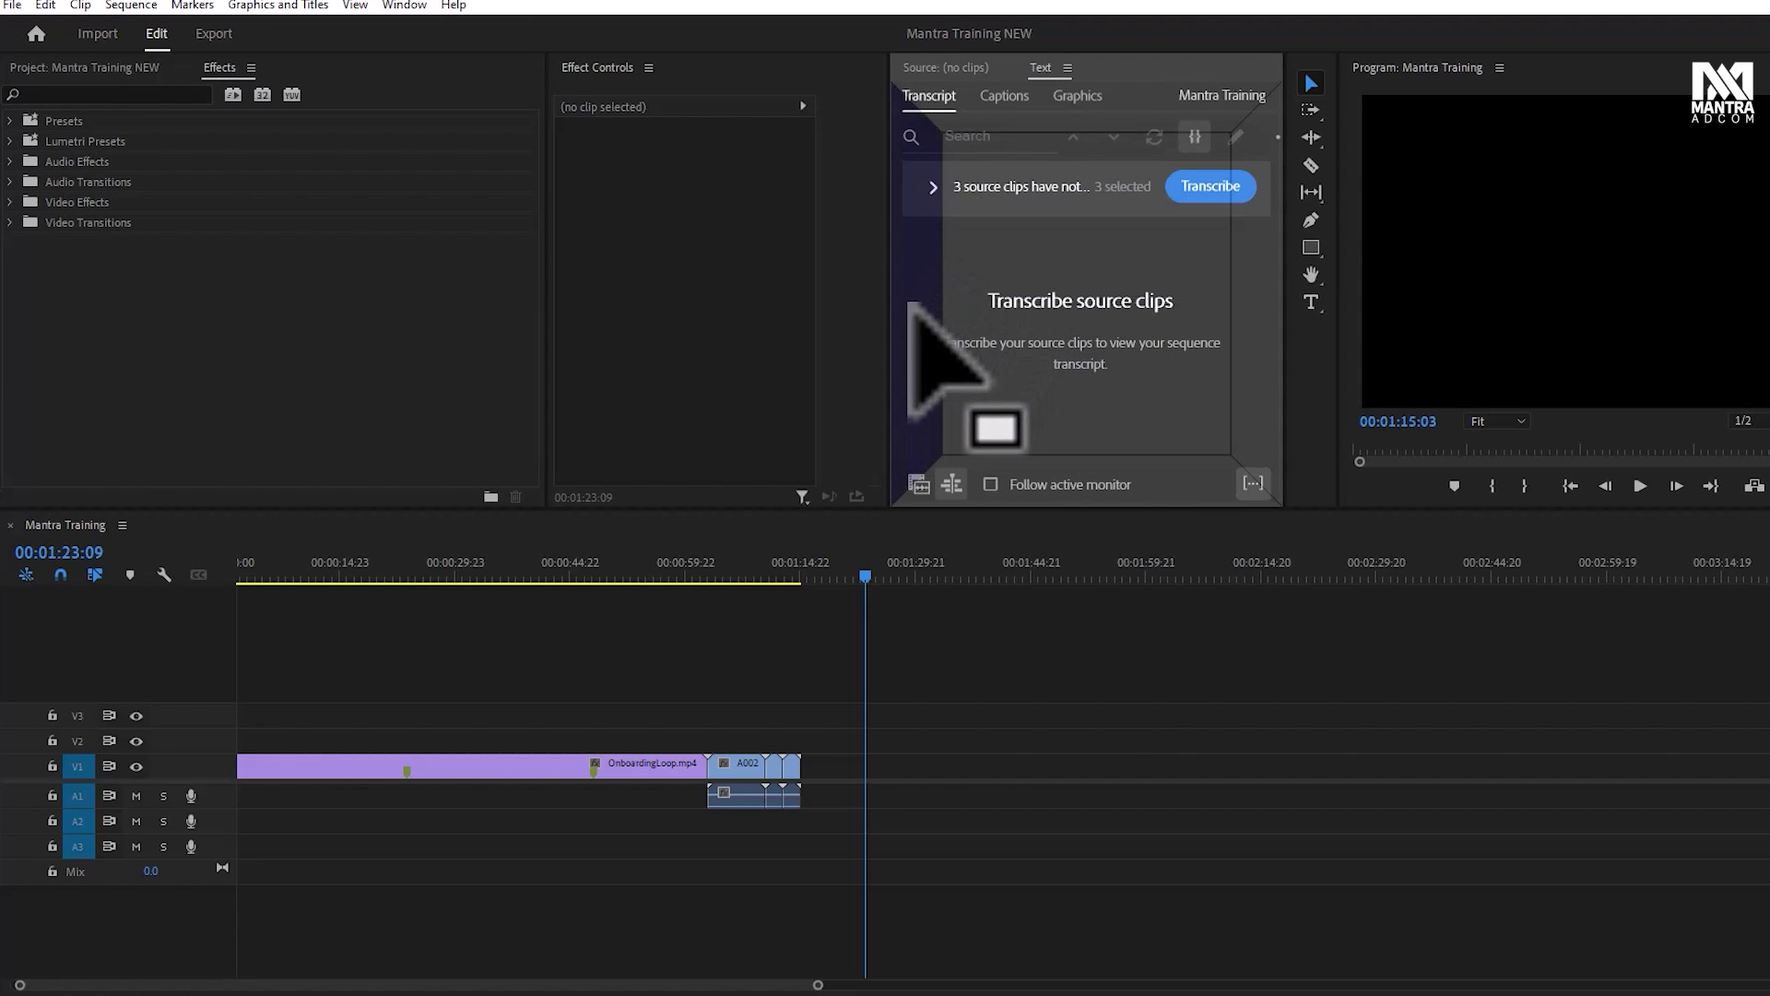
left_click_drag(910, 304, 1143, 364)
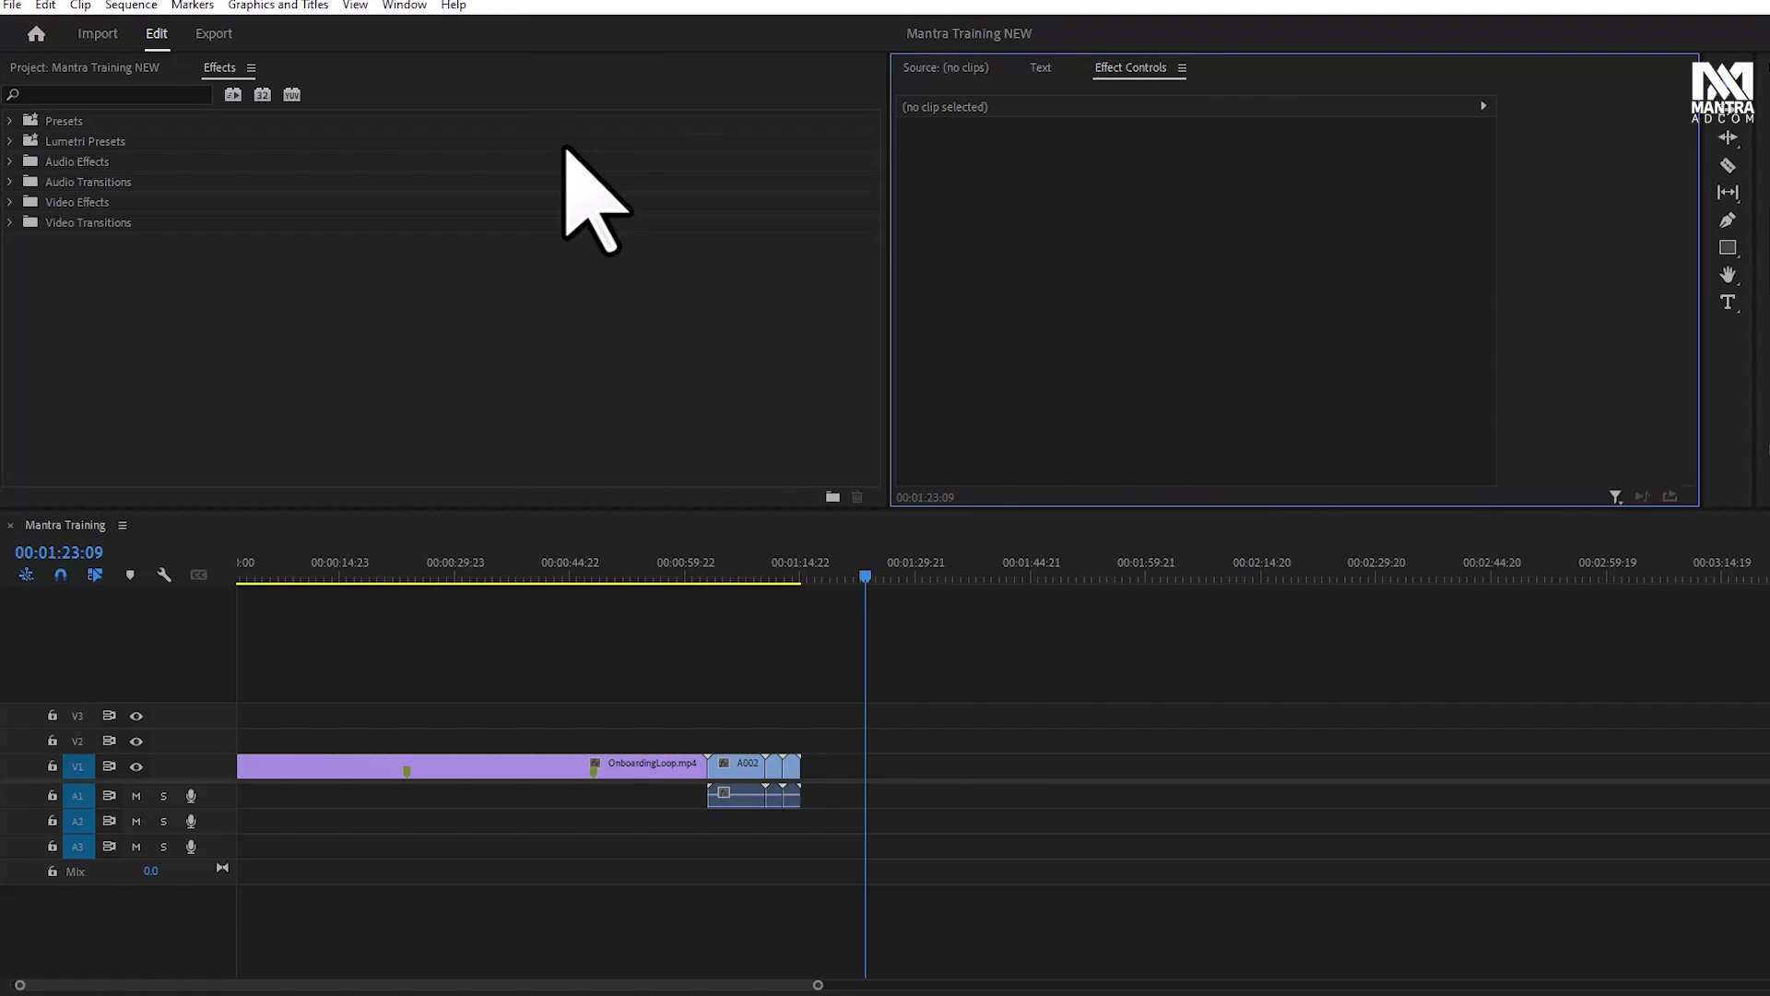
Reset the current workspace to its saved layout
left_click(405, 6)
mouse_move(442, 28)
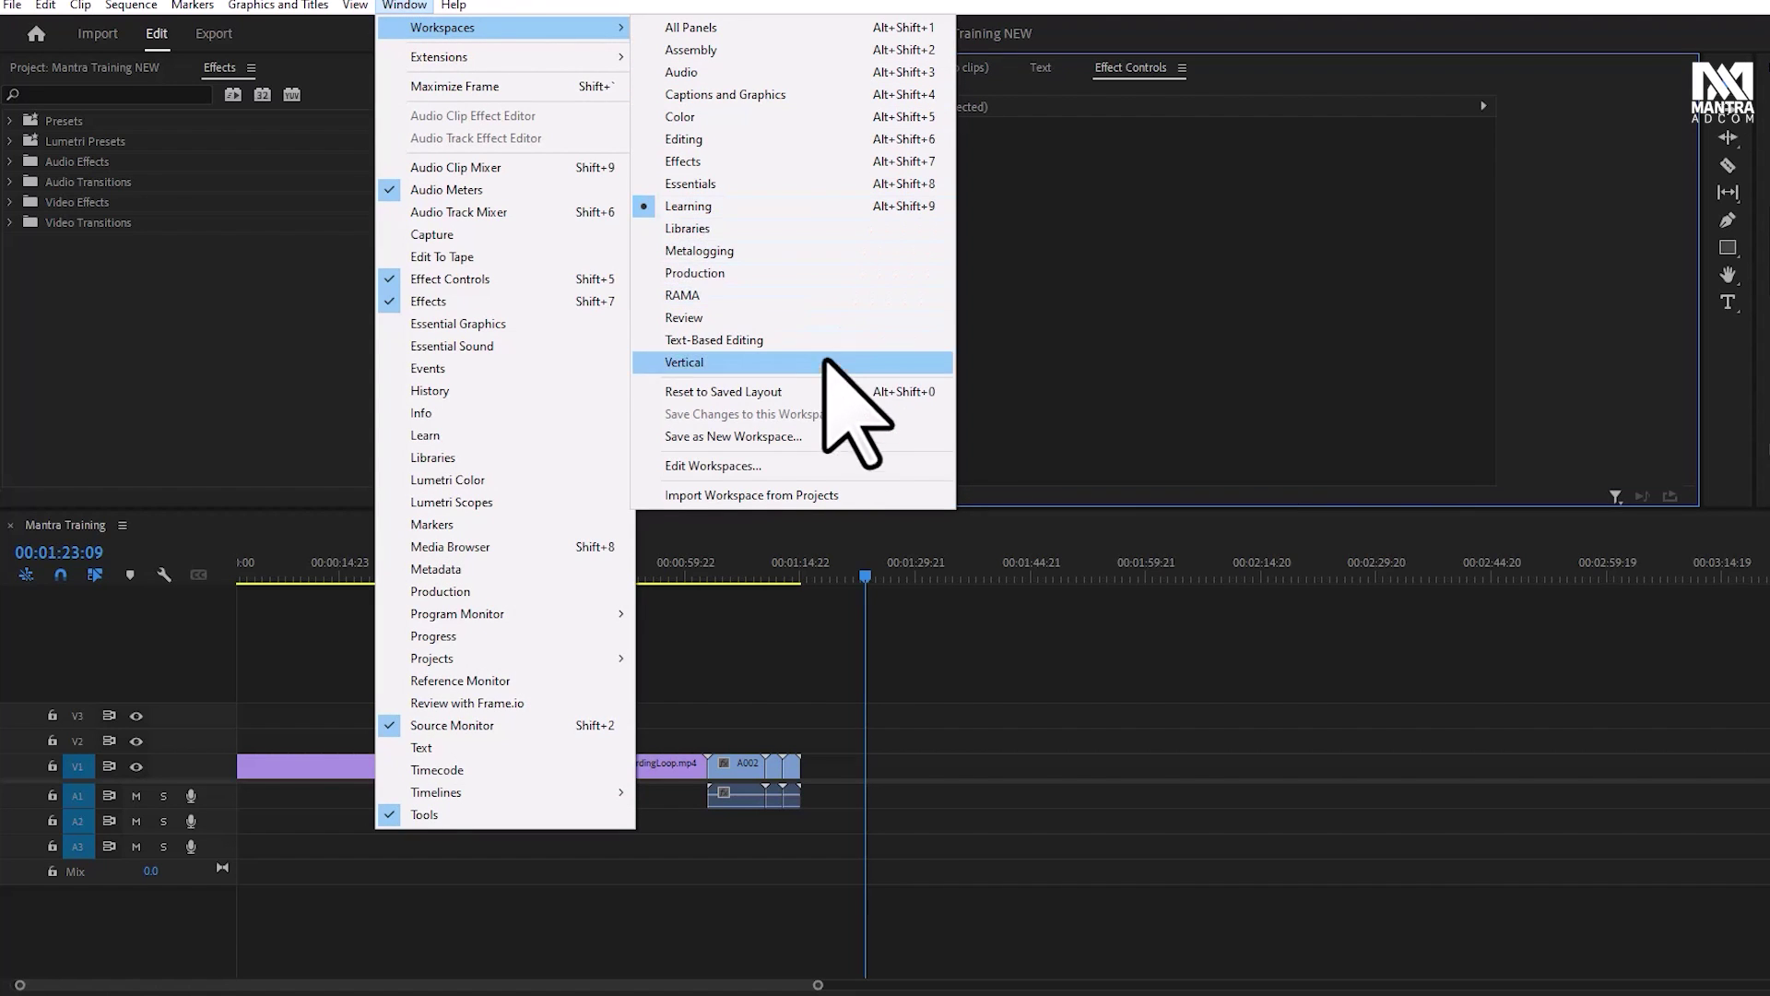
left_click(832, 391)
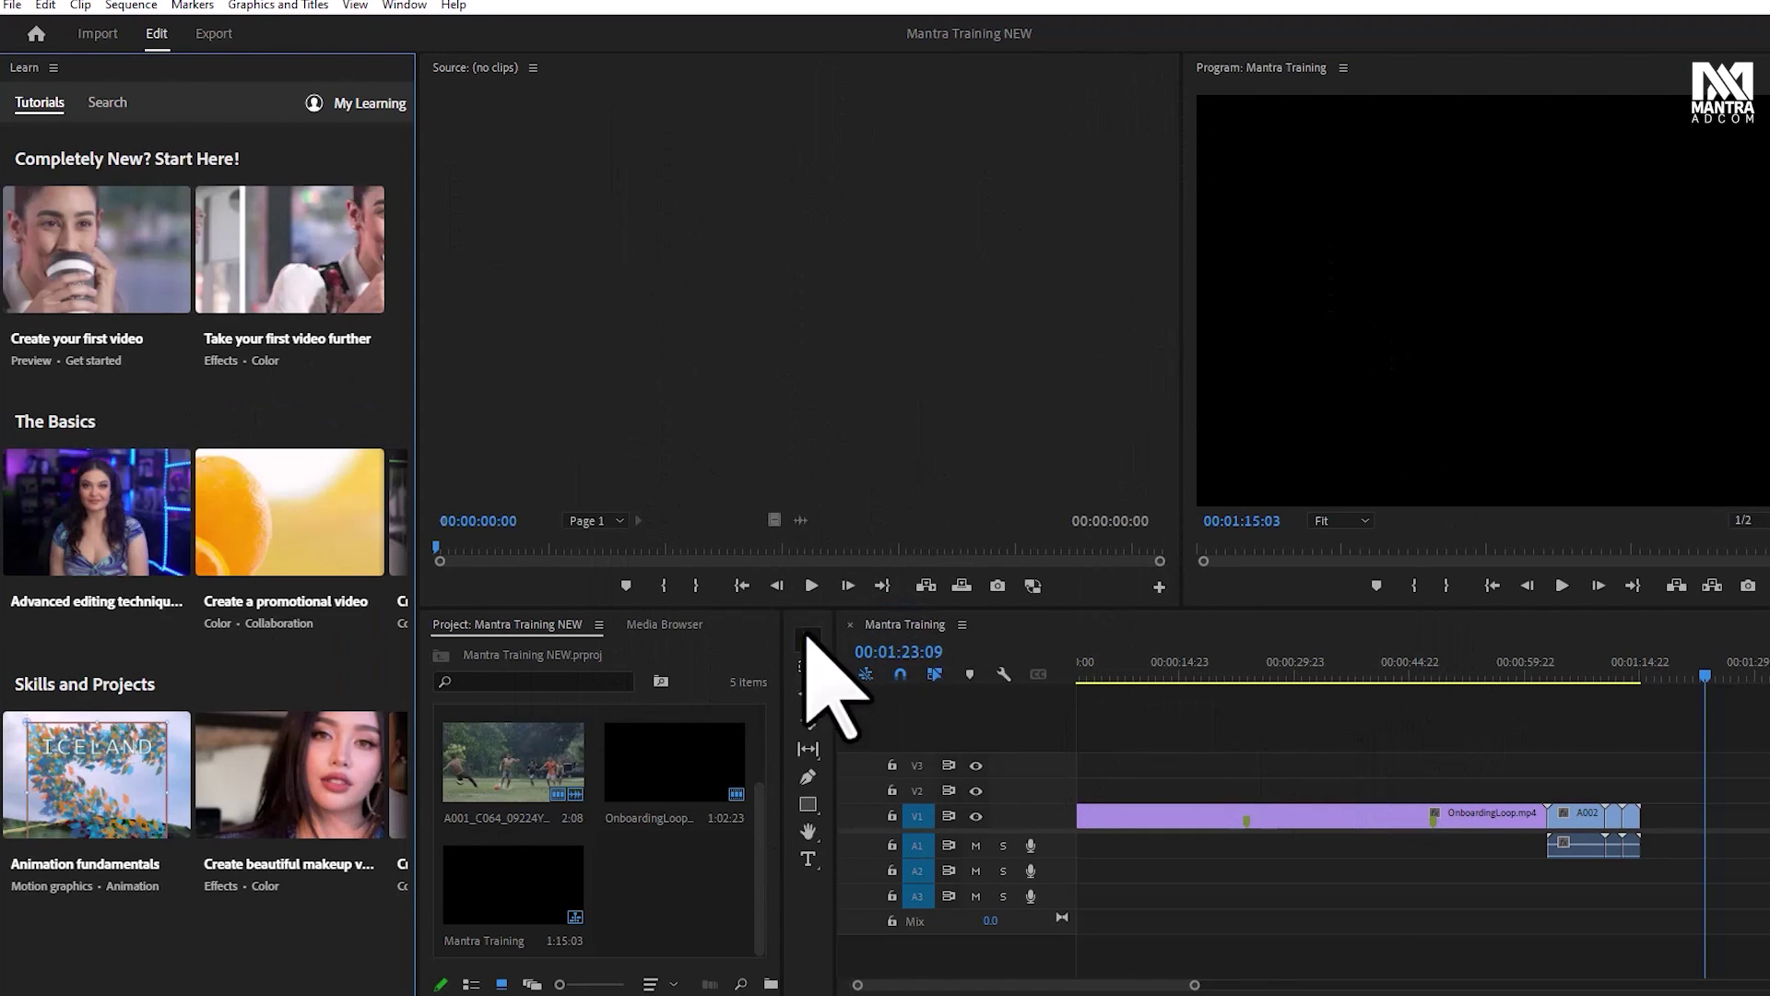
Switch to the Learning workspace and browse the beginner tutorial carousels in the Learn panel
left_click(406, 5)
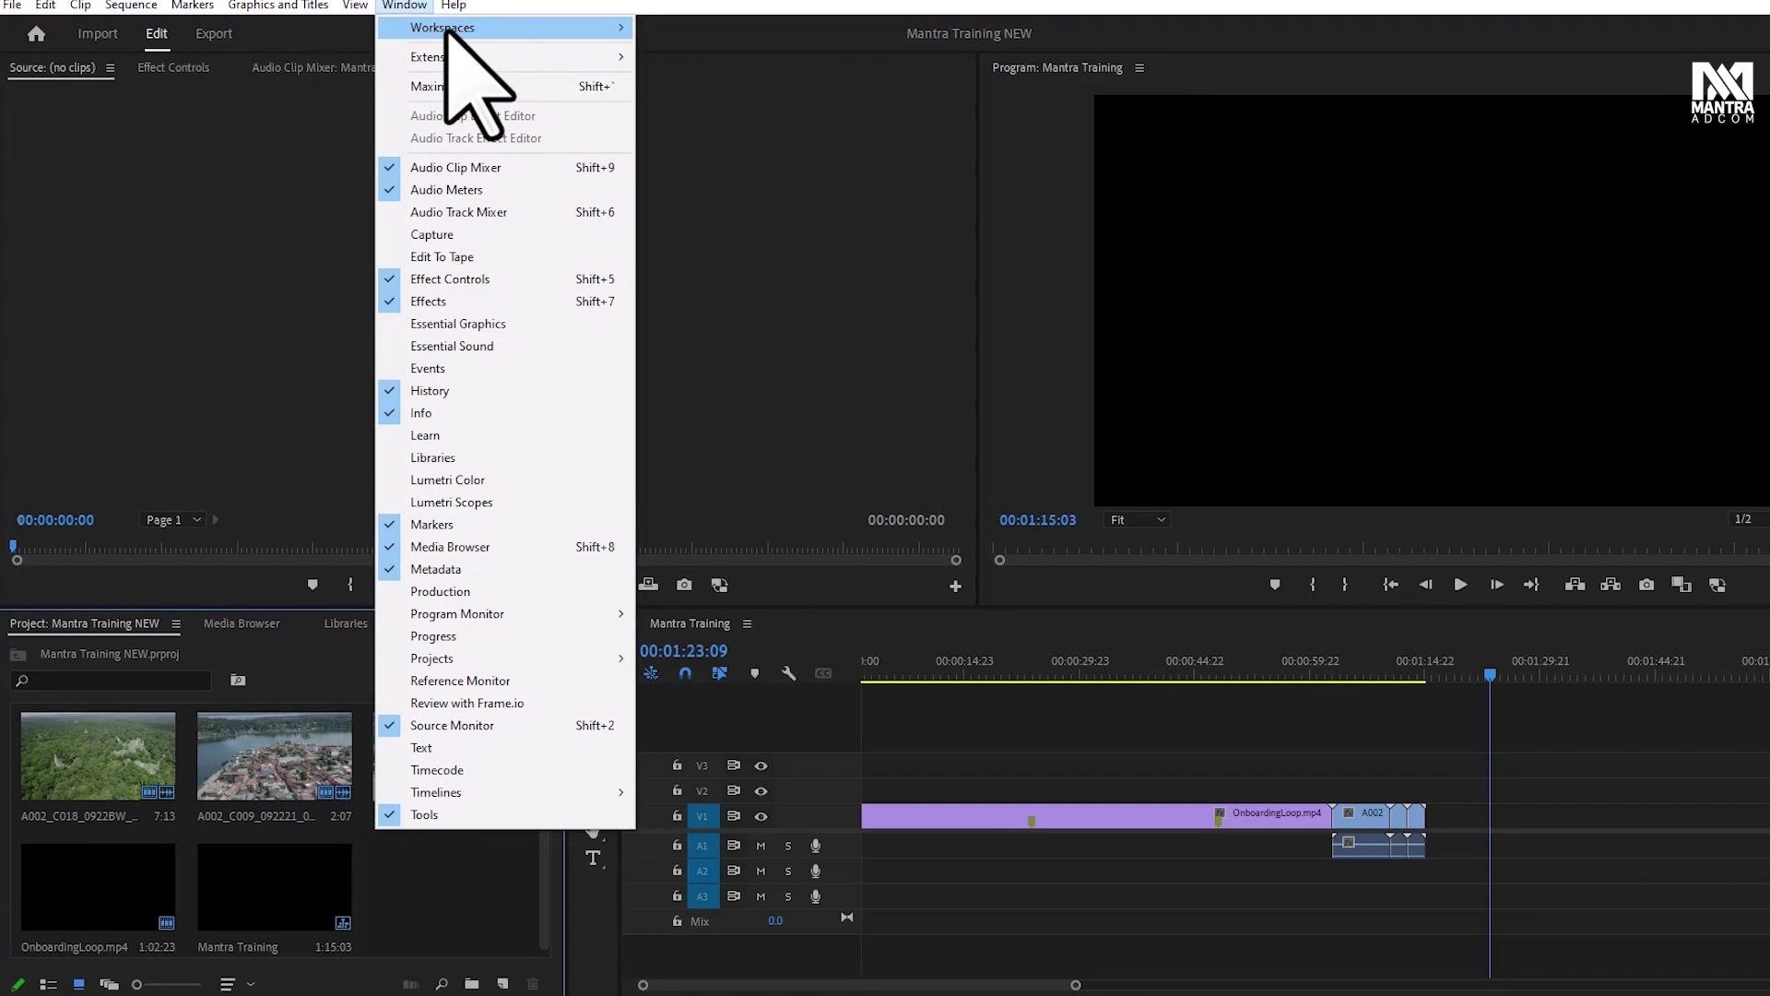
mouse_move(461, 27)
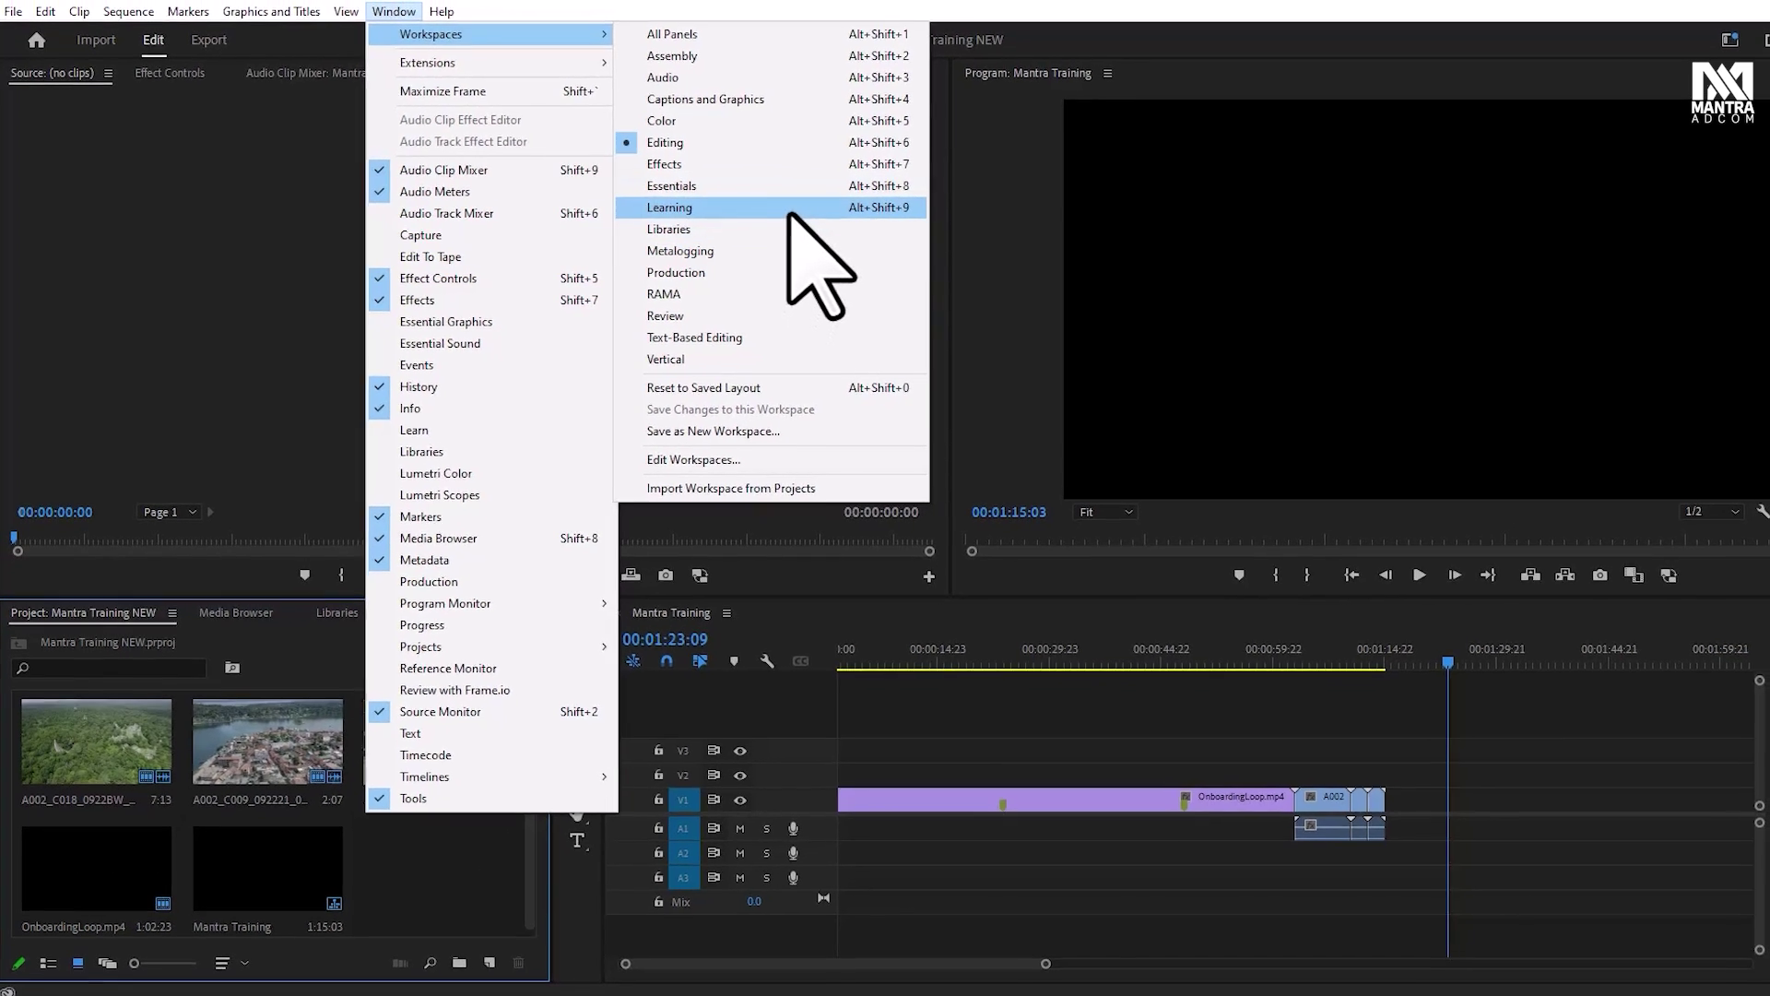
left_click(785, 210)
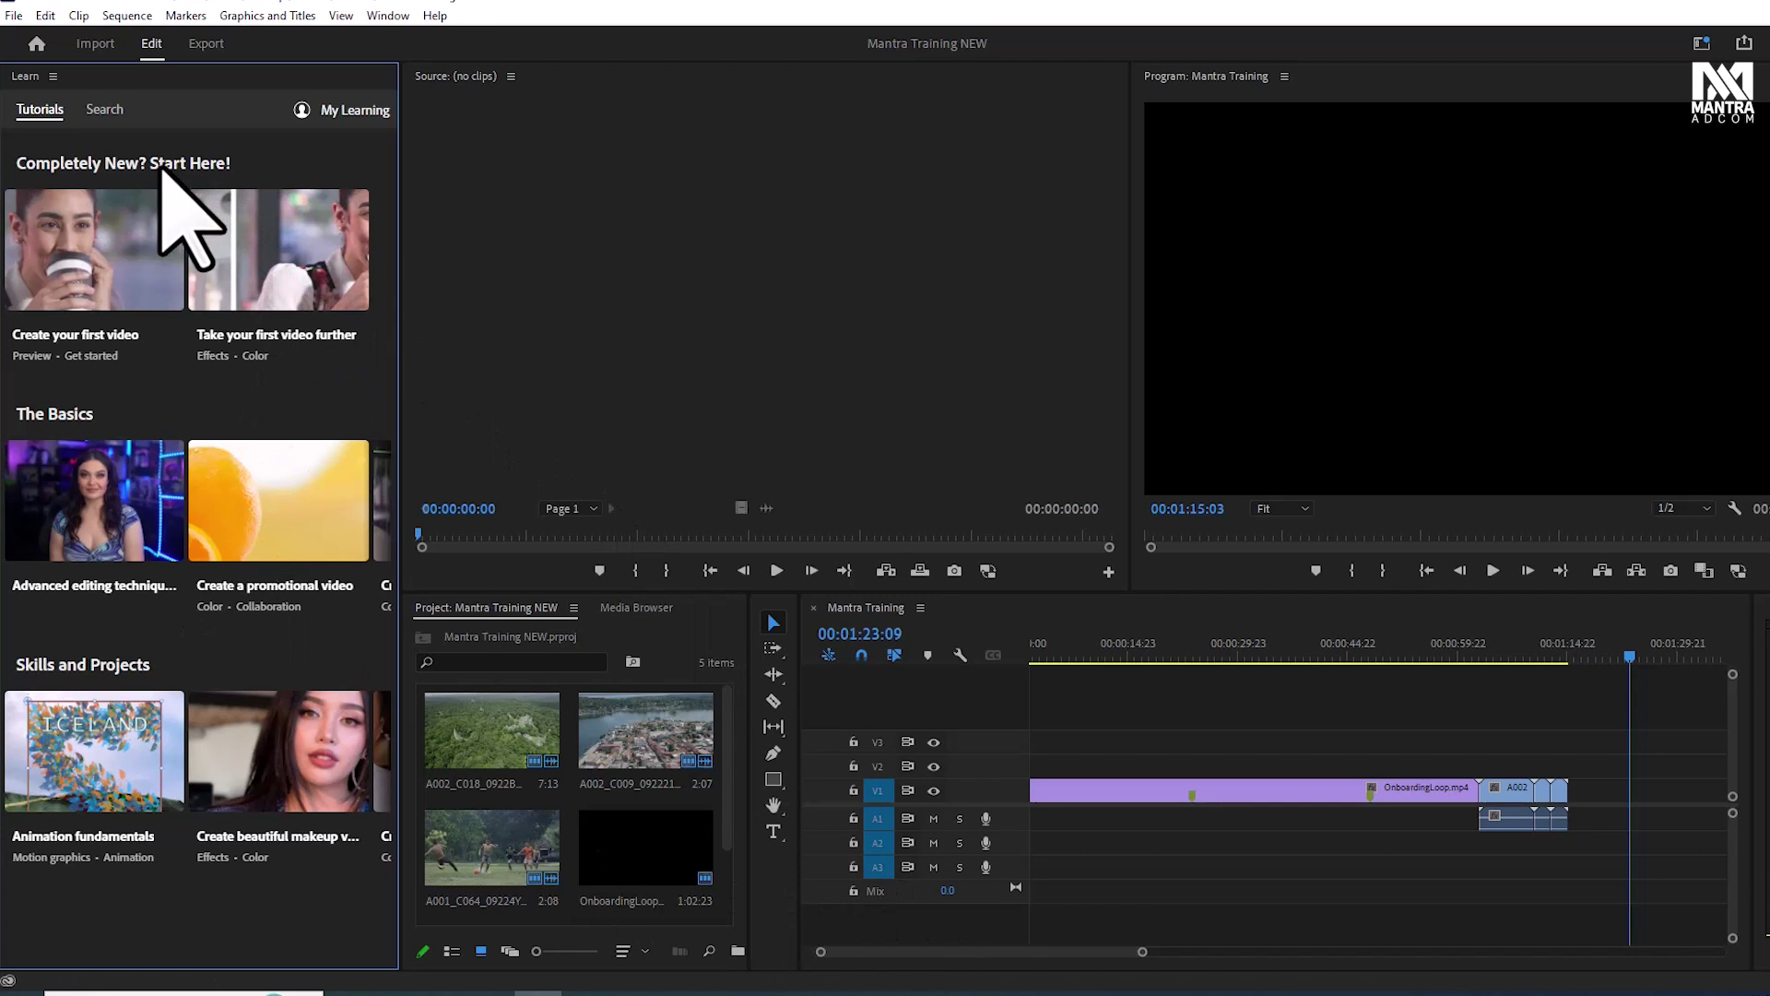
scroll(189, 535, "right", 2)
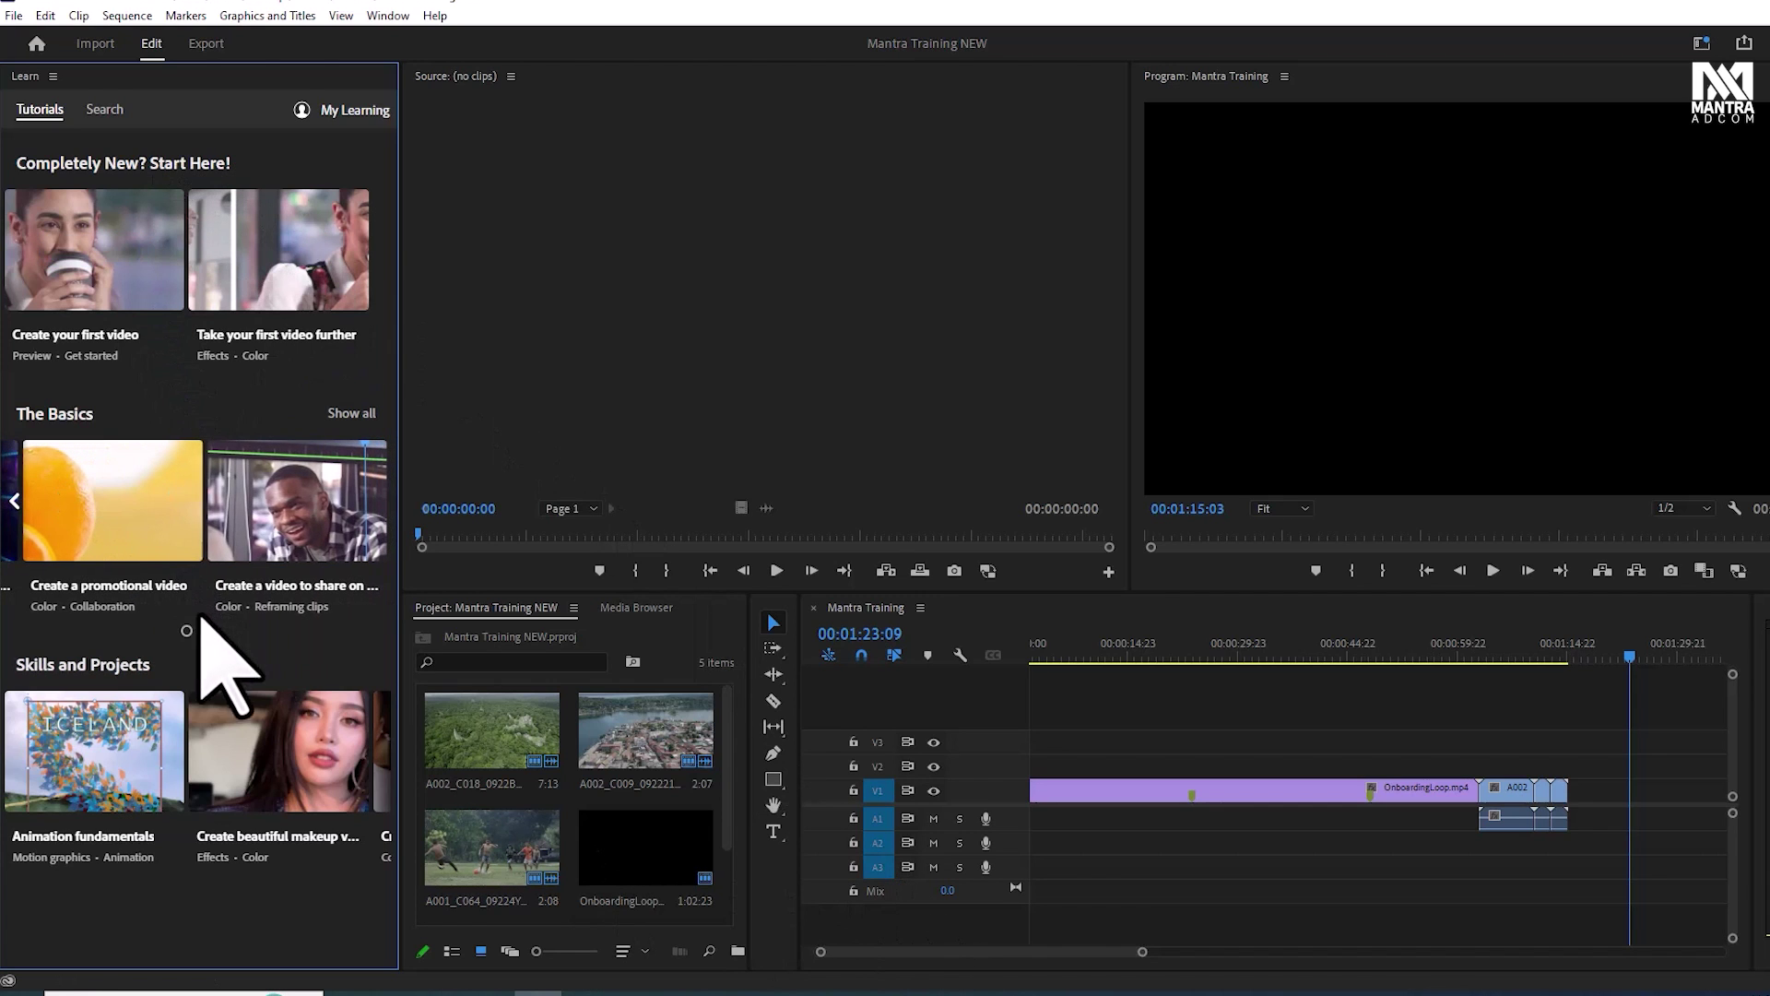
scroll(237, 761, "right", 2)
scroll(235, 771, "left", 2)
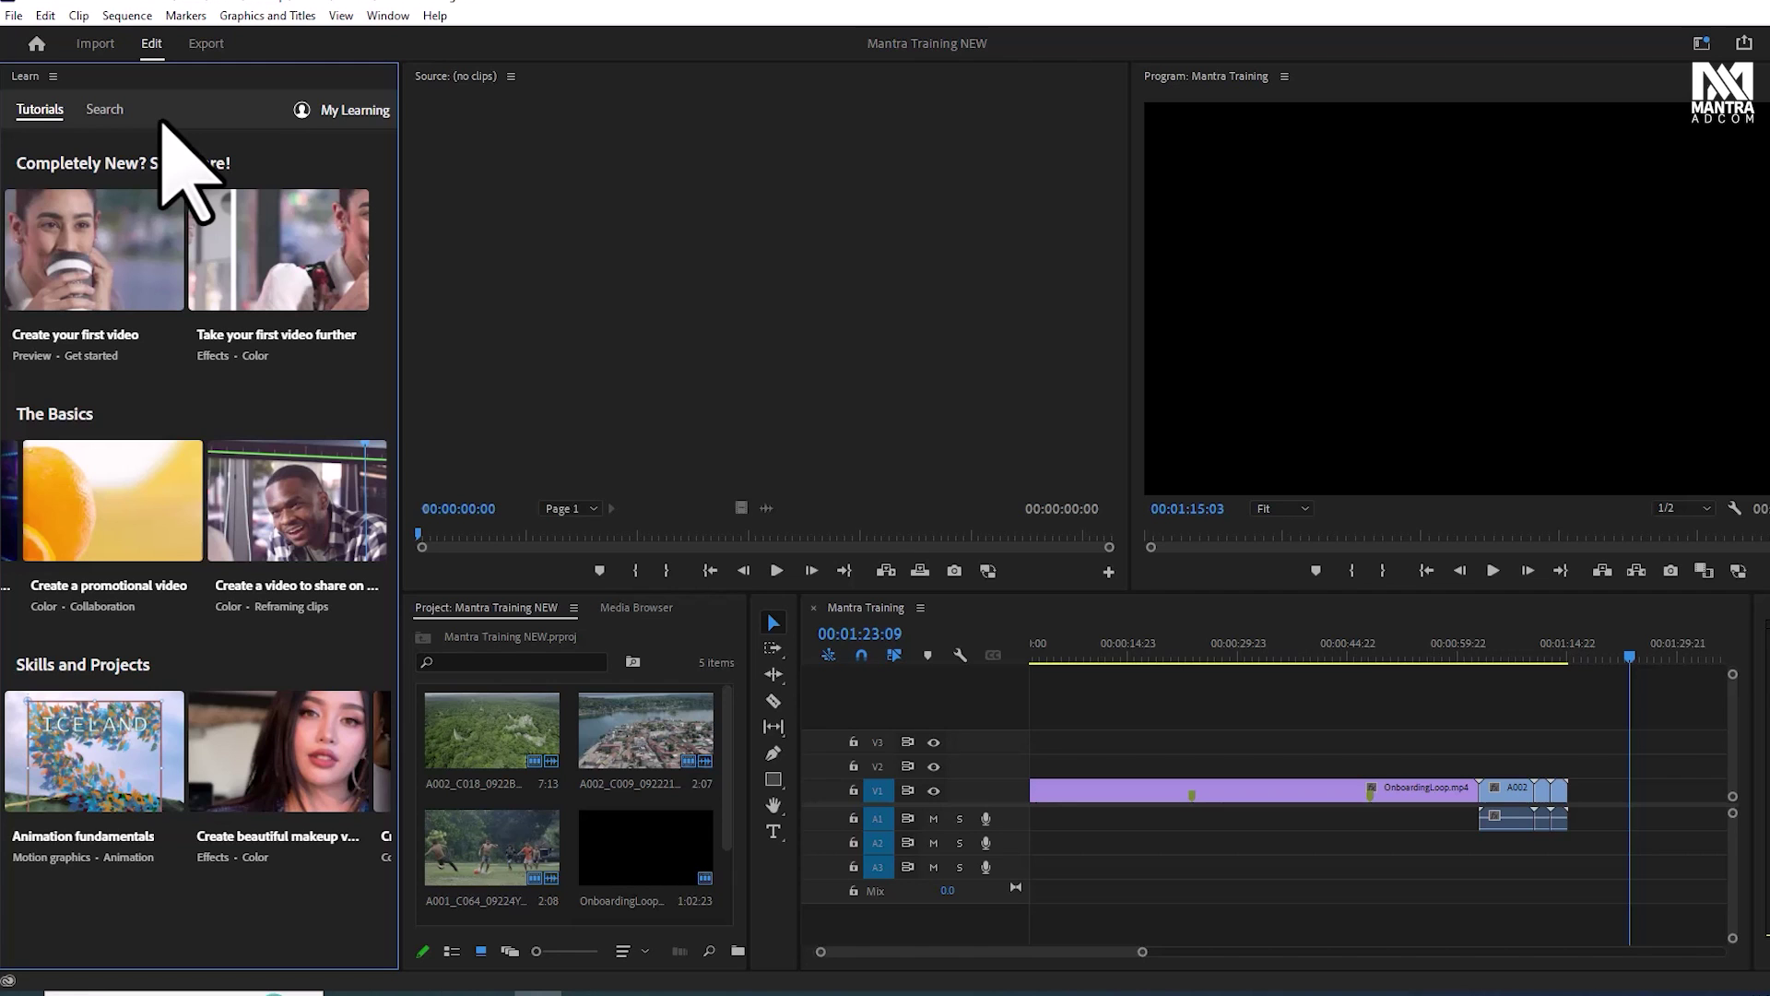
mouse_move(214, 237)
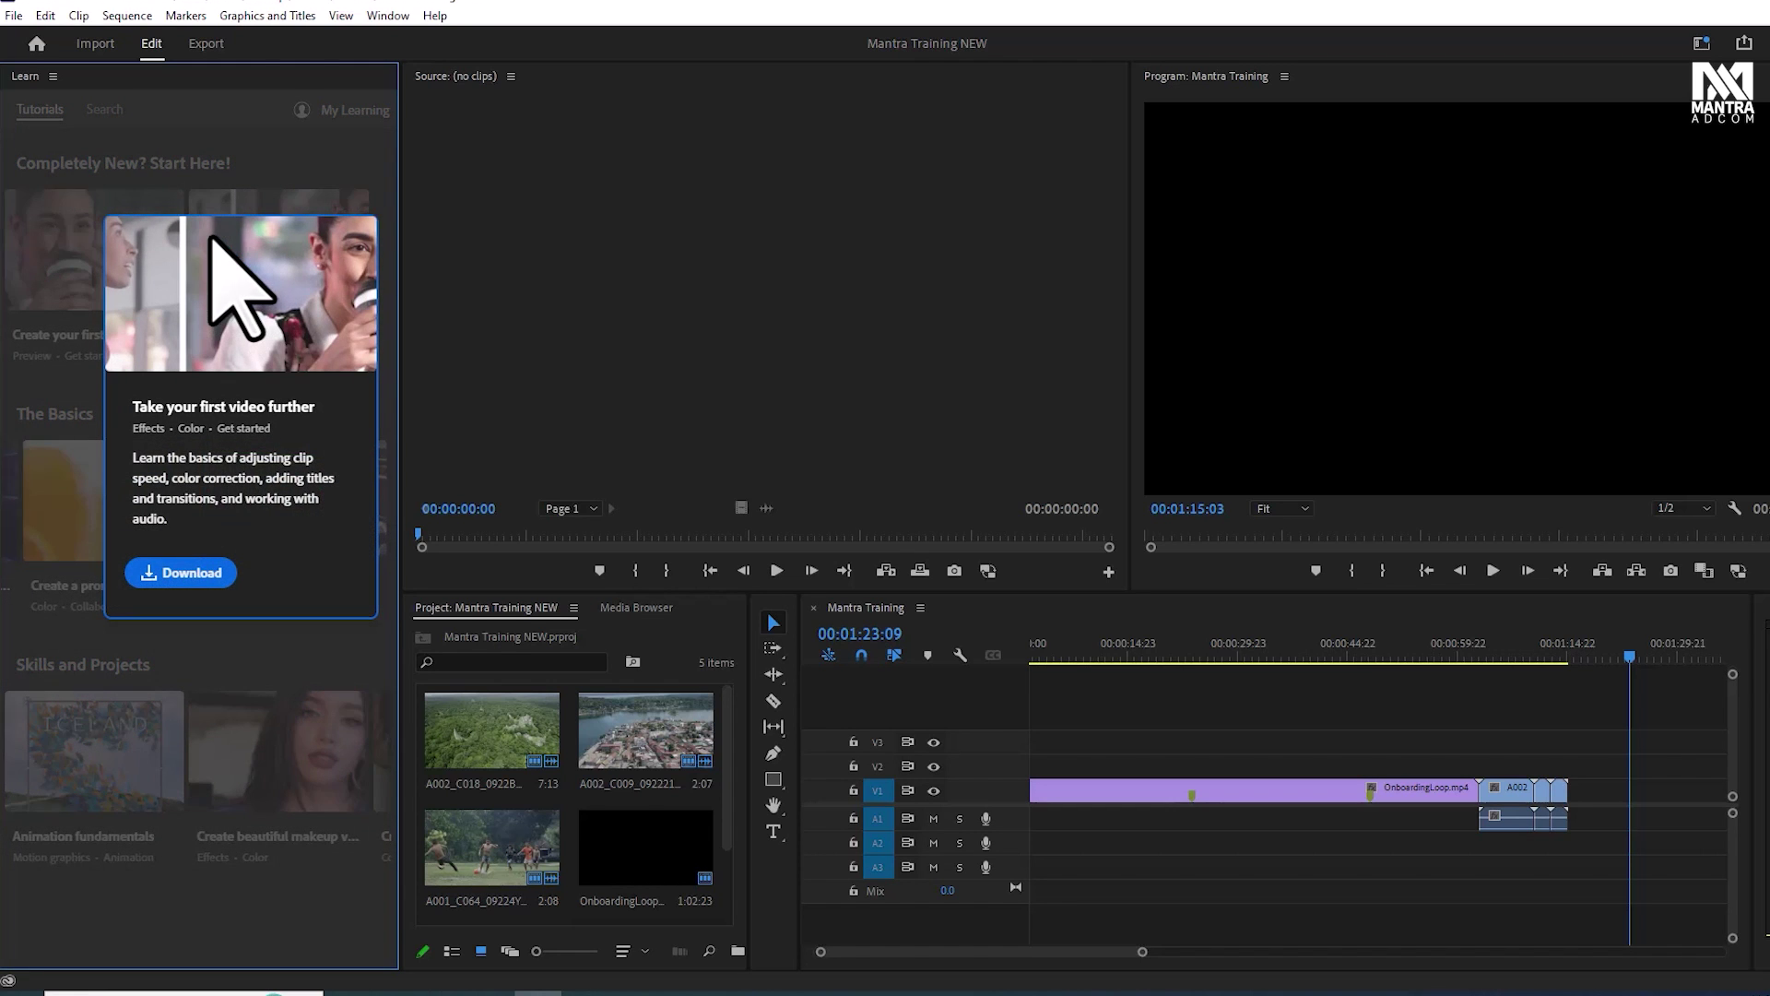
mouse_move(448, 39)
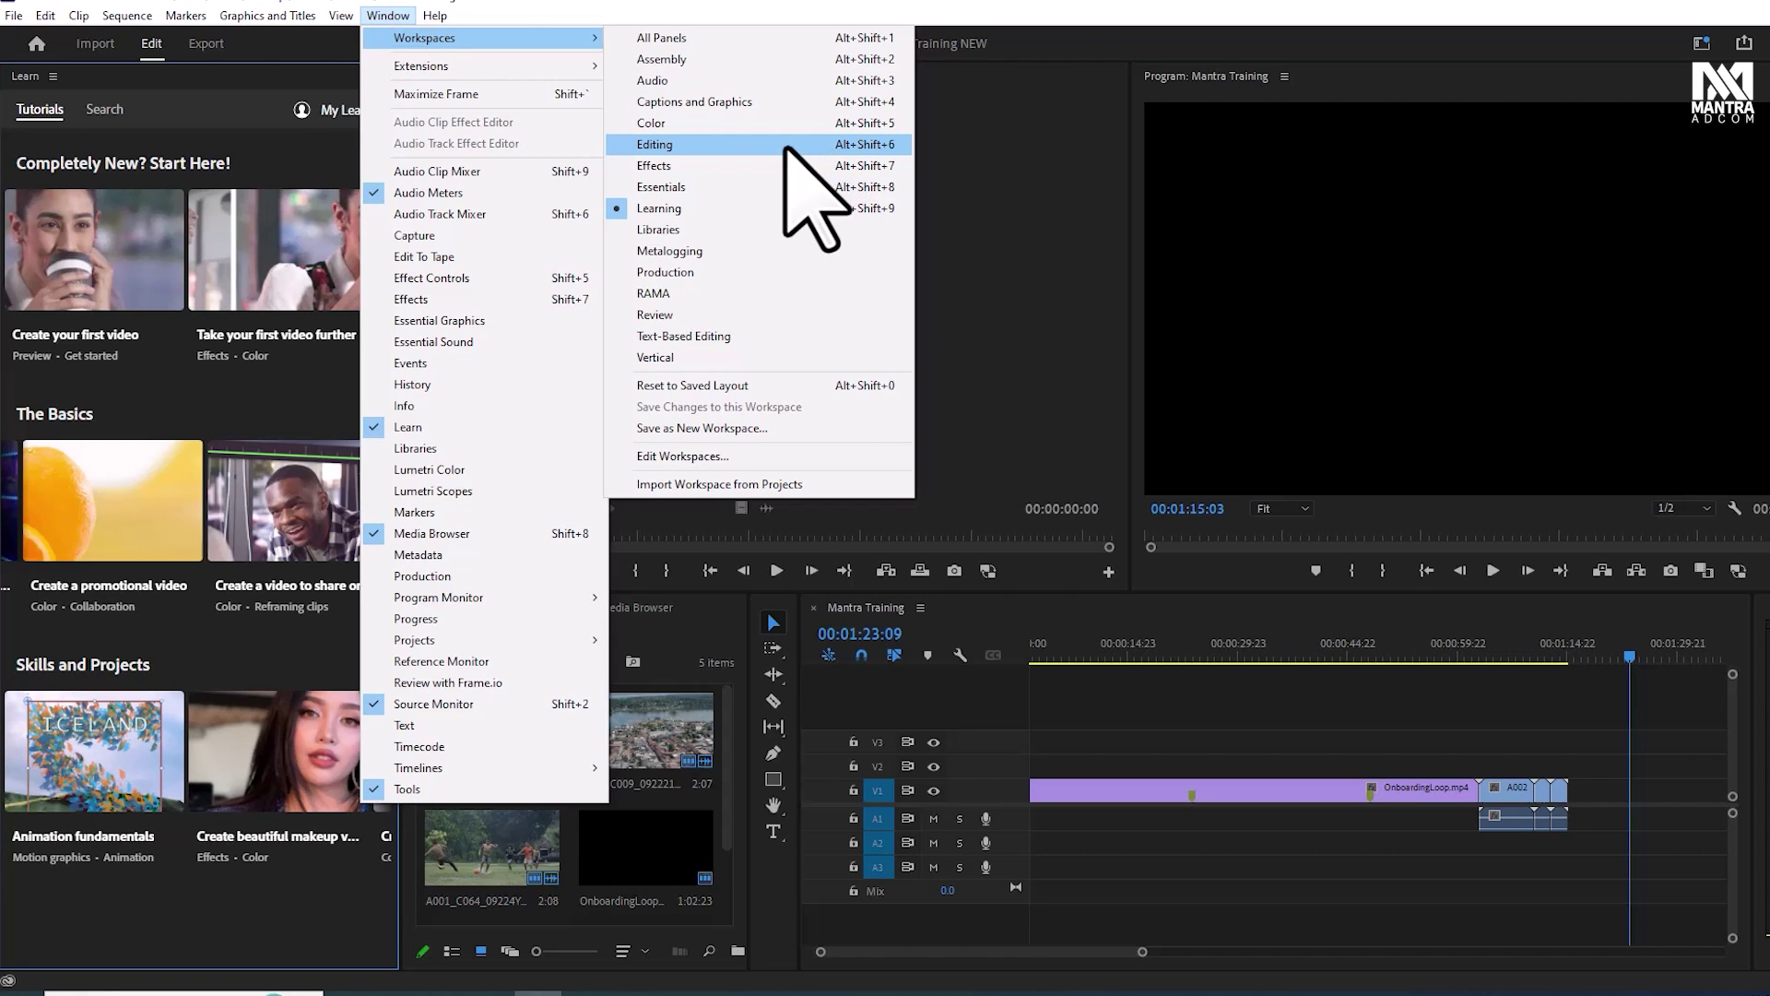
Switch to the Editing workspace, narrow the Source monitor, and make the timeline and Project panels taller
left_click(787, 147)
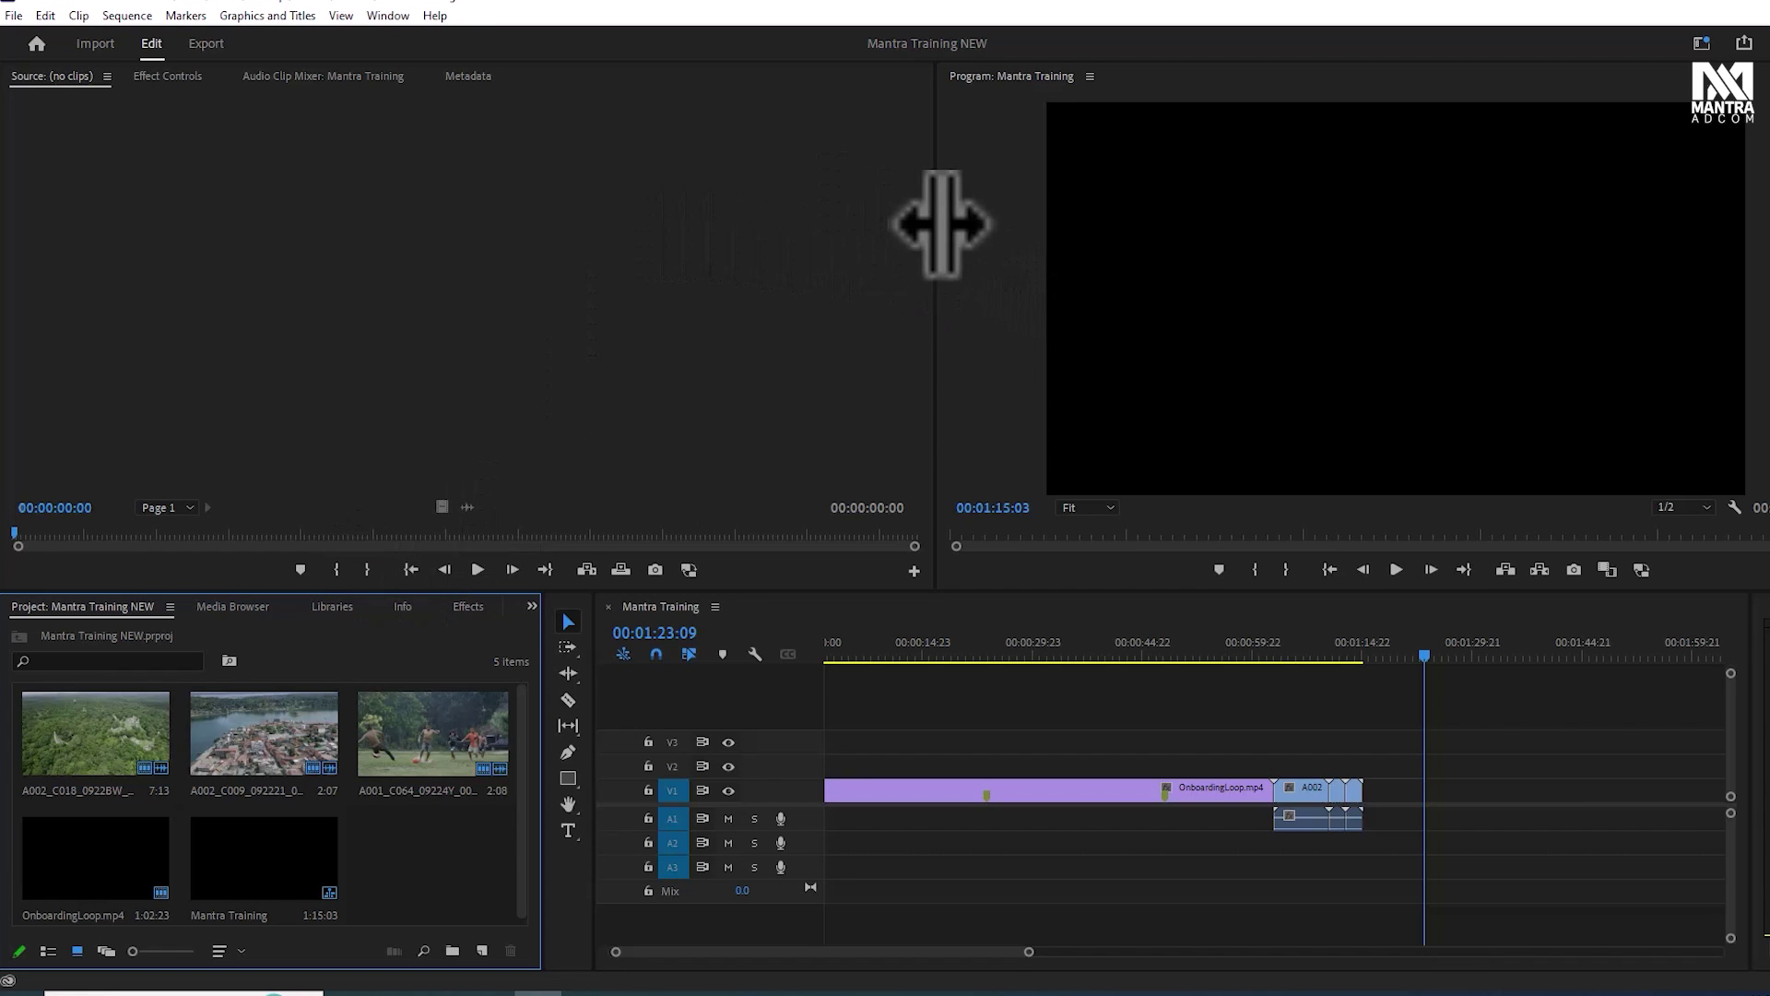
left_click_drag(941, 224, 735, 212)
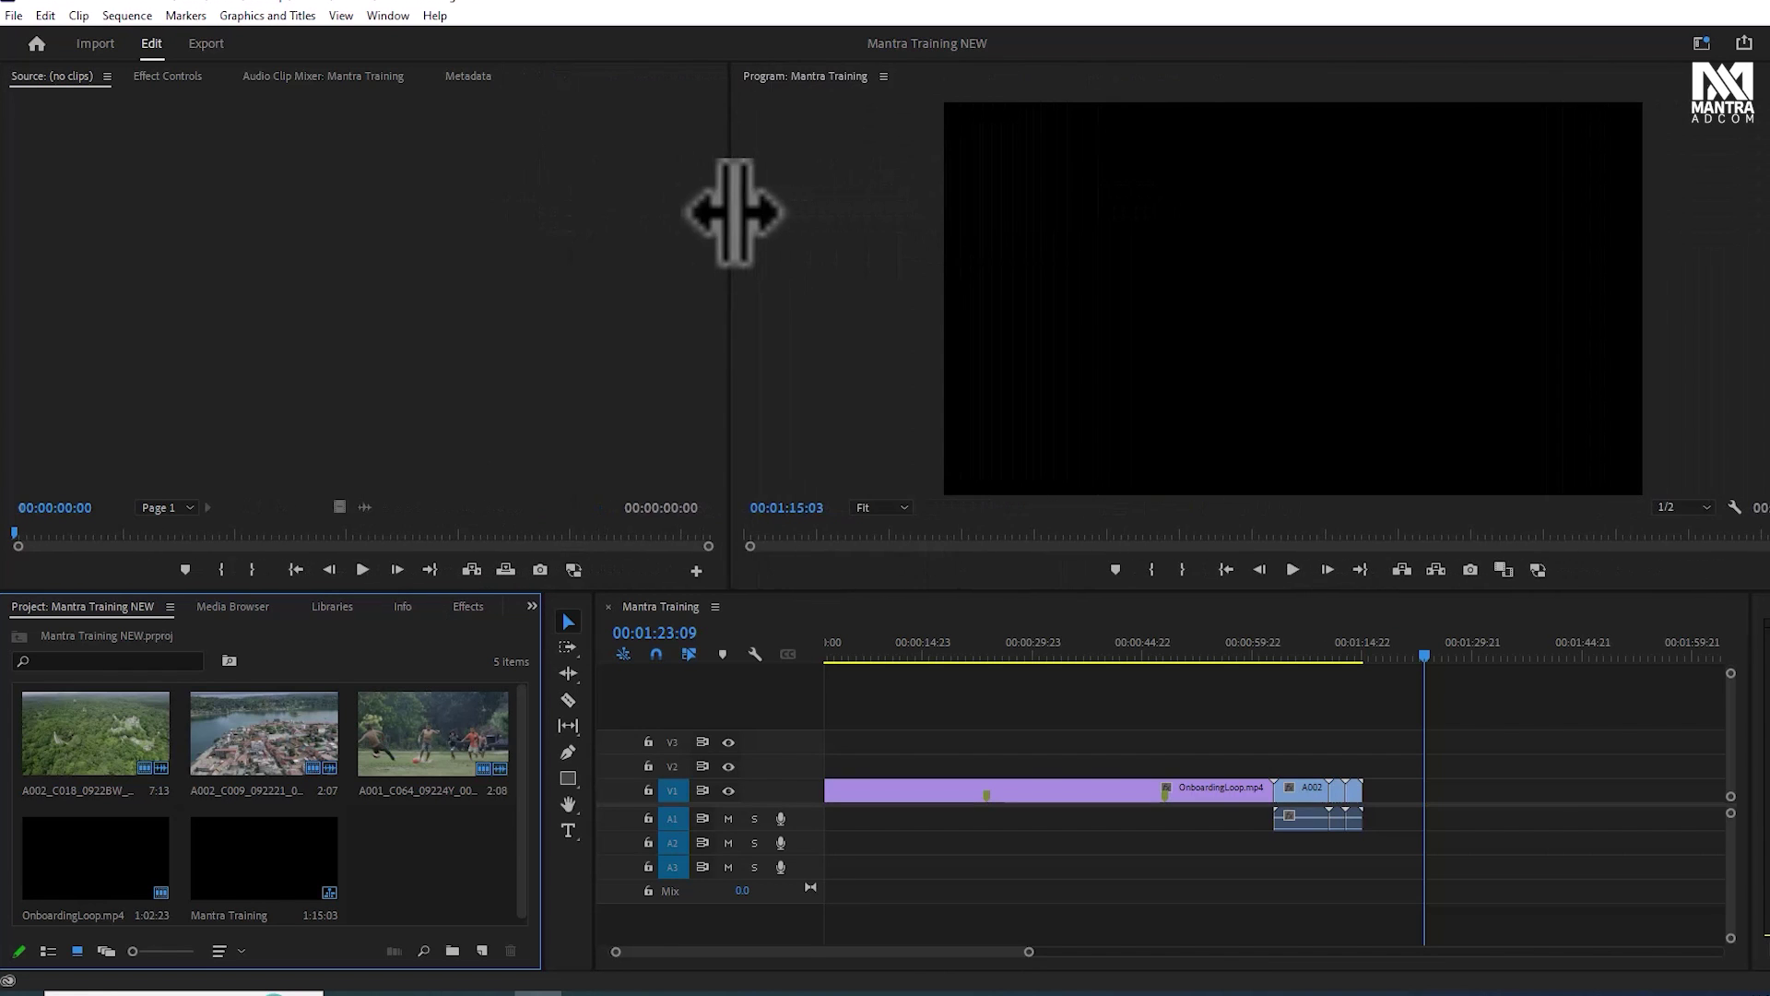
mouse_move(893, 594)
left_mouse_down()
mouse_move(892, 431)
mouse_move(904, 574)
left_mouse_up()
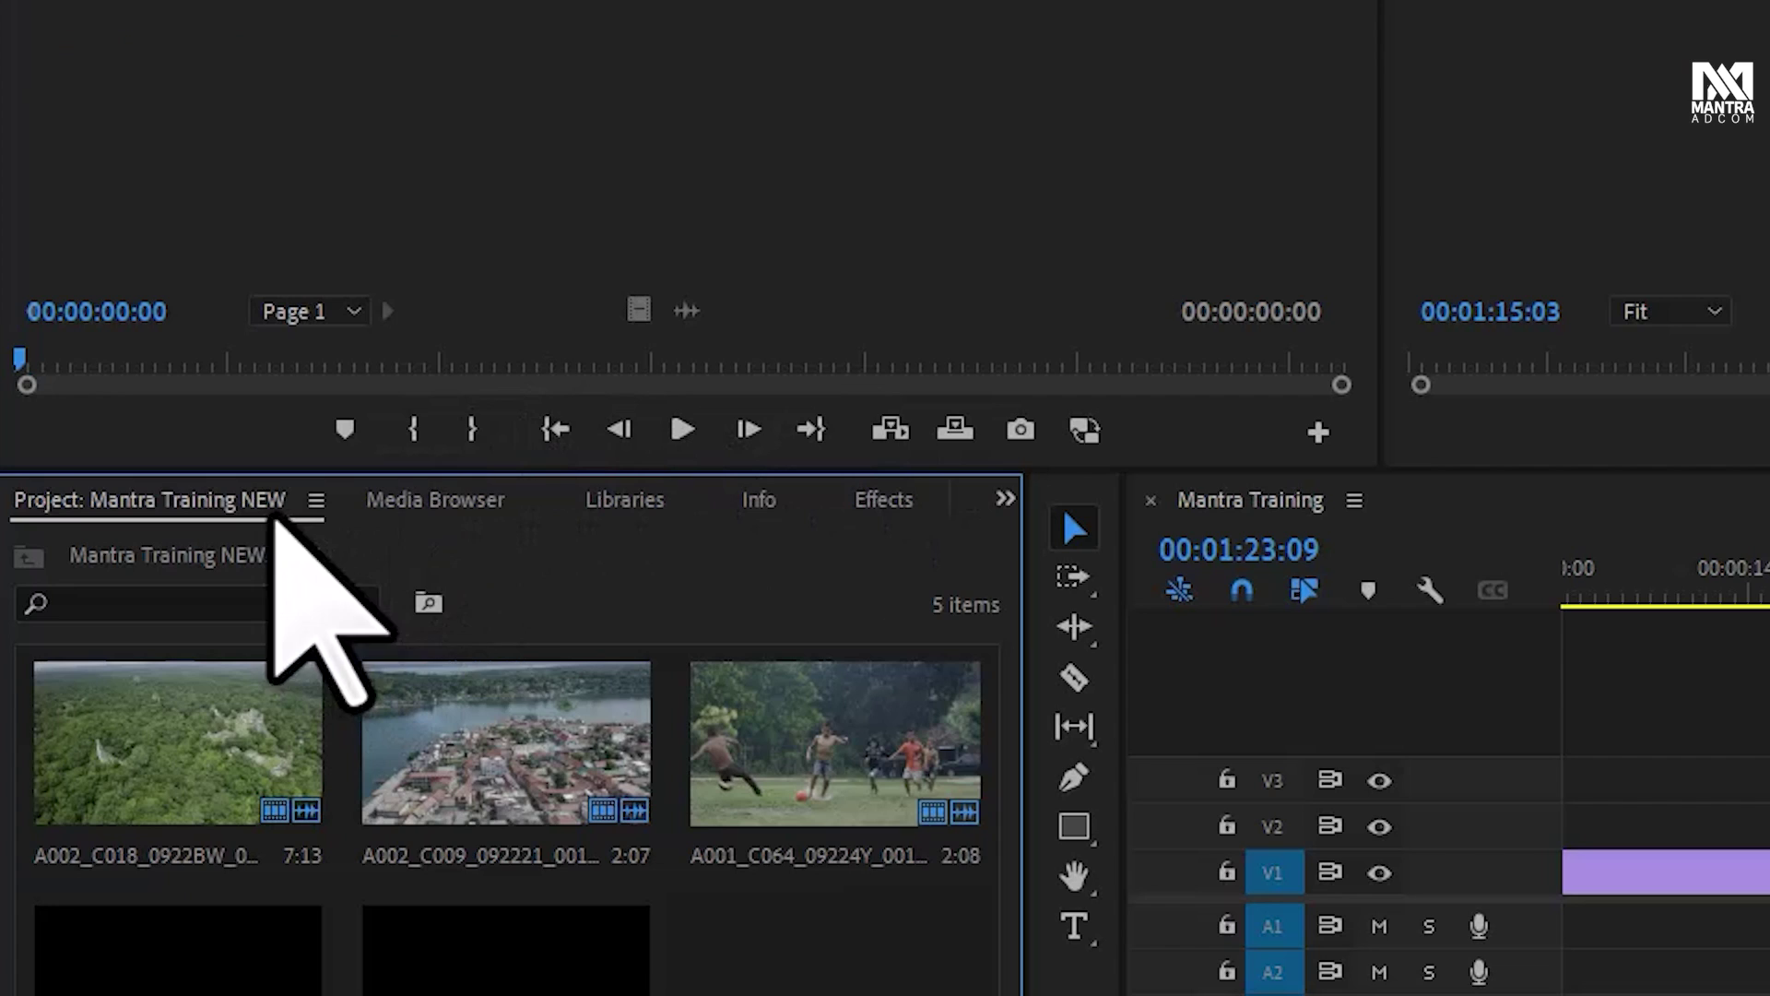
Cycle through the Media Browser, Libraries, Info and Effects tabs, ending on the Project bin
left_click(234, 583)
left_click(634, 499)
left_click(758, 500)
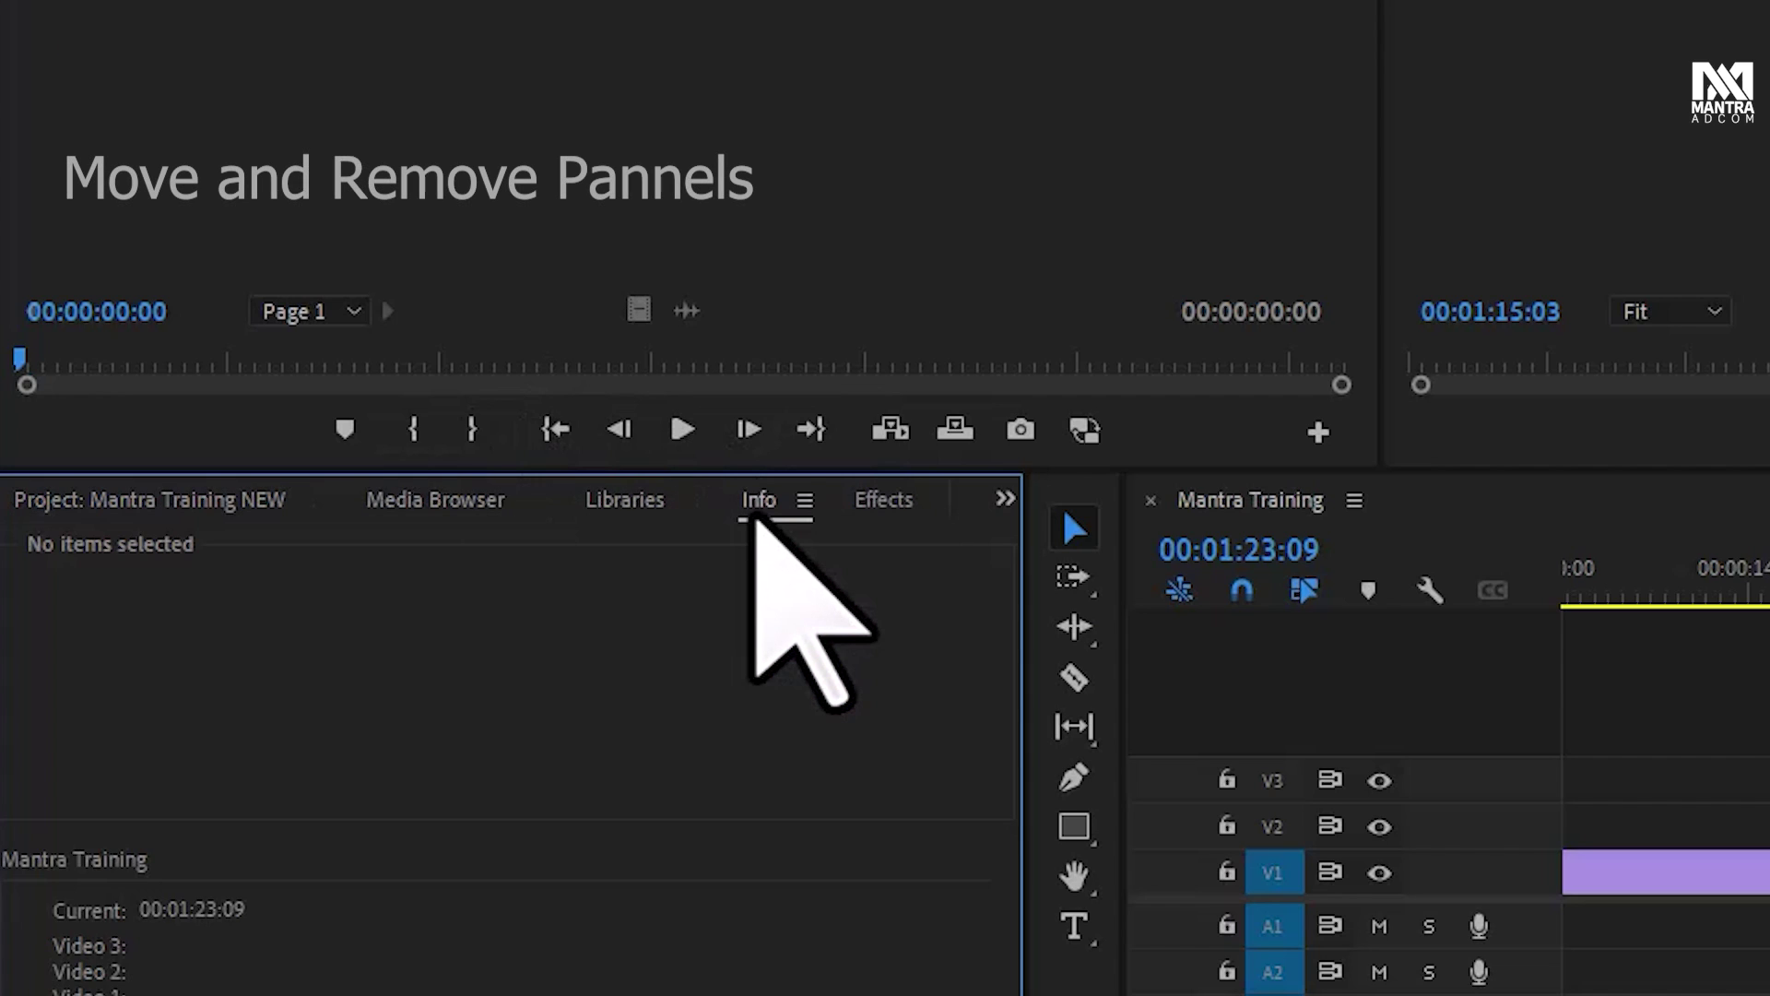
left_click(877, 499)
left_click(679, 499)
left_click(553, 498)
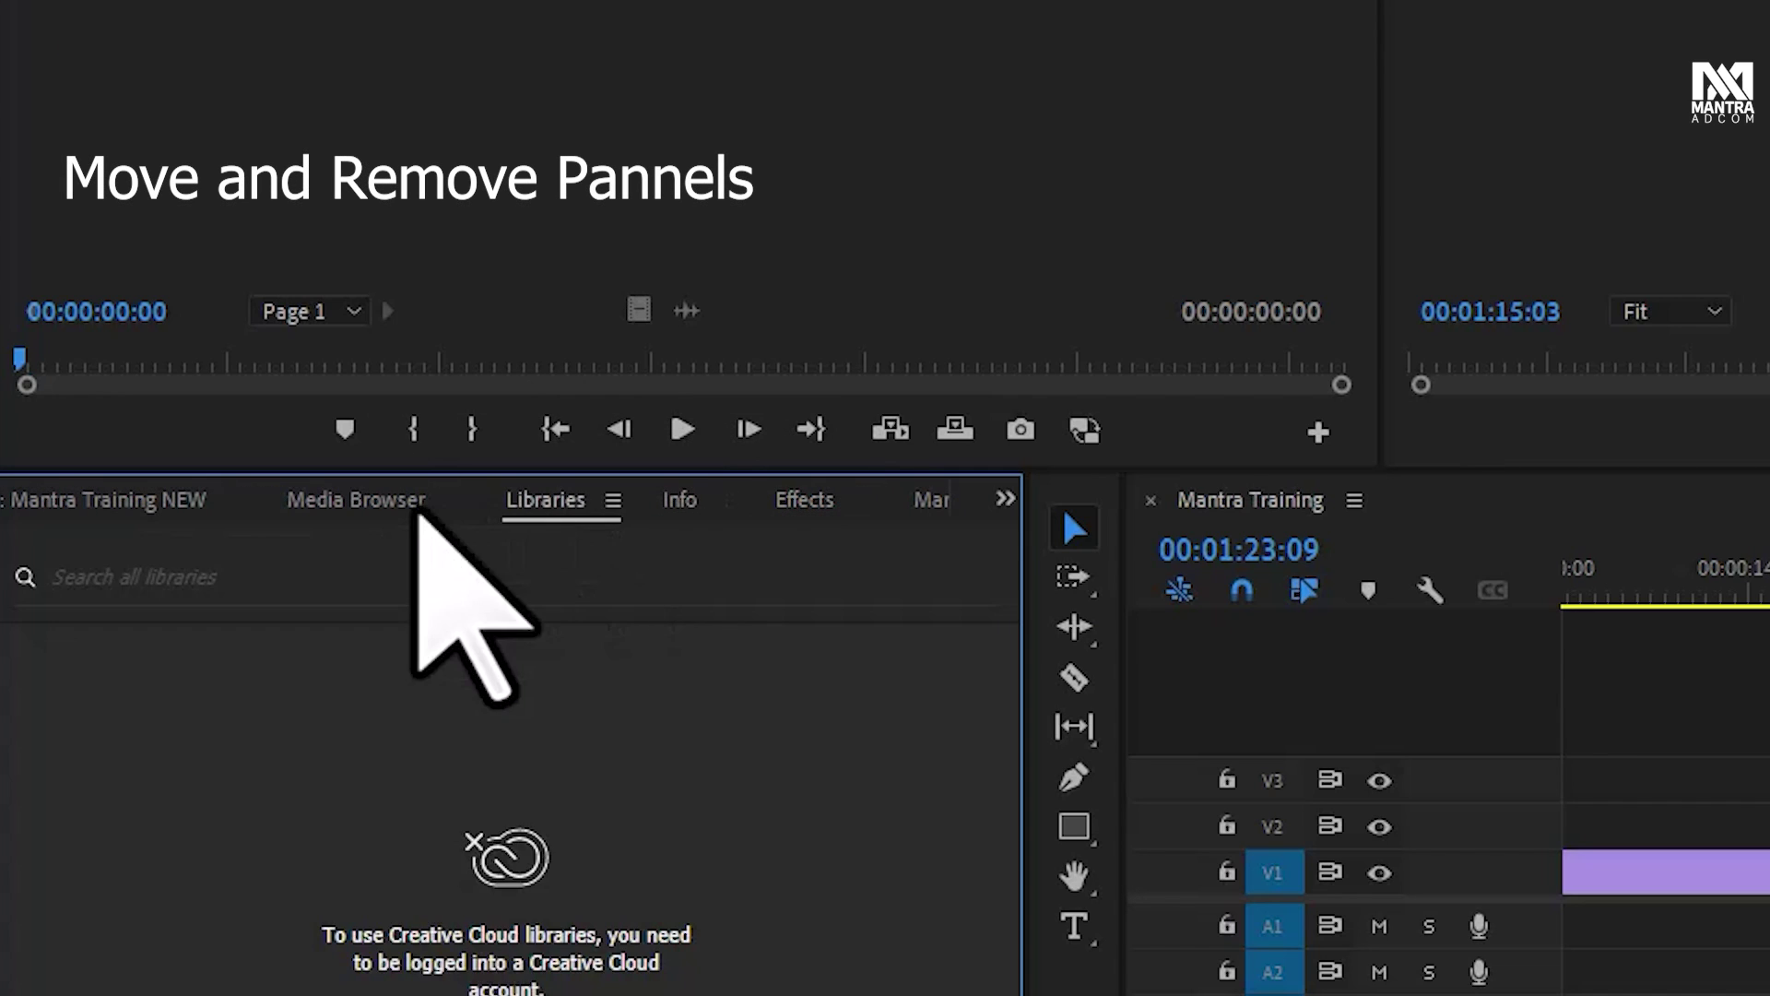
left_click(387, 498)
left_click(166, 499)
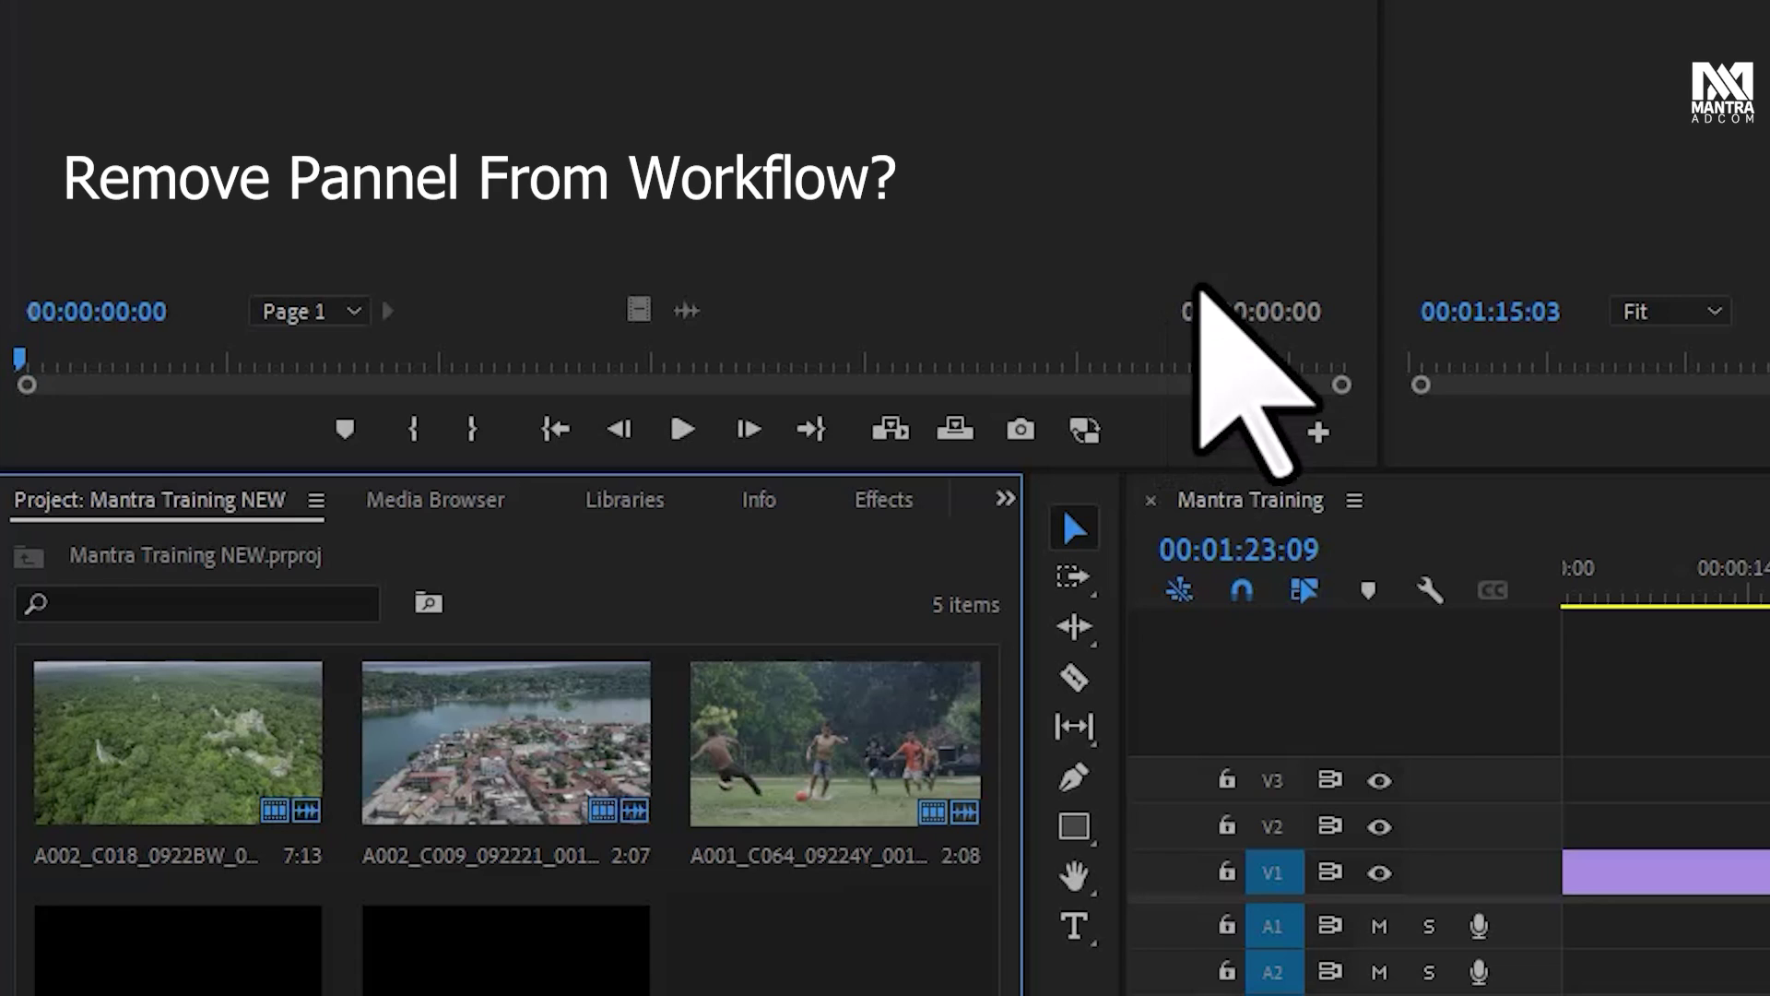
Close the Media Browser and Libraries panels
left_click(505, 503)
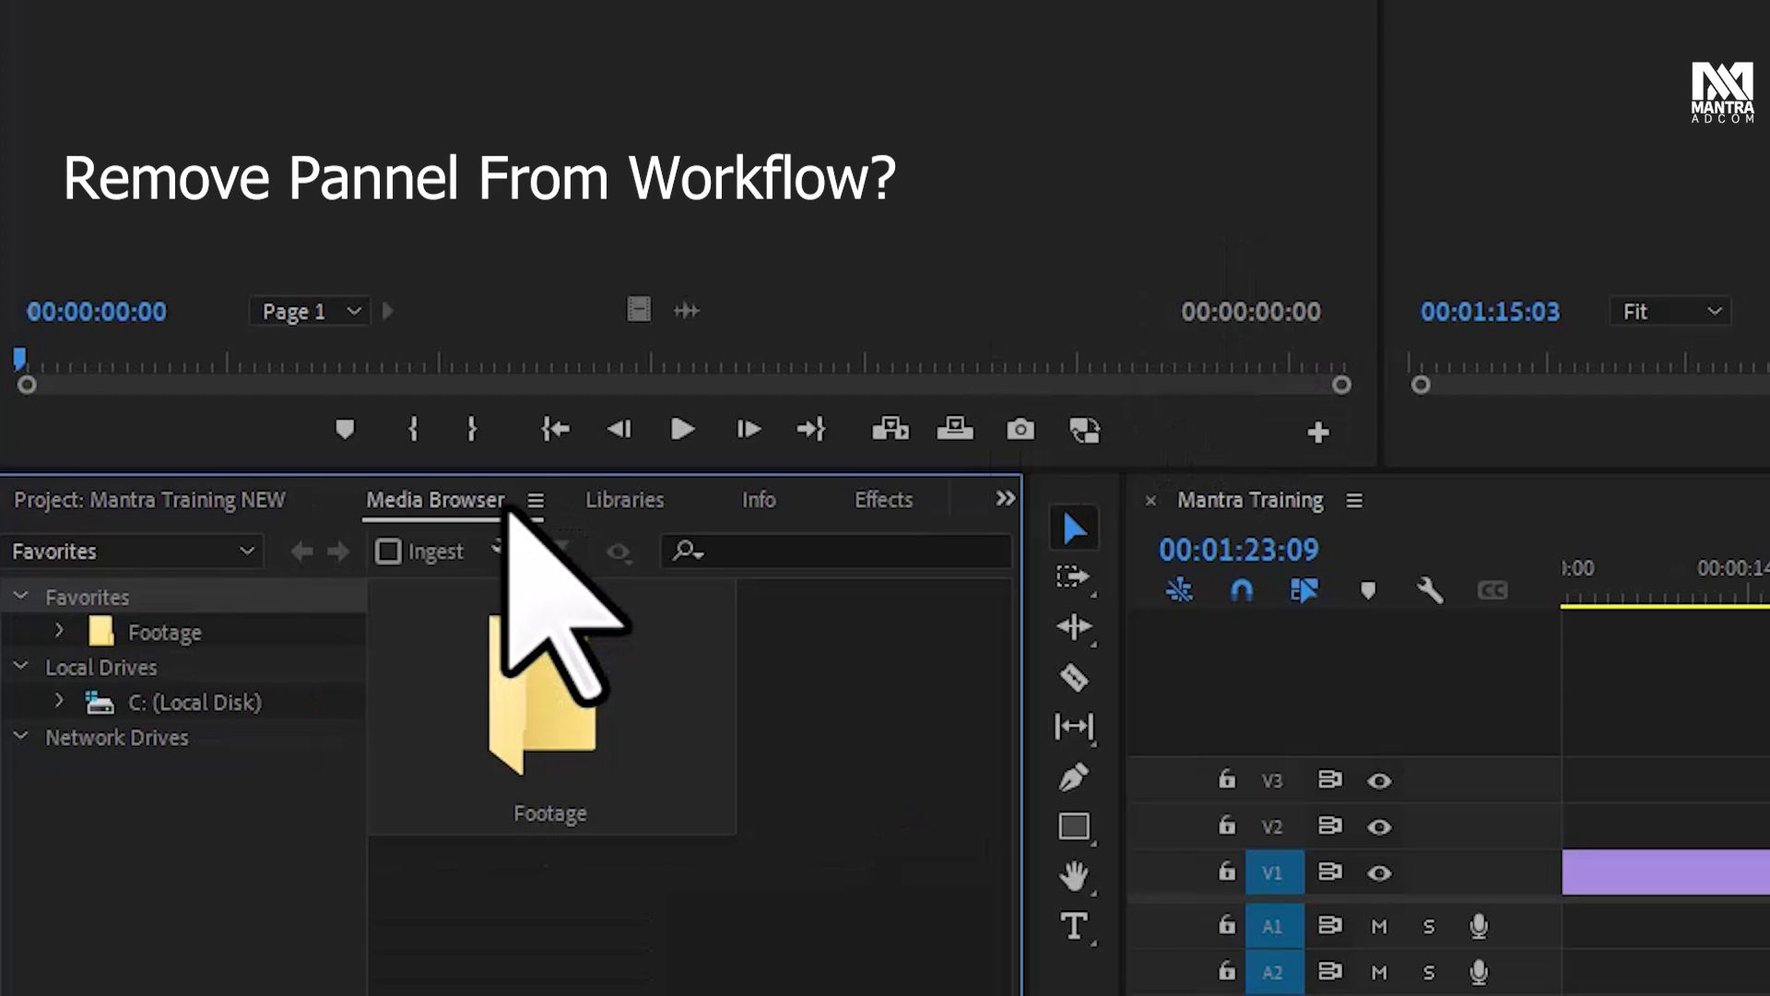
left_click(535, 501)
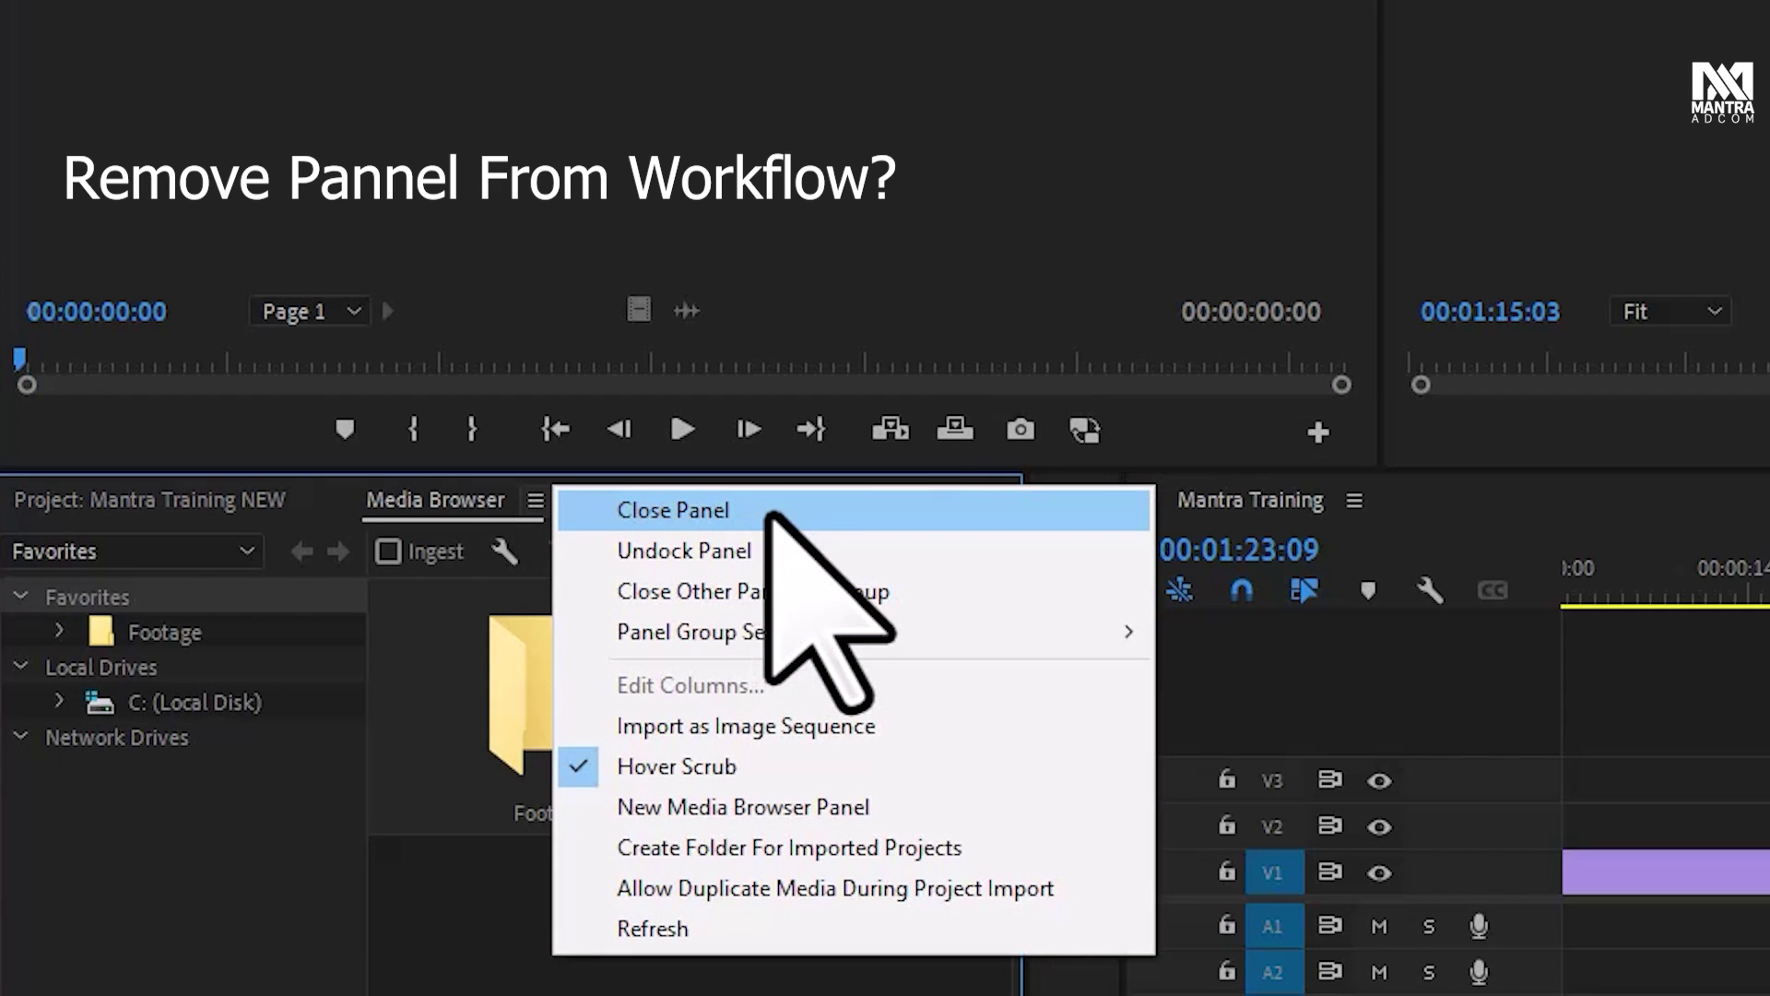
left_click(781, 513)
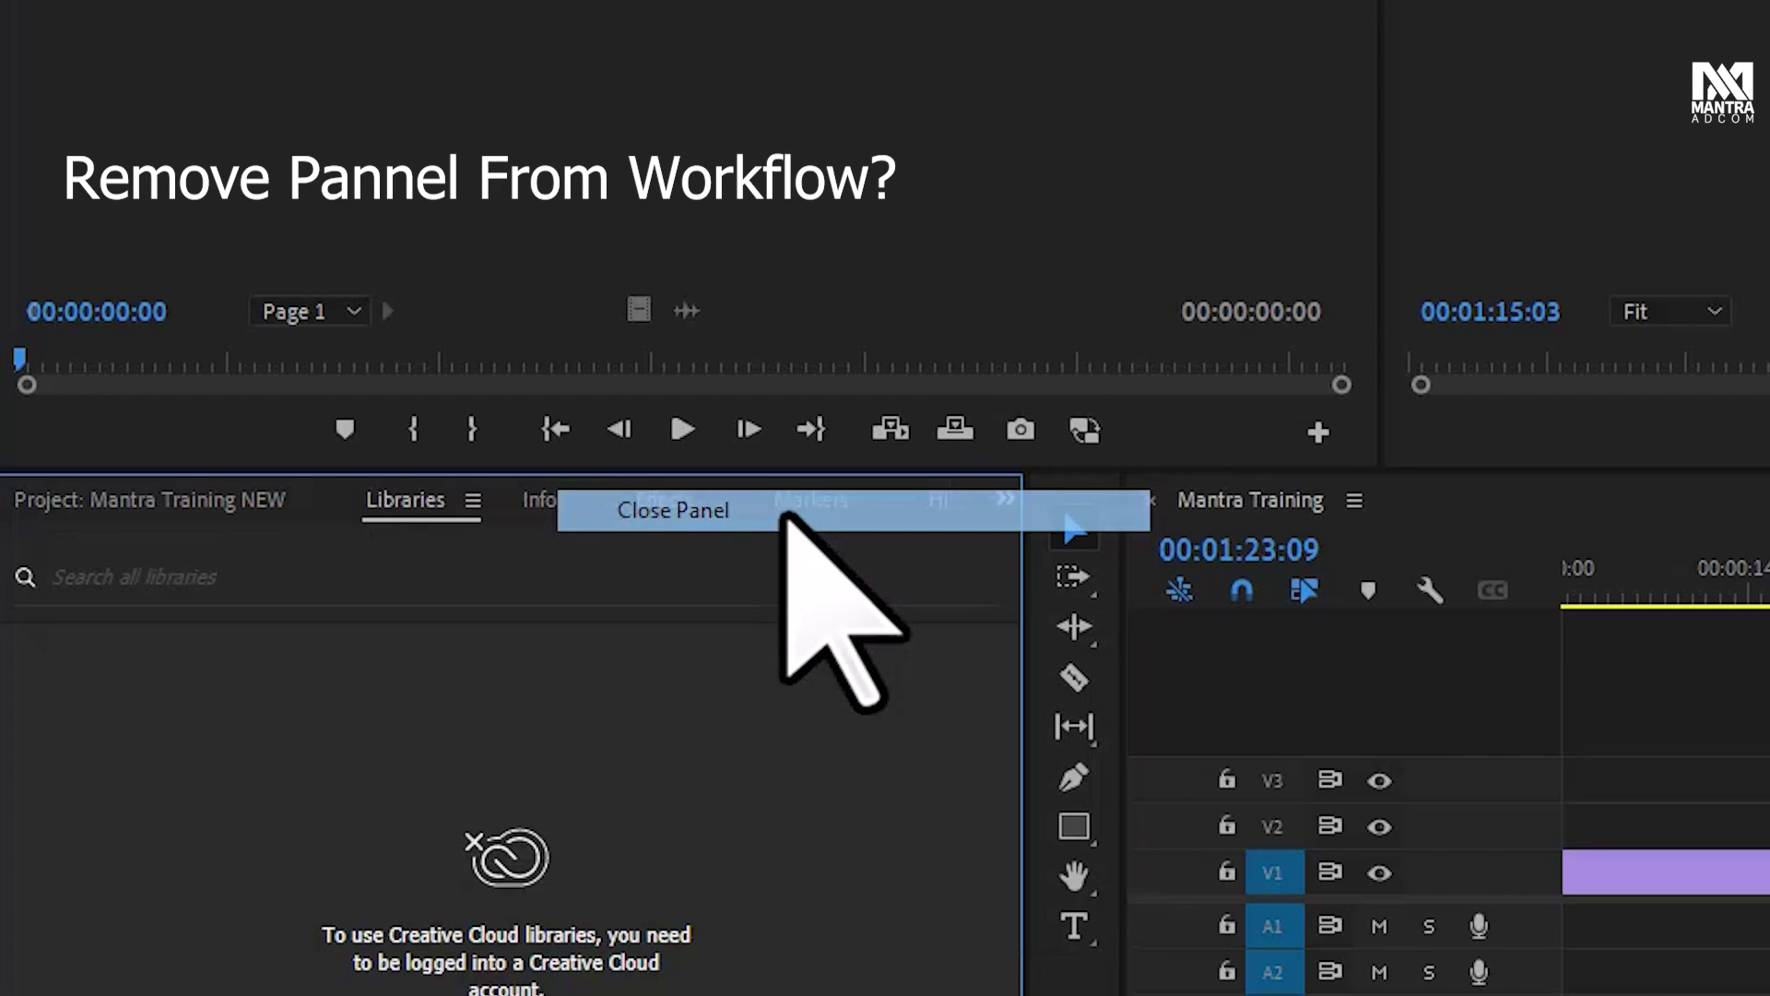
left_click(472, 500)
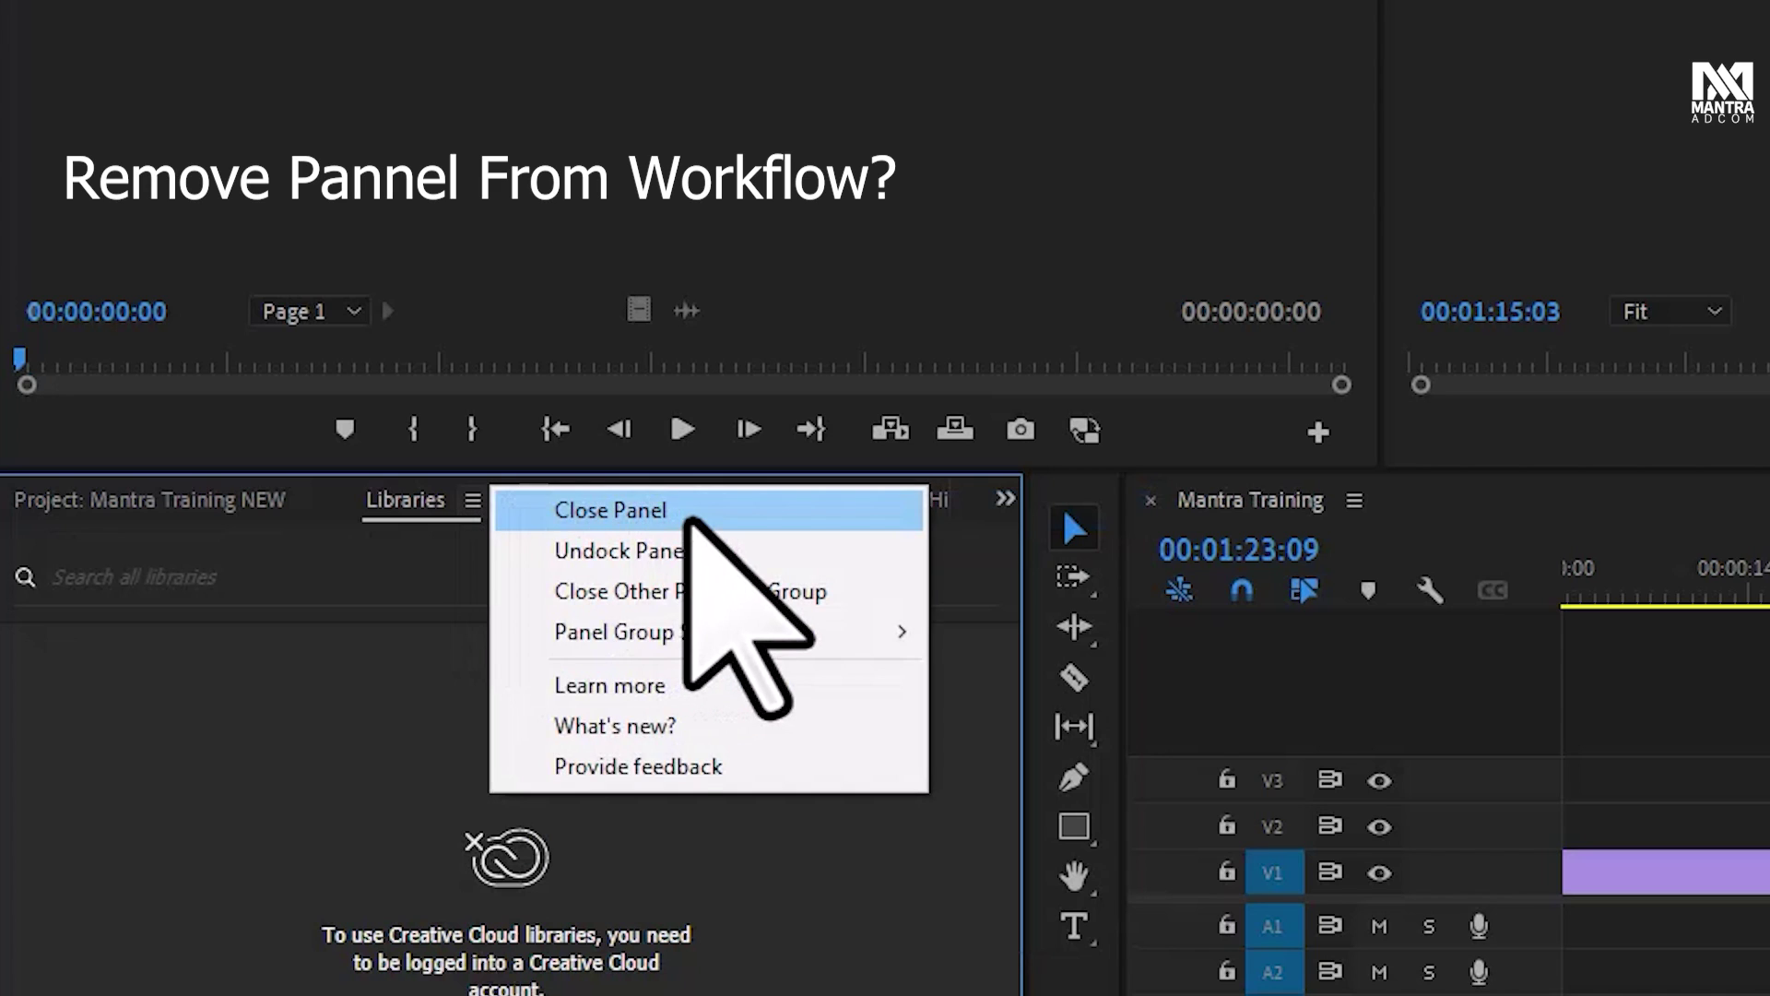
left_click(719, 510)
Close the Info, Markers and History panels, leaving Project and Effects
left_click(429, 500)
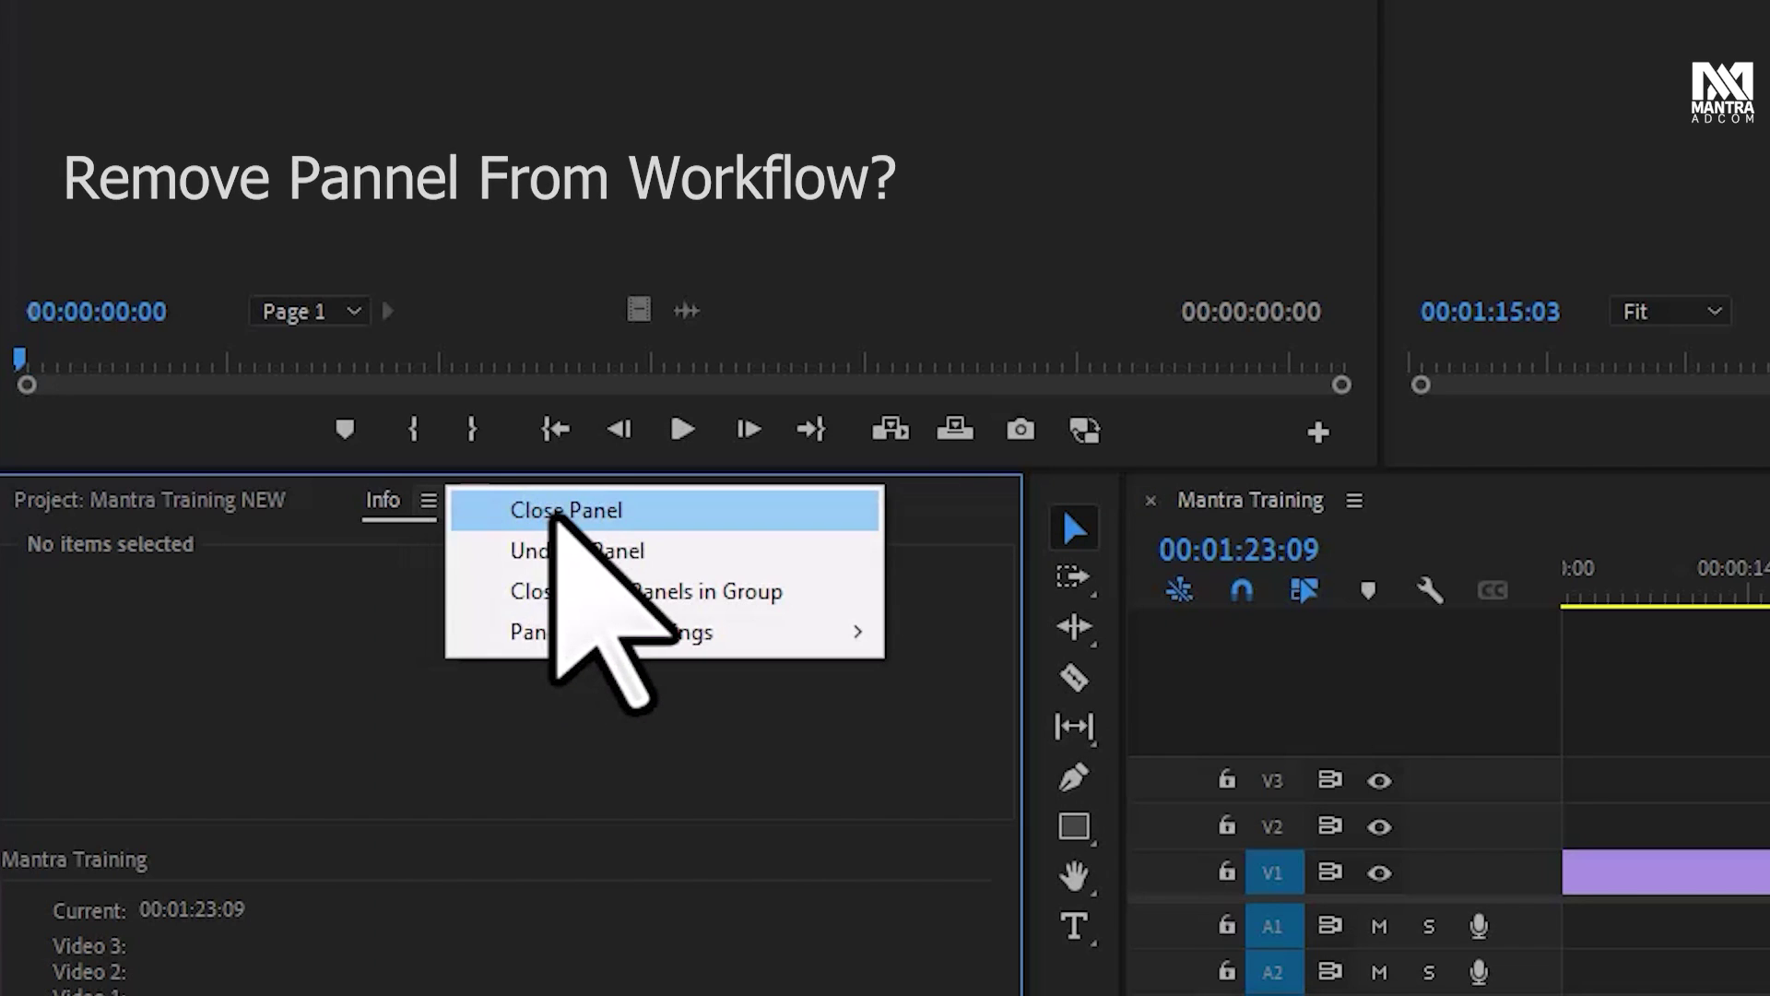
left_click(558, 511)
left_click(590, 502)
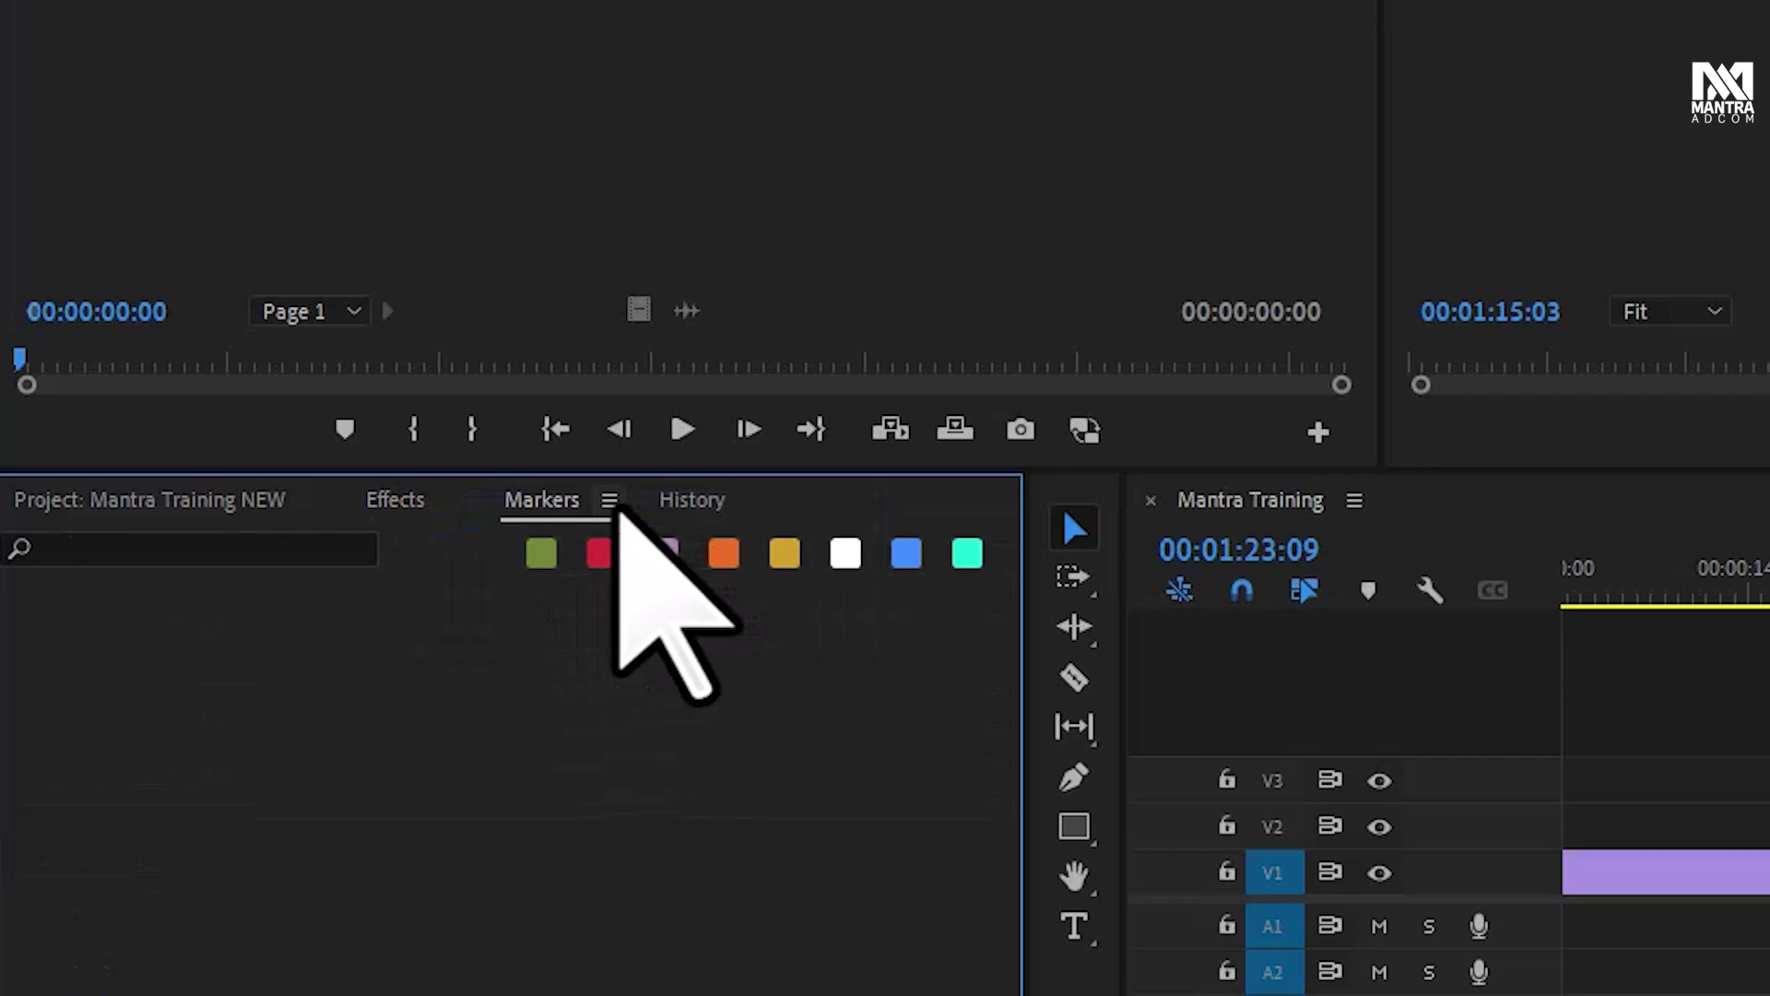
left_click(609, 502)
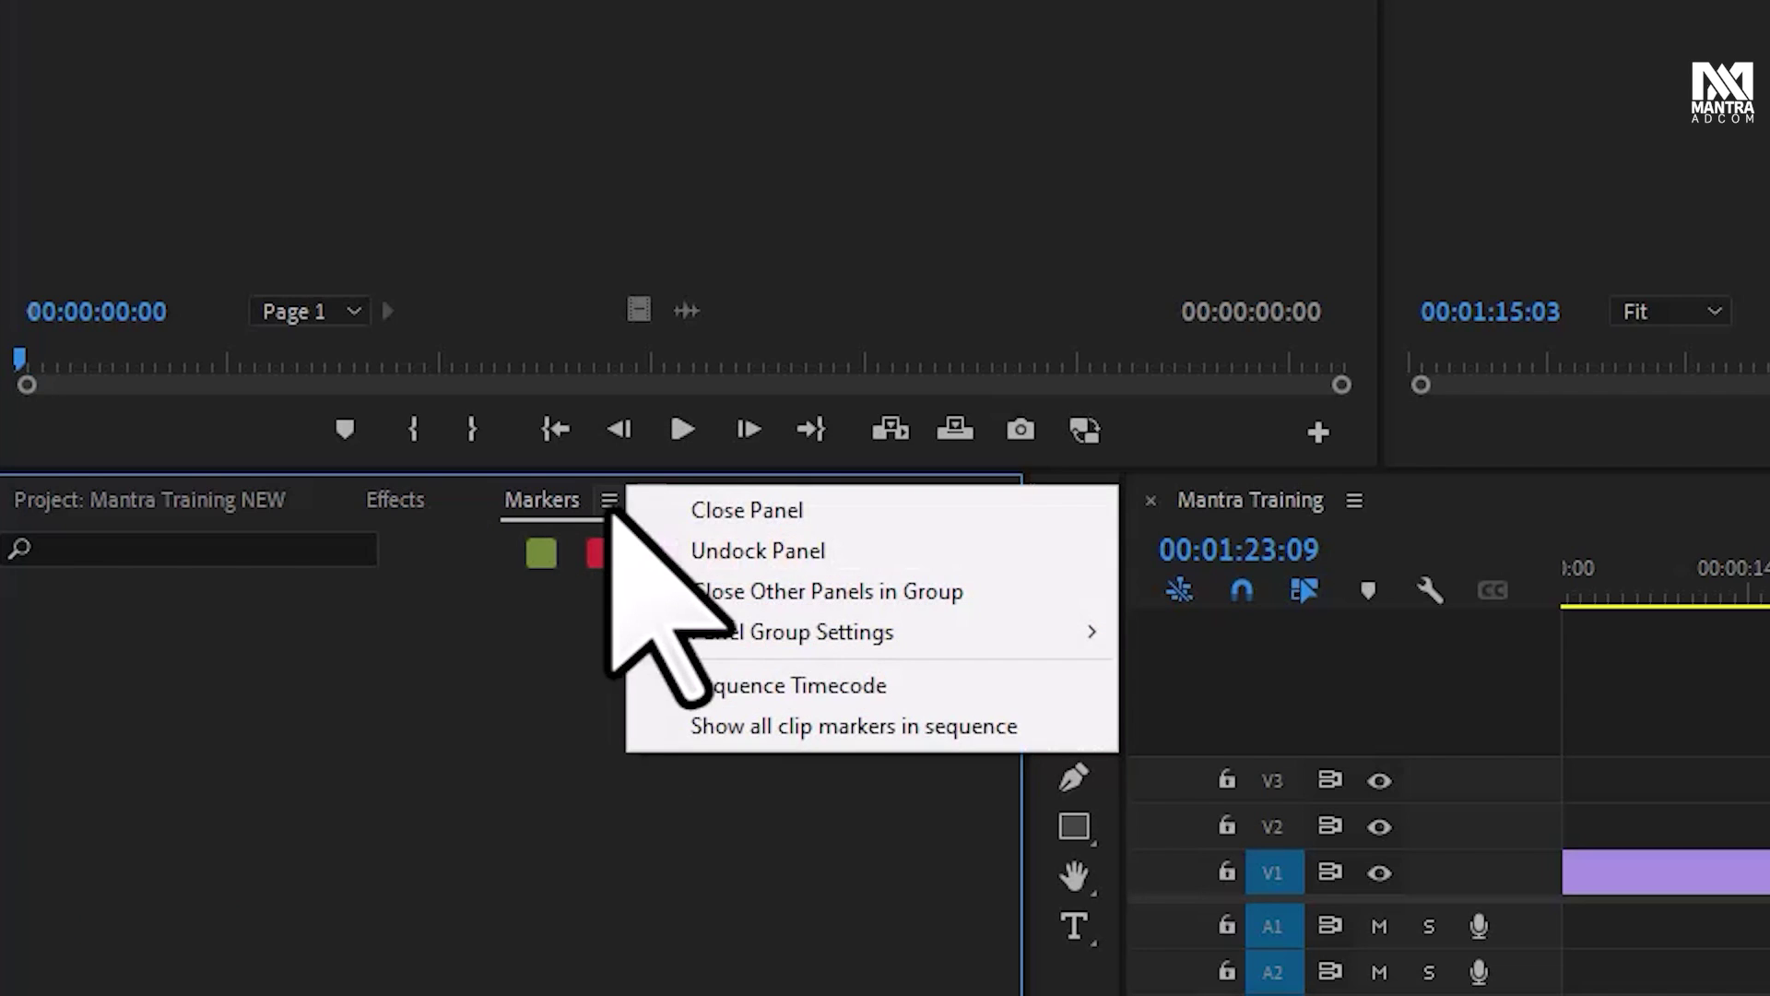
left_click(722, 513)
left_click(599, 499)
left_click(733, 509)
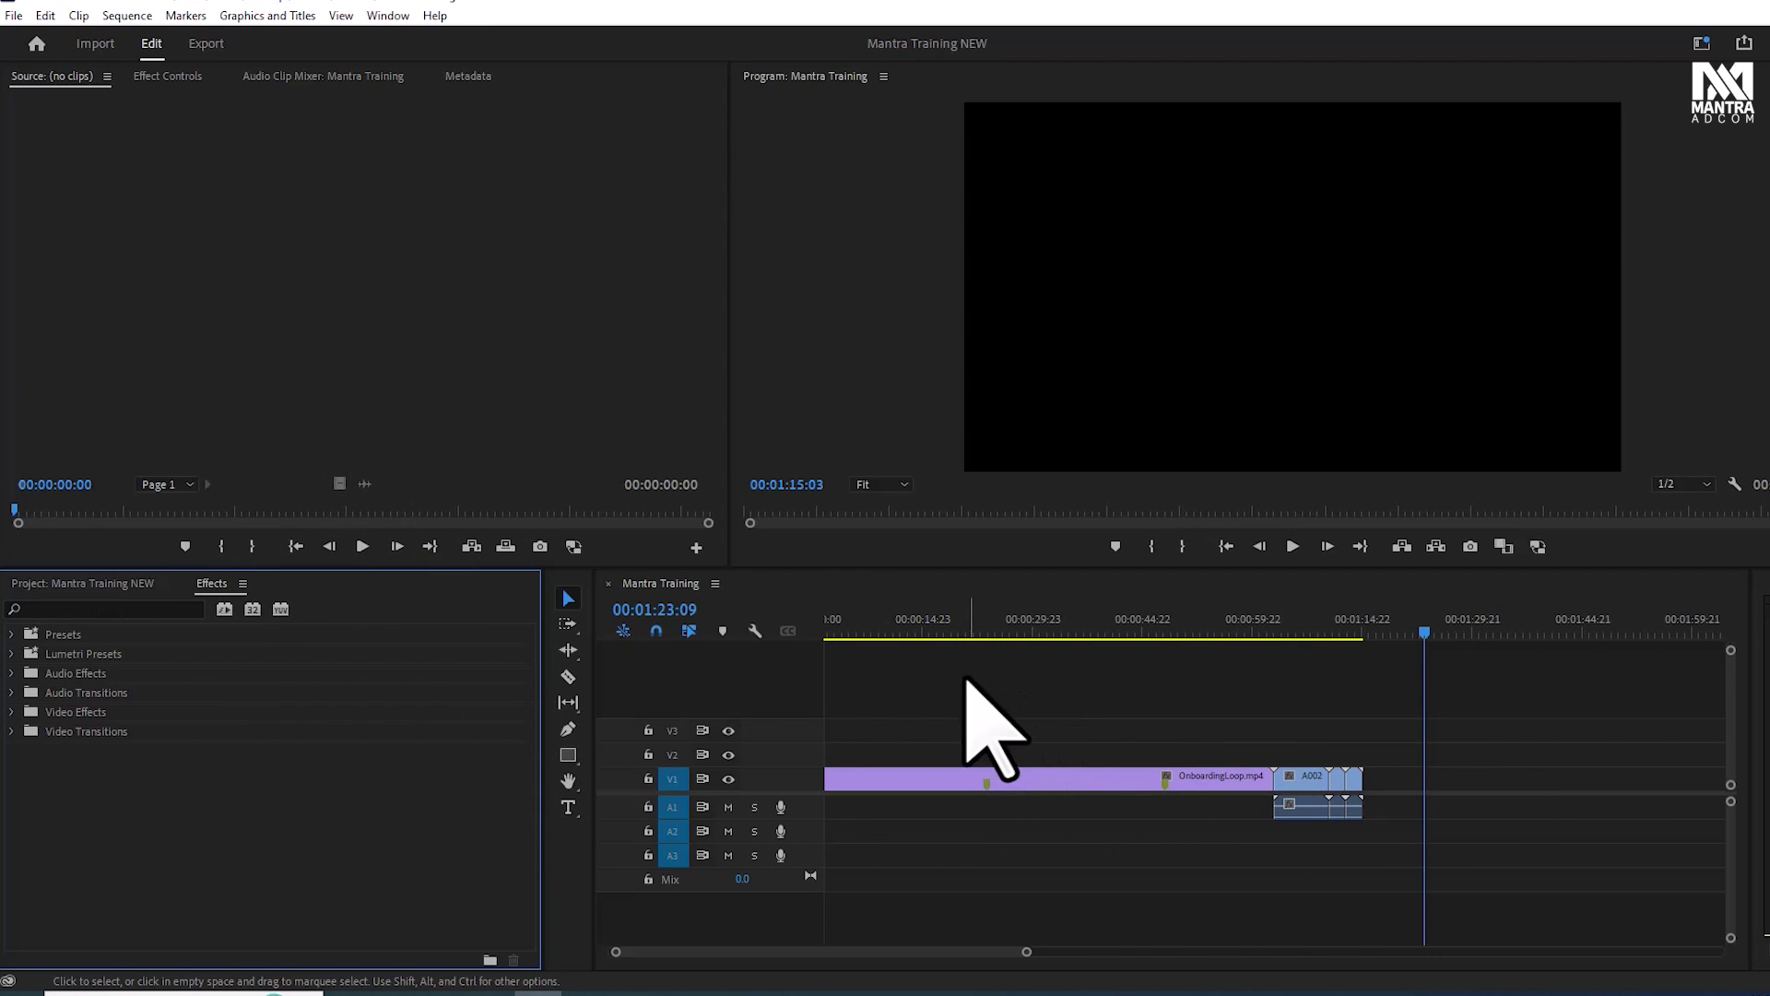
Dock the Project panel to the left of the Source monitor
left_click(88, 584)
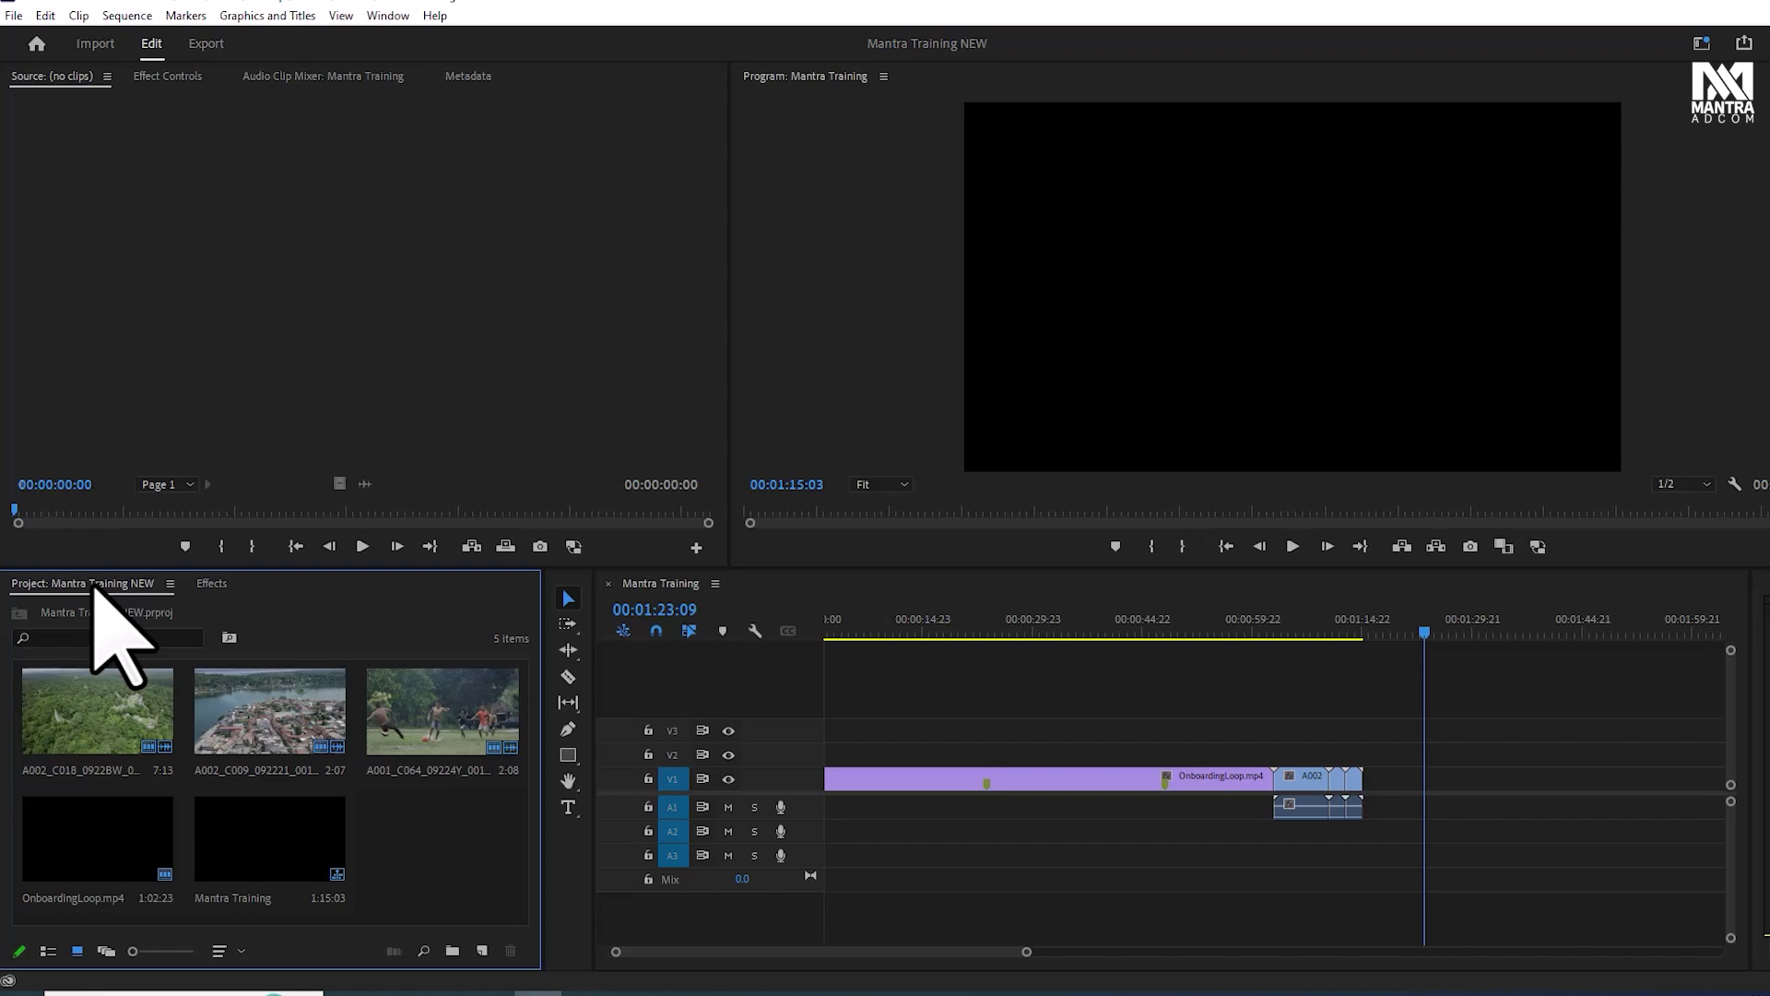
left_click_drag(92, 586, 264, 329)
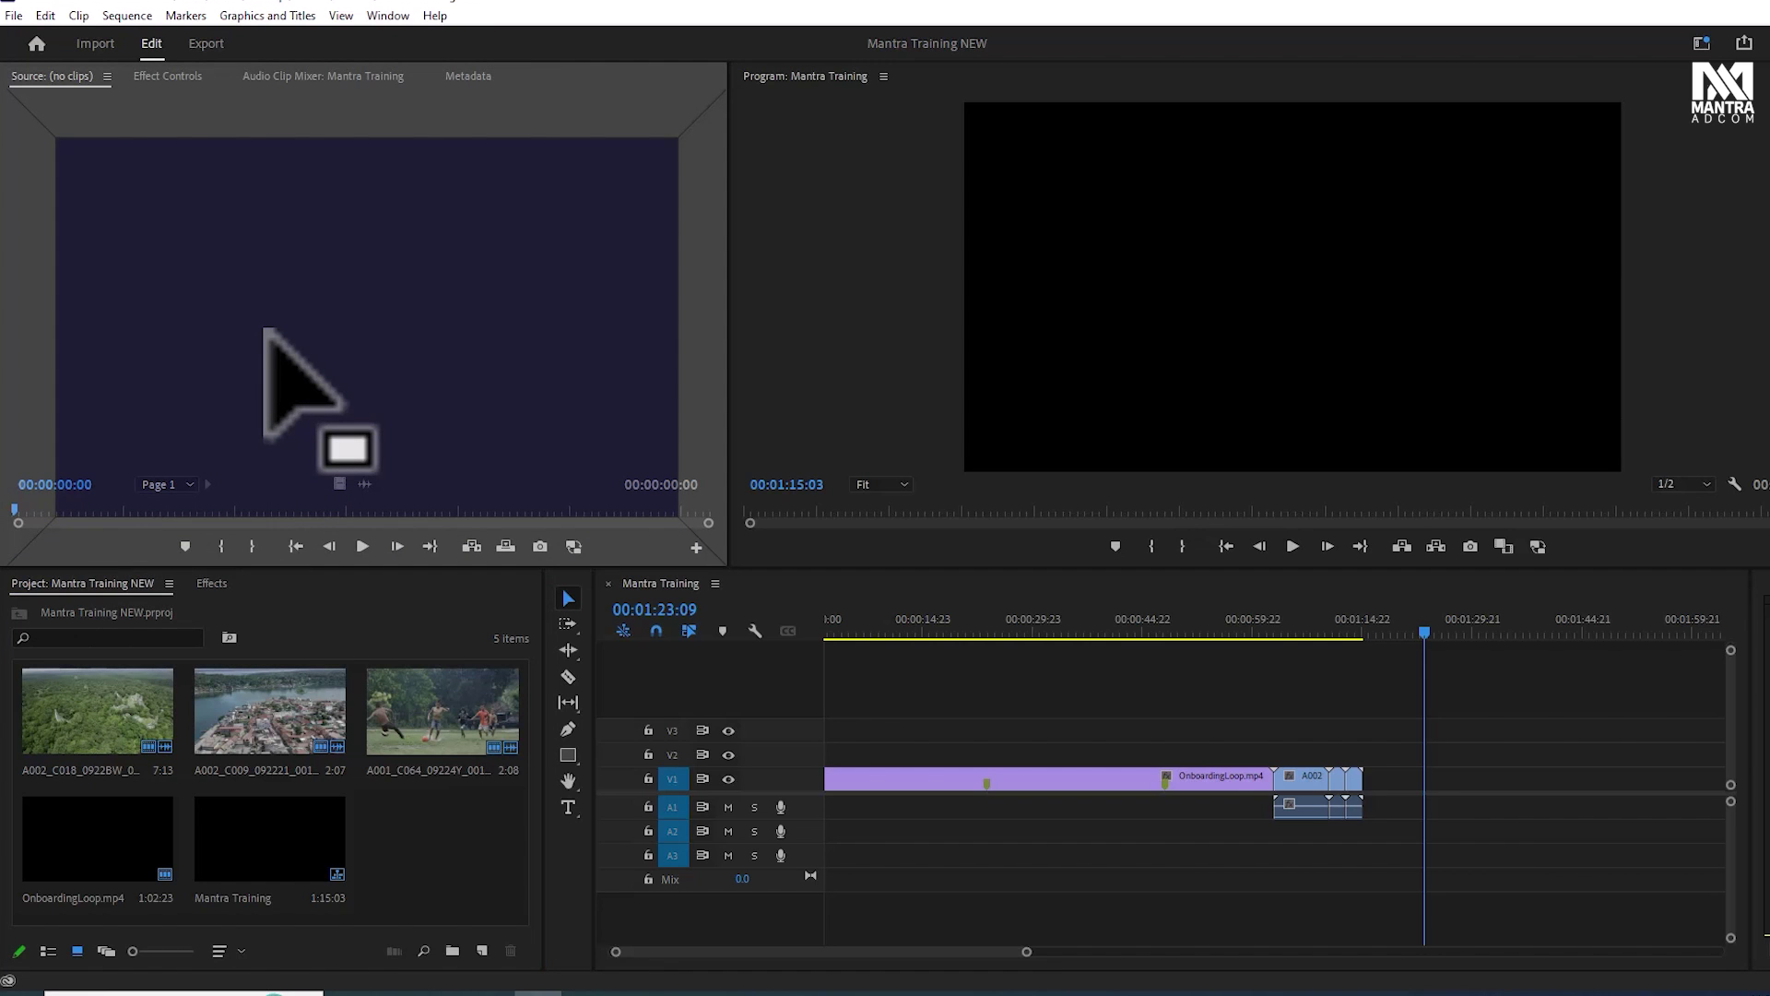
mouse_move(264, 329)
left_mouse_down()
mouse_move(47, 217)
mouse_move(25, 369)
mouse_move(686, 354)
left_mouse_up()
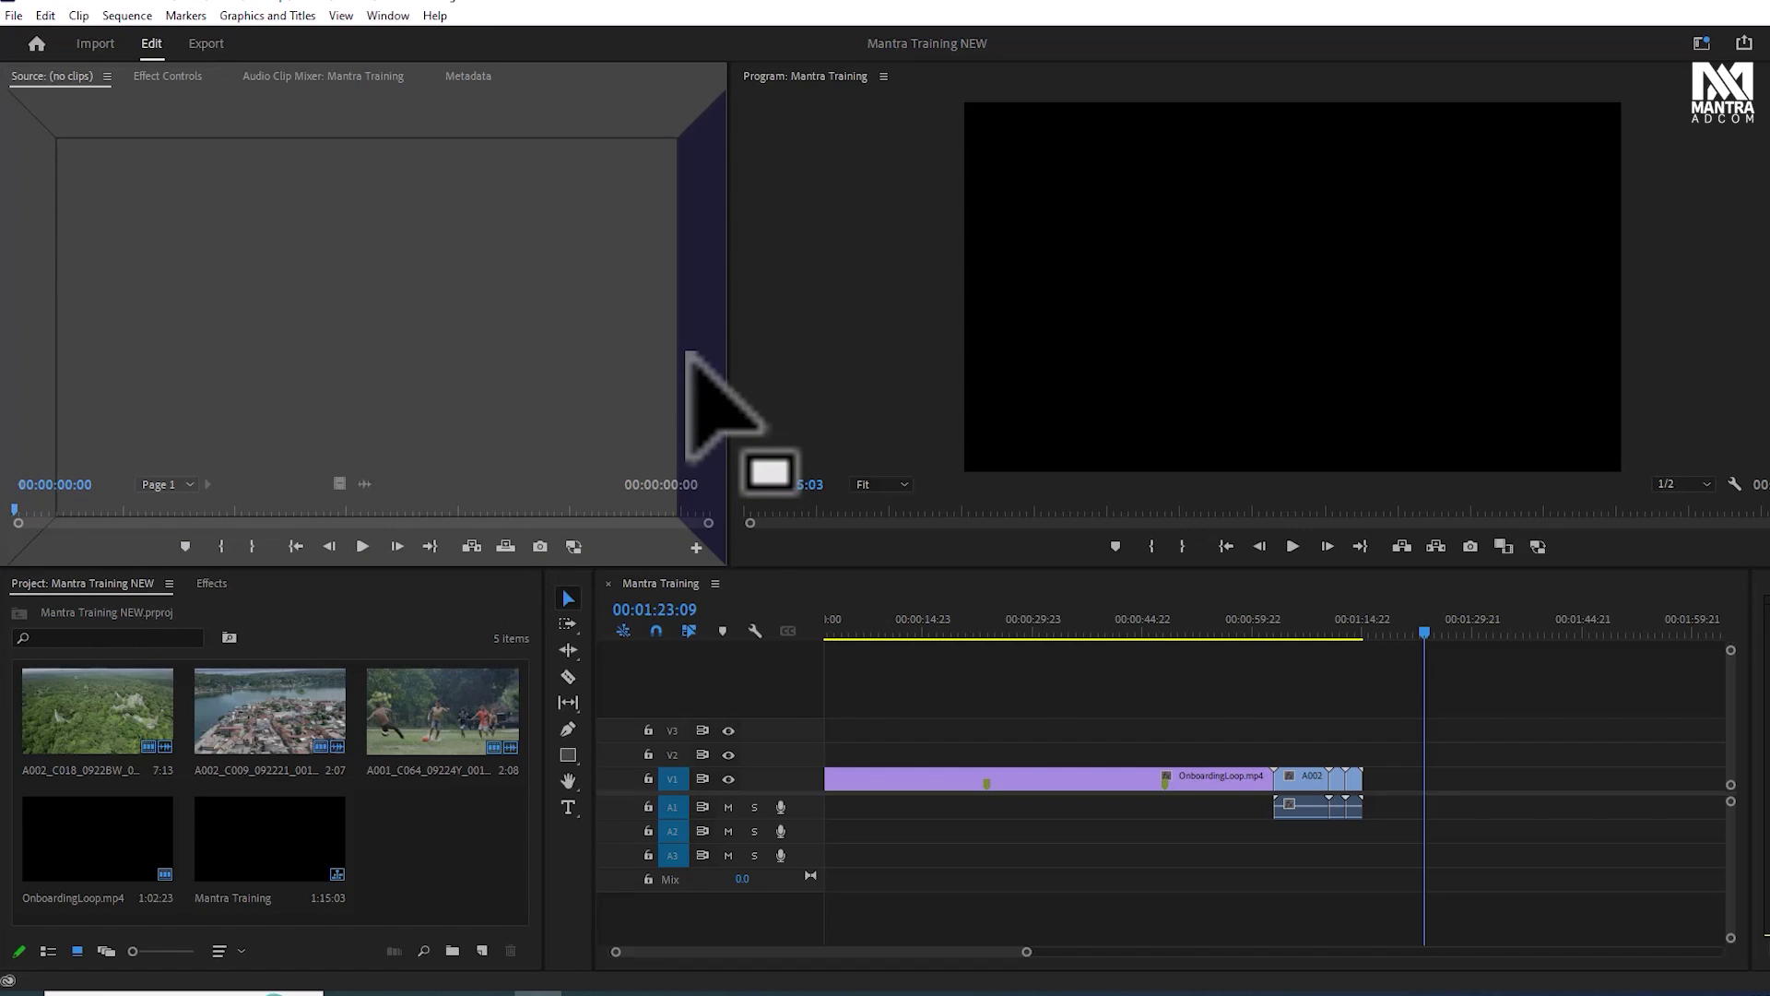
left_click_drag(687, 352, 403, 336)
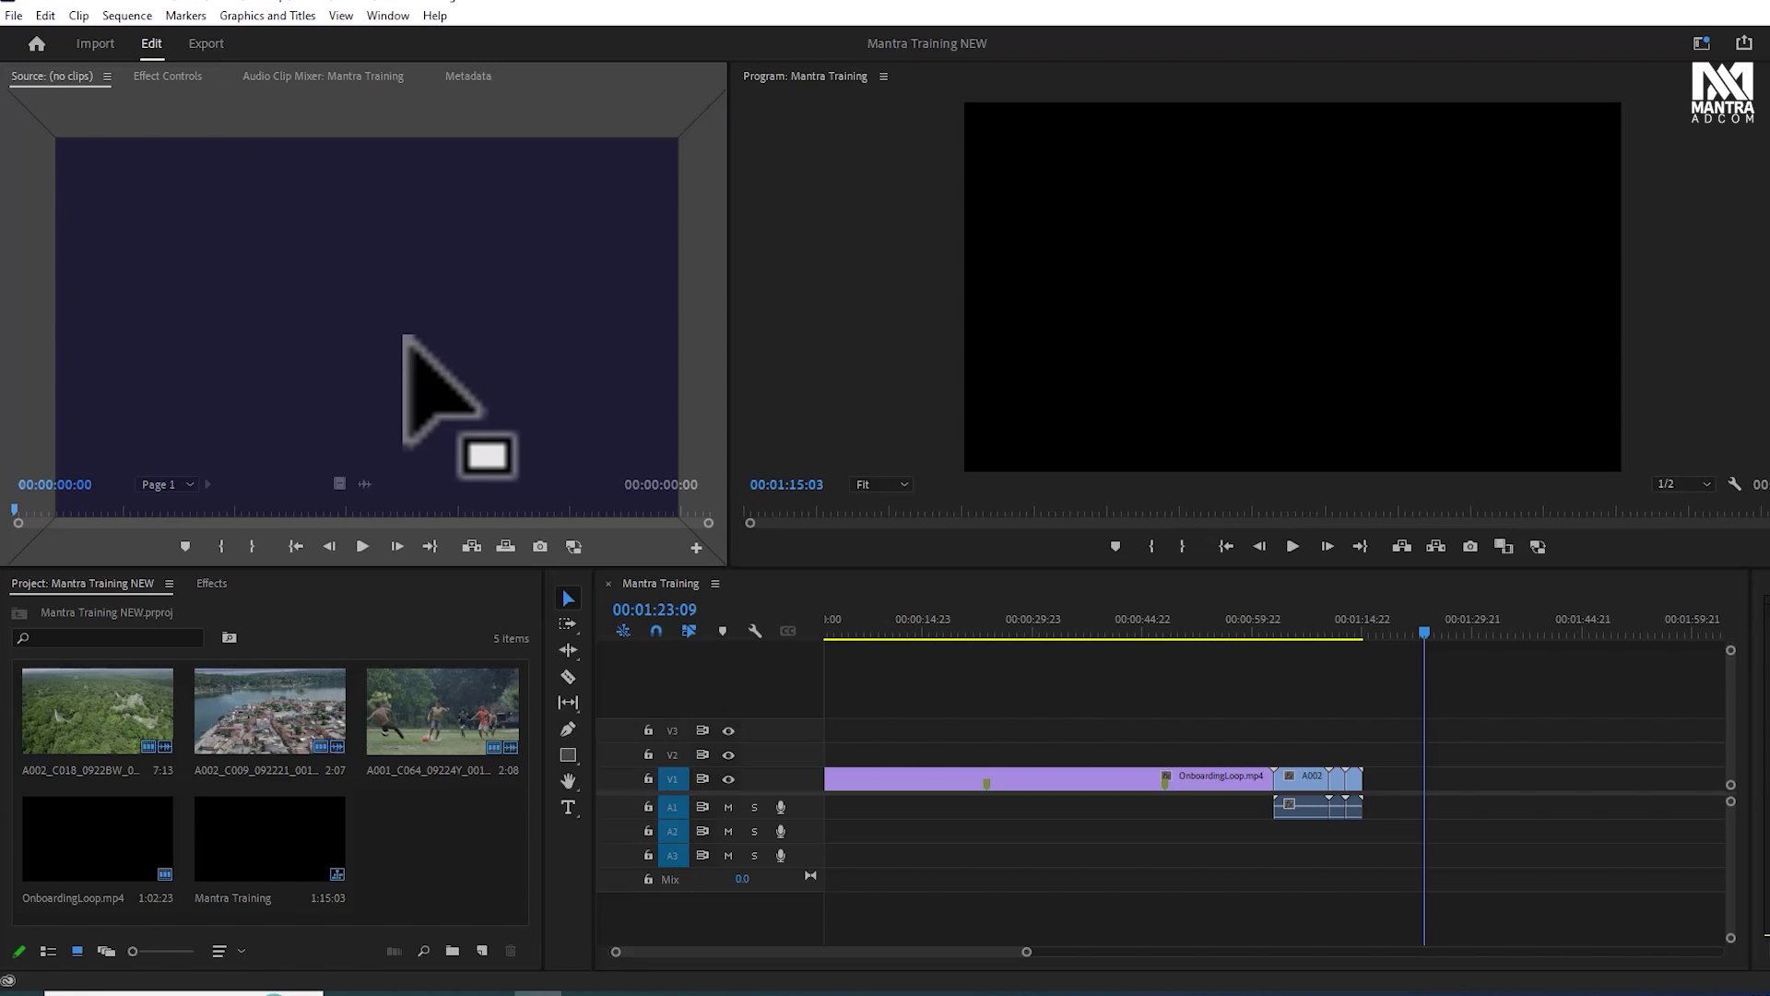
left_click_drag(402, 335, 28, 310)
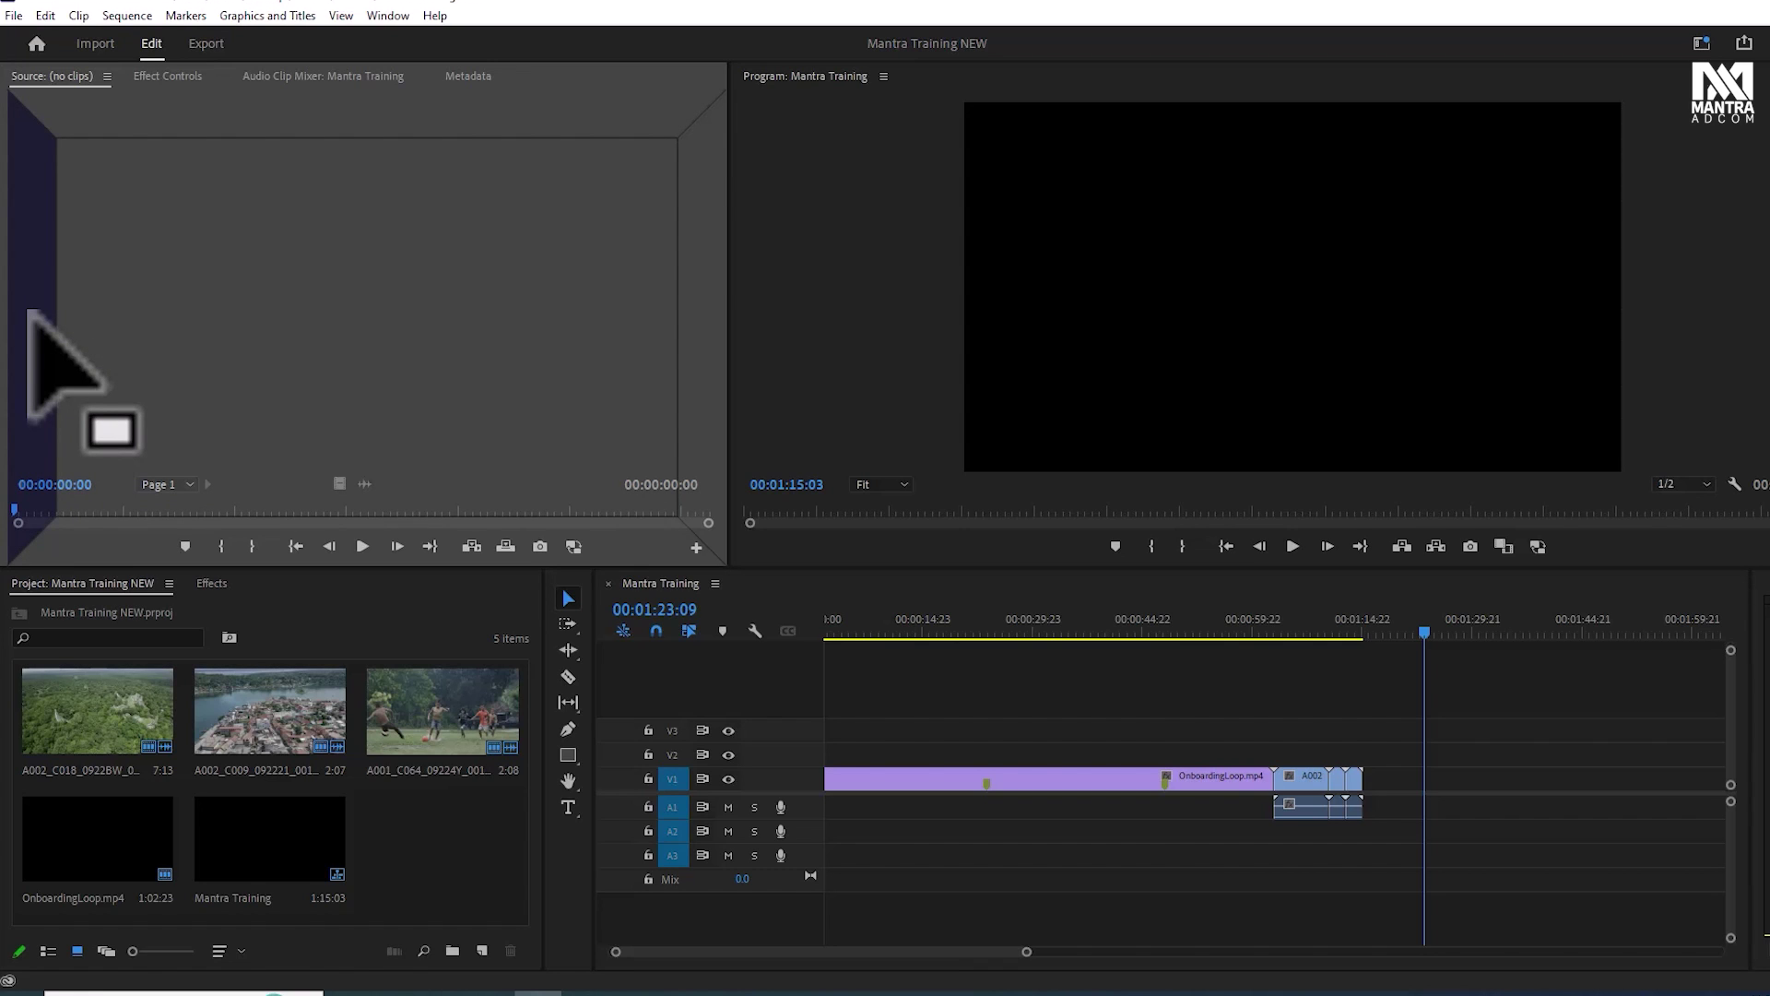
left_click_drag(27, 311, 35, 316)
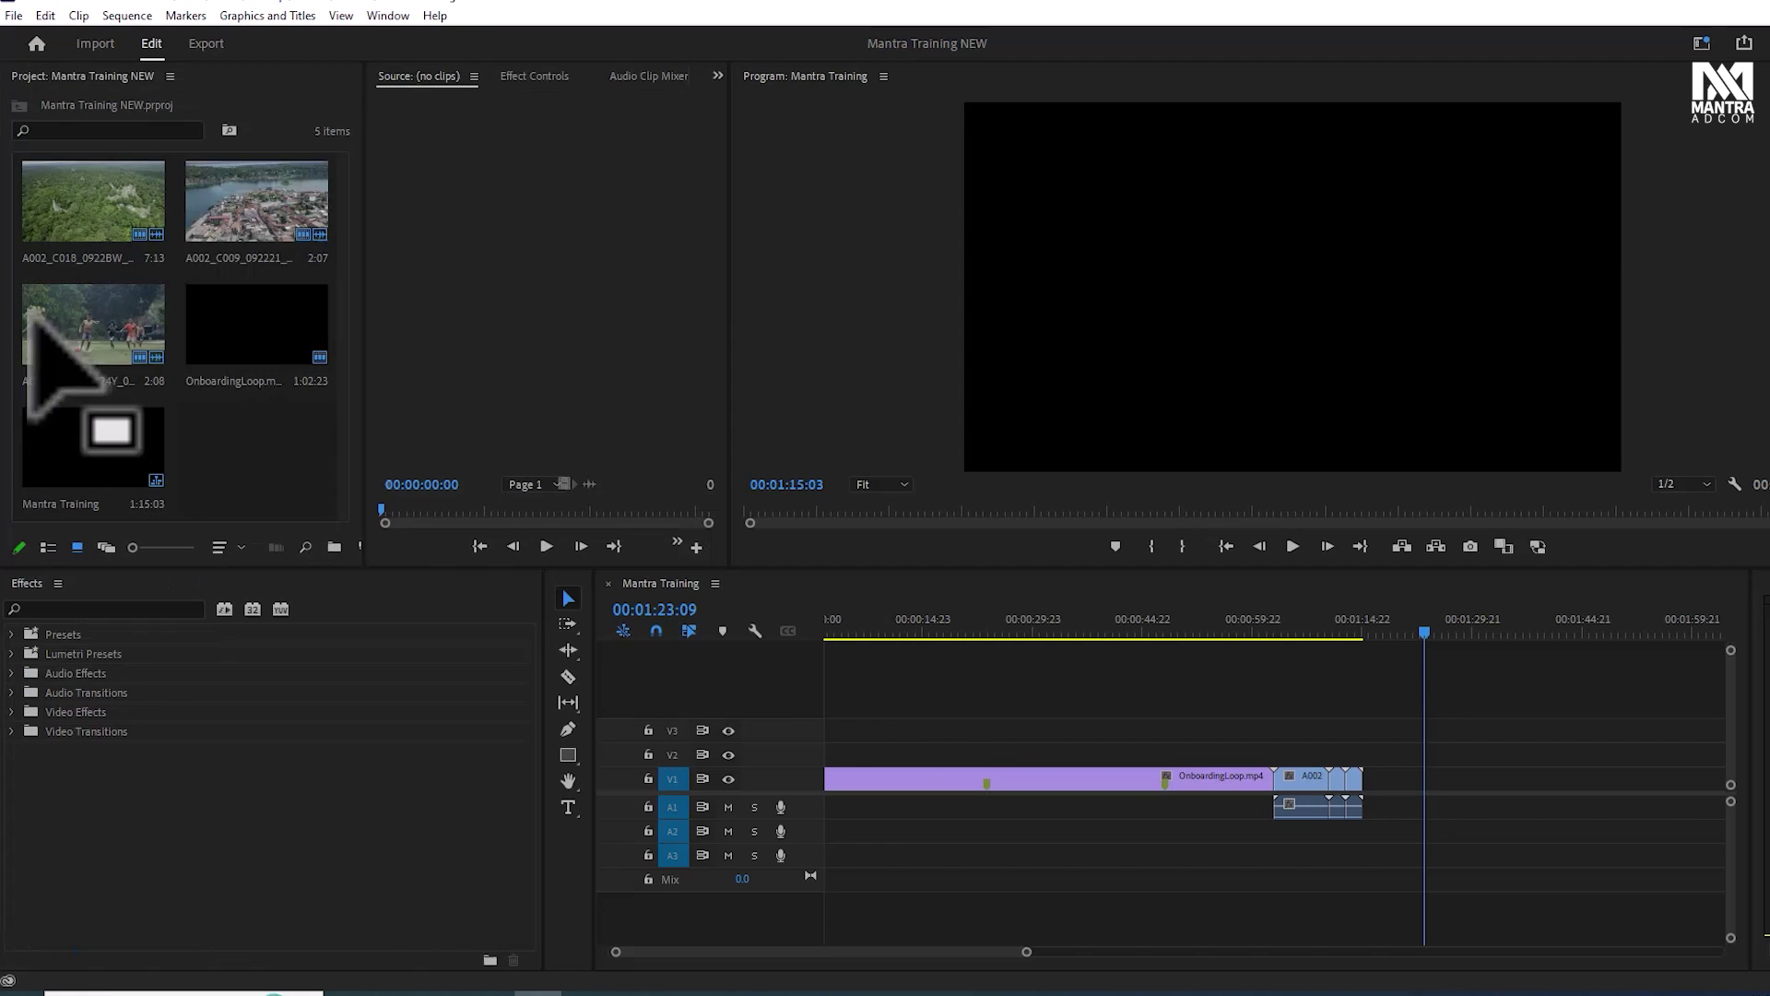
left_click(410, 92)
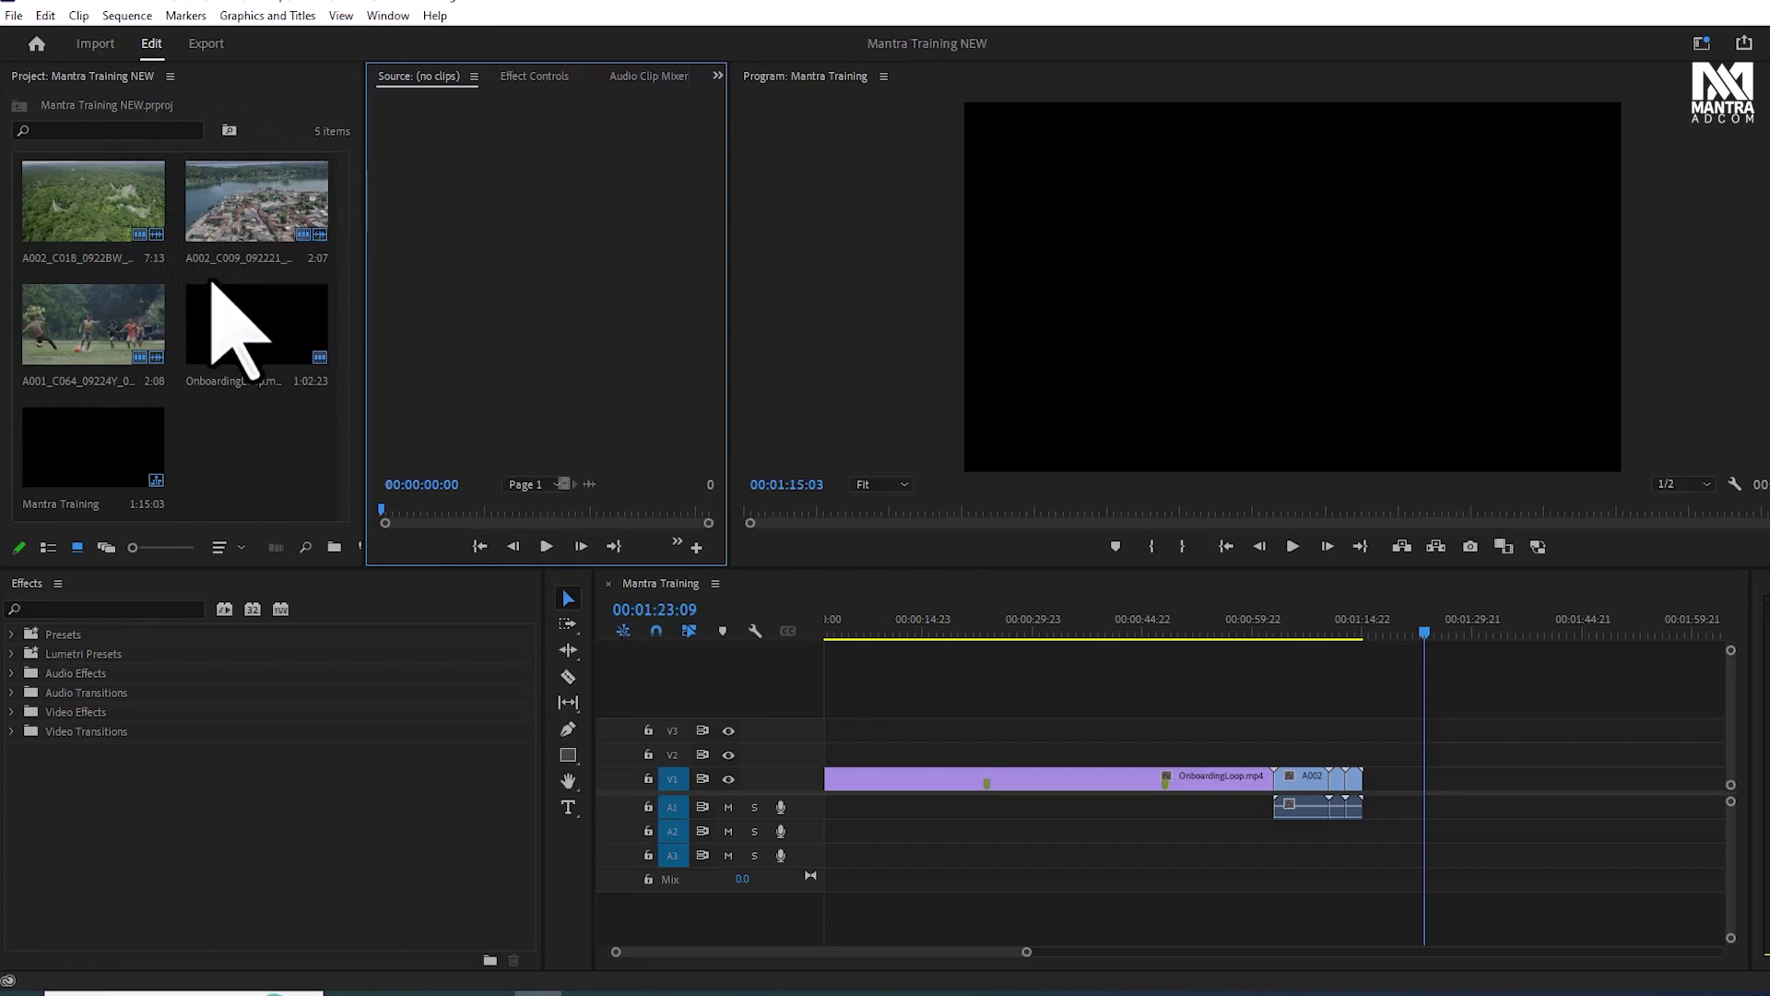
Group the Effects panel as a tab beside Project
left_click(22, 595)
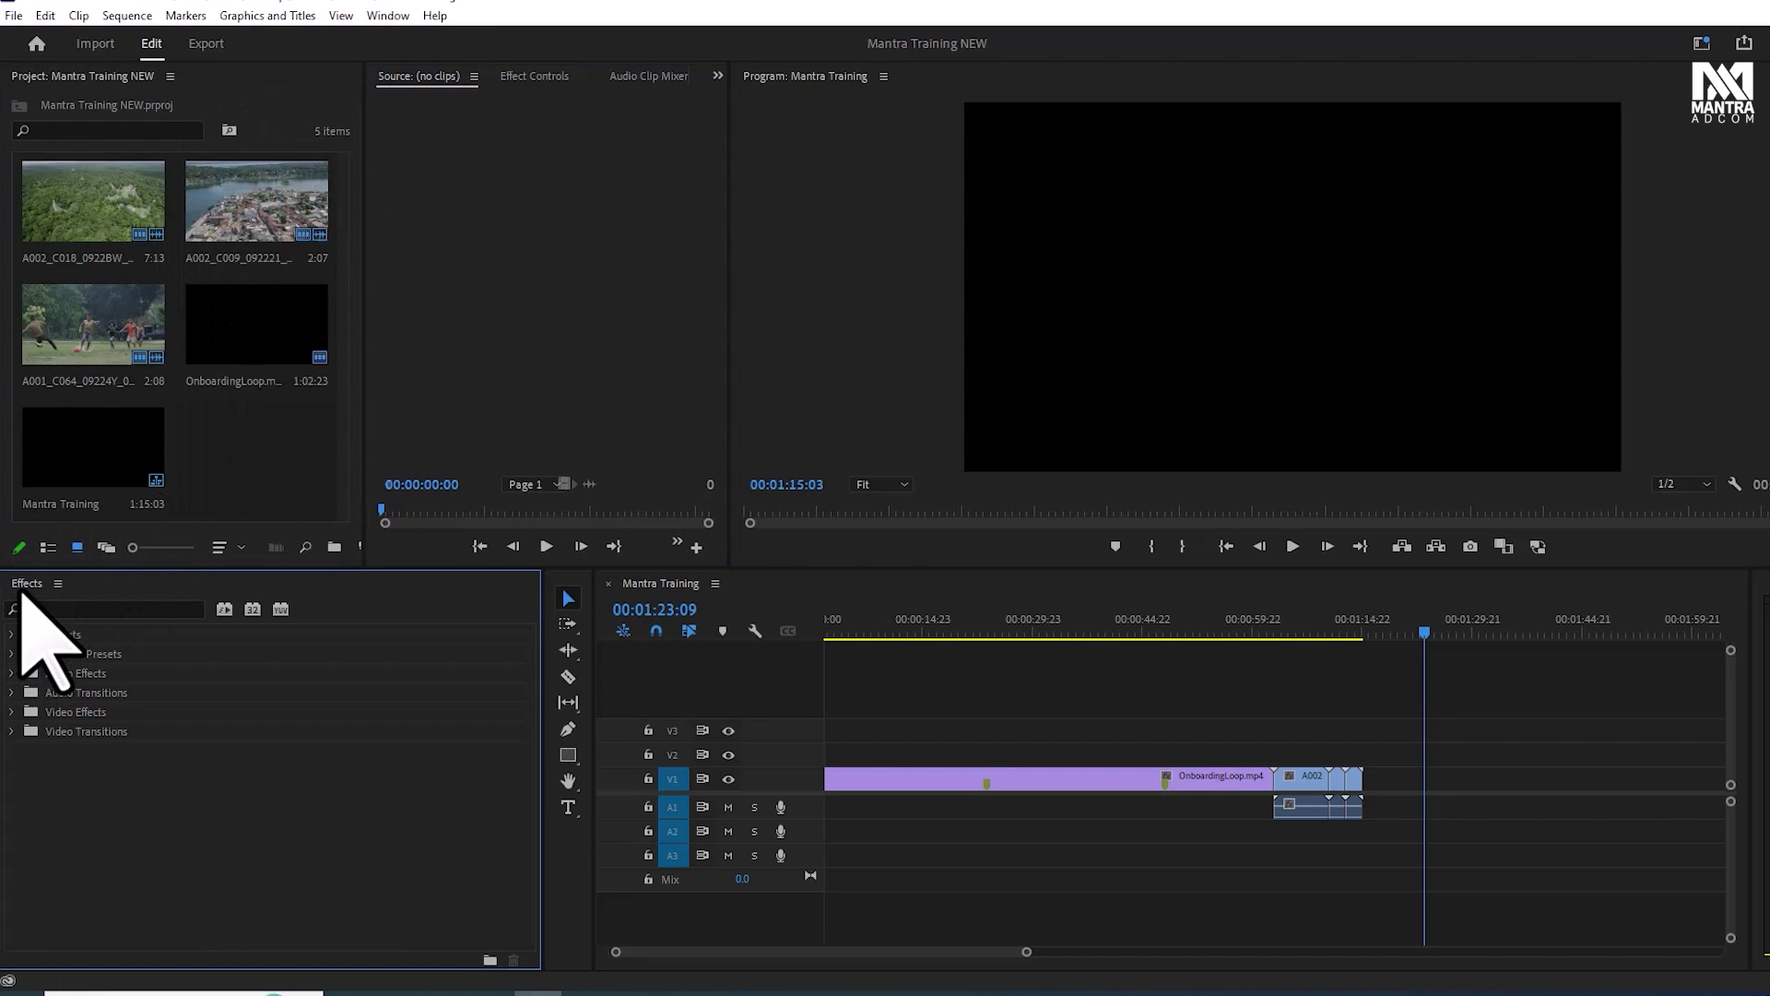
left_click_drag(26, 582, 178, 332)
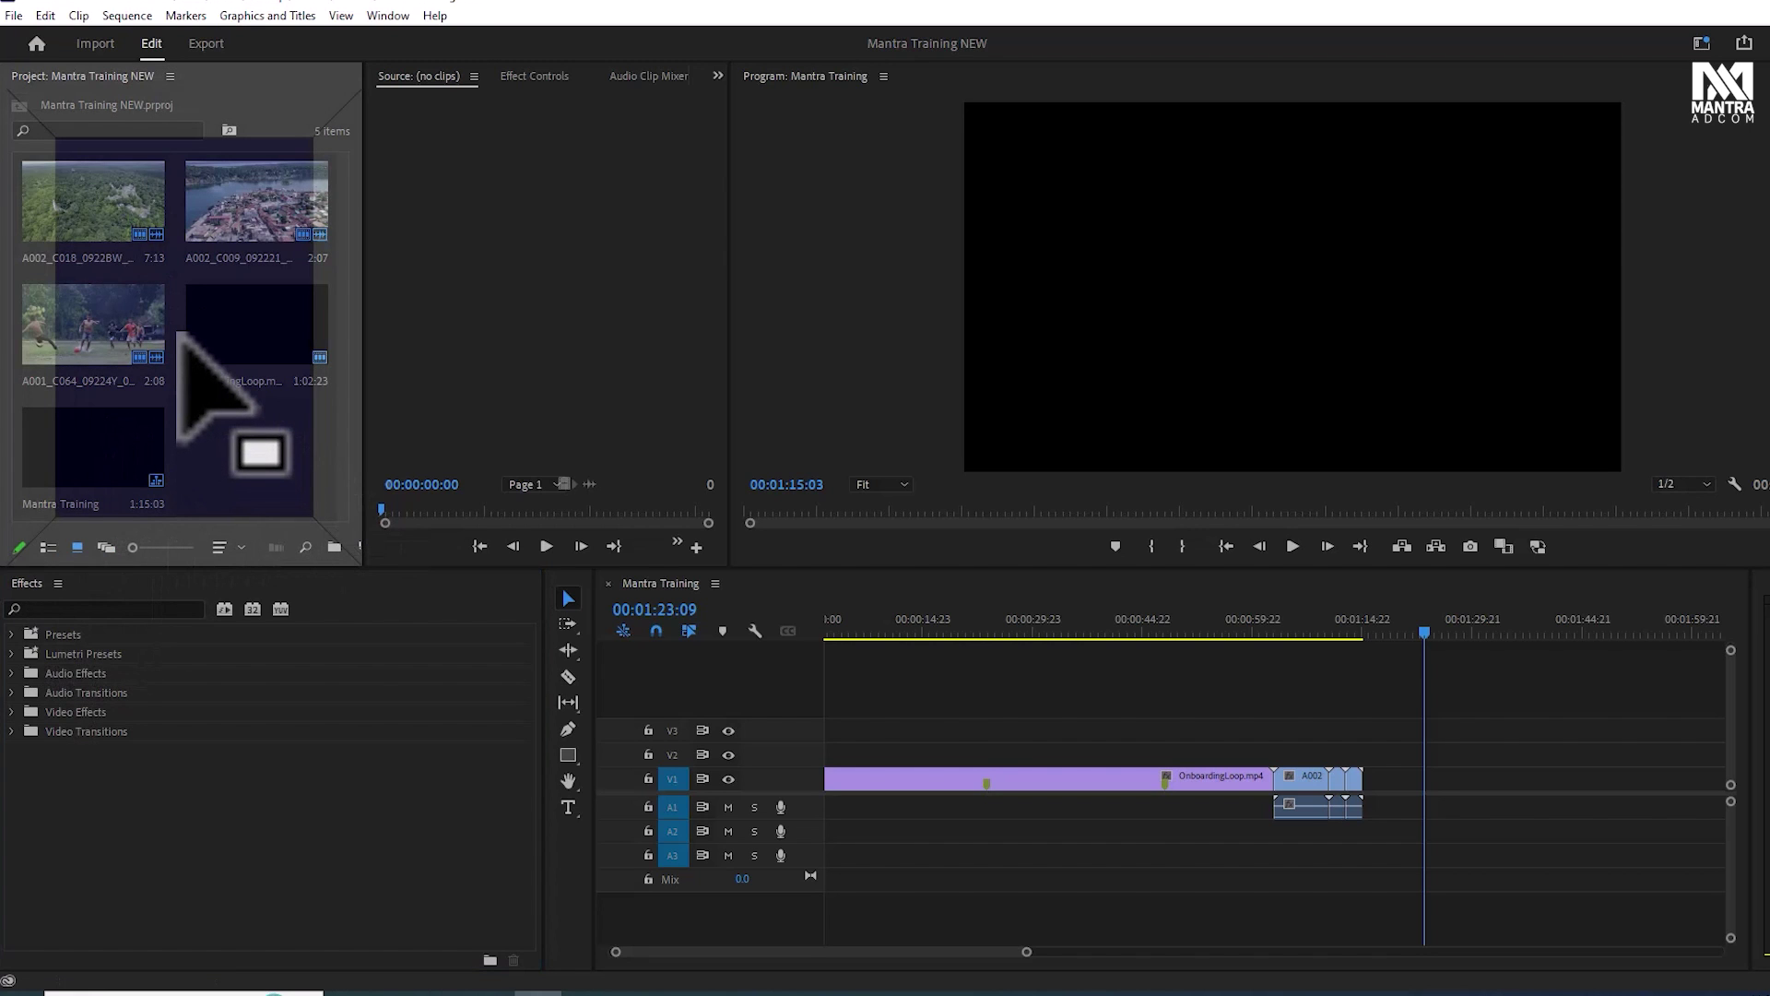
left_click_drag(178, 332, 178, 347)
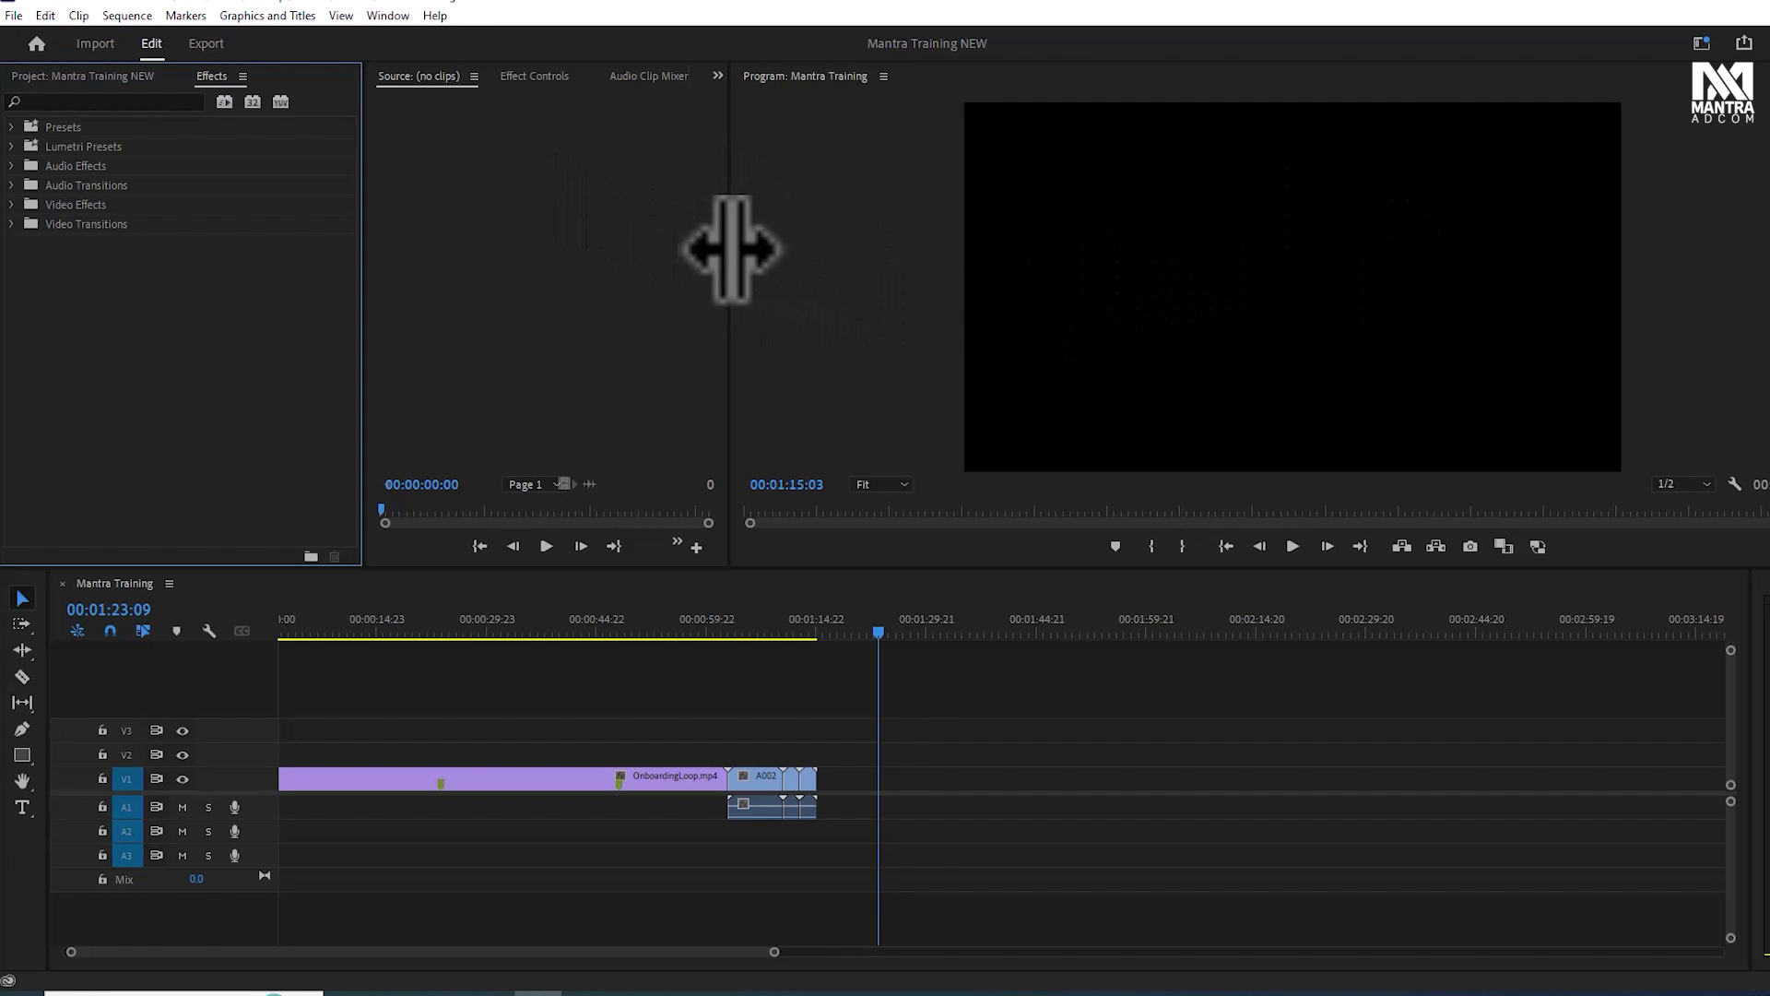
Widen the Source monitor and place a slim Tools strip between the two monitors
left_click_drag(731, 249, 1096, 245)
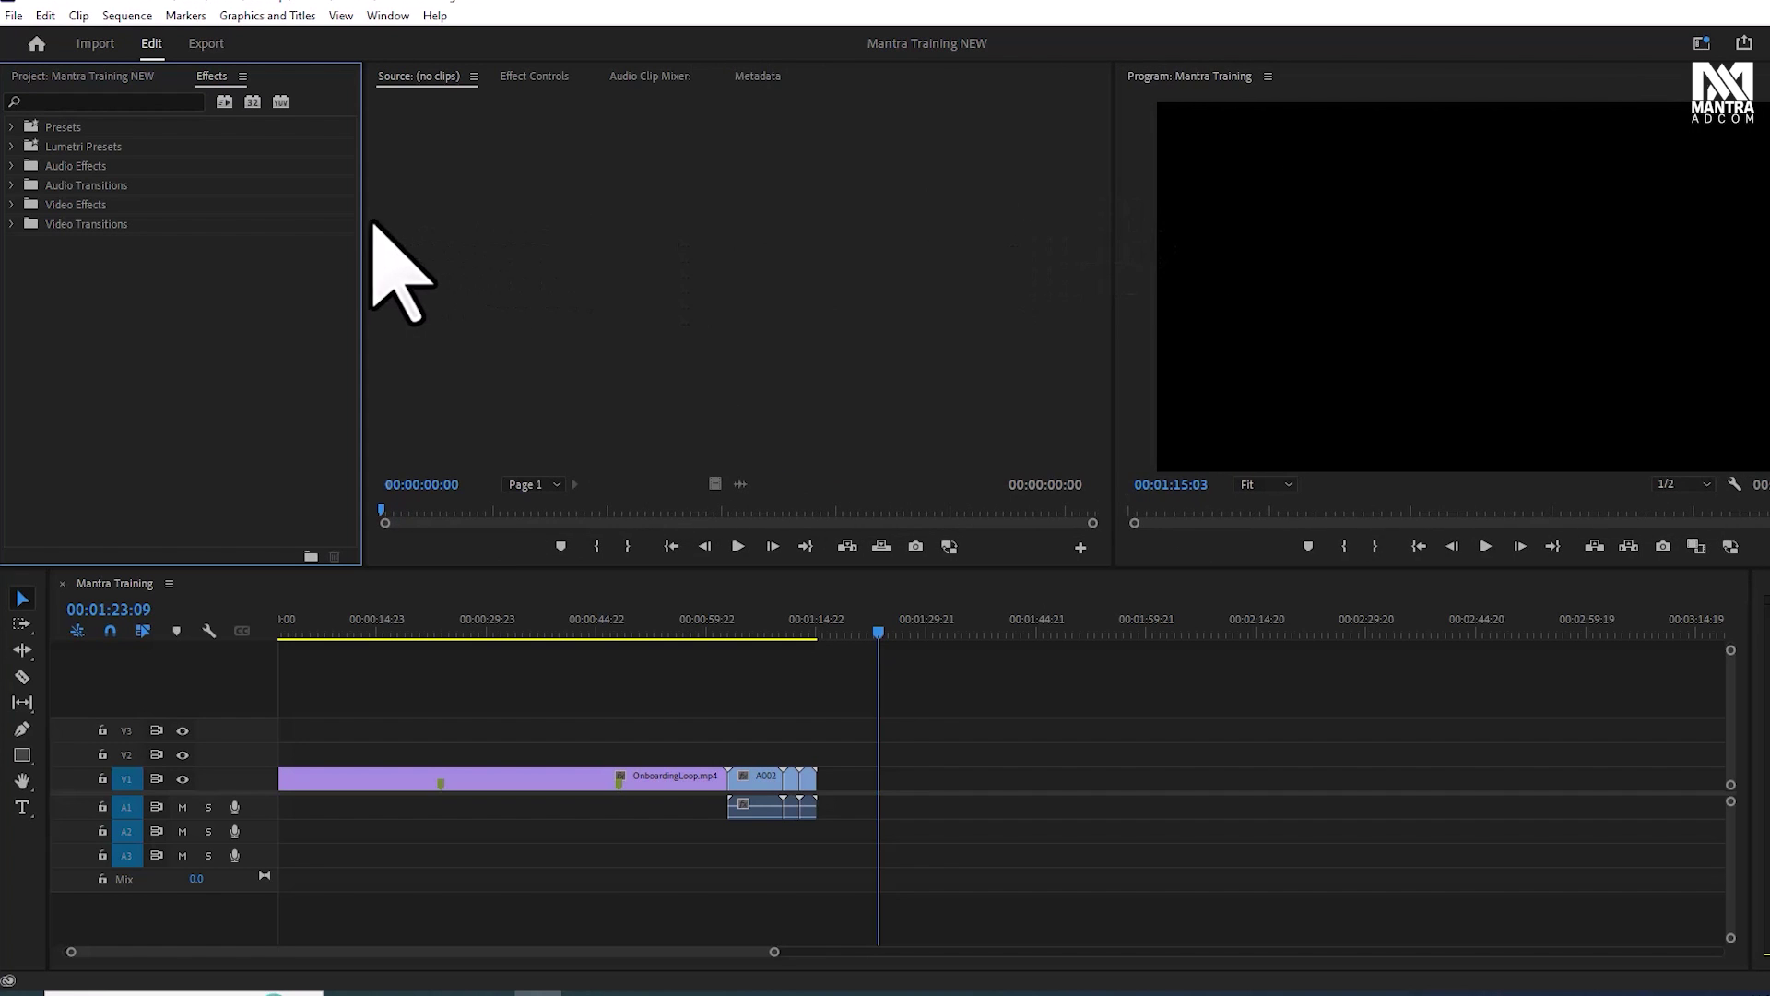
mouse_move(367, 225)
left_mouse_down()
mouse_move(569, 217)
mouse_move(517, 226)
left_mouse_up()
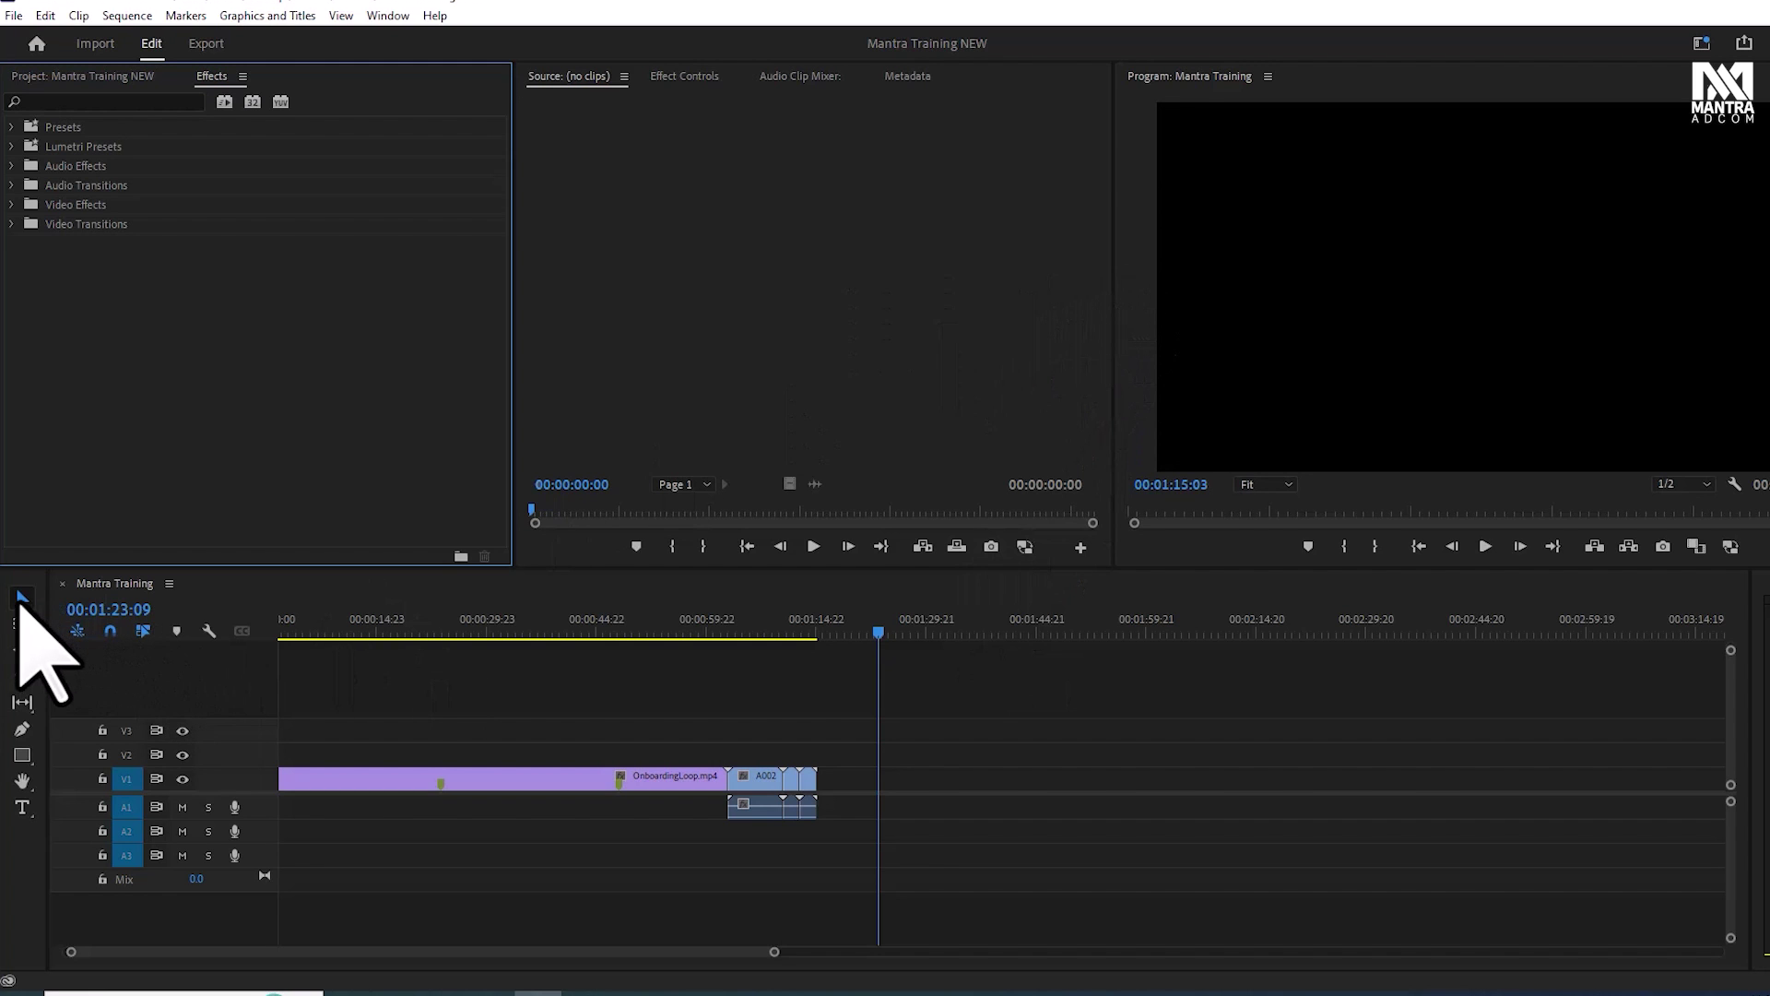
mouse_move(14, 516)
left_mouse_down()
mouse_move(309, 576)
mouse_move(1117, 441)
left_mouse_up()
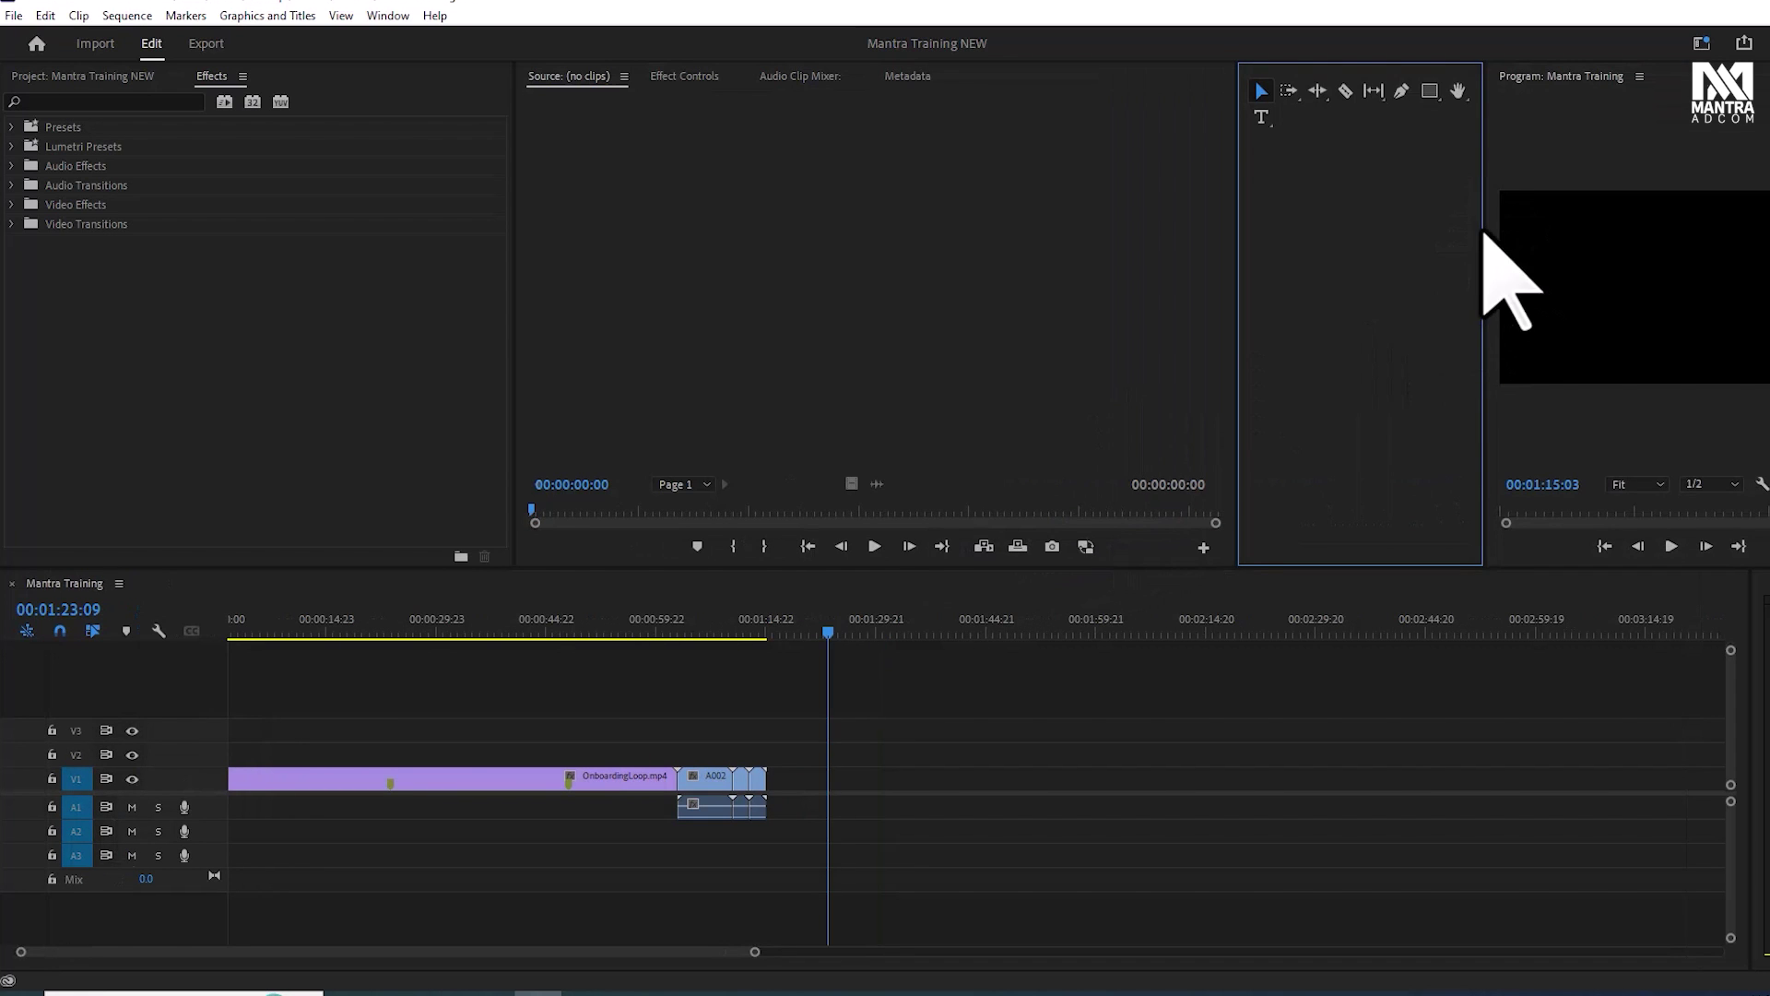
left_click_drag(1482, 225, 1118, 210)
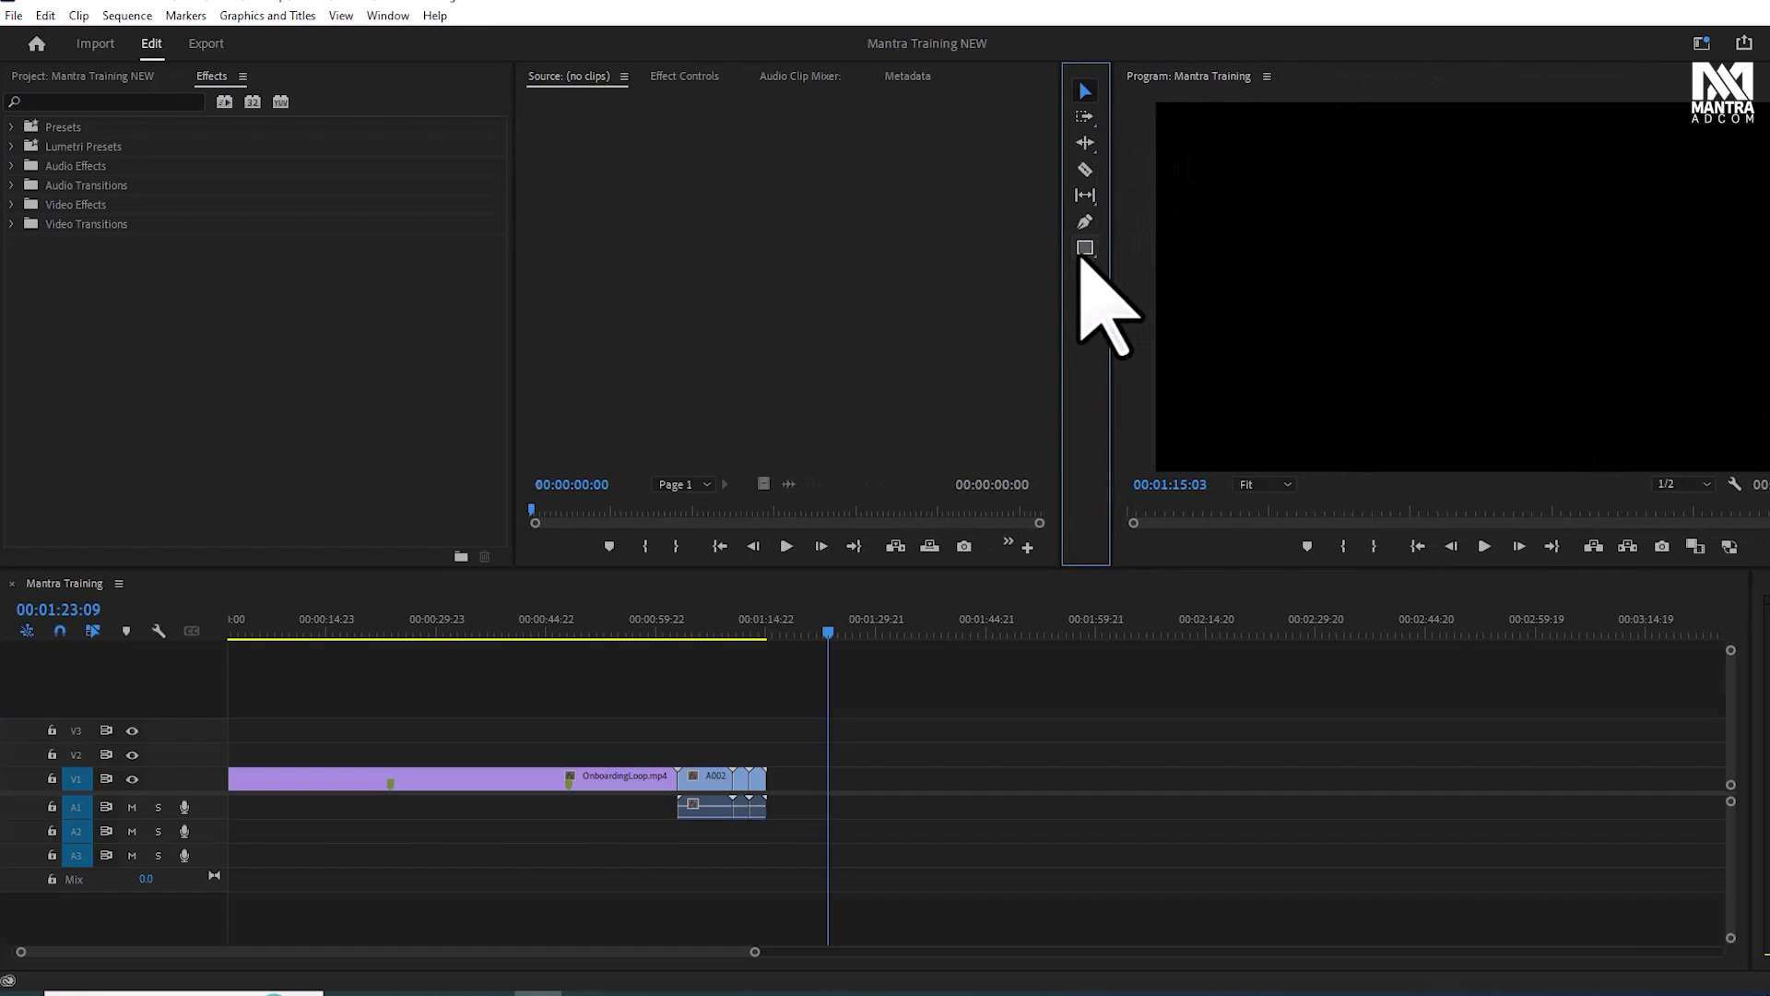
left_click_drag(1061, 268, 1071, 269)
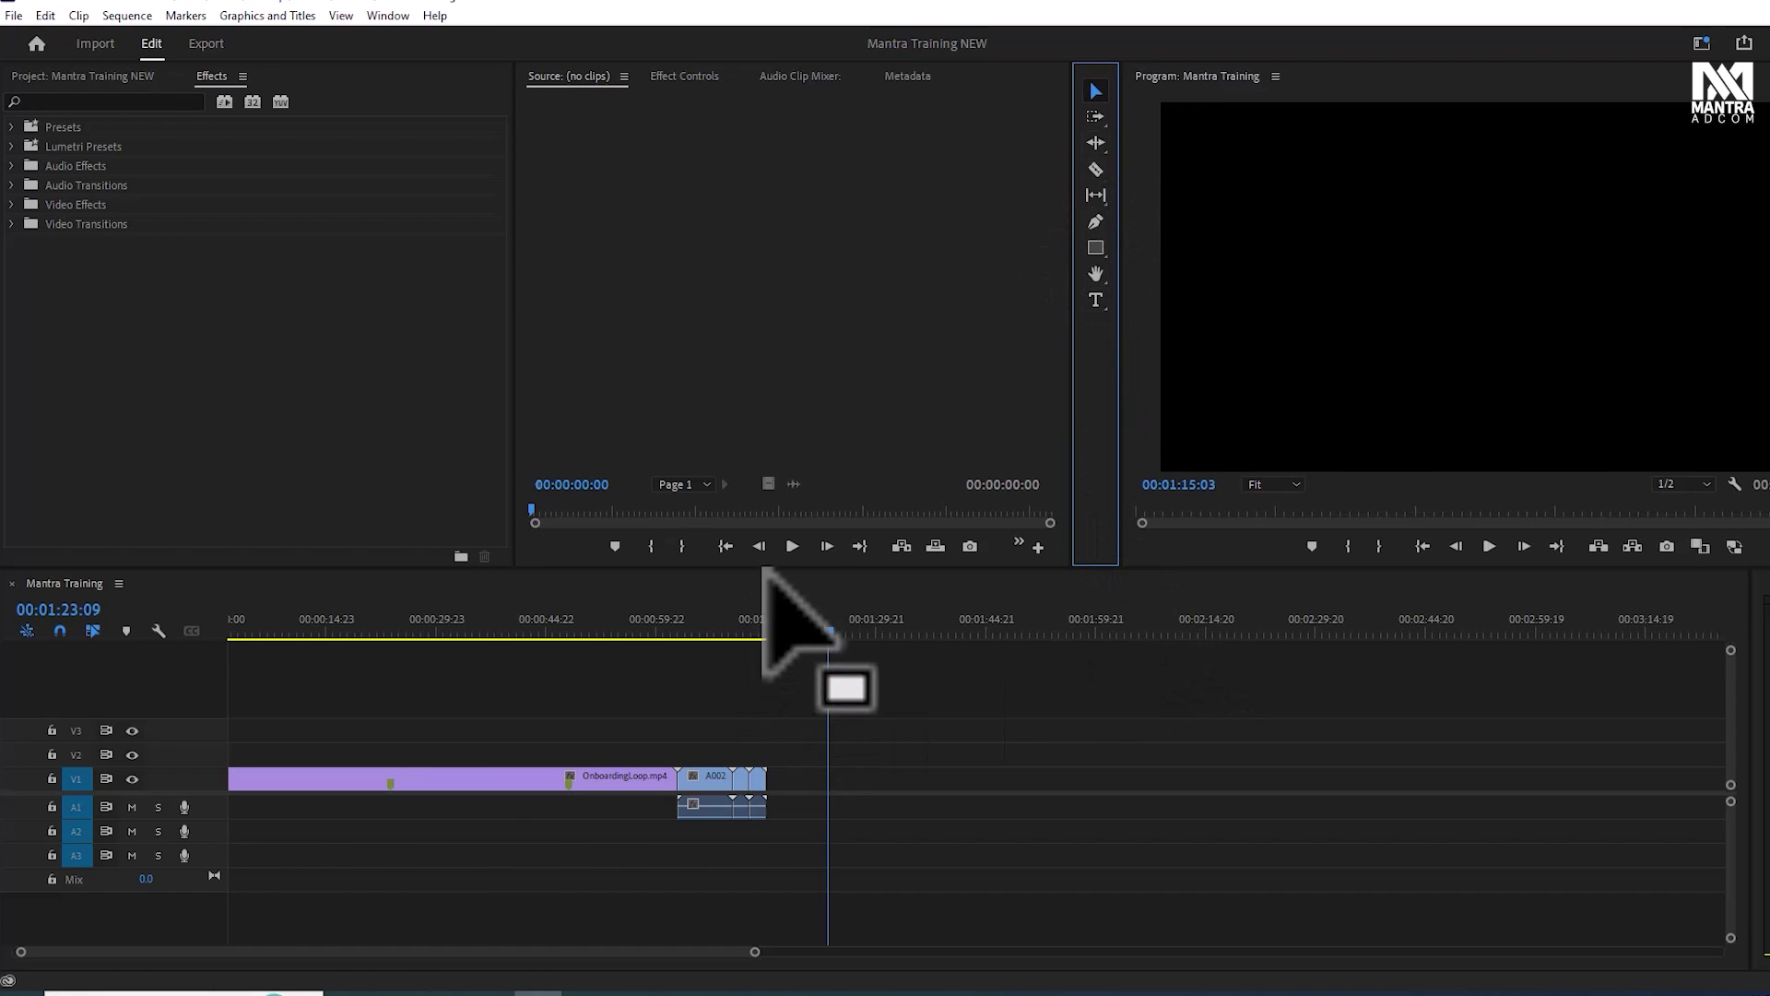
Make the timeline taller and move the playhead to 00:00:58:17
left_click_drag(775, 570, 790, 534)
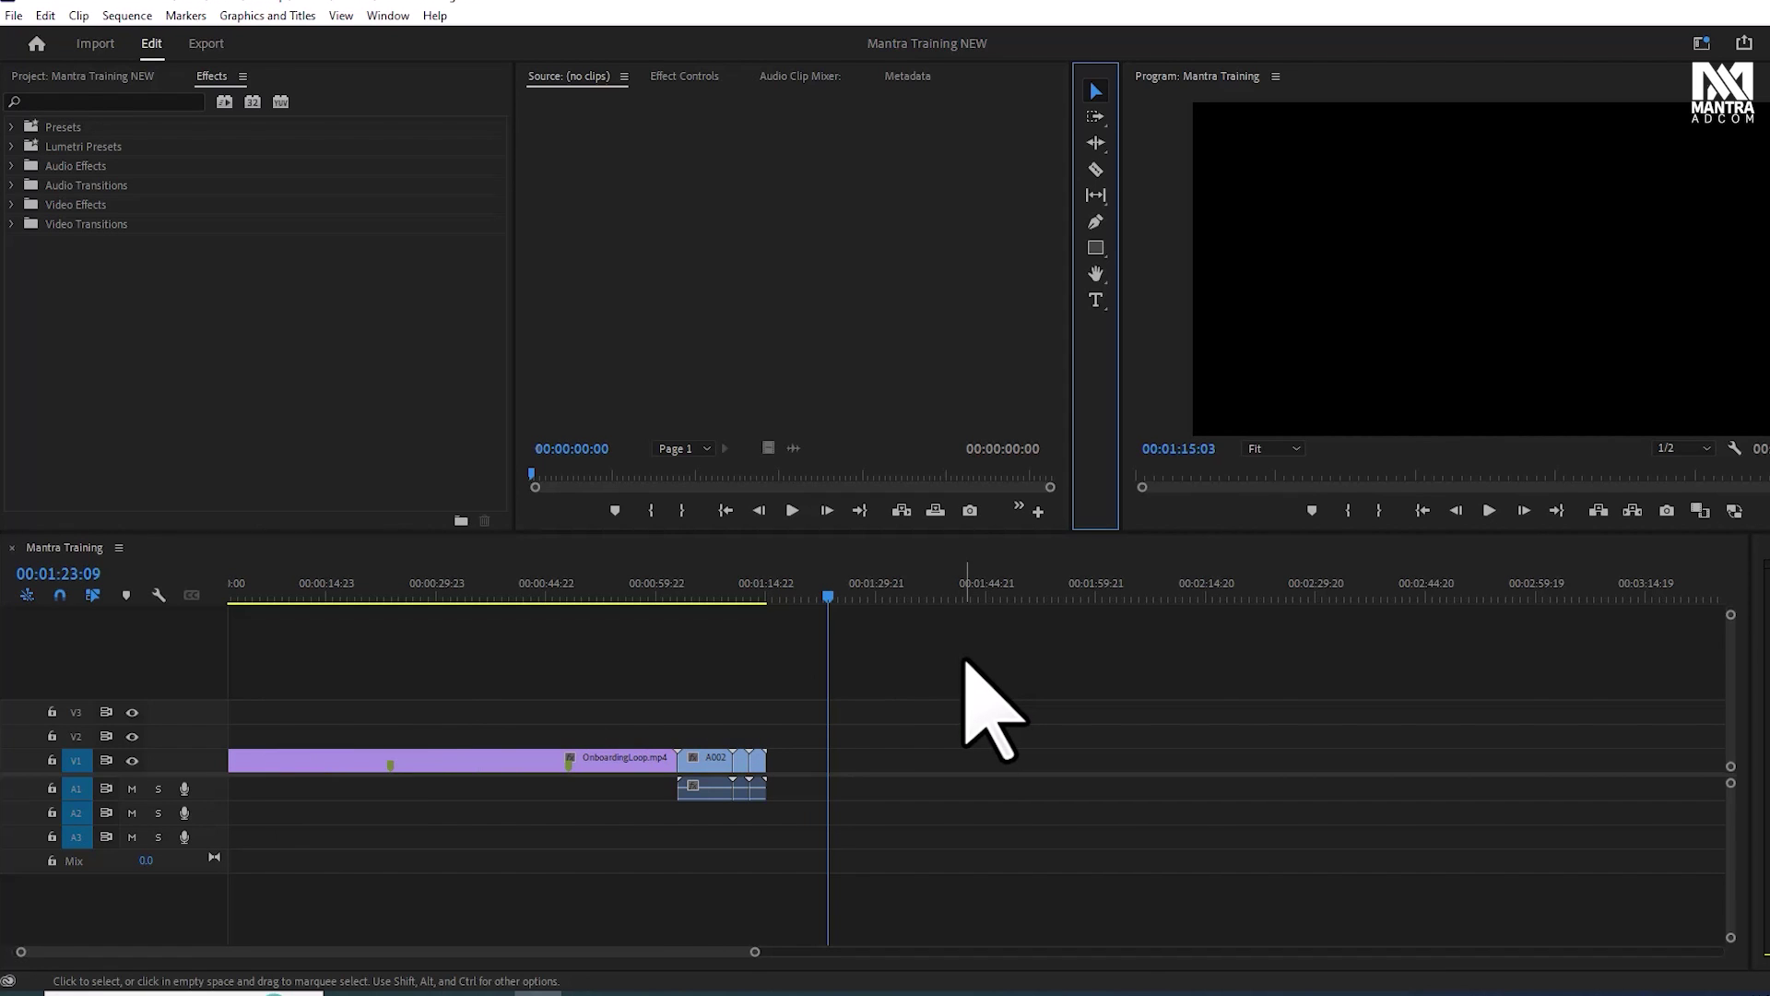
left_click_drag(816, 590, 648, 590)
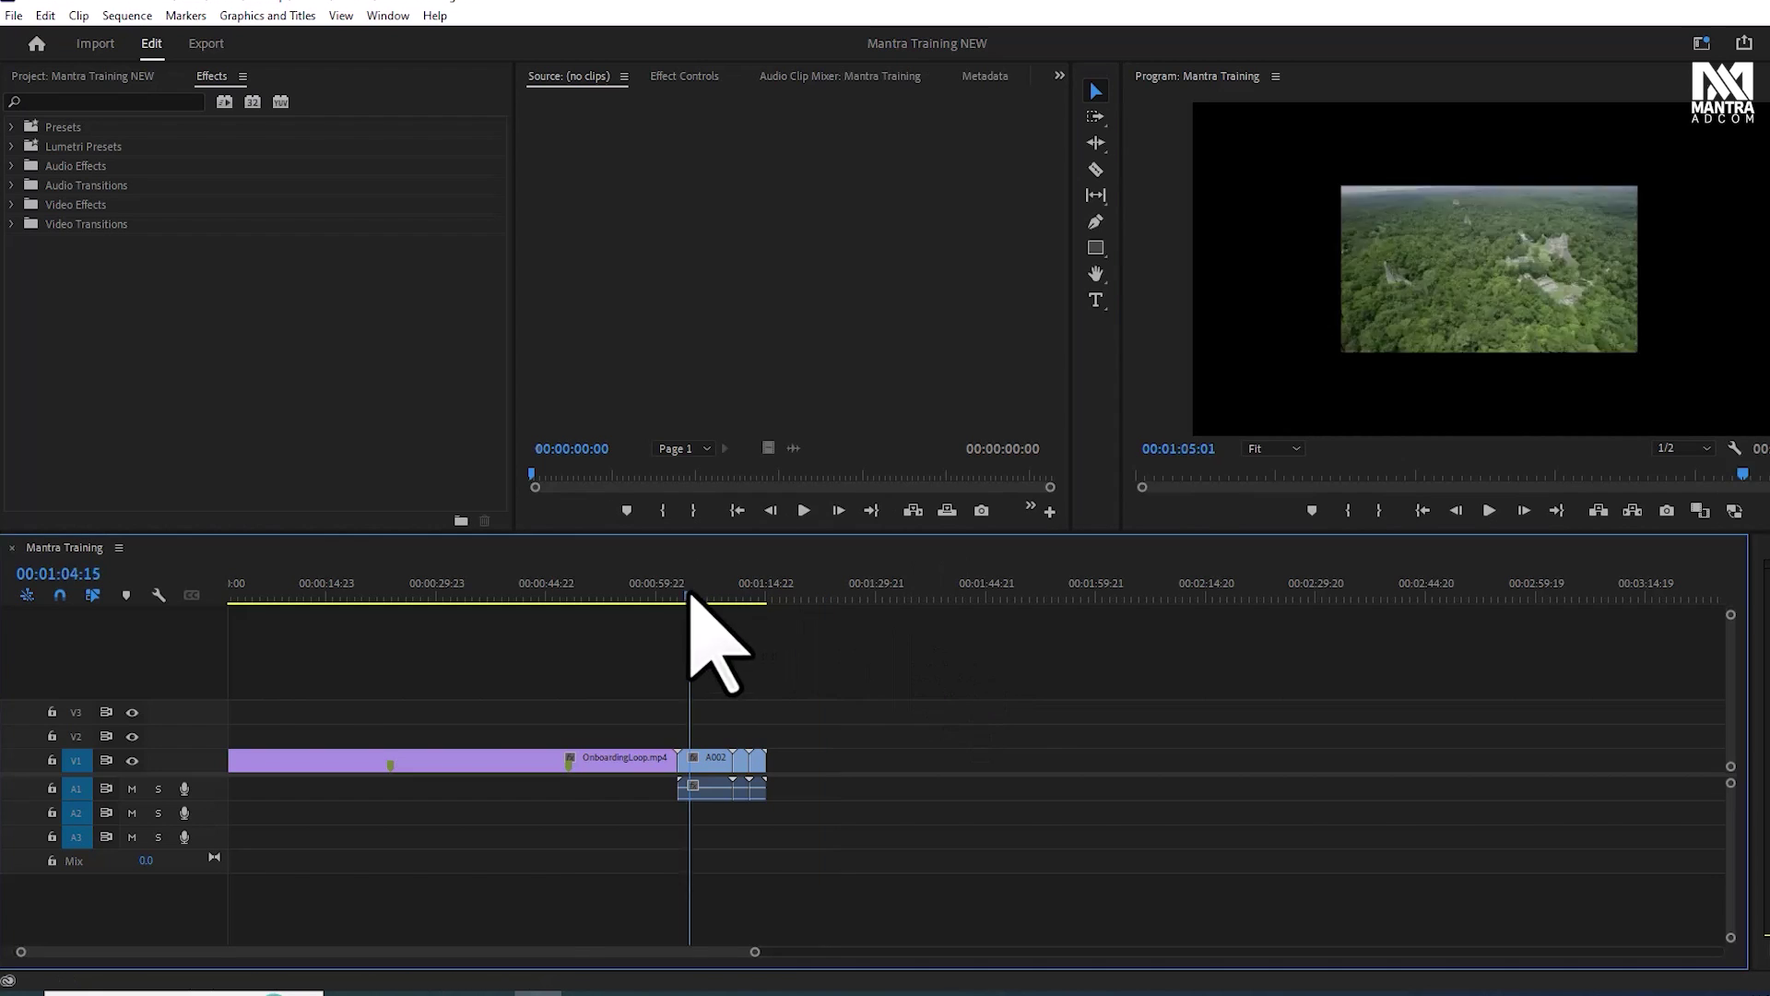
left_click(143, 81)
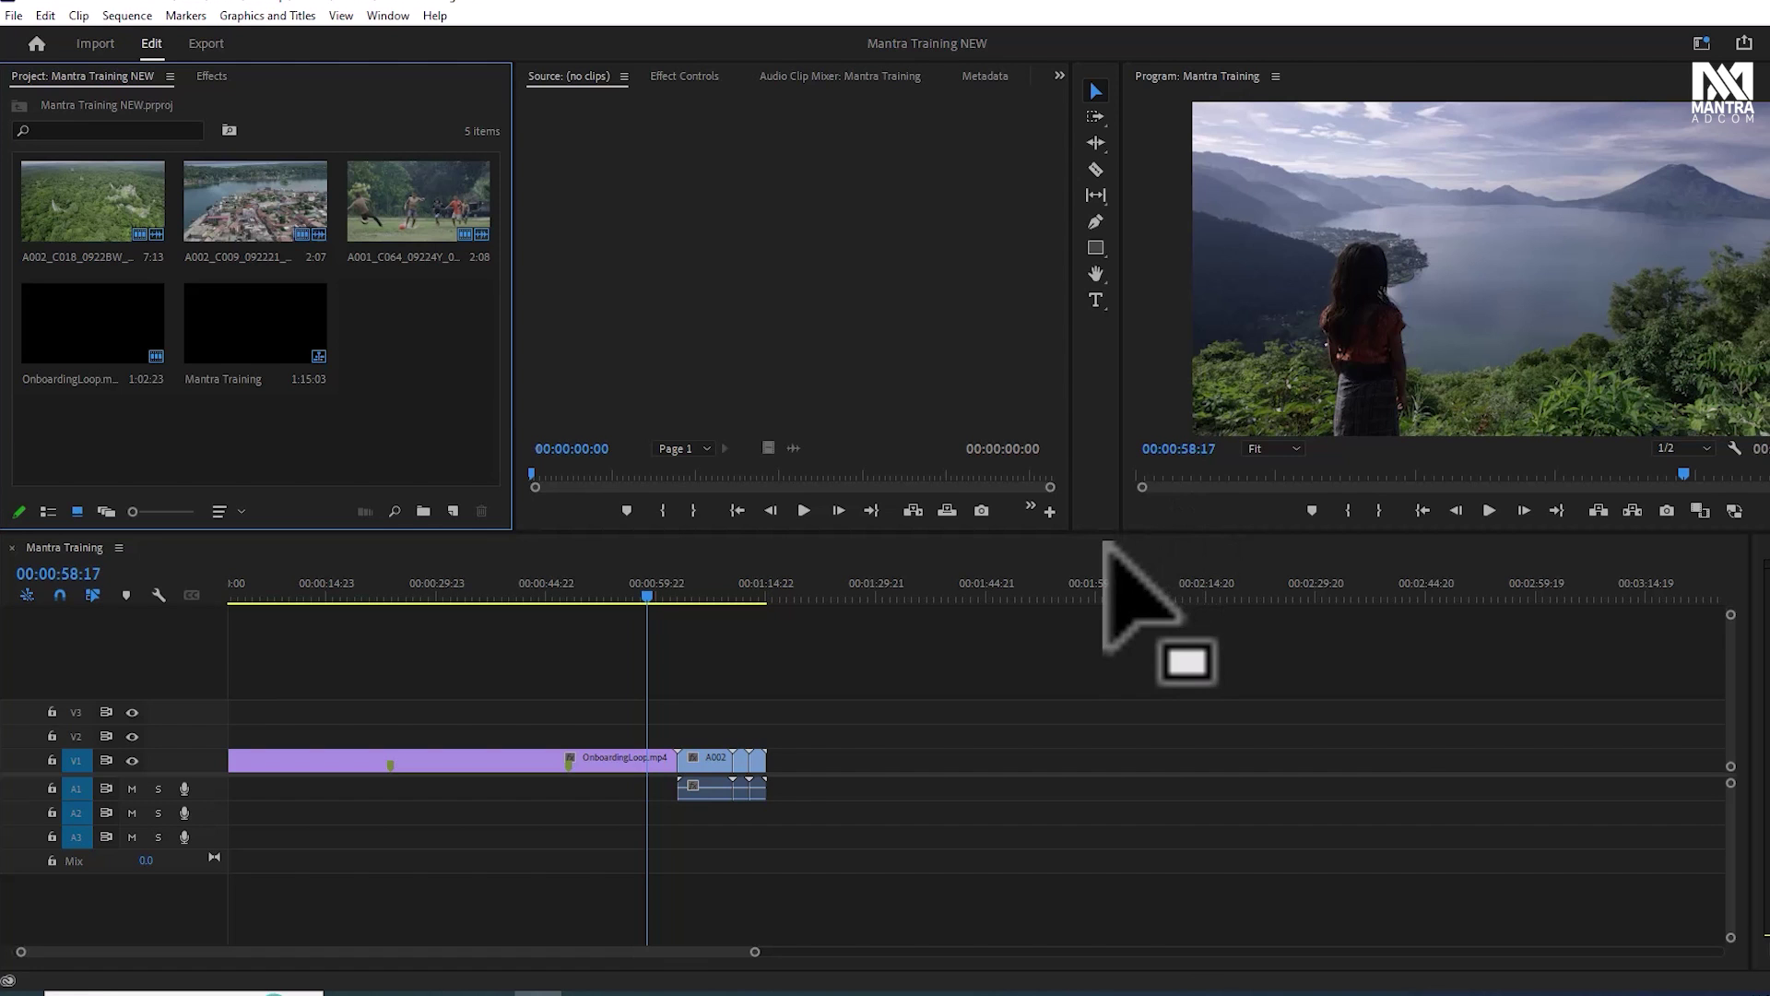
Save the current layout as a new workspace named 'Mantra Training' and view the workspaces list
left_click(388, 16)
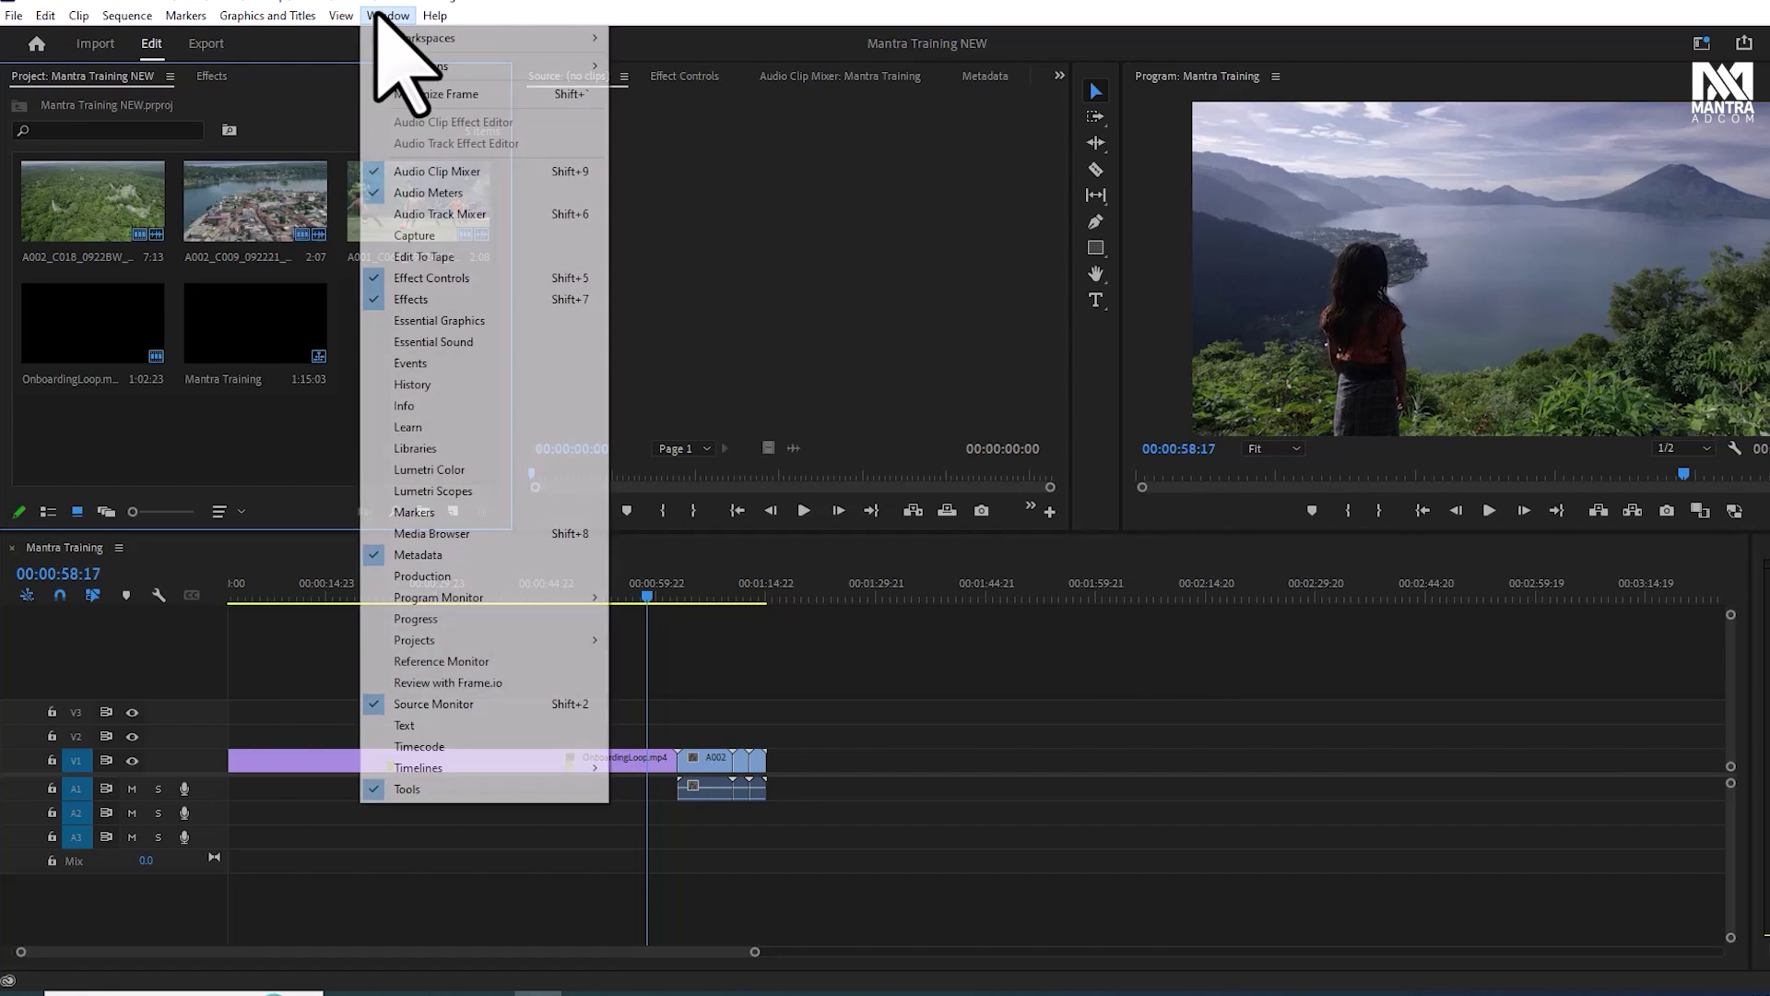
mouse_move(456, 44)
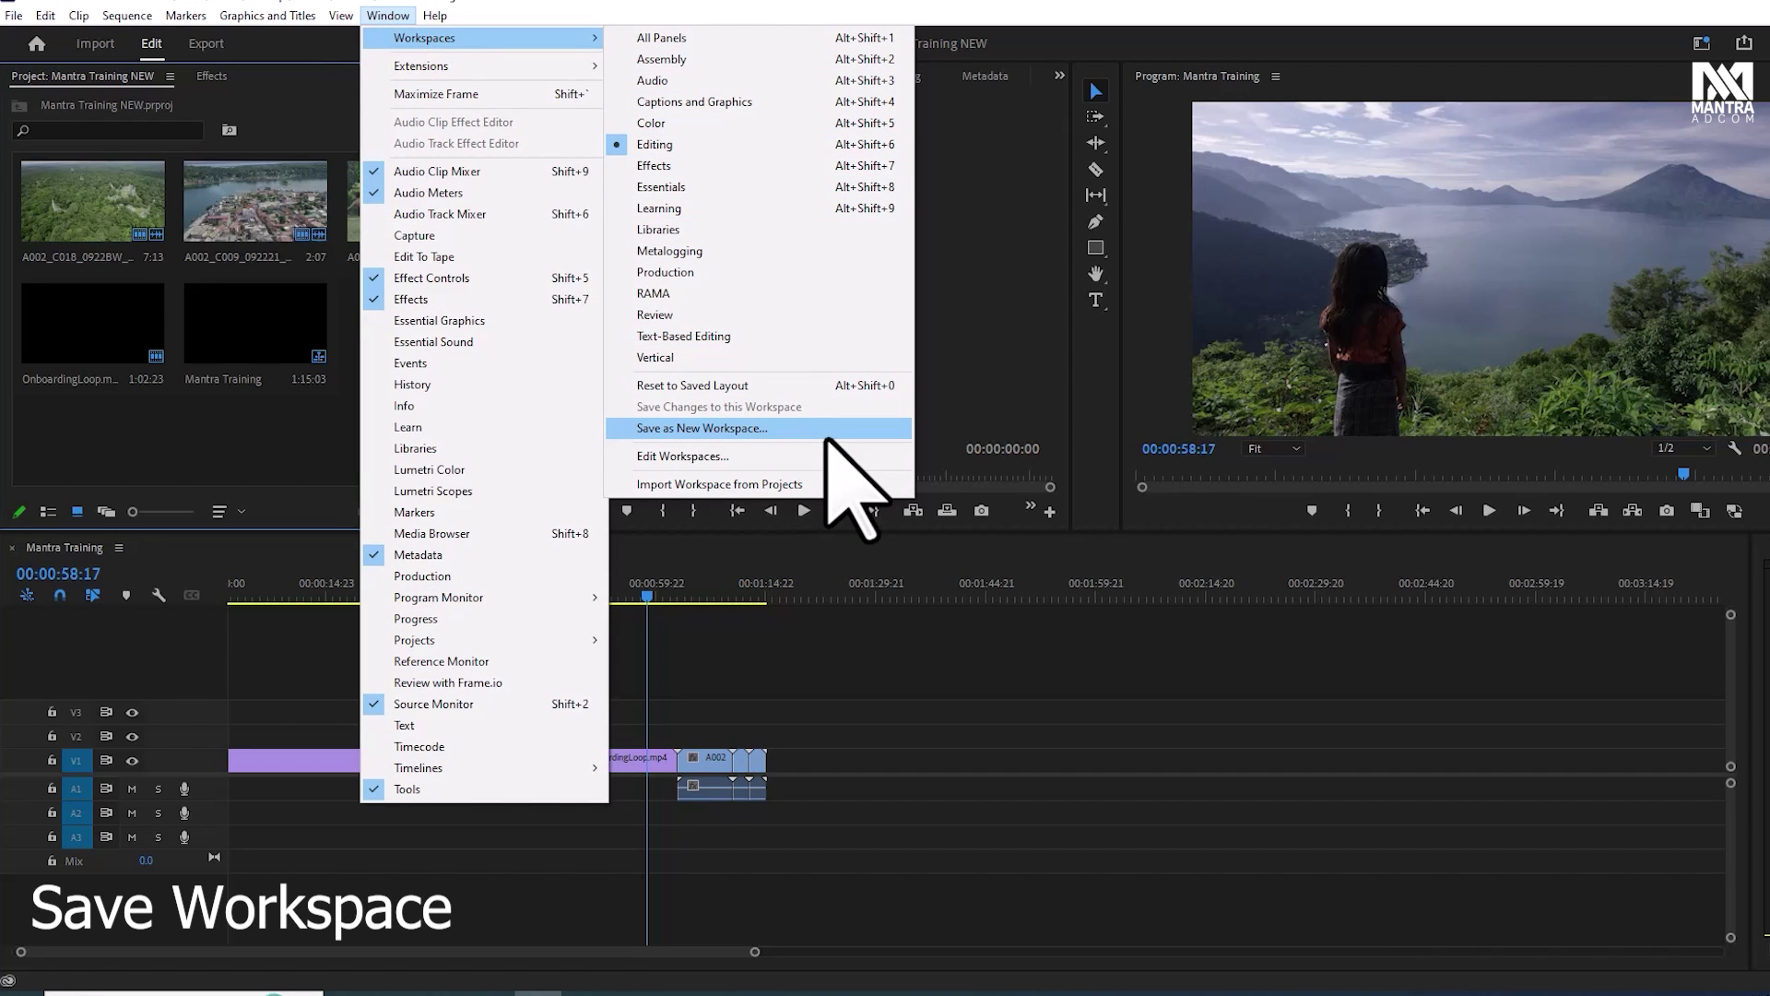
left_click(827, 437)
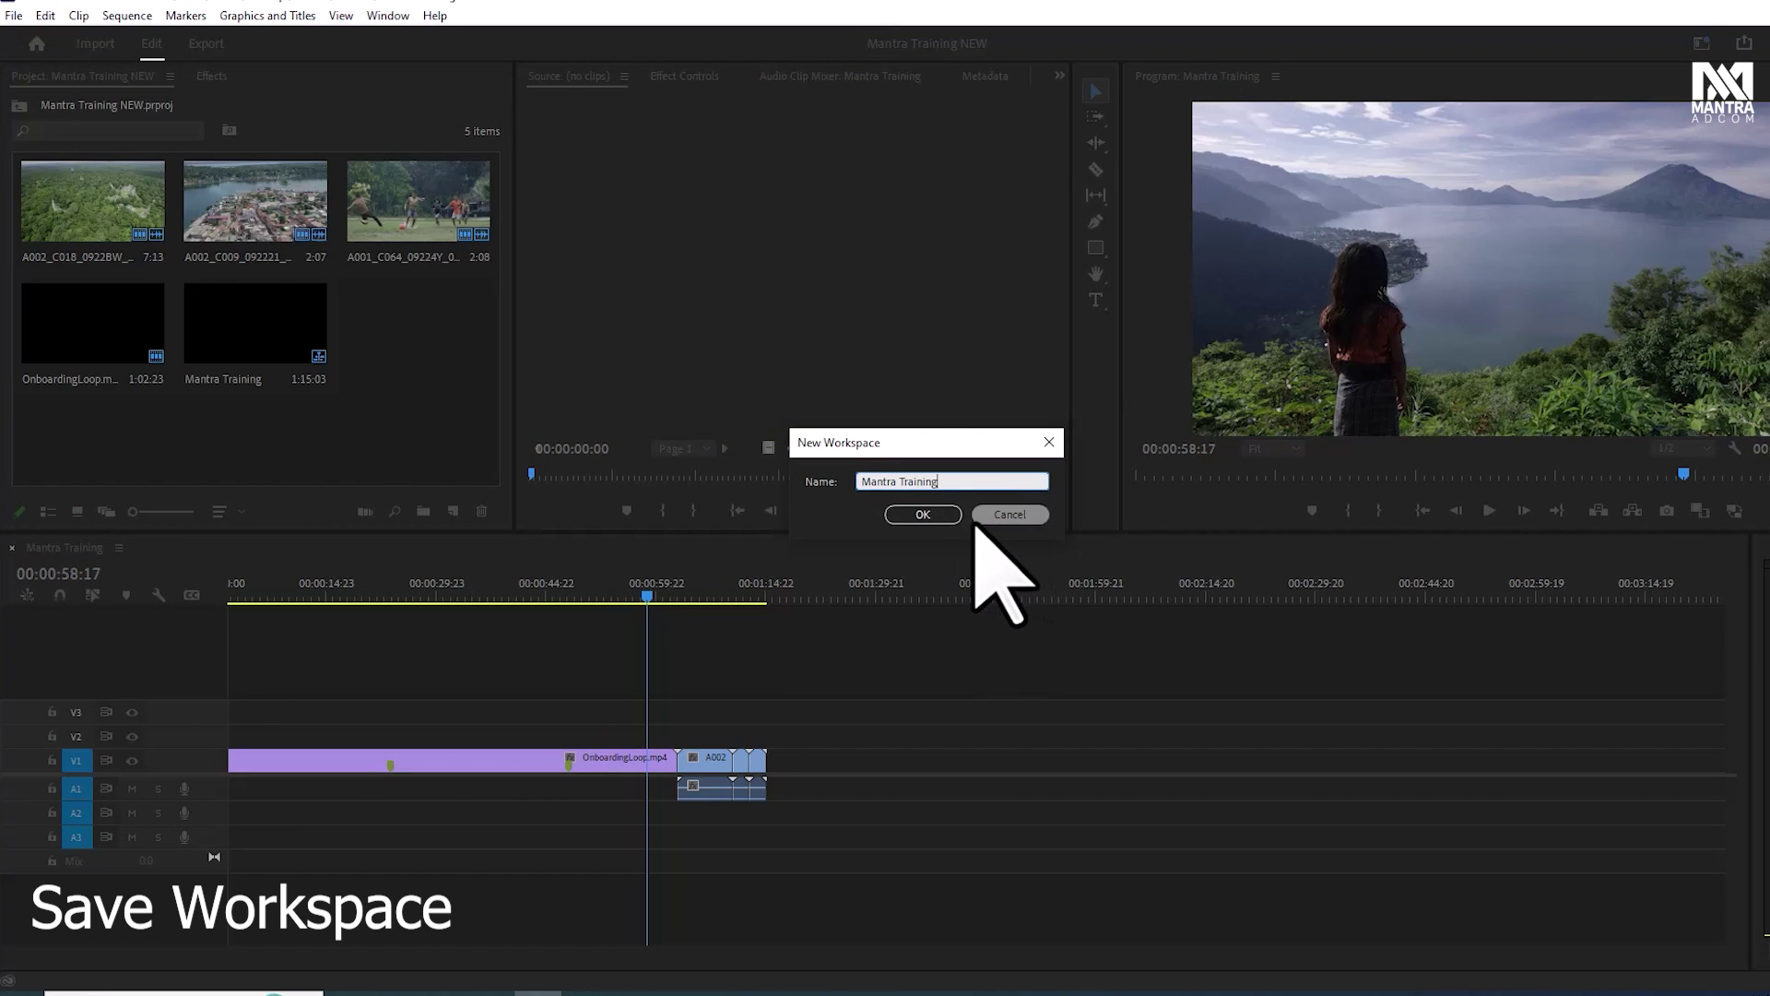
left_click(945, 514)
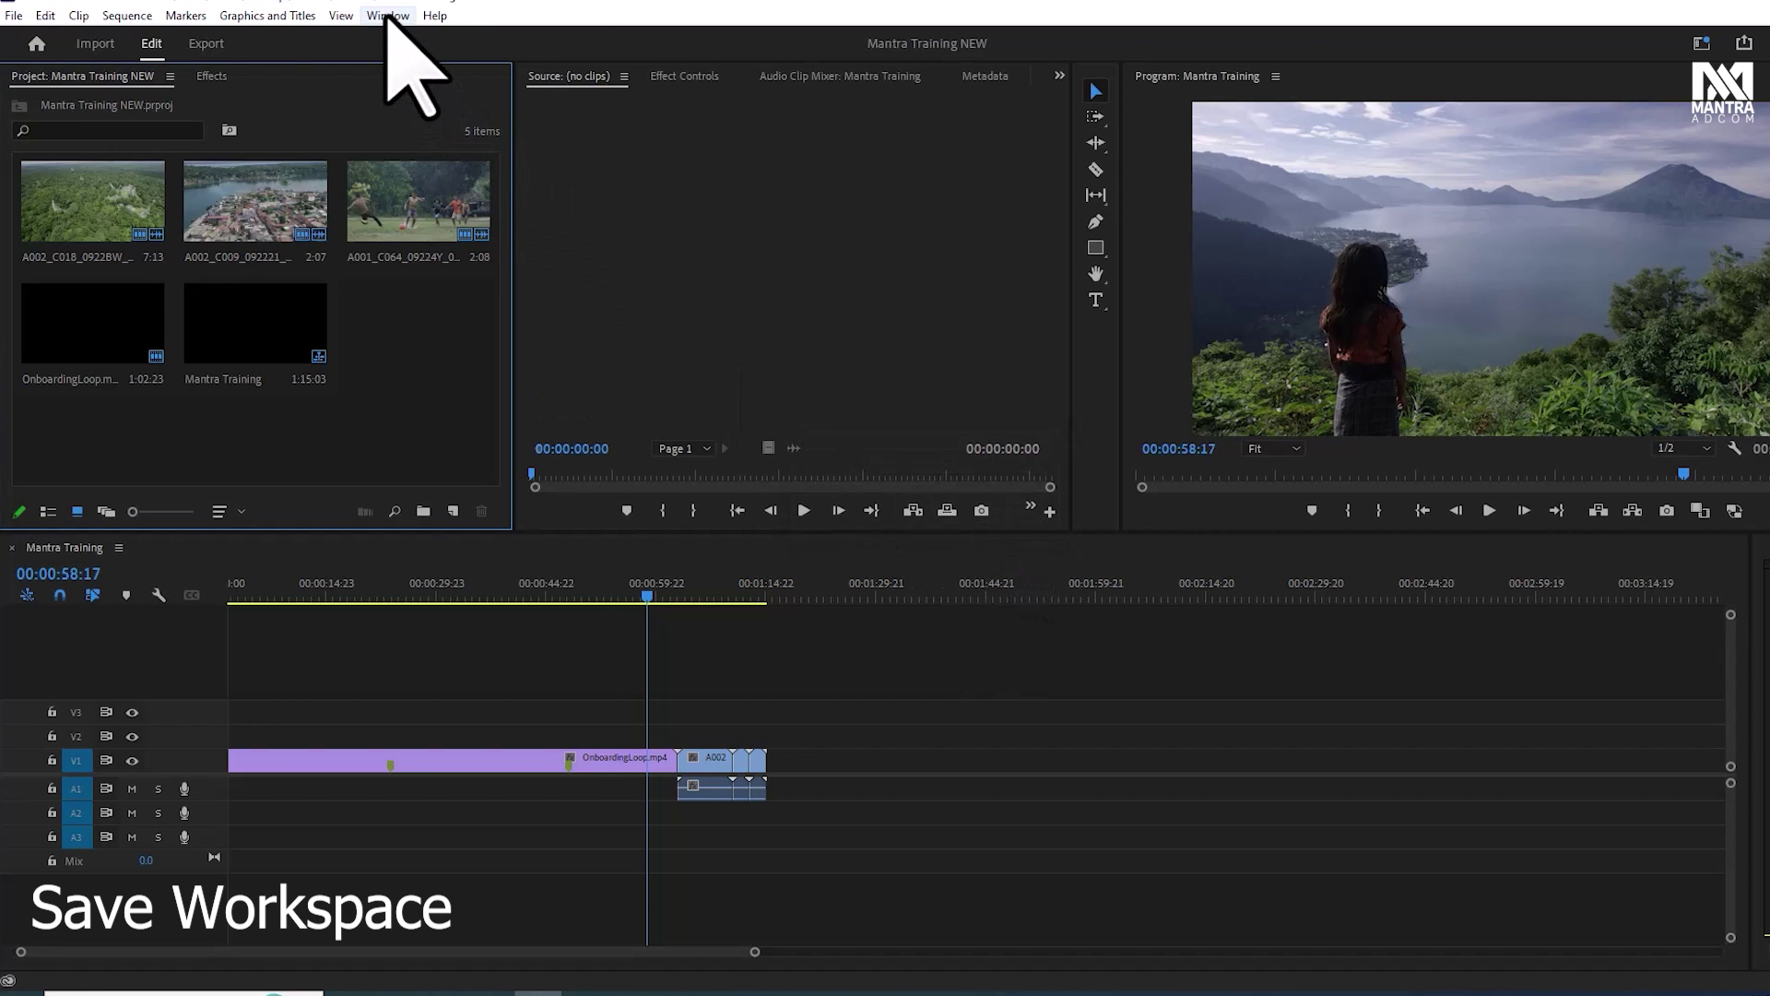
left_click(387, 17)
mouse_move(427, 40)
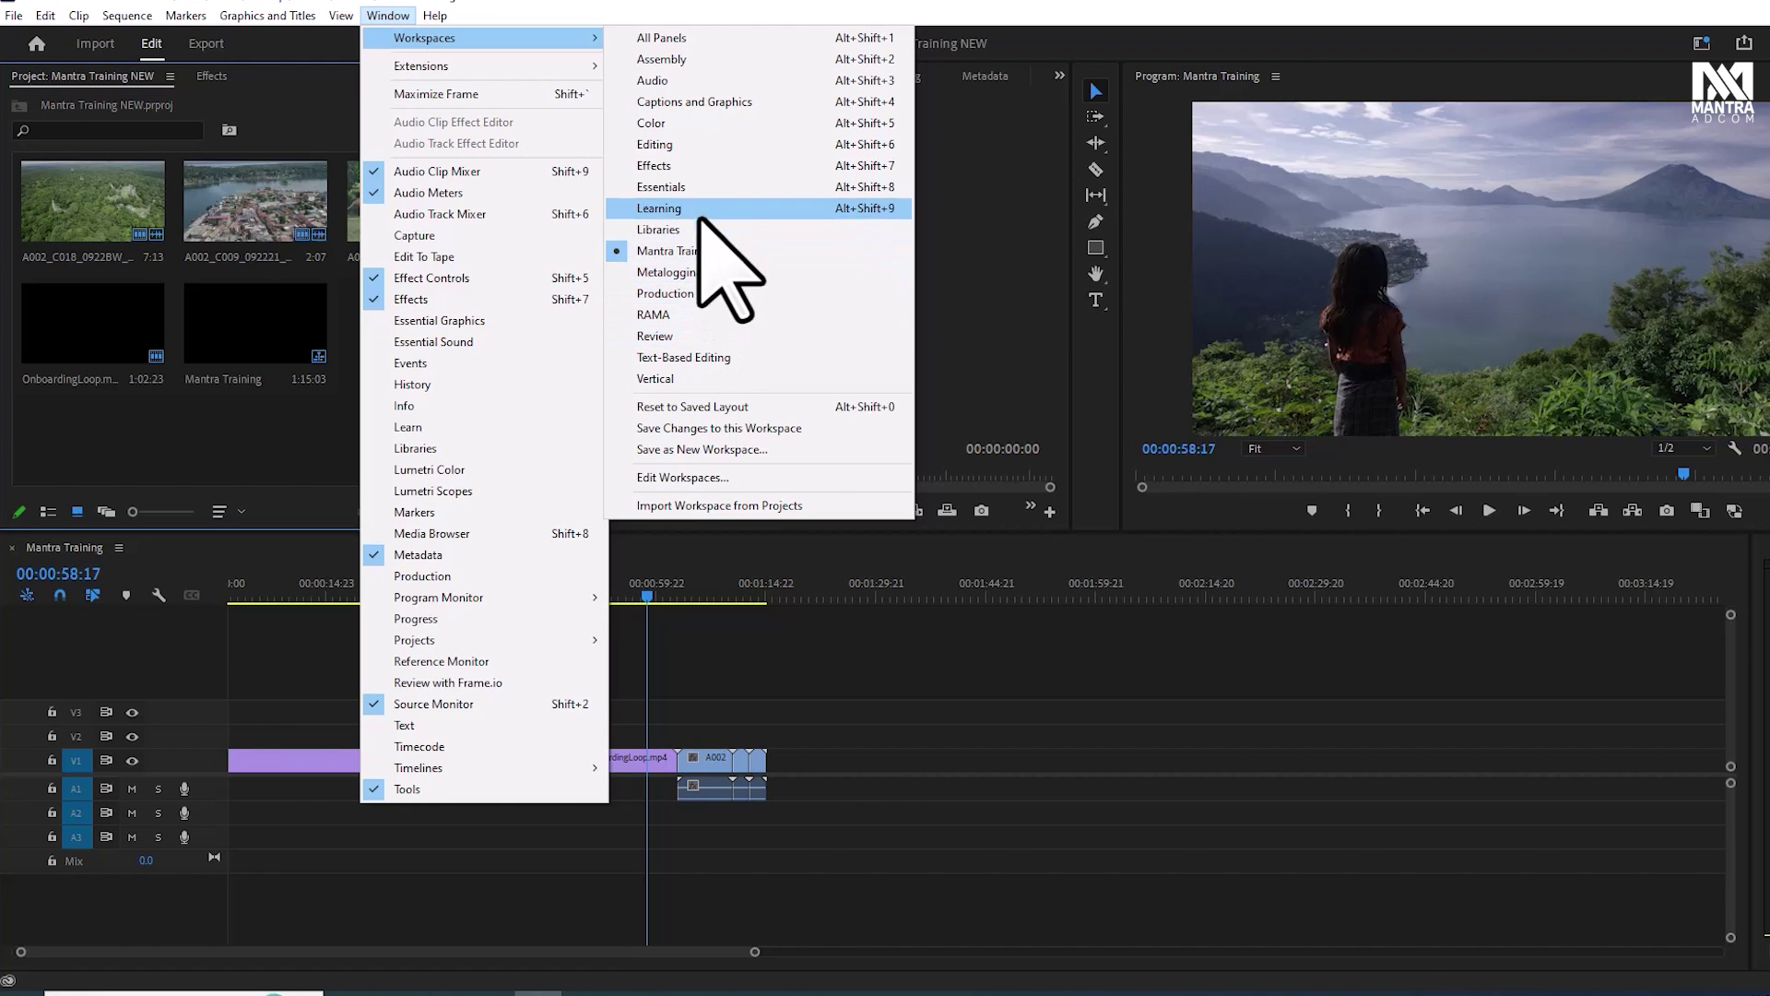
Switch to the Learning workspace, then back to Mantra Training
left_click(716, 221)
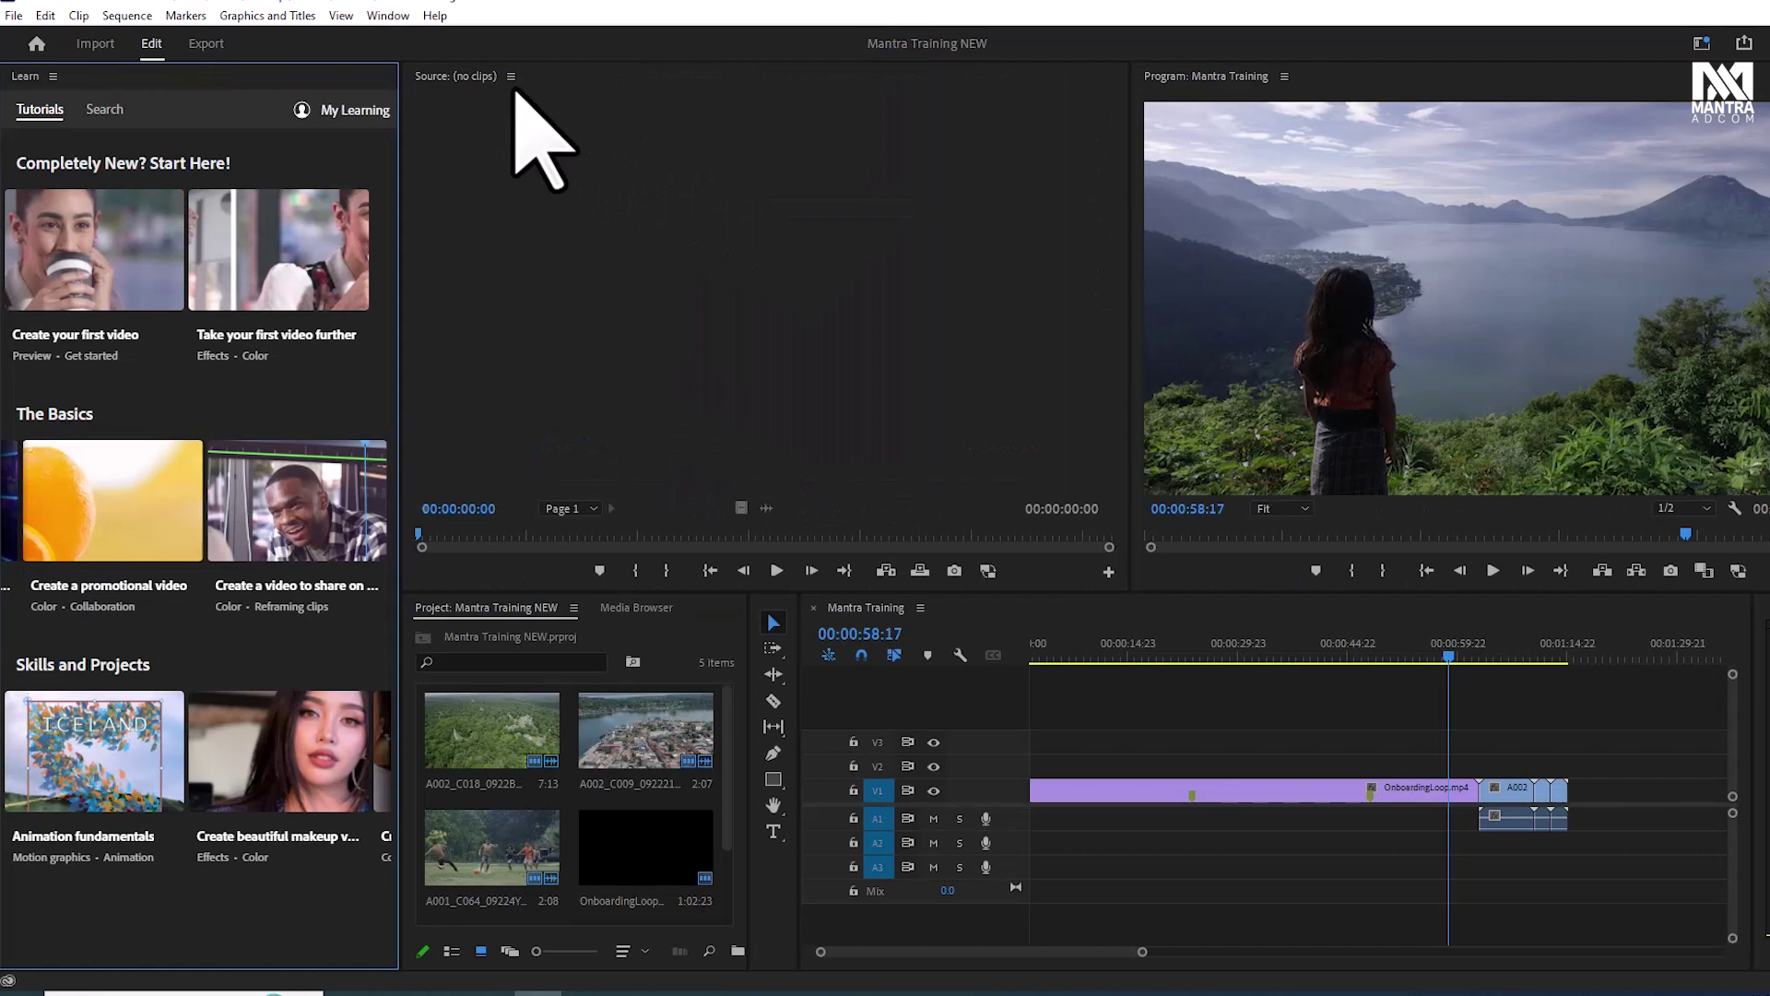
left_click(387, 15)
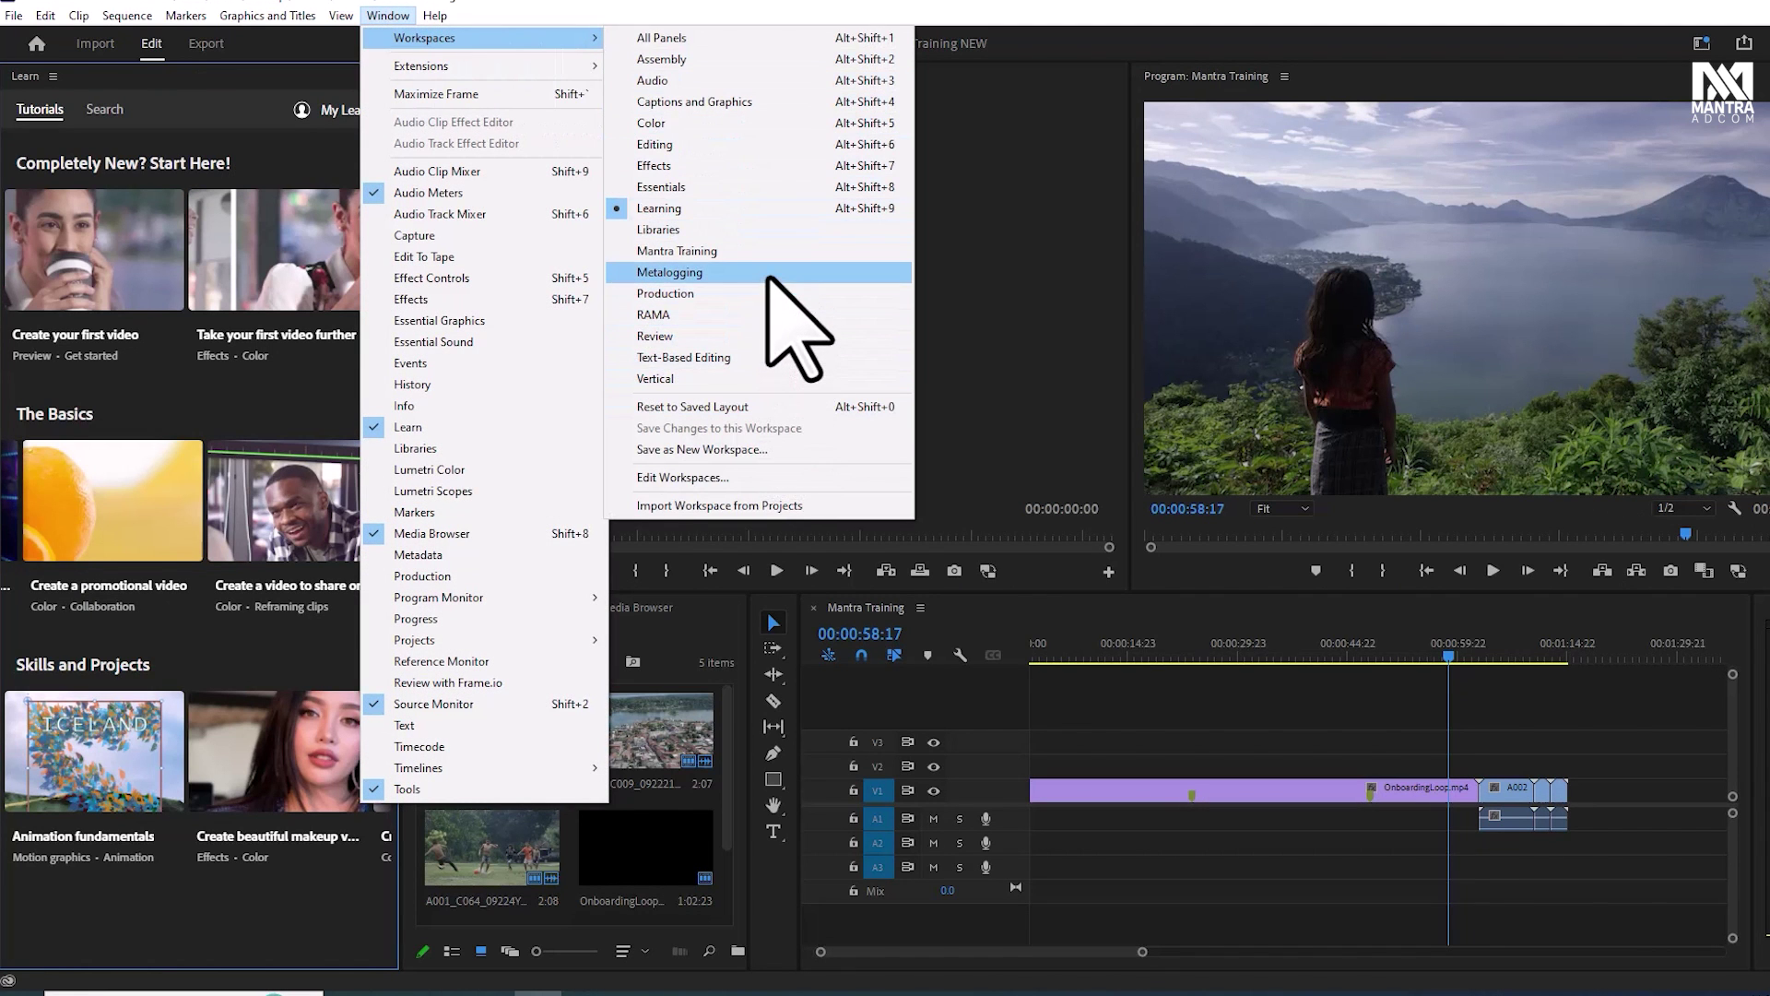
left_click(775, 254)
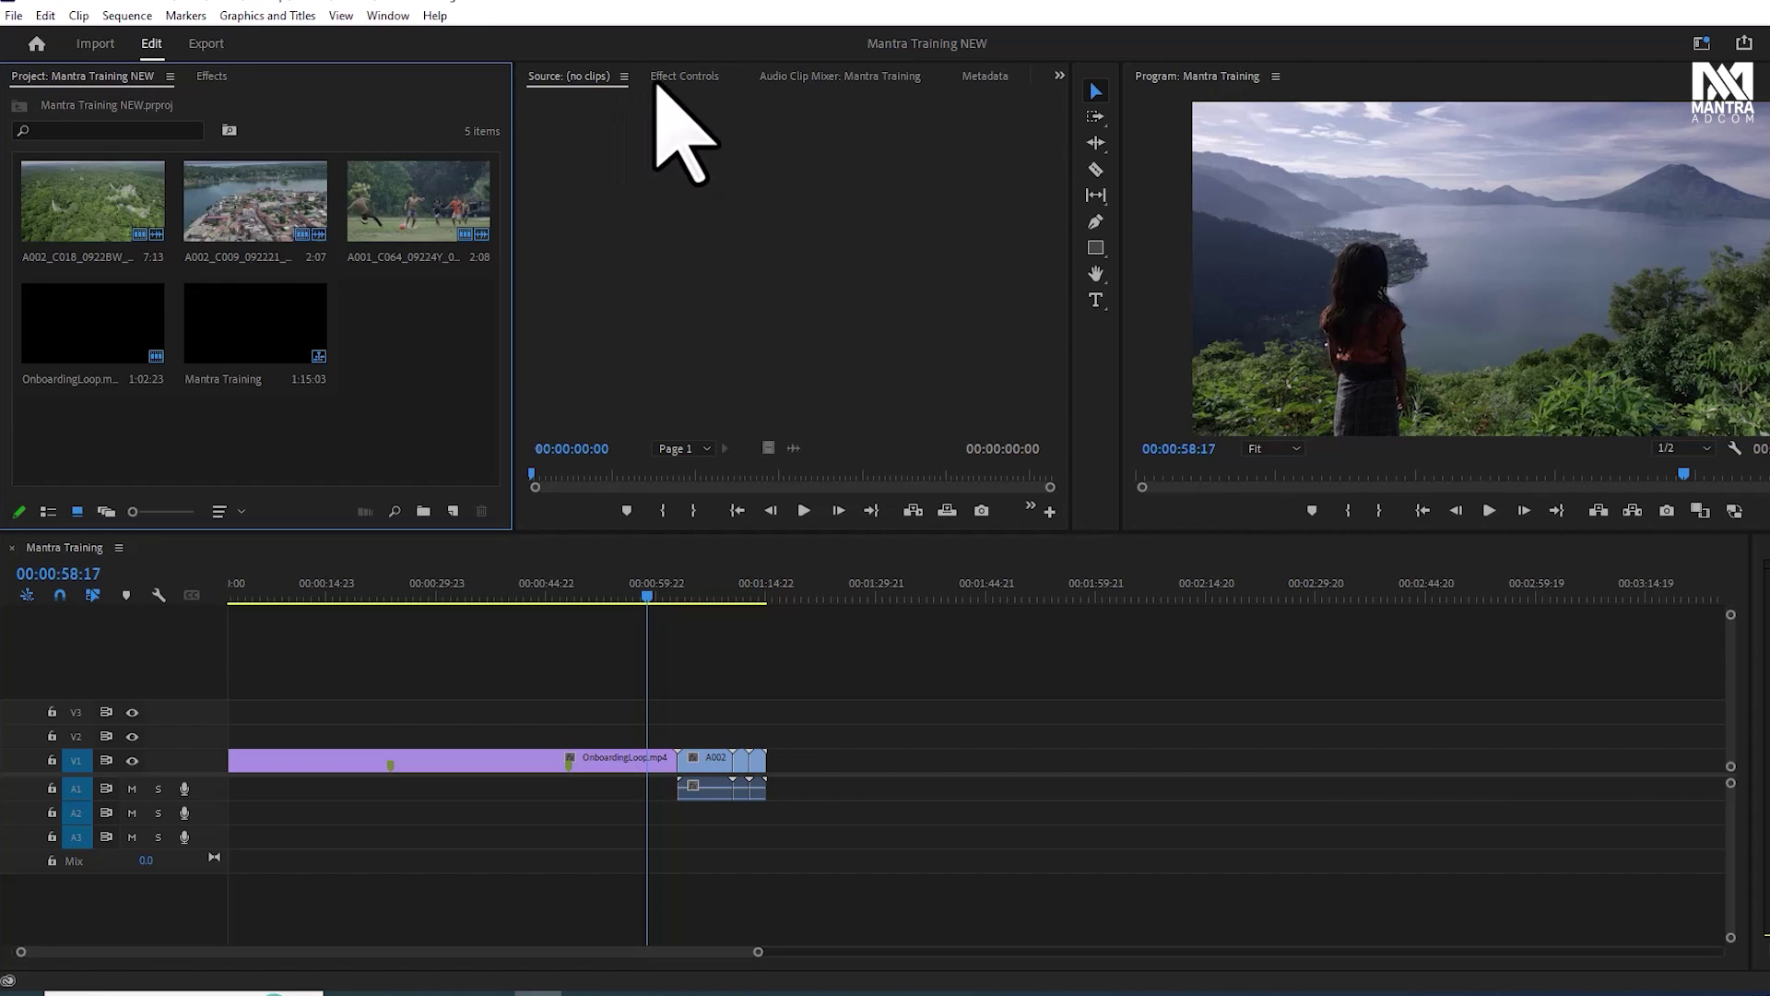
Close the Source panel, collapse Effect Controls to widen the Program monitor, and enlarge the timeline
left_click(625, 76)
left_click(668, 83)
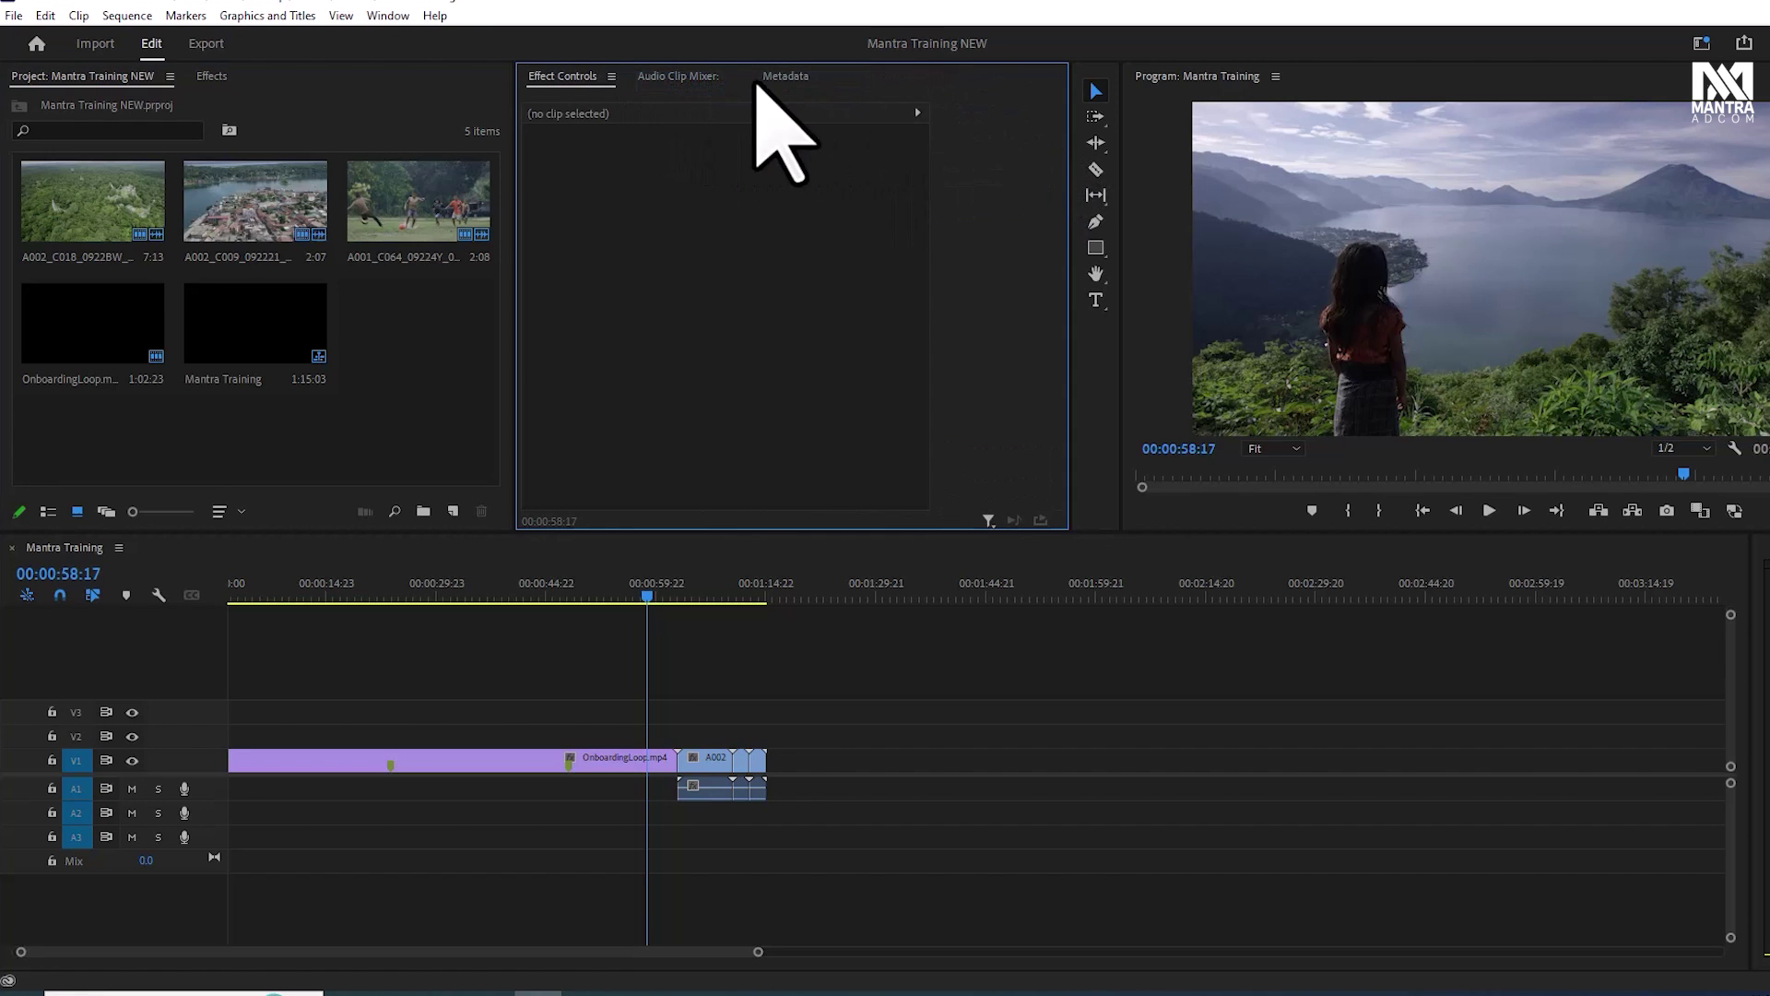
mouse_move(1067, 139)
left_mouse_down()
mouse_move(1311, 189)
mouse_move(592, 237)
left_mouse_up()
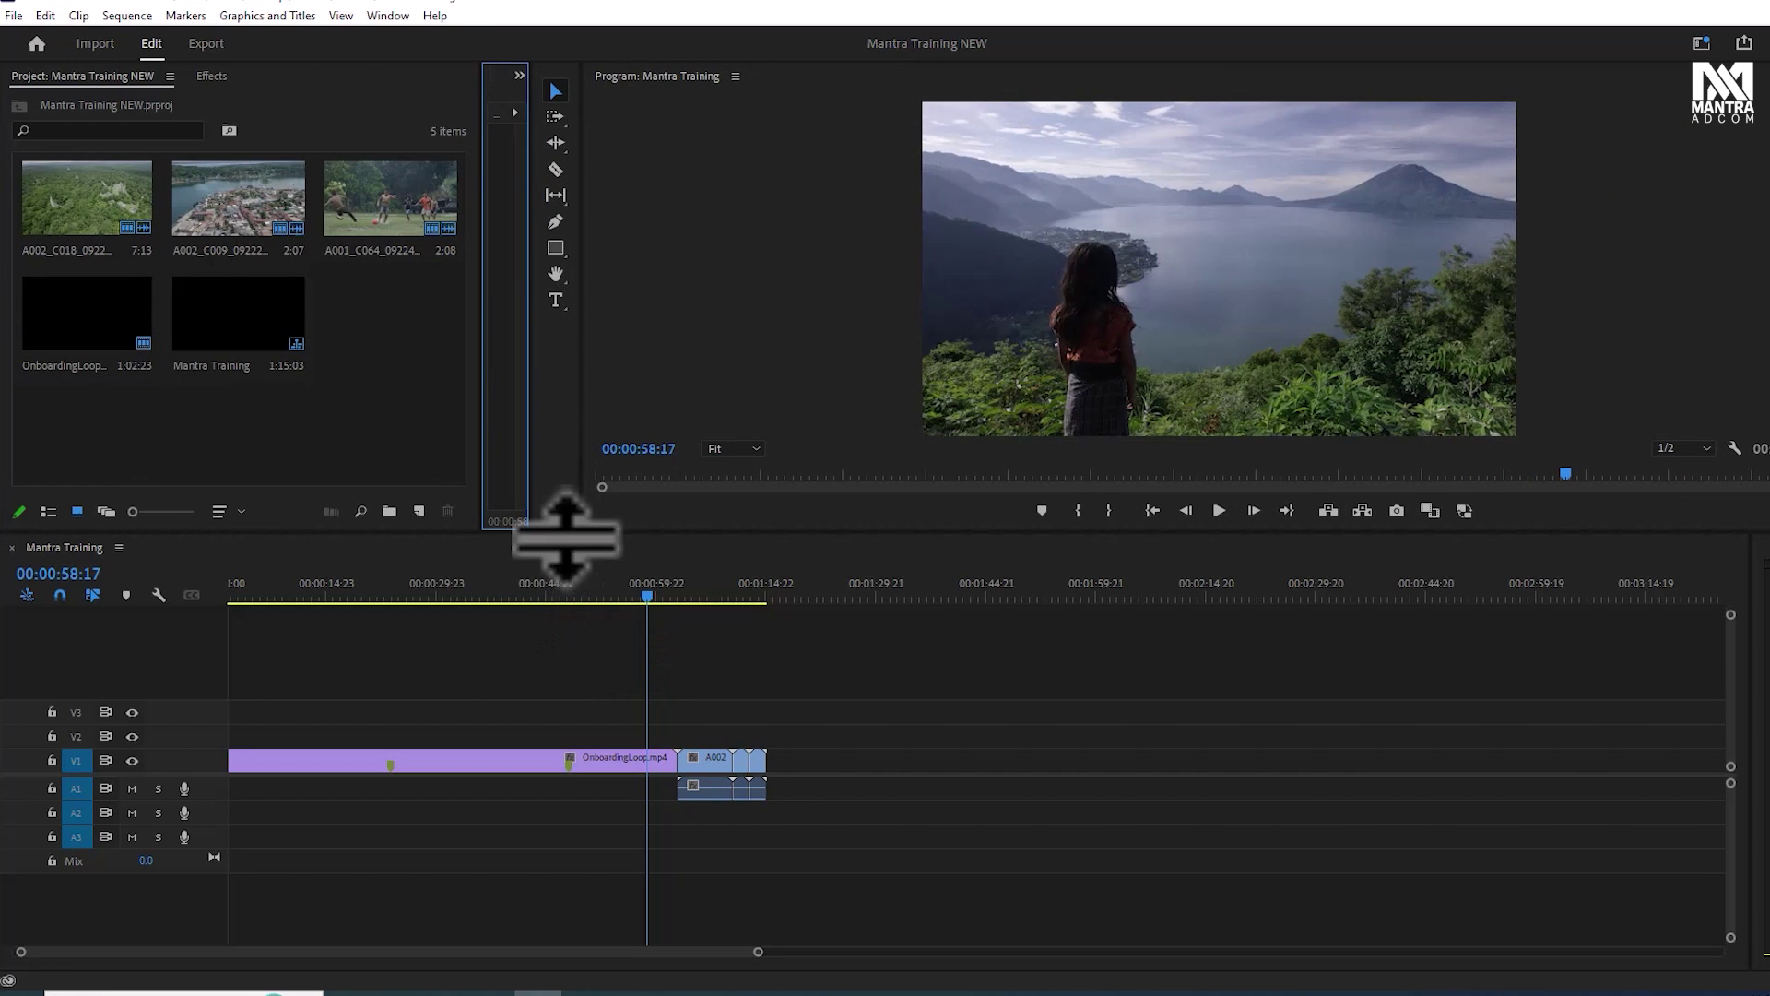
left_click_drag(560, 537, 621, 301)
Reset Mantra Training to its saved layout, bringing back the Source monitor, Program monitor and tools
left_click(389, 15)
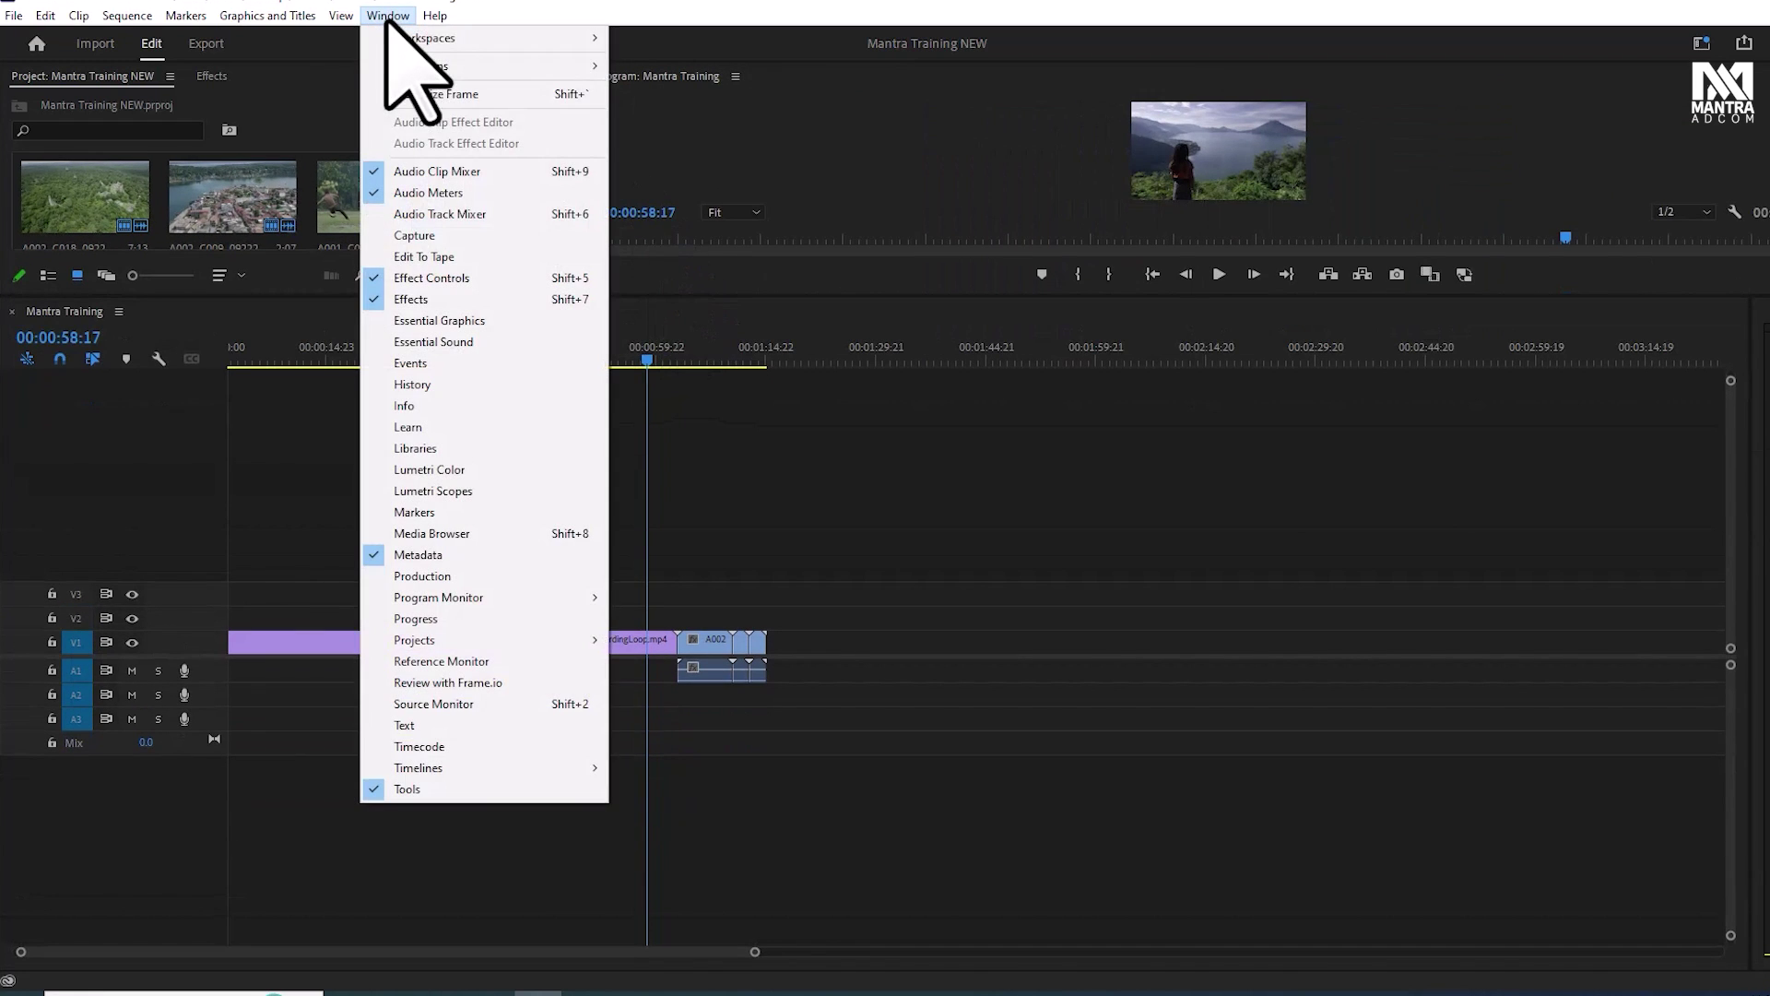
mouse_move(472, 43)
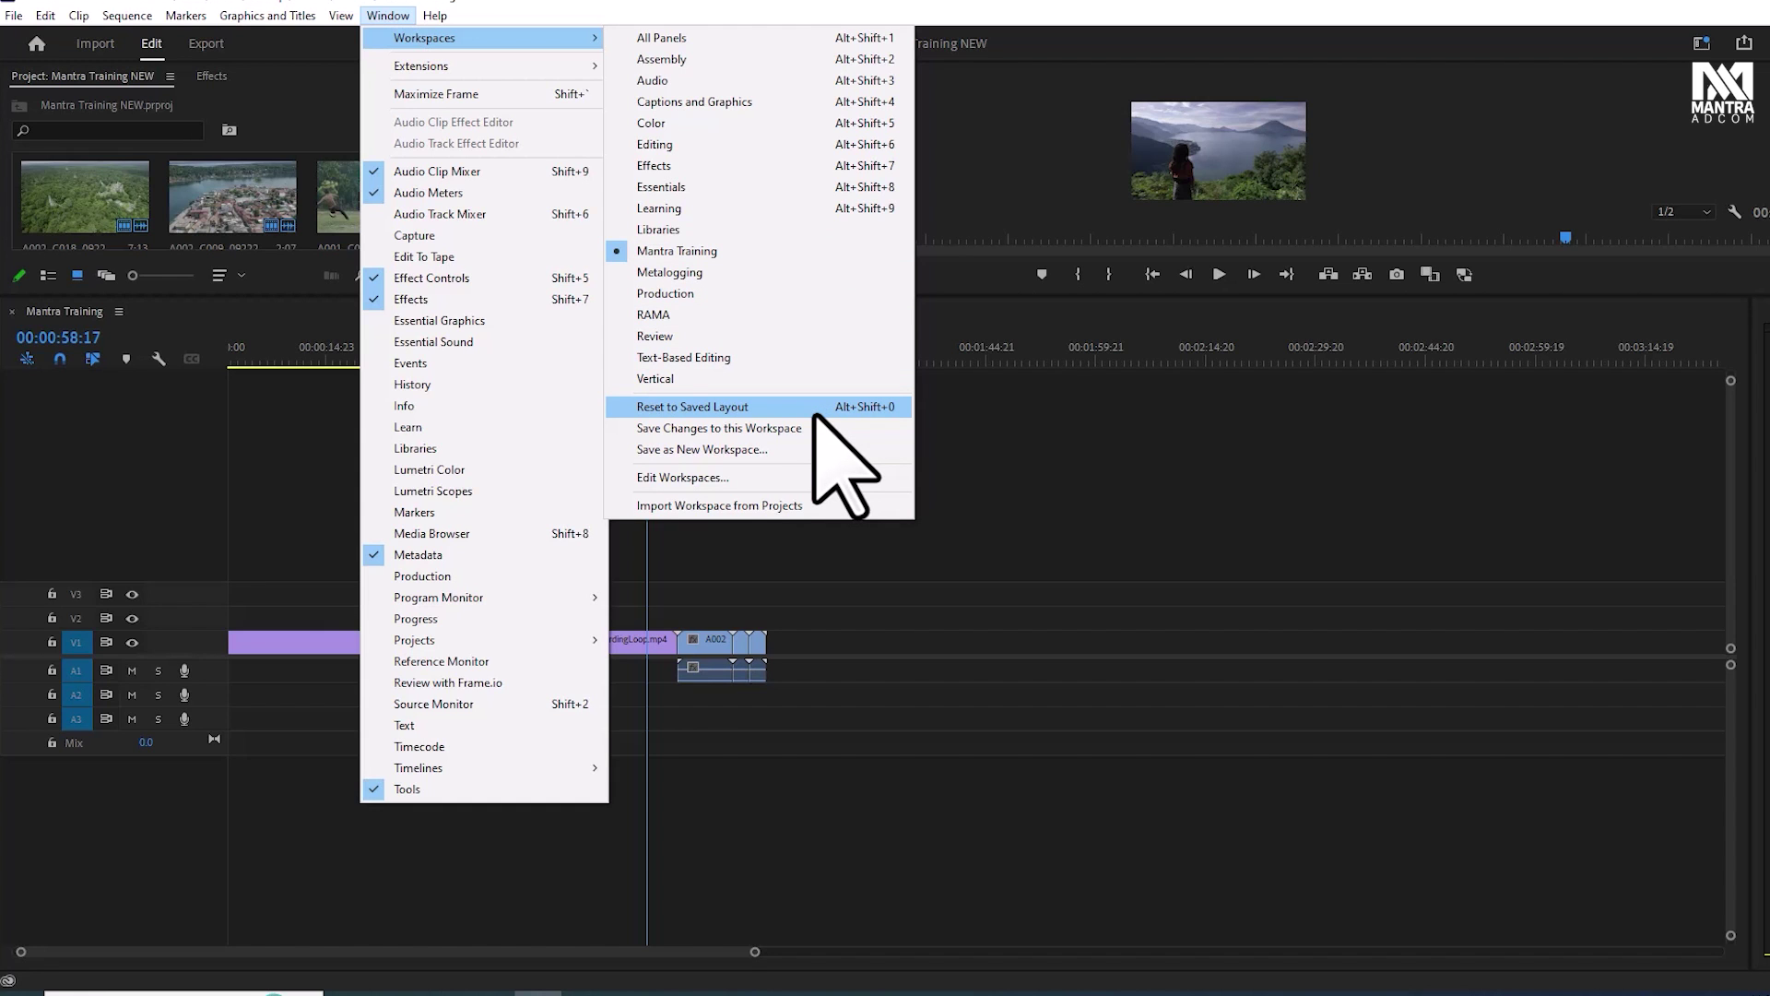
left_click(815, 415)
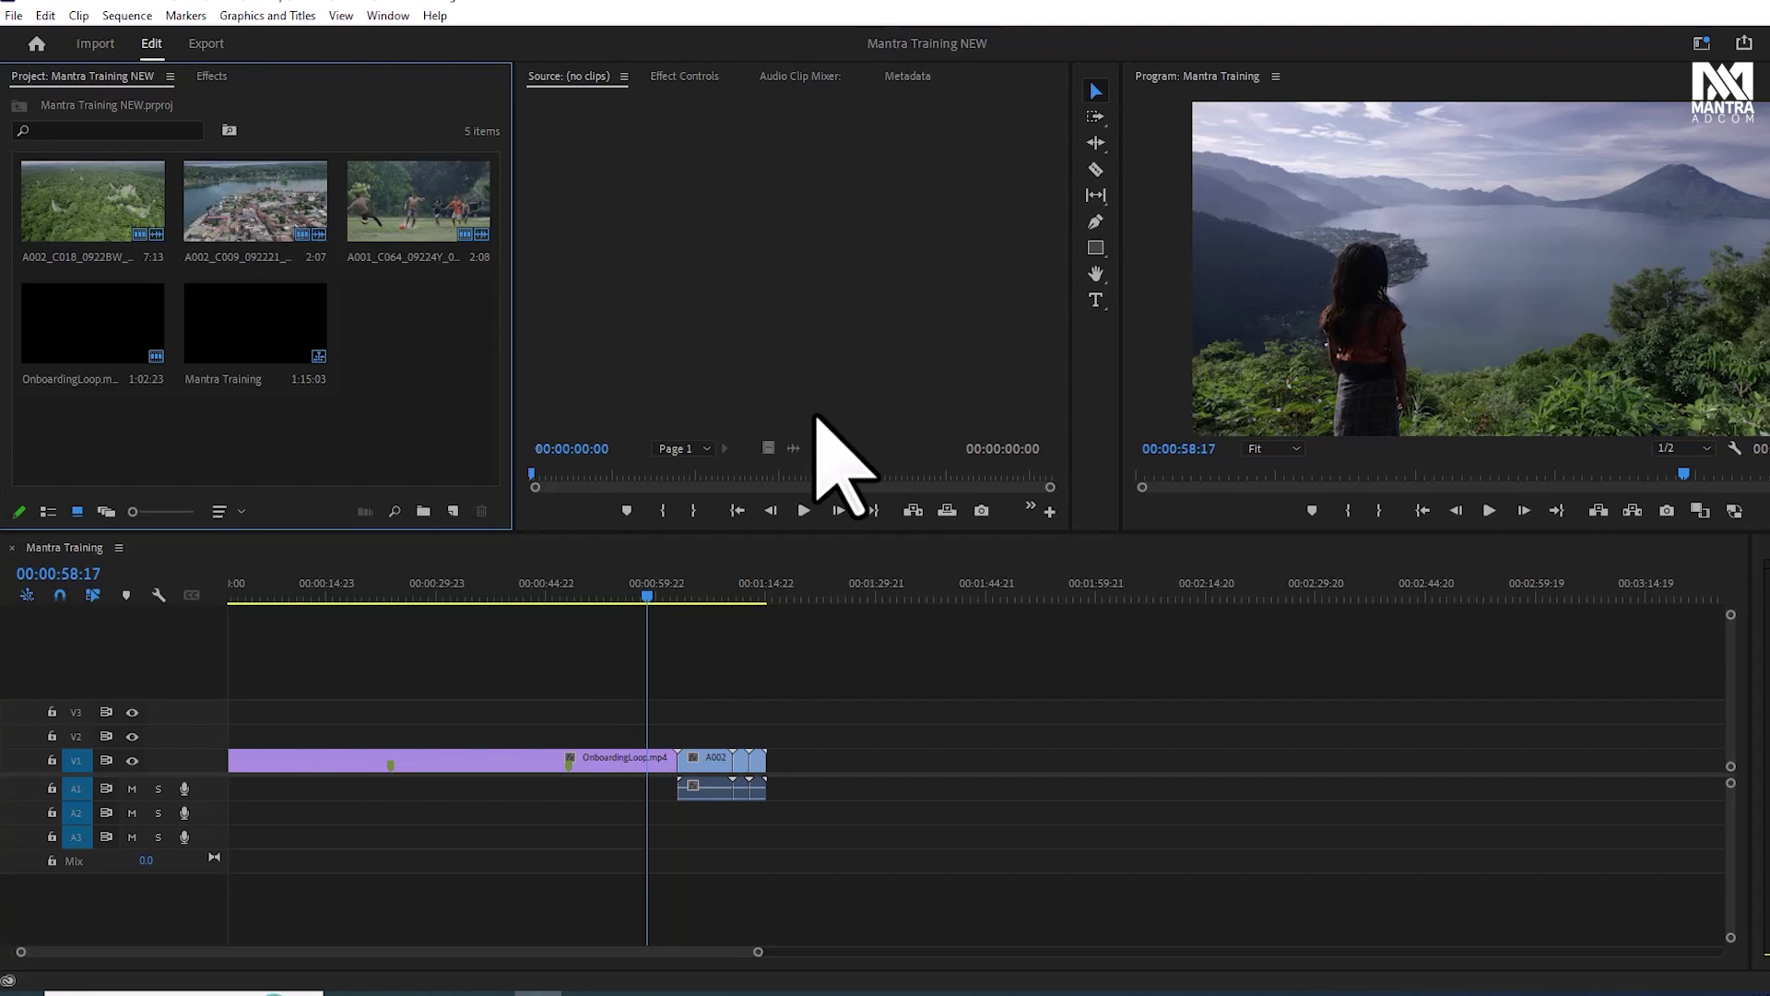
mouse_move(645, 594)
left_mouse_down()
mouse_move(583, 630)
mouse_move(658, 630)
left_mouse_up()
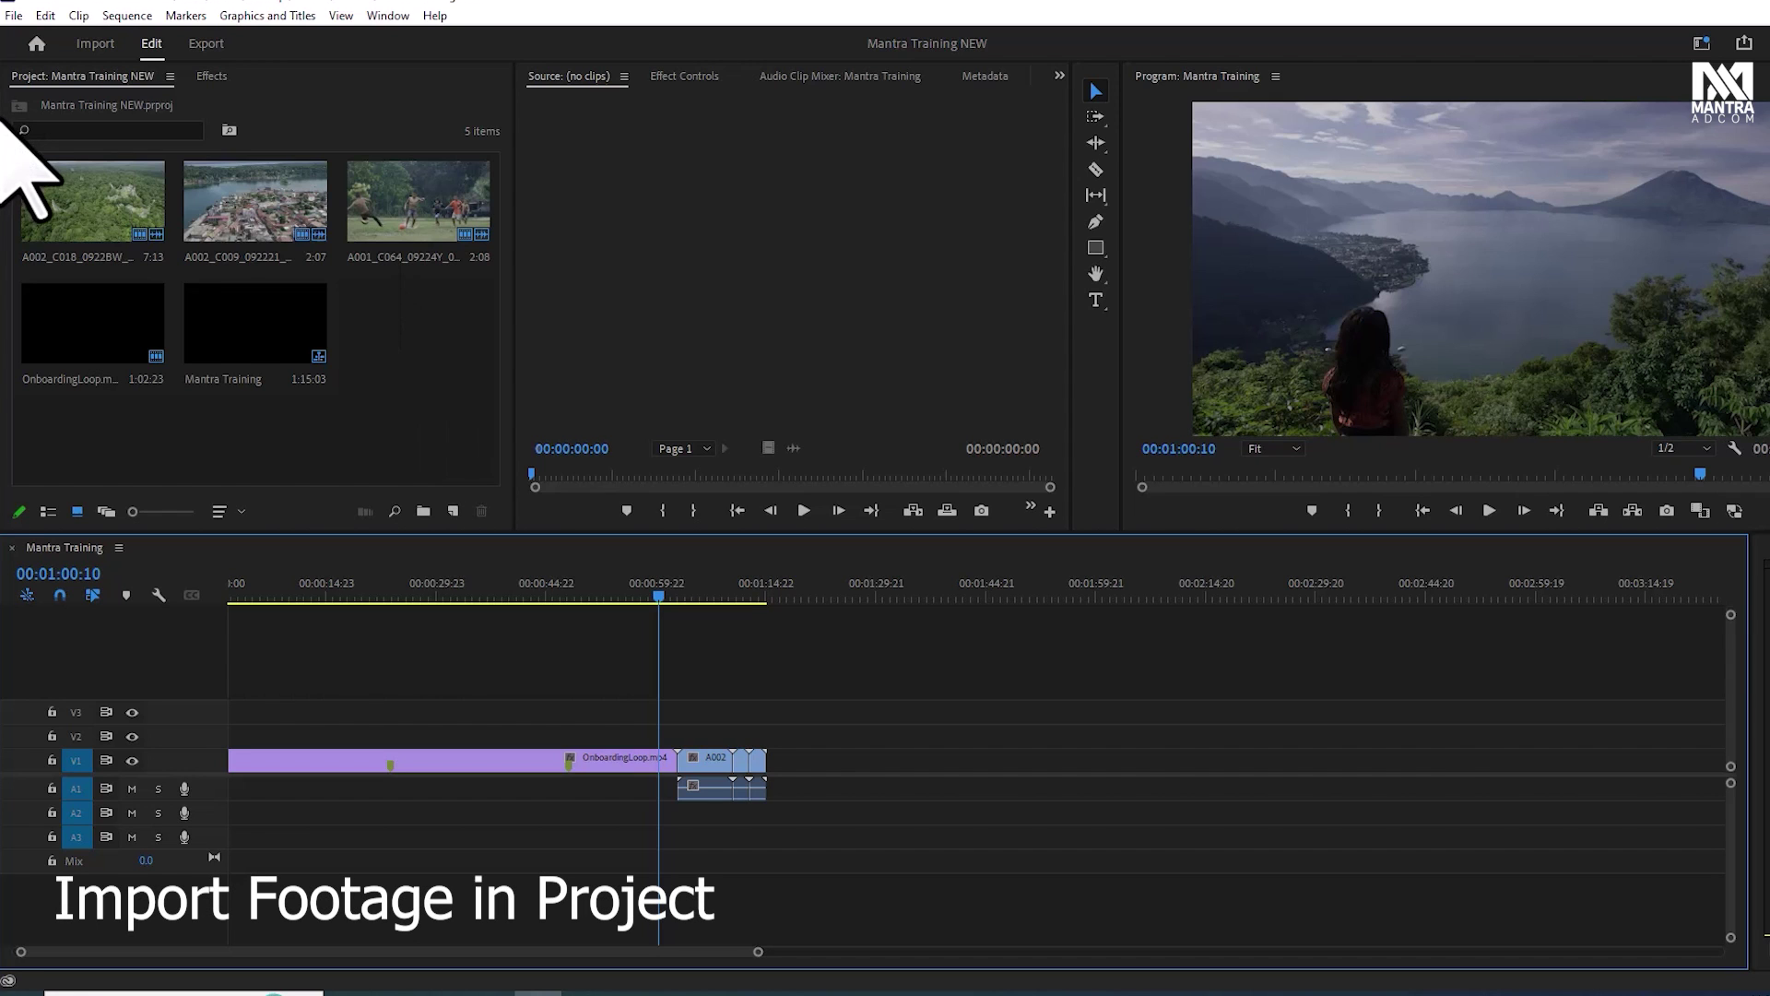
Import Polution India, United nation, Video vidya YT OUT and the White and Red outro from Stocks
double_click(435, 373)
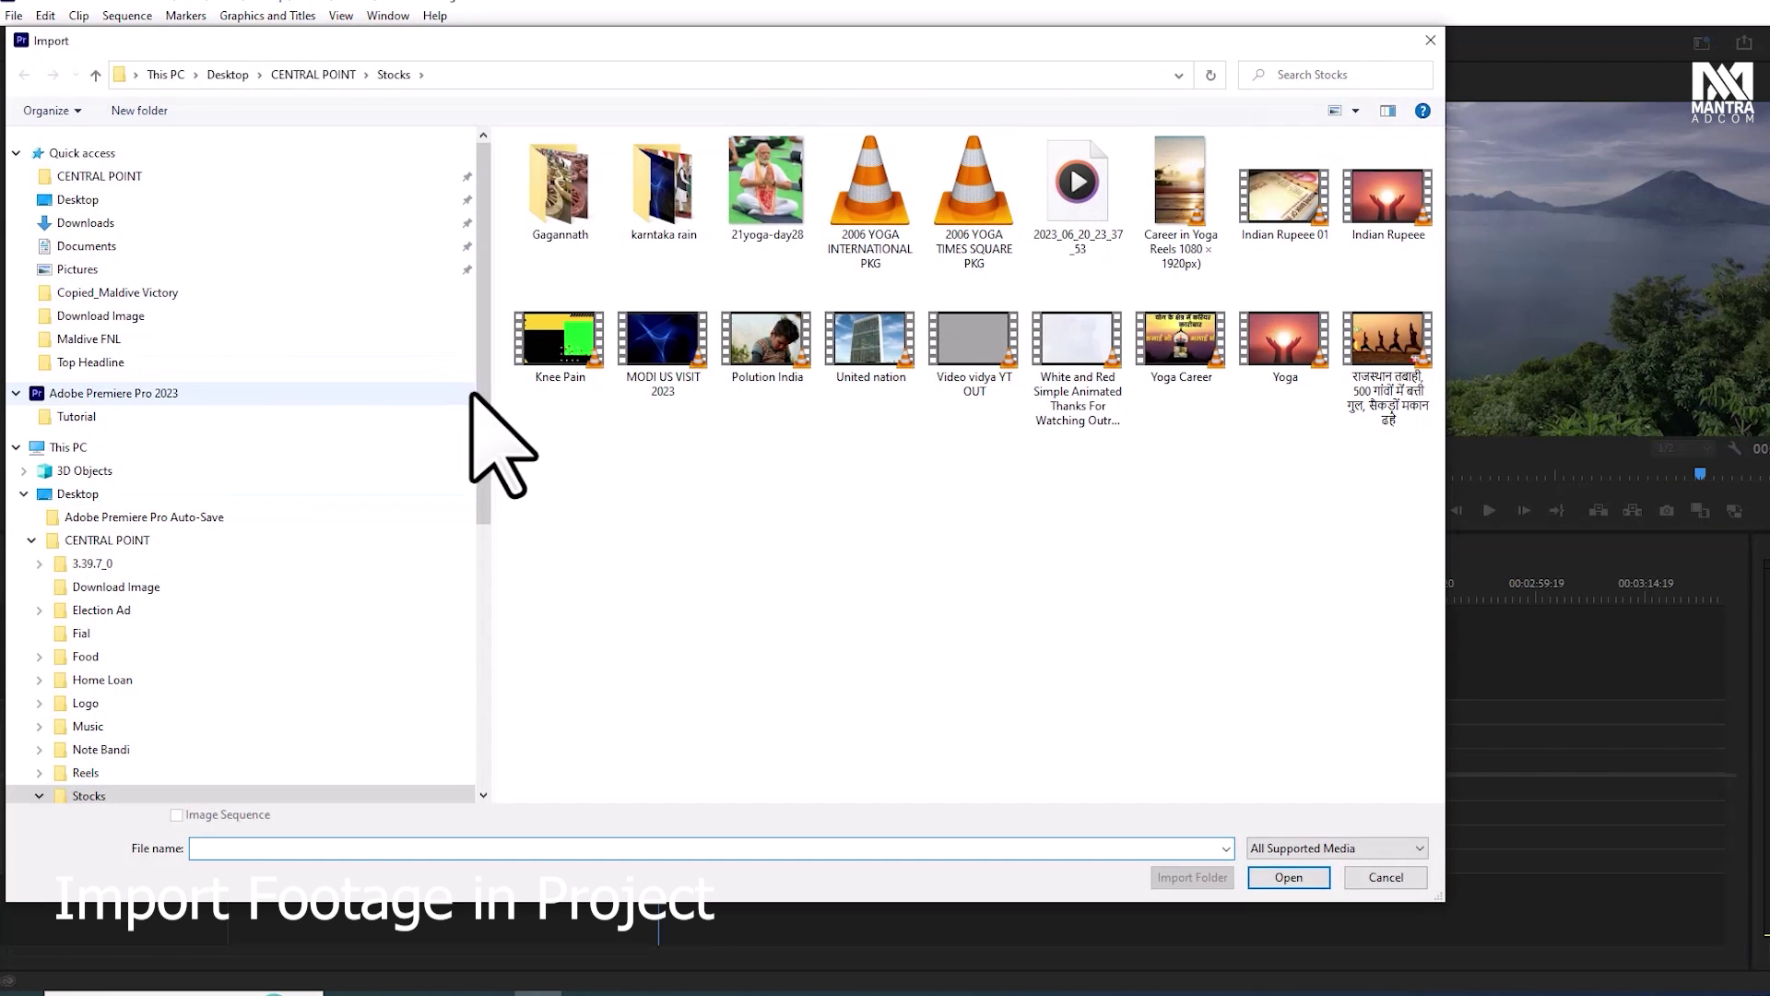
left_click_drag(1085, 526, 783, 328)
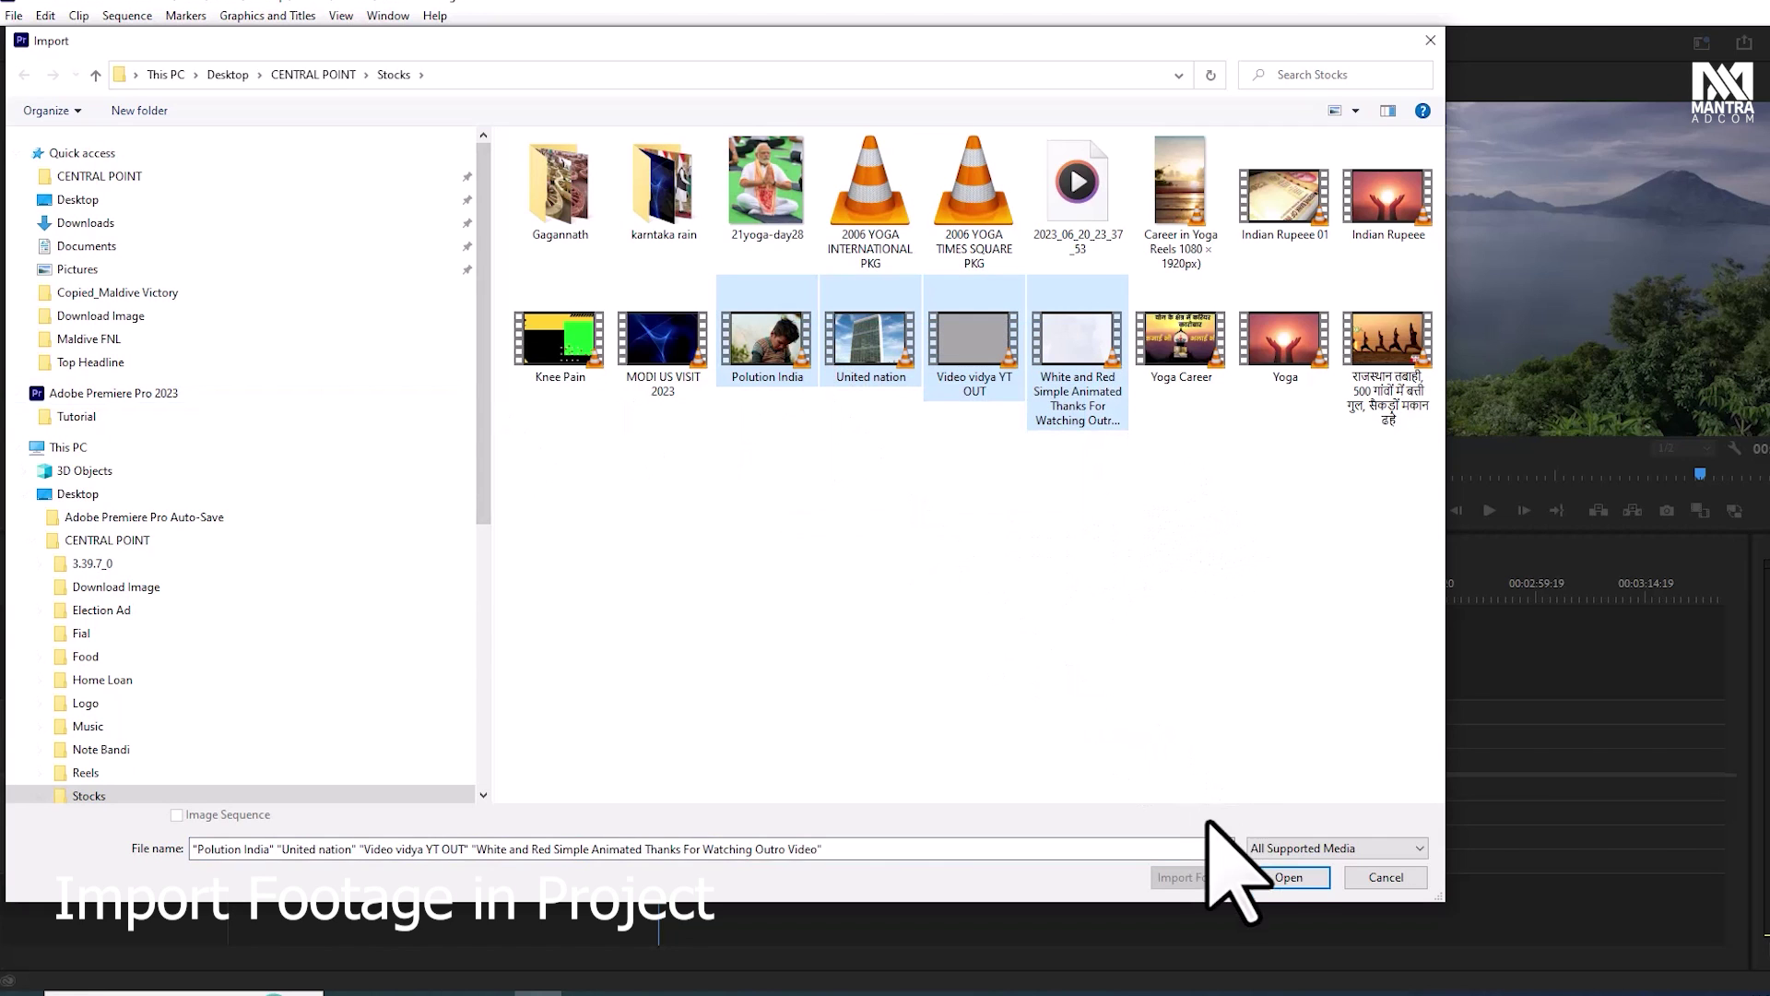
left_click(1277, 853)
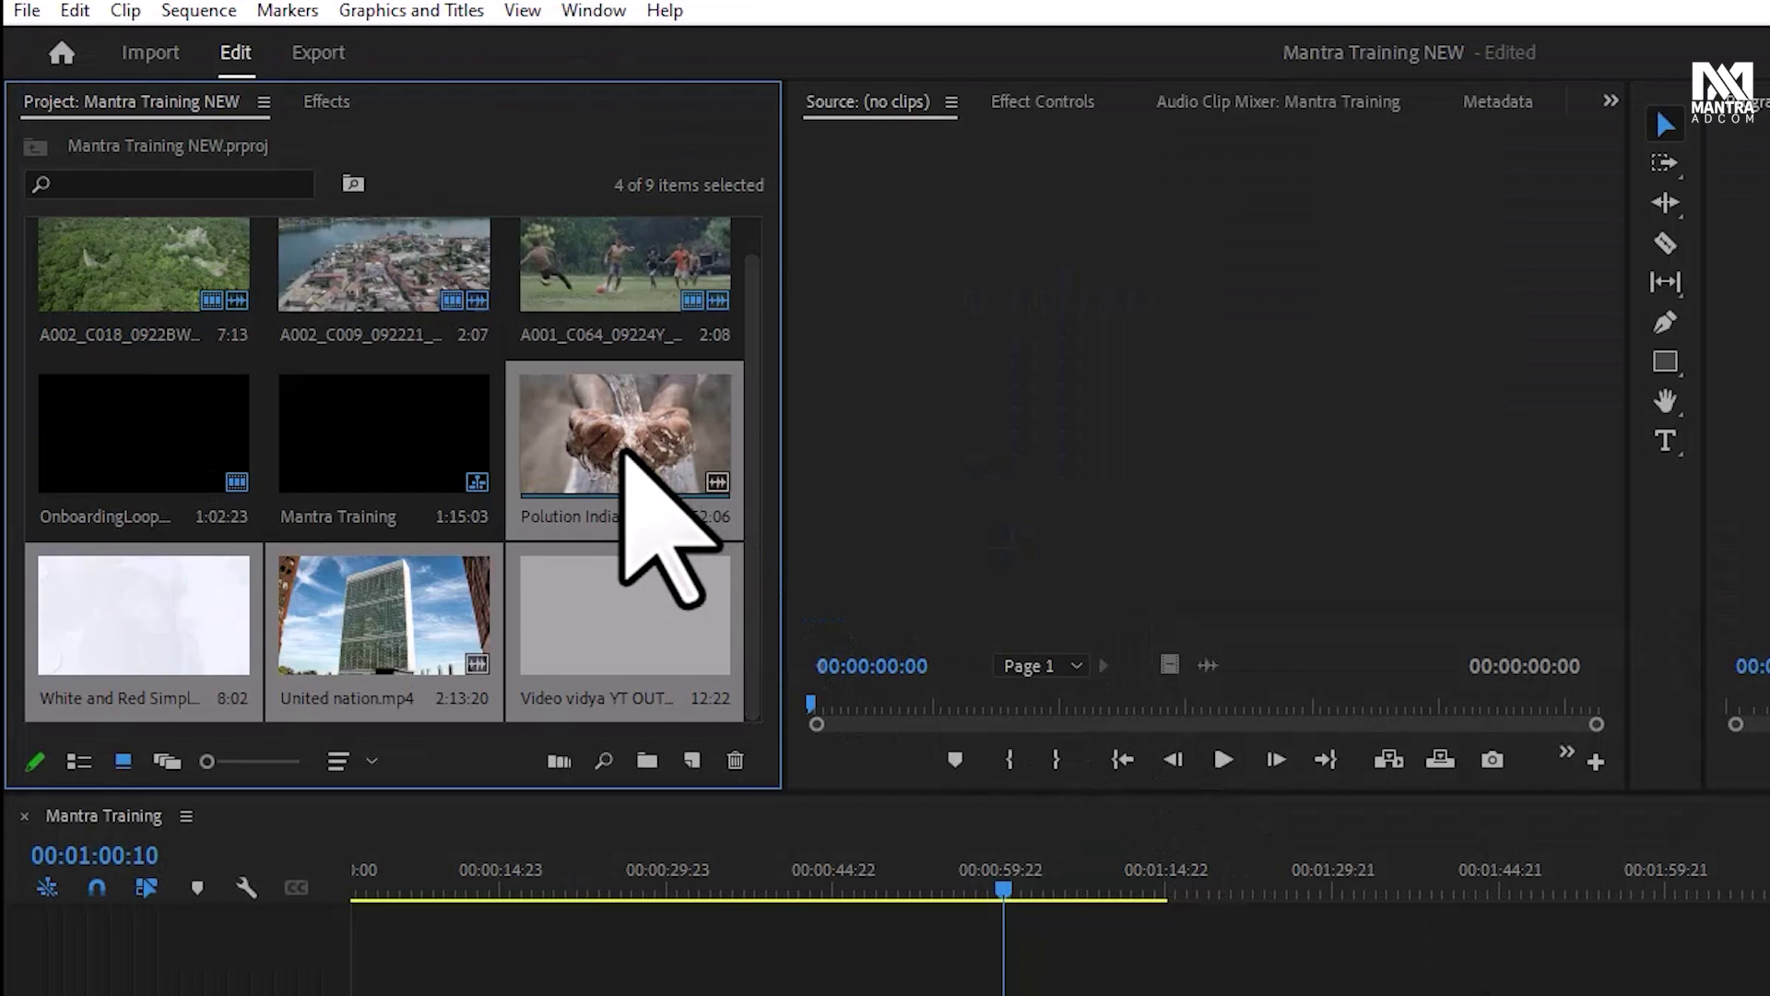
left_click(27, 10)
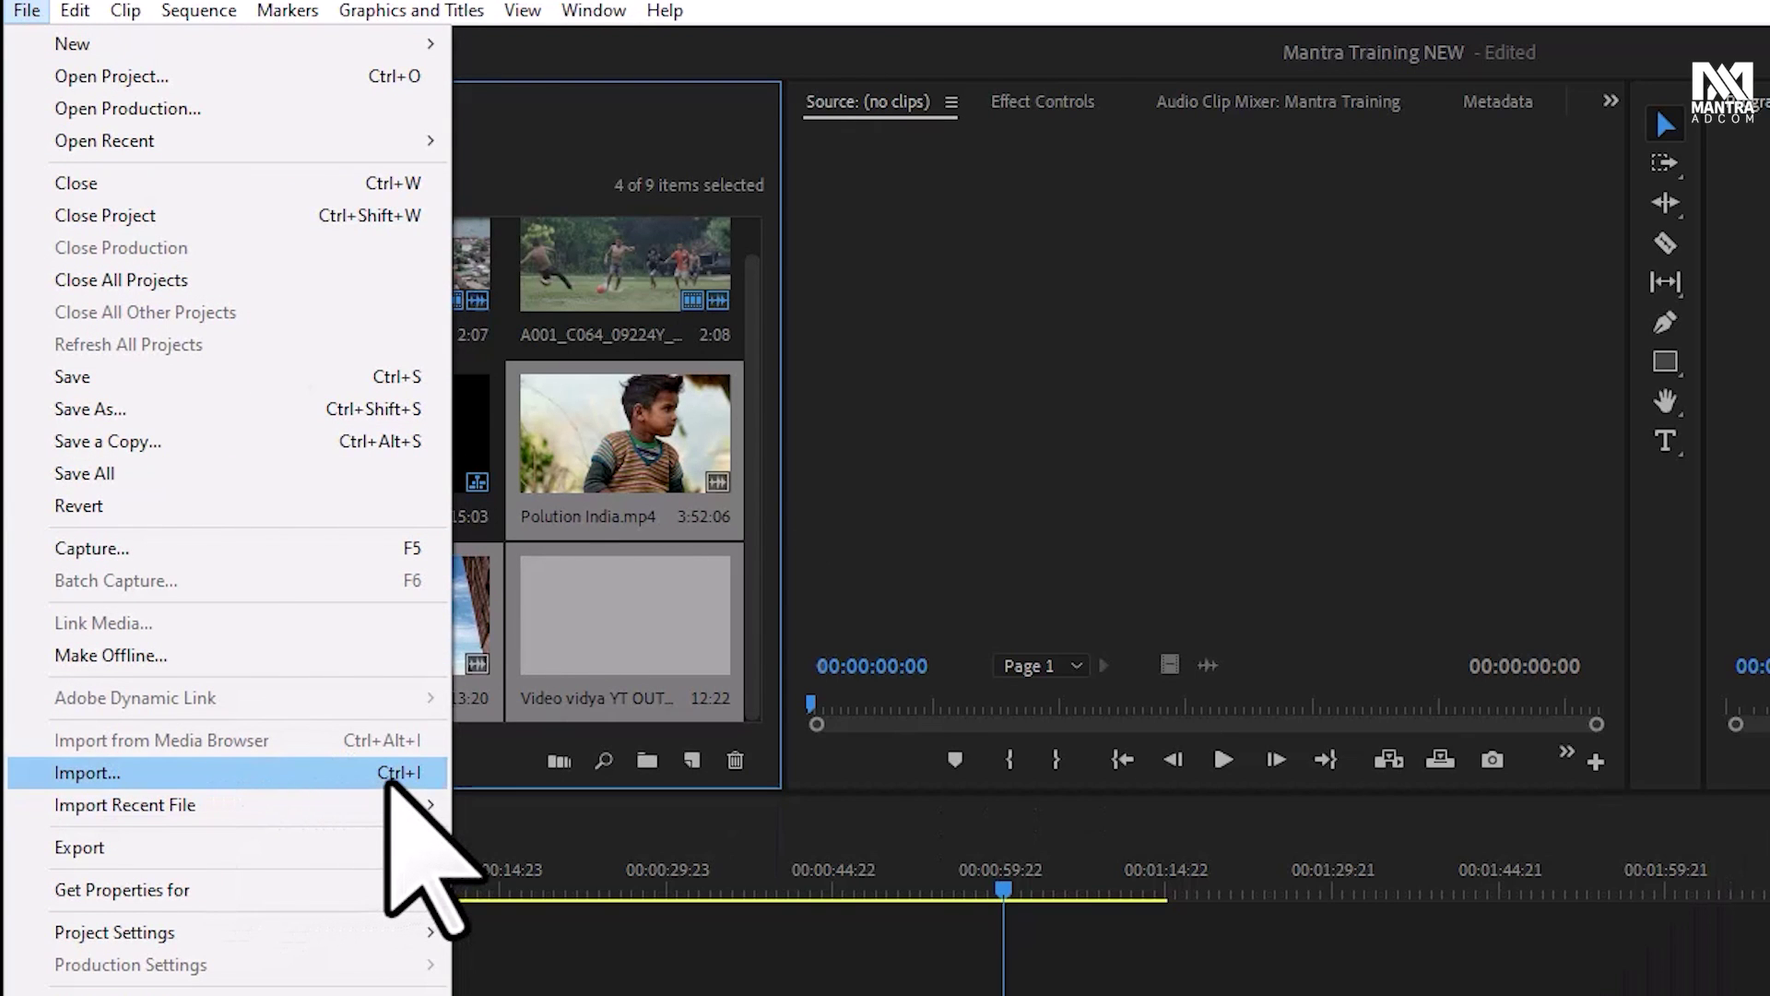
left_click(358, 772)
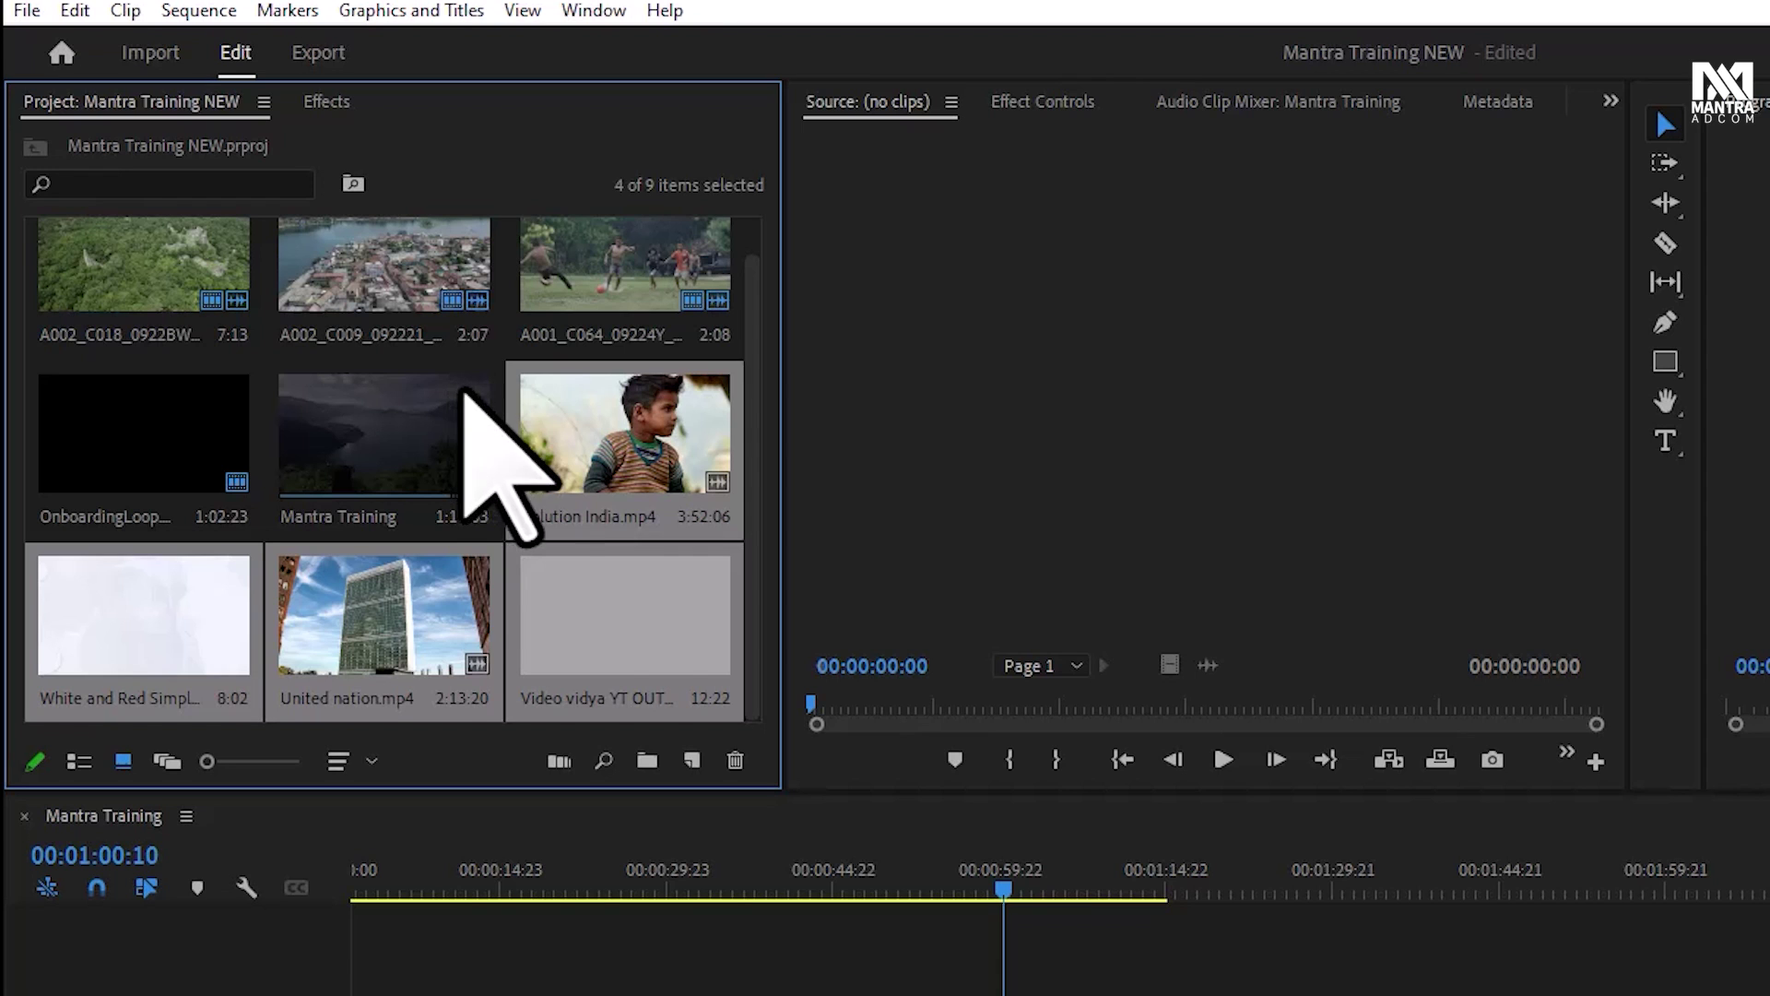
Switch between list, icon and freeform views of the clips and shrink the thumbnails
left_click(80, 763)
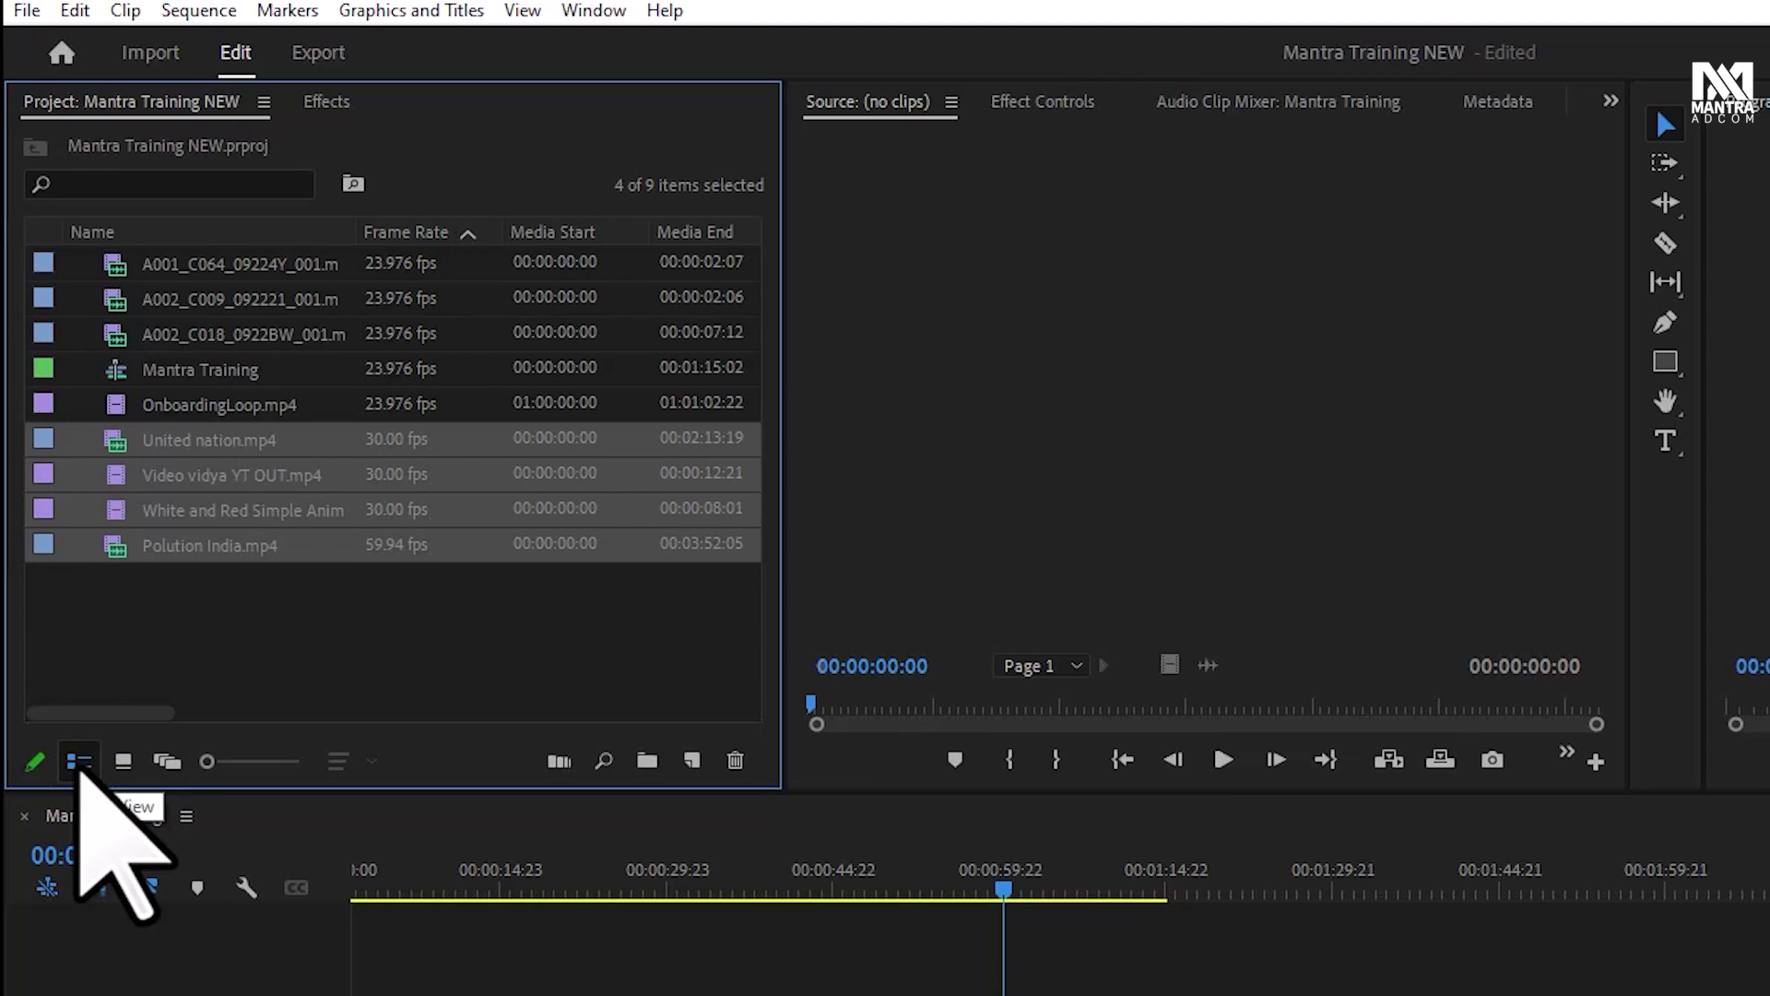
left_click(123, 760)
left_click(167, 761)
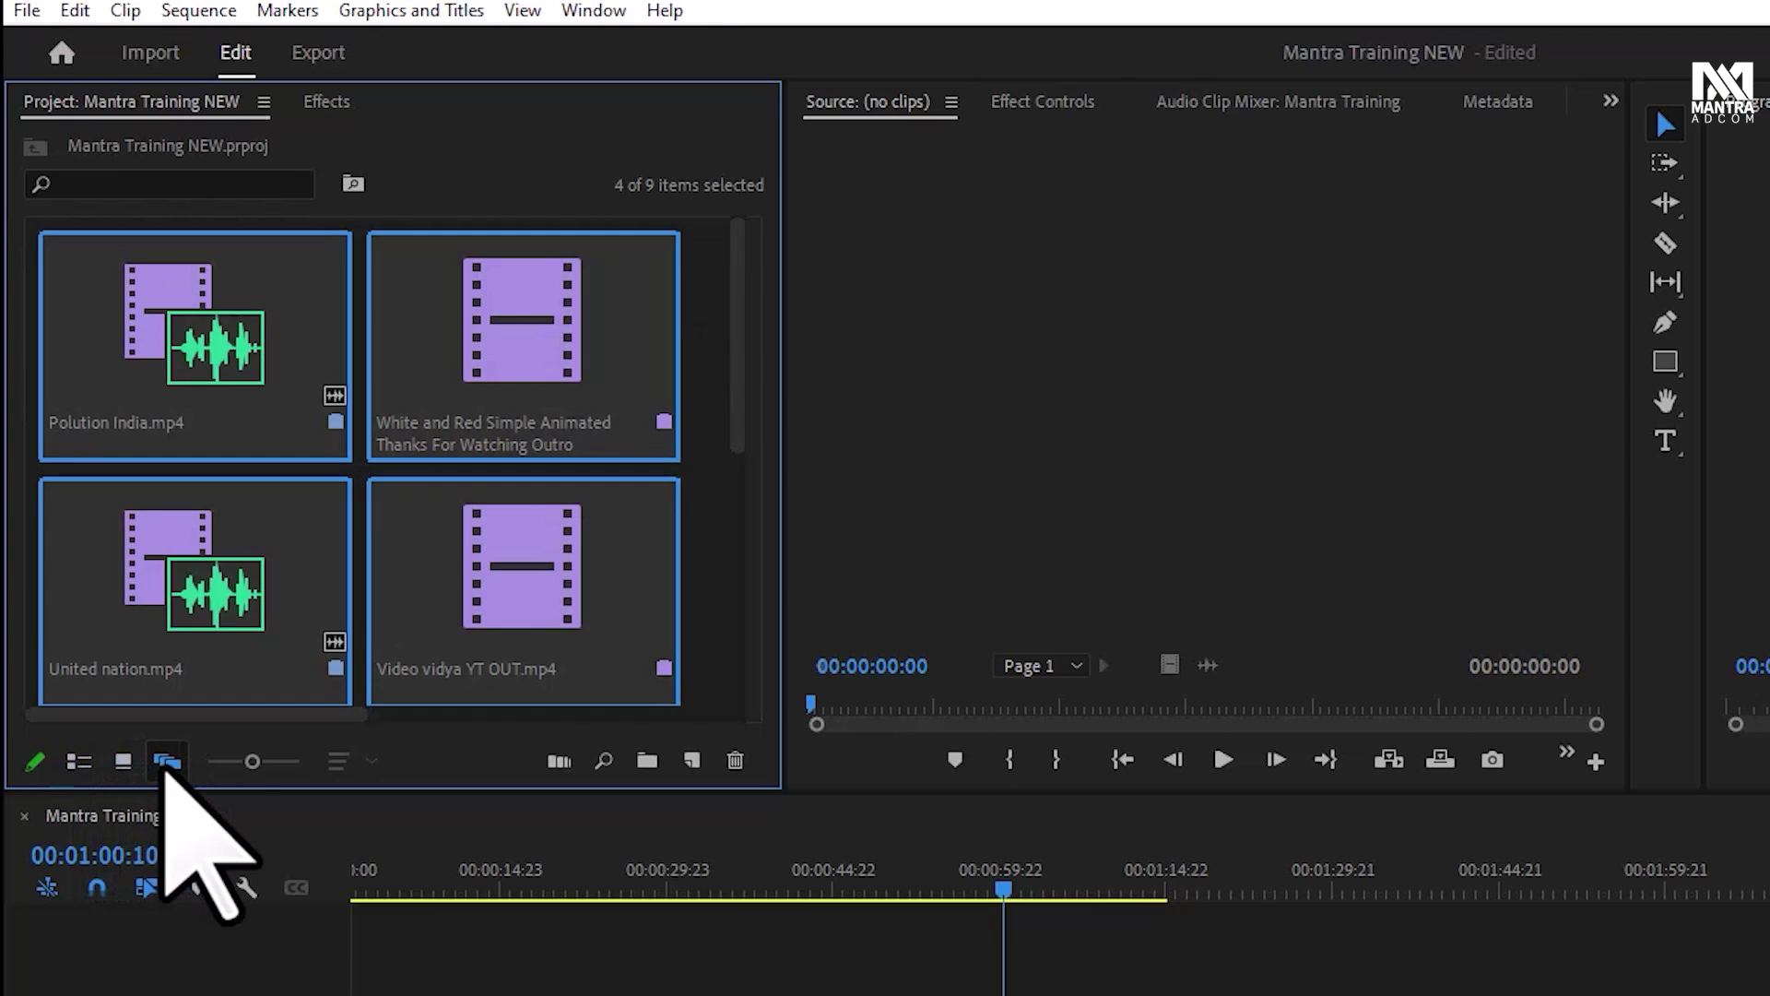
left_click_drag(252, 761, 218, 760)
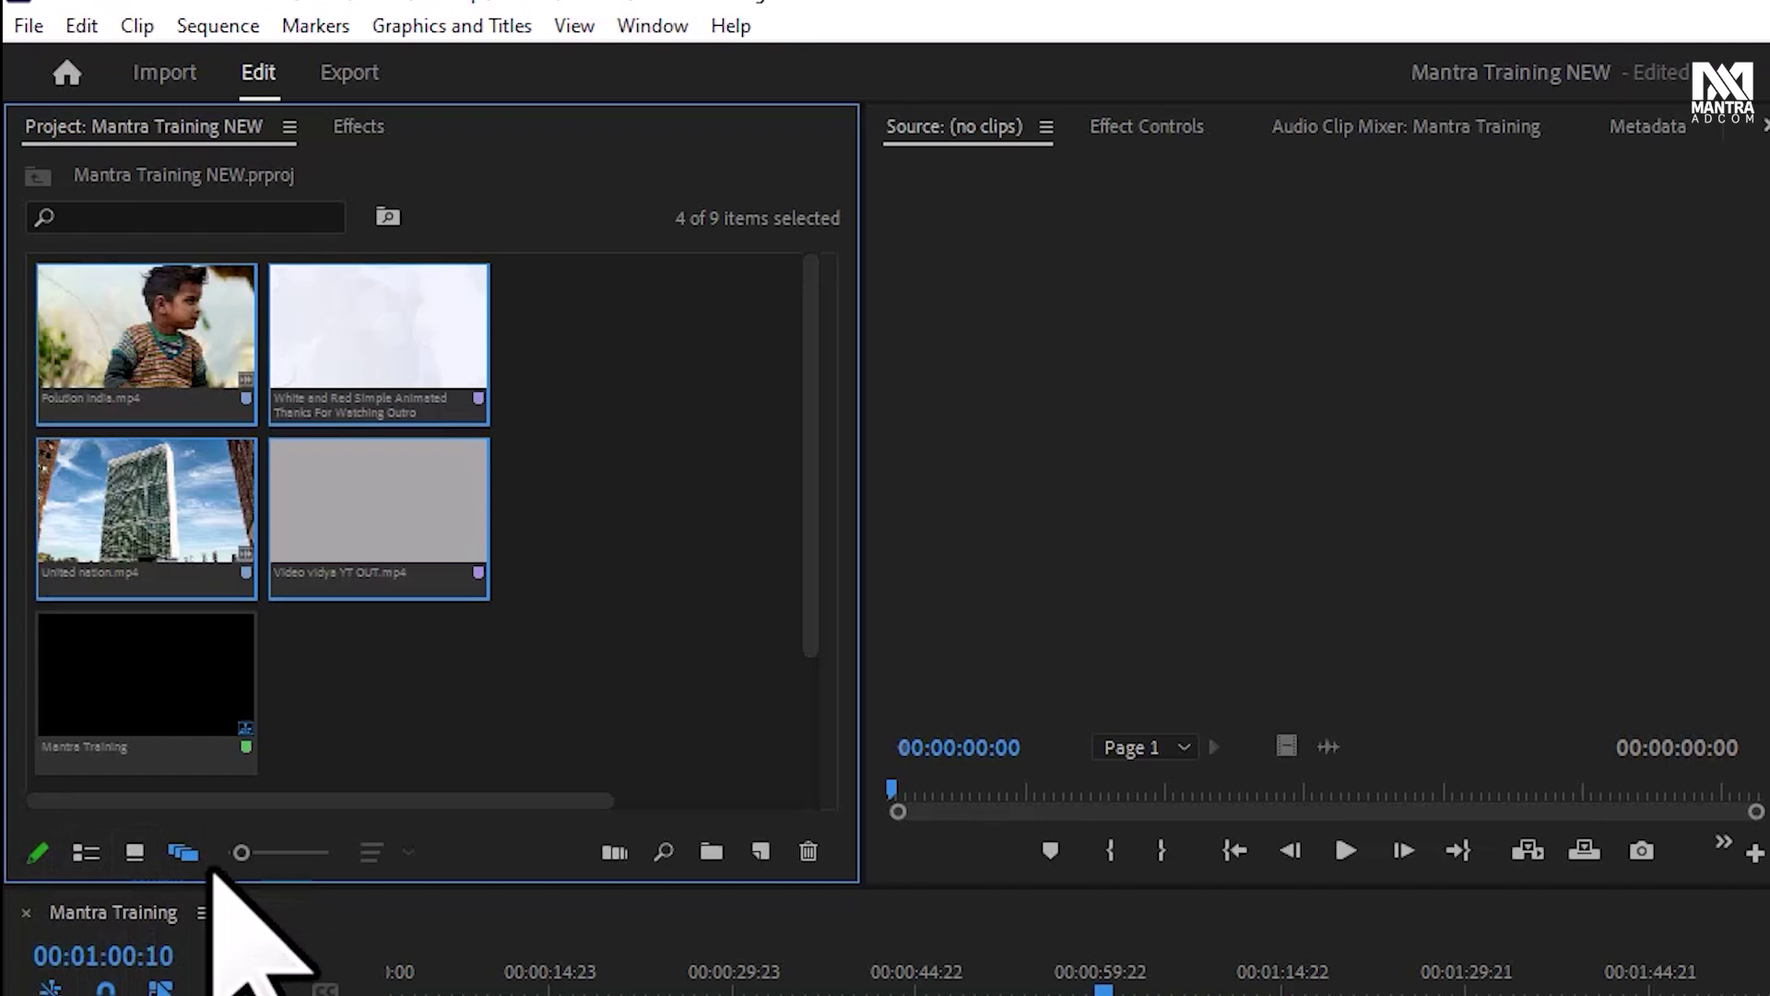
Return to the icon grid with larger thumbnails and close the sort options unchanged
left_click(135, 851)
mouse_move(241, 852)
left_mouse_down()
mouse_move(305, 852)
mouse_move(249, 854)
left_mouse_up()
left_click(371, 852)
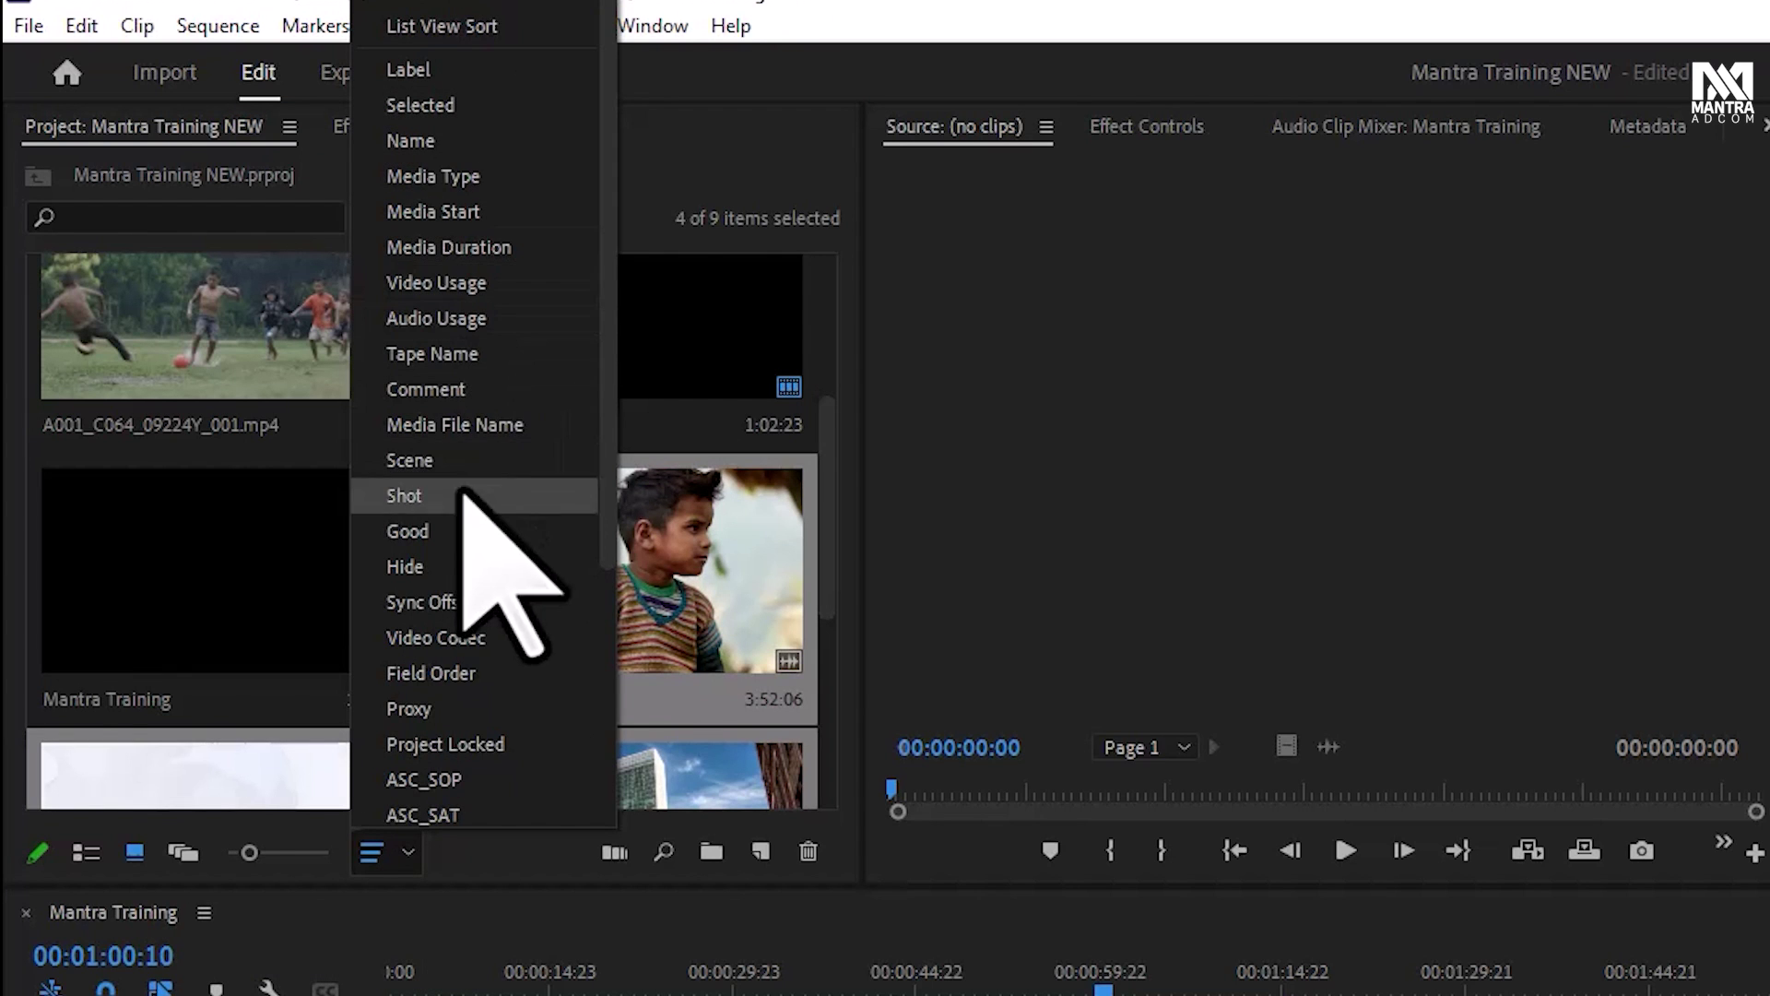
left_click(650, 917)
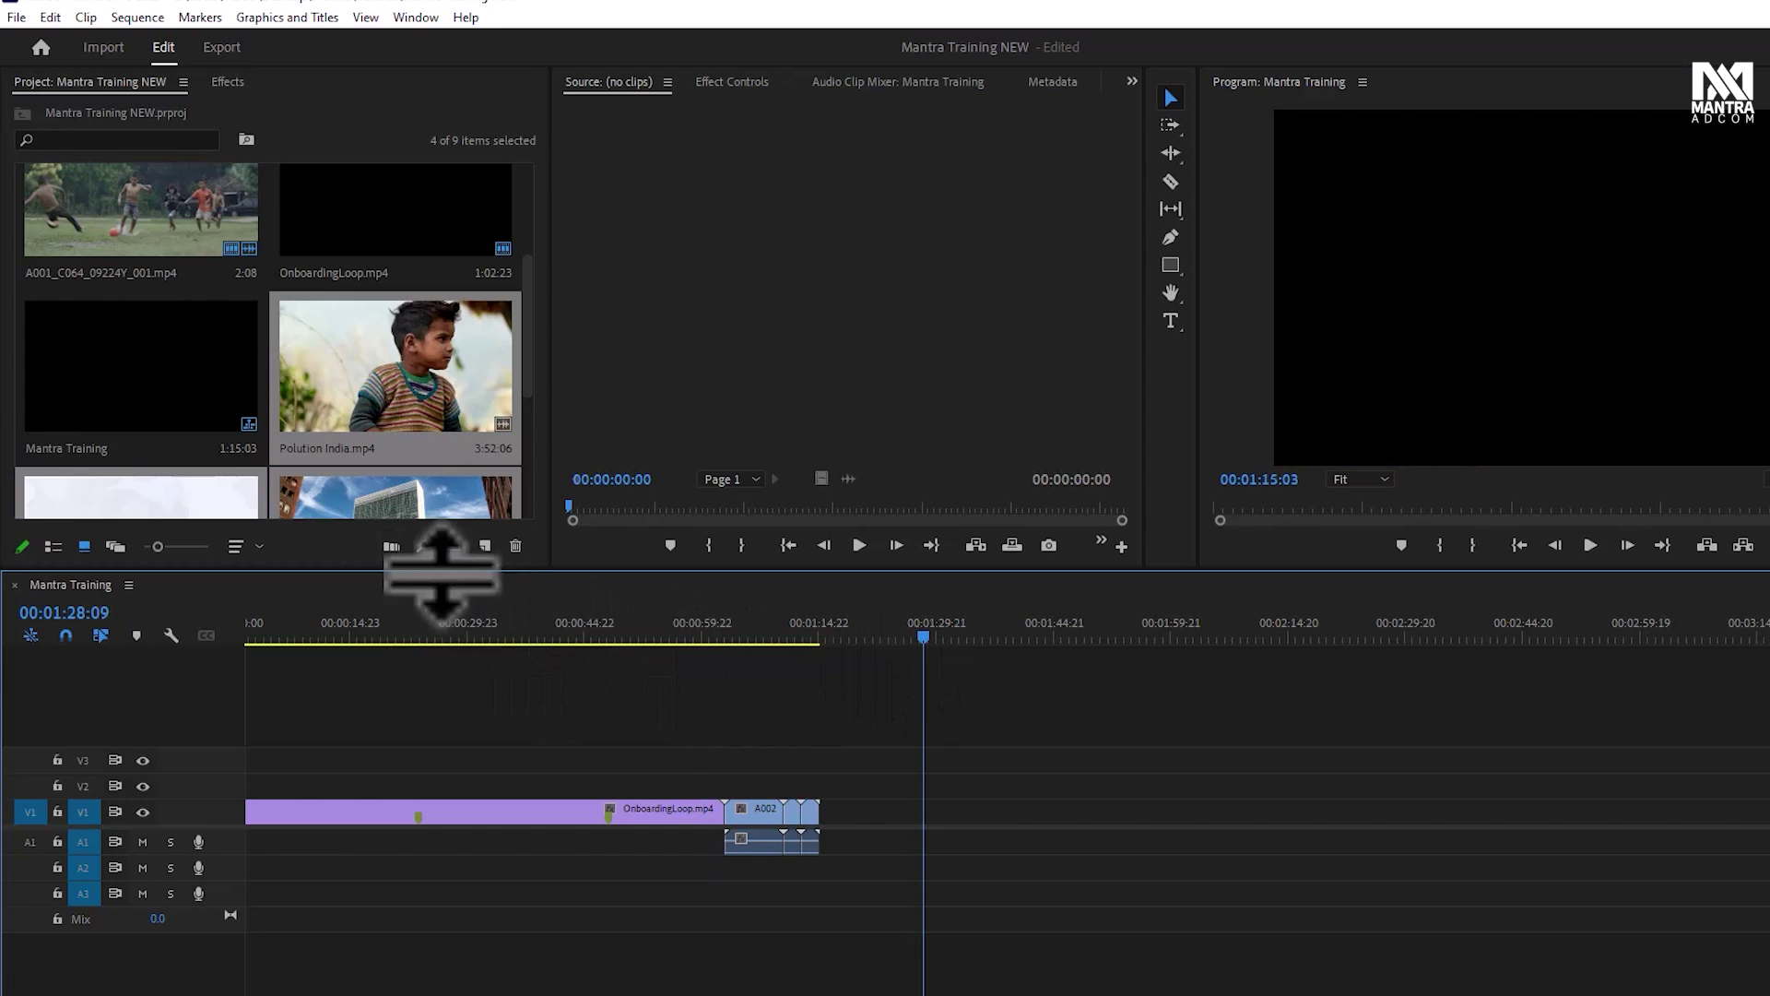
Automate the selected clips to the sequence using Selection Order and Sequential placement
left_click(391, 546)
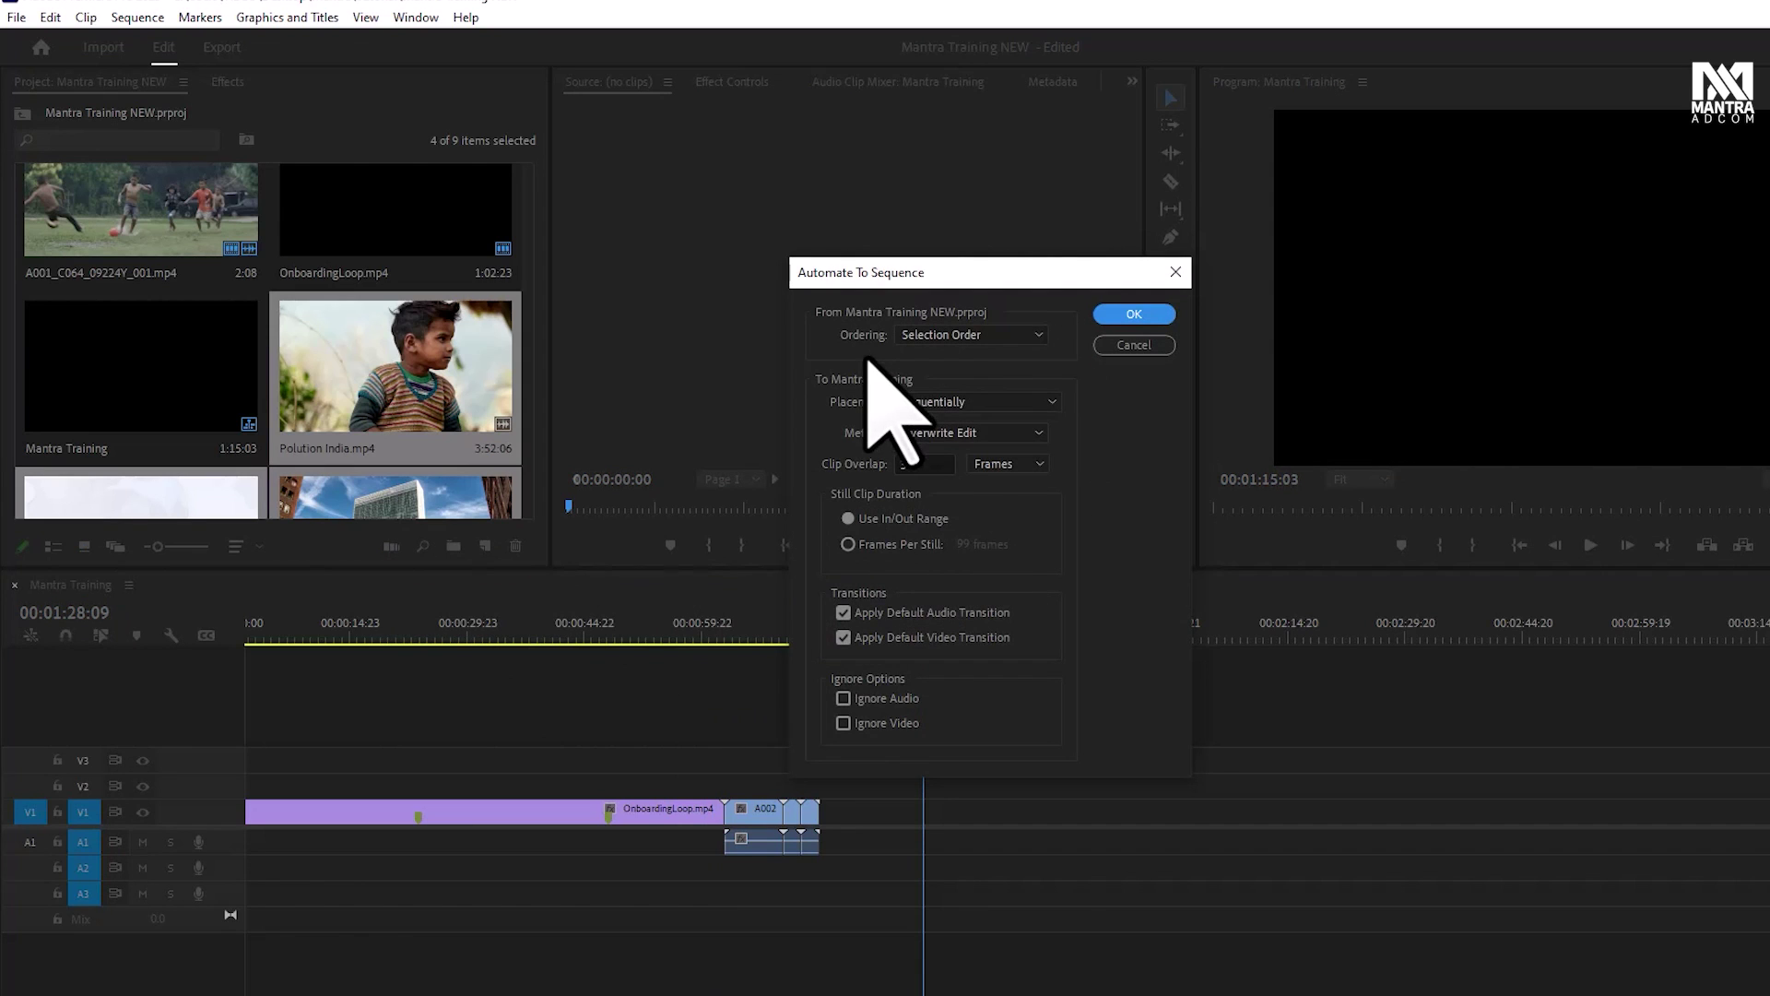
left_click(996, 338)
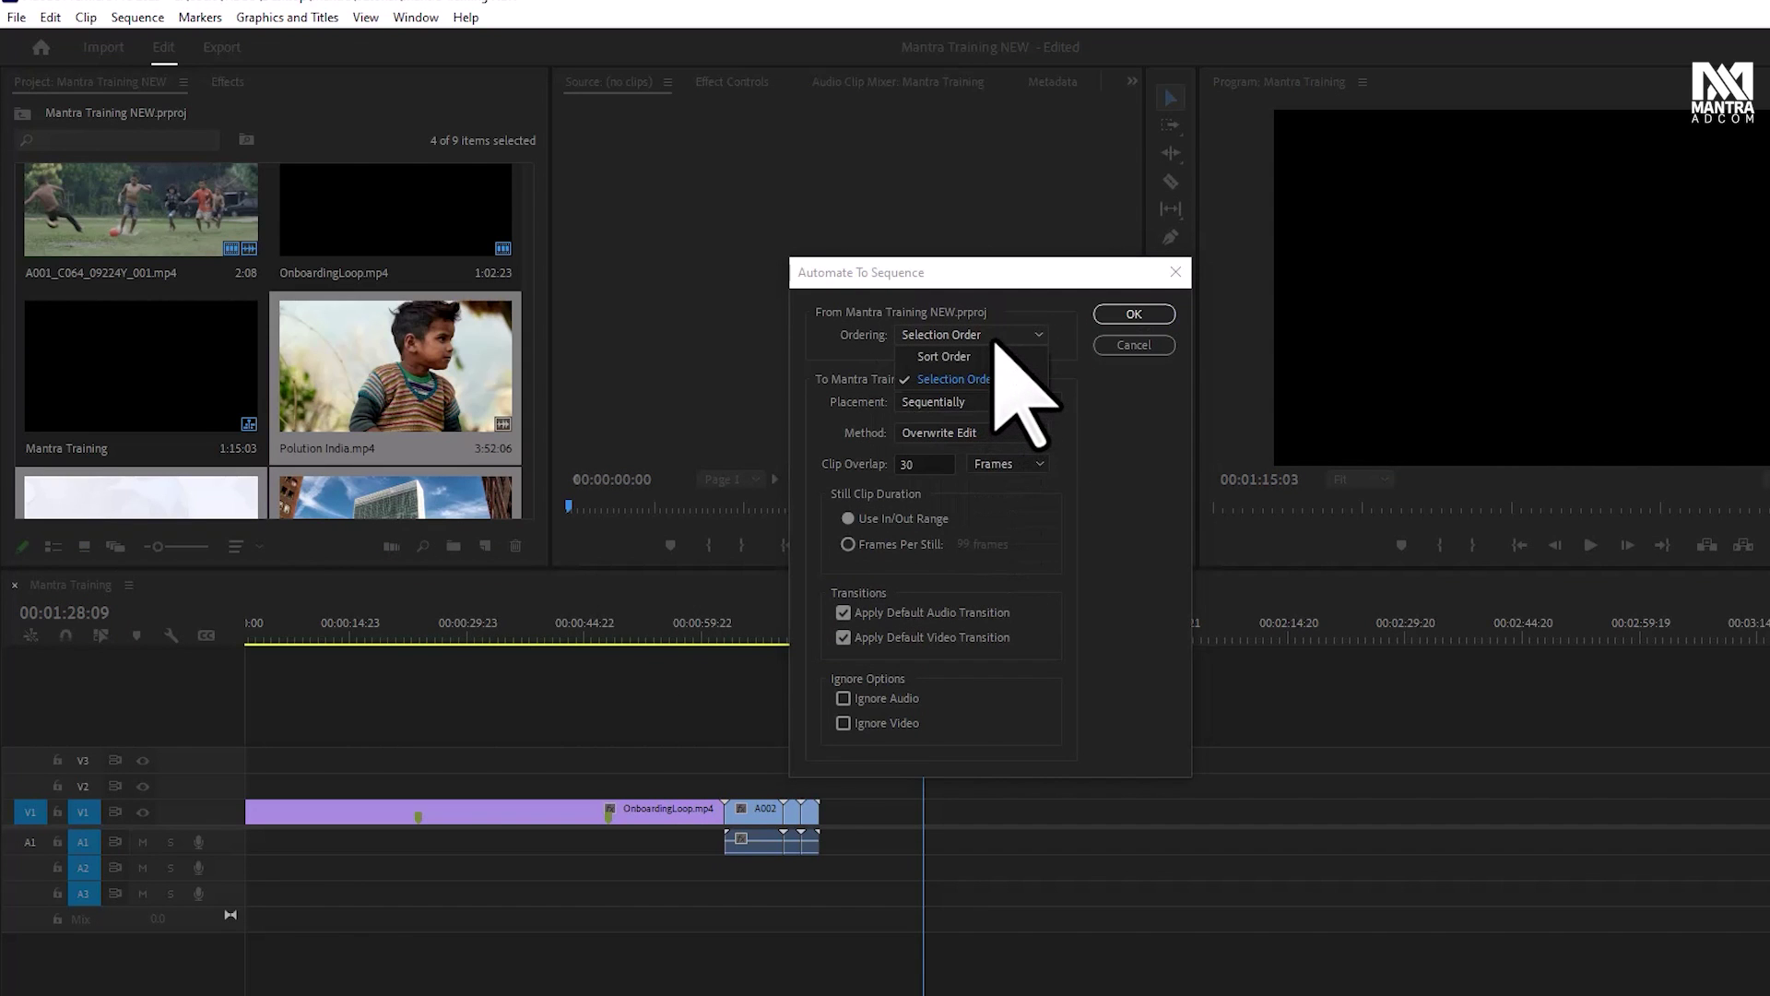
left_click(994, 341)
left_click(1014, 402)
left_click(1143, 507)
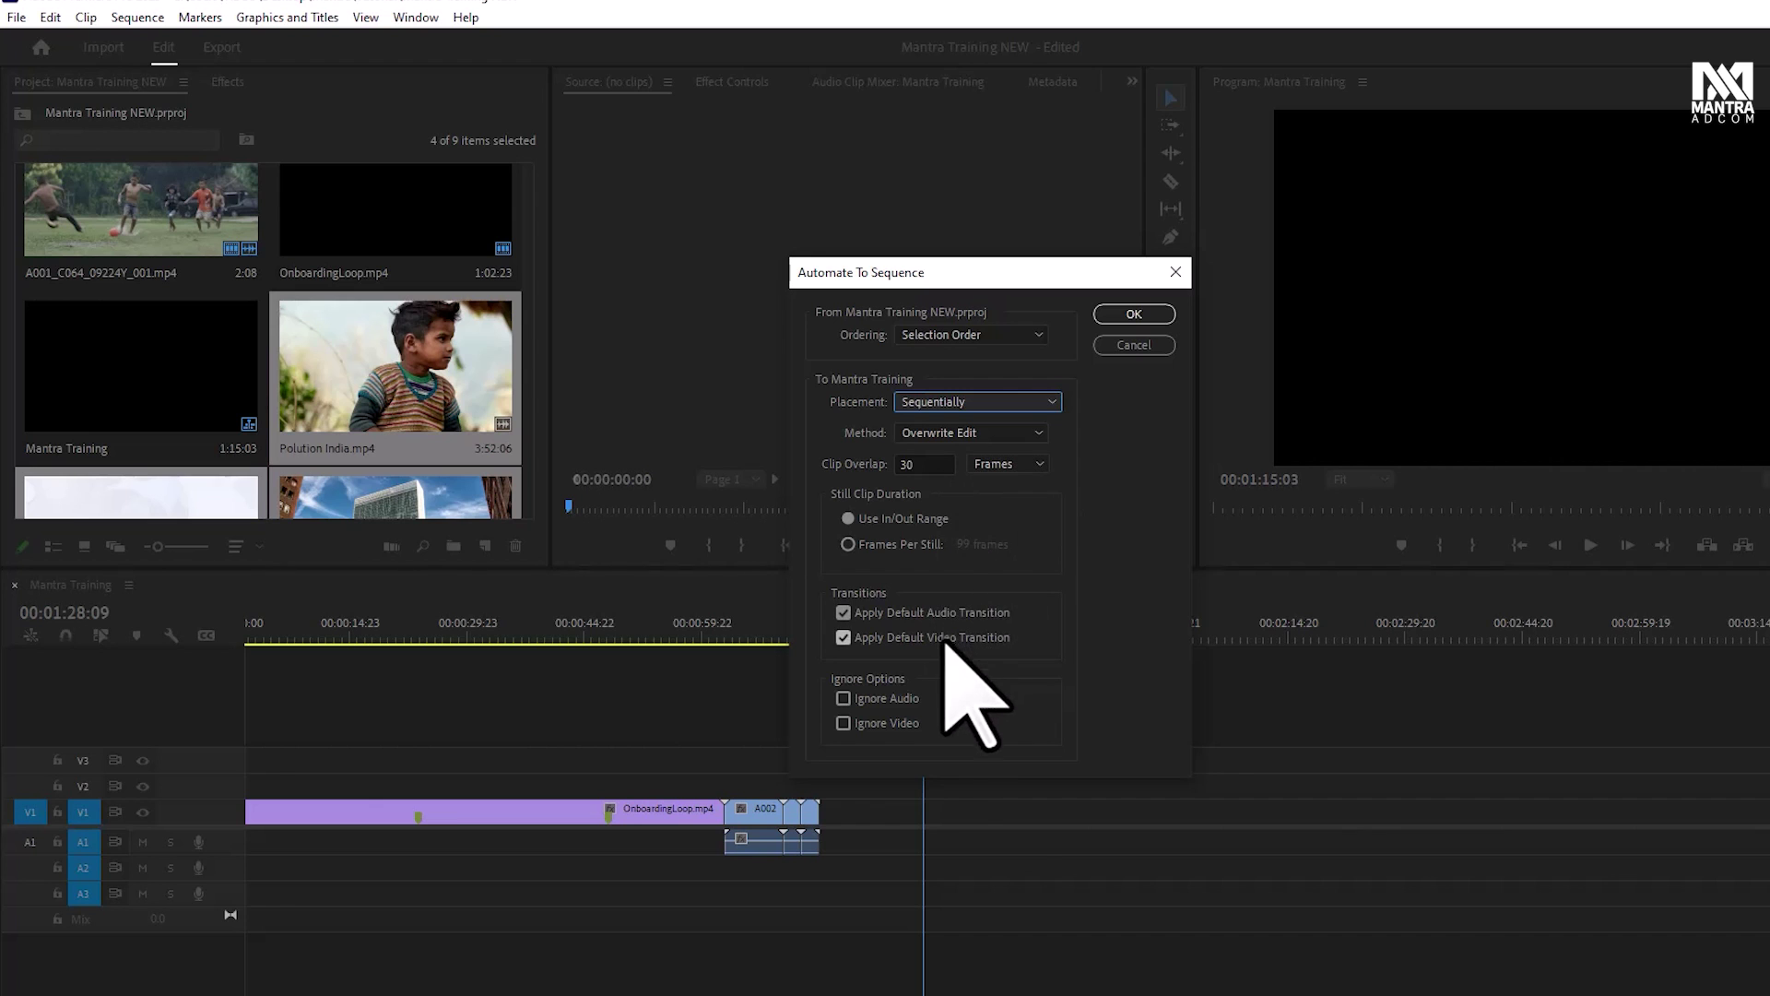
left_click(1134, 313)
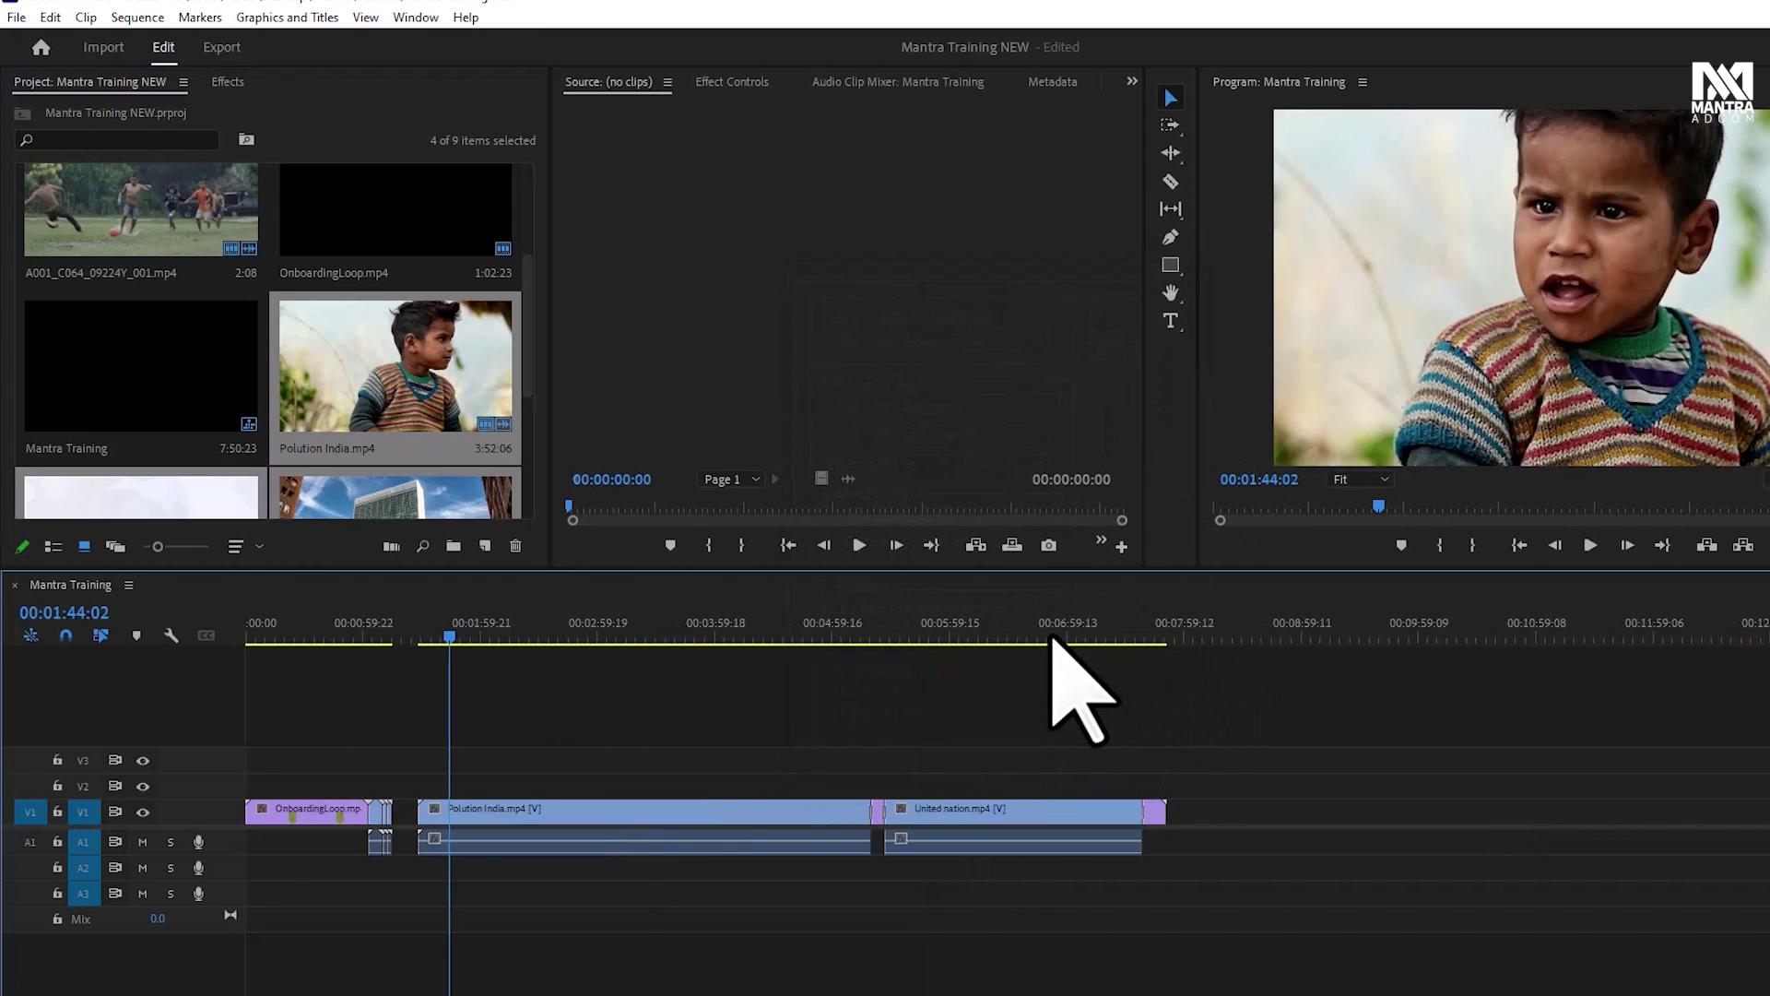
Scrub the timeline through the newly added United nation and Polution India footage
left_click_drag(415, 636, 846, 646)
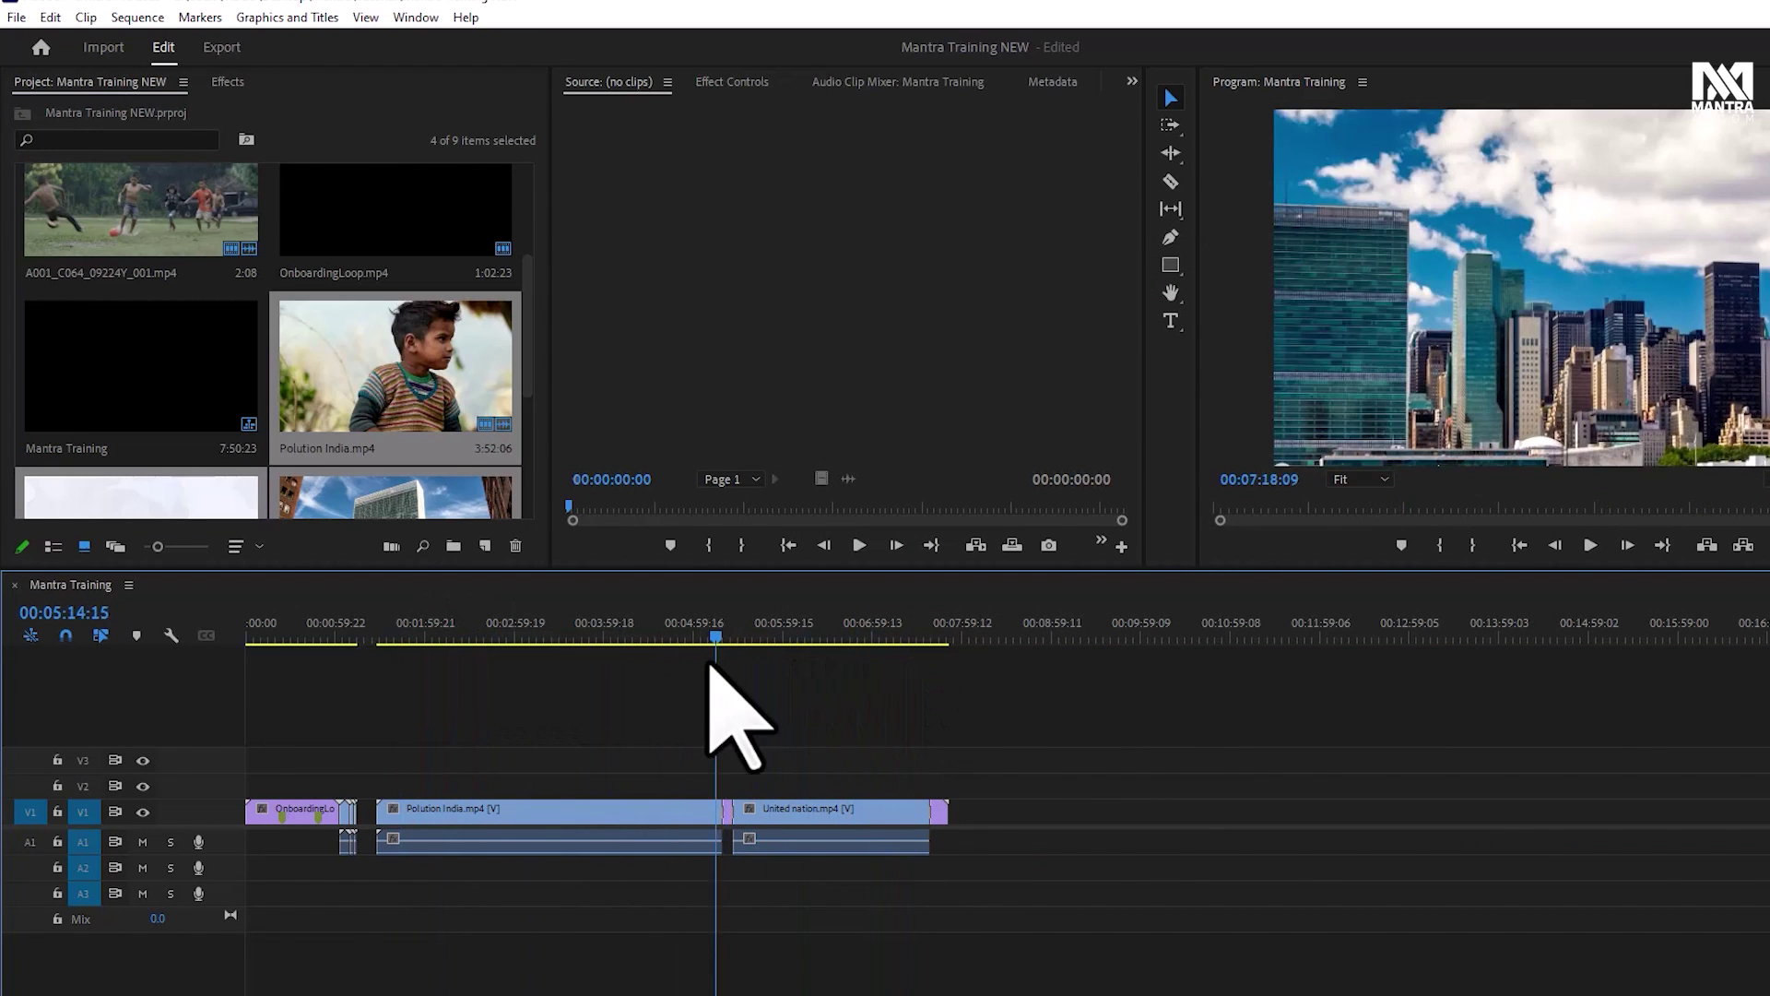
left_click_drag(846, 650, 670, 705)
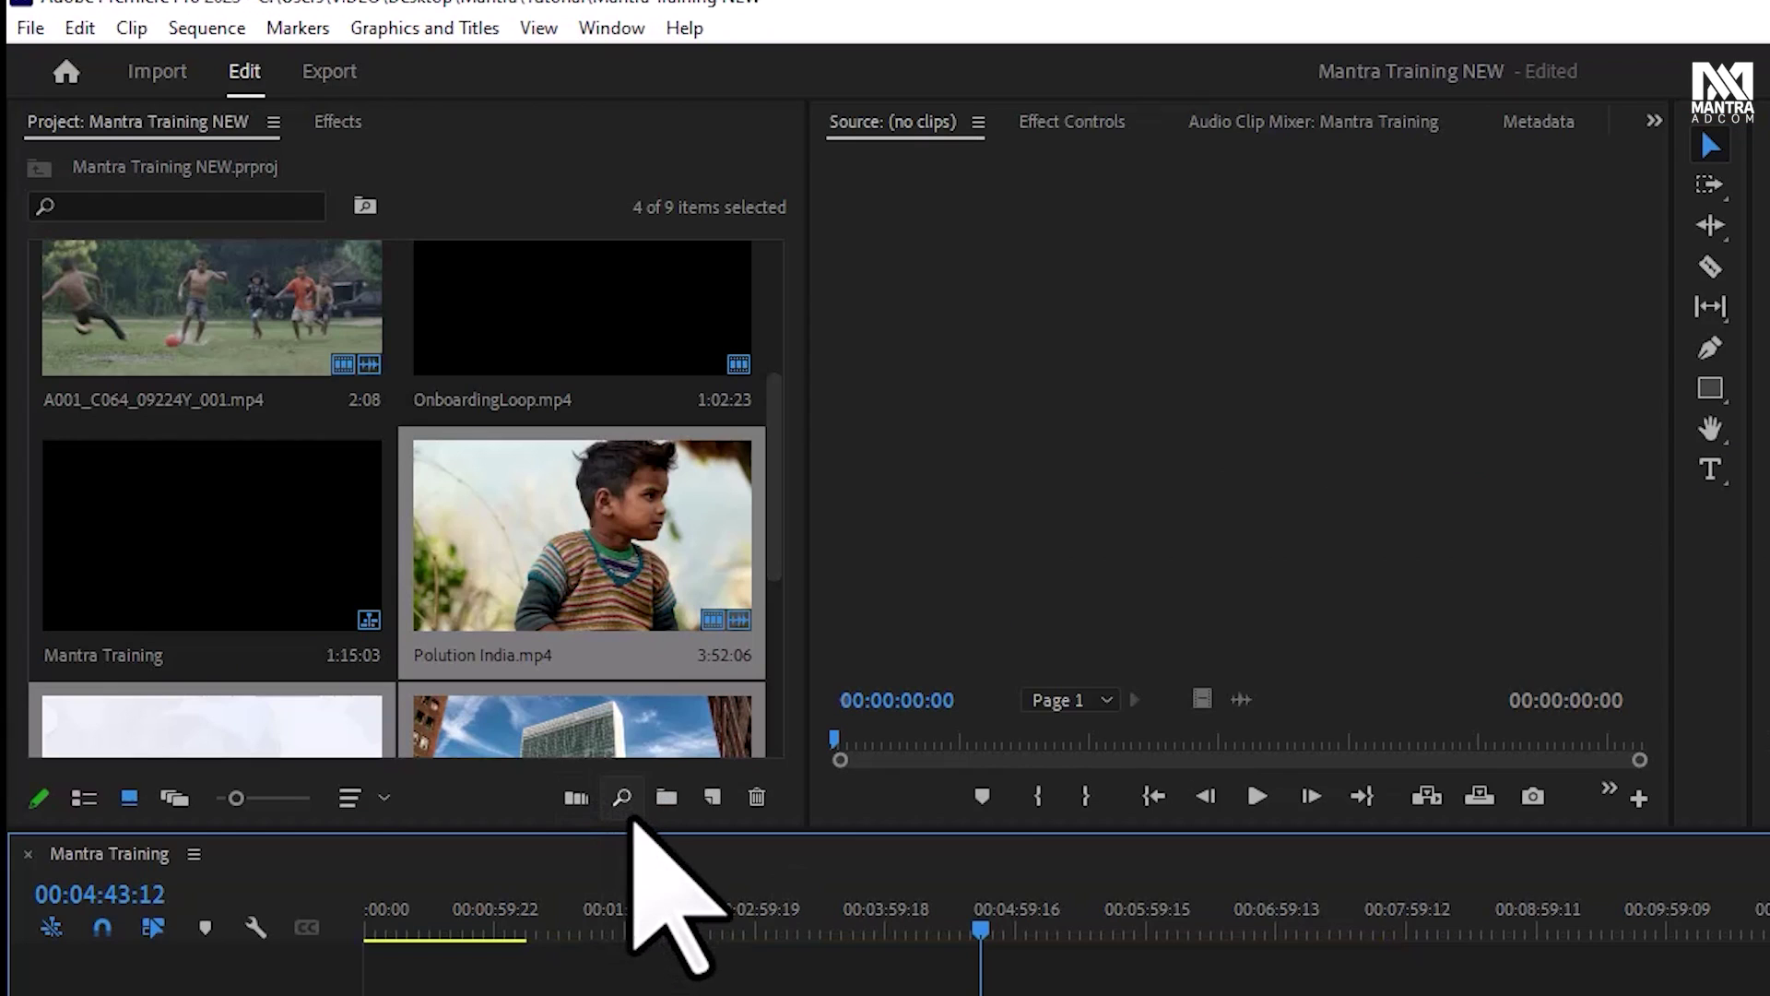
left_click(424, 547)
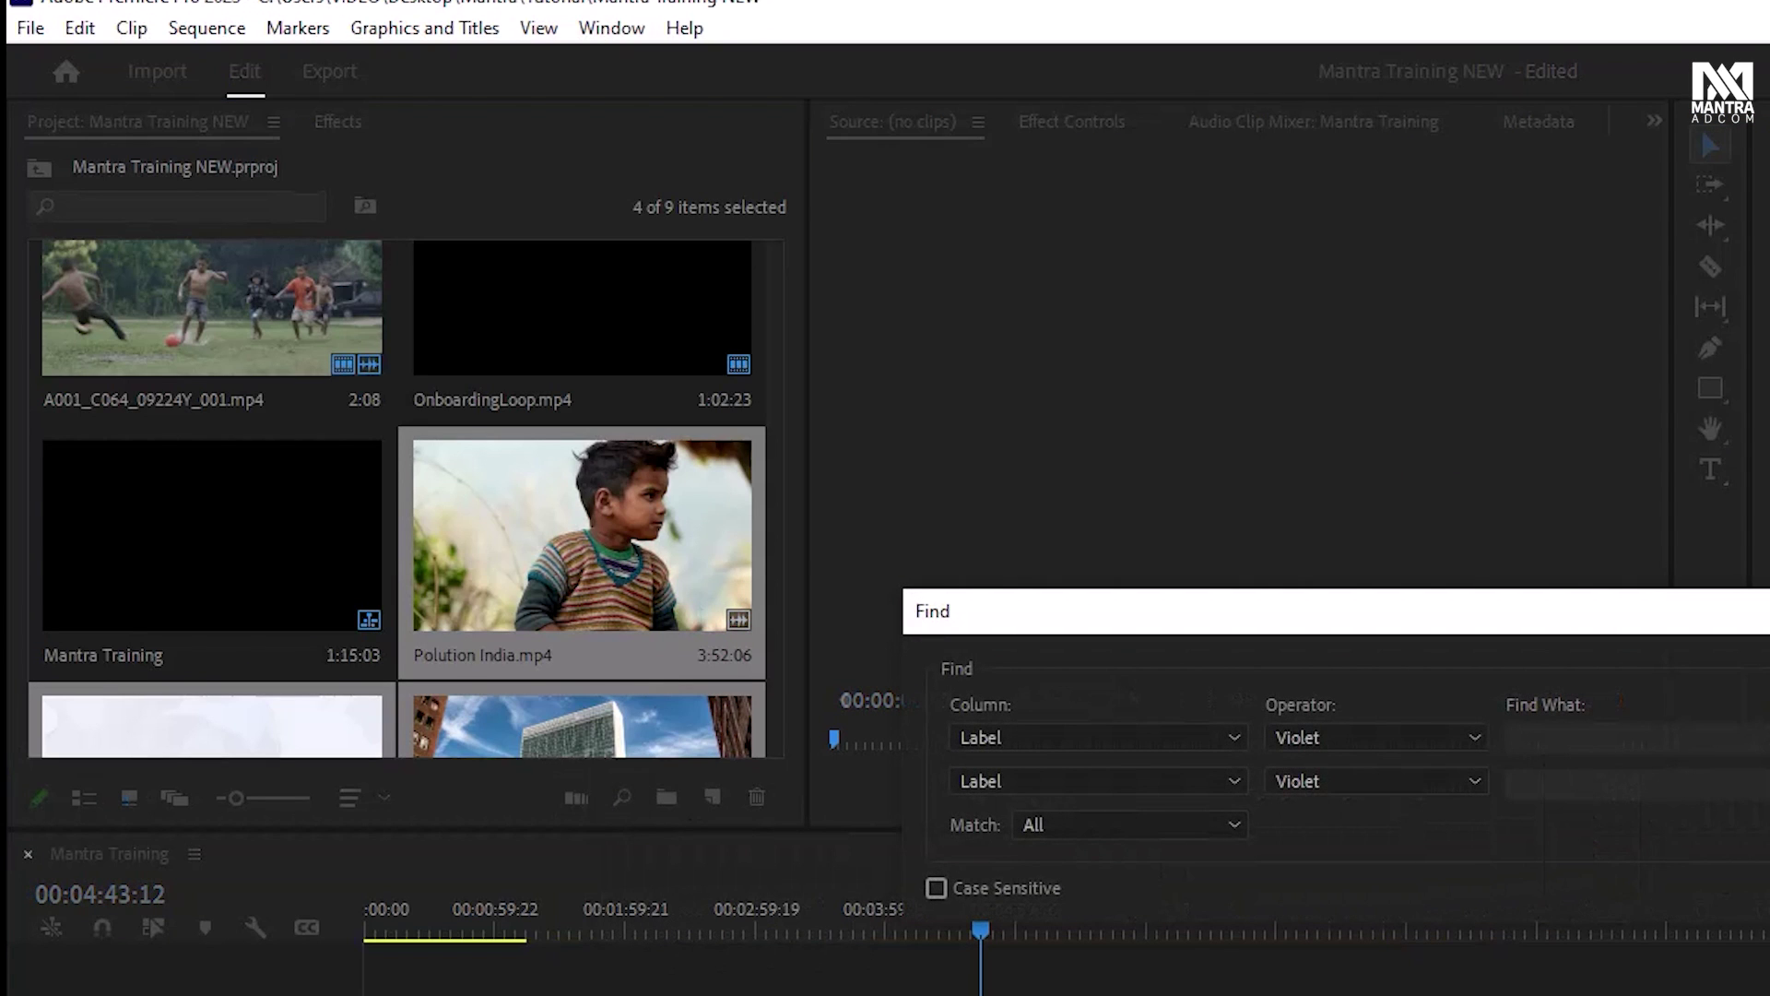
key("Escape")
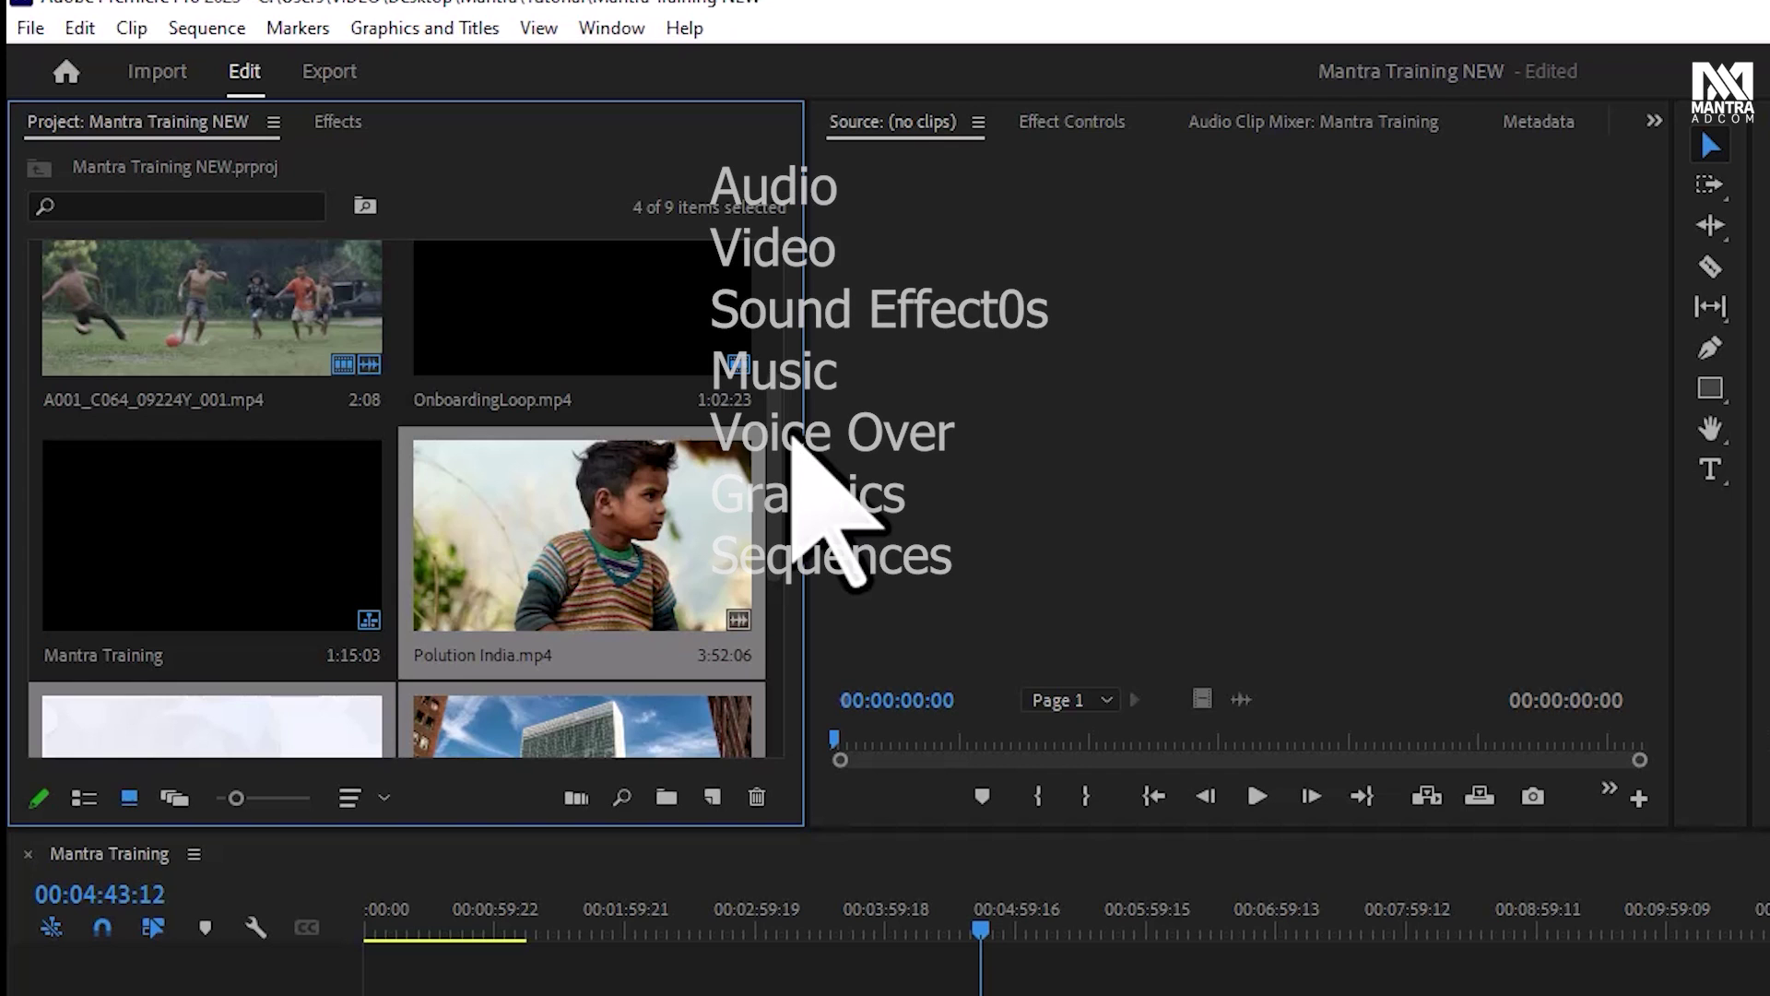
Finish the new Footage bin, switch the Project panel to List view, and clear the selection
left_click(666, 796)
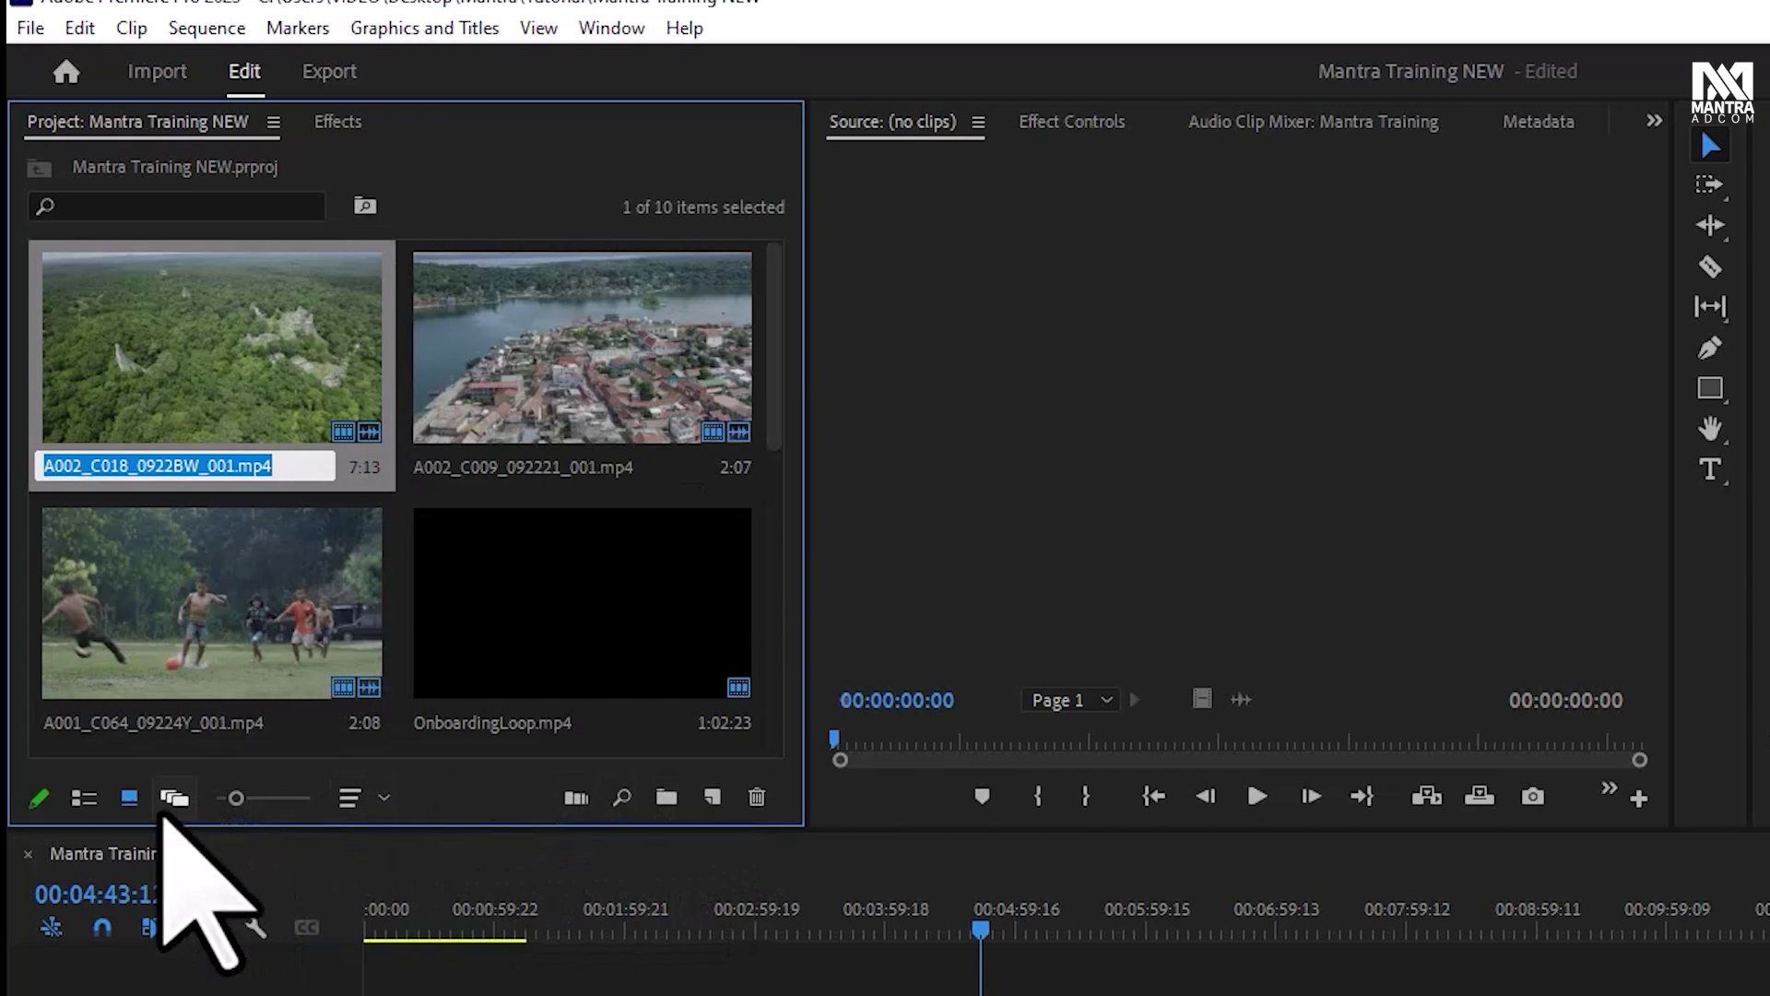
left_click(83, 796)
left_click(313, 696)
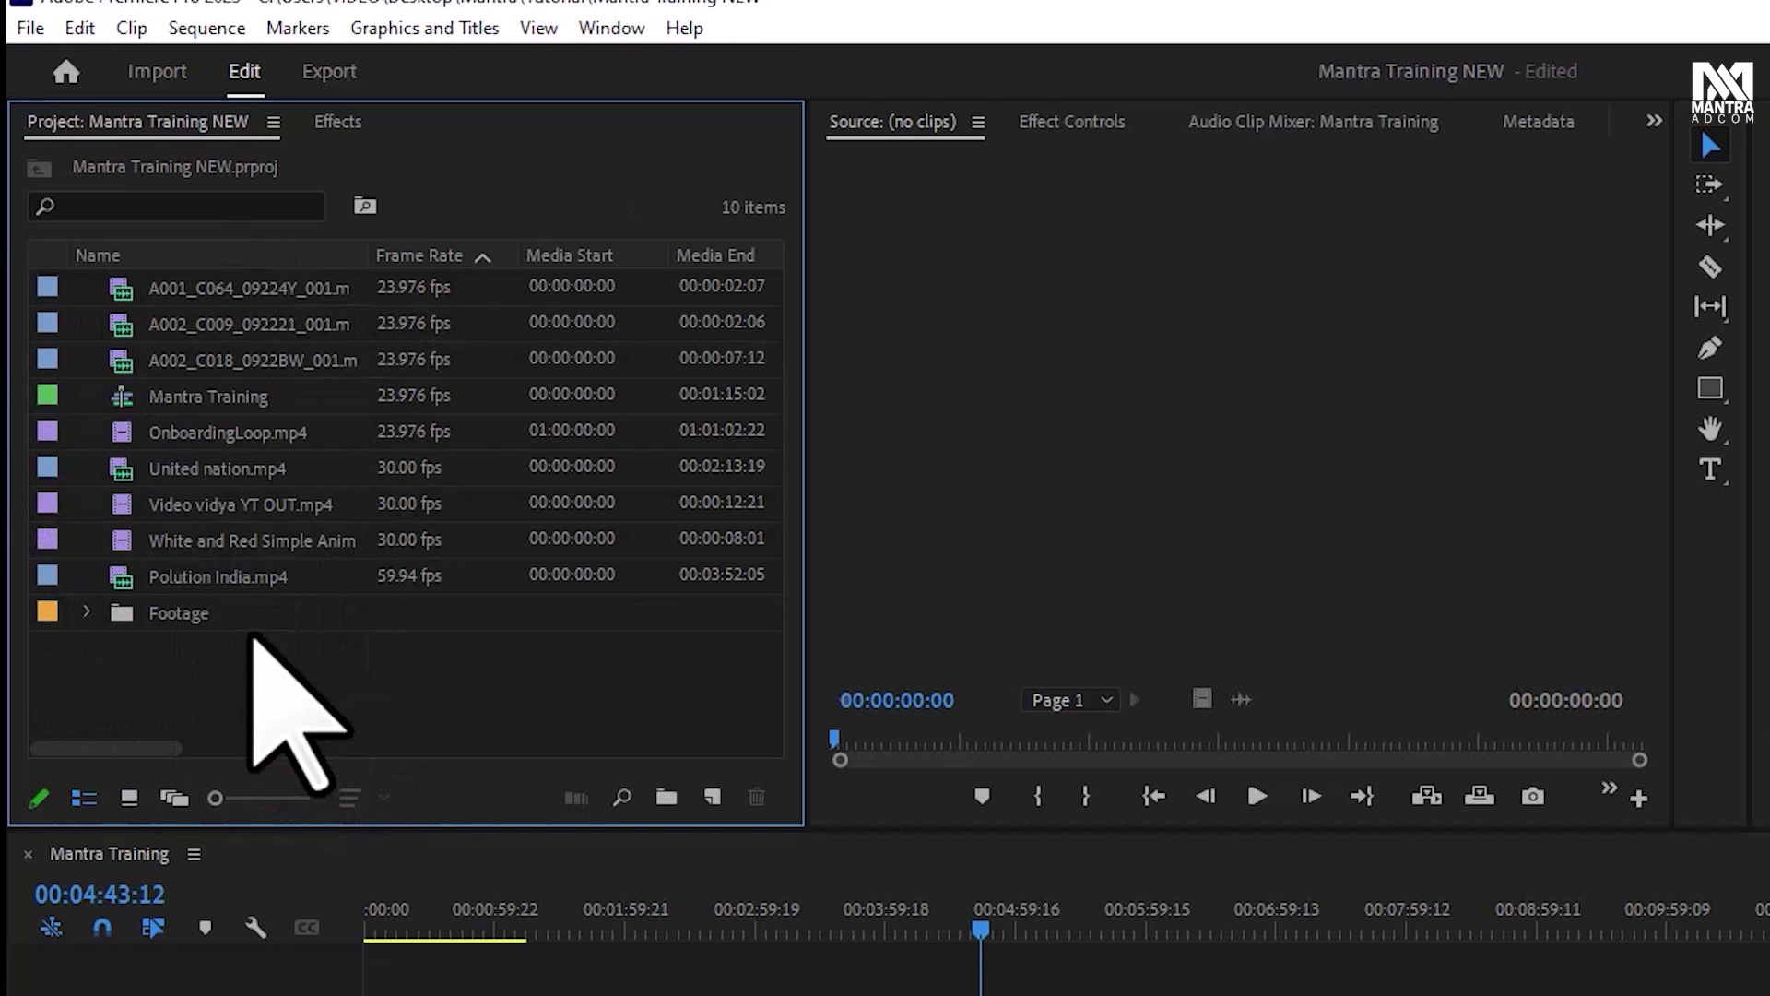
Import the Music tracks Blurry Vision through Getaway Powder, then preview Follow Me and Getaway Powder
double_click(419, 687)
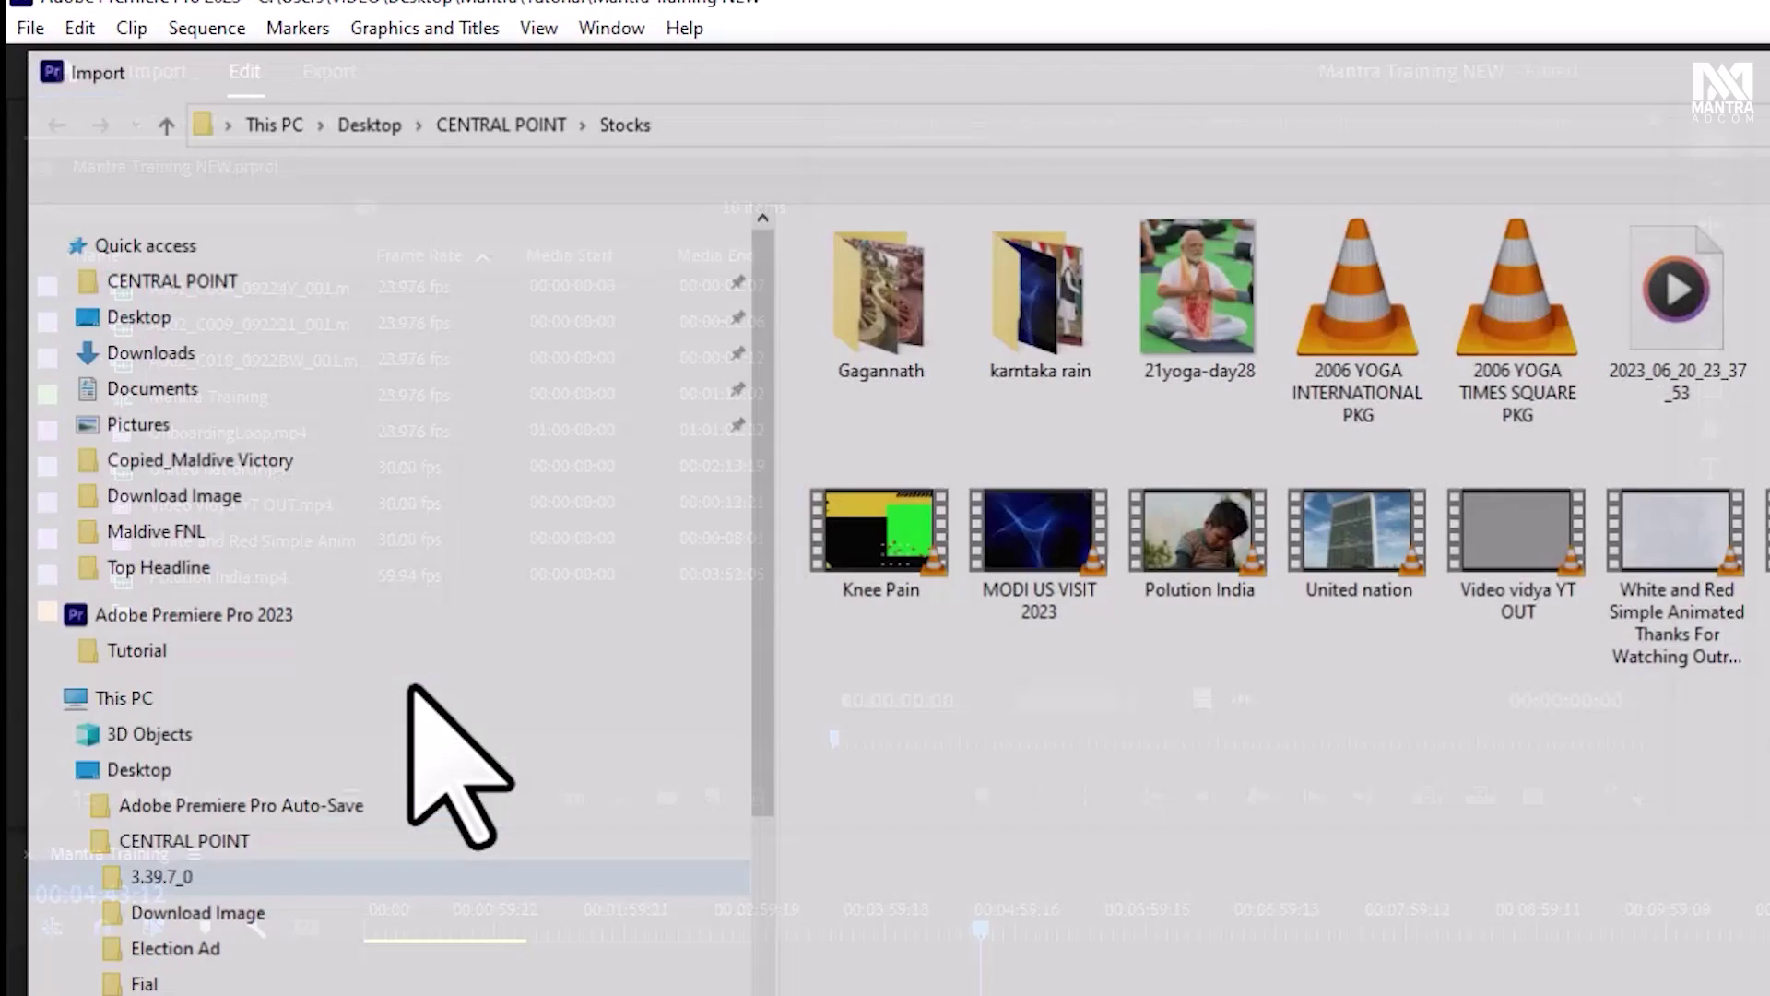
scroll(759, 678, "down", 3)
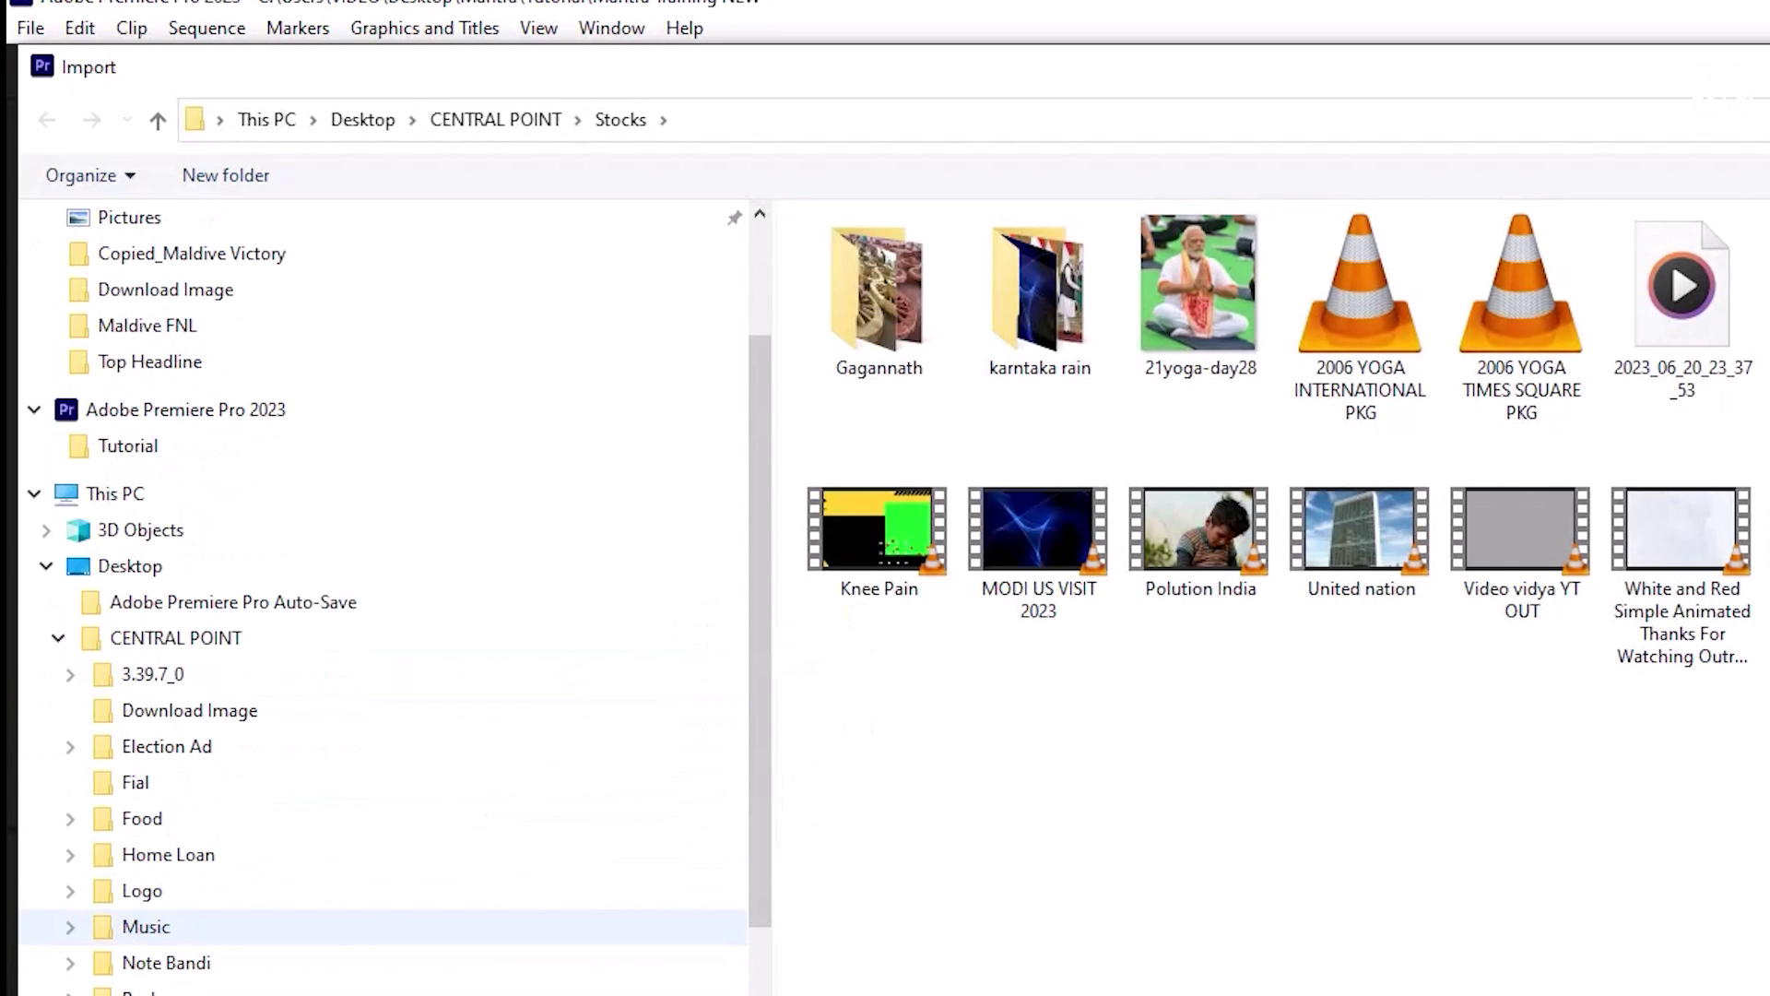
left_click(138, 439)
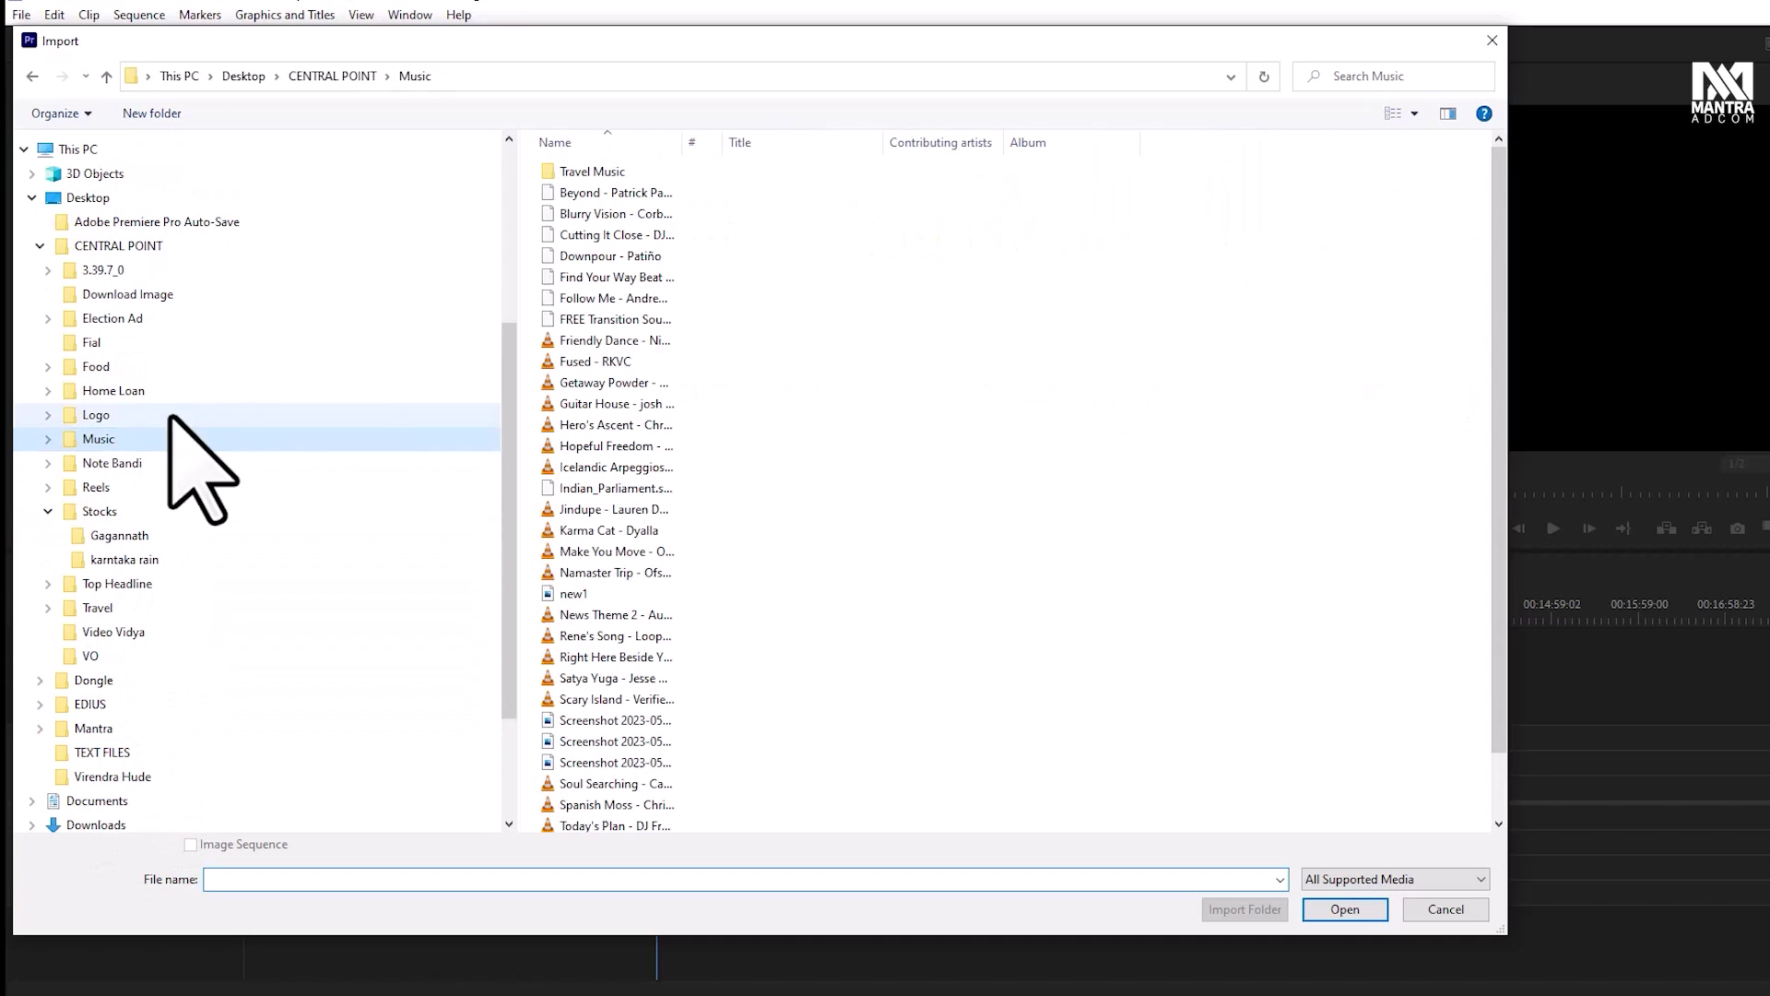
left_click(613, 213)
left_click(627, 383, "shift")
left_click(1327, 904)
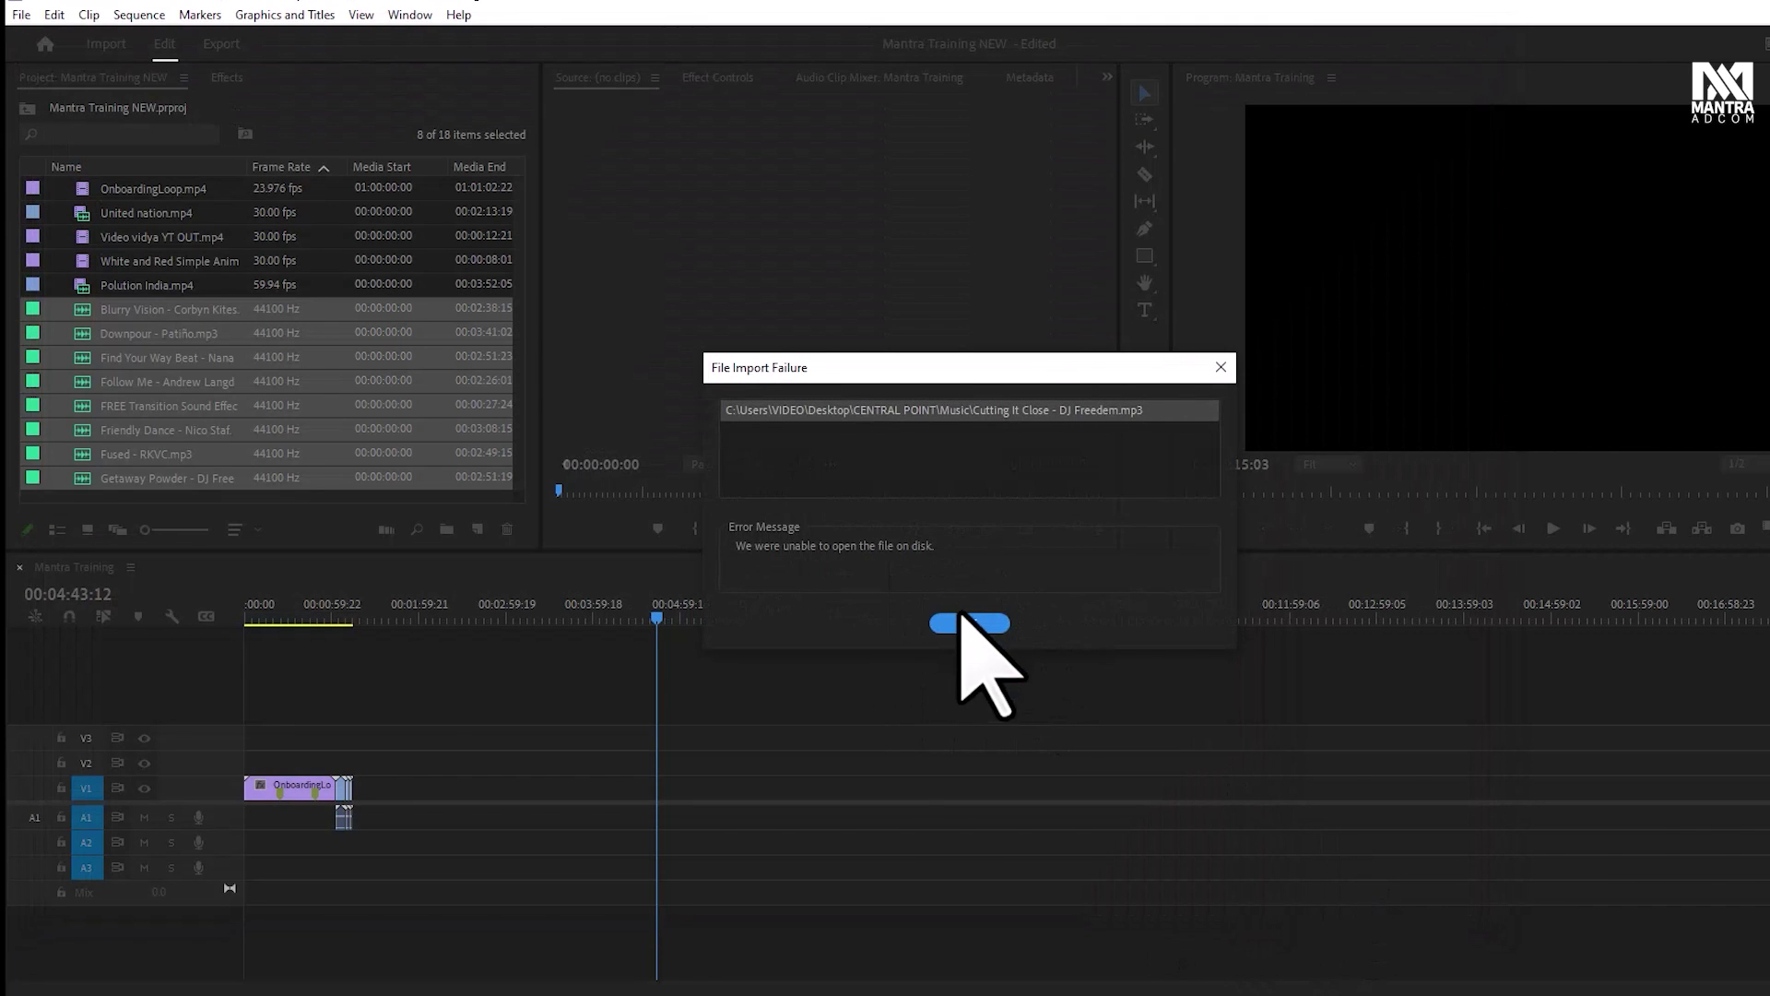
left_click(969, 623)
double_click(247, 381)
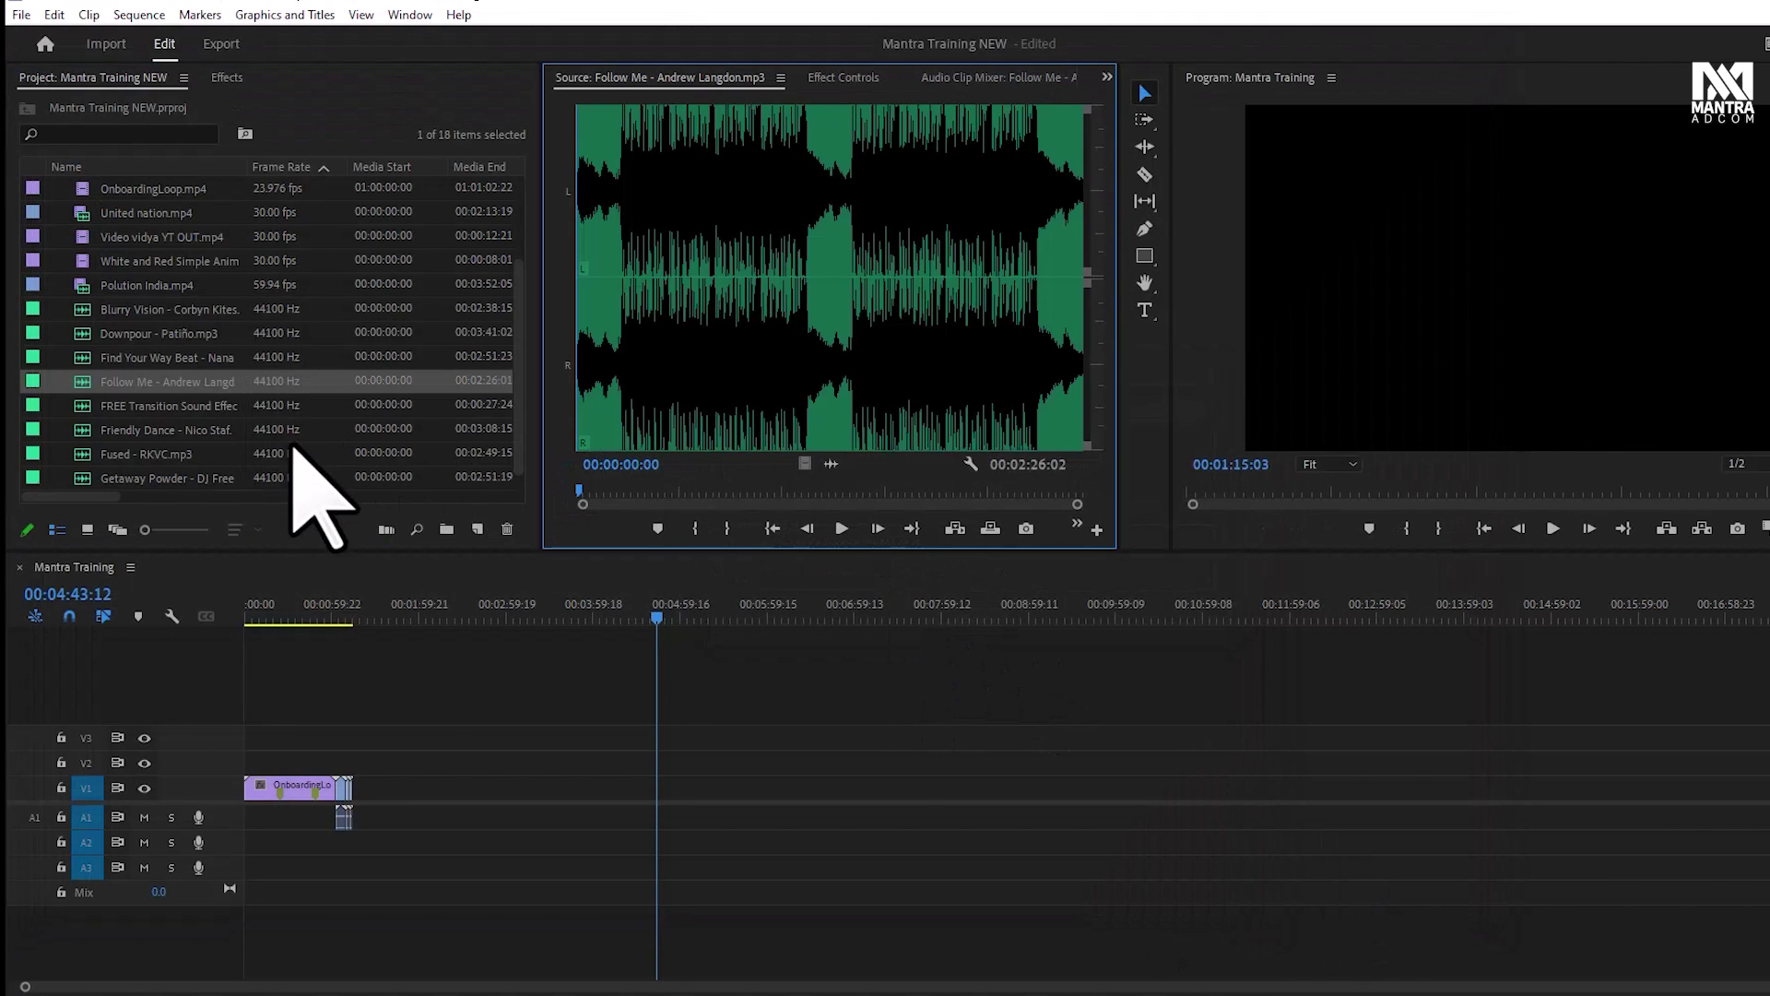
double_click(242, 479)
Import seven images, starting from 54, out of the Download Image folder
double_click(231, 494)
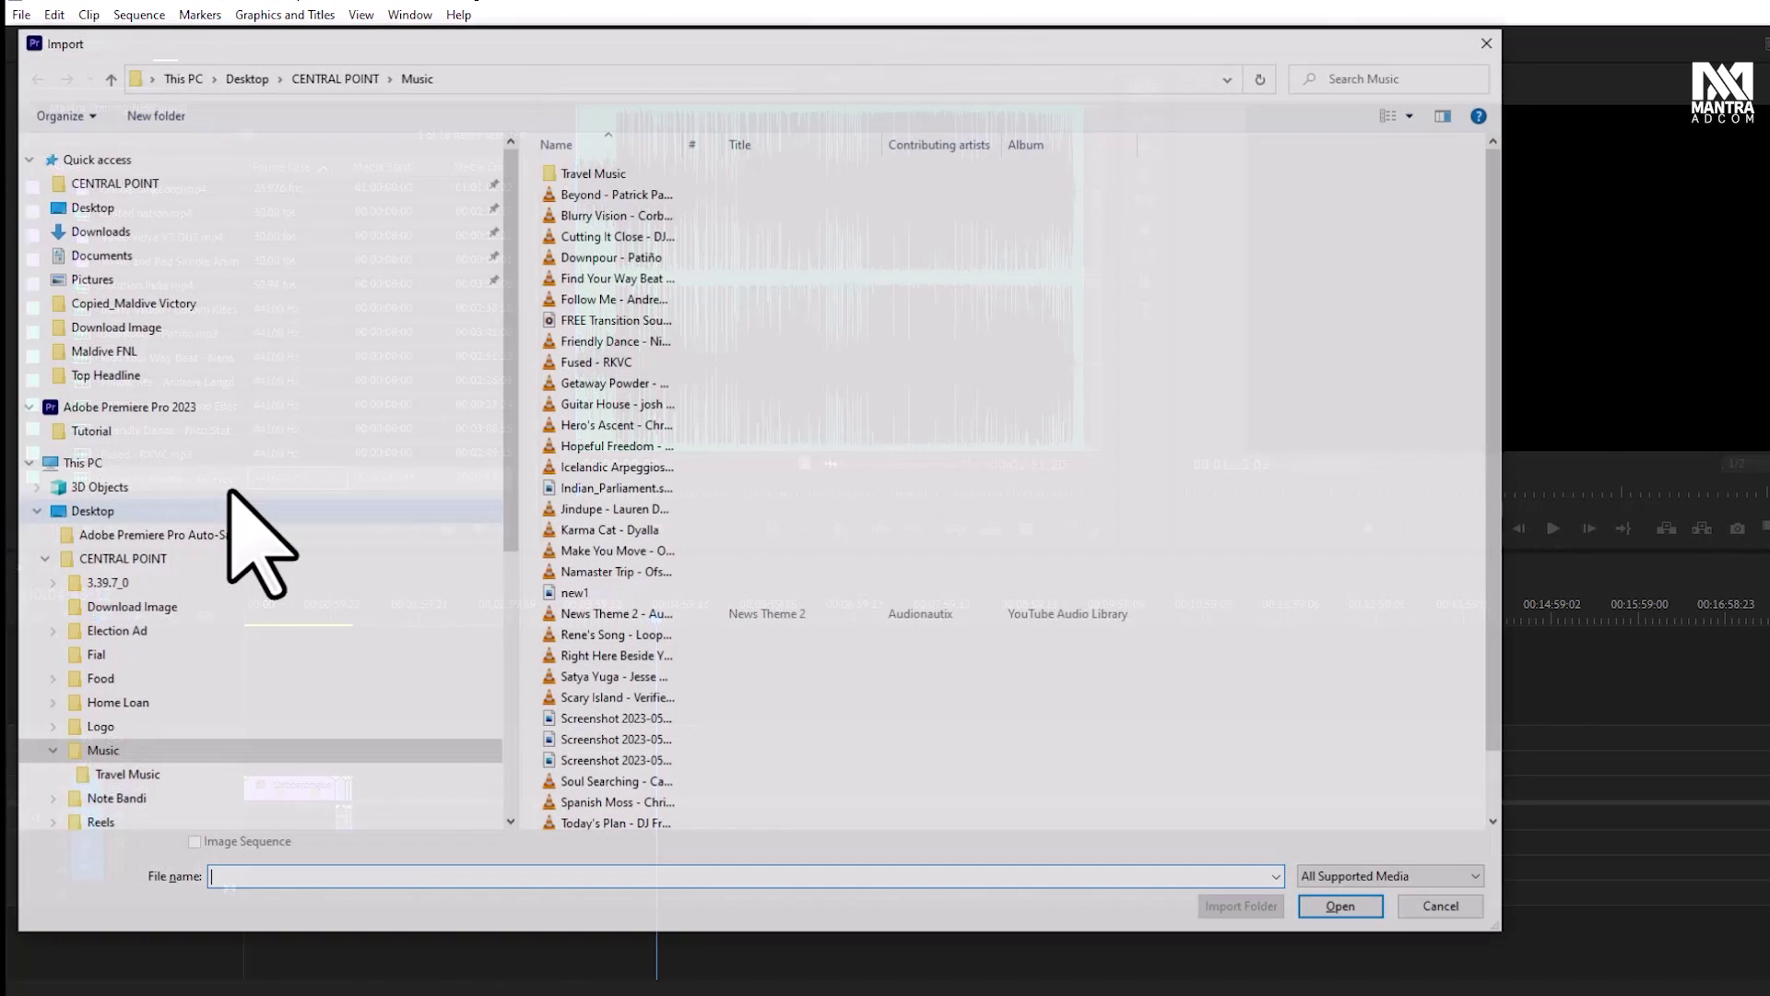
left_click(349, 77)
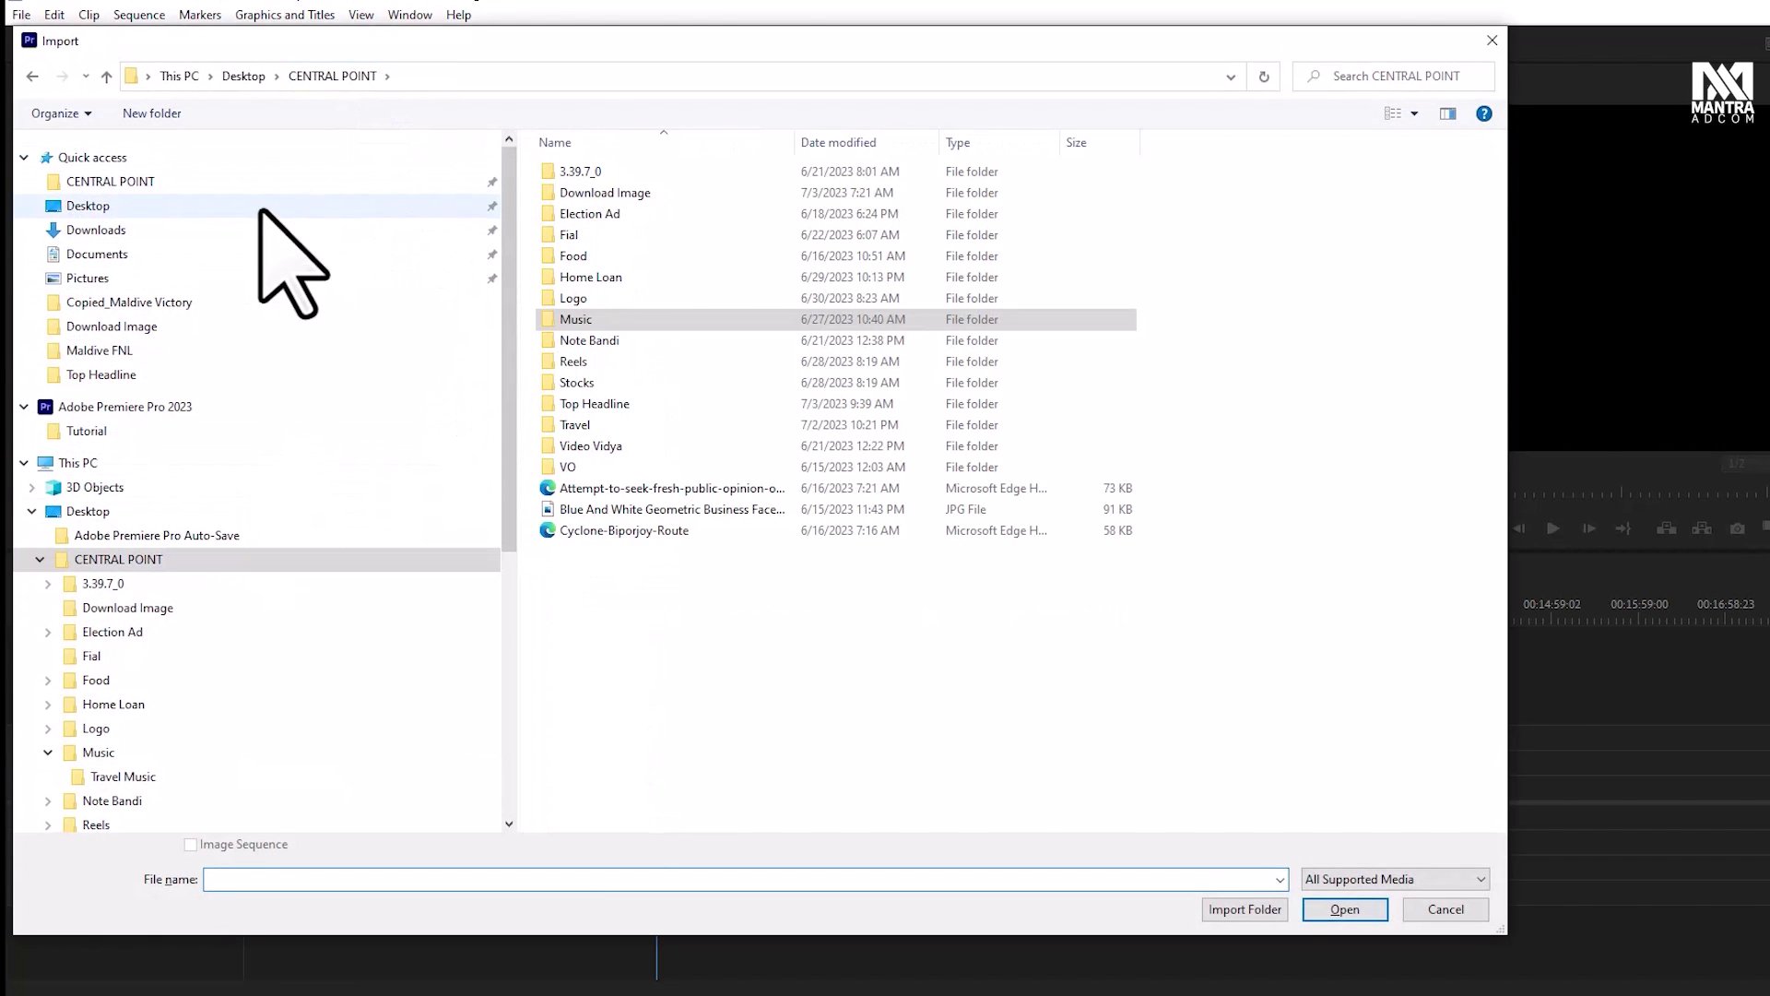
double_click(577, 192)
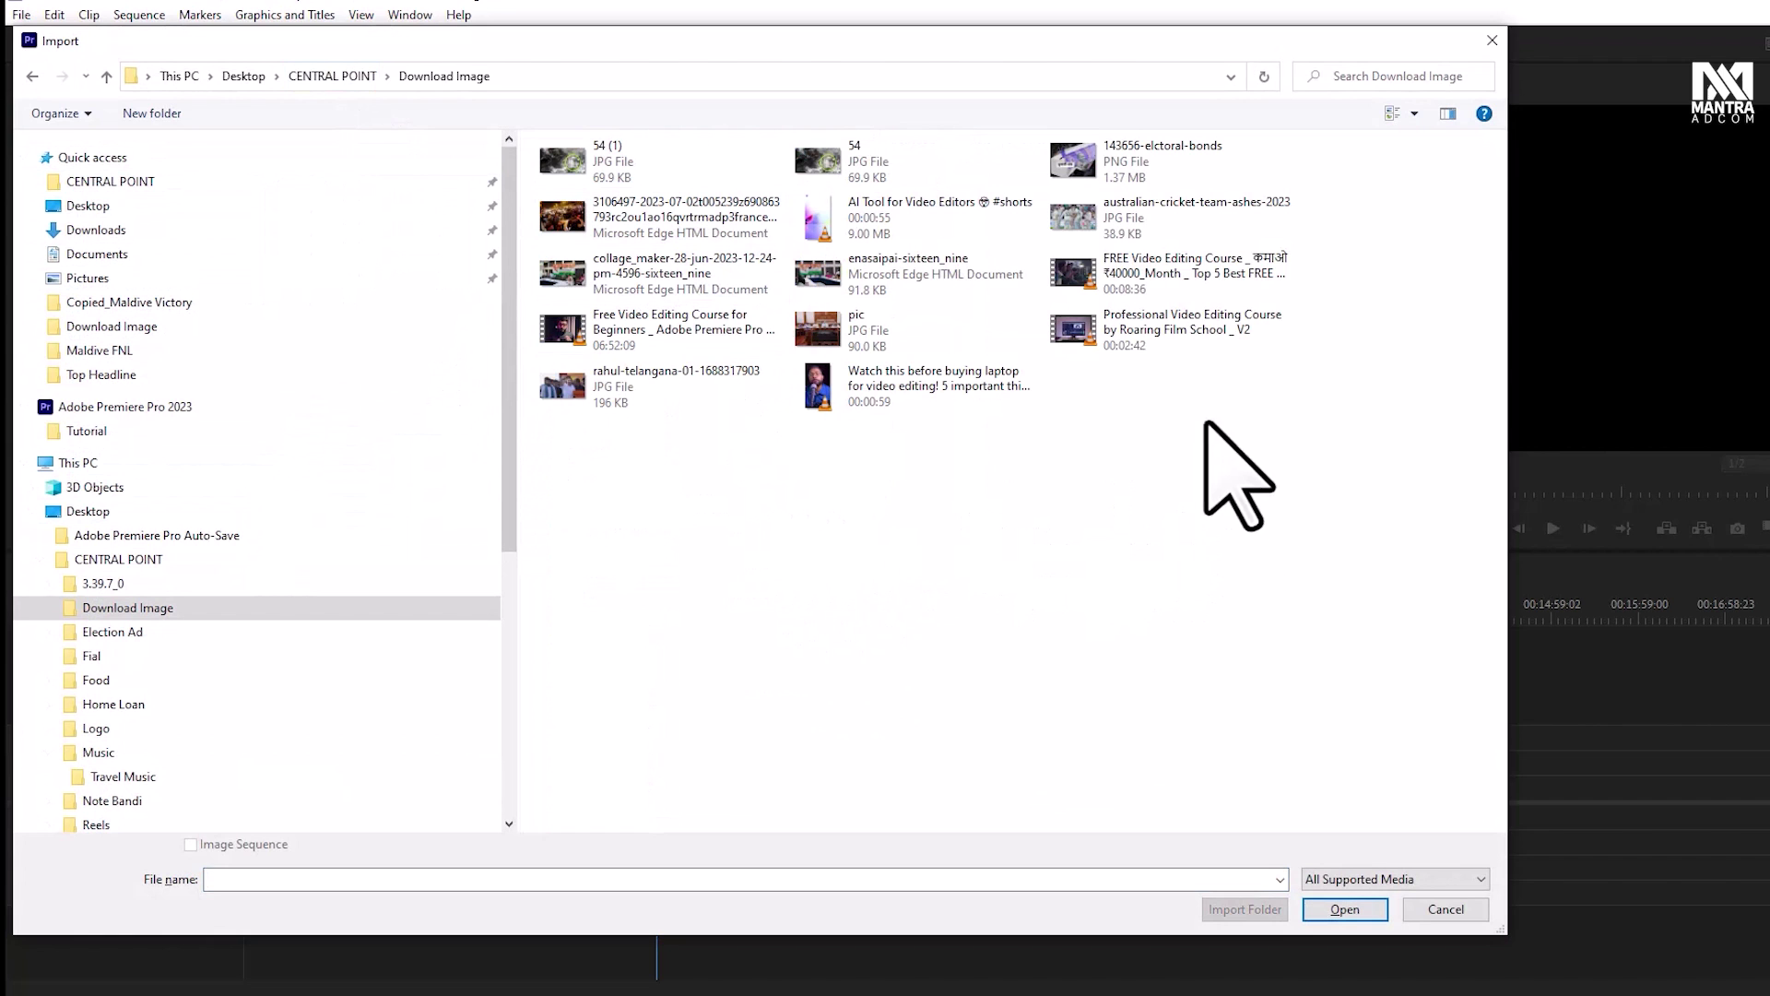
left_click(977, 166)
left_click(888, 282, "shift")
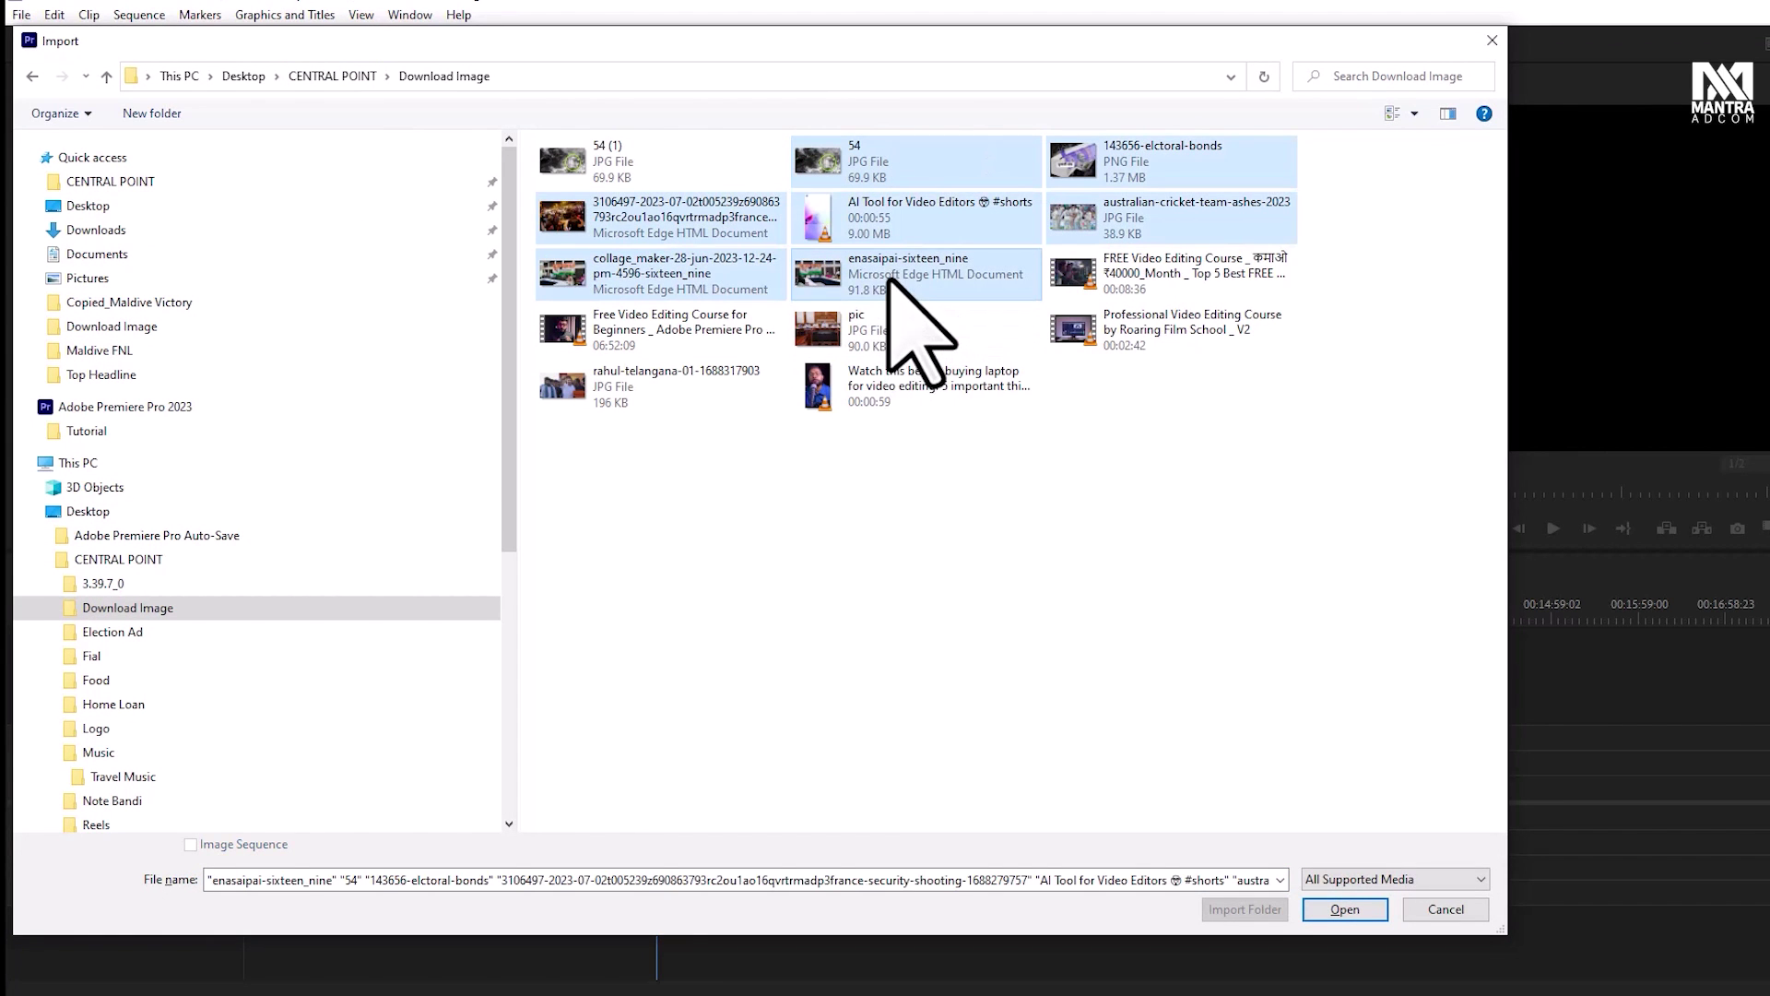
key("Return")
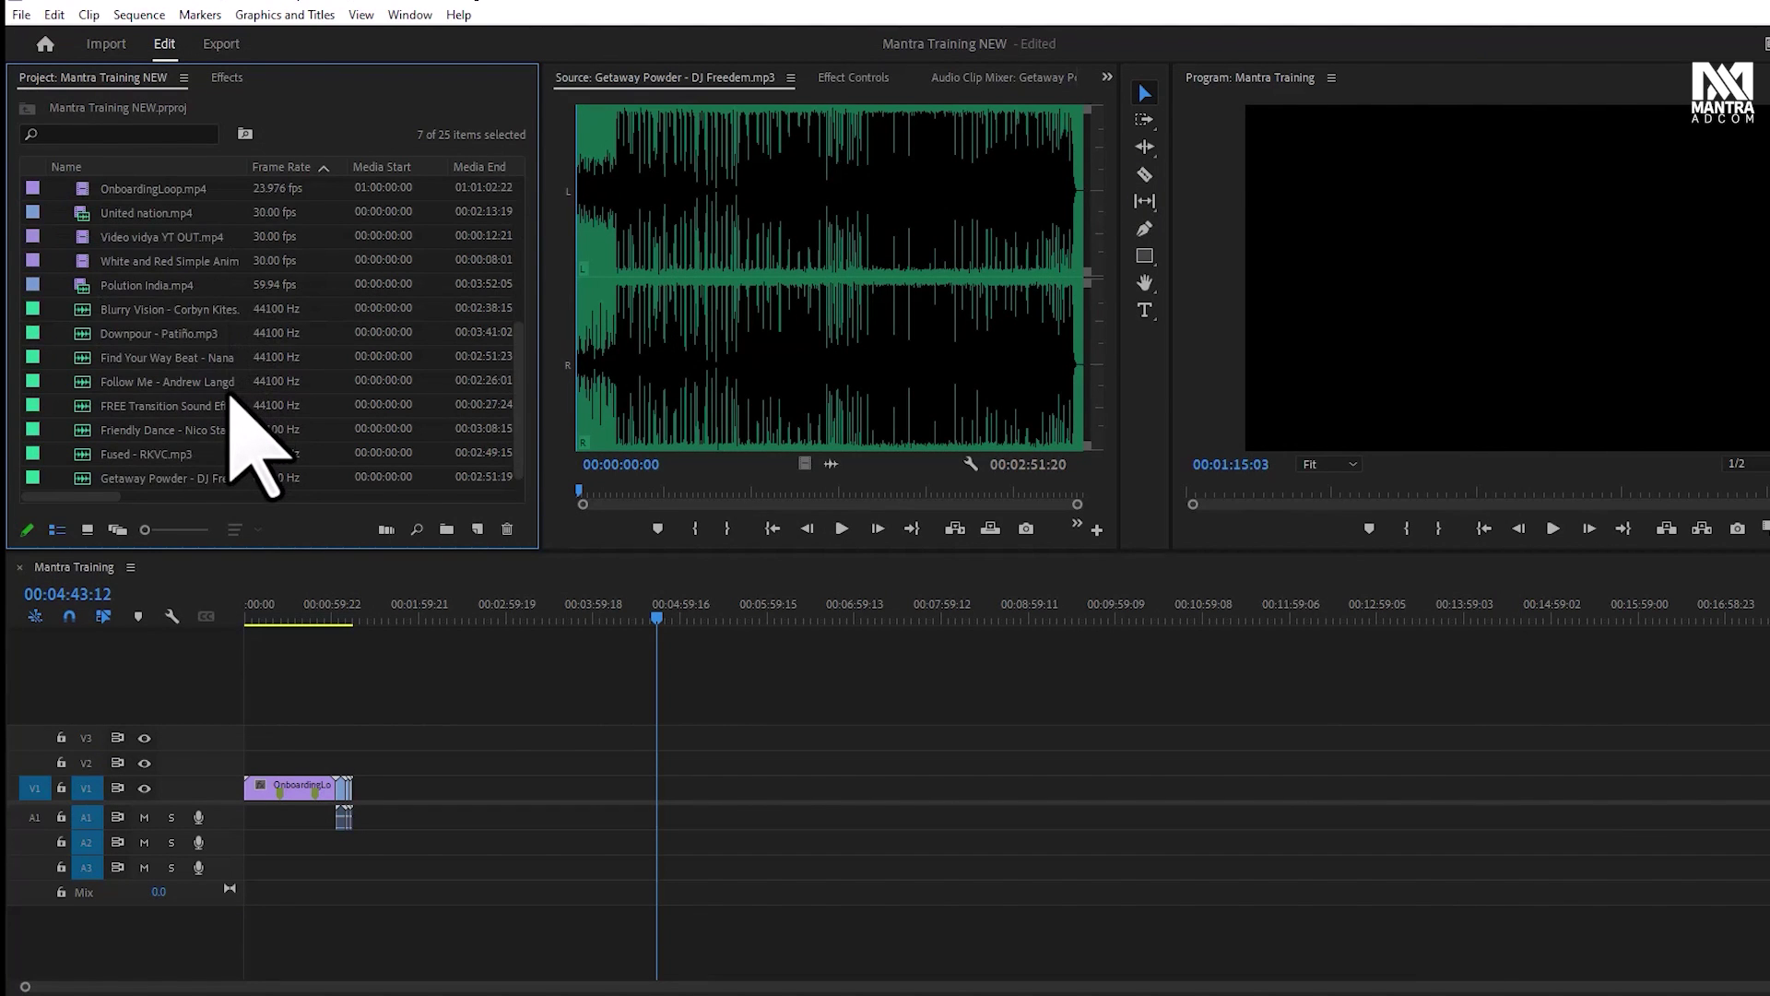
scroll(231, 406, "up", 3)
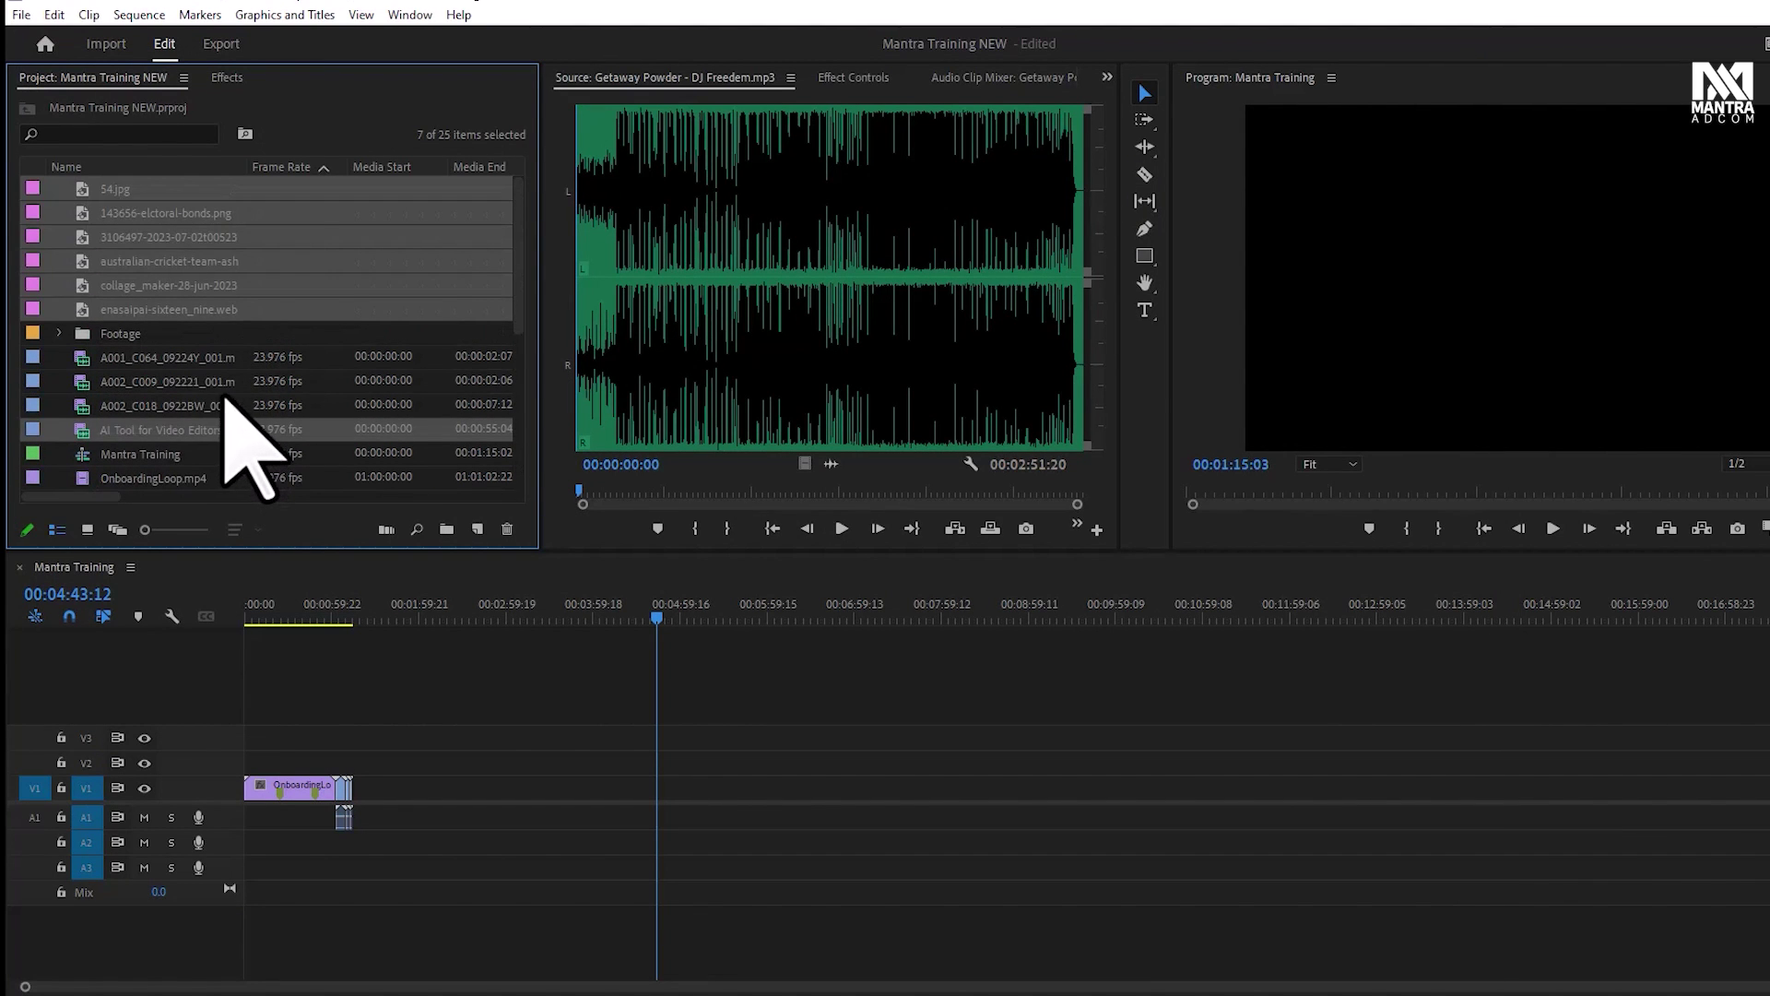
left_click(235, 381)
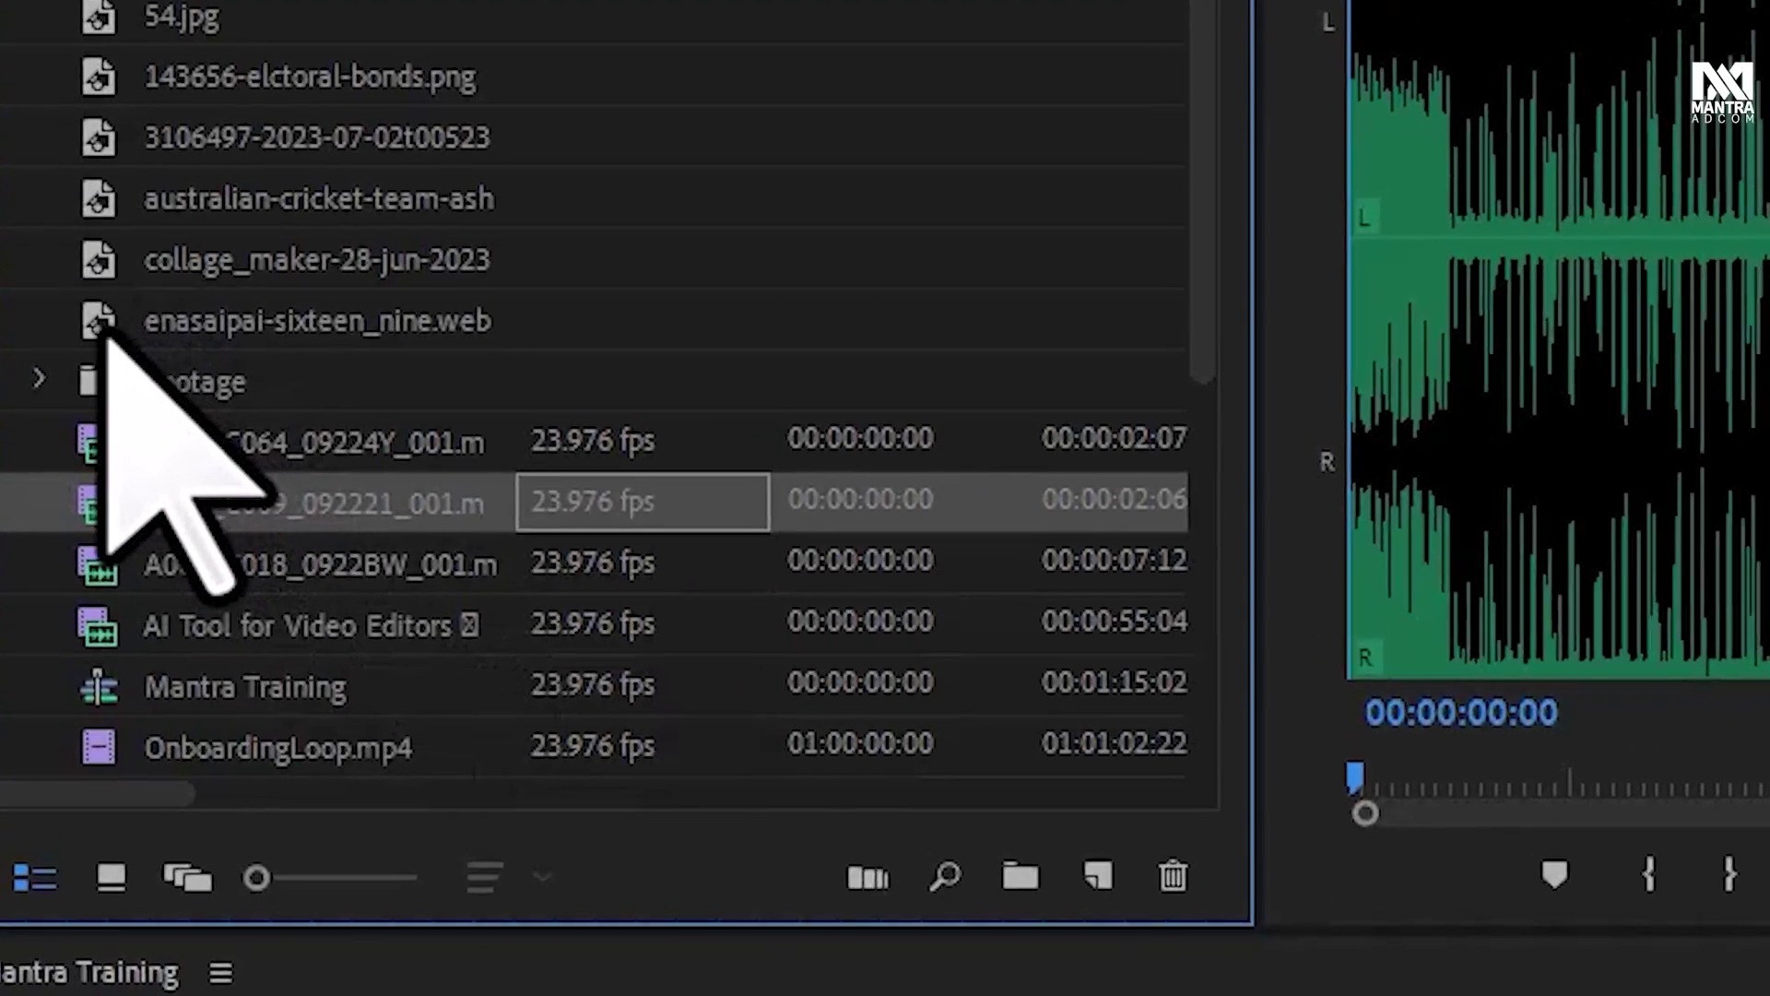
left_click(85, 311)
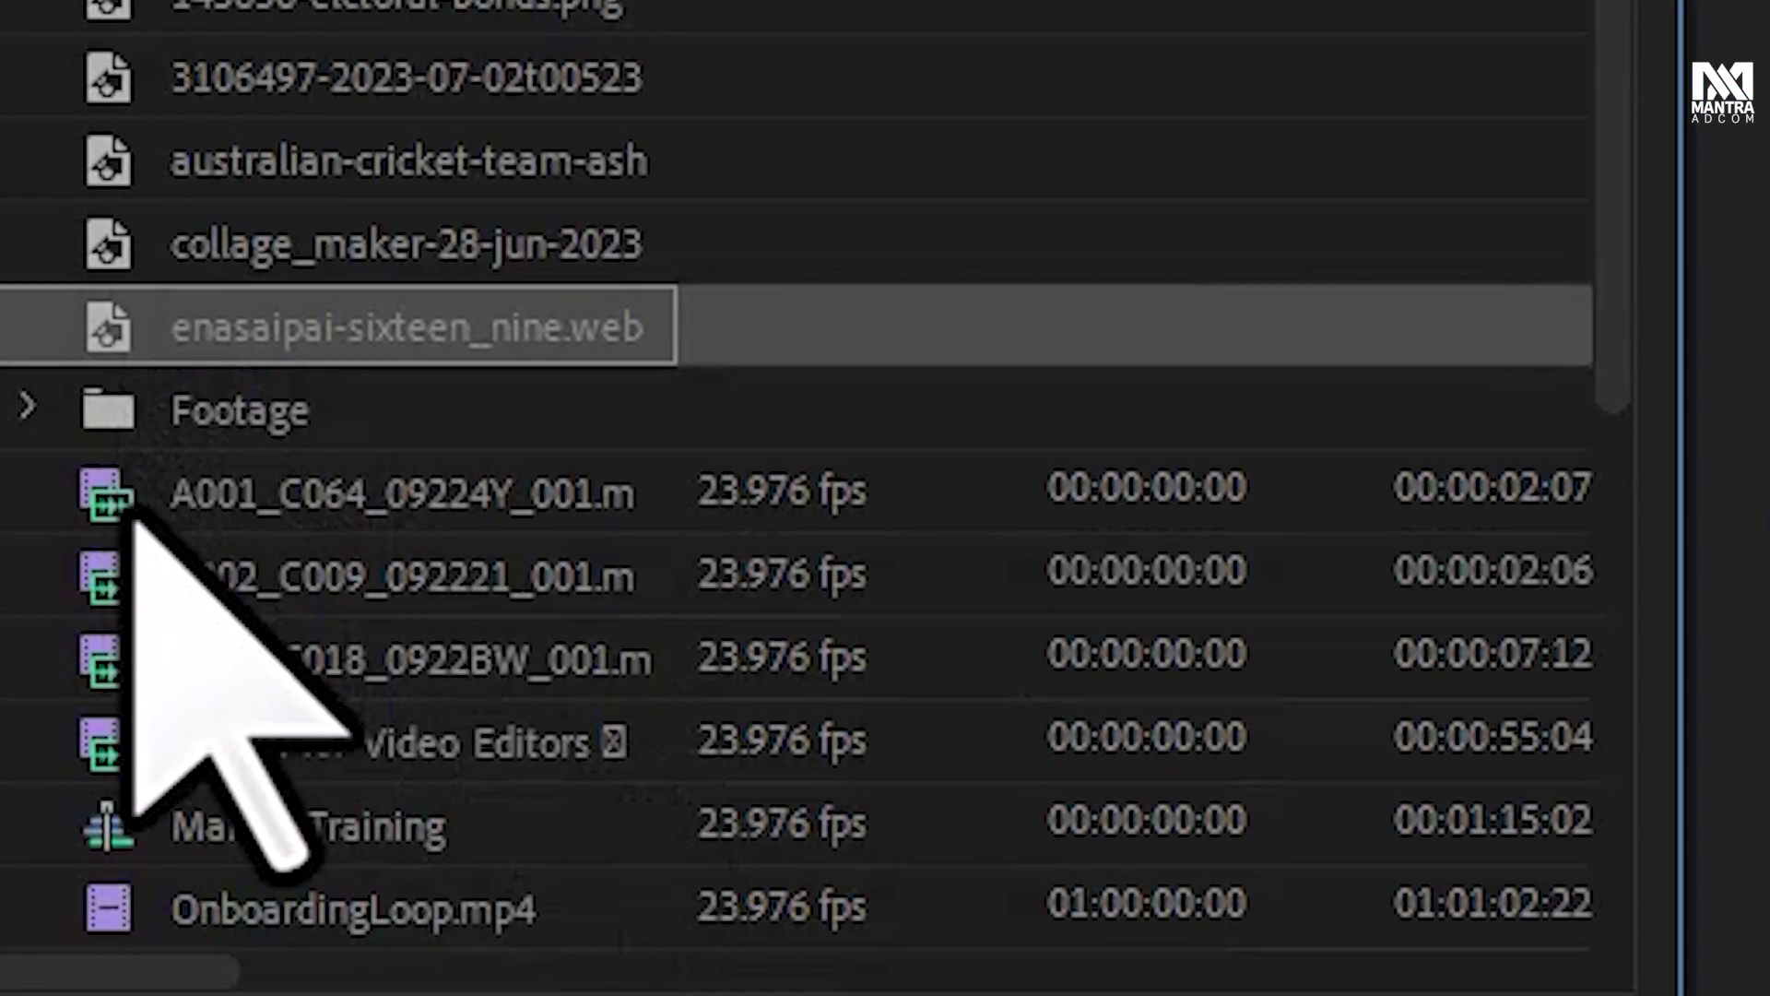
mouse_move(107, 503)
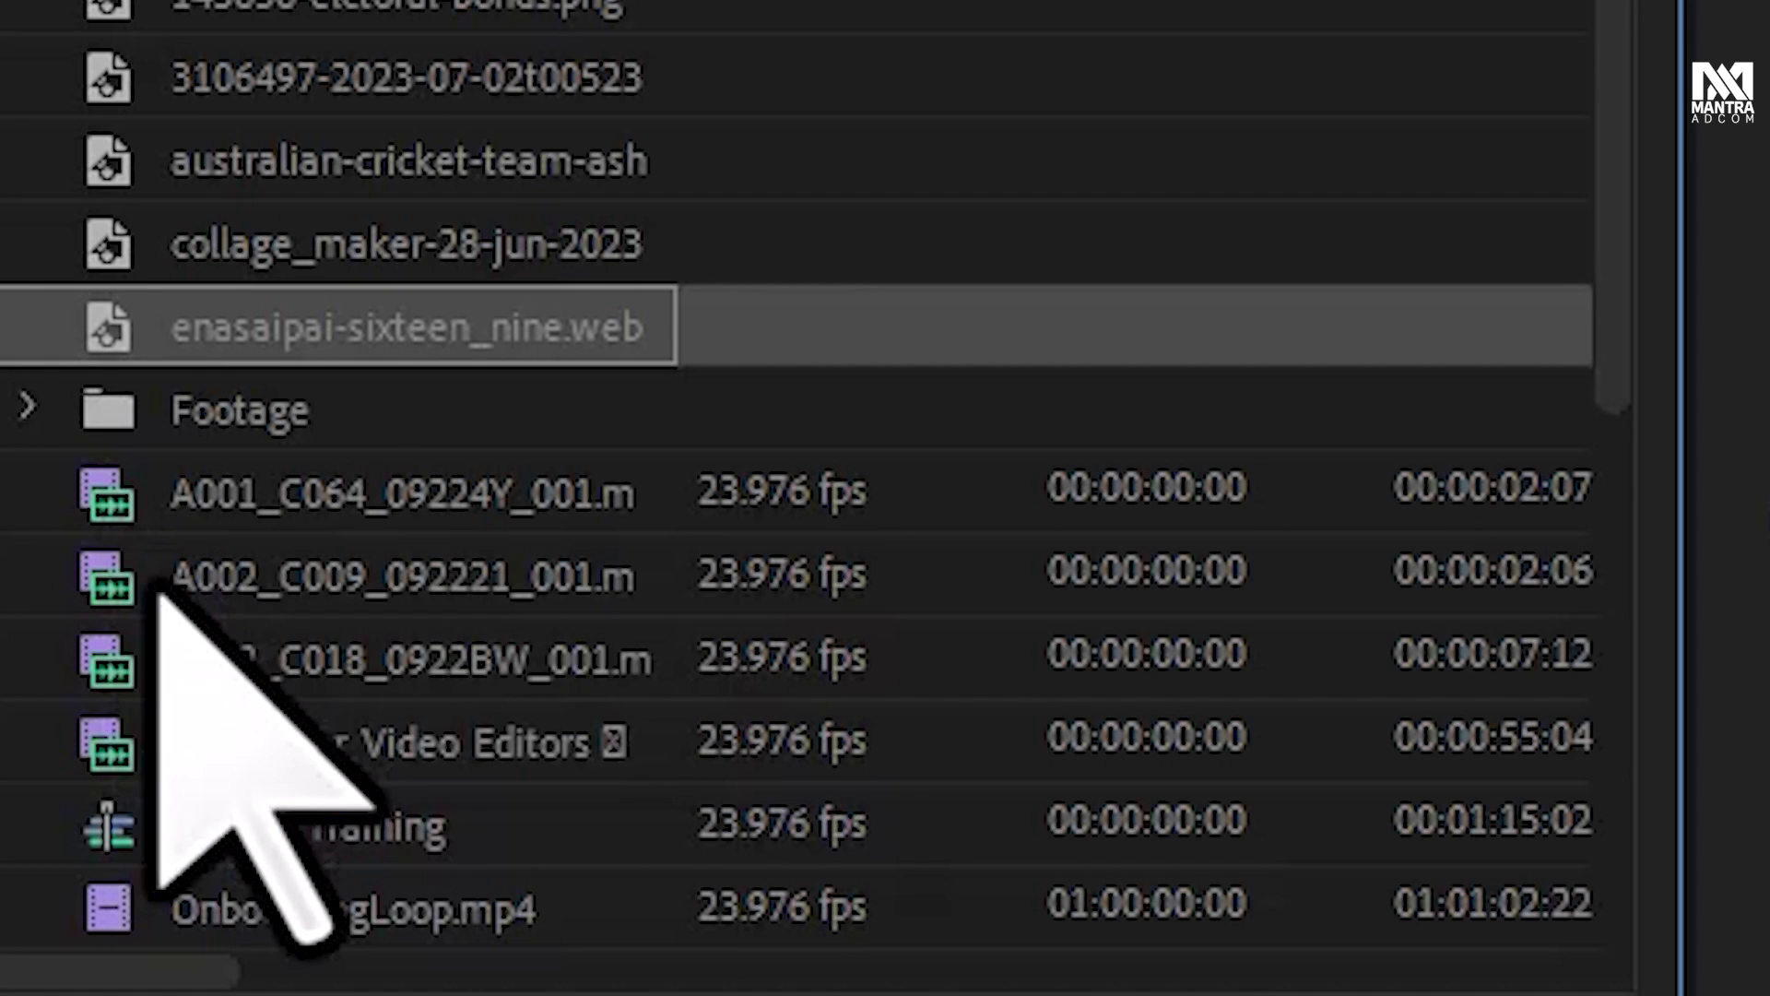
scroll(108, 553, "down", 2)
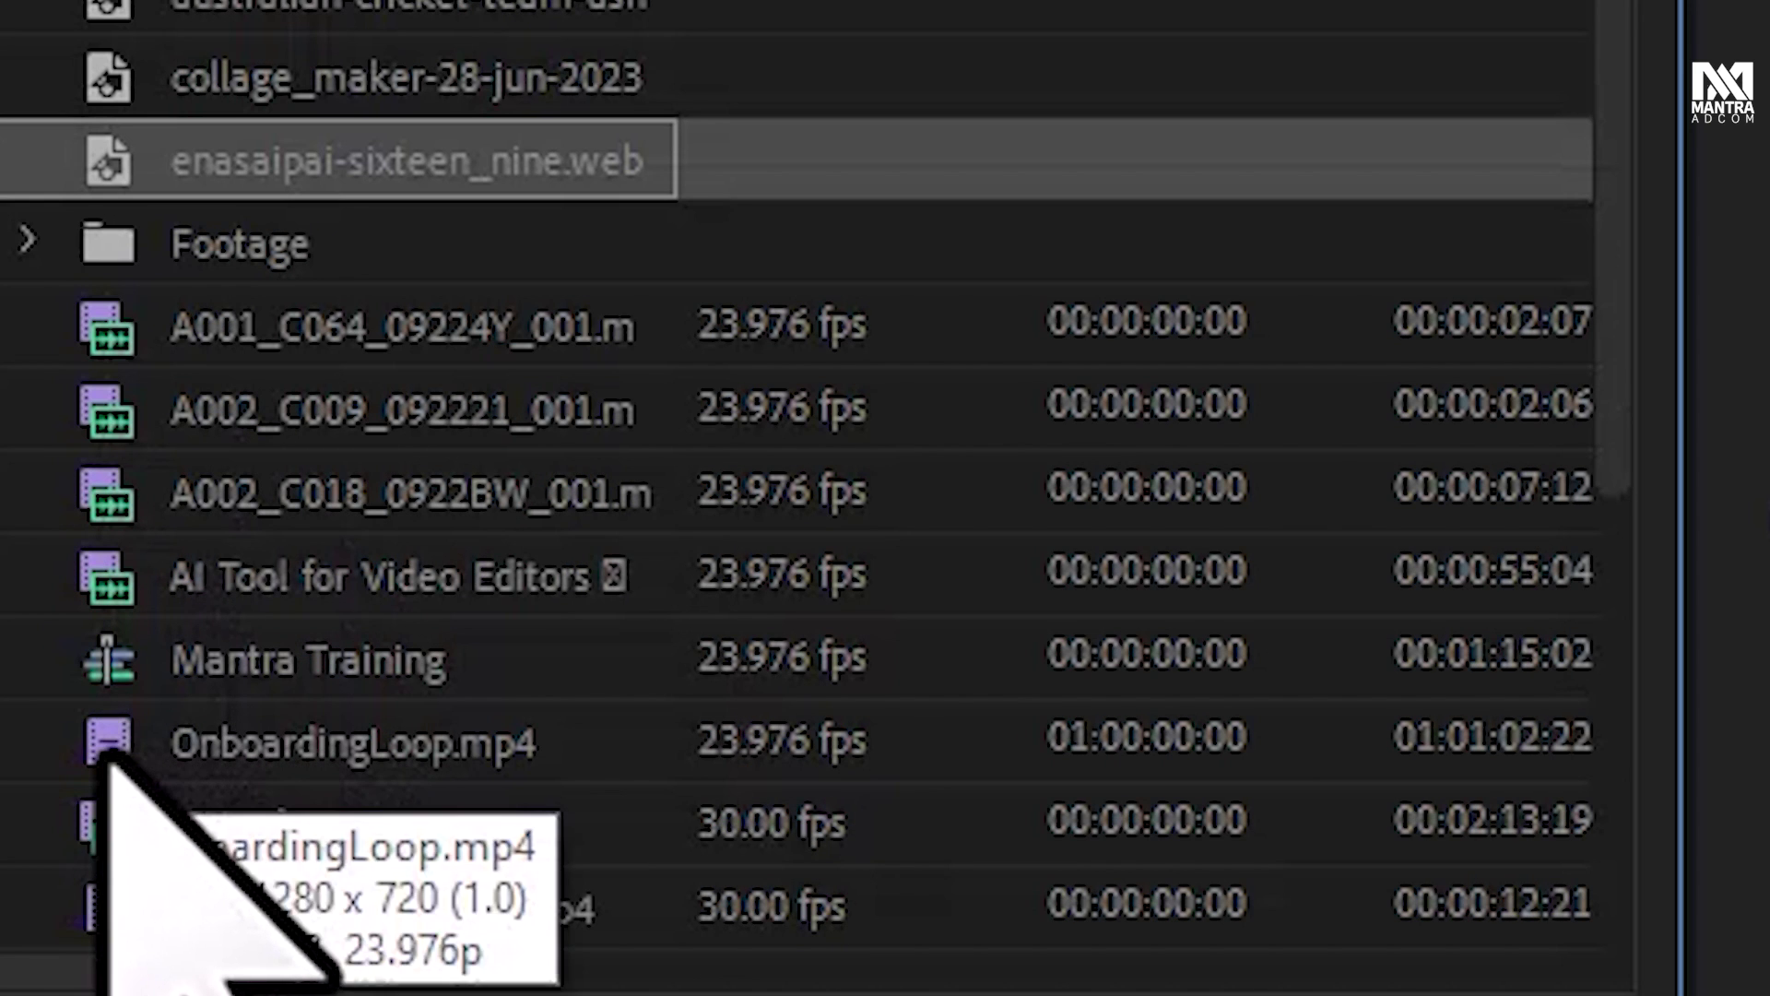
scroll(296, 810, "down", 4)
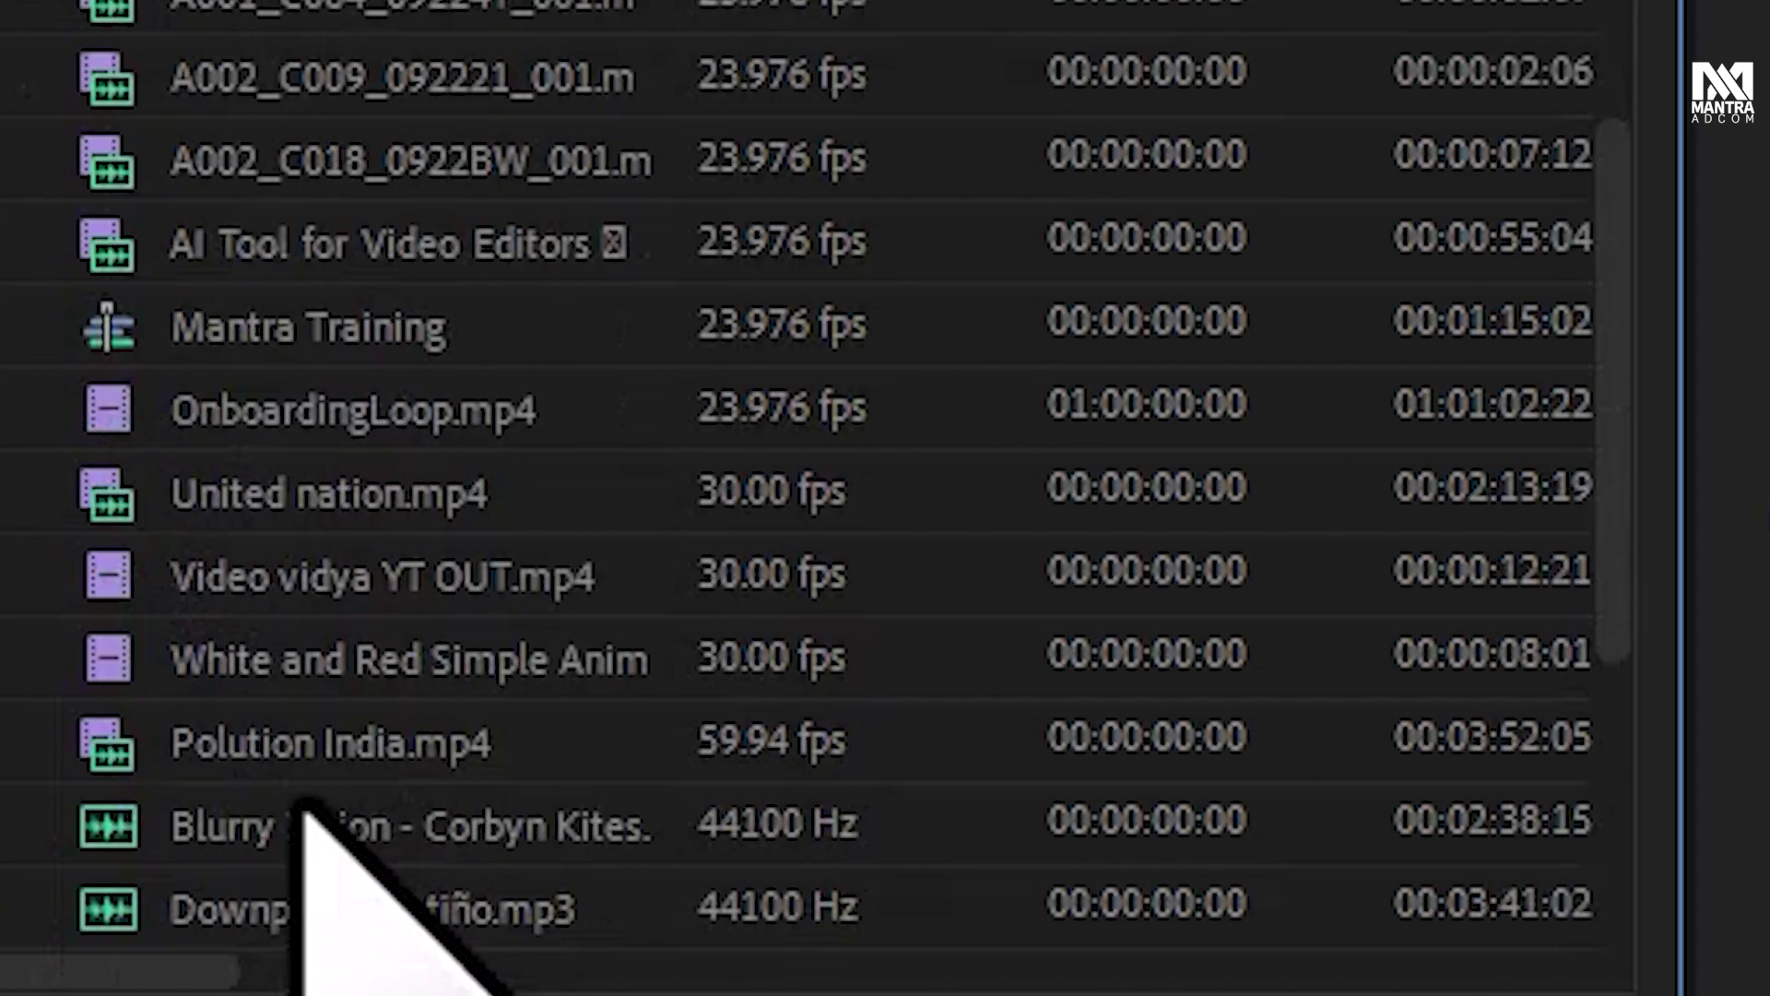
scroll(148, 857, "down", 1)
scroll(139, 645, "down", 2)
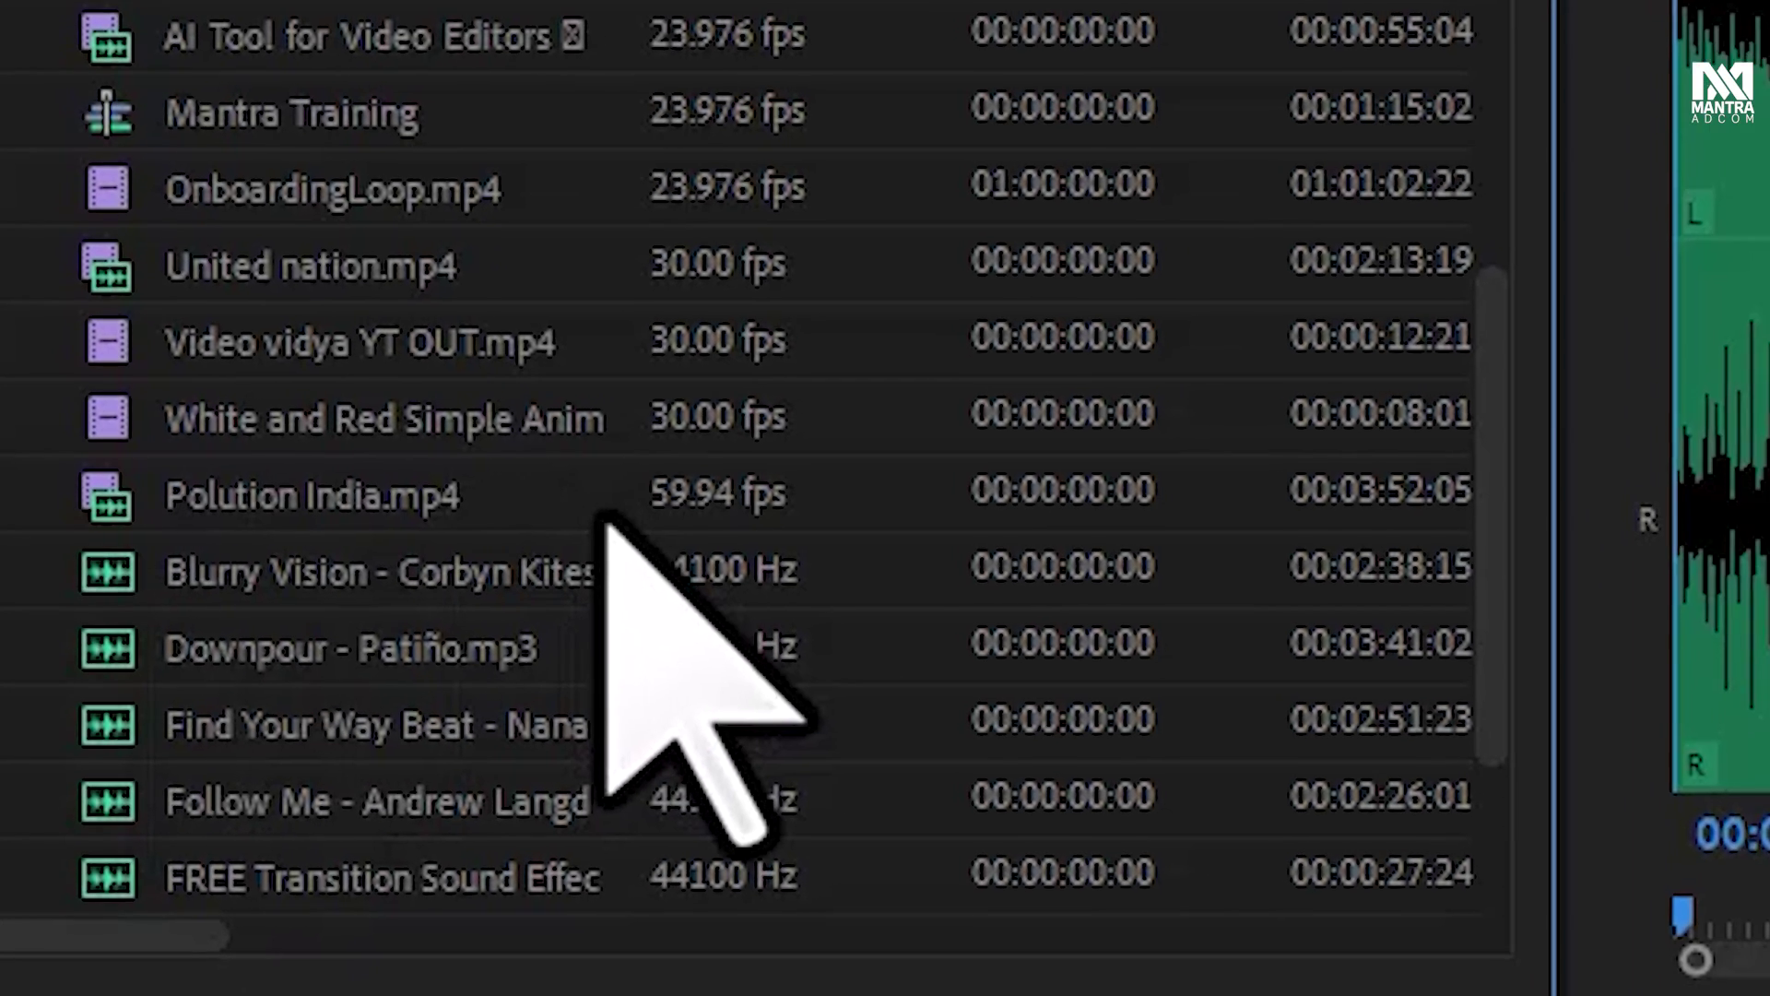
scroll(553, 646, "down", 2)
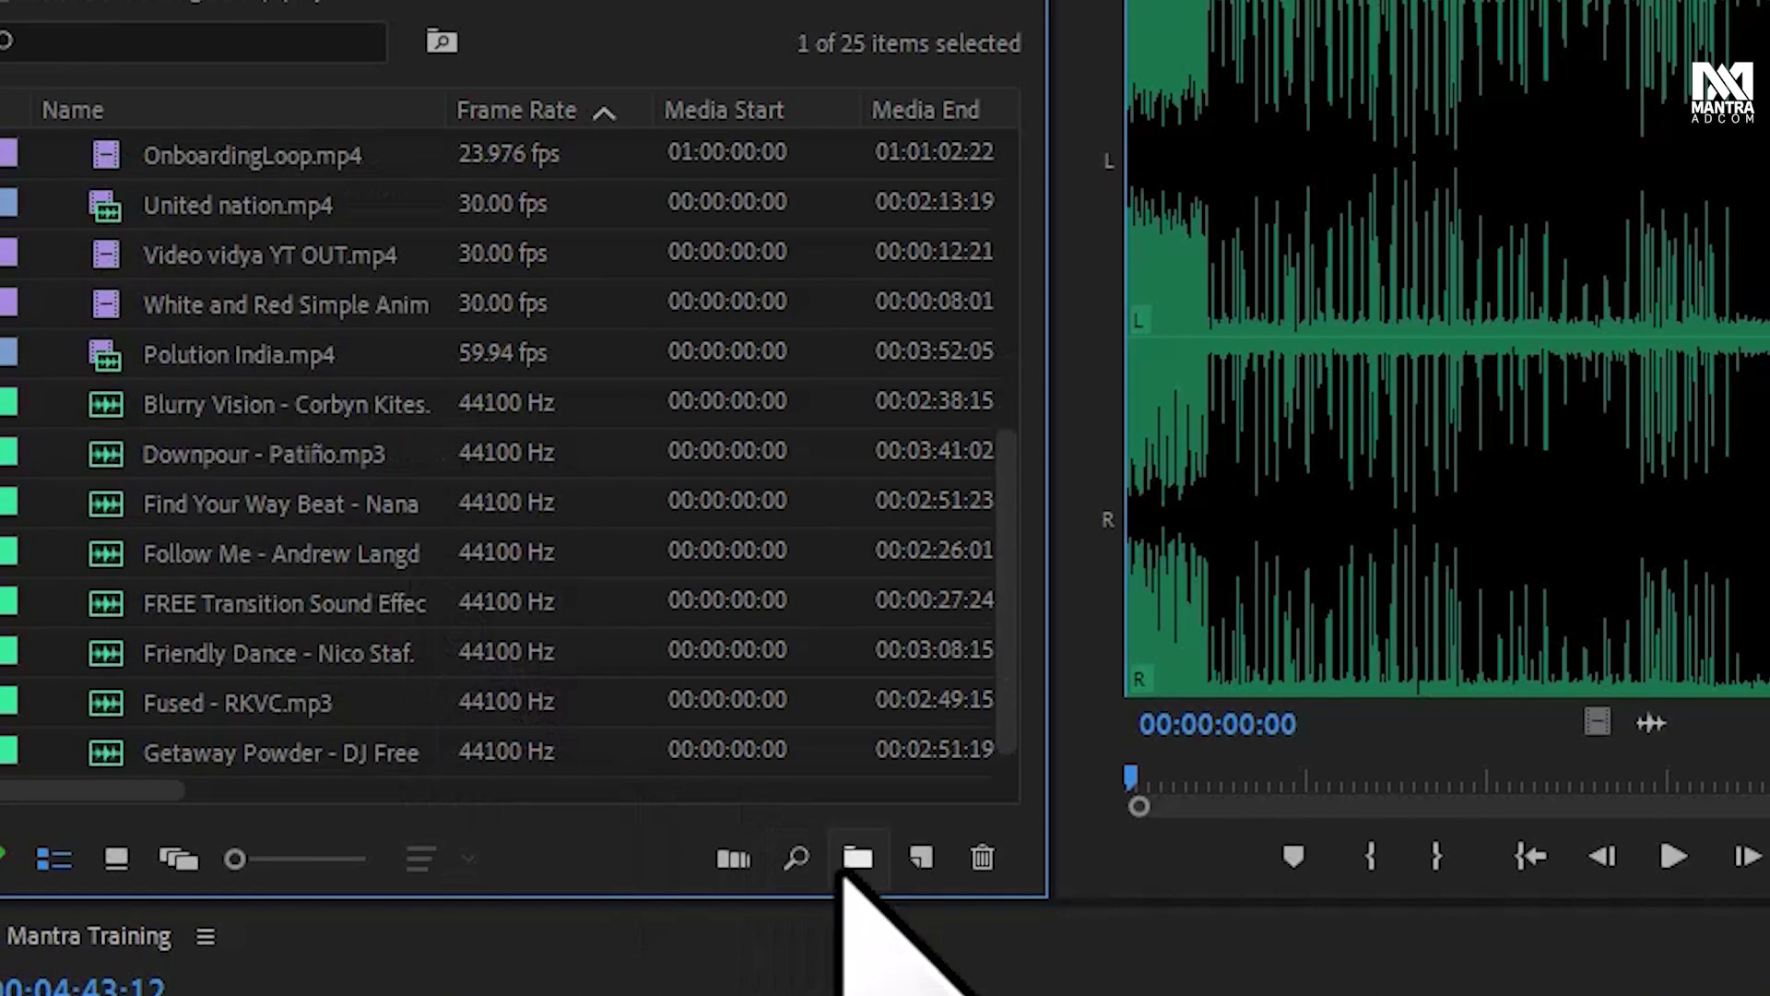
Create three new bins named Music, Imge and Grahic
left_click(1010, 925)
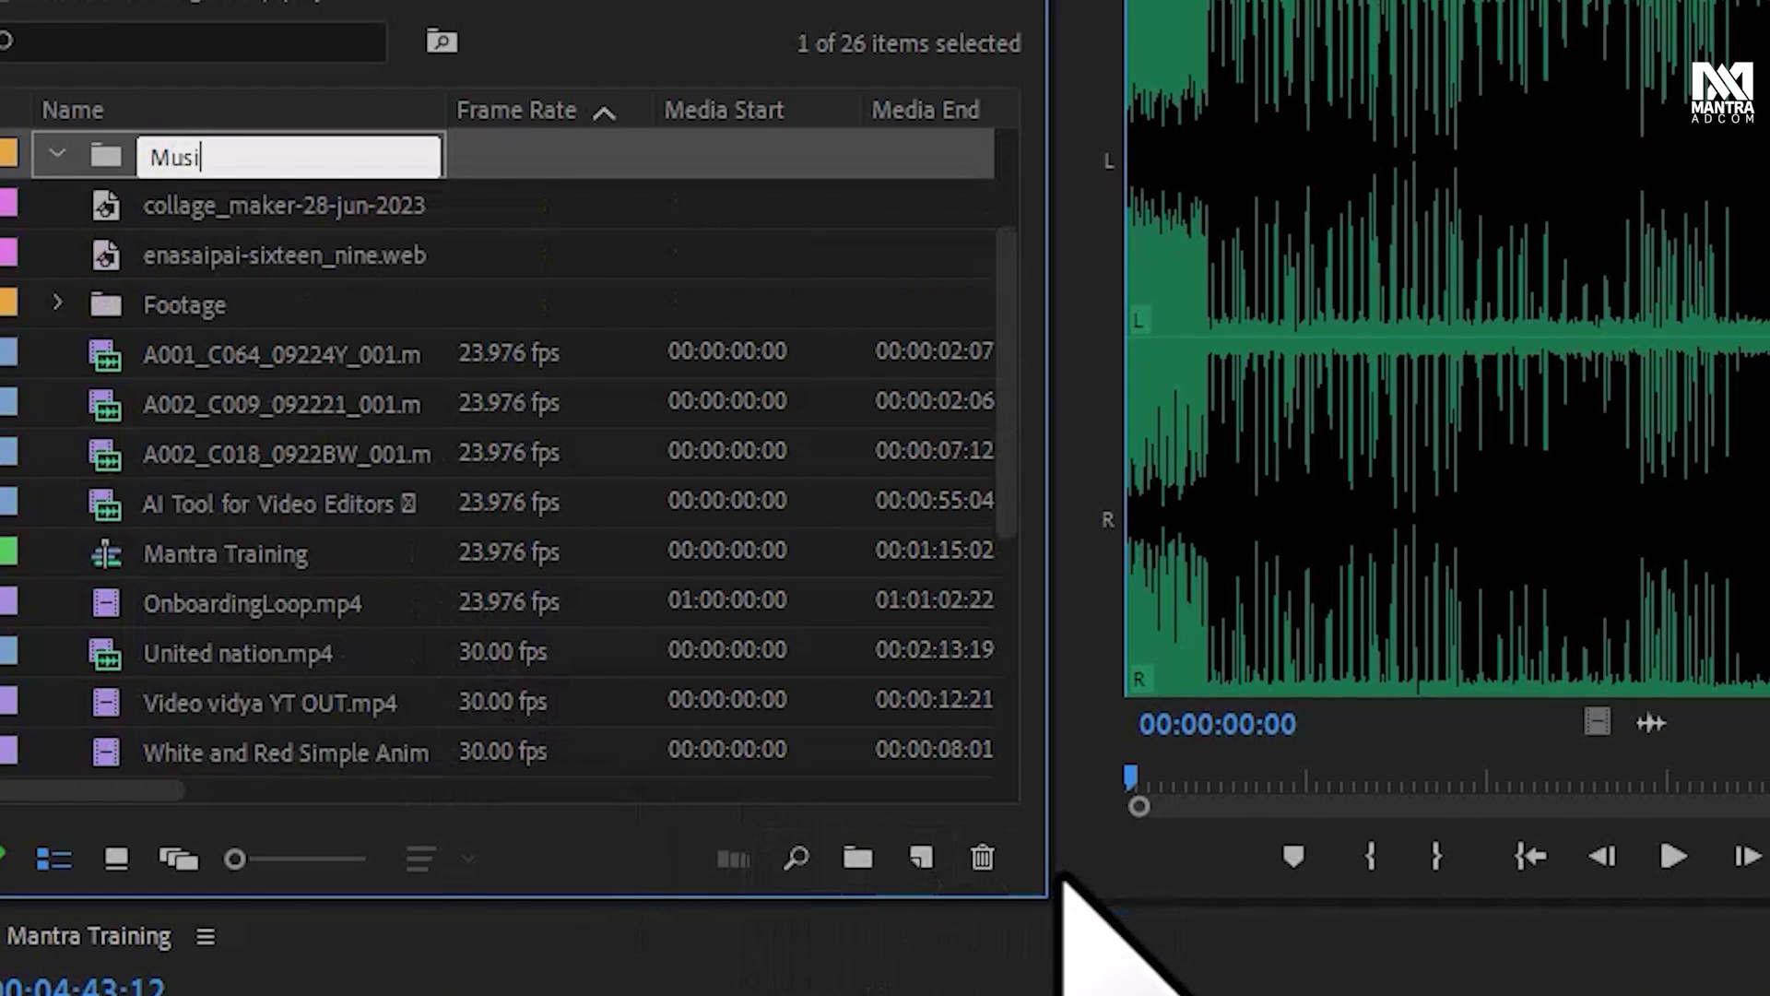
type("c")
key("Tab")
left_click(857, 859)
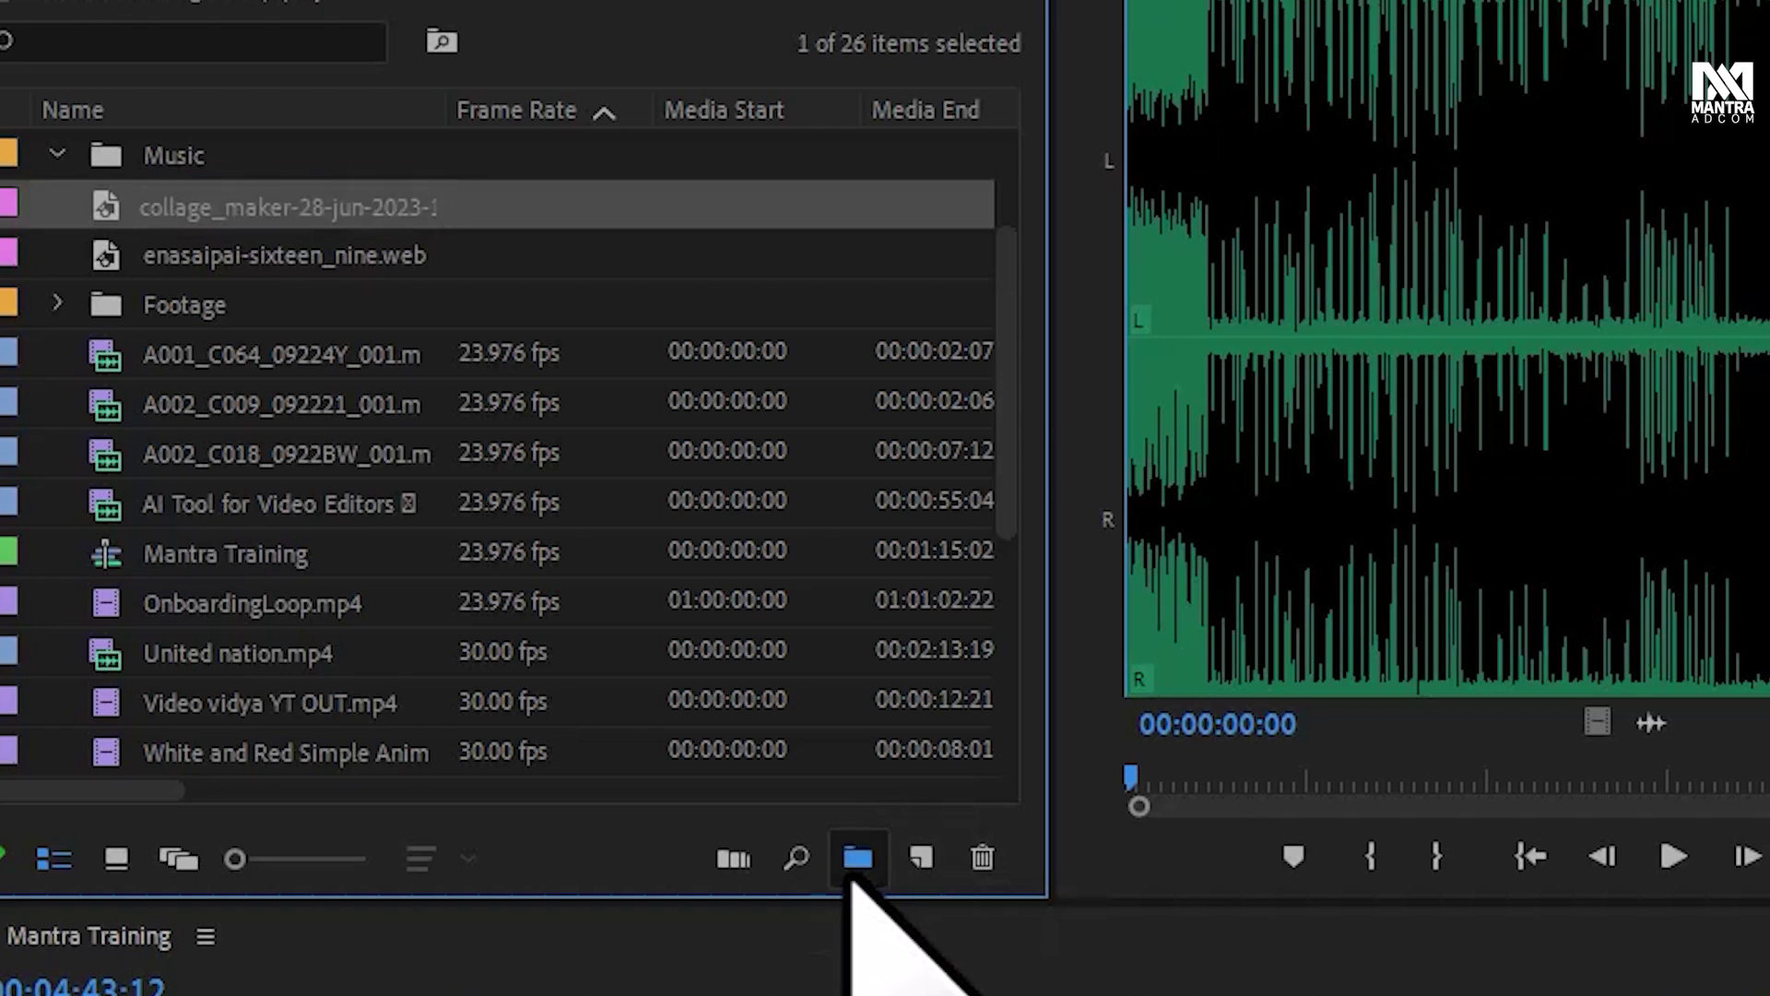
type("Imge")
key("Tab")
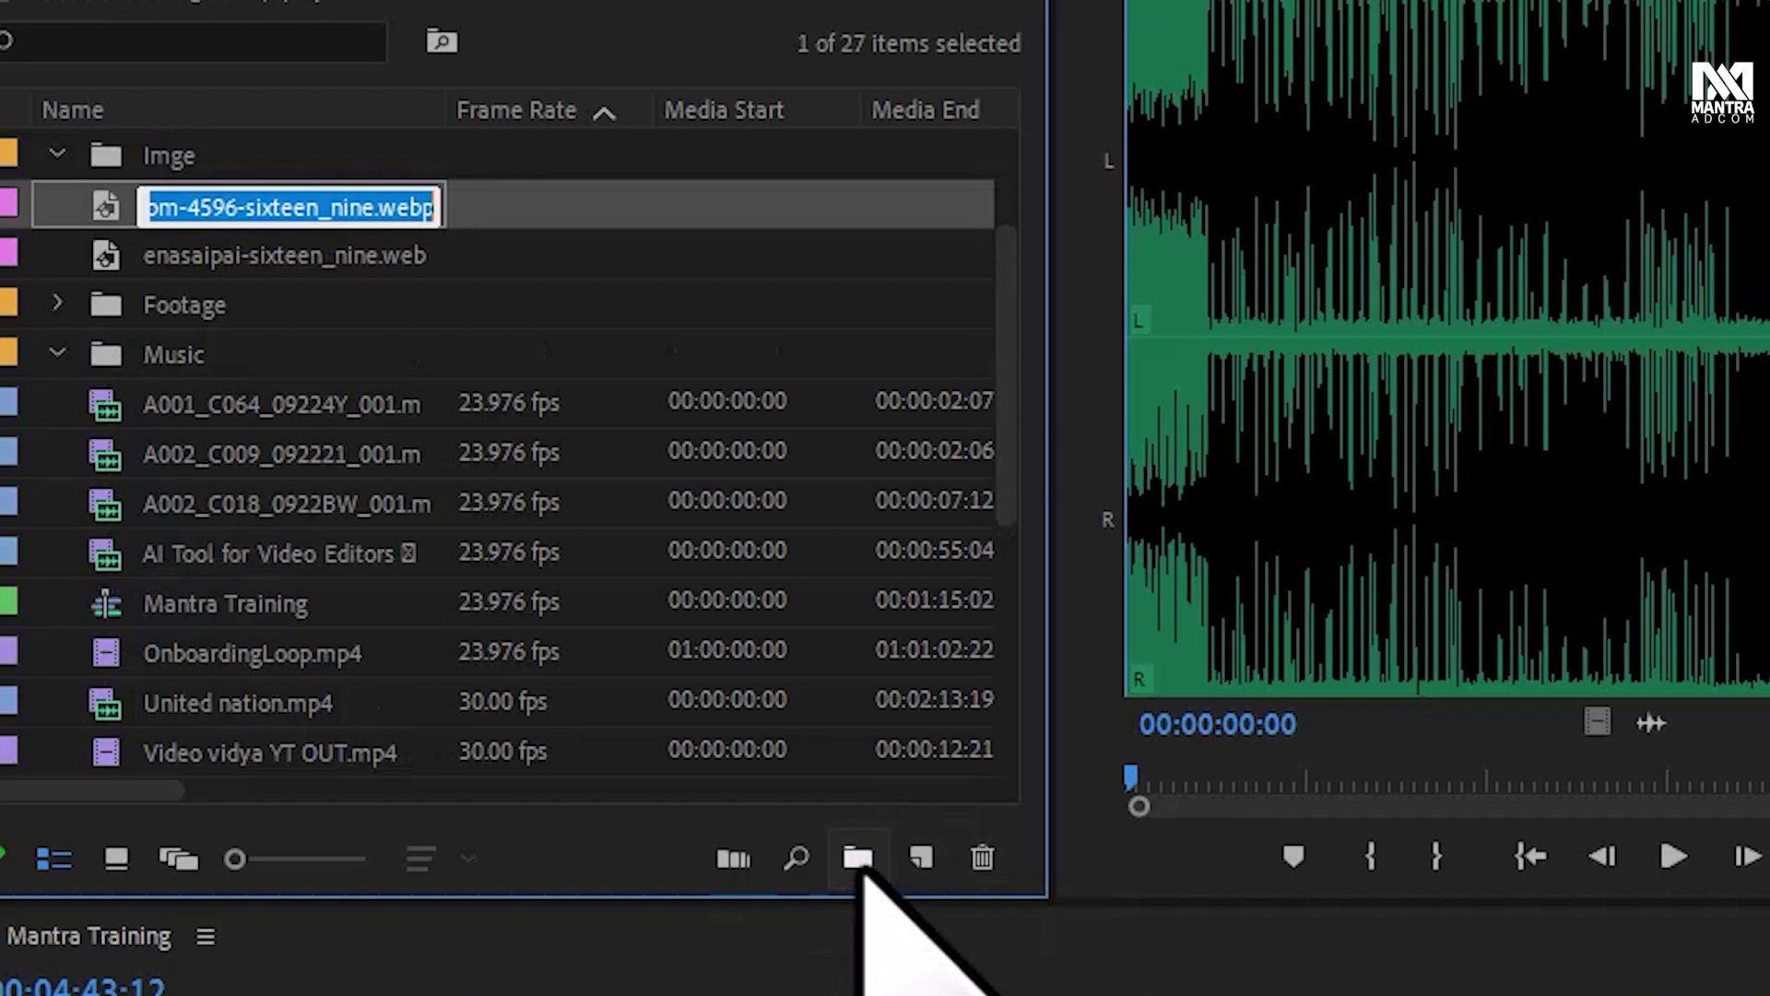
left_click(862, 871)
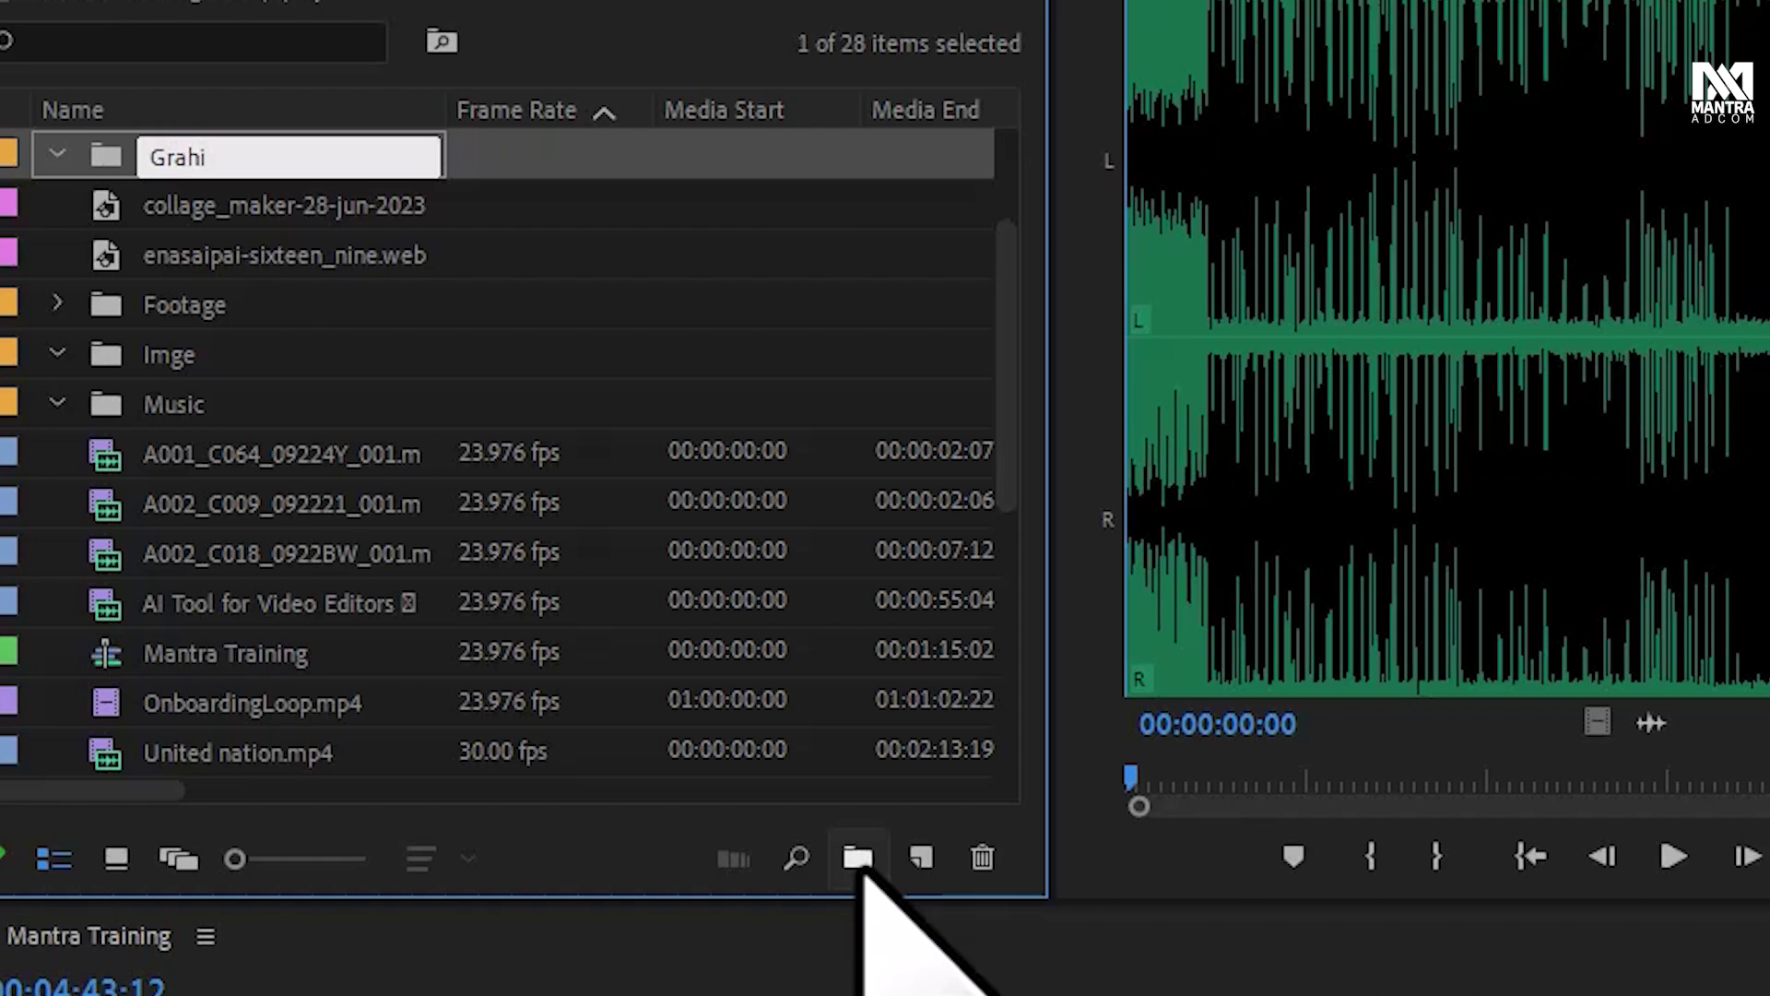
type("c")
key("Return")
File the imported stills, from 54.jpg through australian-cricket-team-ash, into the Imge bin and collapse it
left_click(267, 258)
left_click(245, 214, "shift")
mouse_move(245, 214)
left_mouse_down()
mouse_move(212, 277)
mouse_move(198, 452)
mouse_move(148, 295)
mouse_move(184, 309)
left_mouse_up()
left_click(206, 404)
mouse_move(277, 454)
left_mouse_down()
mouse_move(203, 309)
mouse_move(175, 544)
mouse_move(185, 502)
left_mouse_up()
scroll(332, 378, "up", 2)
left_click(316, 309)
left_click(197, 161, "shift")
left_click(57, 304)
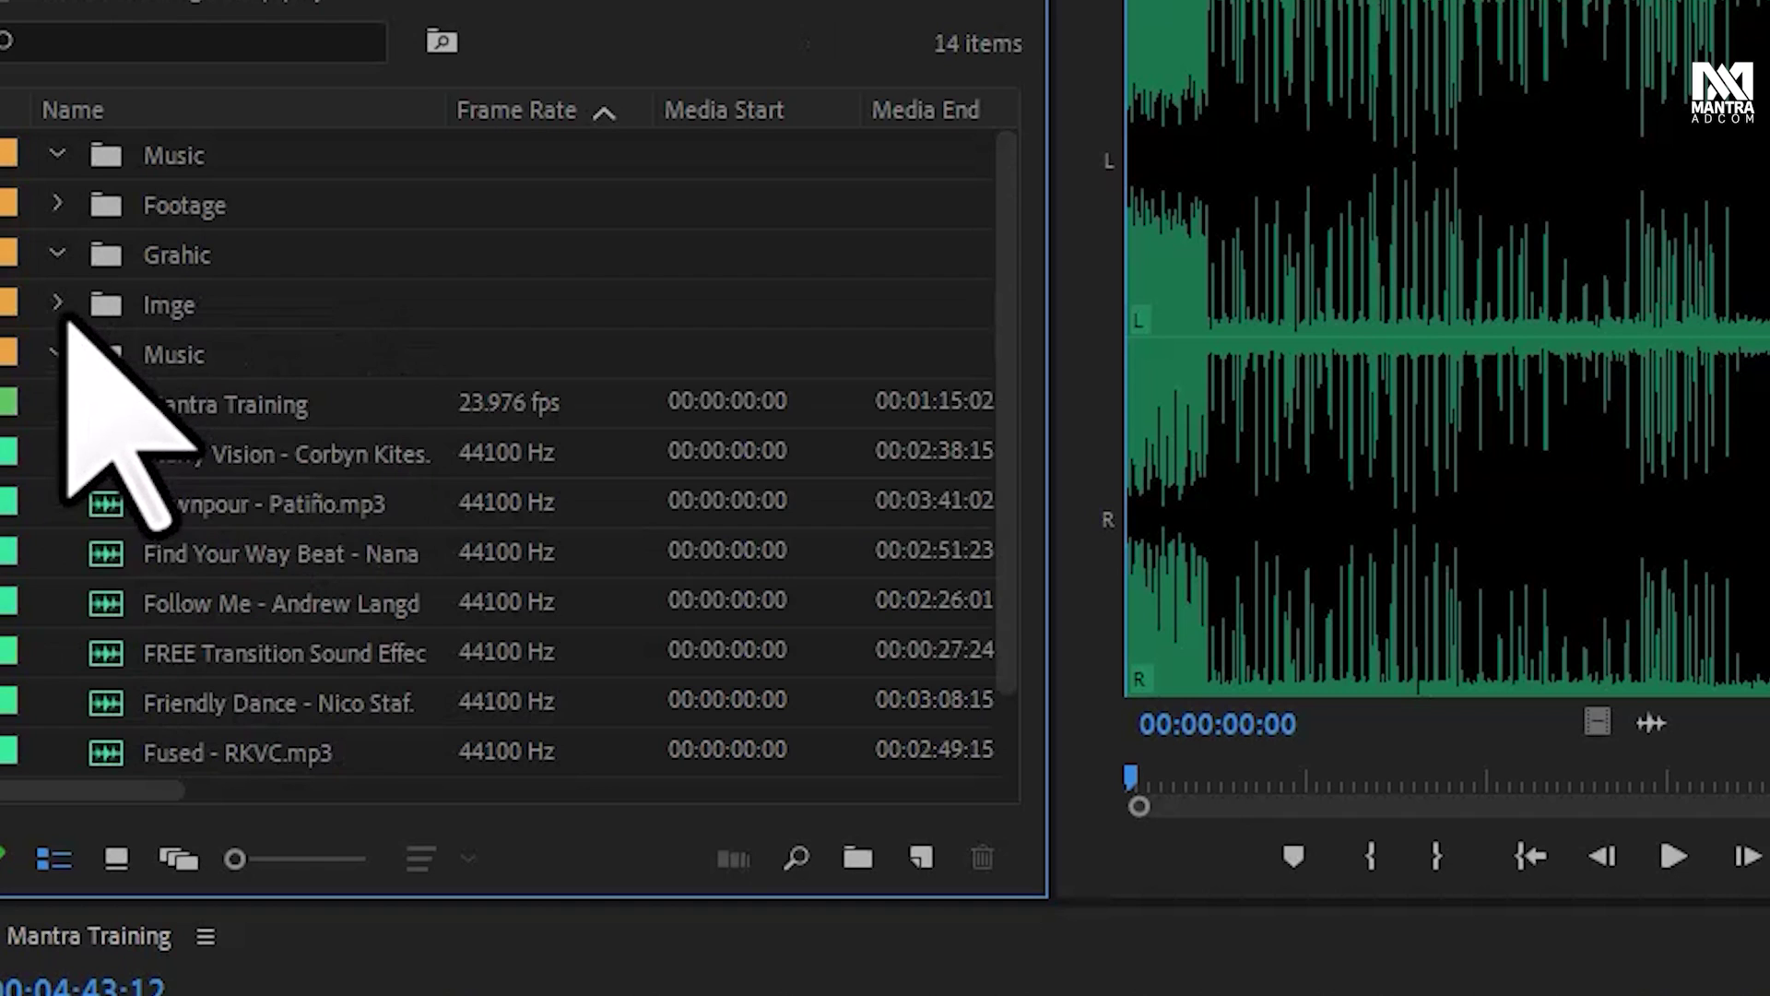
Move the eight music tracks, from Blurry Vision onward, into the Music bin and collapse it
left_click(330, 457)
scroll(331, 599, "down", 1)
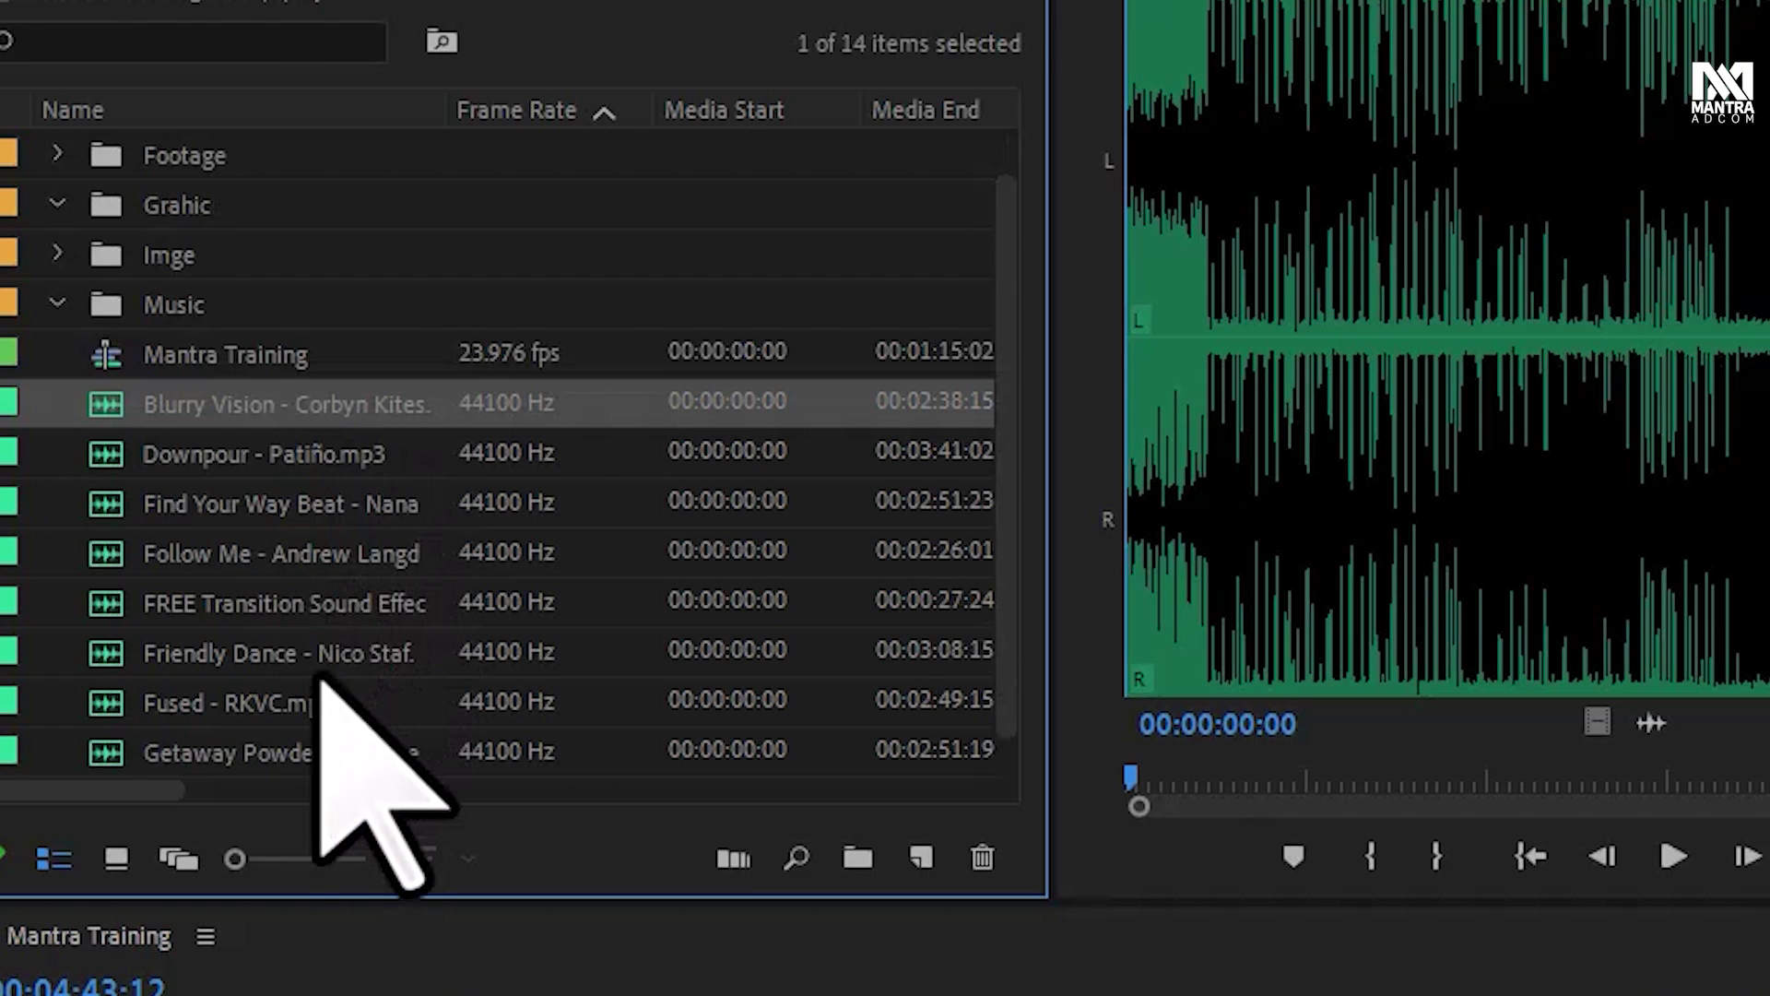
left_click(318, 751, "shift")
left_click_drag(314, 415, 203, 308)
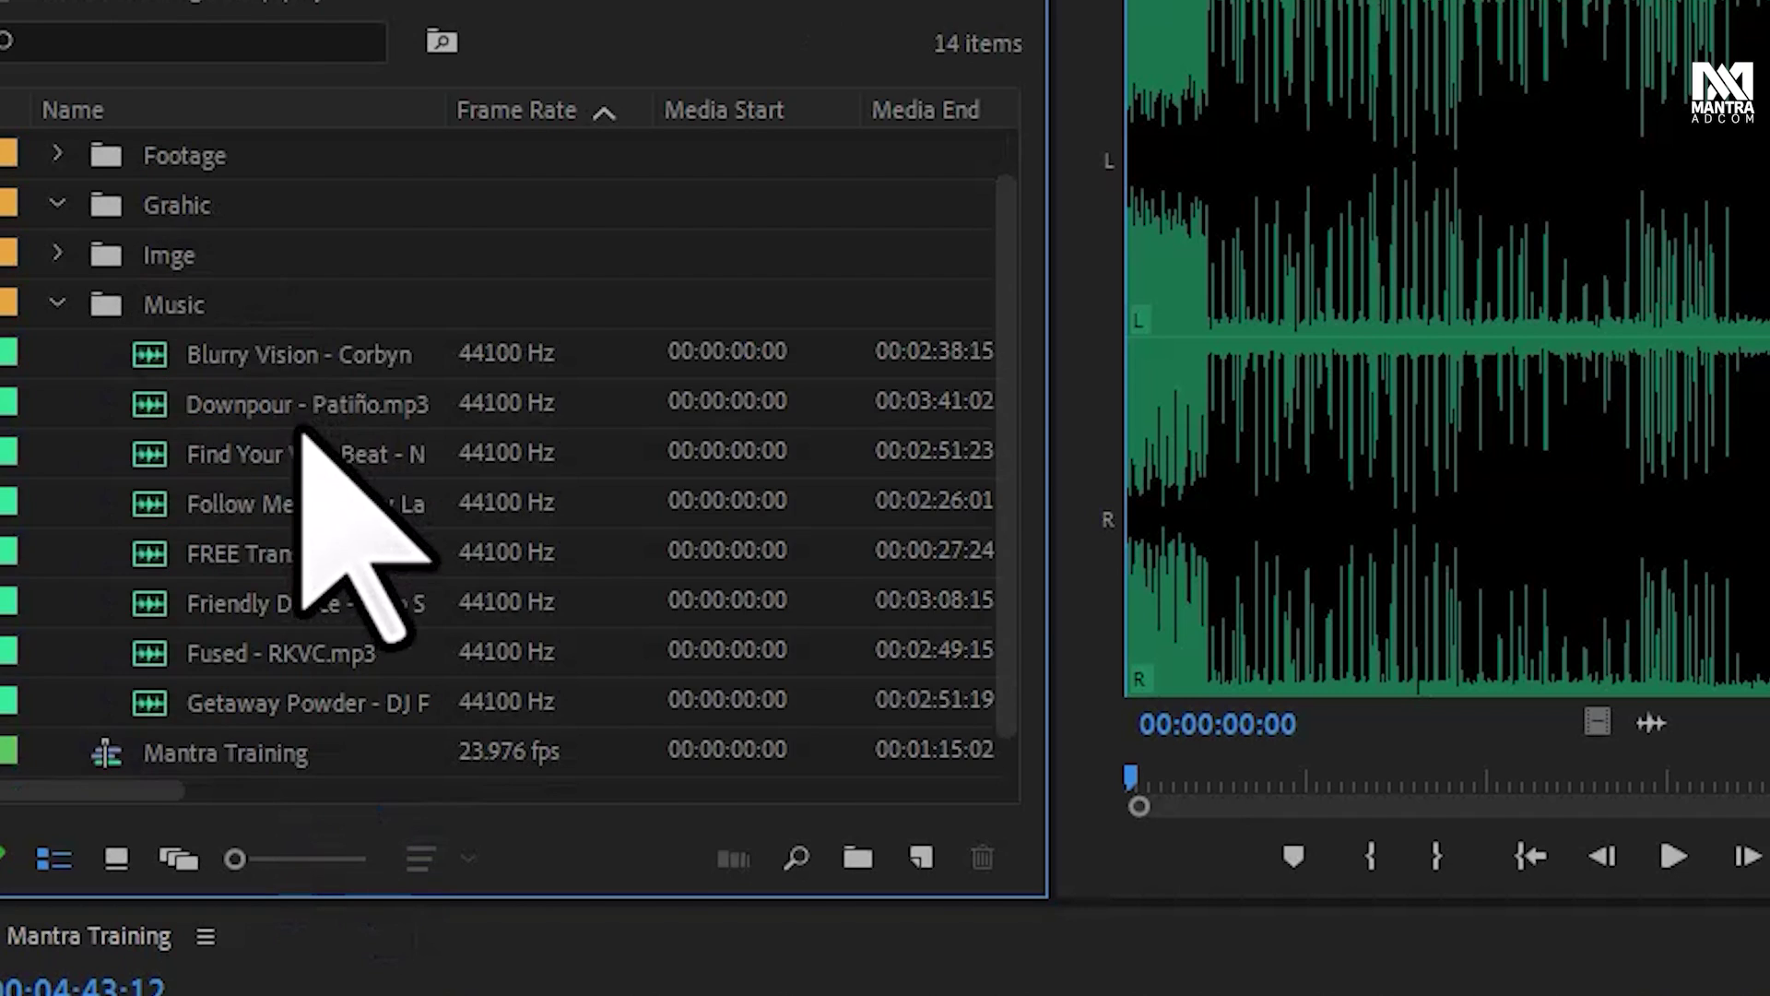
left_click(59, 306)
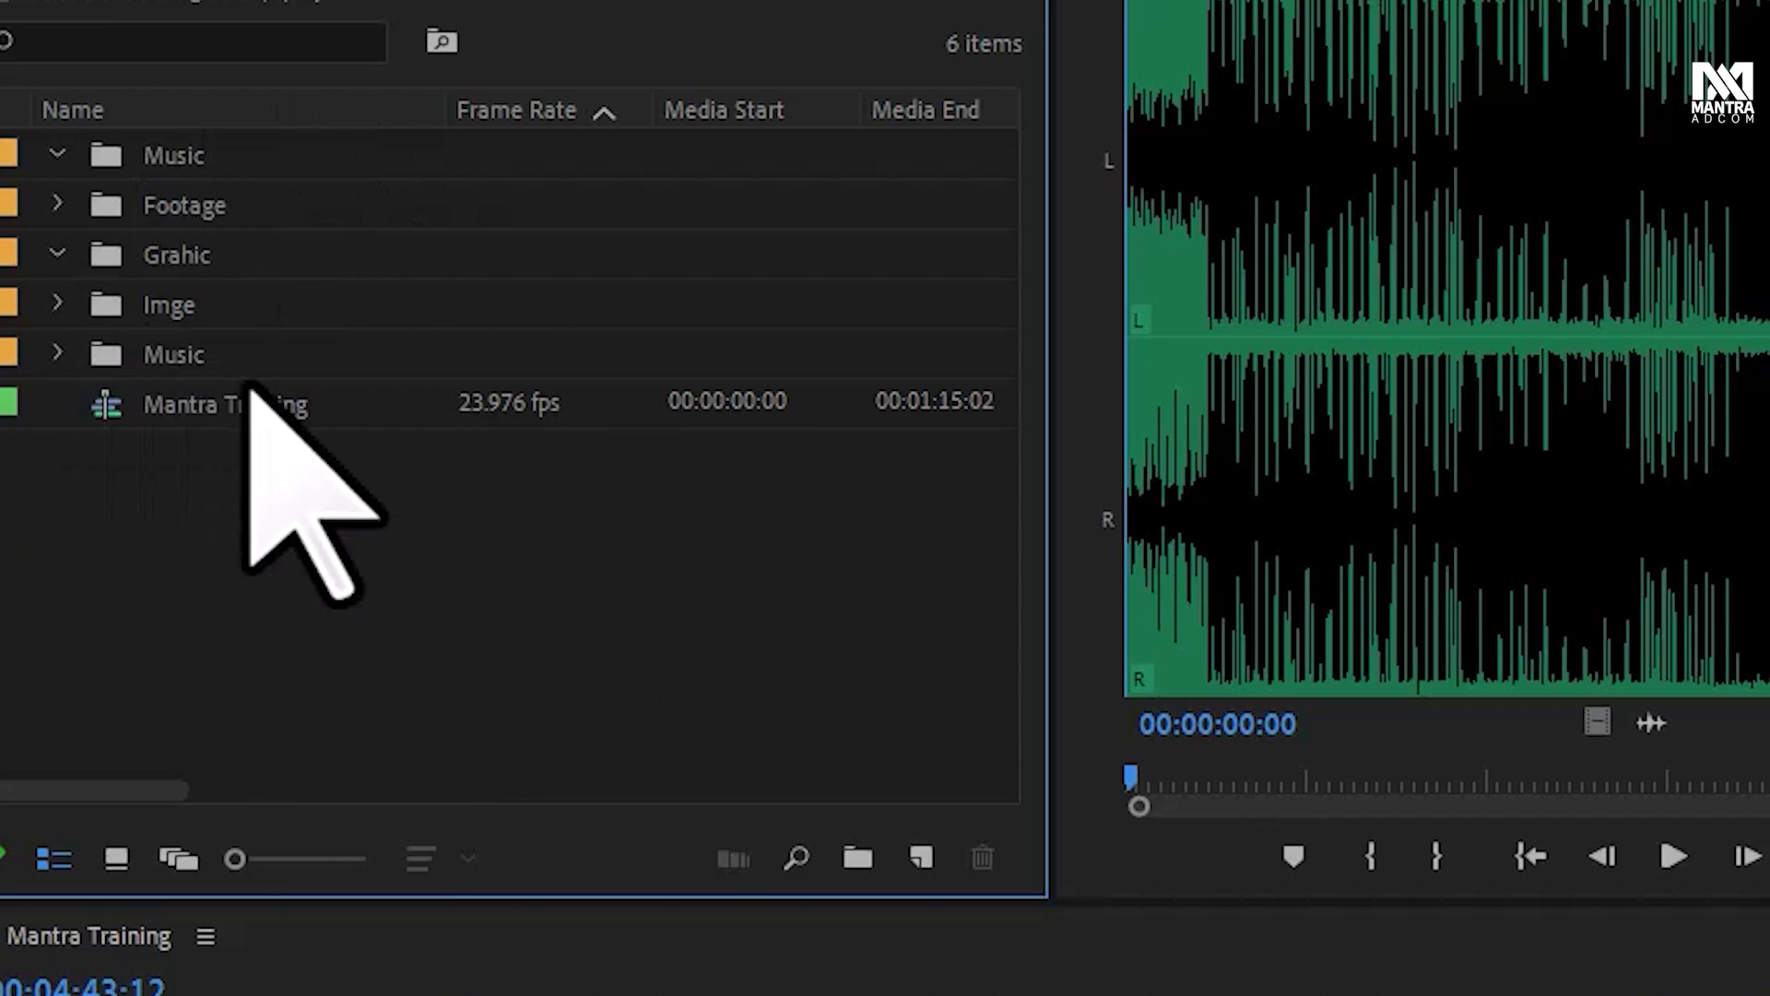
mouse_move(283, 387)
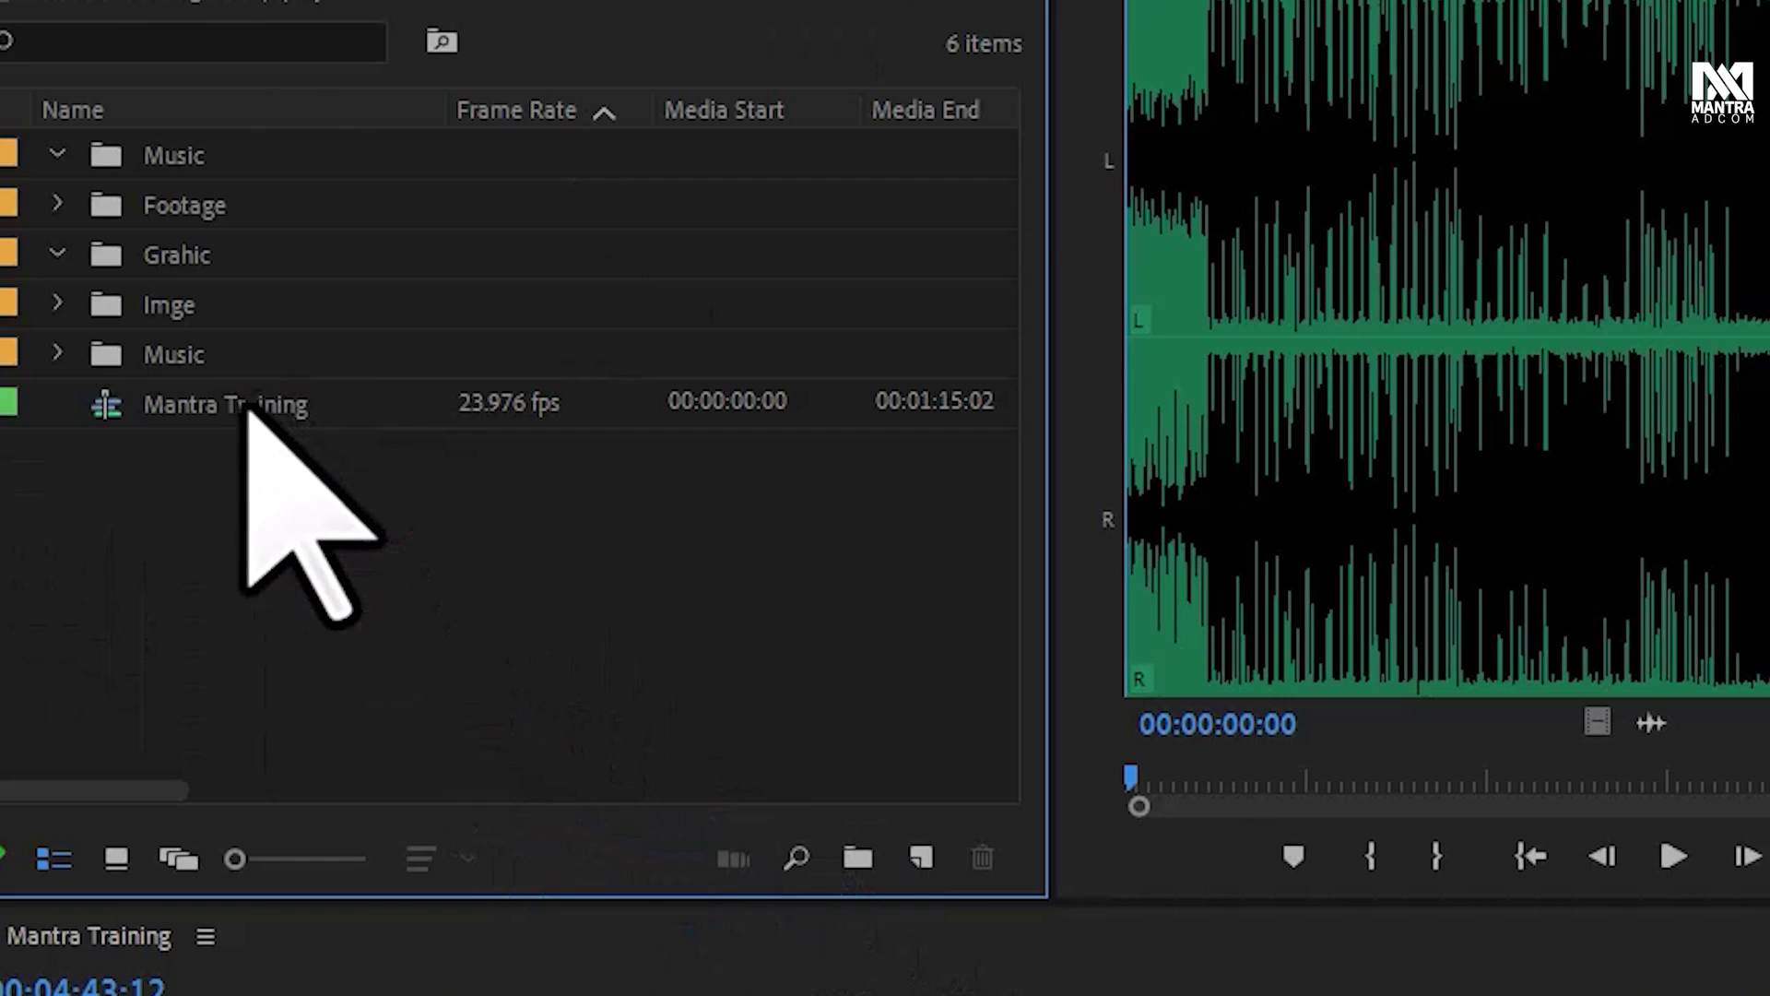
Delete the duplicate Music bin, select the Mantra Training sequence, and expand the remaining Music bin
mouse_move(149, 397)
left_mouse_down()
mouse_move(189, 328)
mouse_move(214, 164)
left_mouse_up()
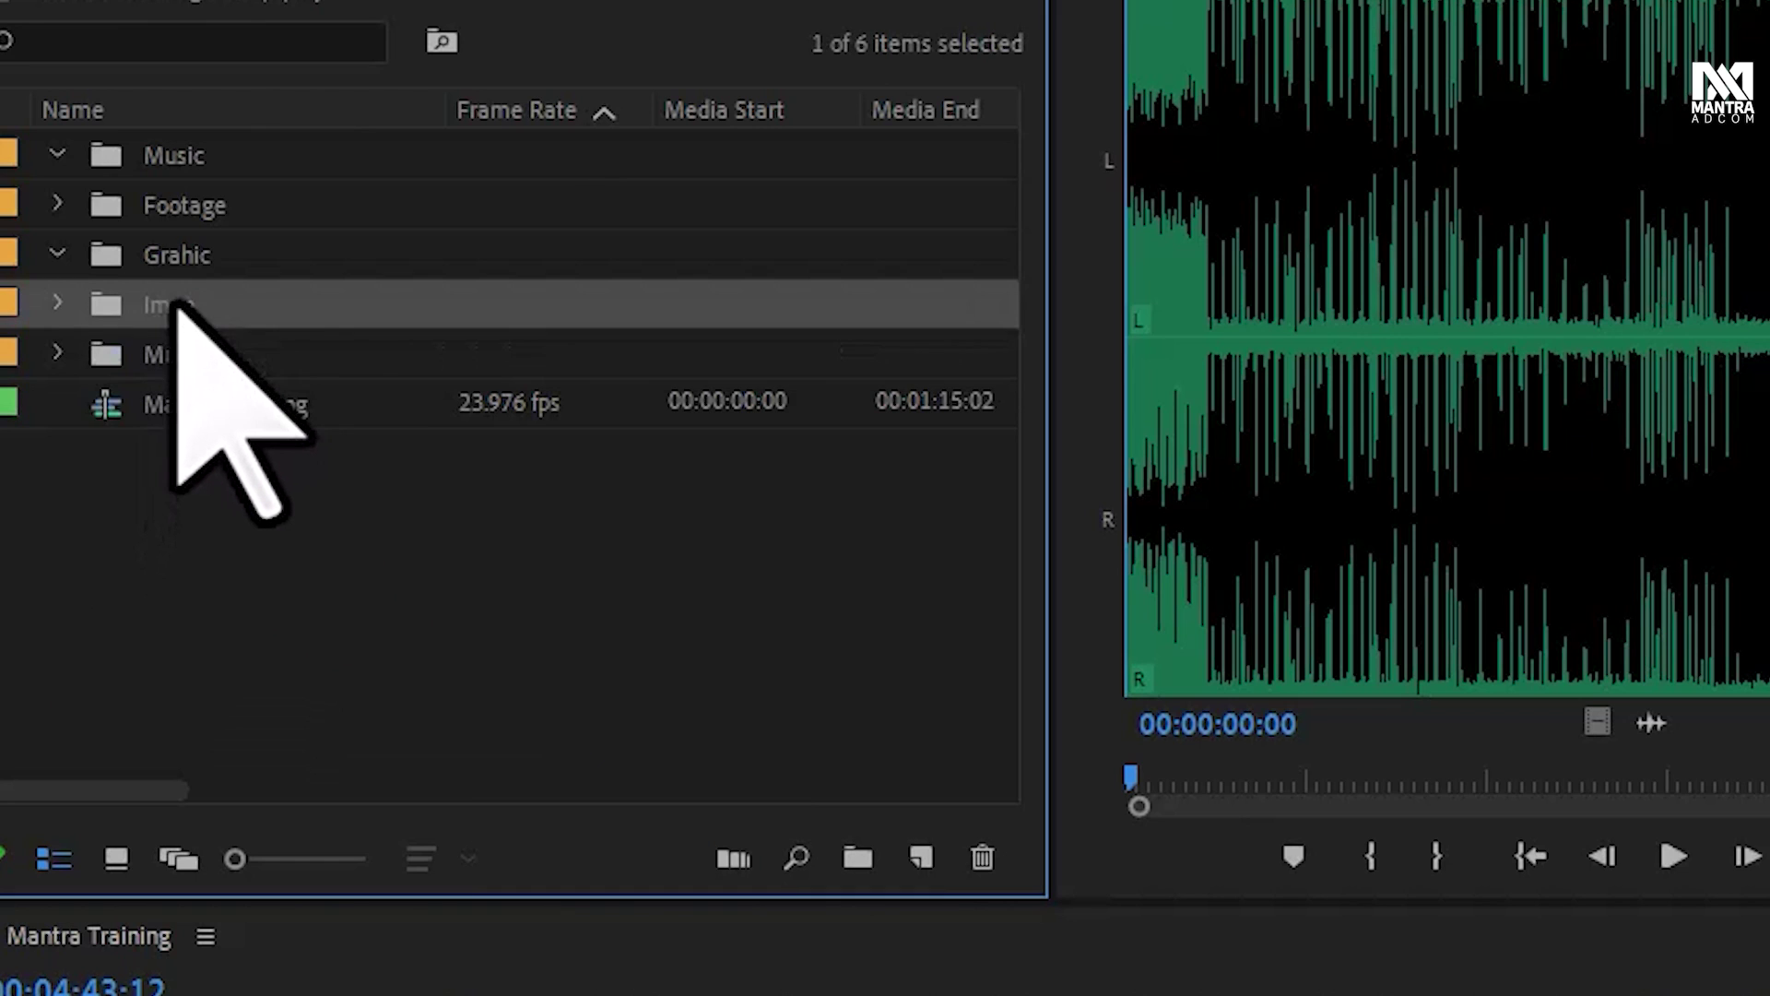
left_click(214, 164)
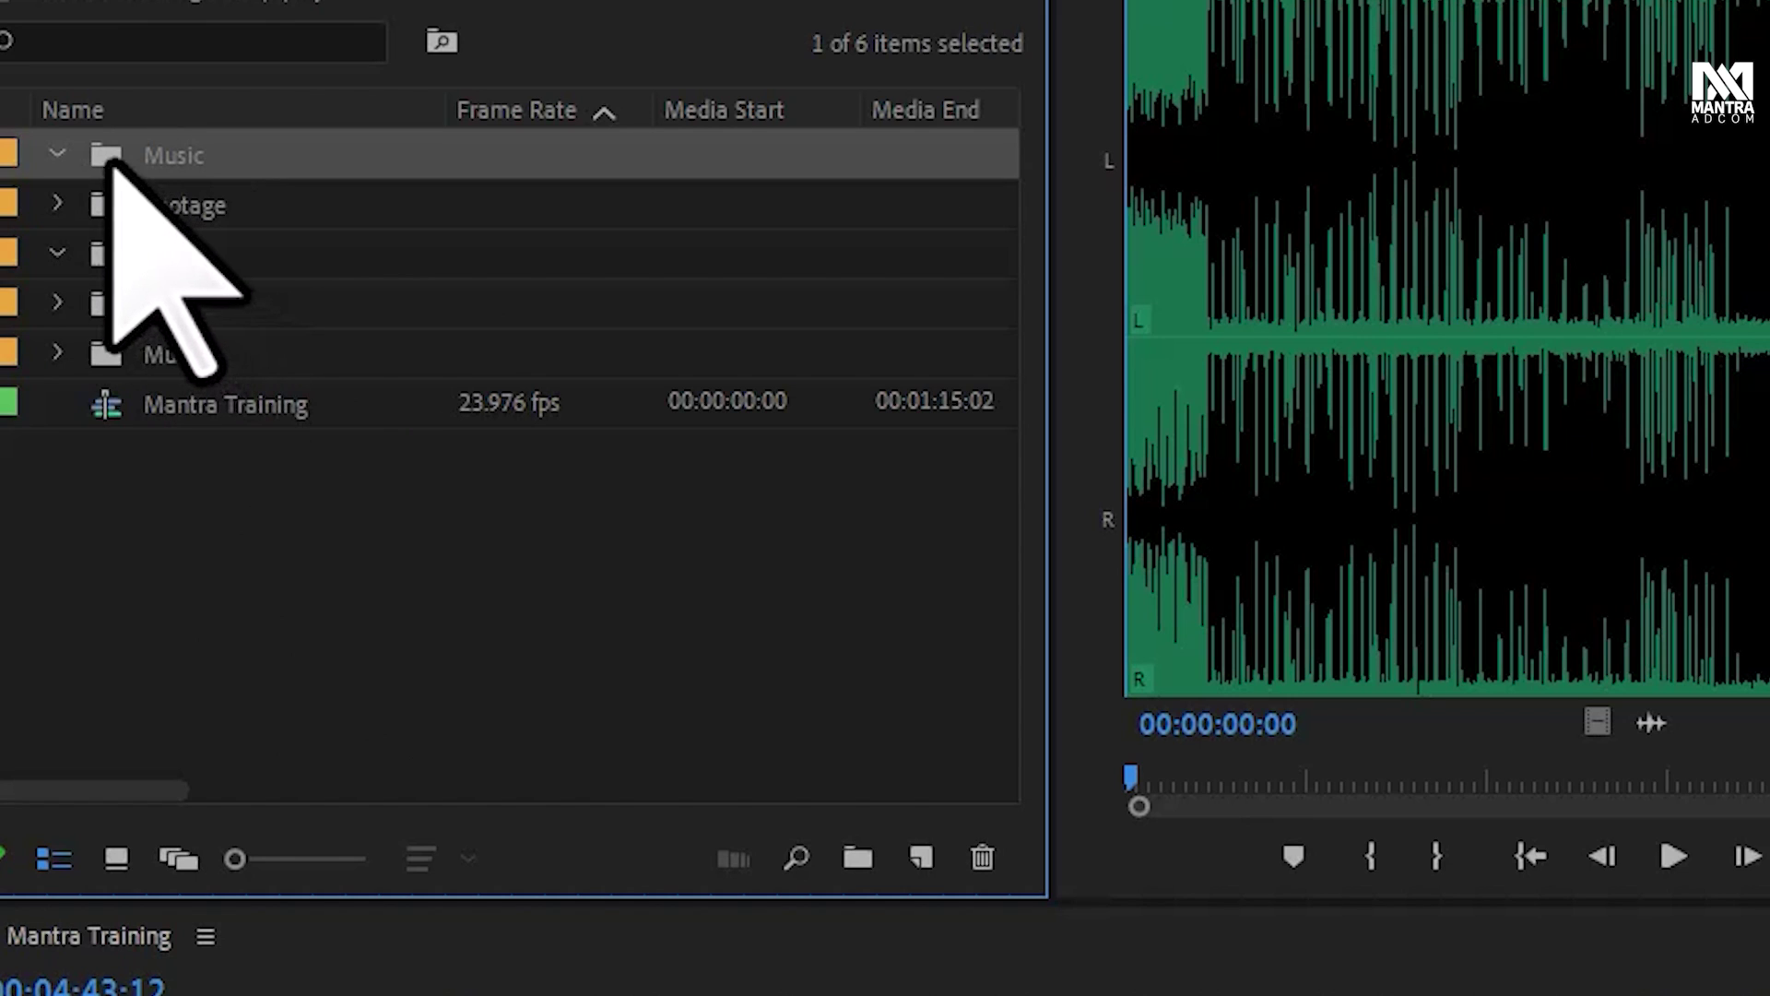
key("Delete")
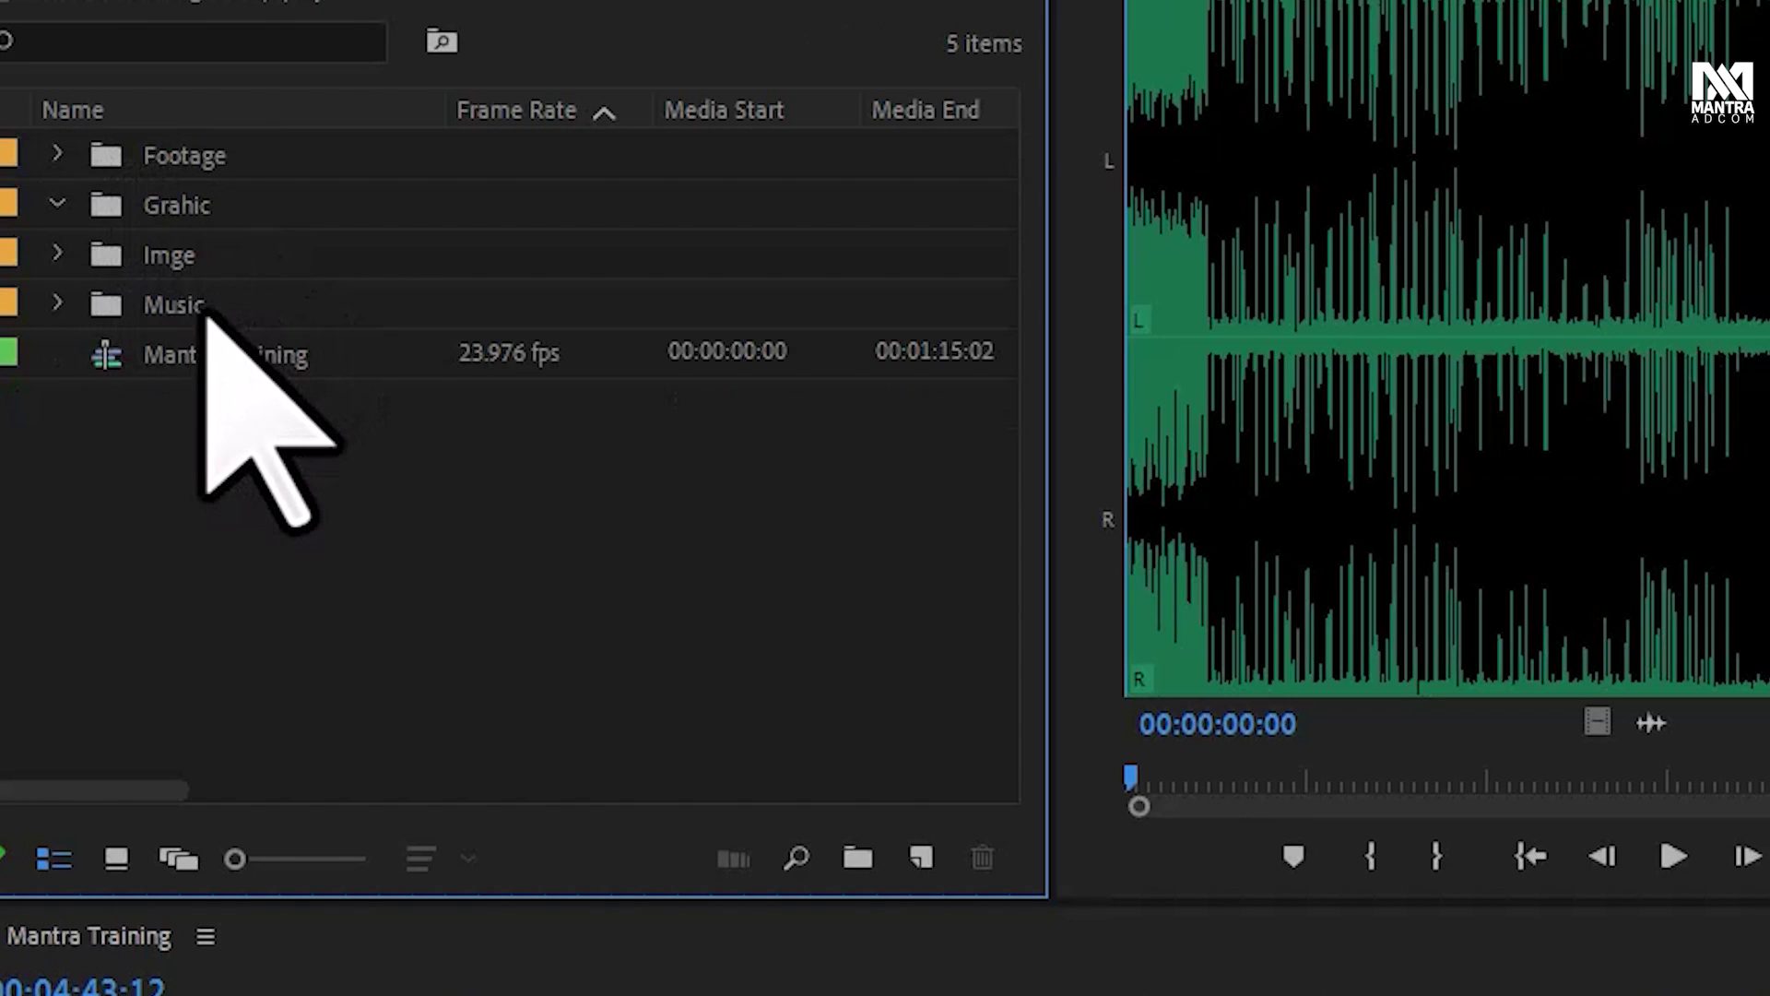
left_click_drag(209, 317, 201, 182)
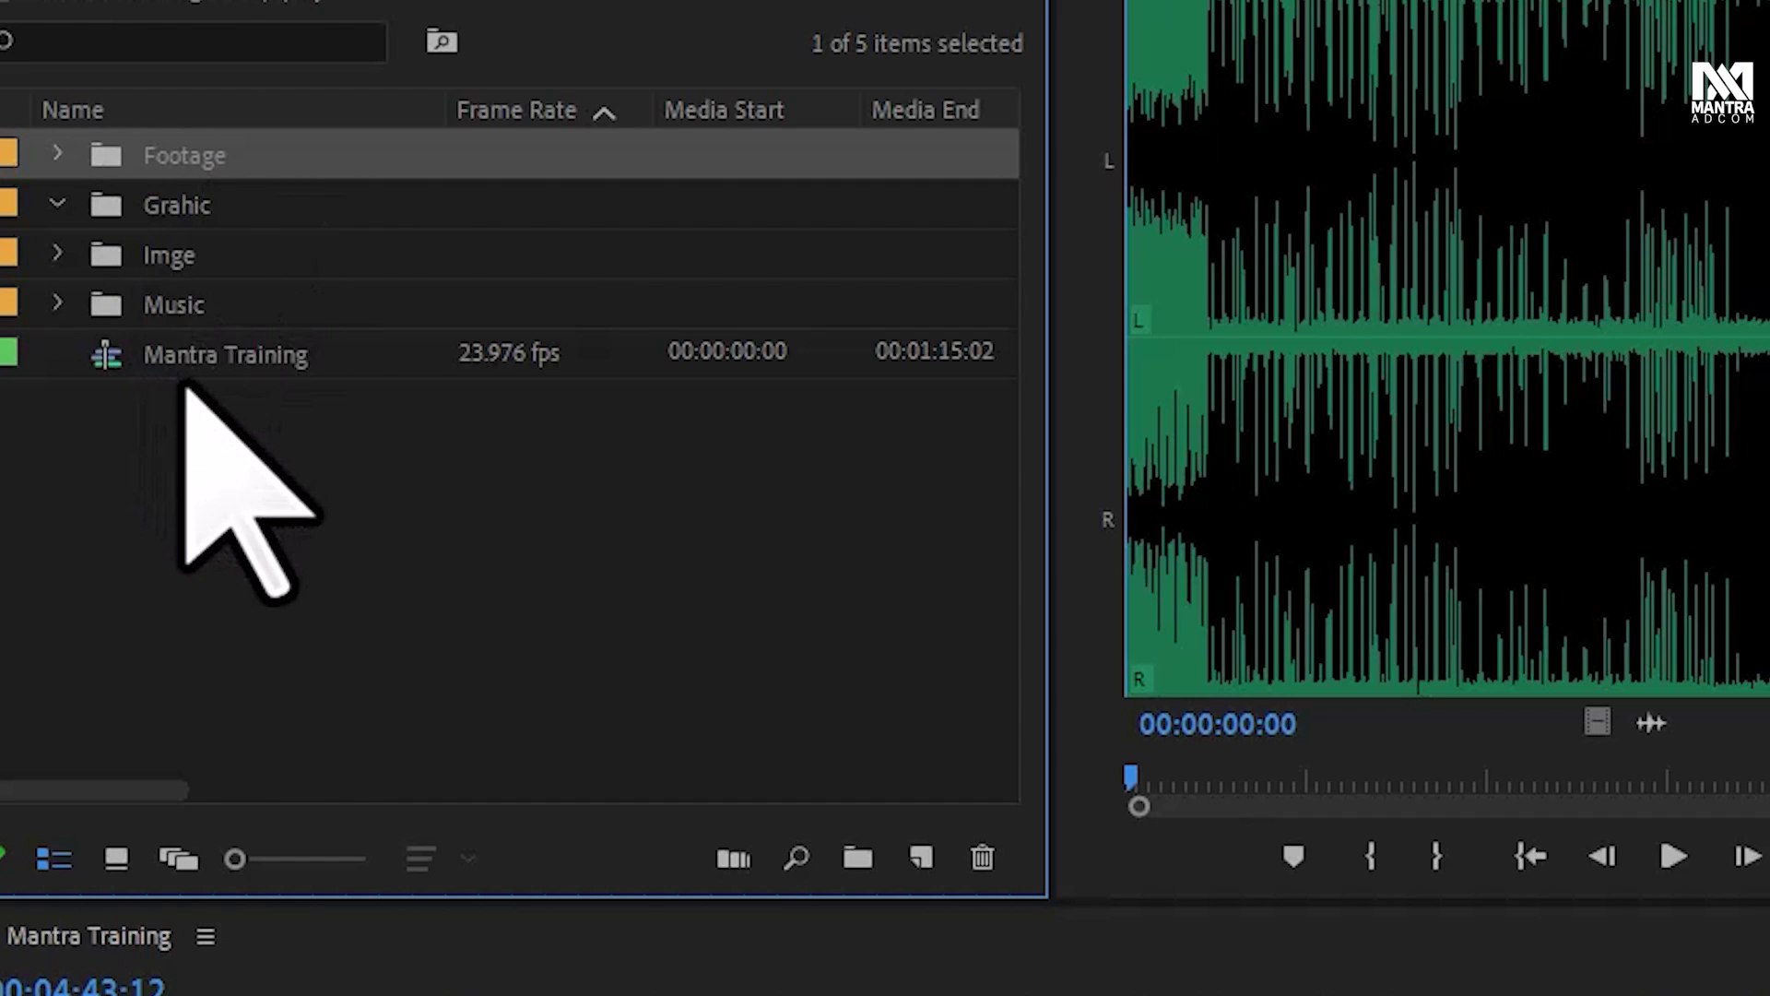
left_click(224, 373)
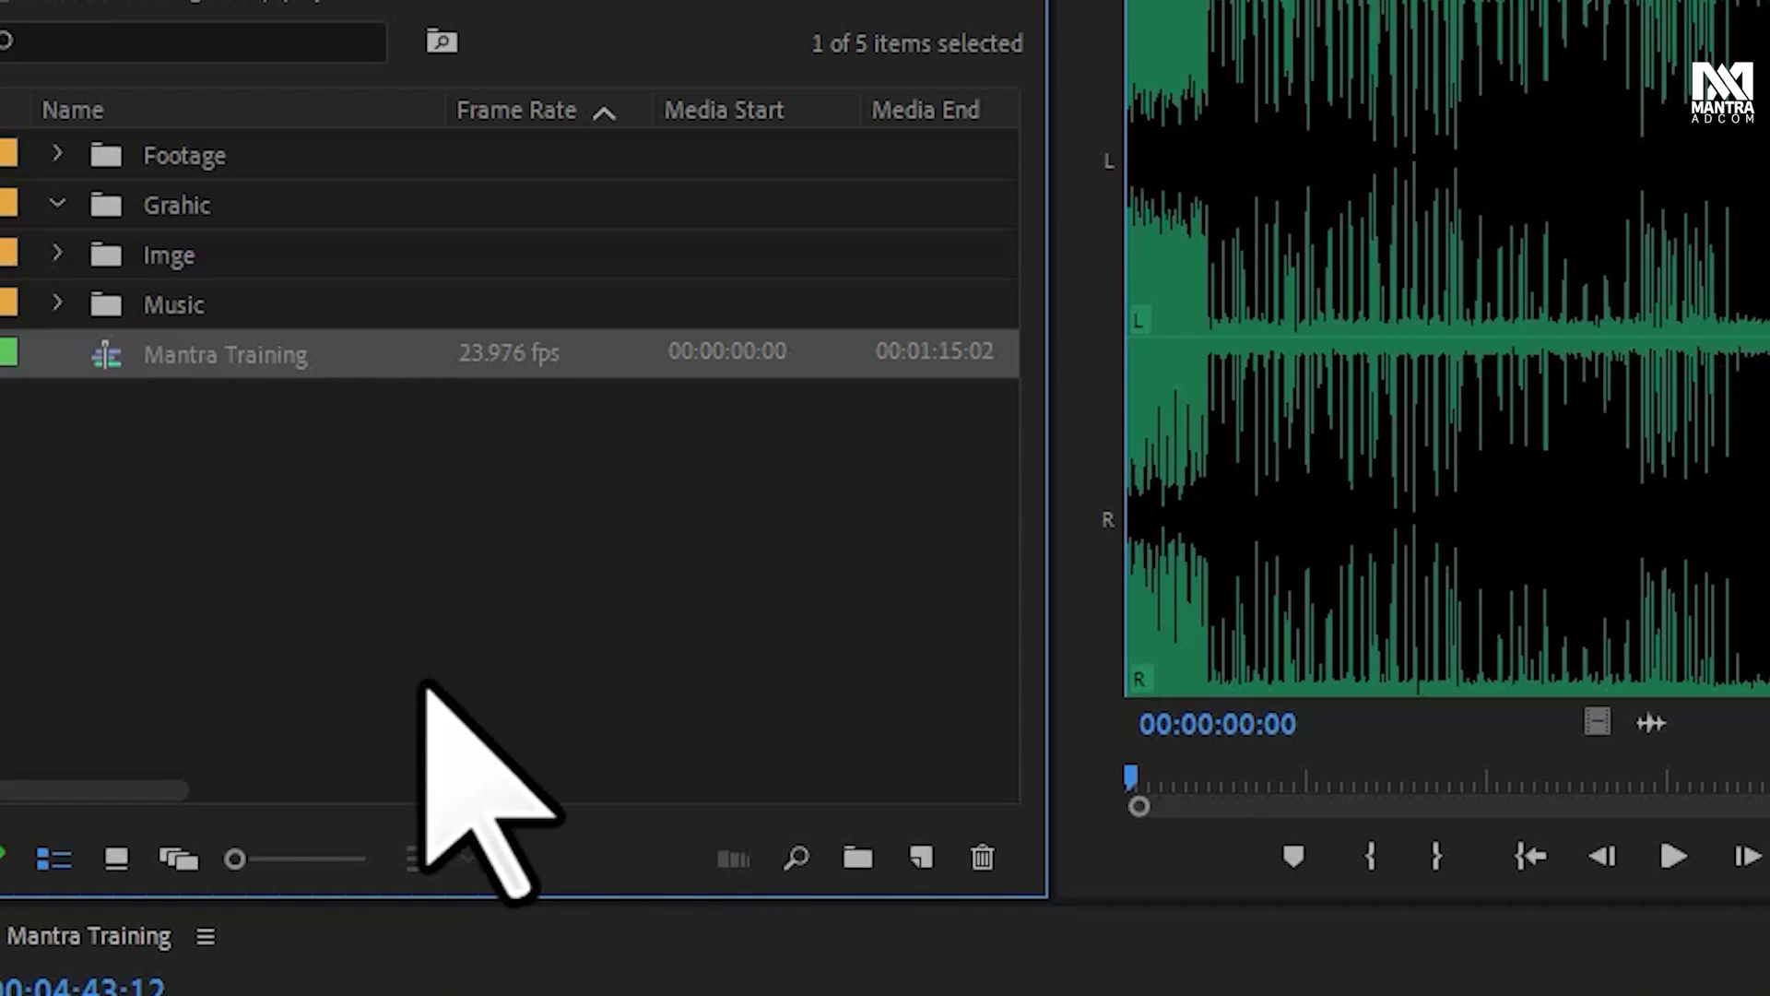
left_click(106, 359)
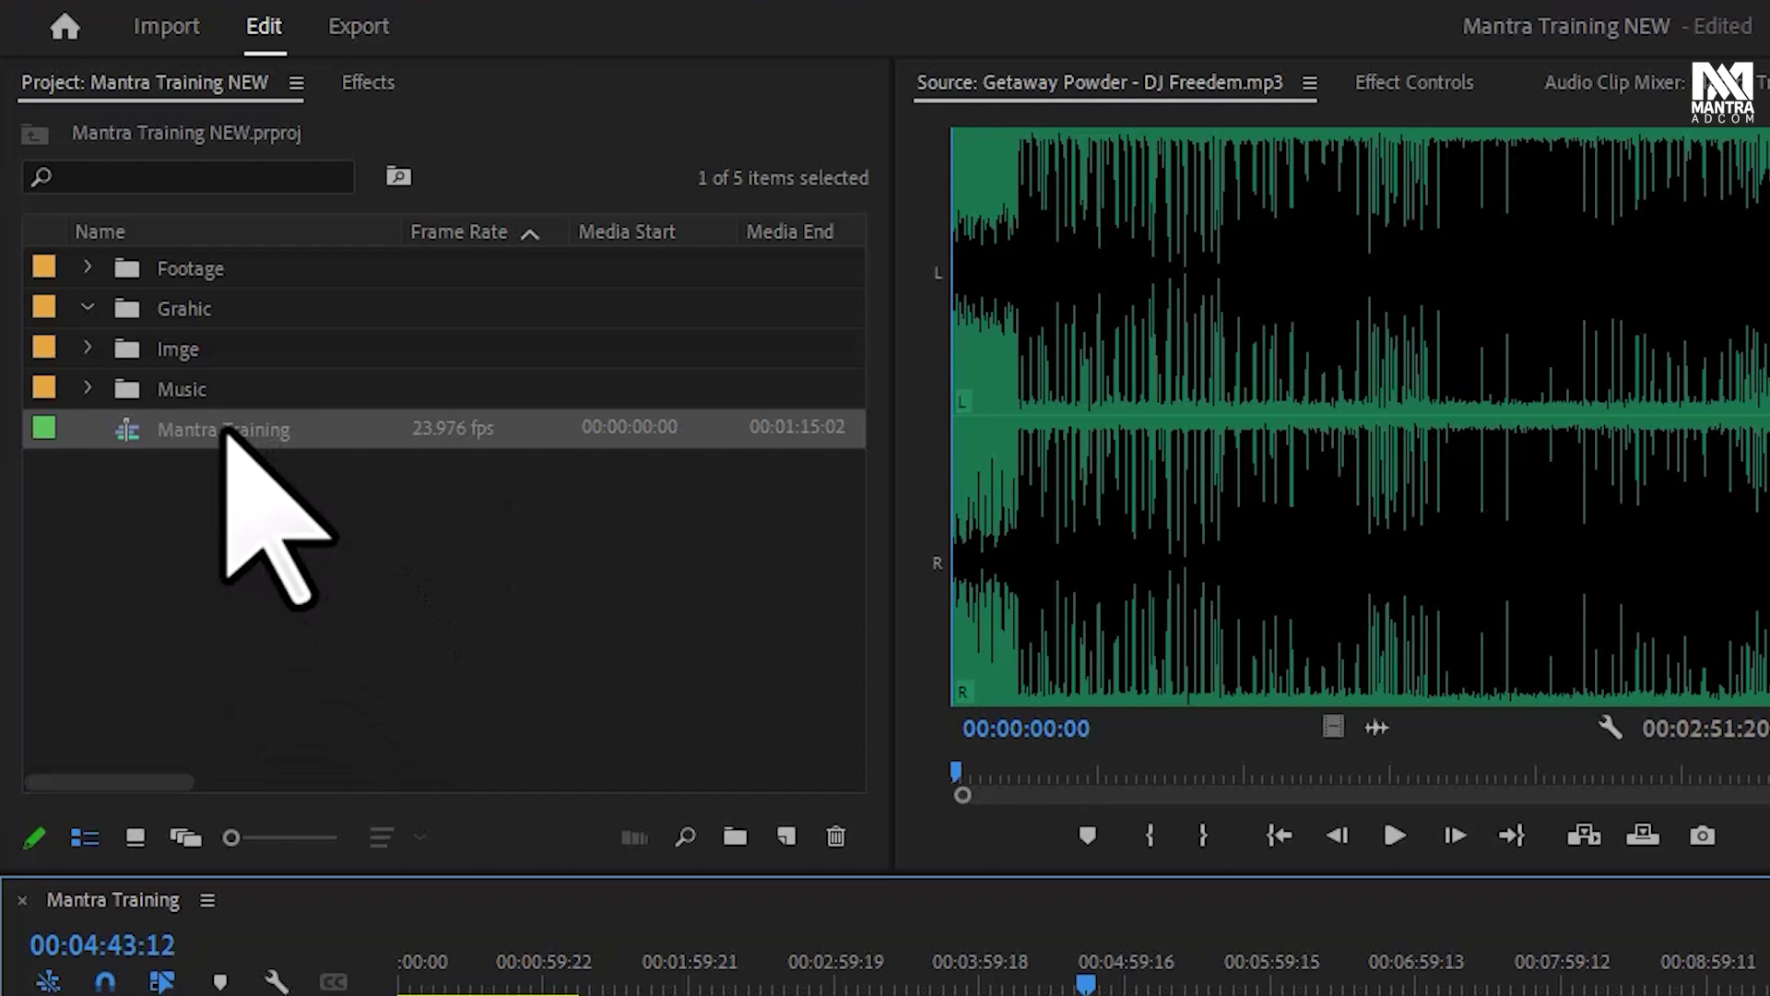
Open the Music, Grahic and Footage bins each as its own tab
left_click(87, 389)
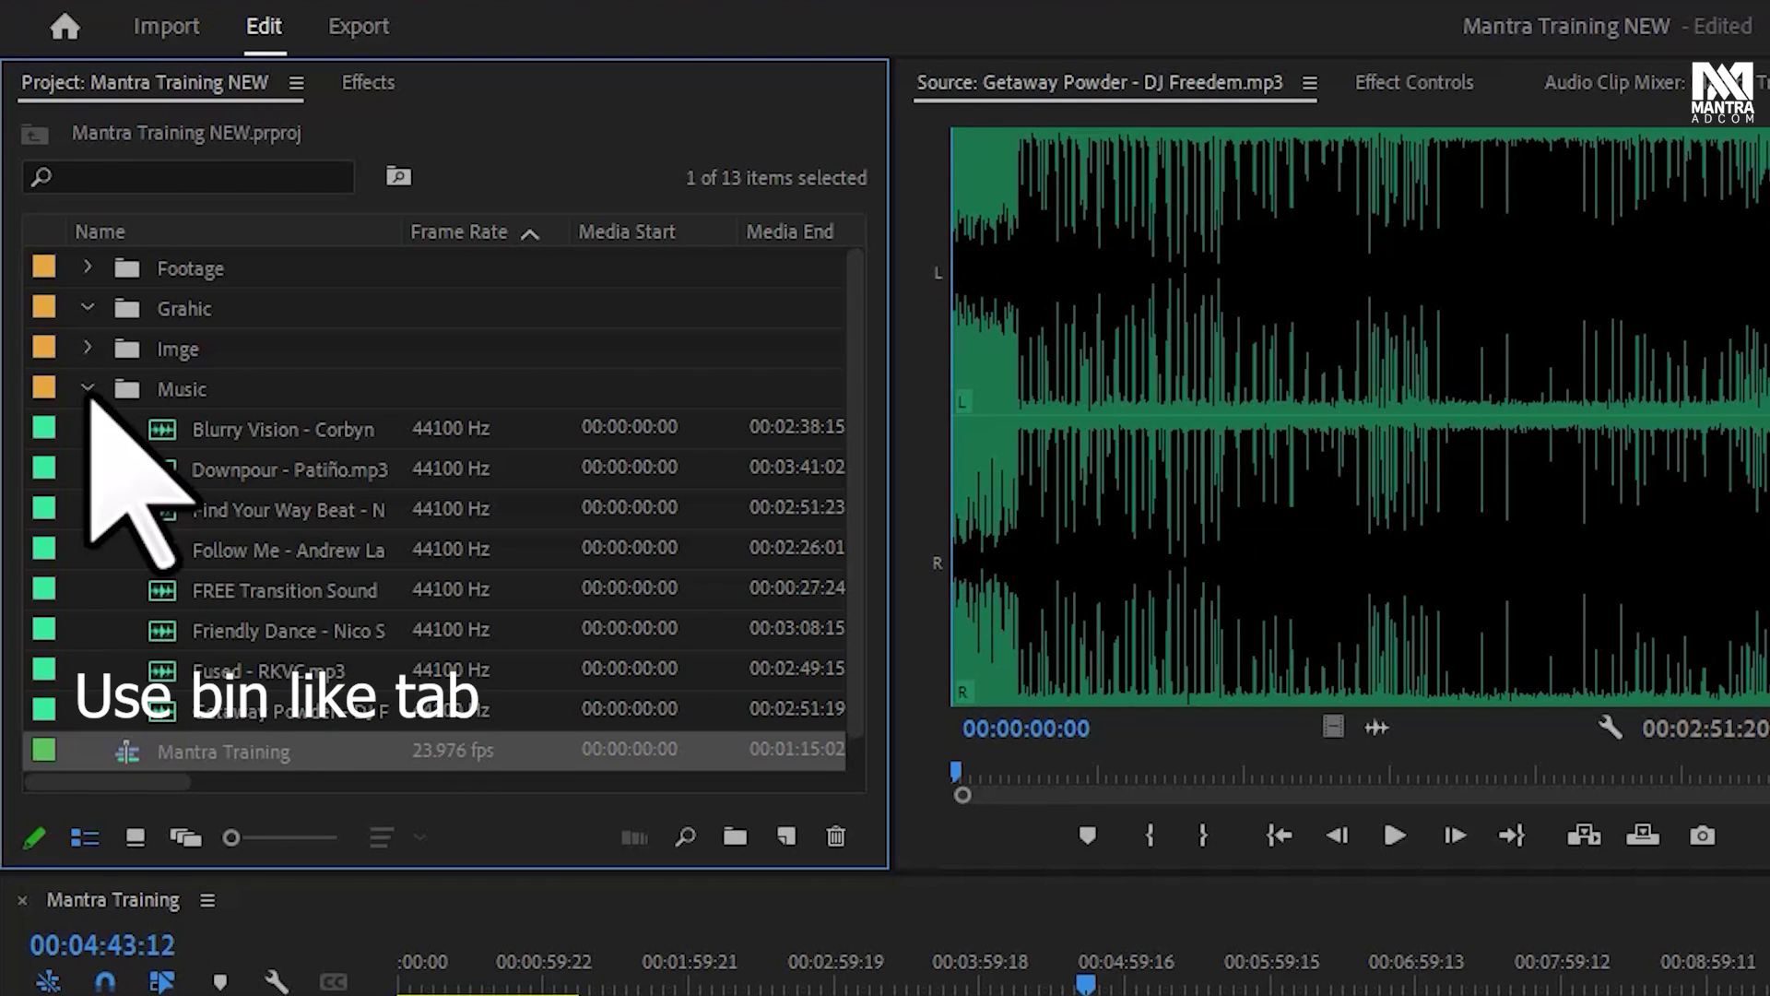
left_click(88, 389)
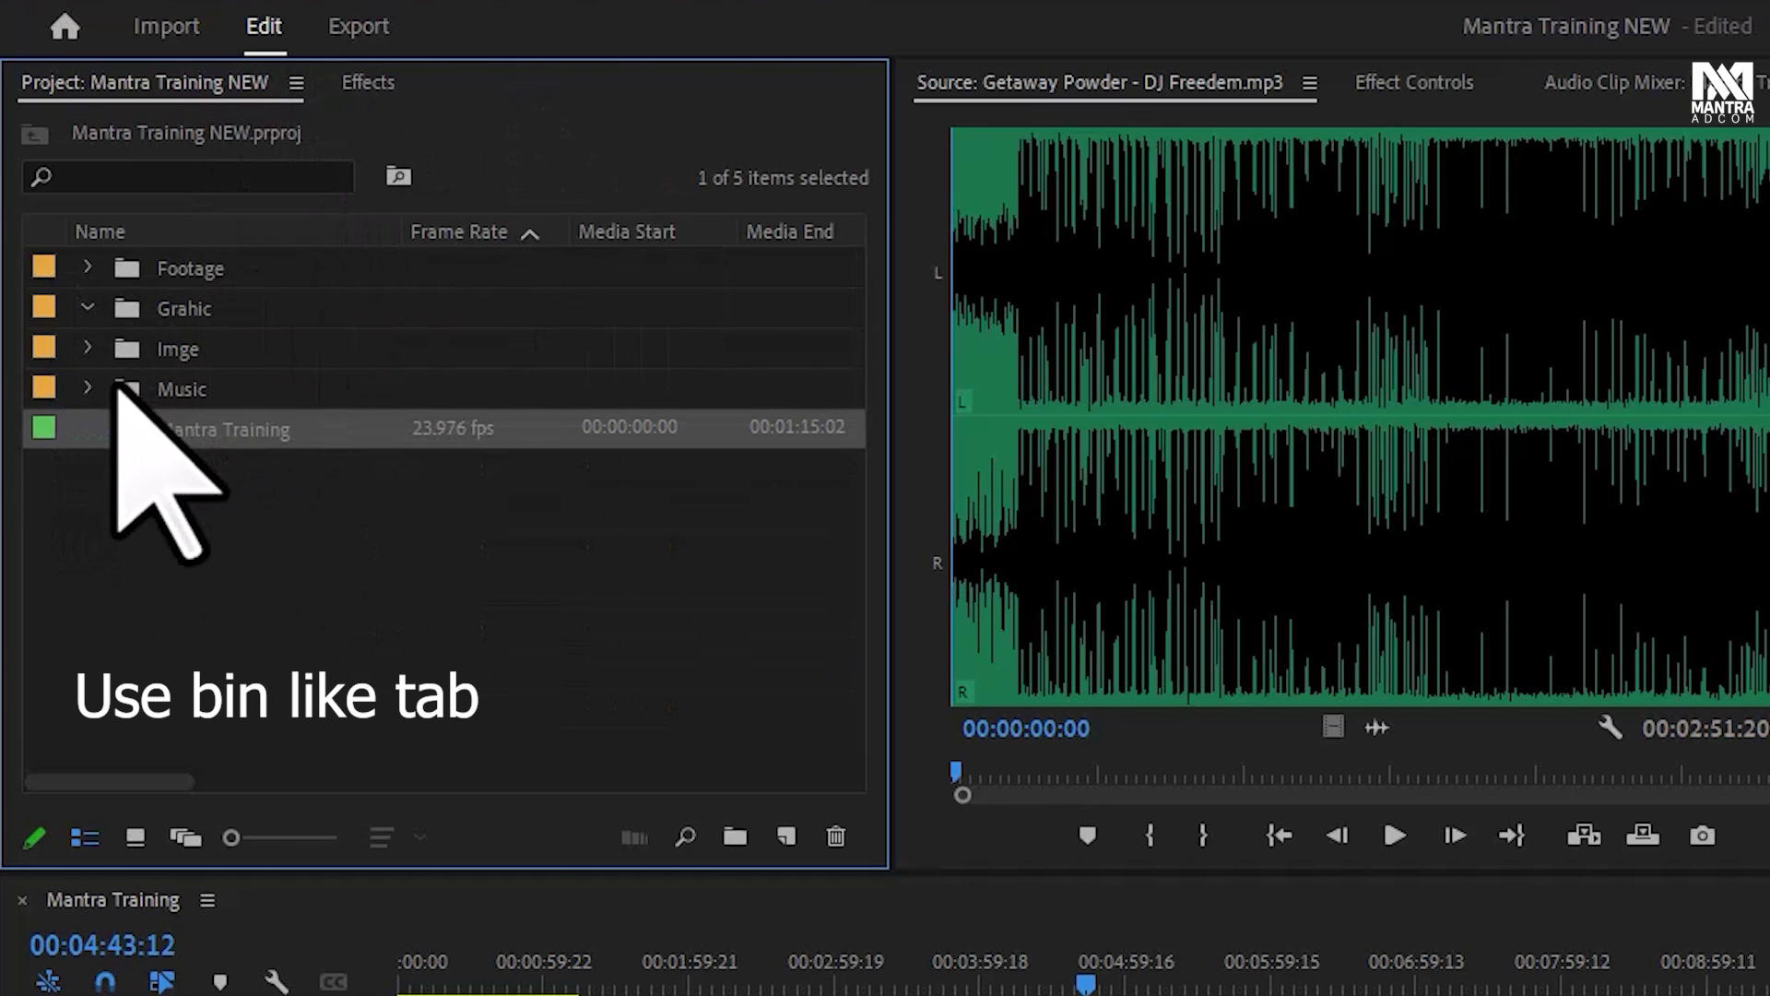
double_click(132, 390)
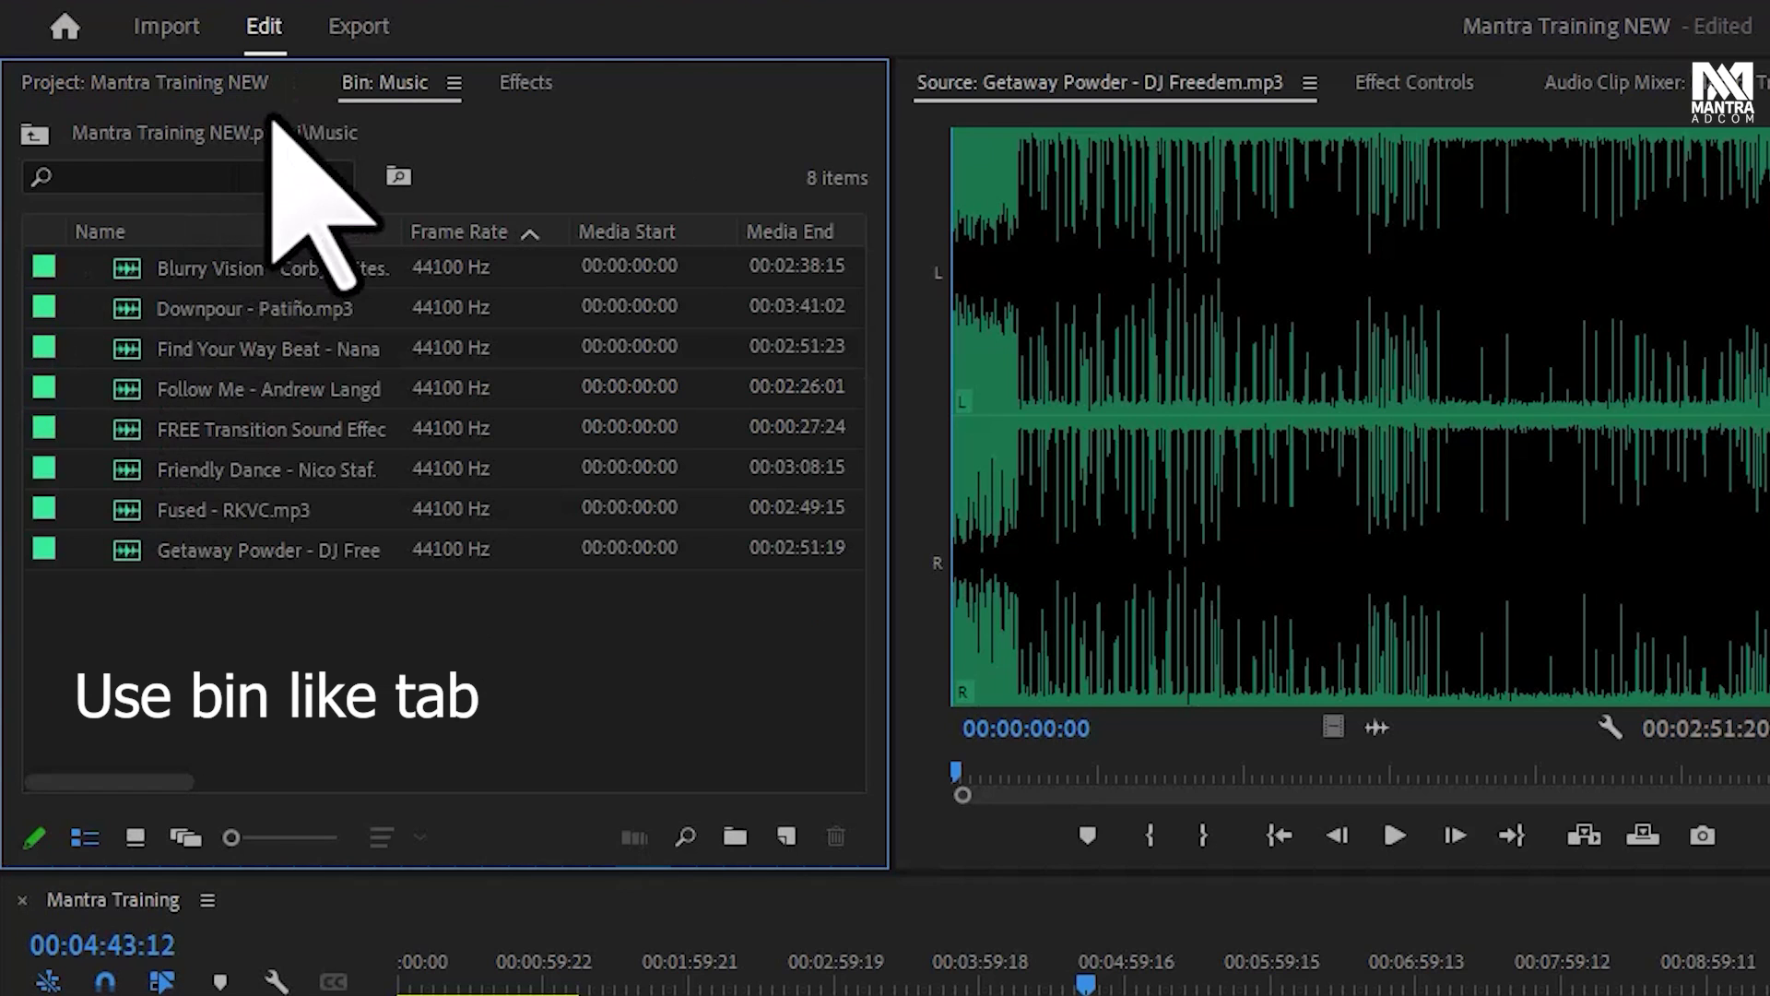
left_click(145, 82)
double_click(139, 308)
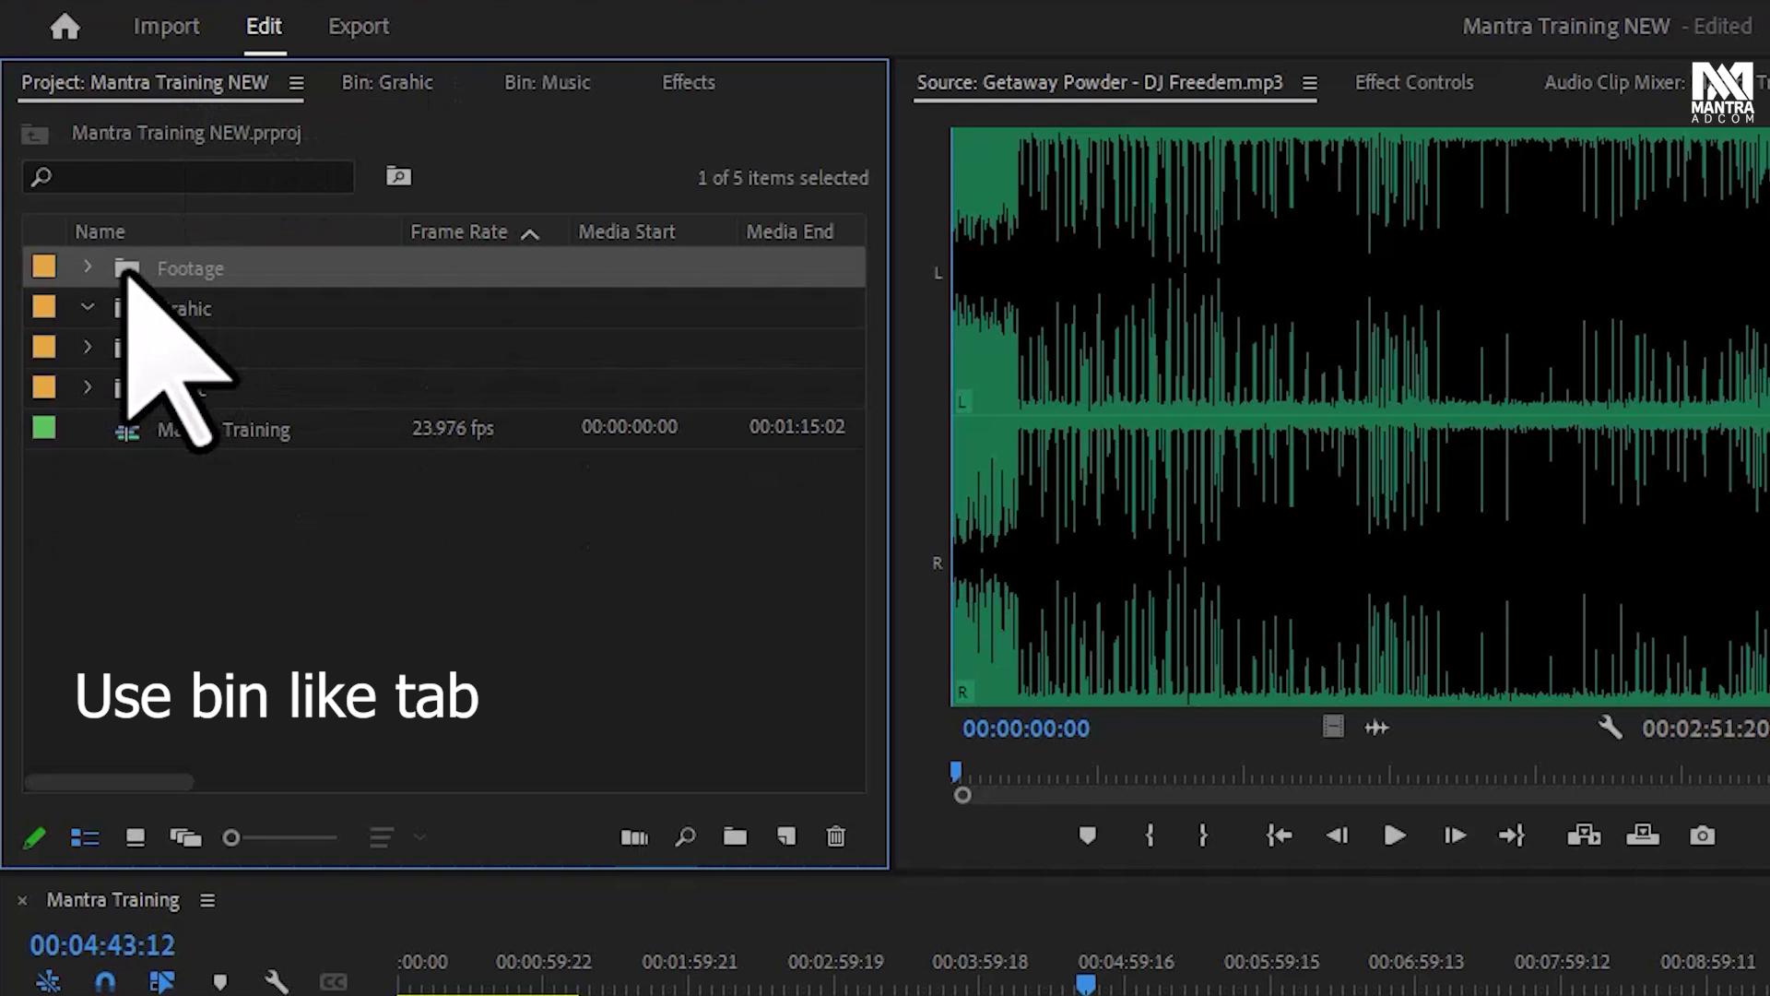
double_click(129, 268)
Switch between the Grahic, Music and Footage bin tabs, ending on Footage's clips
left_click(594, 90)
left_click(690, 93)
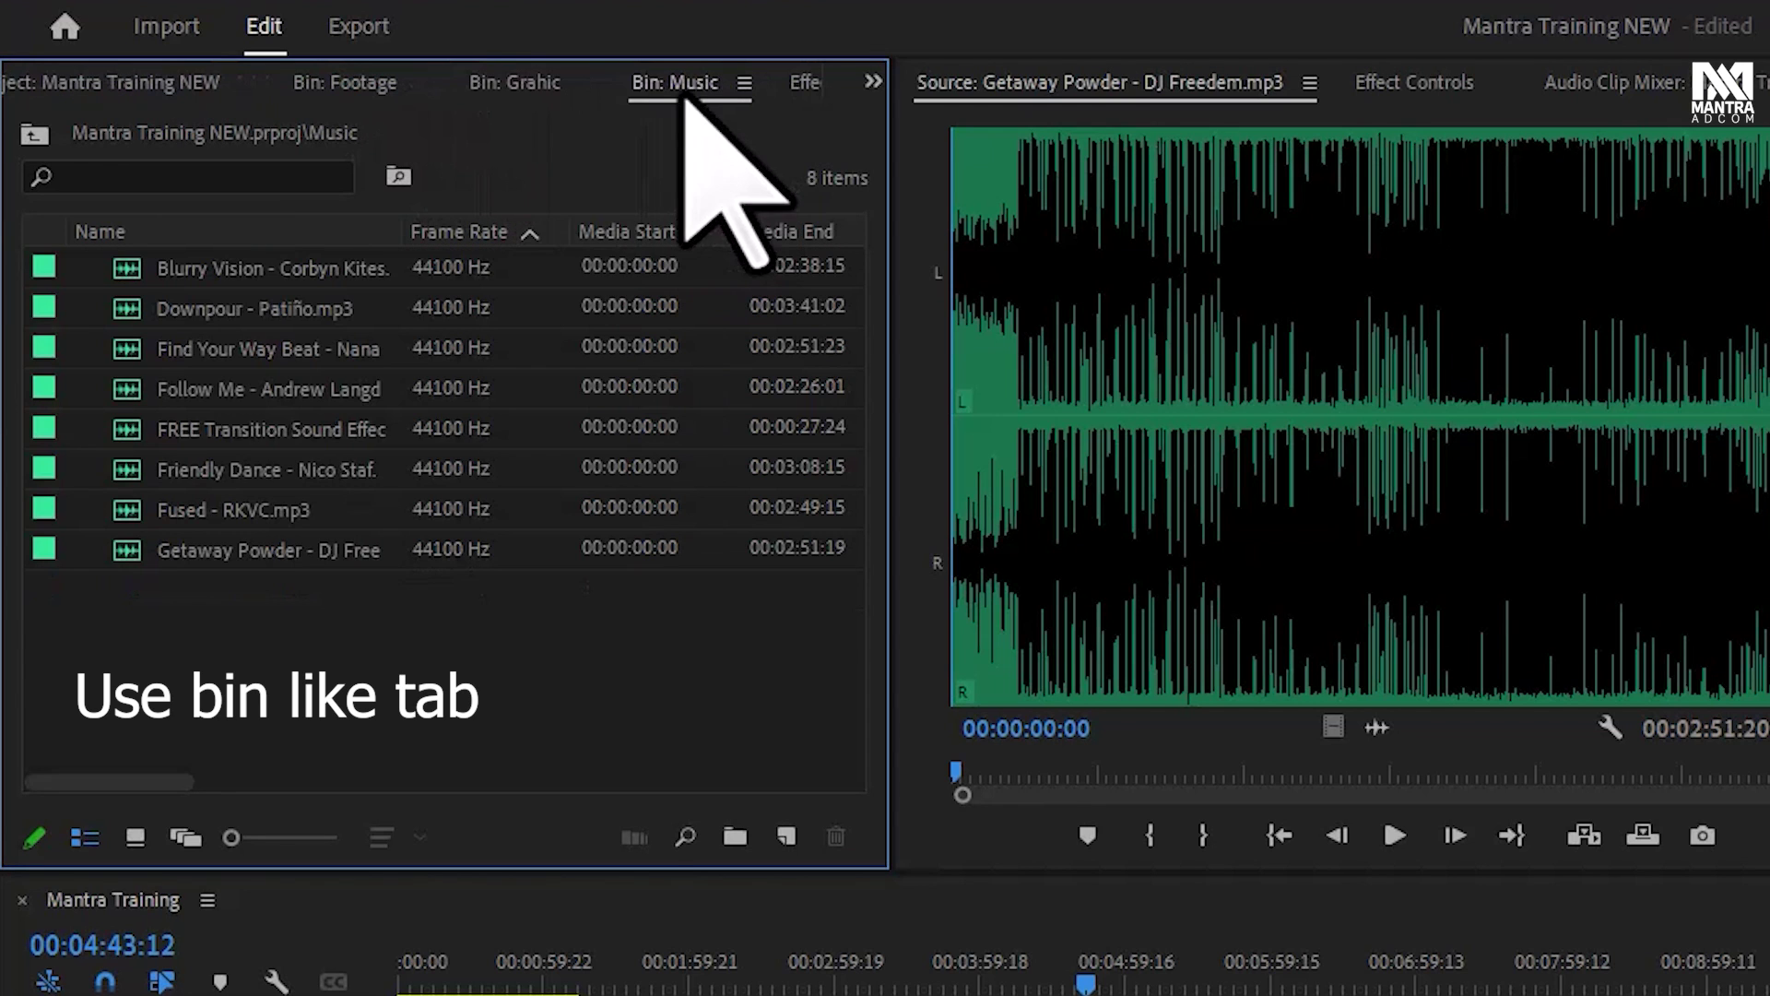
left_click(390, 89)
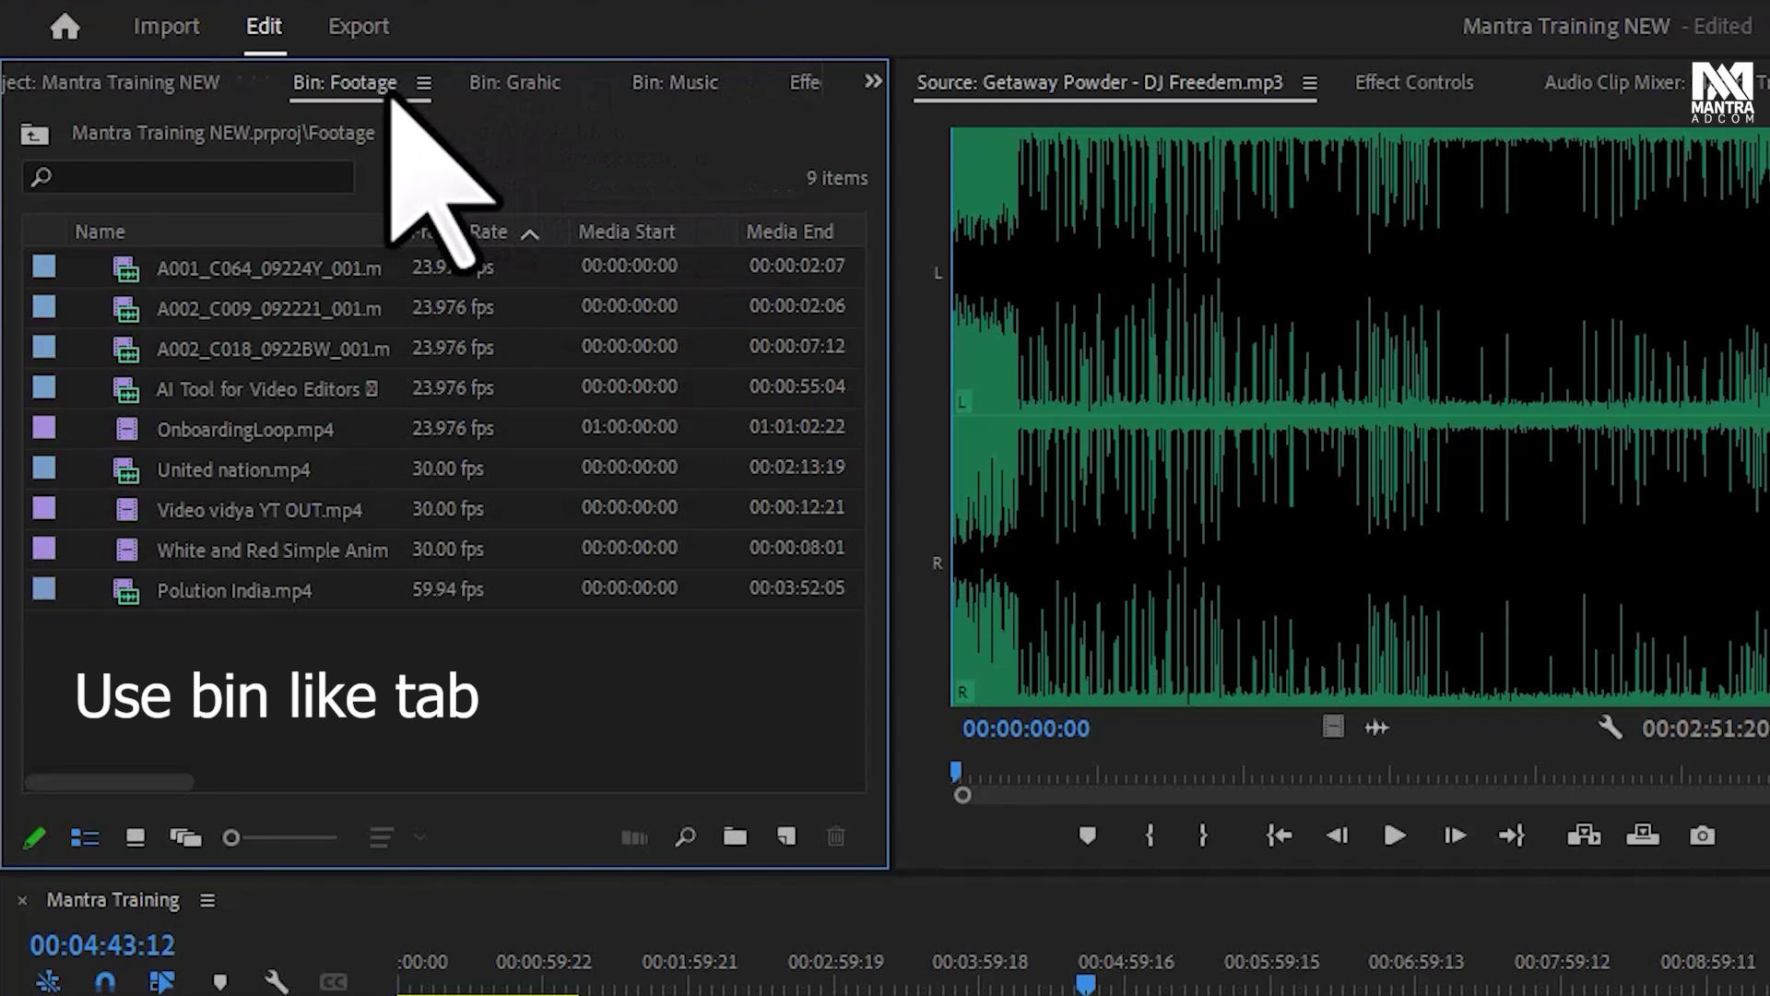
left_click(694, 88)
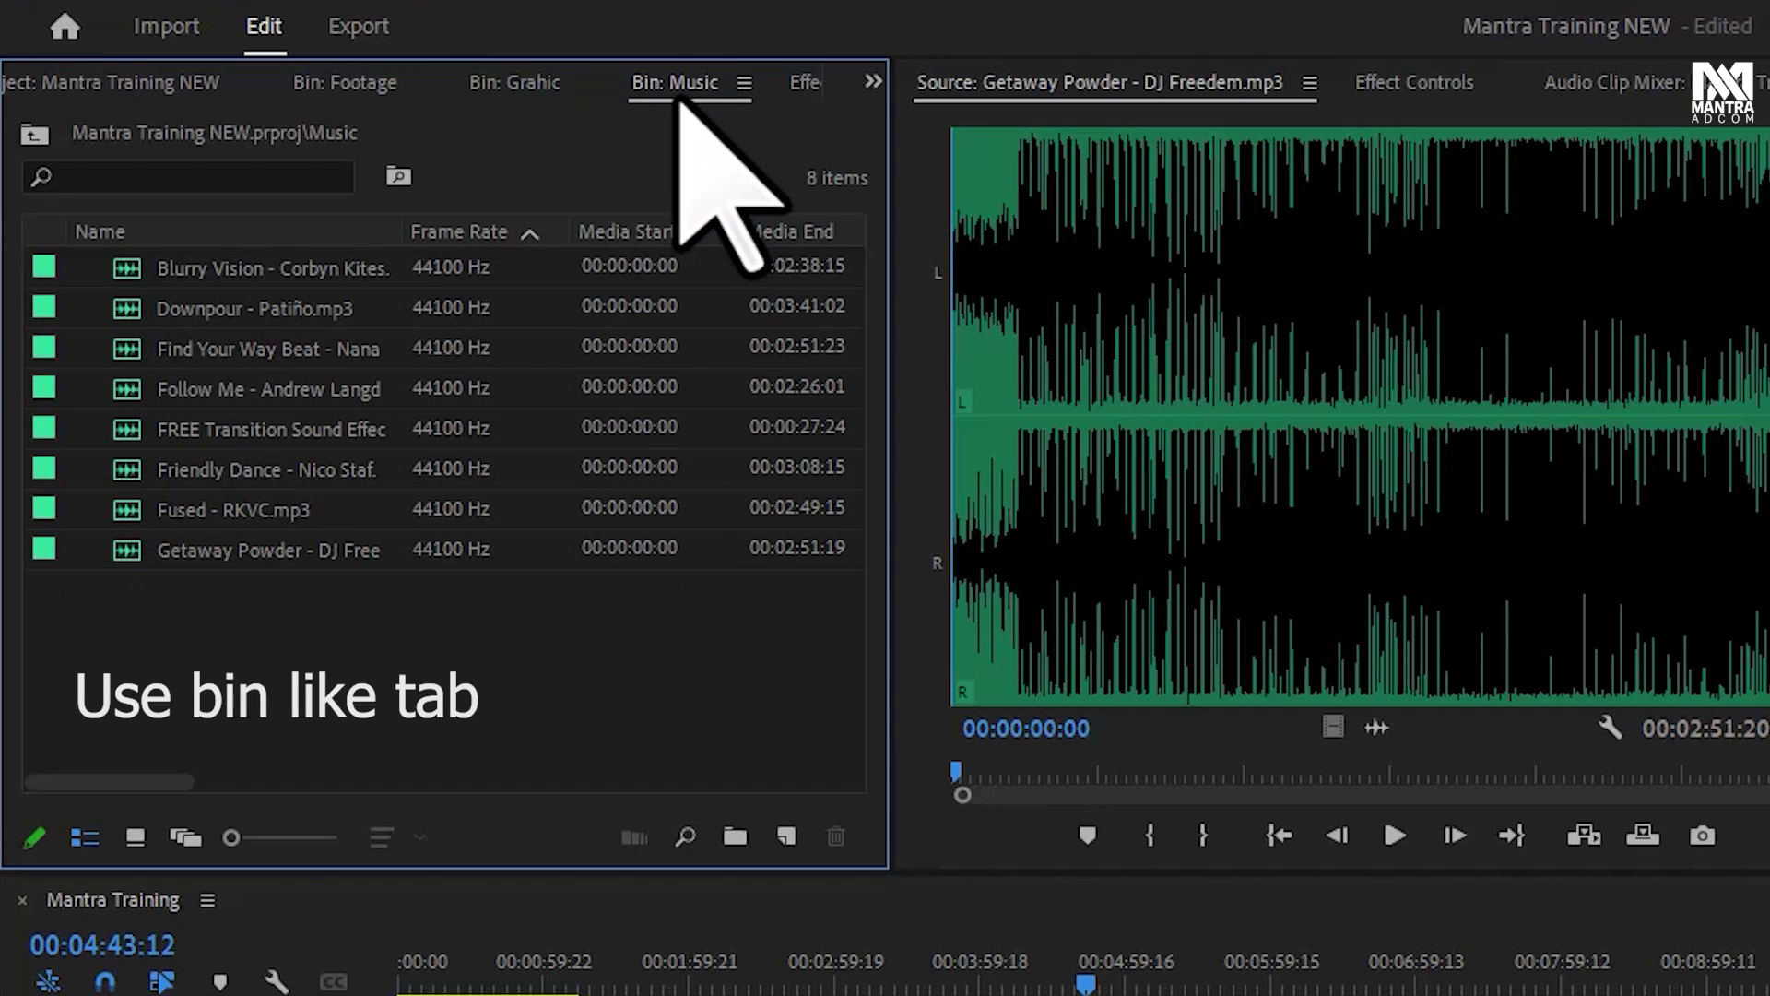
left_click(384, 84)
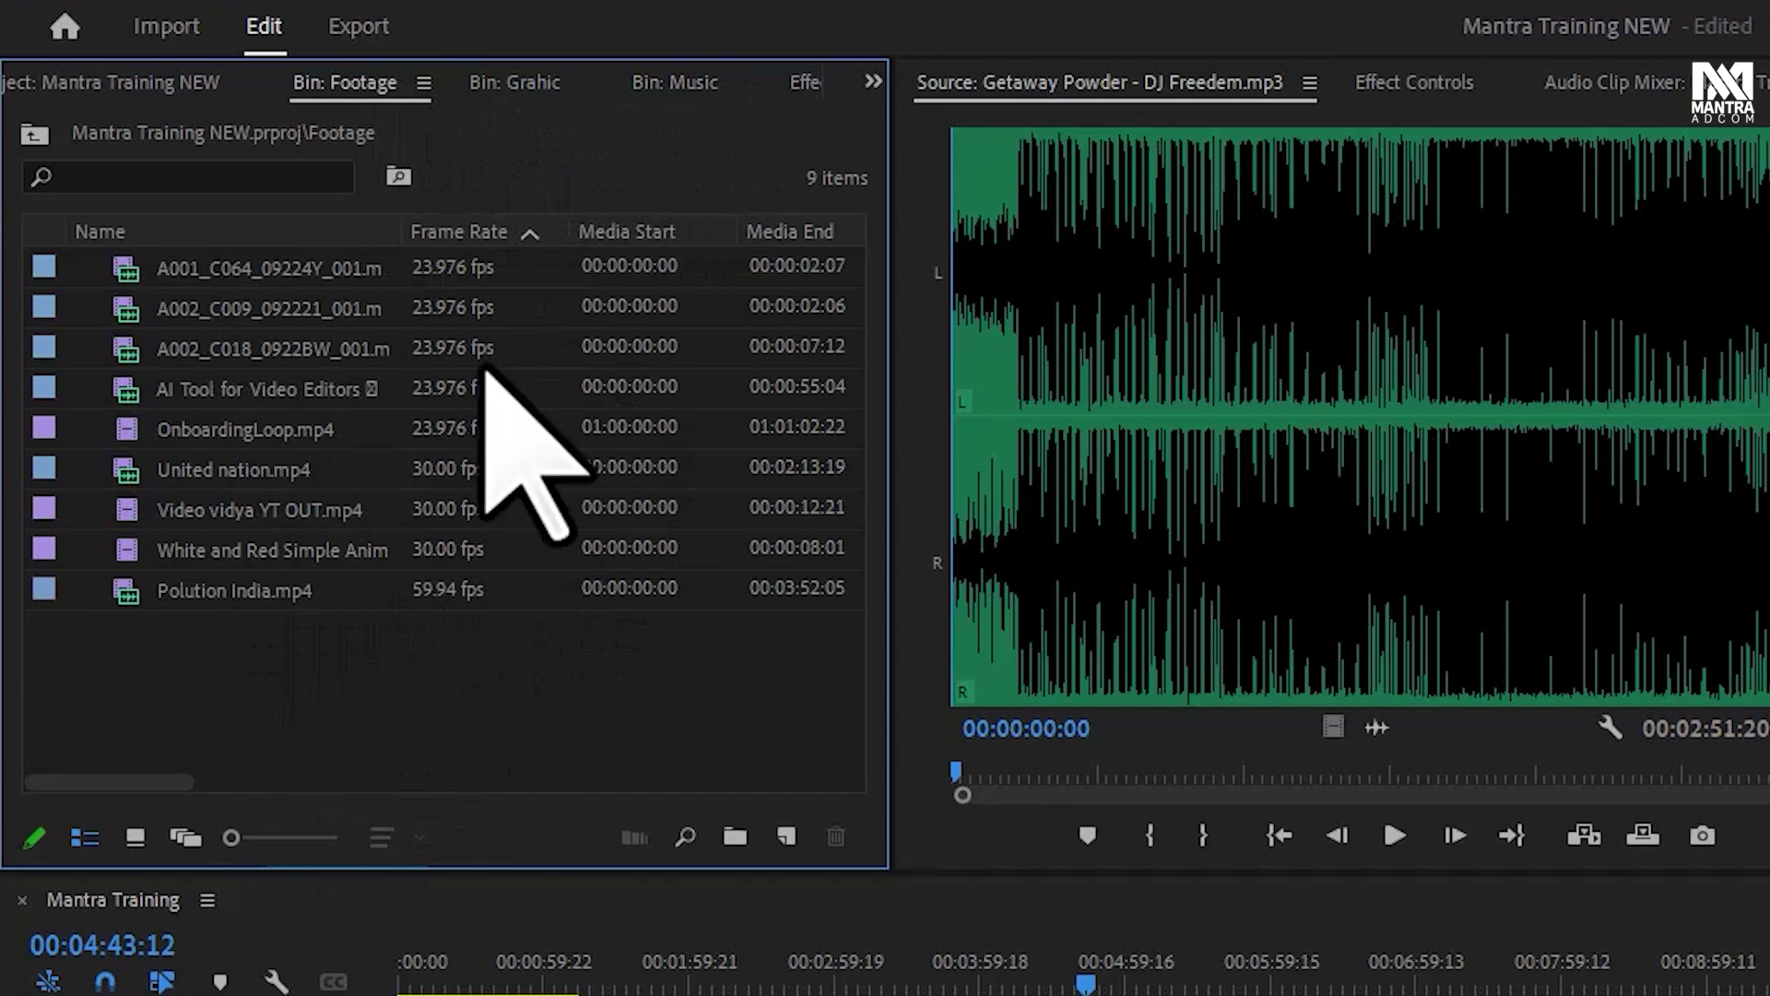
Try Icon, Freeform and List views, enlarge the thumbnails, and settle on Icon view
left_click(136, 836)
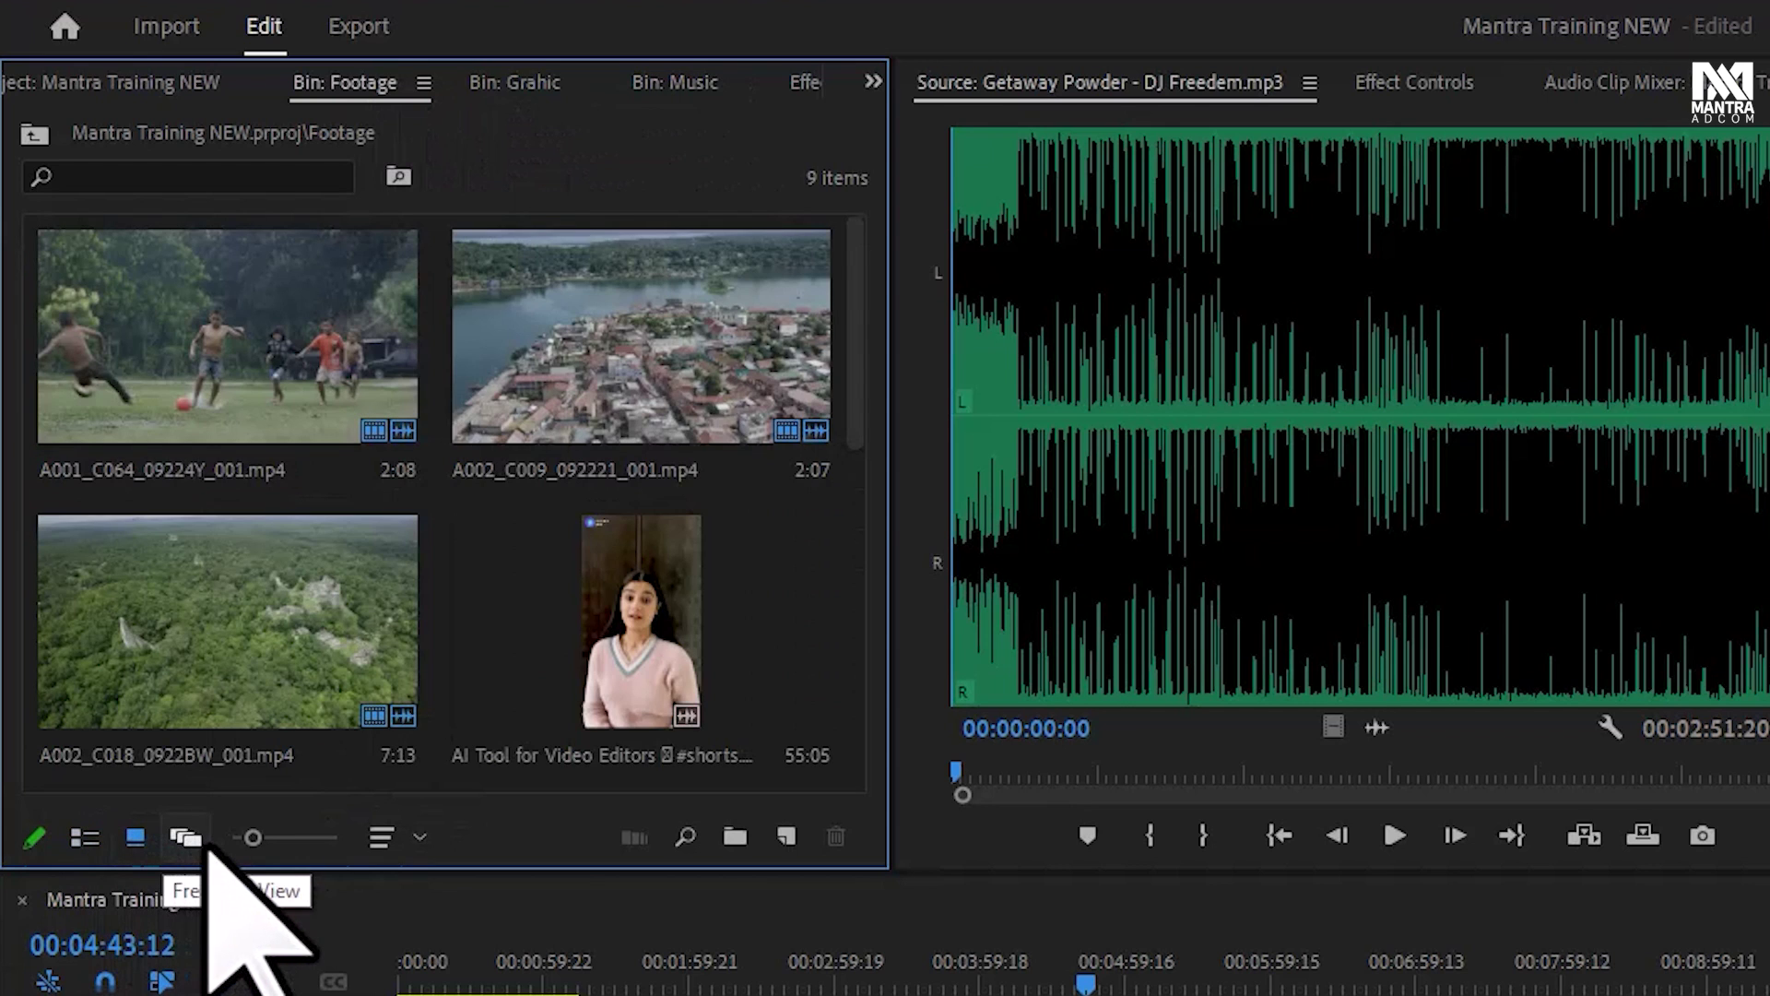
left_click(189, 838)
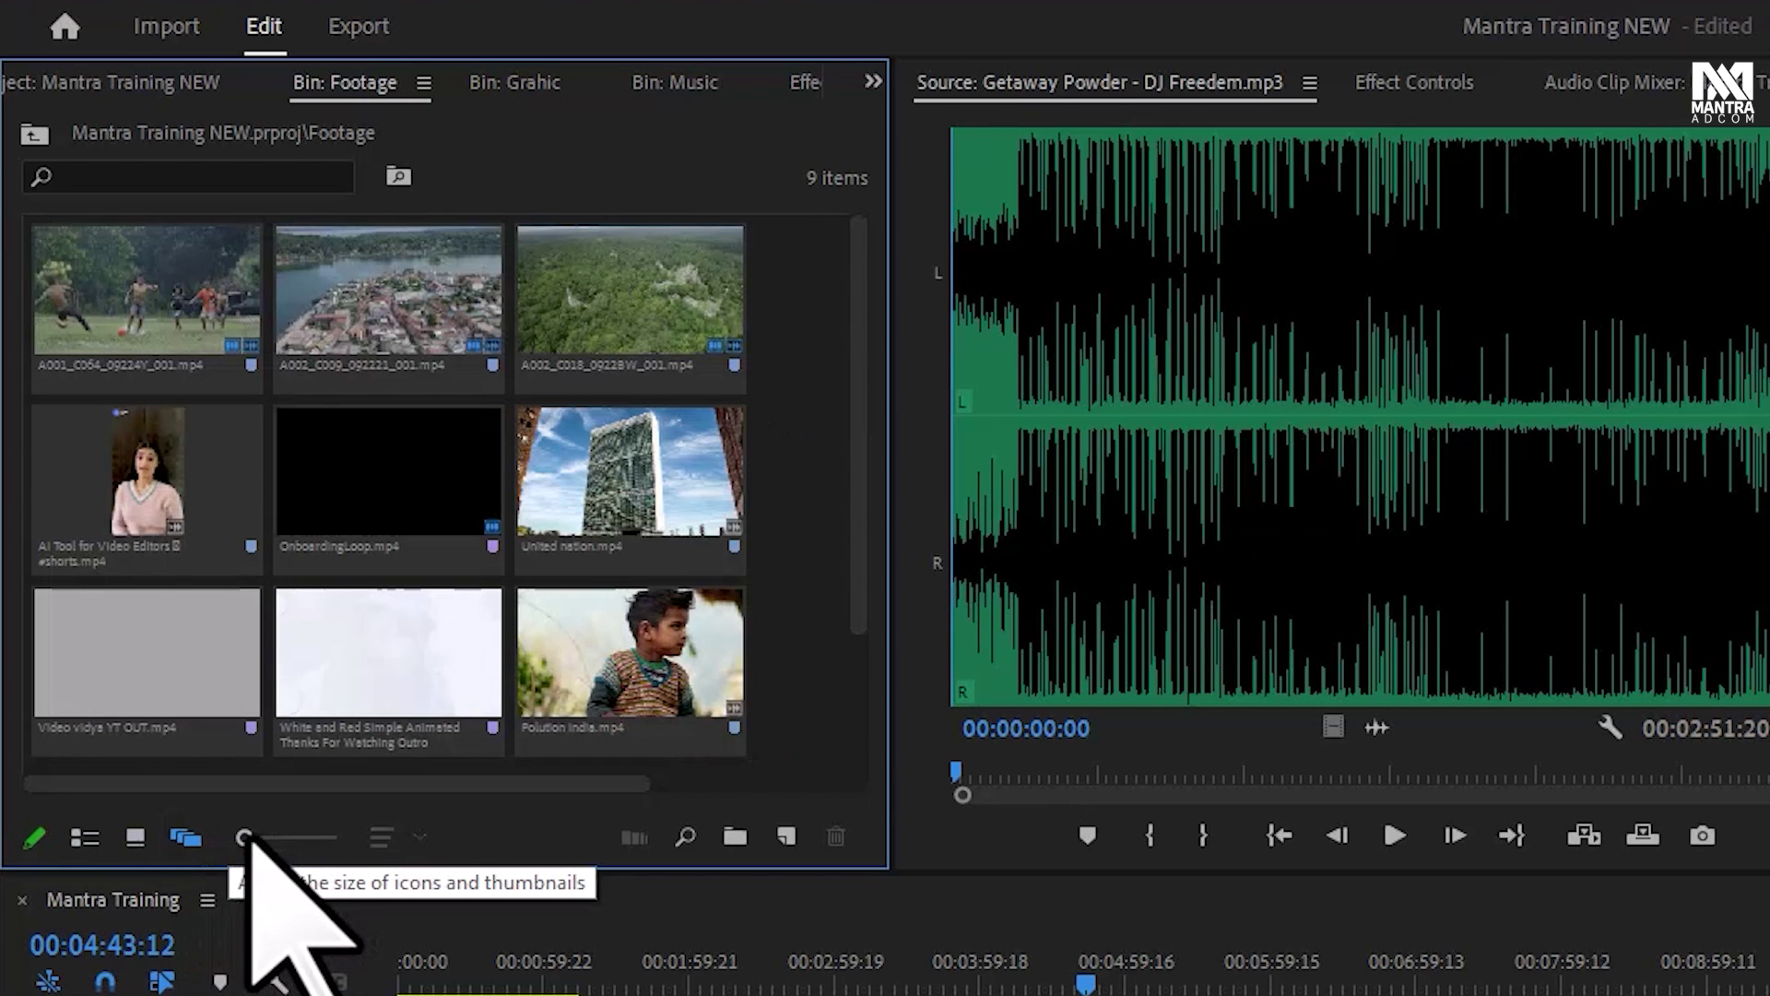
left_click_drag(245, 837, 255, 837)
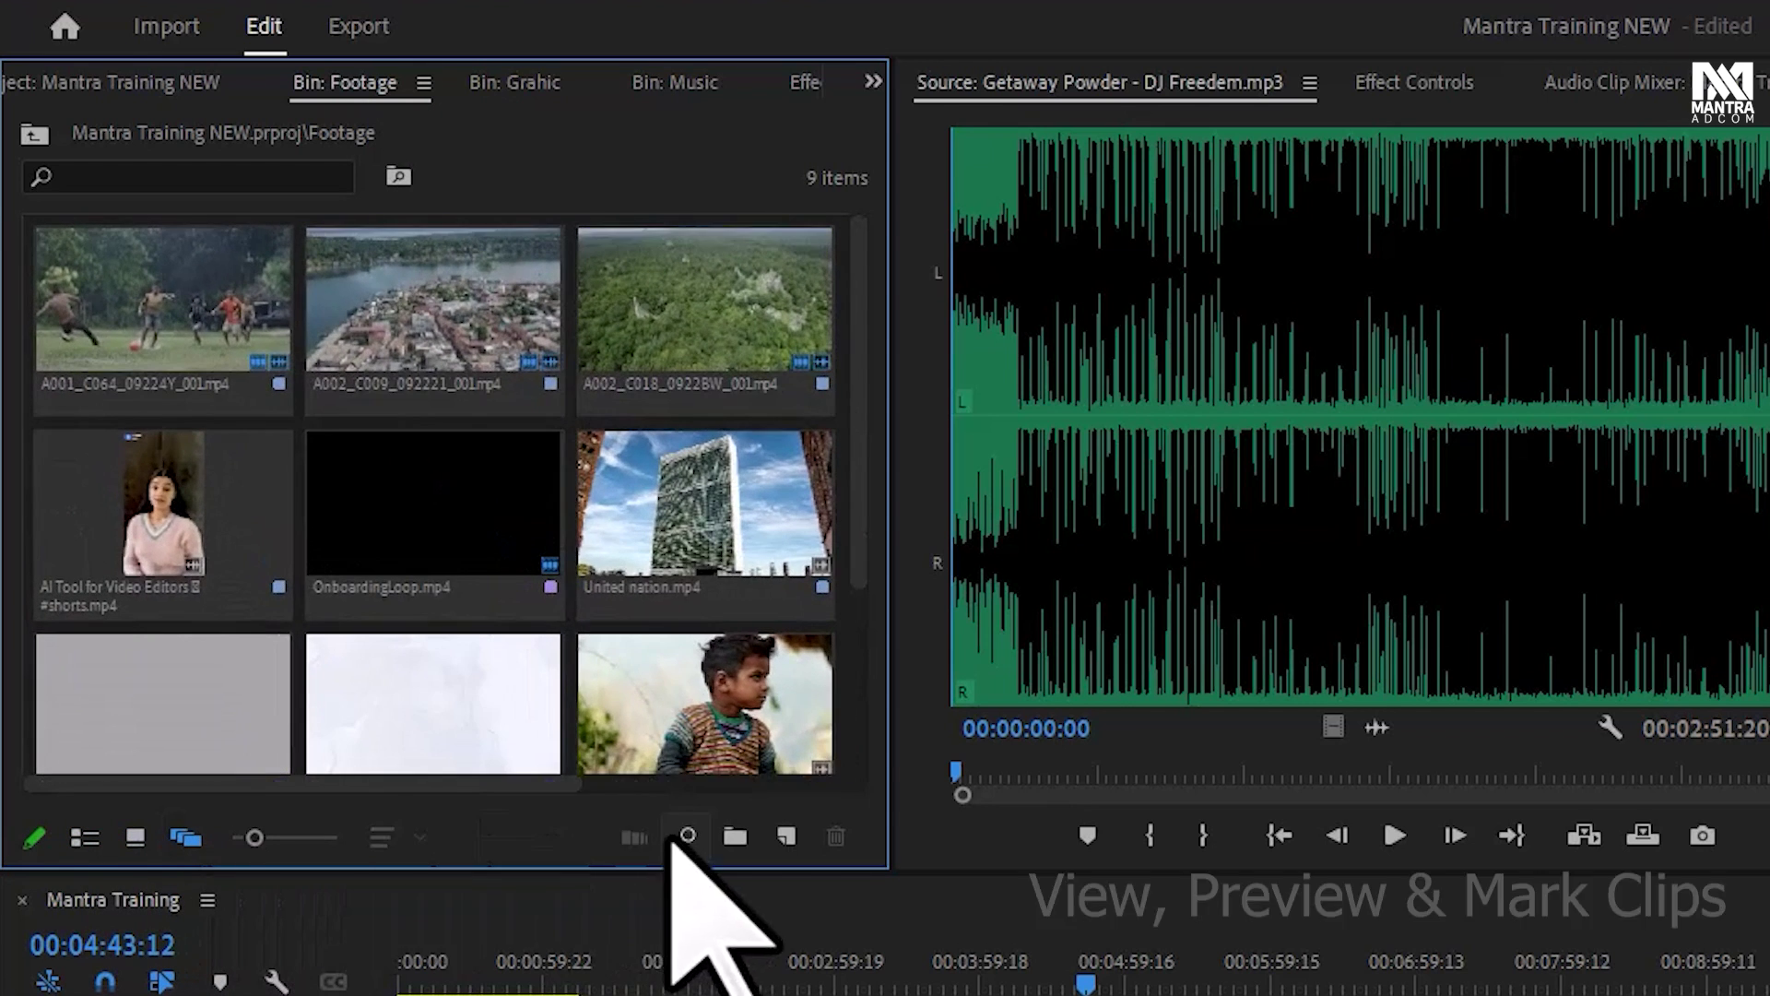
left_click(85, 836)
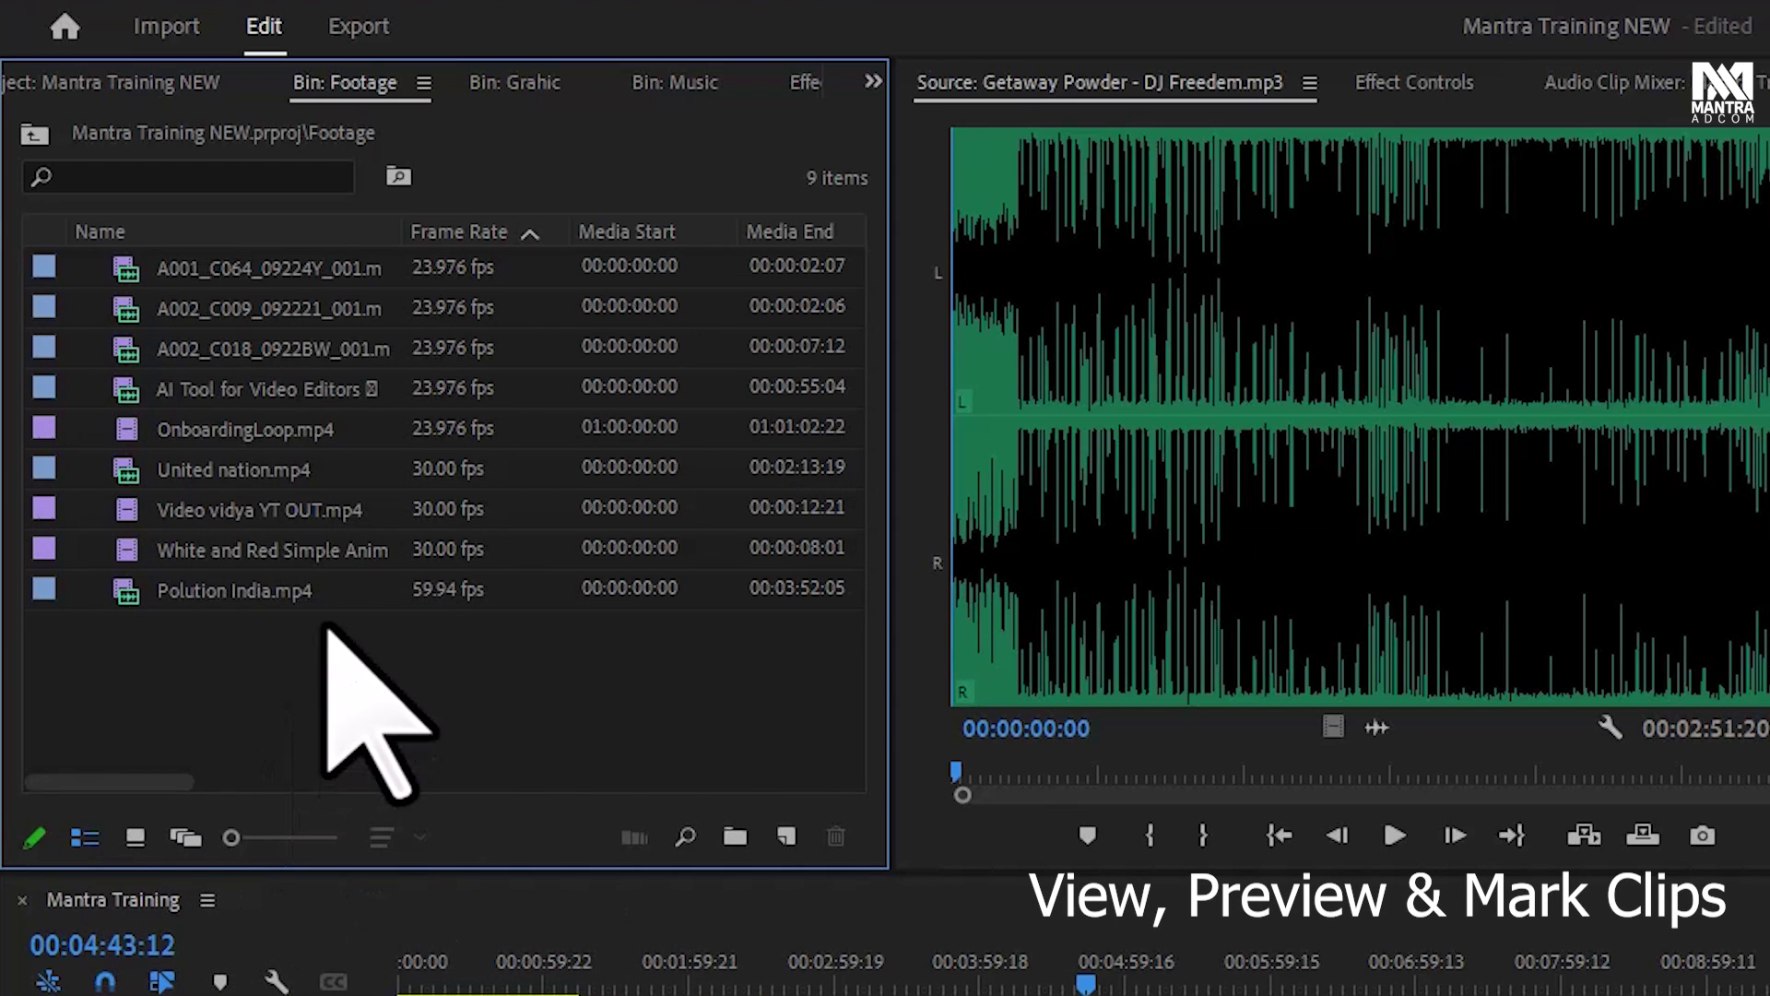
left_click(184, 838)
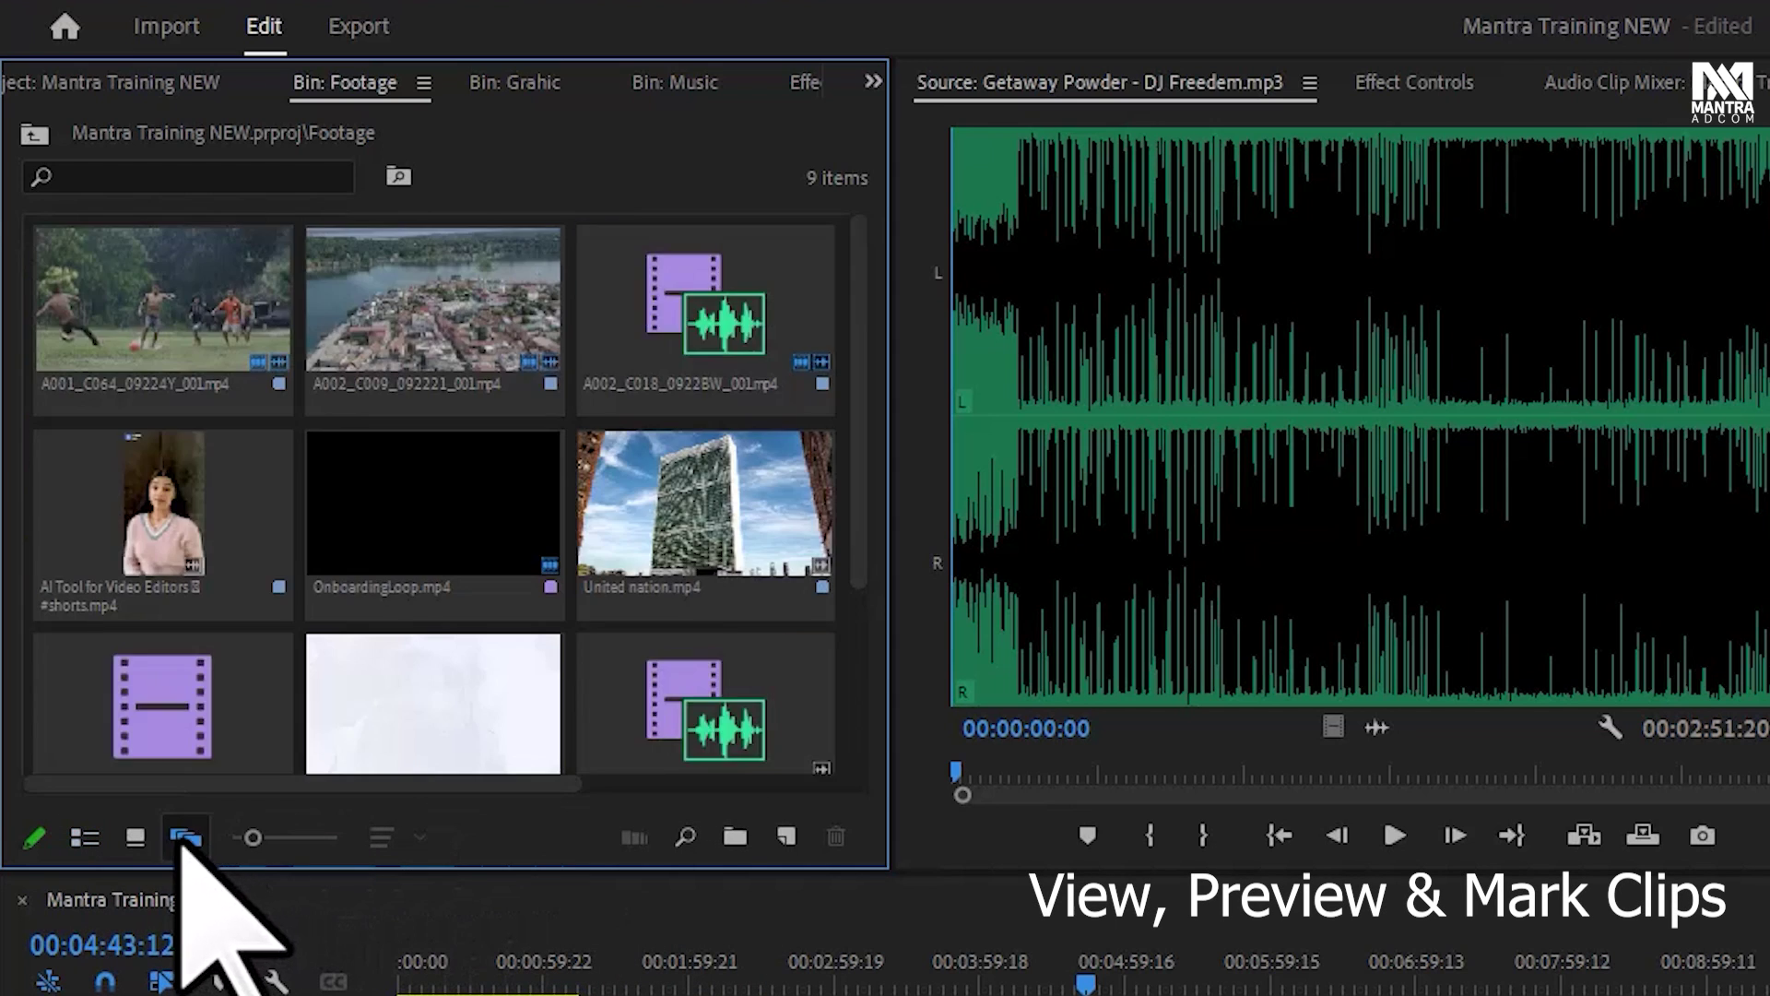
left_click(135, 836)
Skim-preview the A001_C064 and A002_C009 clips, reselecting A001_C064
left_click(316, 378)
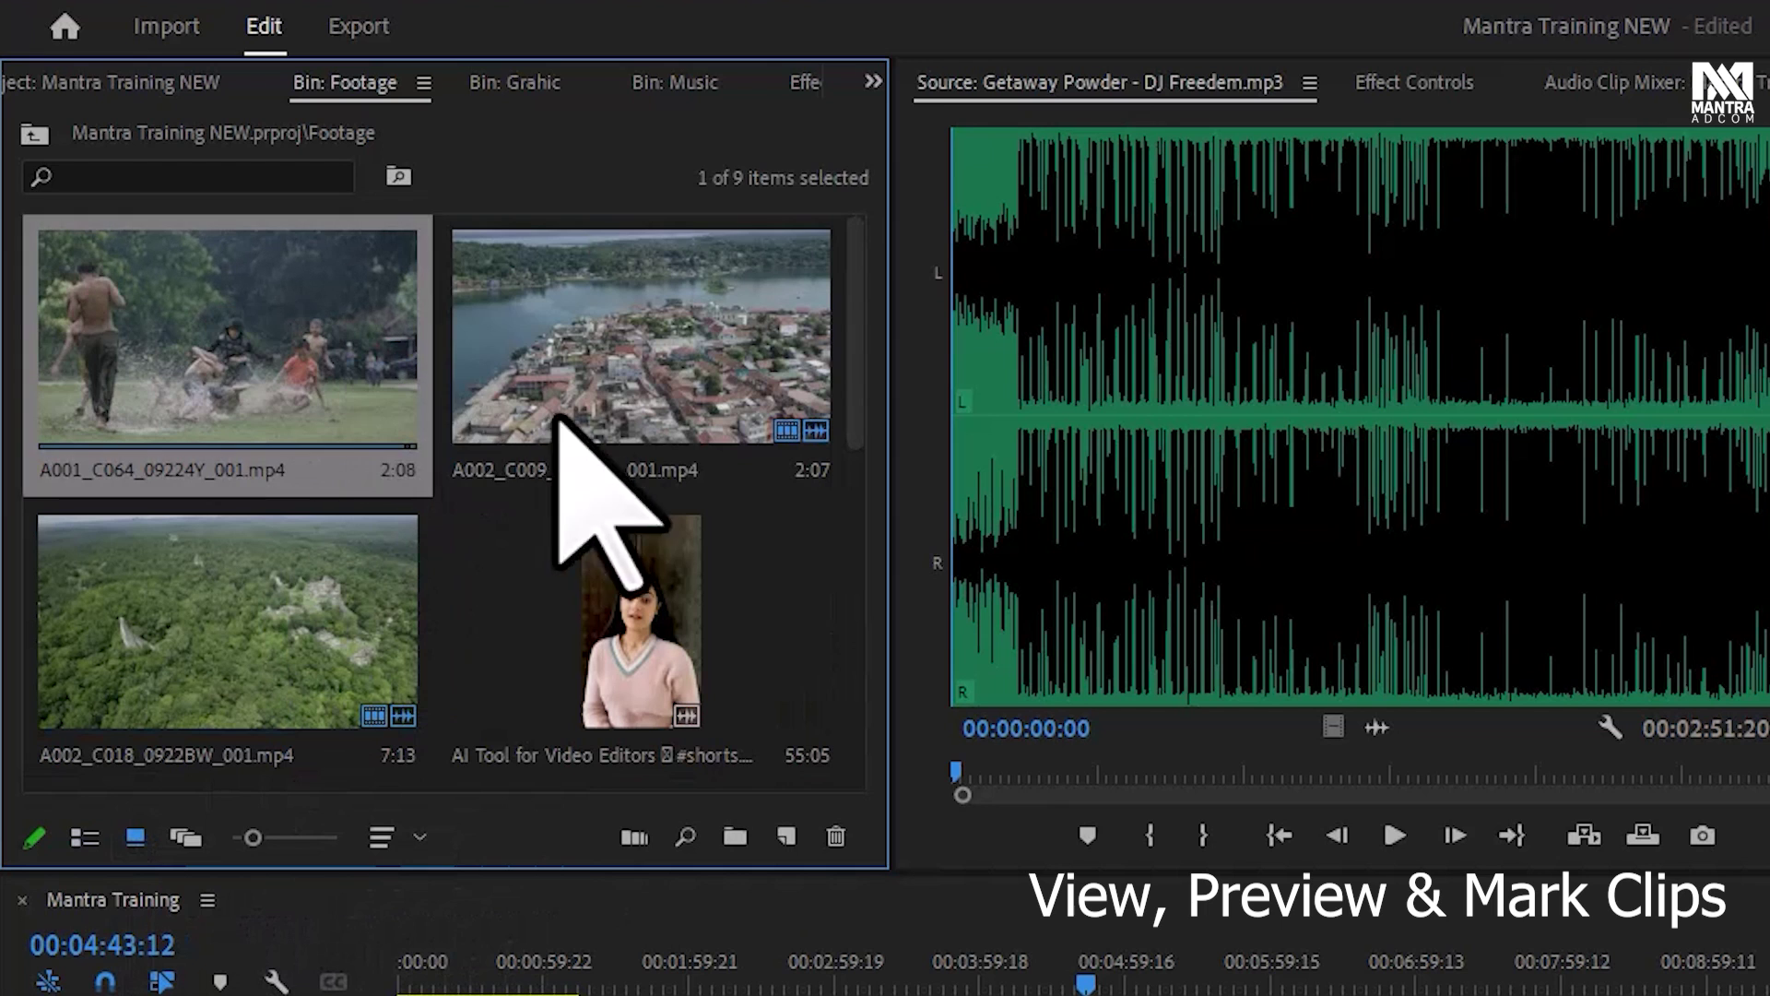
left_click(655, 392)
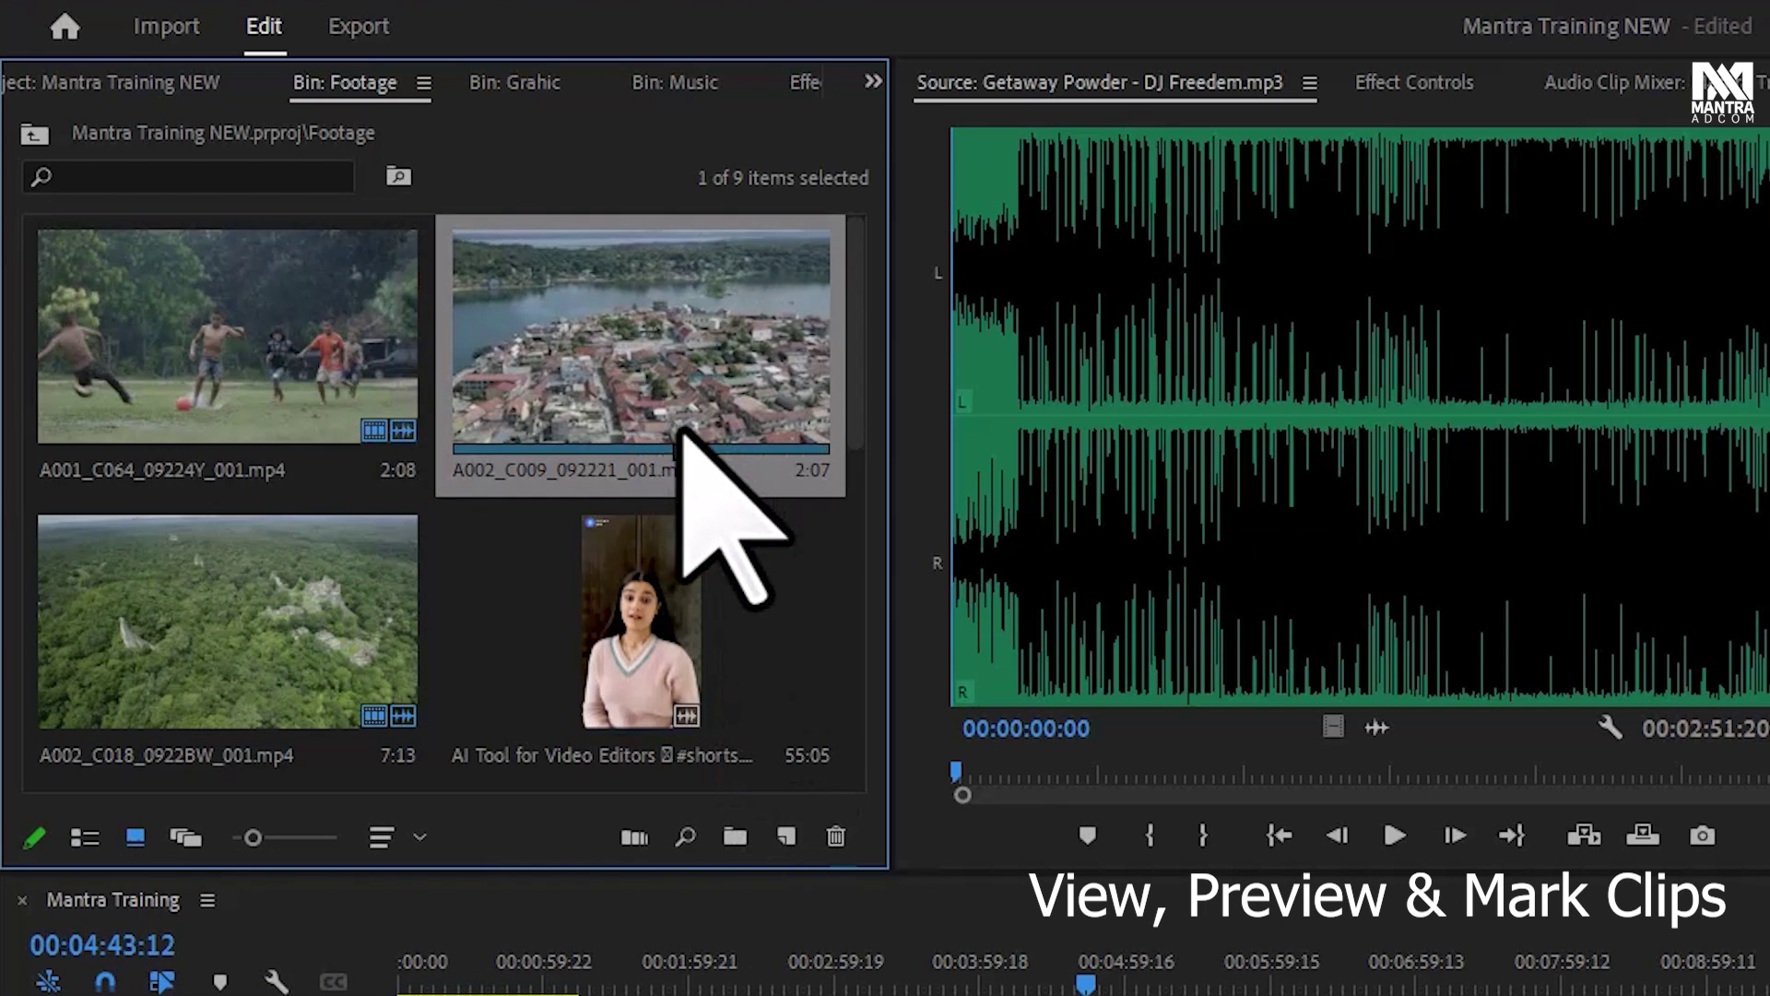
left_click(199, 439)
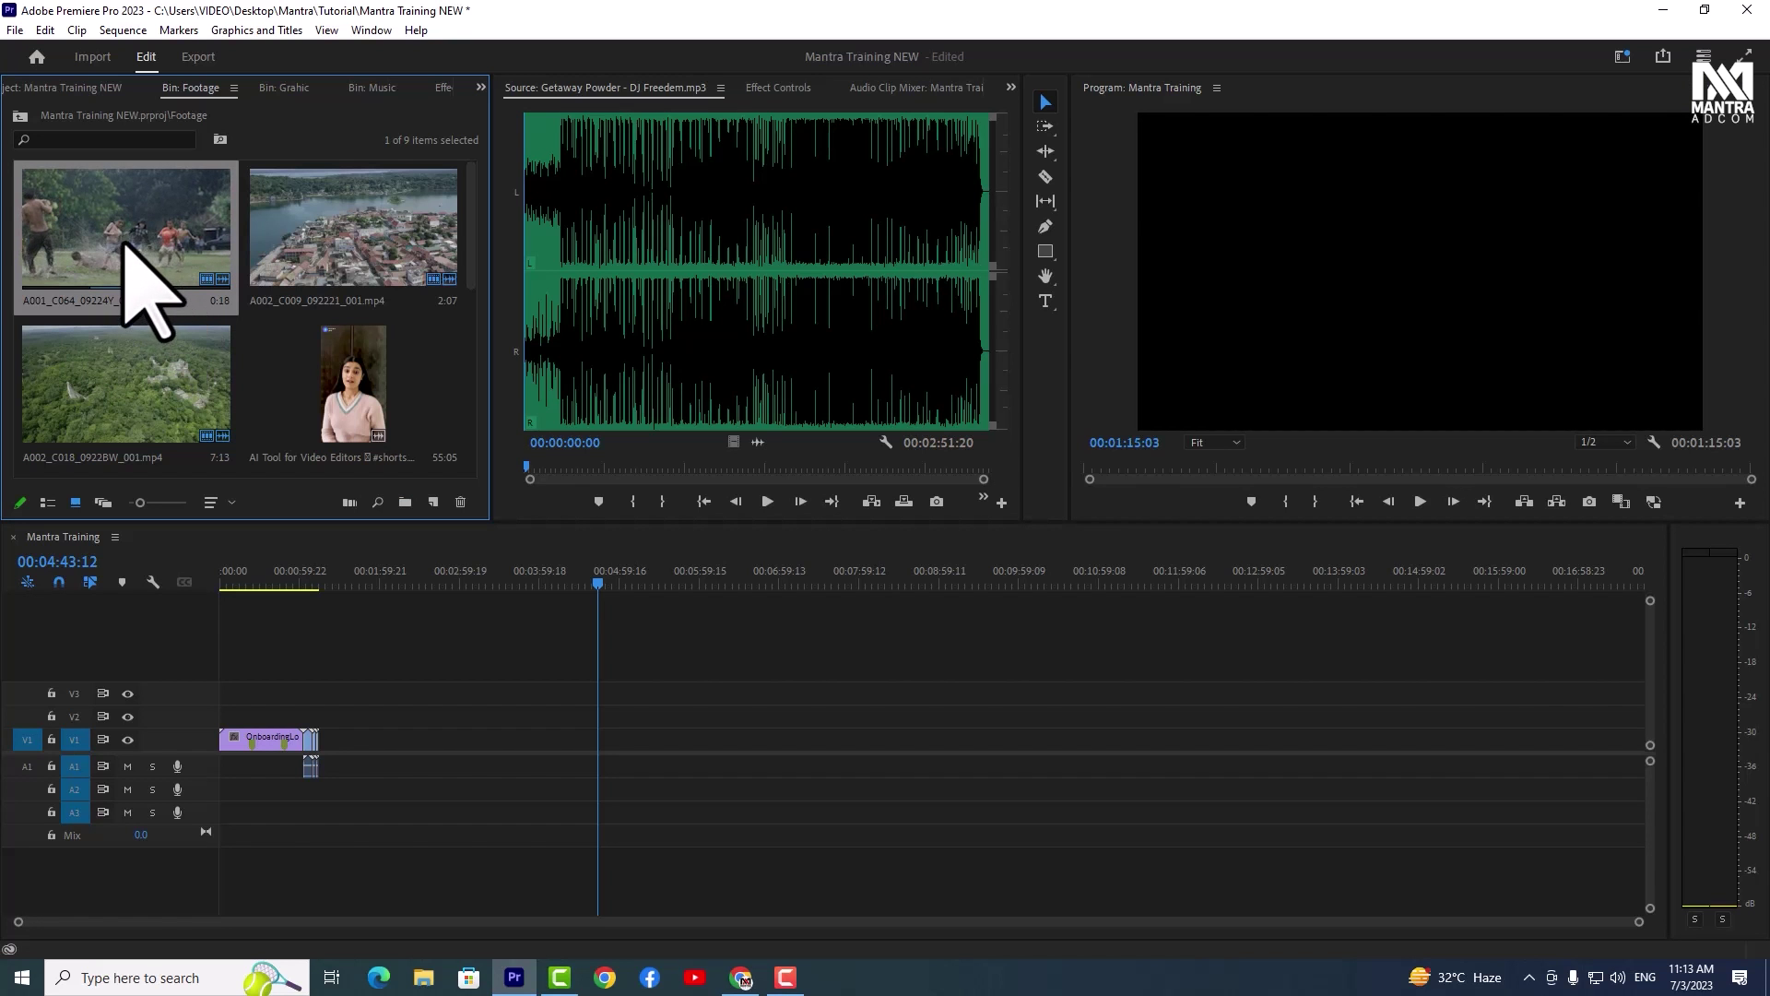
Drag A001_C064 toward the timeline, return to the Project tab, and clear the Mantra Training timeline
left_click_drag(113, 224, 422, 737)
left_click_drag(423, 582, 426, 582)
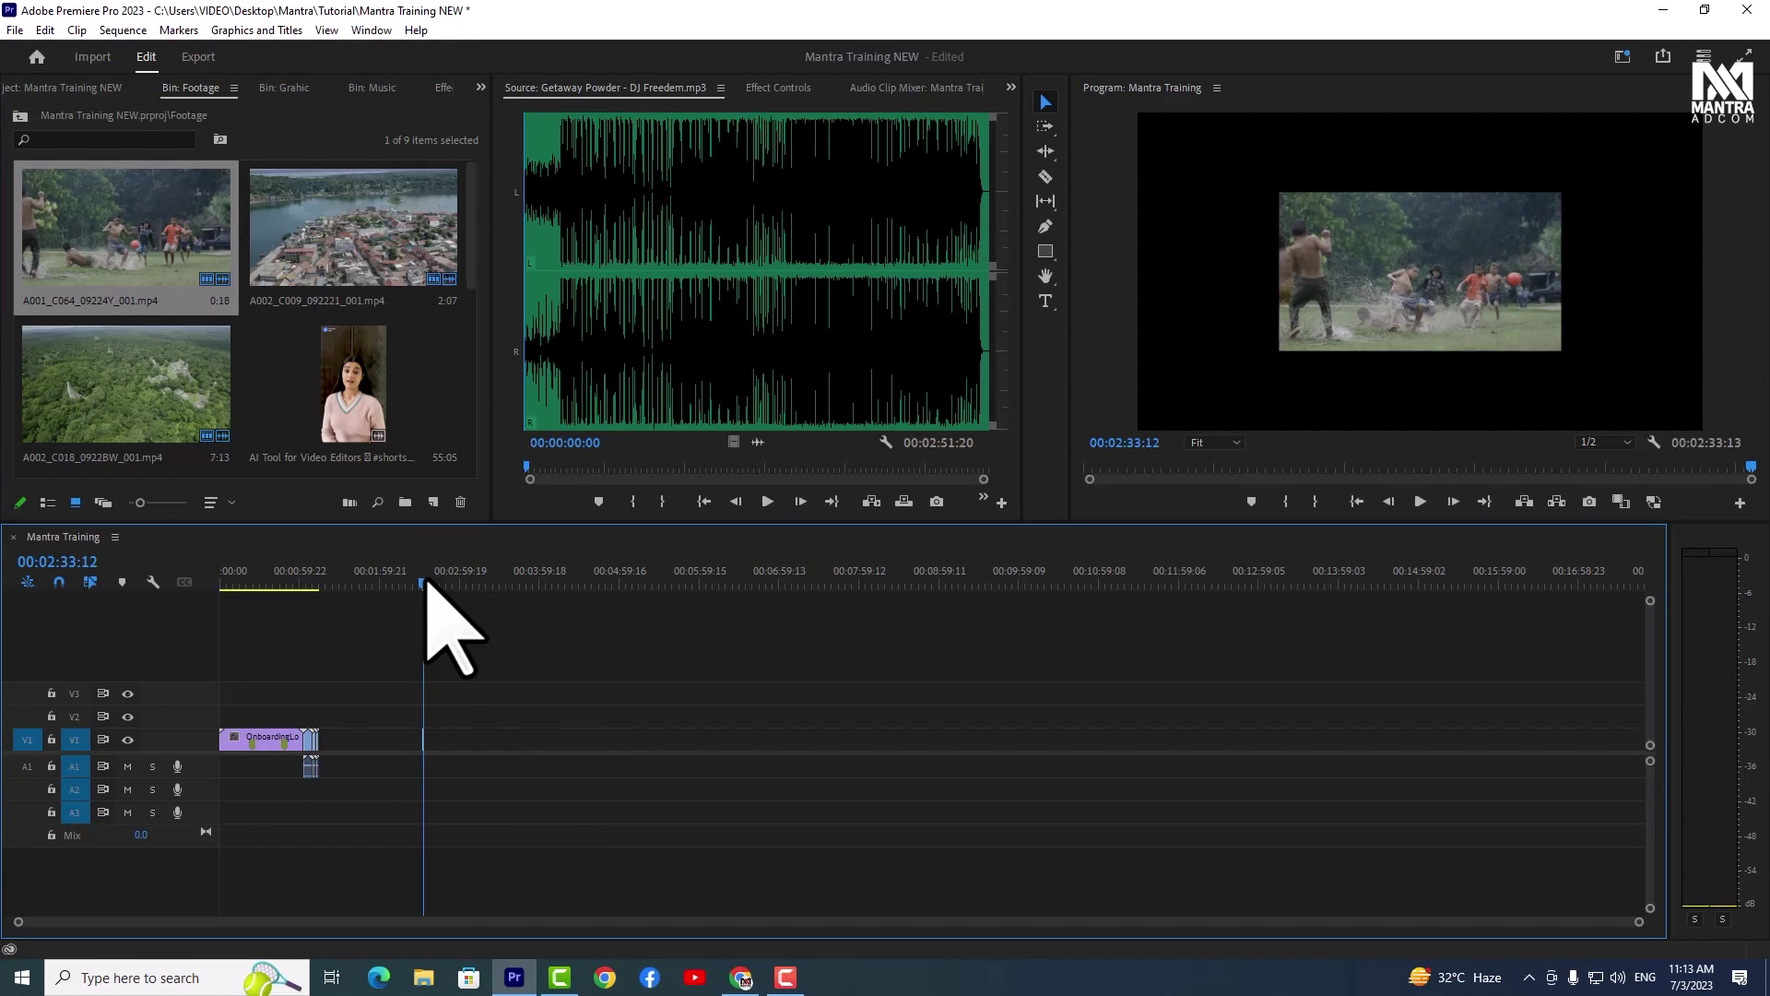
left_click(126, 229)
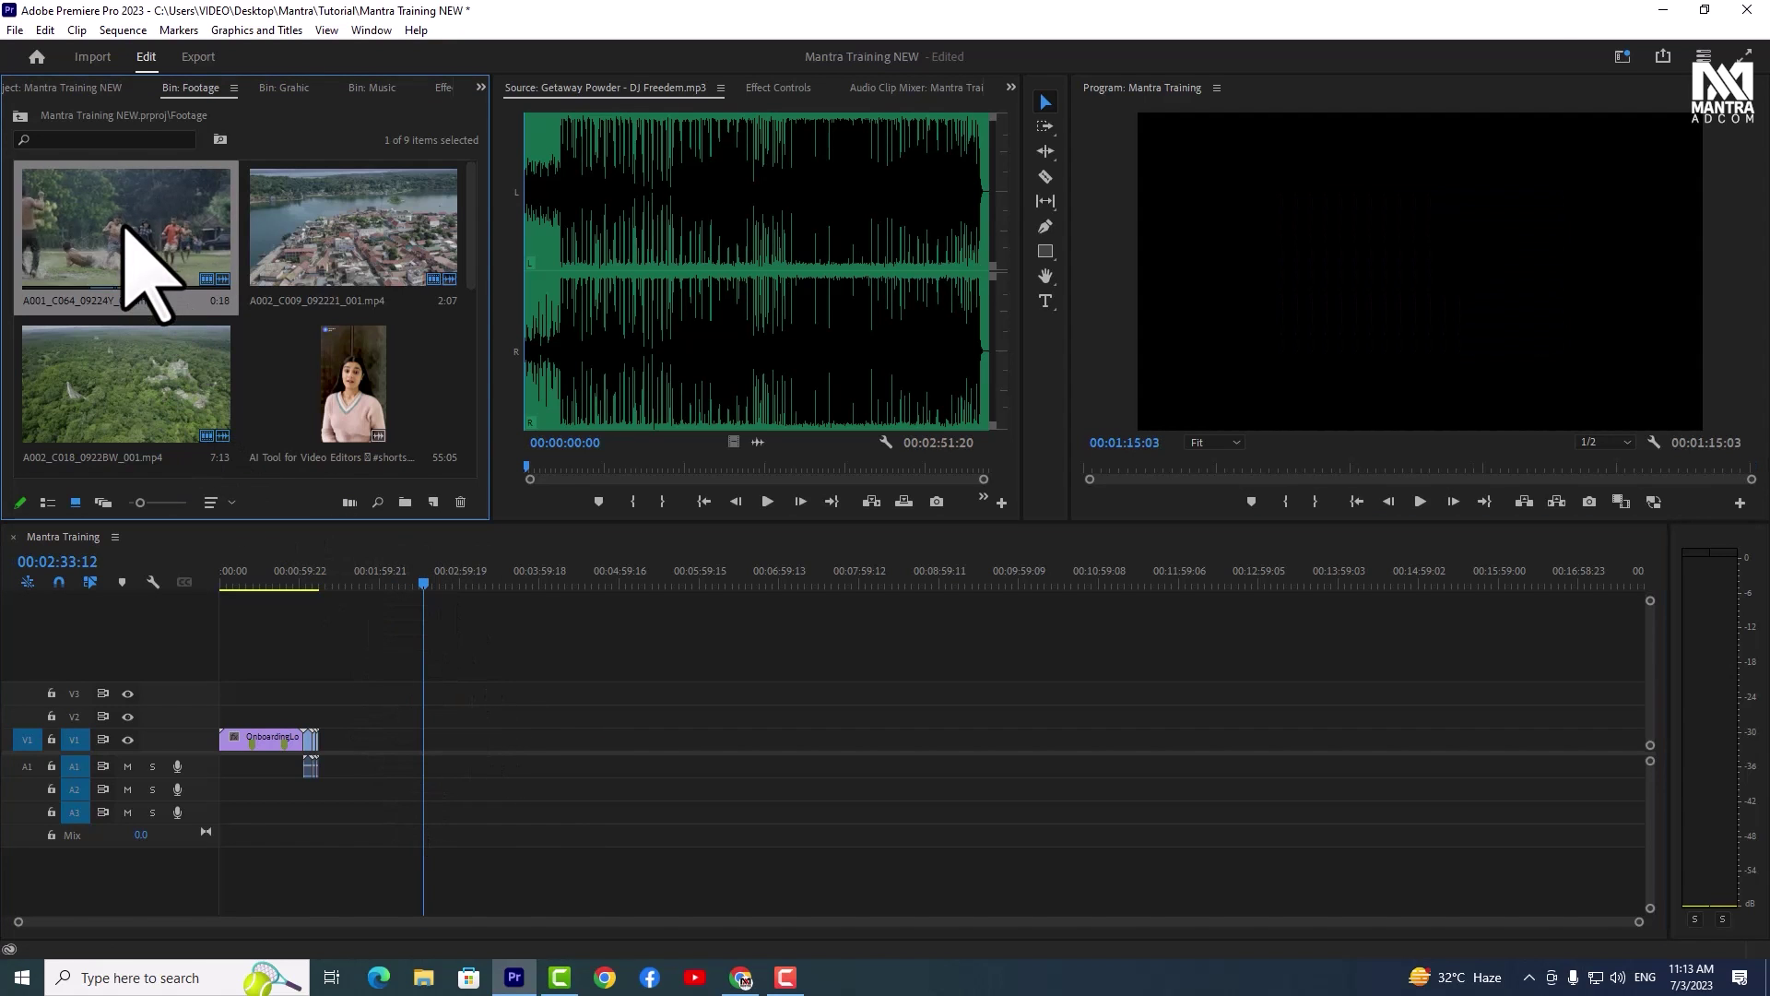
left_click(871, 501)
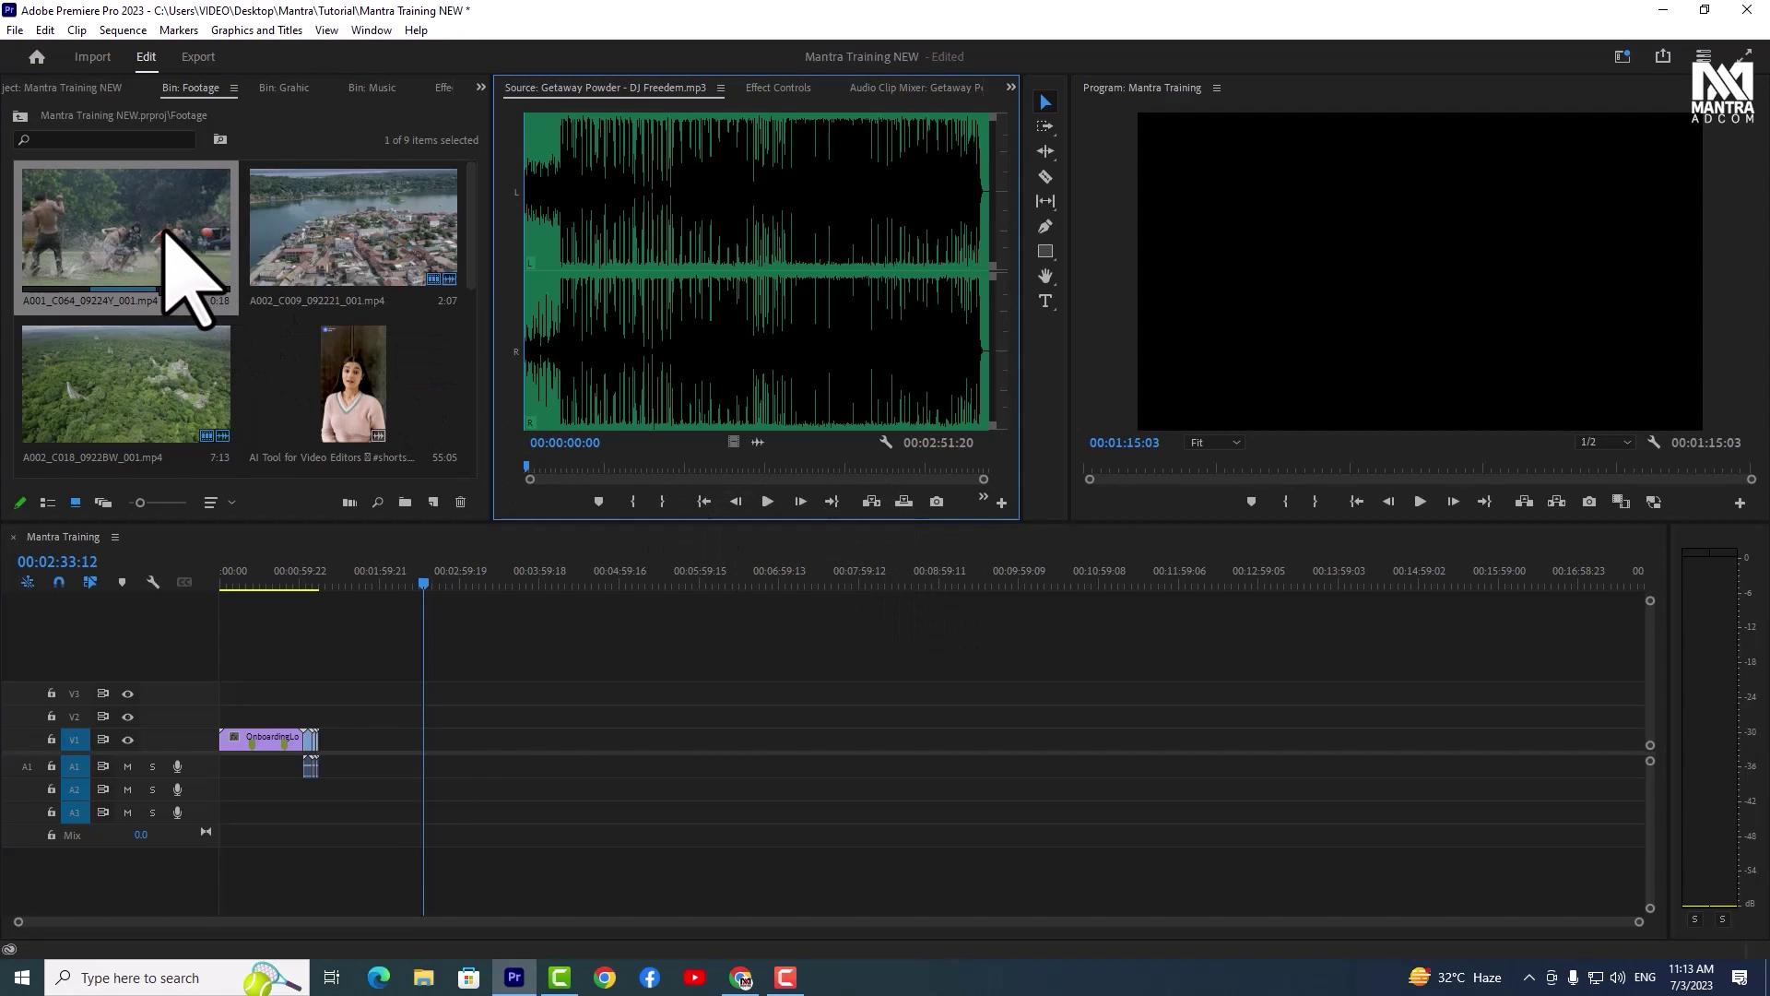
left_click_drag(94, 208, 138, 263)
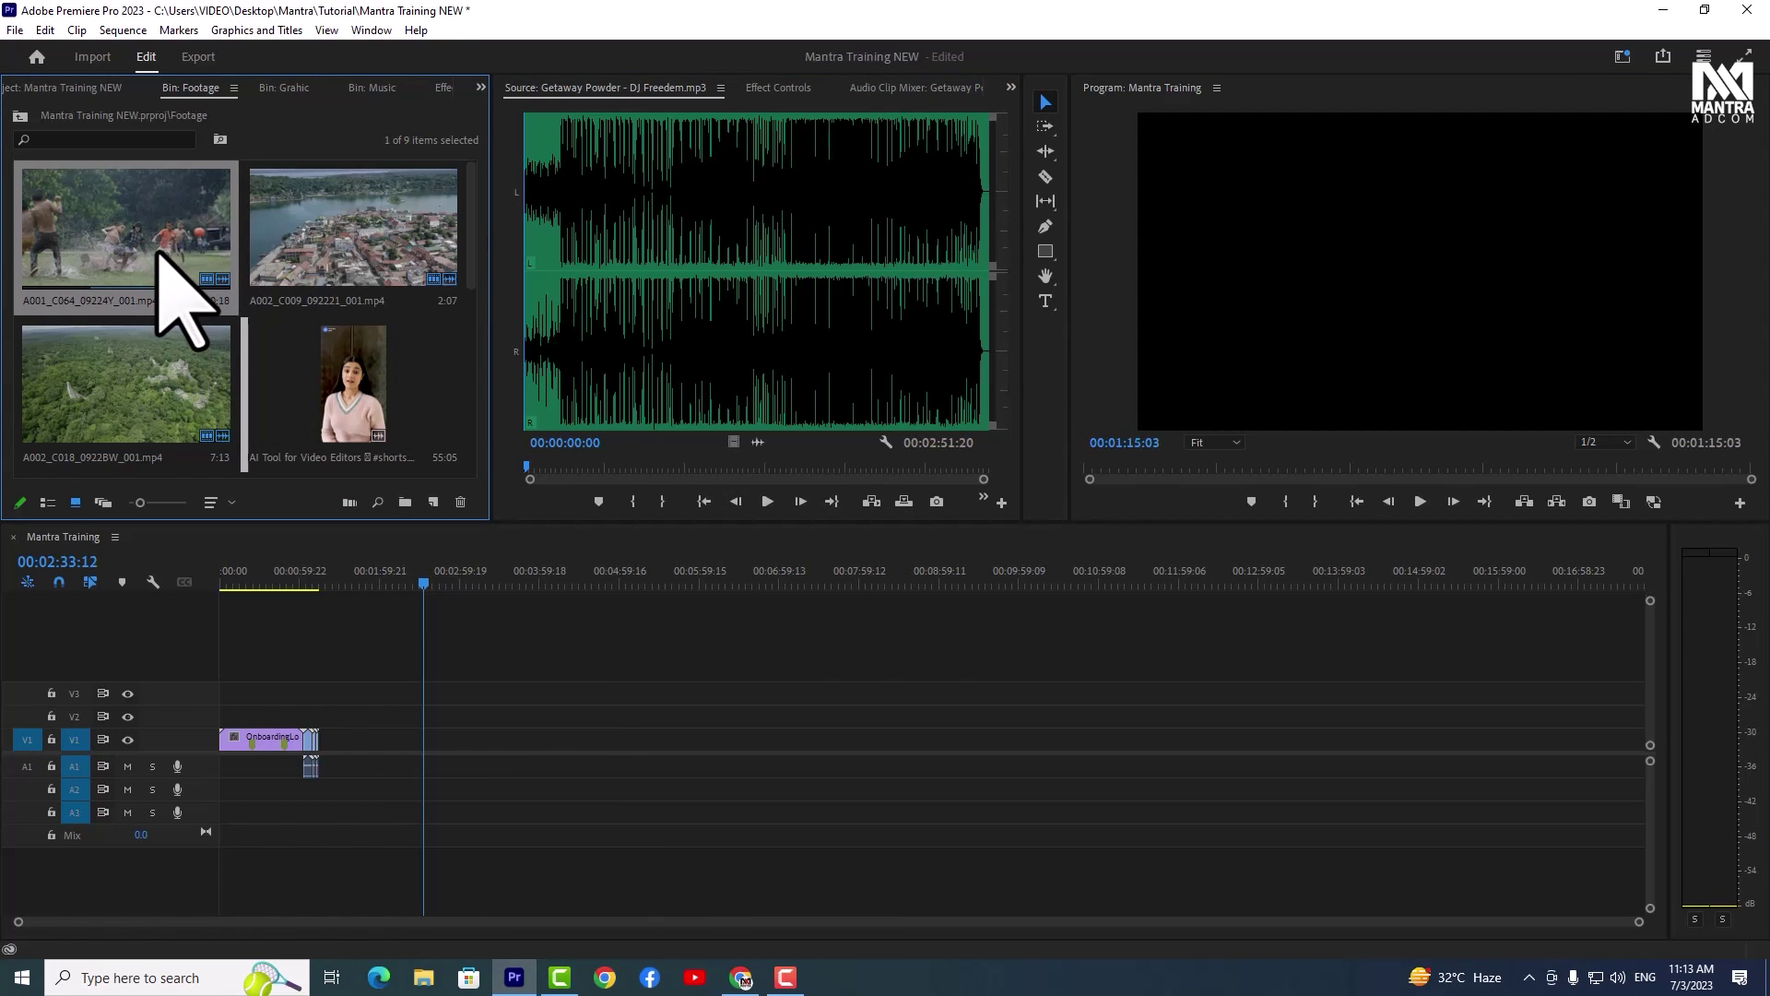
left_click(368, 254)
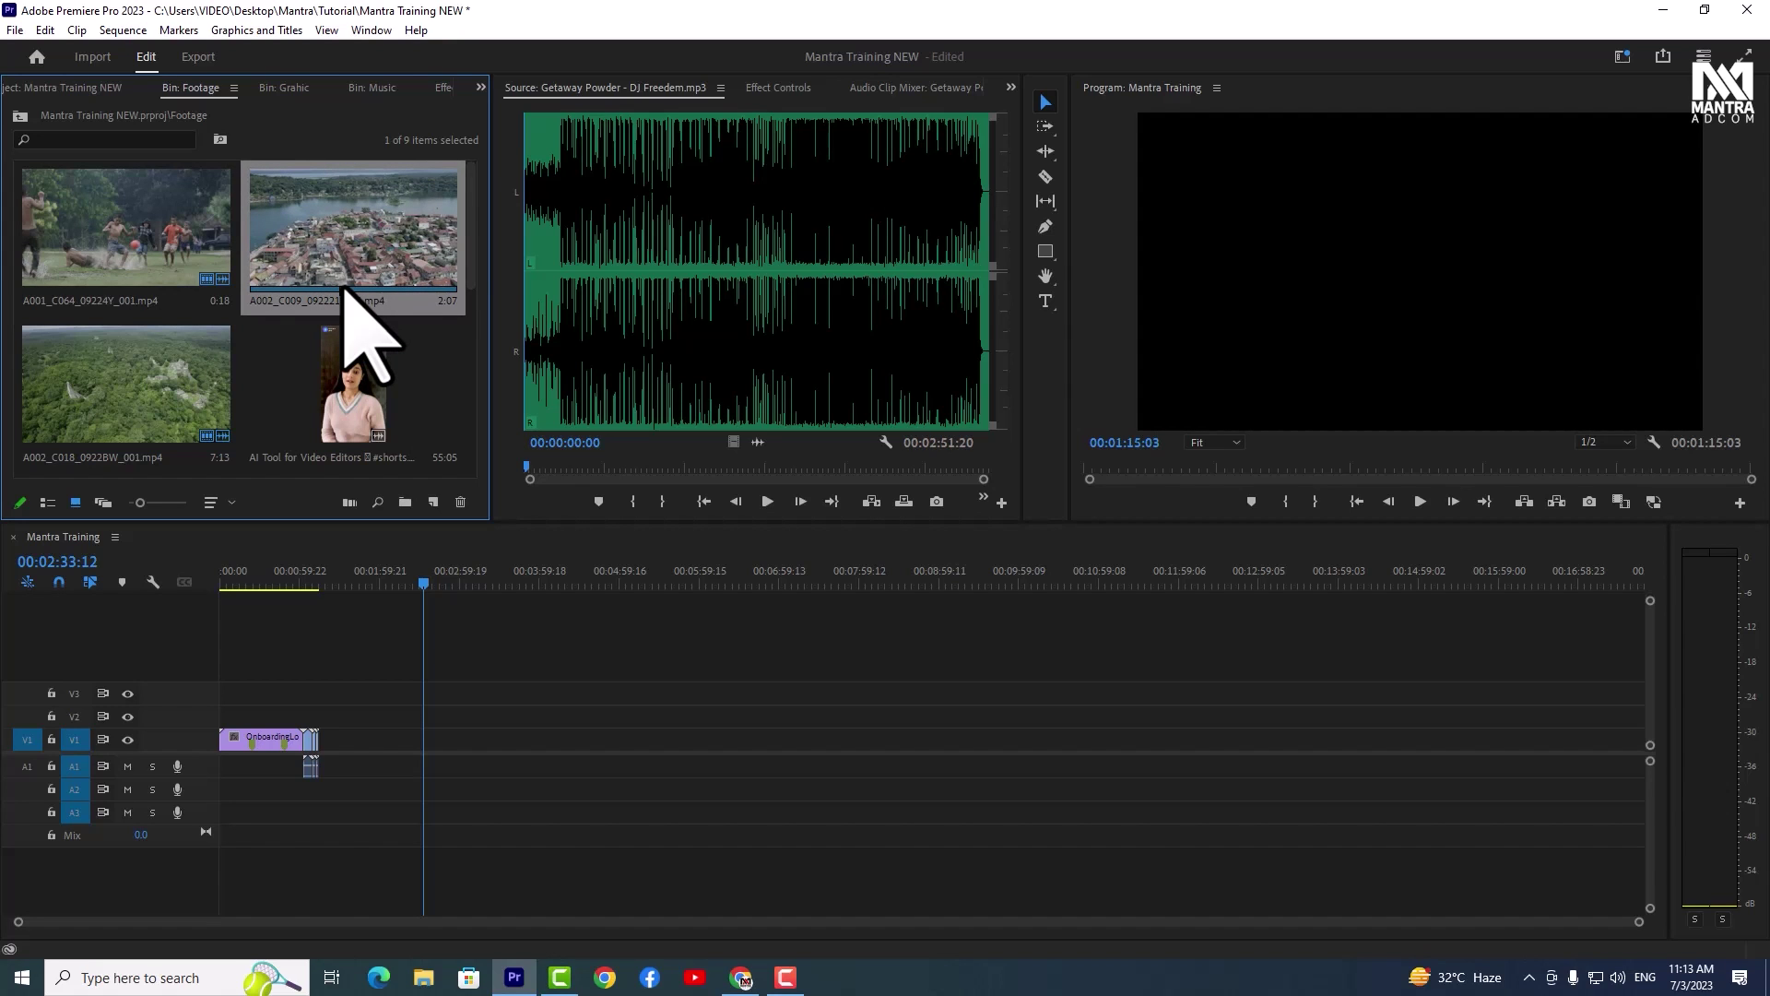
left_click(80, 92)
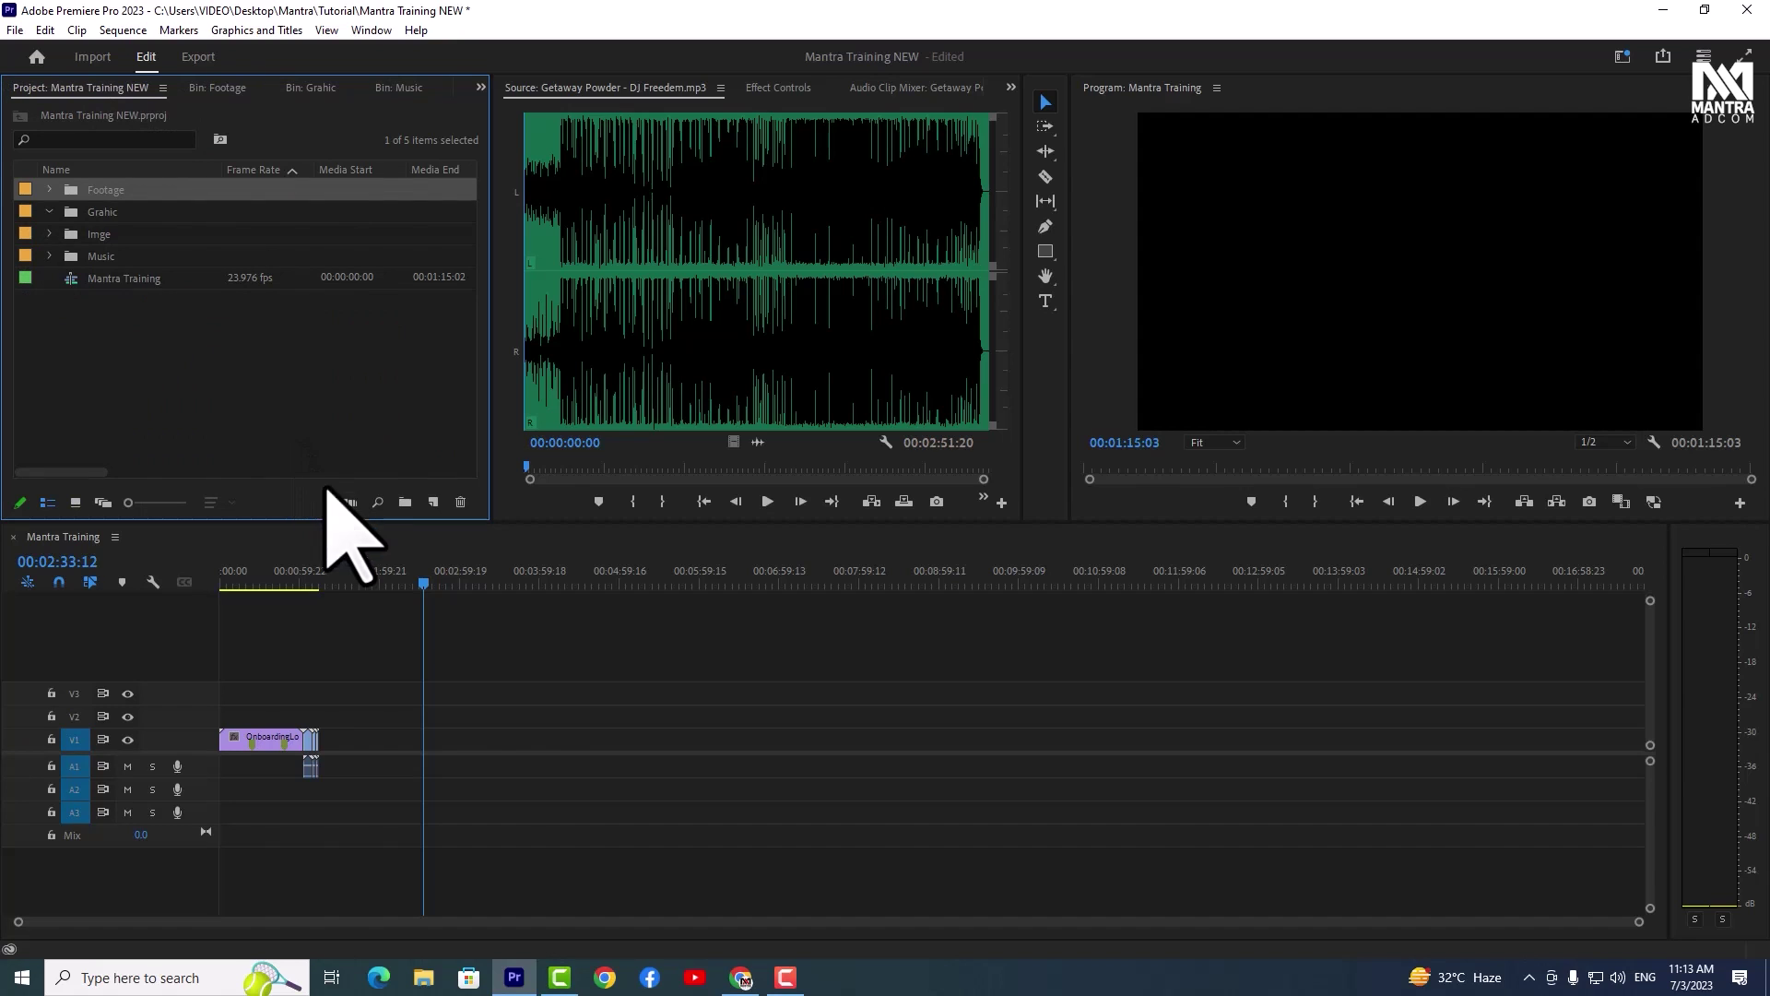
left_click(452, 724)
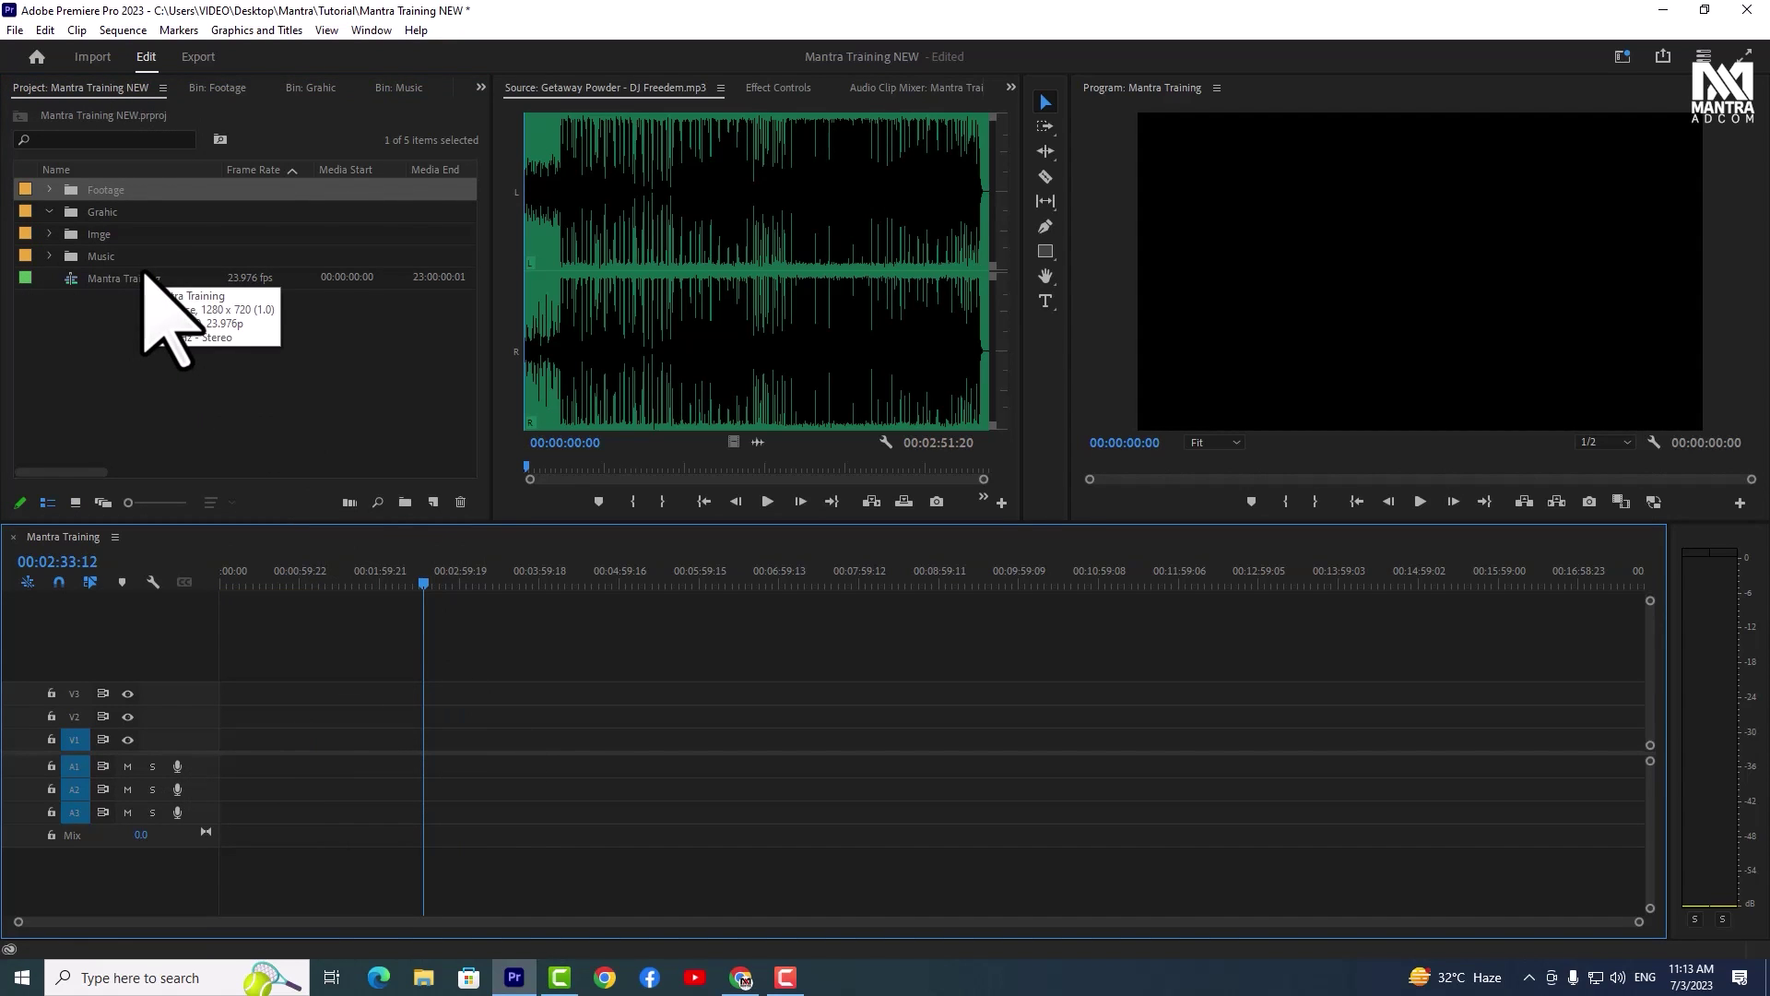
Load the A001_C064 clip from the Footage bin into the Source monitor and skim it
left_click(217, 88)
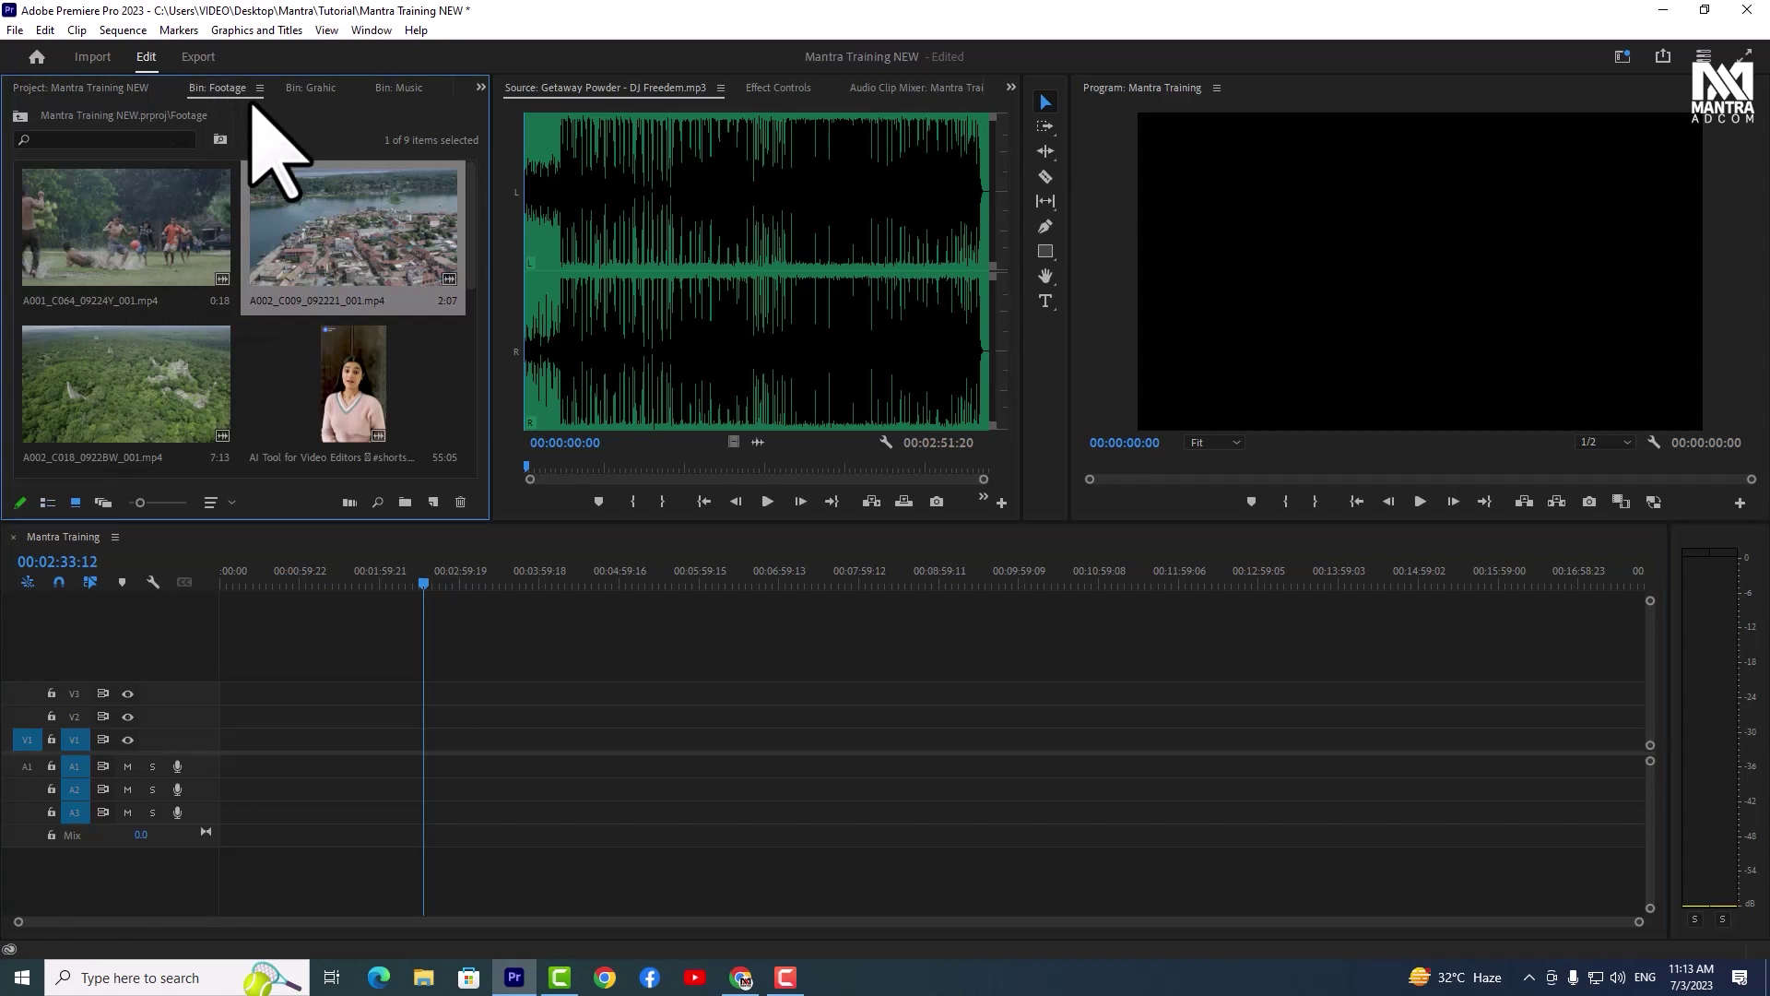
double_click(157, 237)
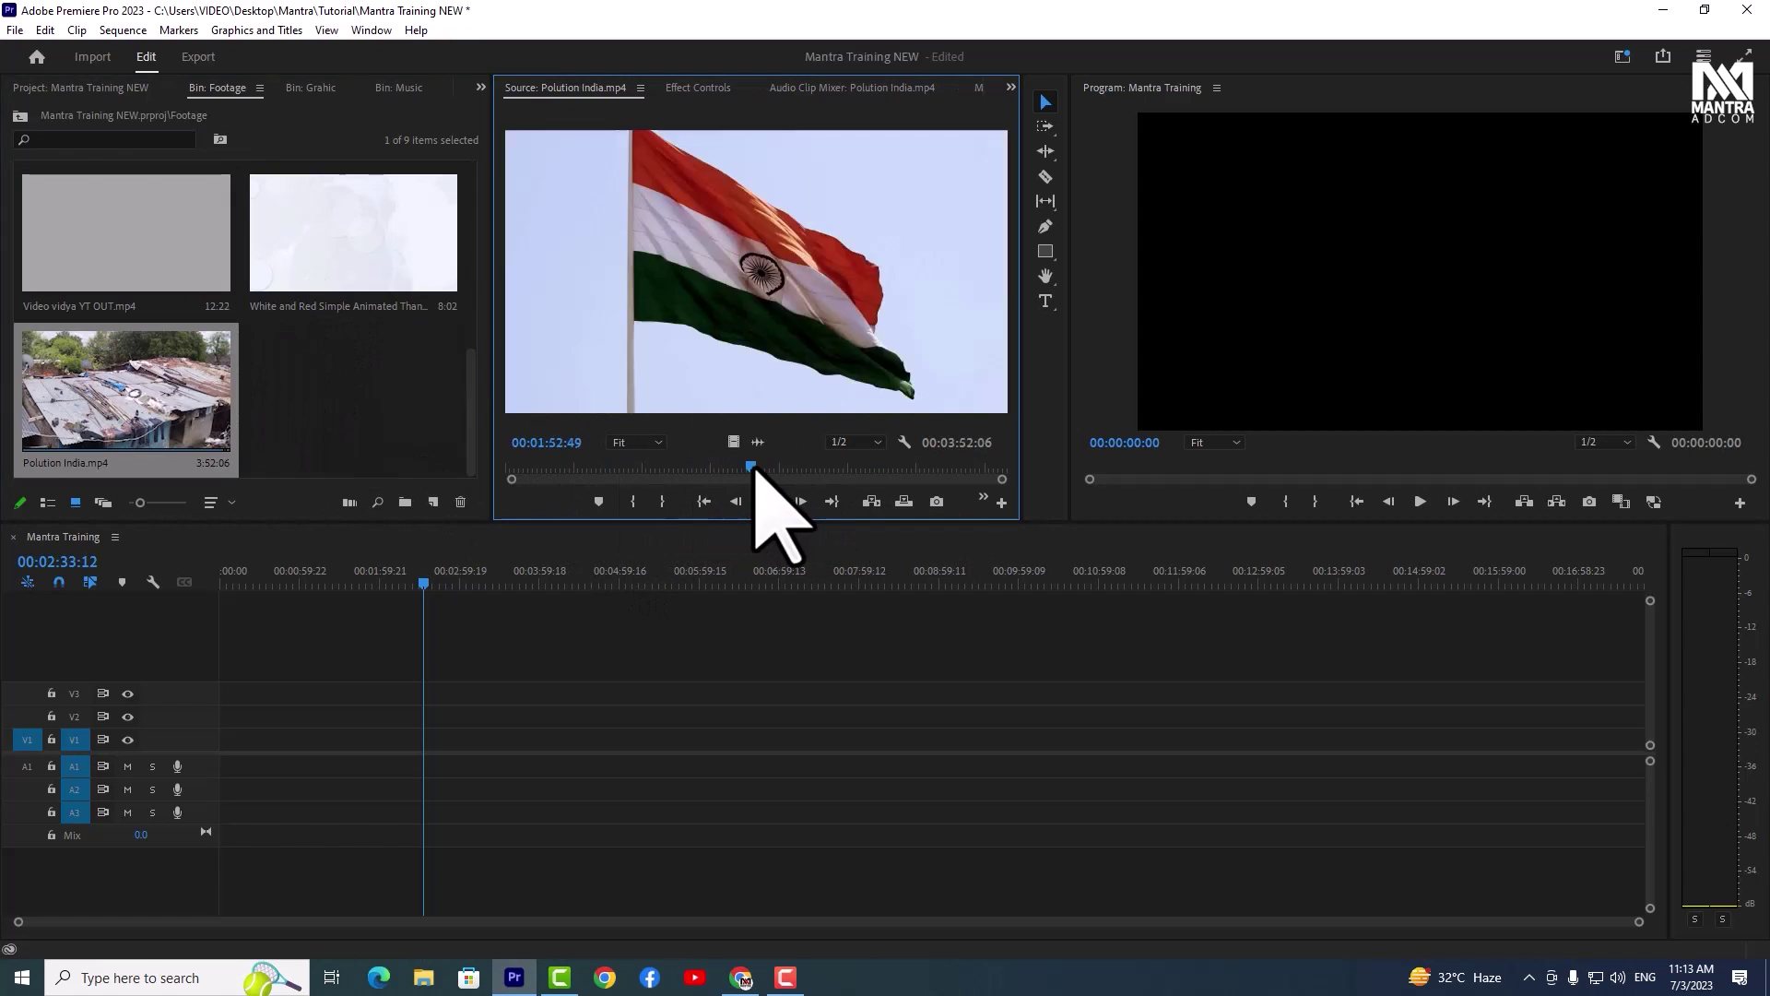
mouse_move(752, 469)
left_mouse_down()
mouse_move(710, 491)
mouse_move(480, 481)
left_mouse_up()
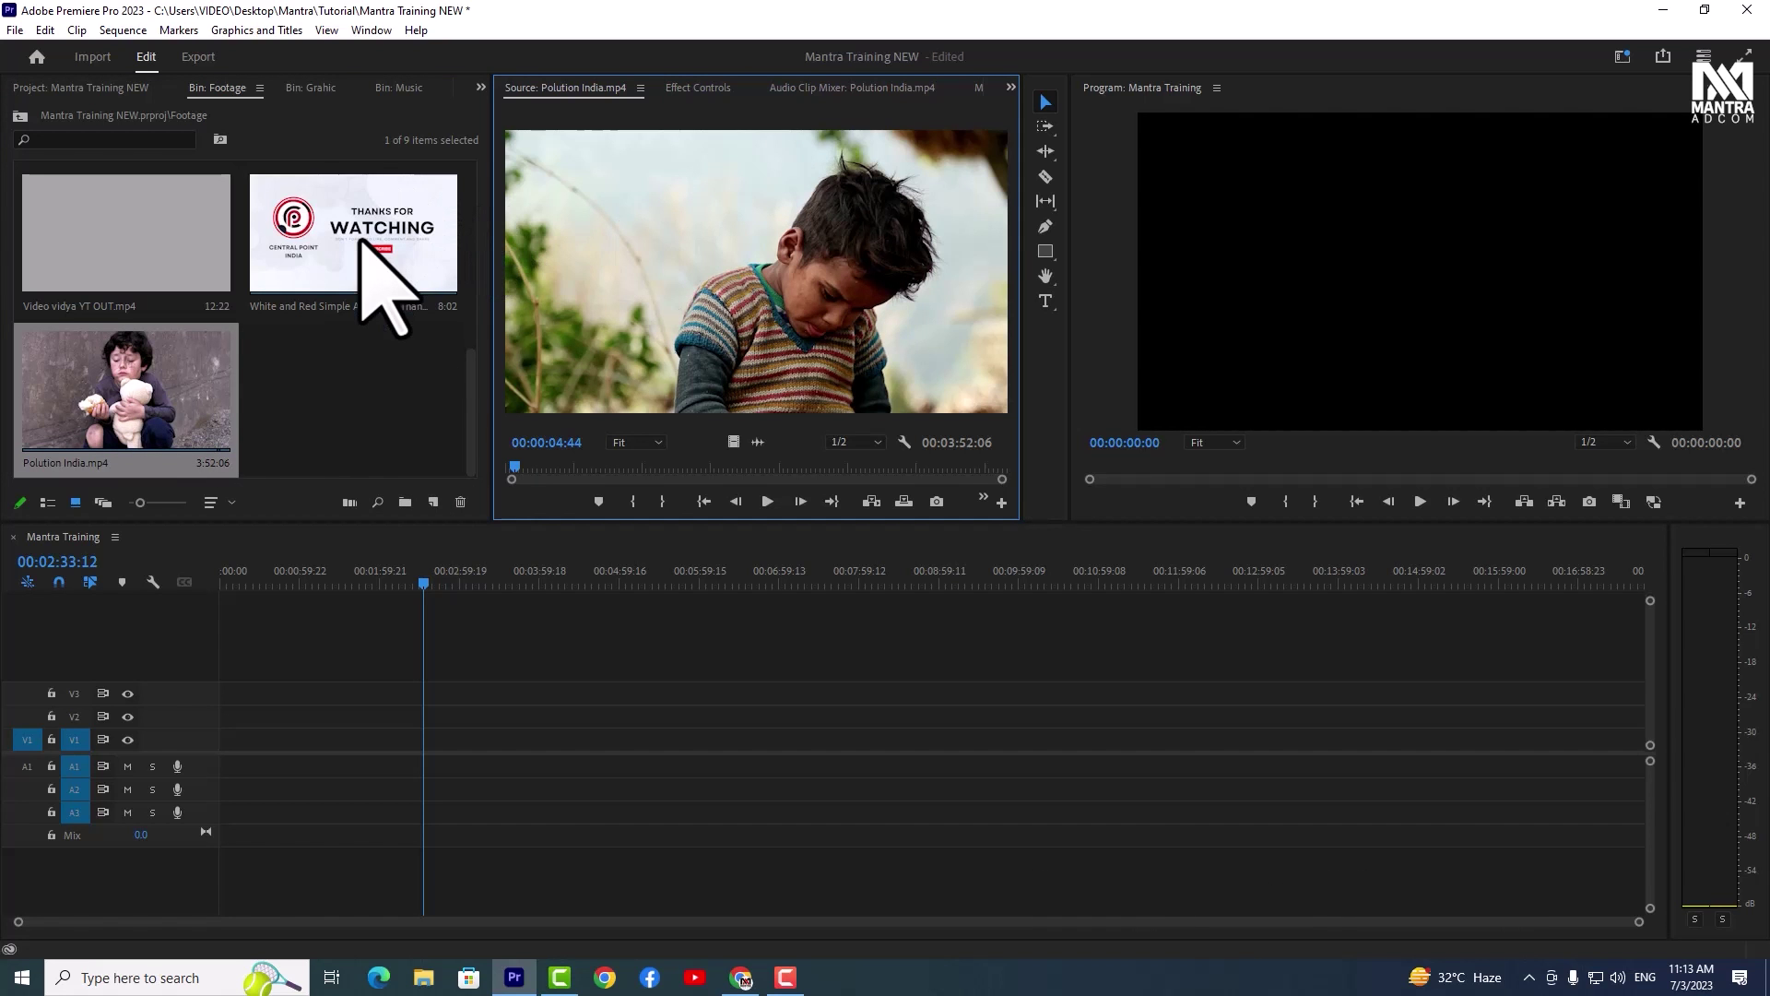
Skim and play Polution India.mp4 to the India globe shot, stepping frame by frame
left_click_drag(528, 477, 561, 476)
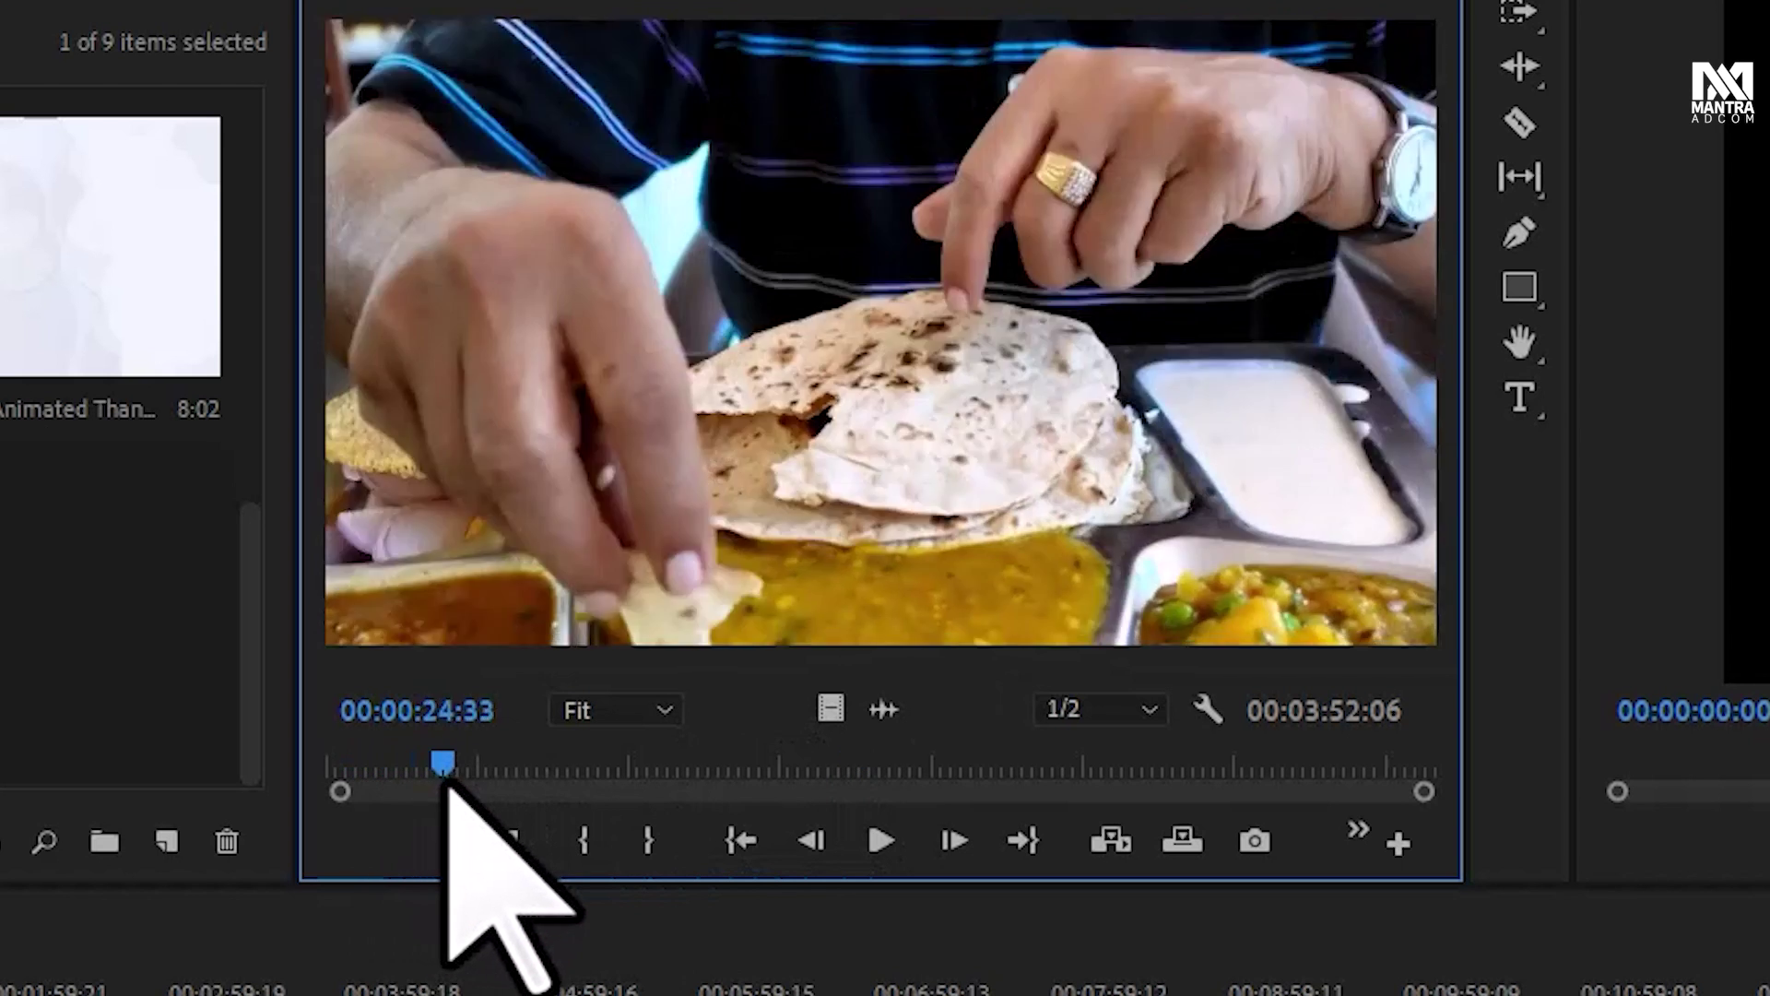
mouse_move(446, 783)
left_mouse_down()
mouse_move(1289, 835)
mouse_move(551, 815)
mouse_move(824, 738)
left_mouse_up()
left_click_drag(347, 790, 378, 791)
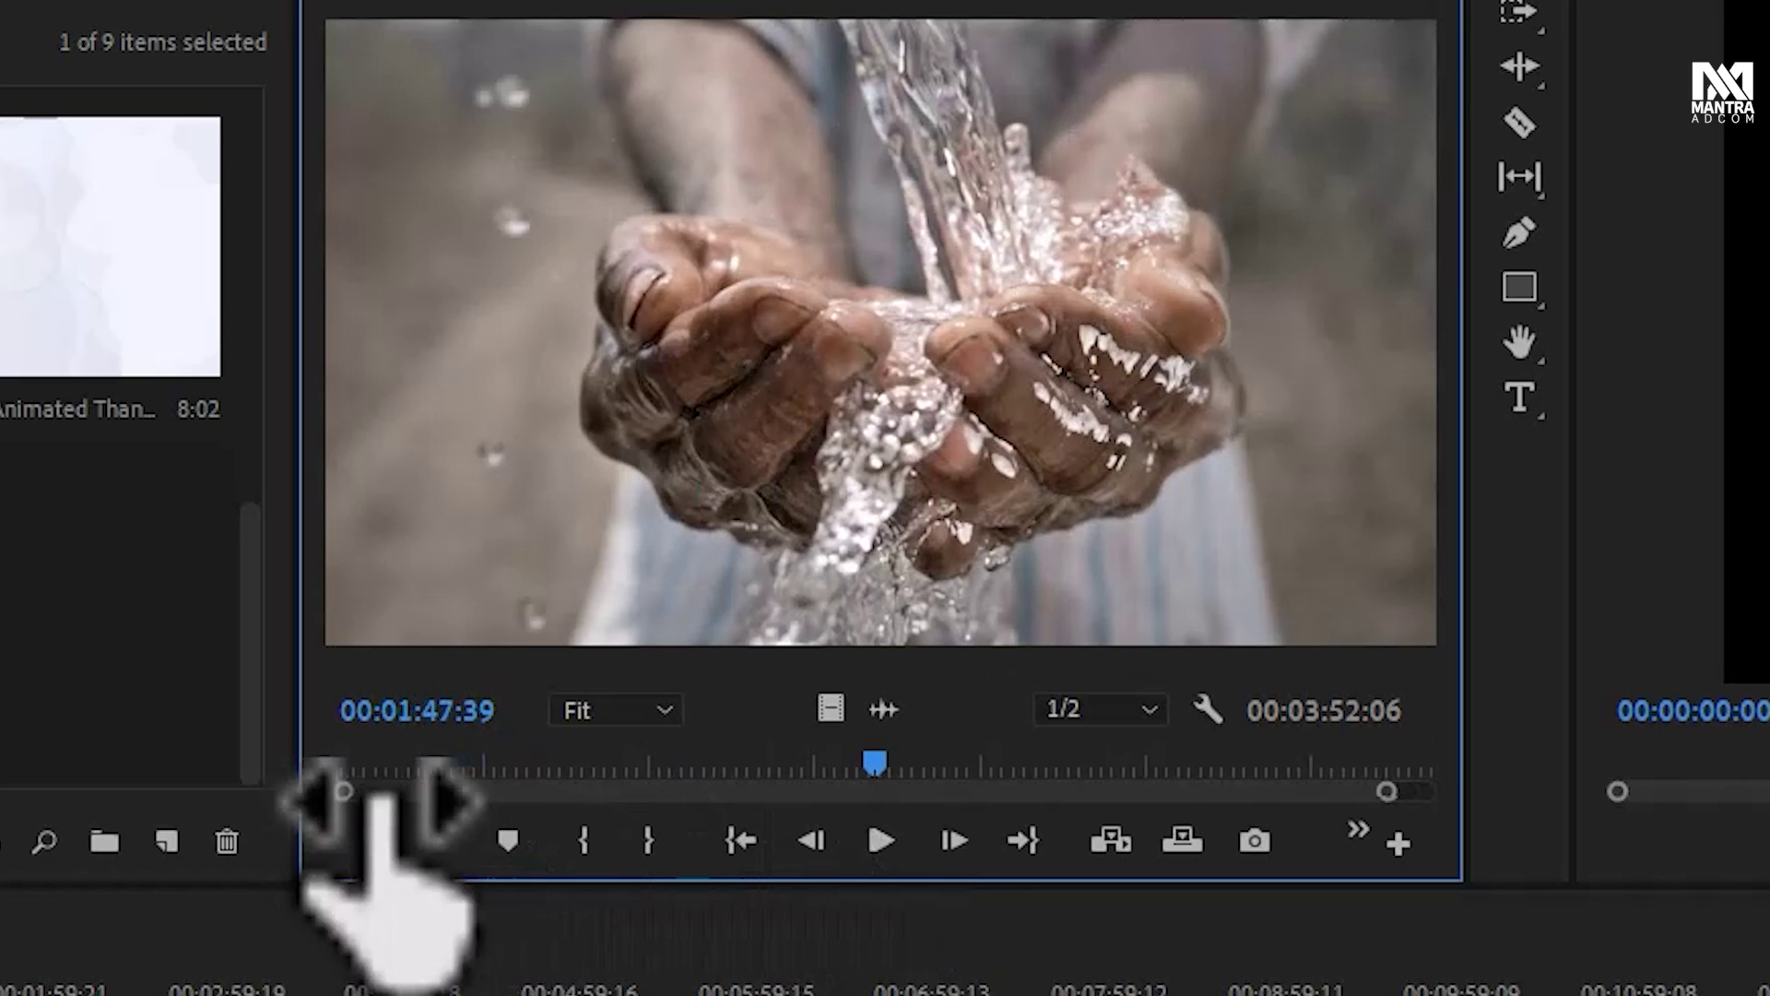
left_click(634, 765)
left_click(880, 840)
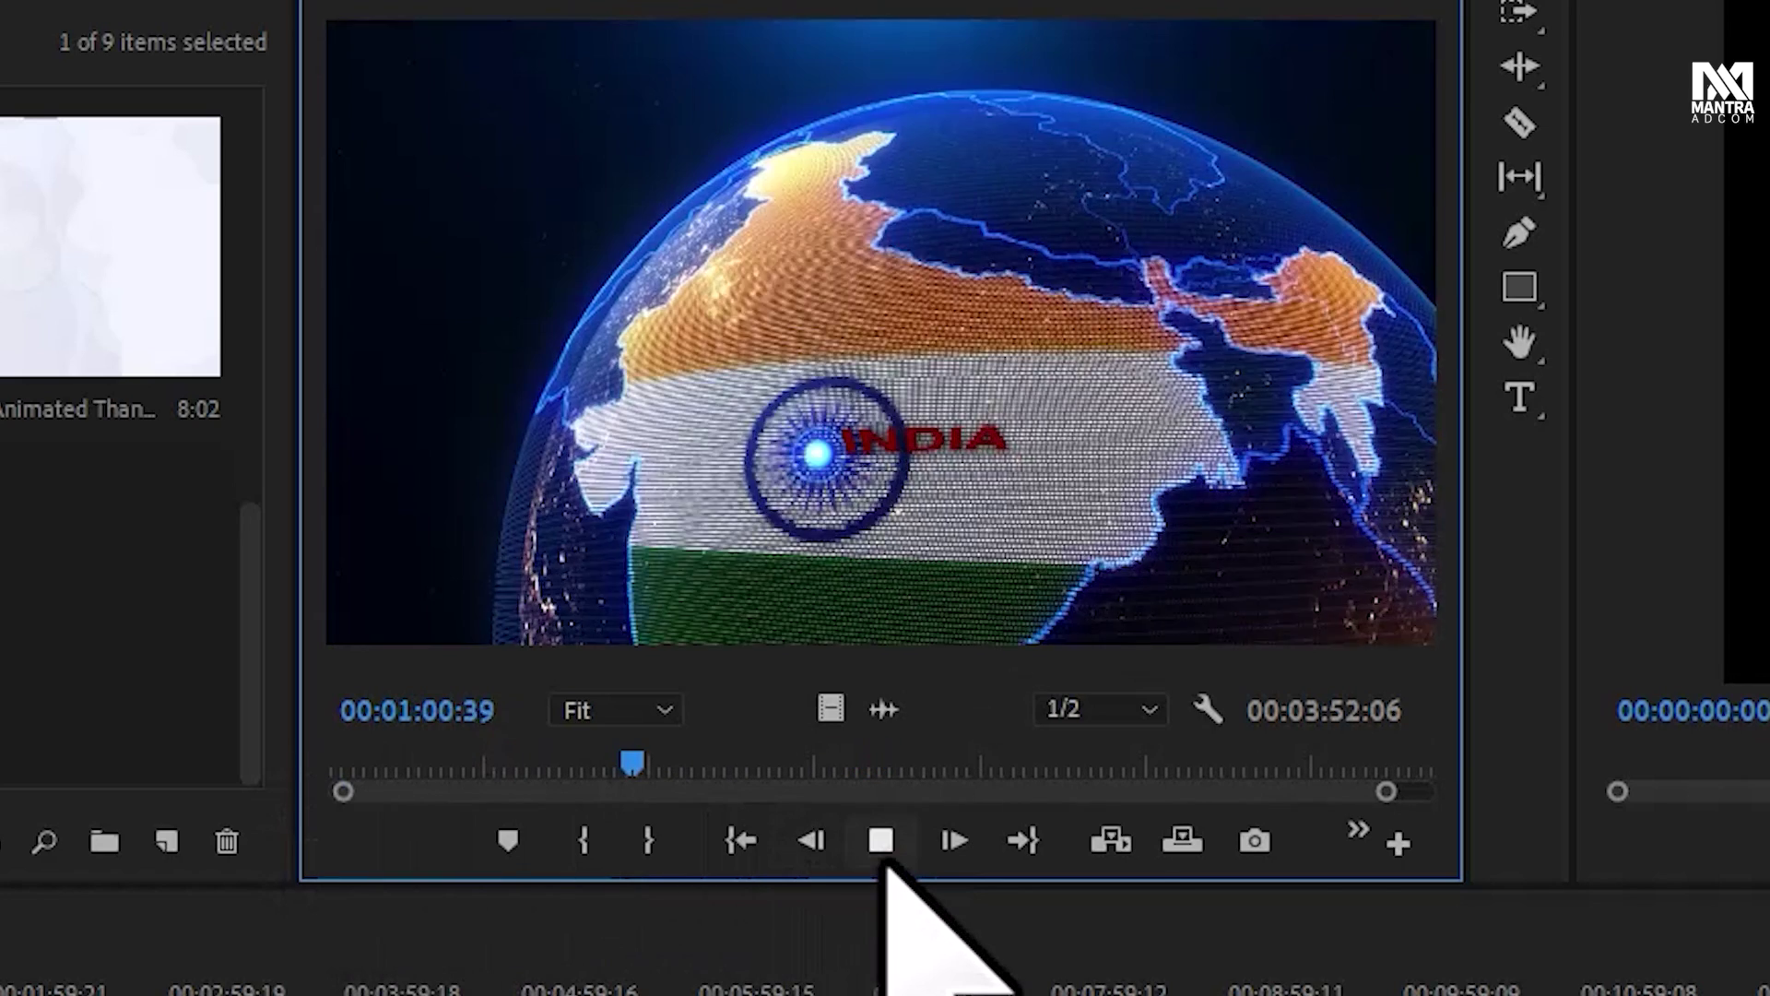
key("space")
left_click(811, 840)
left_click(952, 840)
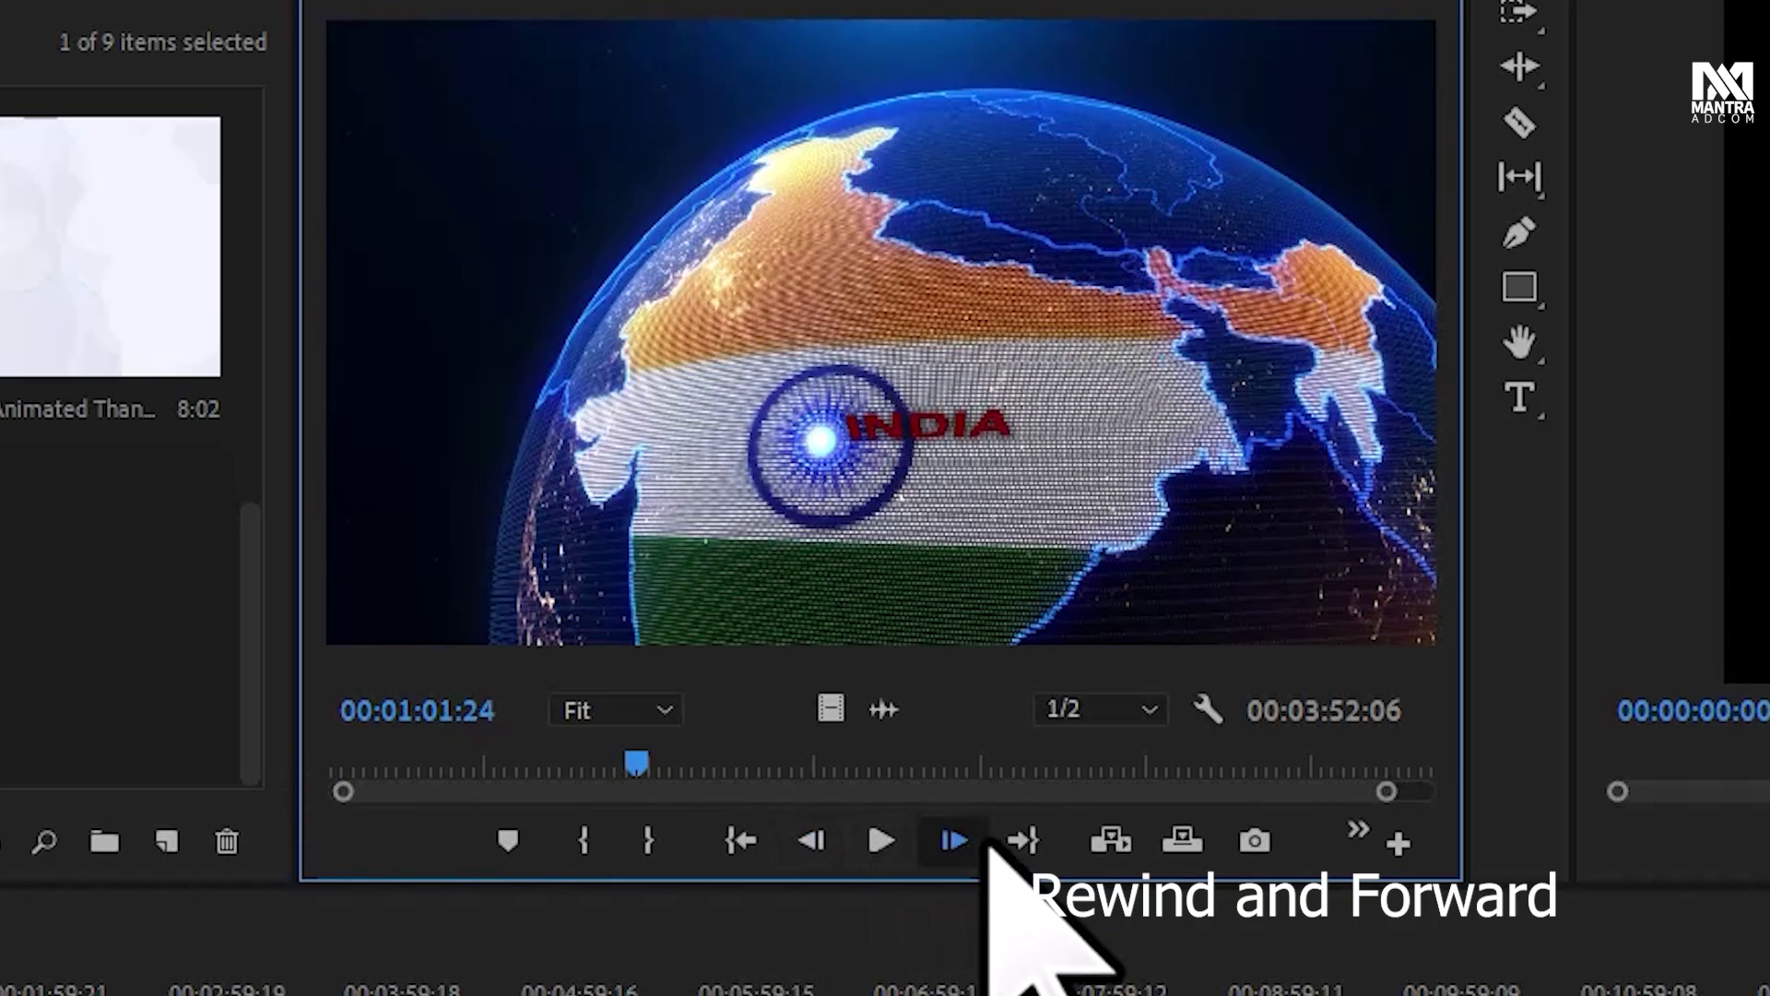
Mark a trial In at 00:01:01:21 and Out at 00:02:17:47, then check both
key("Left")
key("Left")
key("Left")
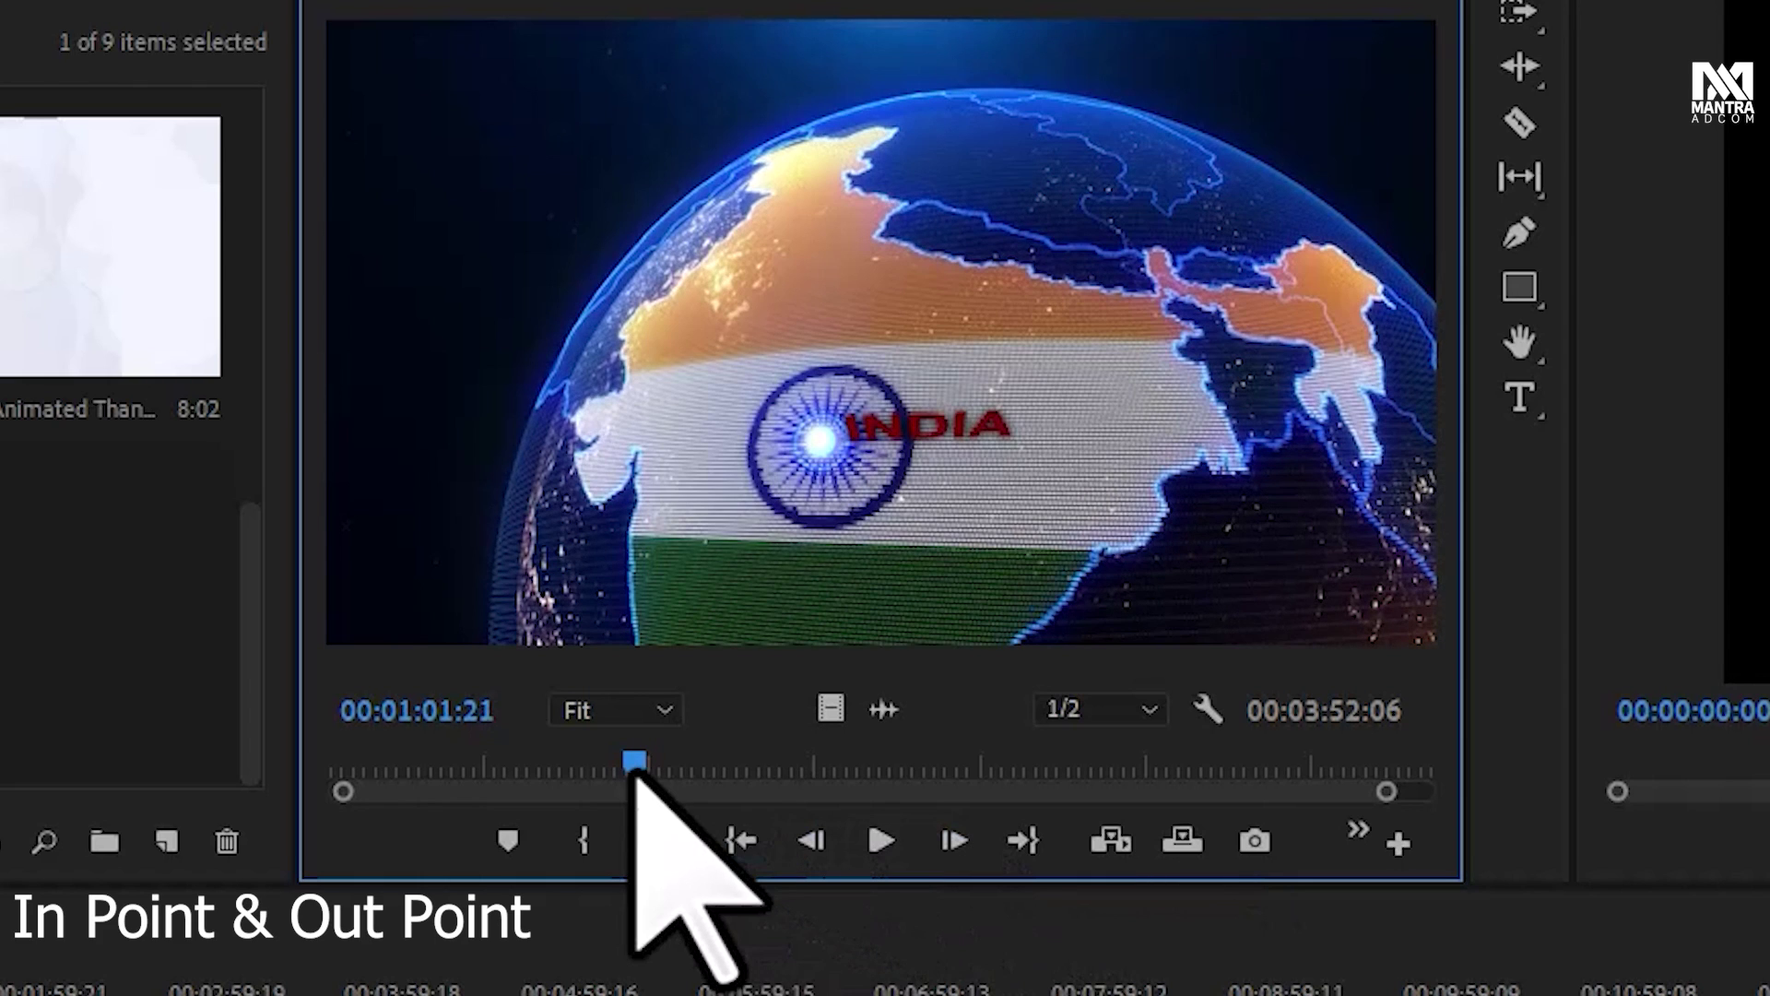
key("i")
left_click(1029, 763)
key("o")
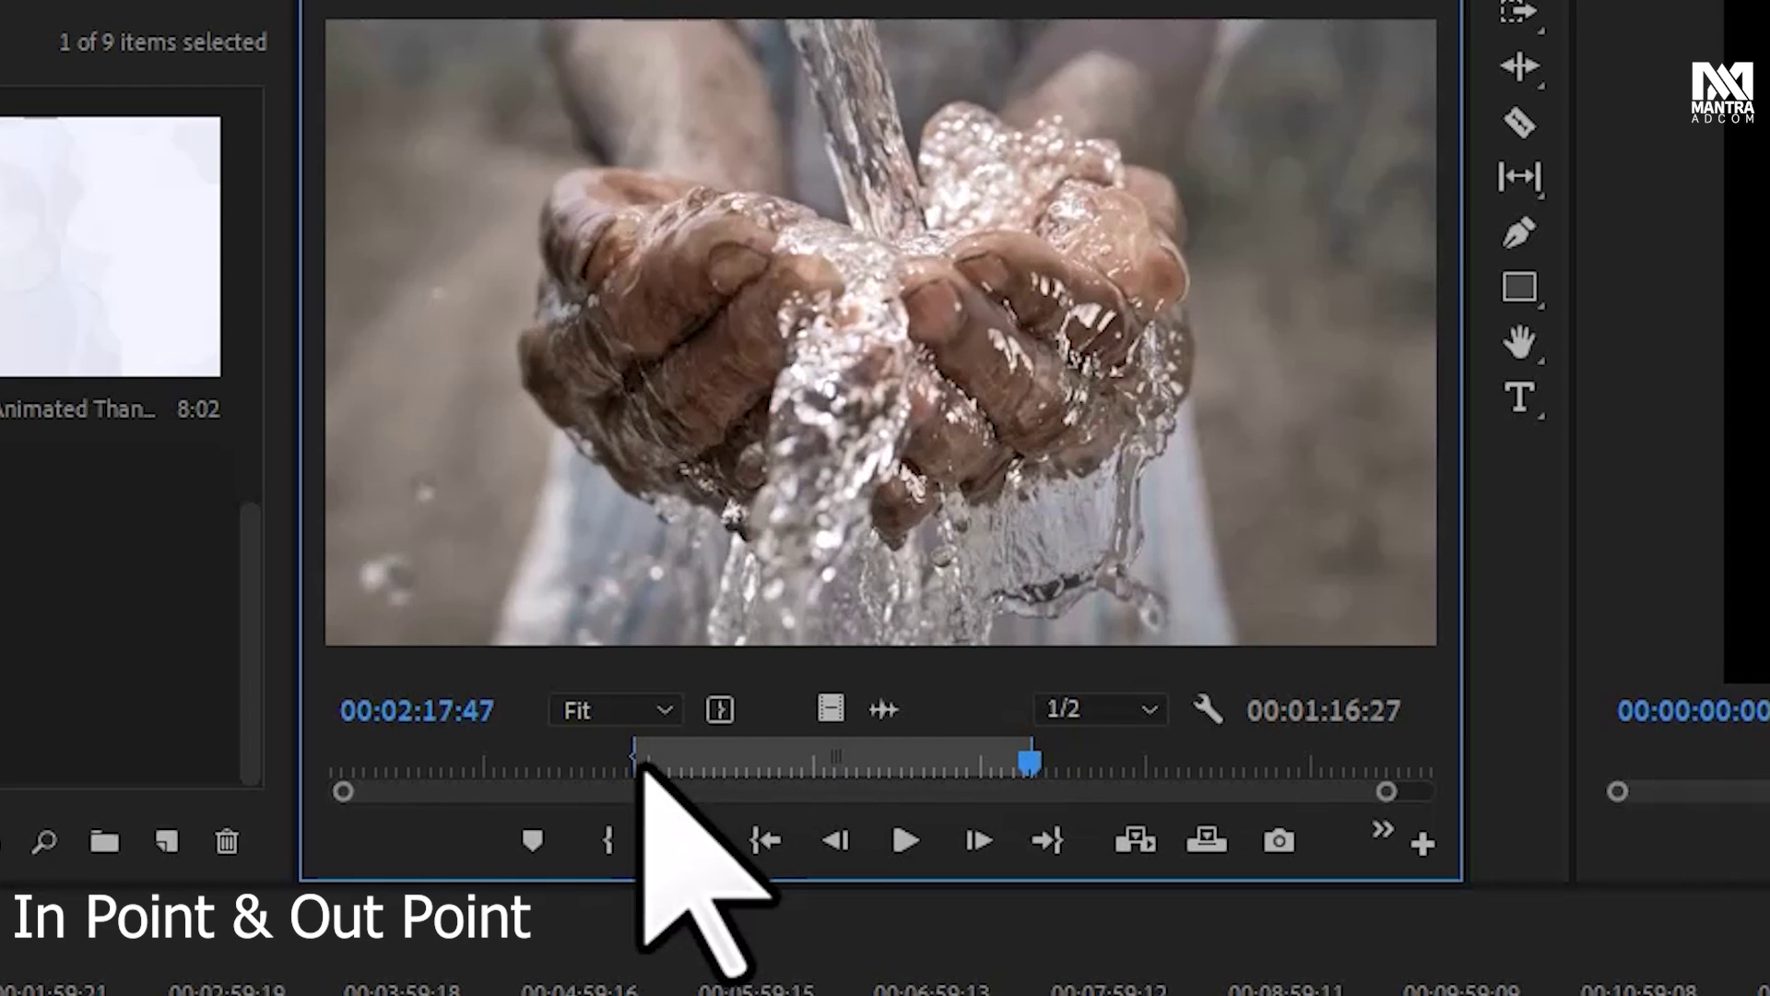
left_click(768, 843)
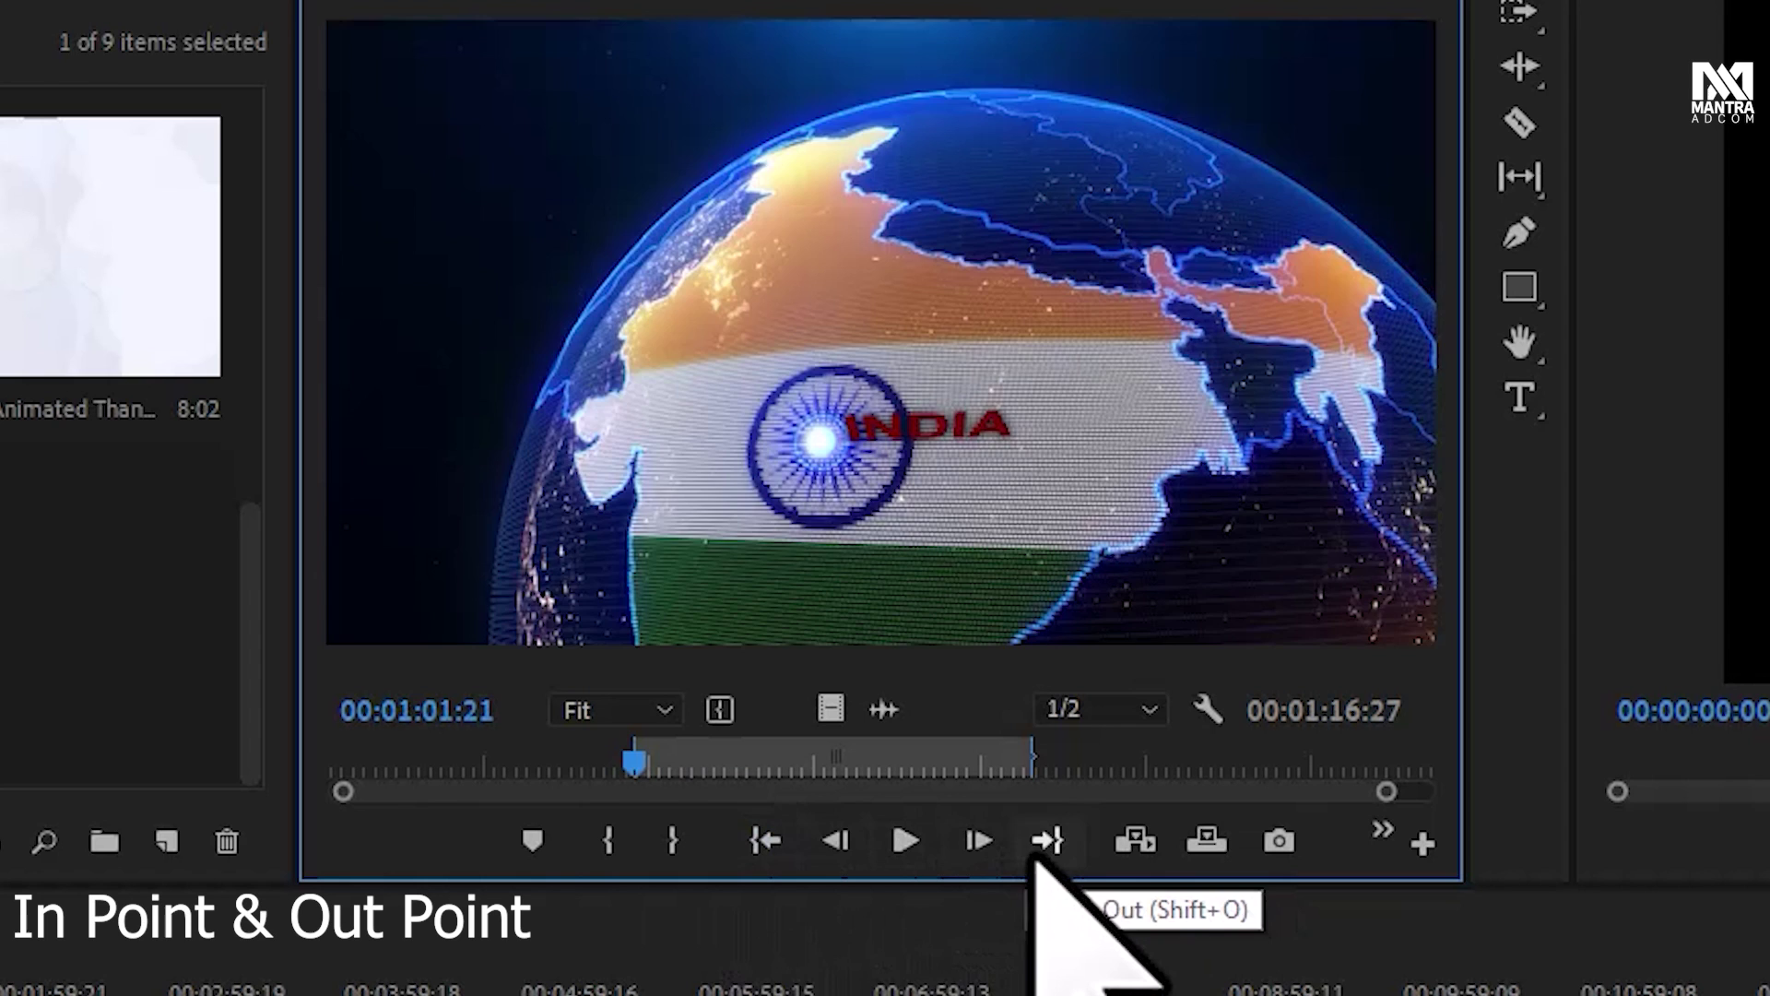
left_click(1047, 844)
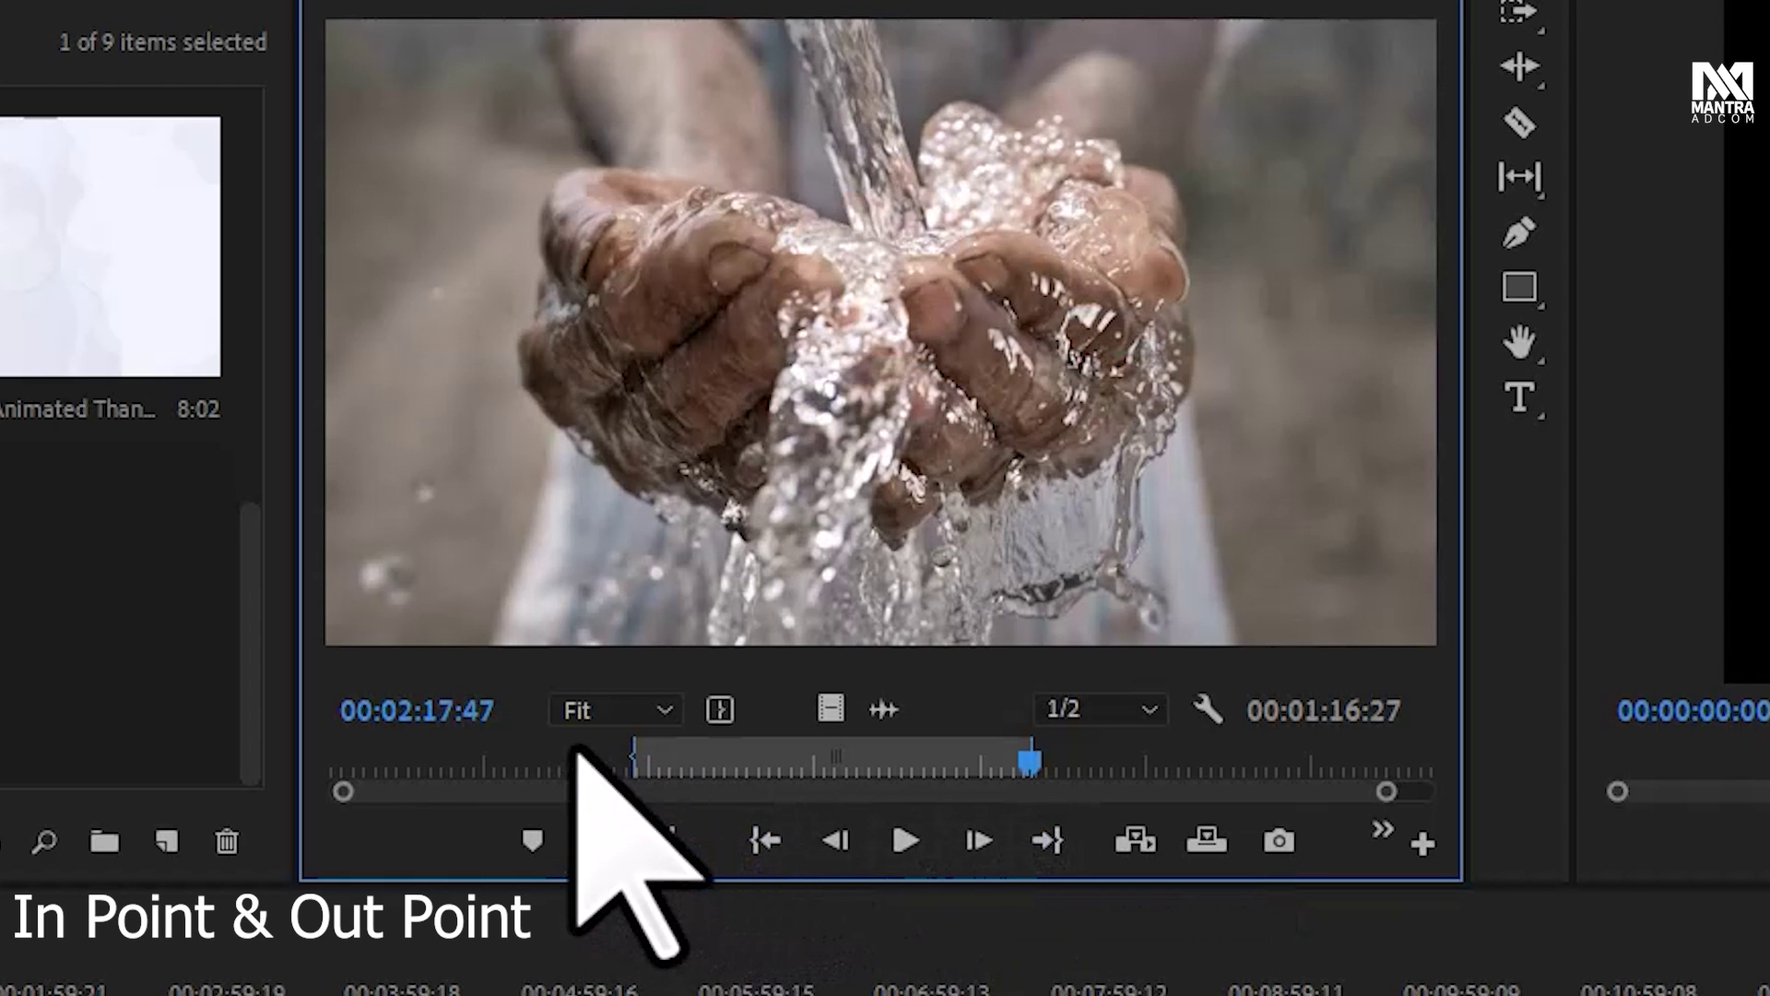
Reset In to 00:00:48:21 and Out to 00:01:45:29, then play the marked range
left_click(567, 763)
left_click(609, 841)
left_click(864, 762)
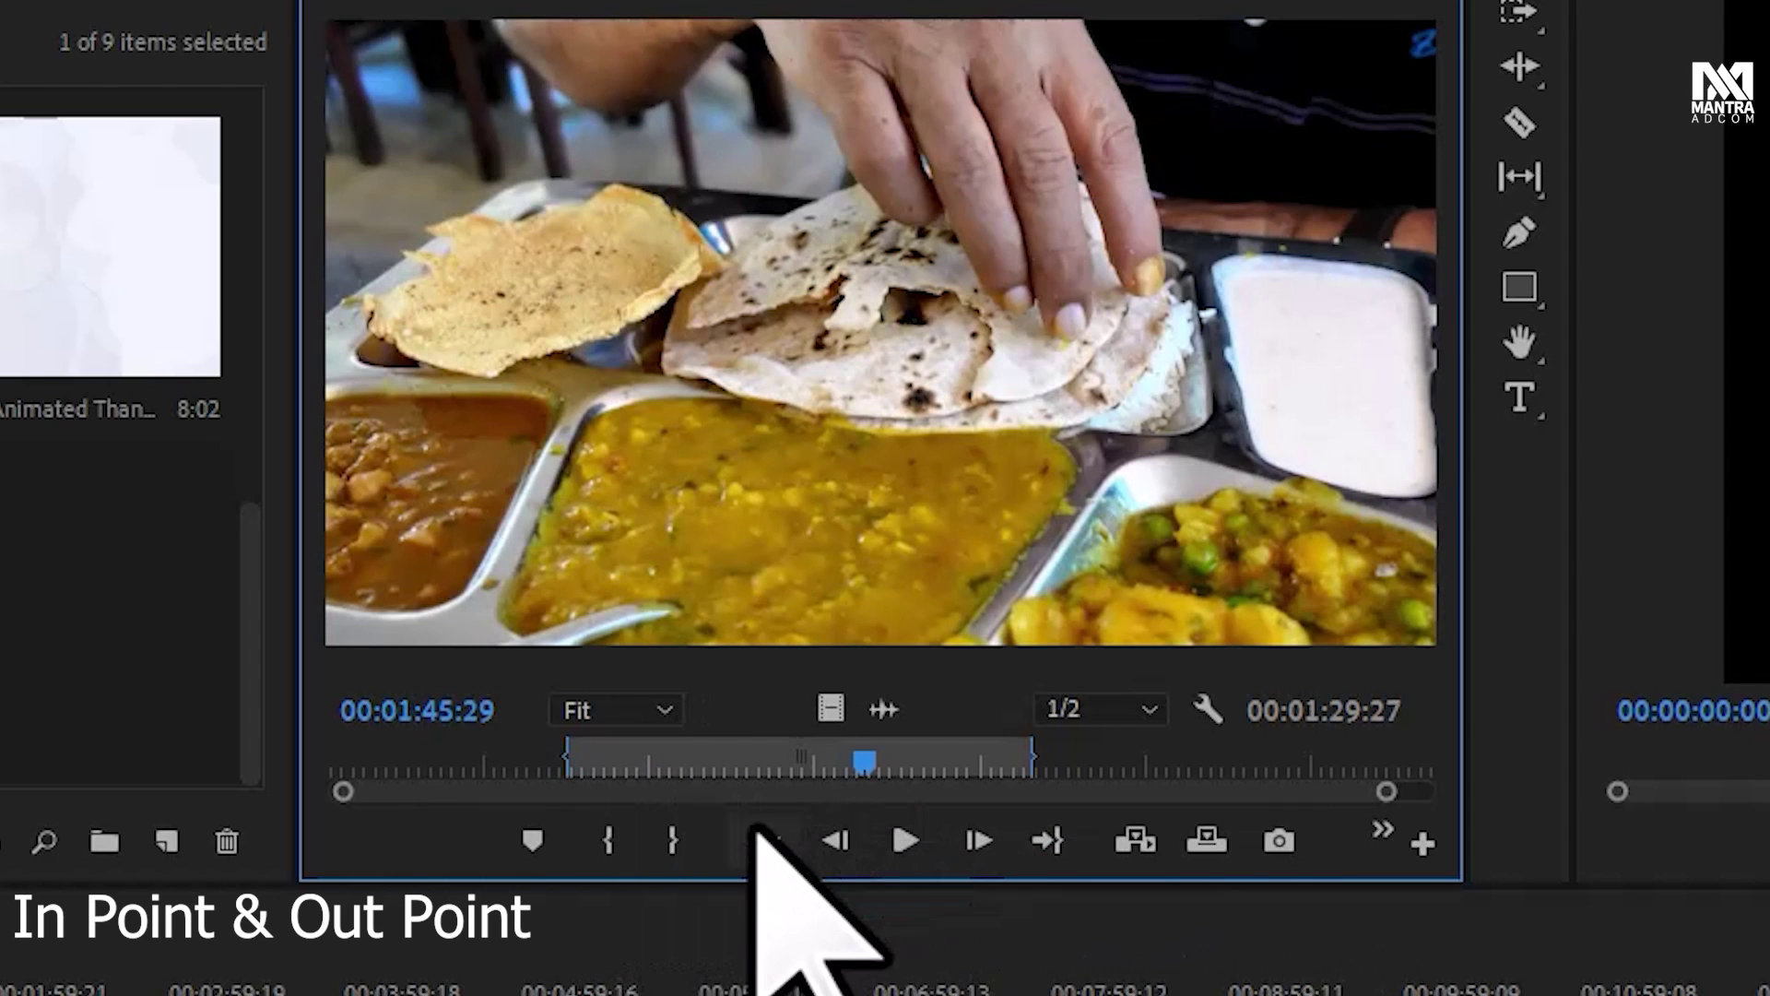
left_click(673, 841)
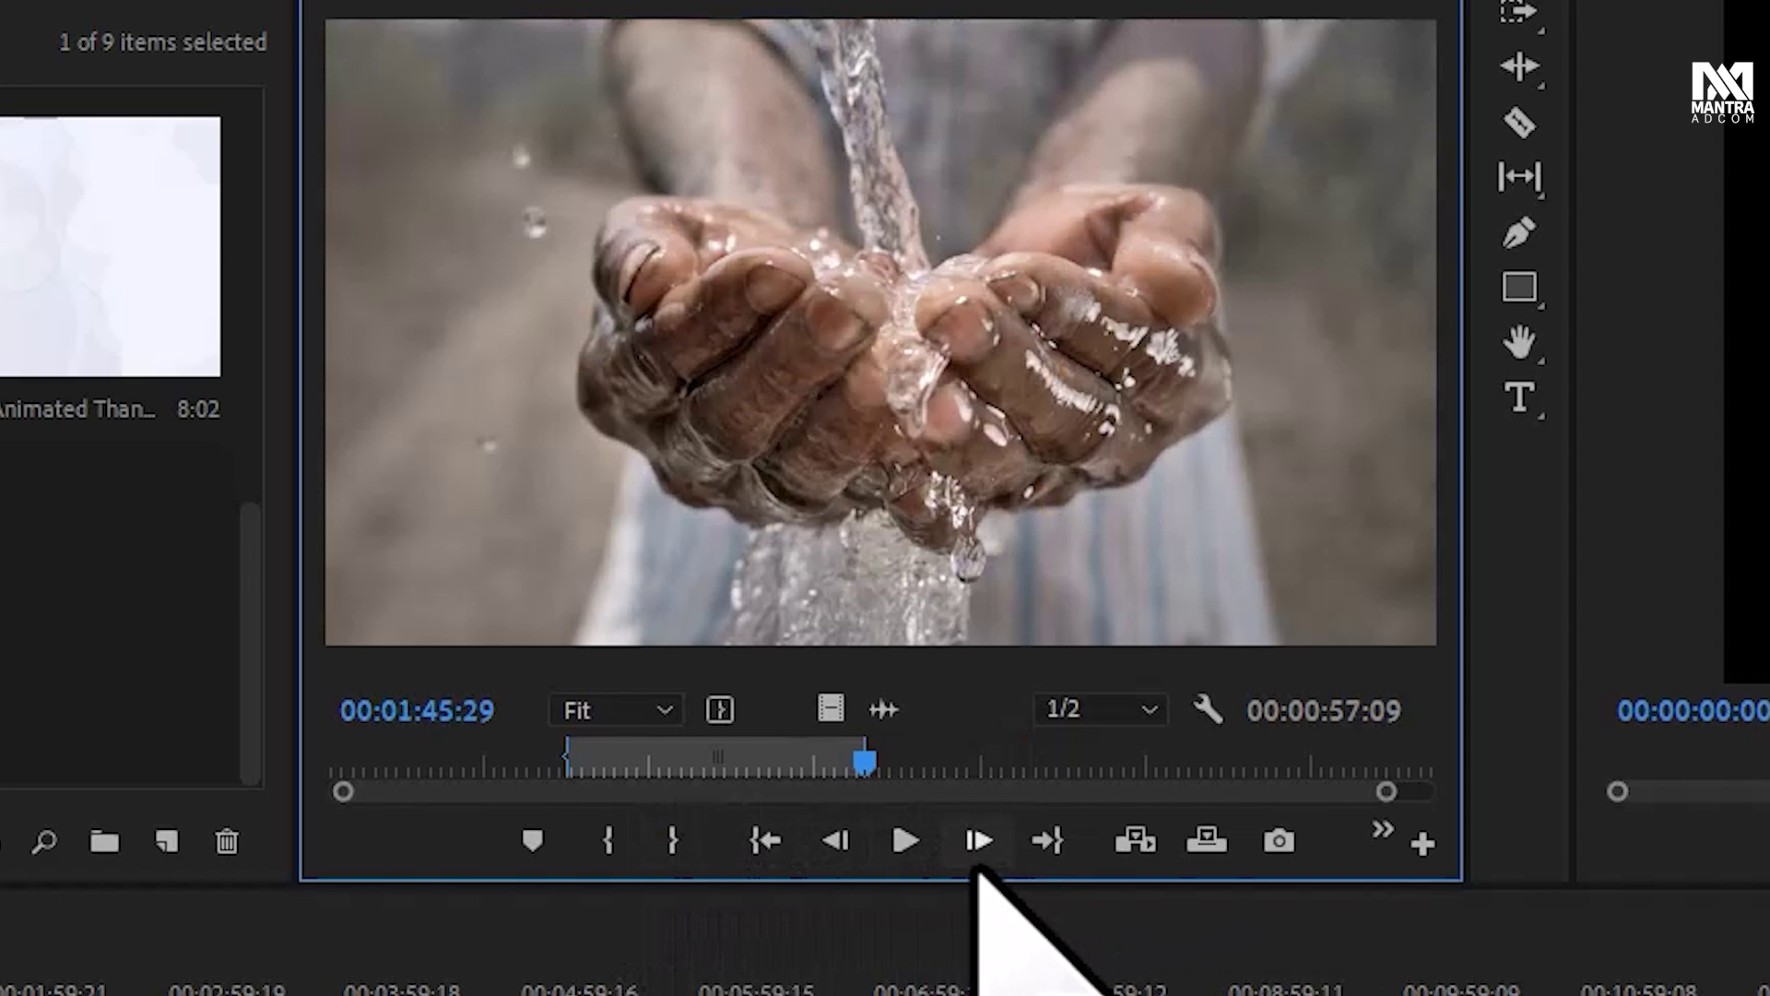
left_click(906, 840)
left_click(910, 853)
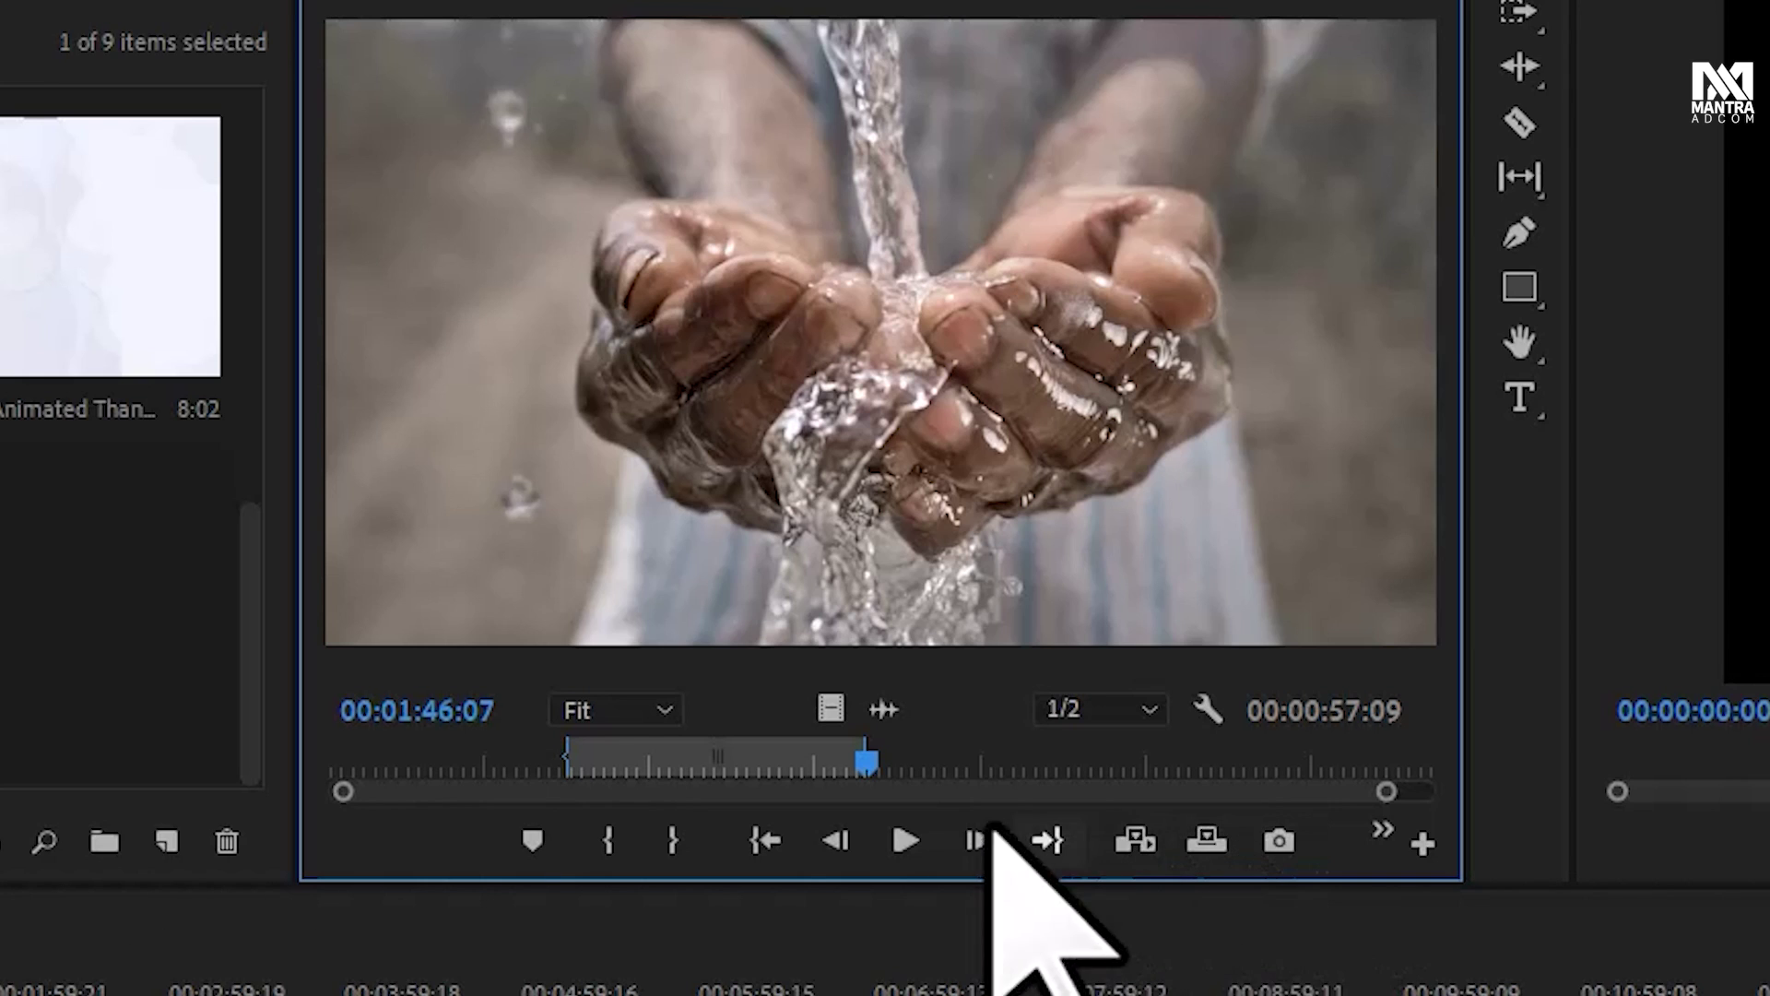
Mark provisional in and out points around 00:00:16 in Polution India.mp4
left_click_drag(416, 760, 419, 764)
key("i")
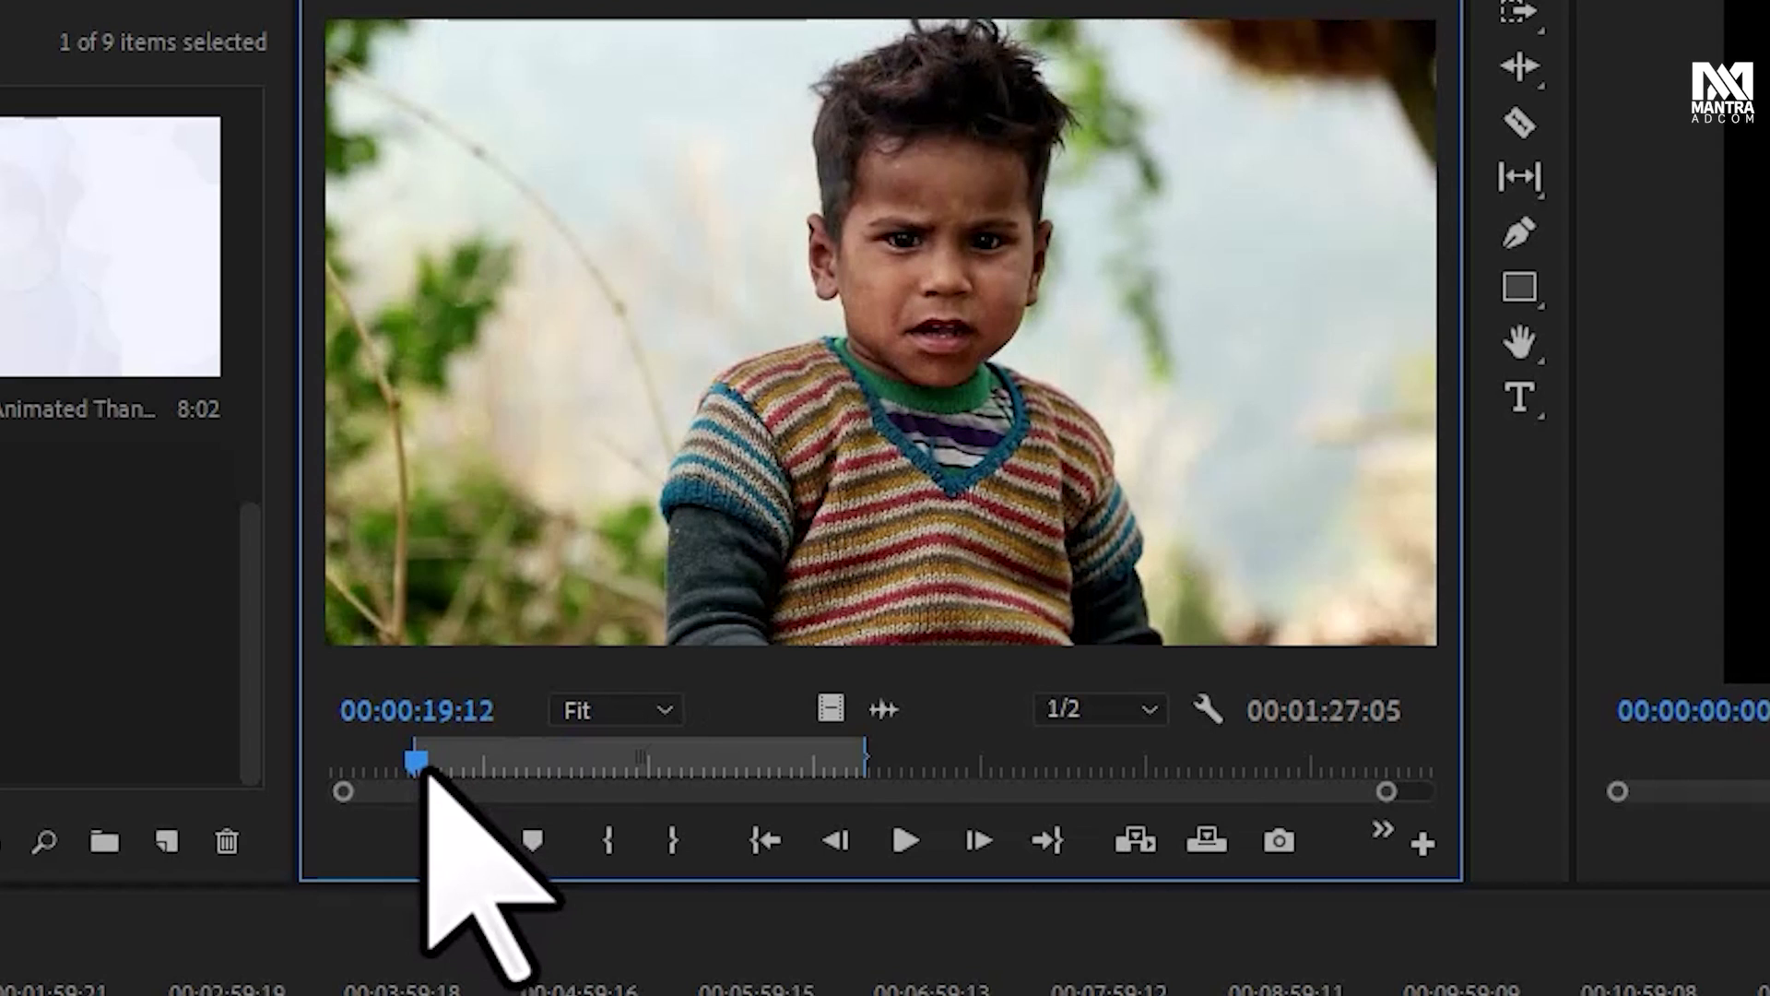
key("o")
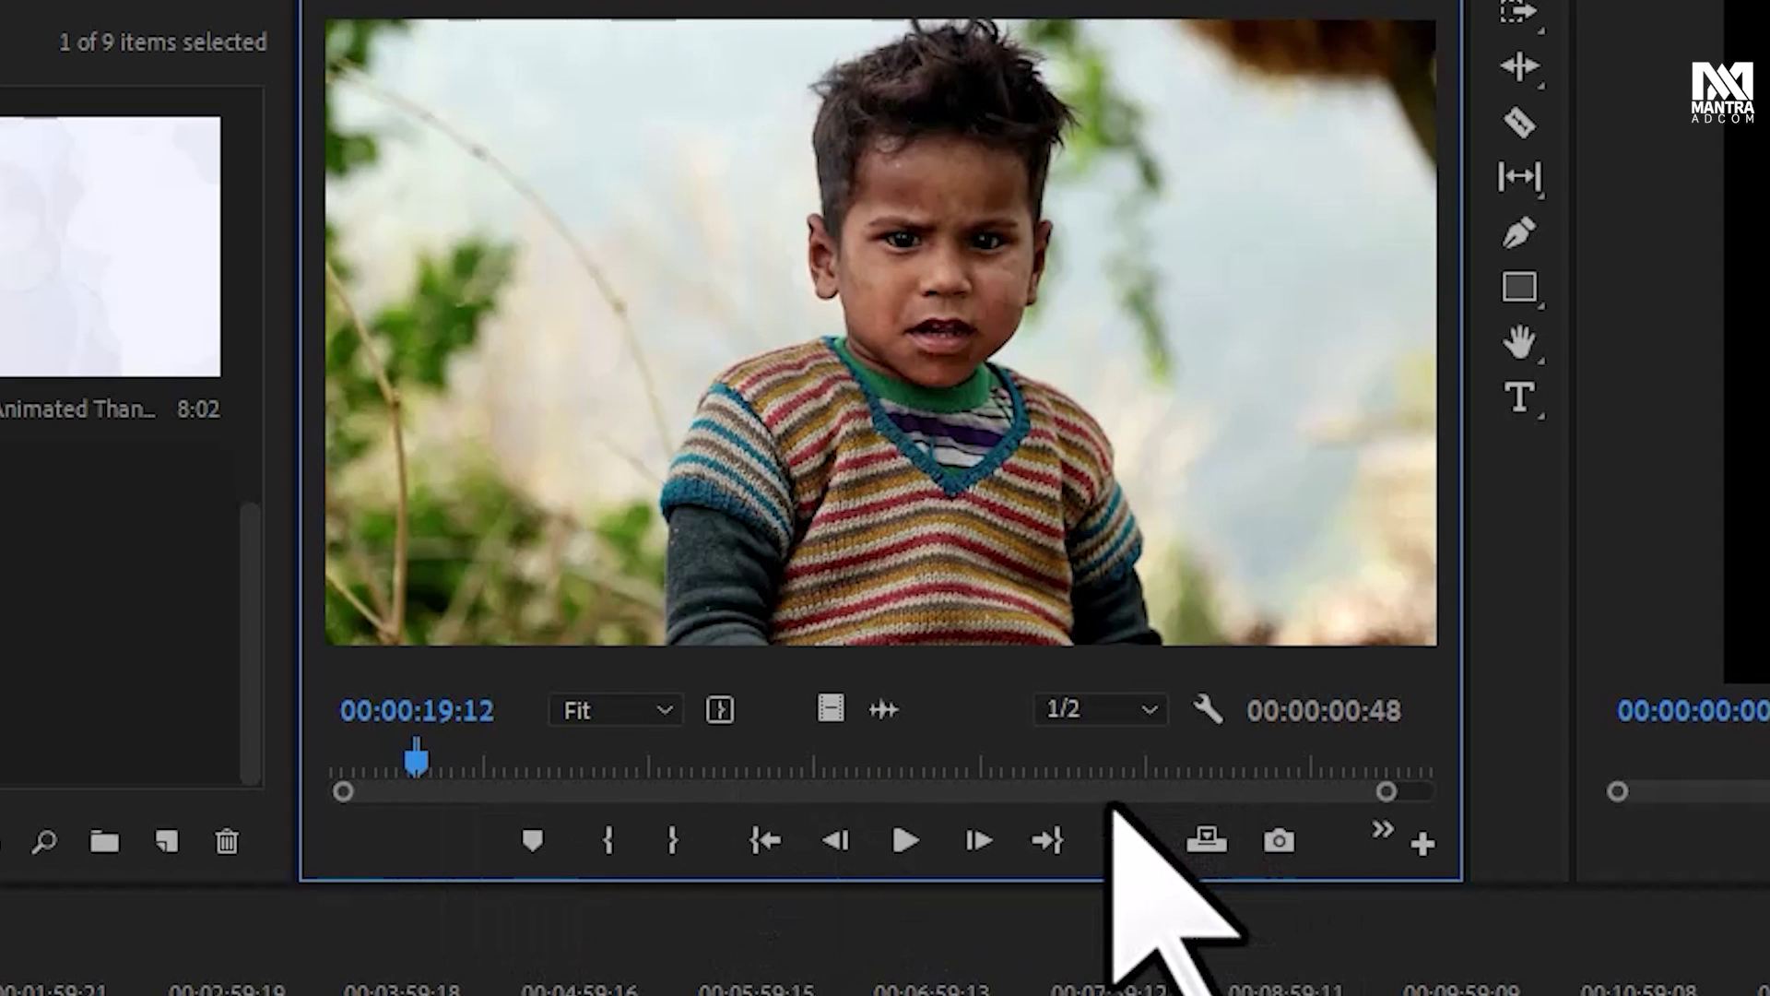
Zoom the Source ruler, find the boy shot, and mark in 00:00:05:11, out 00:00:15:51
mouse_move(1386, 791)
left_mouse_down()
mouse_move(651, 800)
mouse_move(360, 764)
left_mouse_up()
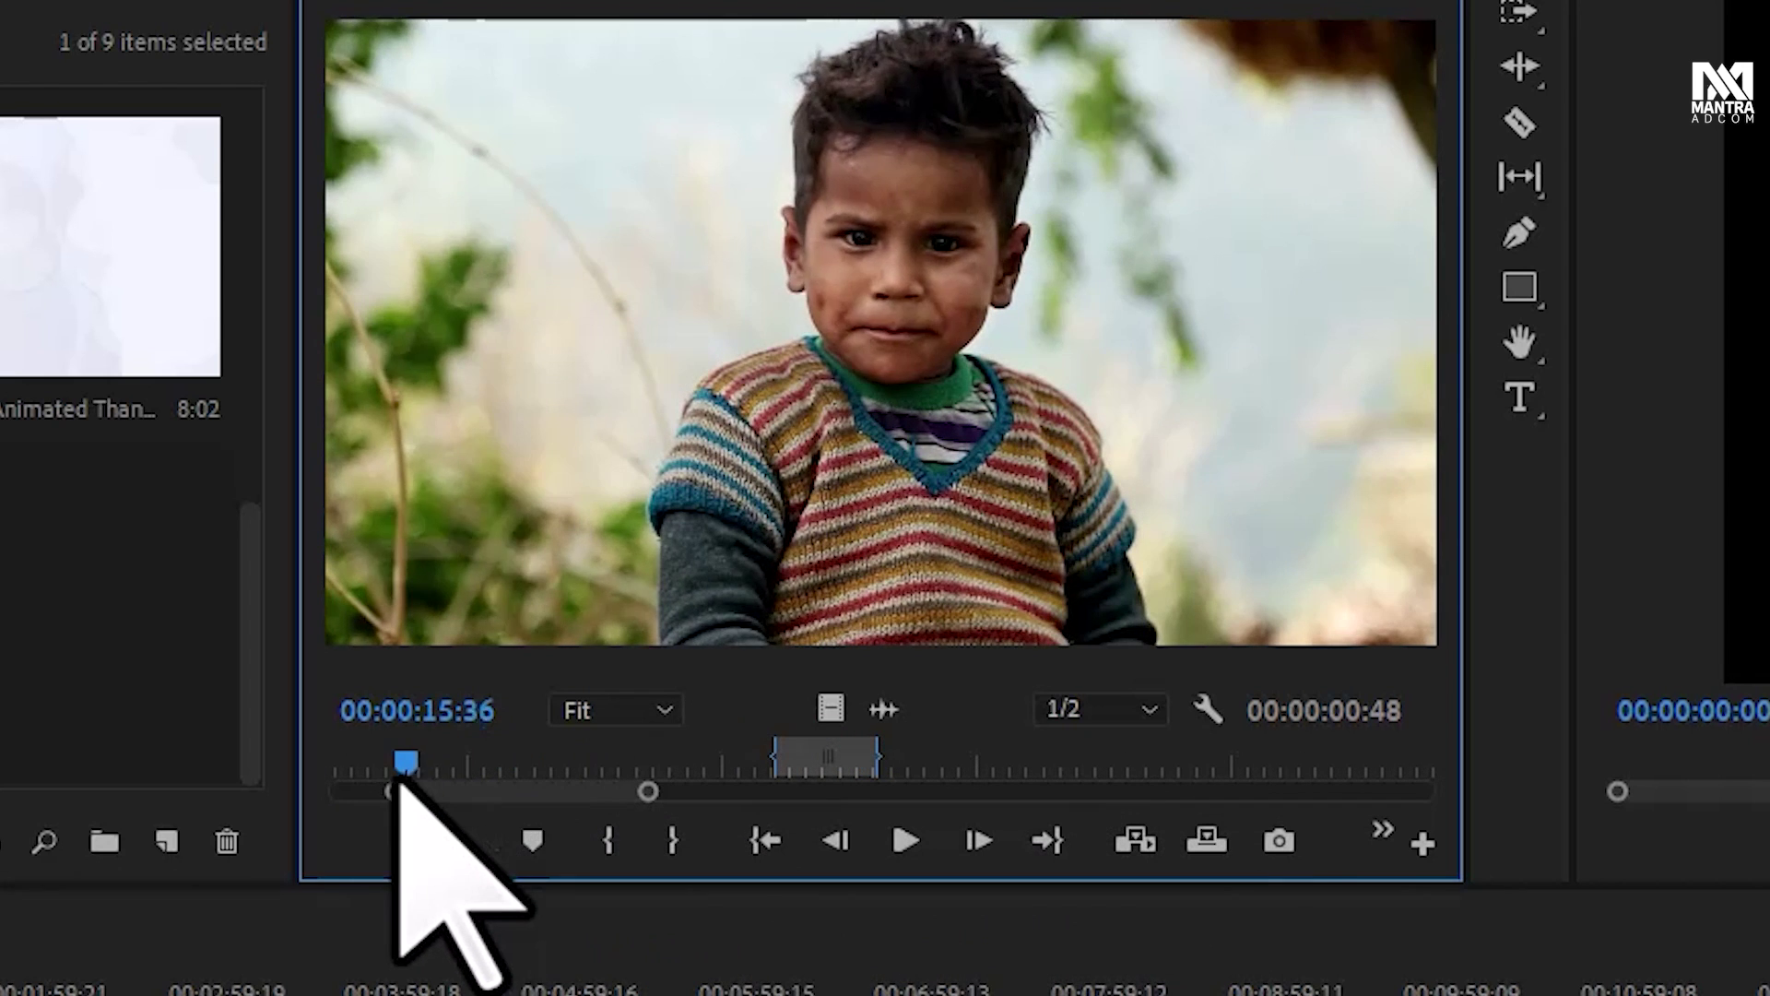
mouse_move(648, 791)
left_mouse_down()
mouse_move(765, 791)
mouse_move(308, 782)
mouse_move(1246, 774)
left_mouse_up()
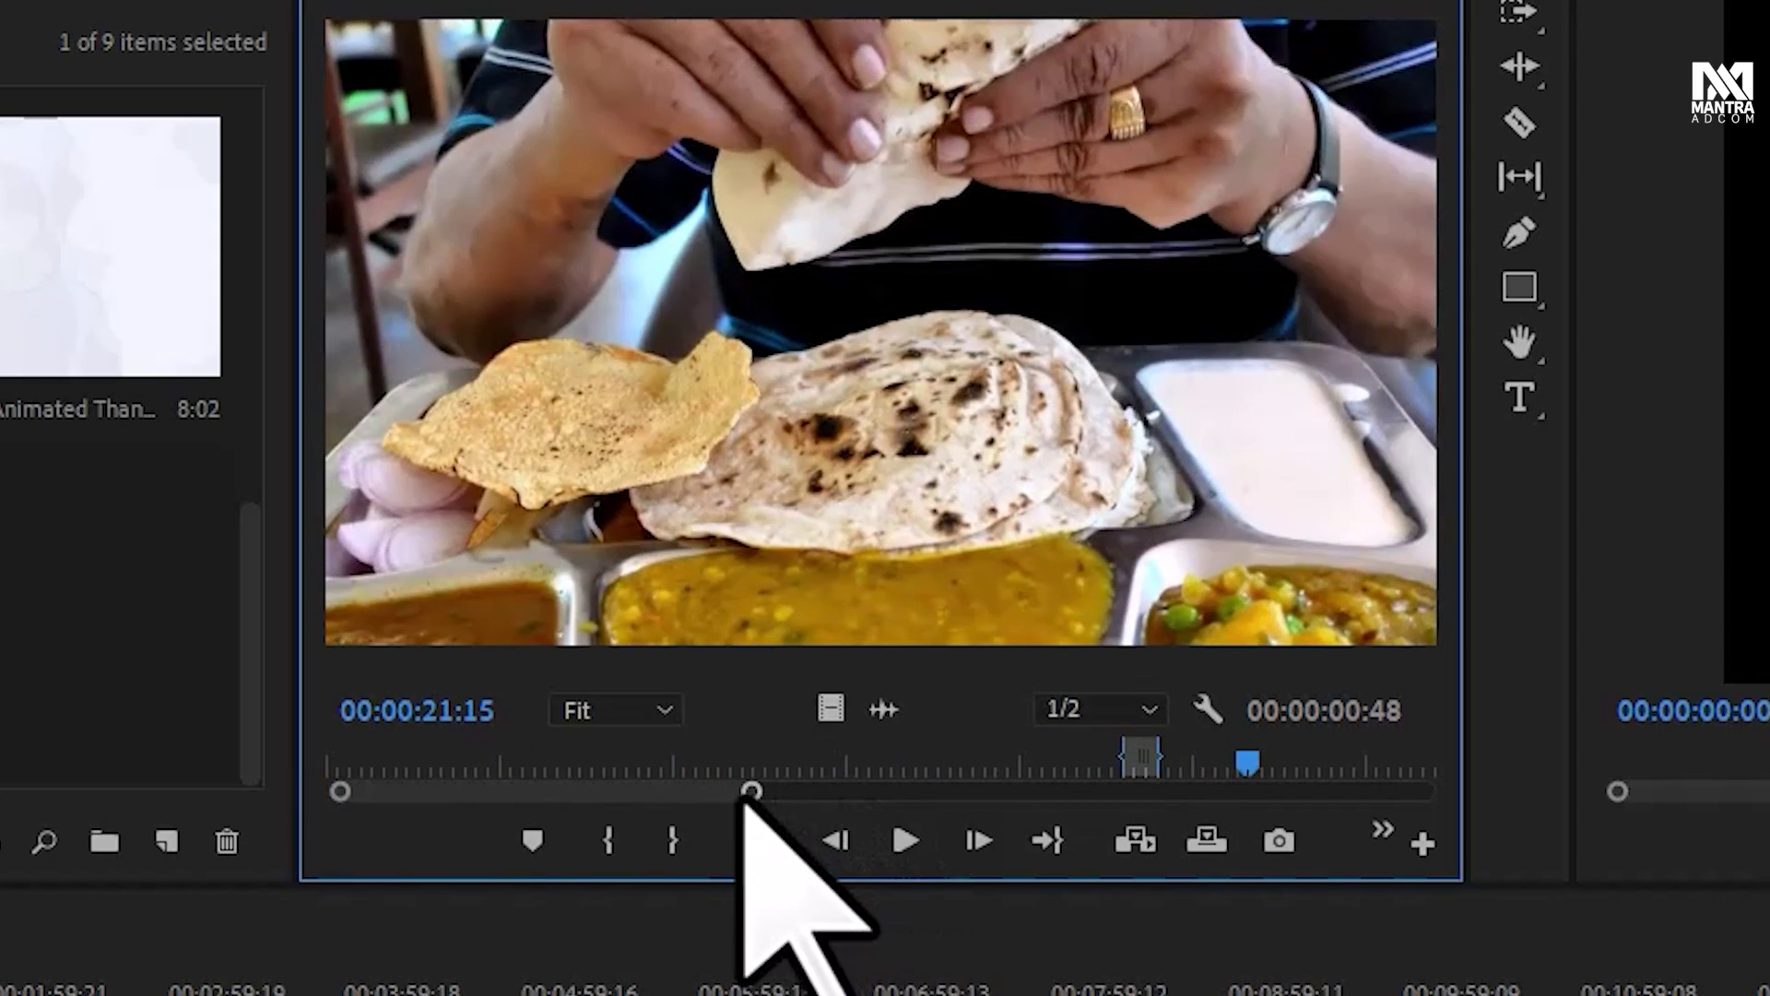
left_click_drag(752, 791, 866, 791)
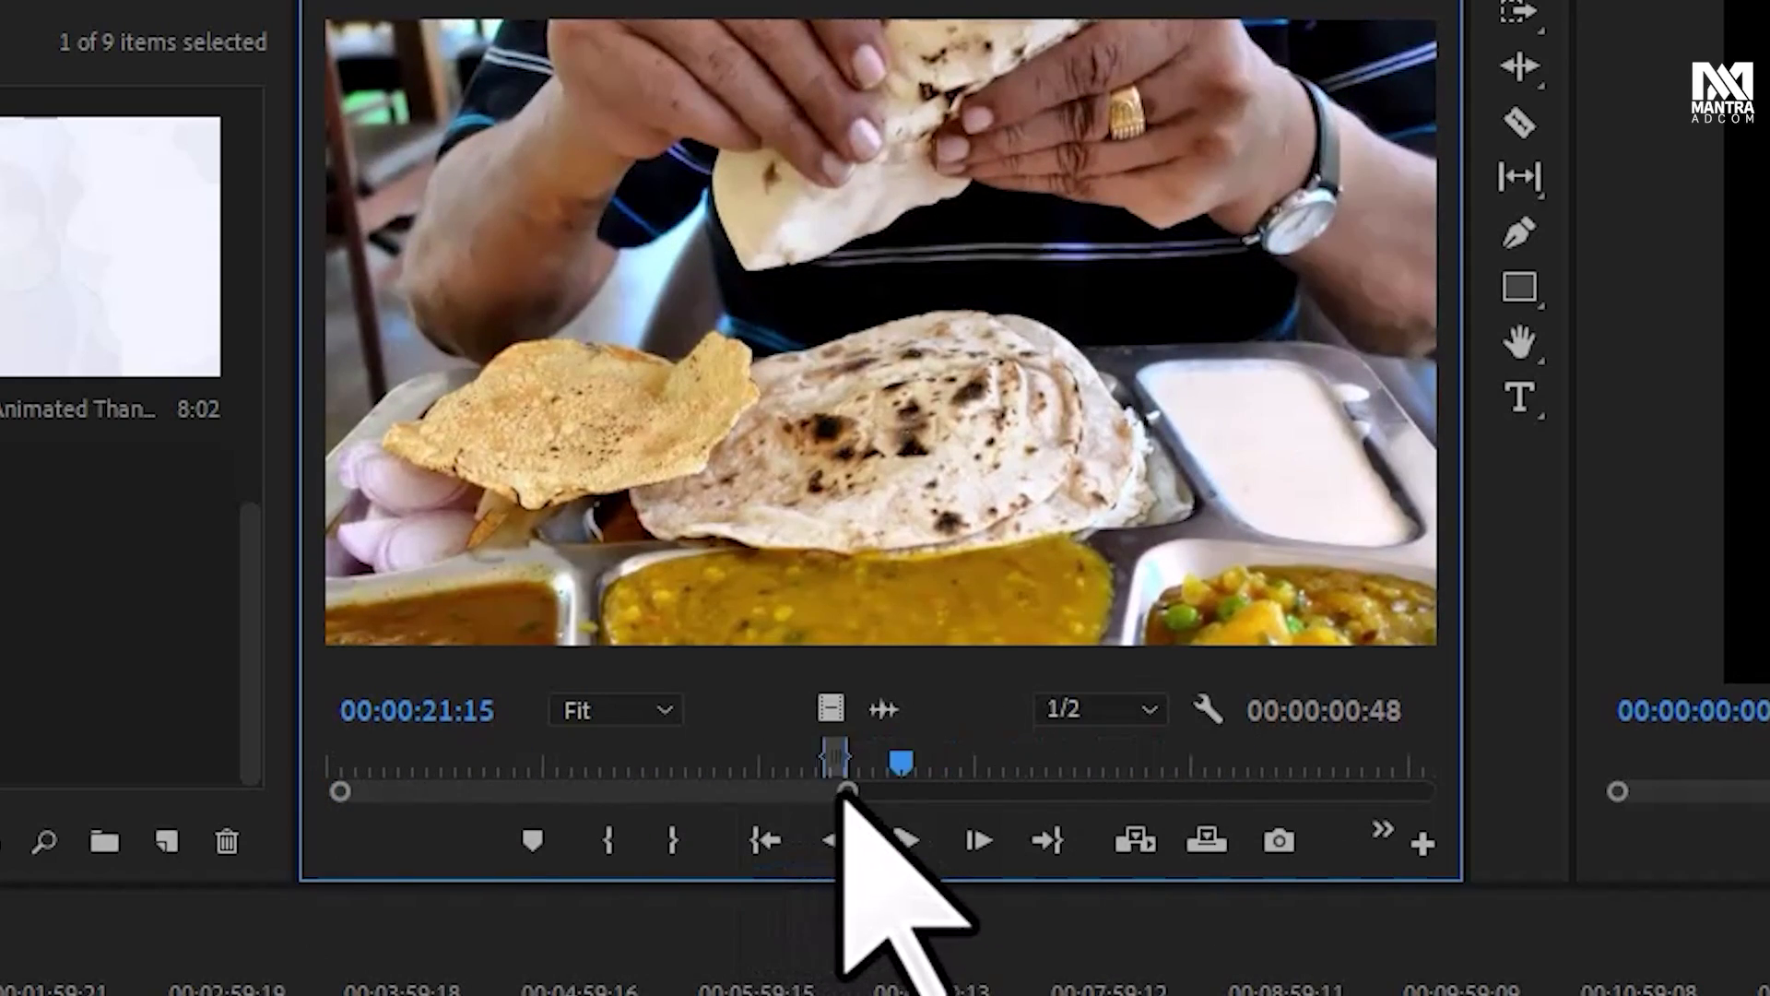
mouse_move(642, 765)
left_mouse_down()
mouse_move(1035, 770)
mouse_move(368, 755)
mouse_move(337, 779)
mouse_move(719, 771)
left_mouse_up()
key("i")
key("o")
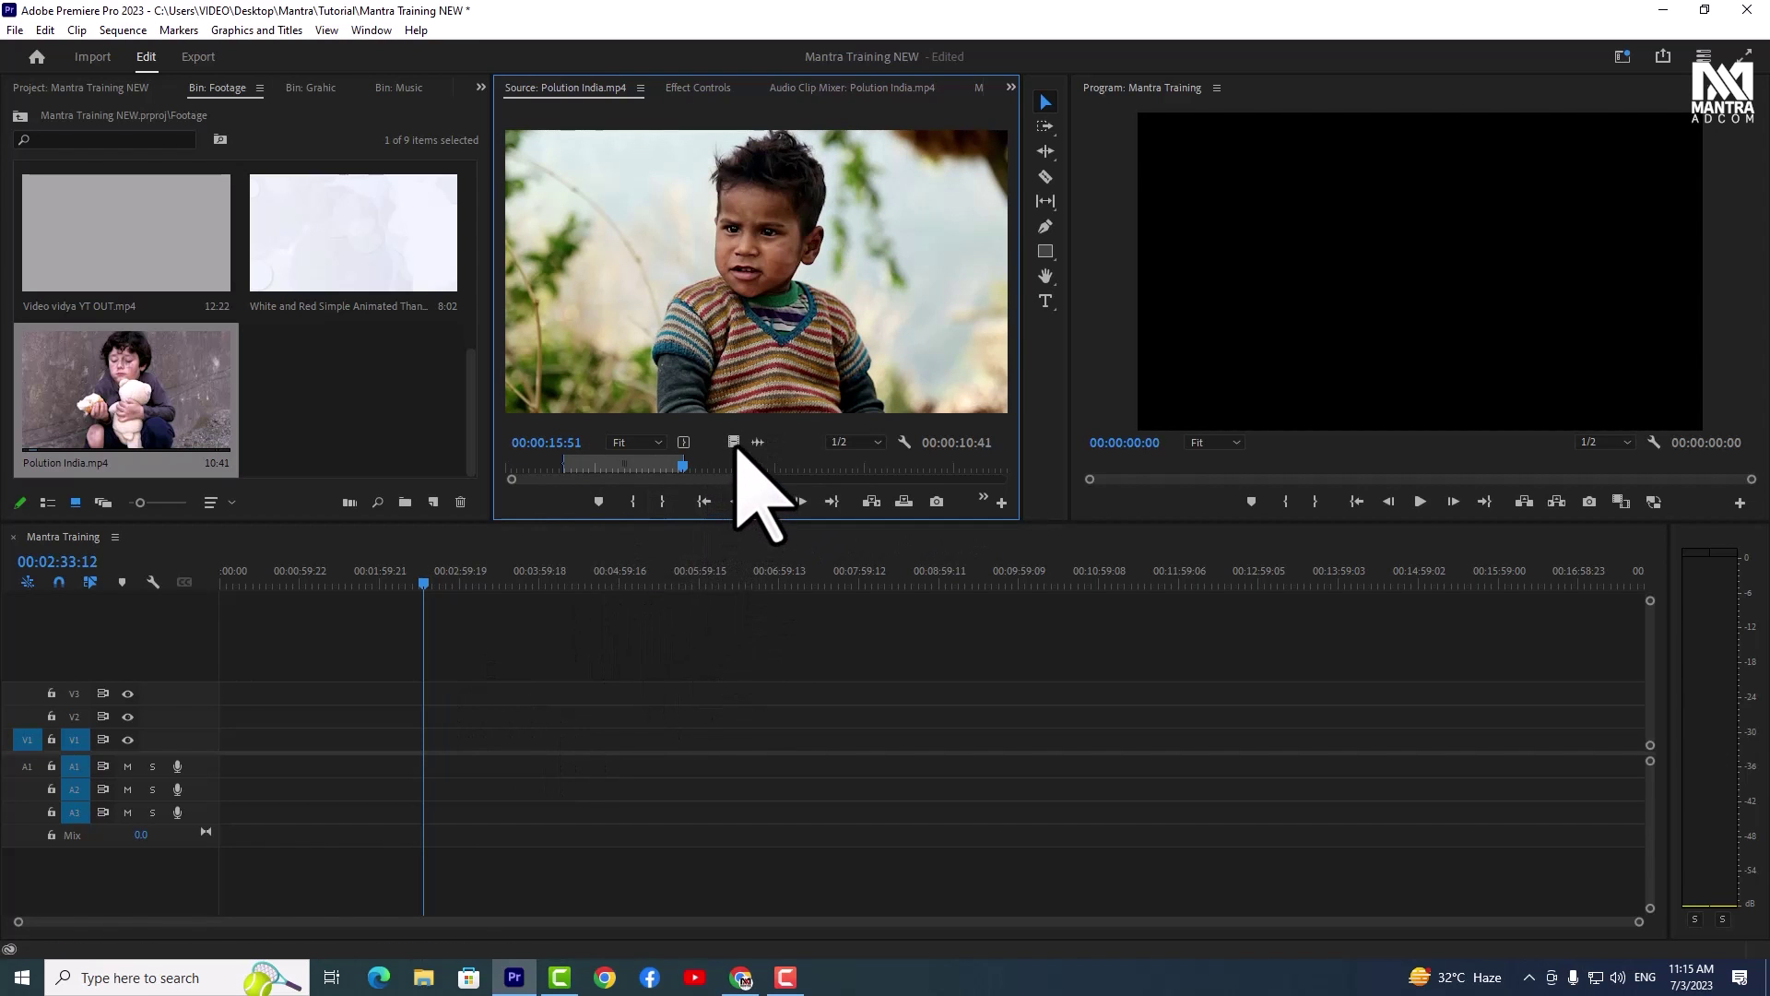
left_click_drag(734, 442, 438, 737)
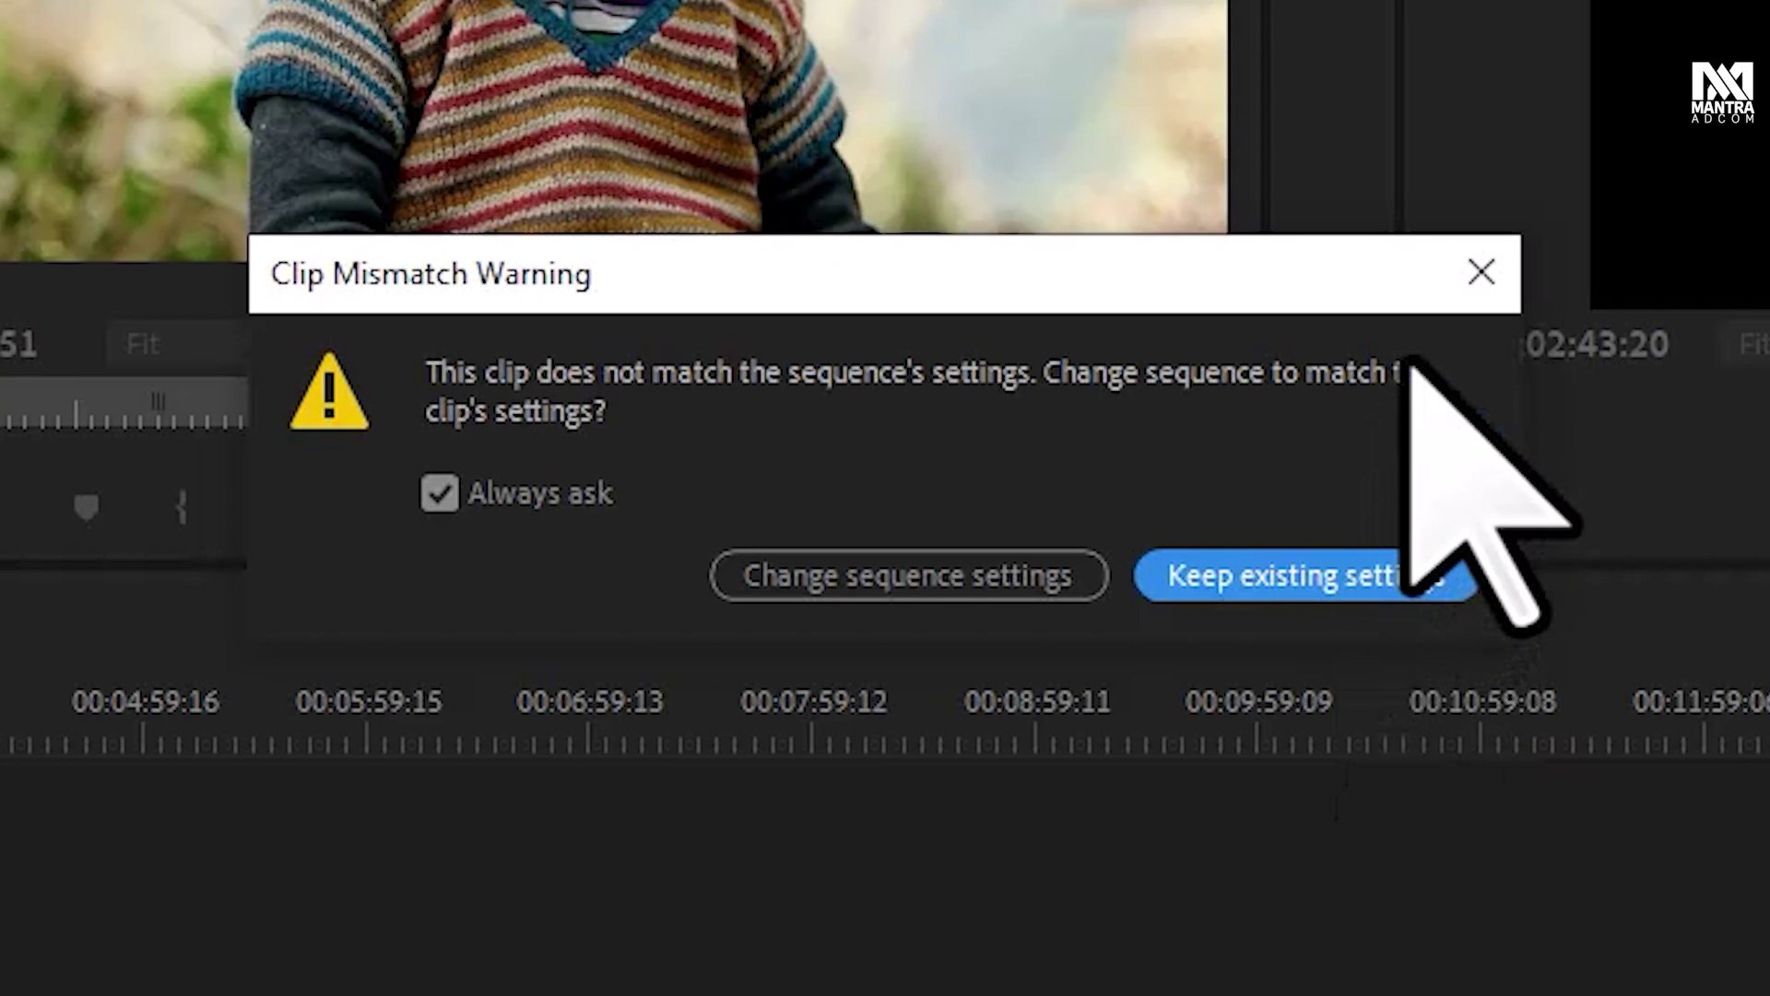
left_click(1480, 271)
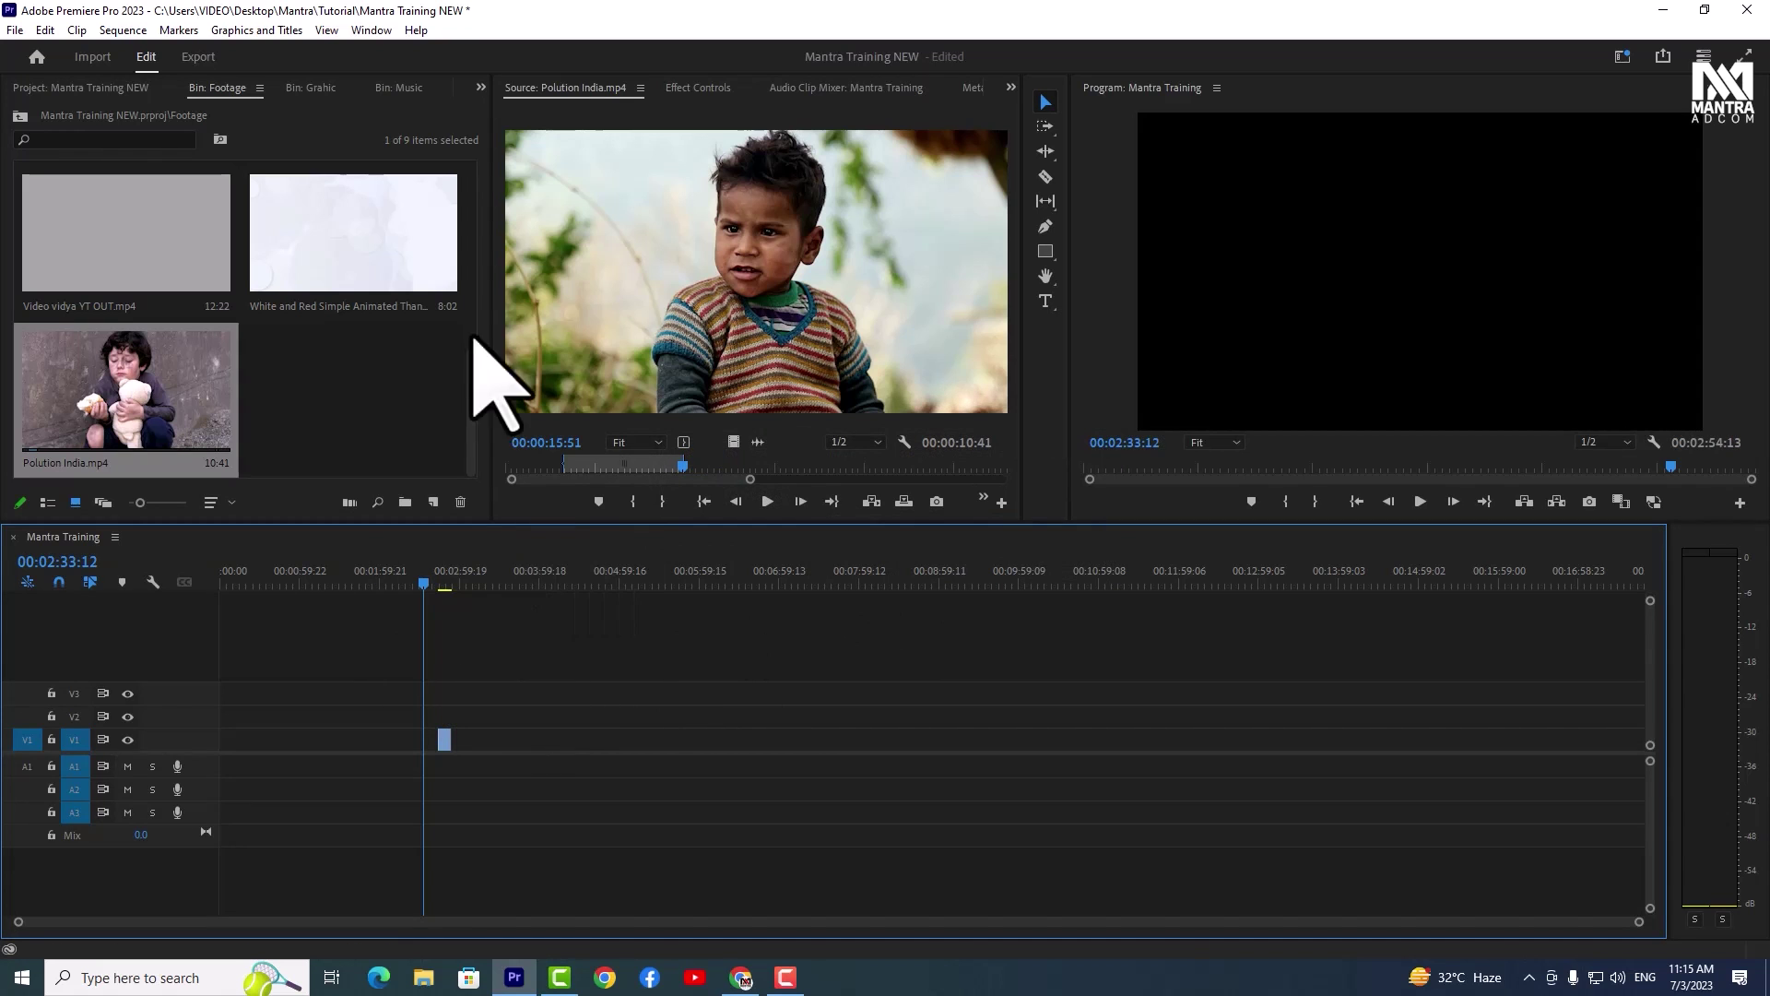
left_click(122, 29)
left_click(157, 53)
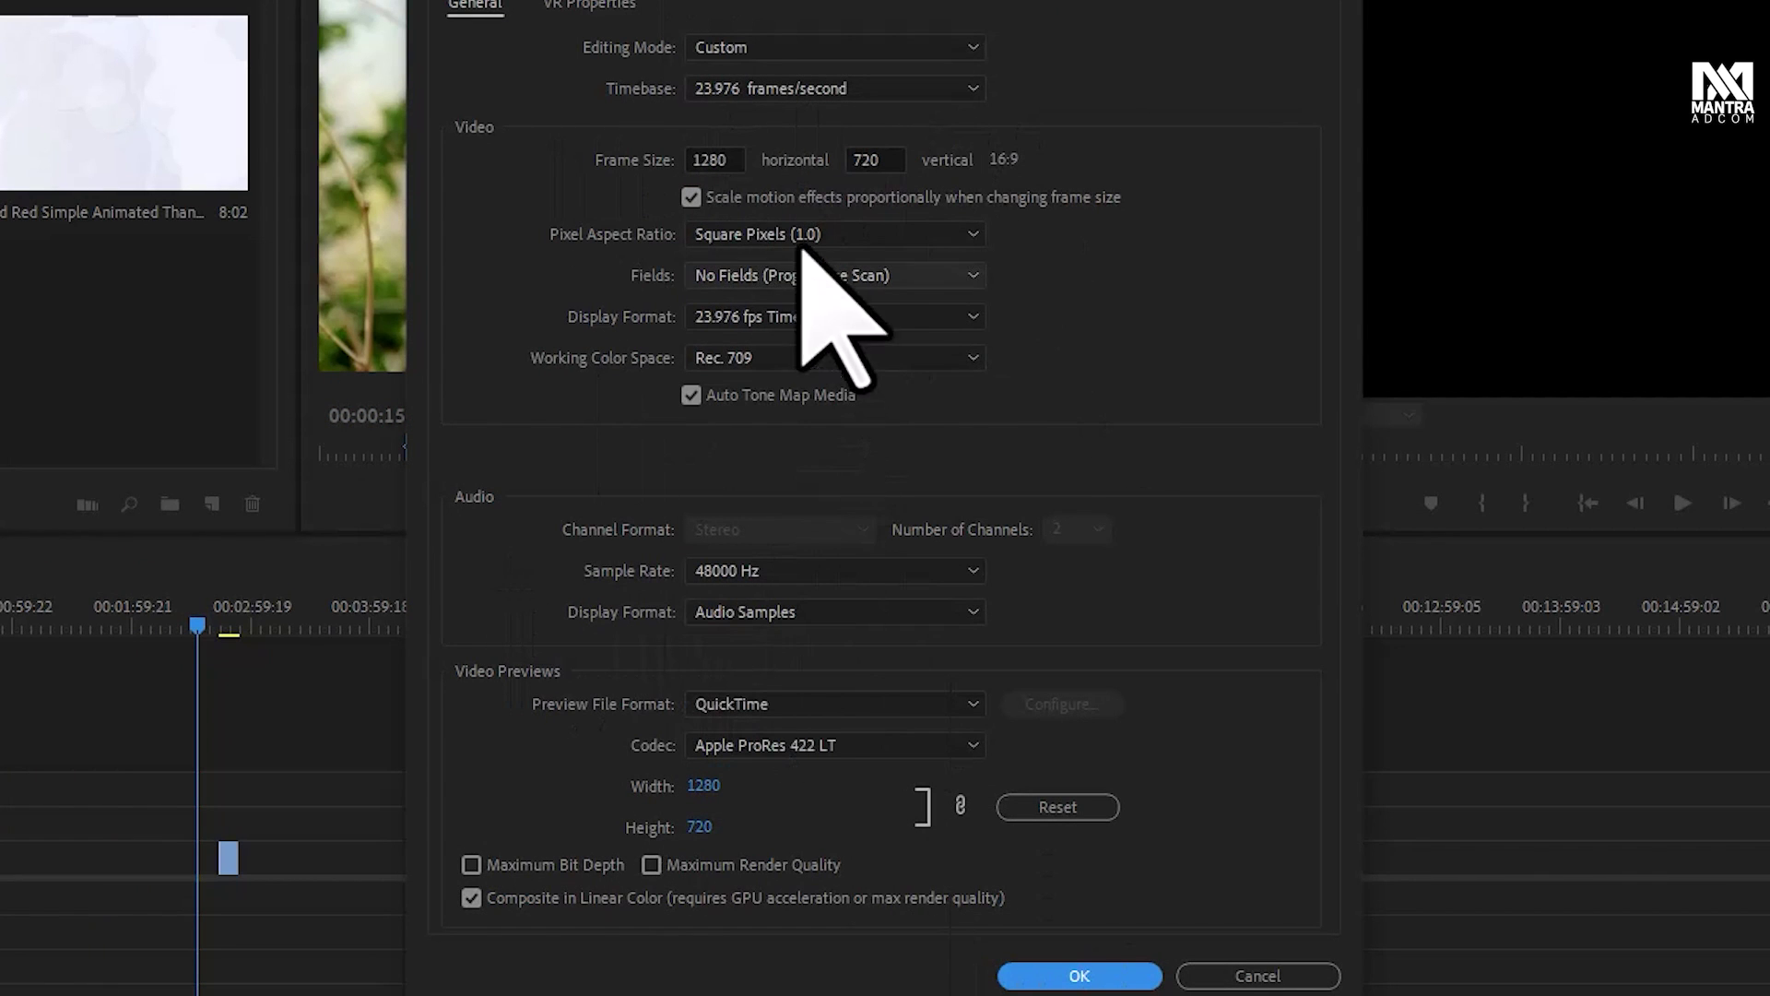
left_click(1199, 974)
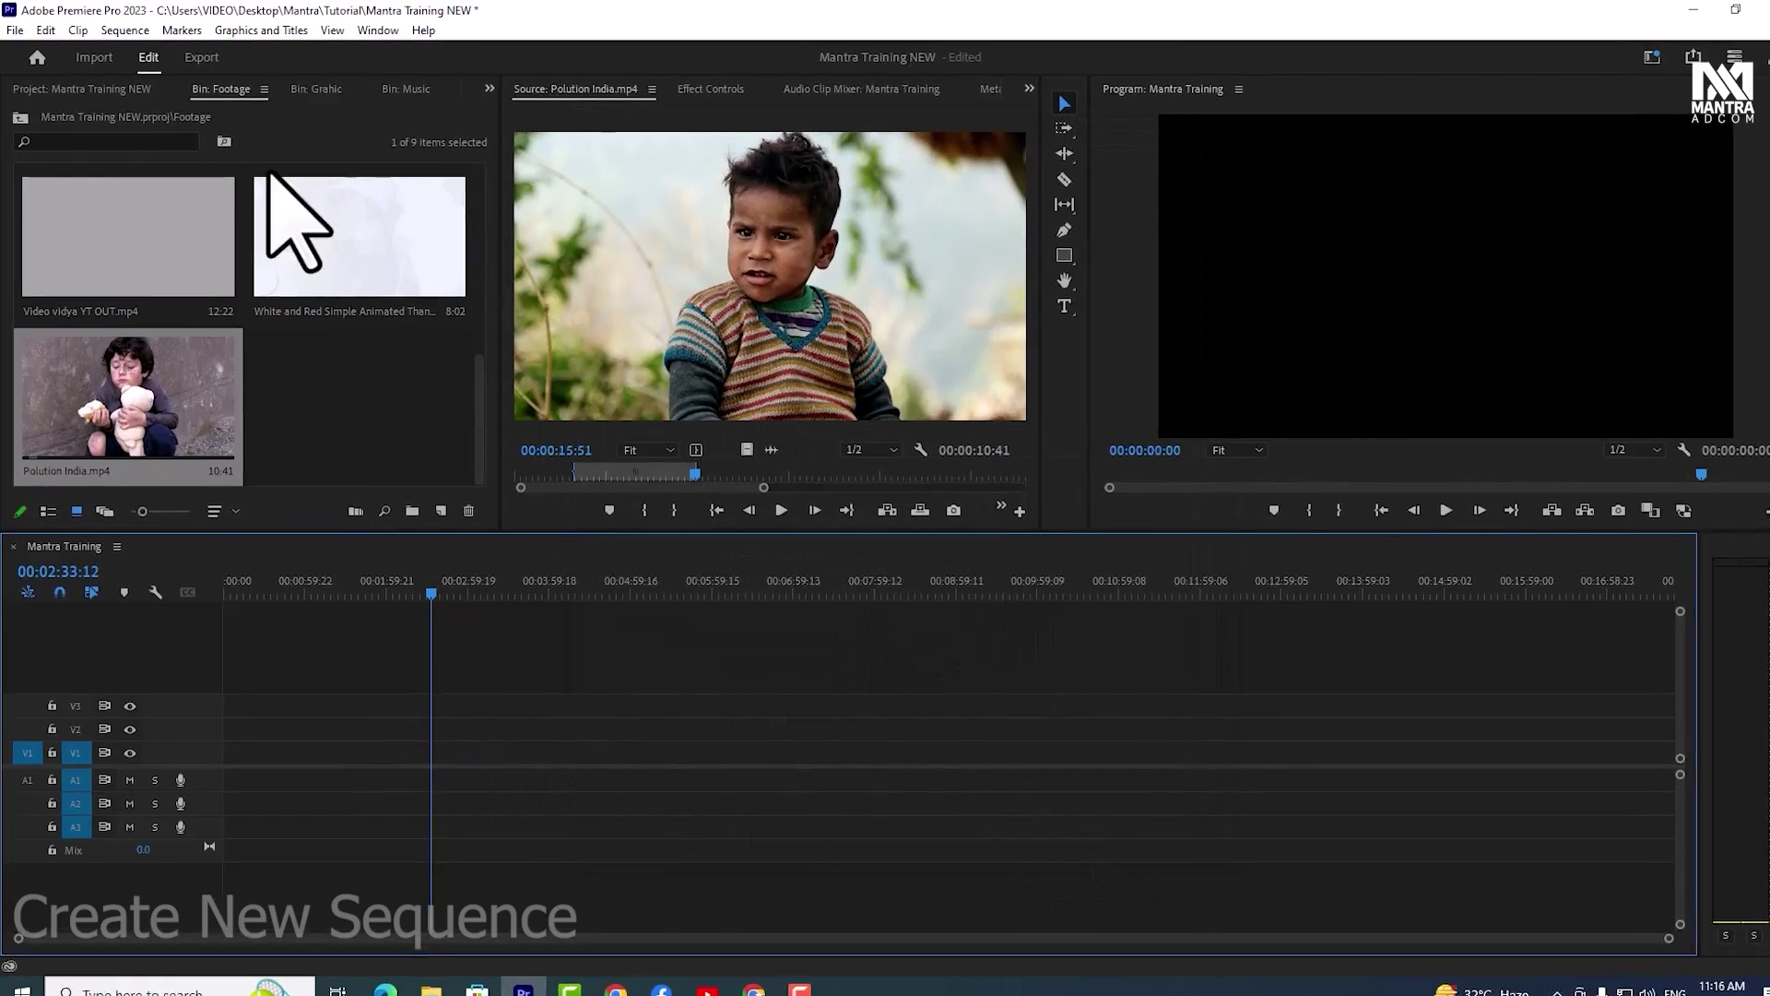
Open the New Sequence dialog via File > New > Sequence
left_click(16, 30)
mouse_move(17, 57)
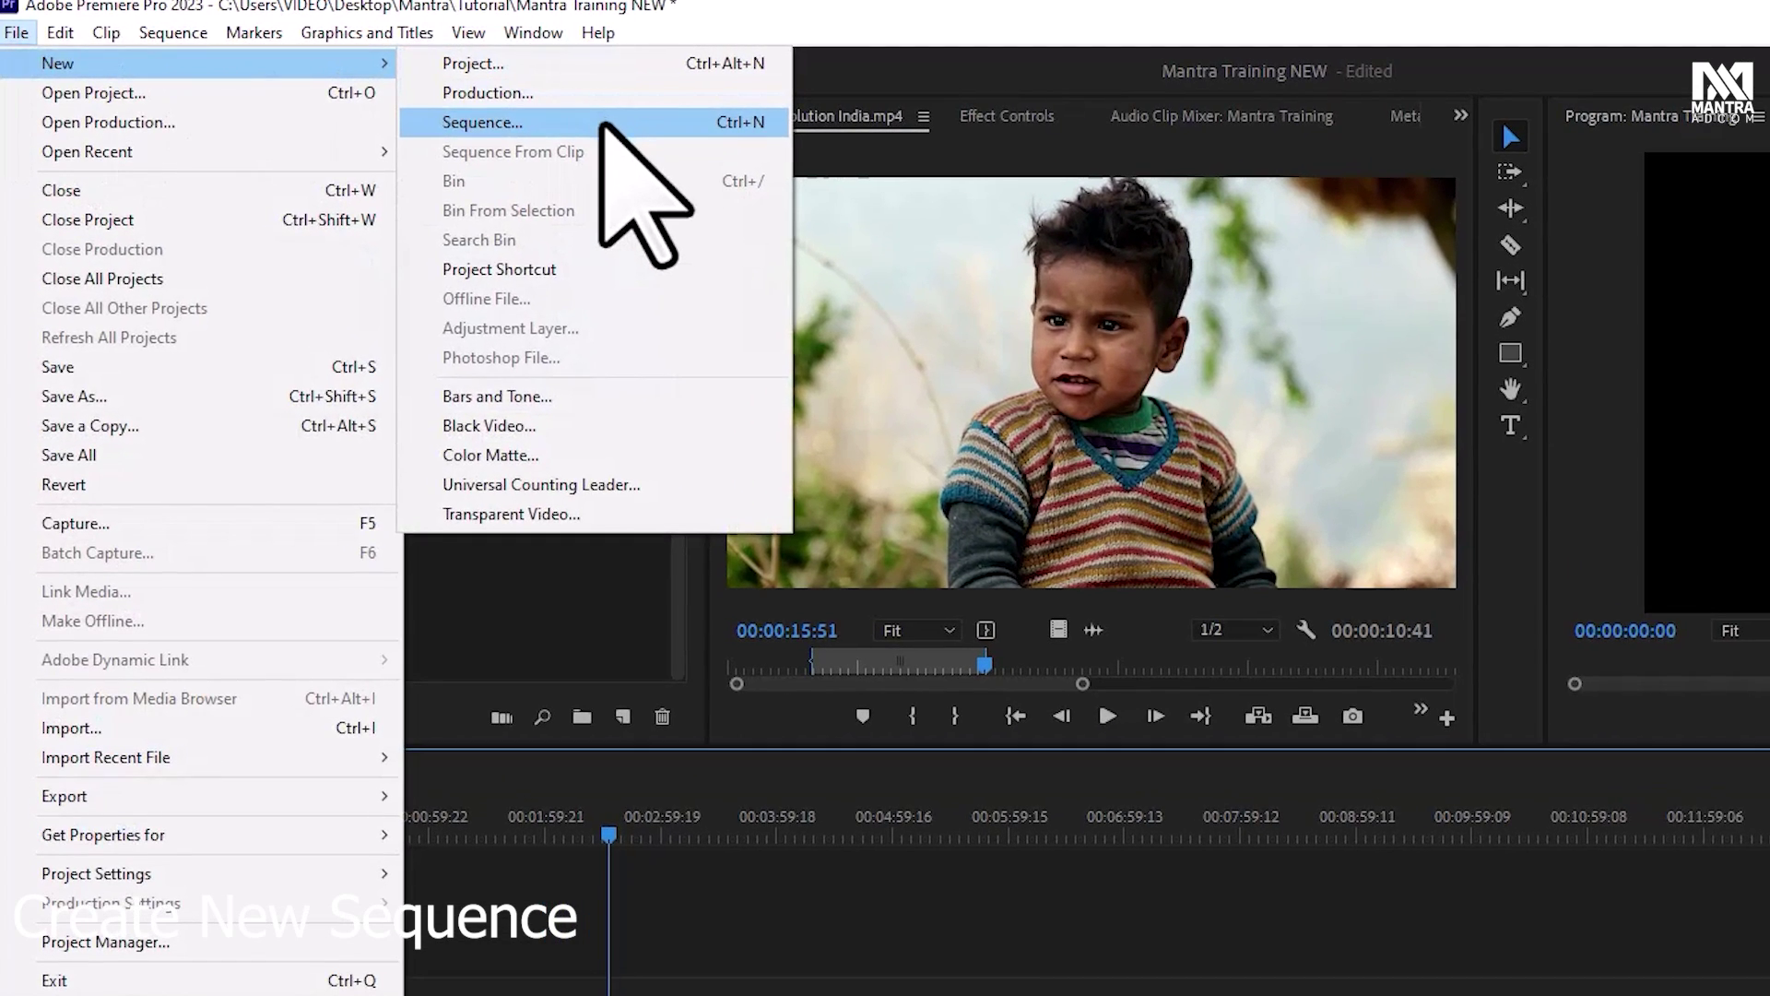
left_click(616, 124)
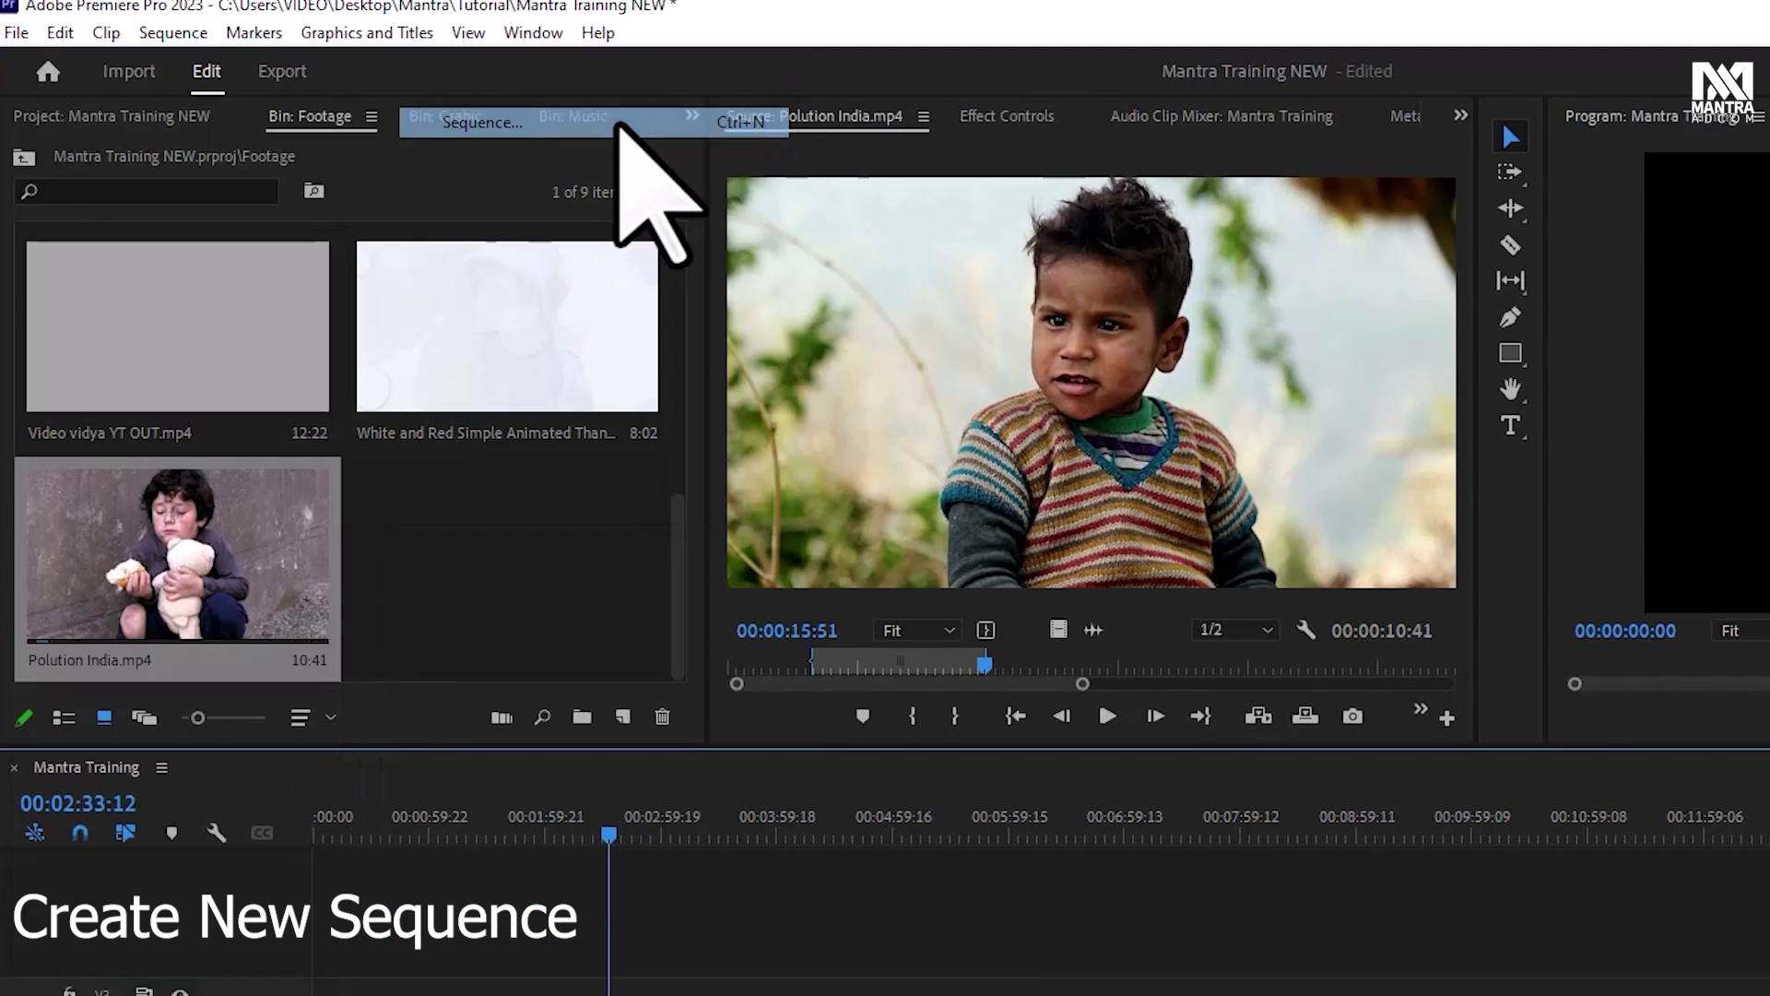
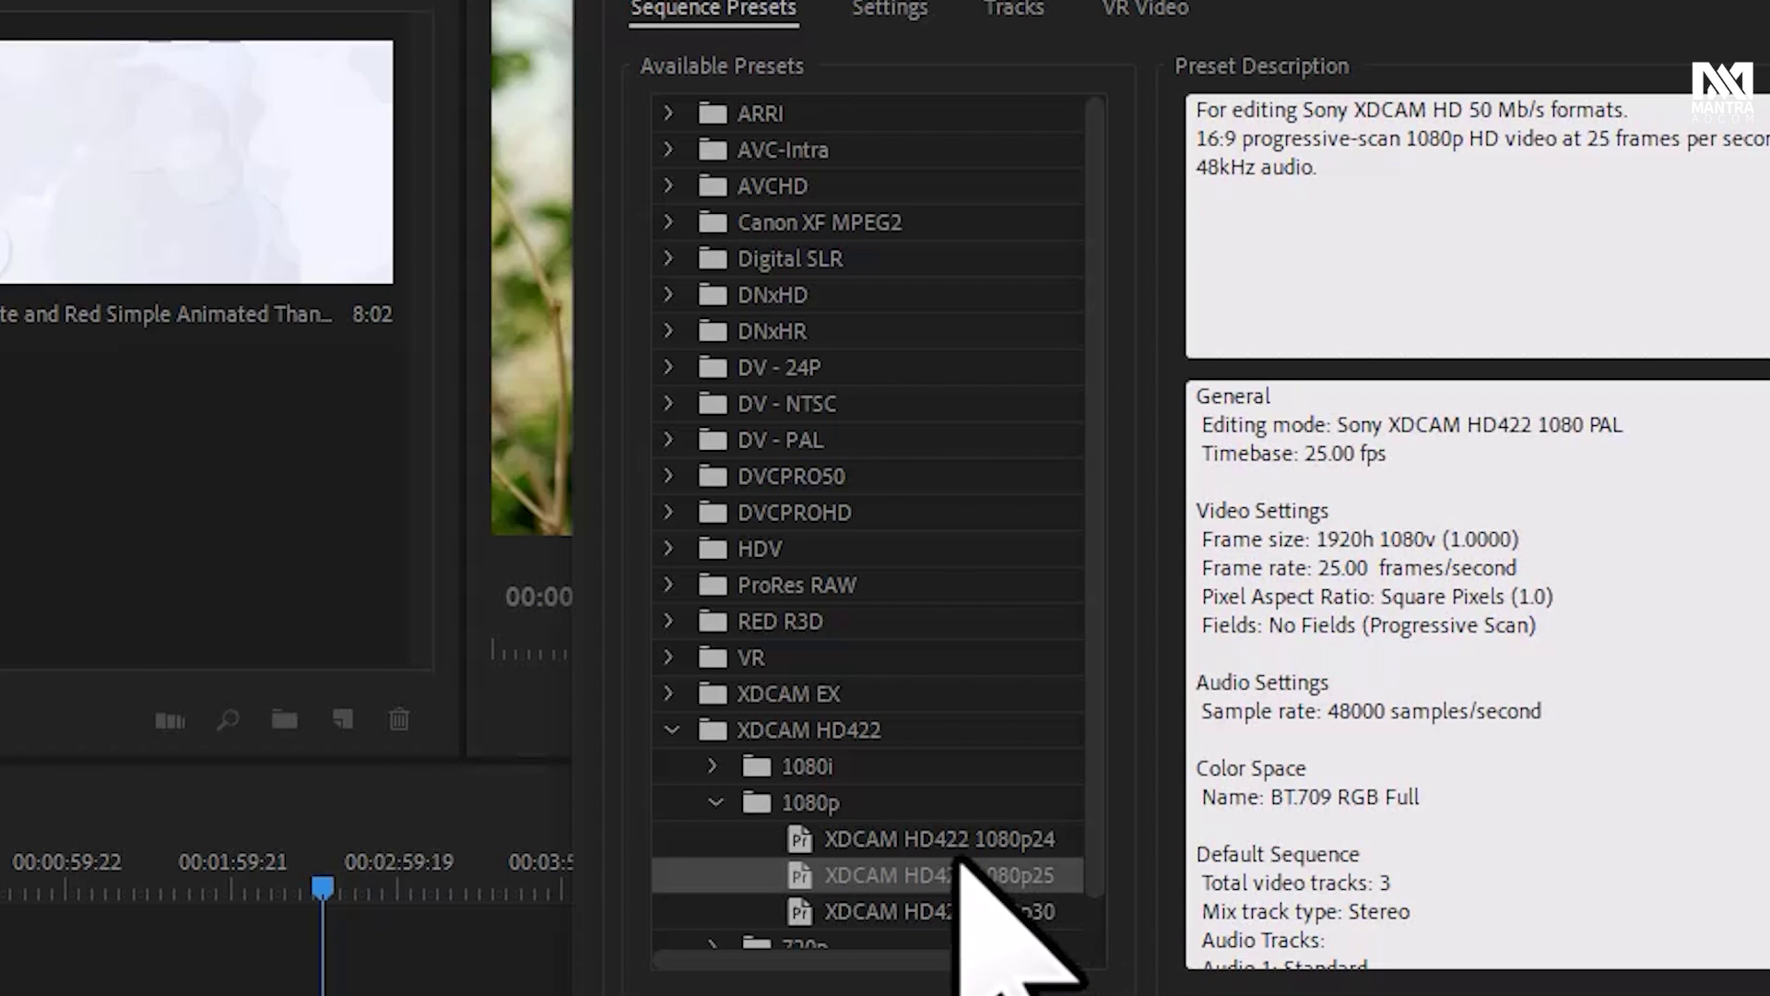
Browse the XDCAM HD422 1080i presets, previewing the 1080i30 and 1080i25 details
left_click(717, 802)
left_click(712, 766)
left_click(963, 836)
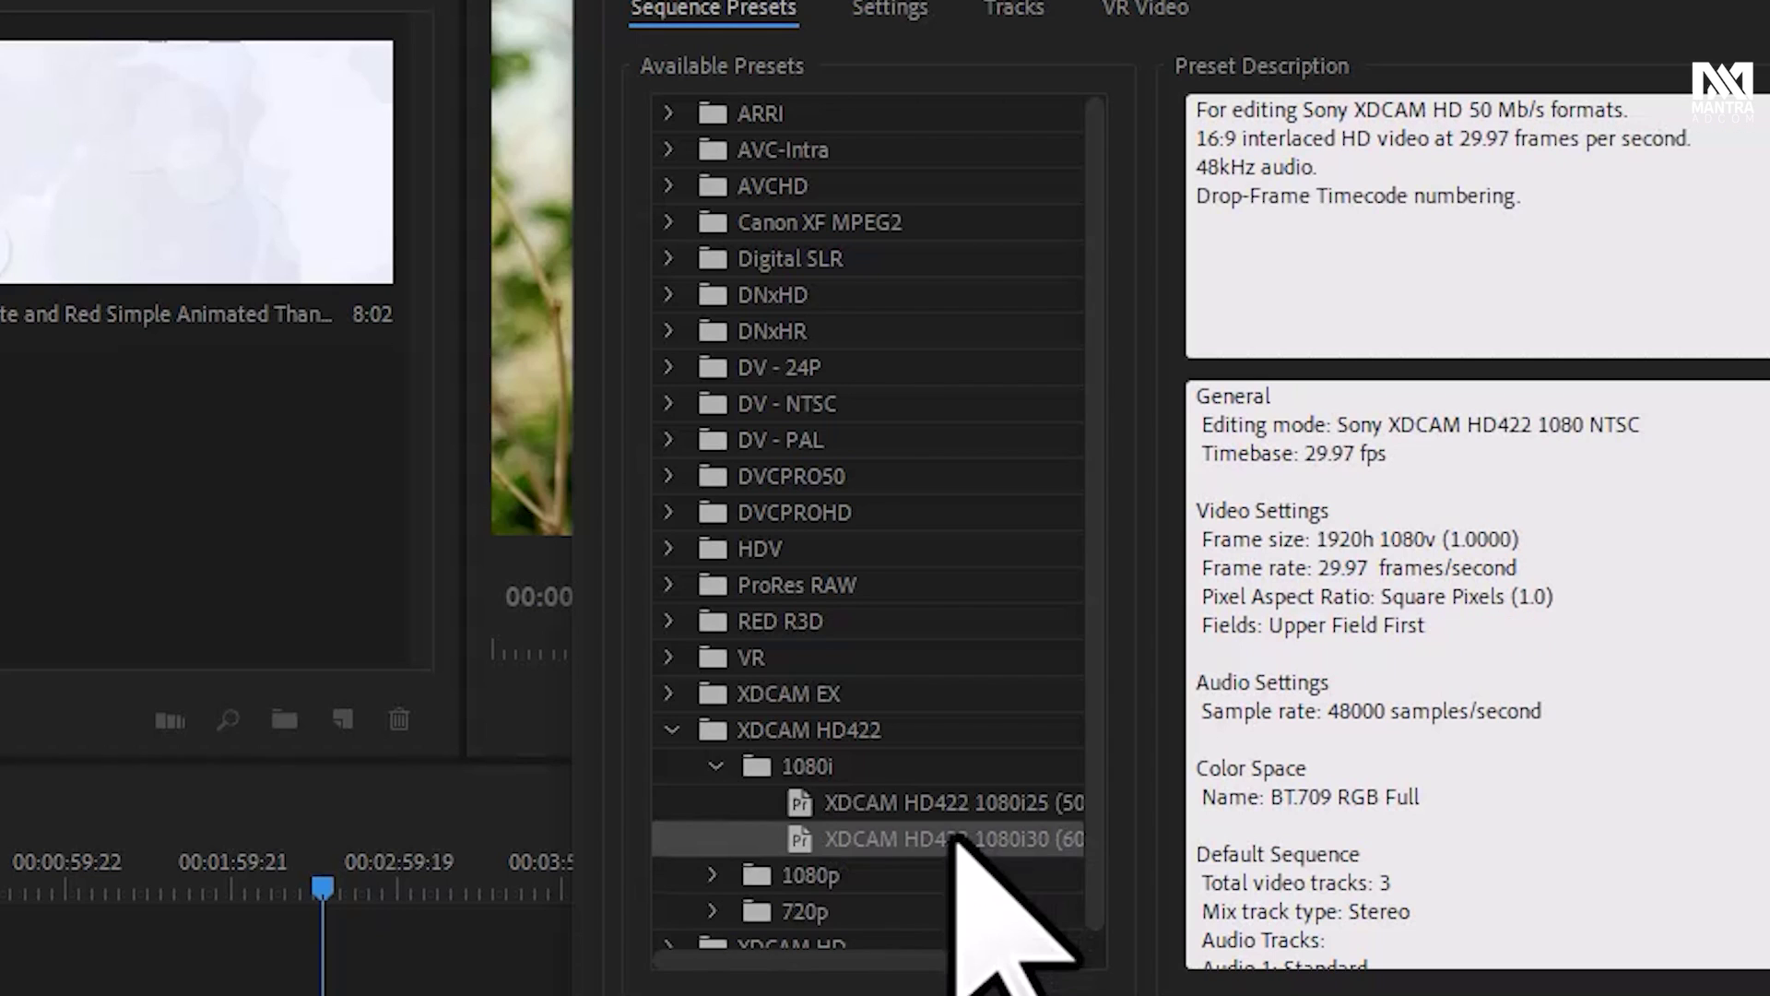
left_click(977, 804)
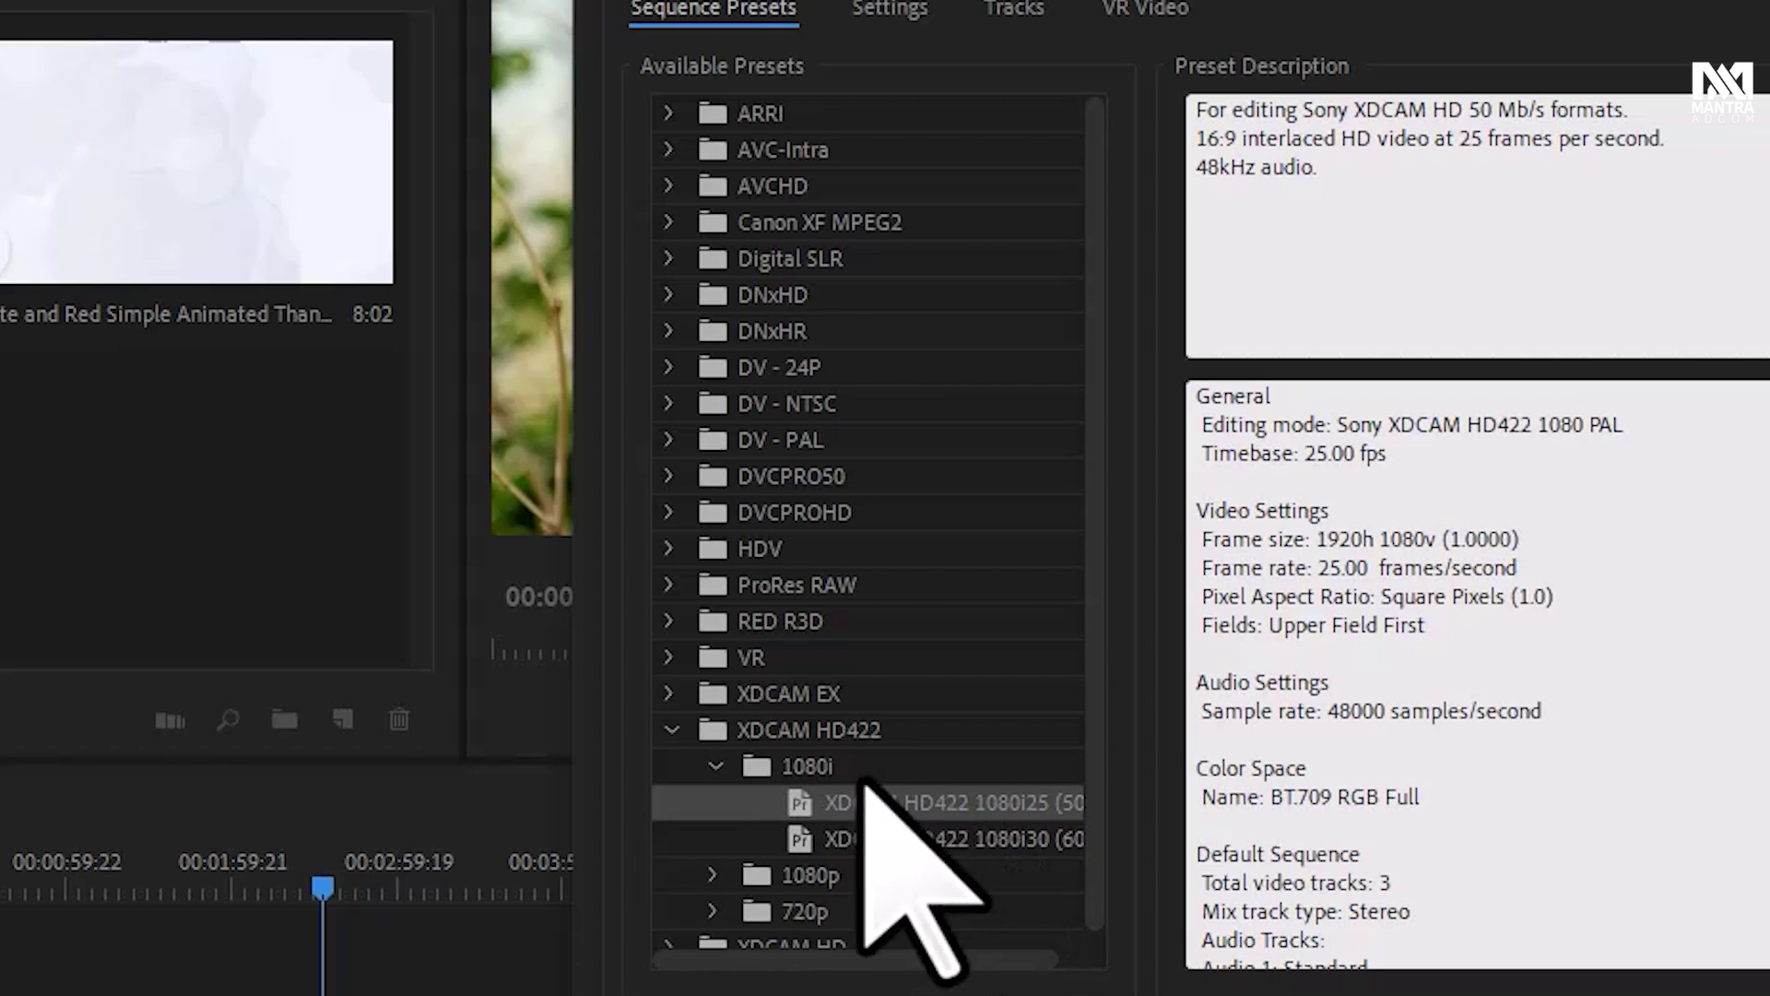
left_click(713, 767)
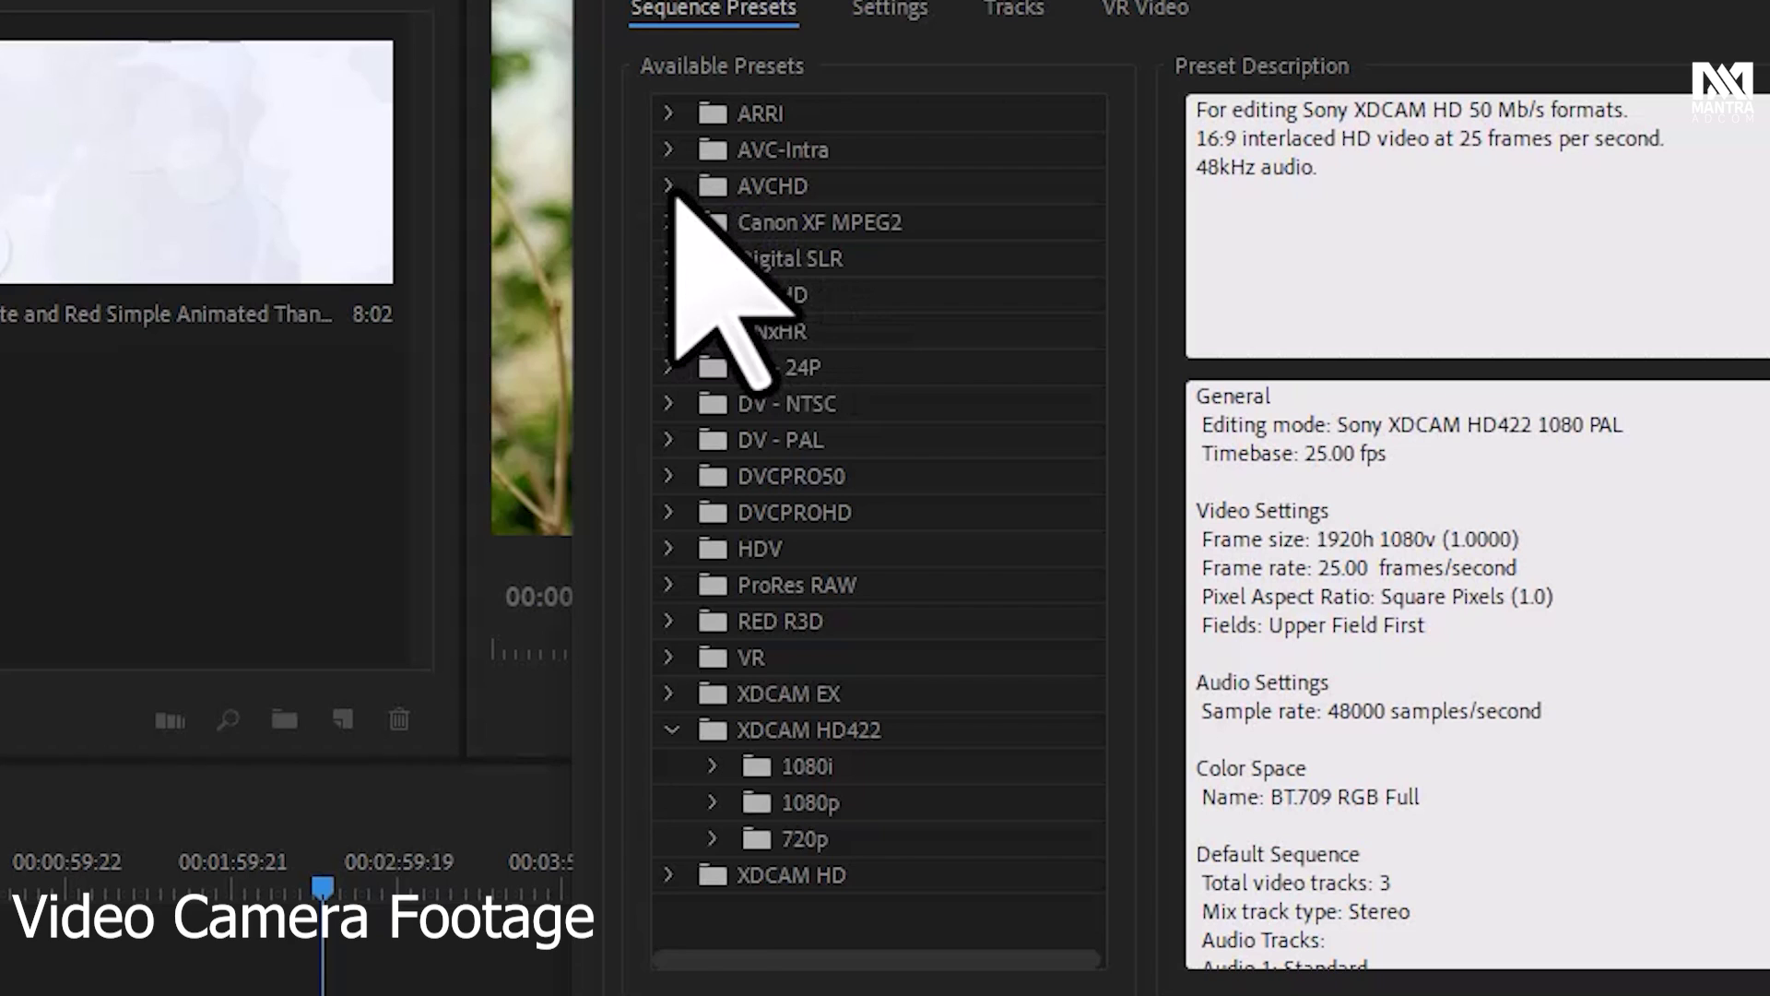
Select the AVCHD 1080p25 preset and collapse the AVCHD group
left_click(672, 187)
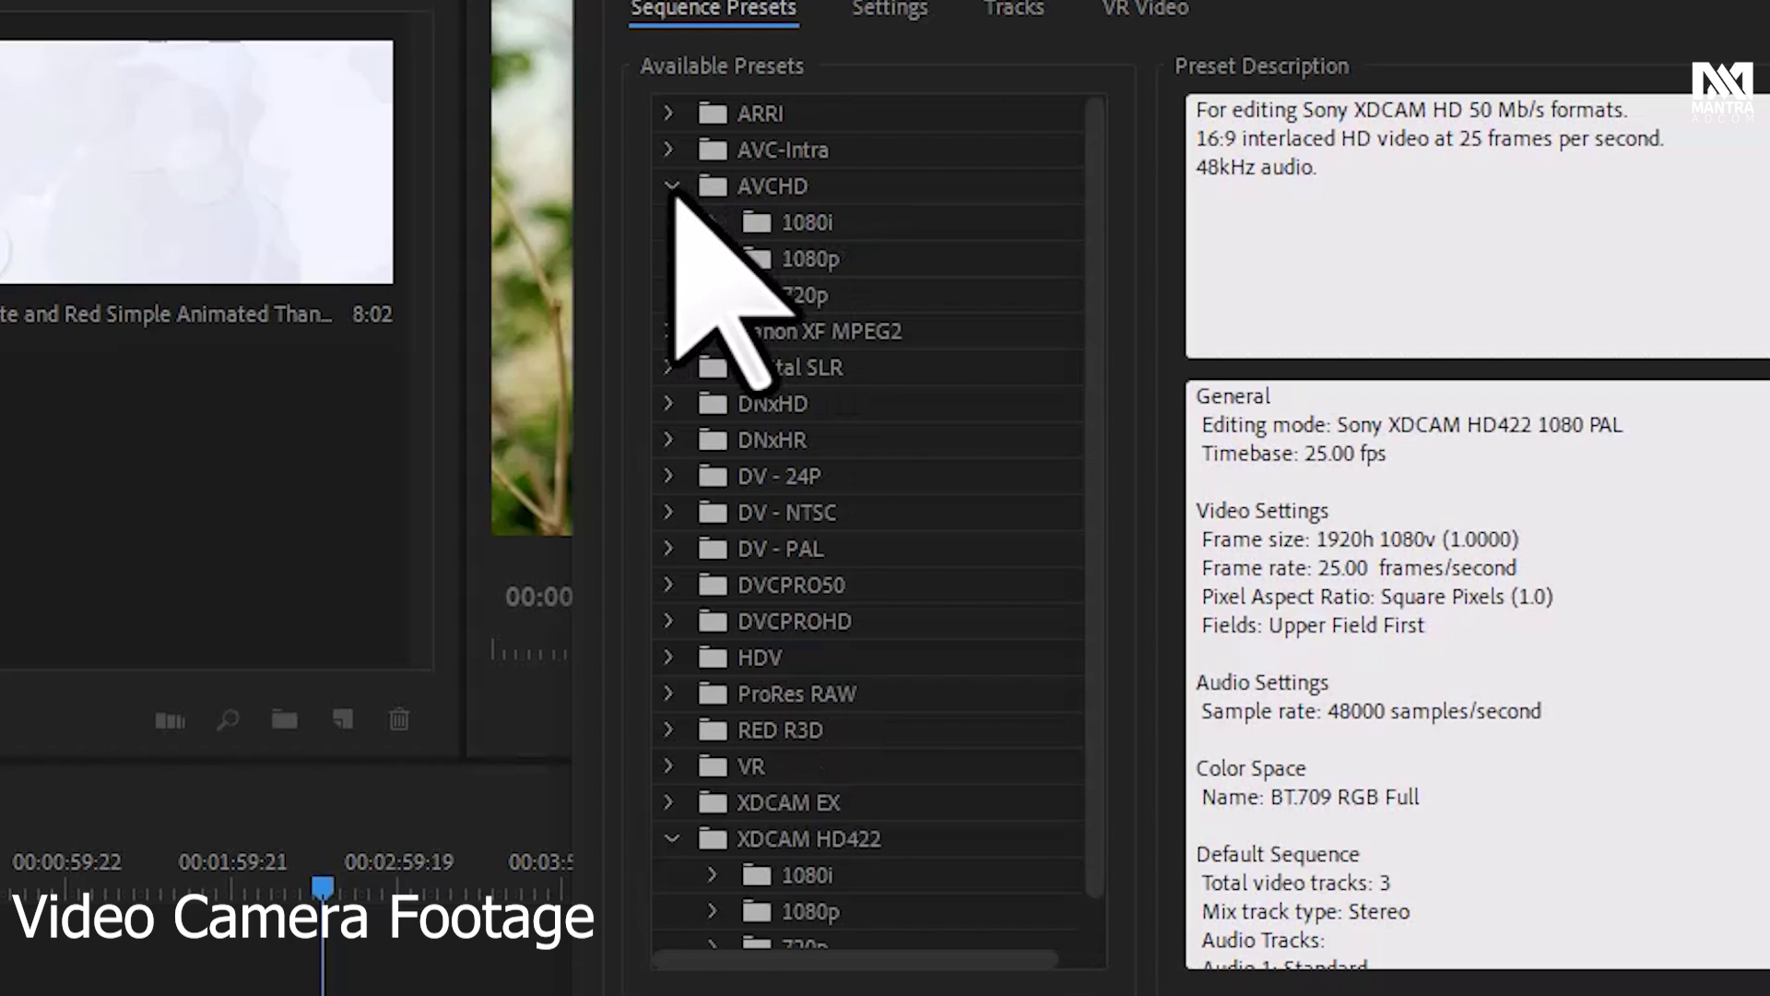
left_click(715, 259)
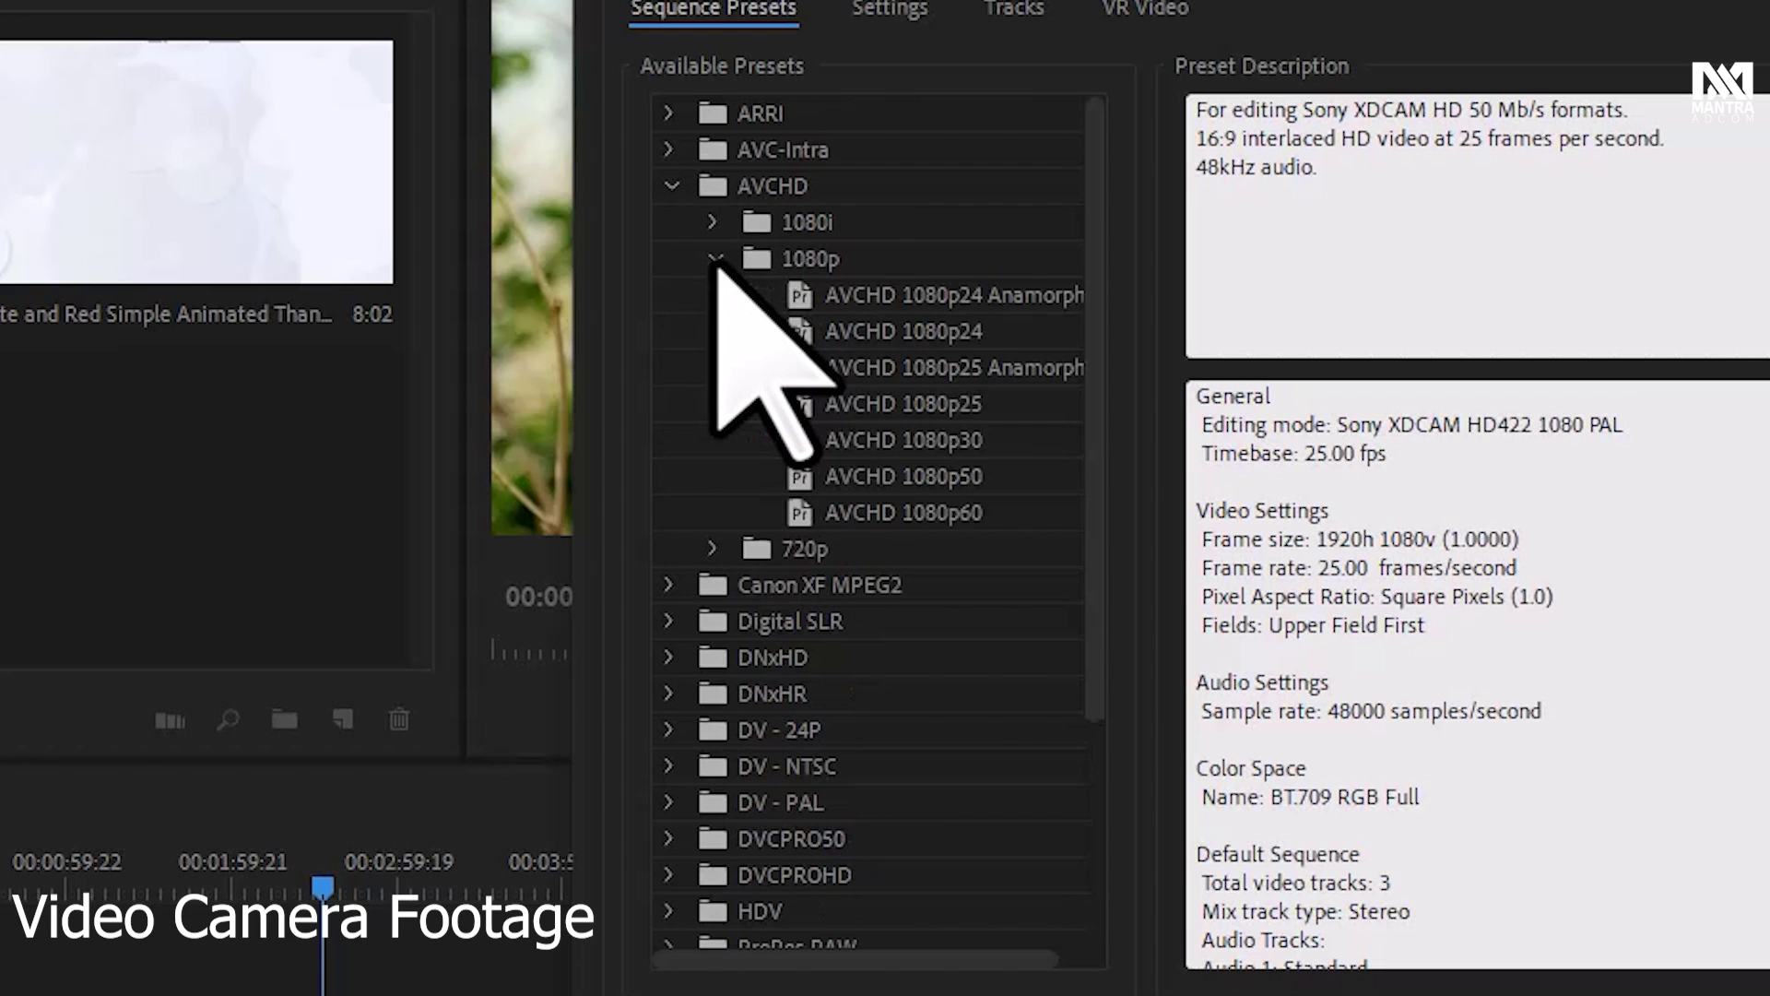
left_click(975, 405)
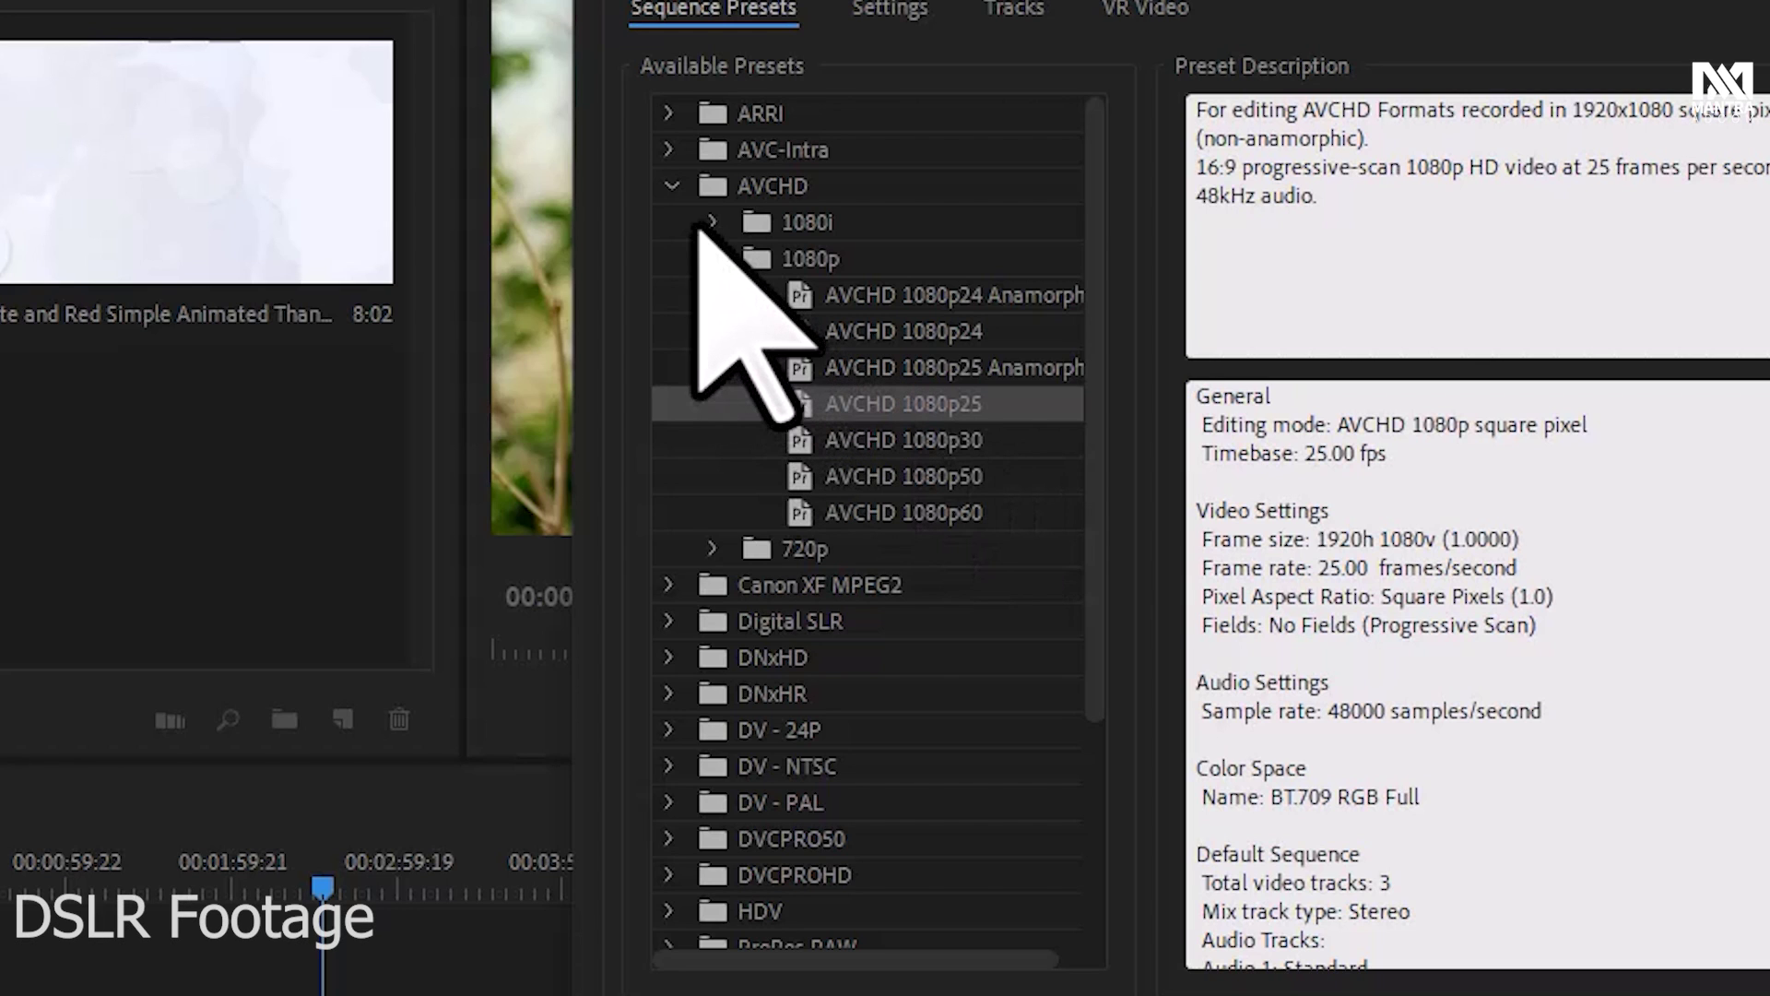
left_click(677, 189)
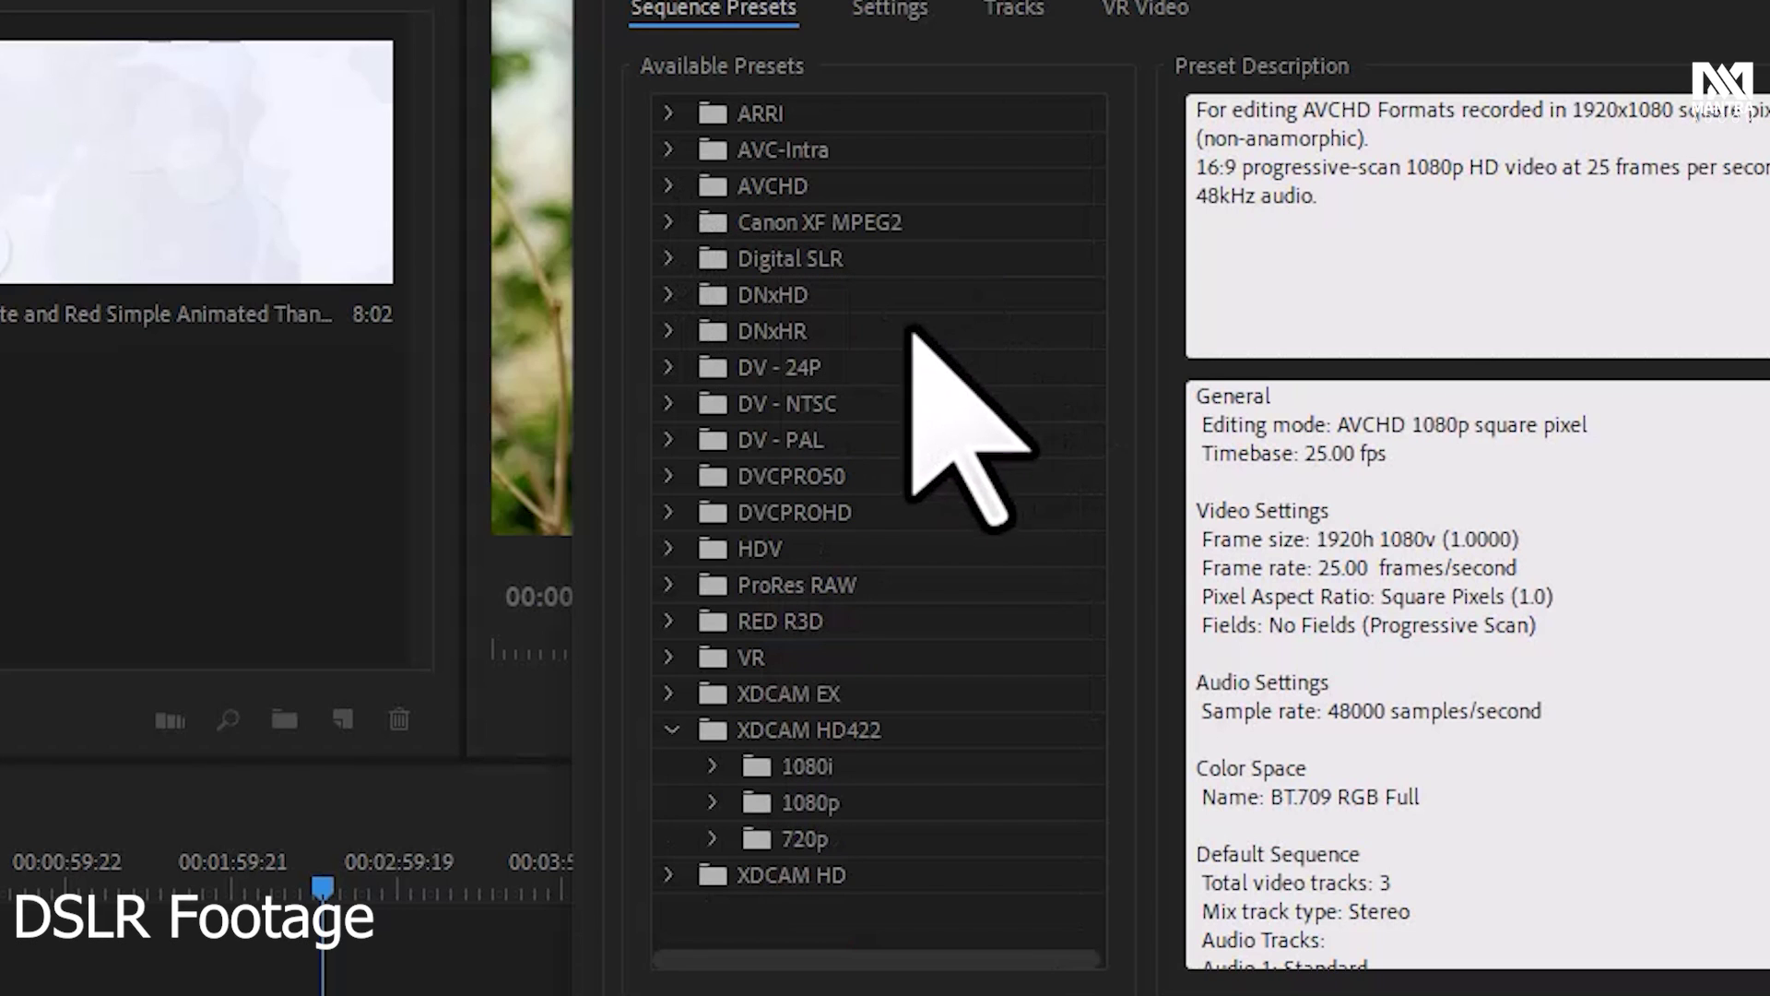
Preview the Digital SLR 1080p25 preset details
left_click(834, 263)
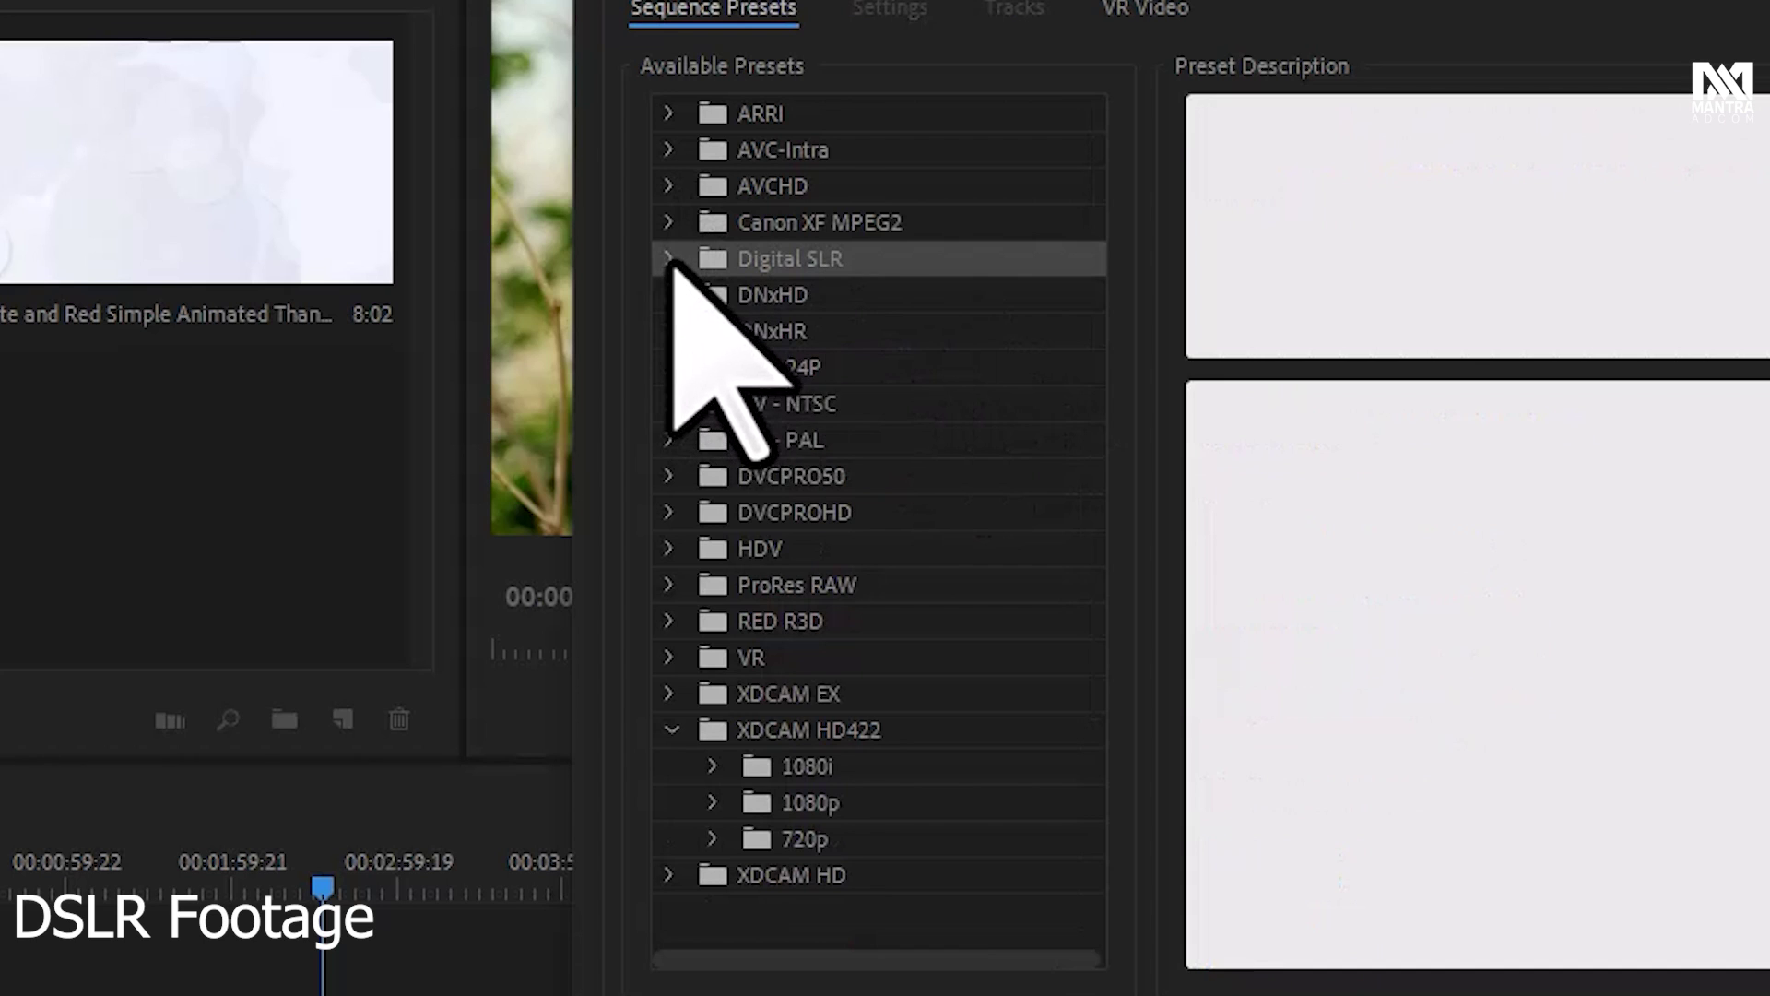
left_click(670, 259)
left_click(713, 295)
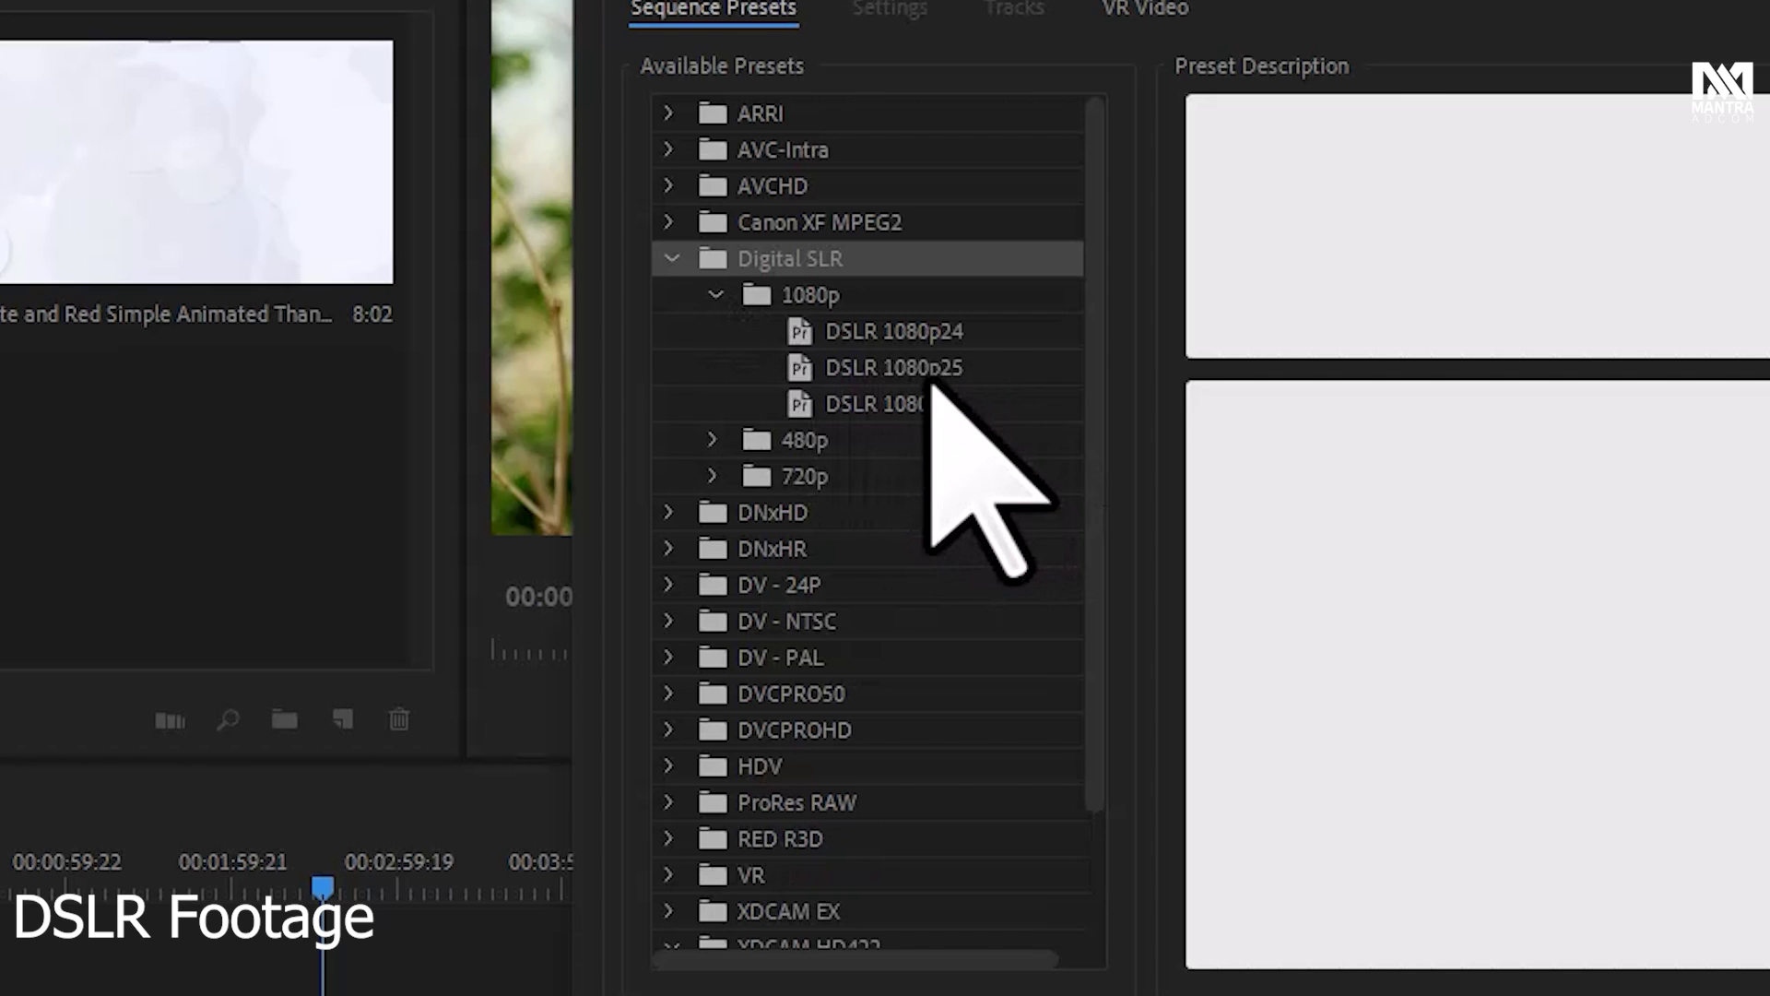
left_click(908, 370)
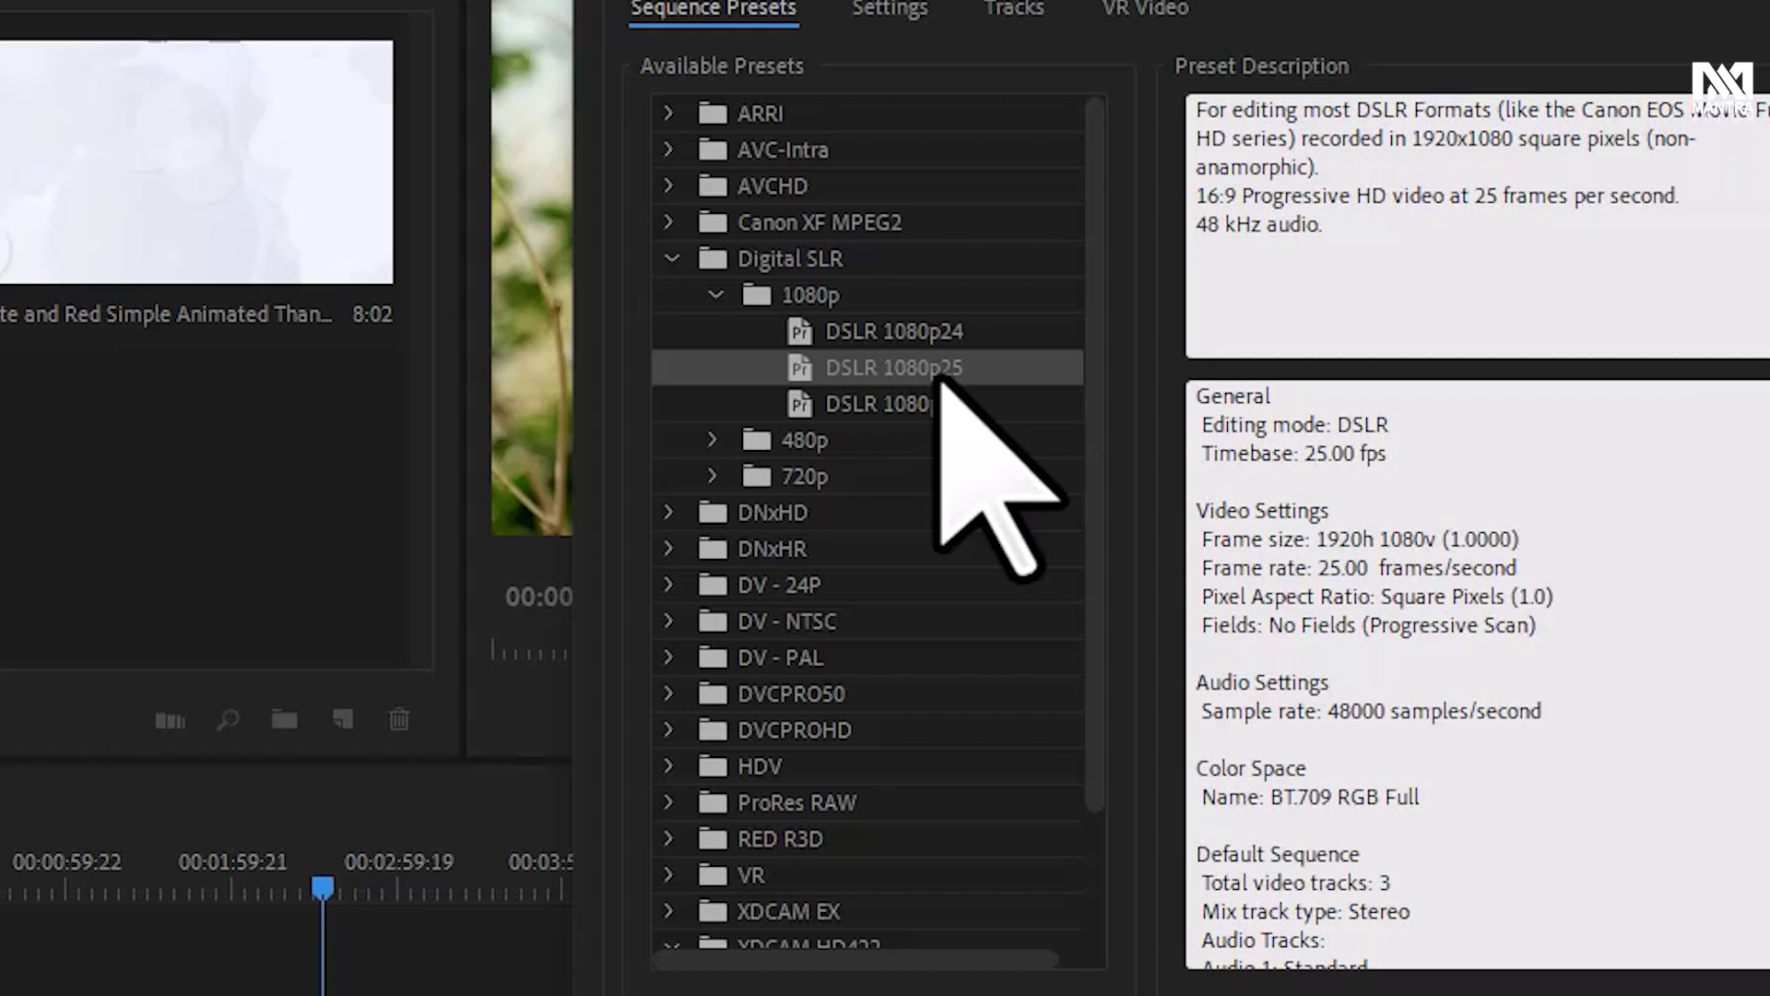
Choose an XDCAM HD422 1080p preset and create Sequence 01
scroll(959, 646, "down", 2)
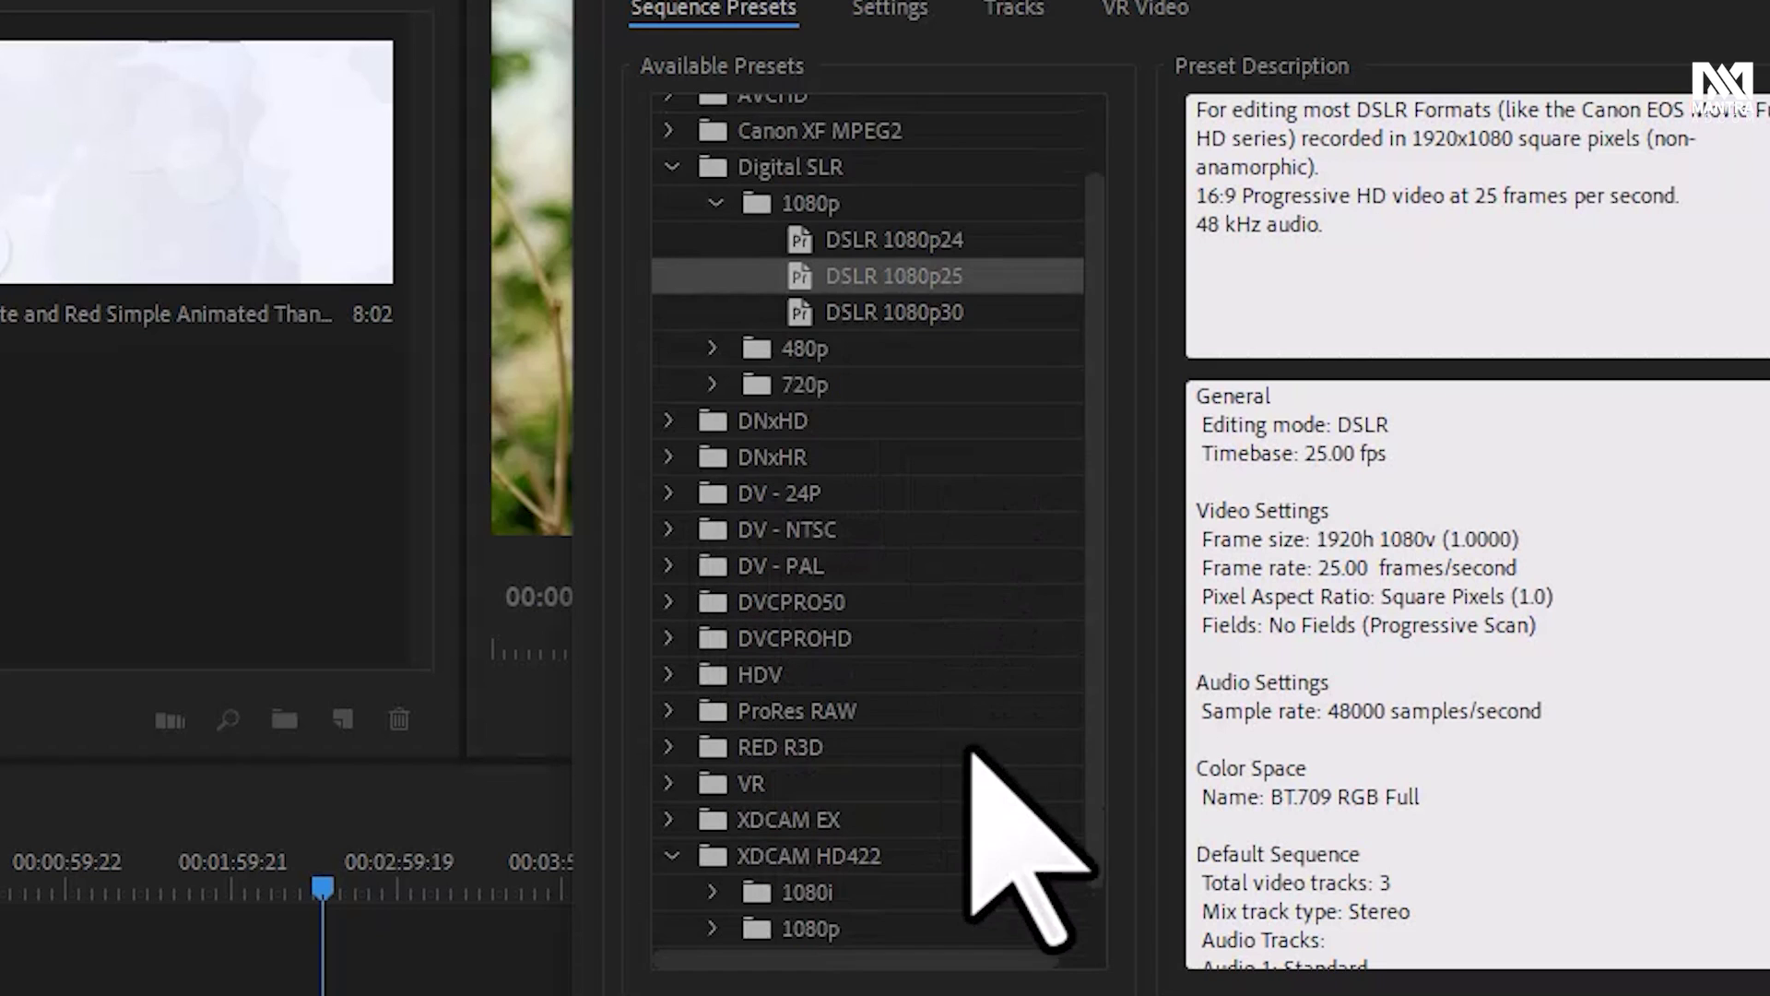
scroll(973, 751, "down", 1)
left_click(714, 848)
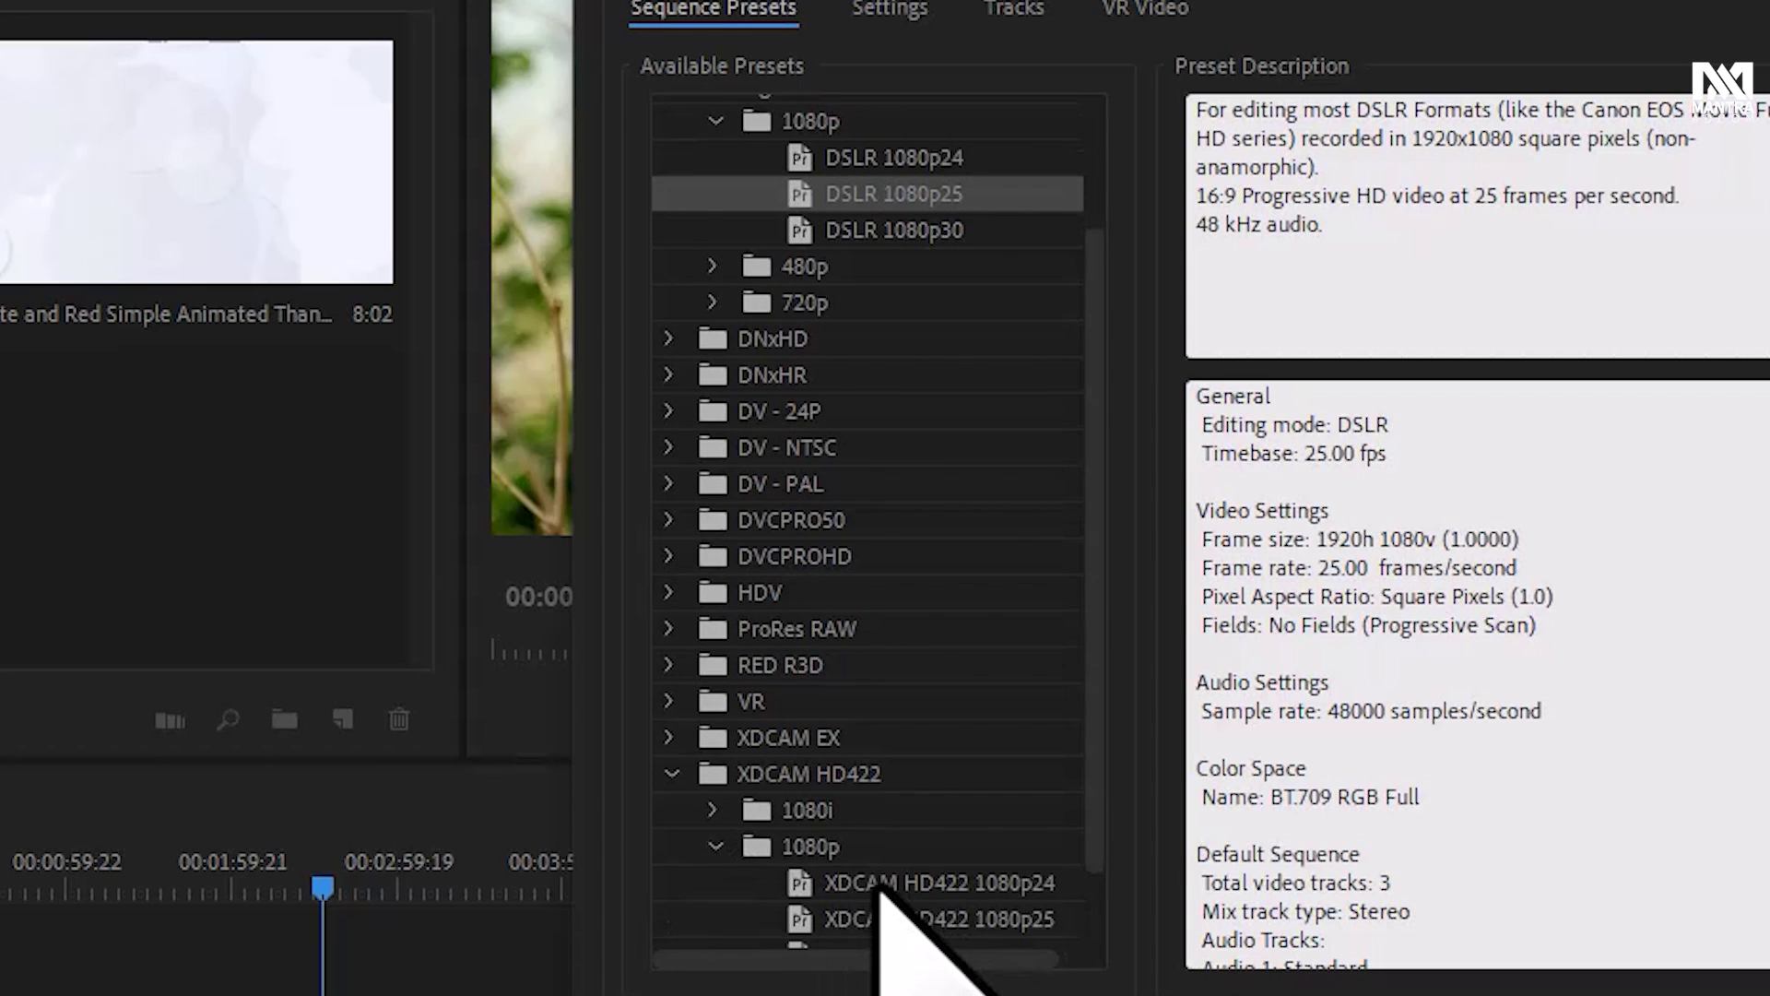
left_click(849, 644)
left_click(1142, 883)
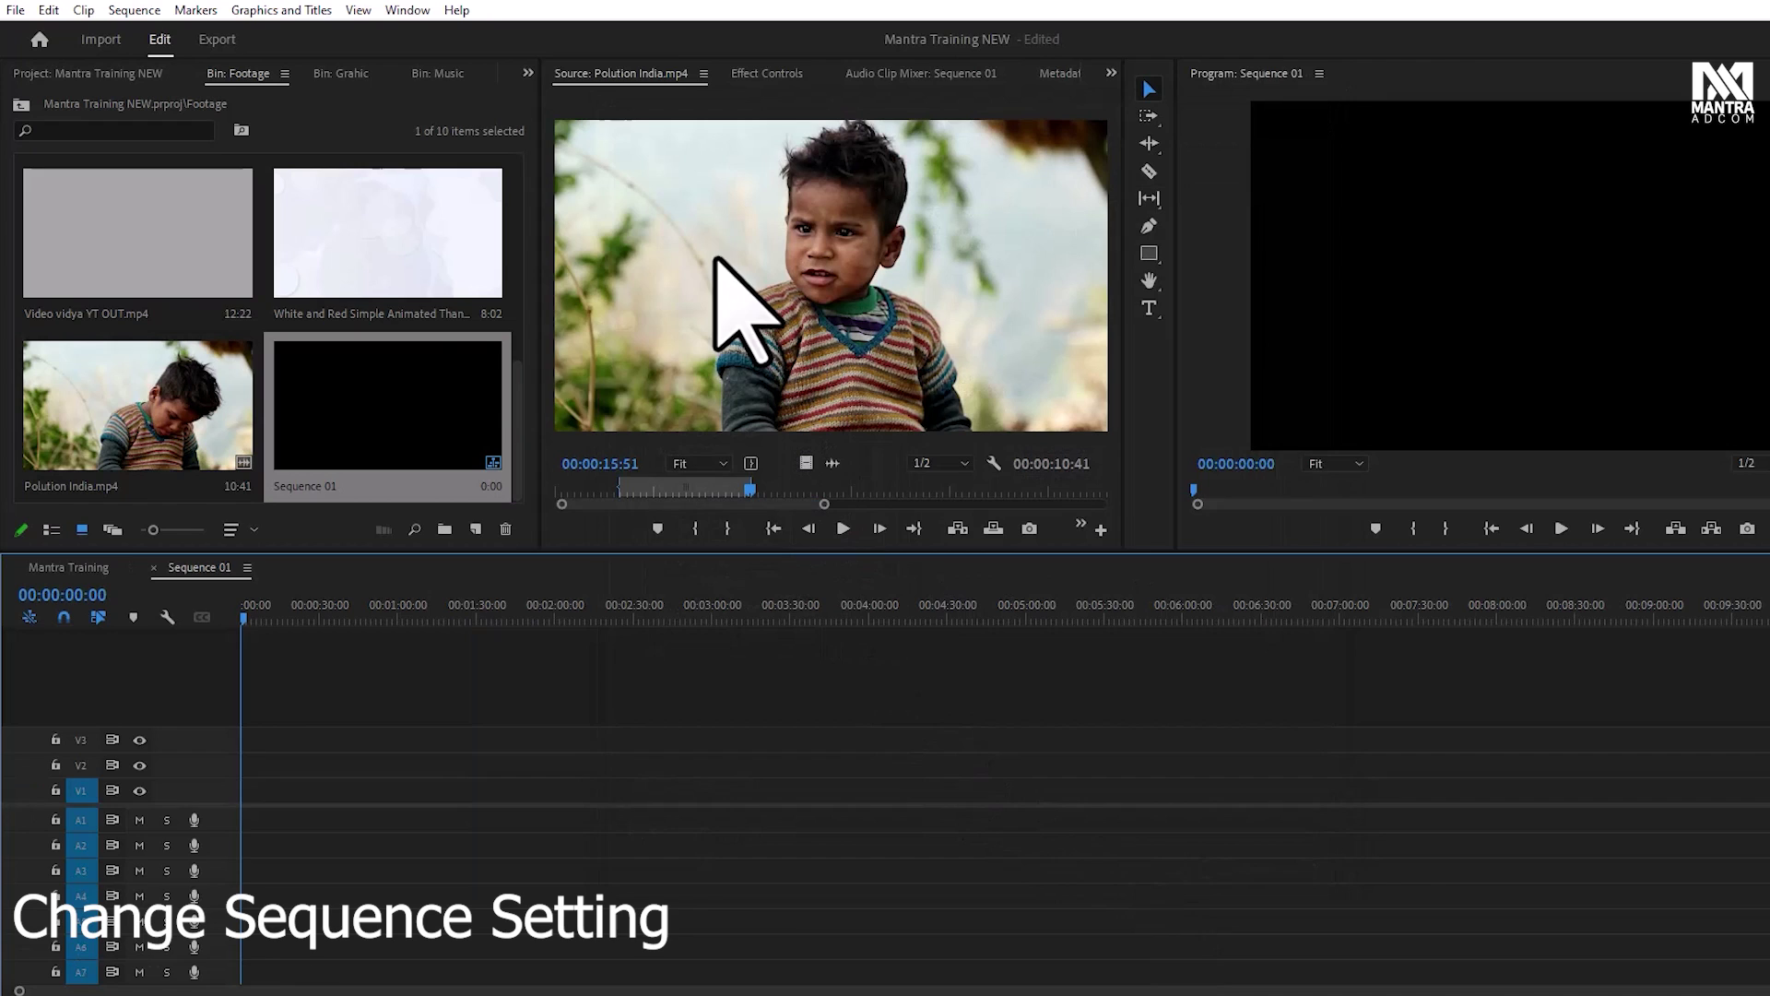
Give the Mantra Training sequence Sony XDCAM HD422 1080i/p editing mode and a 25.00 fps timebase
mouse_move(245, 616)
left_mouse_down()
mouse_move(407, 617)
mouse_move(231, 616)
left_mouse_up()
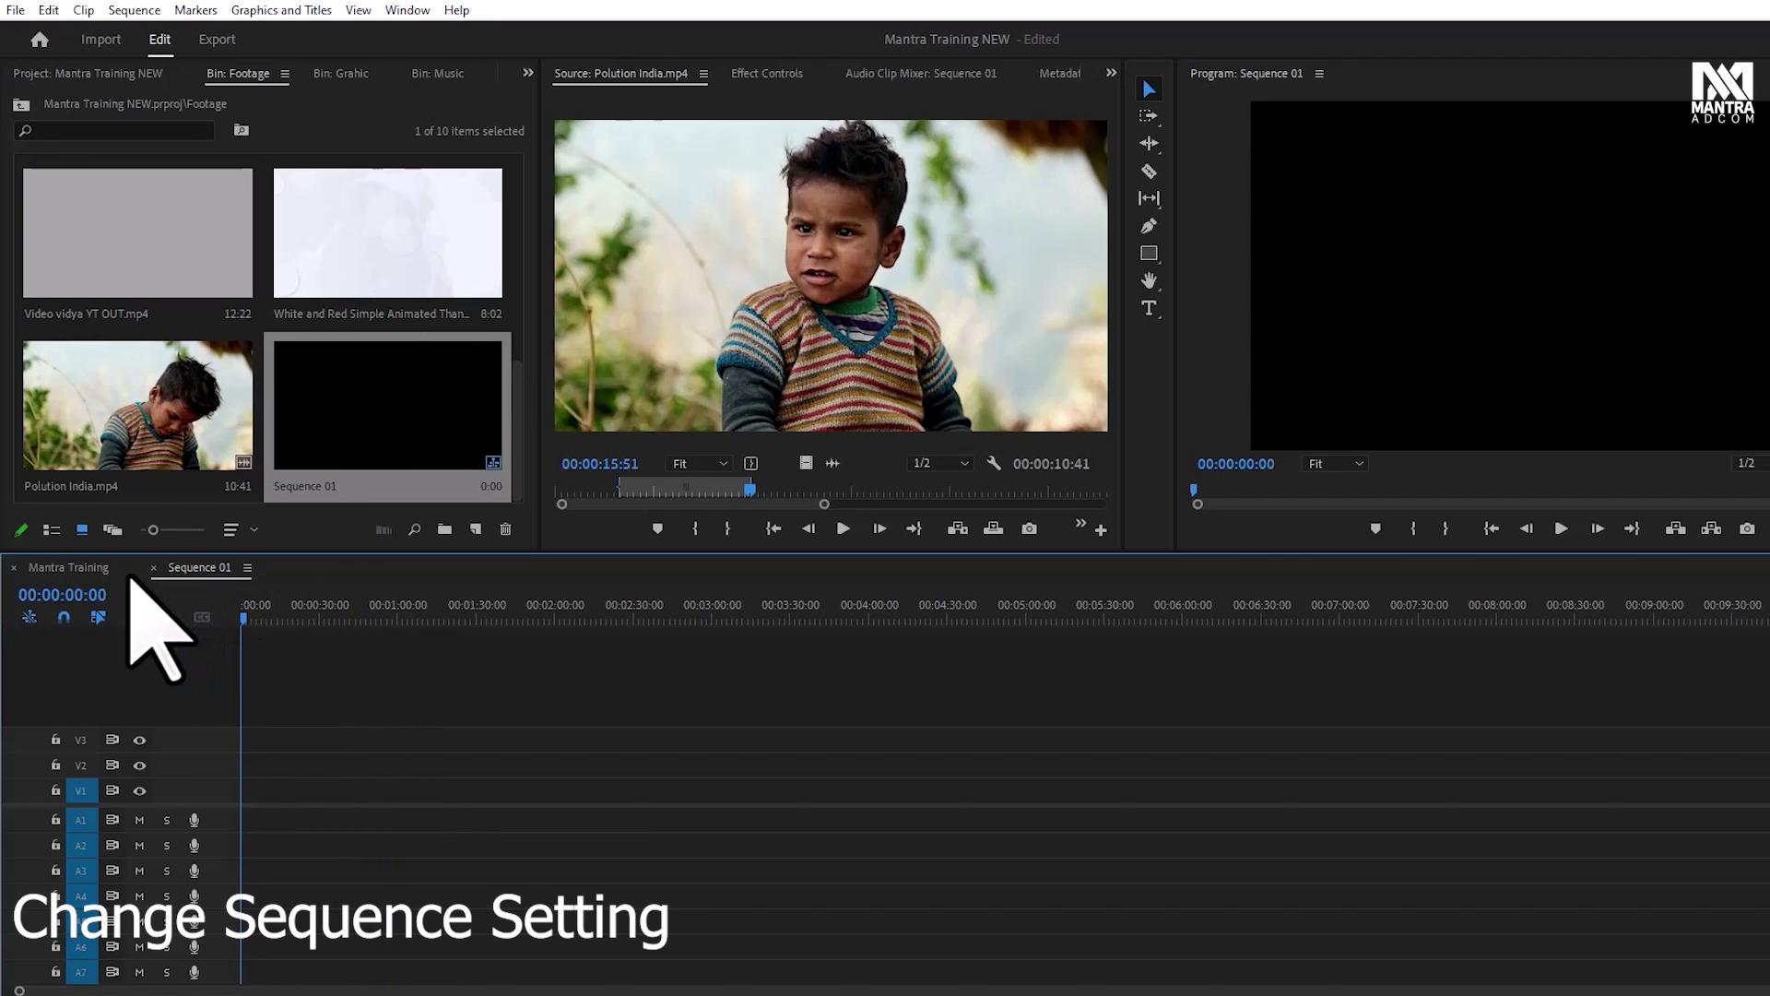
left_click(81, 567)
left_click(150, 11)
left_click(185, 57)
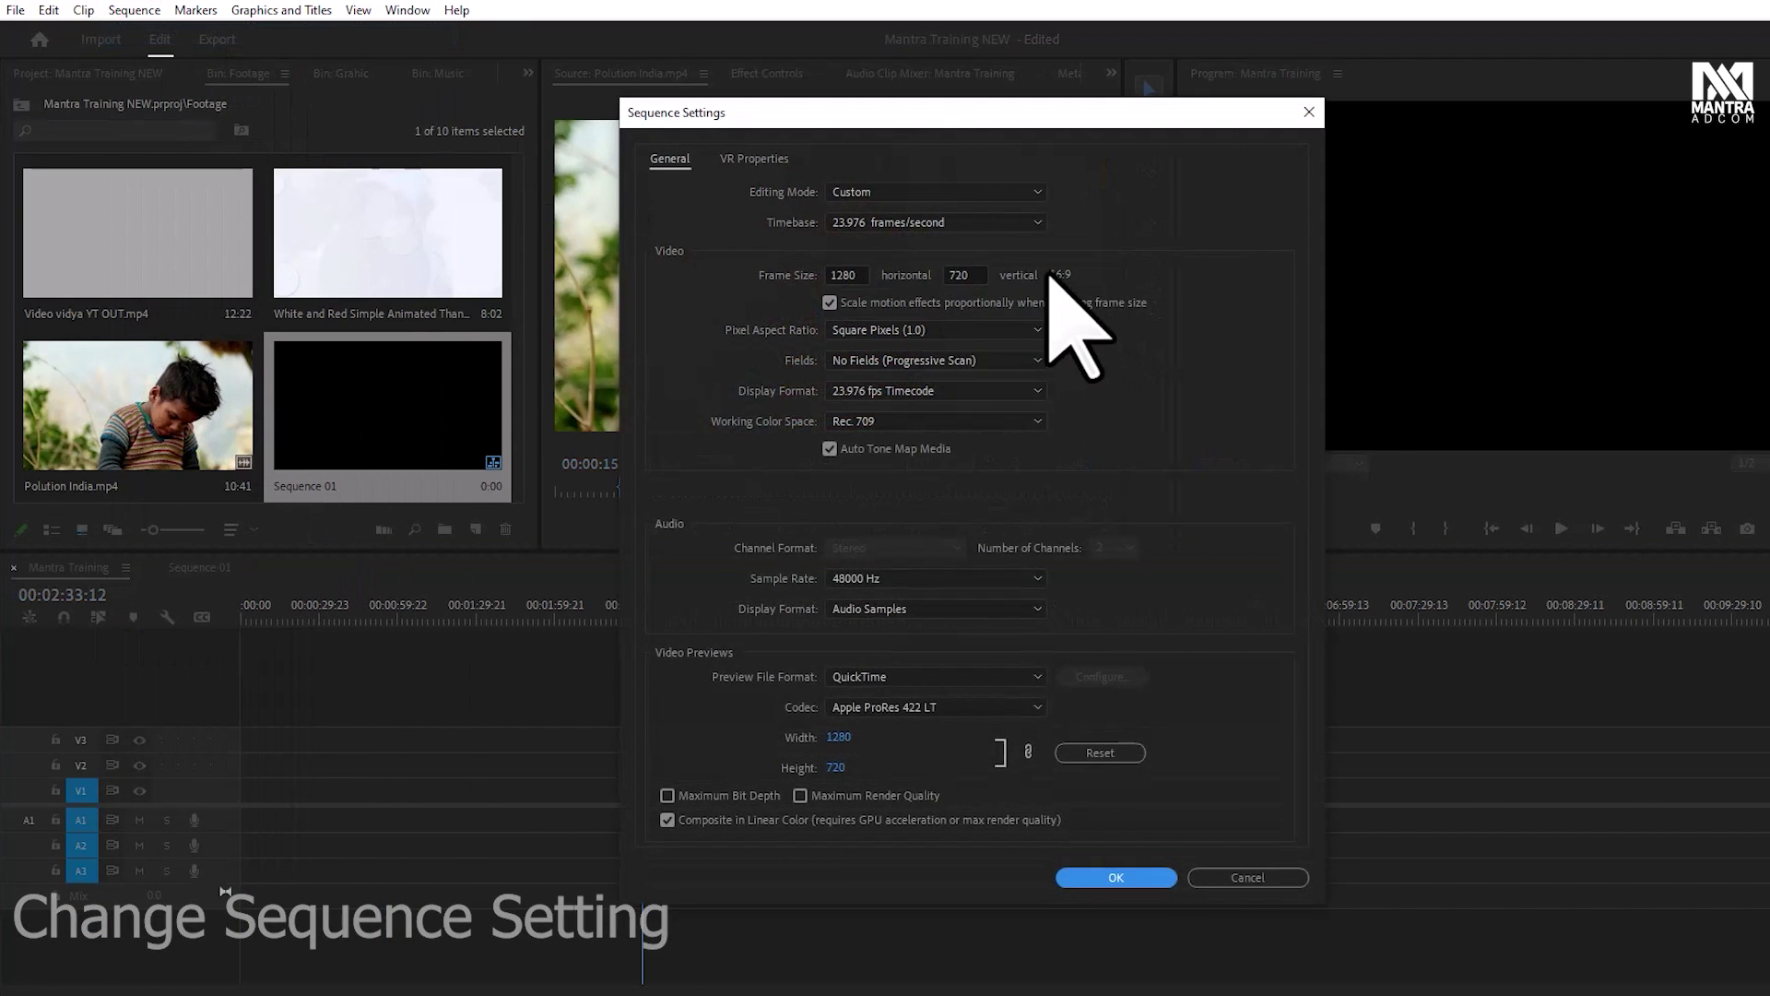
left_click(913, 193)
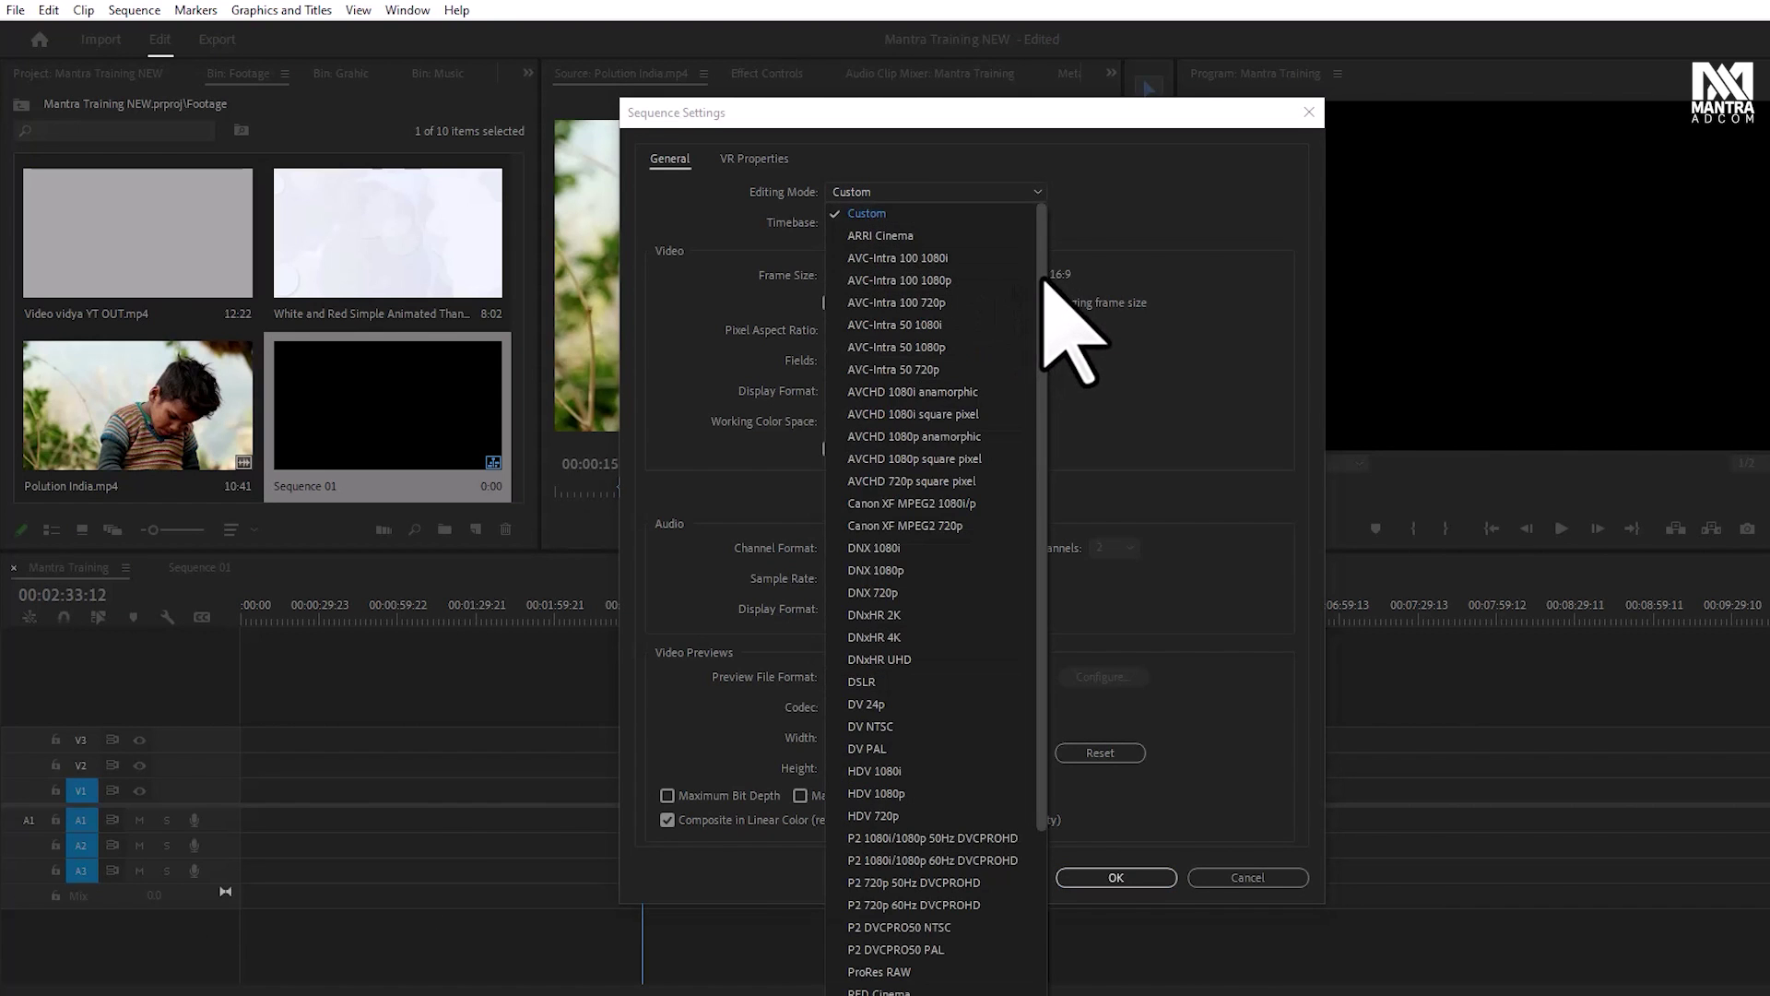
left_click_drag(1041, 284, 1064, 516)
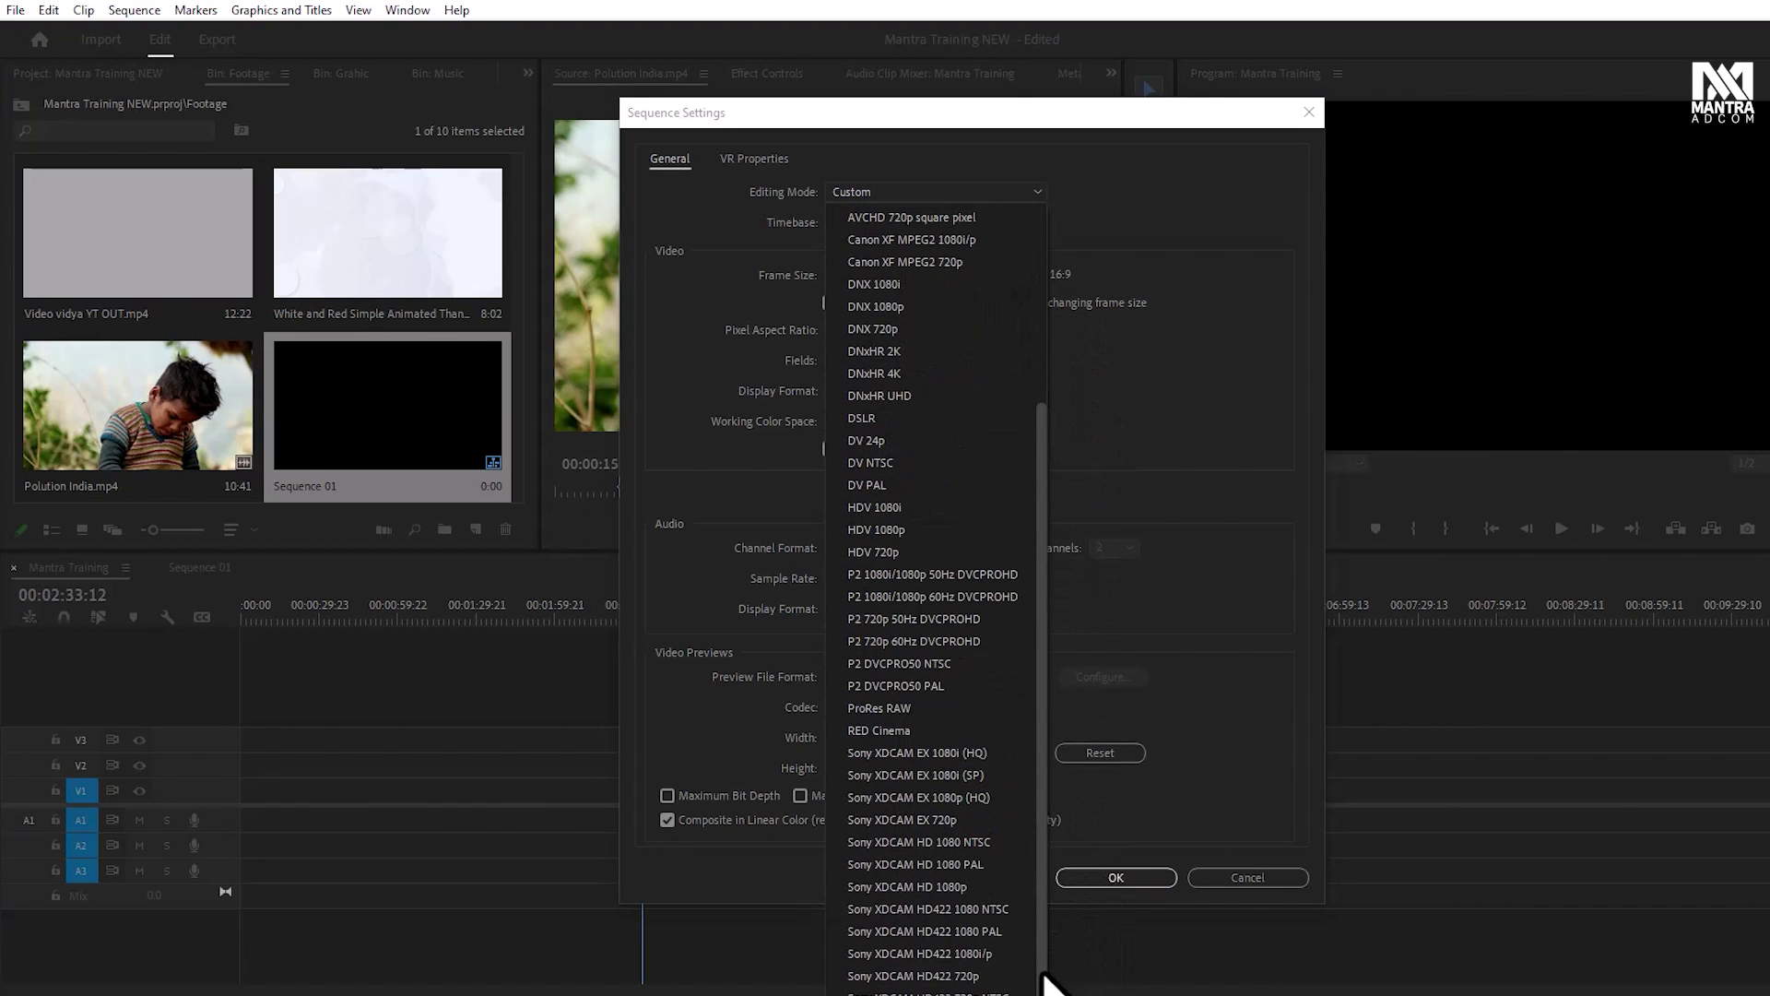
left_click(992, 956)
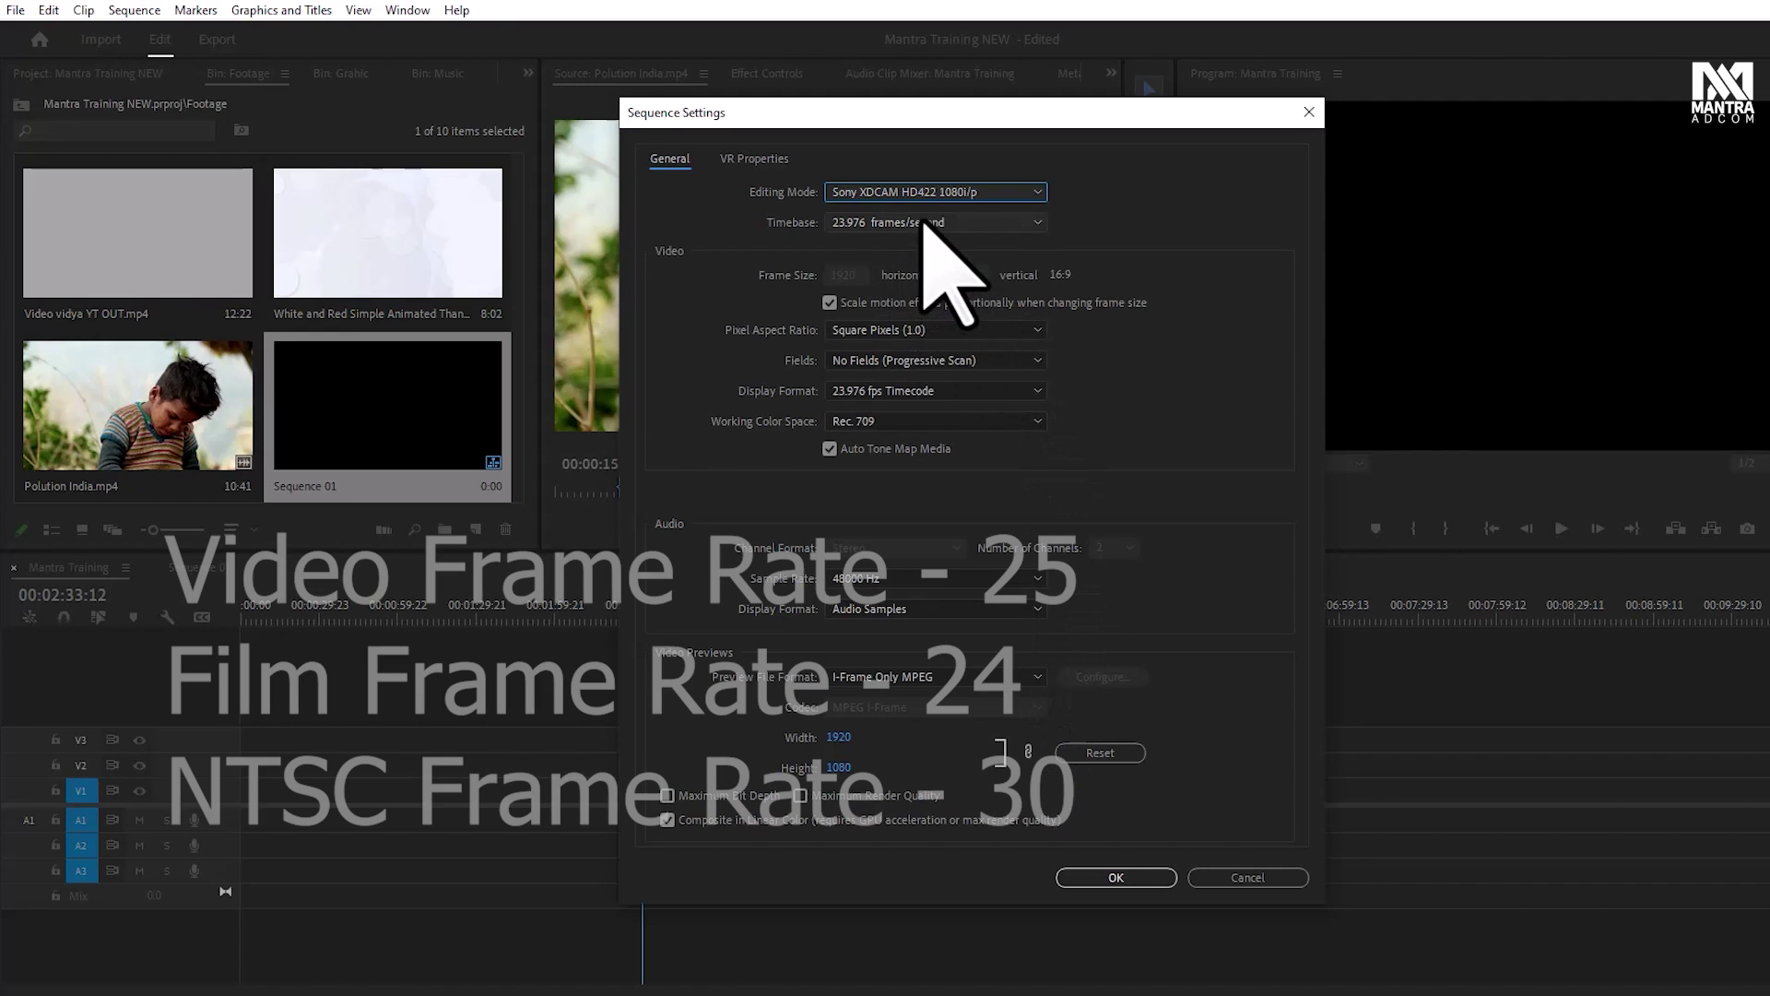
left_click(924, 222)
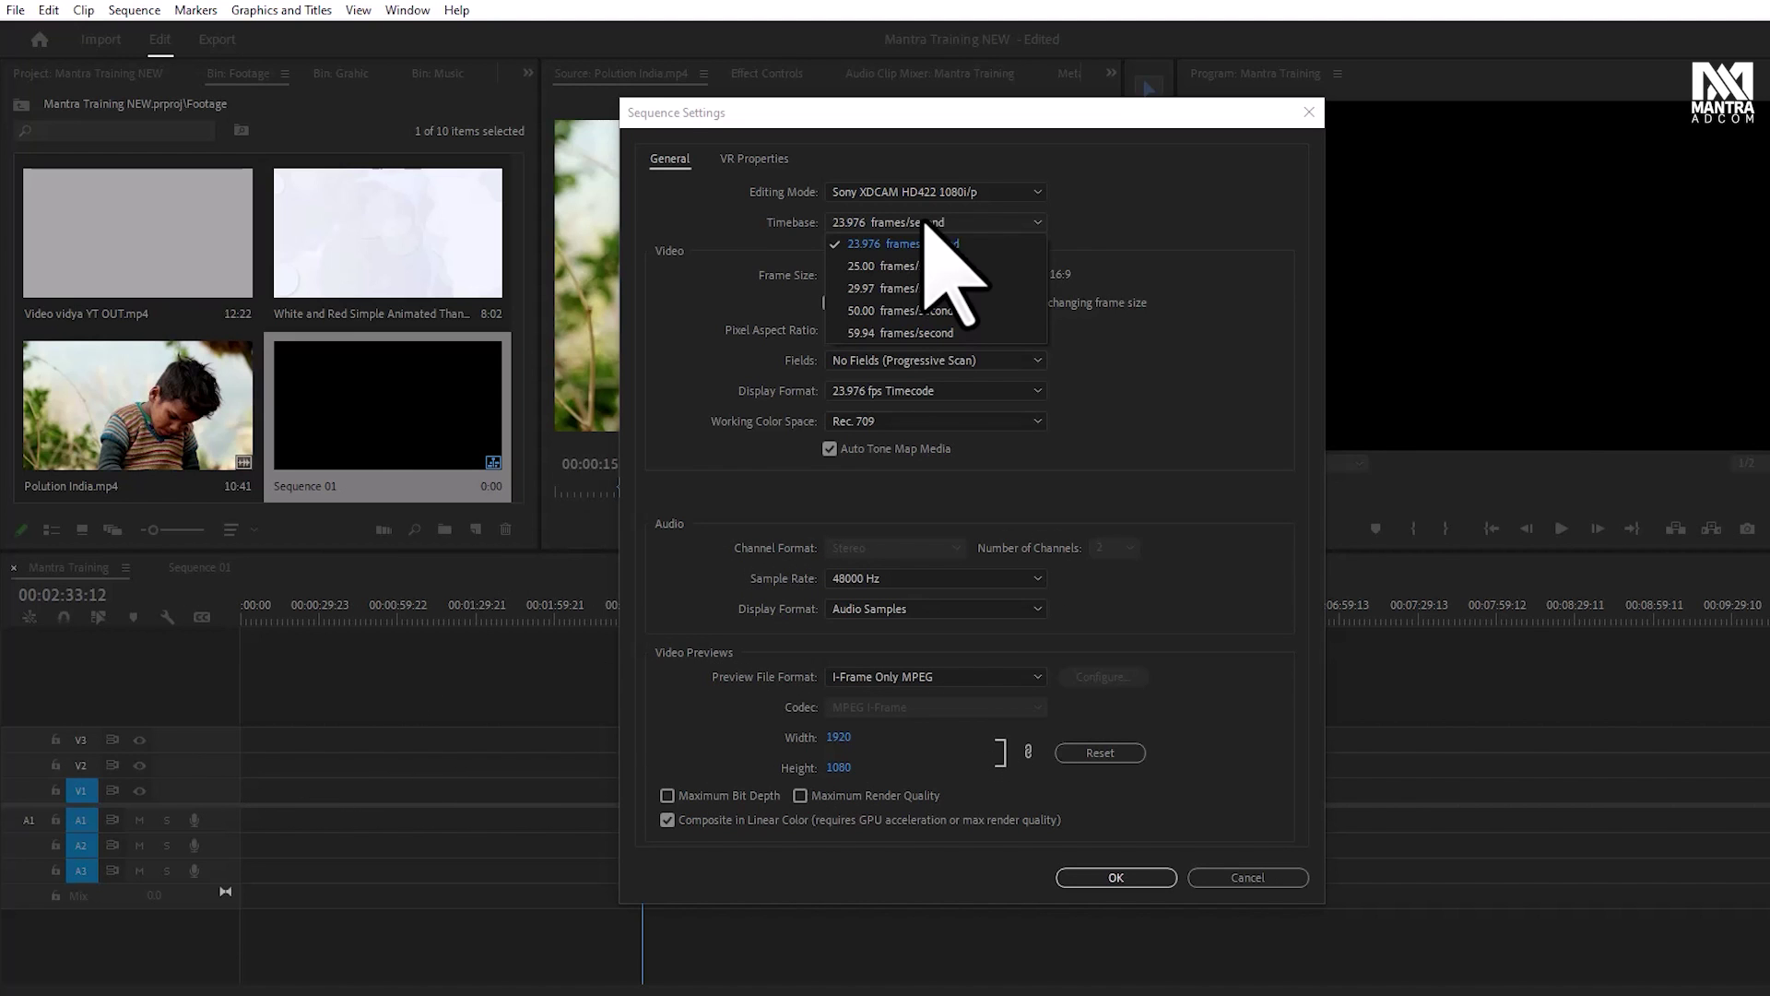
left_click(916, 268)
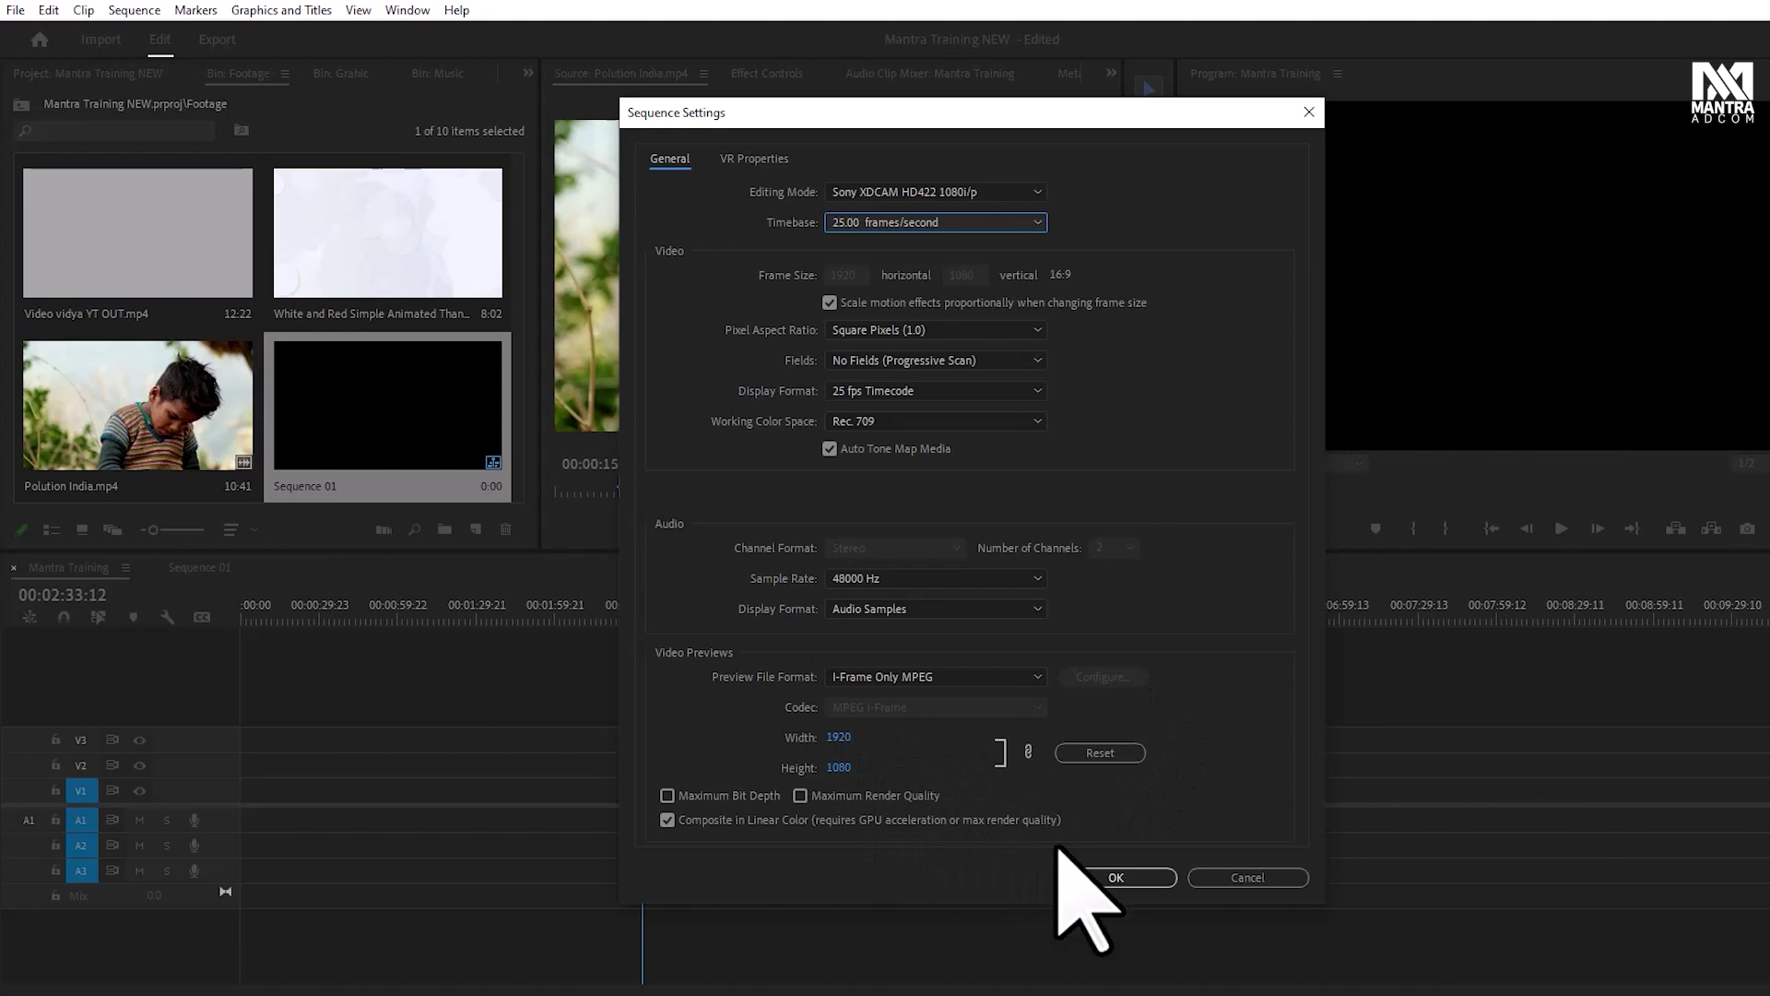
left_click(1118, 878)
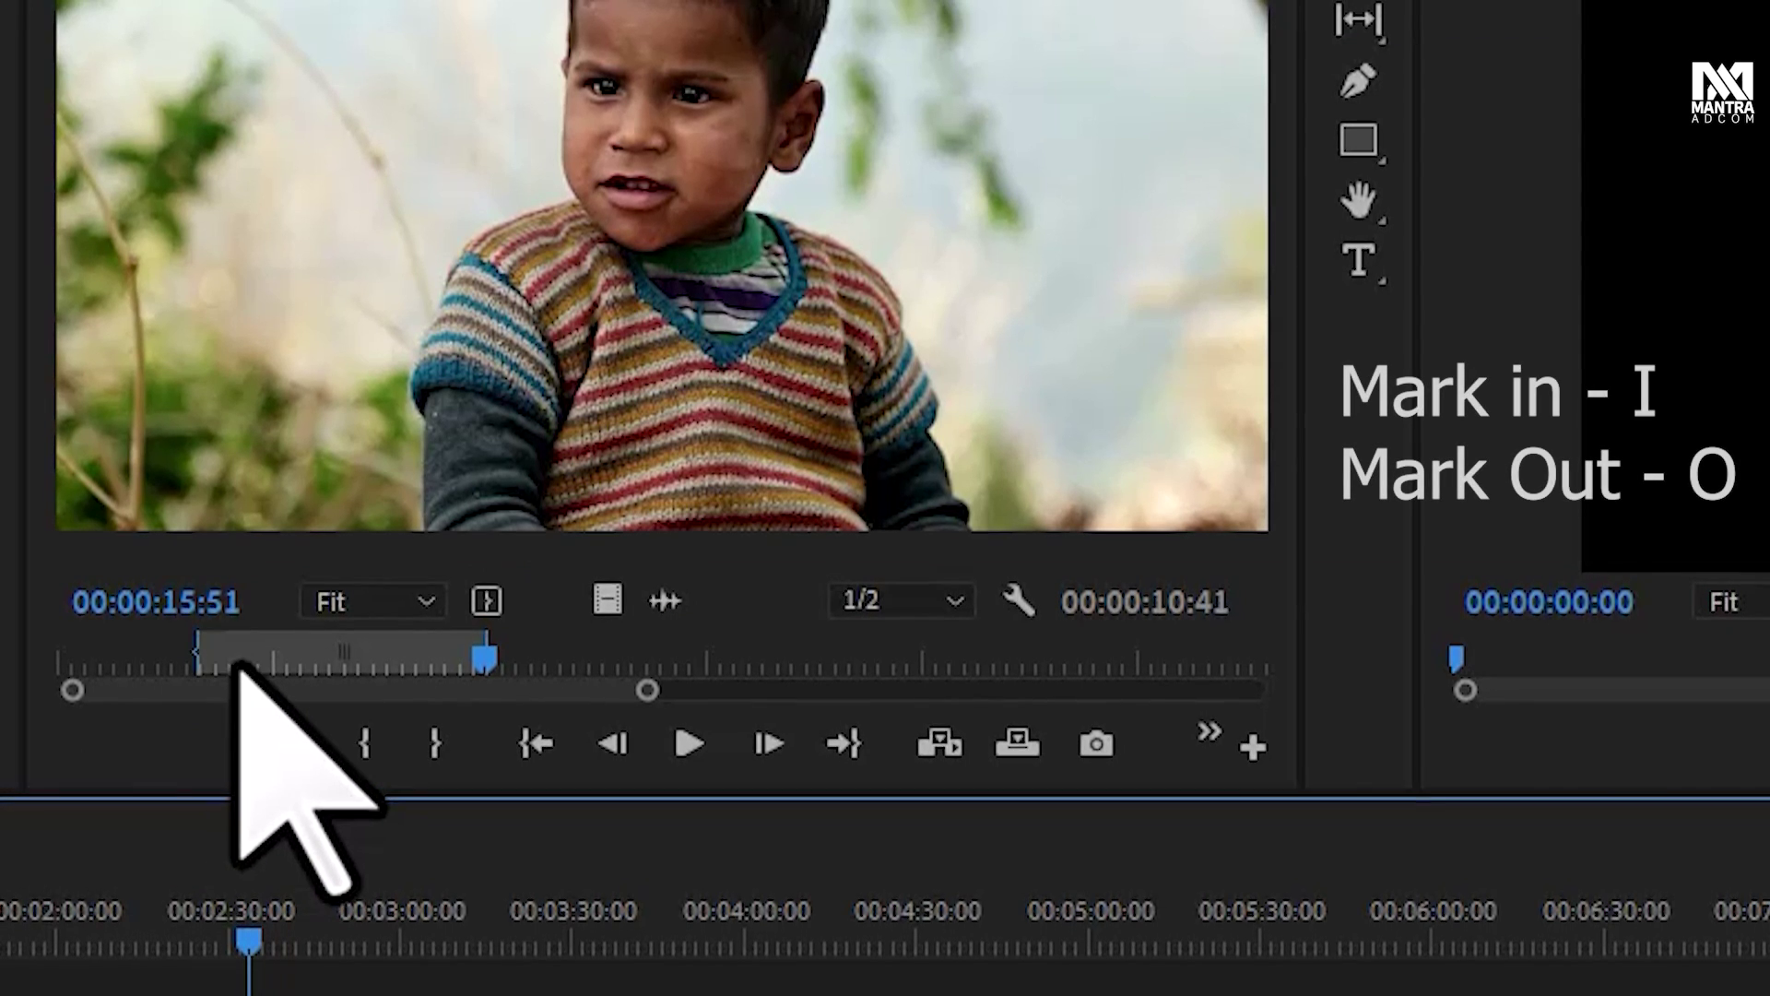
Mark Polution India with an out point at 00:00:14:18 and place it at 00:00:56:15, keeping existing settings
left_click(198, 662)
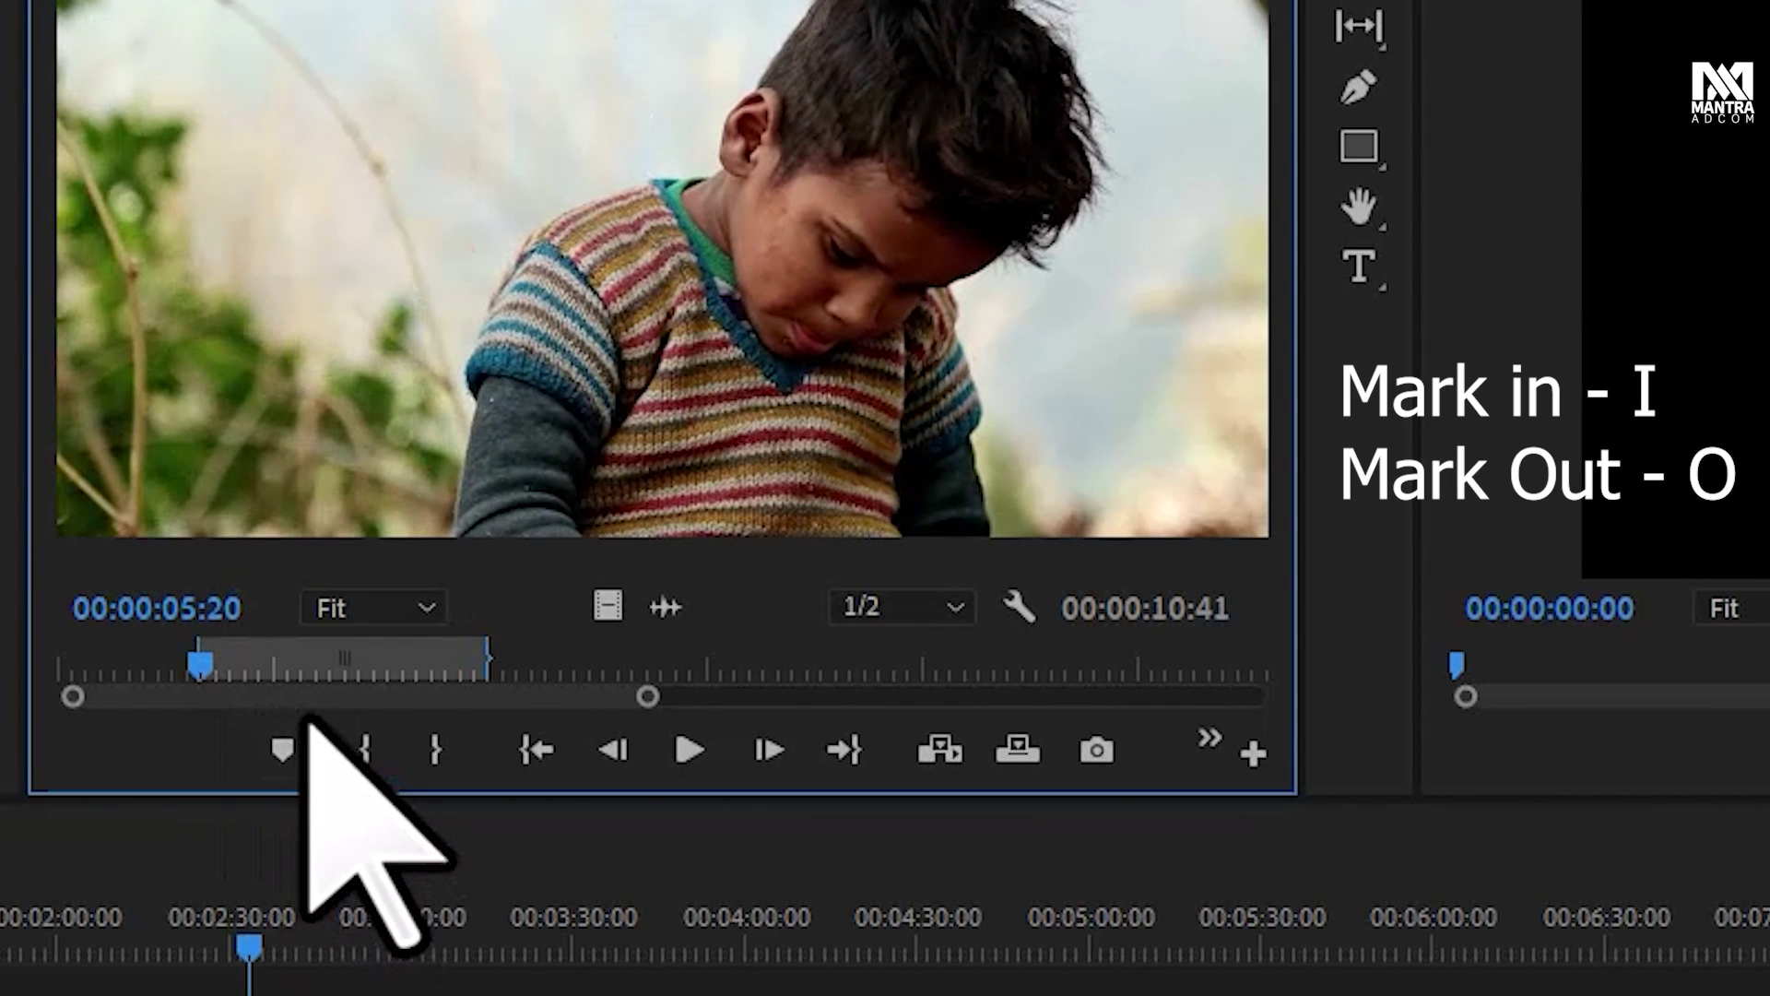
key("i")
left_click(430, 662)
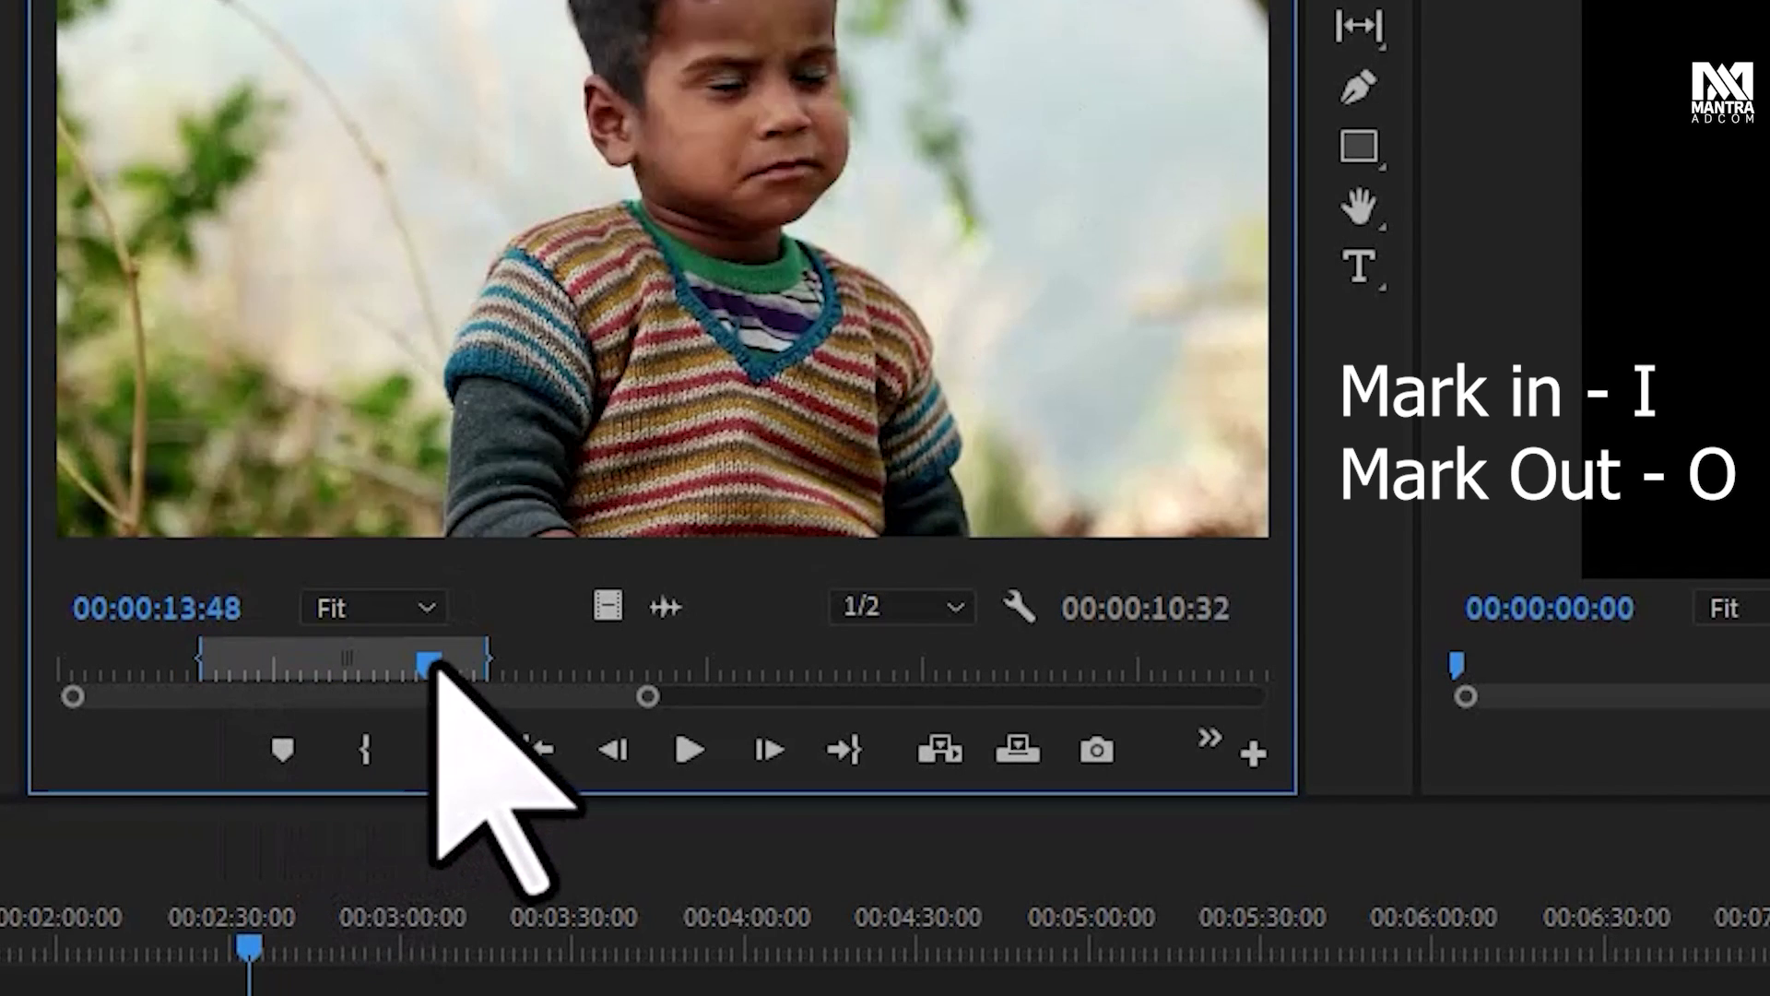
left_click_drag(430, 662, 445, 662)
key("o")
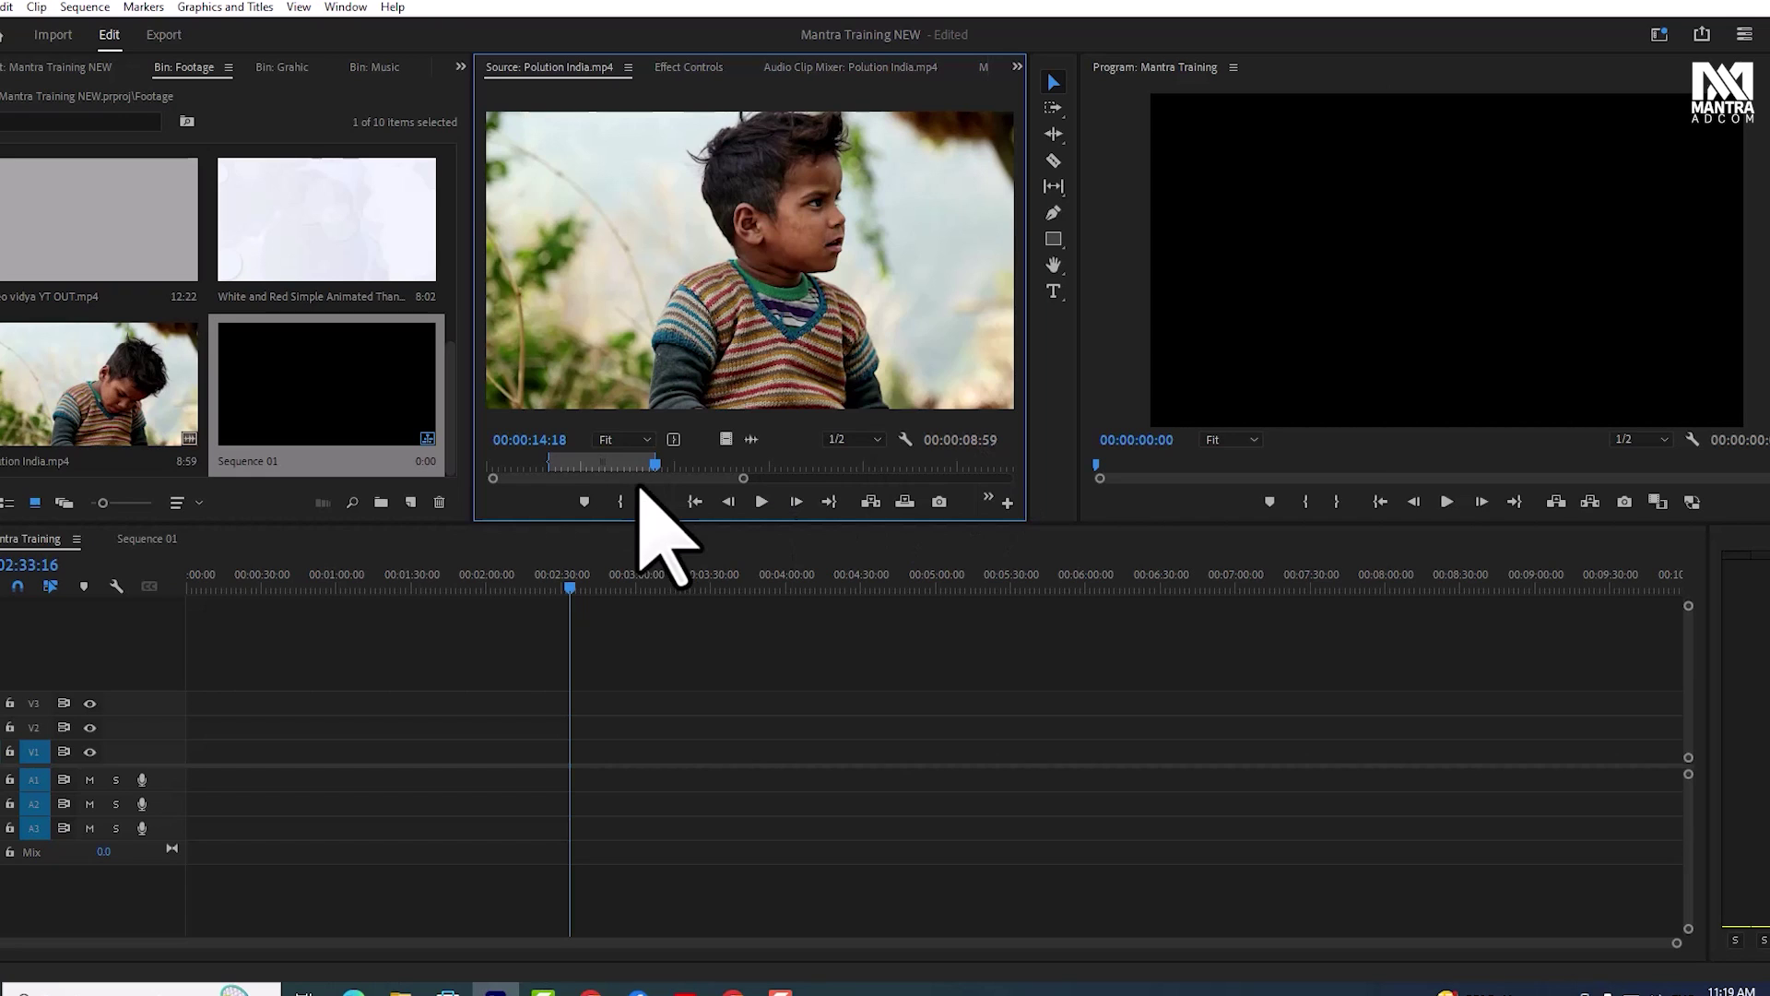
left_click_drag(396, 585, 330, 590)
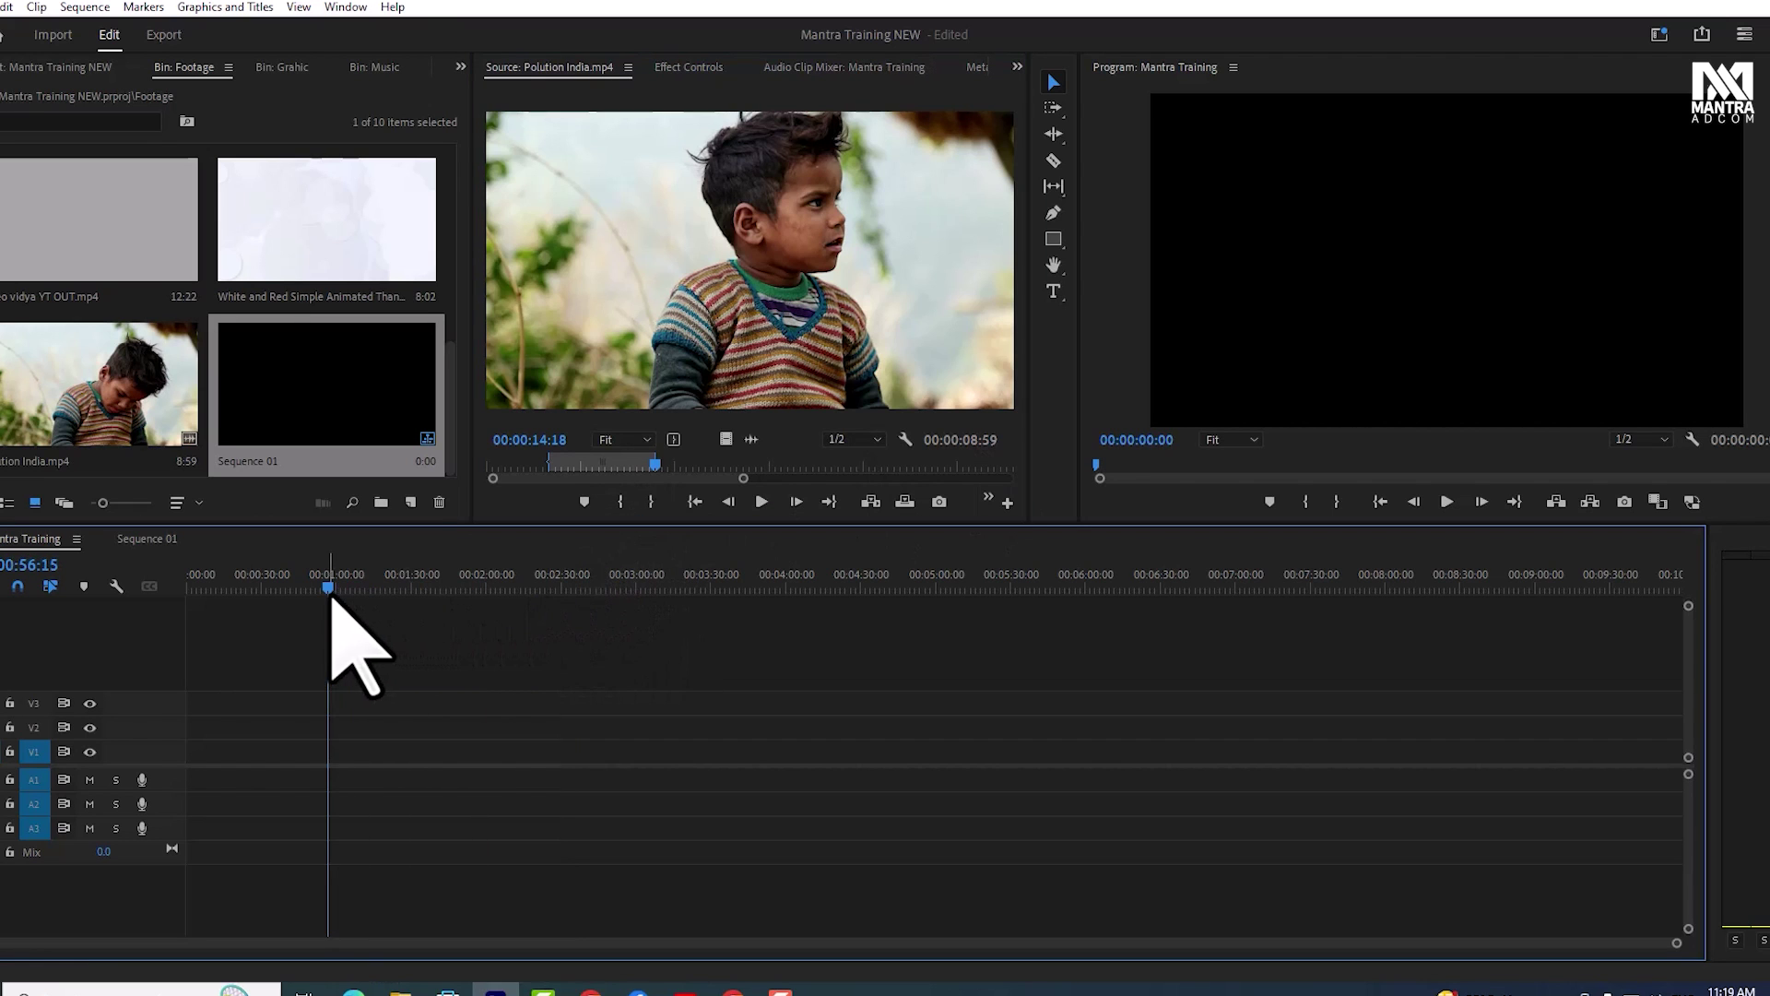
left_click_drag(624, 406, 343, 749)
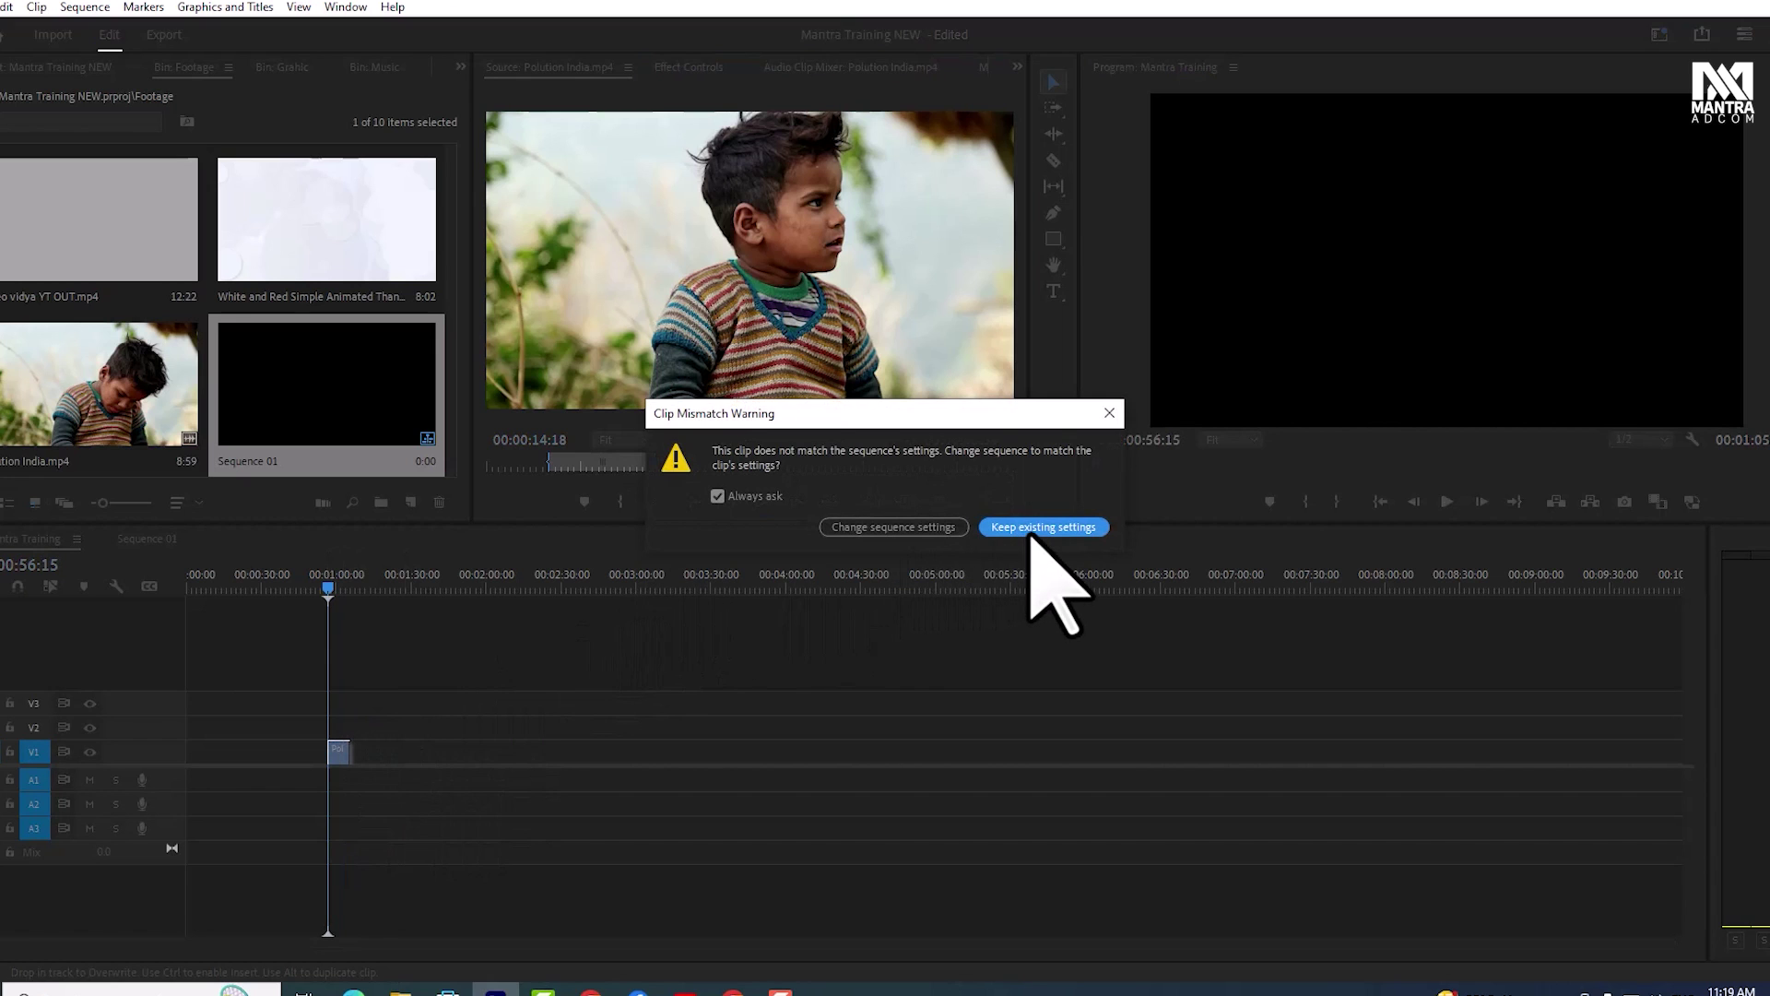
left_click(1039, 527)
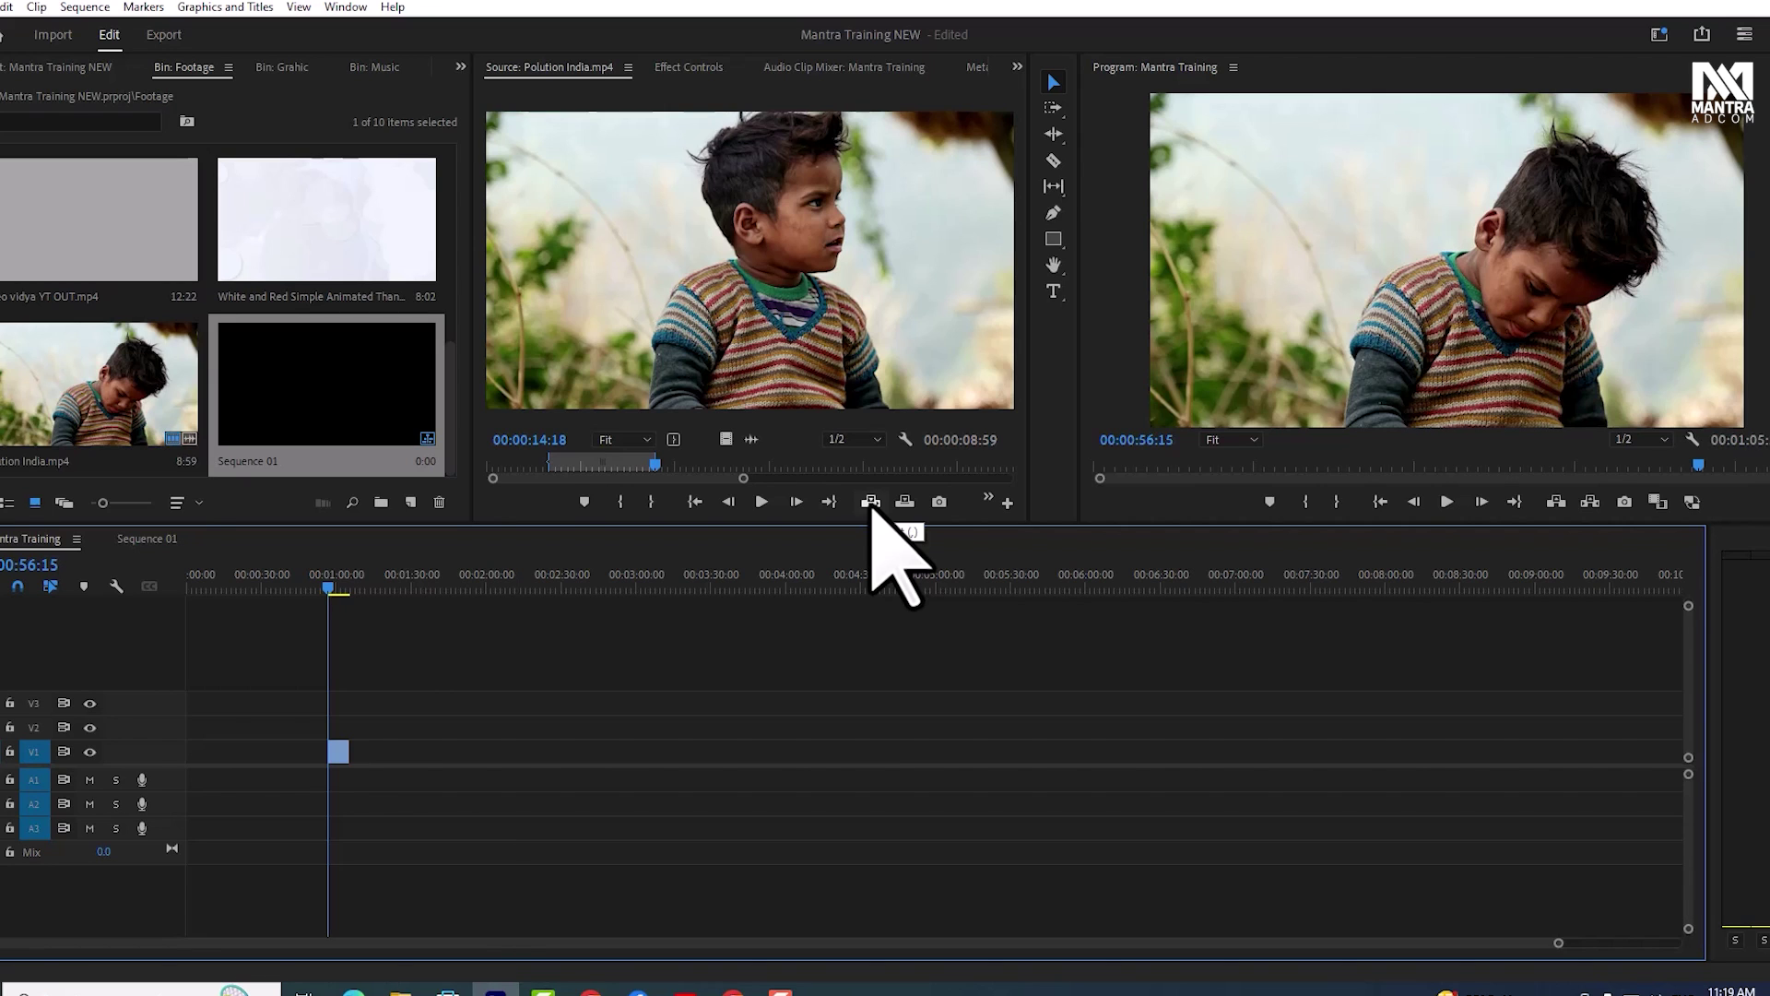
Add a video-only copy of the Polution India clip to V1
left_click(809, 452)
left_click_drag(810, 451, 745, 415)
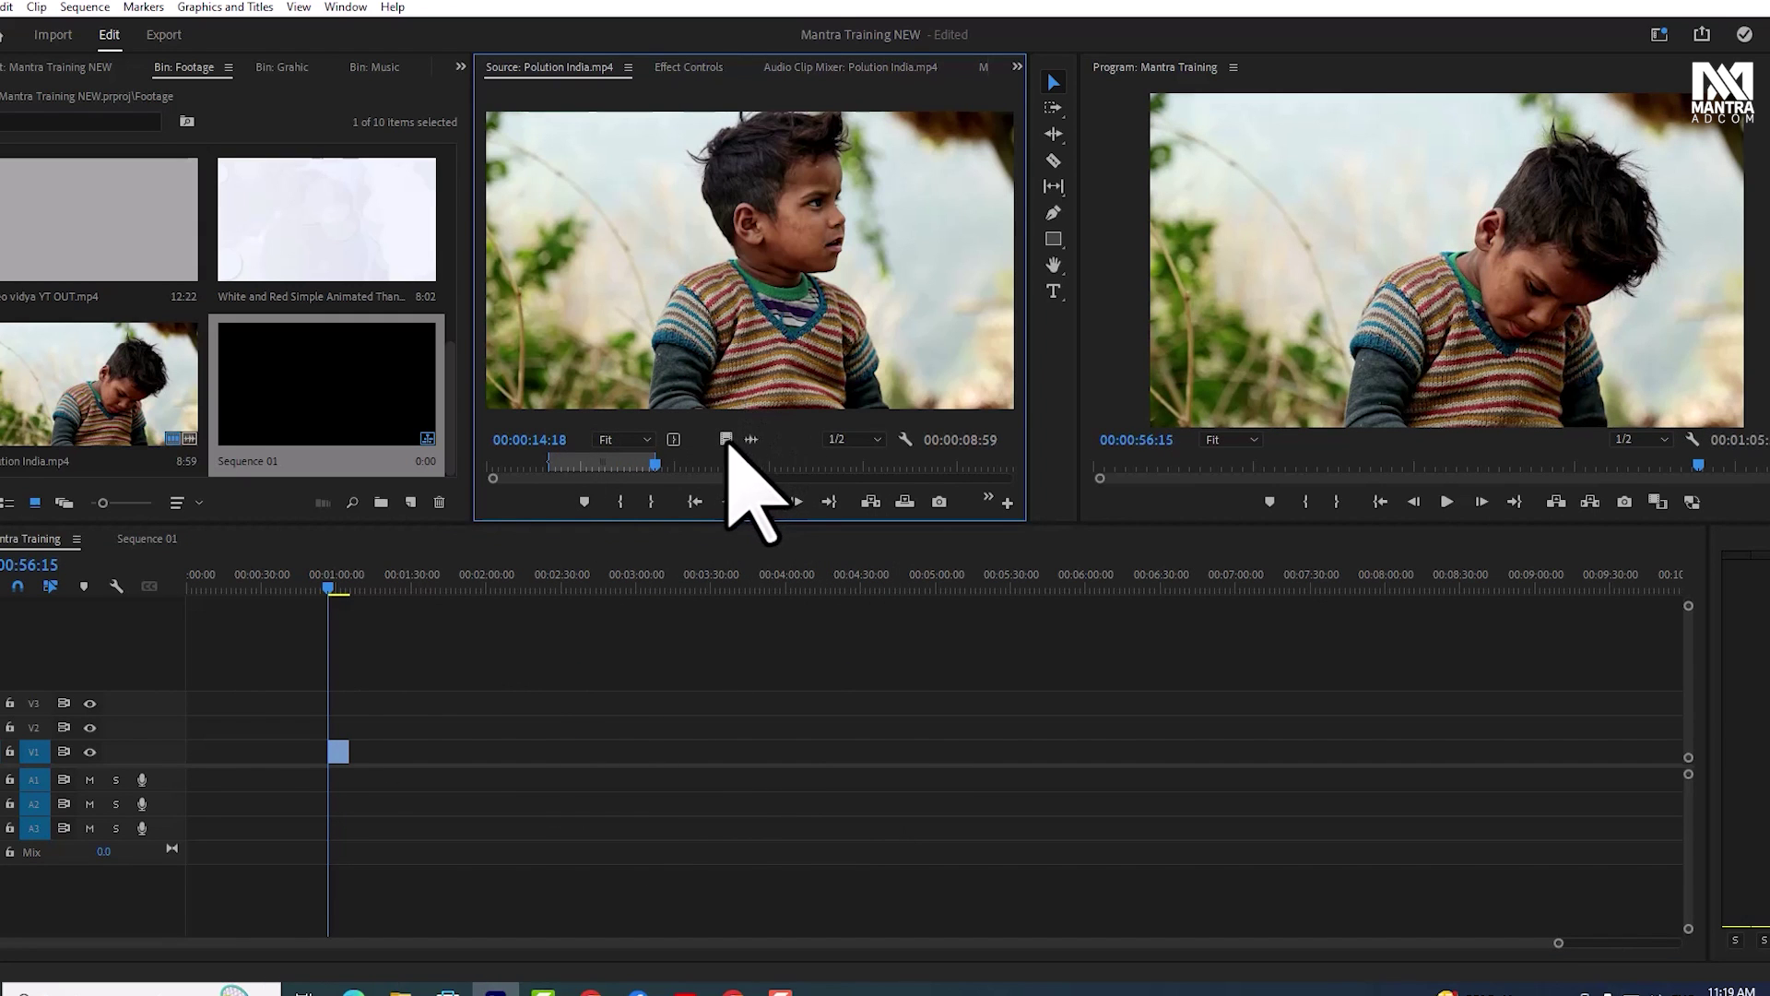
left_click_drag(726, 439, 498, 749)
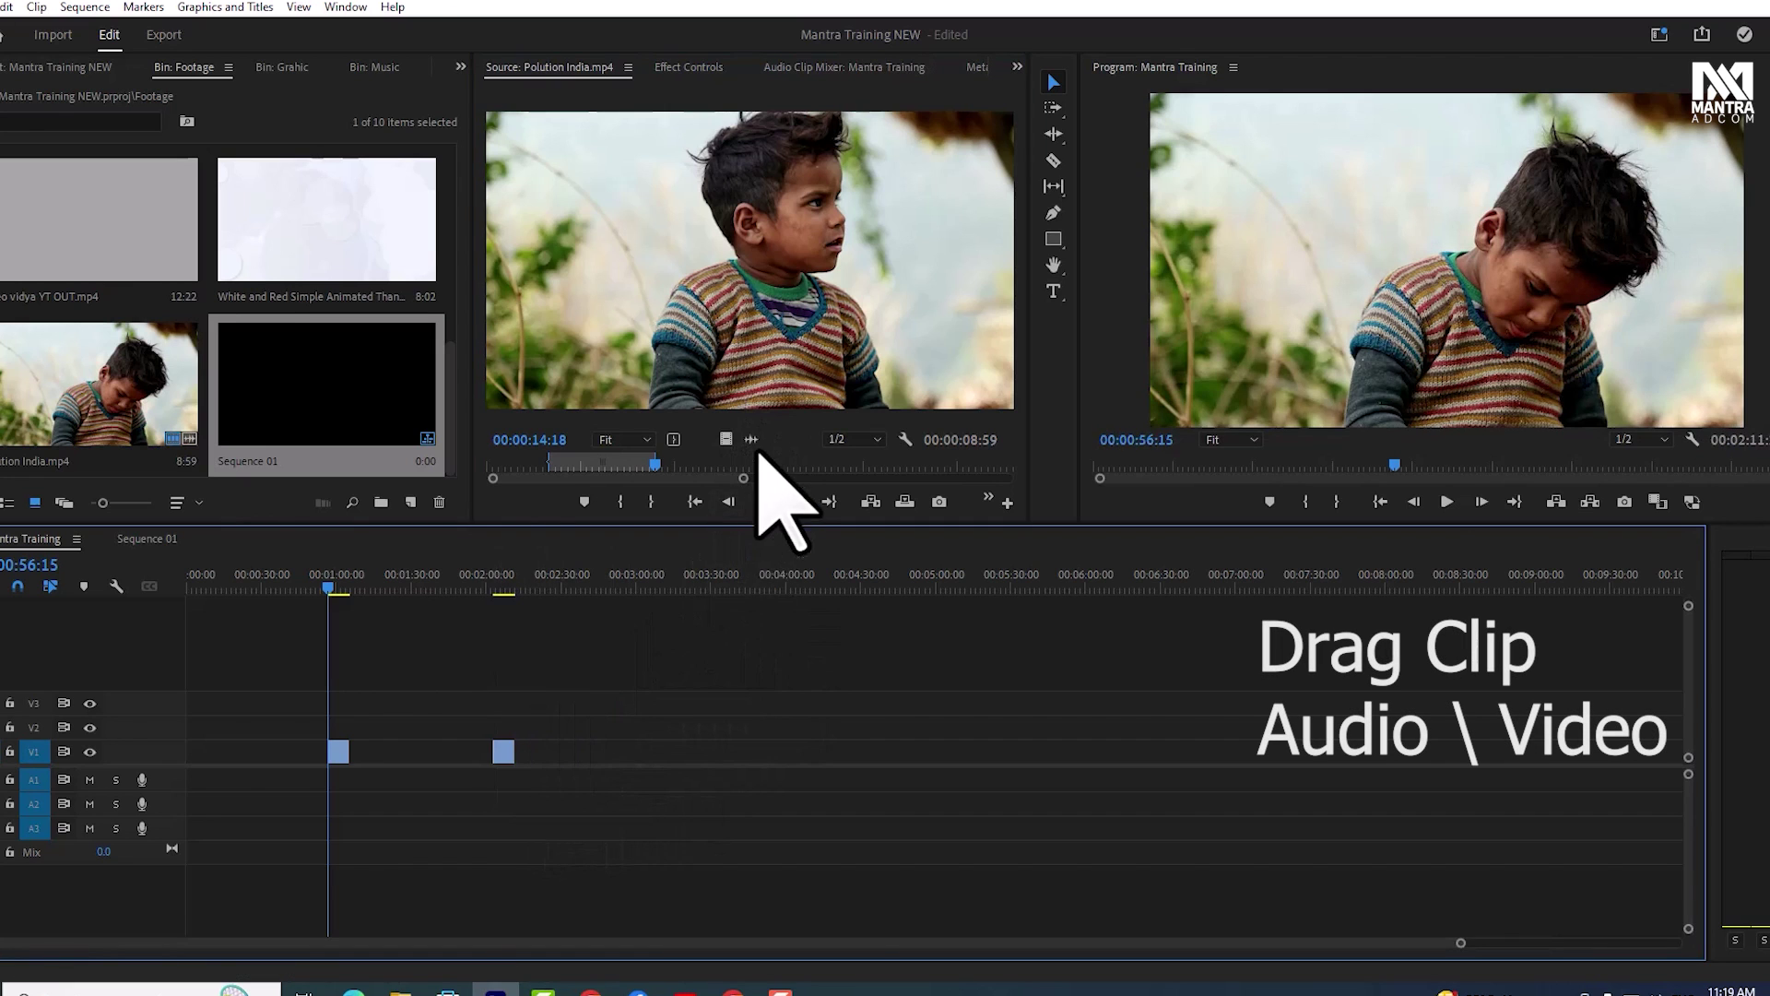
left_click_drag(751, 439, 728, 797)
left_click_drag(742, 806, 791, 339)
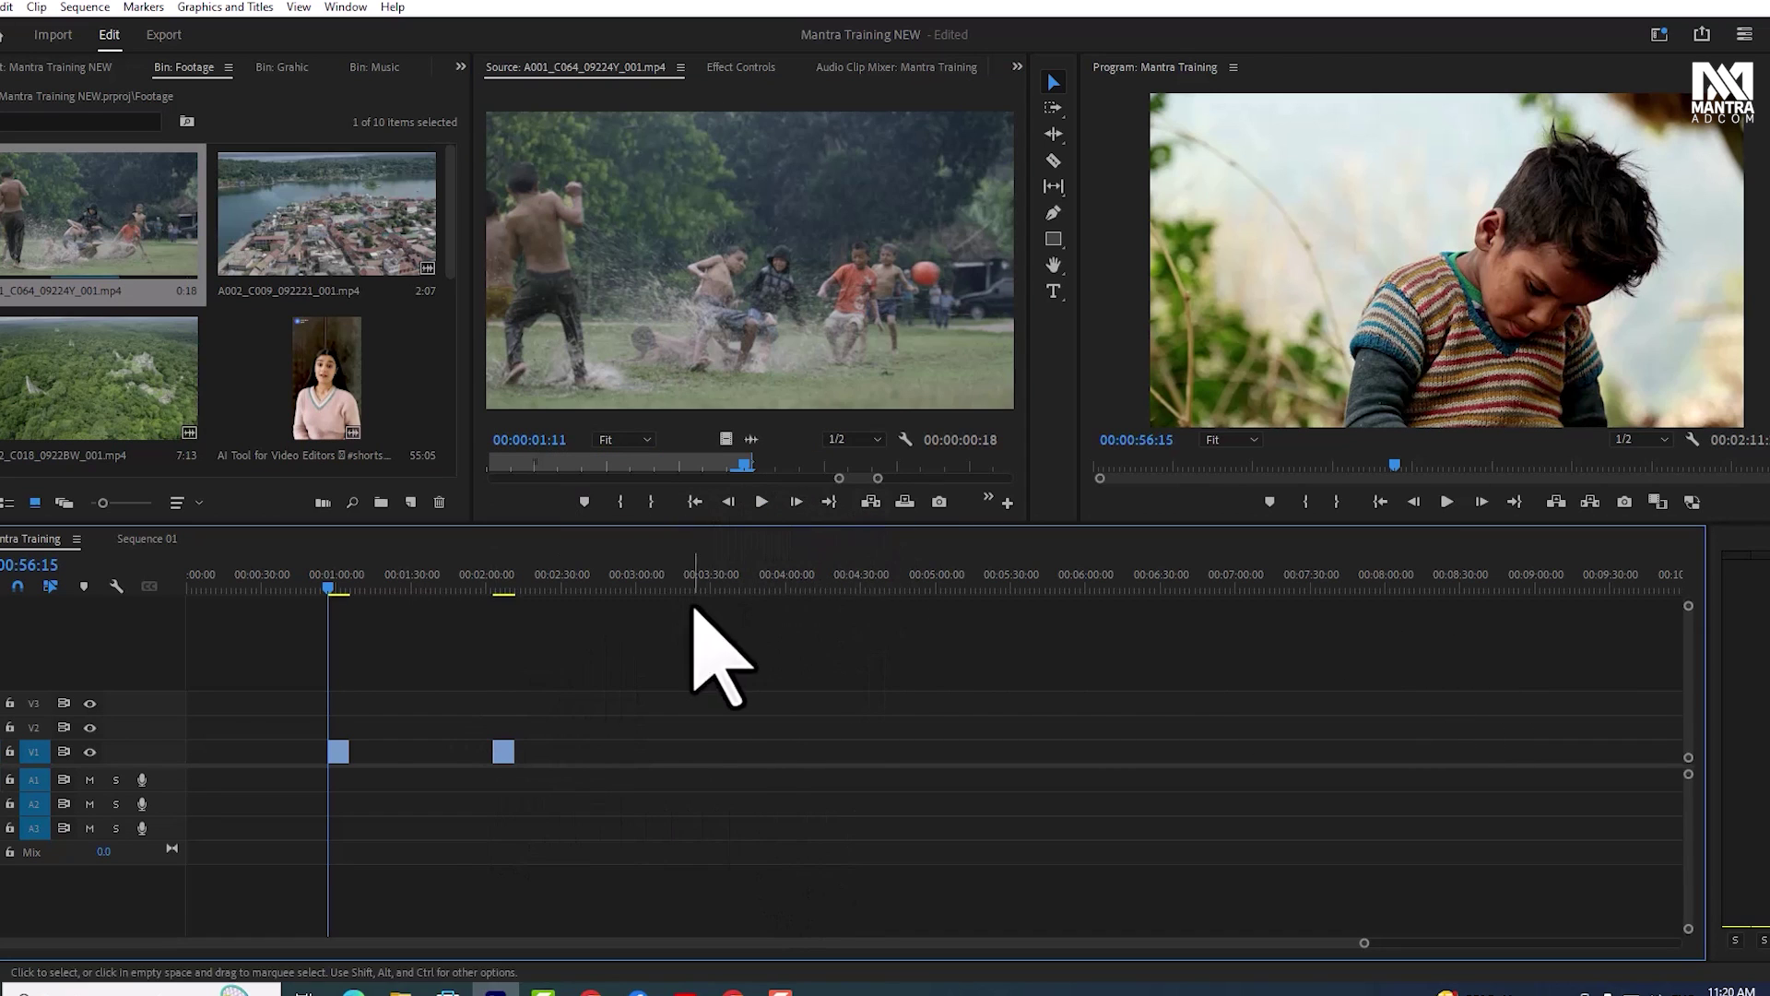
Insert and overwrite short Polution India clips near 2:30 and butt them together
left_click(562, 576)
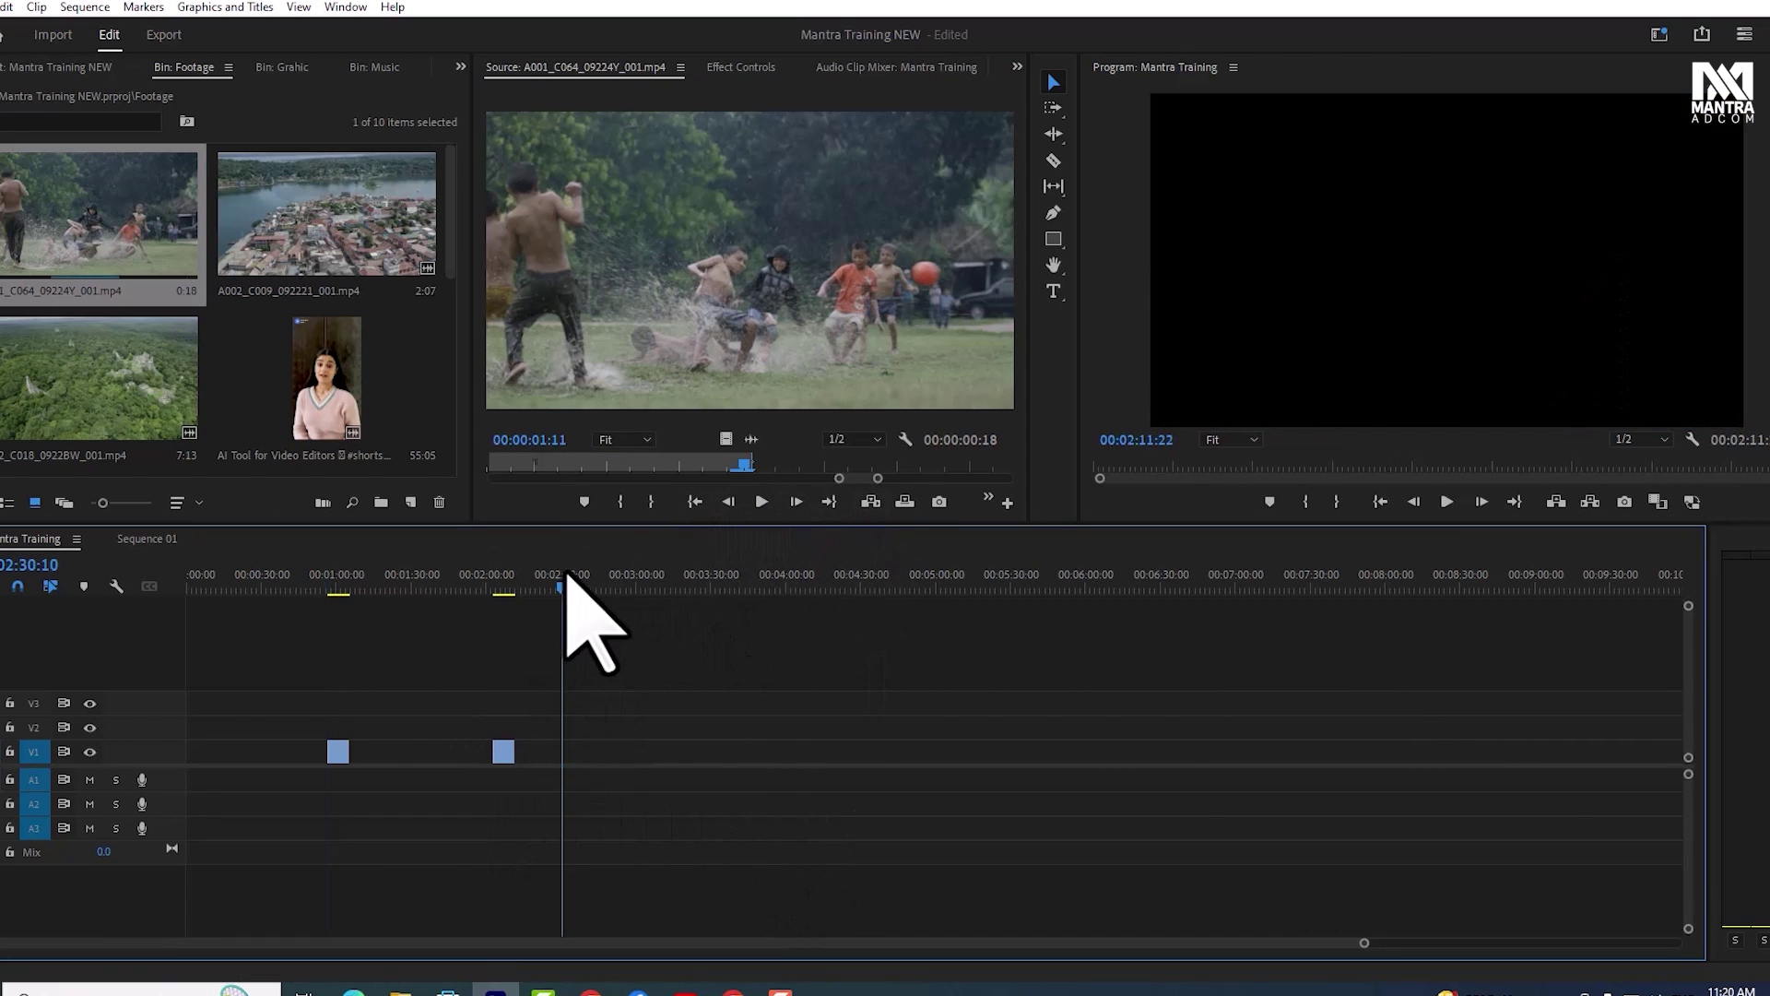
left_click(872, 503)
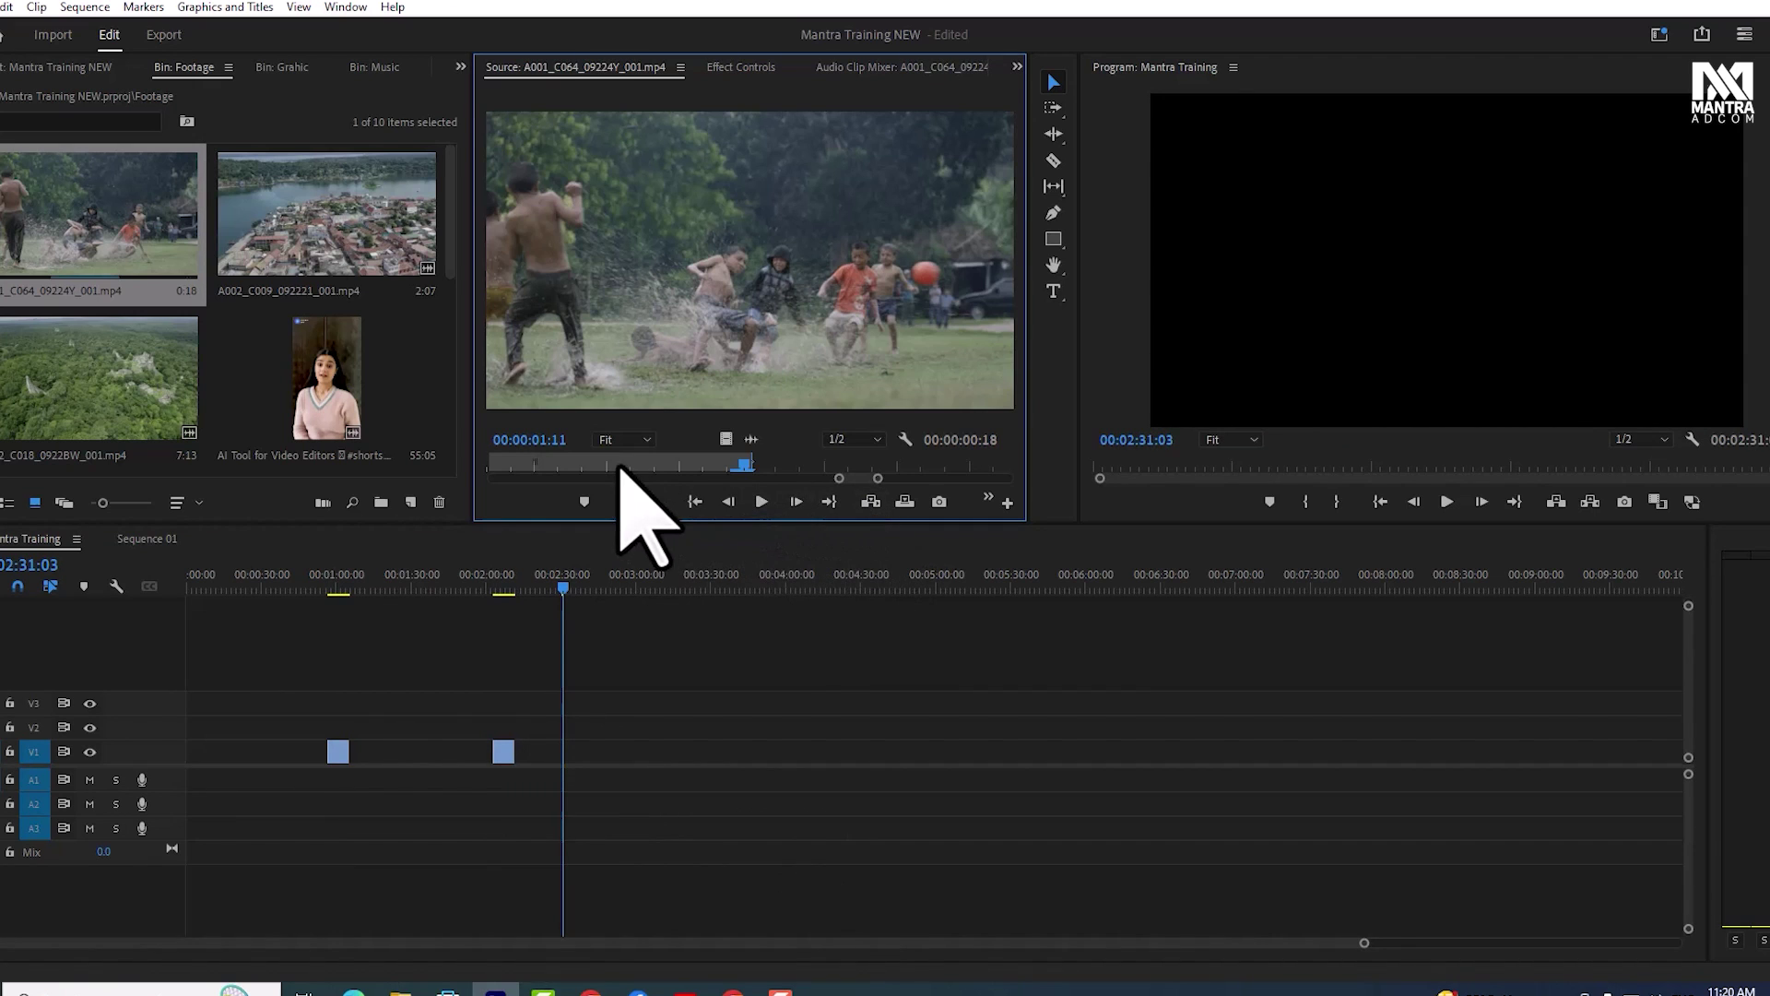
left_click(583, 464)
left_click(544, 636)
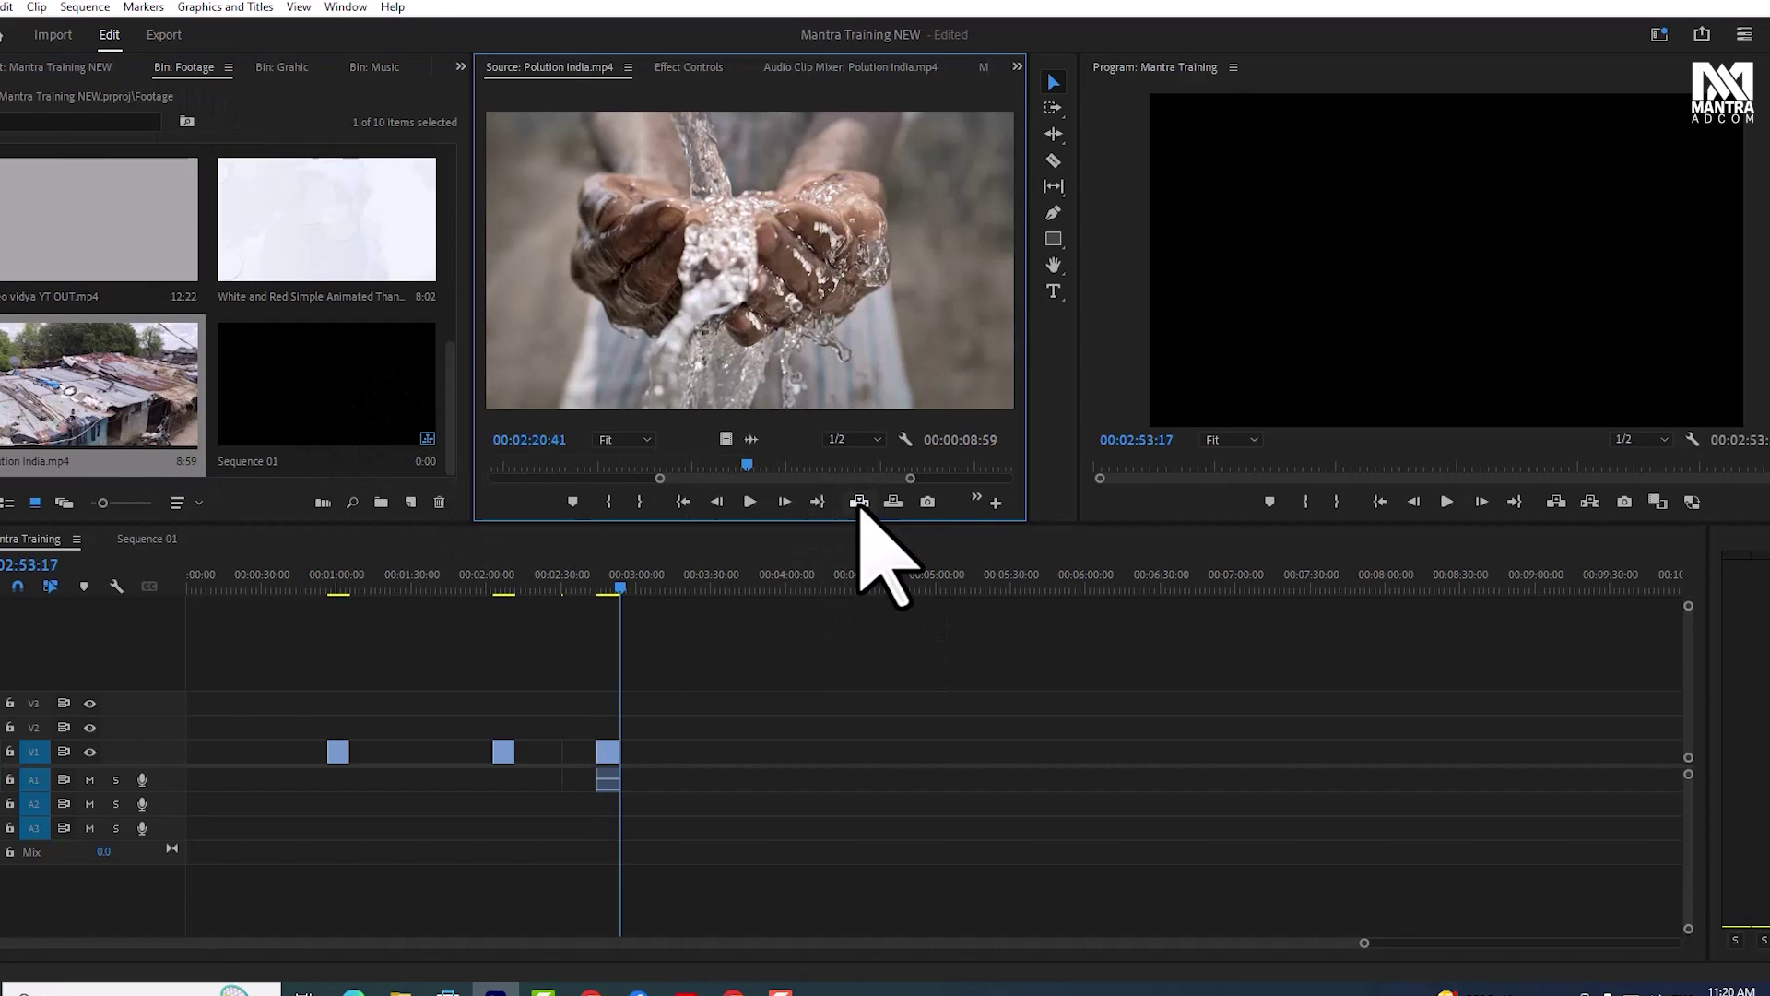
left_click(687, 579)
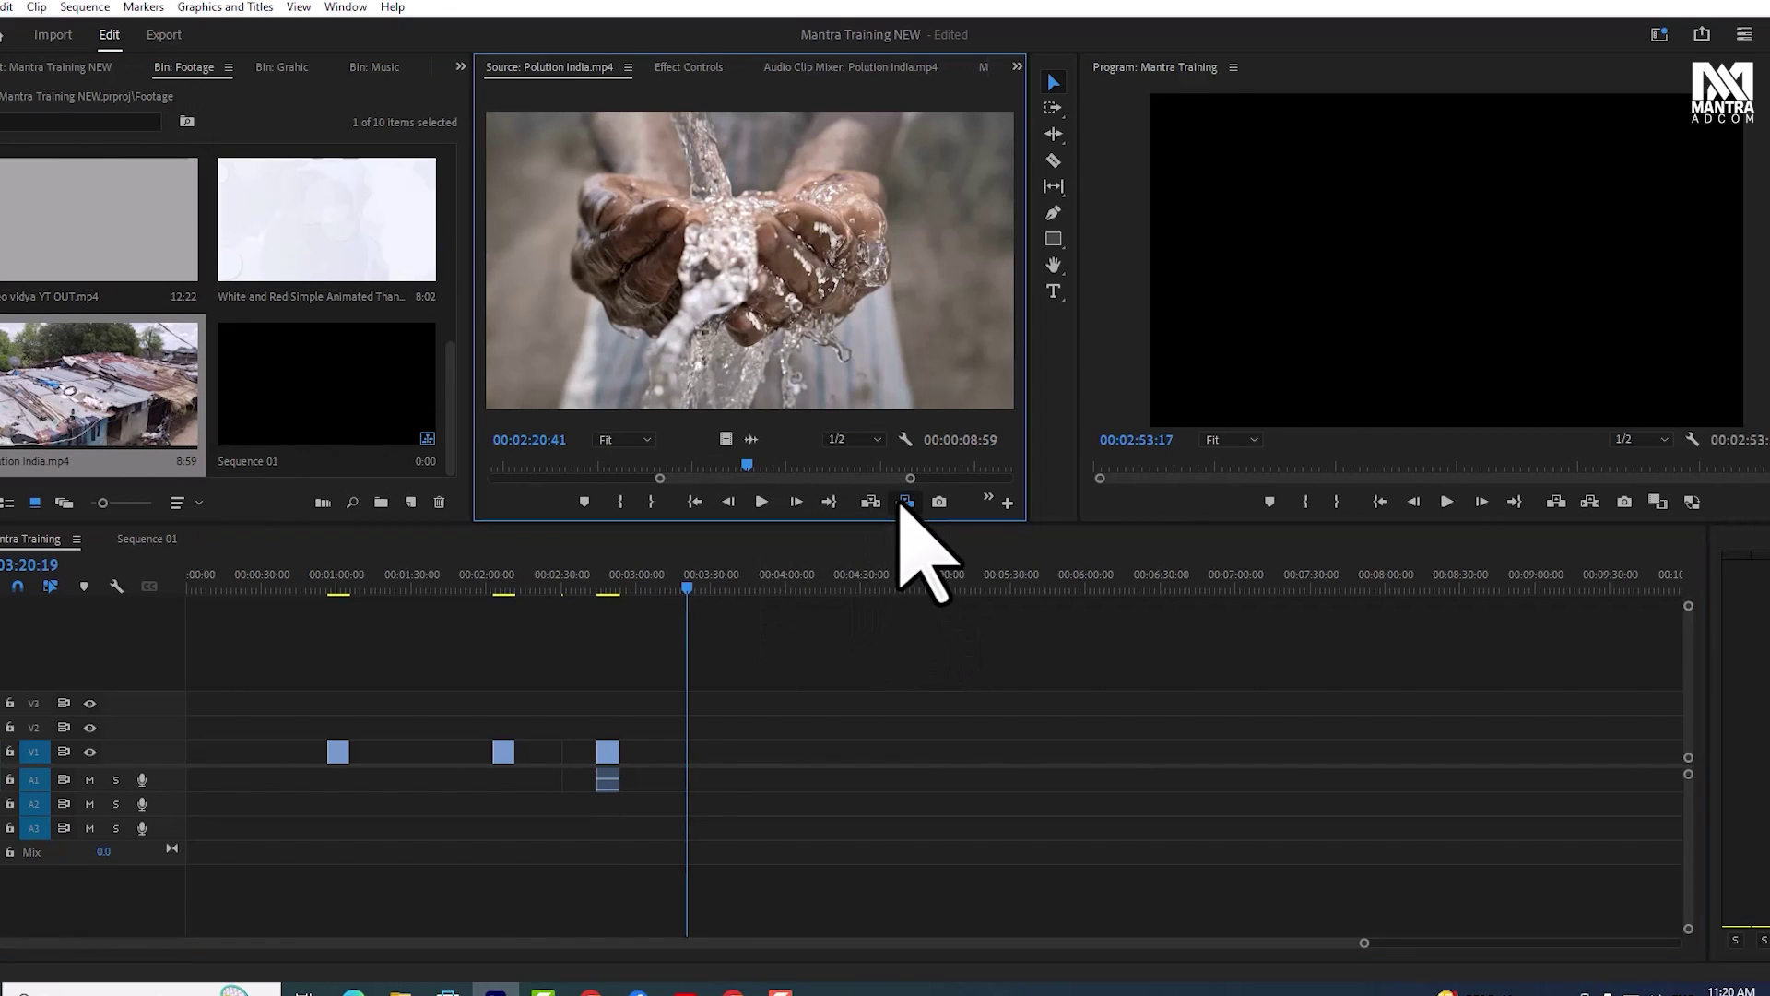
left_click(893, 501)
left_click_drag(698, 752, 630, 751)
Add every clip in the bin to the sequence
left_click(140, 318)
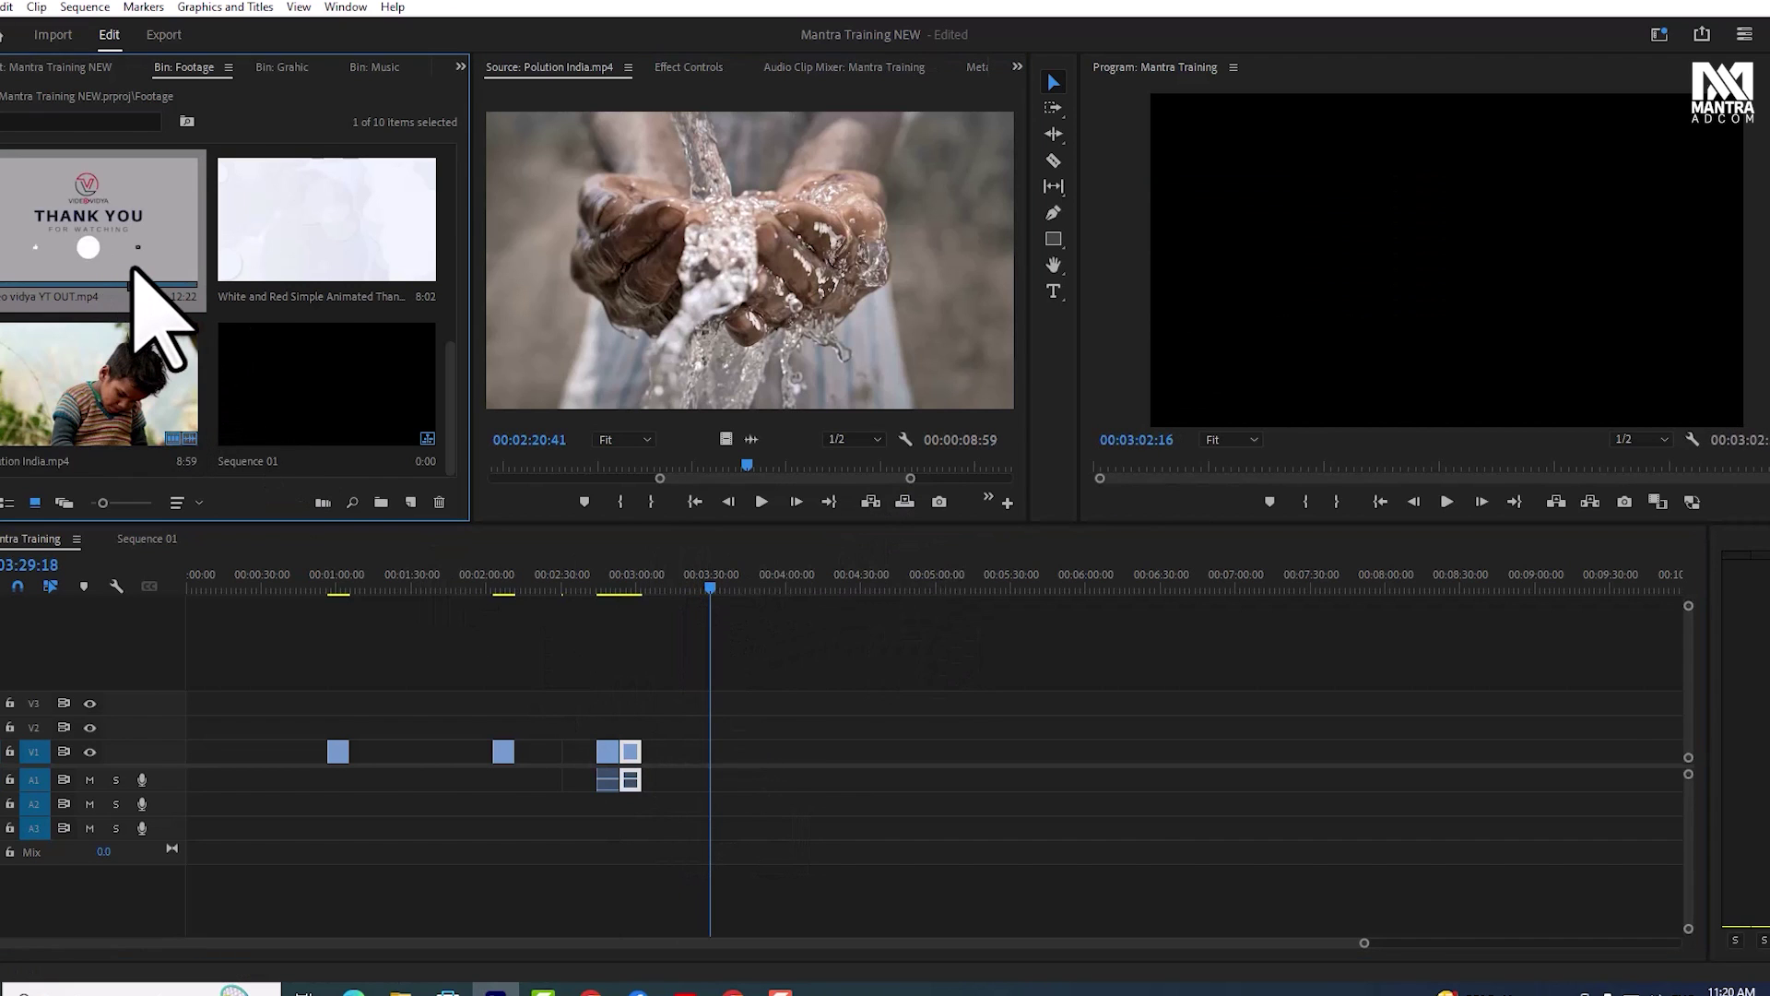
key("ctrl+a")
mouse_move(139, 297)
left_mouse_down()
mouse_move(488, 433)
mouse_move(1051, 738)
left_mouse_up()
Insert and overwrite Polution India clips at about 3:07
left_click(839, 779)
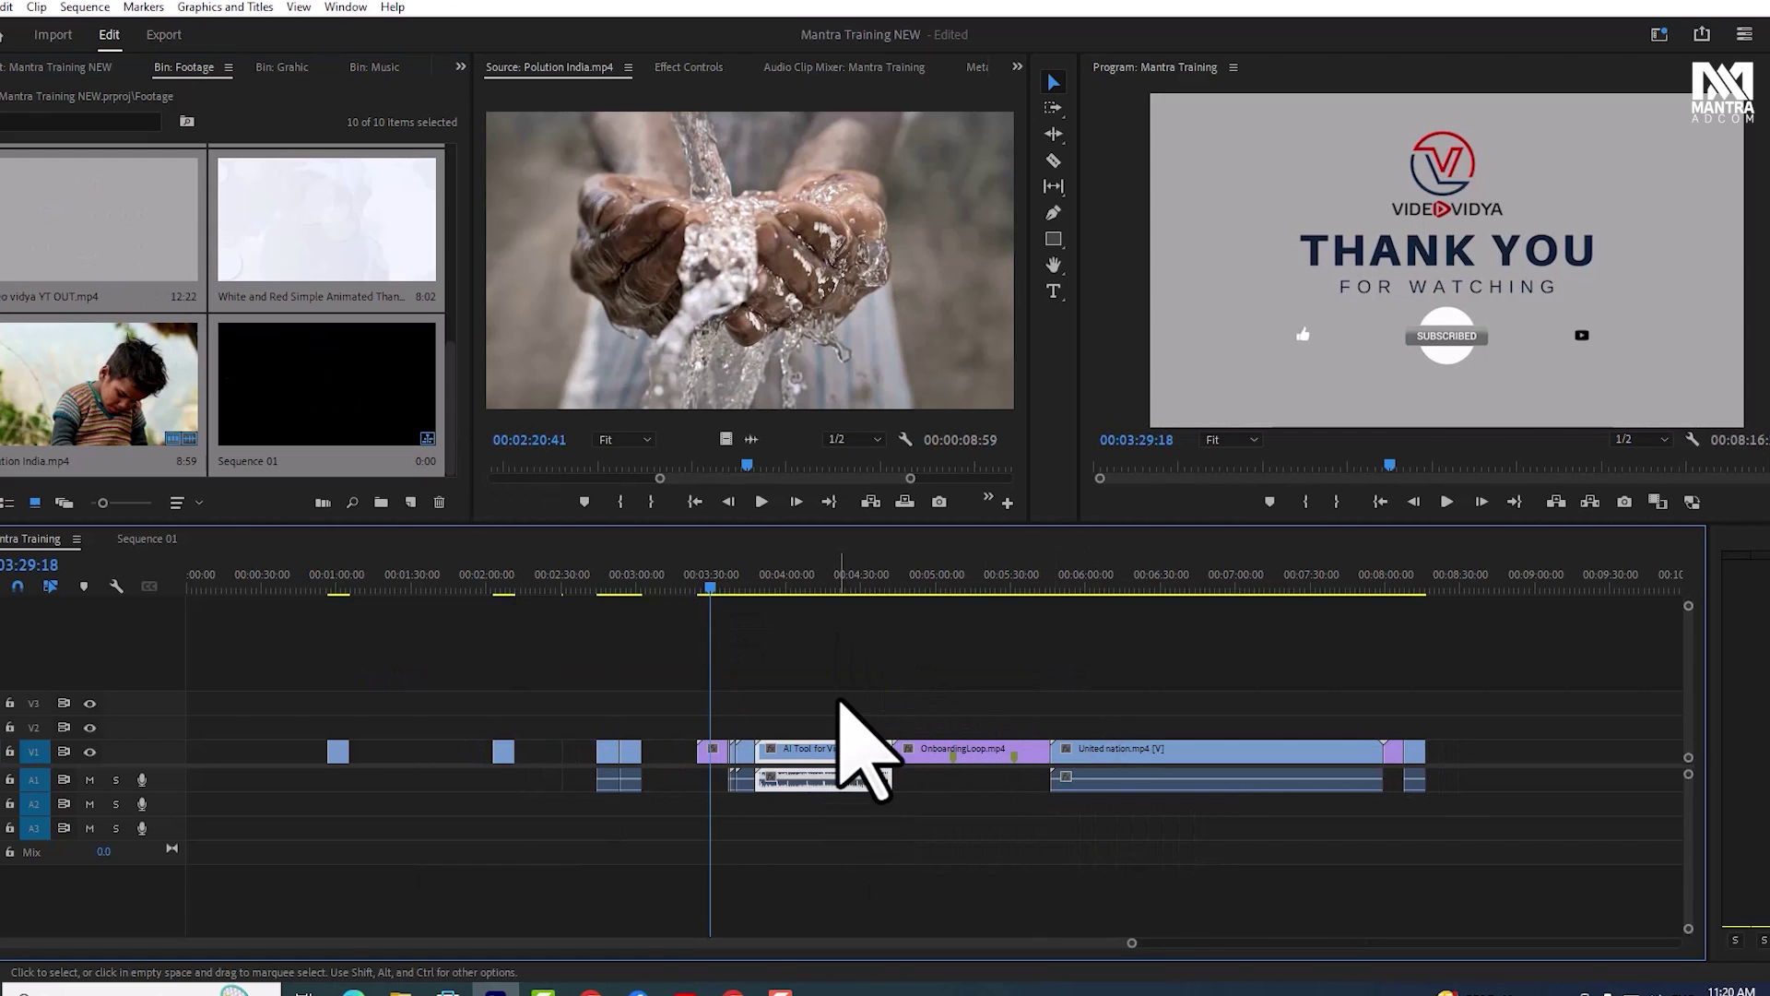
left_click(809, 586)
key("equal")
left_click_drag(593, 586, 565, 587)
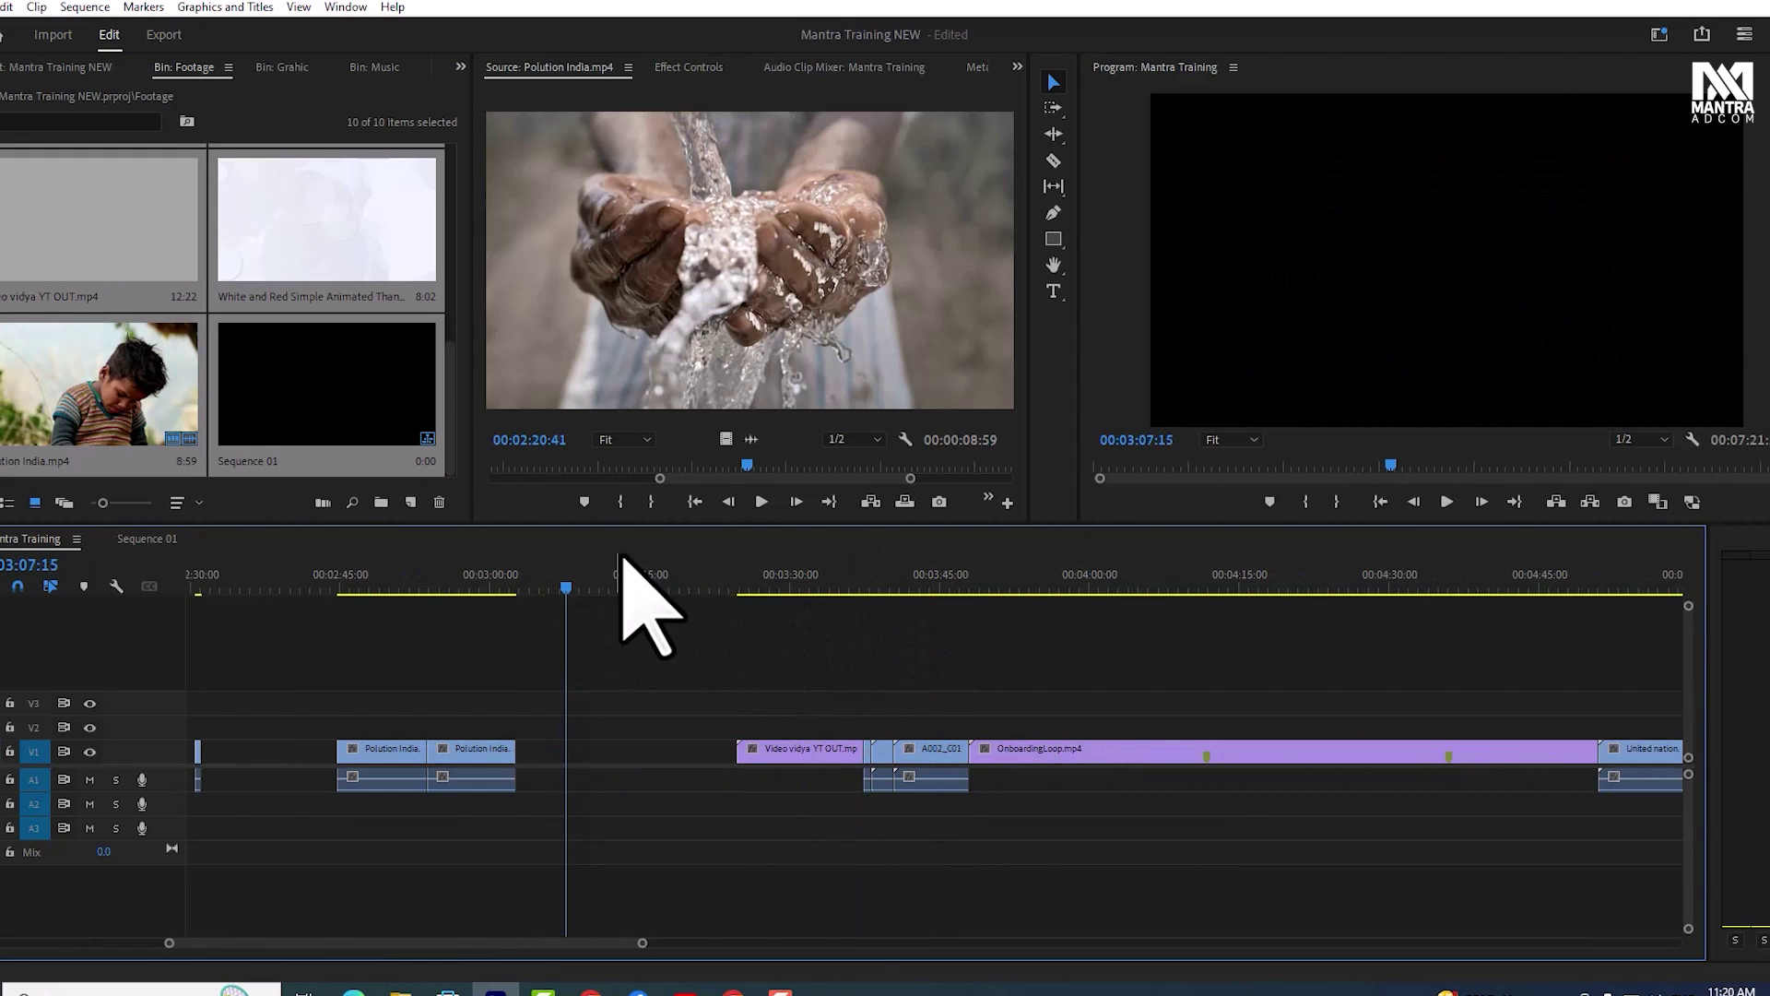
key("minus")
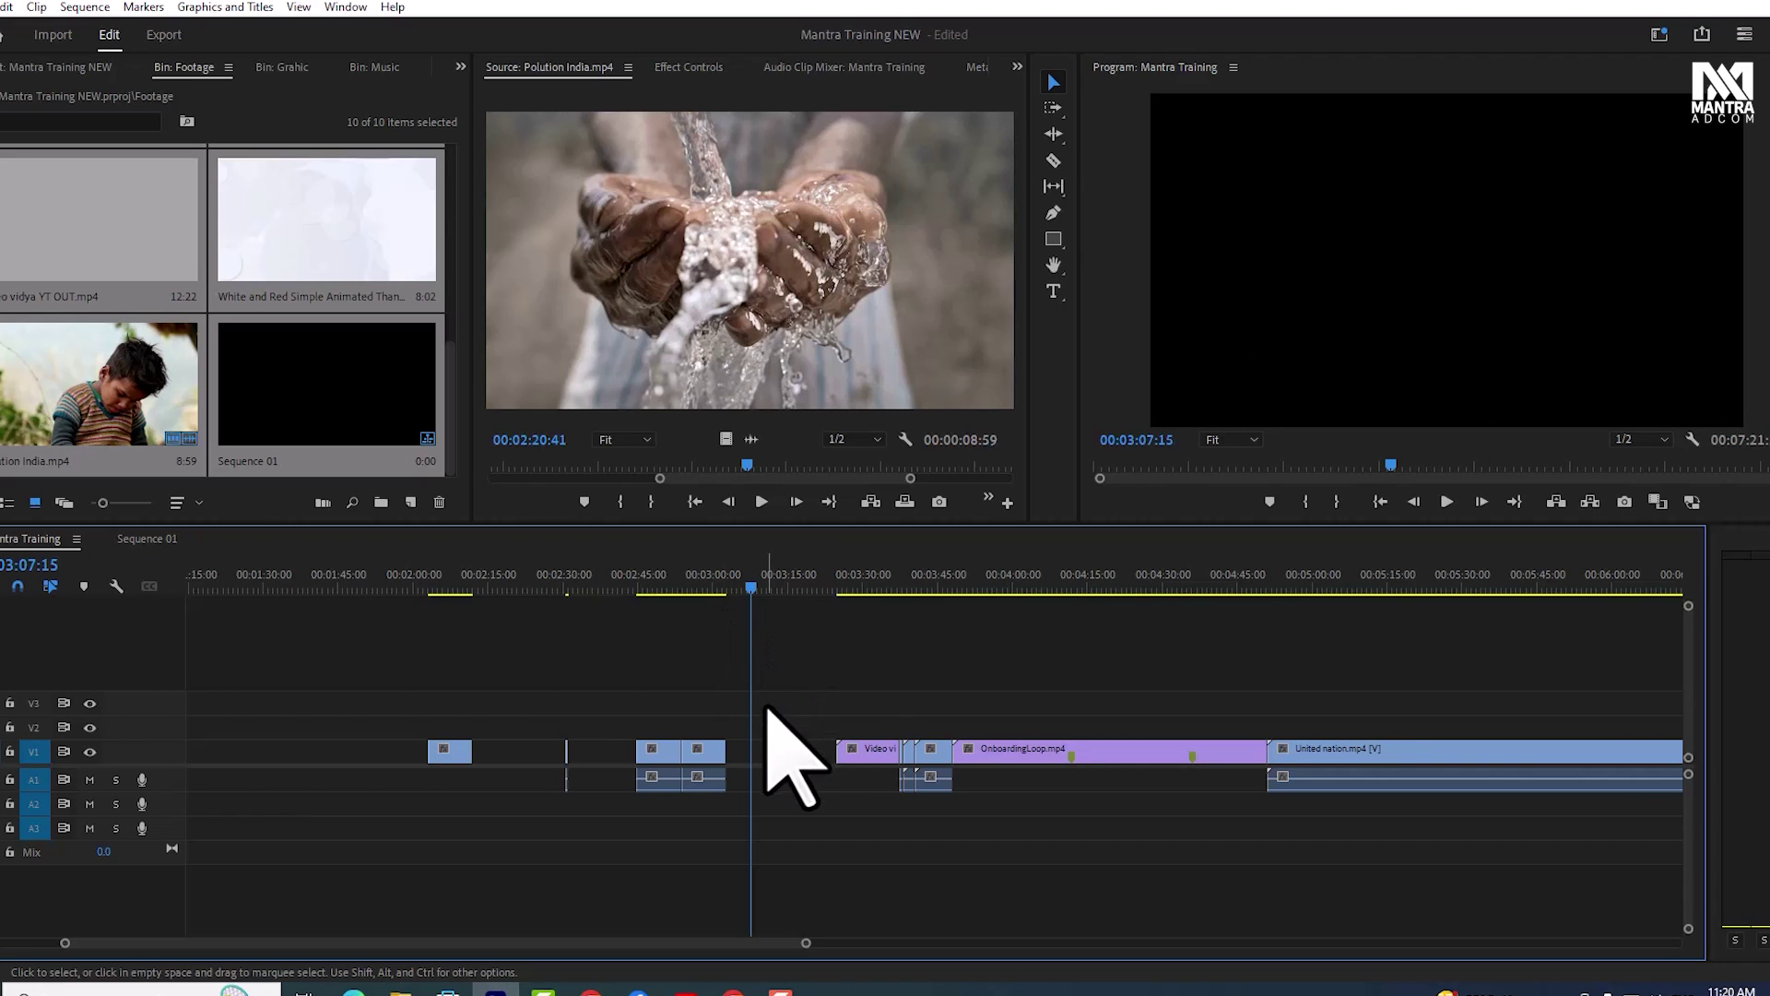
key("equal")
left_click(870, 502)
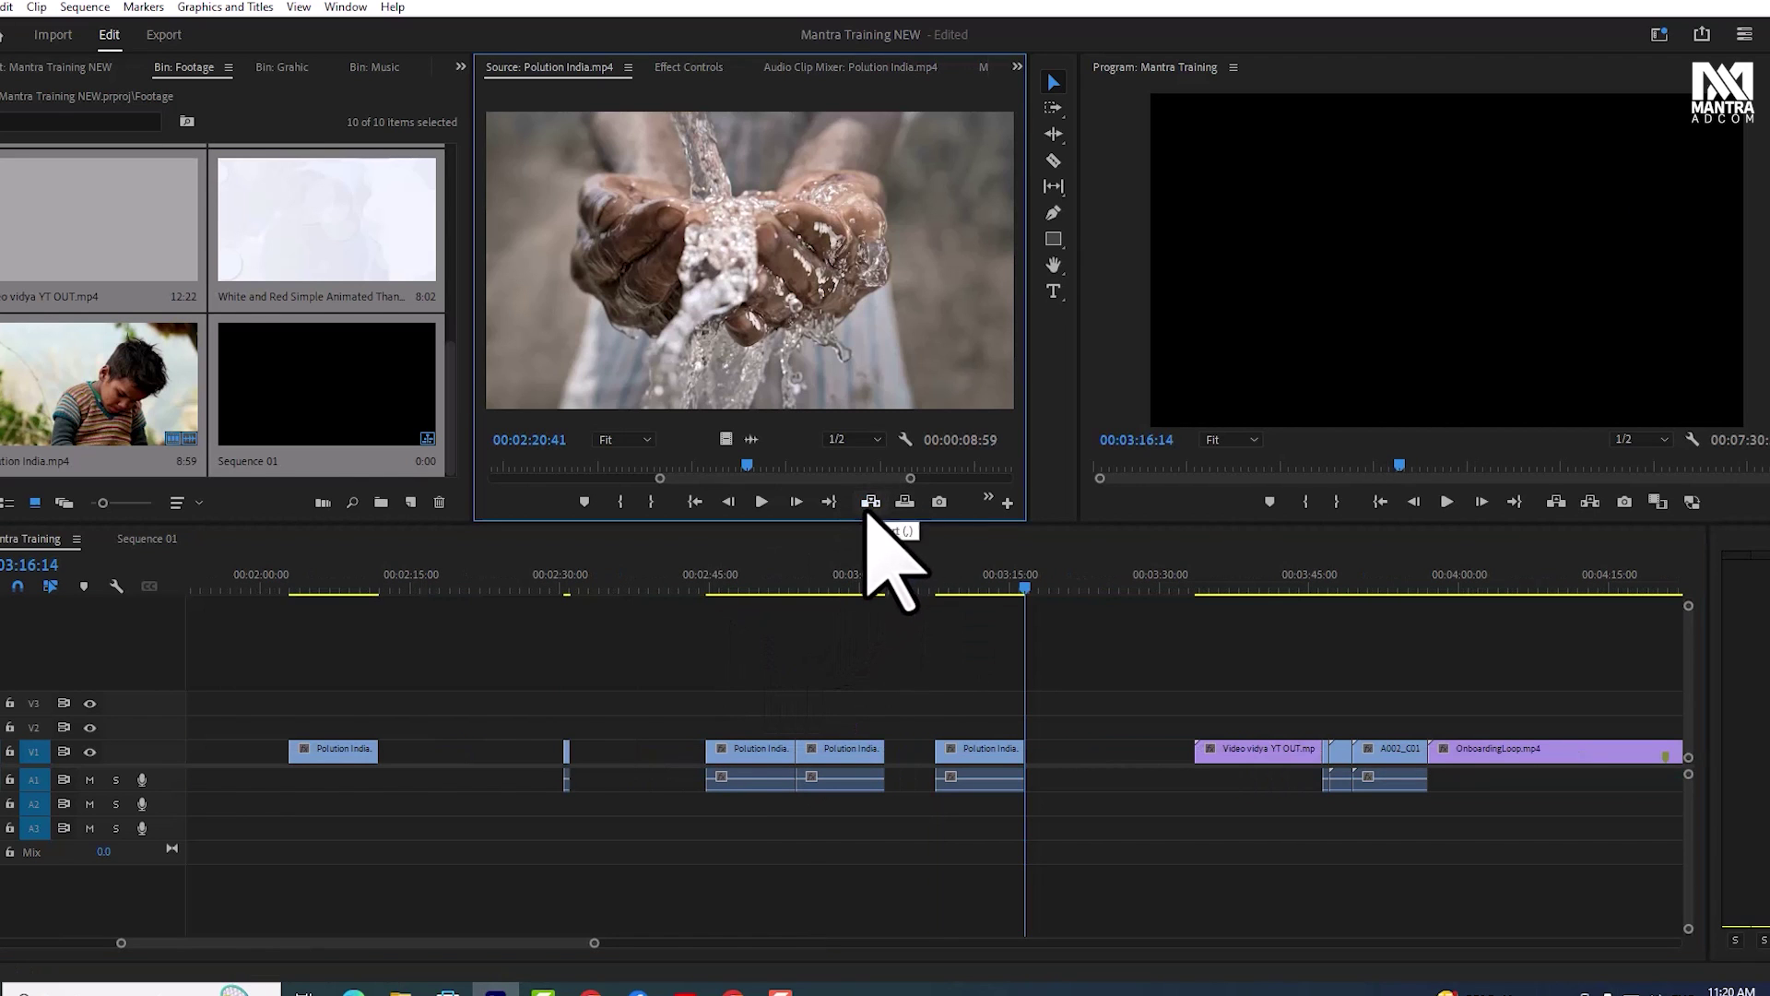
left_click(905, 501)
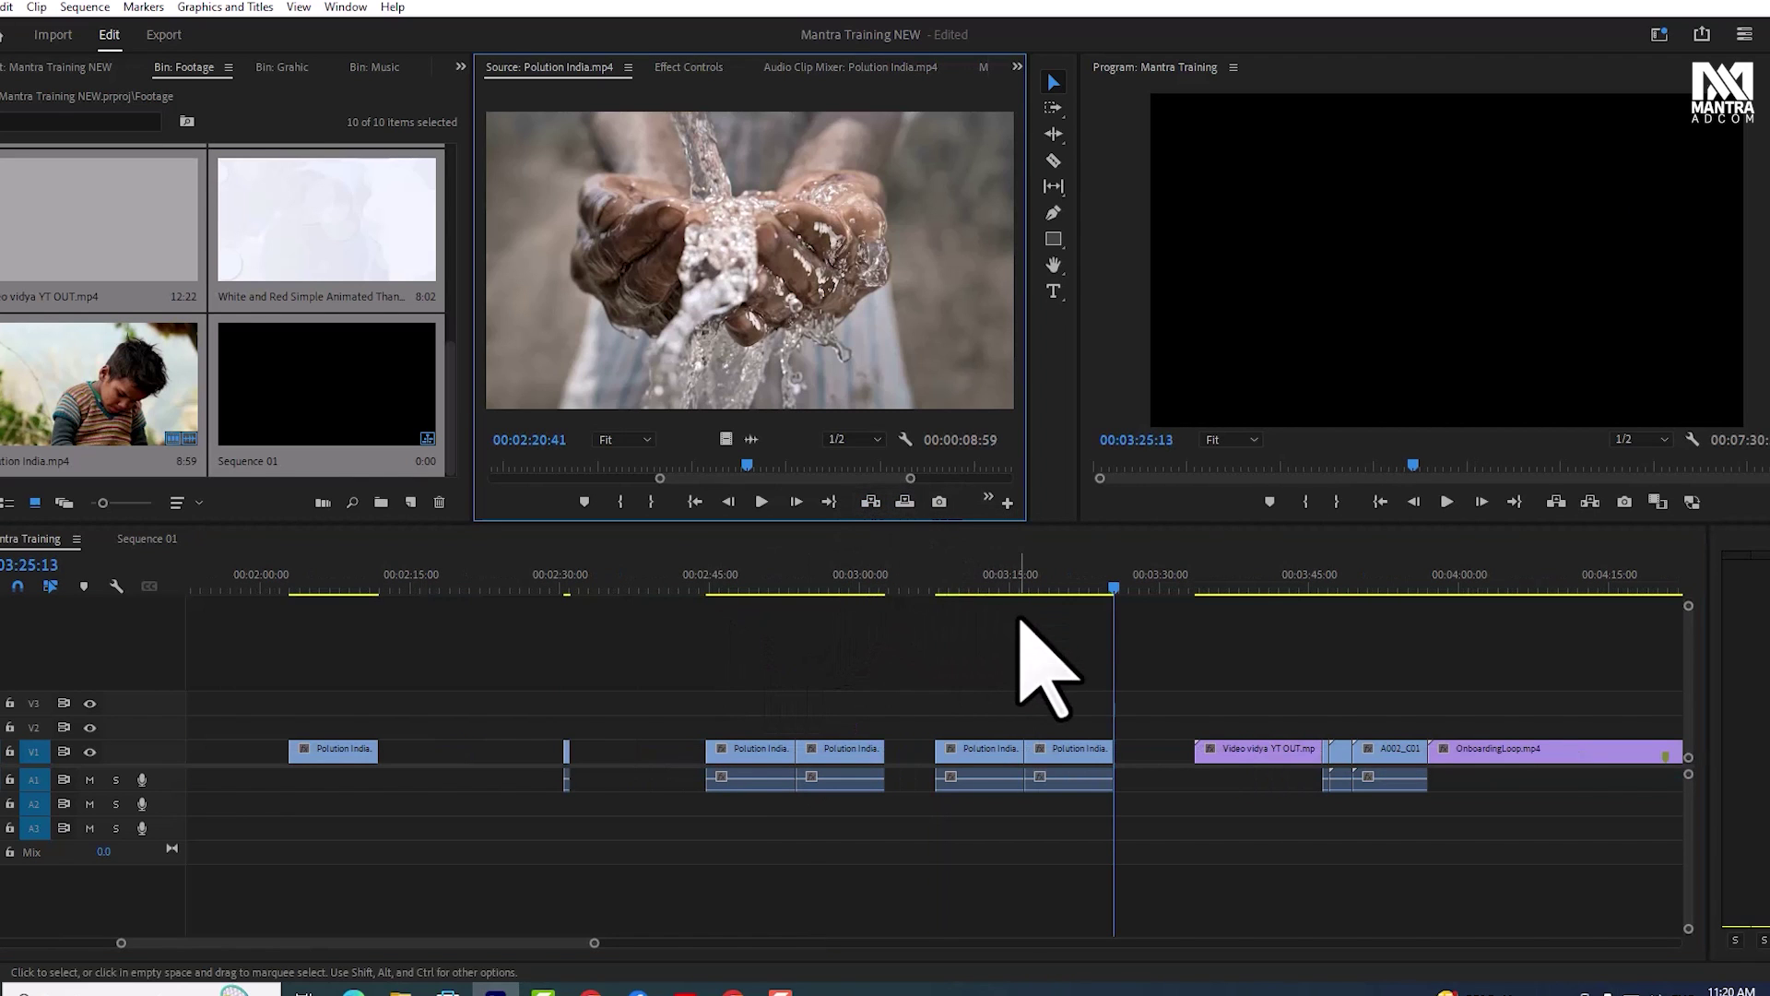
Trial-insert Polution India at 4:13 and 4:19, undoing both
left_click_drag(1042, 581, 1597, 620)
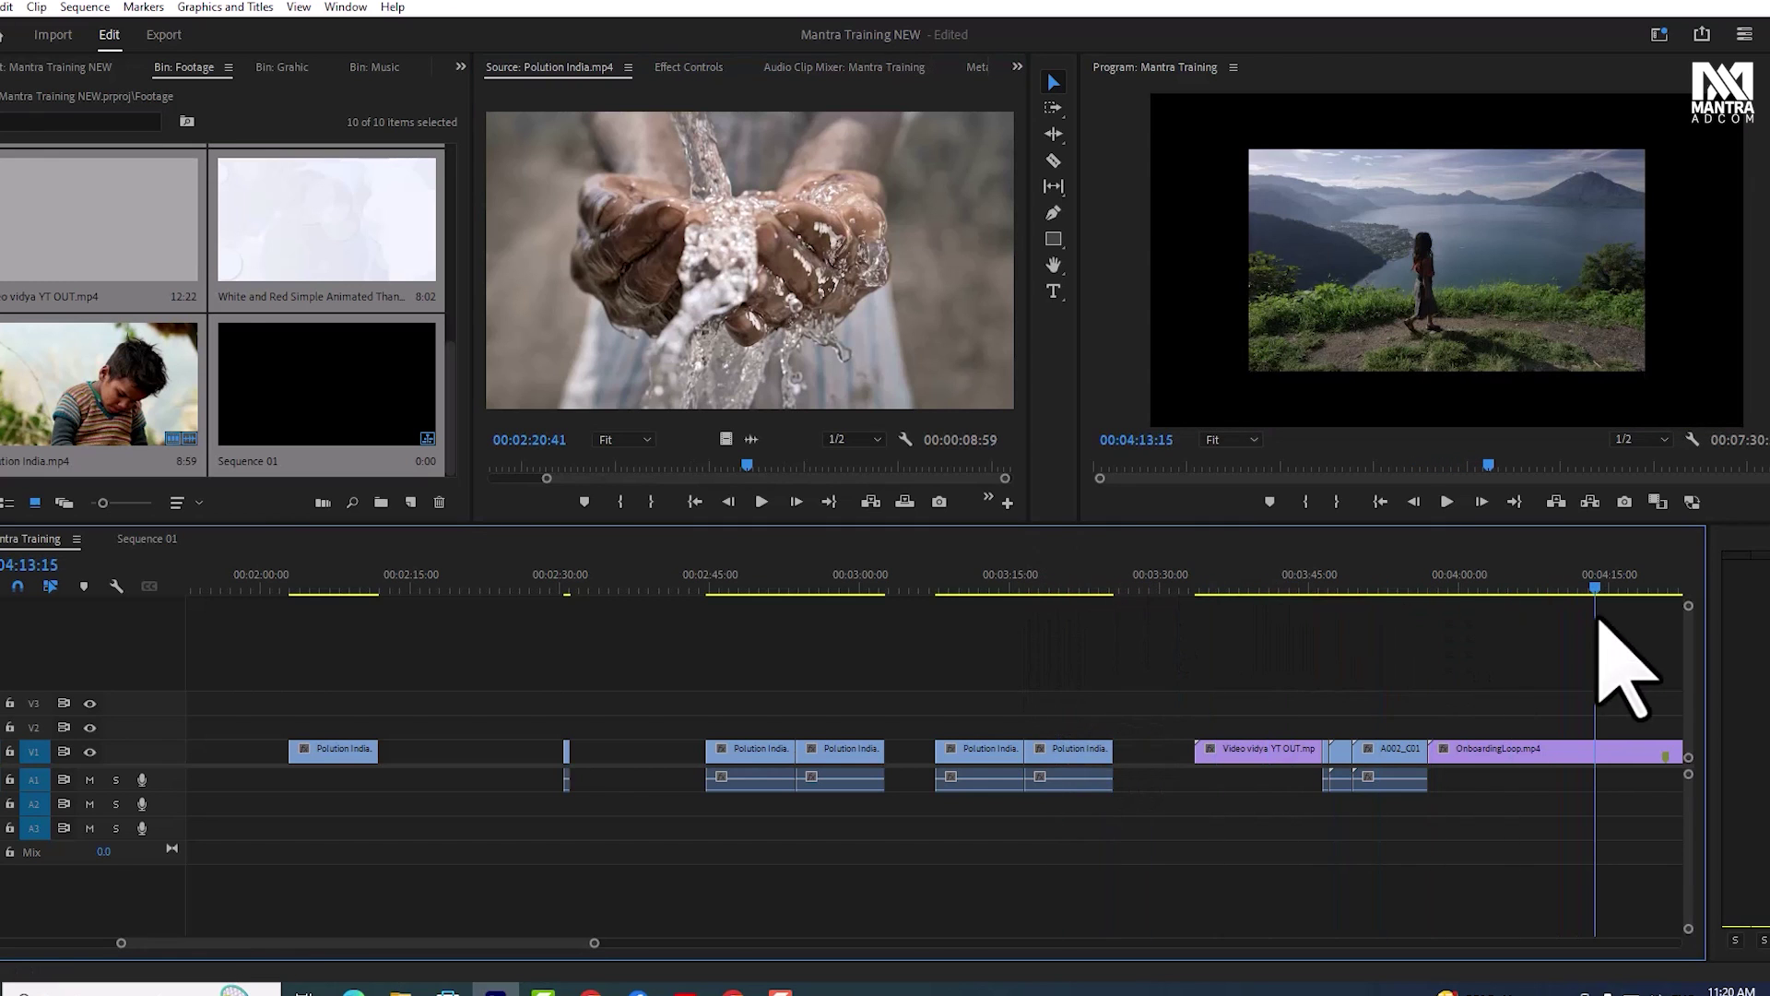
scroll(671, 915, "down", 5)
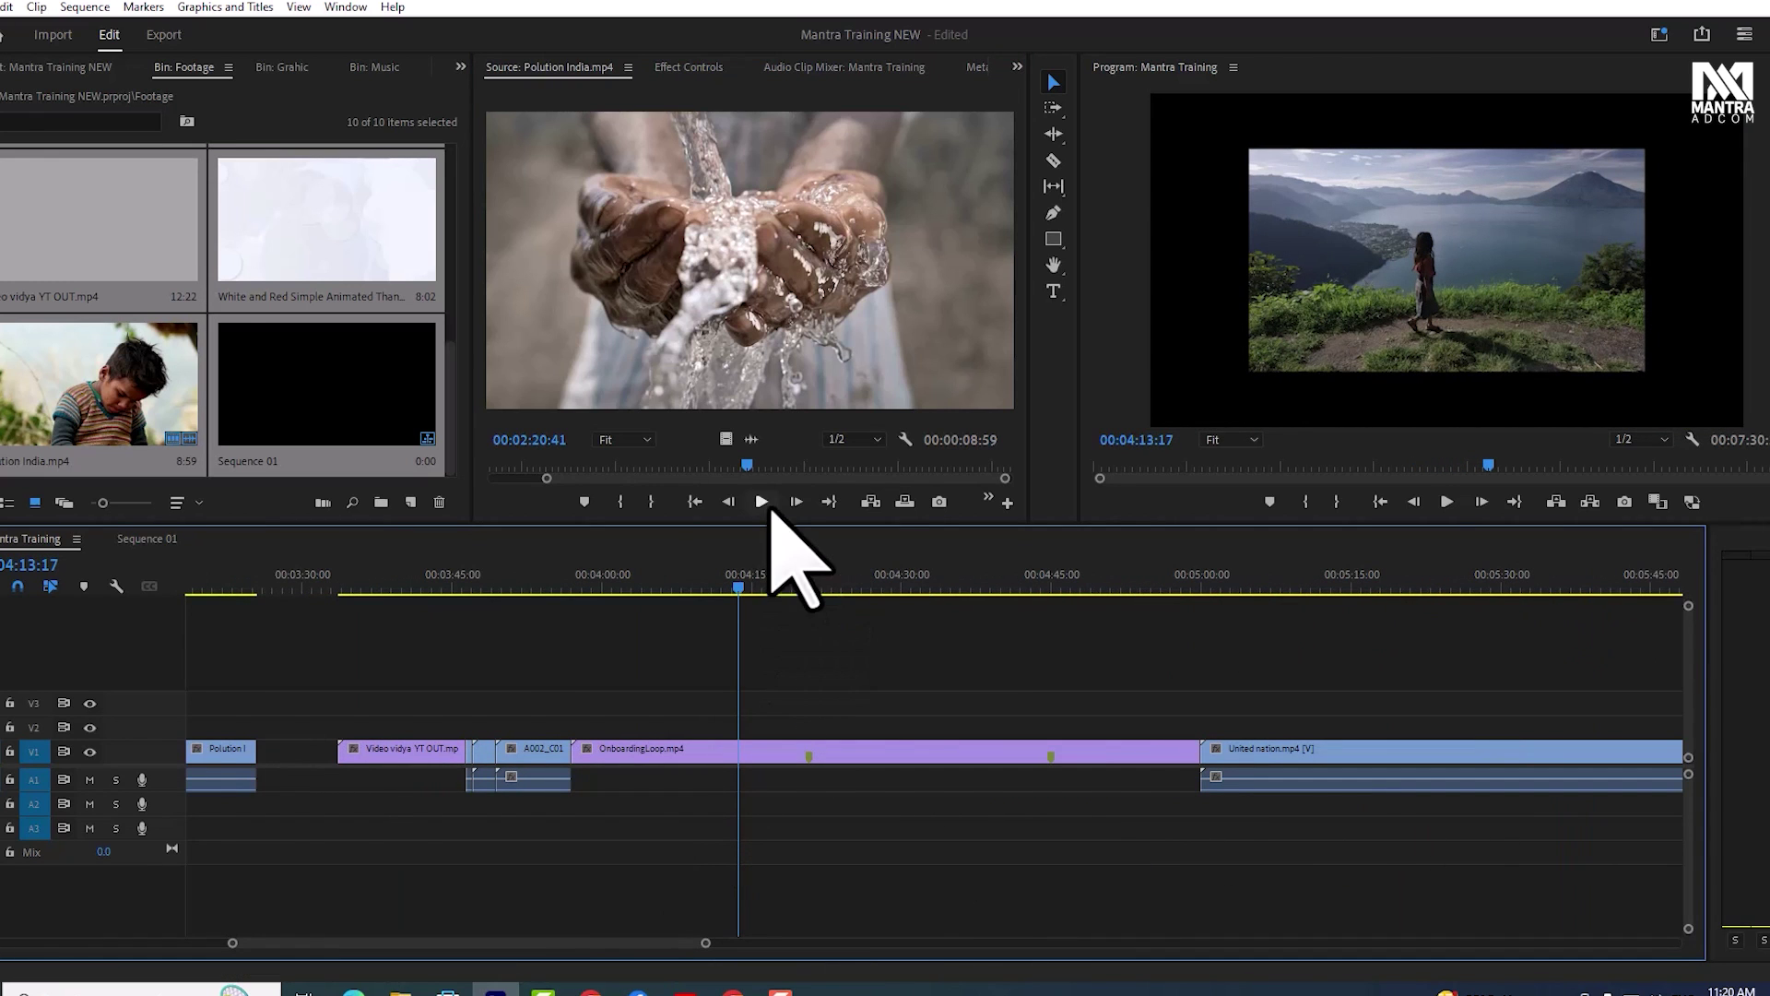
left_click(871, 504)
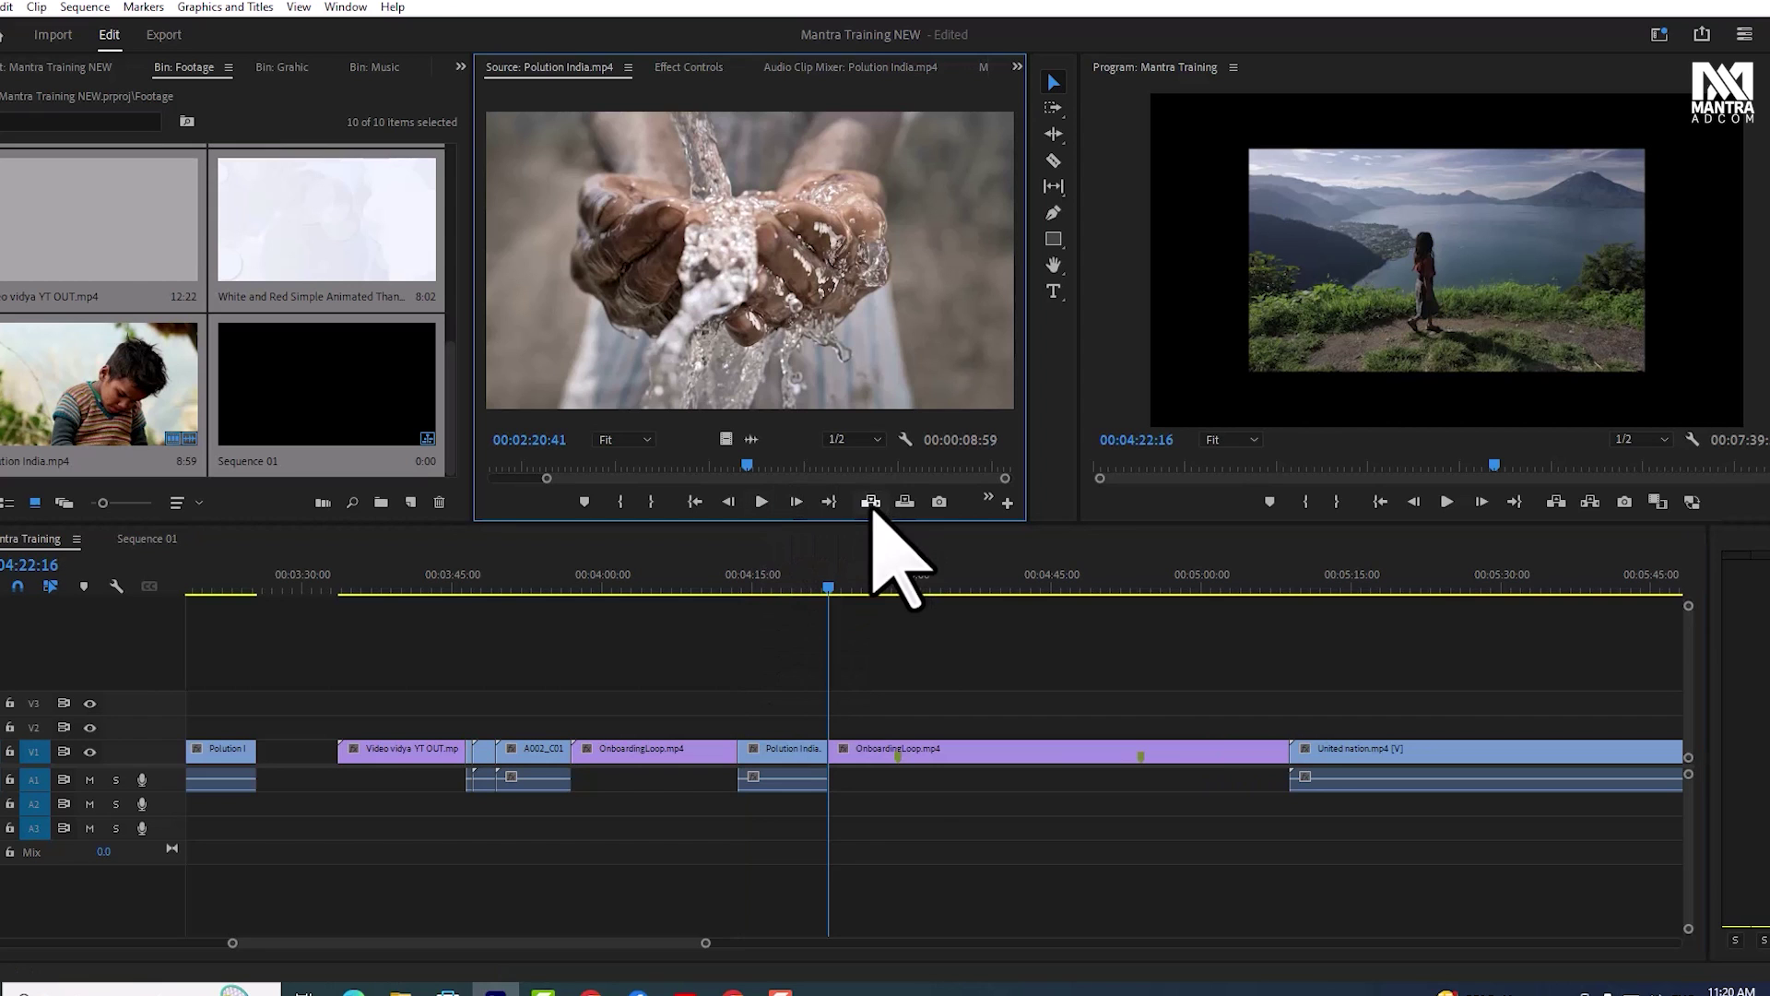
key("ctrl+z")
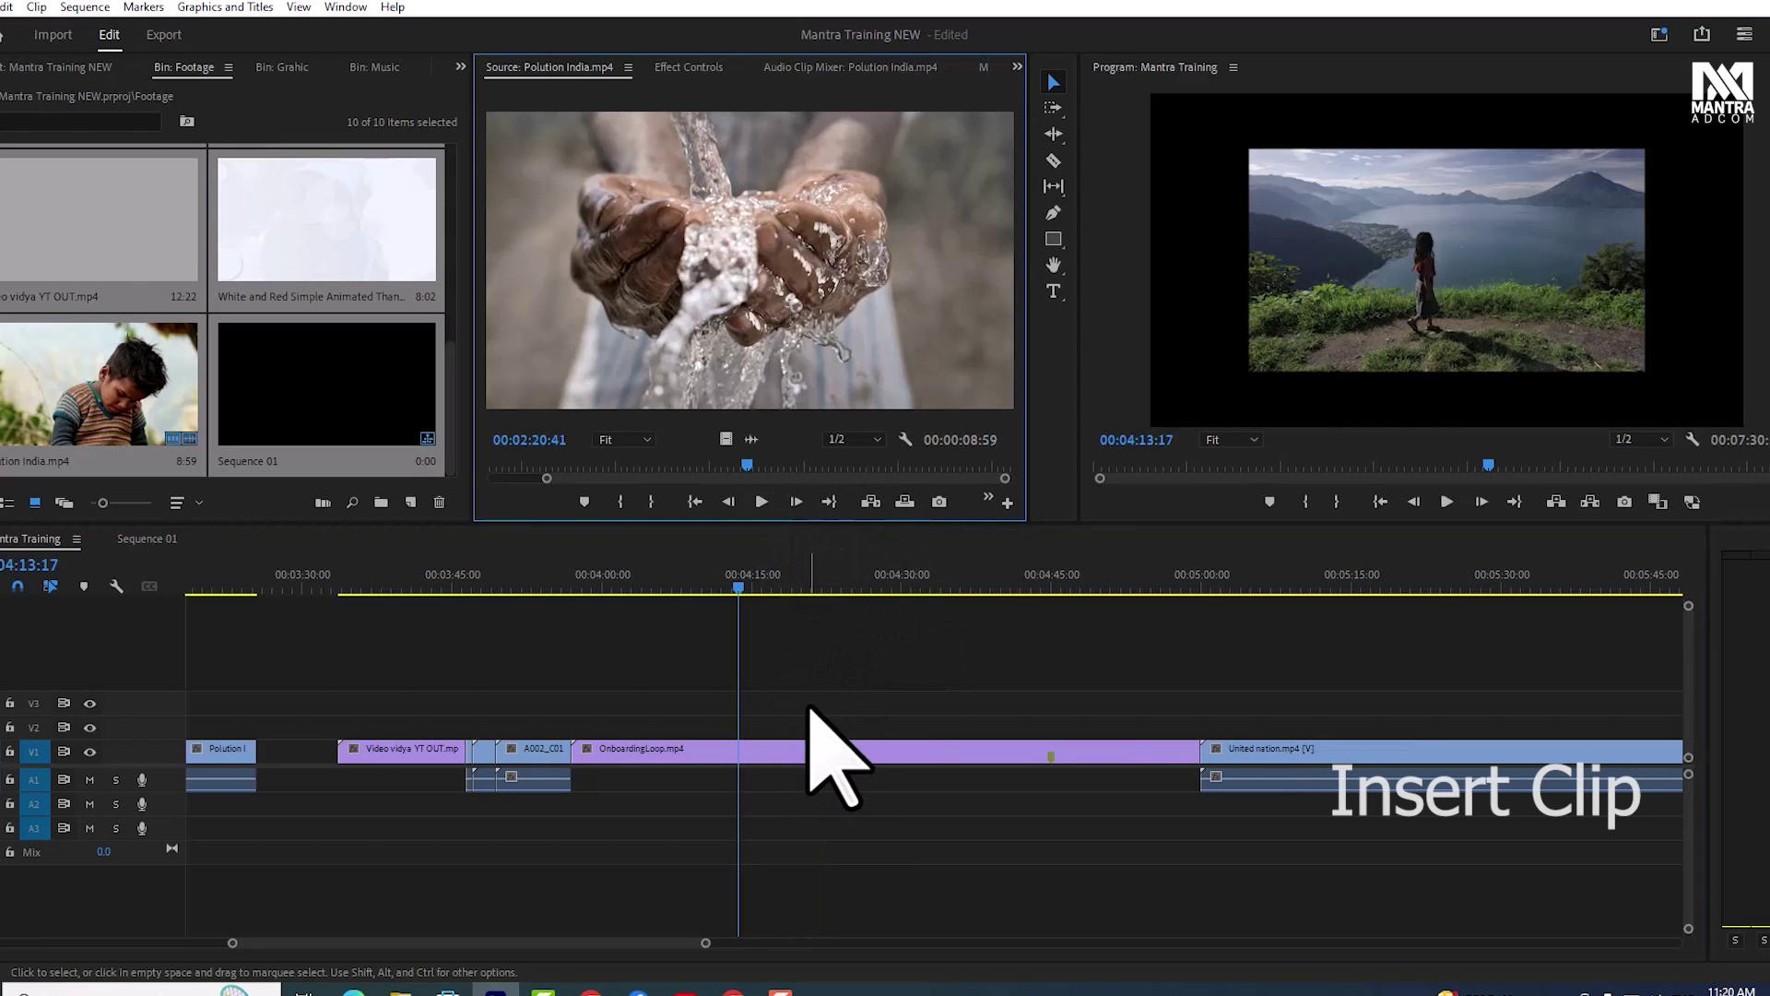
left_click(801, 576)
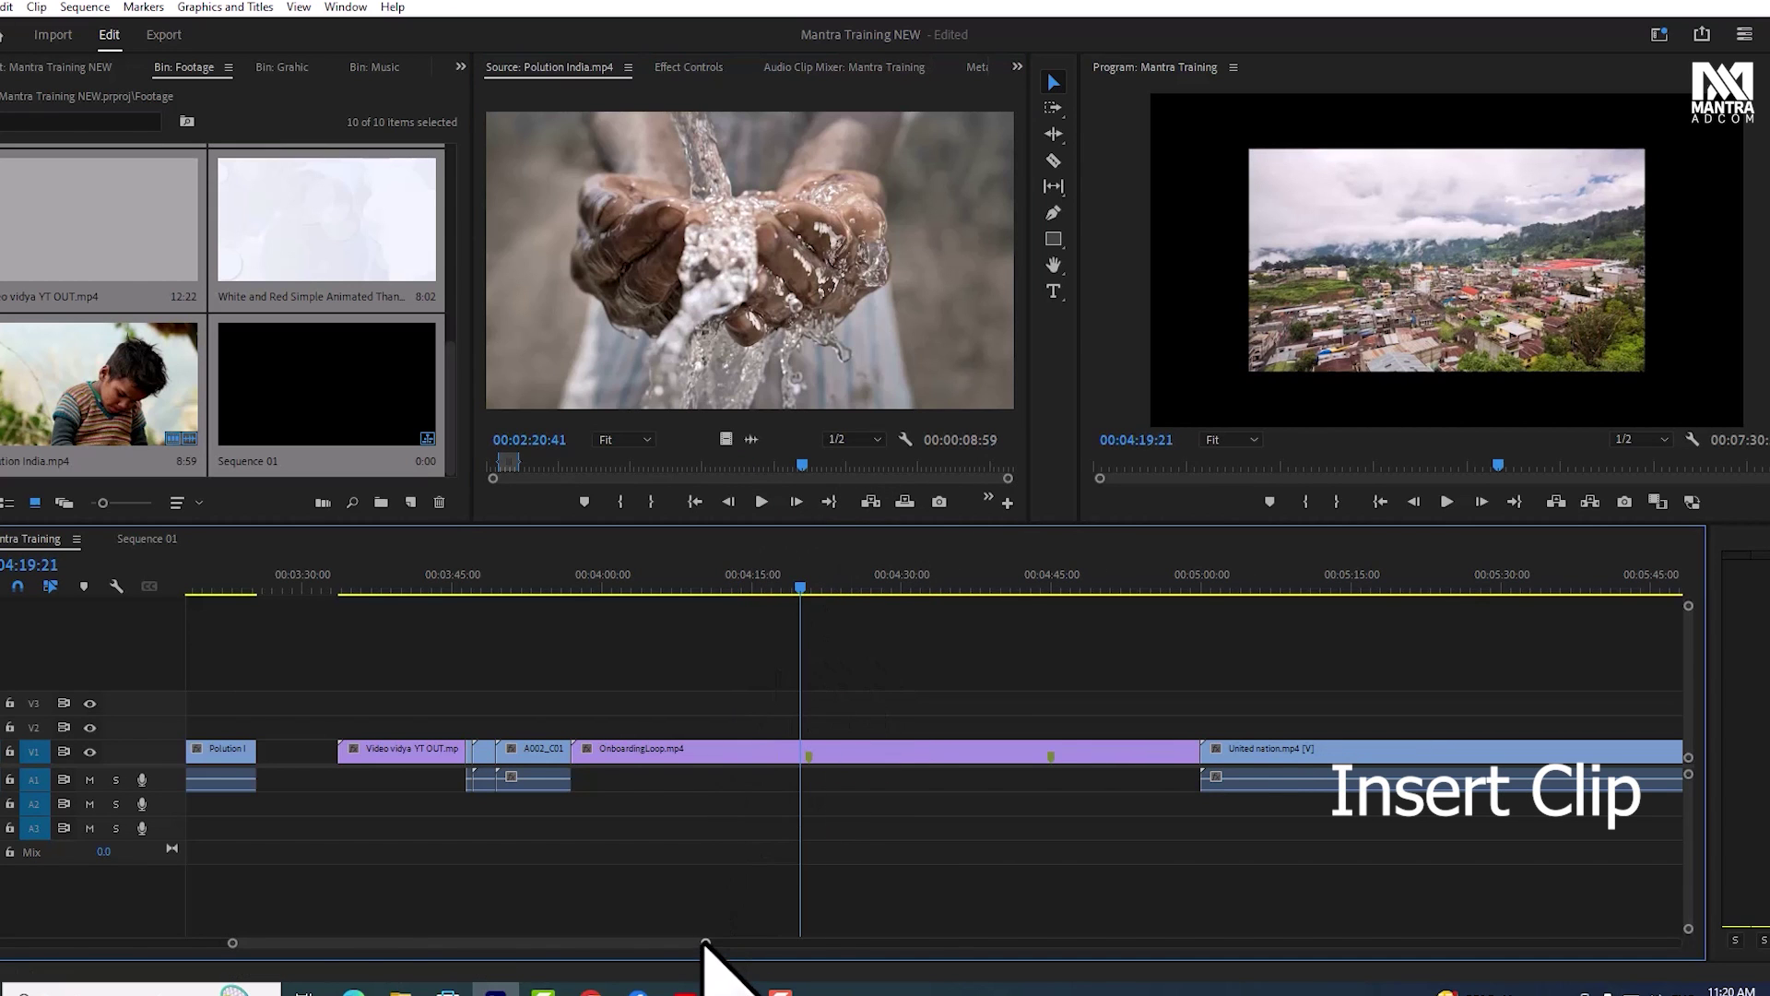
key("minus")
key("minus")
left_click(871, 502)
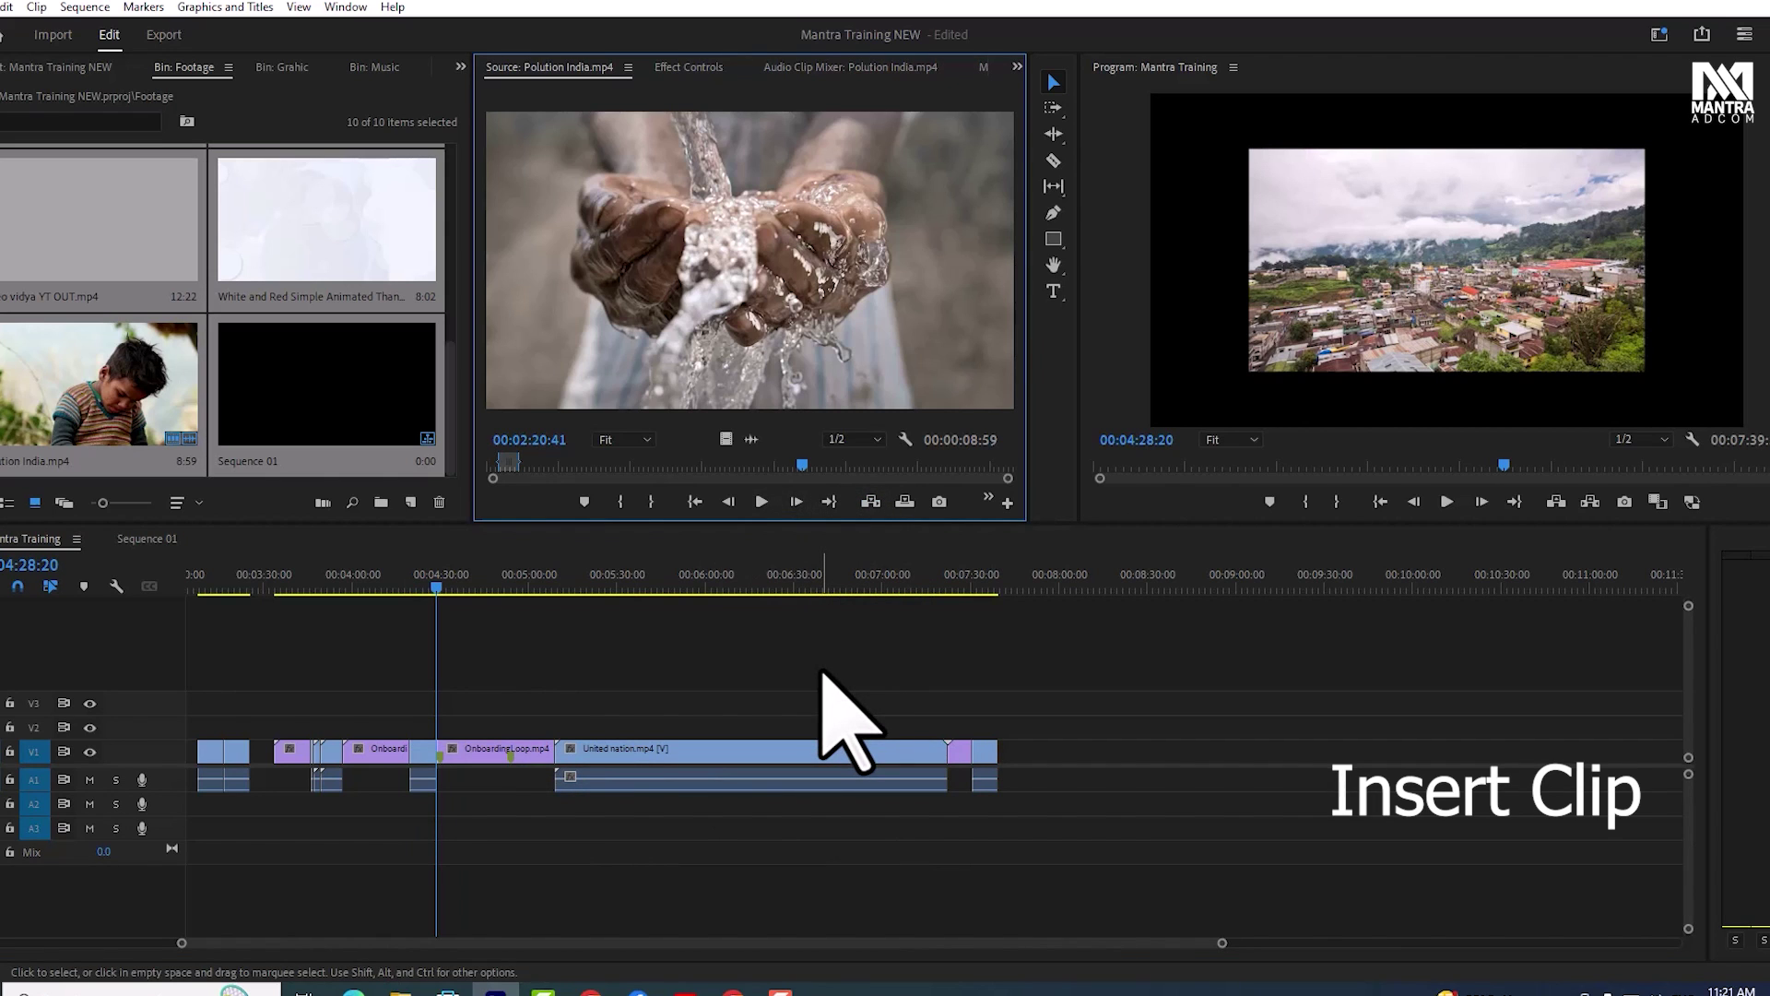
key("ctrl+z")
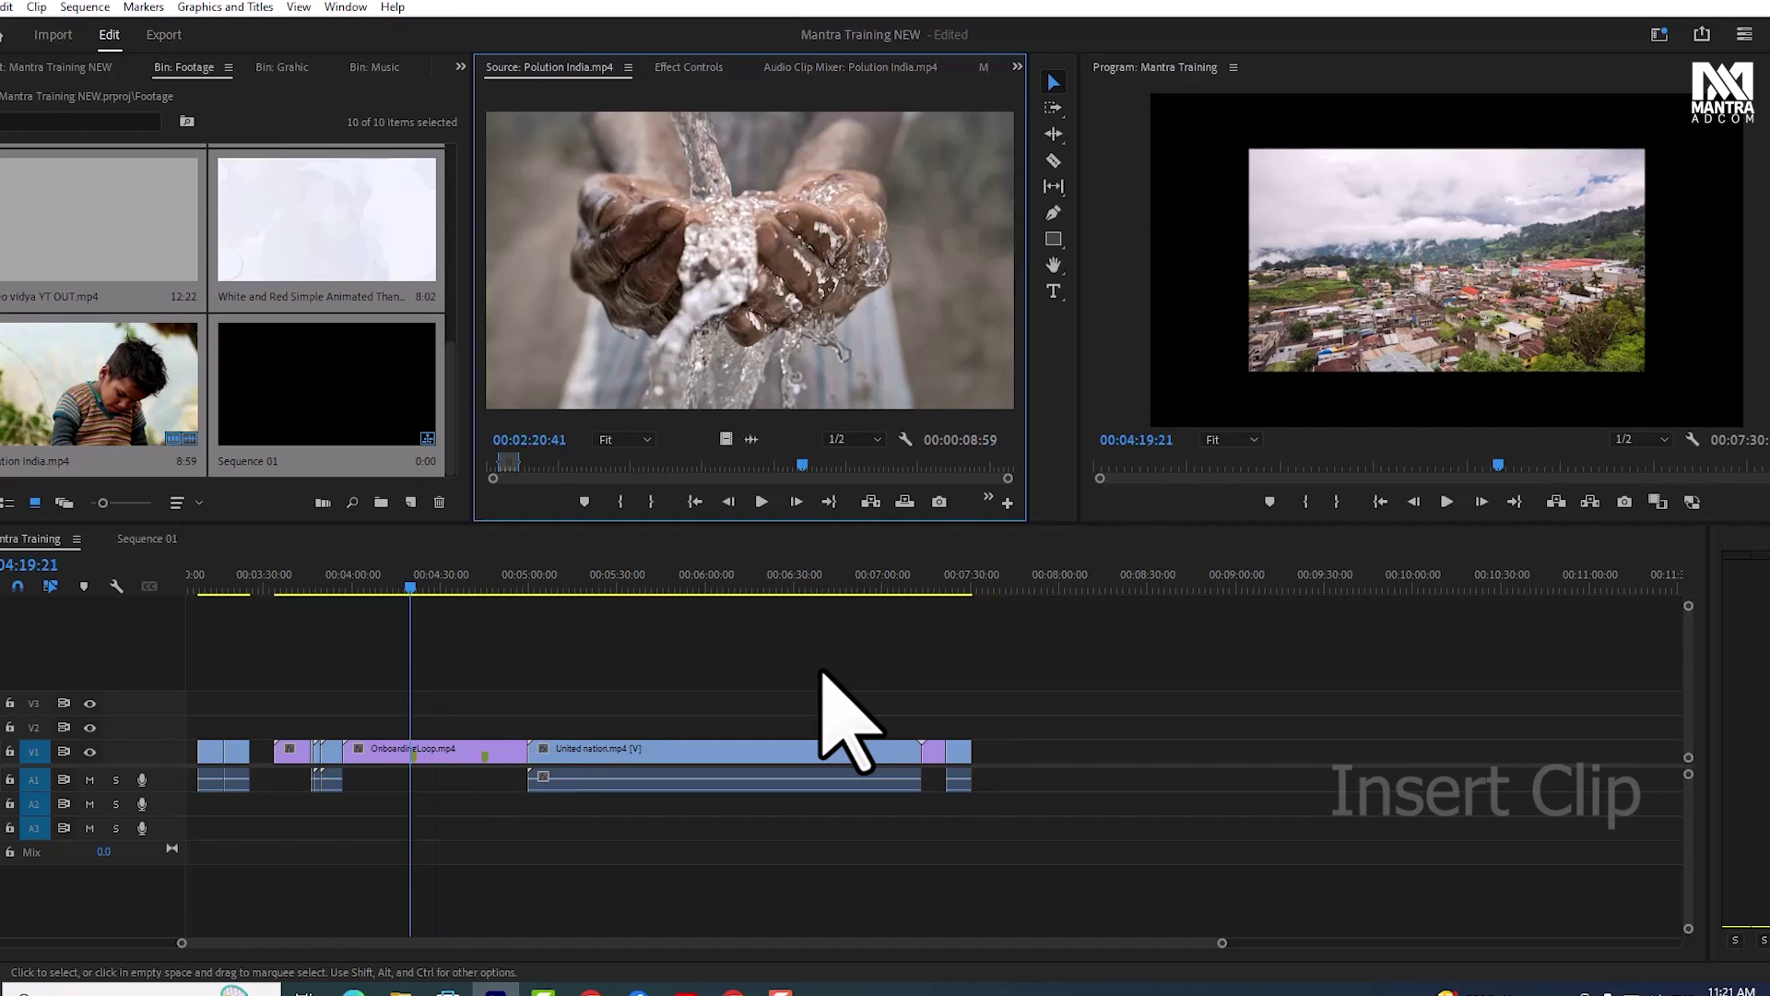
Trial an overwrite and a 4:30 insert, undoing both to restore OnboardingLoop
left_click(904, 502)
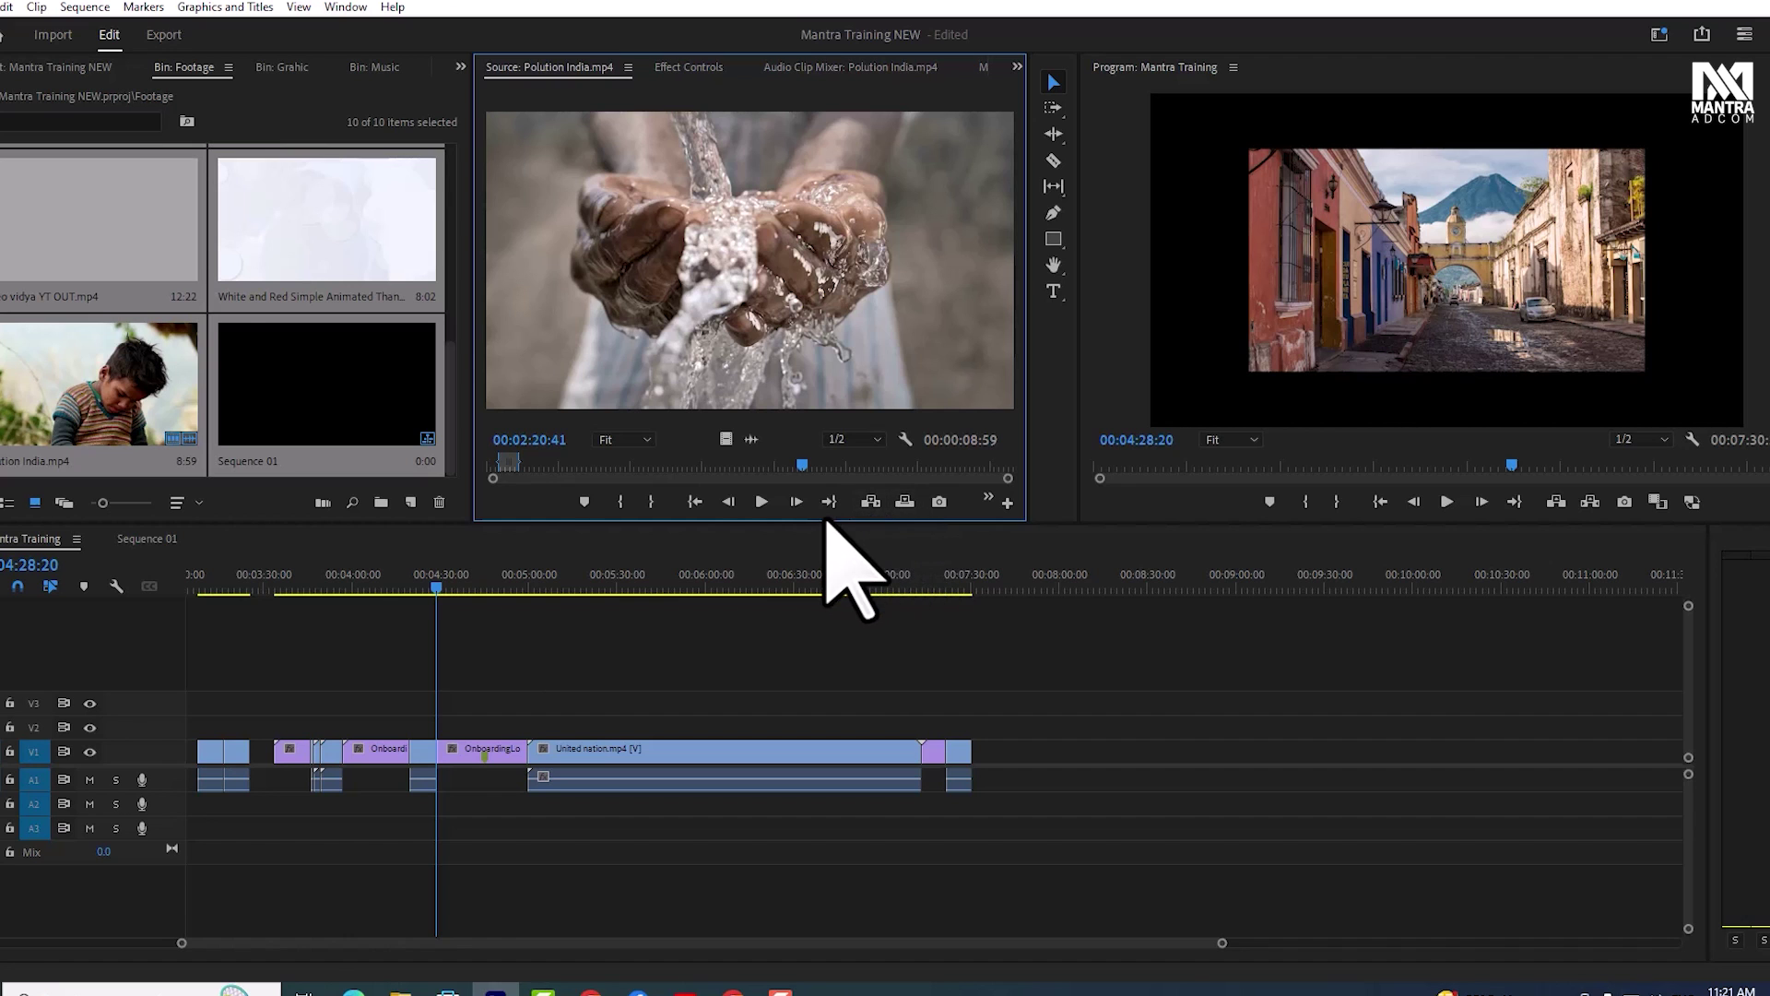
key("ctrl+z")
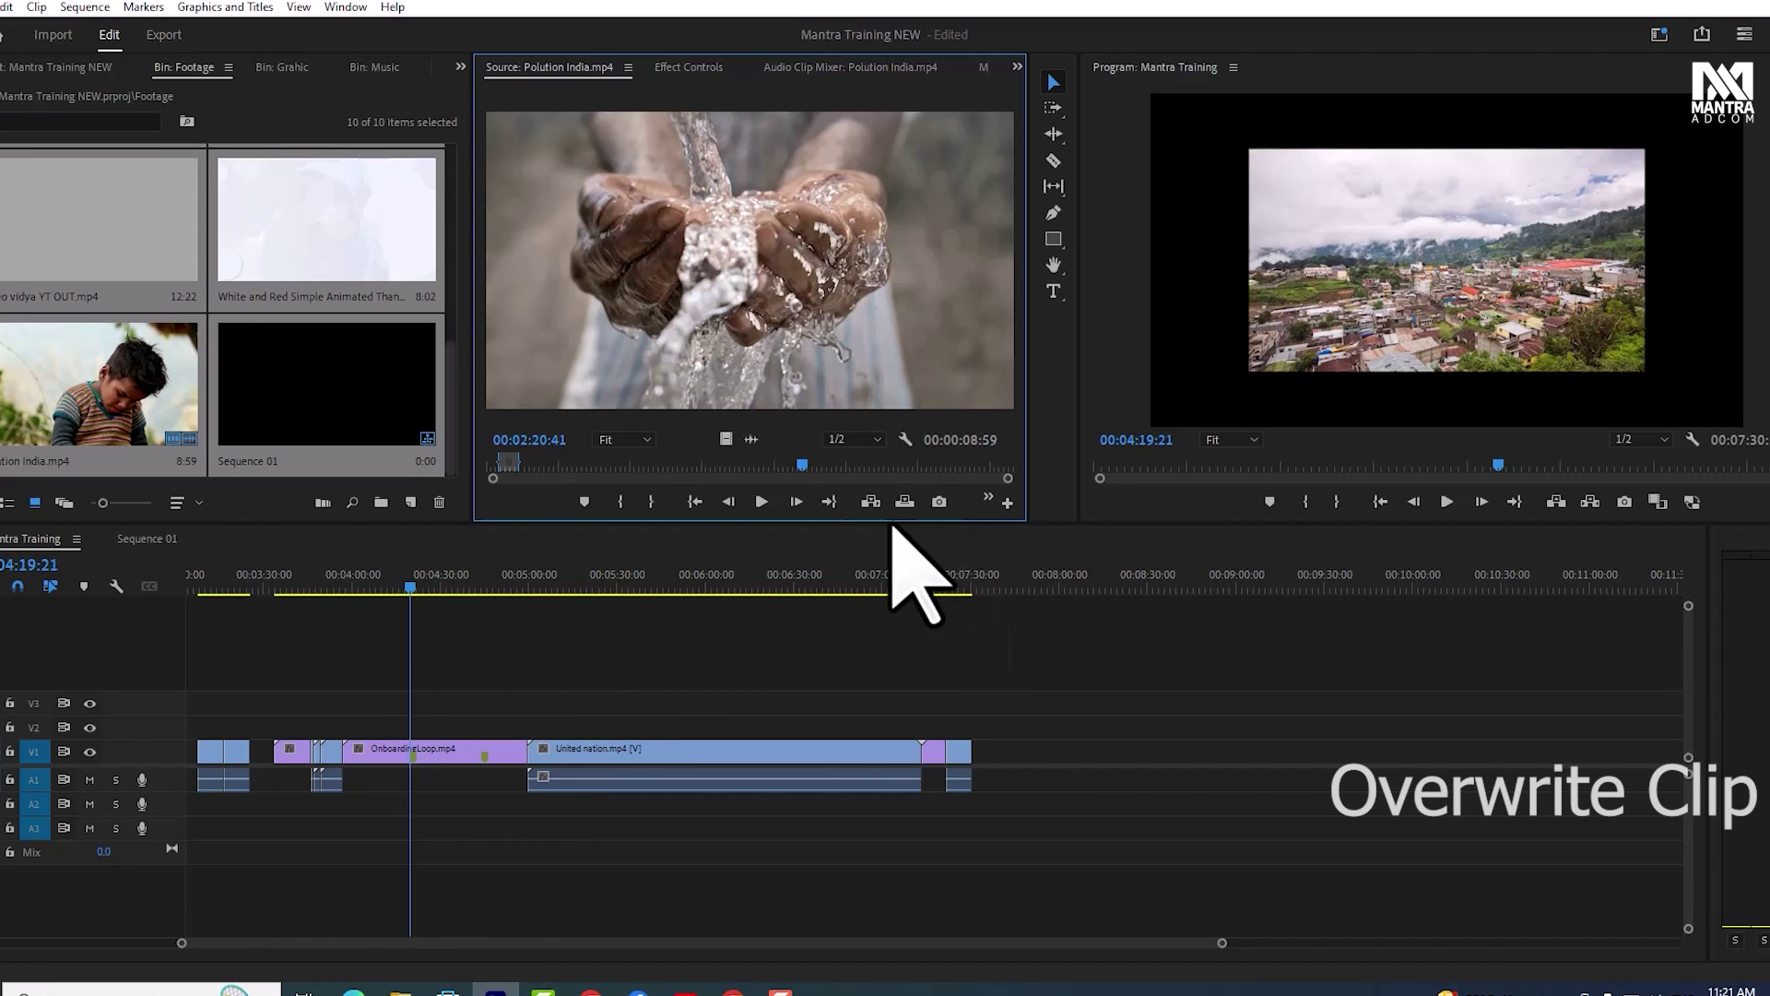
left_click_drag(876, 519, 454, 653)
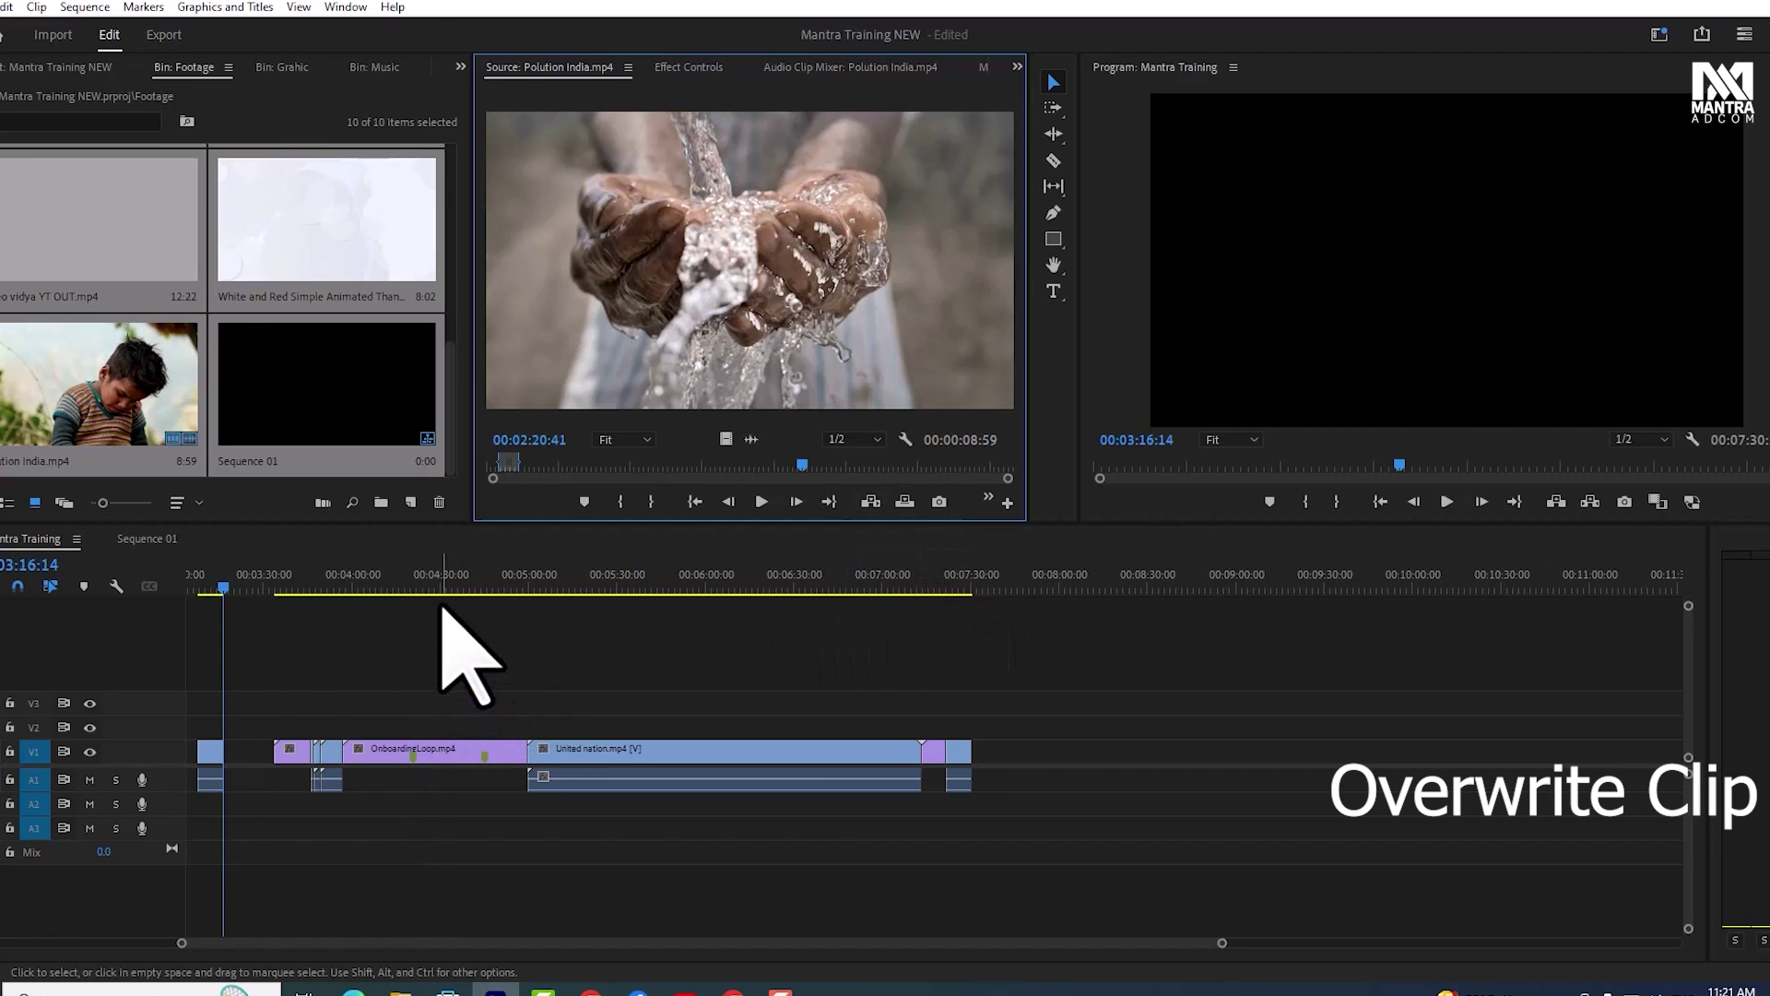
left_click(870, 504)
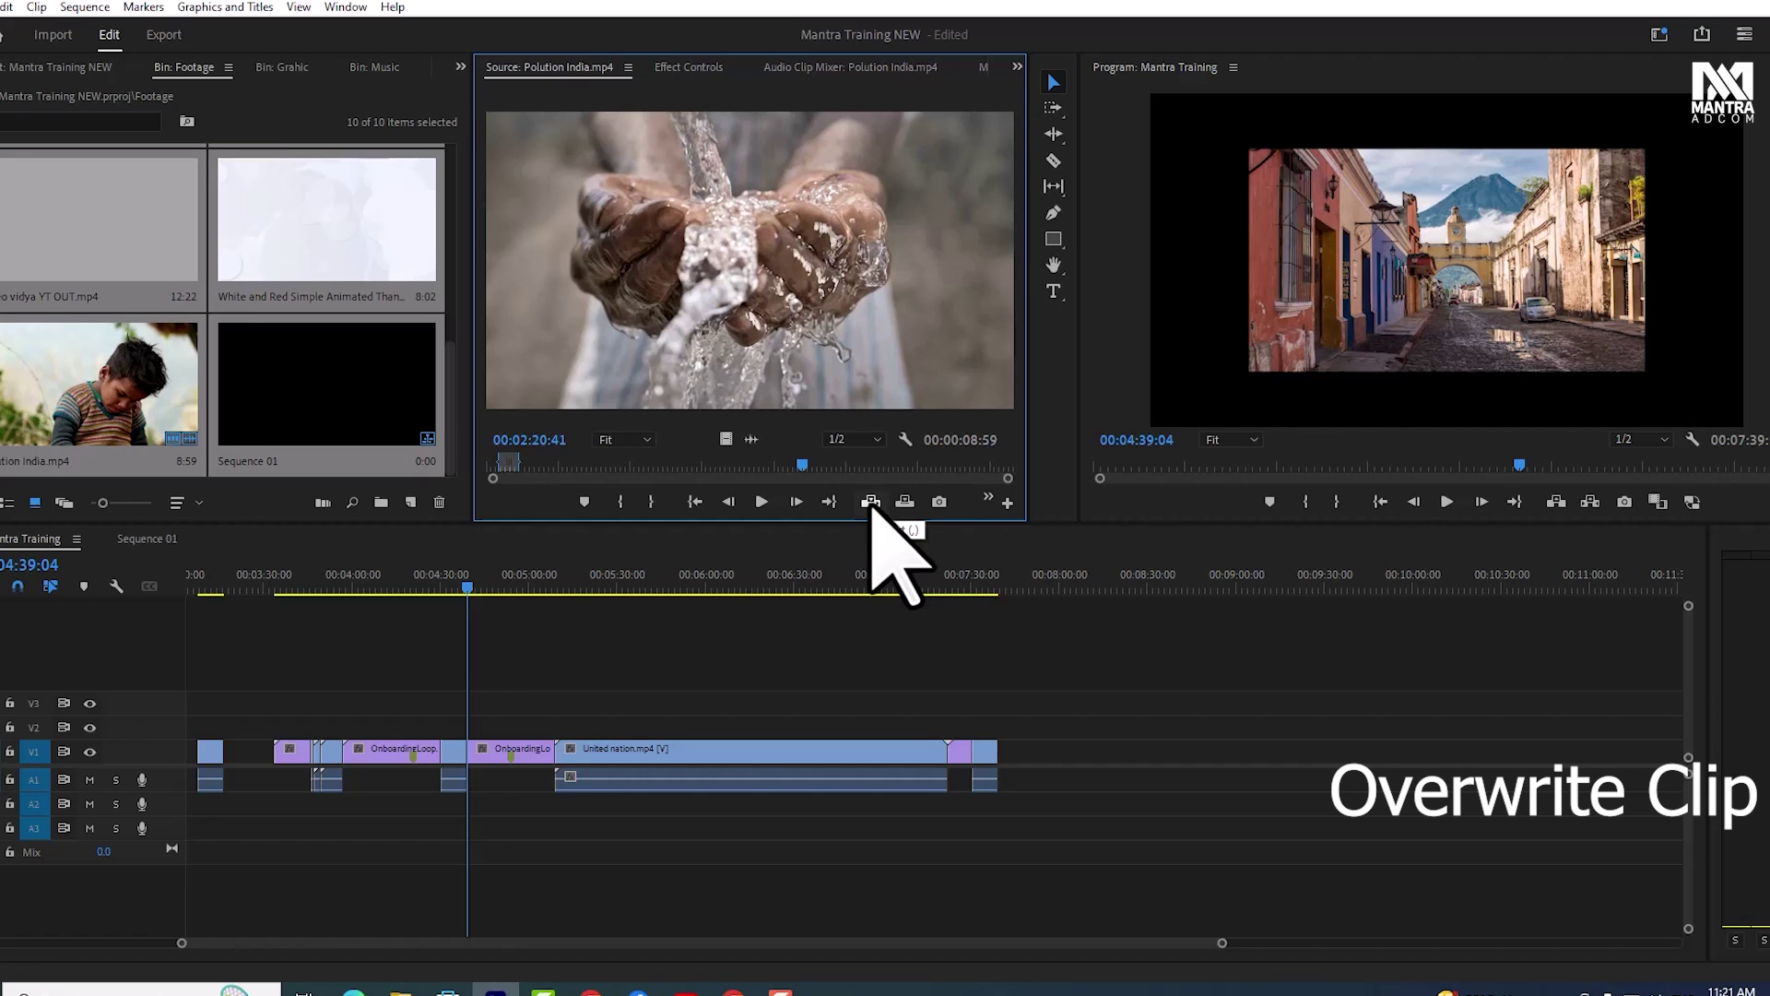
key("ctrl+z")
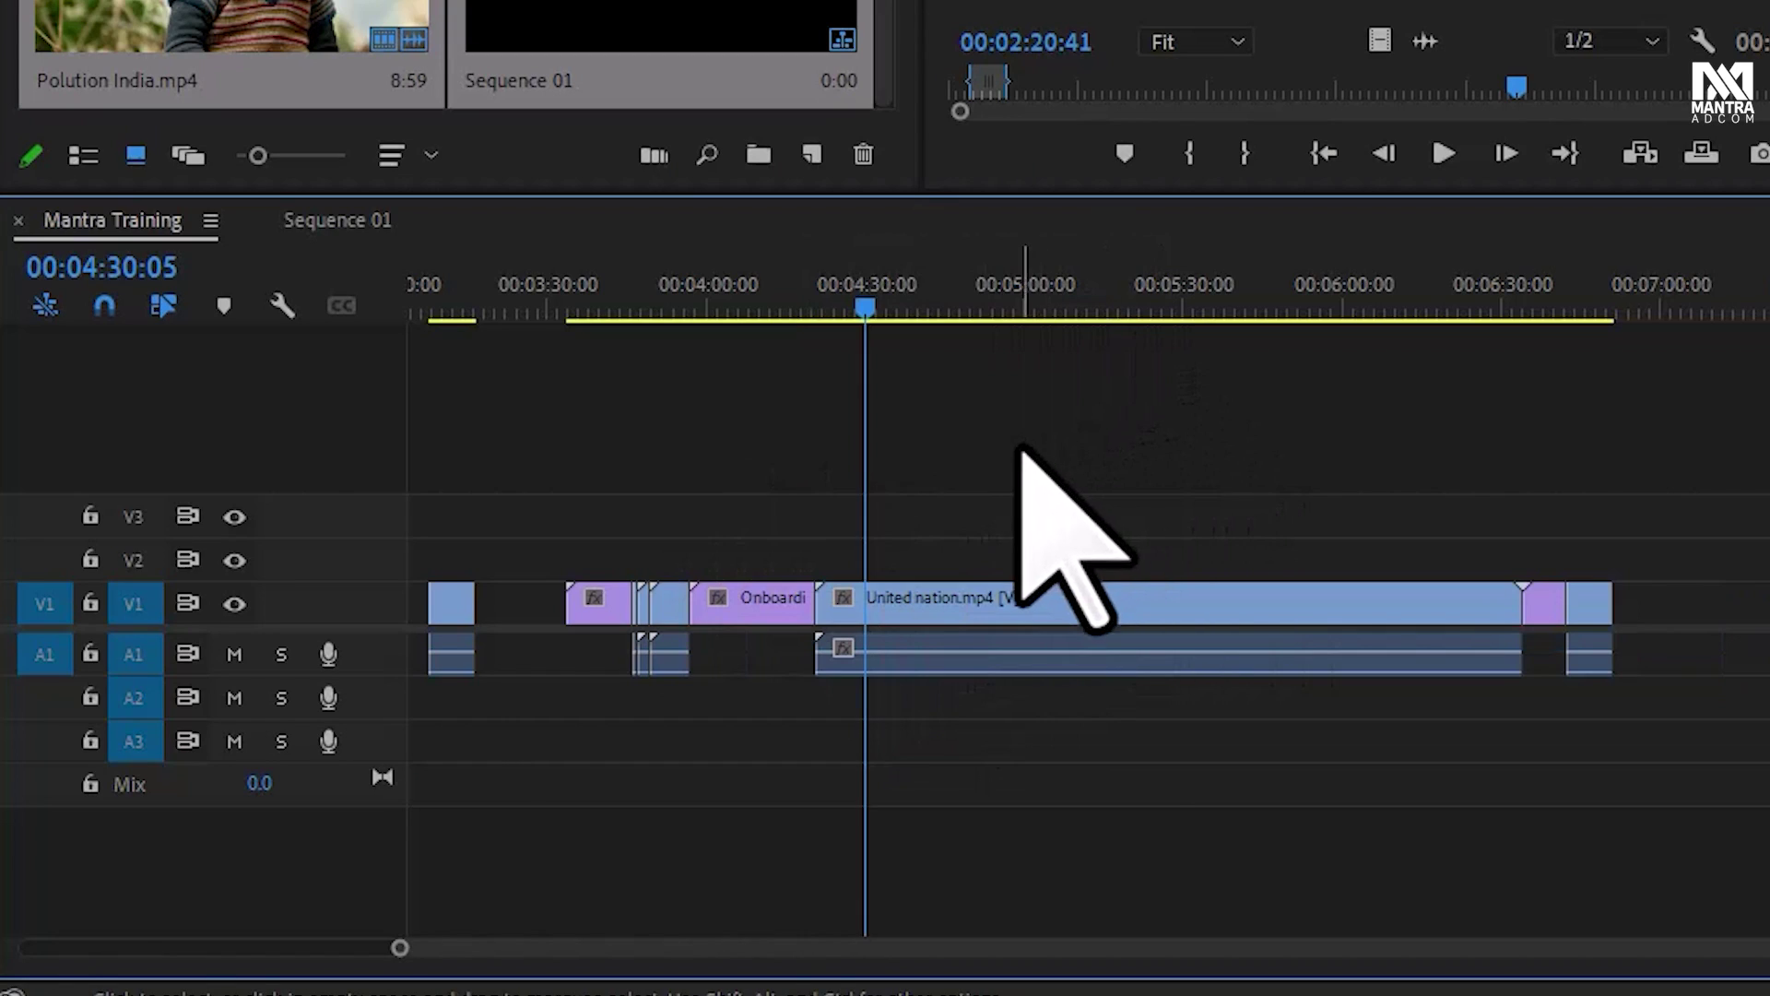
Delete the United nation clip with its audio, then ripple-delete the leftover V1 gap
left_click(887, 310)
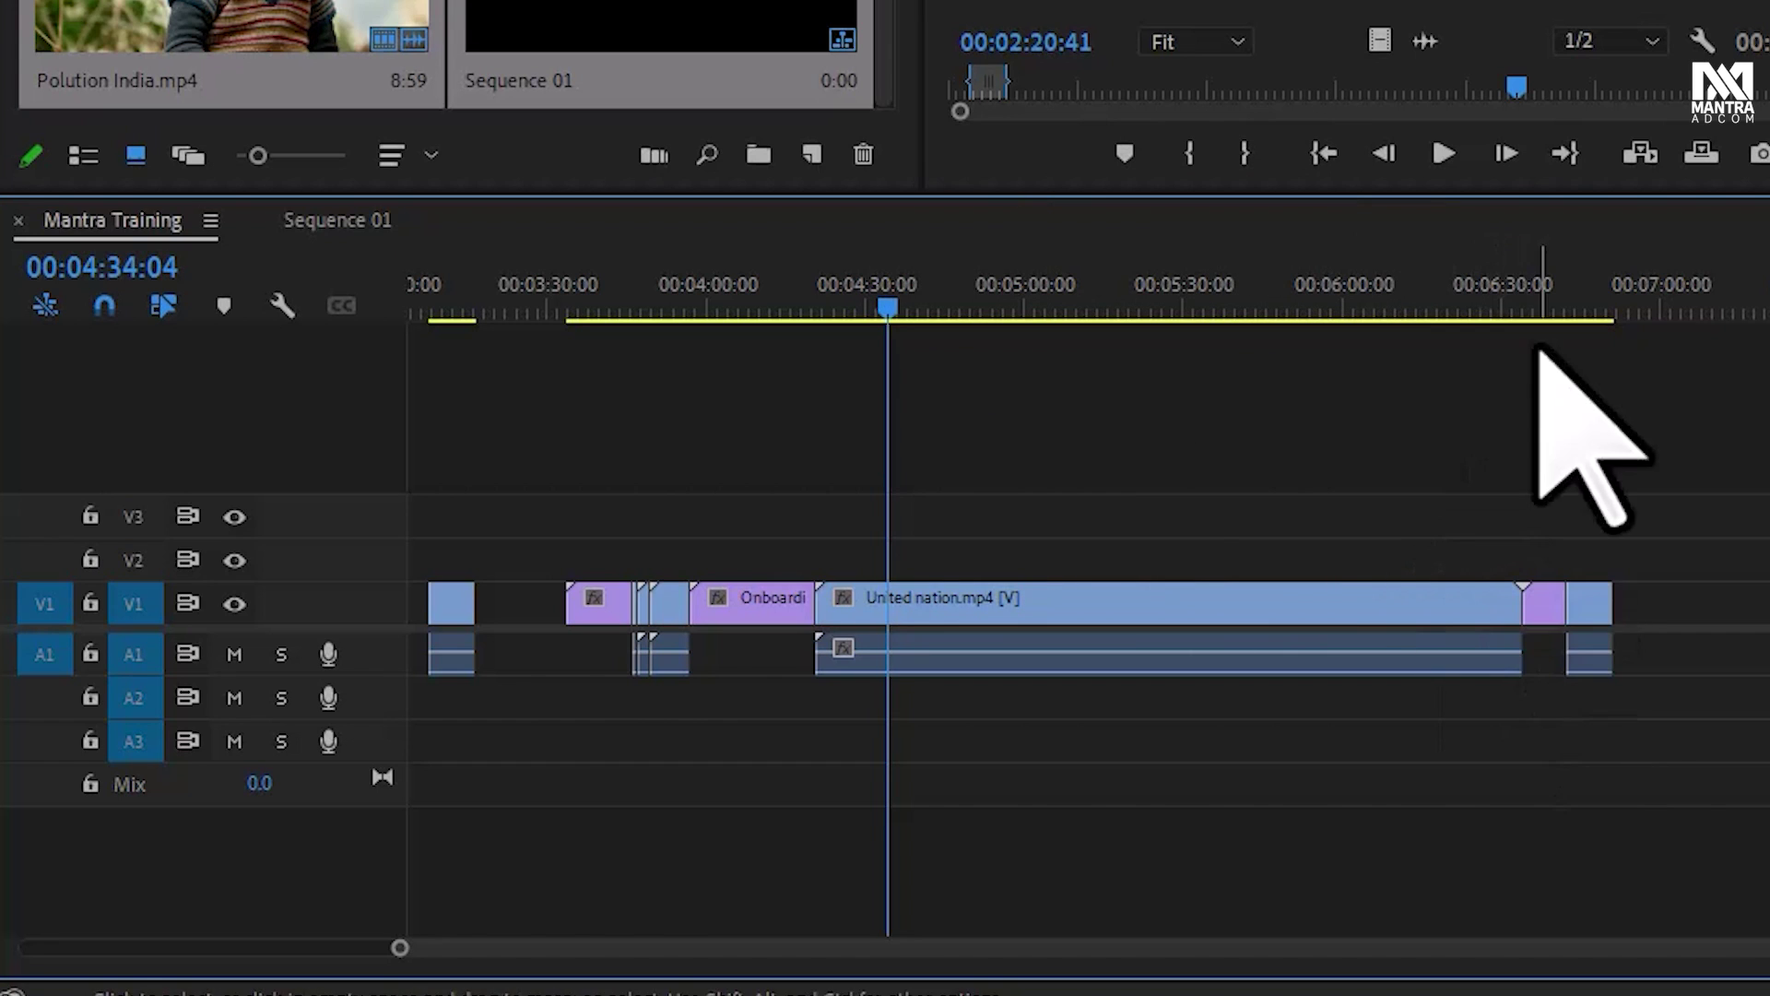
left_click_drag(1122, 498, 1356, 762)
key("Delete")
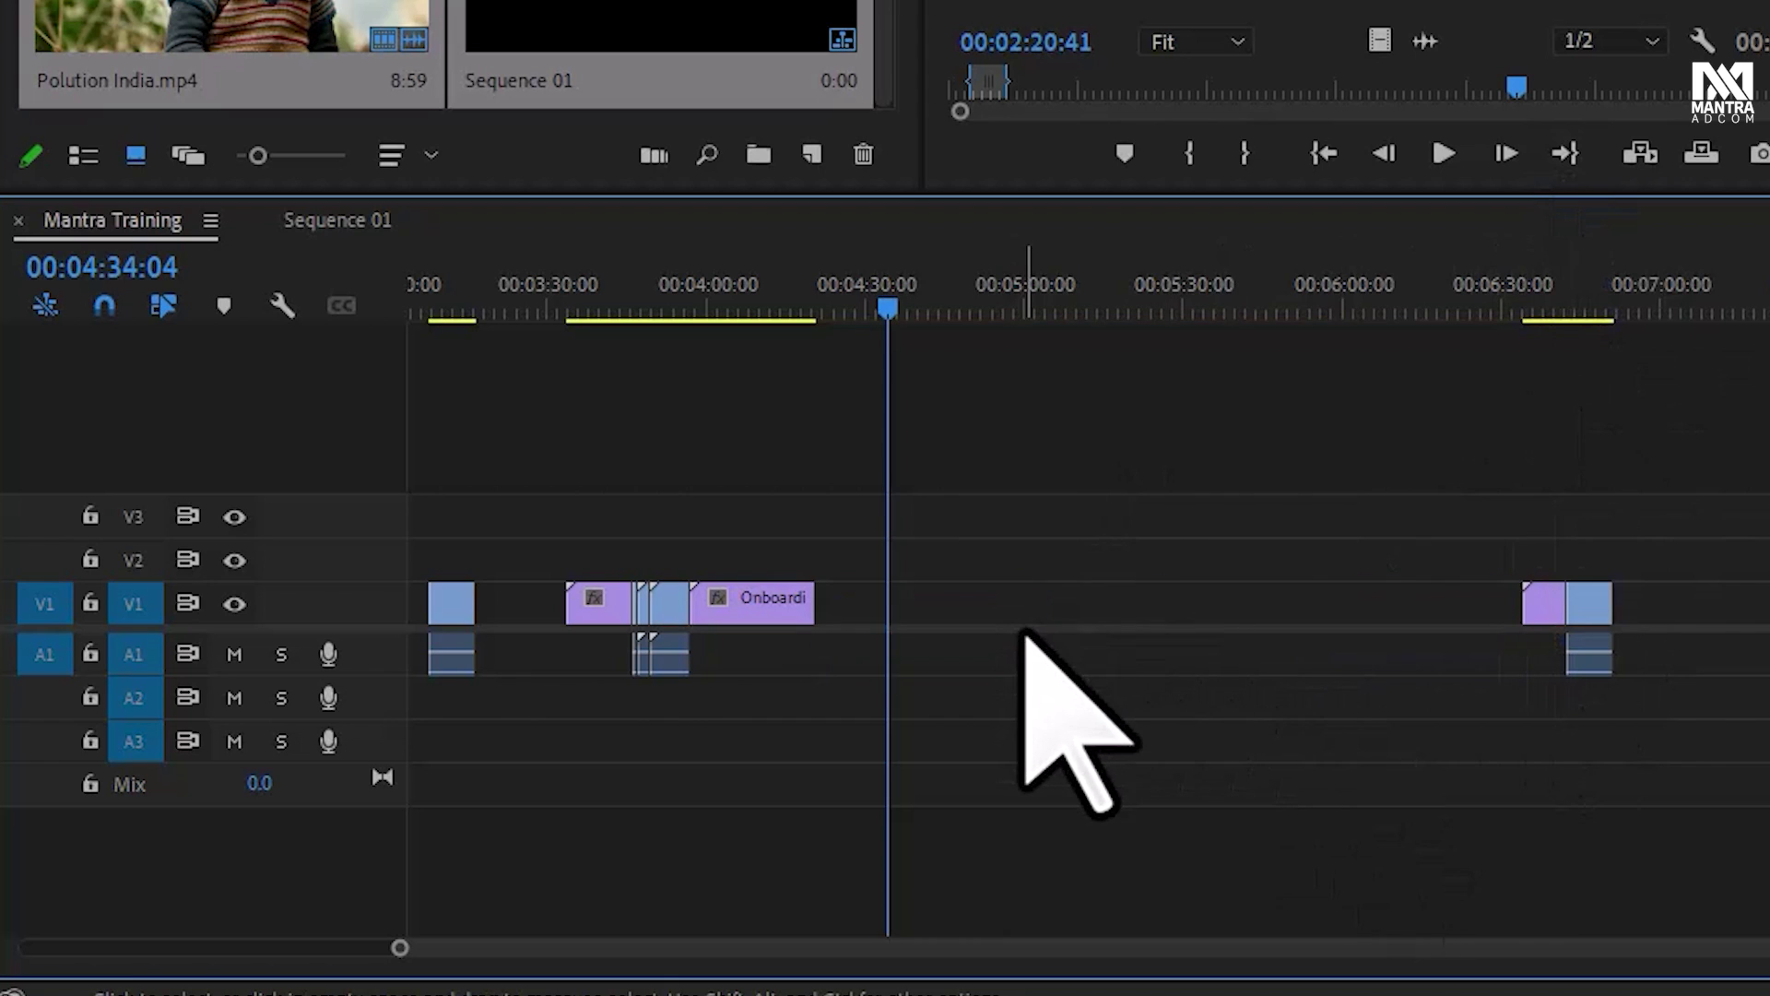
left_click(1084, 617)
key("Delete")
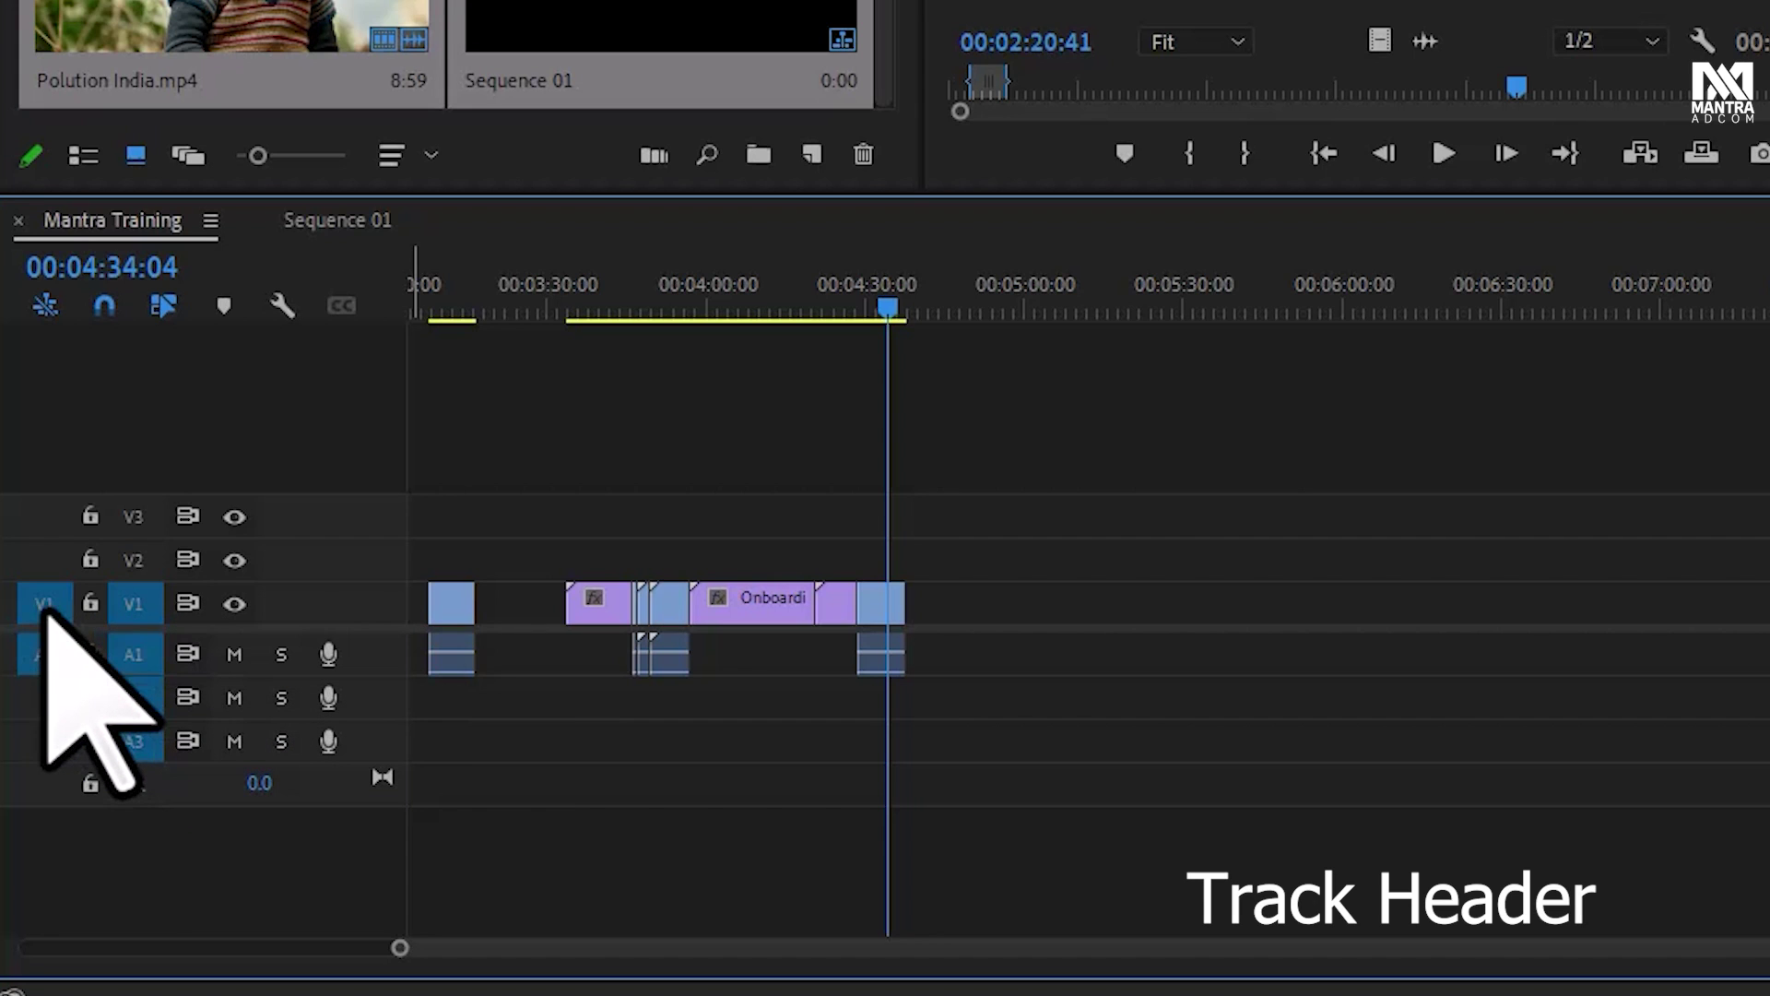
Insert the Polution India clip onto V2 and A2 at about 5:01
left_click(44, 559)
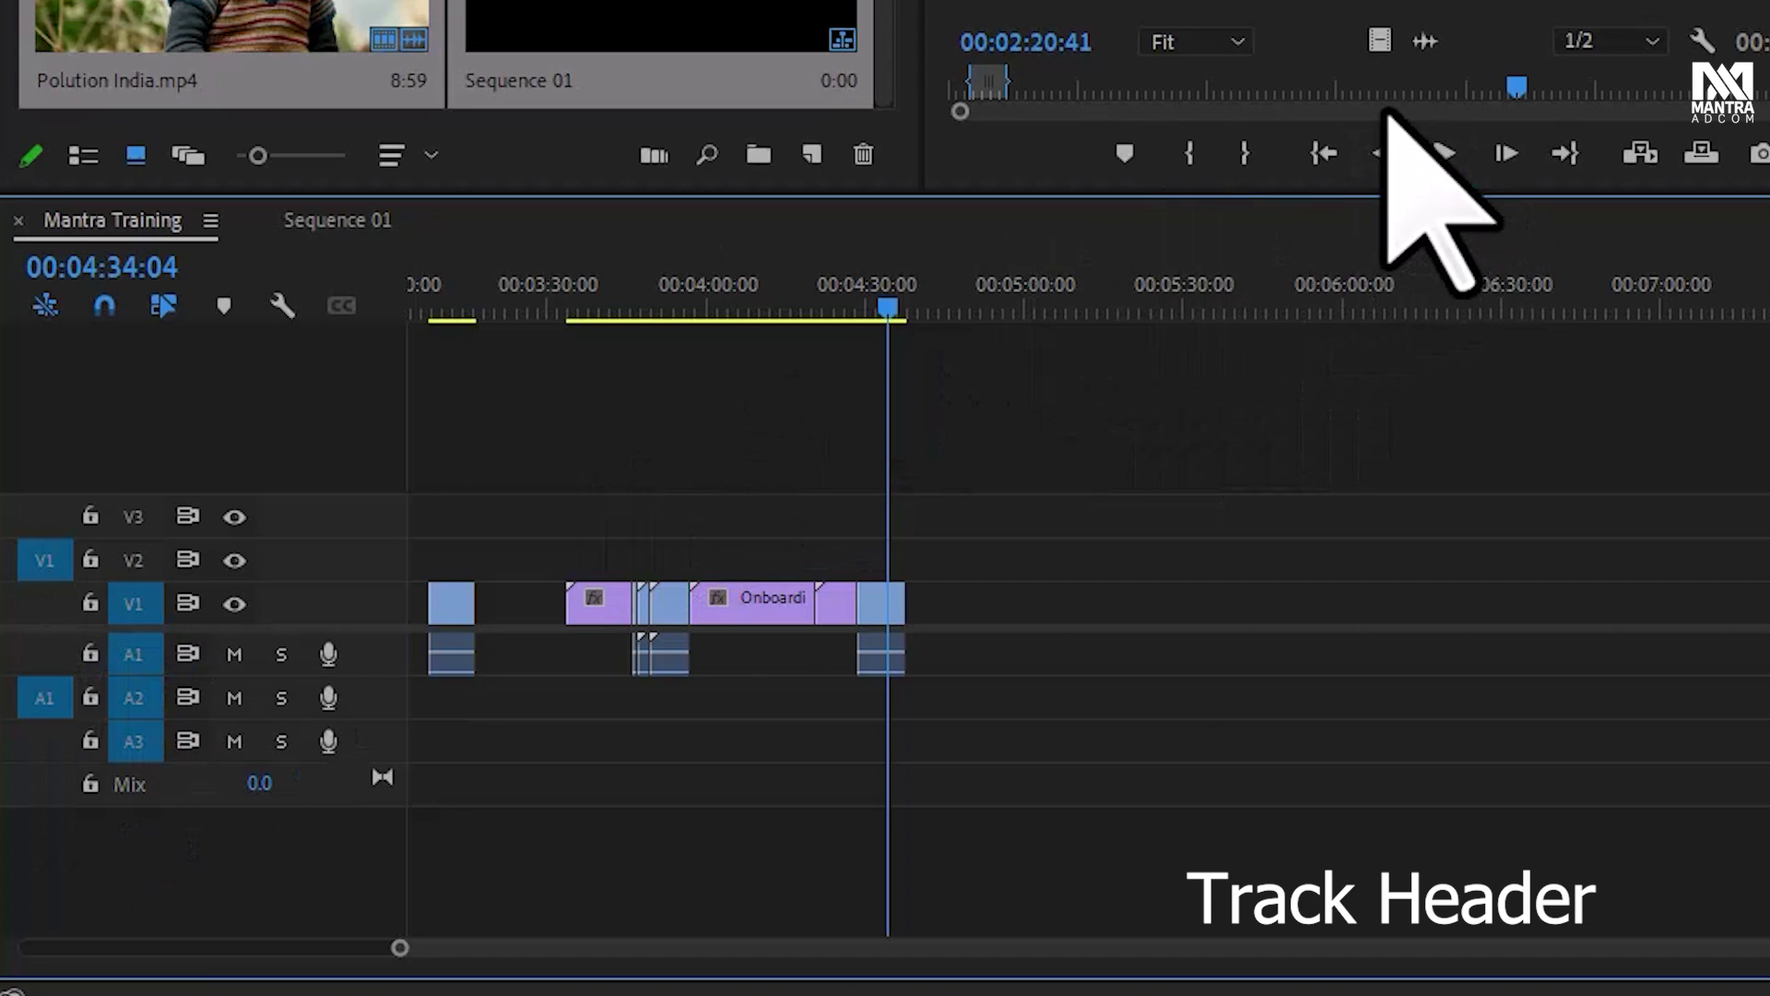
left_click(1027, 297)
left_click(1640, 153)
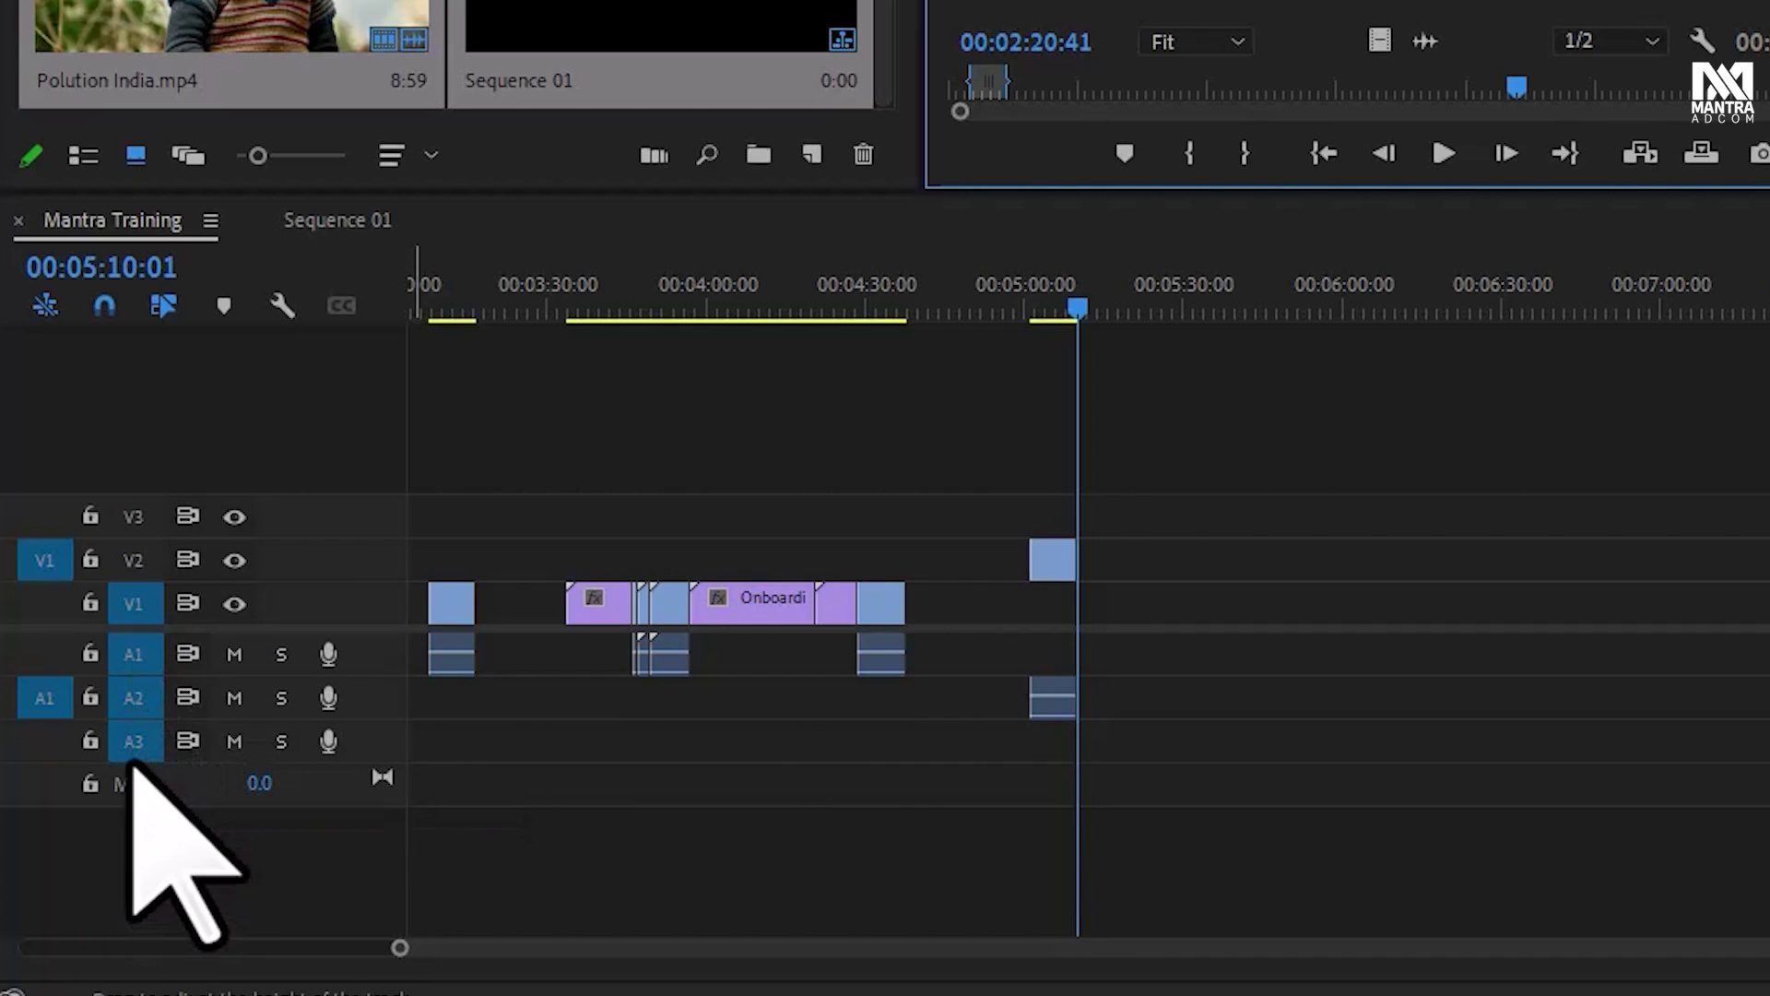
Repatch source video to V1 with audio off and overwrite a video-only copy after the V2 clip
mouse_move(39, 705)
left_mouse_down()
mouse_move(42, 745)
mouse_move(28, 656)
mouse_move(32, 703)
left_mouse_up()
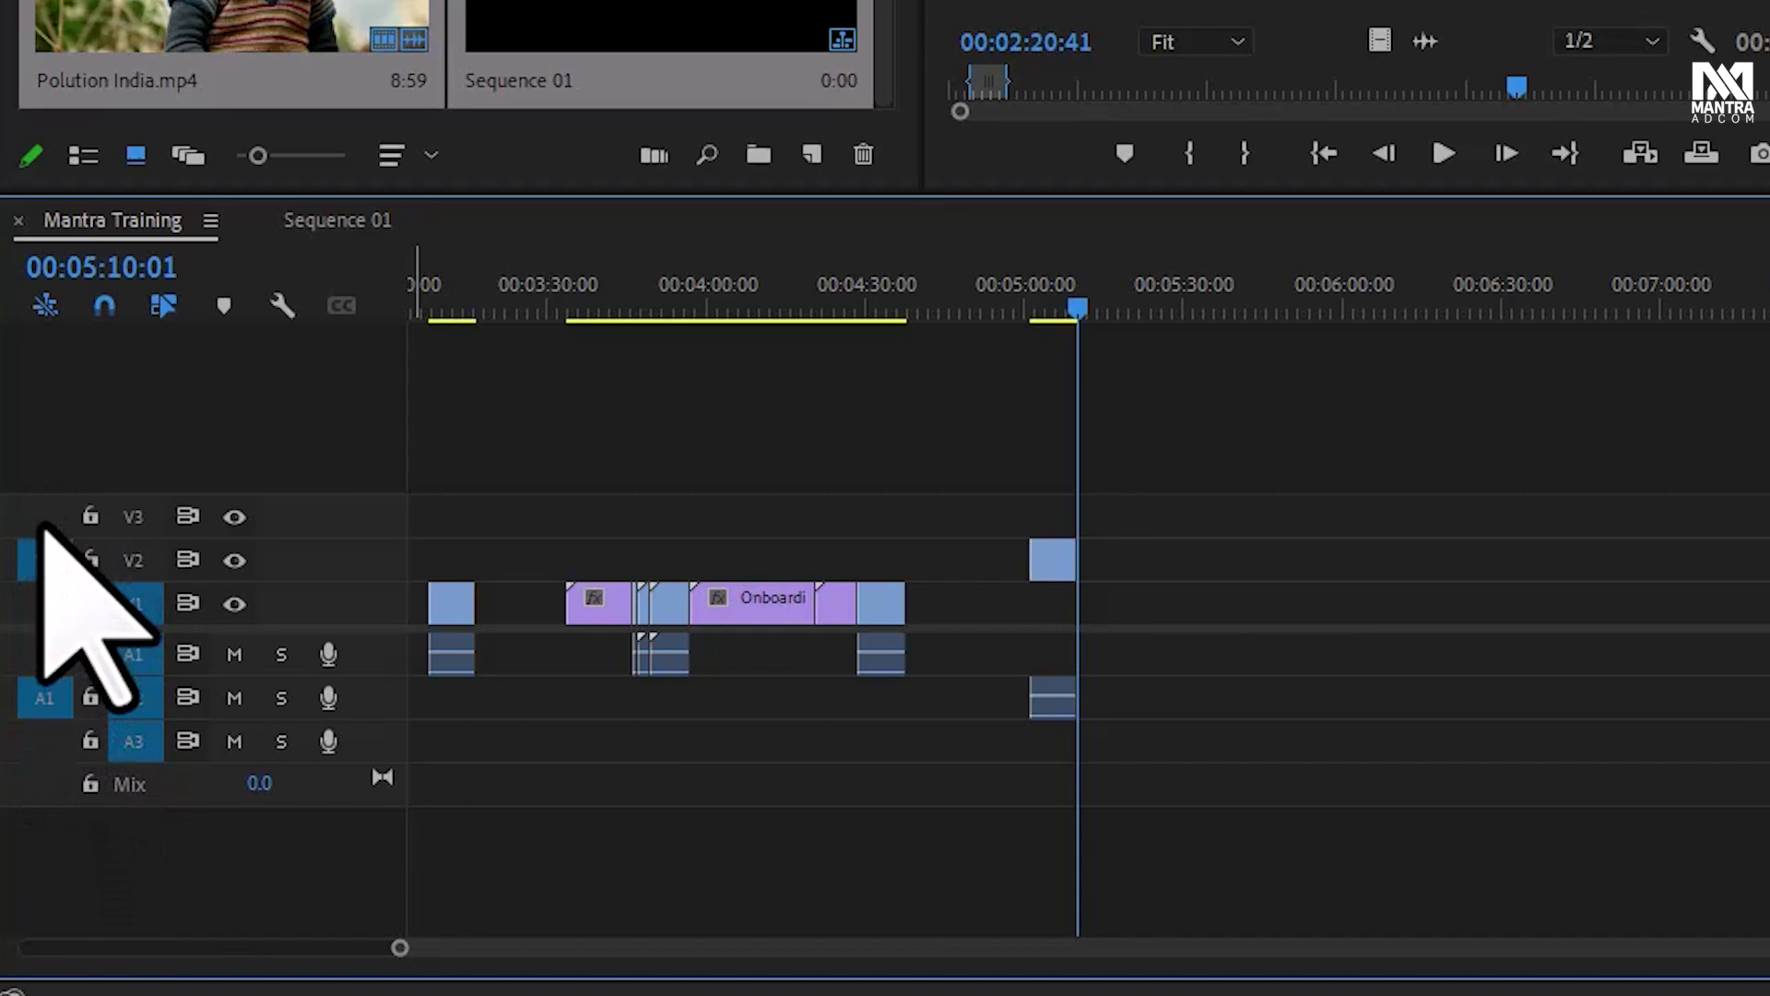
left_click_drag(42, 527, 43, 620)
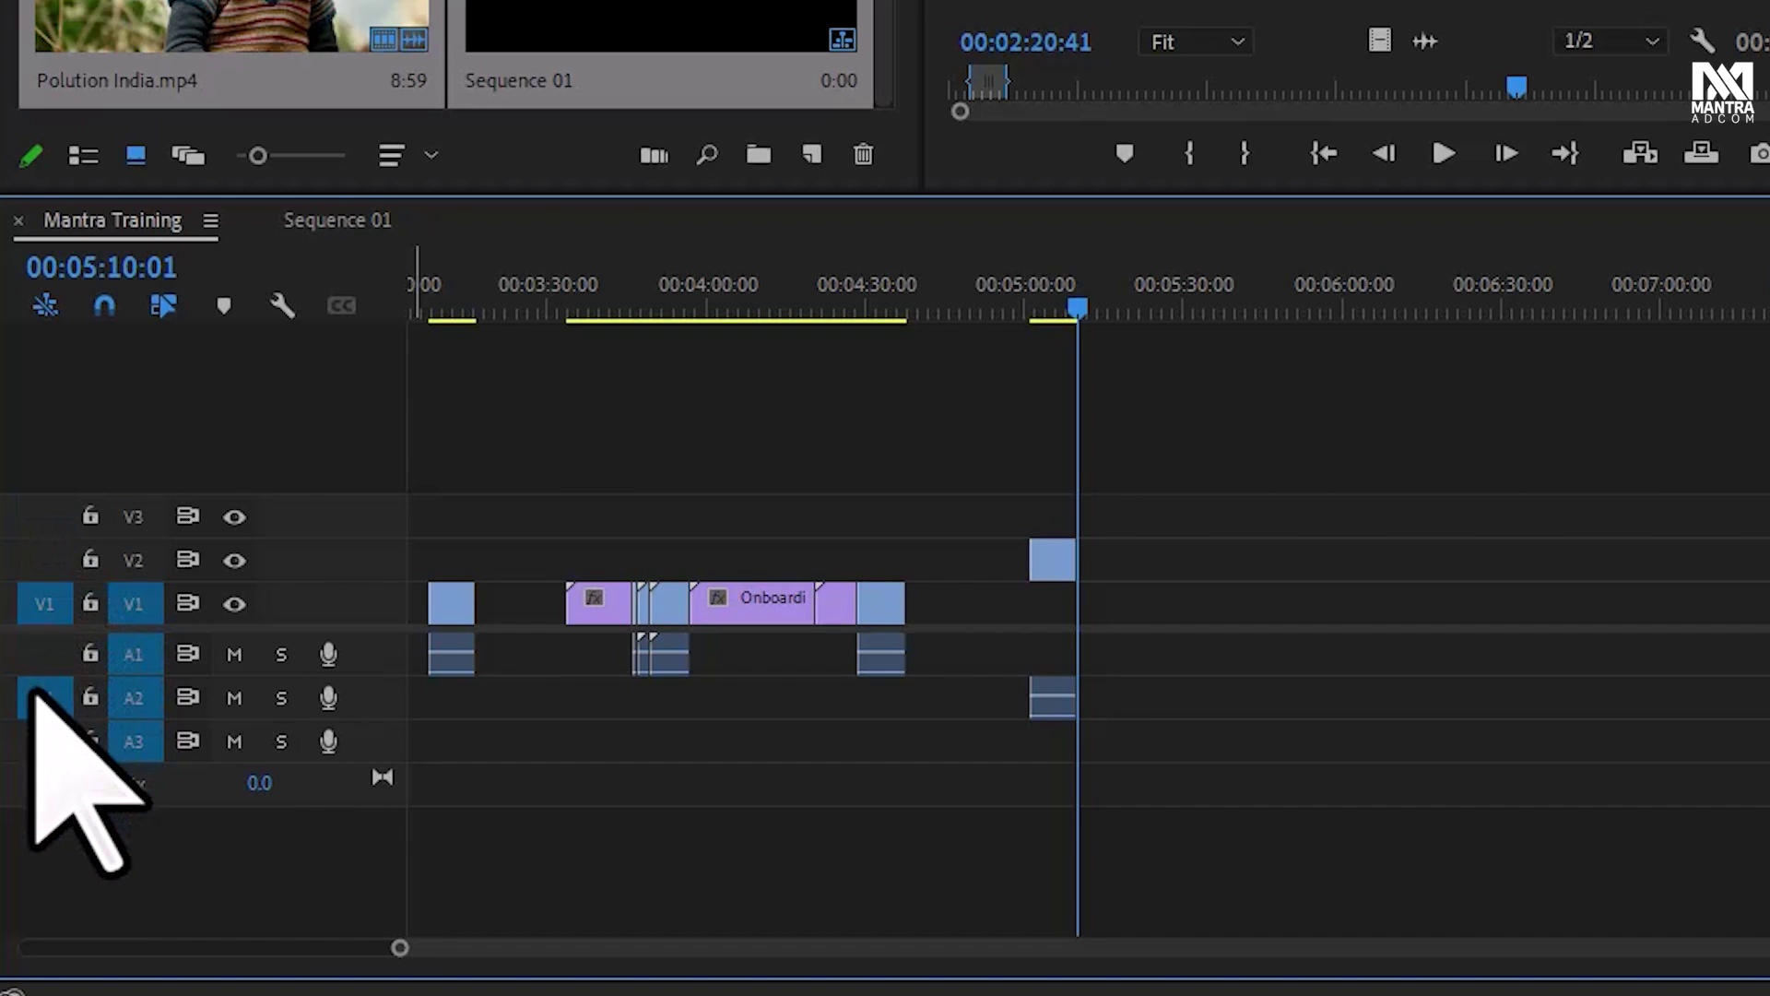
left_click(42, 697)
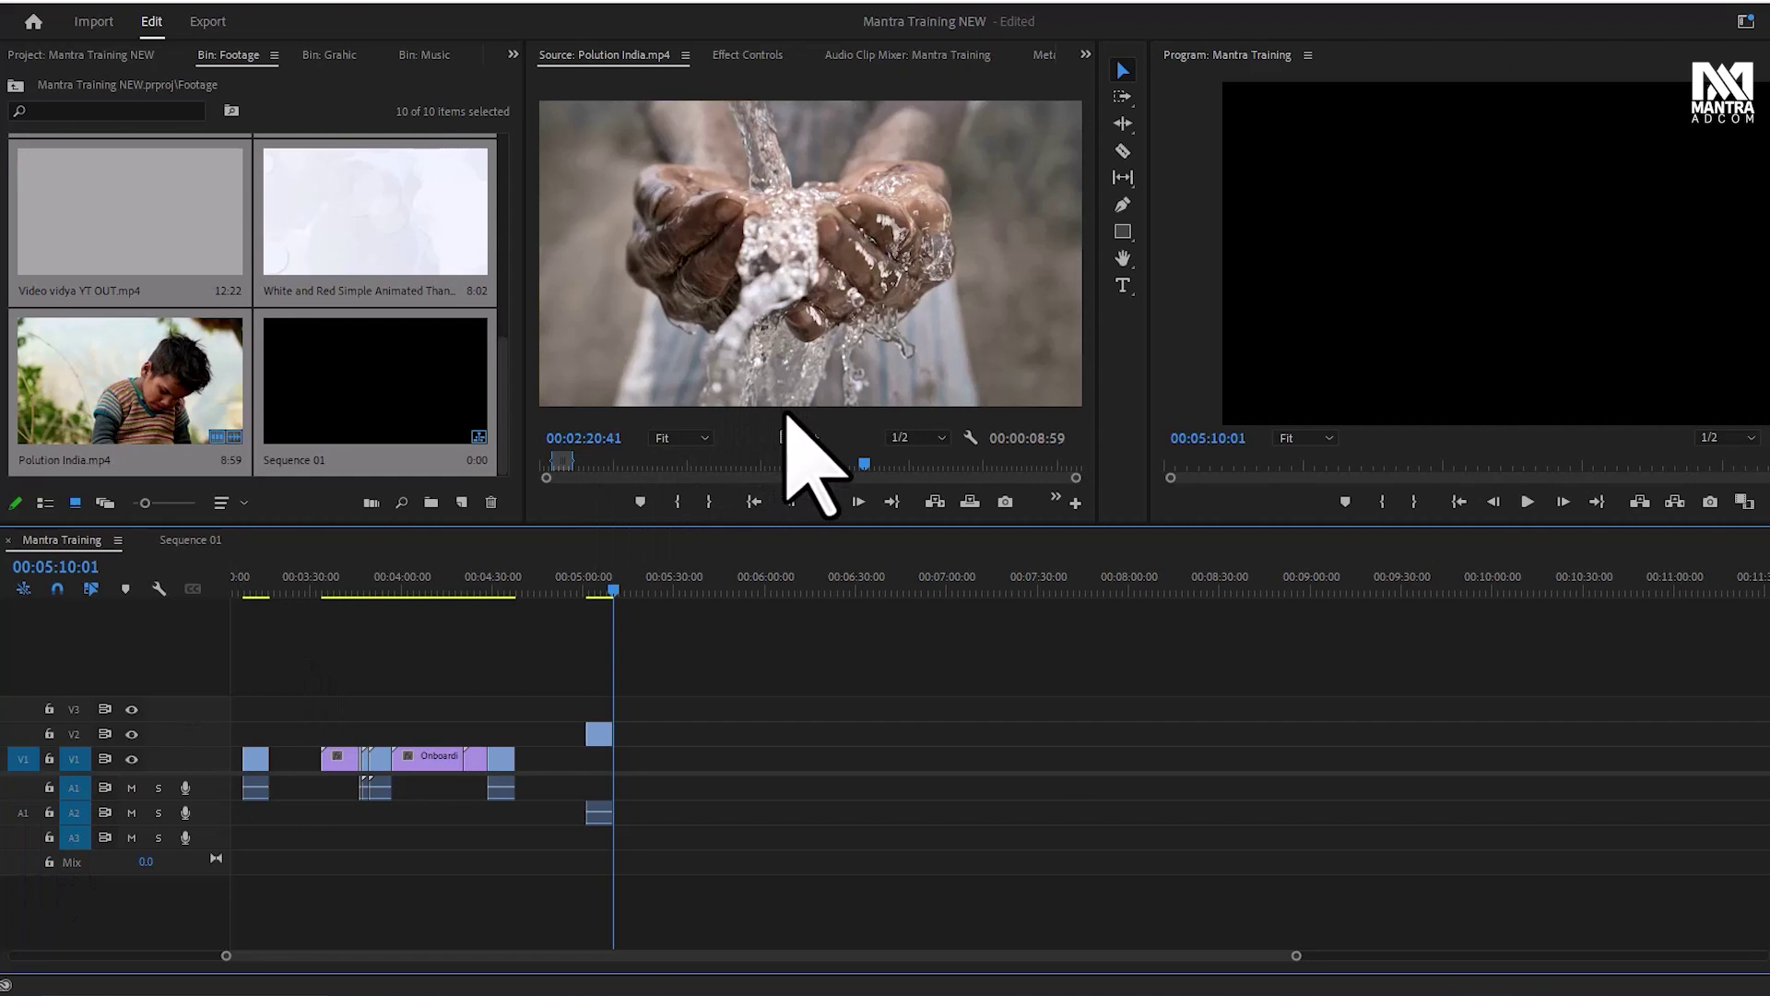
mouse_move(786, 437)
left_mouse_down()
mouse_move(716, 774)
mouse_move(782, 407)
left_mouse_up()
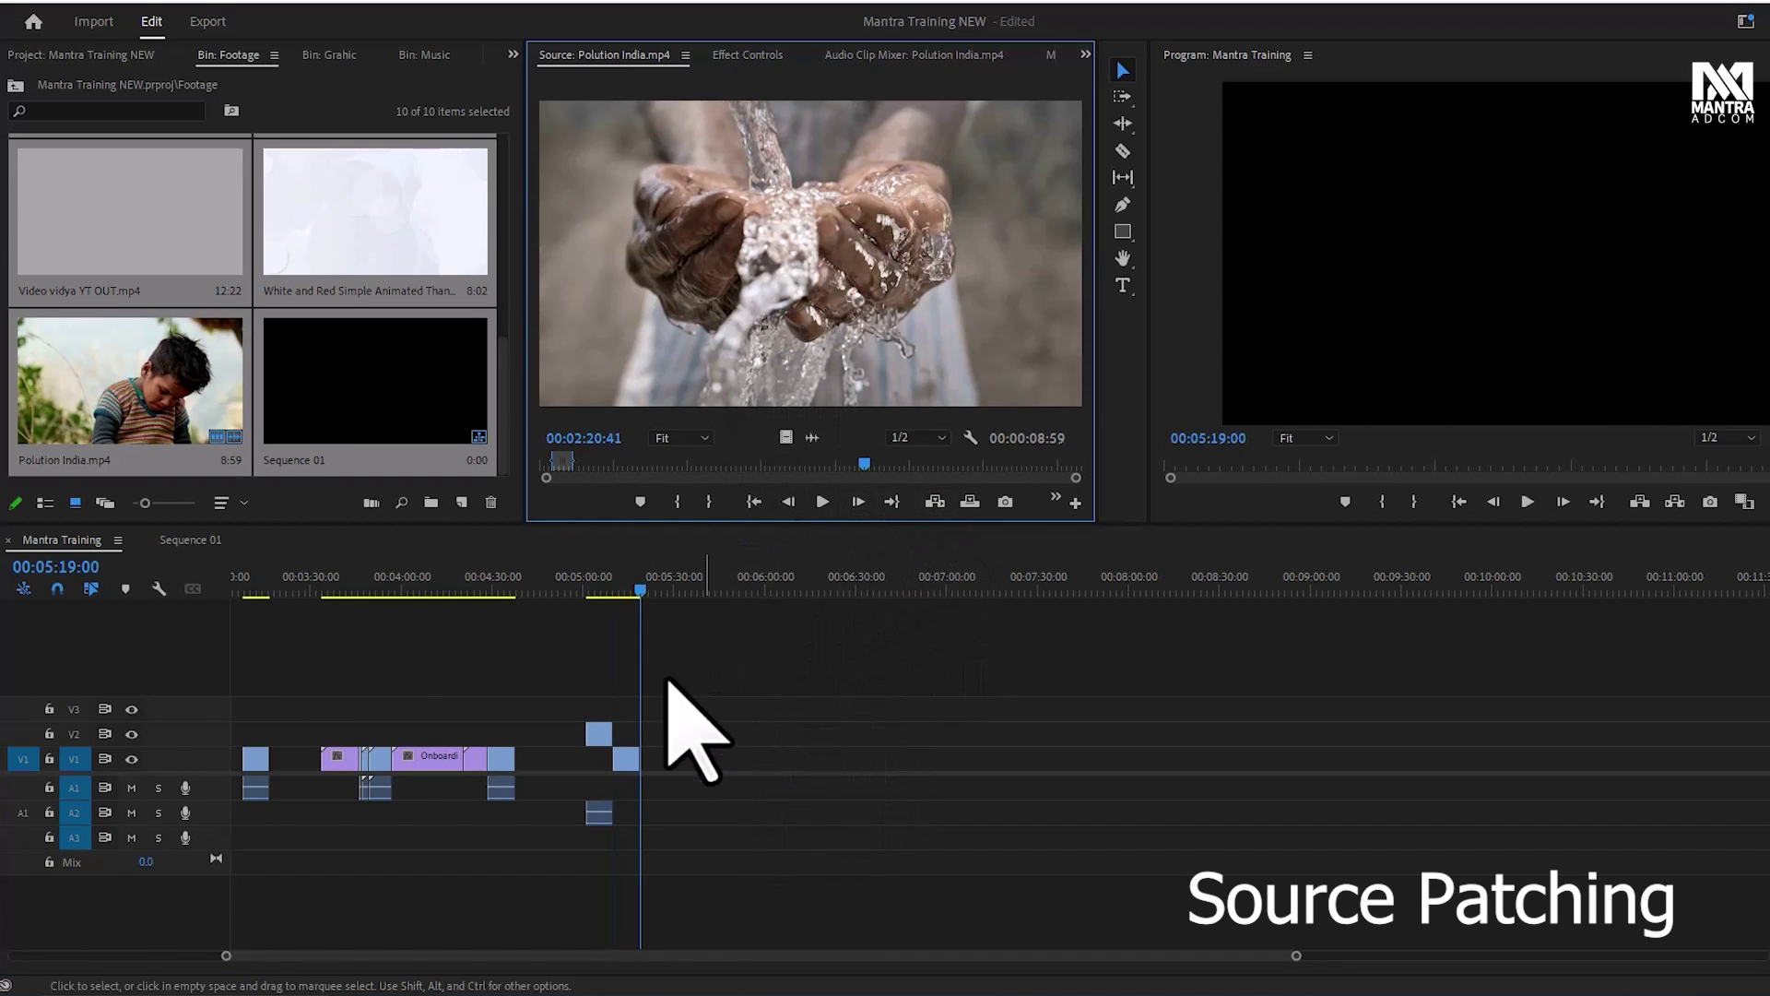
Undo the video-only overwrite, patch source audio to A1, and delete the selected timeline clips
key("ctrl+z")
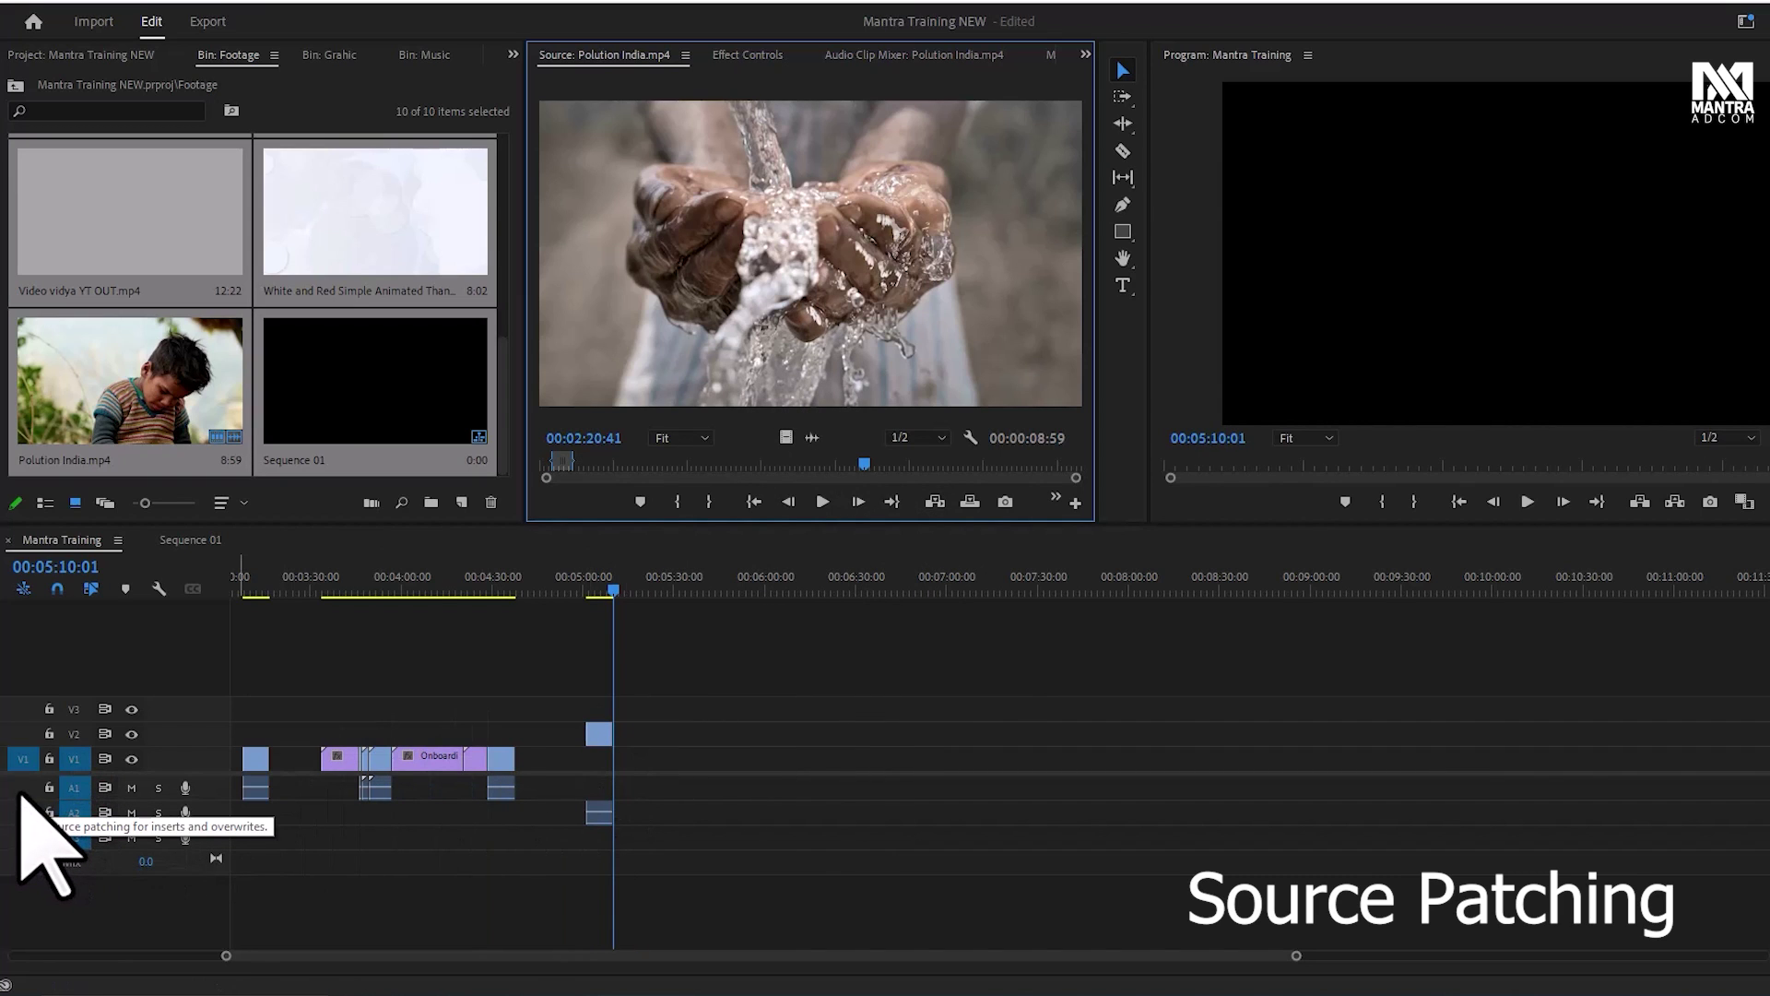
left_click(23, 789)
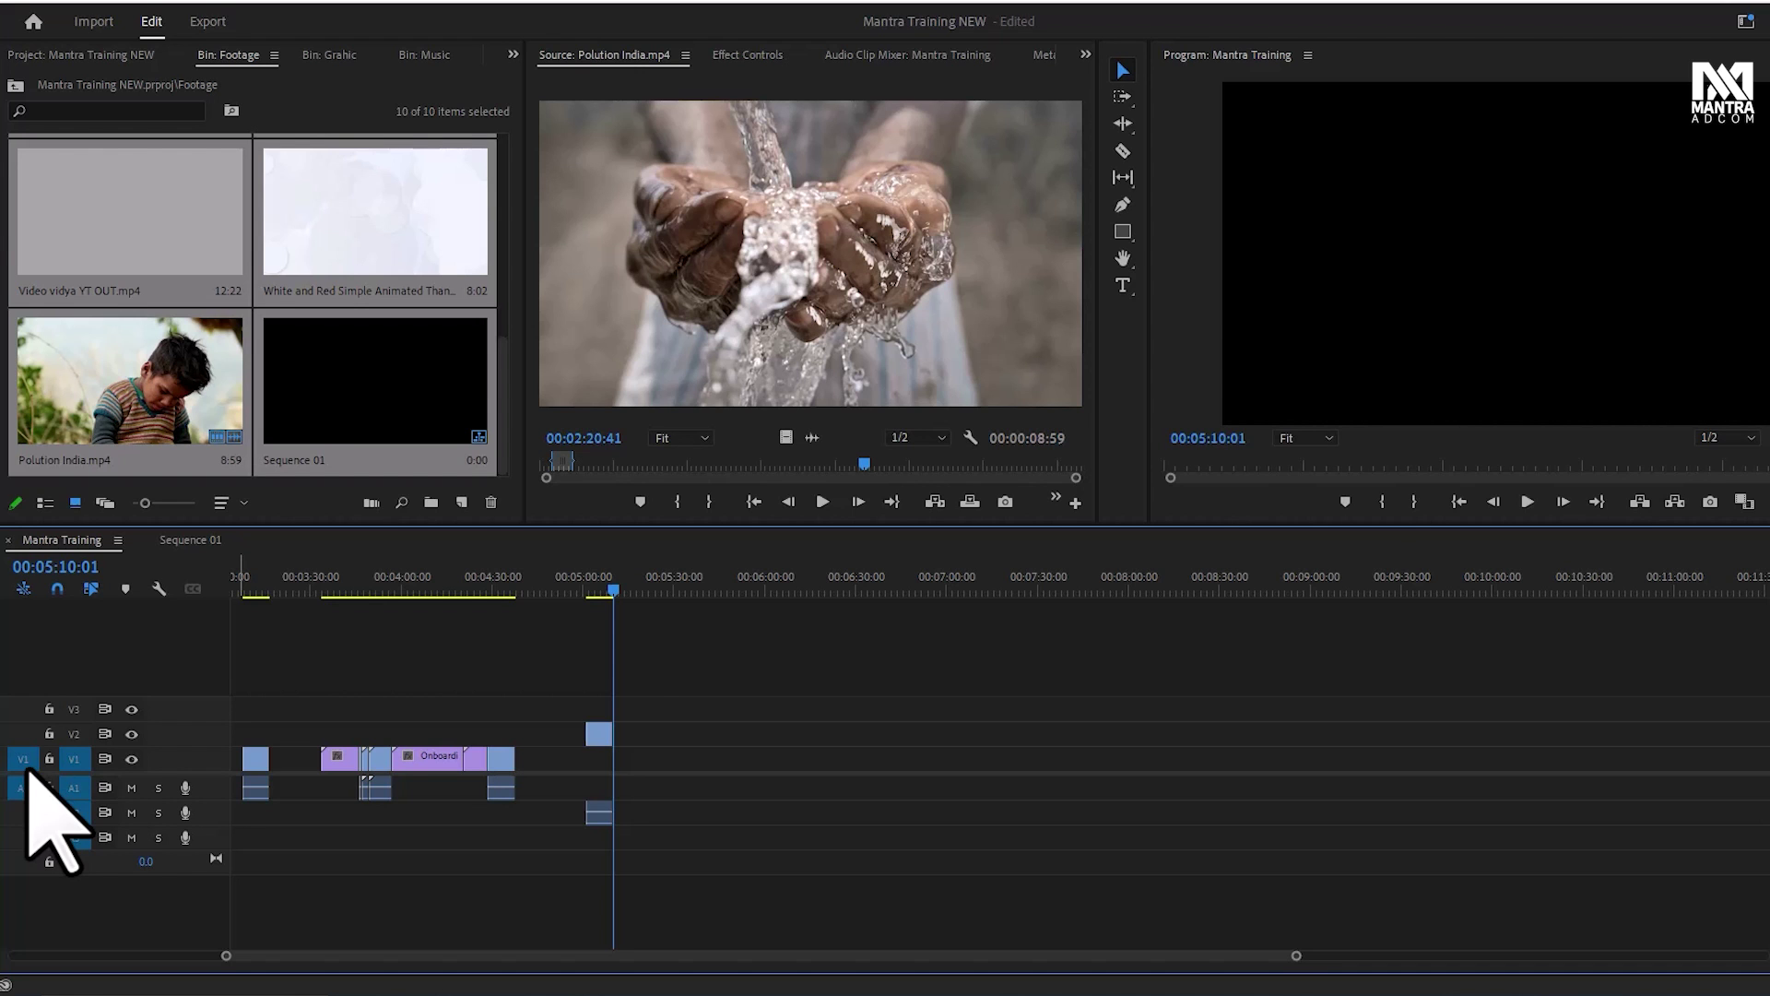
left_click(617, 591)
left_click_drag(627, 597, 288, 701)
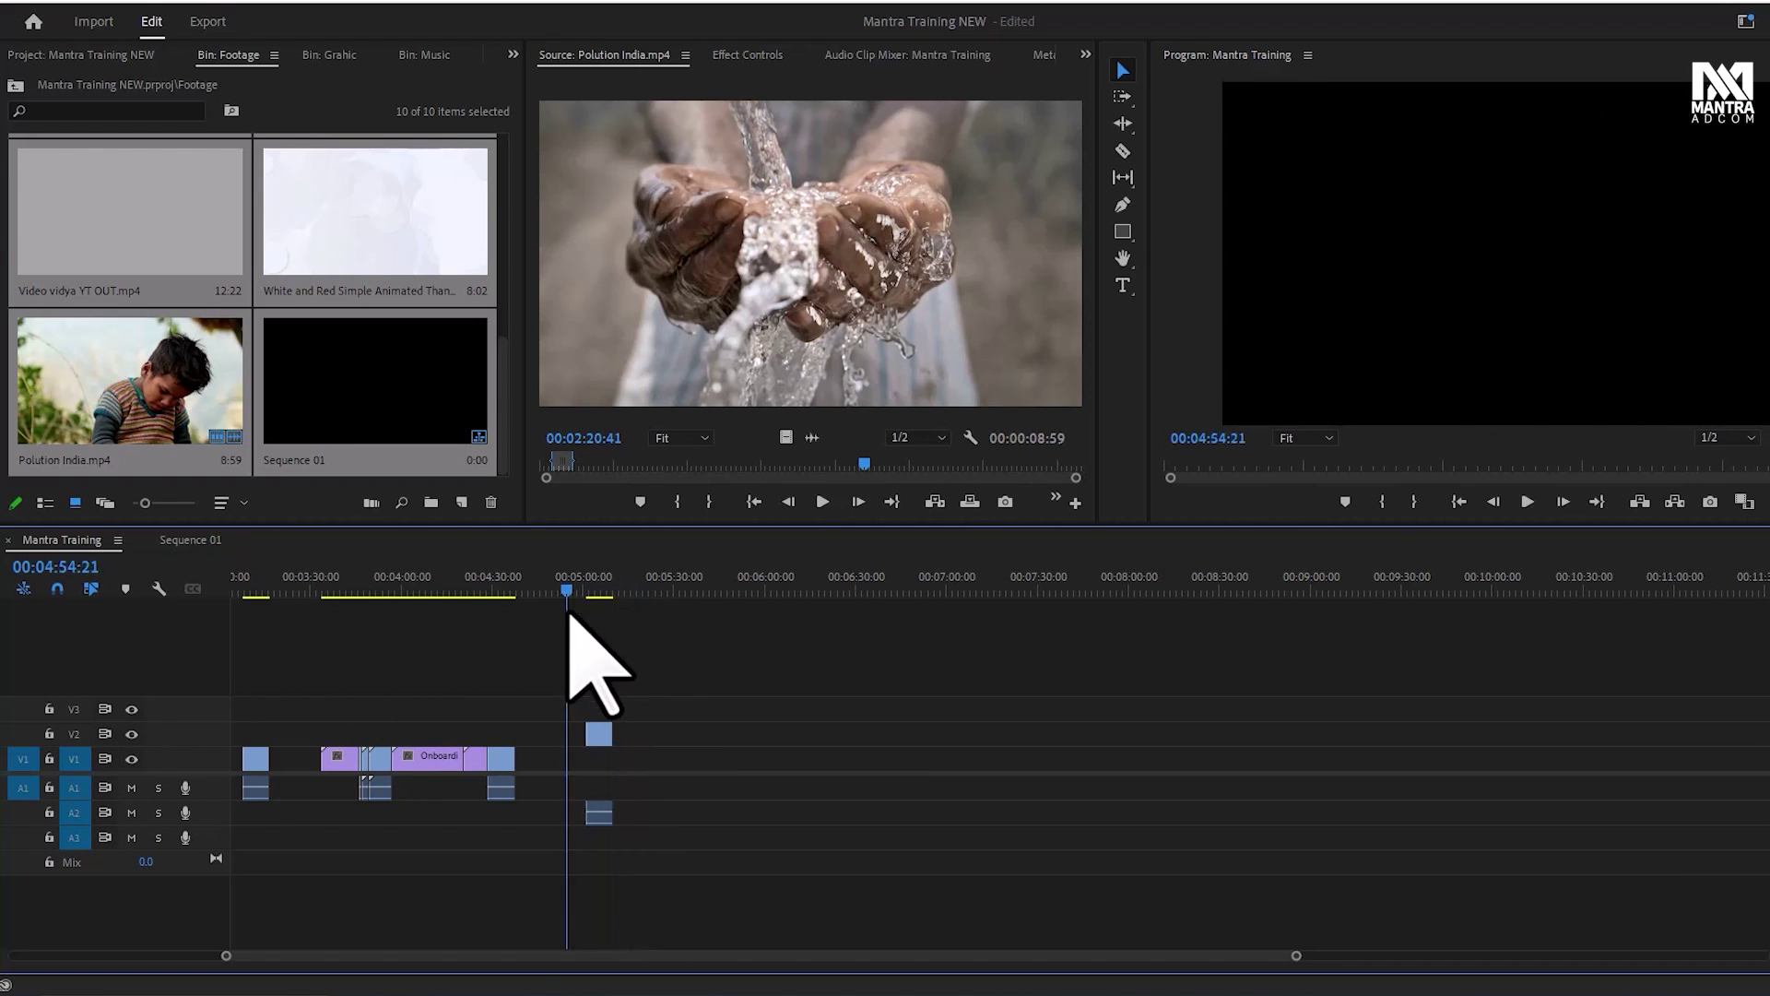
left_click_drag(703, 670, 322, 867)
key("Delete")
Delete the remaining clips on V1 and A1 from the sequence start
key("Home")
left_click_drag(939, 764, 386, 899)
key("Delete")
Place Polution India.mp4 on V1 keeping existing settings, then insert the food shot at 00:00:08:14
left_click_drag(159, 387, 232, 758)
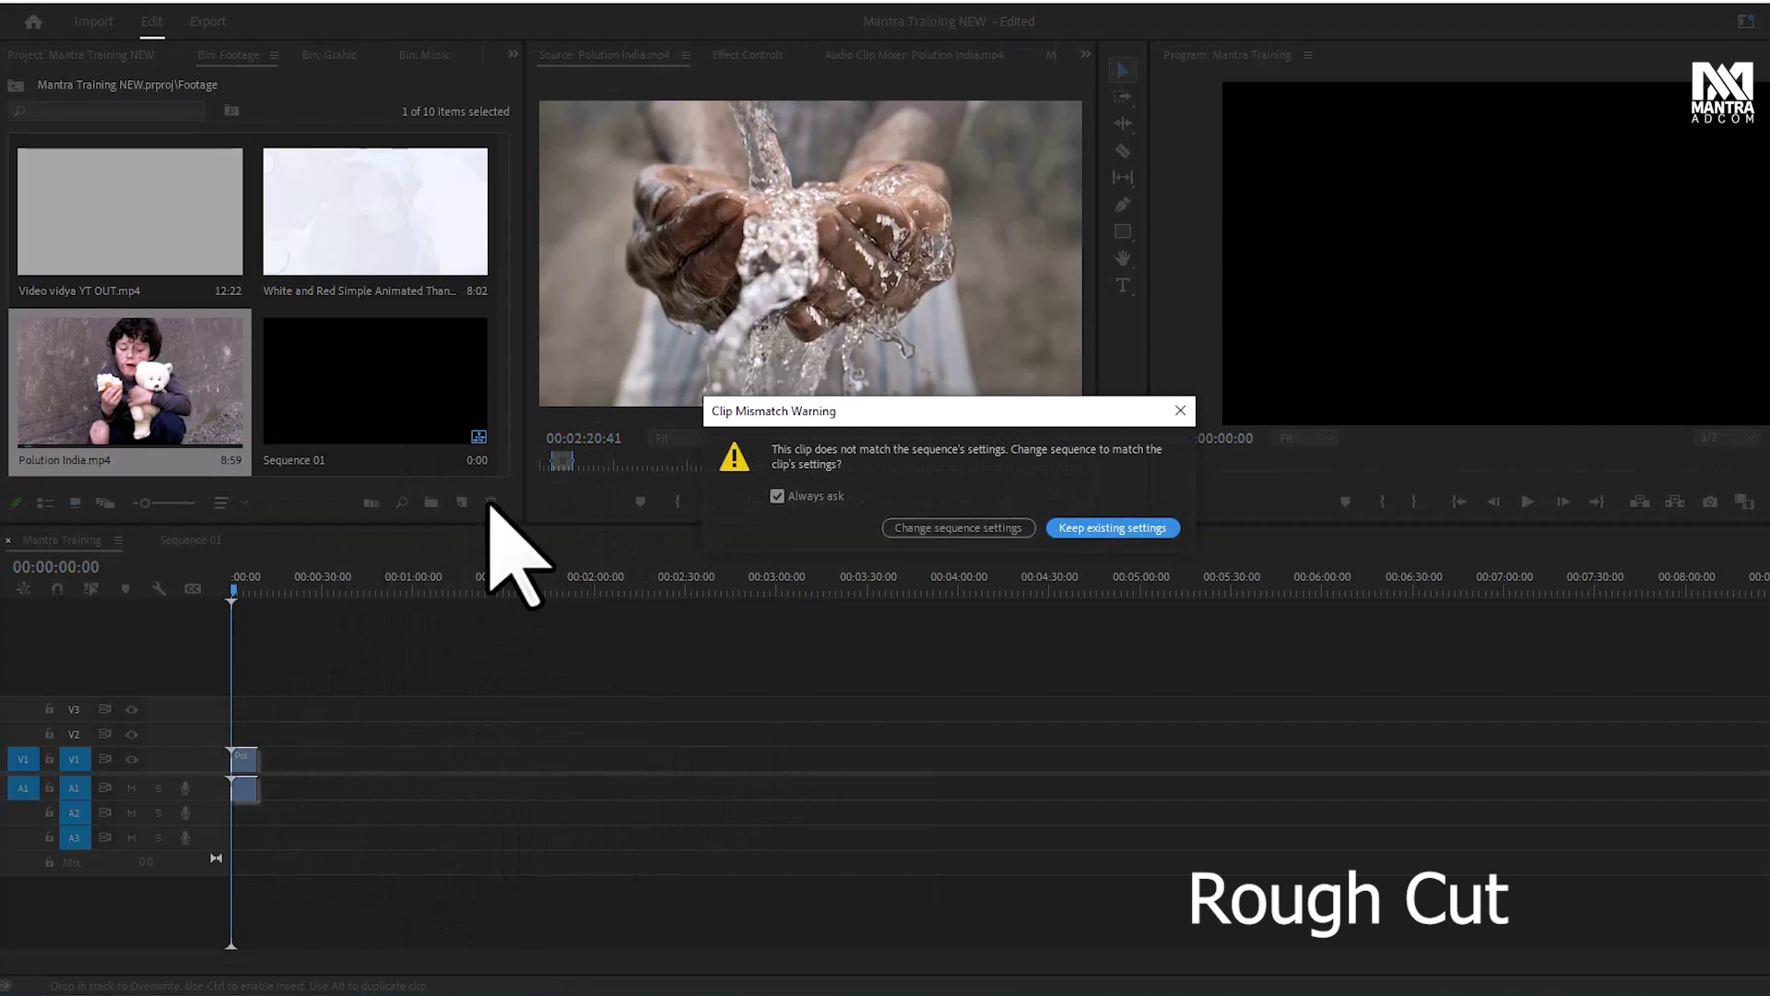
left_click(1118, 527)
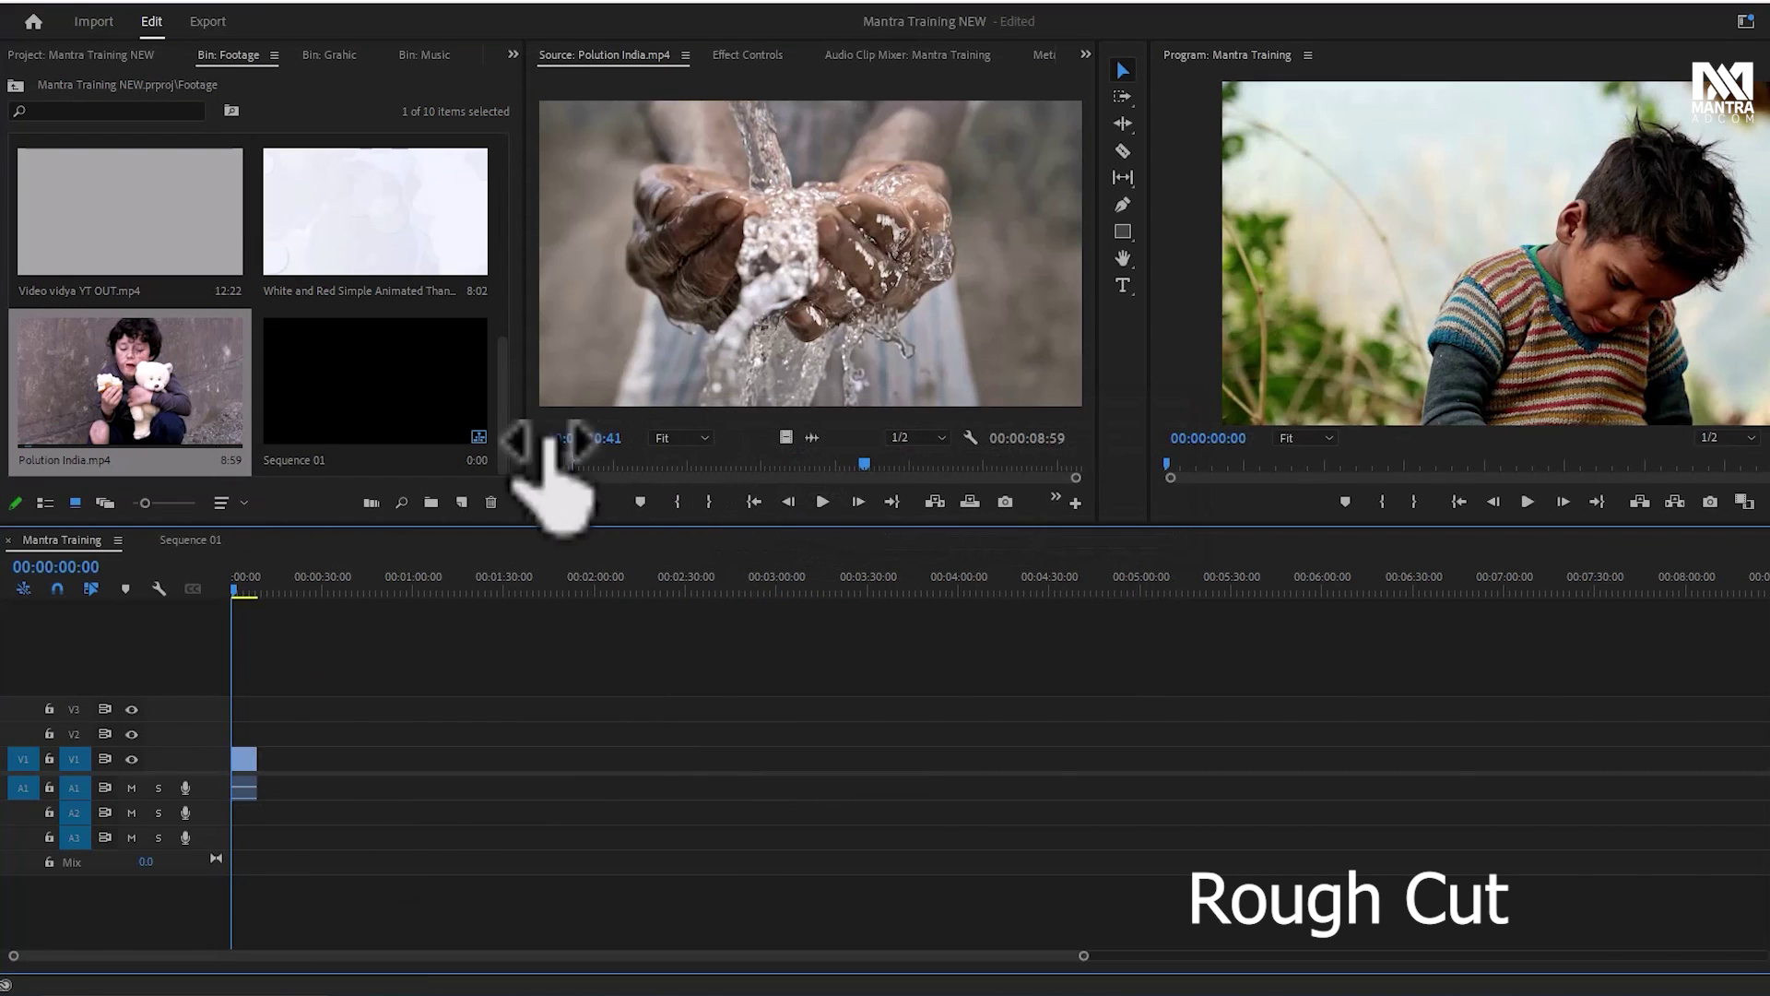
left_click(595, 464)
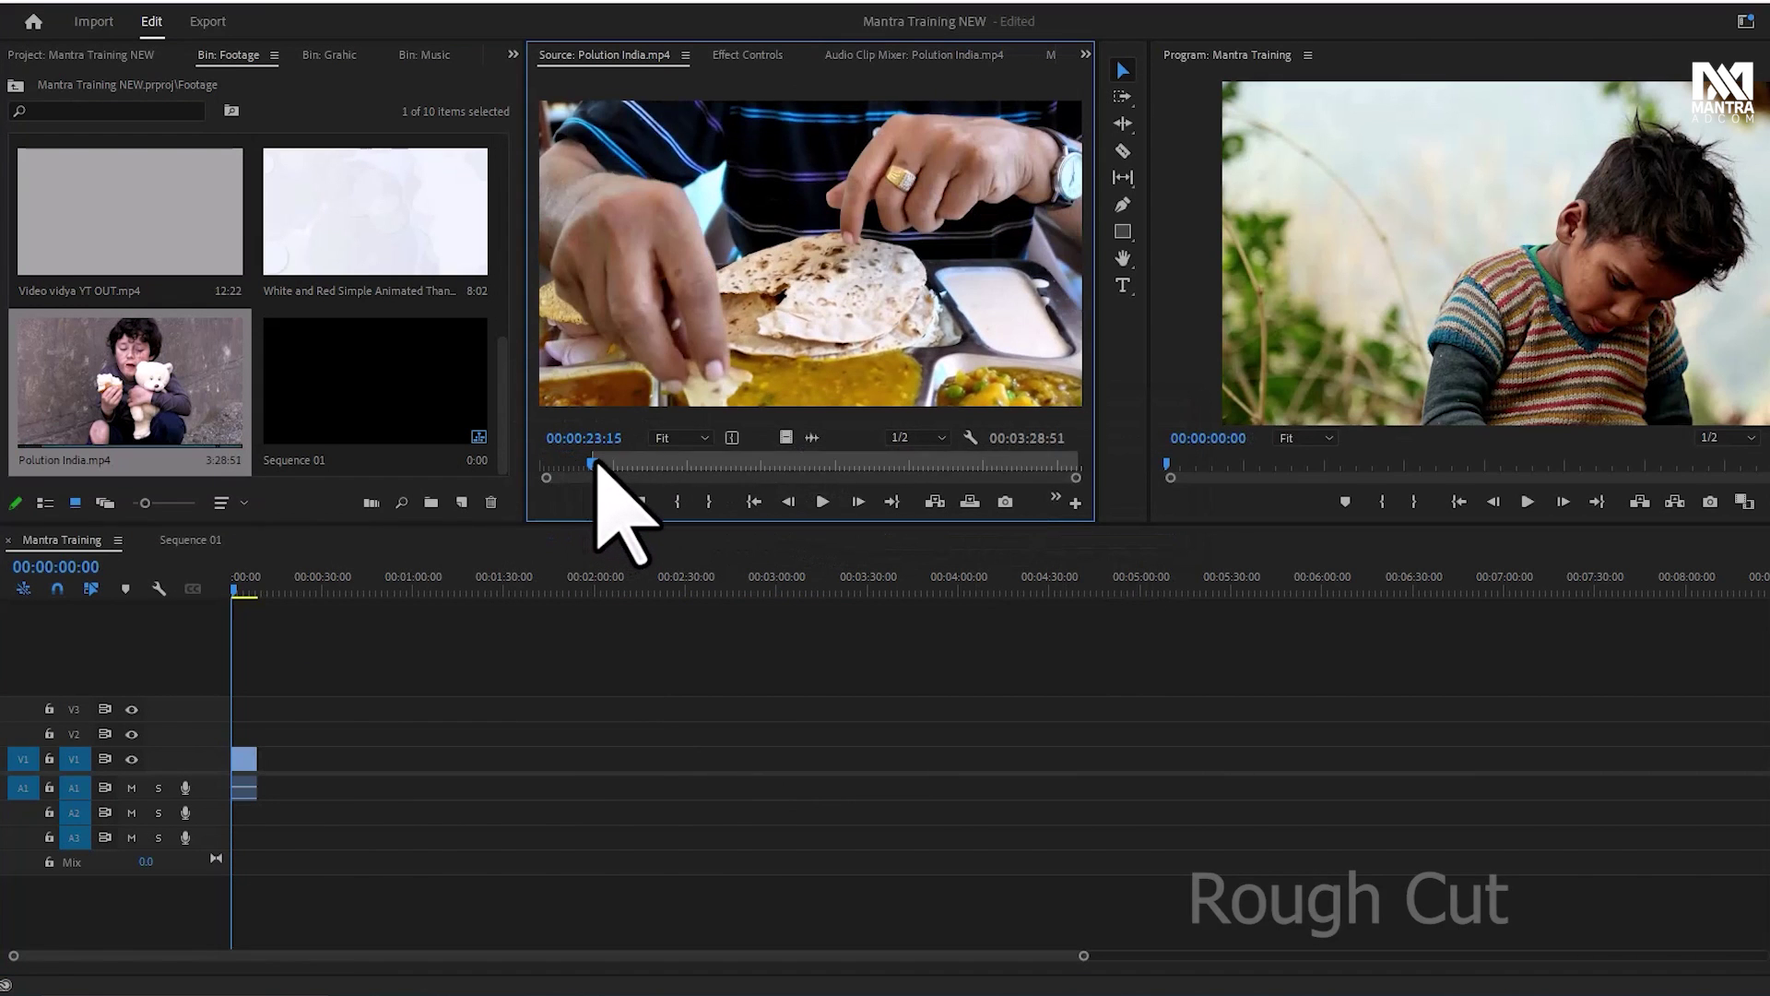
left_click_drag(592, 464, 601, 464)
left_click(257, 586)
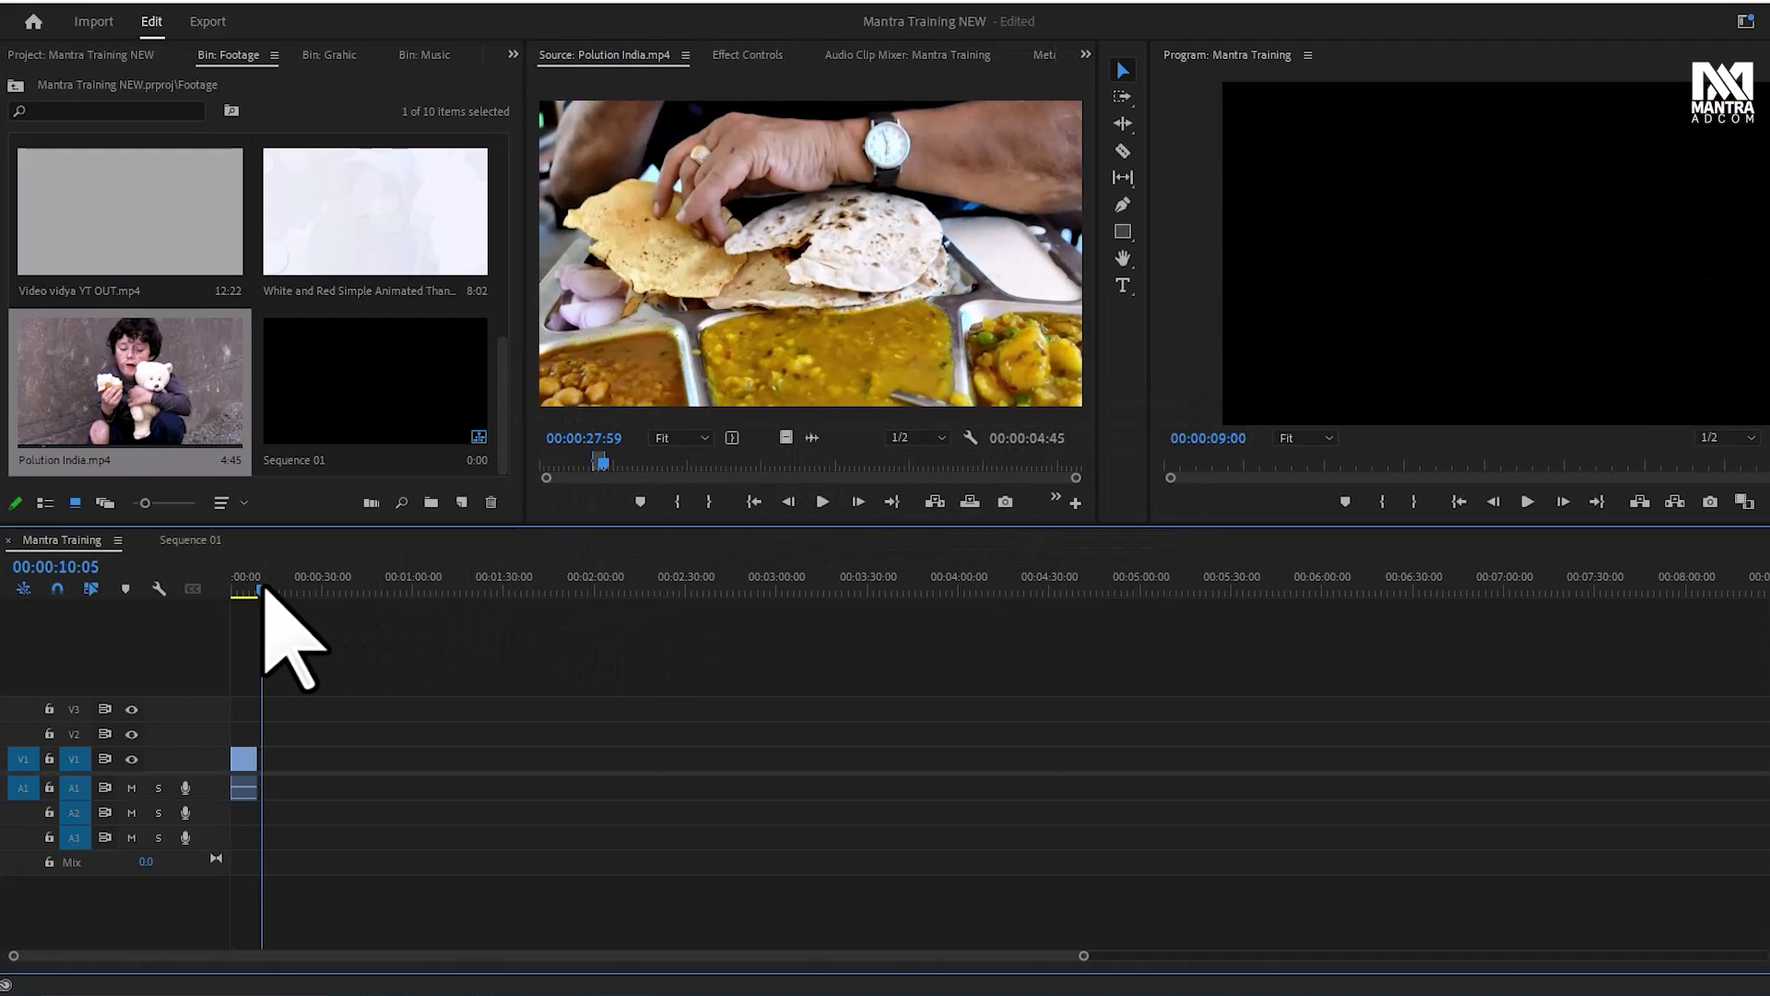
left_click(934, 501)
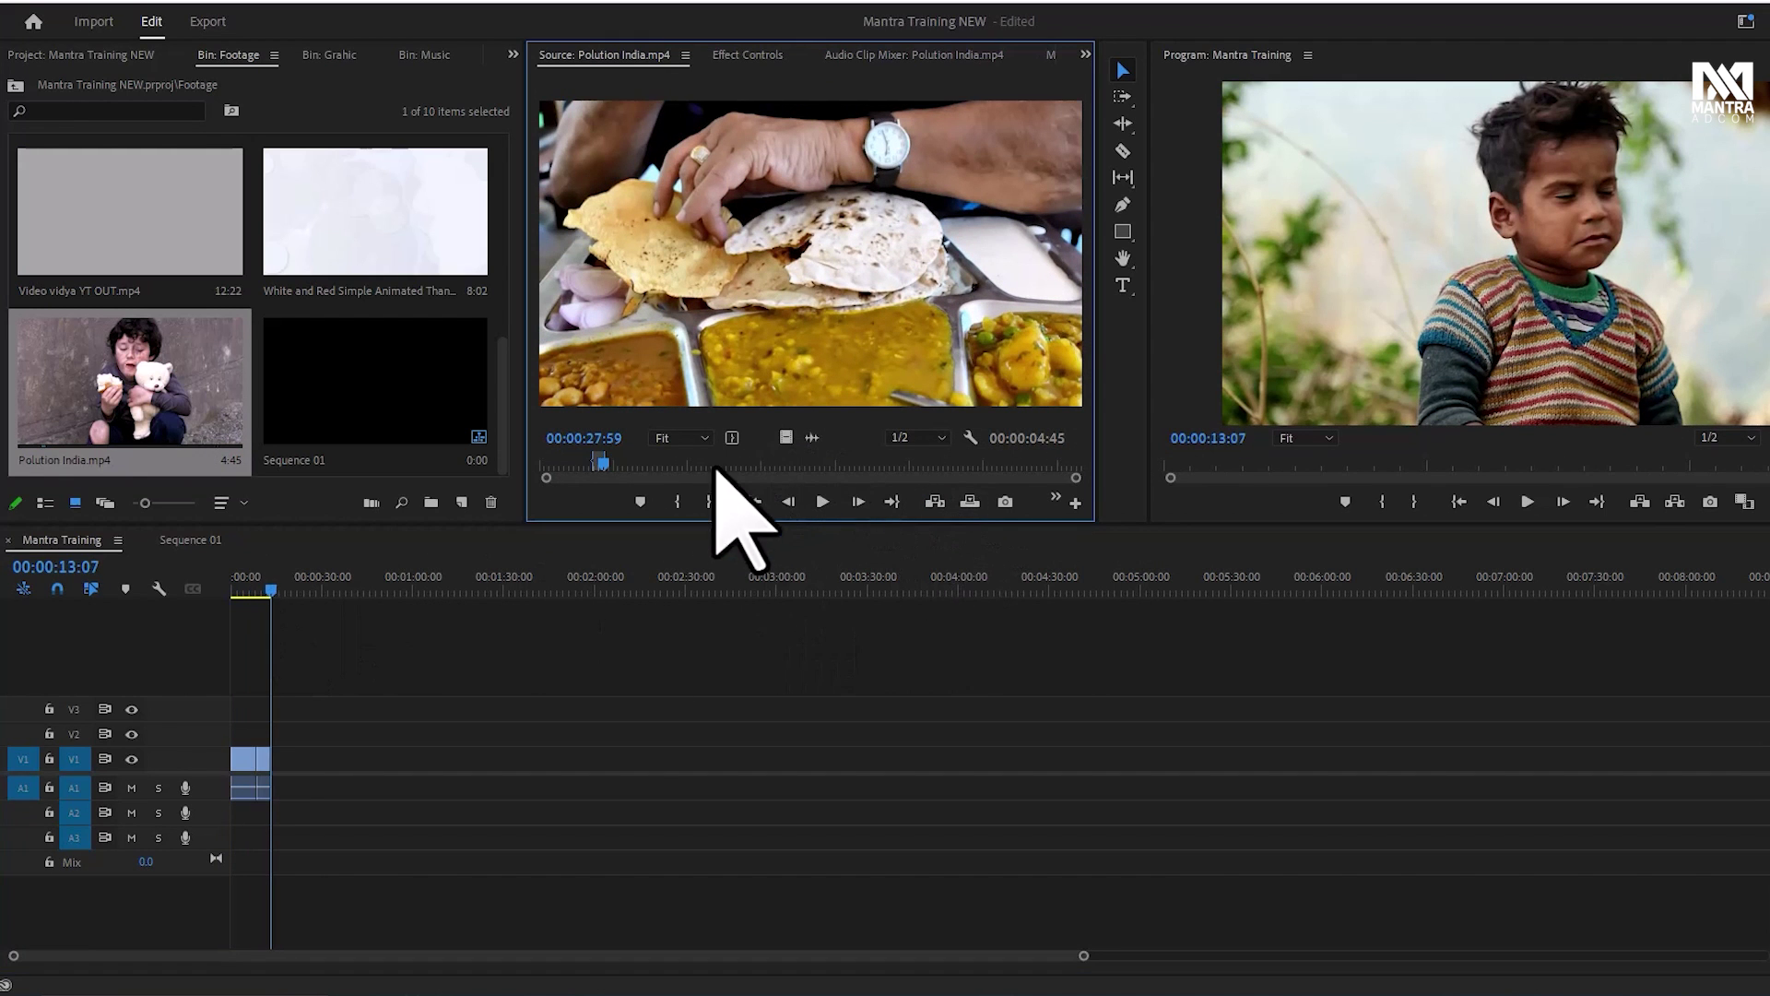
Mark and insert the globe shot and the following shot
left_click_drag(613, 464, 705, 467)
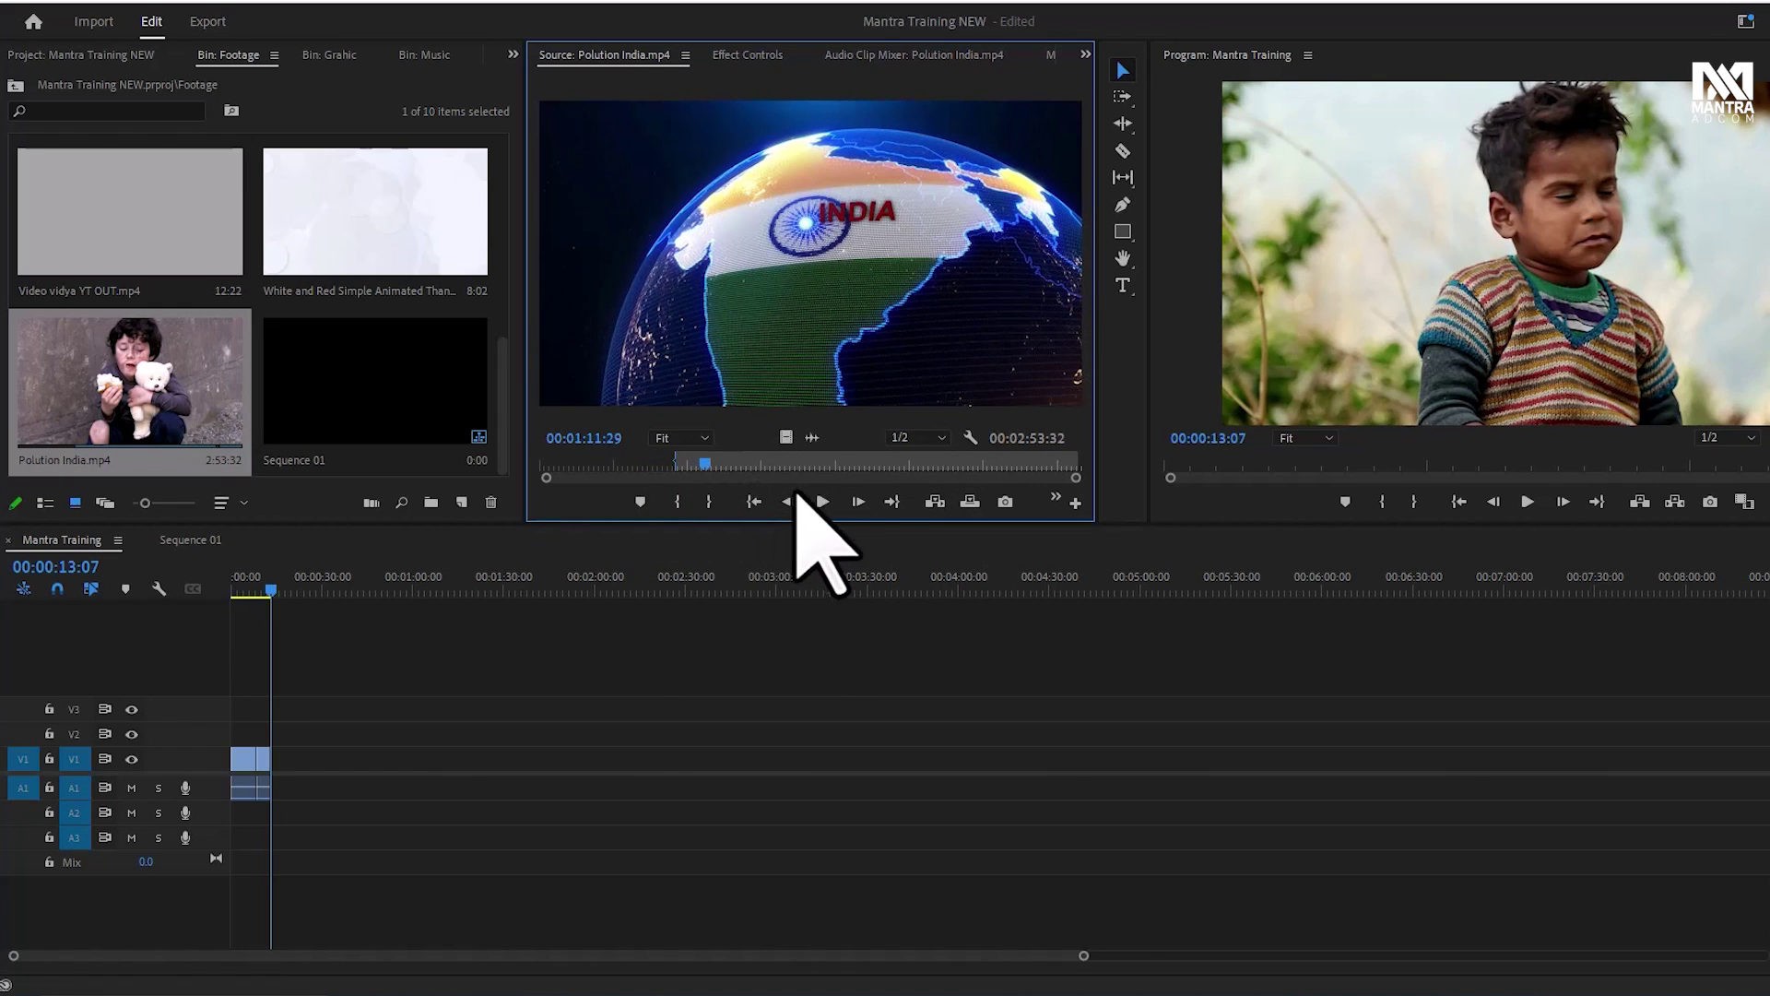
key("o")
left_click(931, 503)
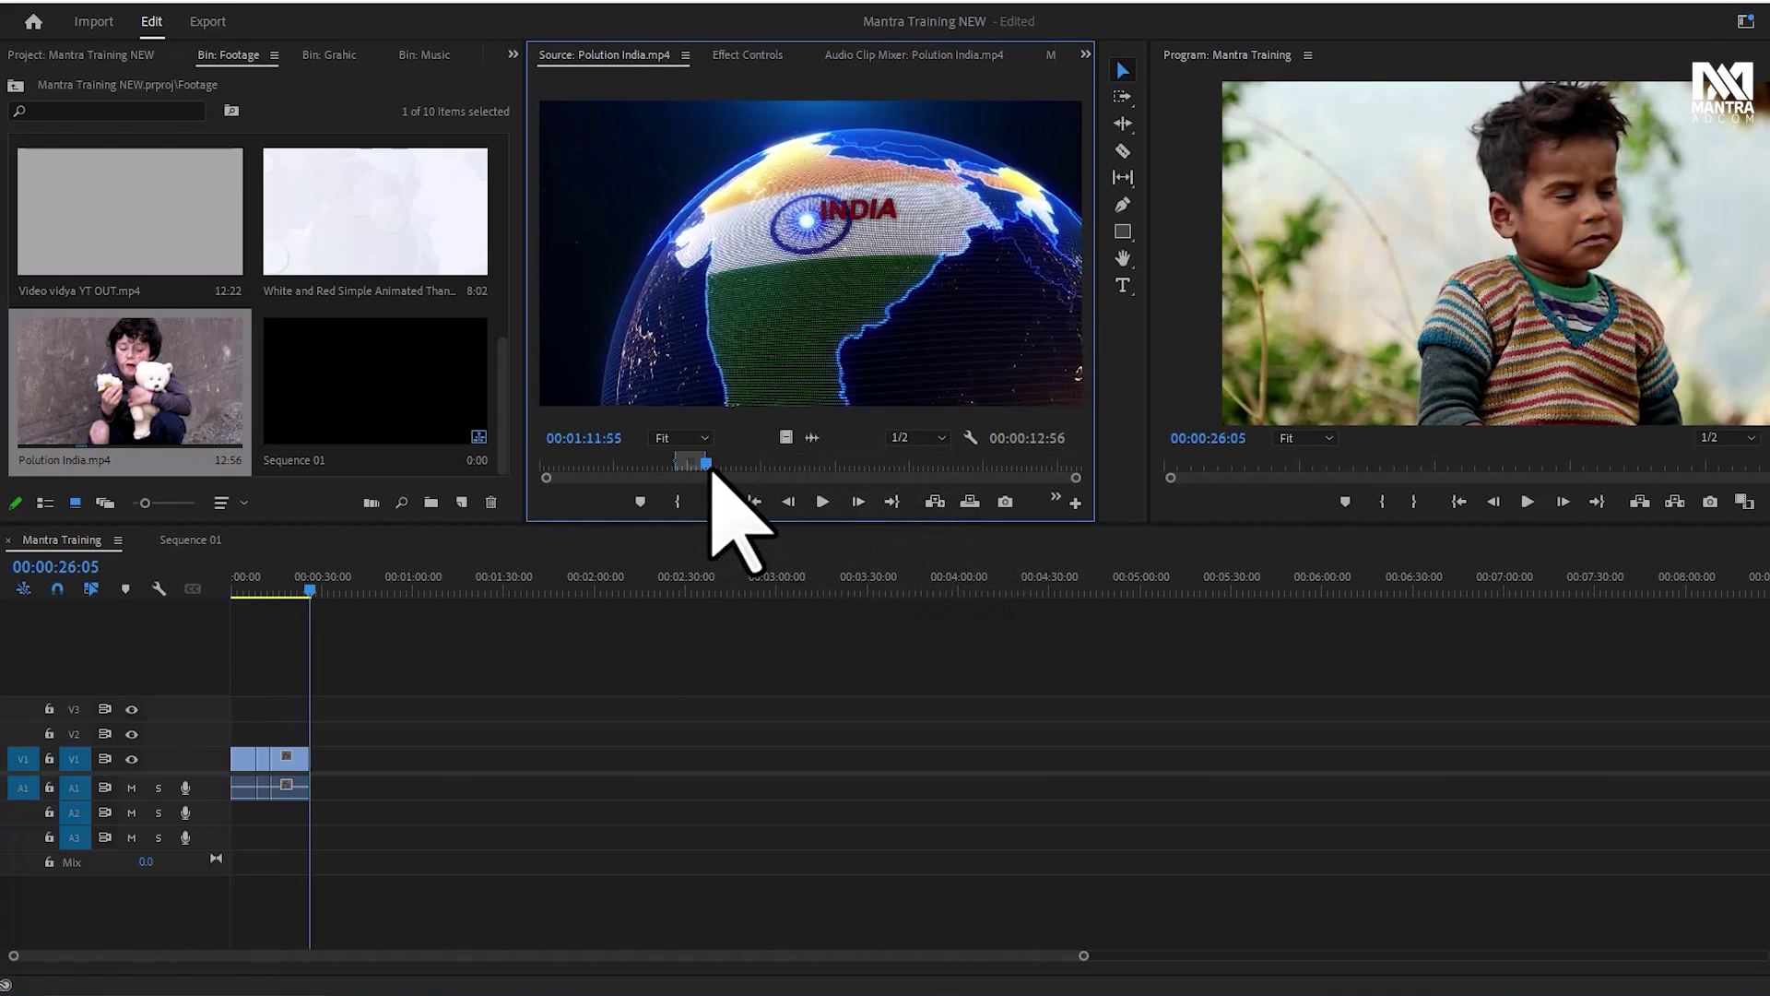
left_click_drag(679, 479, 772, 466)
key("i")
key("o")
left_click(934, 501)
Mark and insert the flag shot, then the slum-canal shot
key("i")
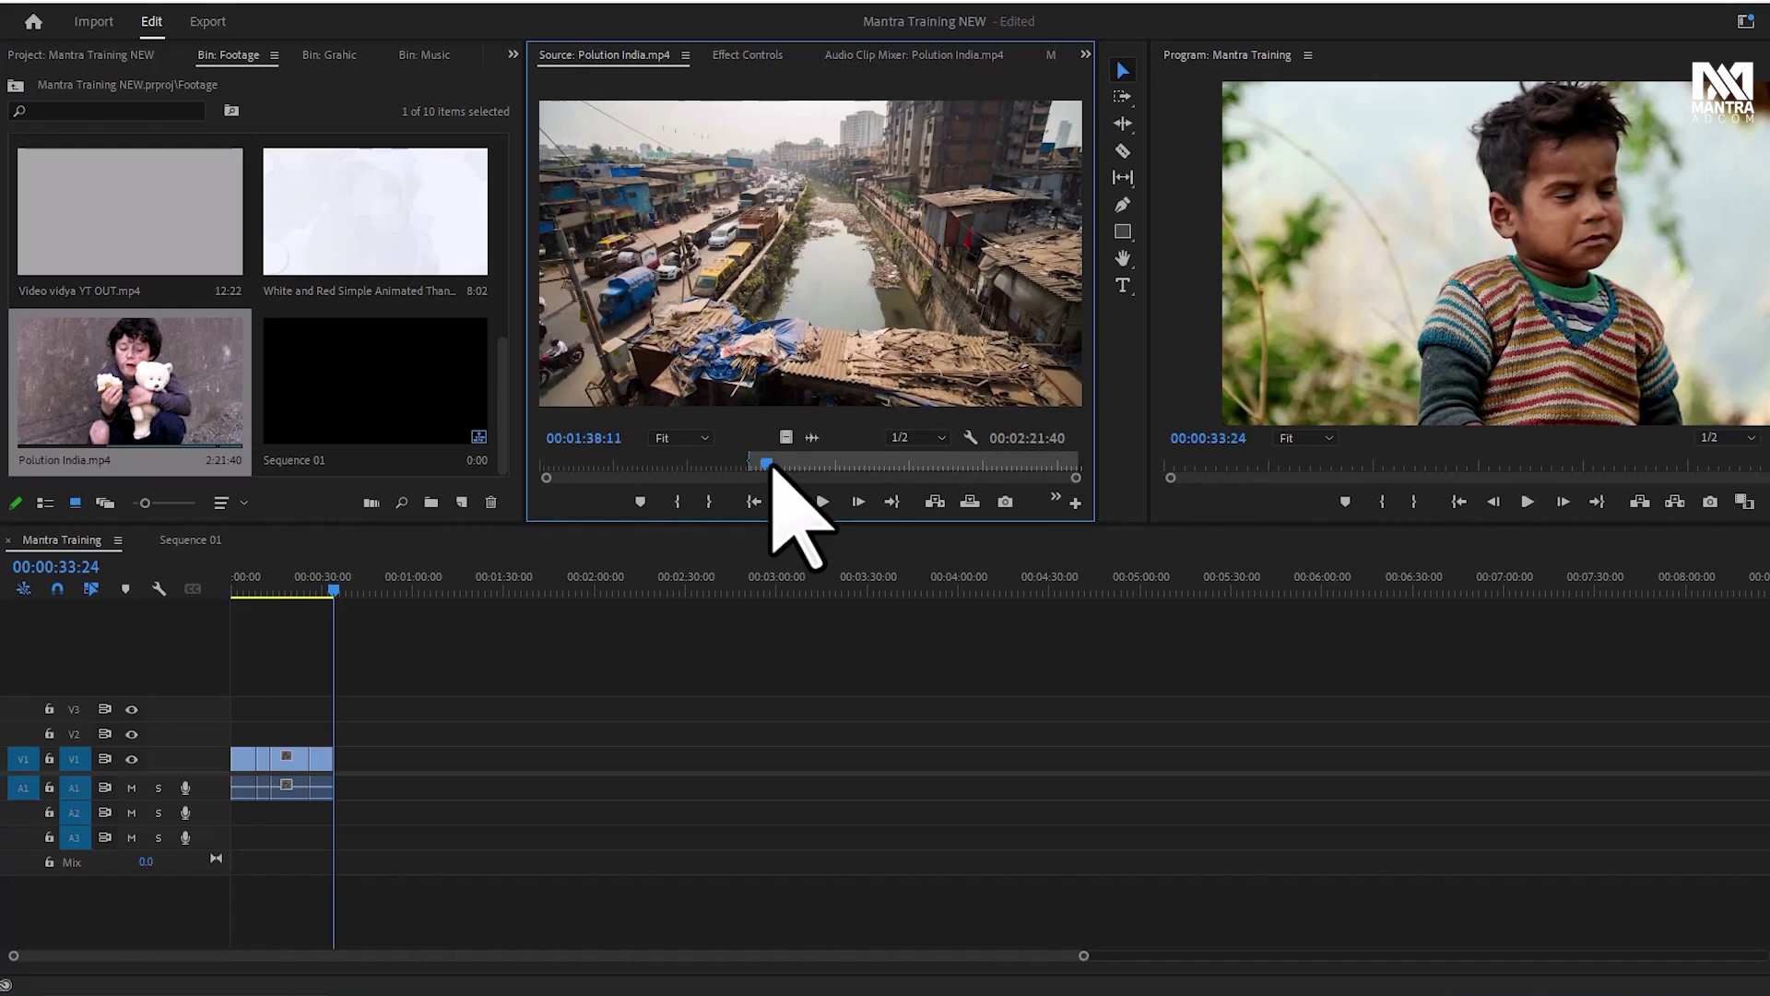
left_click_drag(773, 465, 740, 466)
key("o")
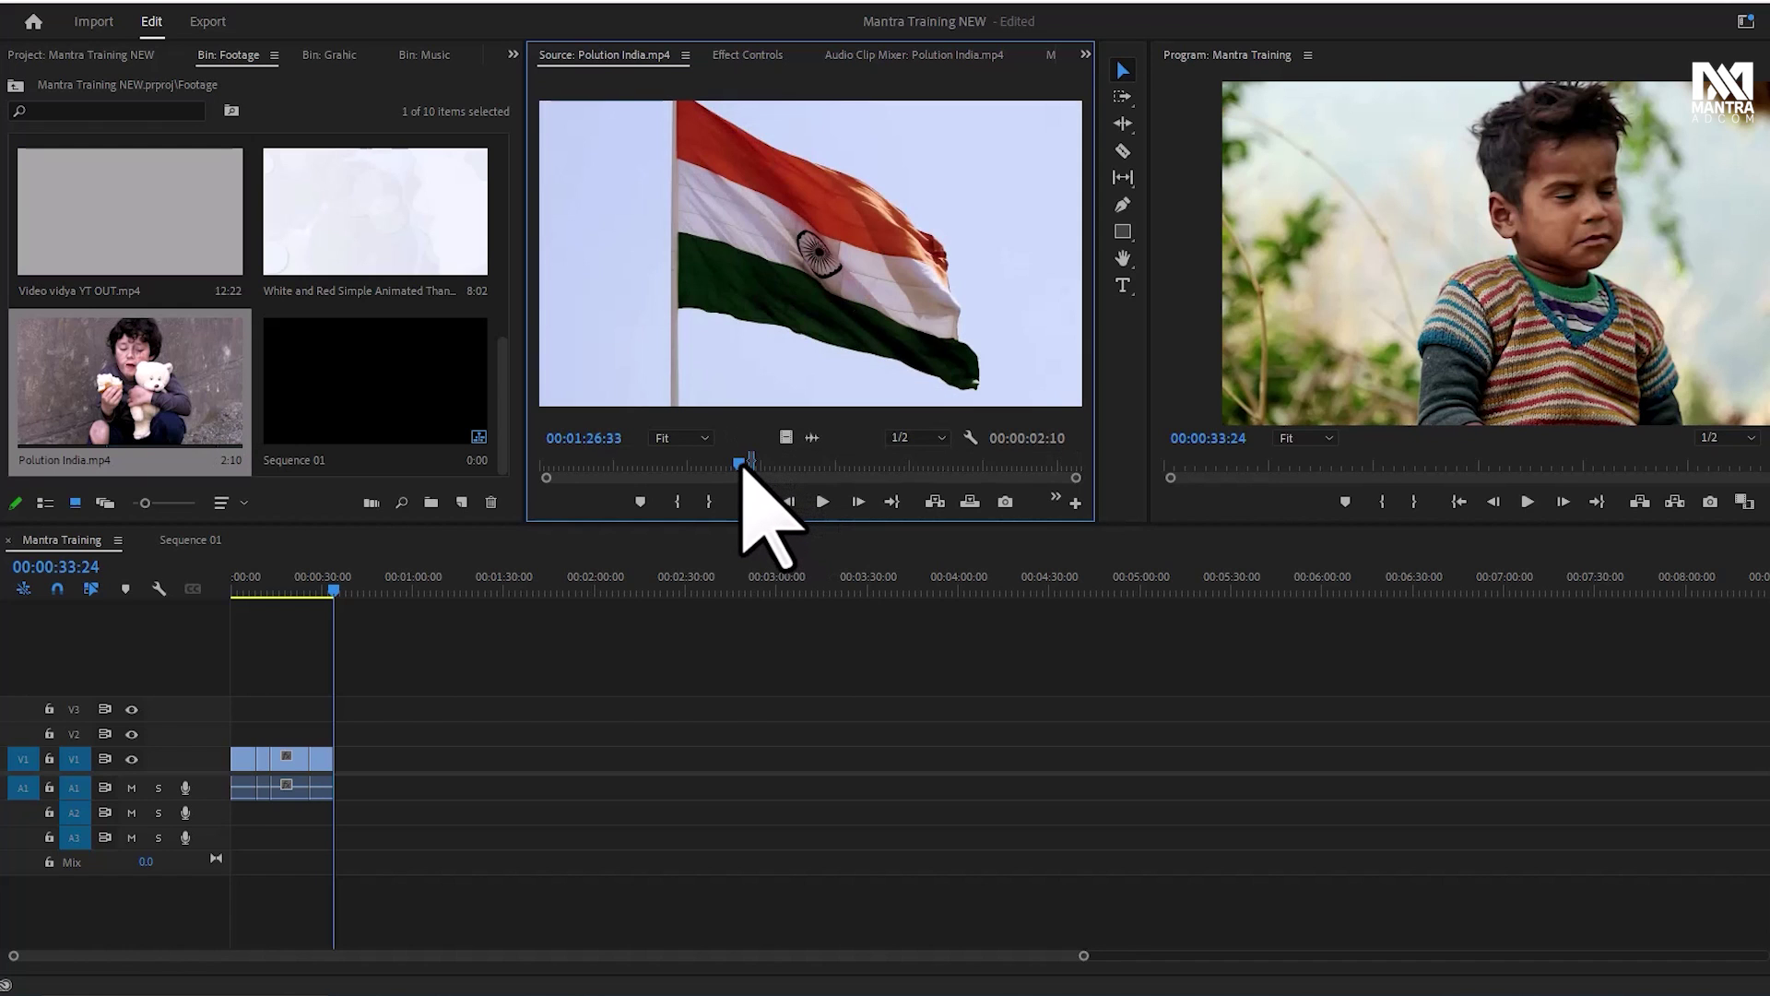
left_click(935, 503)
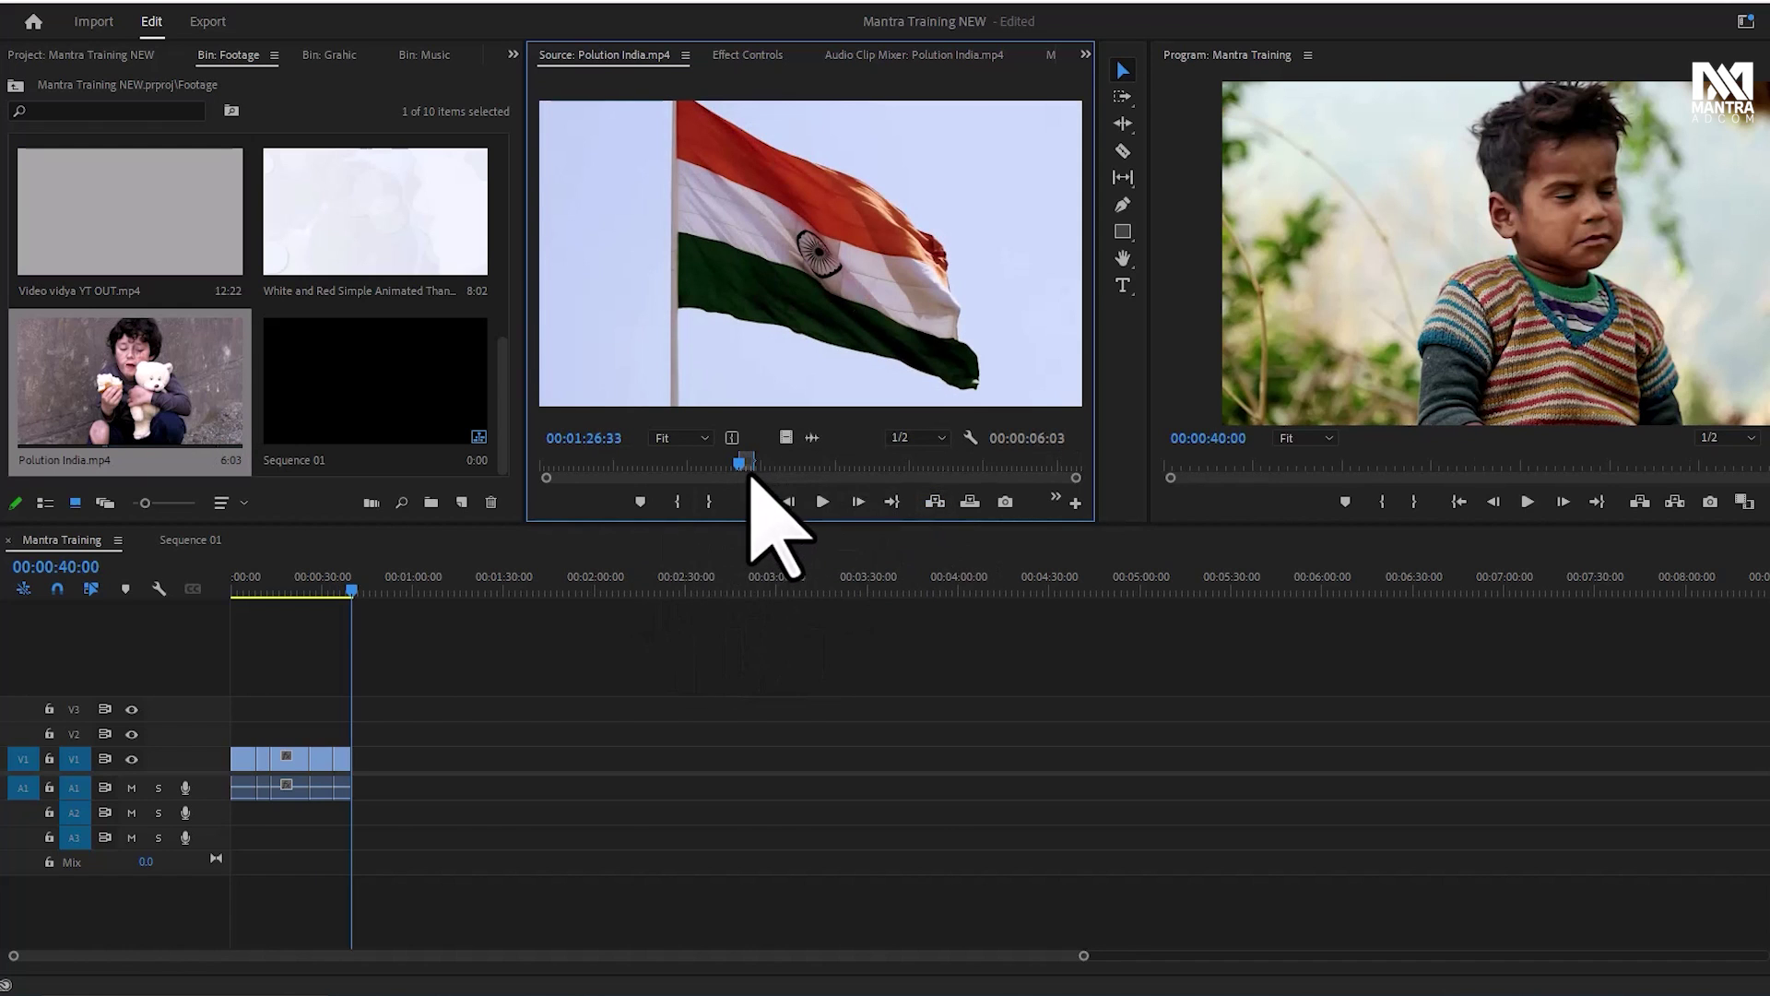
left_click(762, 466)
left_click(933, 504)
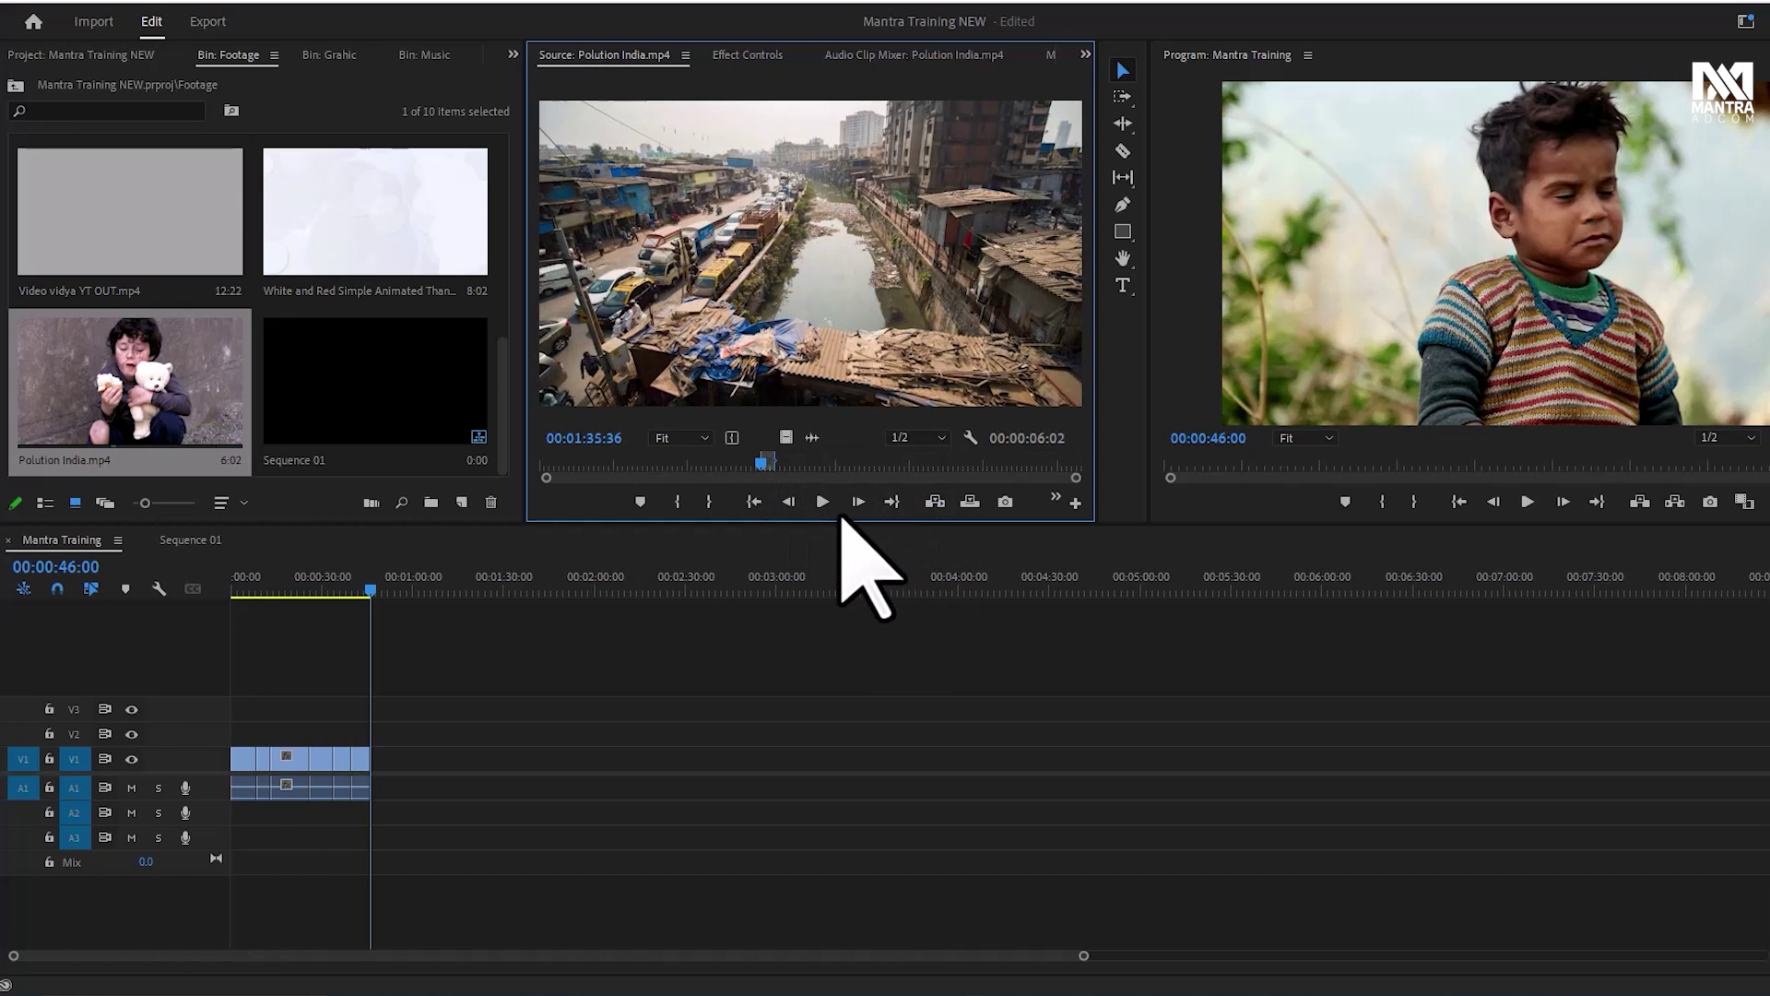
Insert the water-in-hands shot and overwrite the girls-with-laptop shot at the end
left_click_drag(768, 463, 787, 463)
key("i")
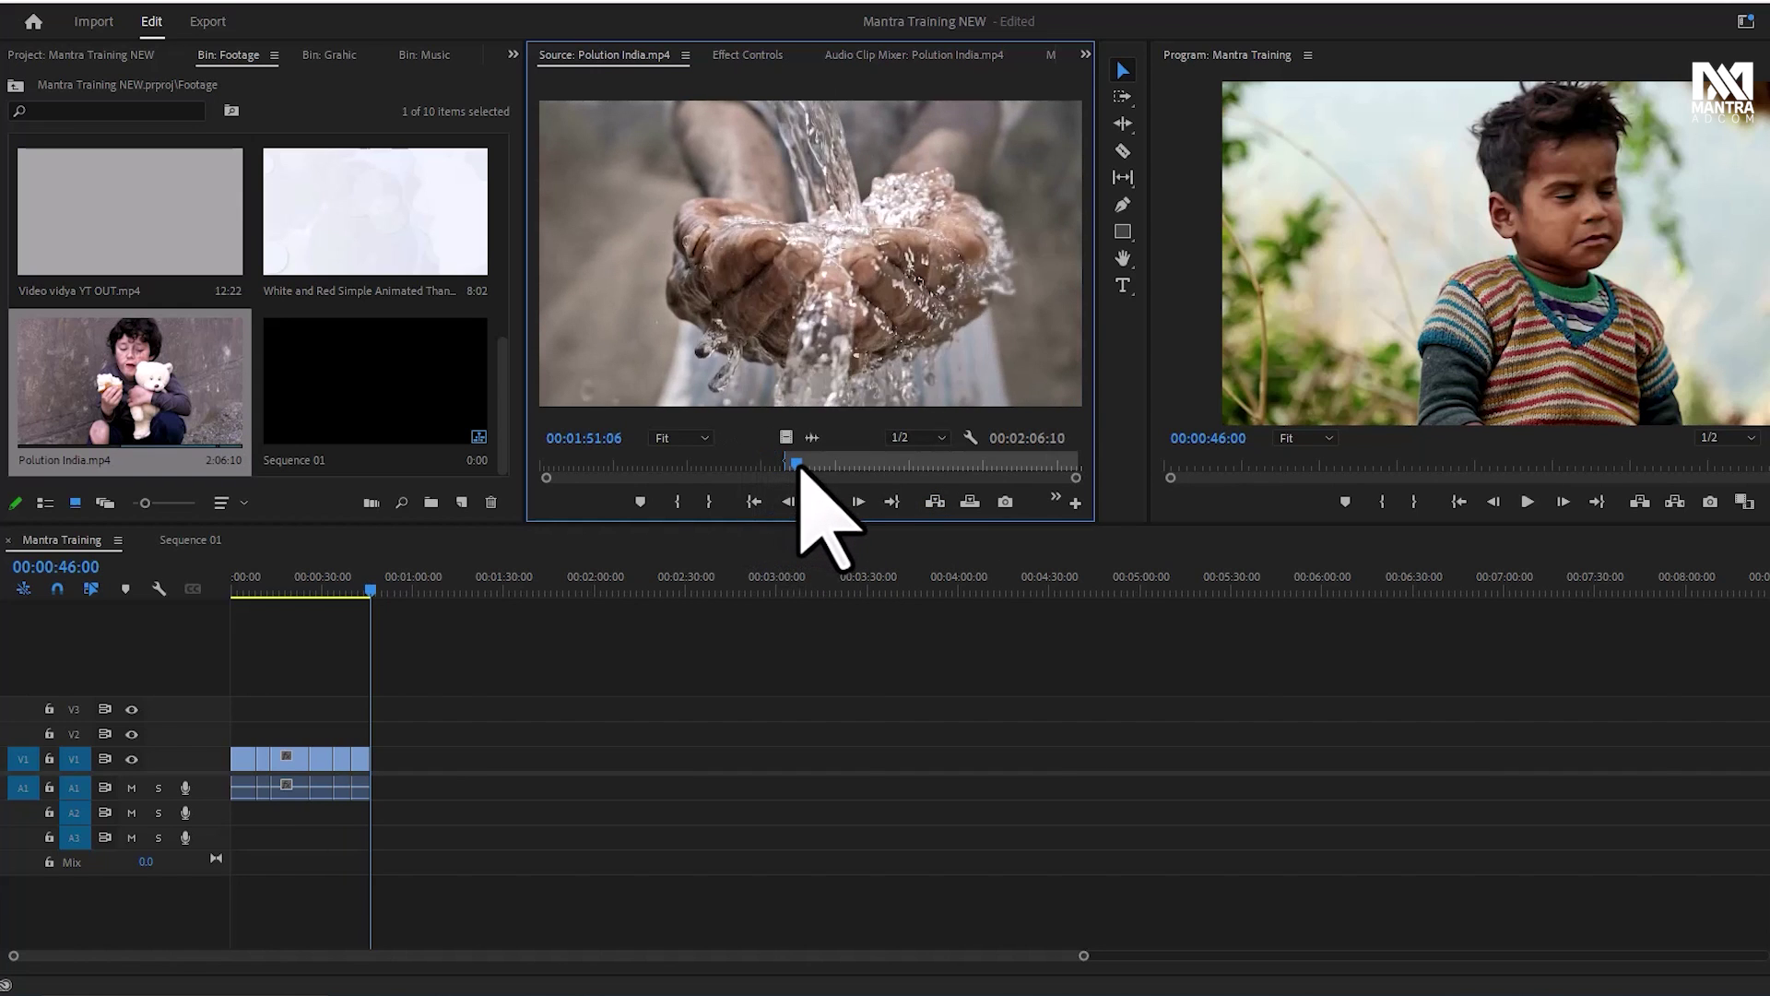
key("o")
left_click(935, 501)
mouse_move(820, 464)
left_mouse_down()
mouse_move(946, 464)
mouse_move(965, 503)
left_mouse_up()
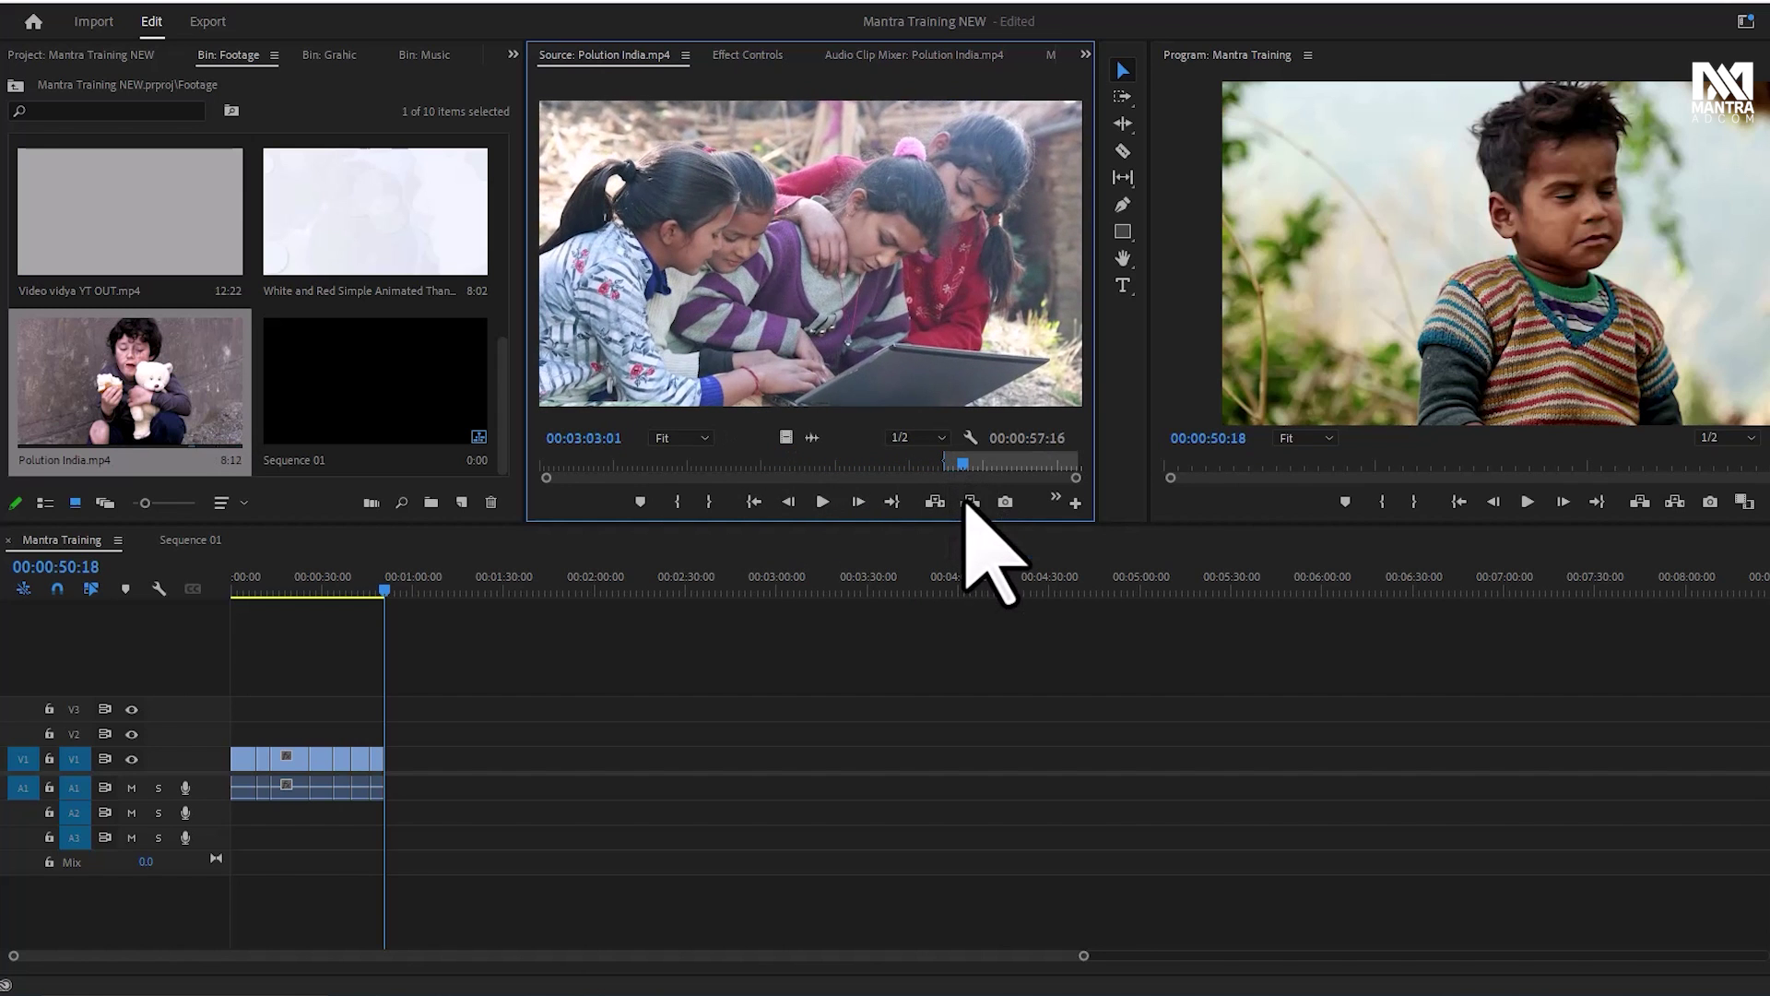
left_click(970, 500)
Return the playhead to the sequence start and zoom in on the clips
key("Home")
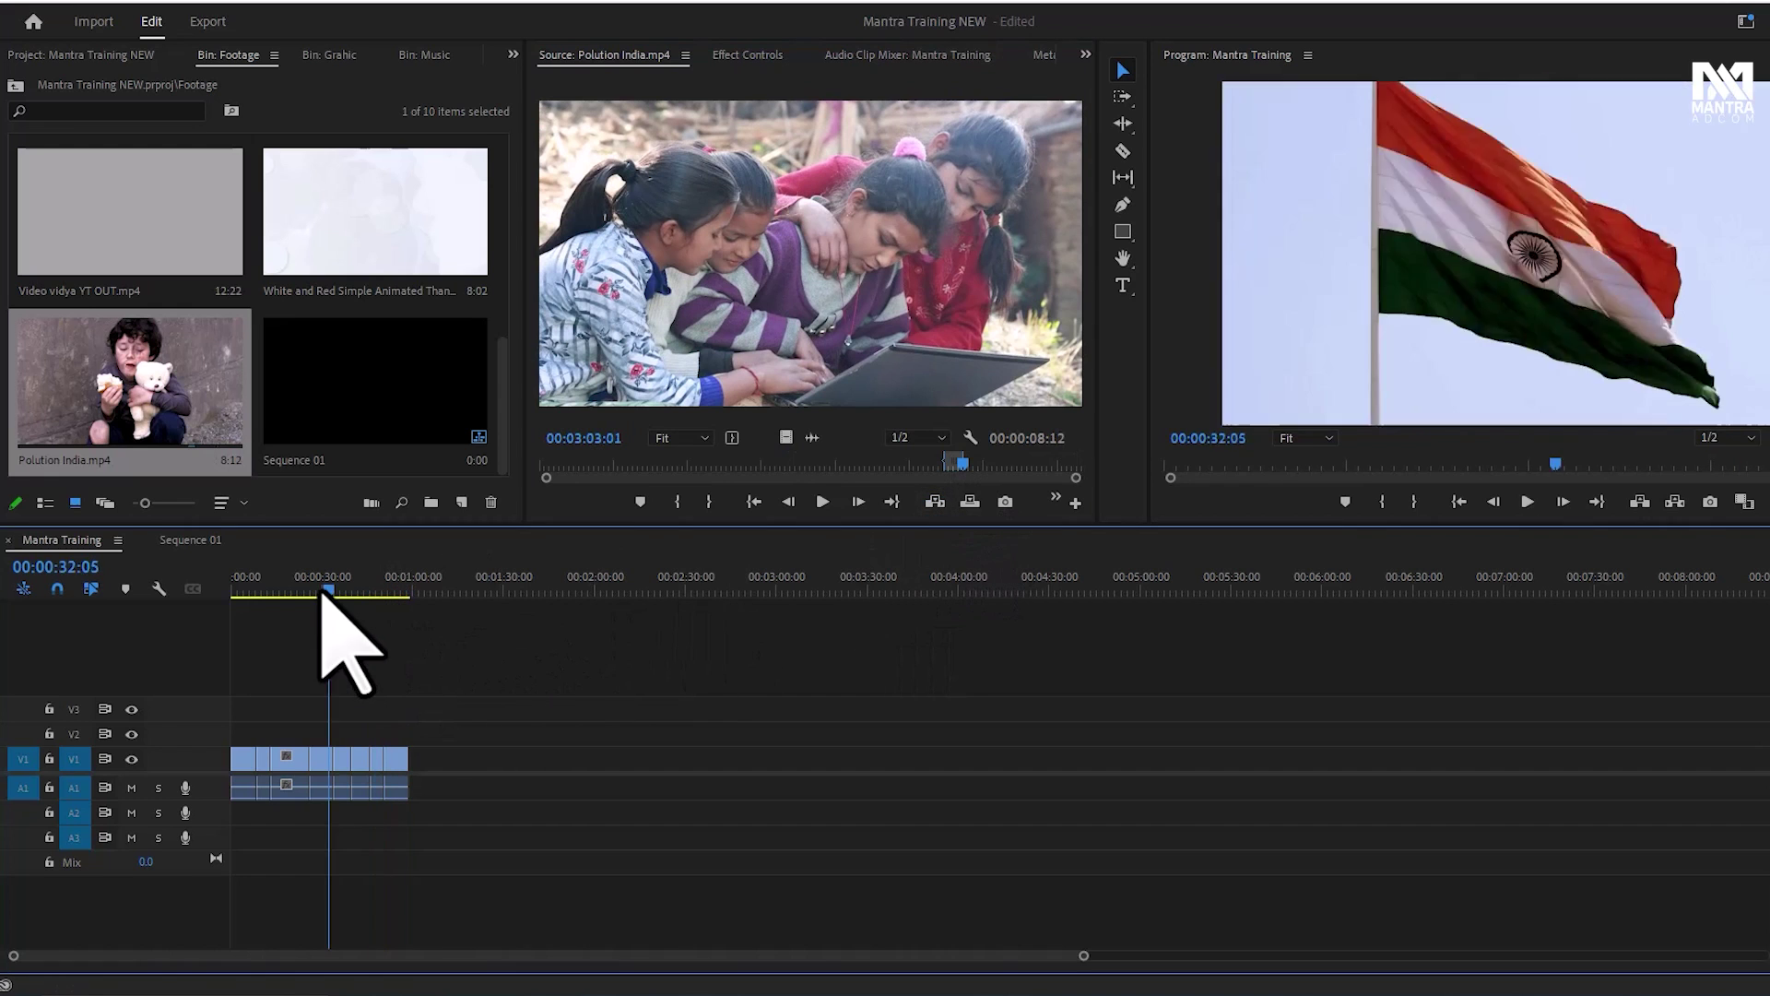
left_click(326, 591)
key("=")
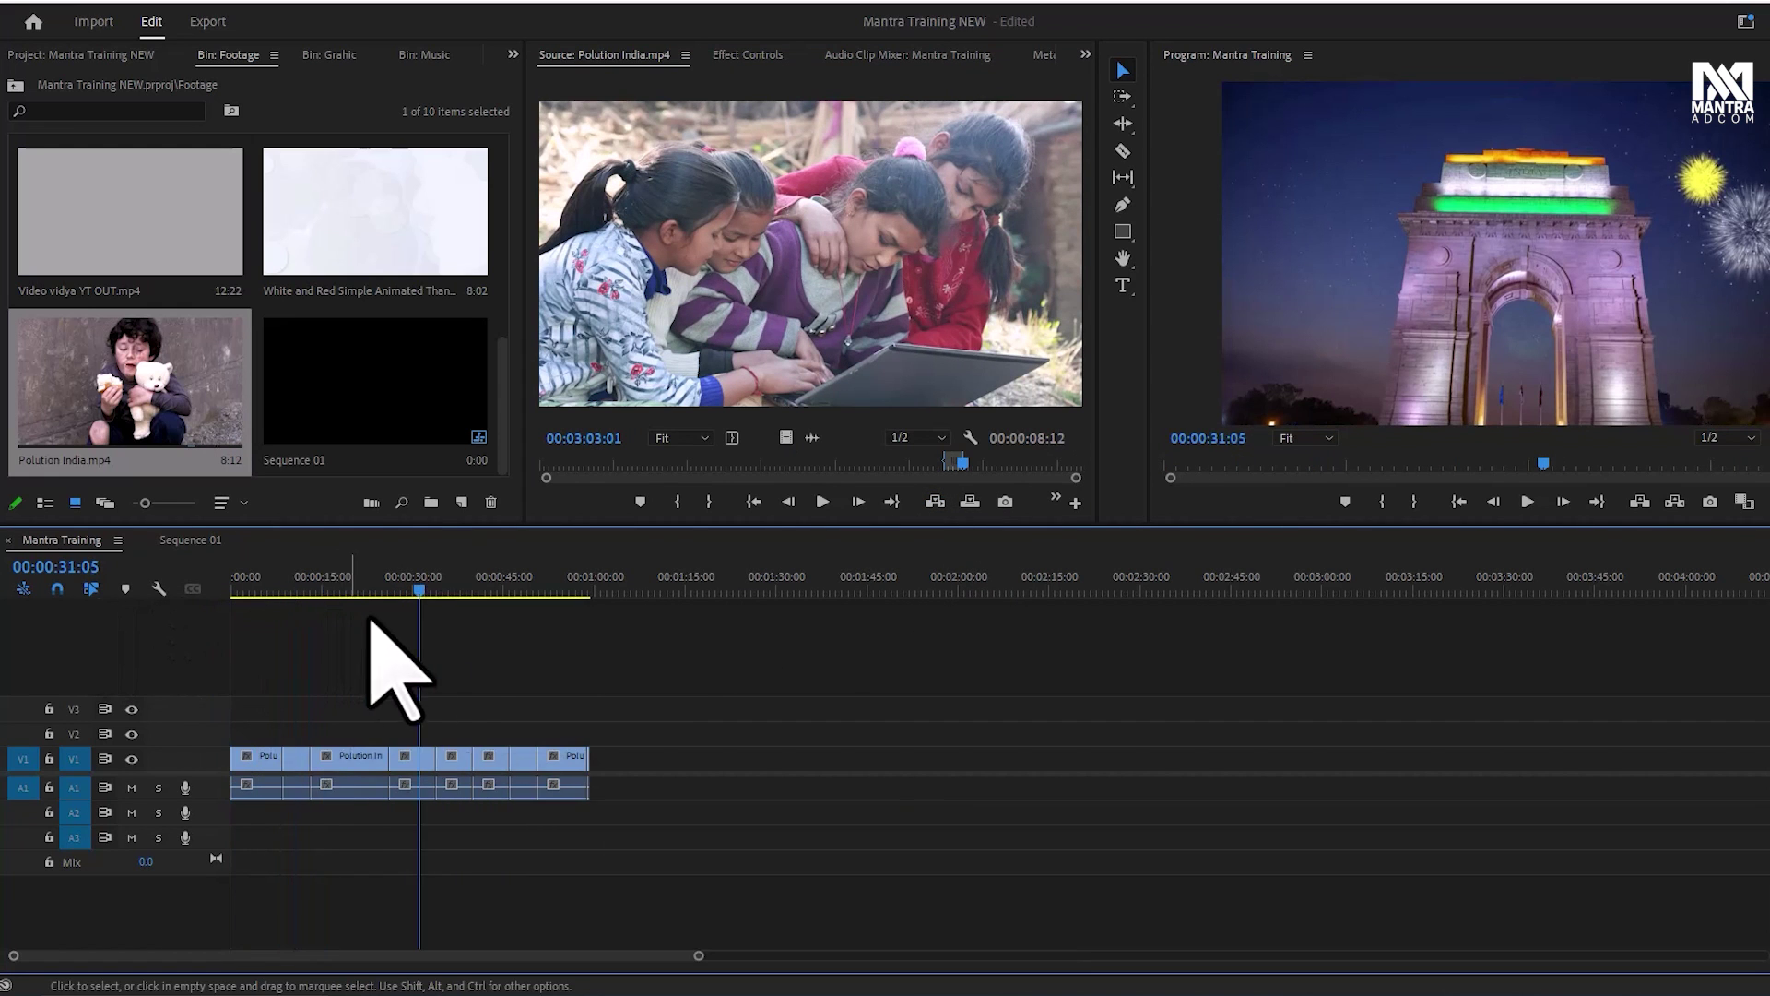
left_click_drag(309, 590, 140, 627)
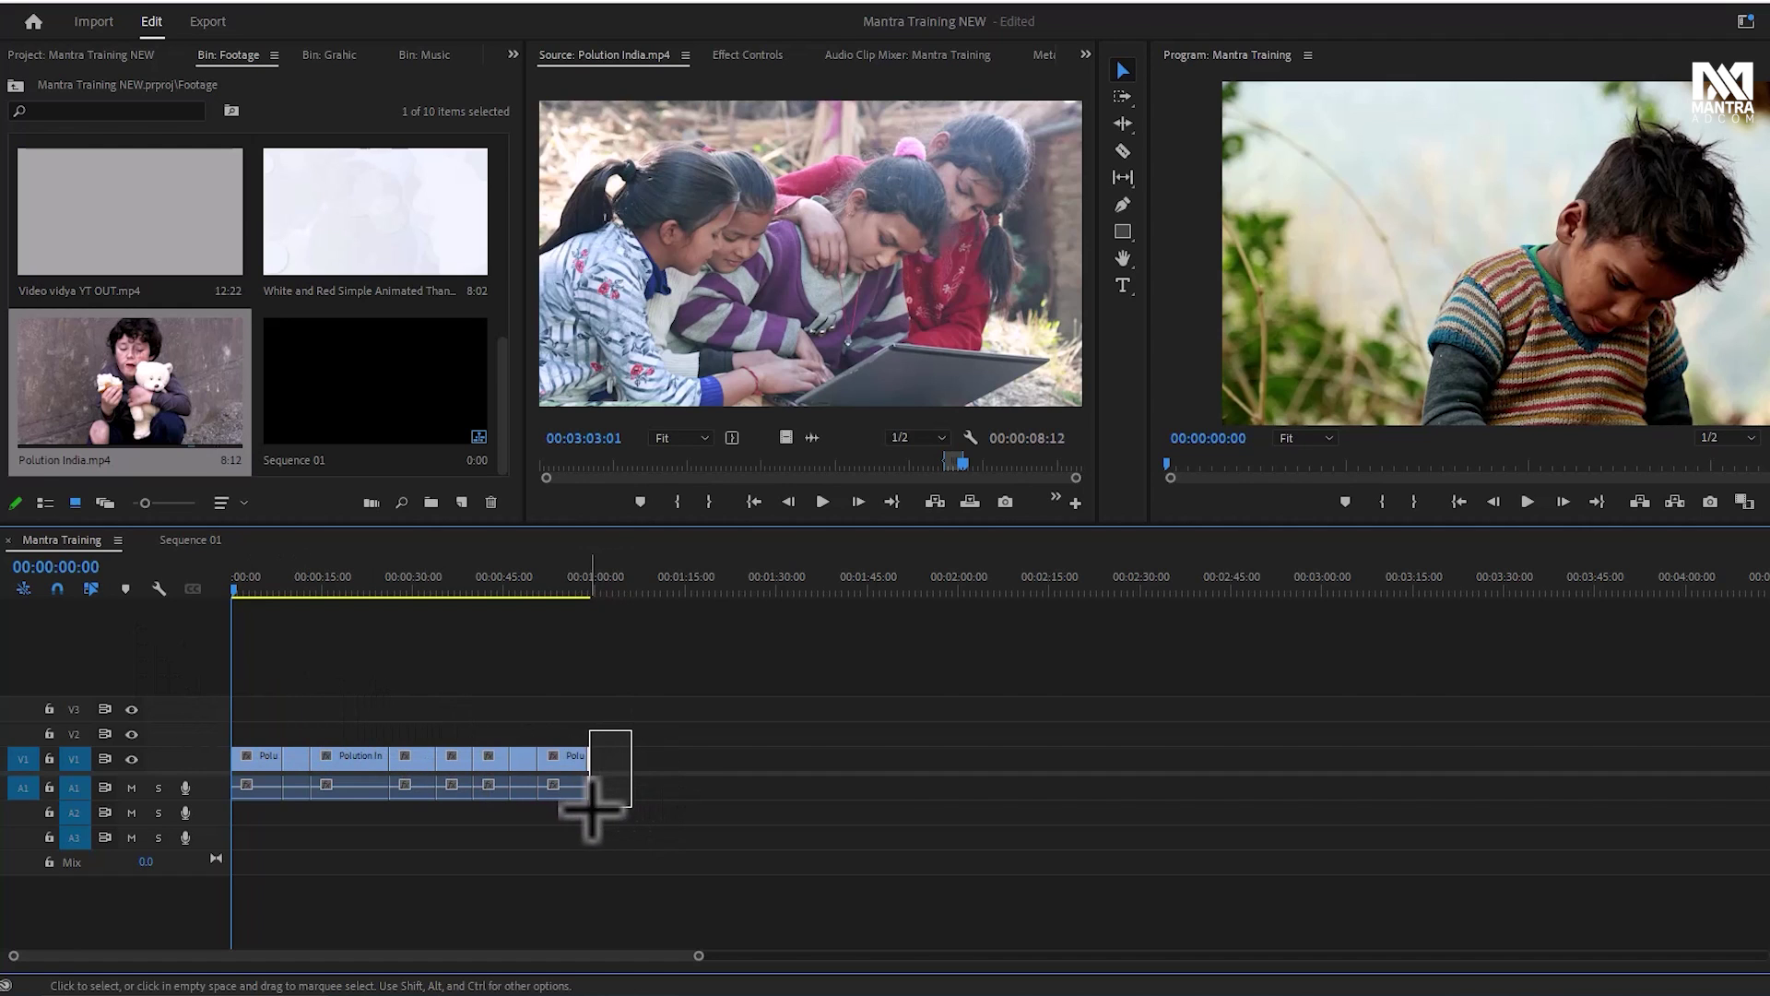
Drag the V1 and A1 track edges taller so the clip thumbnails show
left_click_drag(591, 809, 604, 793)
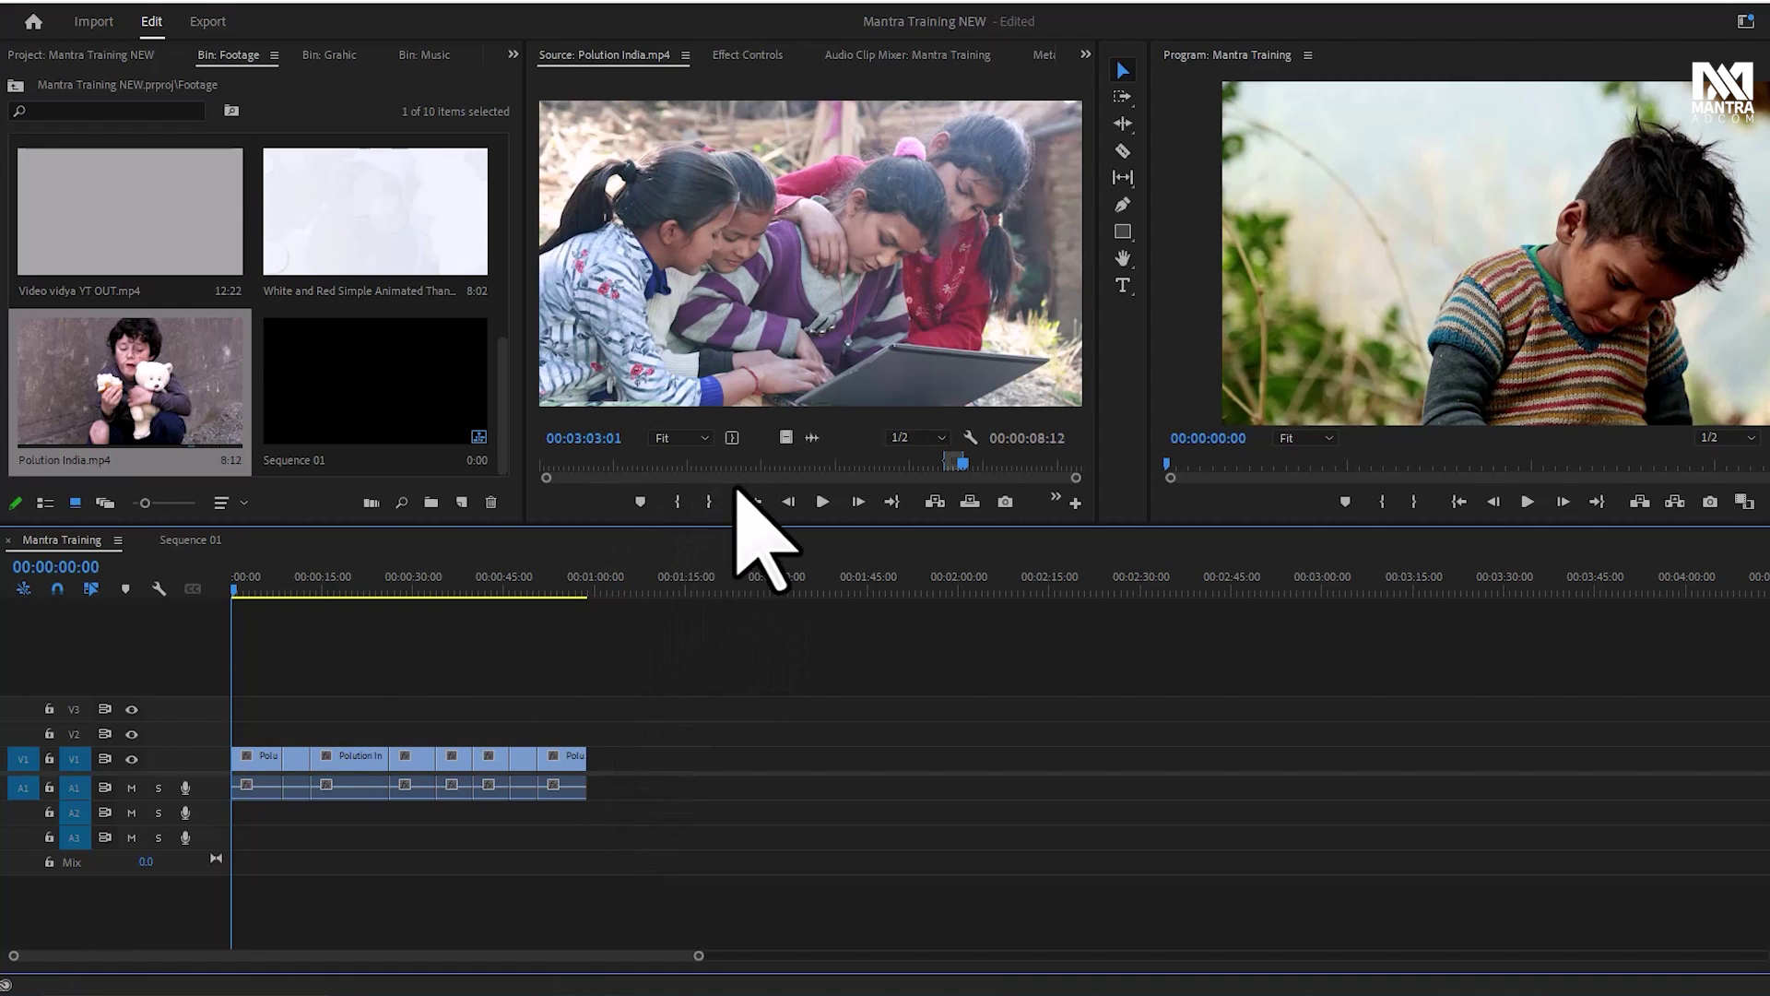
left_click(608, 464)
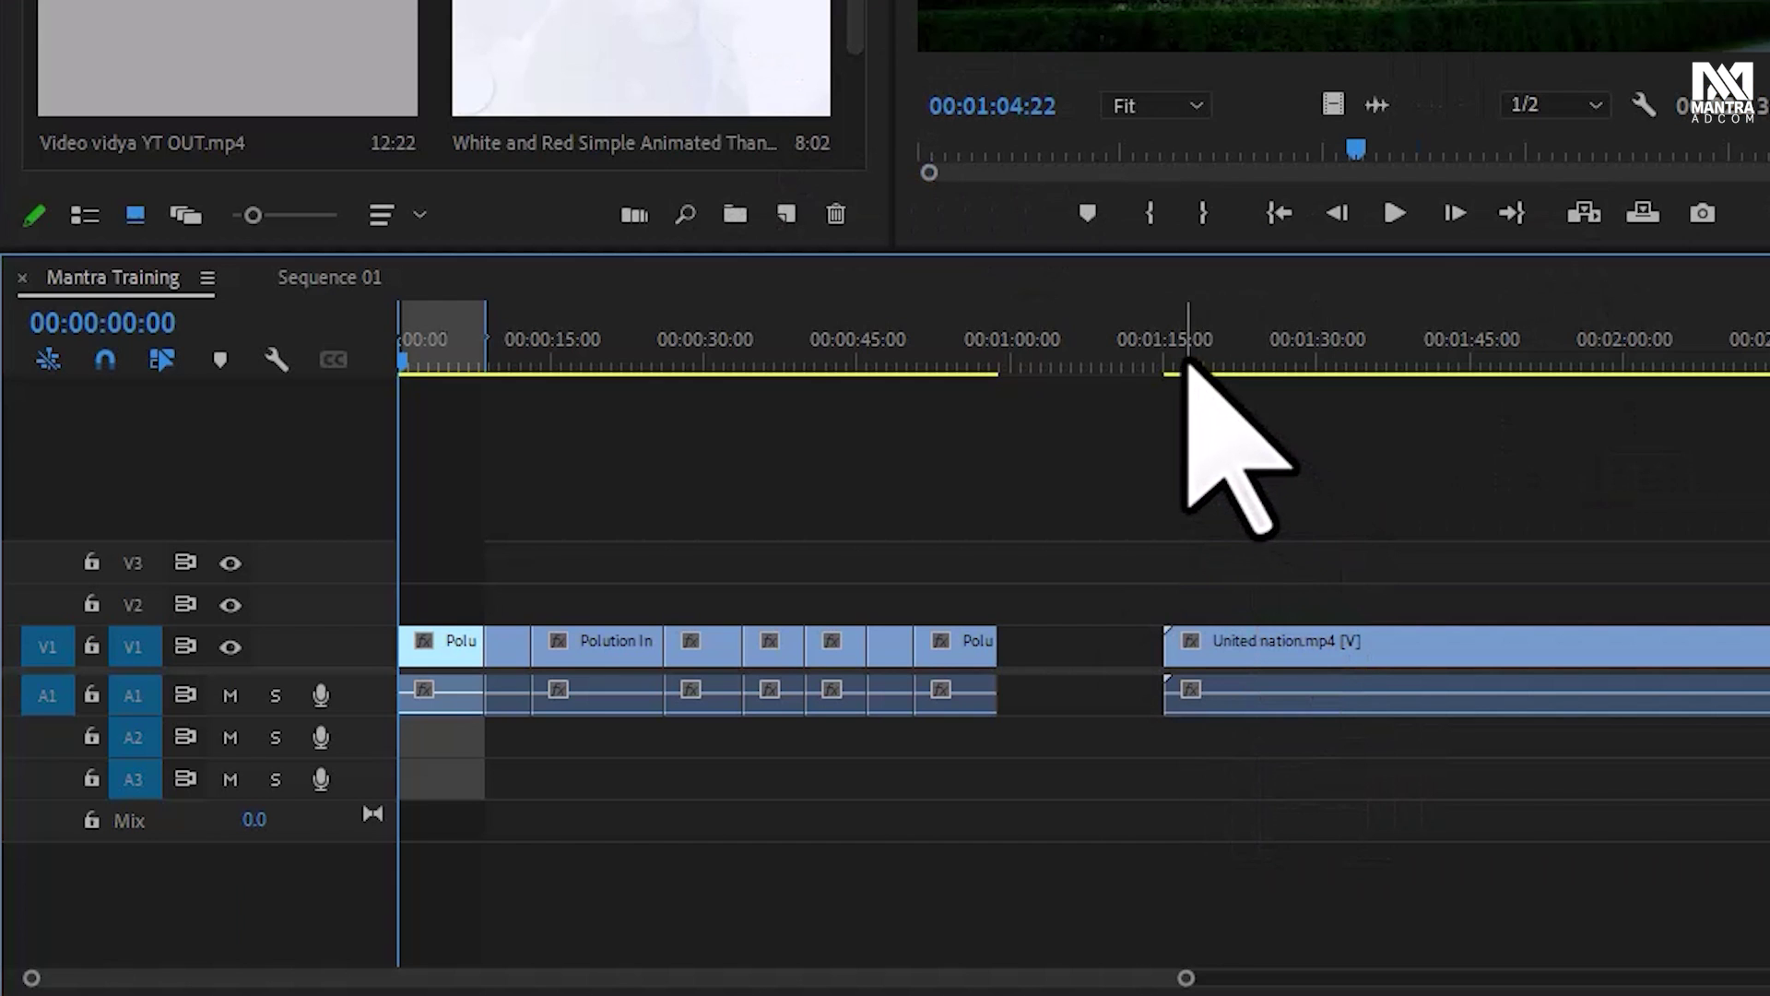
left_click_drag(1237, 363, 1257, 368)
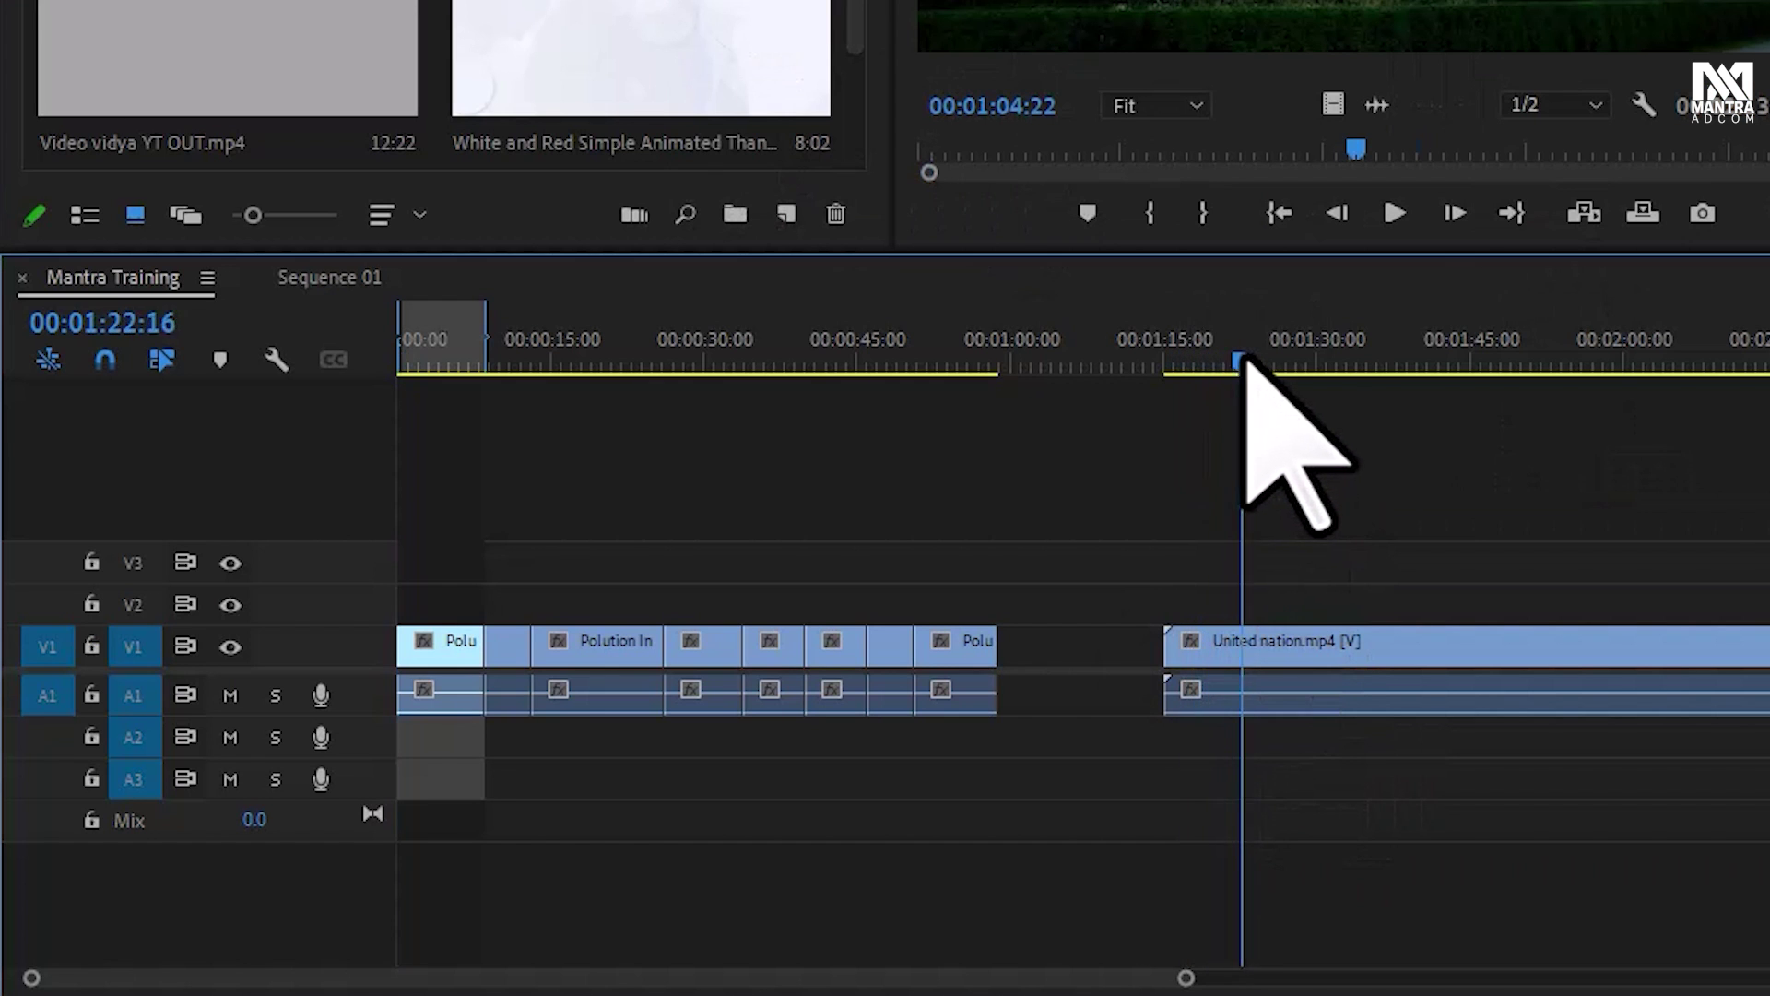
key("minus")
key("minus")
key("equal")
key("minus")
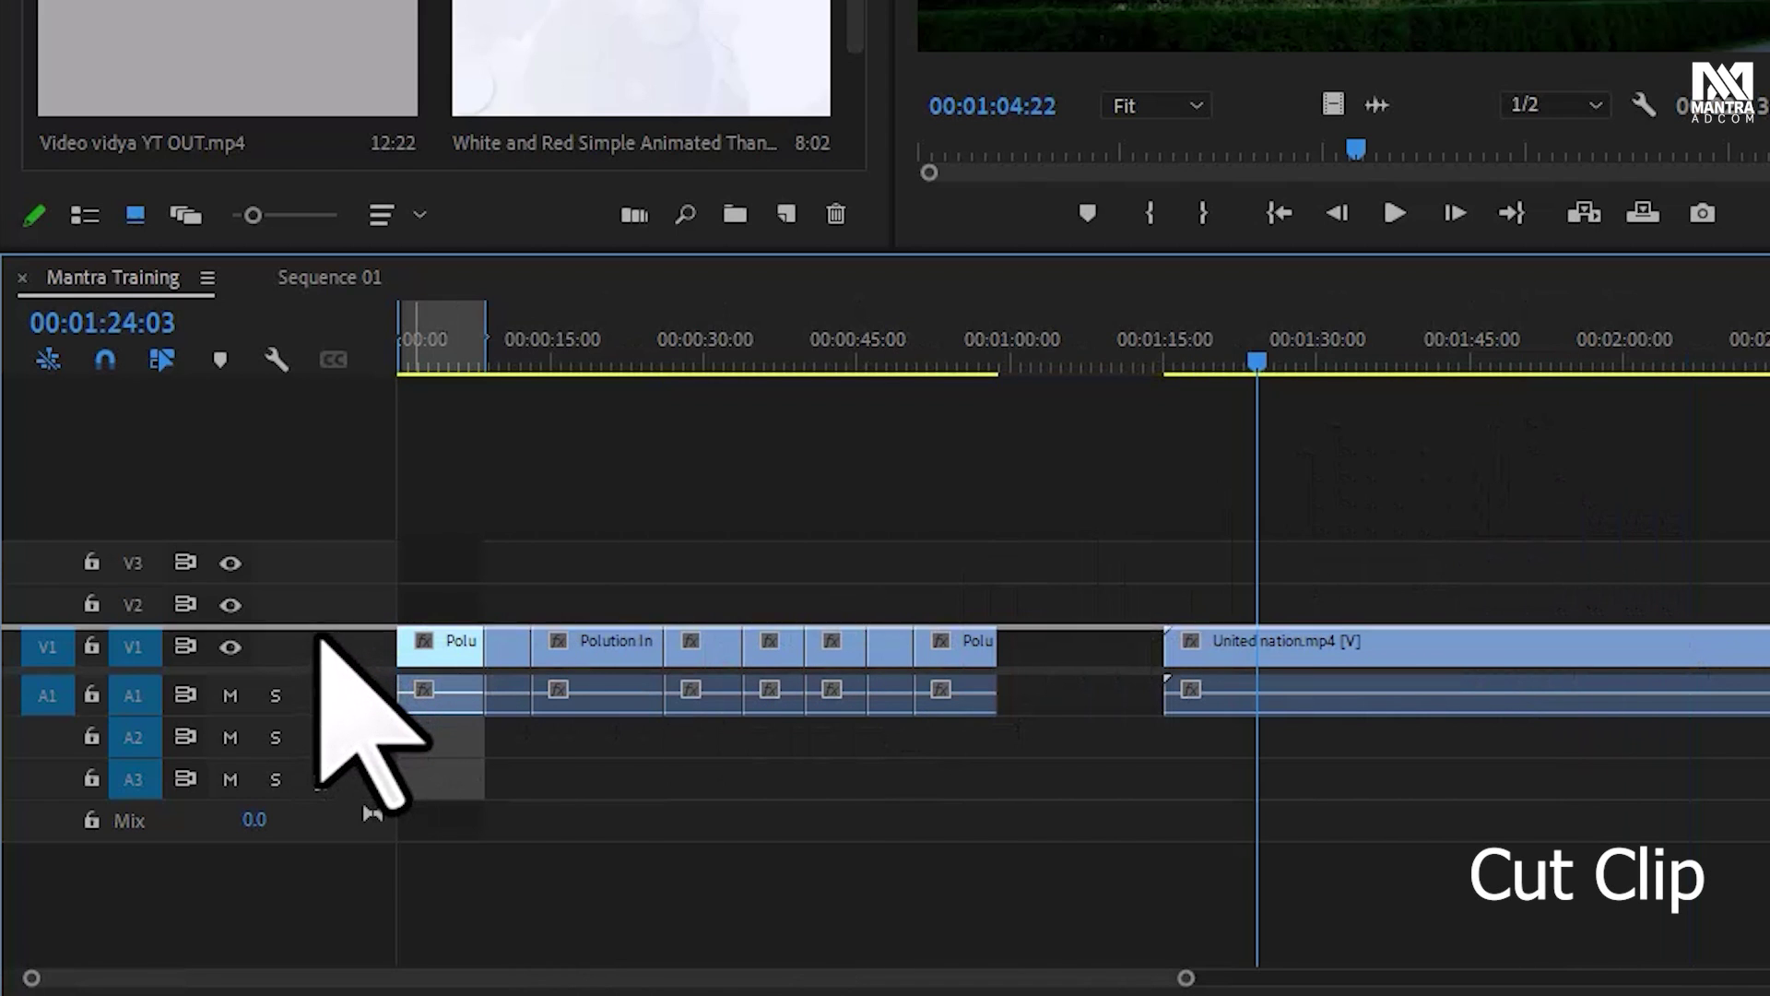
left_click_drag(318, 628, 316, 484)
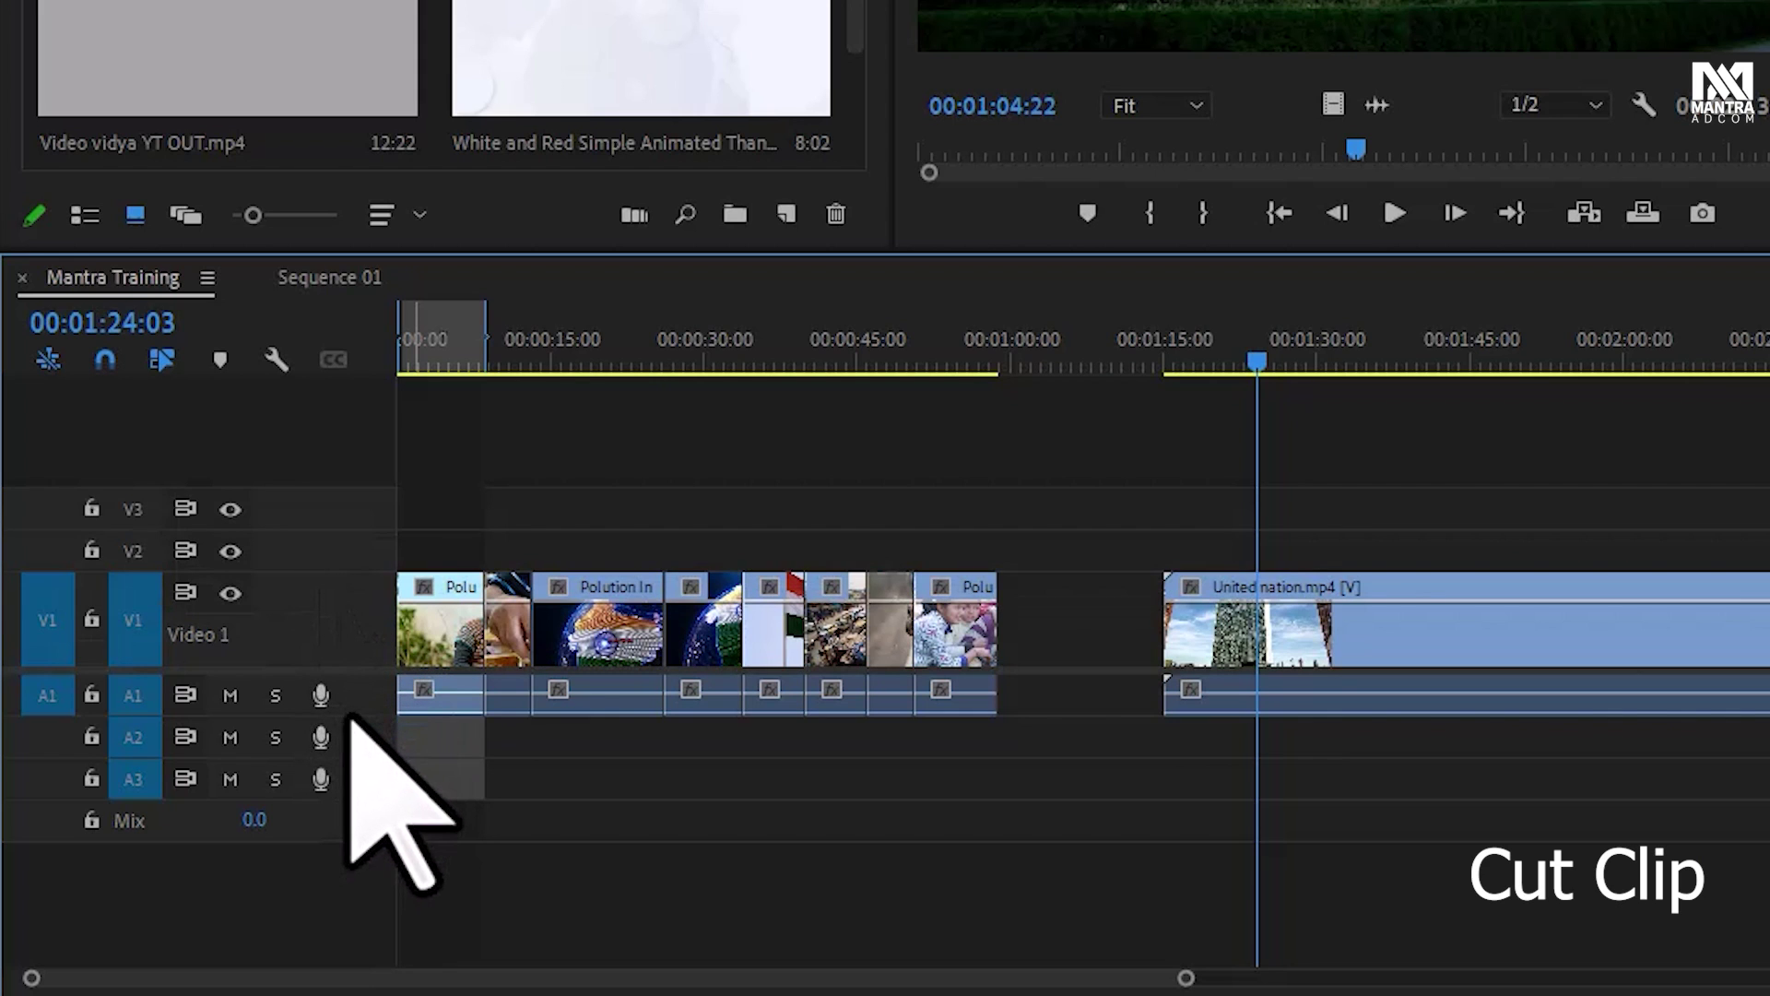
mouse_move(350, 717)
left_mouse_down()
mouse_move(352, 764)
mouse_move(354, 732)
left_mouse_up()
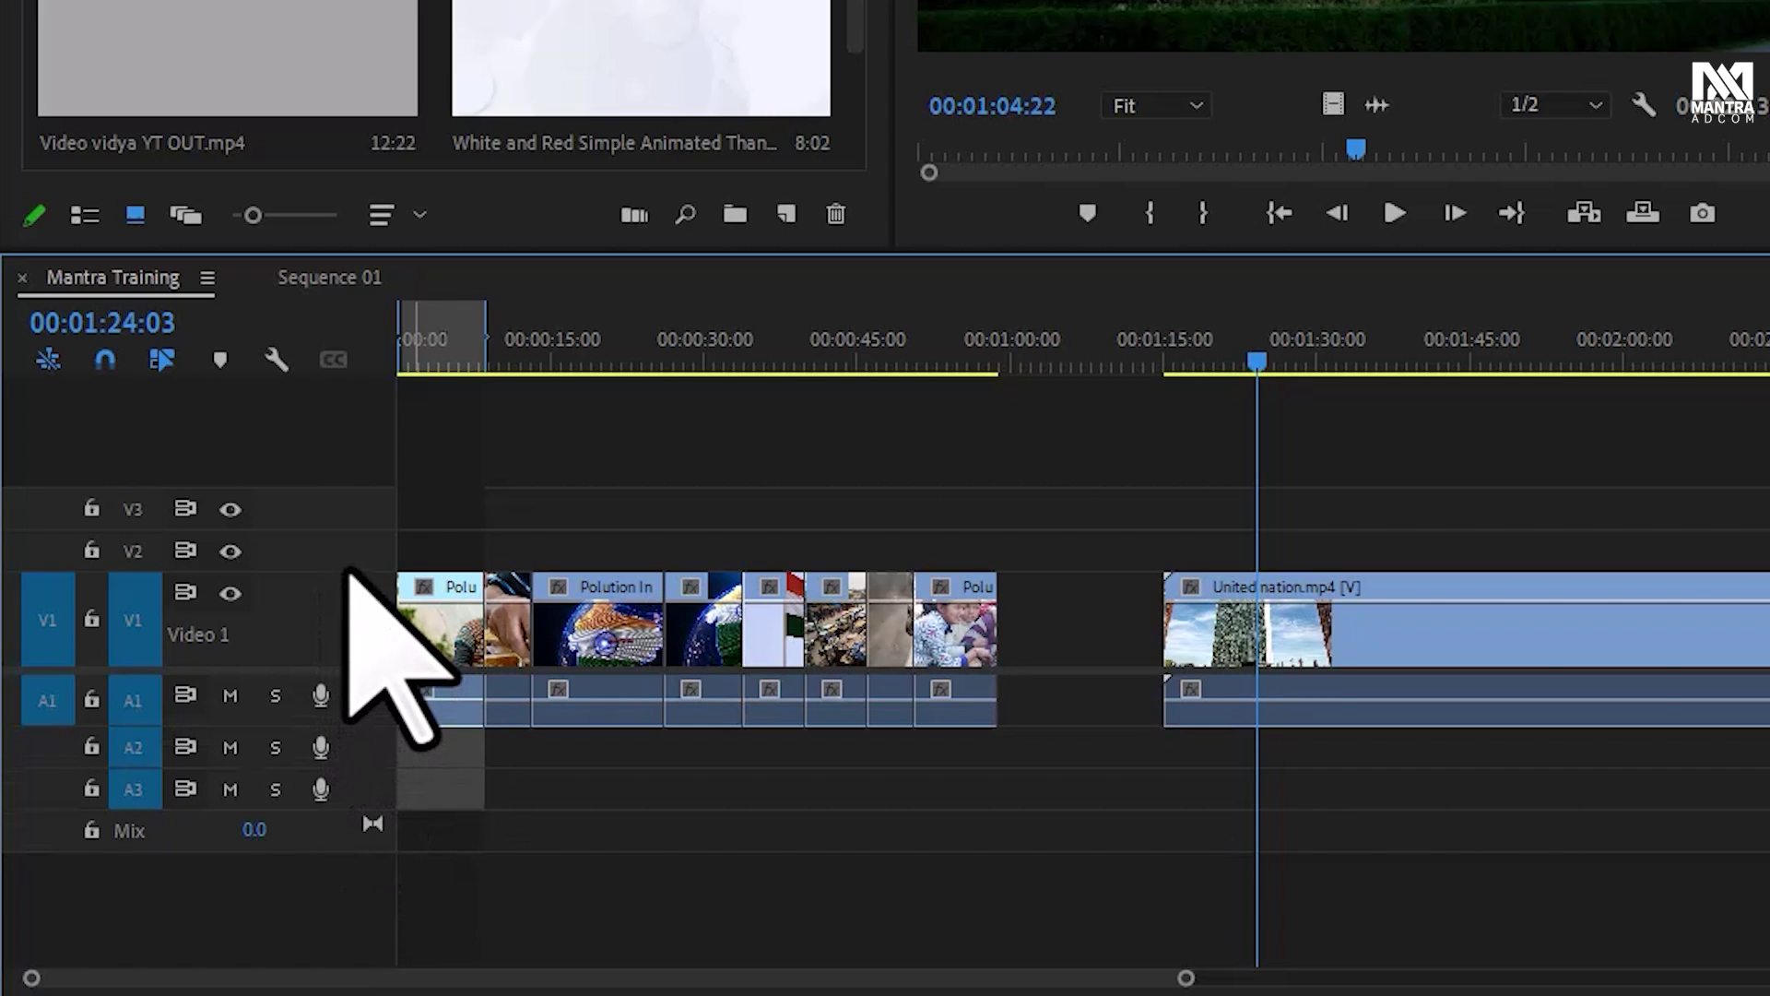
Add a V4 video track to the Mantra Training sequence, then delete the empty V4 again
scroll(346, 590, "down", 3)
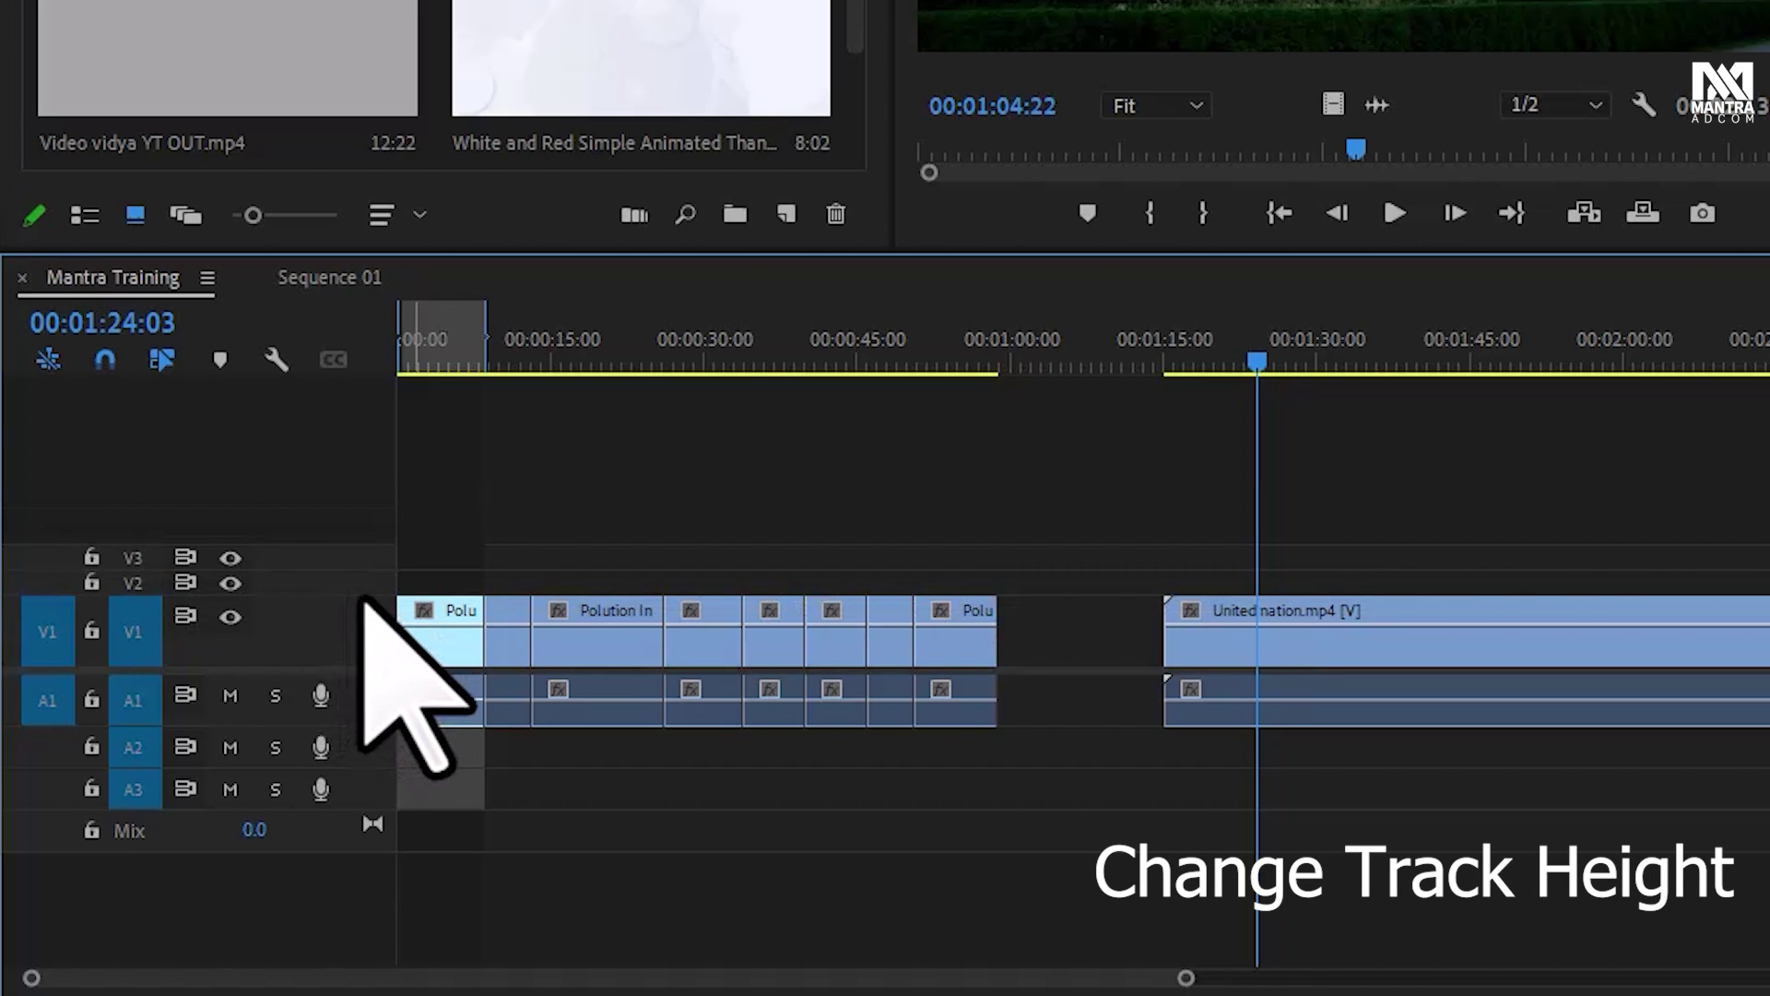
scroll(368, 558, "up", 1)
scroll(368, 553, "up", 1)
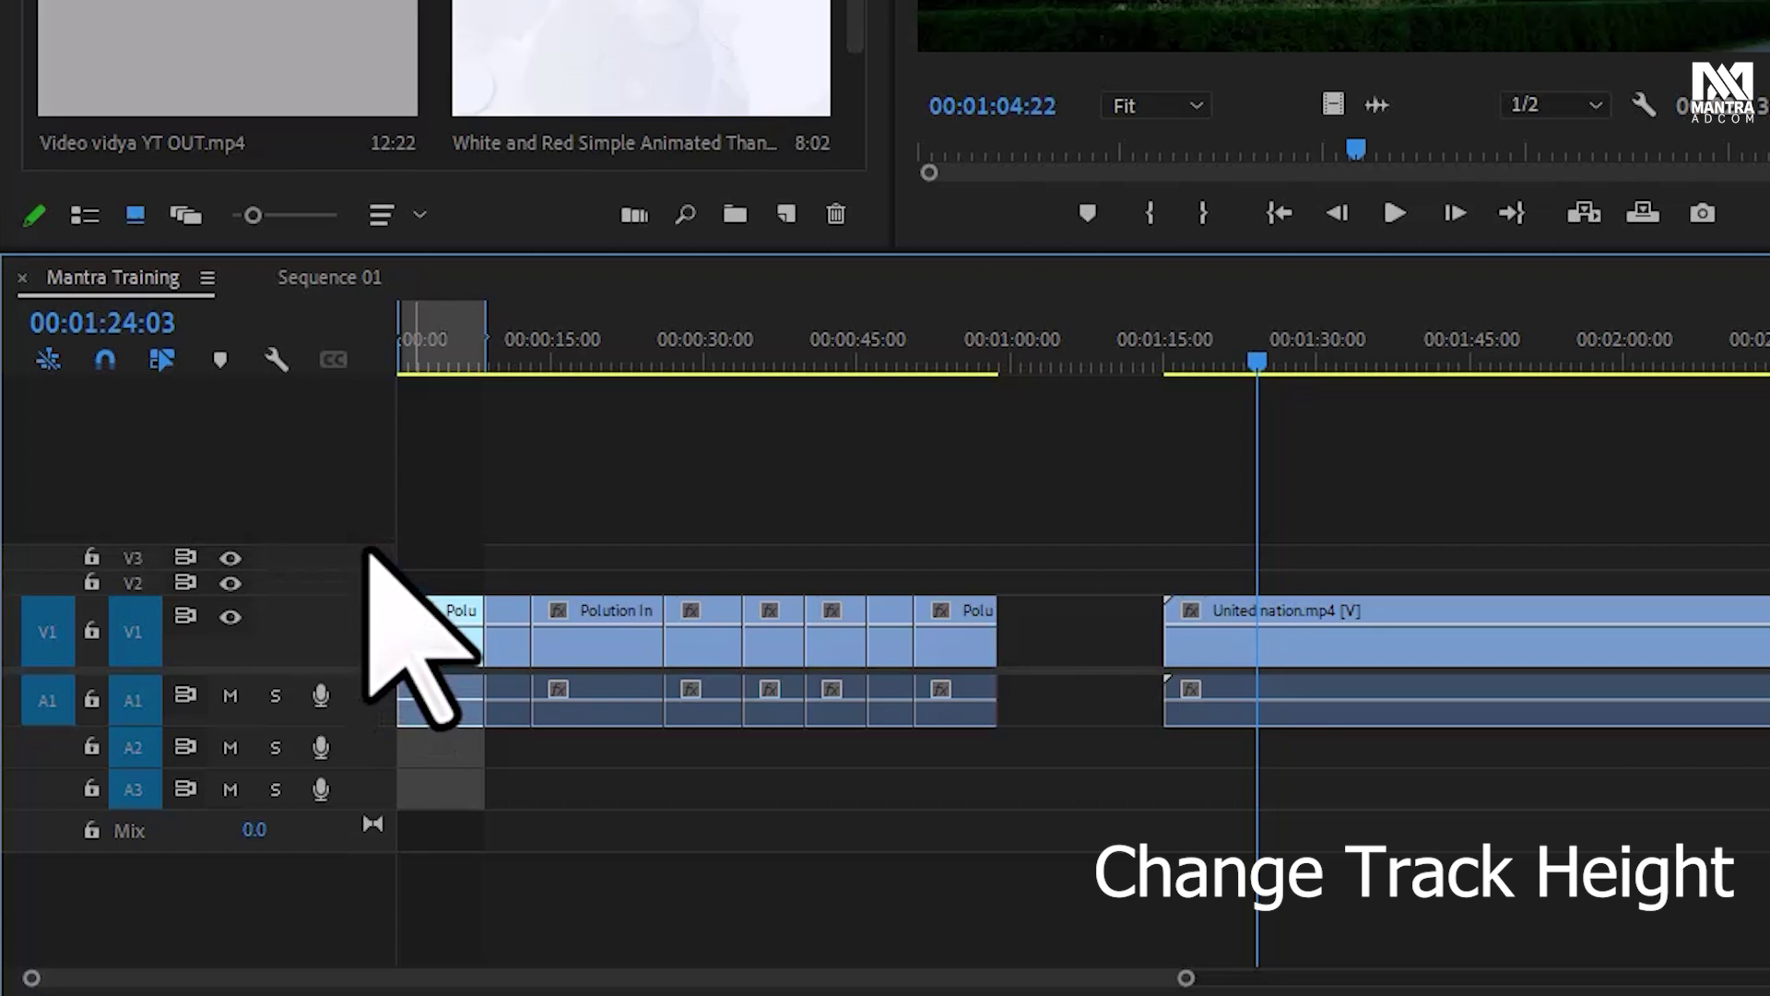
scroll(370, 552, "up", 2)
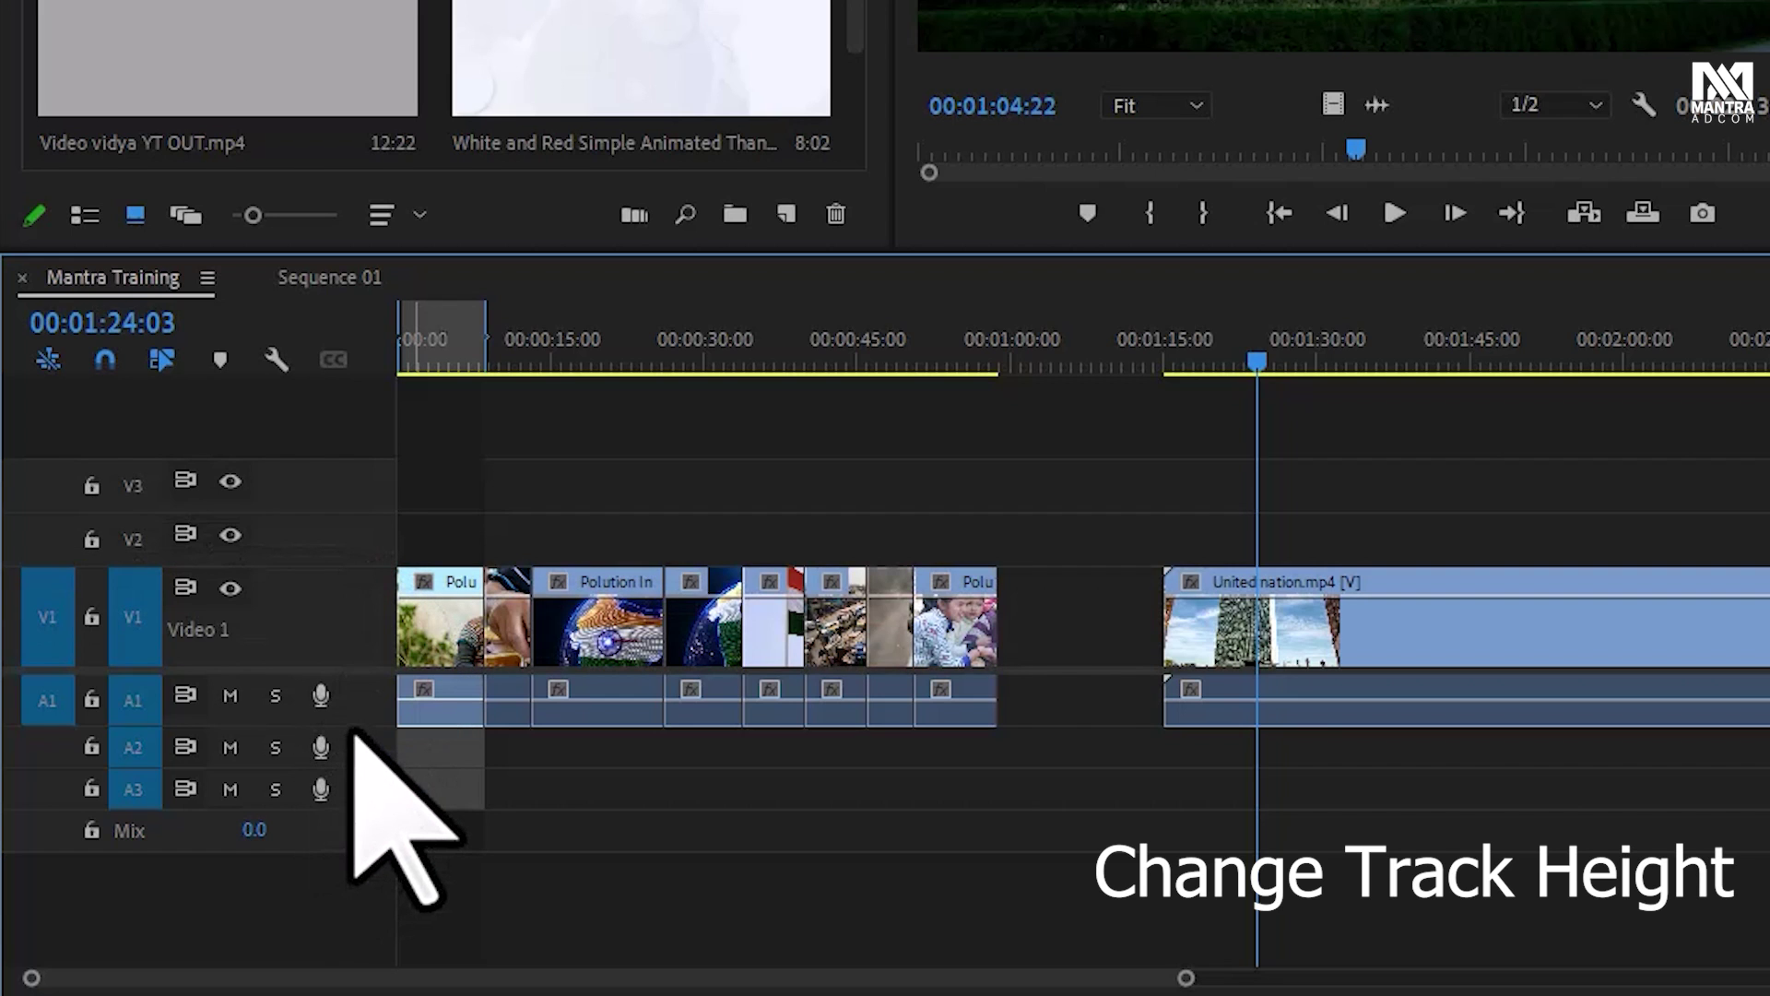
scroll(362, 730, "up", 1)
scroll(362, 742, "up", 2)
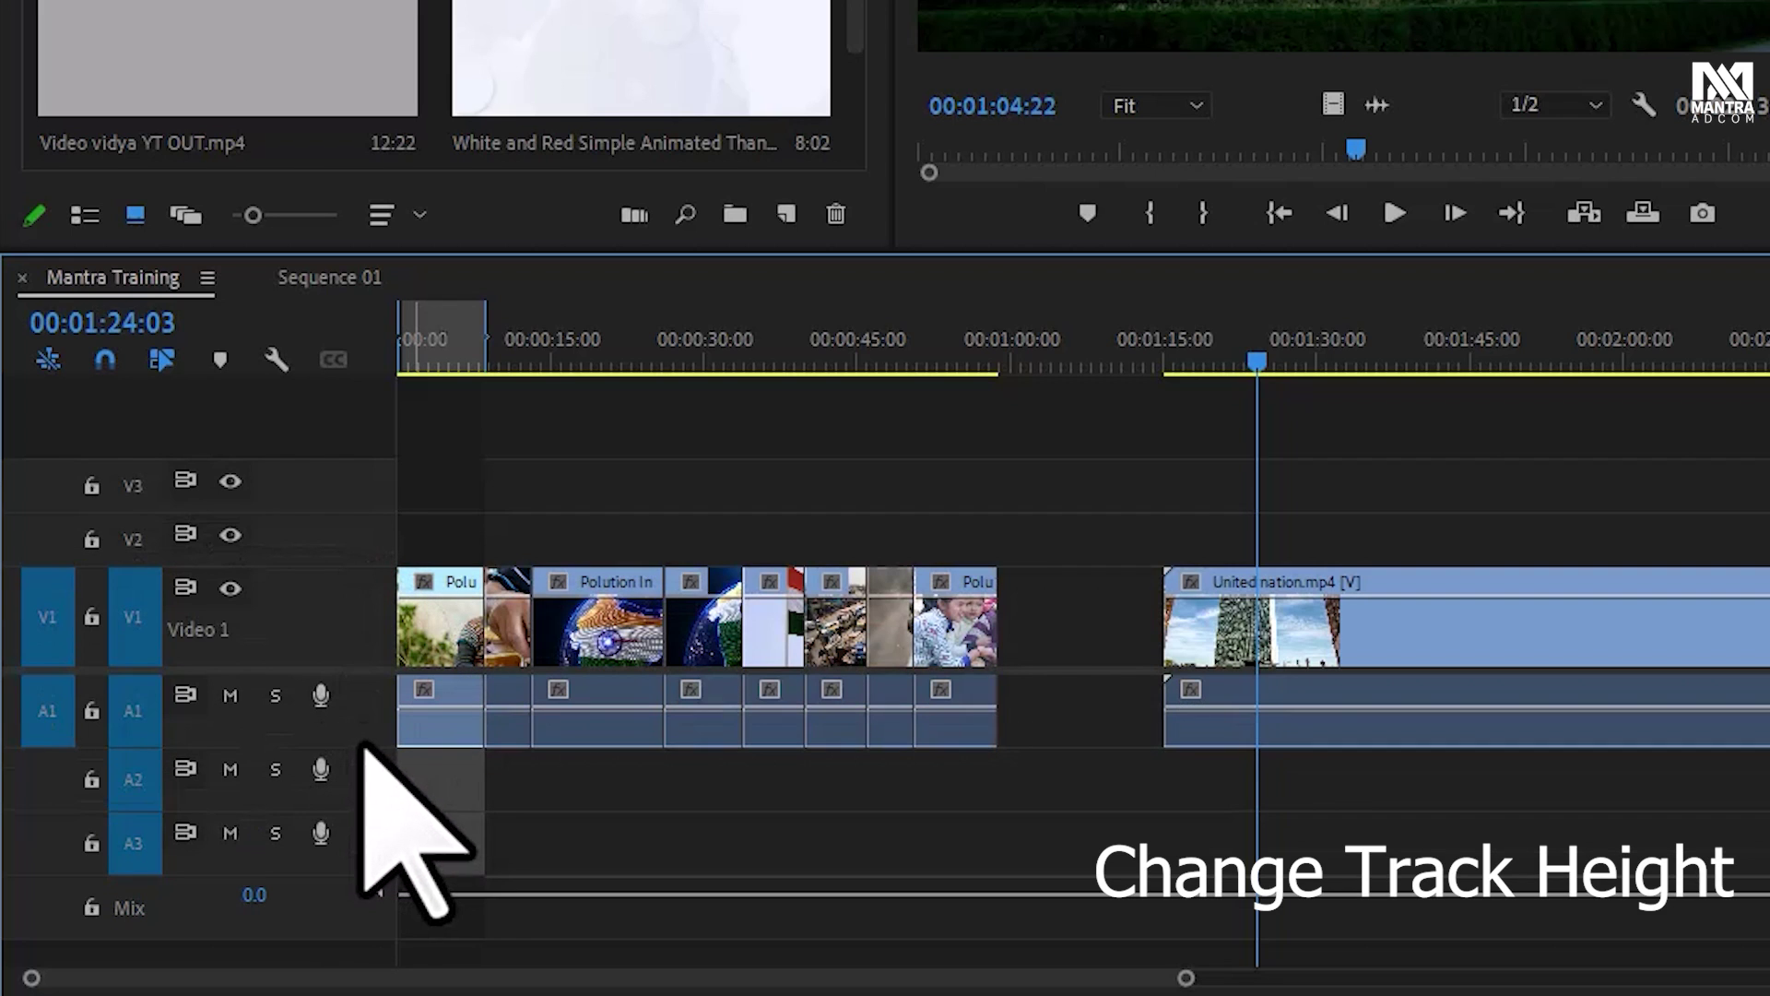
scroll(369, 729, "down", 1)
scroll(374, 719, "down", 2)
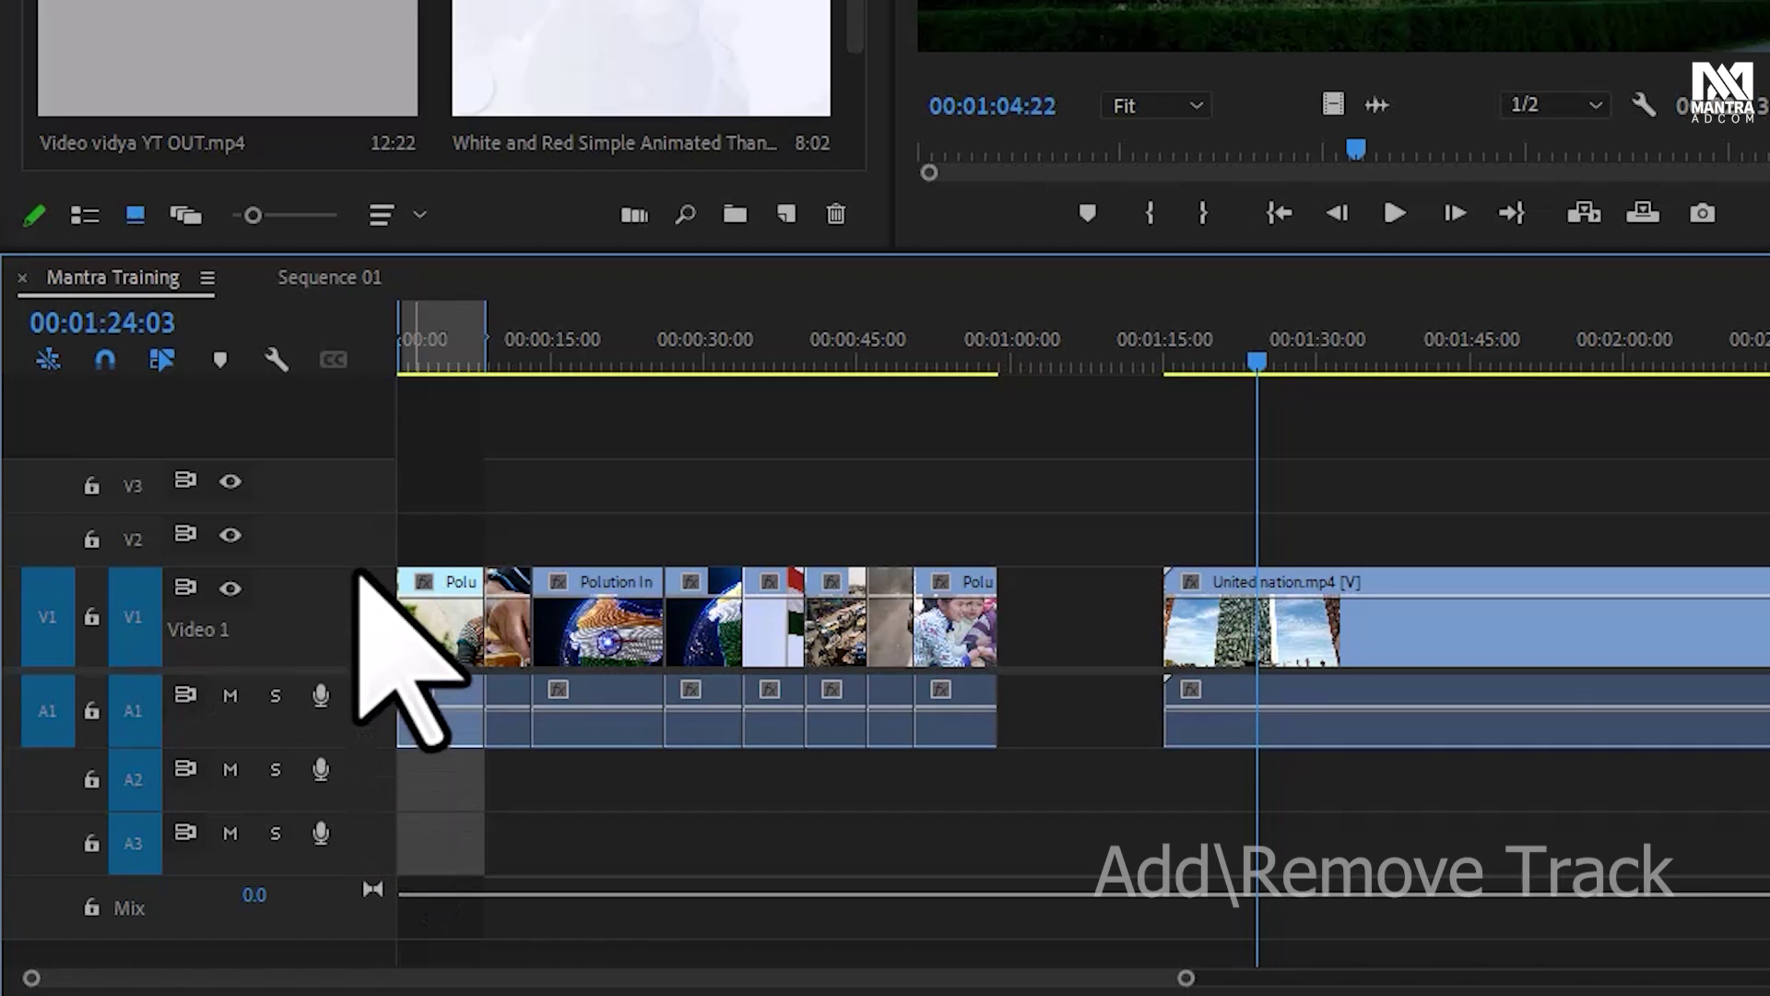
right_click(337, 542)
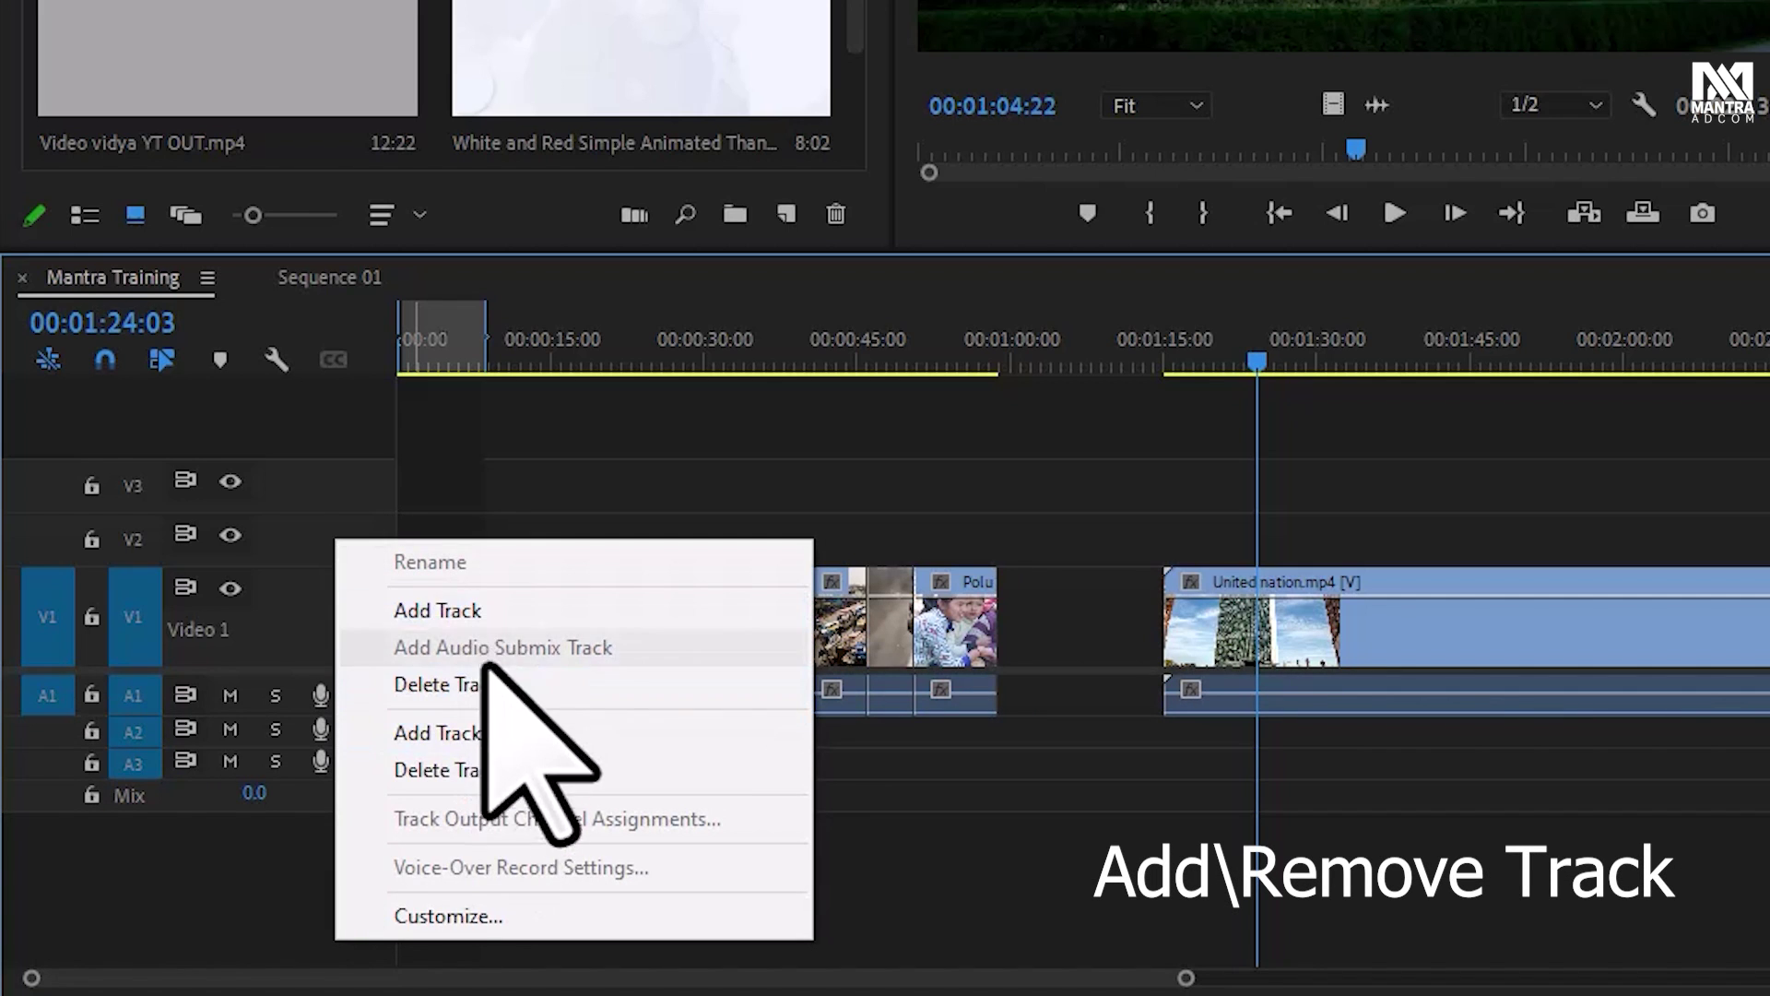
left_click(489, 612)
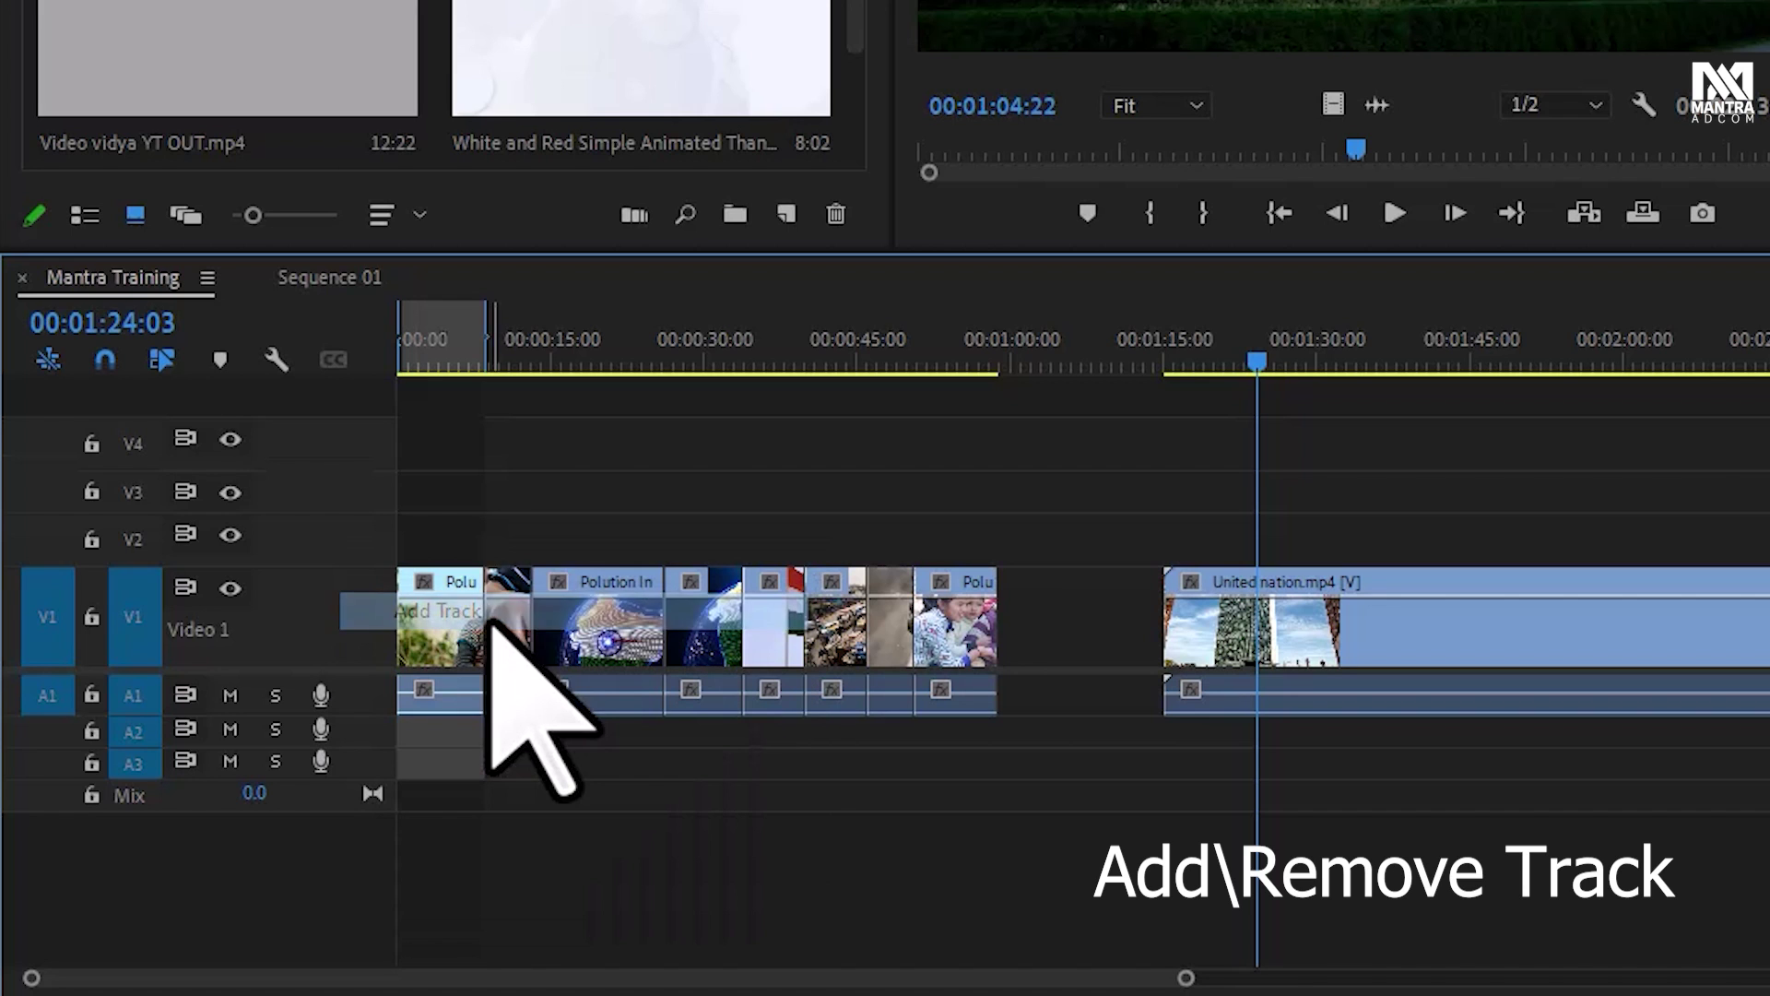
right_click(271, 443)
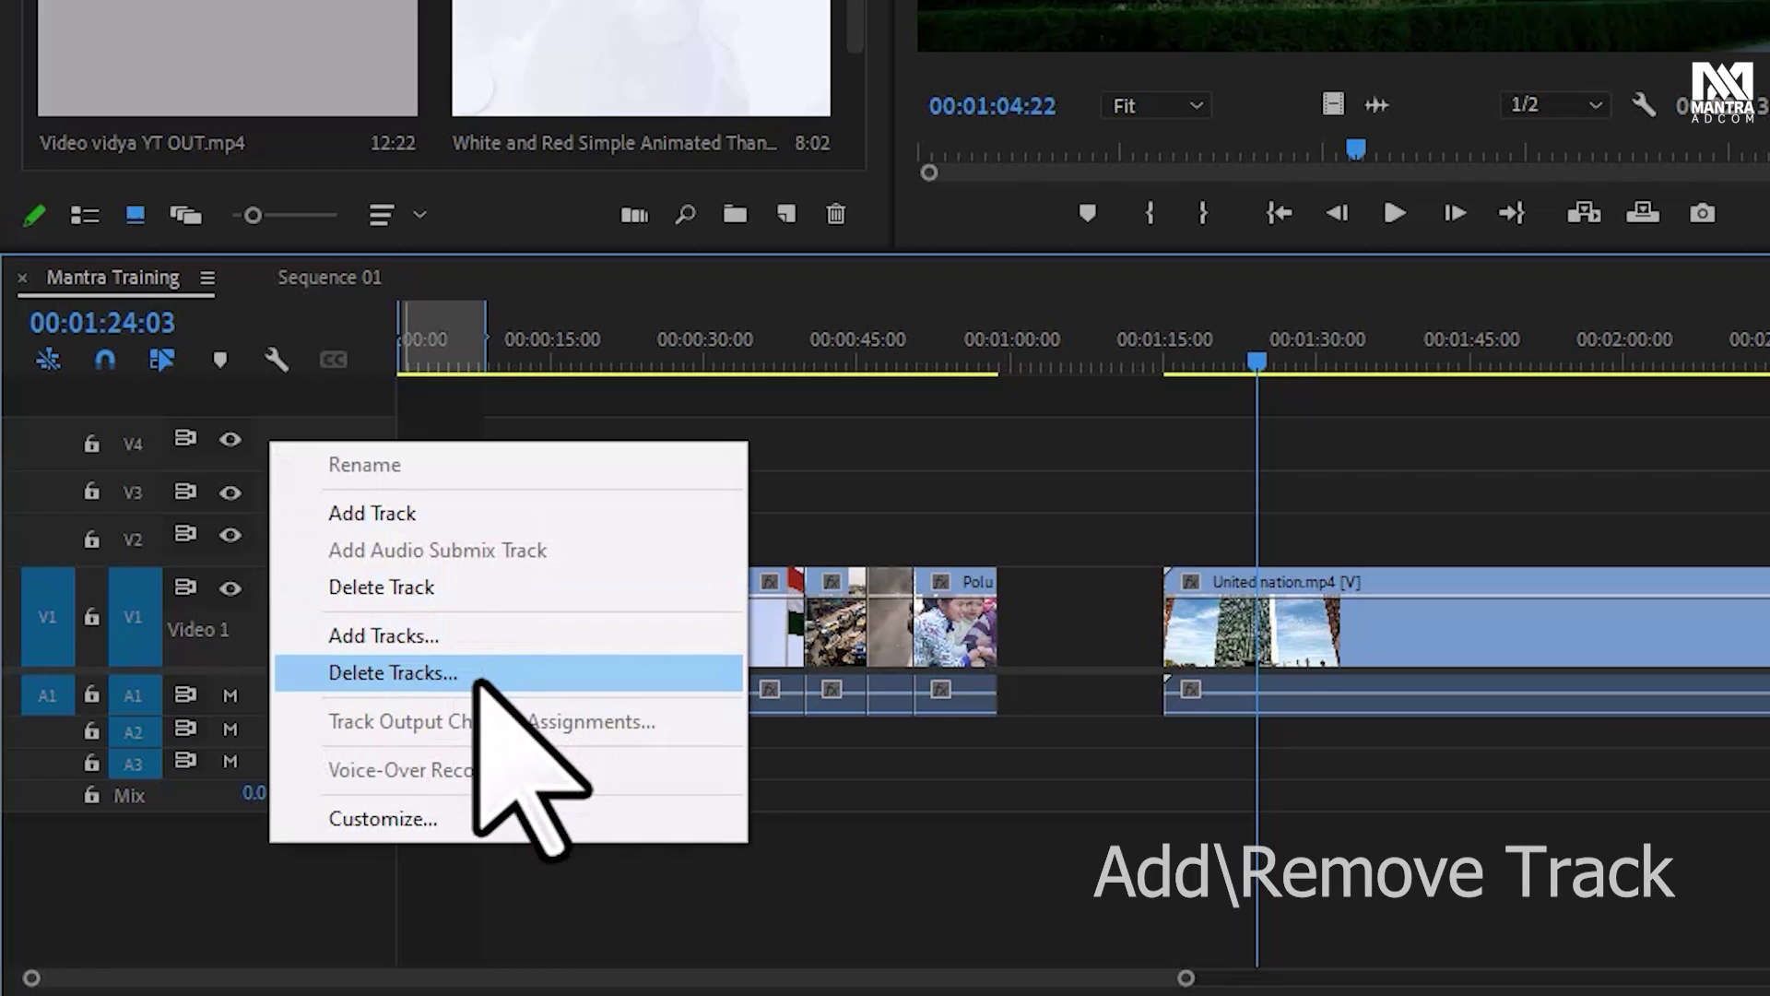
left_click(485, 588)
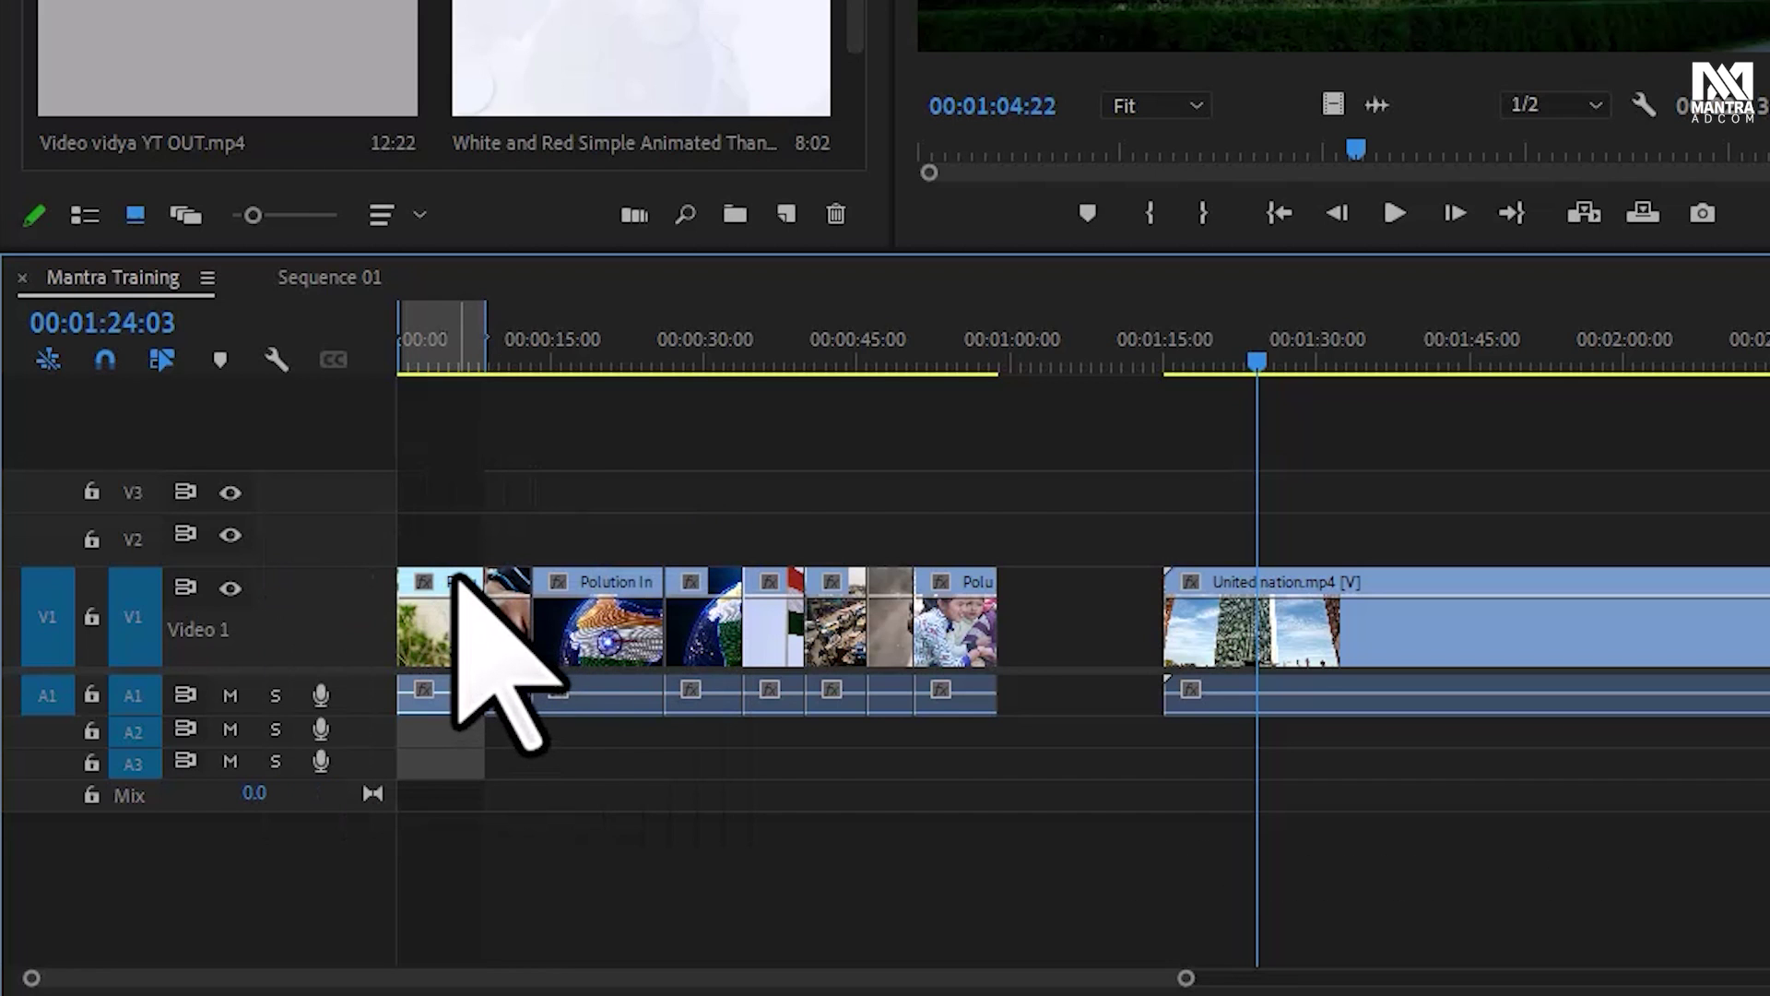
Zoom the timeline in and out around 01:18:21 to inspect the Polution India clips
left_click(1204, 360)
key("=")
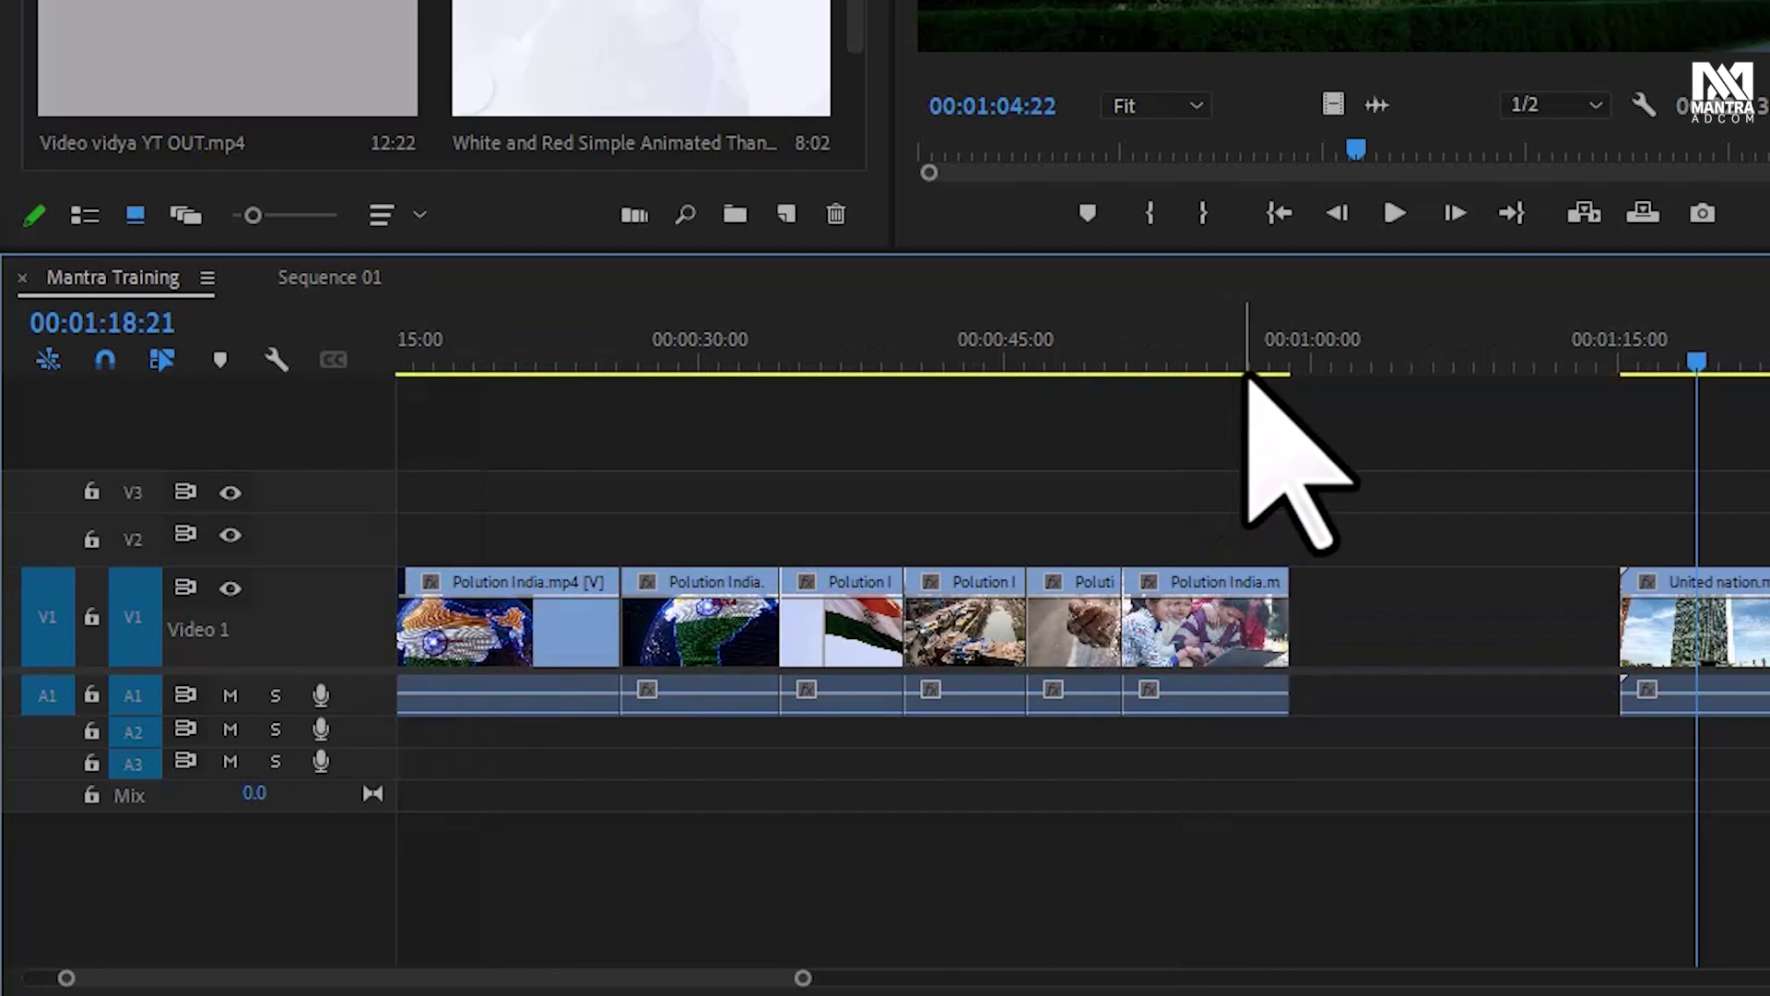
key("minus")
key("minus")
key("minus")
key("equal")
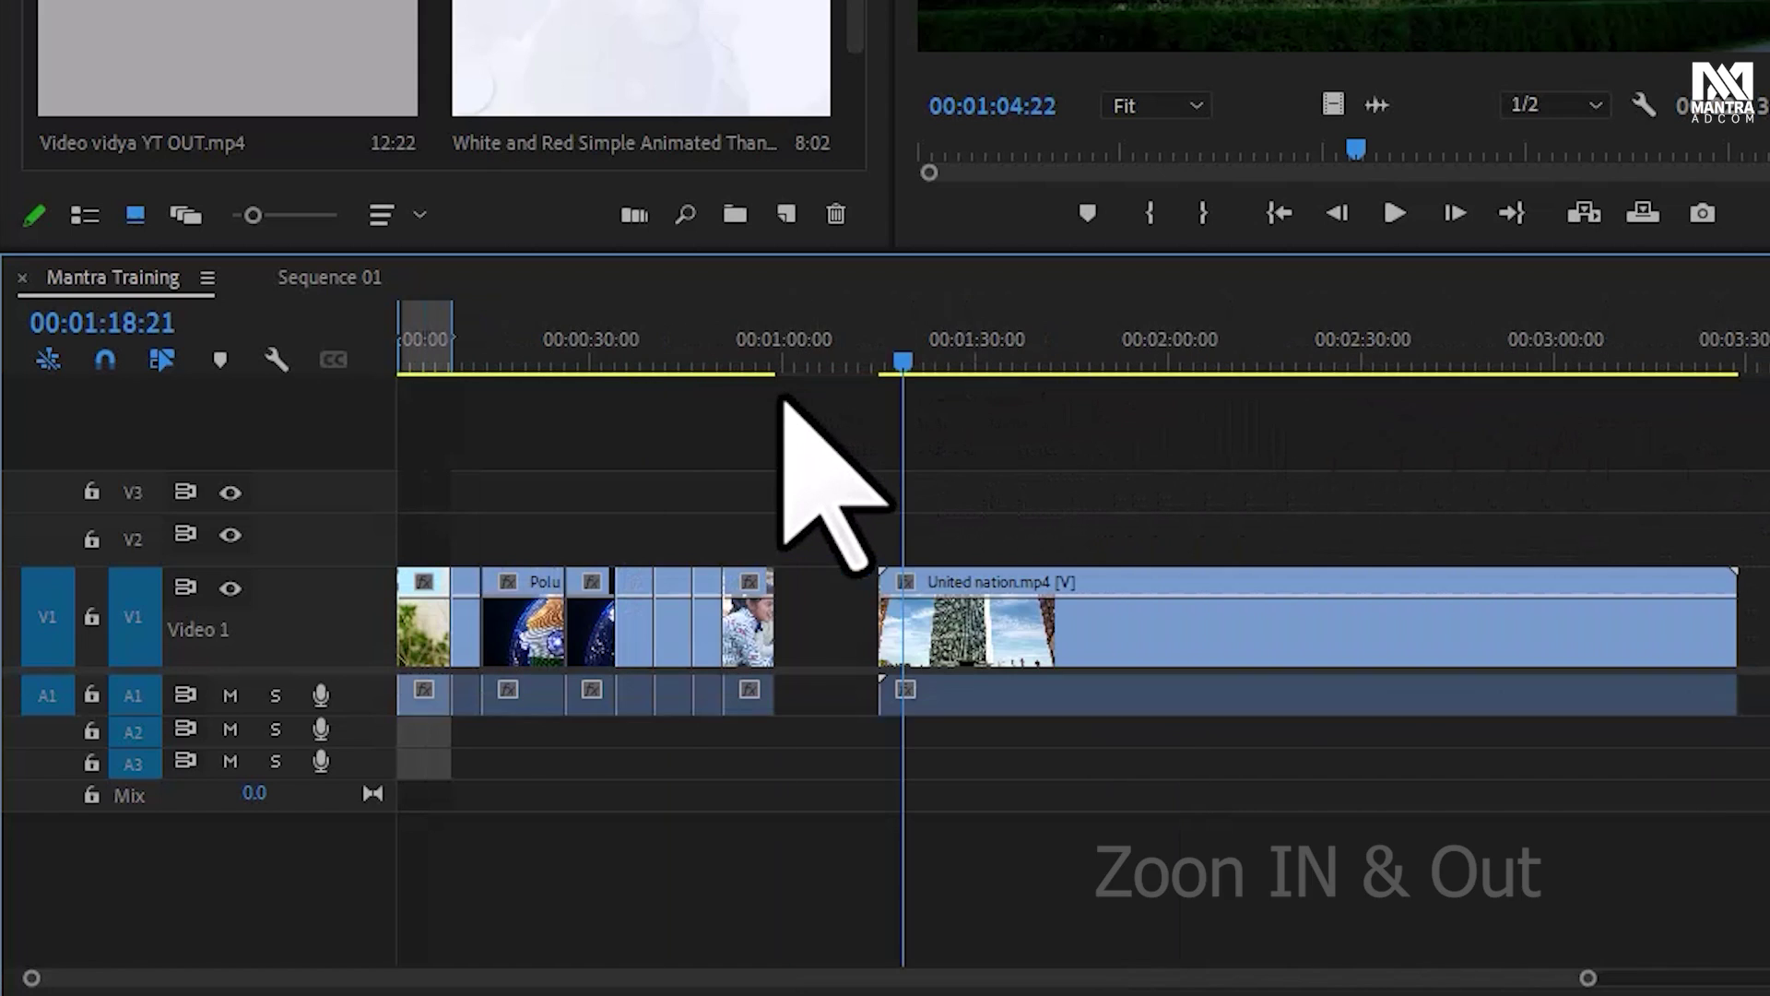
key("equal")
key("equal")
key("minus")
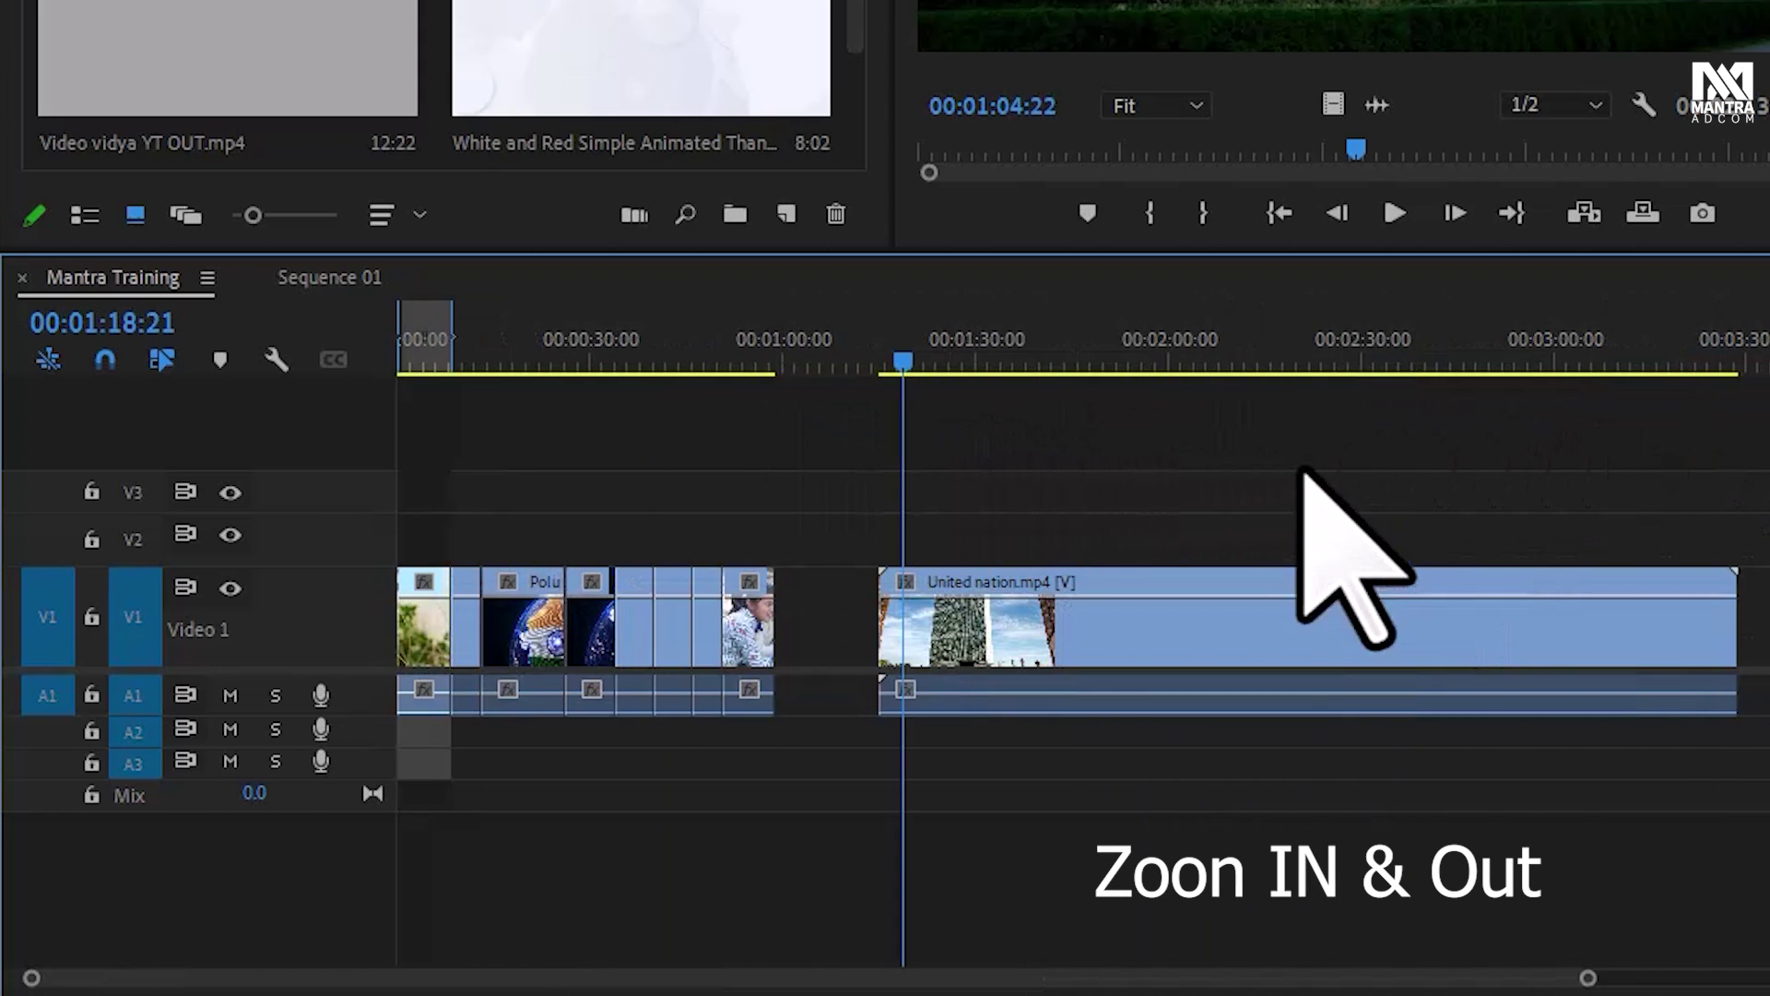
key("minus")
key("equal")
key("equal")
key("equal")
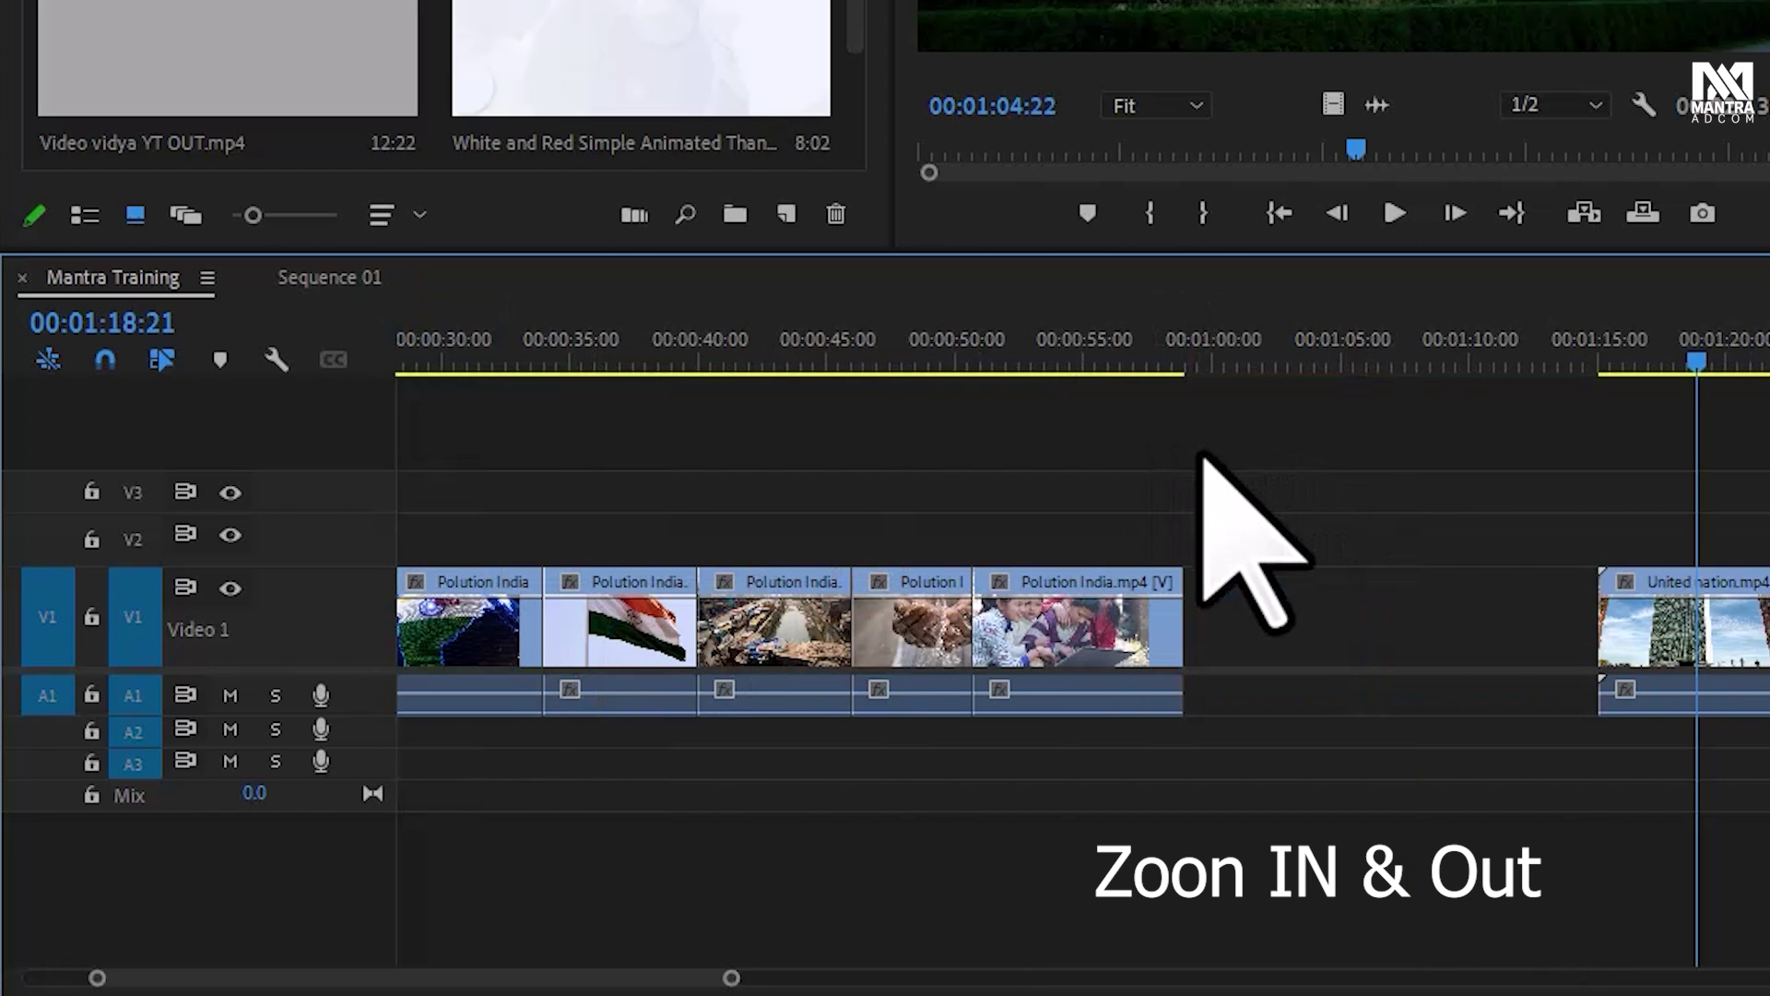
key("equal")
key("equal")
key("equal")
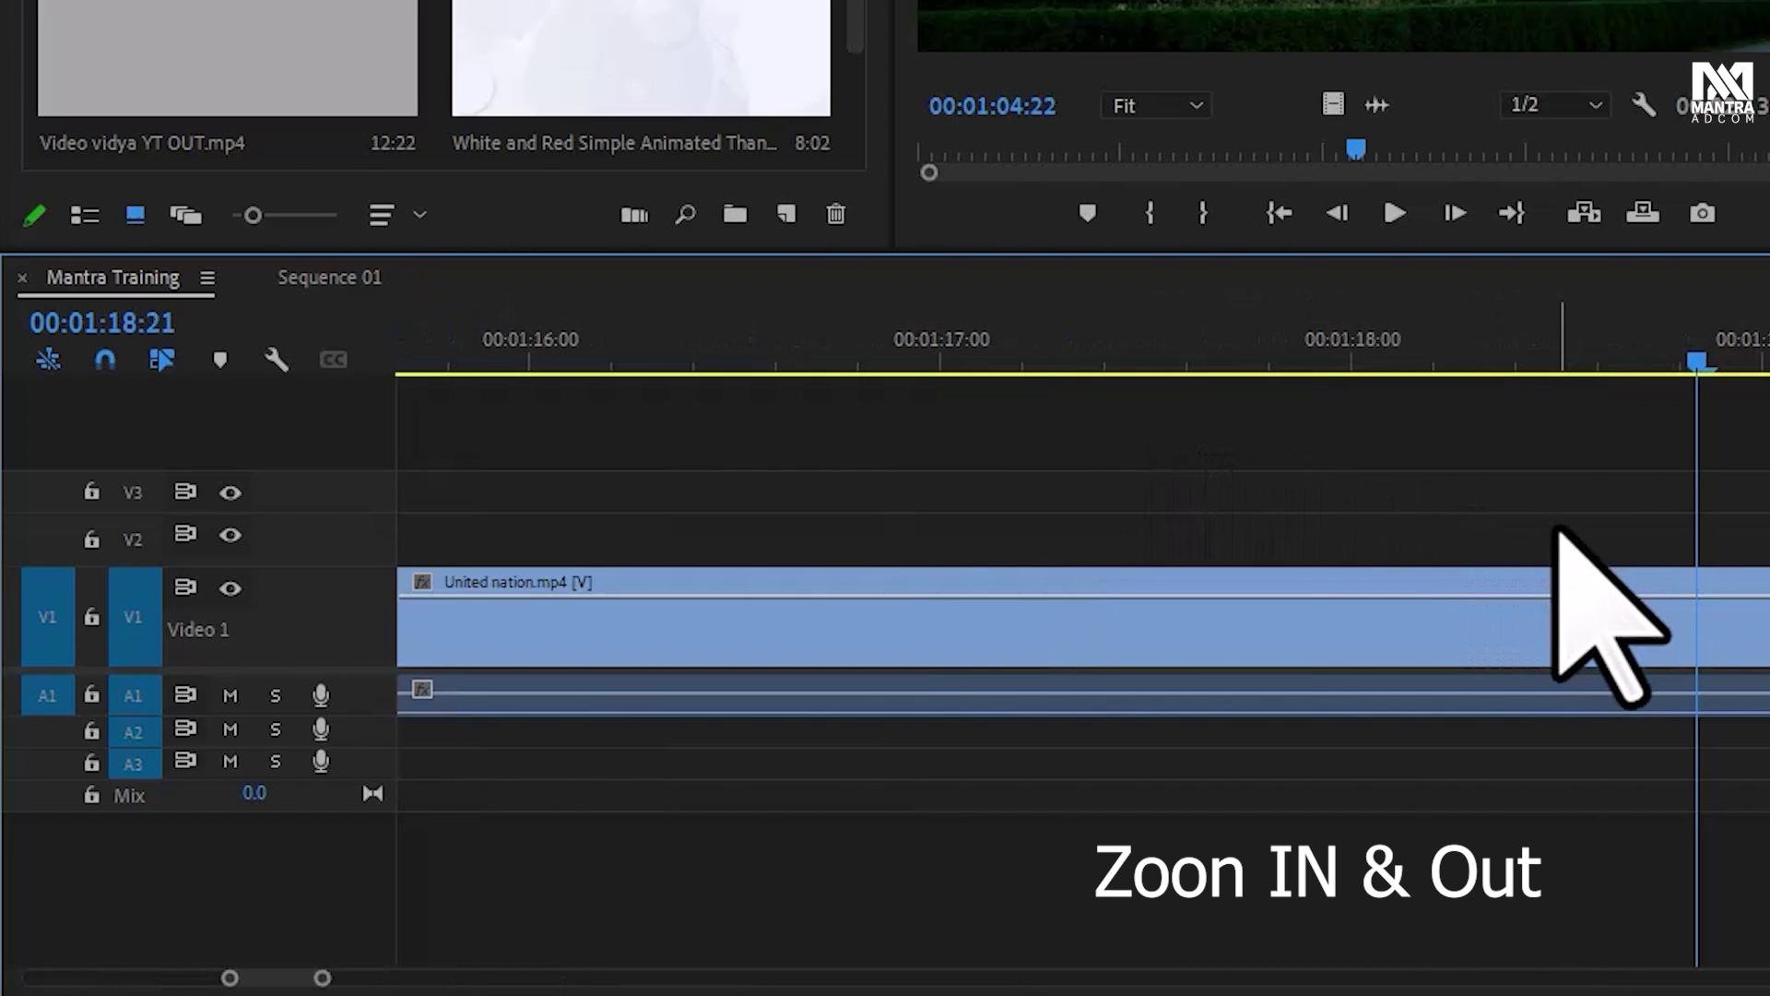
key("minus")
key("minus")
key("minus")
key("minus")
Widen the timeline view, enlarge Audio 1, and scrub the playhead into the United nation clip
left_click_drag(569, 931, 983, 929)
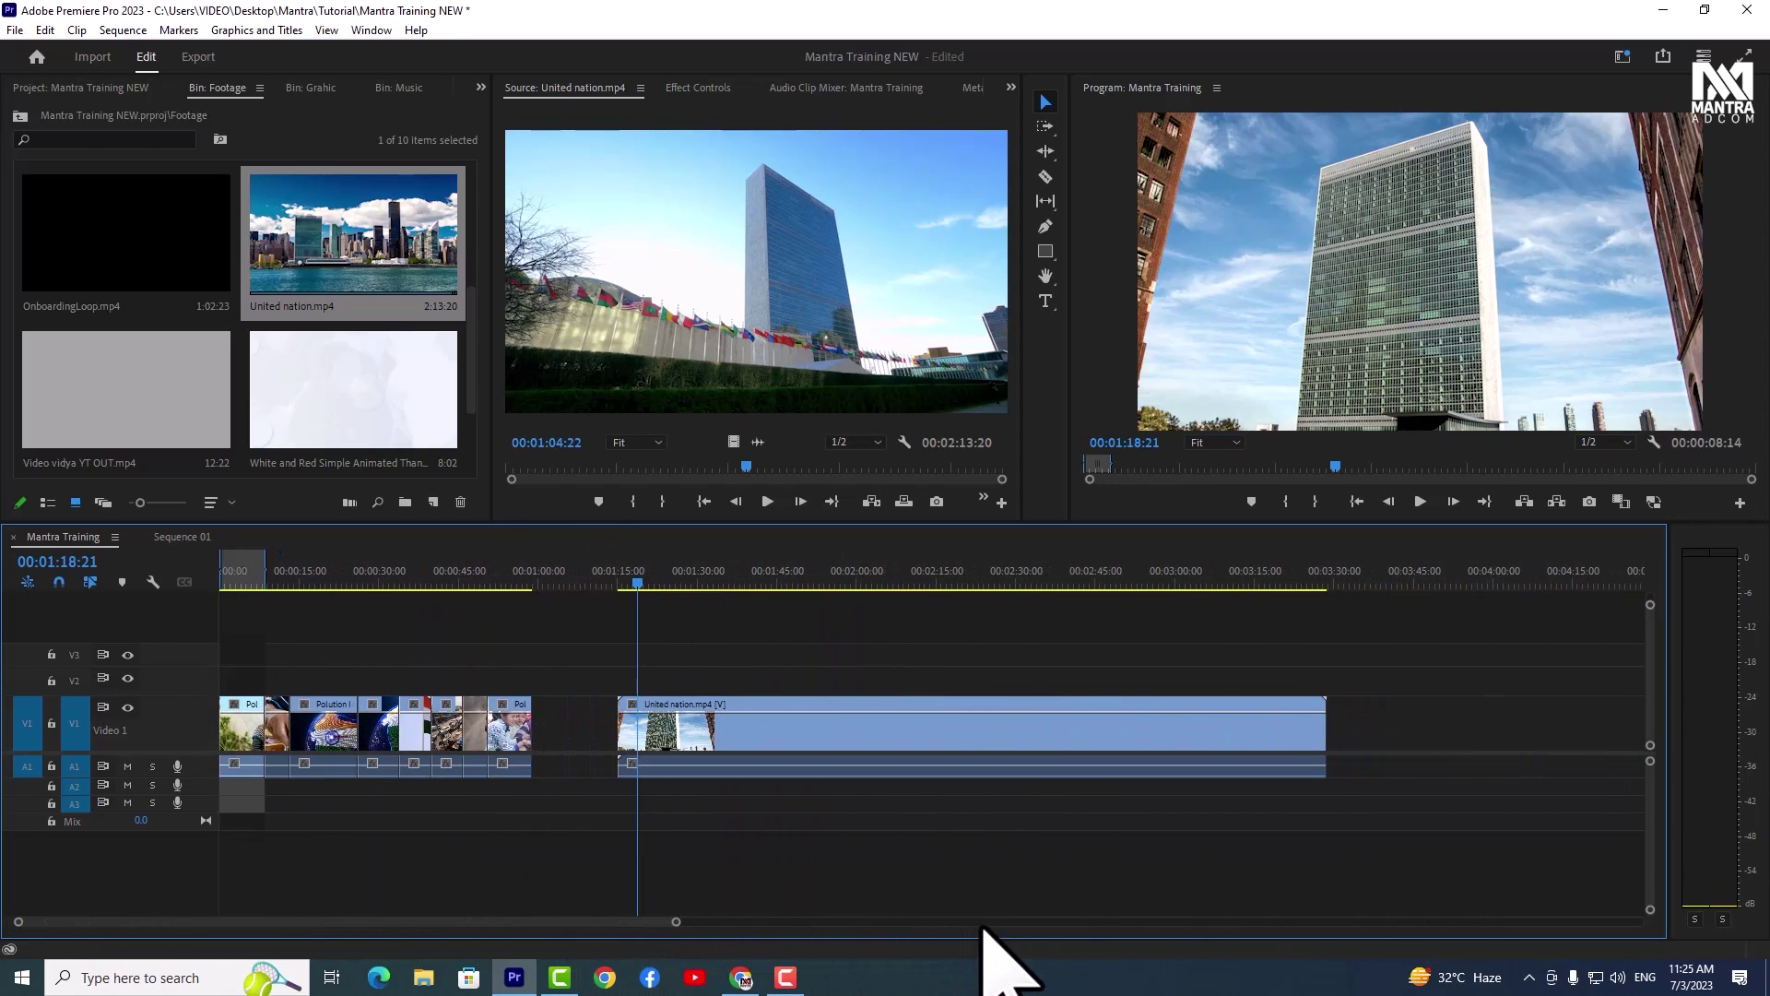
left_click_drag(1650, 745, 1659, 757)
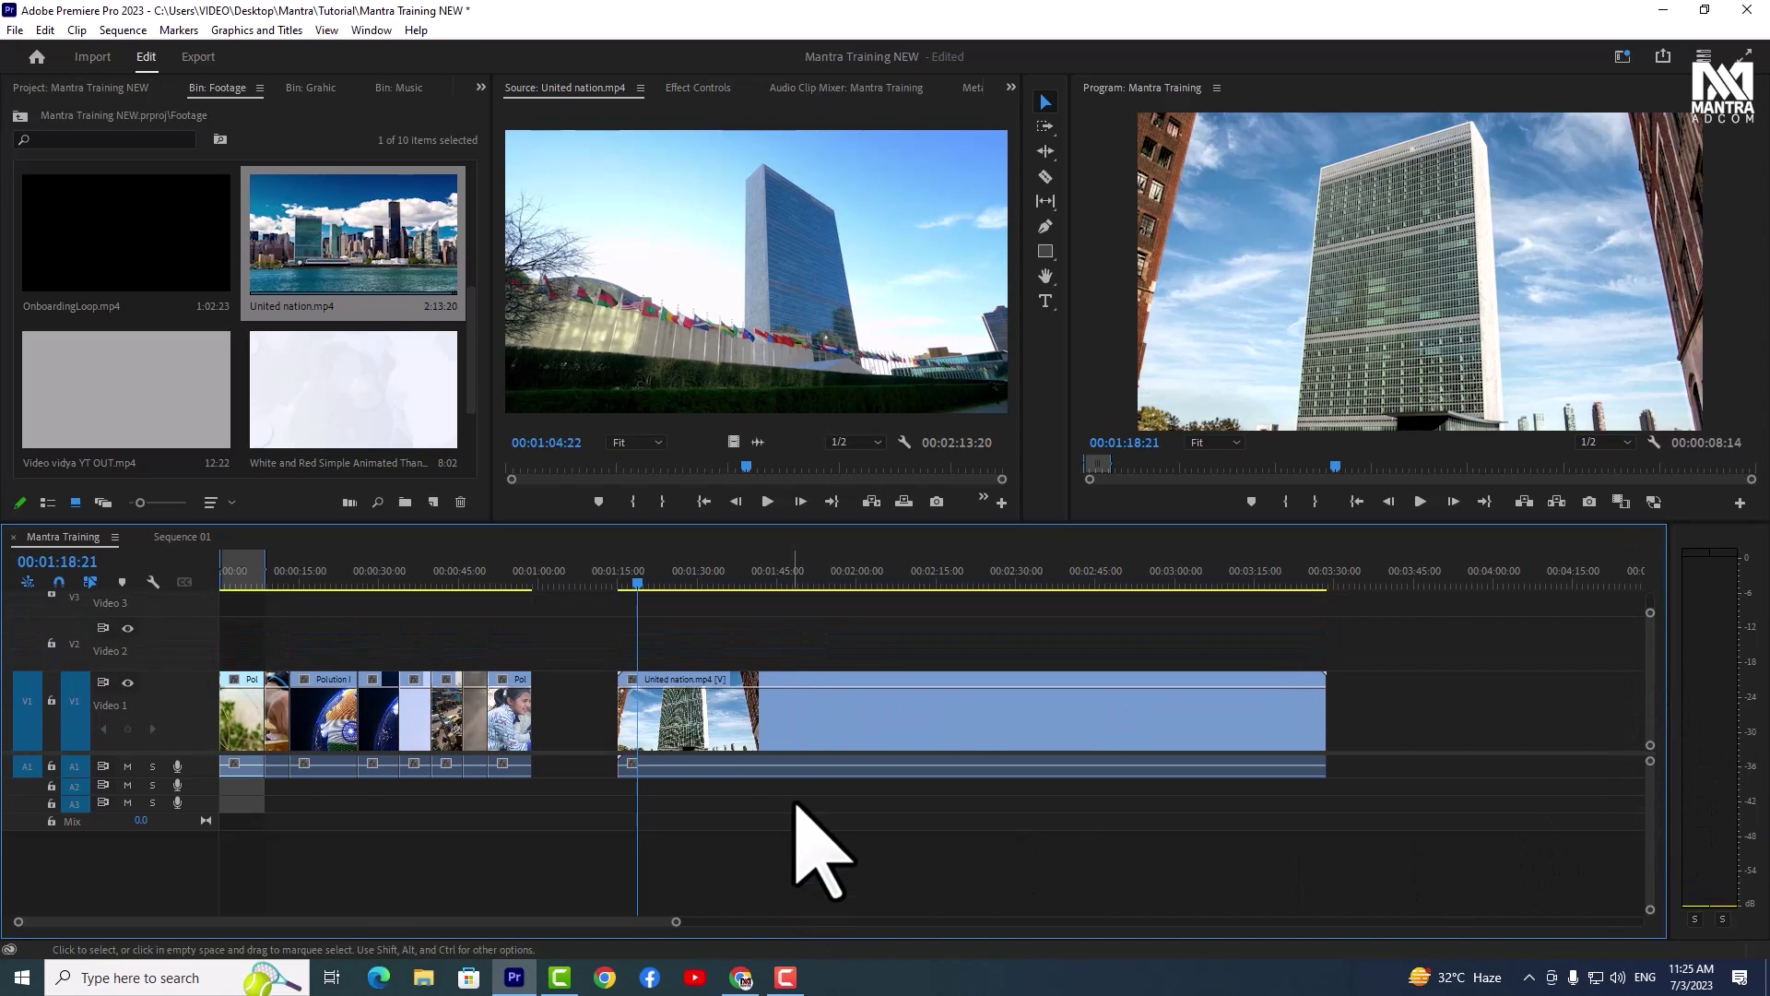
left_click(638, 583)
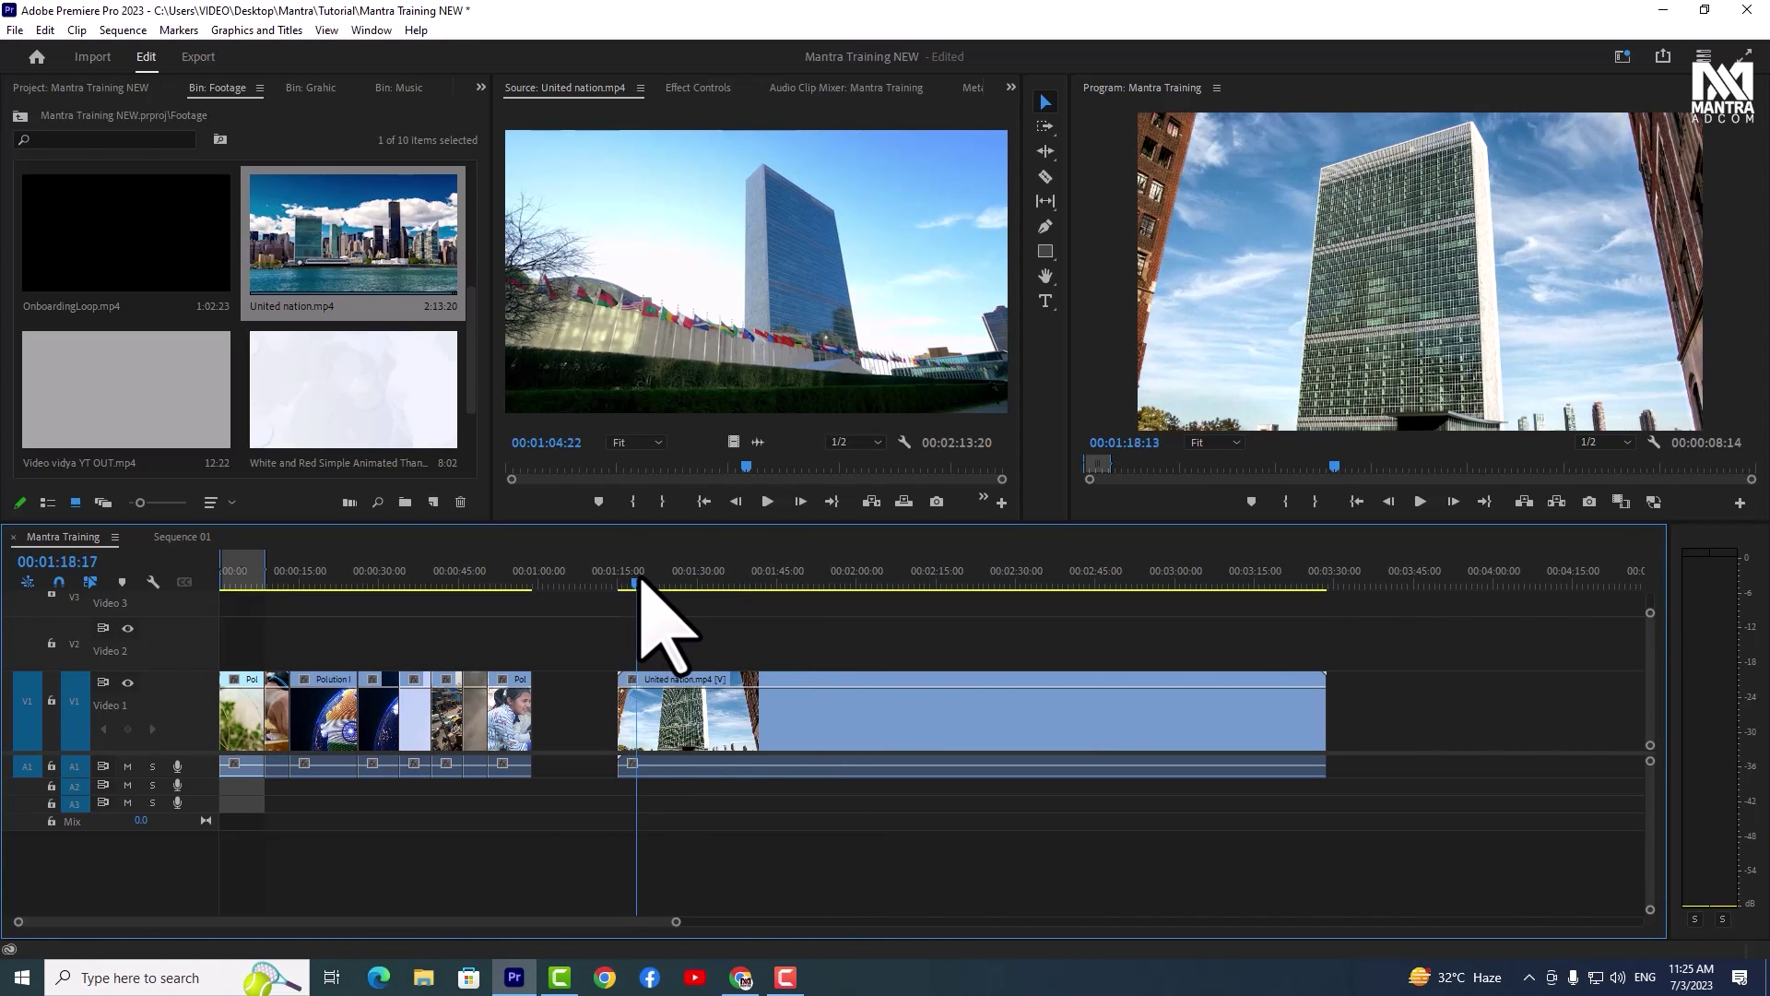
left_click_drag(637, 583, 615, 582)
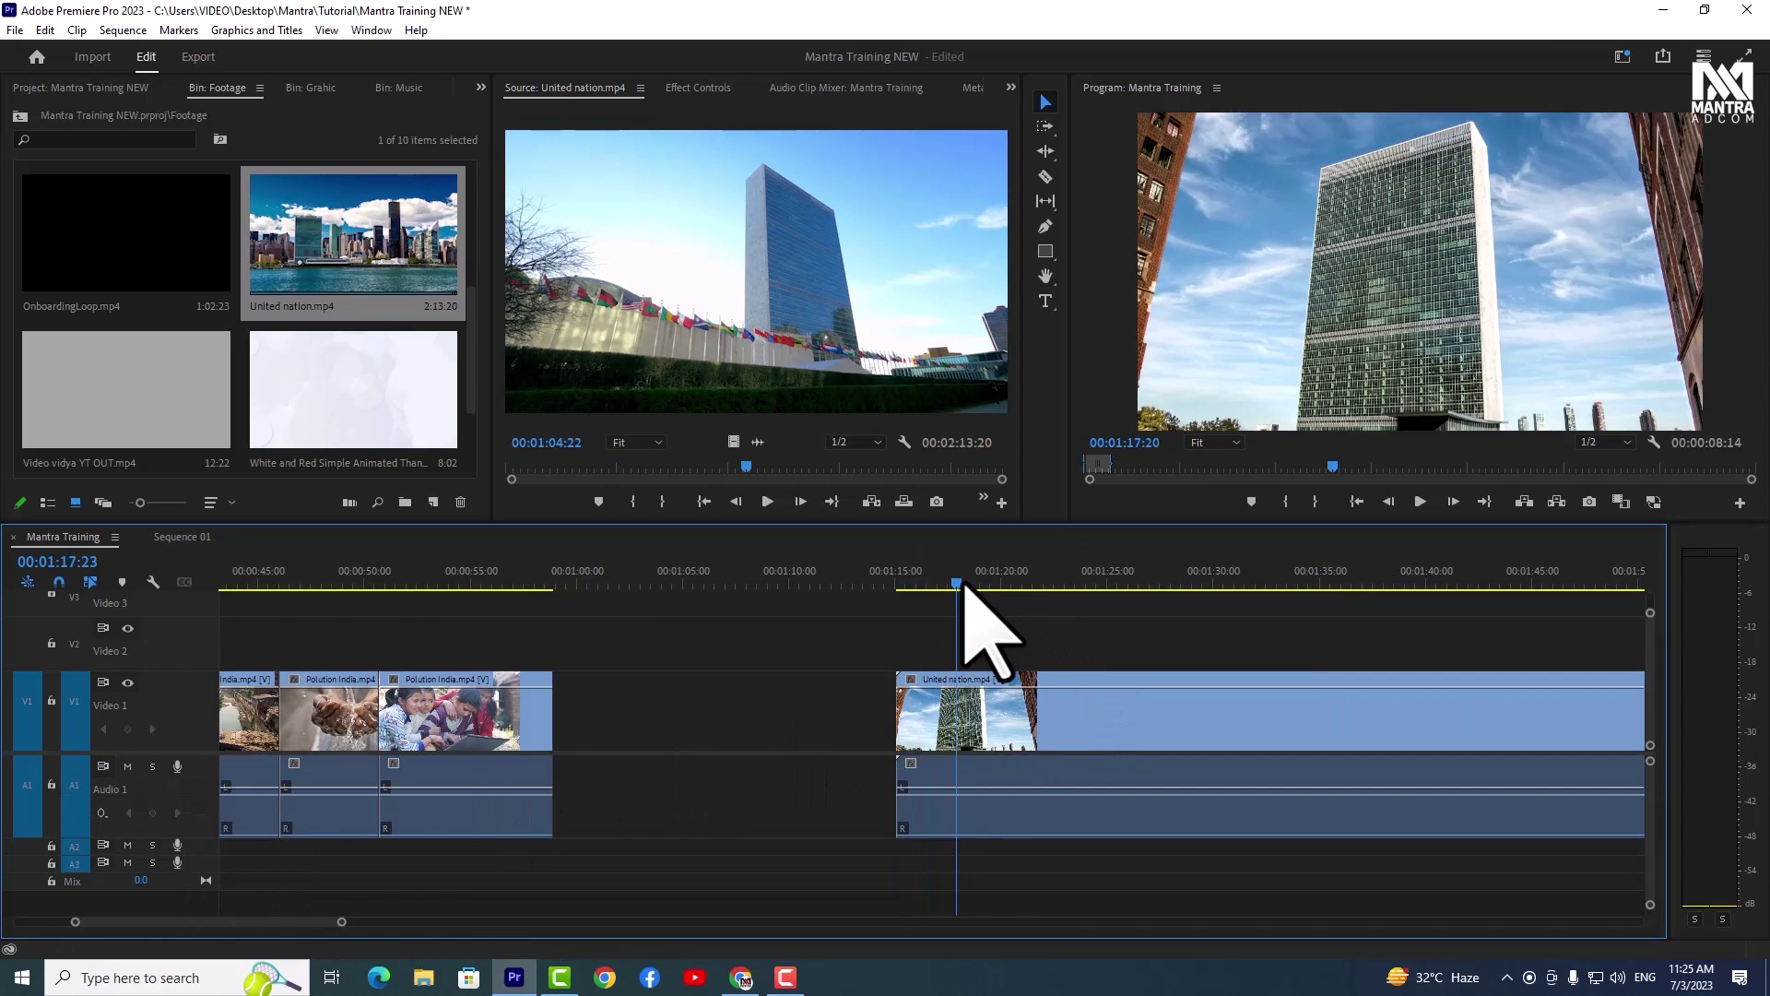
mouse_move(616, 583)
left_mouse_down()
mouse_move(1236, 636)
mouse_move(1150, 646)
left_mouse_up()
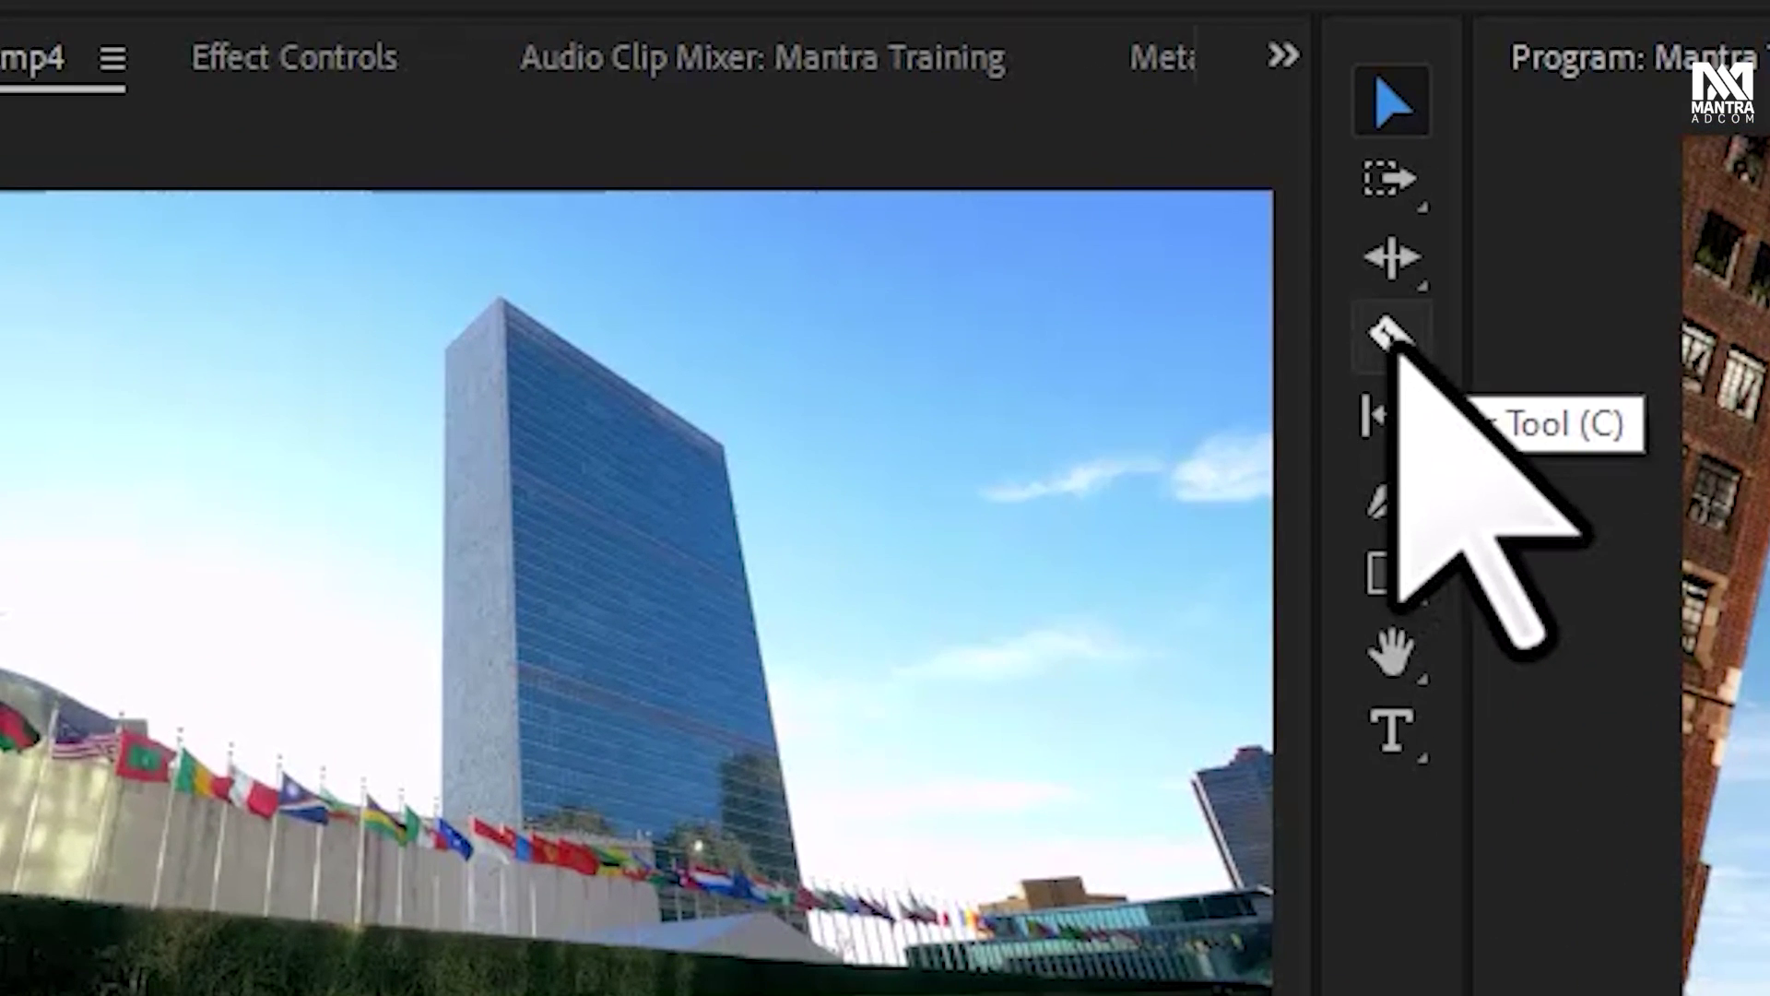
Split United nation.mp4 at the 01:26:23 playhead using Sequence > Add Edit
left_click(1392, 339)
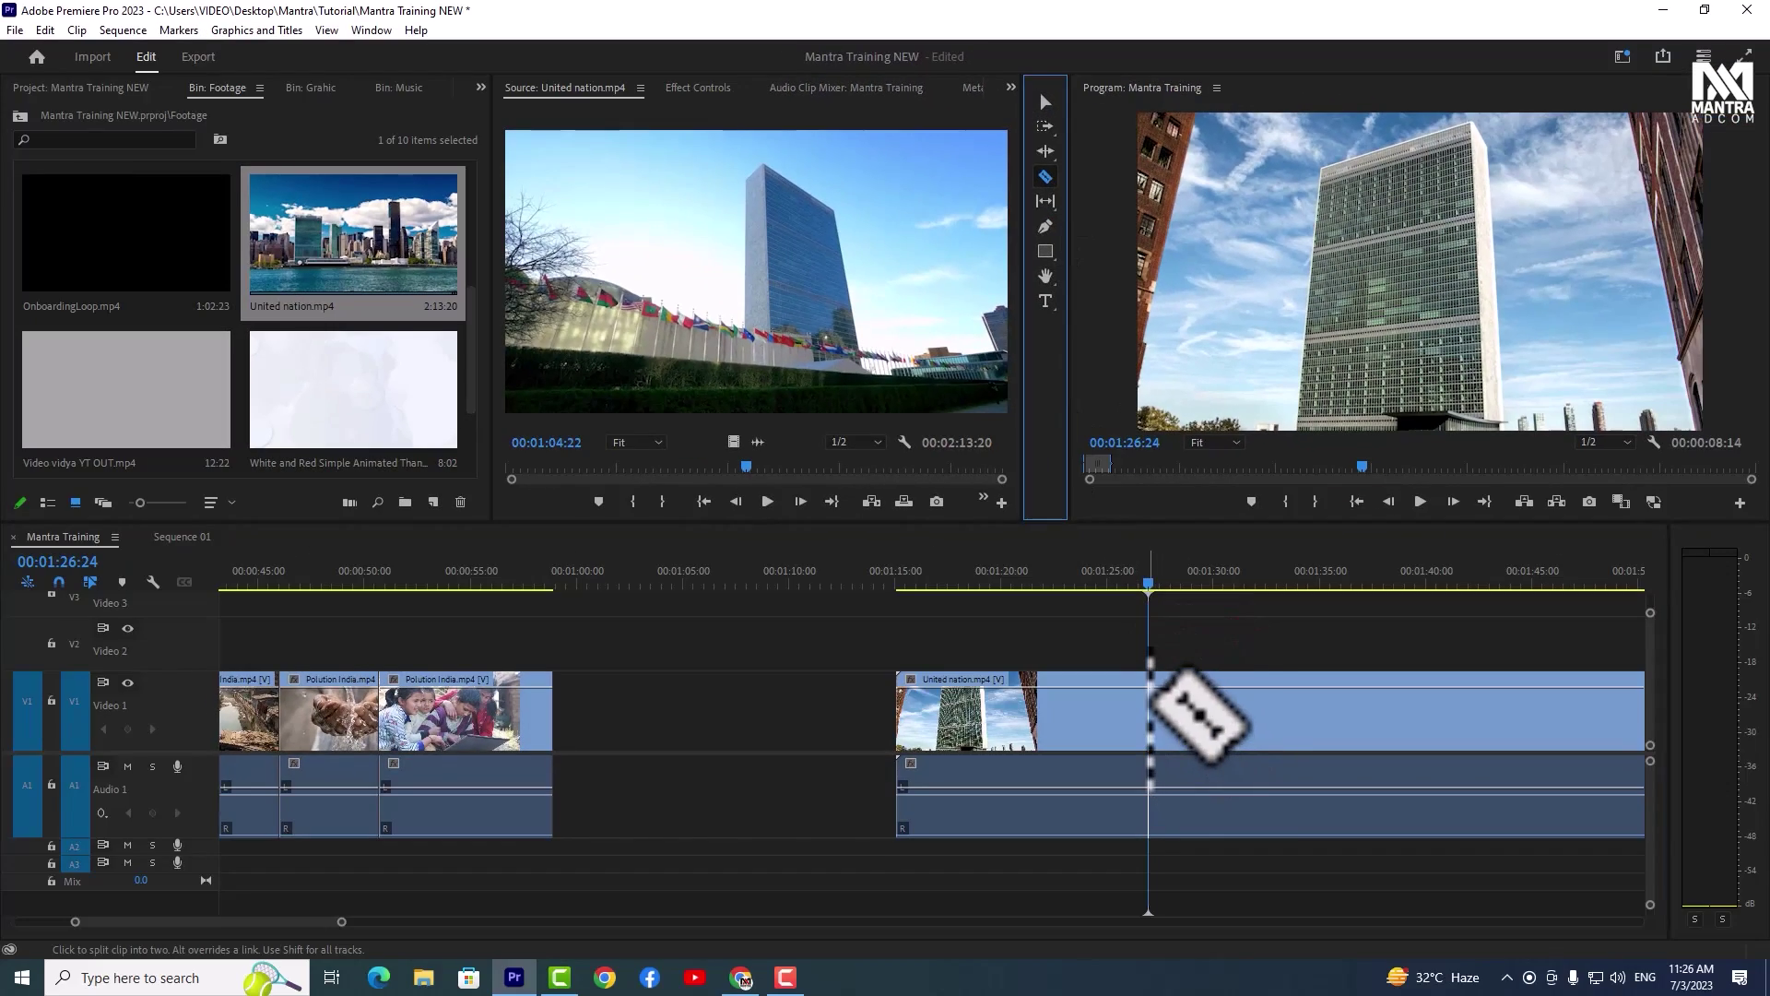
left_click(1149, 710)
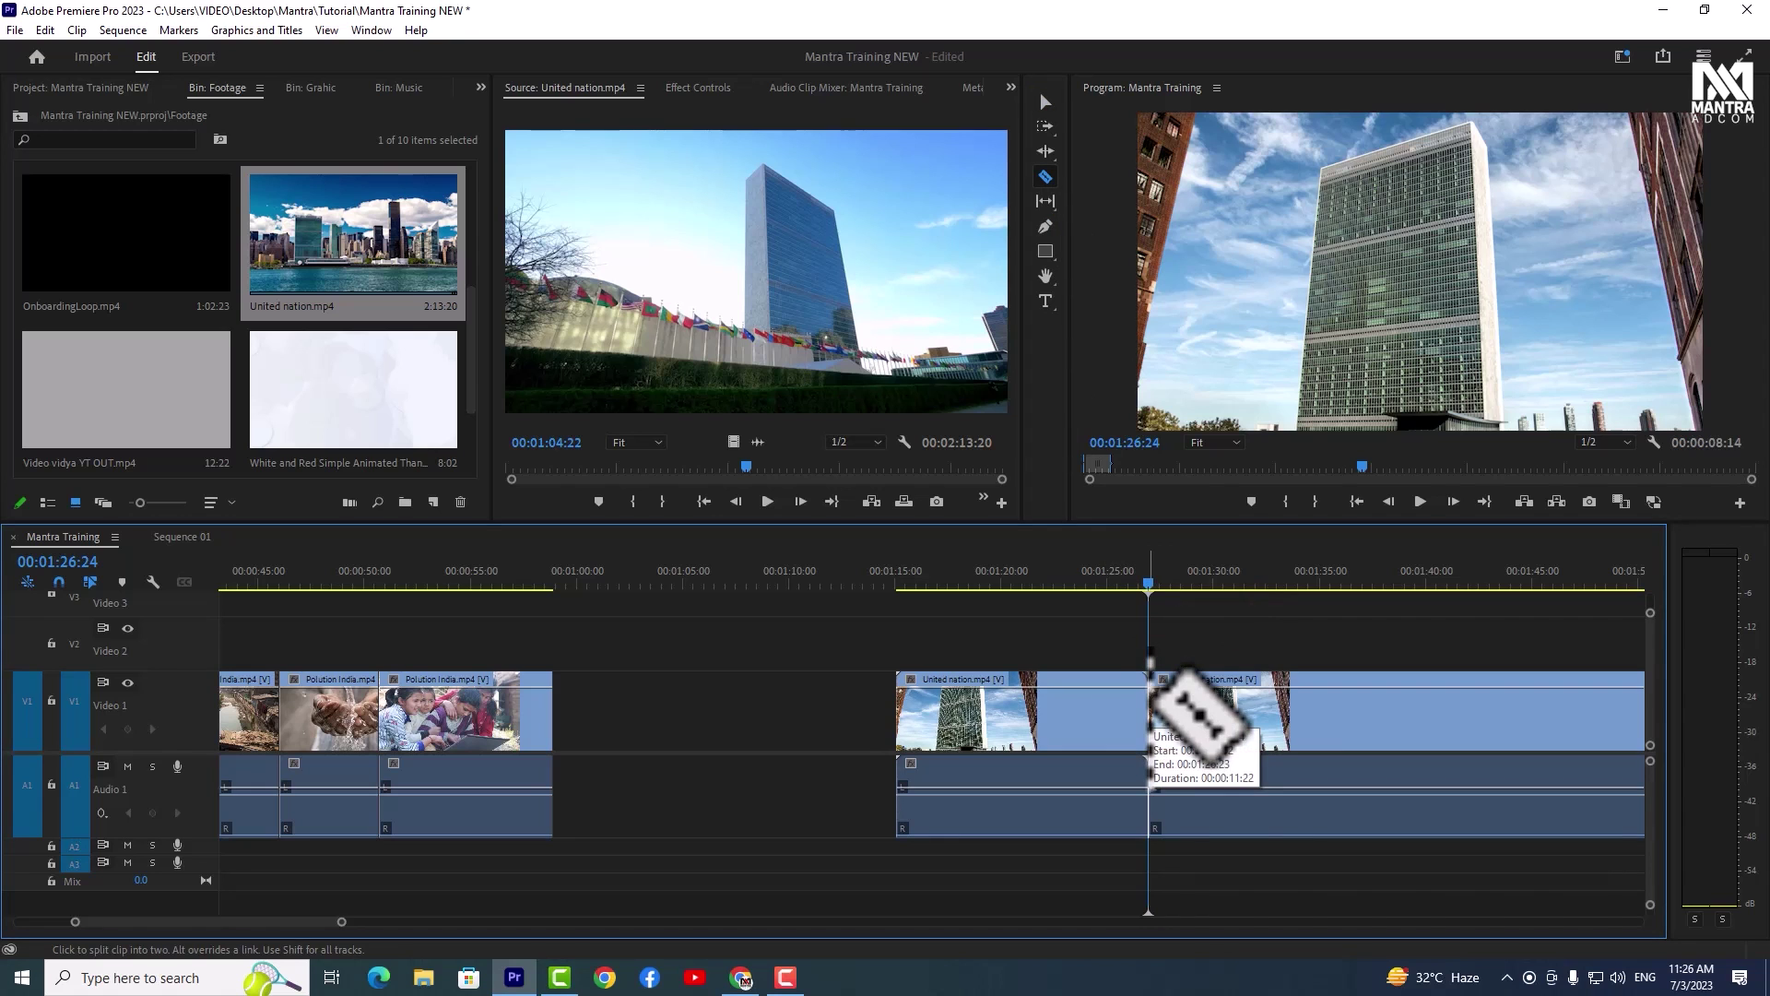
key("ctrl+z")
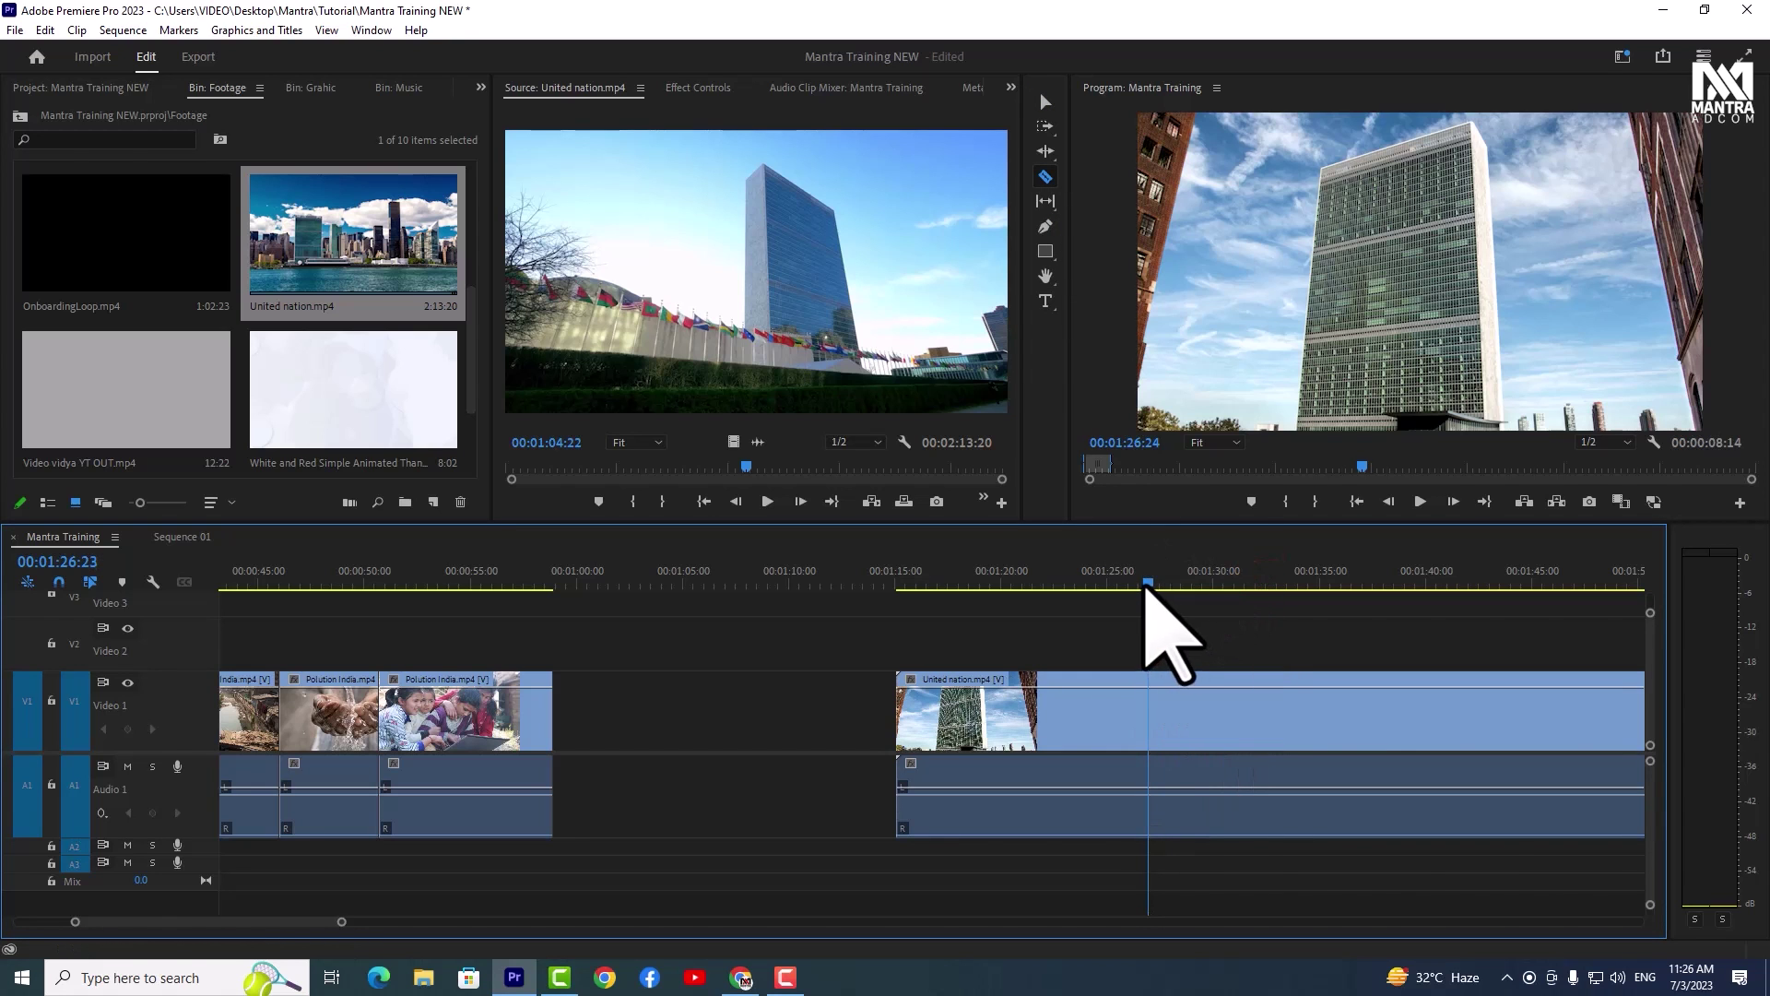
left_click(123, 29)
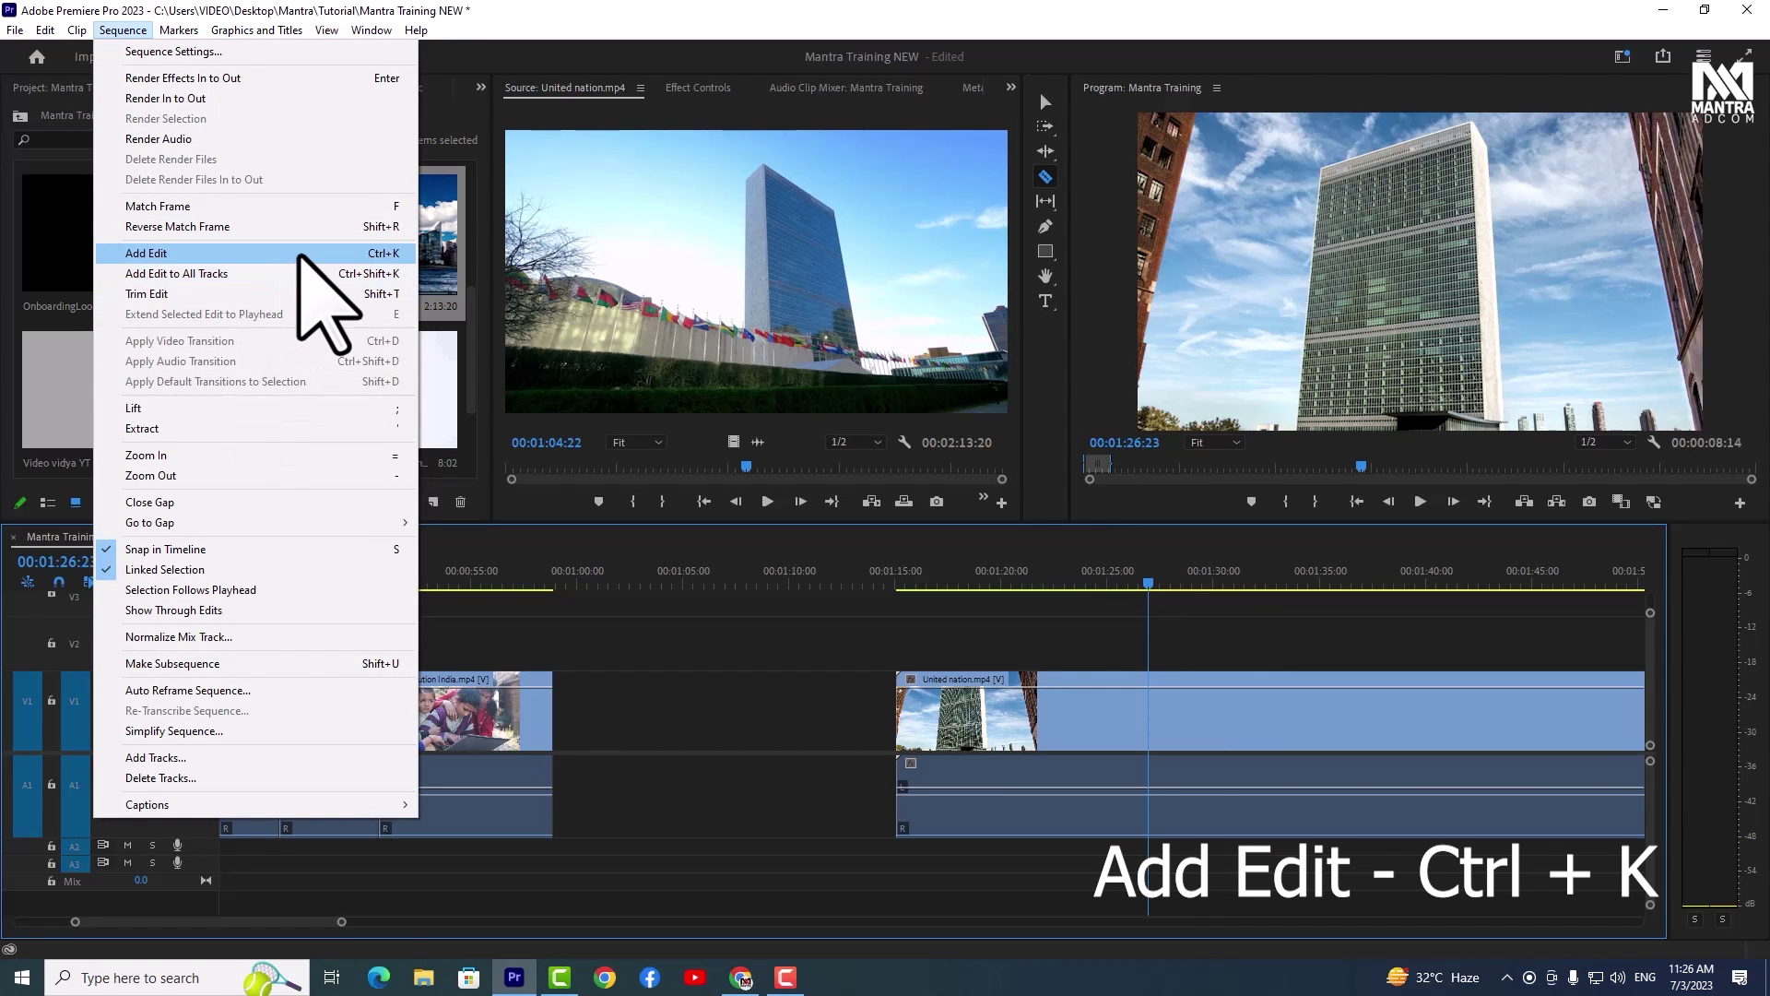
left_click(299, 256)
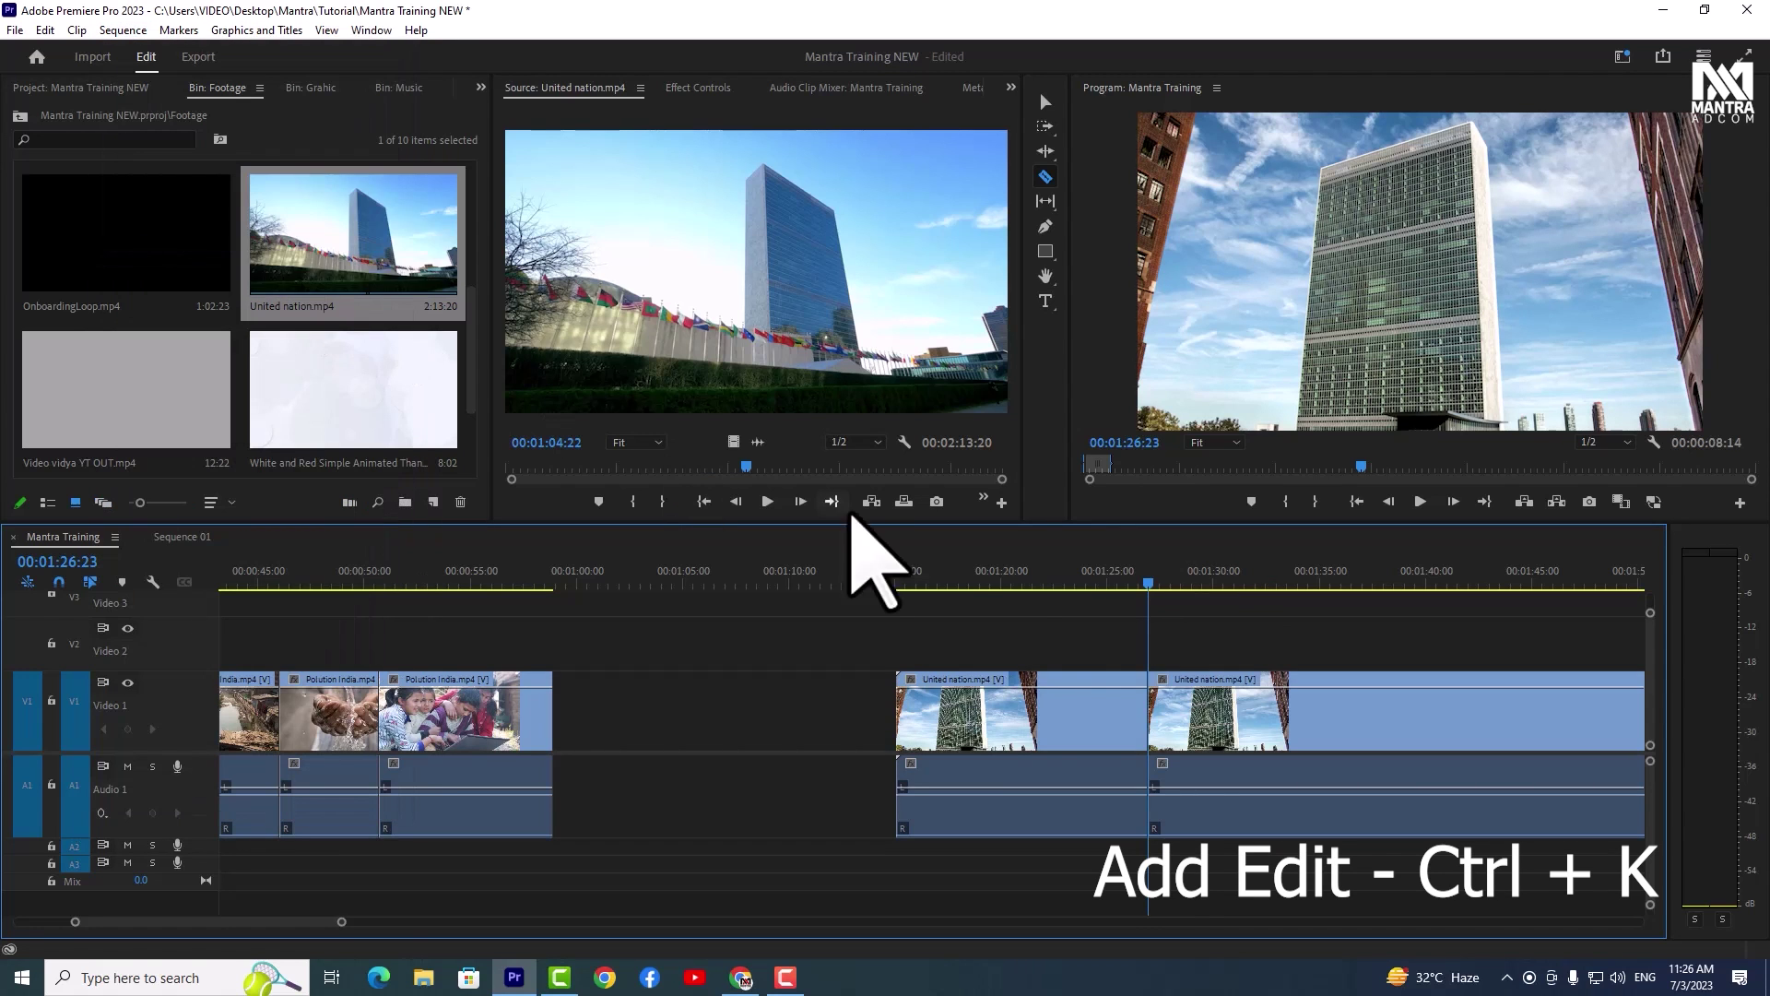
Razor the United nation clip again at about 01:16:00
left_click(1140, 585)
left_click_drag(1140, 584, 916, 636)
left_click(915, 724)
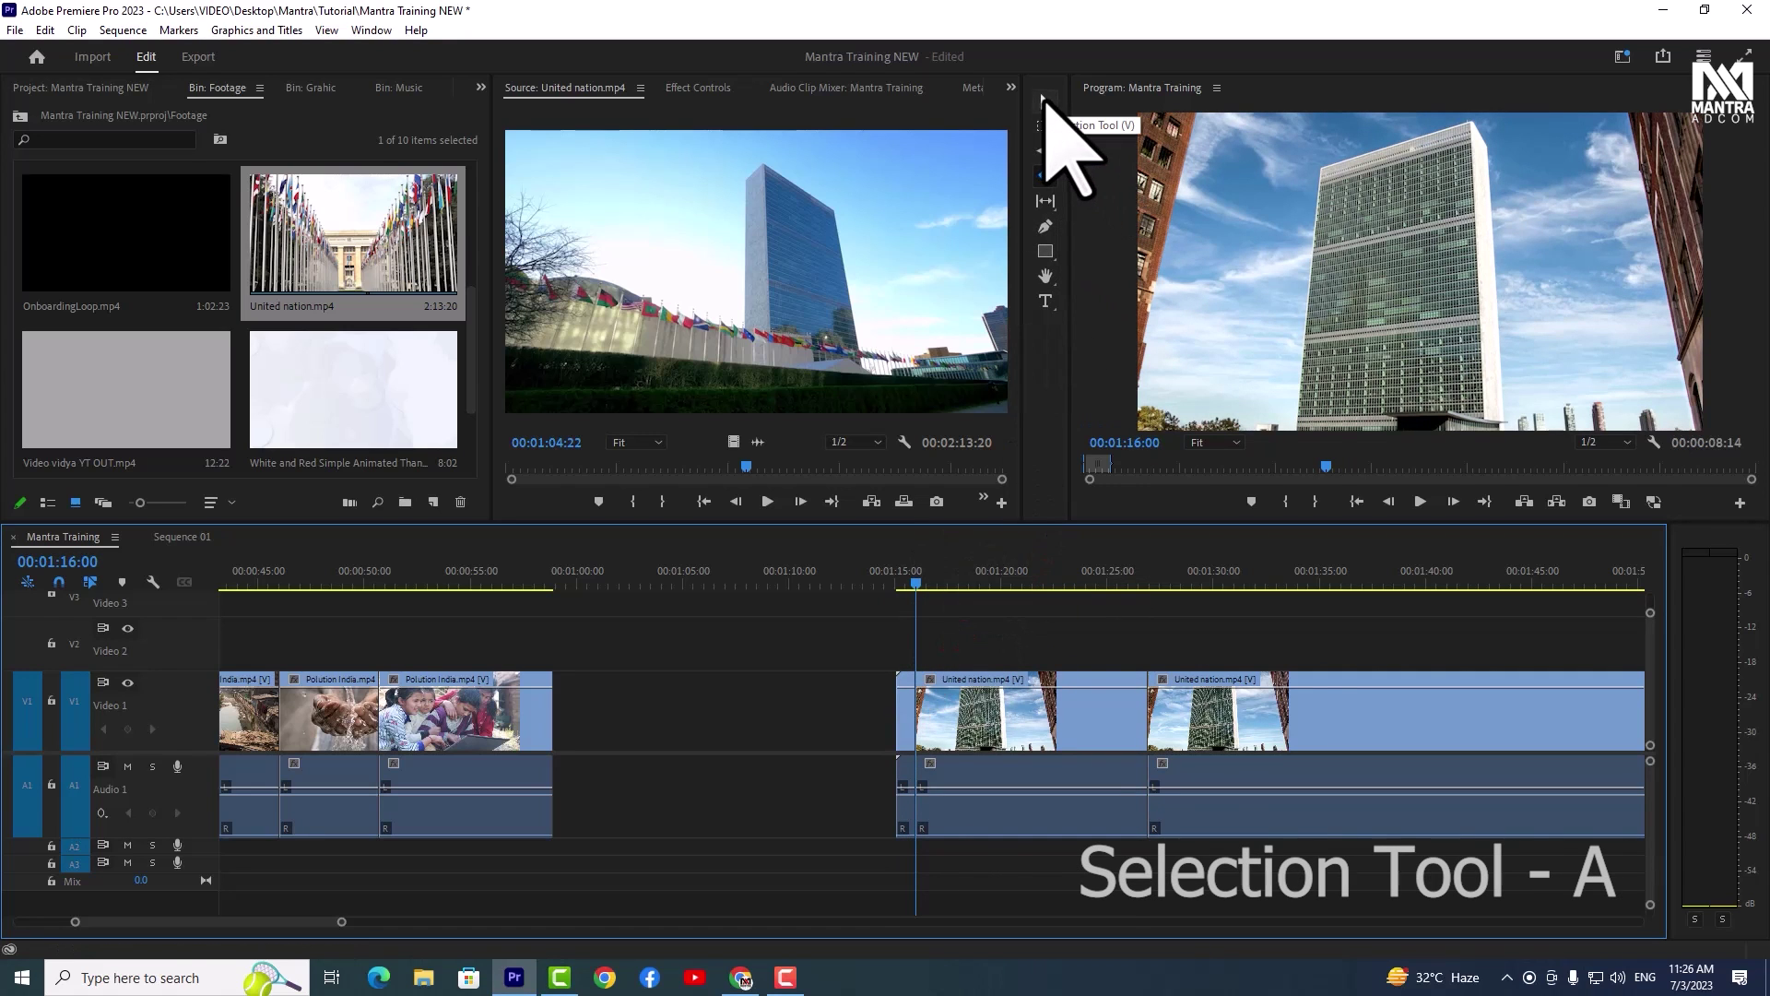
Move the first United nation piece toward 01:02, place the second at 01:14:13, and trim its start
left_click(1044, 98)
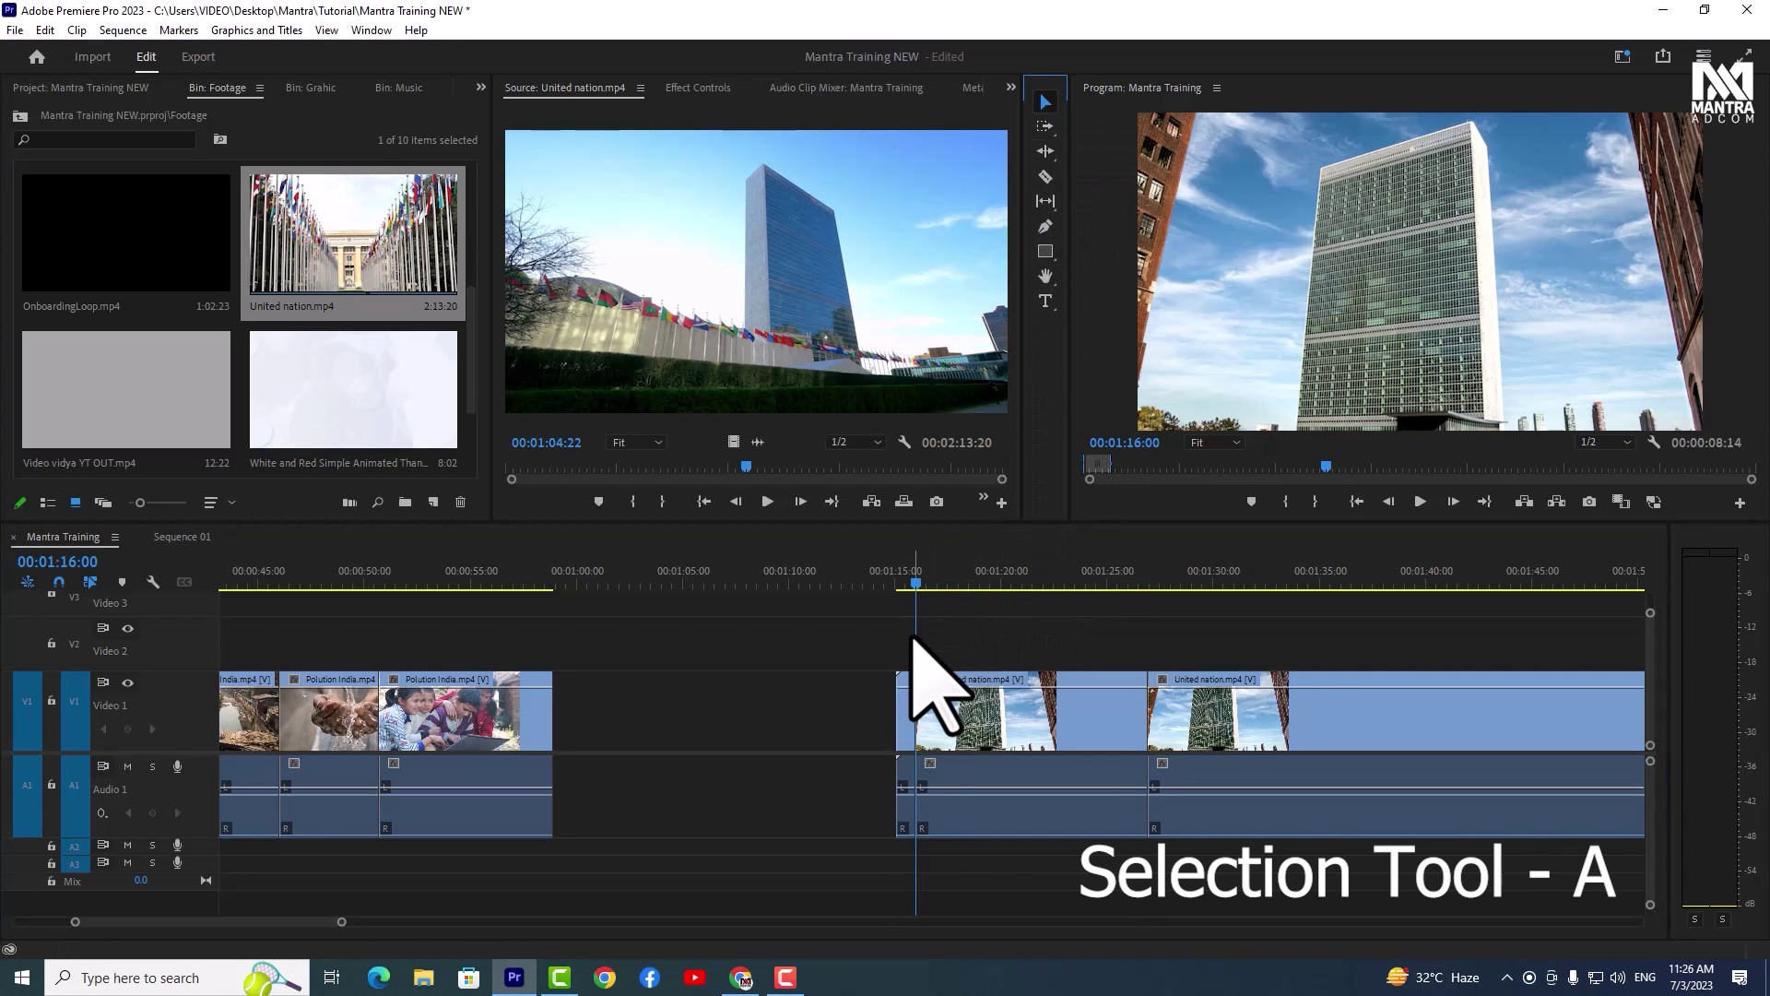
left_click(885, 579)
left_click_drag(1069, 728, 782, 714)
left_click_drag(1316, 711, 1054, 697)
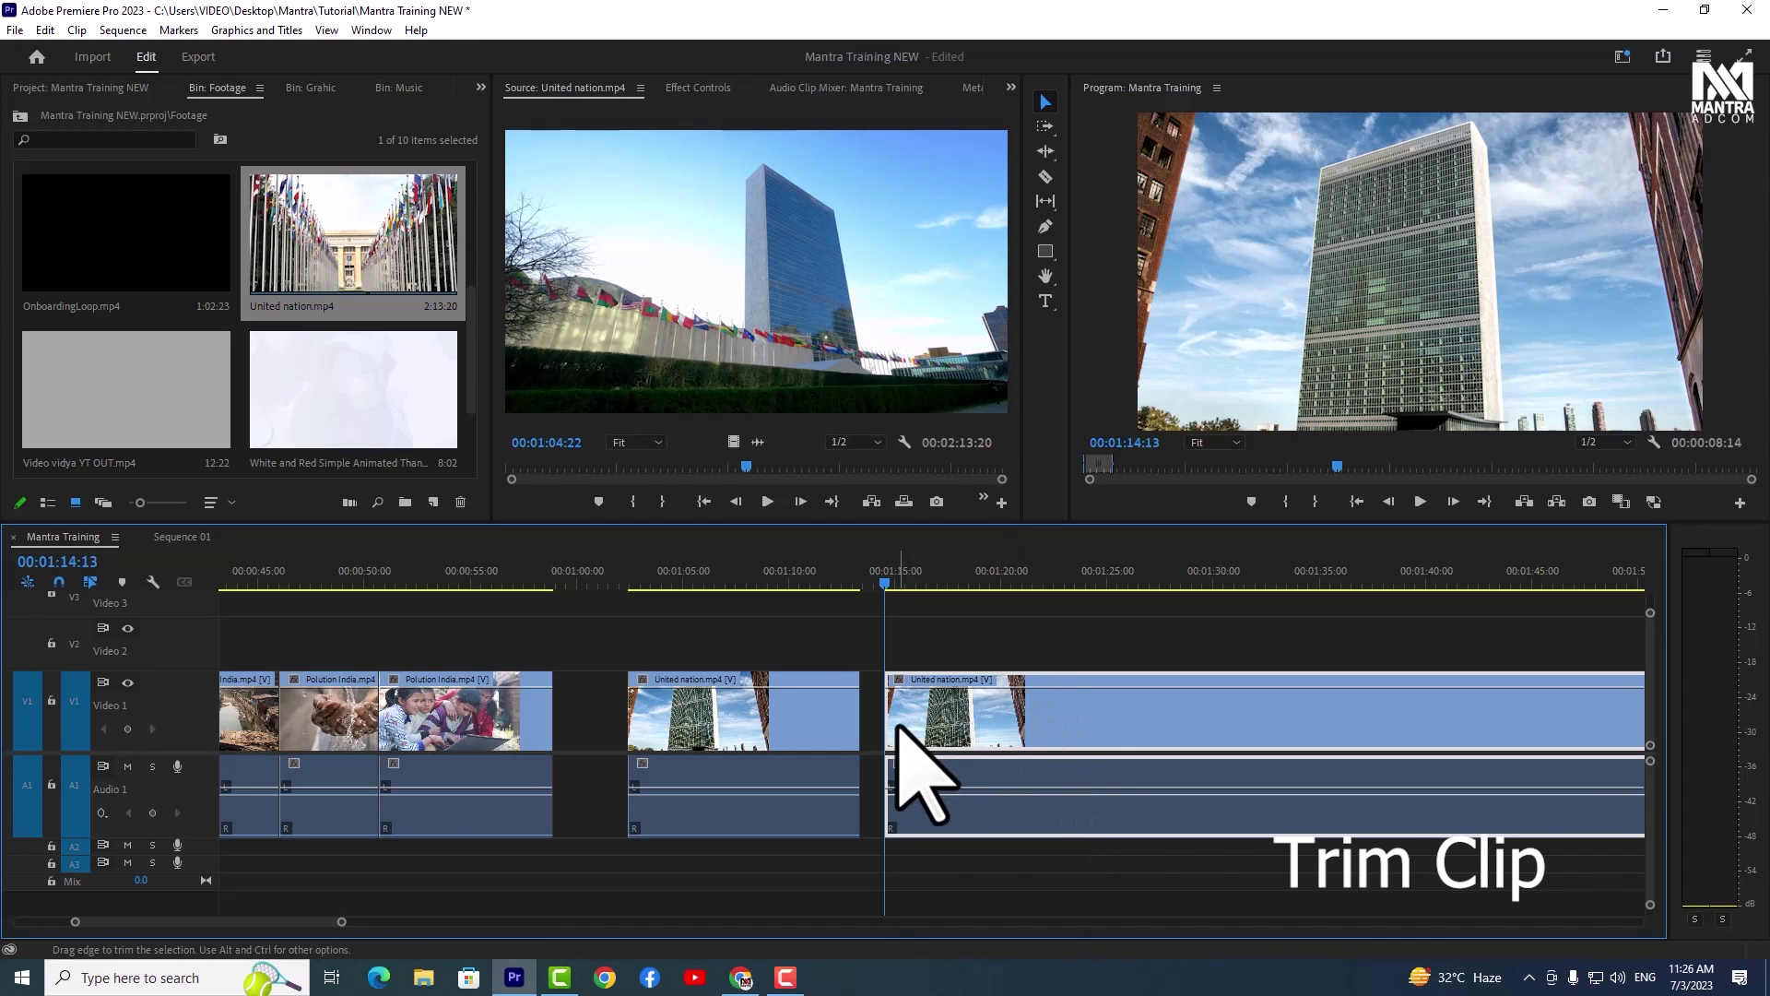
left_click_drag(899, 710, 956, 710)
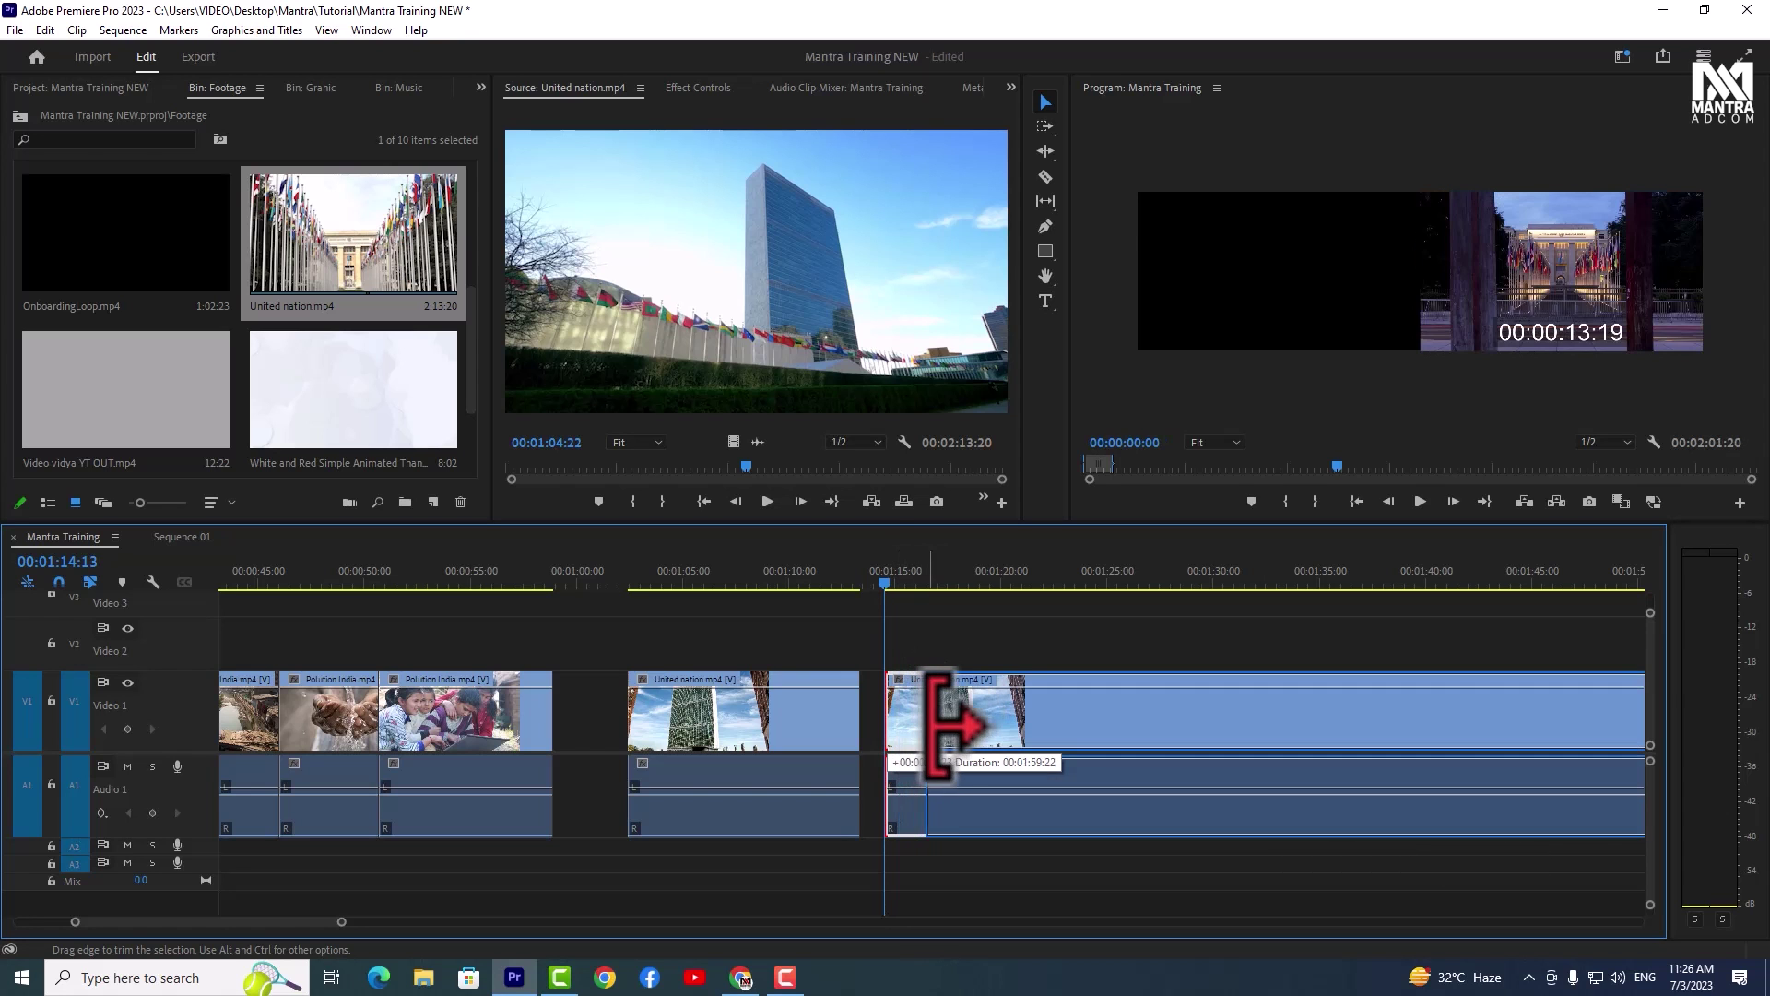
left_click_drag(954, 710, 950, 710)
Split the clip at 01:25:21 and shorten the first half's end, leaving a gap
left_click_drag(977, 597, 1126, 610)
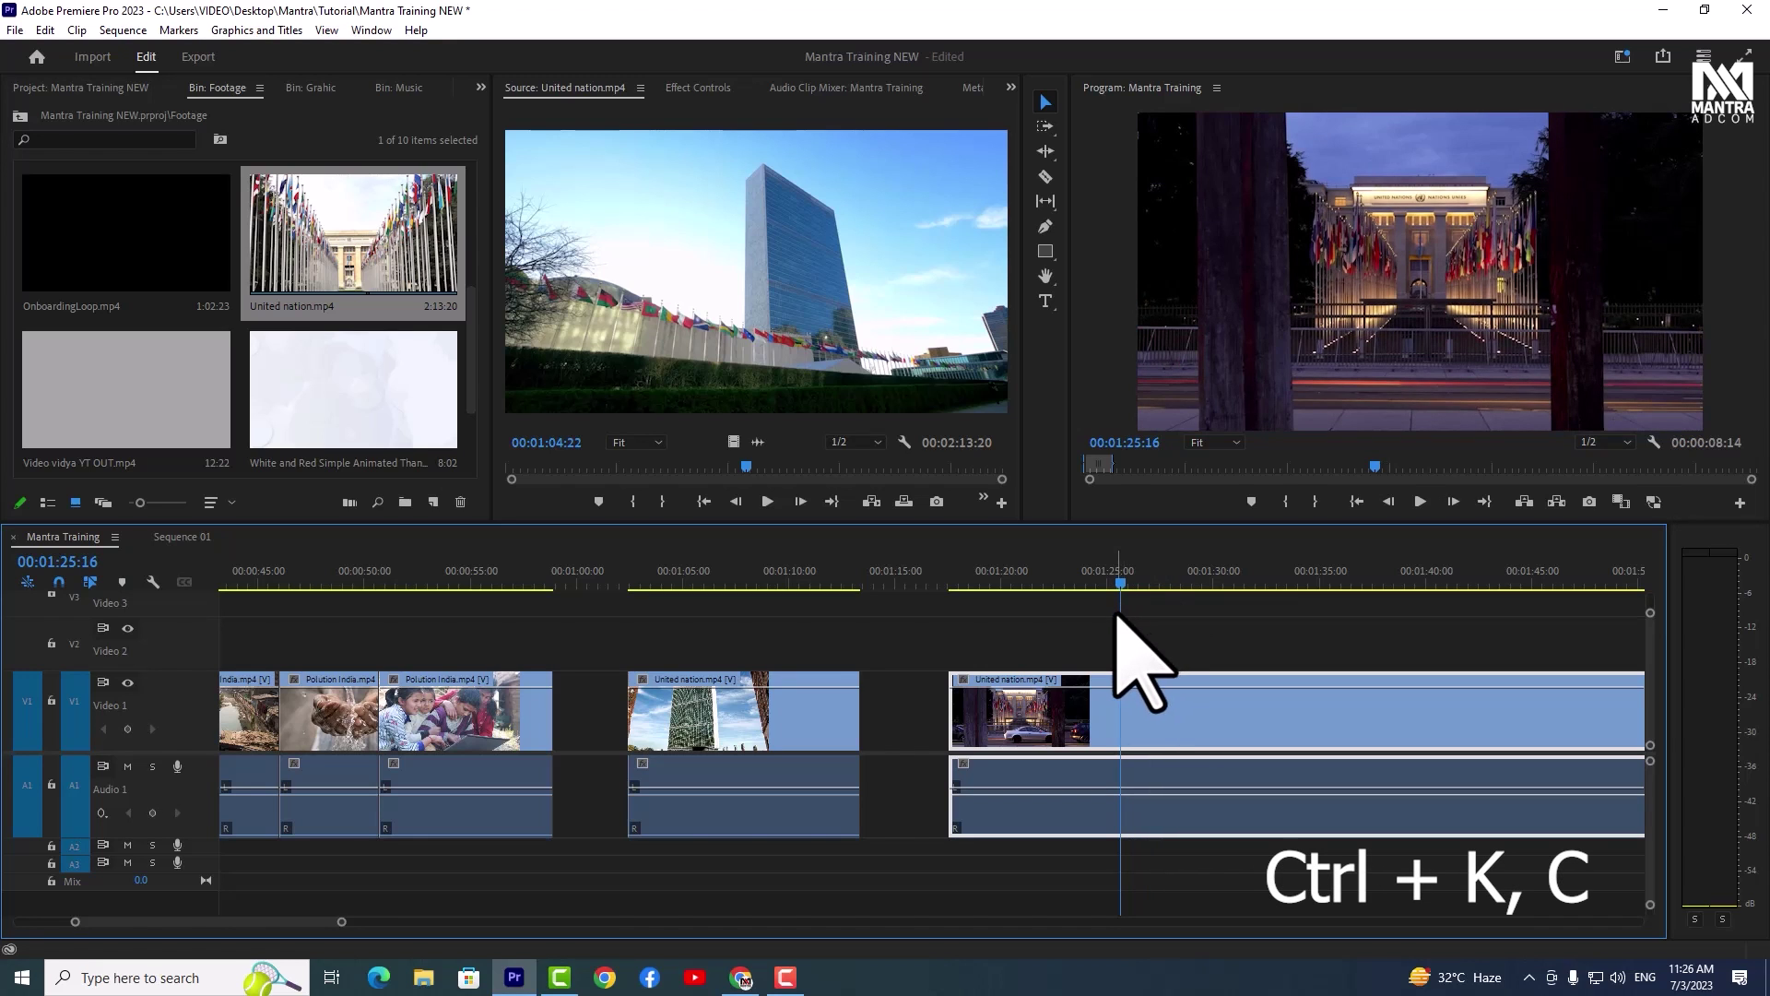
key("ctrl+k")
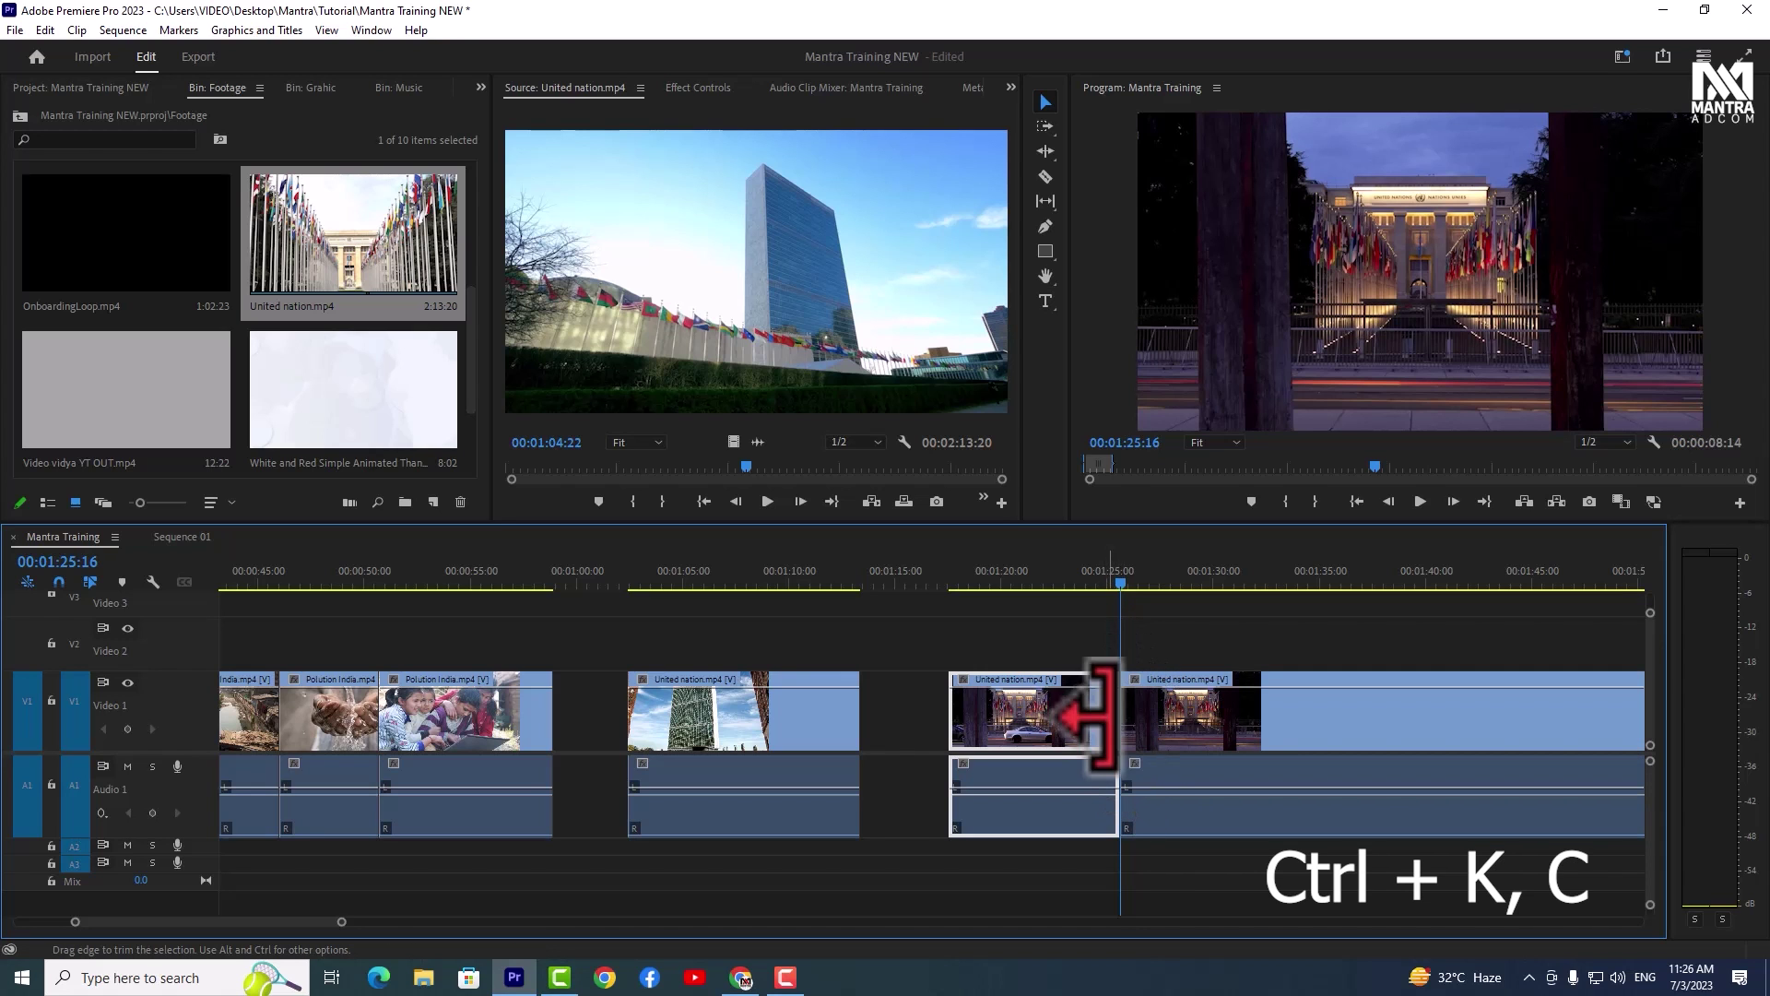
left_click_drag(1111, 706, 947, 712)
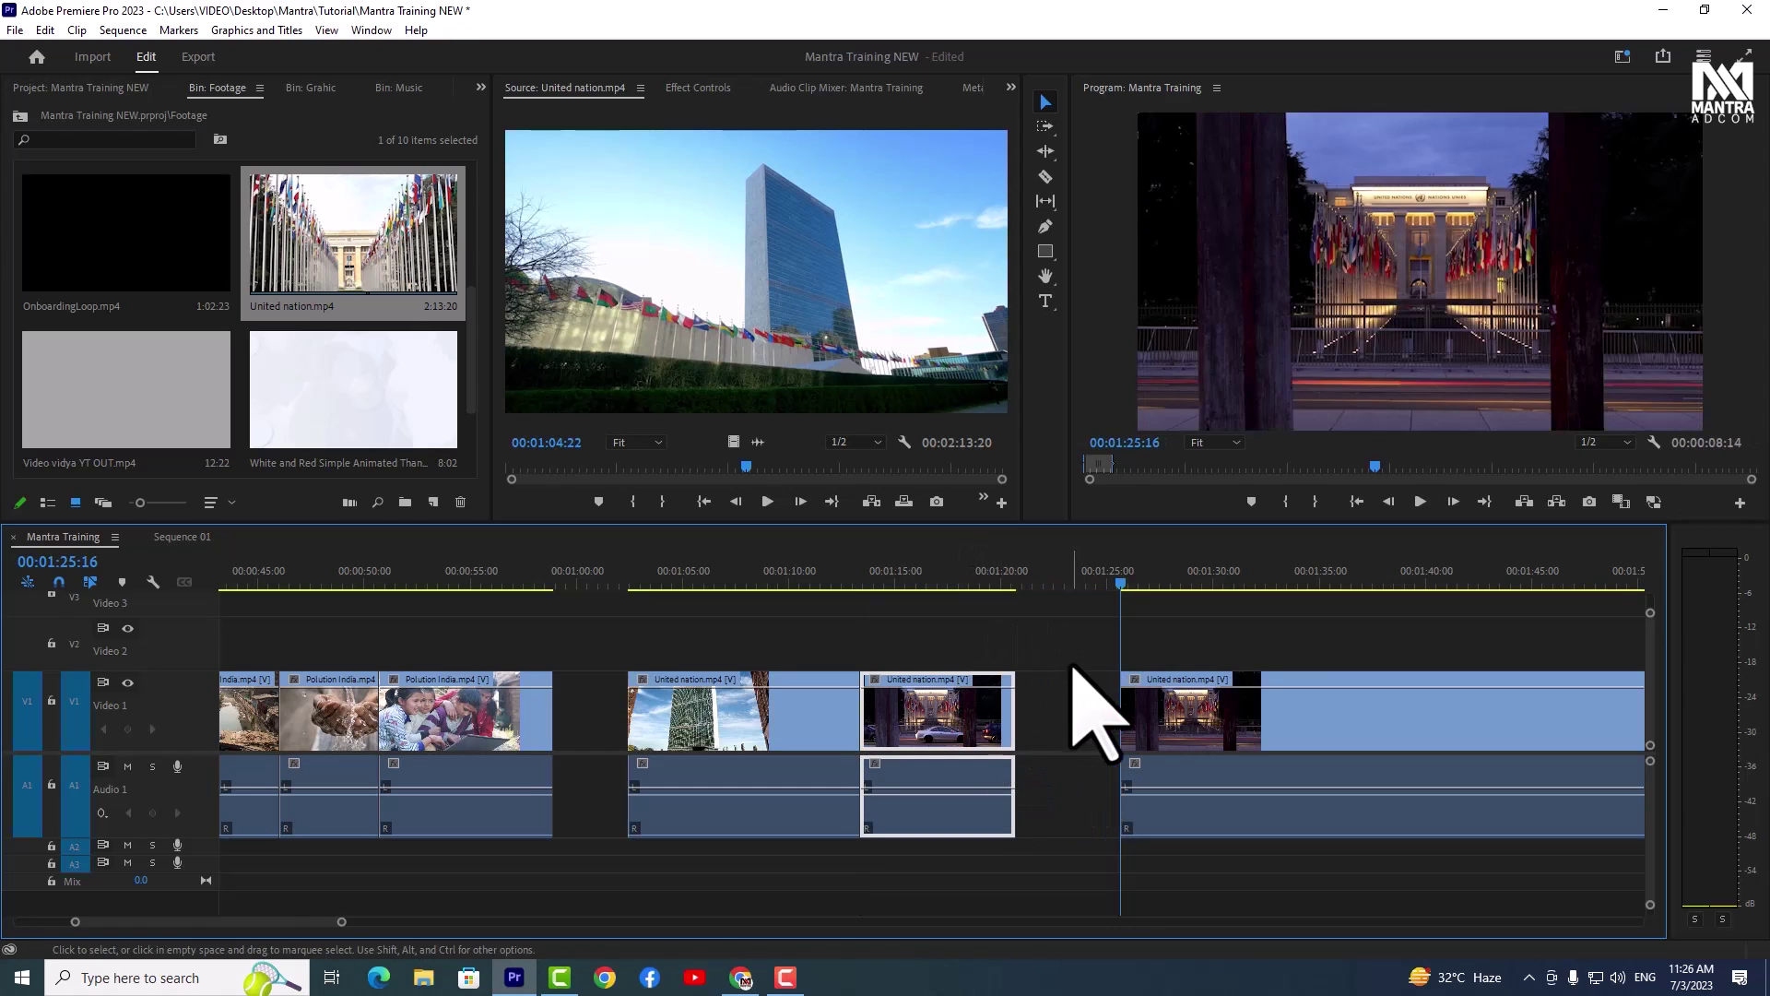
Ripple-delete the empty gap so the United nation pieces on V1 and A1 run back-to-back
left_click(1058, 572)
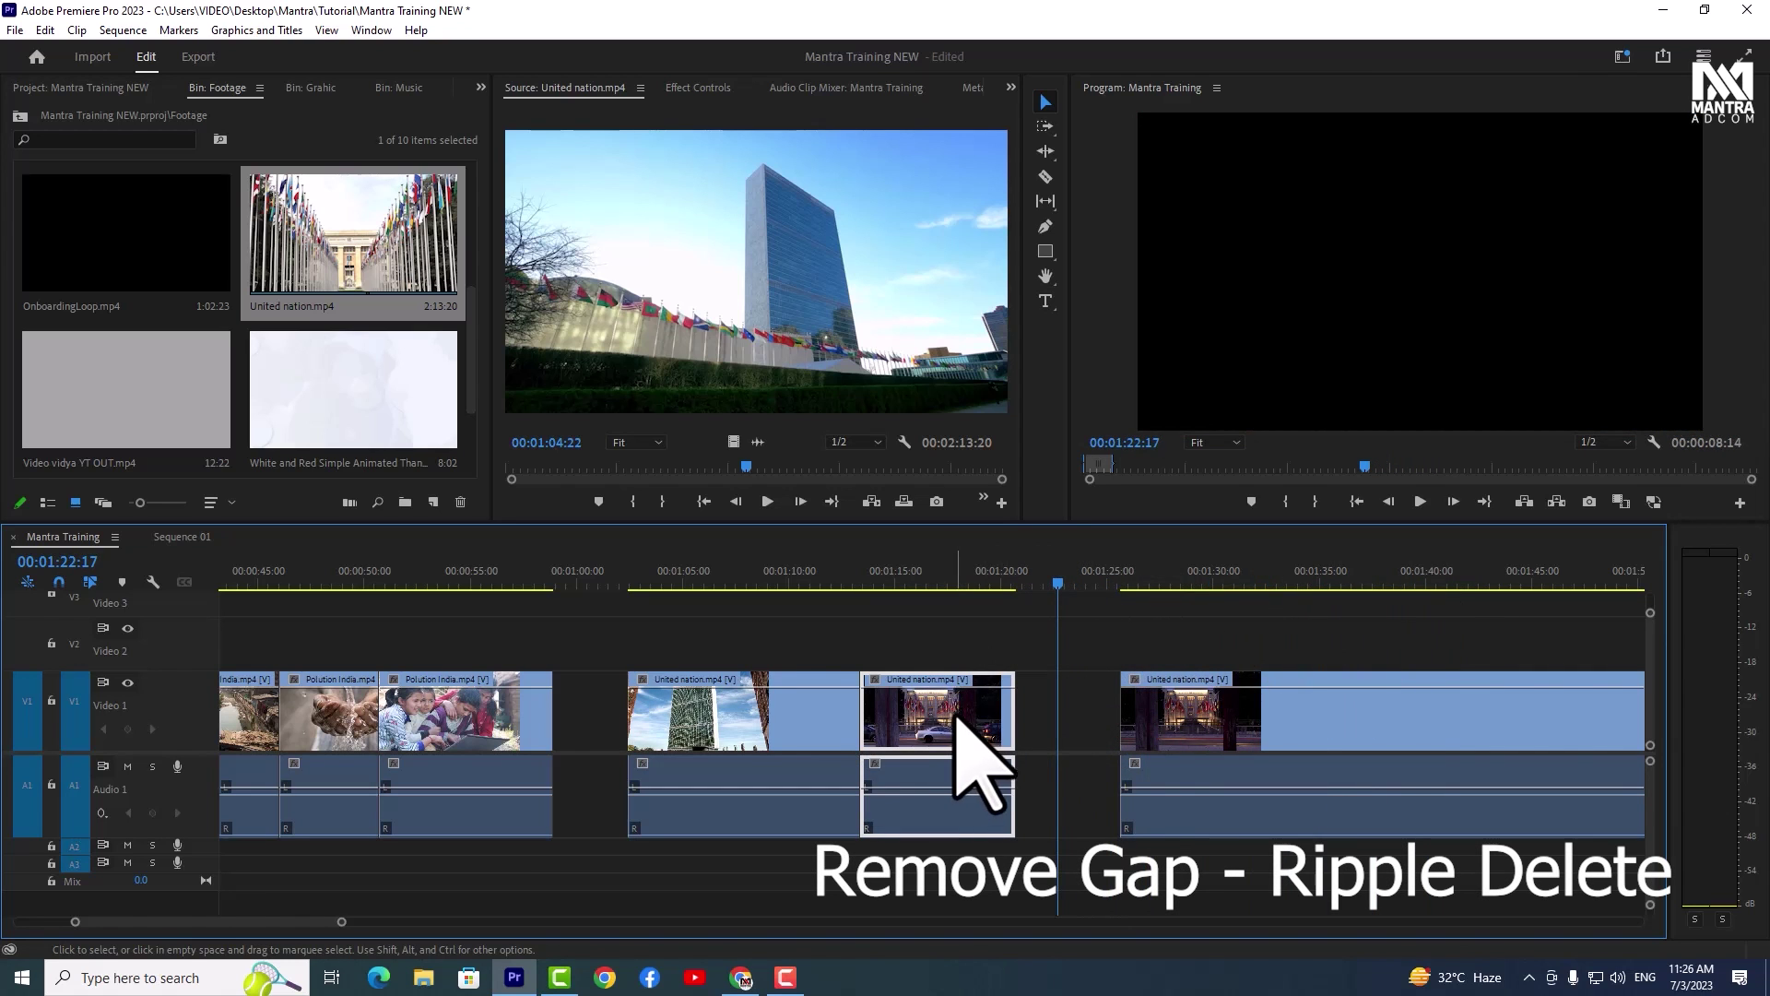
left_click(1075, 711)
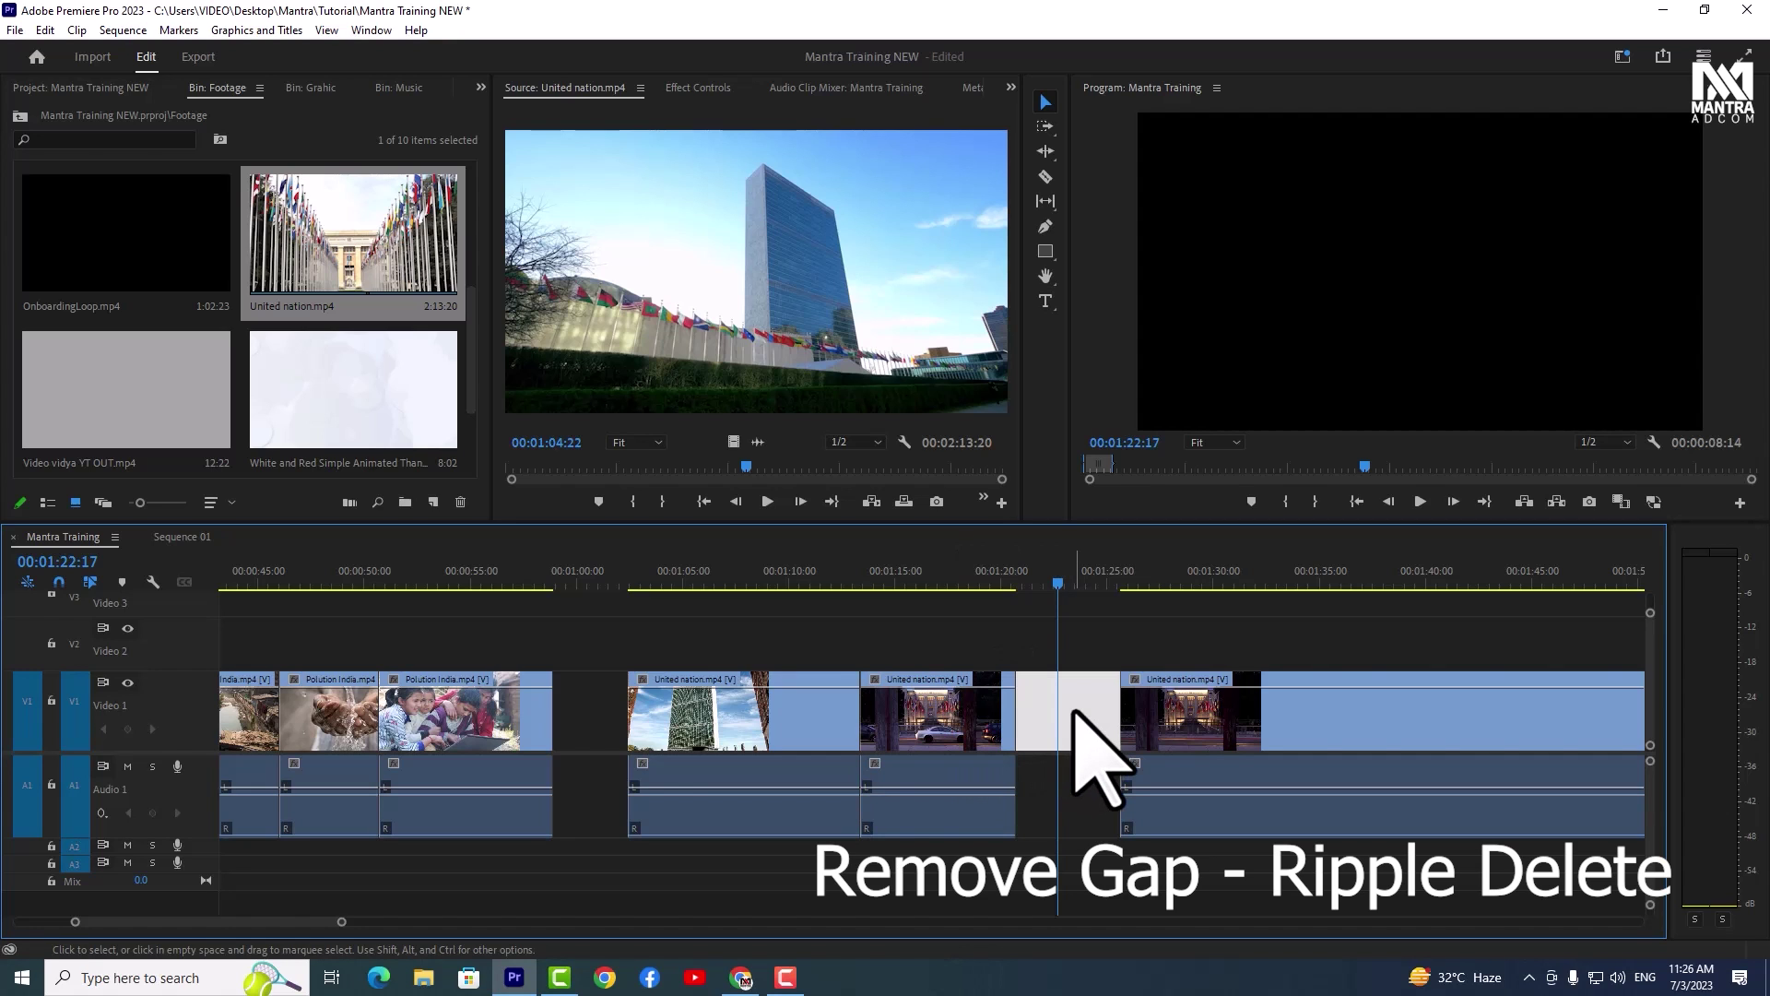
key("Delete")
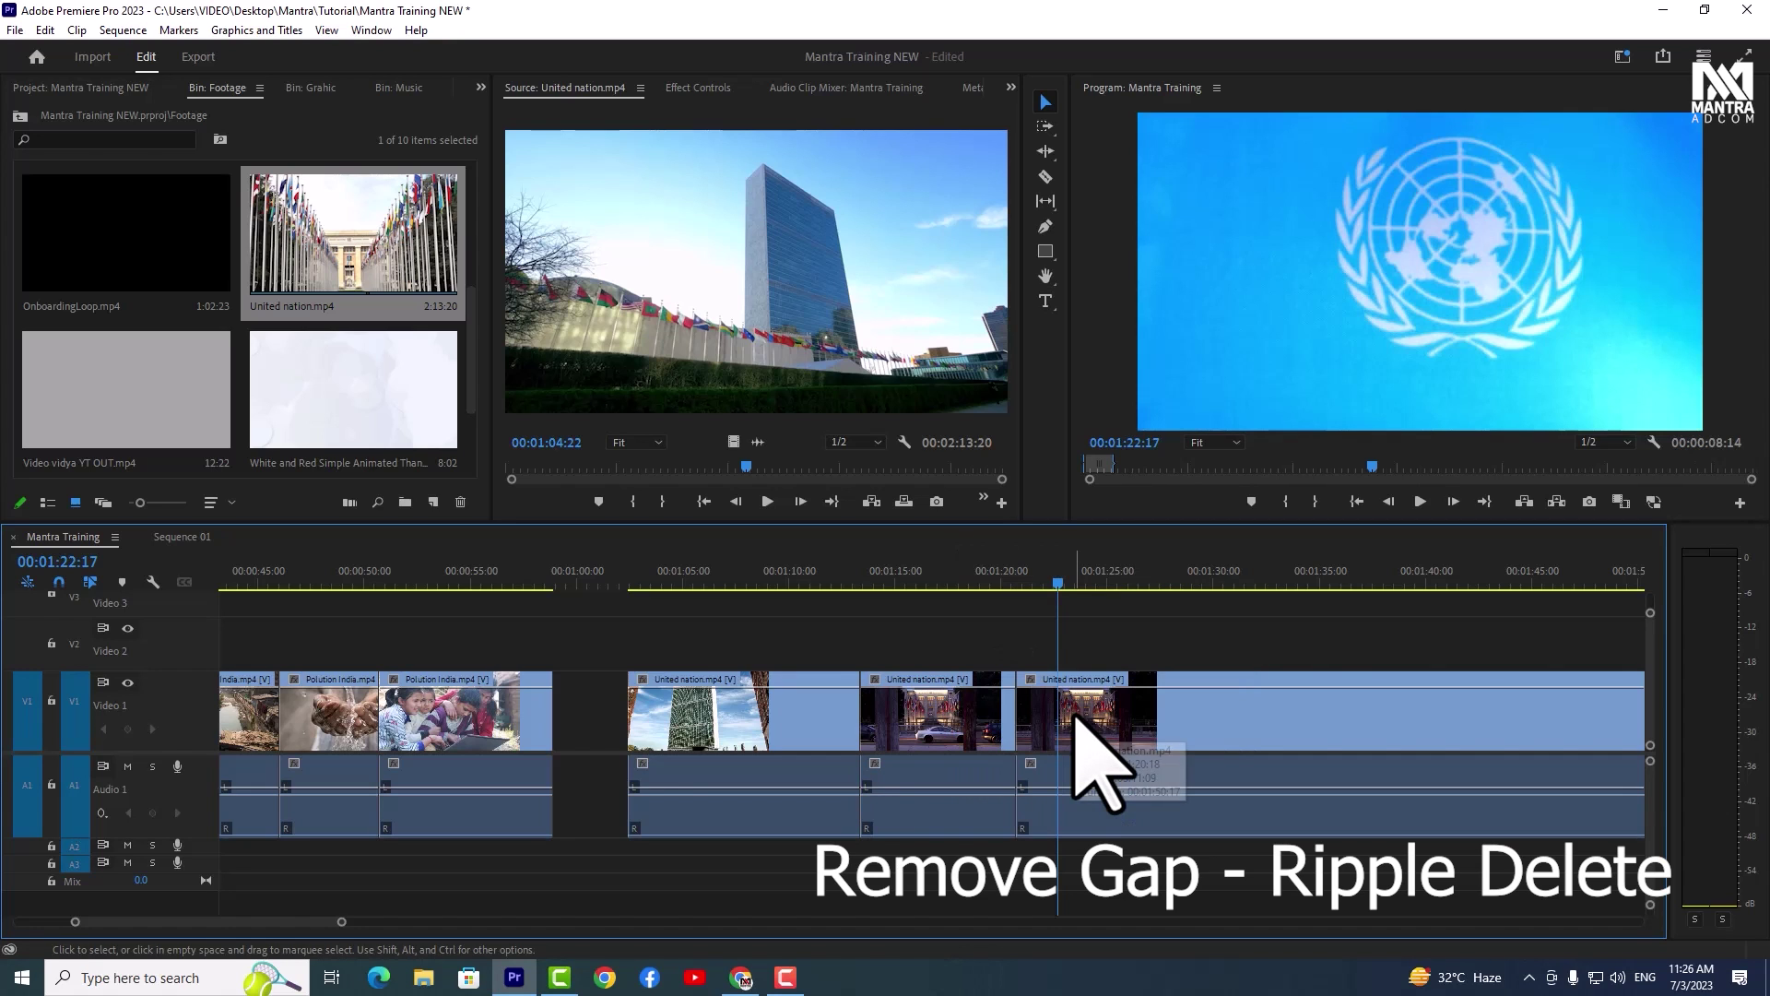
key("ctrl+z")
left_click(1074, 715)
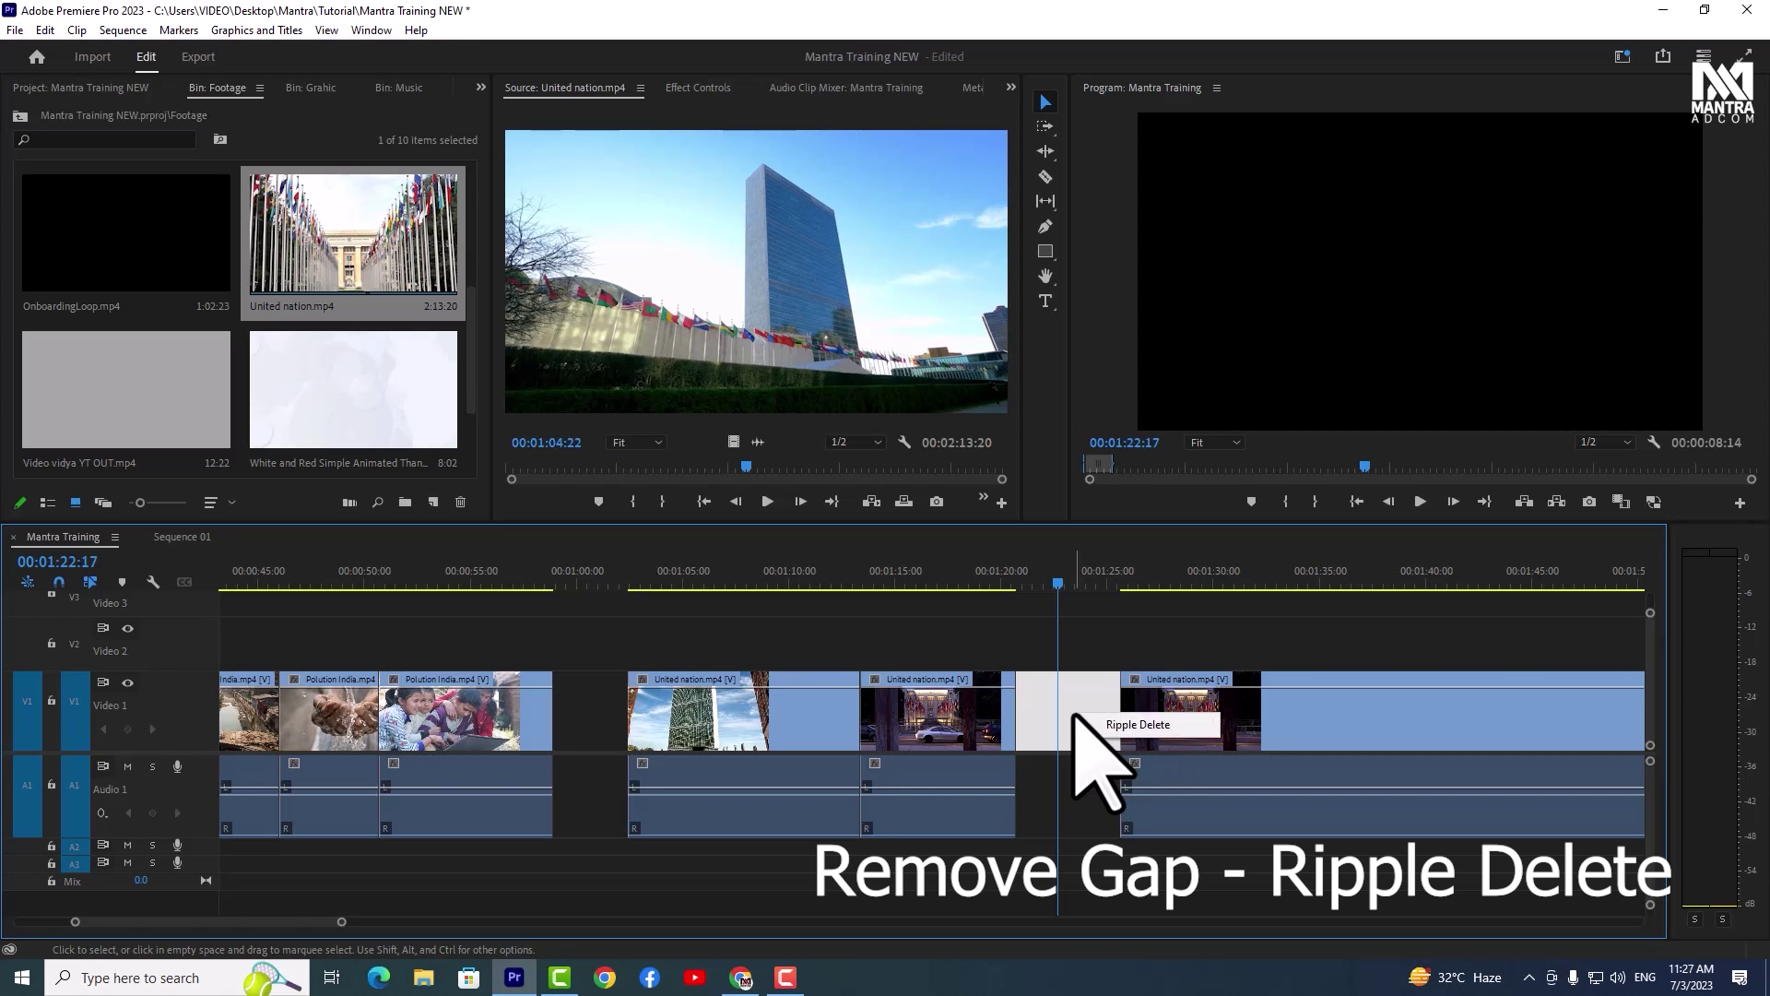
left_click(1143, 724)
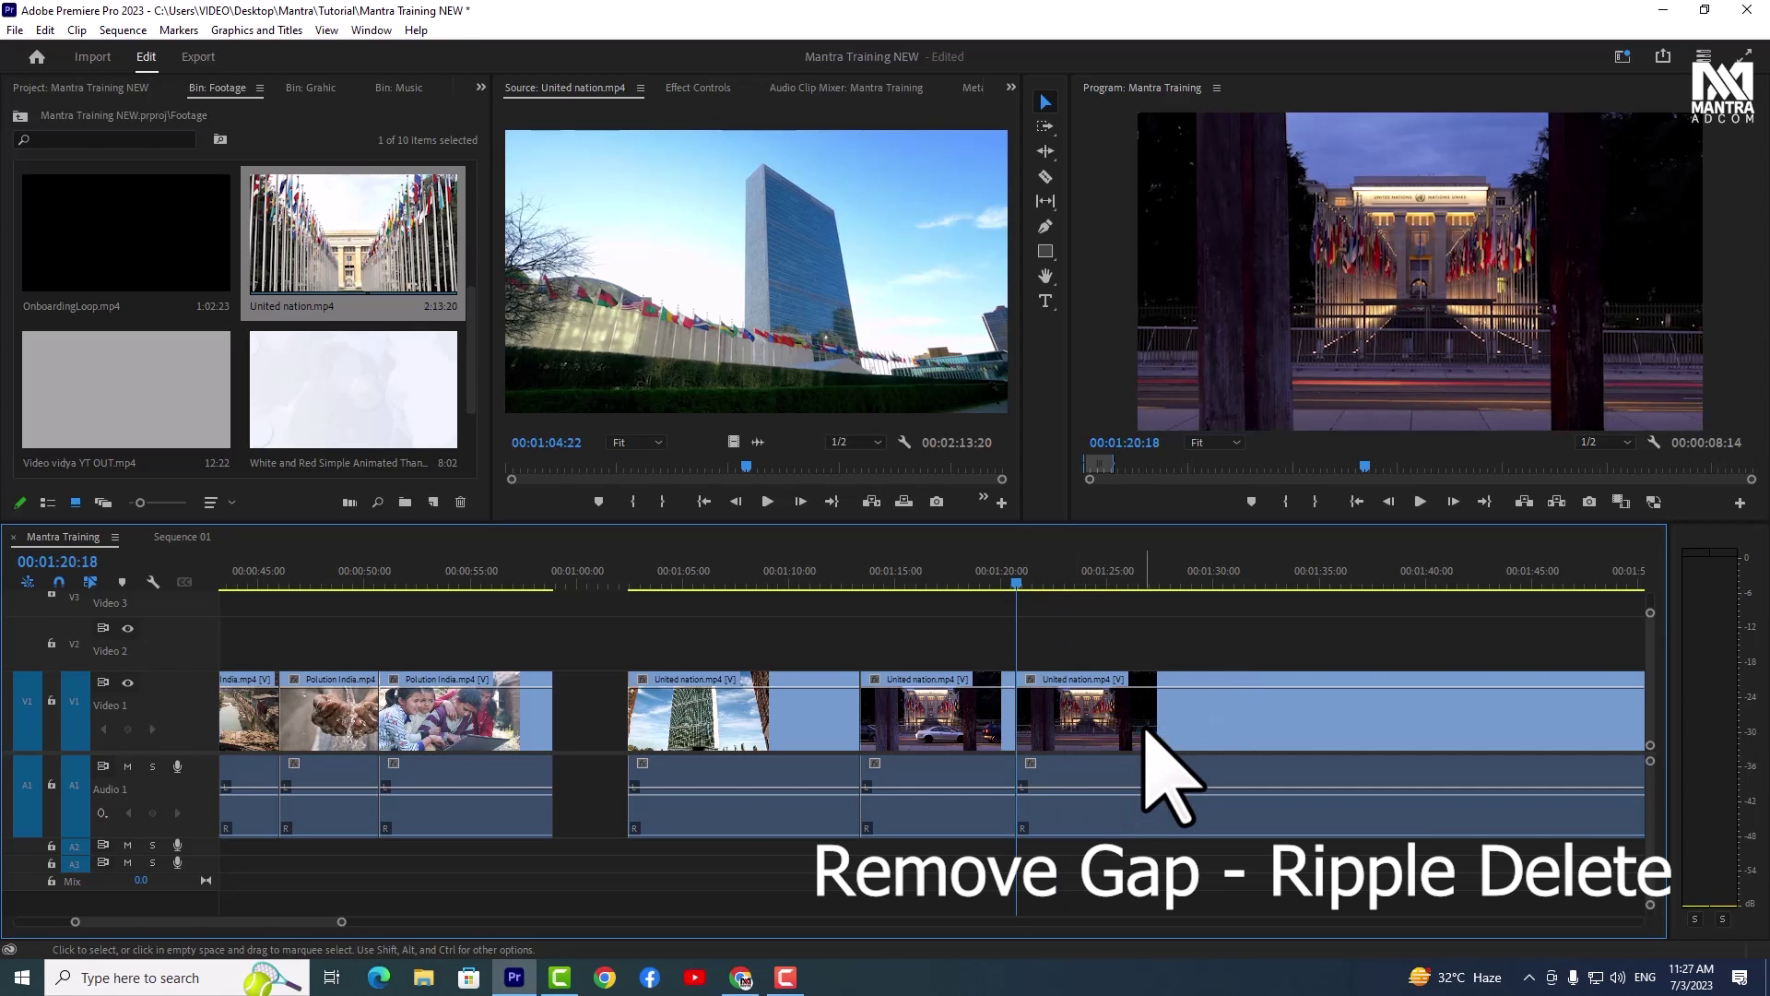
left_click_drag(1001, 585, 1133, 593)
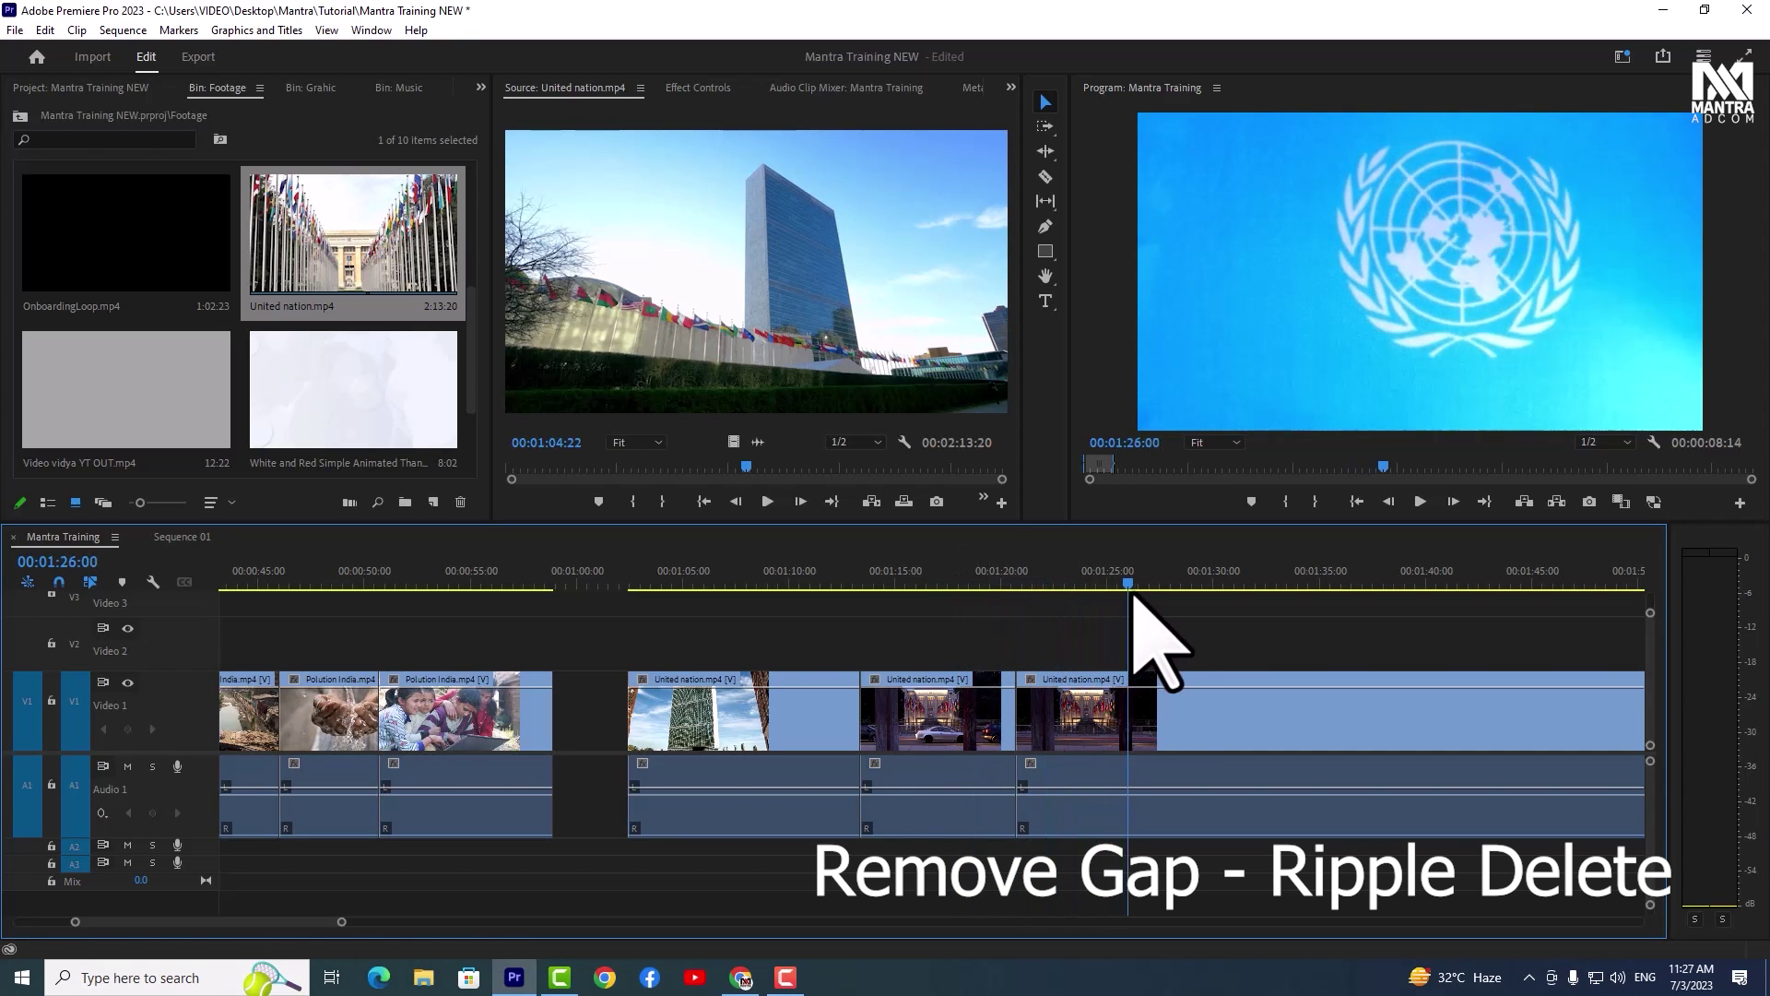
key("minus")
key("minus")
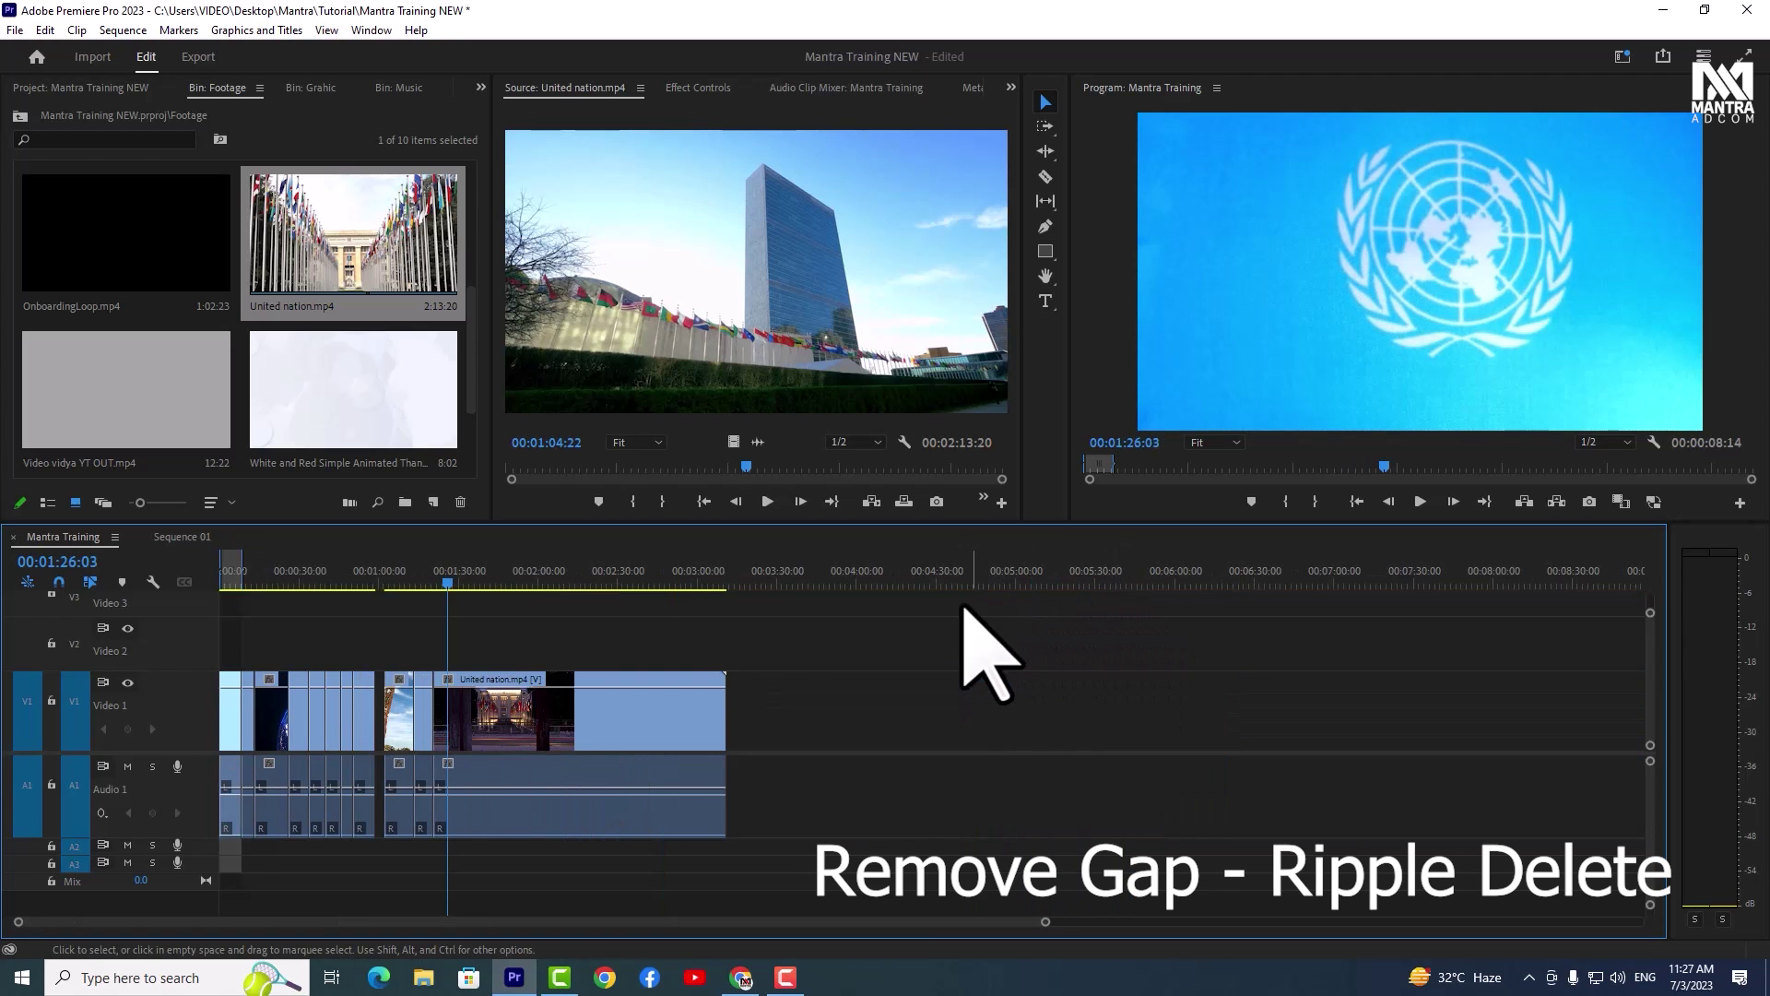
key("equal")
mouse_move(933, 585)
left_mouse_down()
mouse_move(1008, 590)
mouse_move(901, 657)
mouse_move(973, 586)
left_mouse_up()
Extract the section from 01:29:17 to 01:58:24 so the gap closes
scroll(1008, 633, "down", 3)
scroll(790, 731, "down", 2)
scroll(904, 724, "up", 2)
scroll(902, 724, "down", 2)
scroll(780, 715, "up", 4)
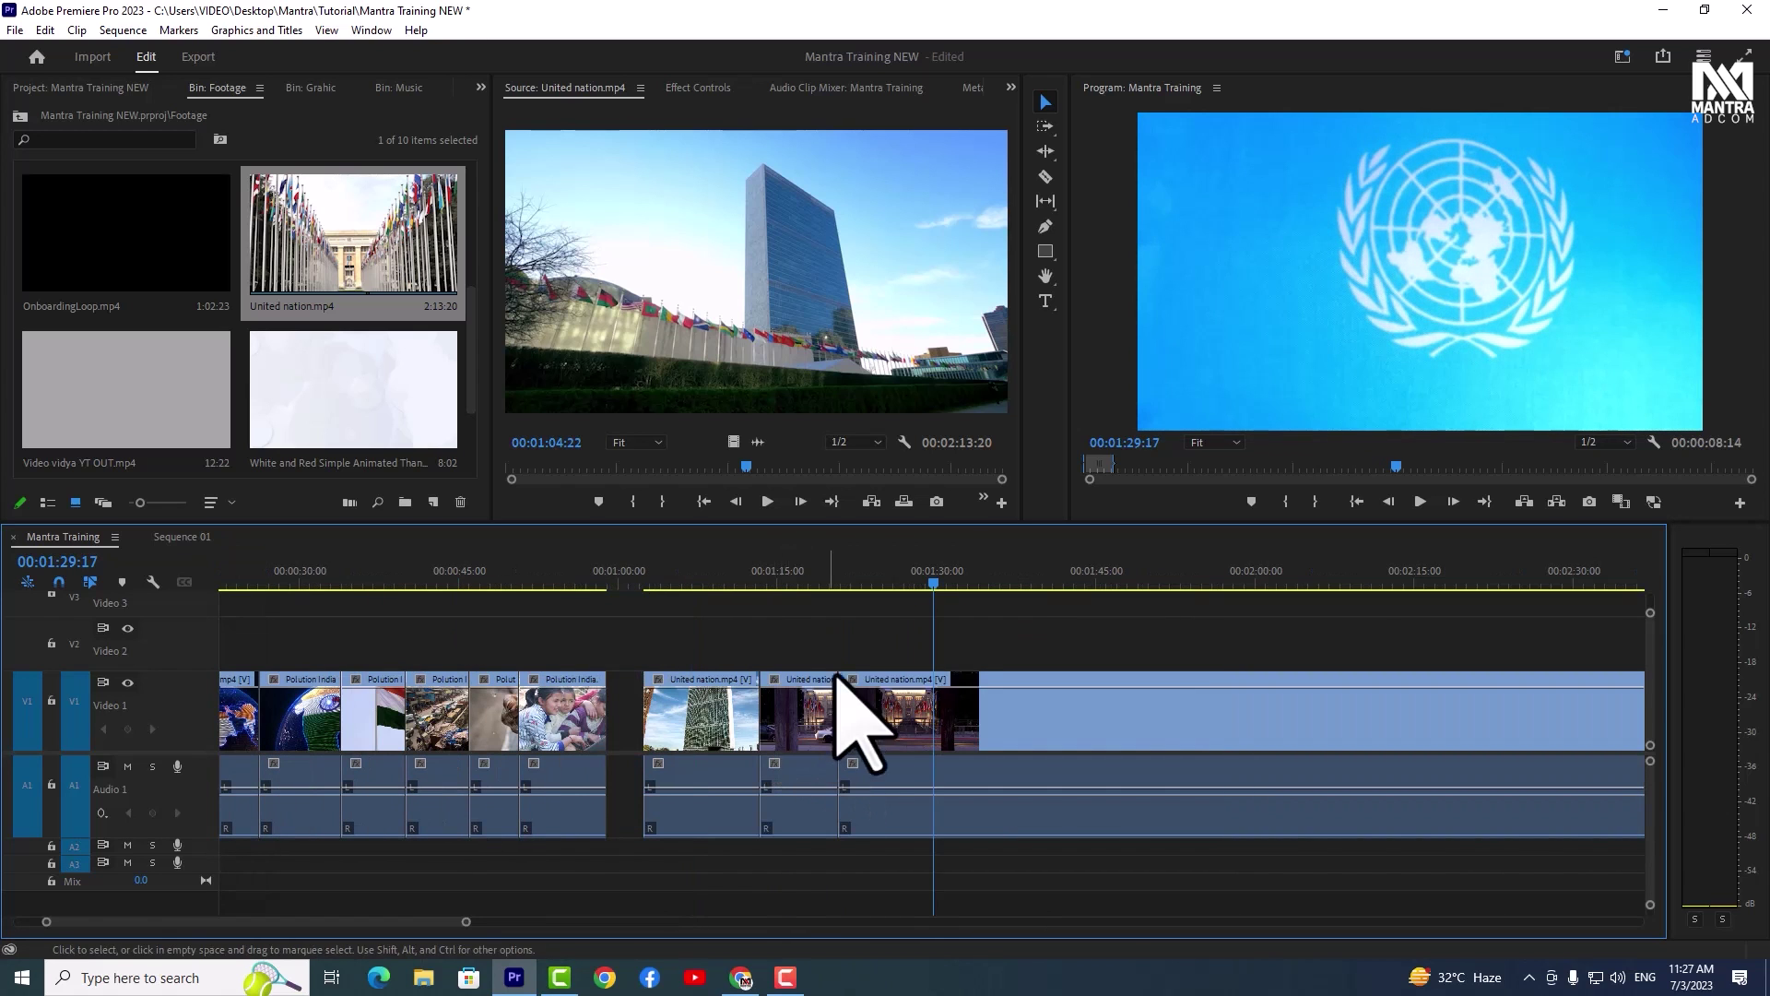
key("i")
mouse_move(1014, 576)
left_mouse_down()
mouse_move(1169, 587)
mouse_move(1245, 623)
left_mouse_up()
key("o")
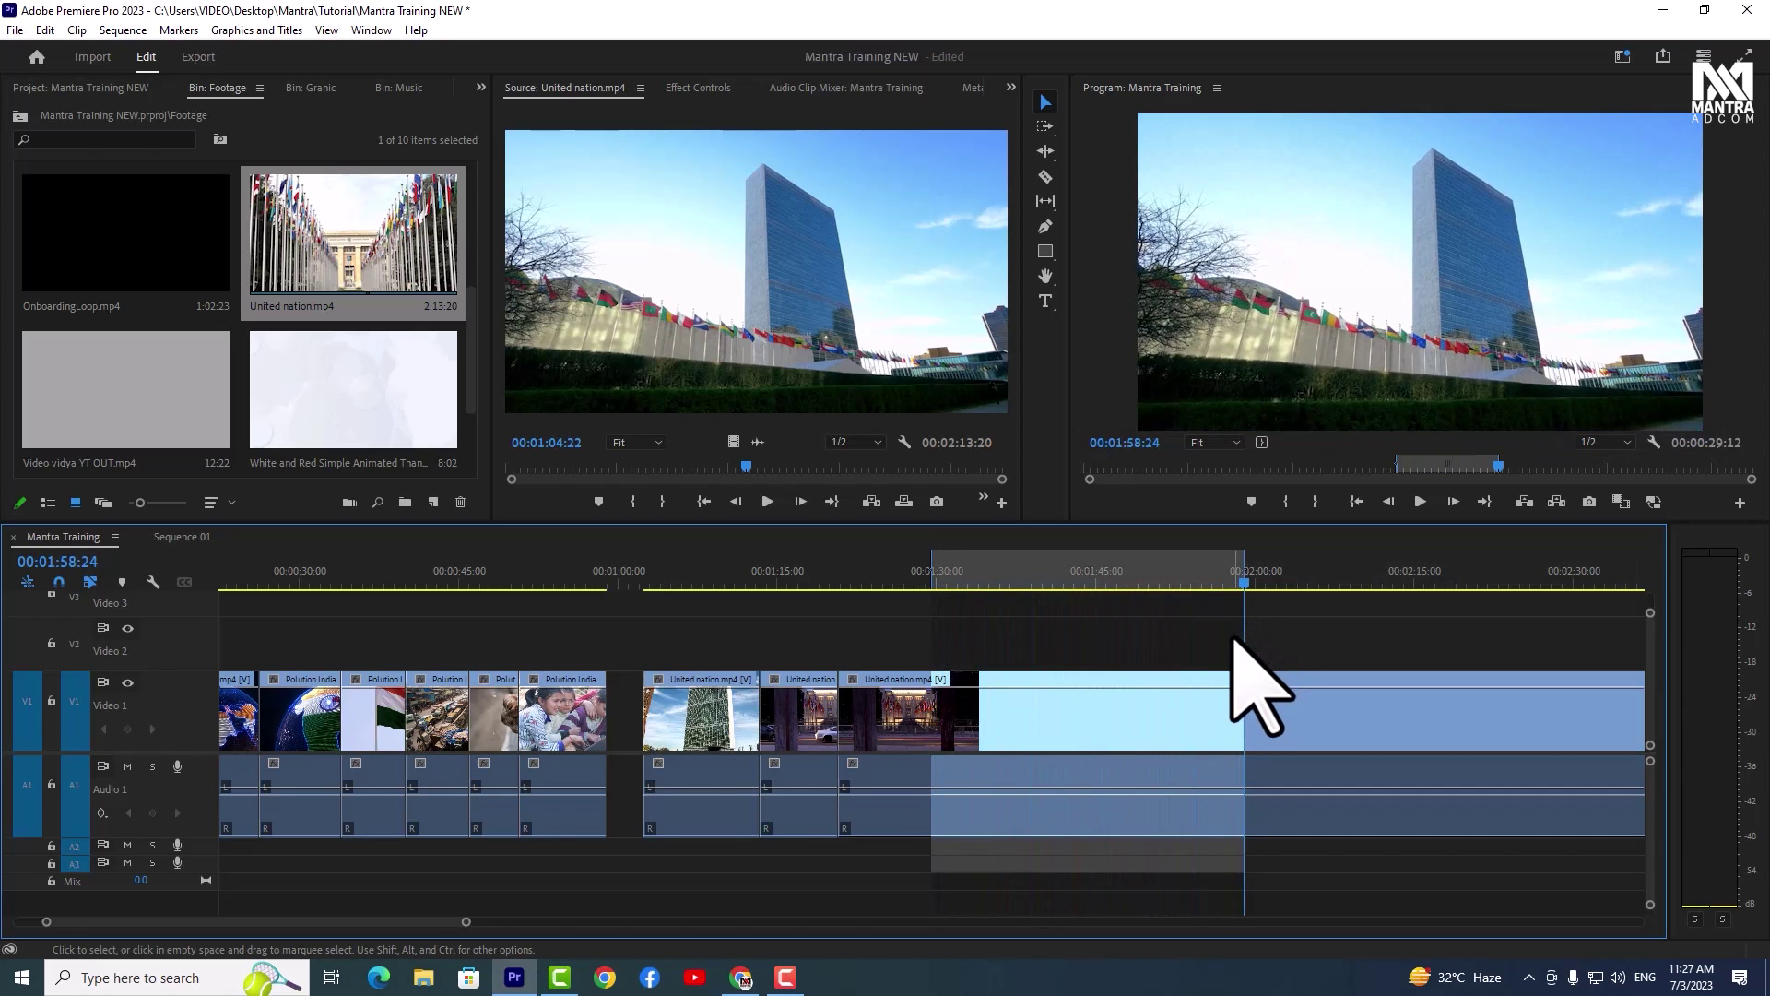
key("semicolon")
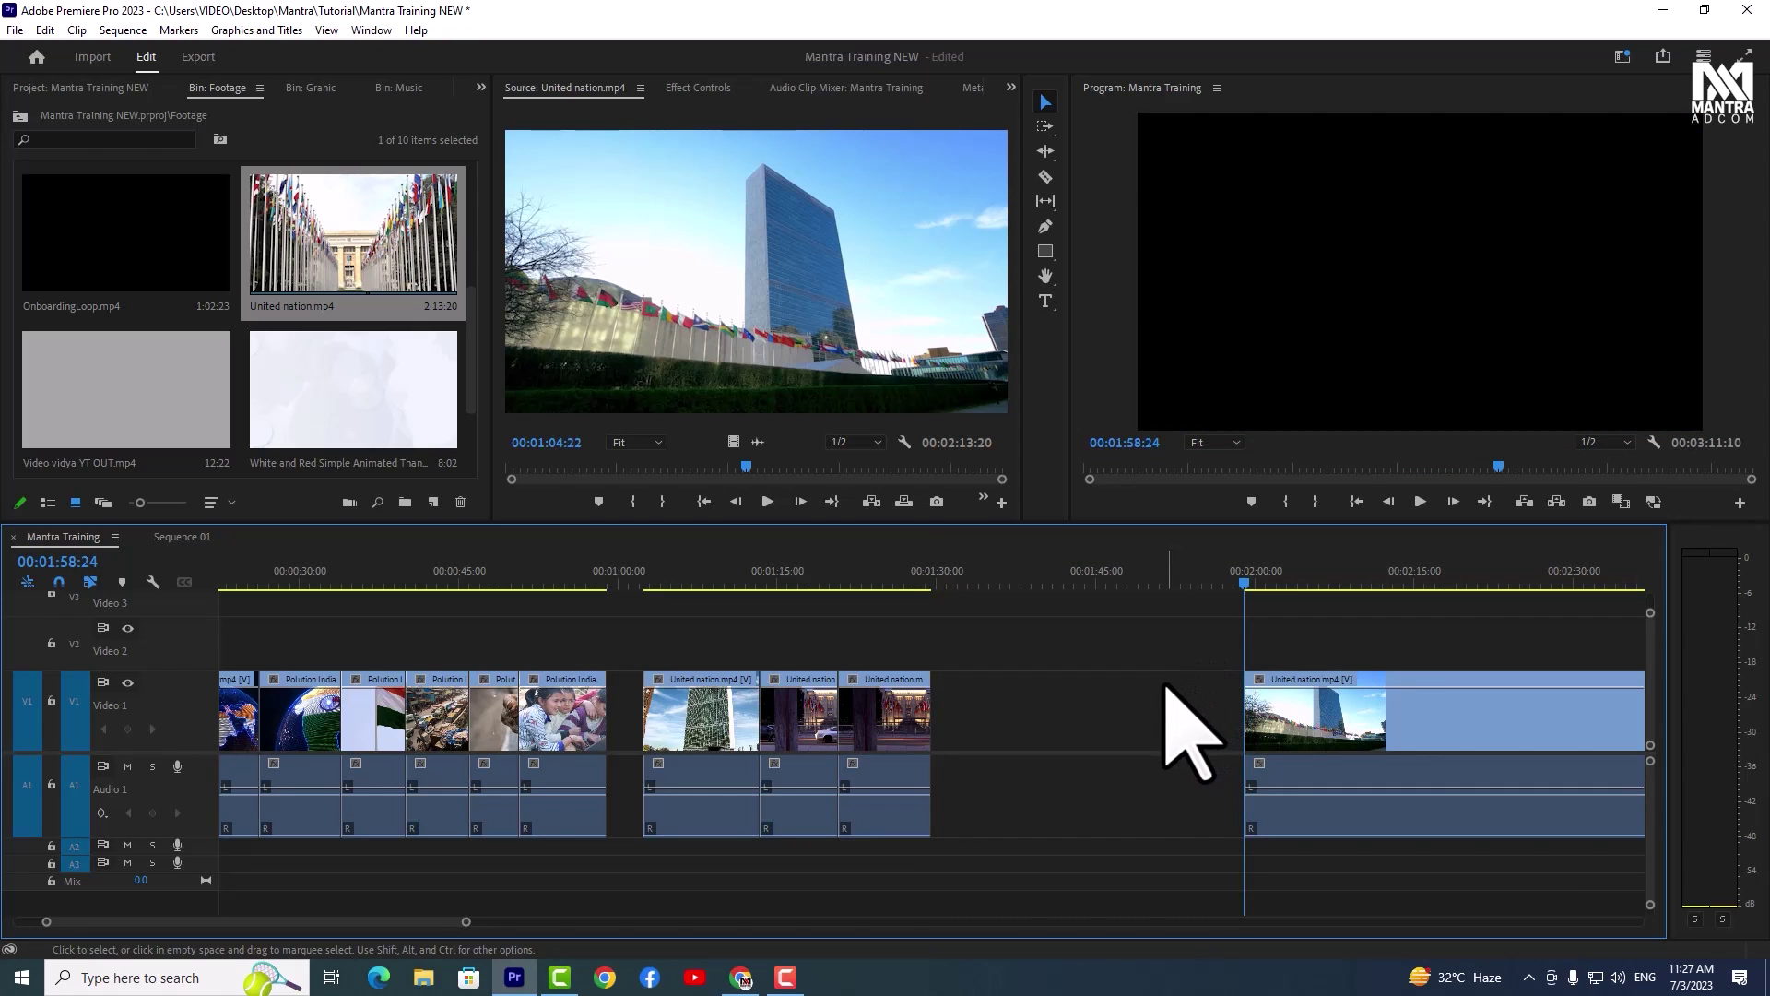
key("ctrl+z")
key("apostrophe")
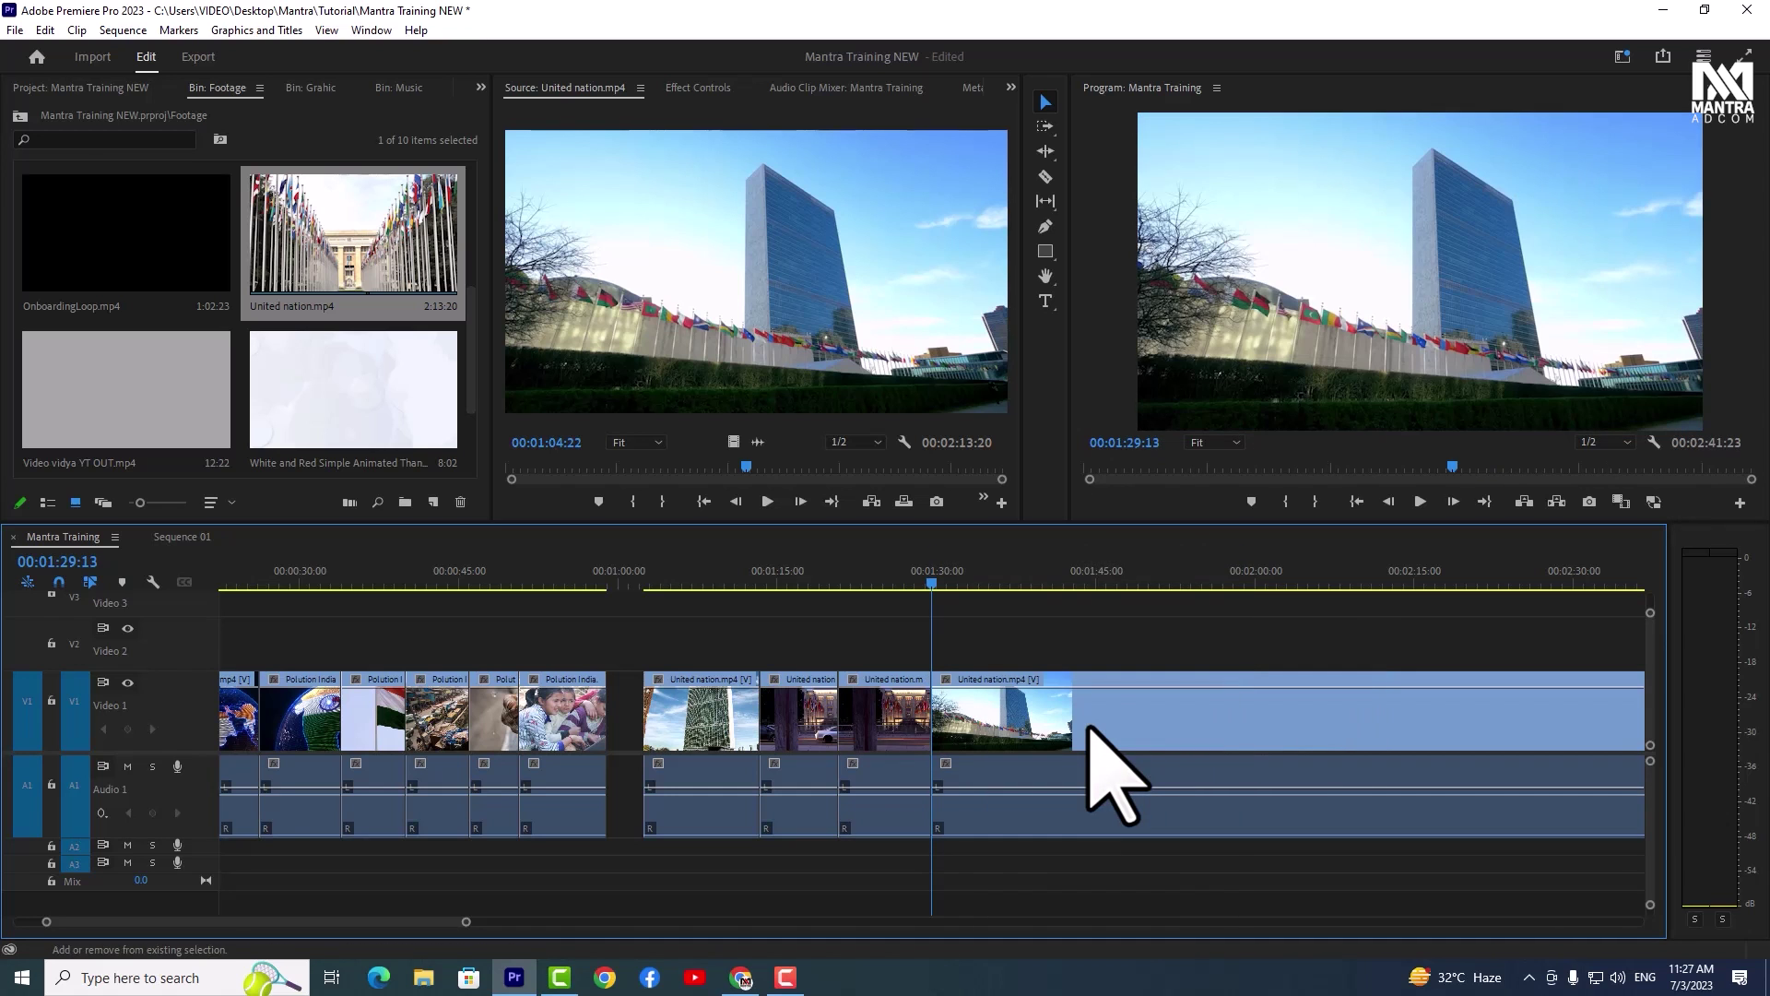
Split the last clip at about 01:31 and 01:40:16 and ripple-remove the gap
mouse_move(968, 581)
left_mouse_down()
mouse_move(949, 595)
mouse_move(1027, 627)
left_mouse_up()
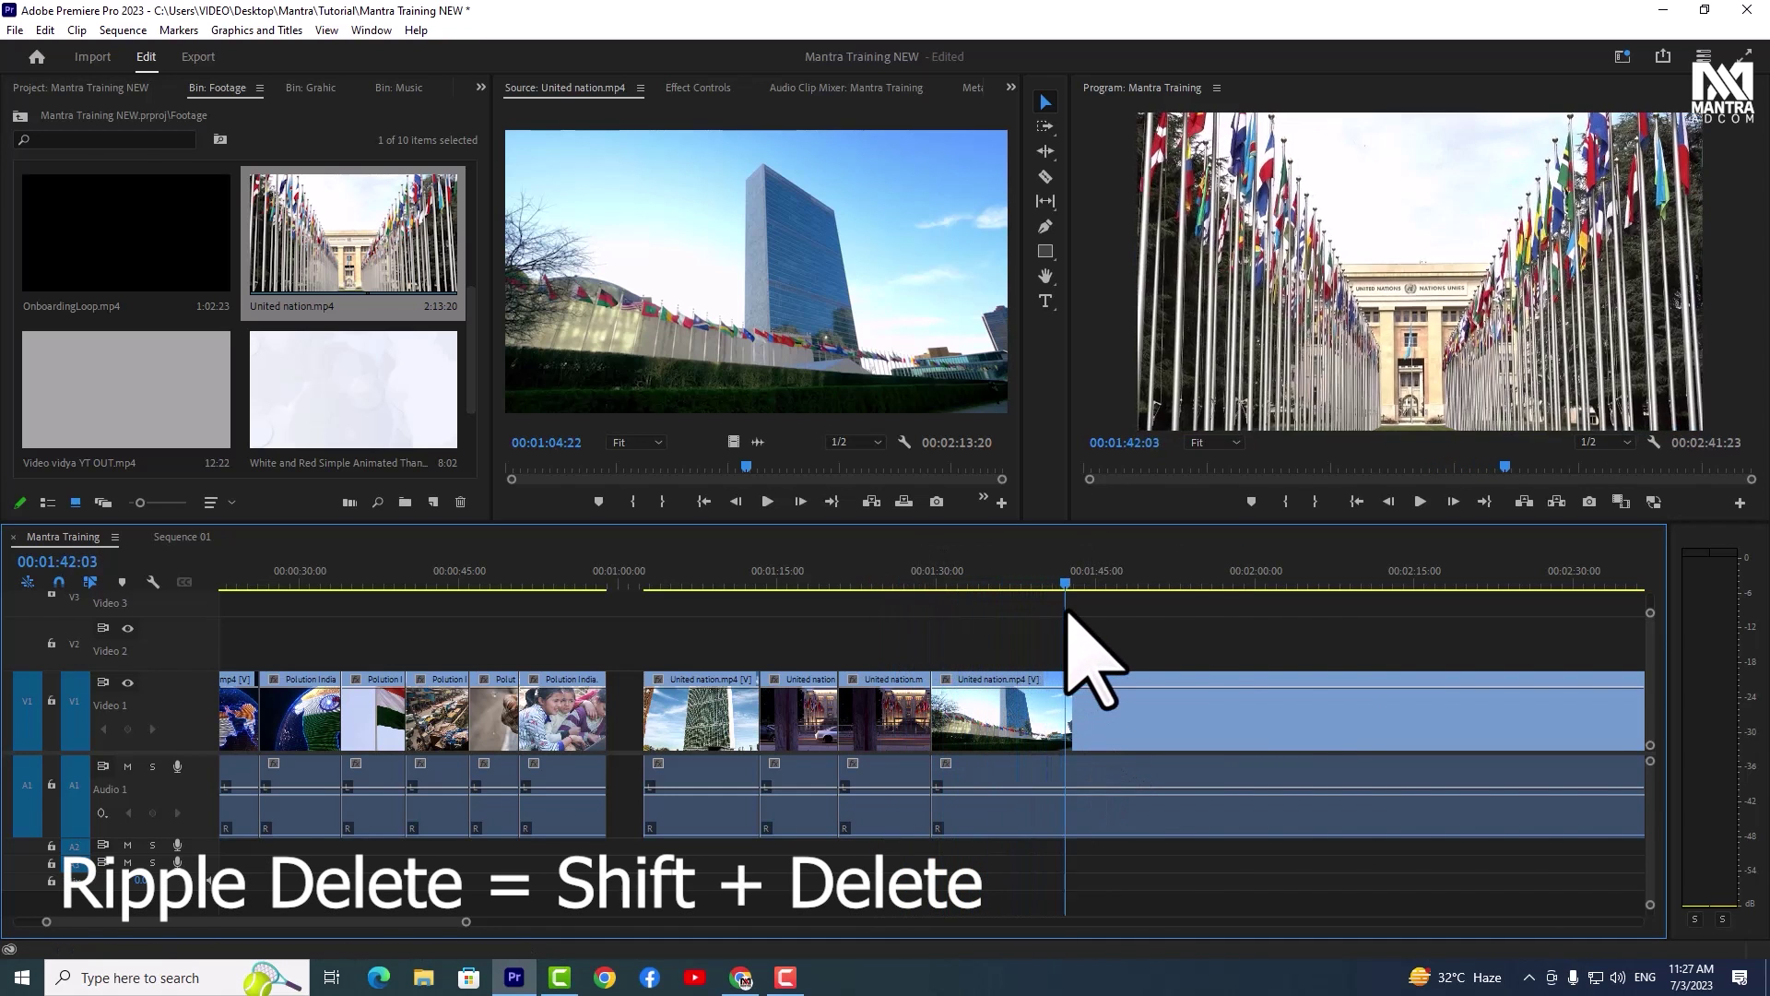
key("ctrl+v")
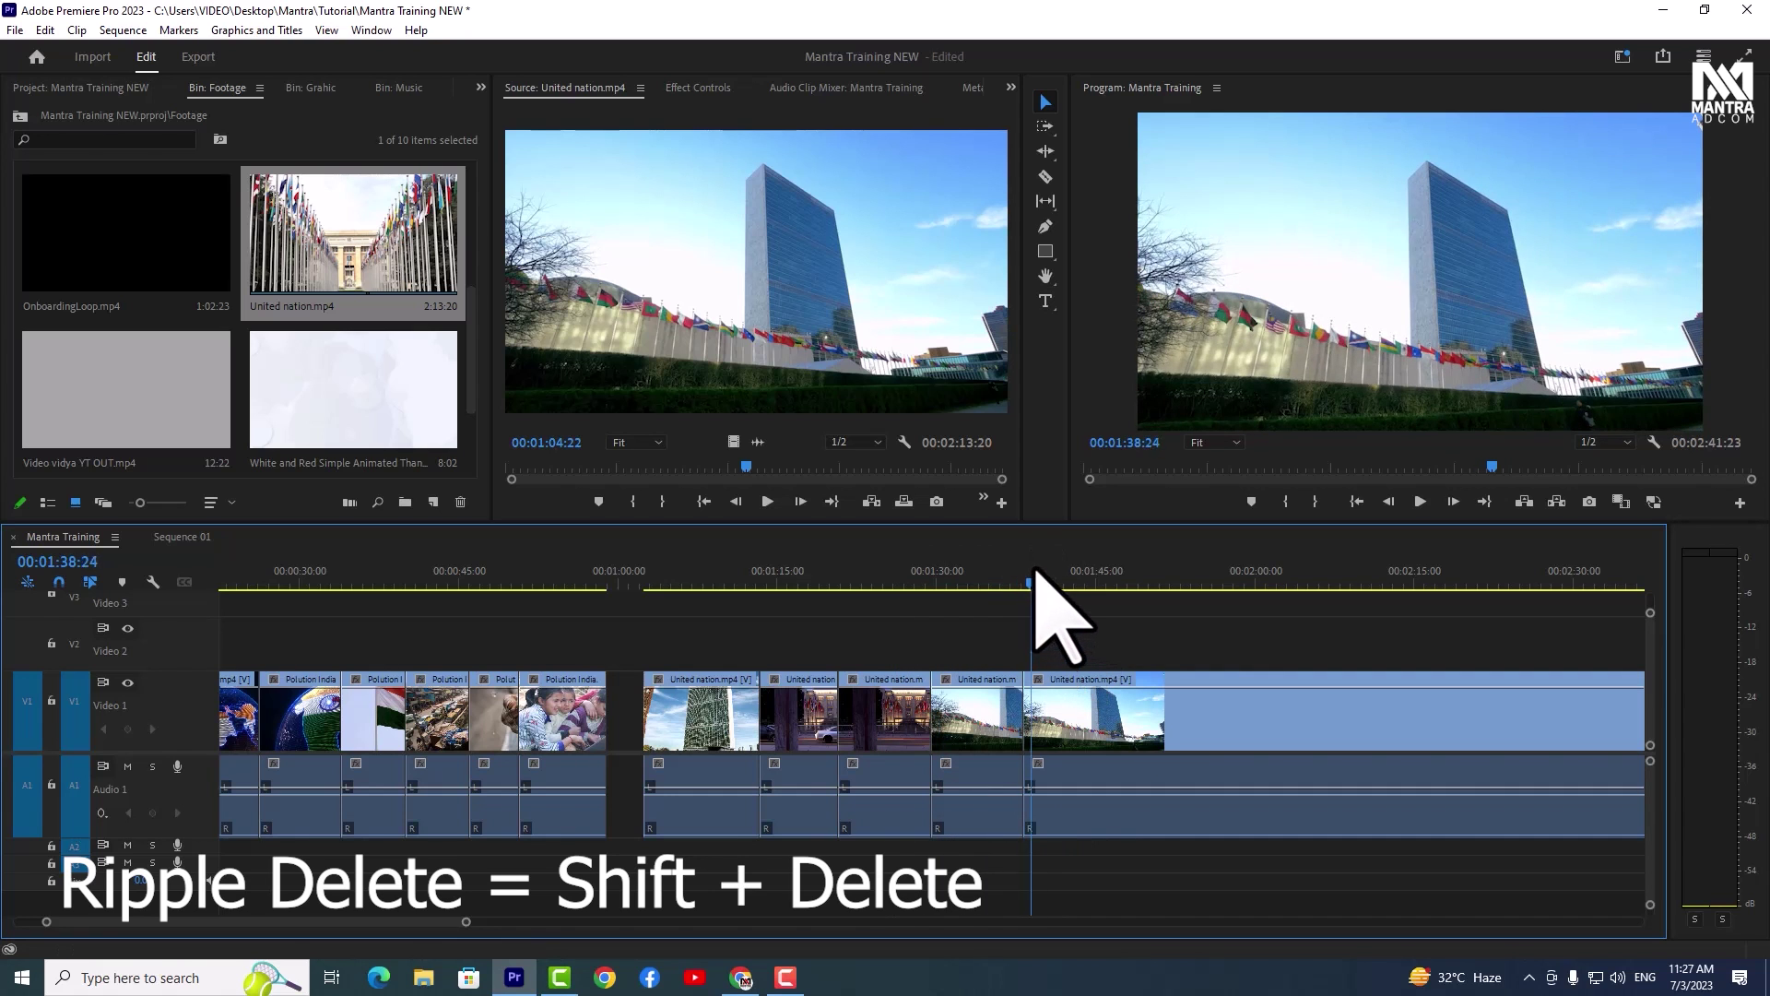
key("ctrl+v")
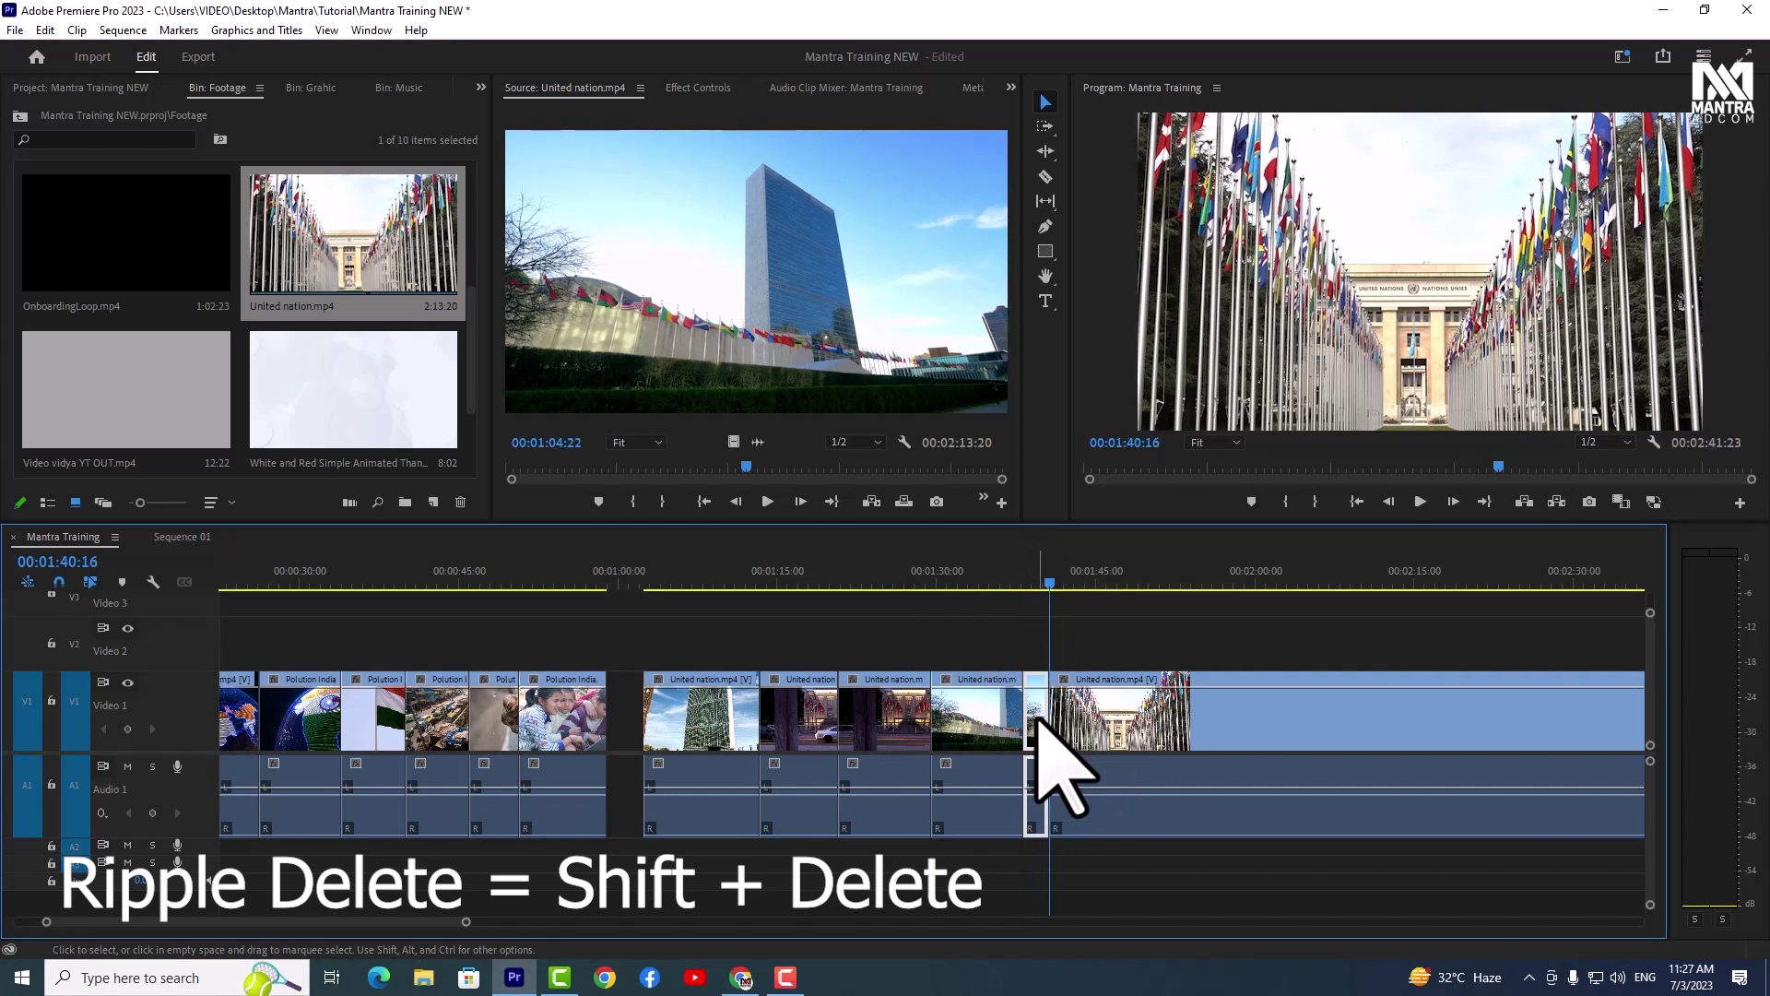
key("shift+Delete")
Trim the last United nation clip's start to the UN flag shot, close the gap, and shorten its end
left_click_drag(1049, 580, 1325, 582)
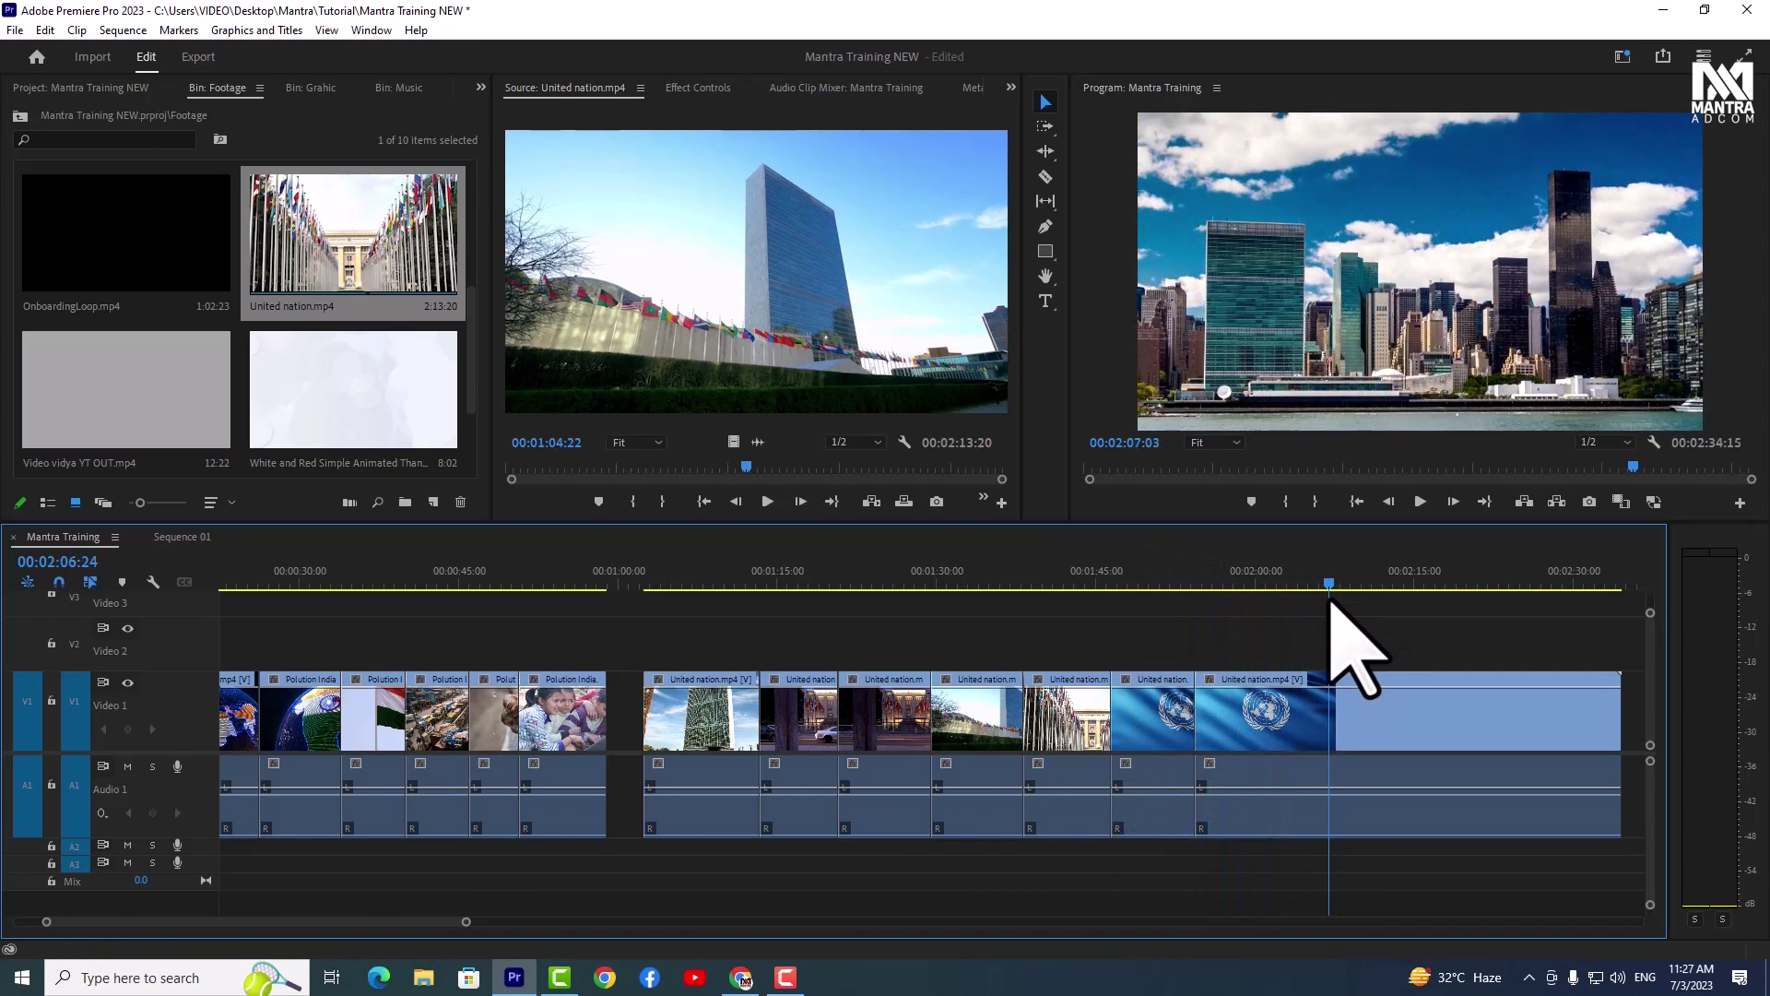
left_click_drag(1197, 710, 1339, 710)
left_click(1327, 719)
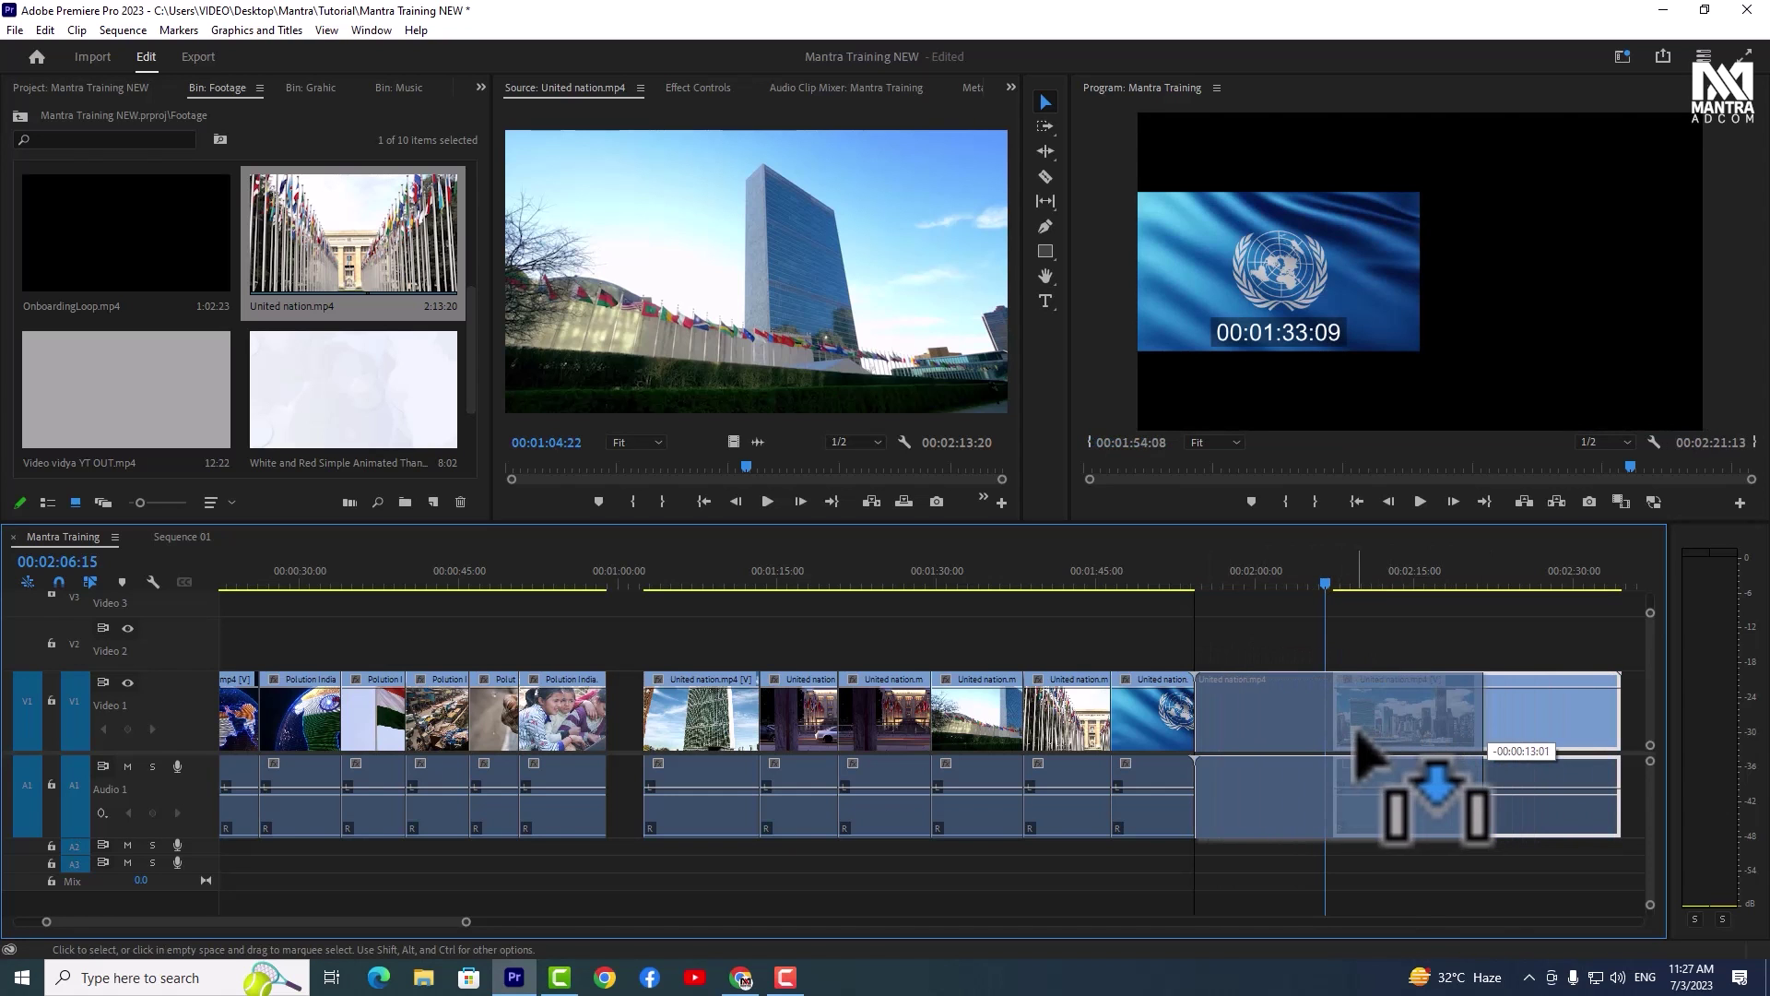
key("Delete")
left_click_drag(1481, 710, 1312, 710)
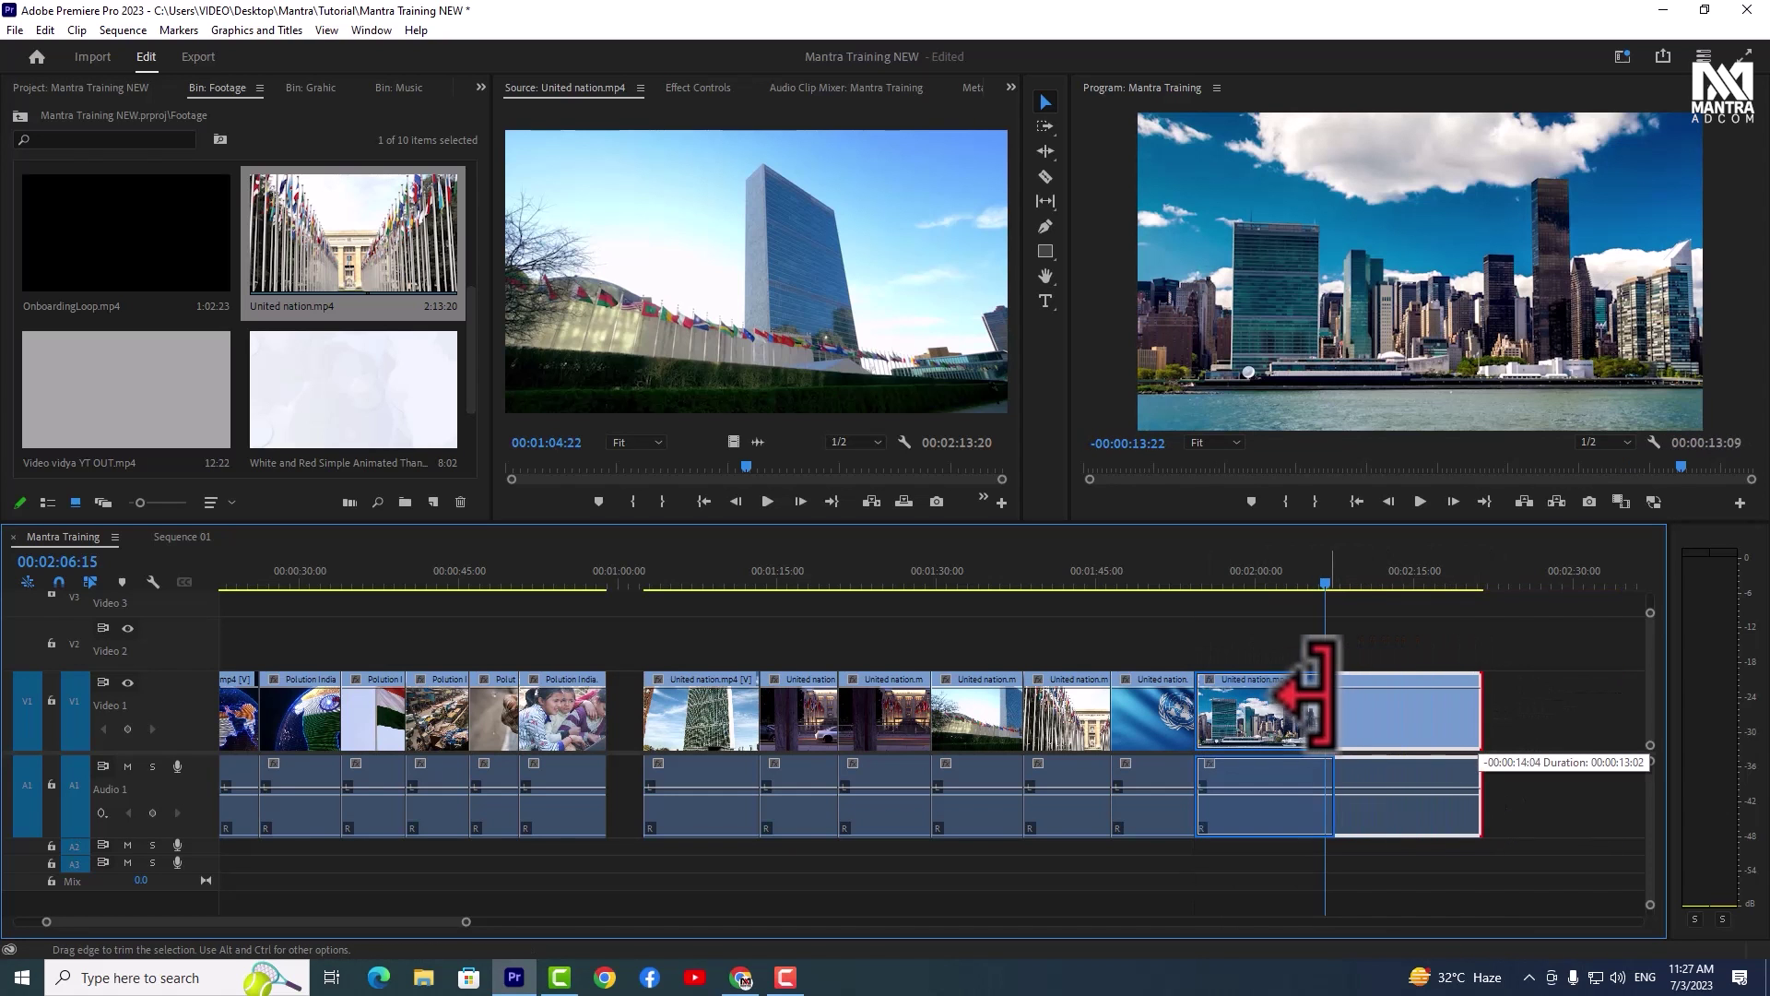
Shorten the end of the first United nation clip near 01:07:18
left_click(1119, 569)
left_click(700, 570)
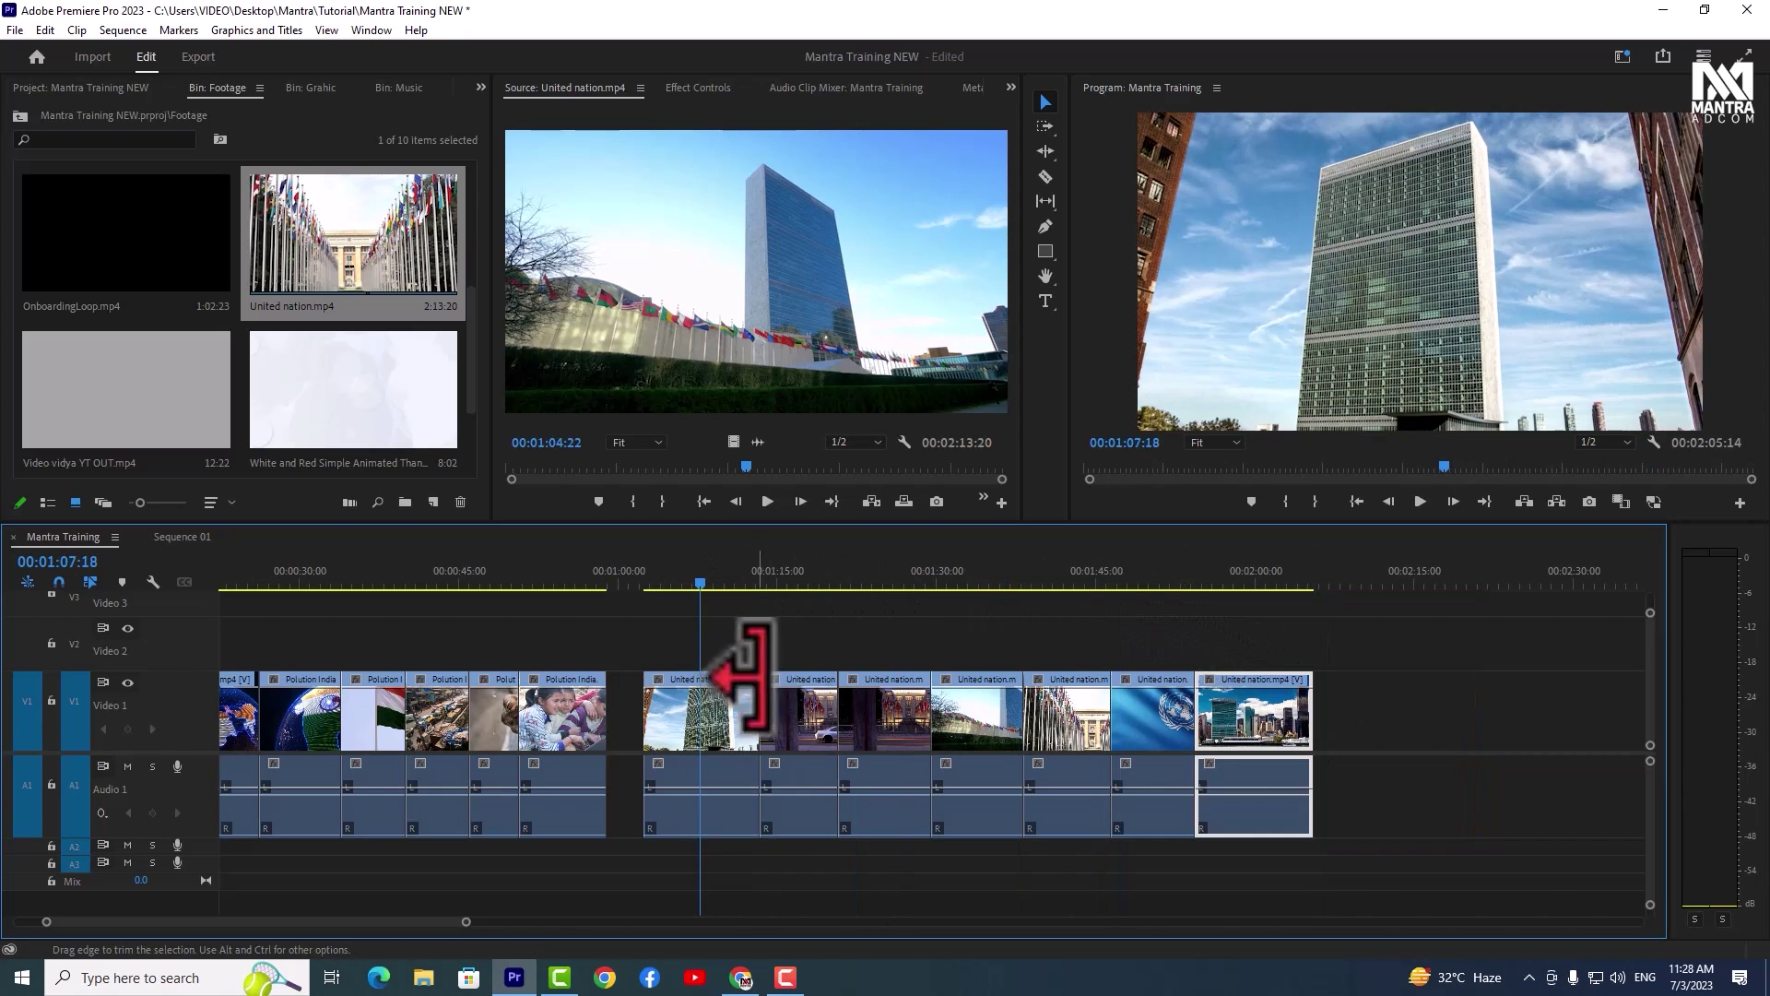
left_click_drag(758, 705, 745, 705)
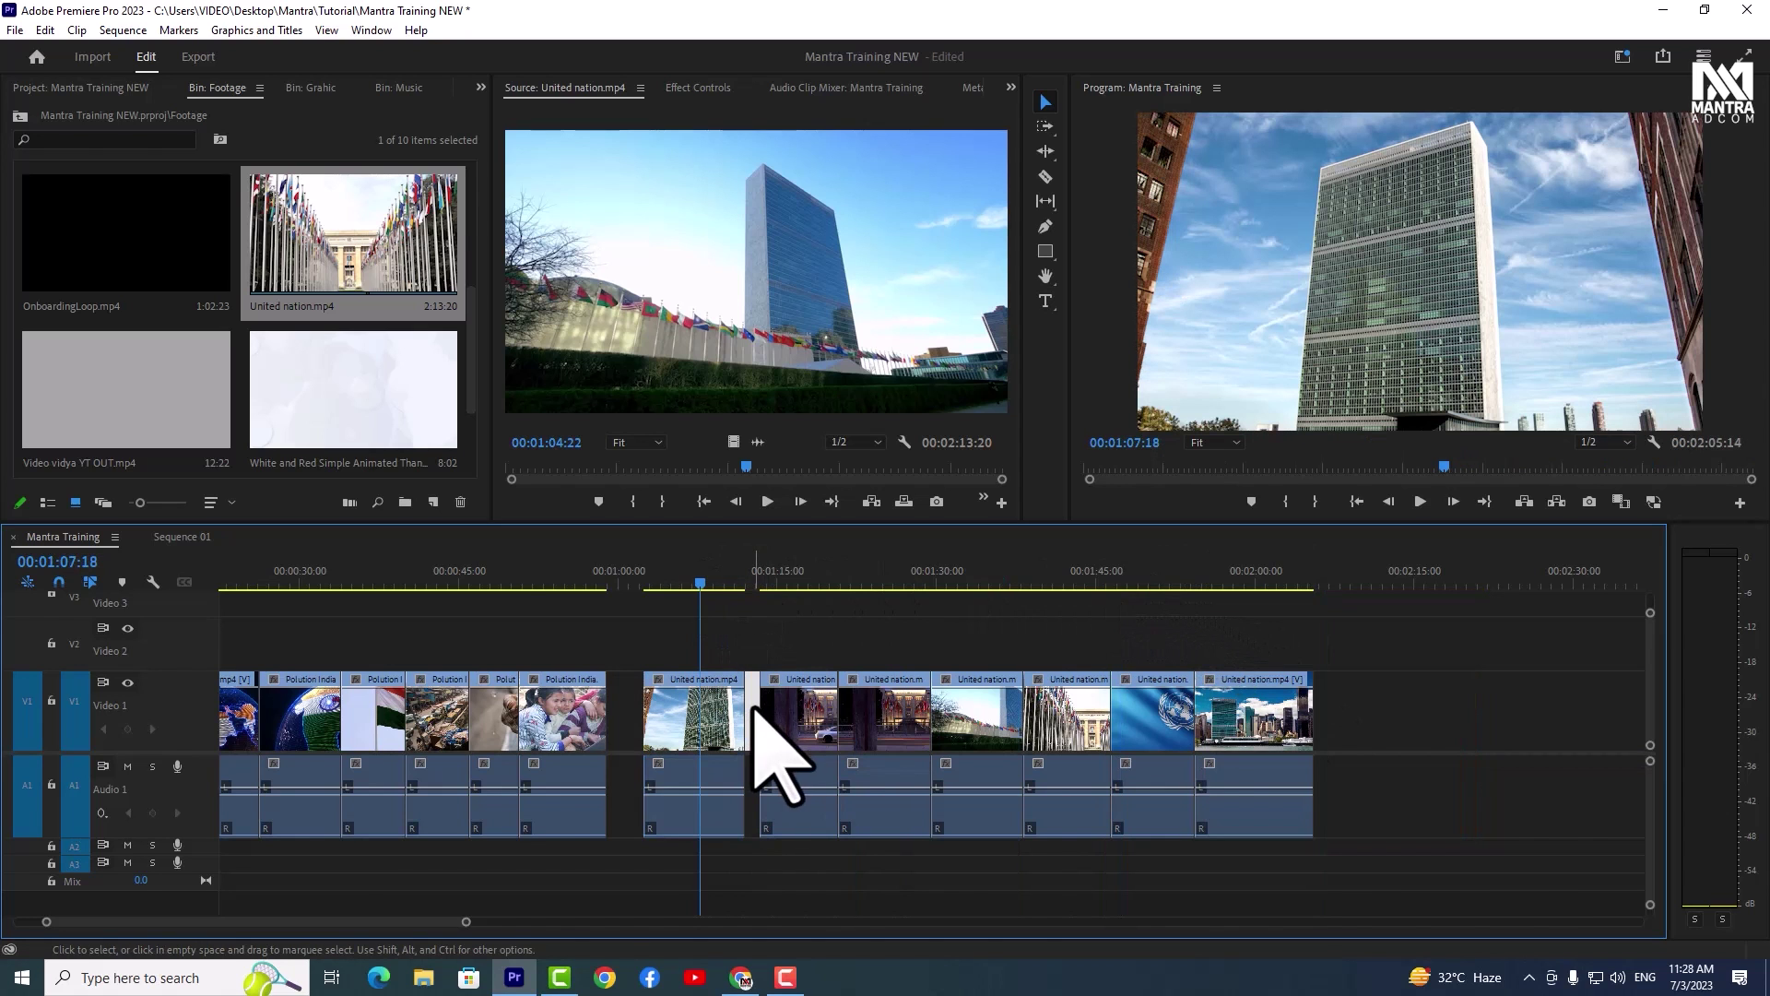
key("minus")
Load Find Your Way Beat from the Music bin into the Source monitor and preview it
scroll(181, 247, "down", 3)
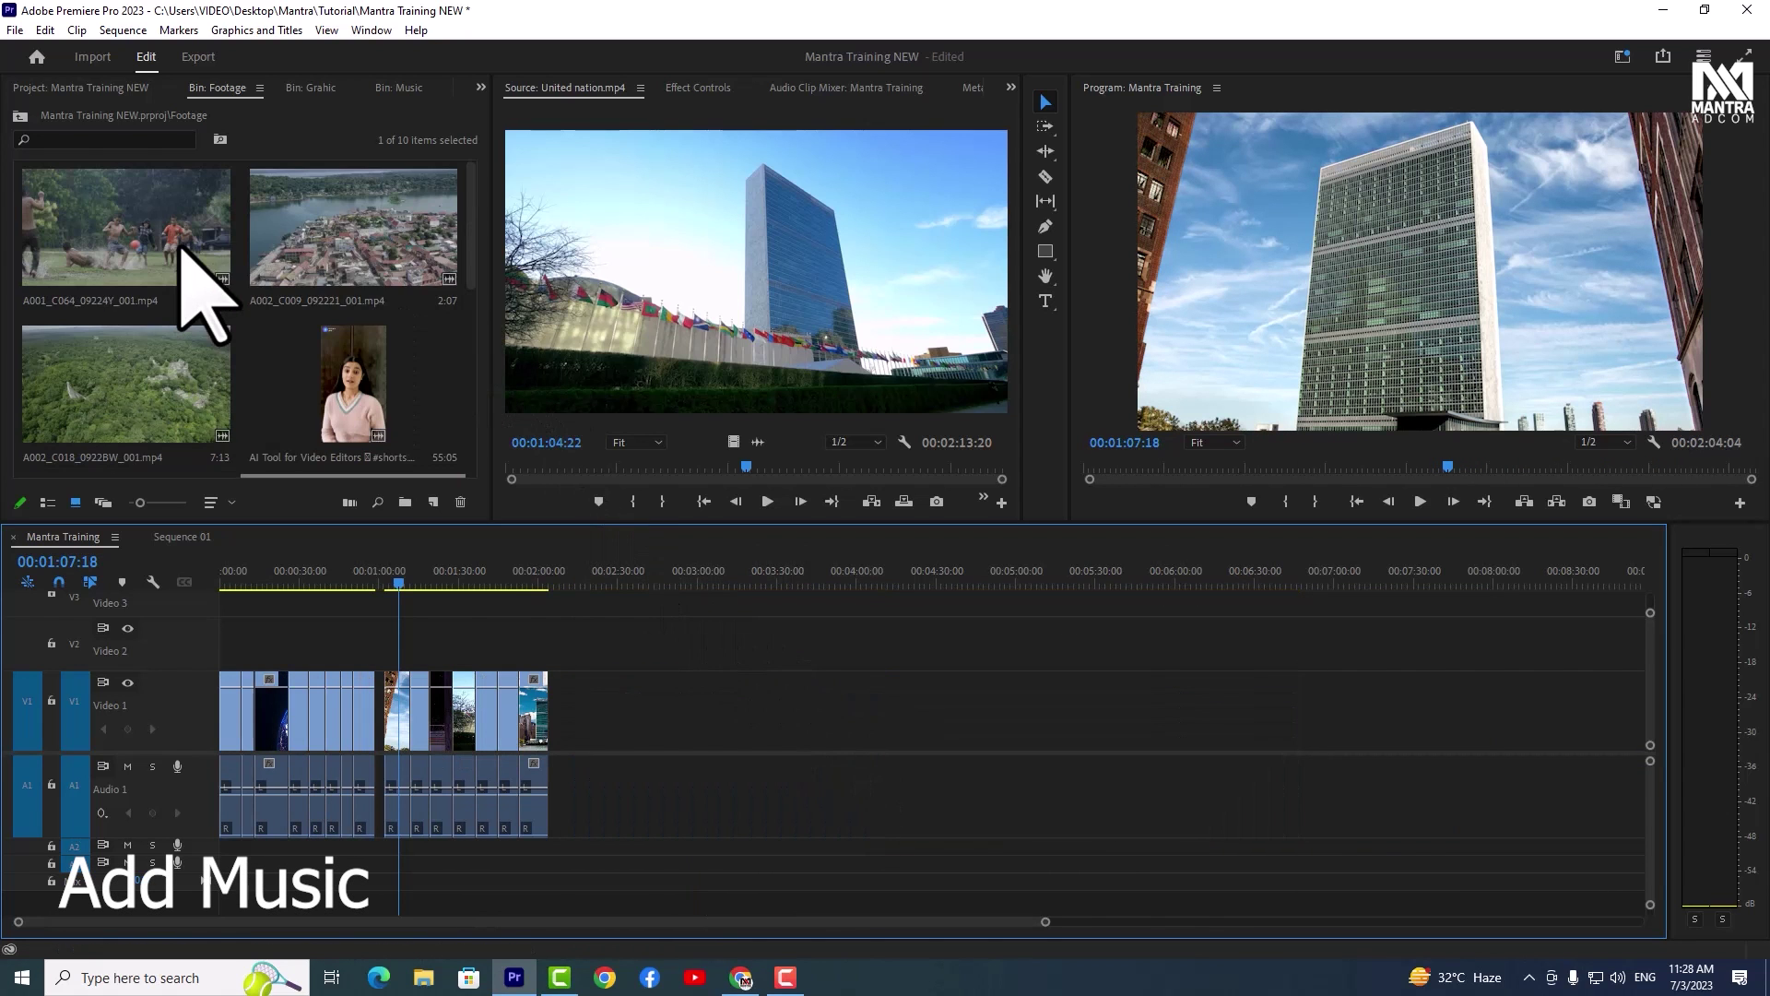
left_click(398, 87)
double_click(112, 233)
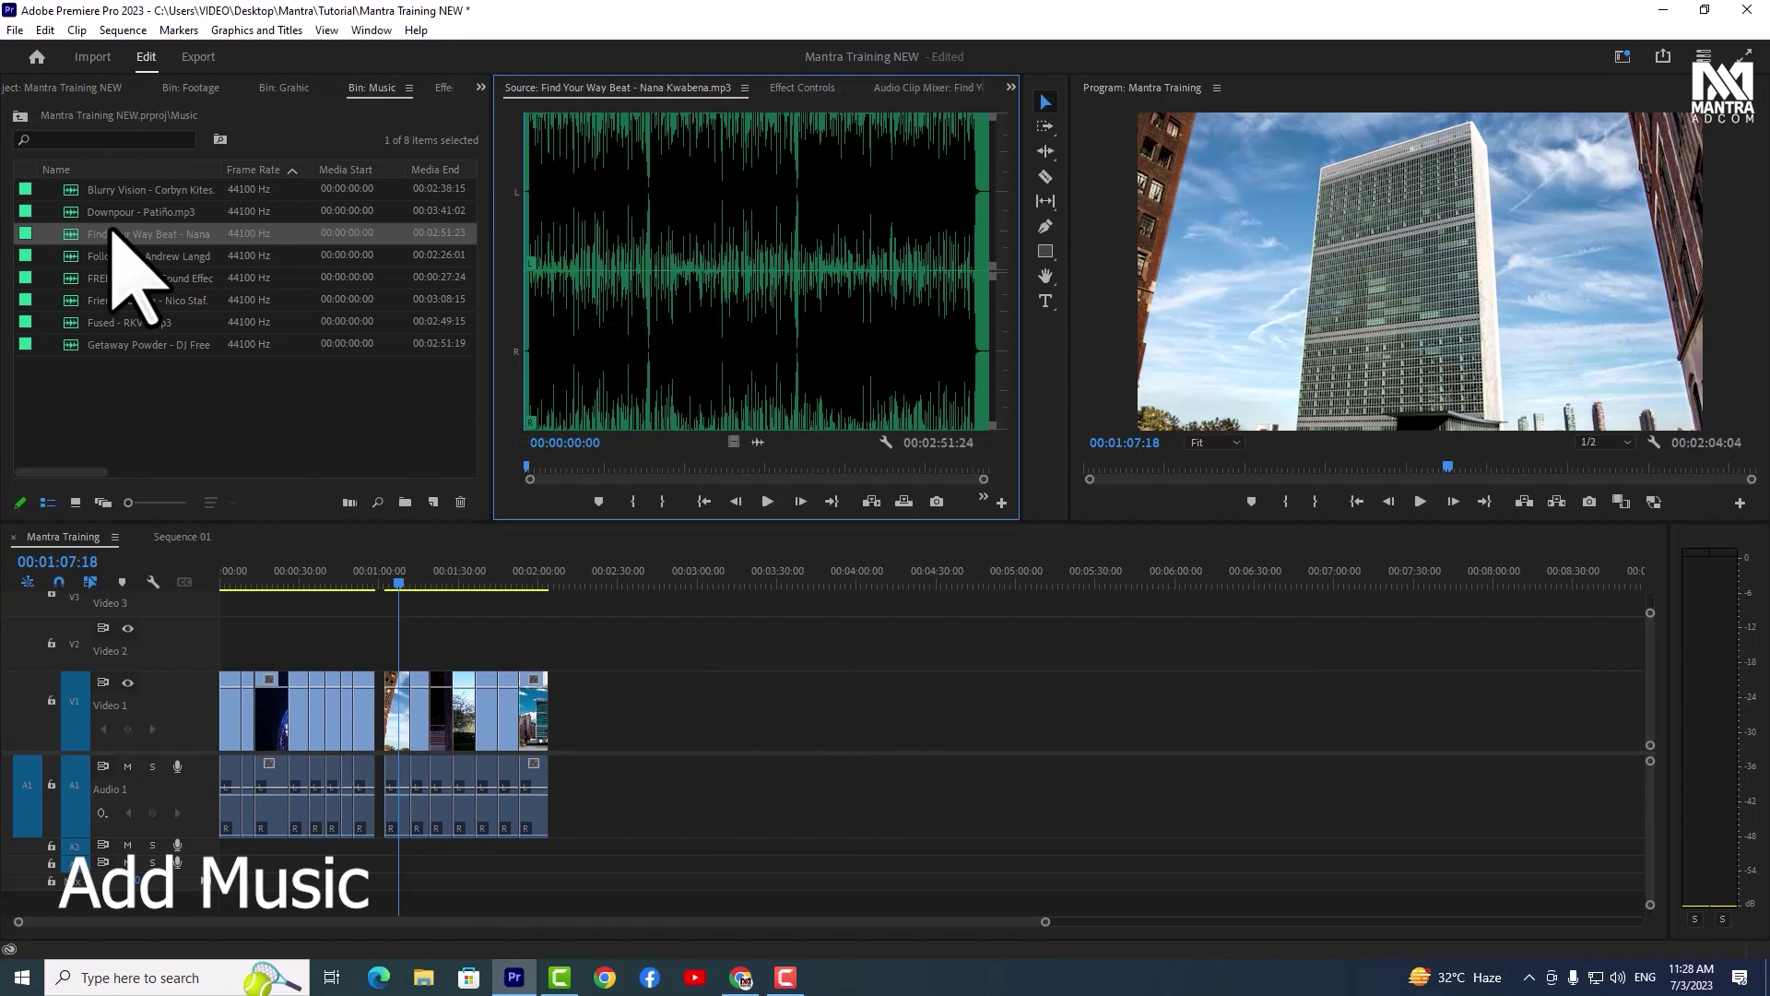
key("space")
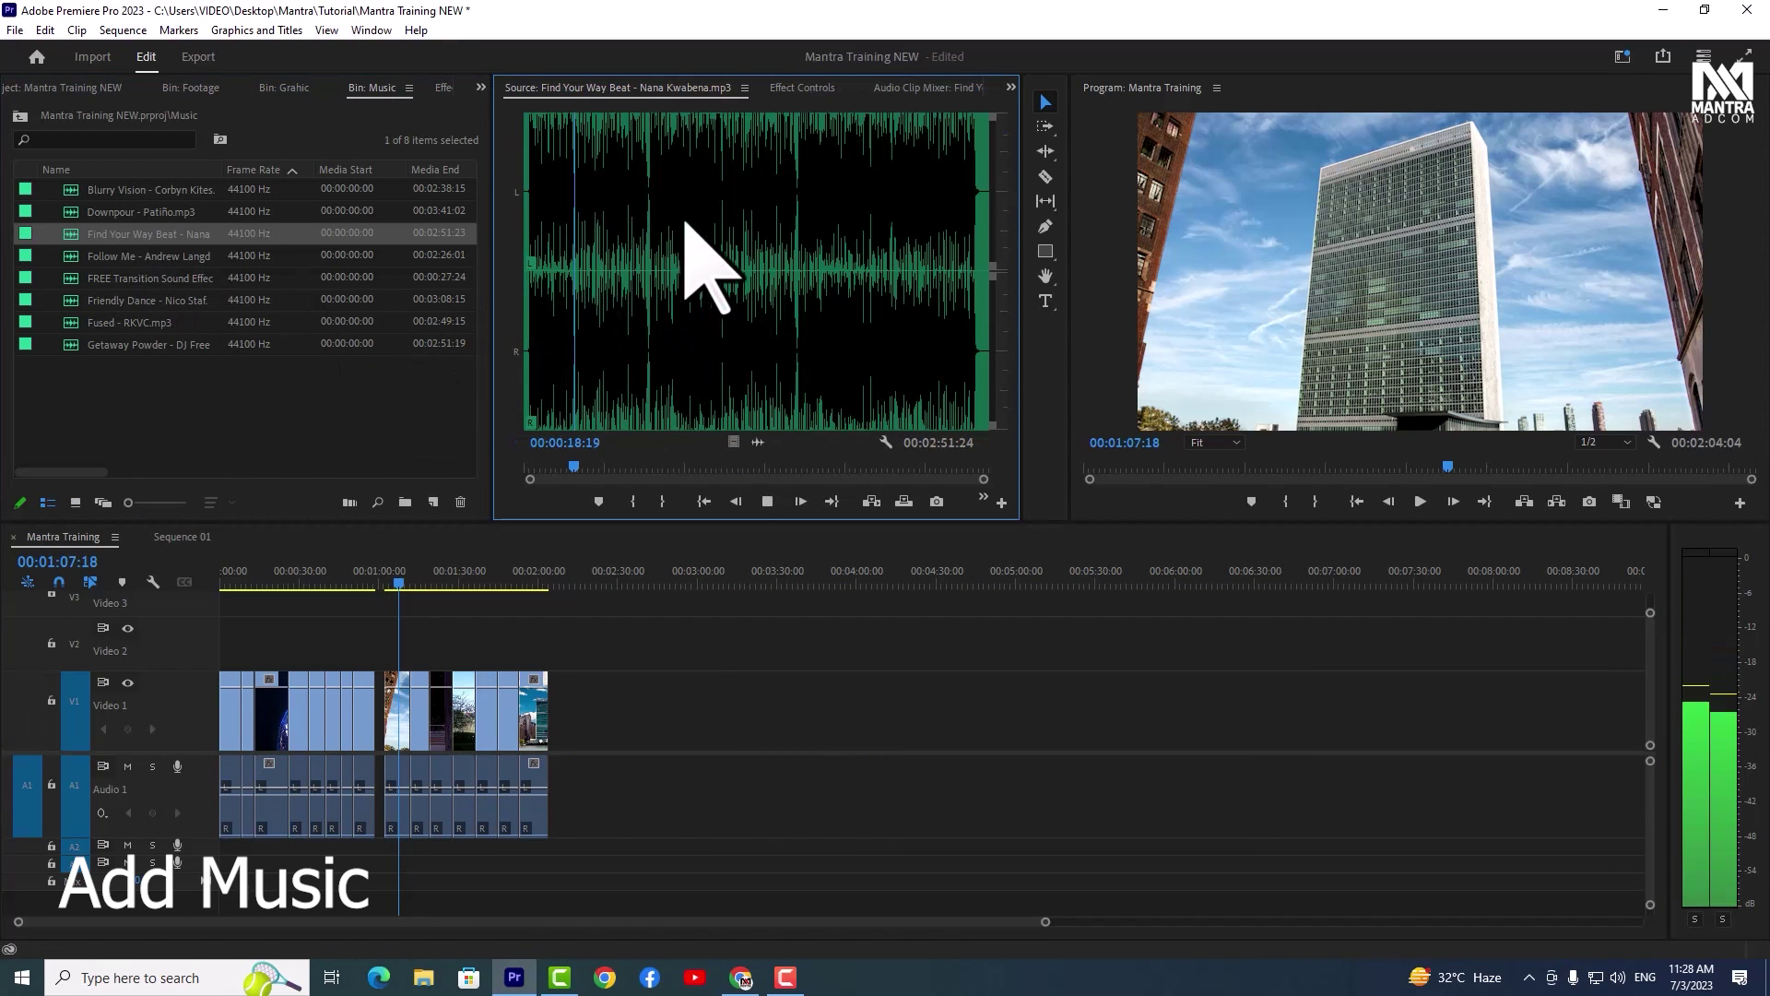
key("space")
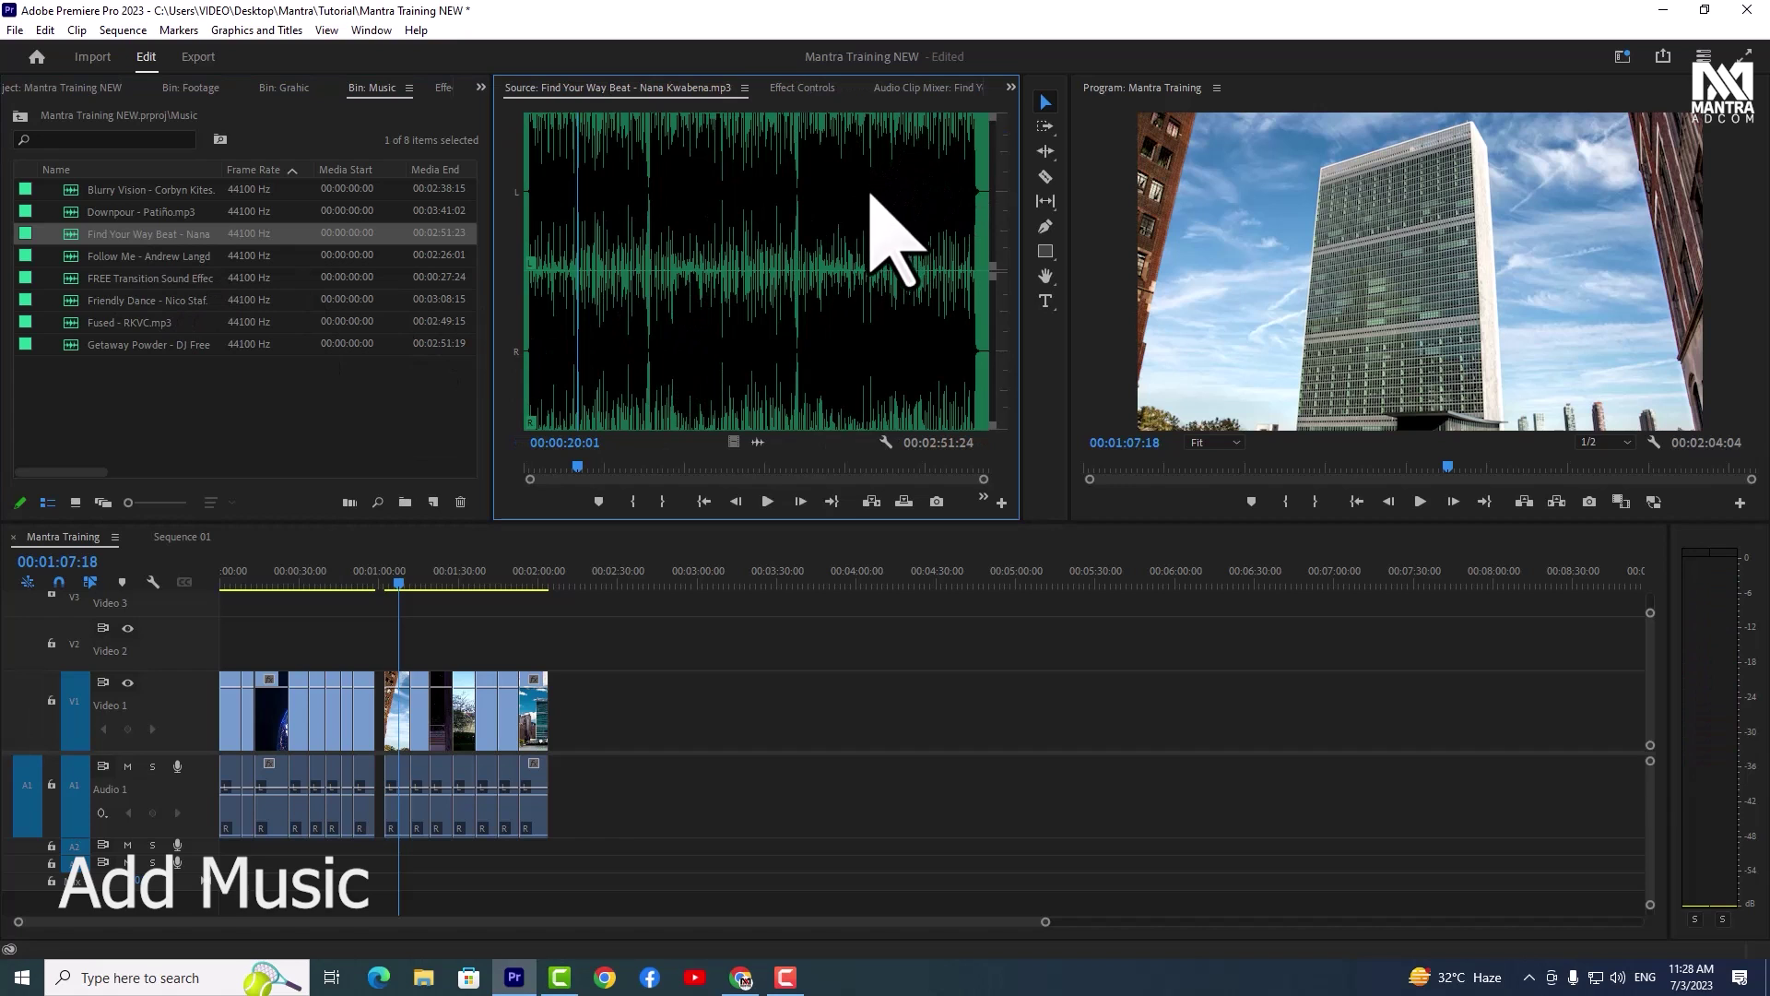
Drag only the music's audio onto Audio 3 and shift the United nation clips to about 02:07
mouse_move(758, 442)
left_mouse_down()
mouse_move(710, 811)
mouse_move(792, 812)
mouse_move(424, 864)
mouse_move(664, 864)
left_mouse_up()
mouse_move(595, 626)
left_mouse_down()
mouse_move(387, 798)
mouse_move(588, 751)
left_mouse_up()
left_click(558, 581)
Enlarge Audio 3 to show the music waveforms, and shrink the Audio 1 and Video 1 tracks
key("space")
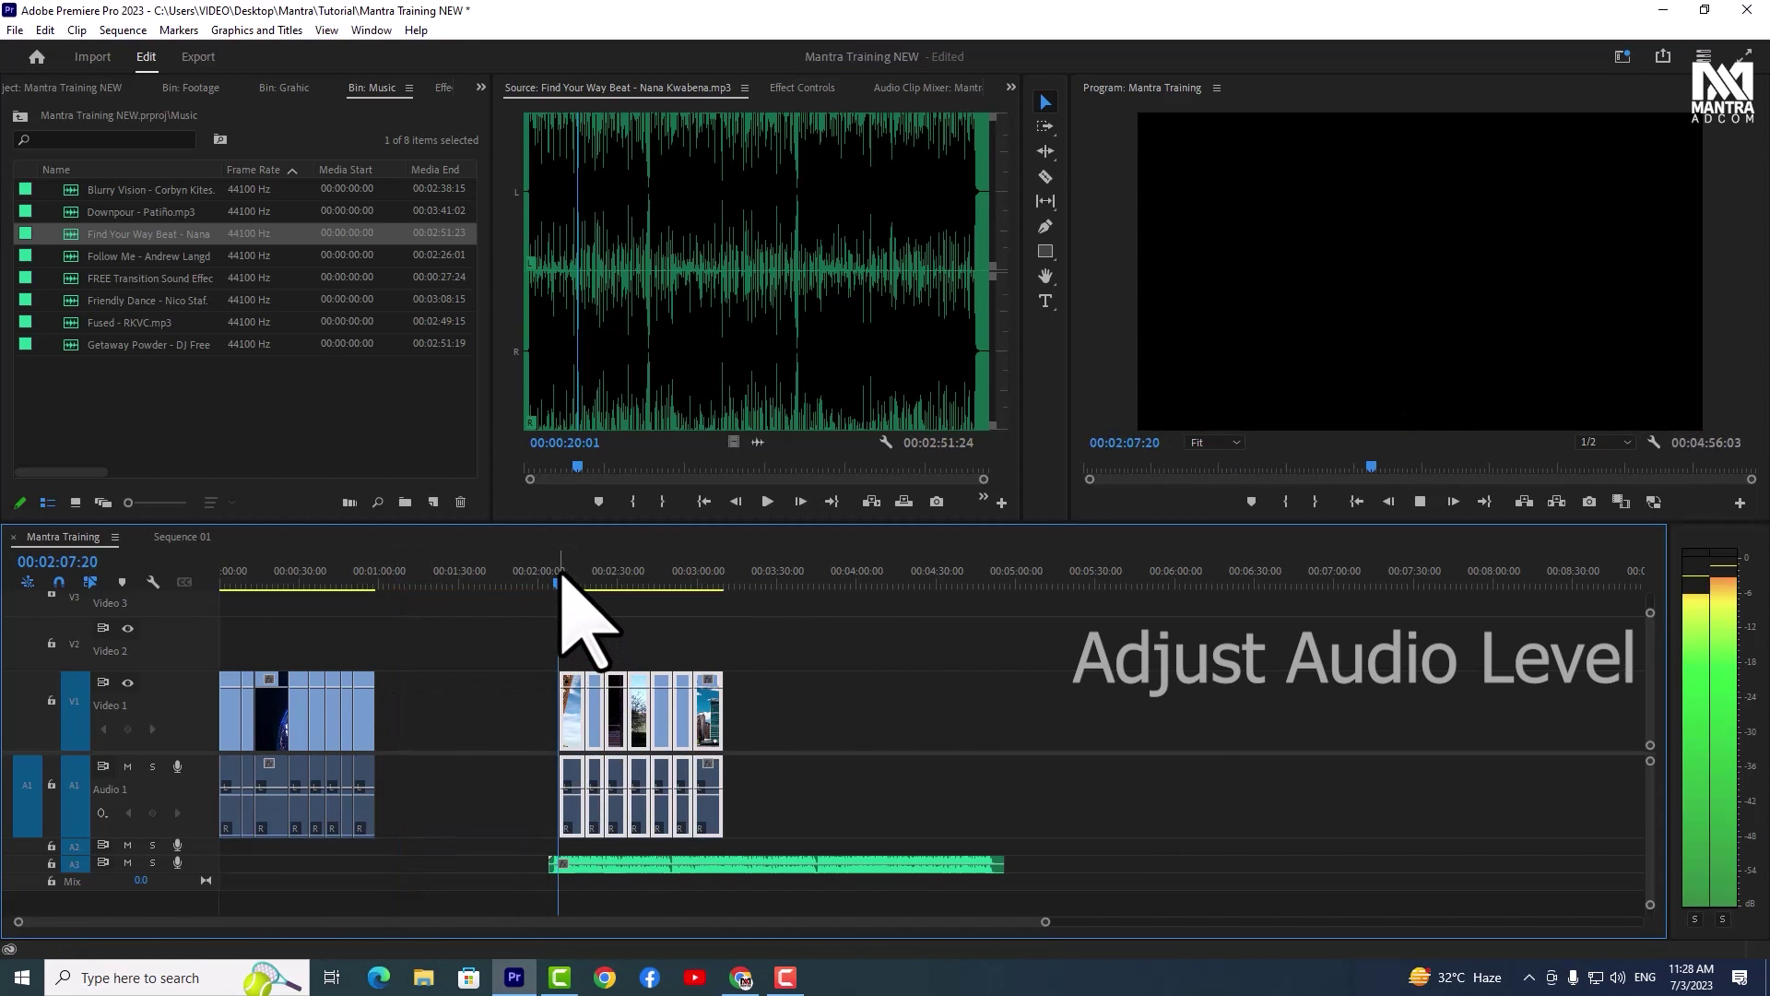
key("=")
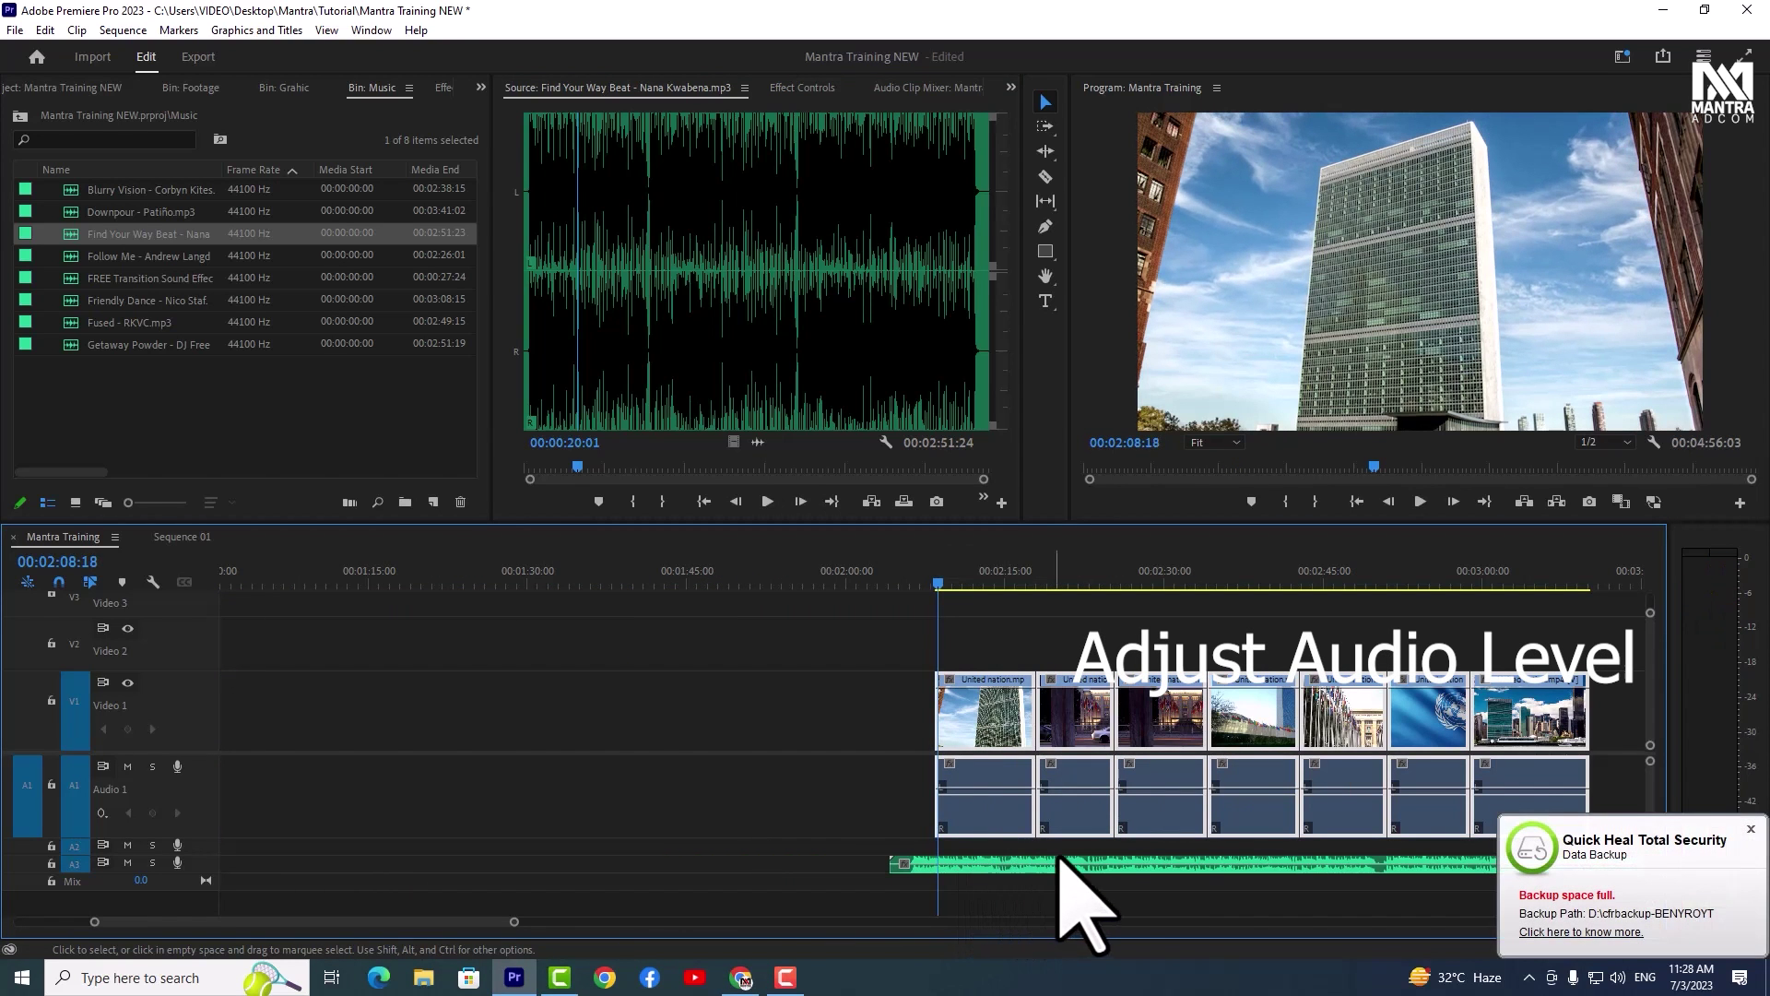
key("minus")
key("minus")
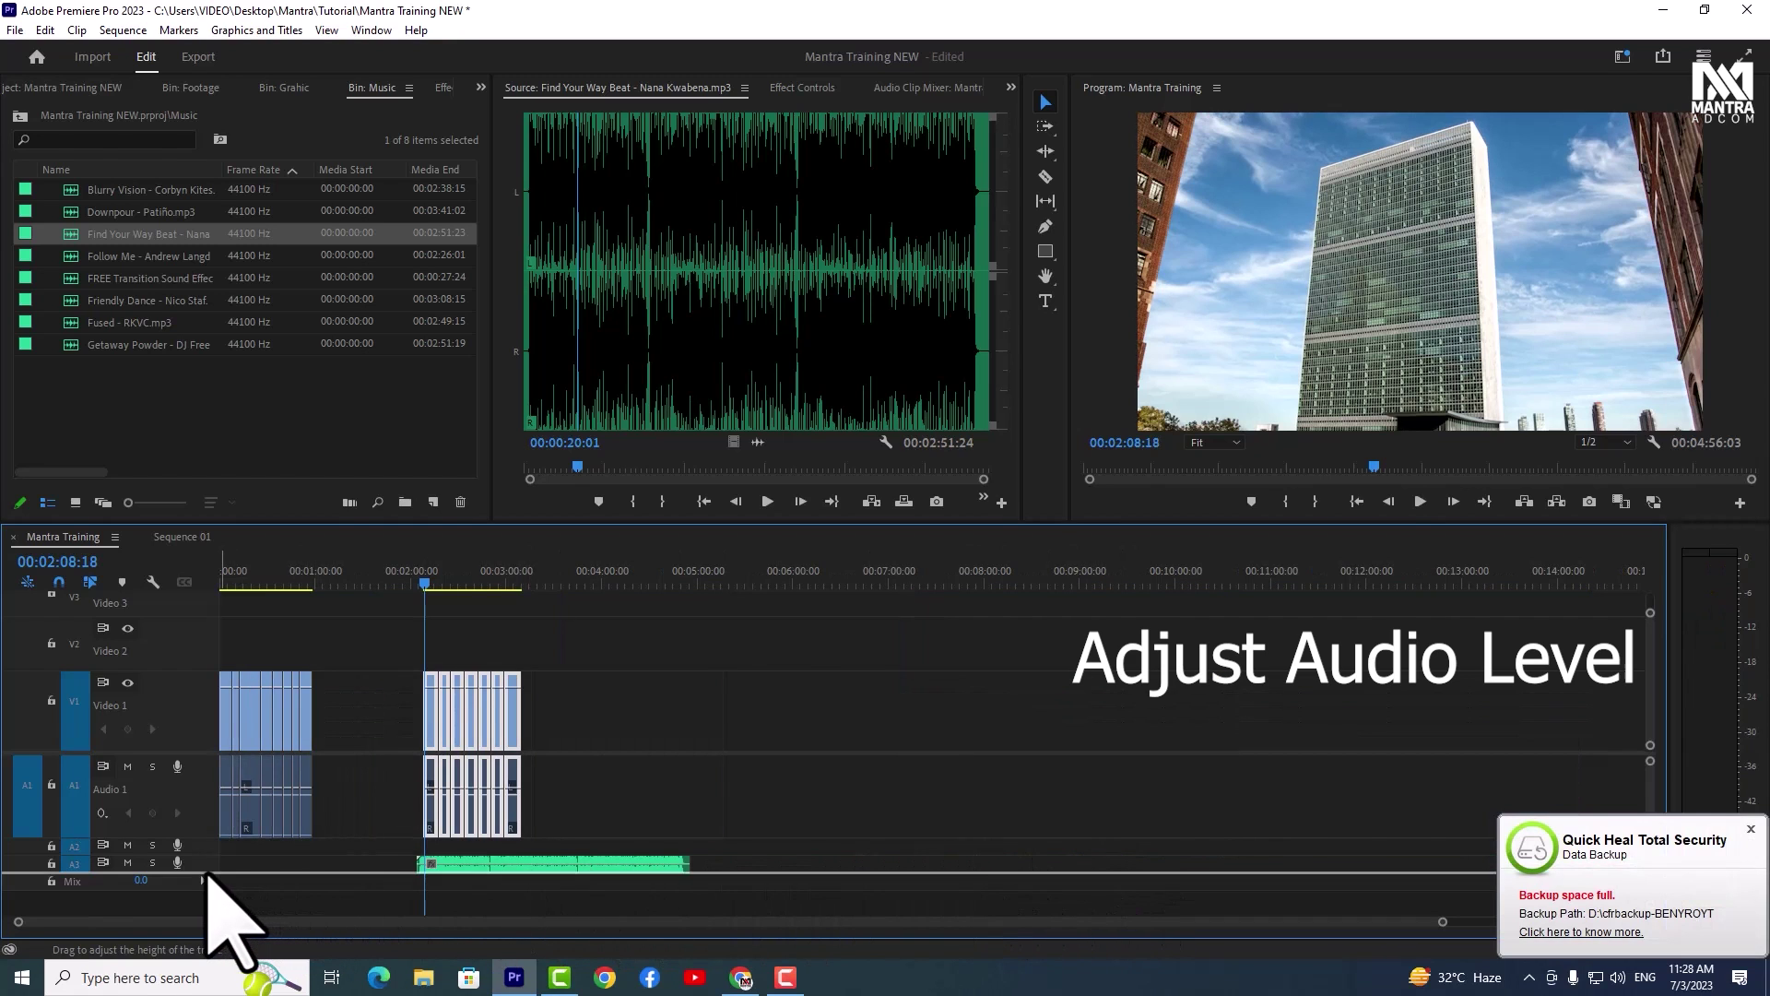
left_click_drag(207, 873, 258, 917)
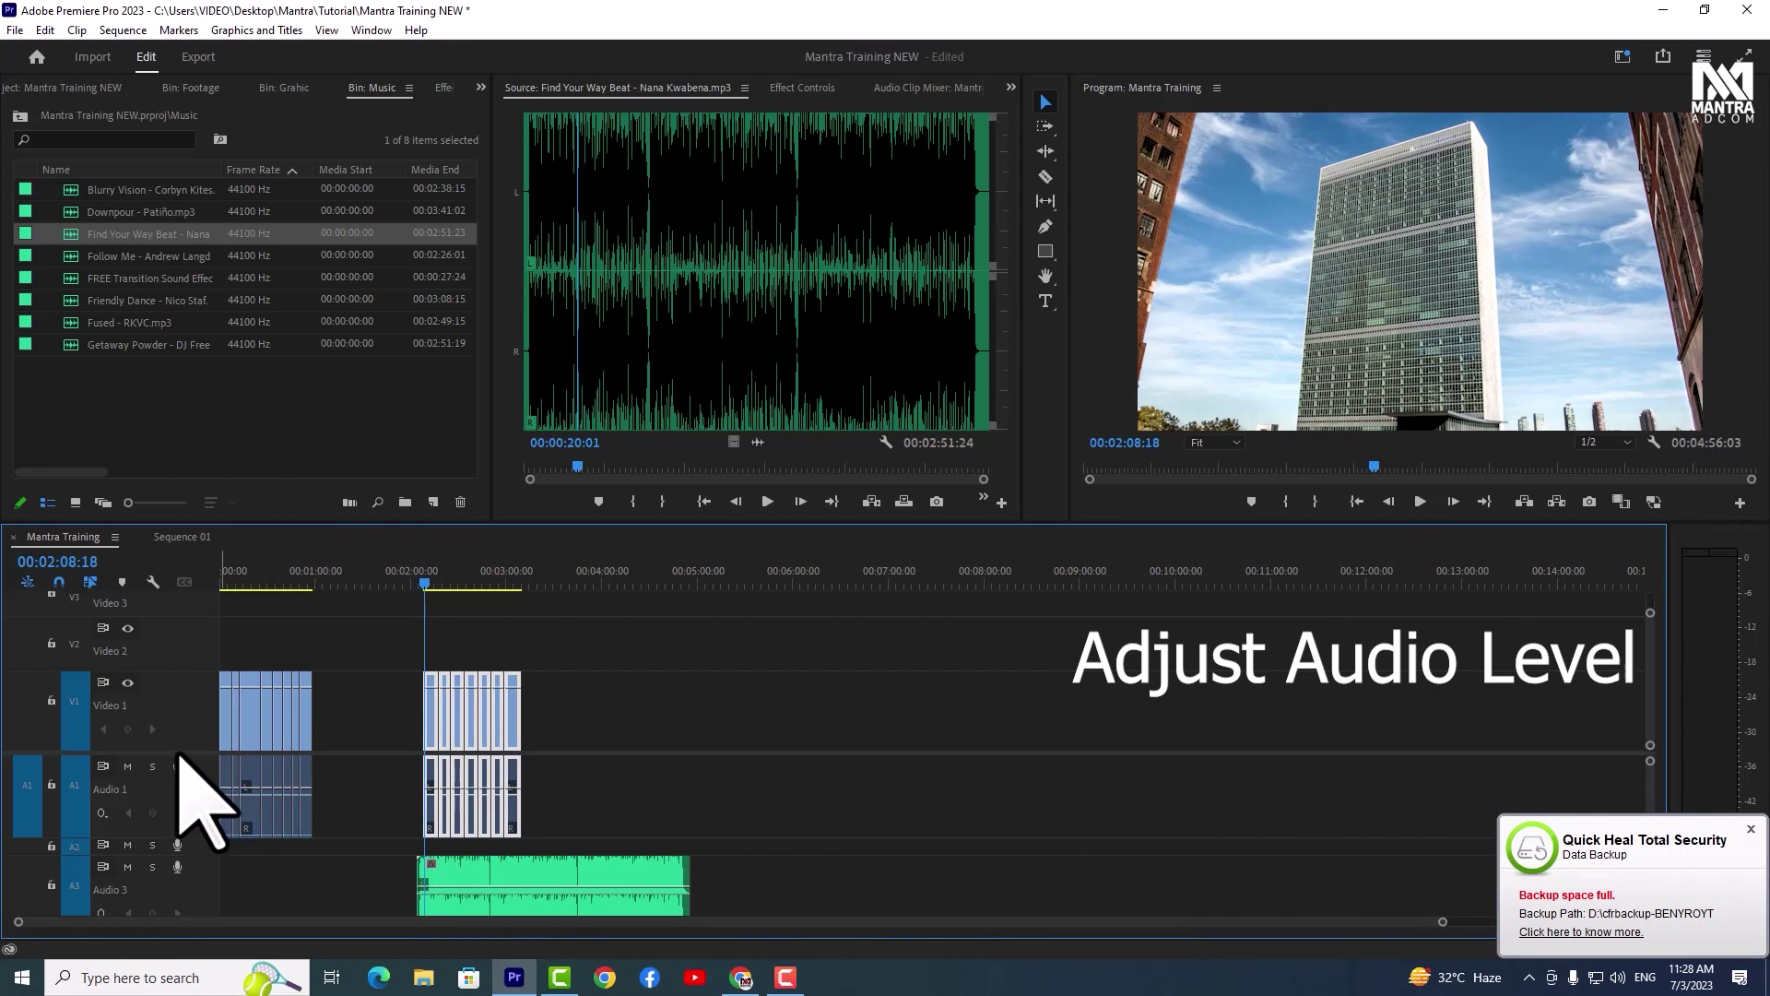
scroll(217, 731, "down", 2)
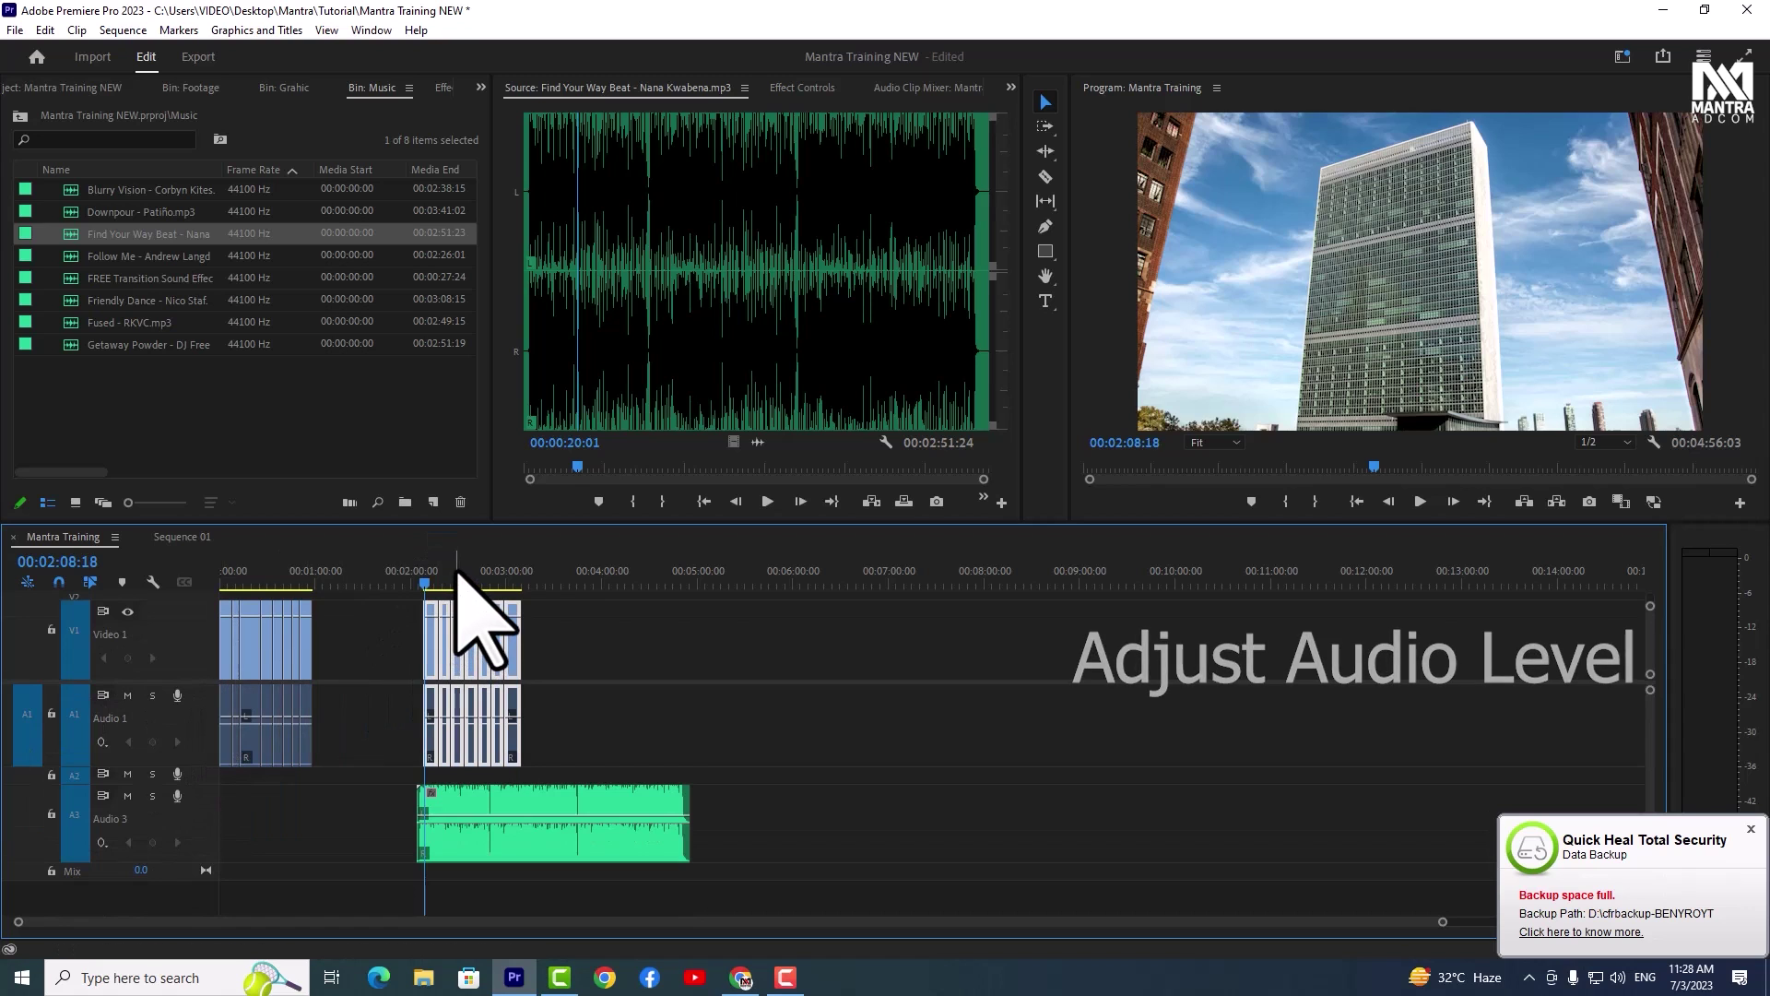
left_click(469, 578)
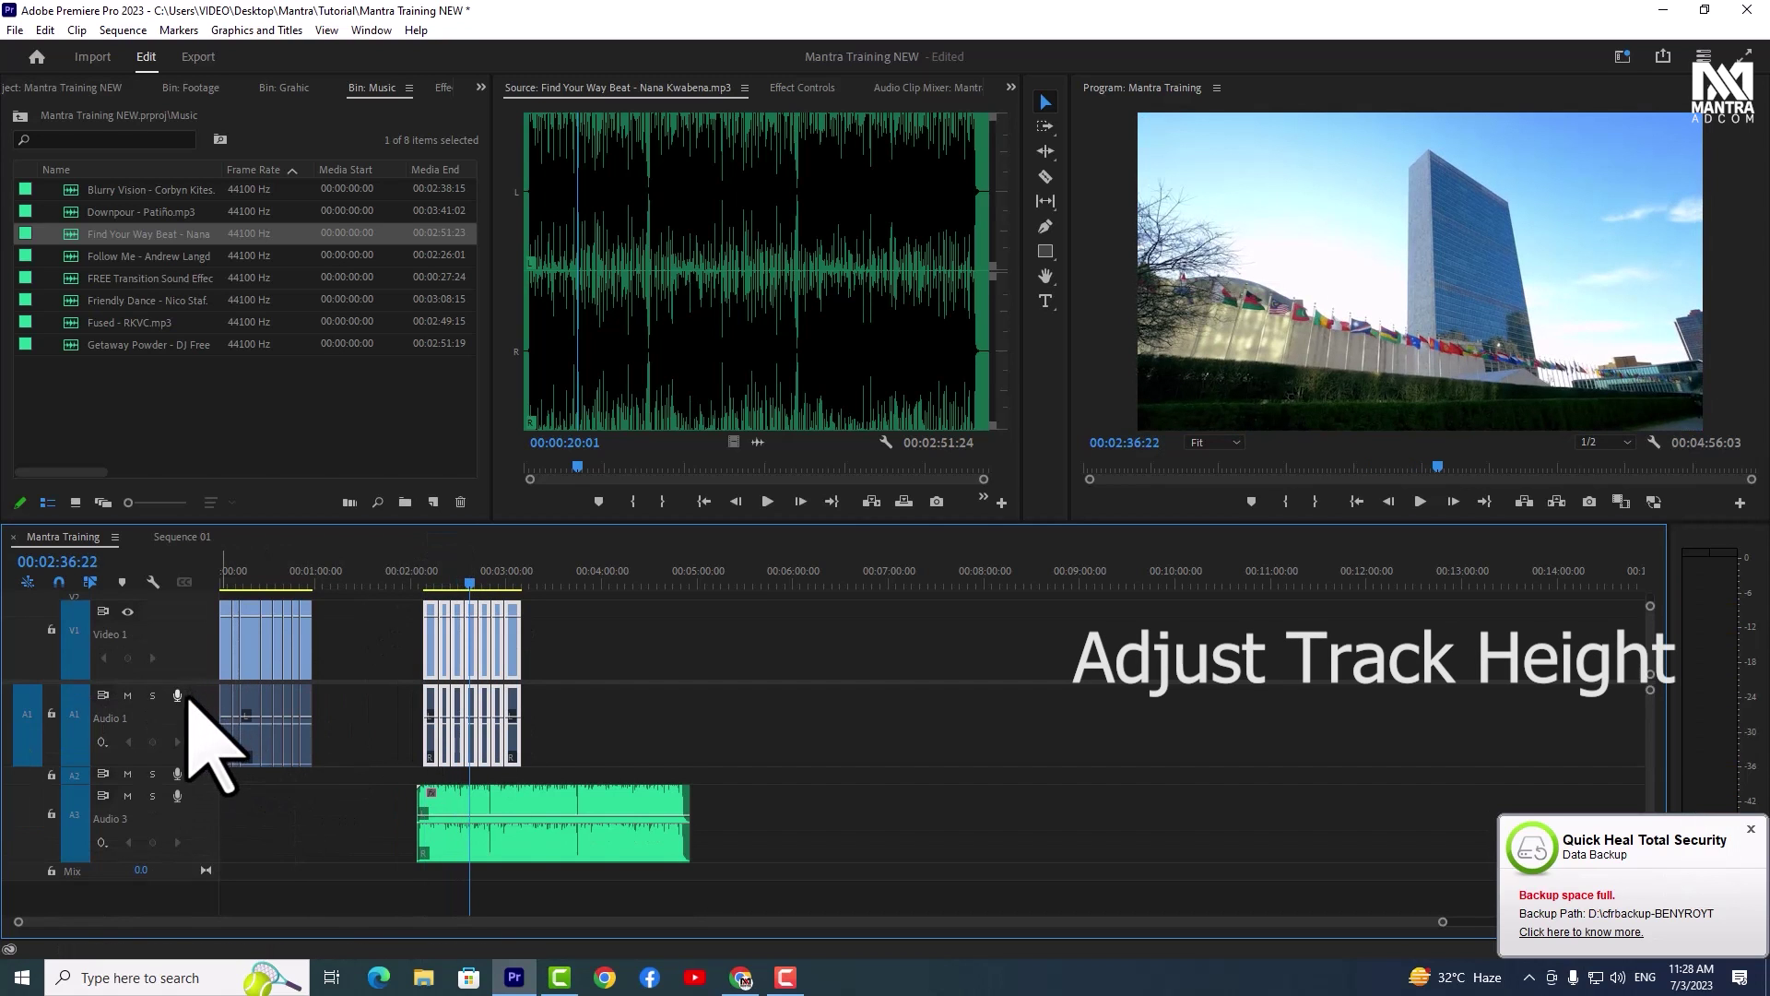
left_click_drag(197, 768, 205, 721)
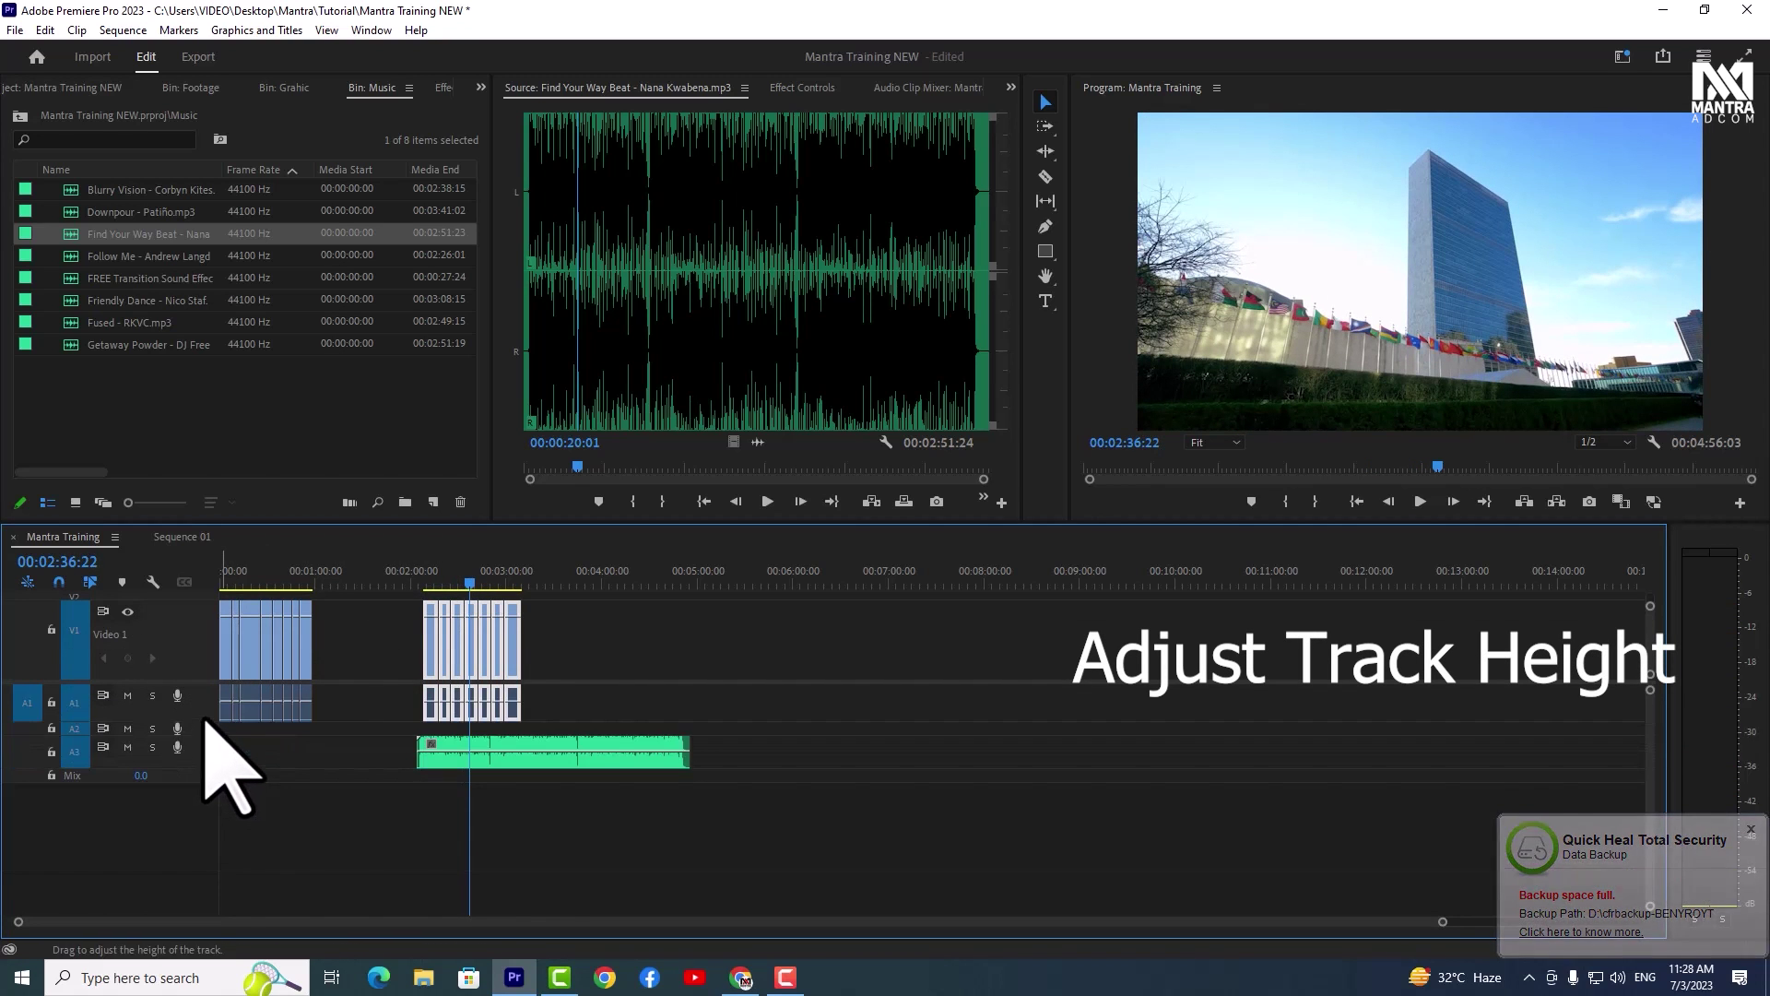
left_click_drag(194, 606, 201, 656)
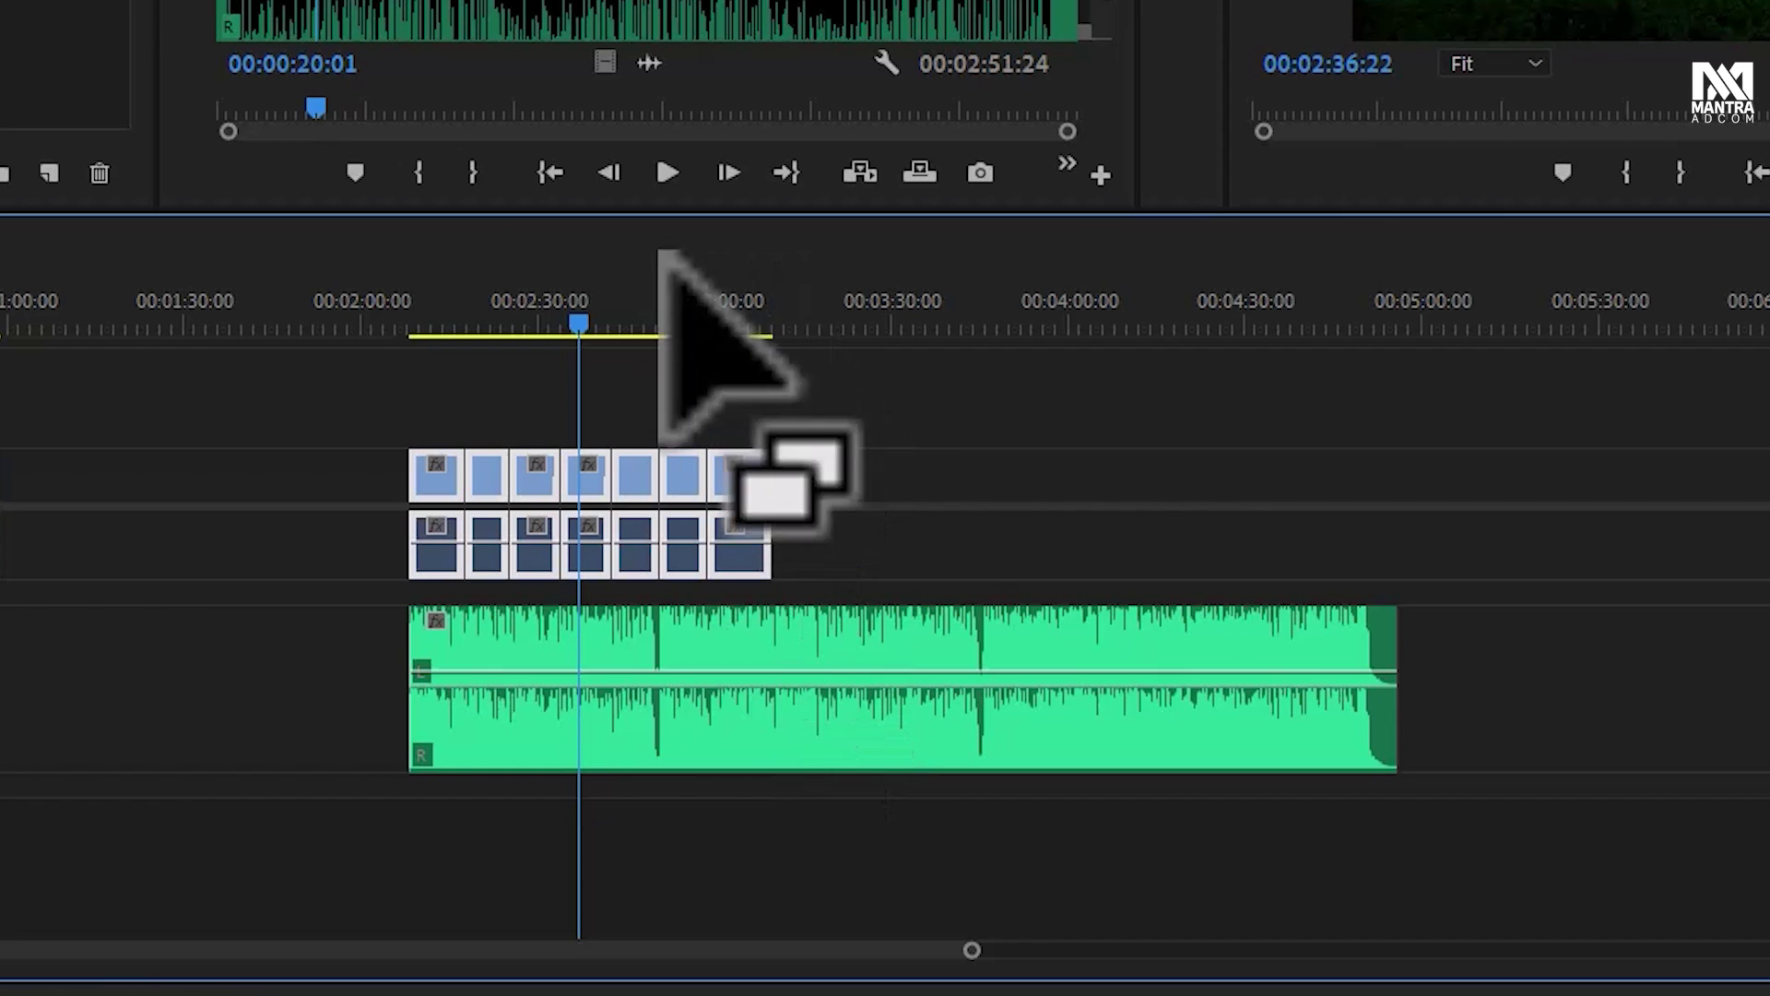
Ripple-trim the Find Your Way Beat clip's end to the video's end at about 03:10
left_click_drag(759, 313, 783, 300)
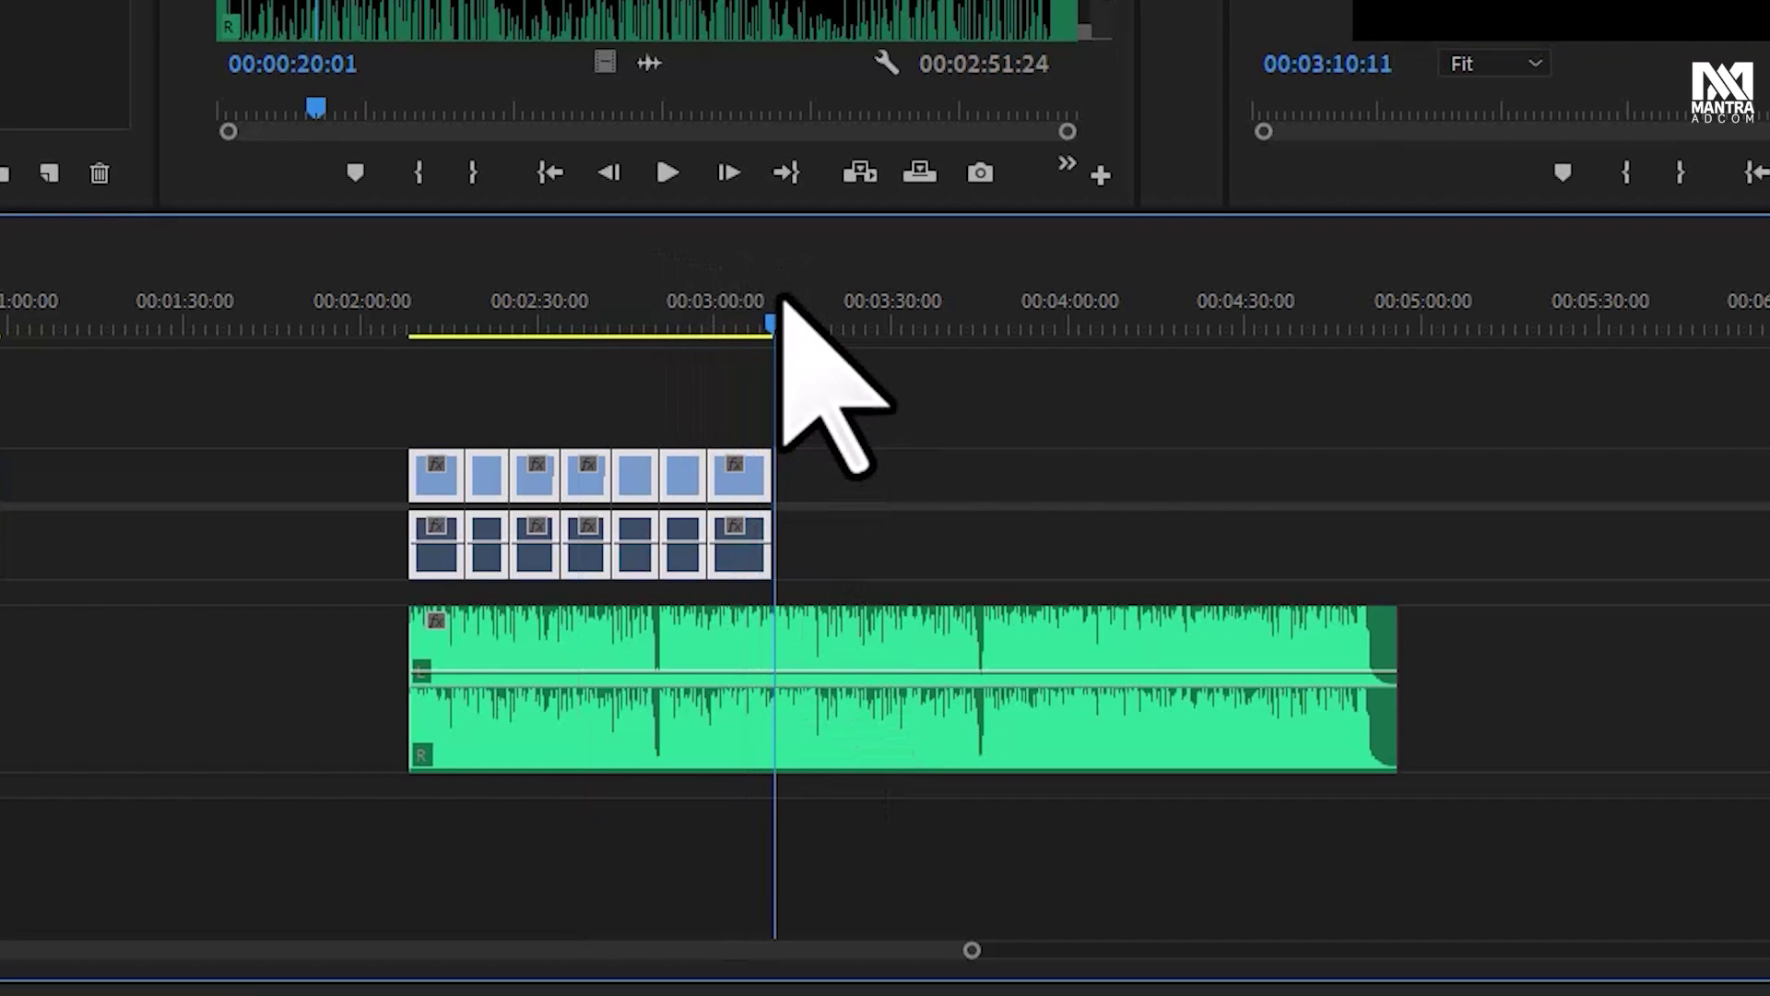
left_click(815, 648)
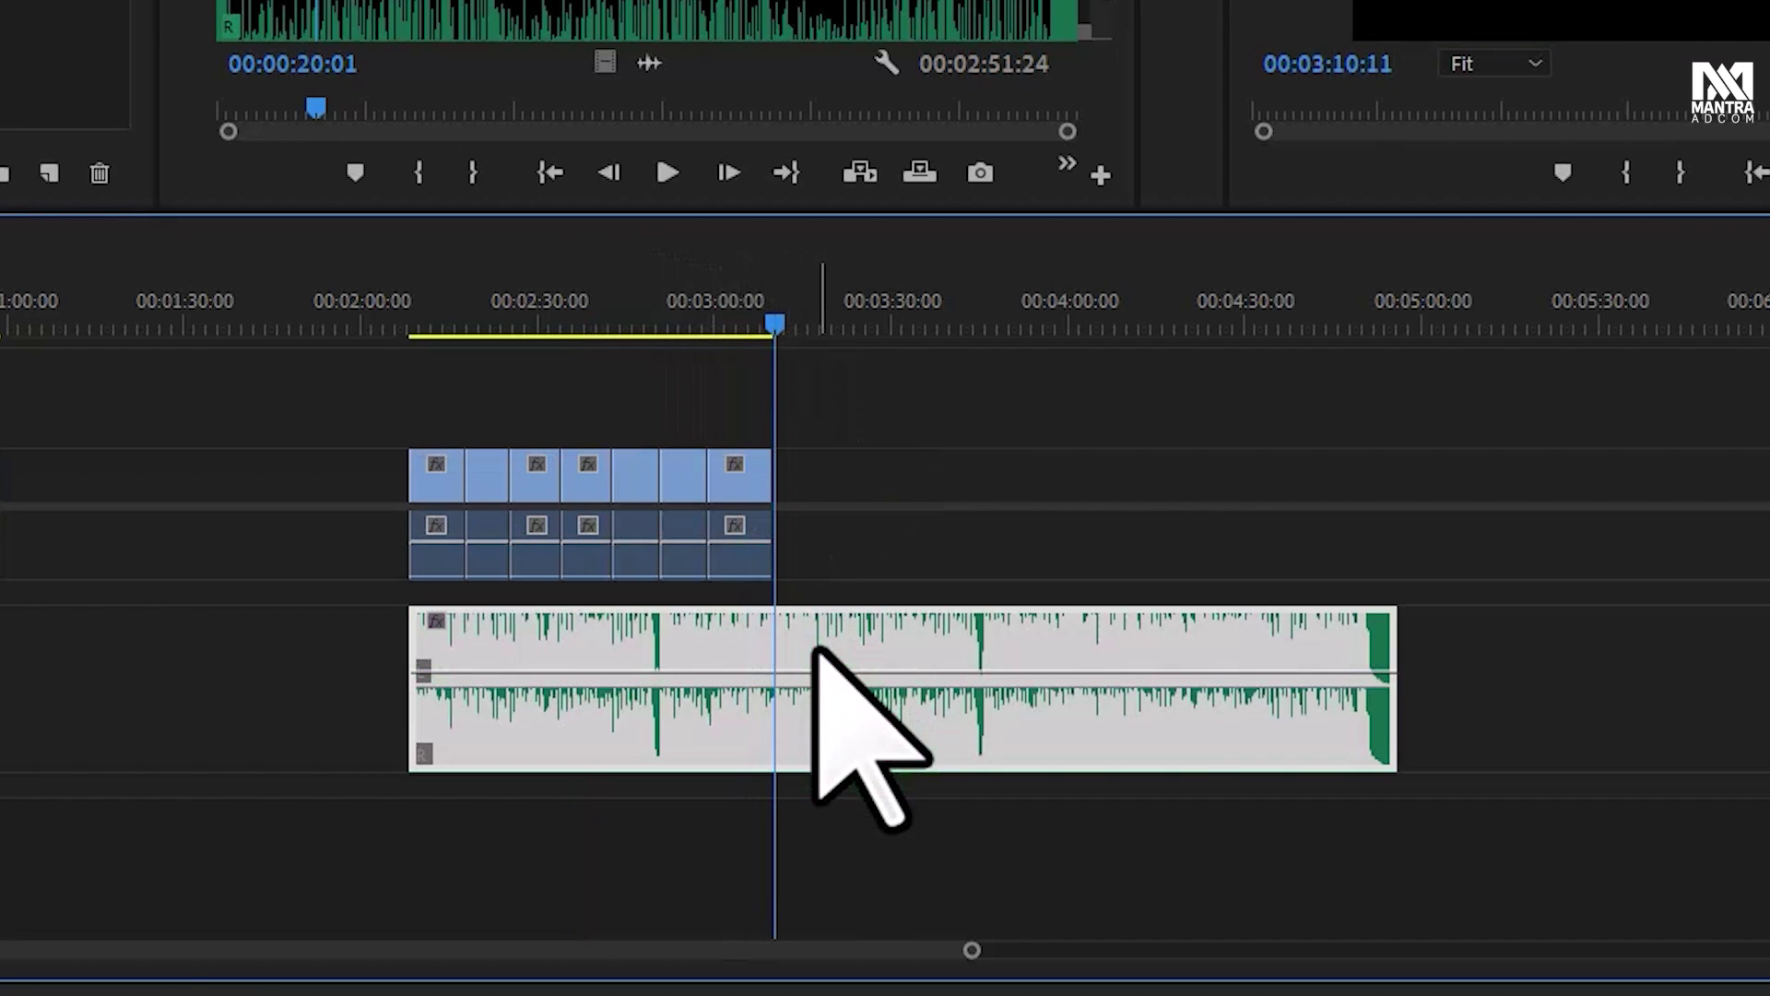
key("w")
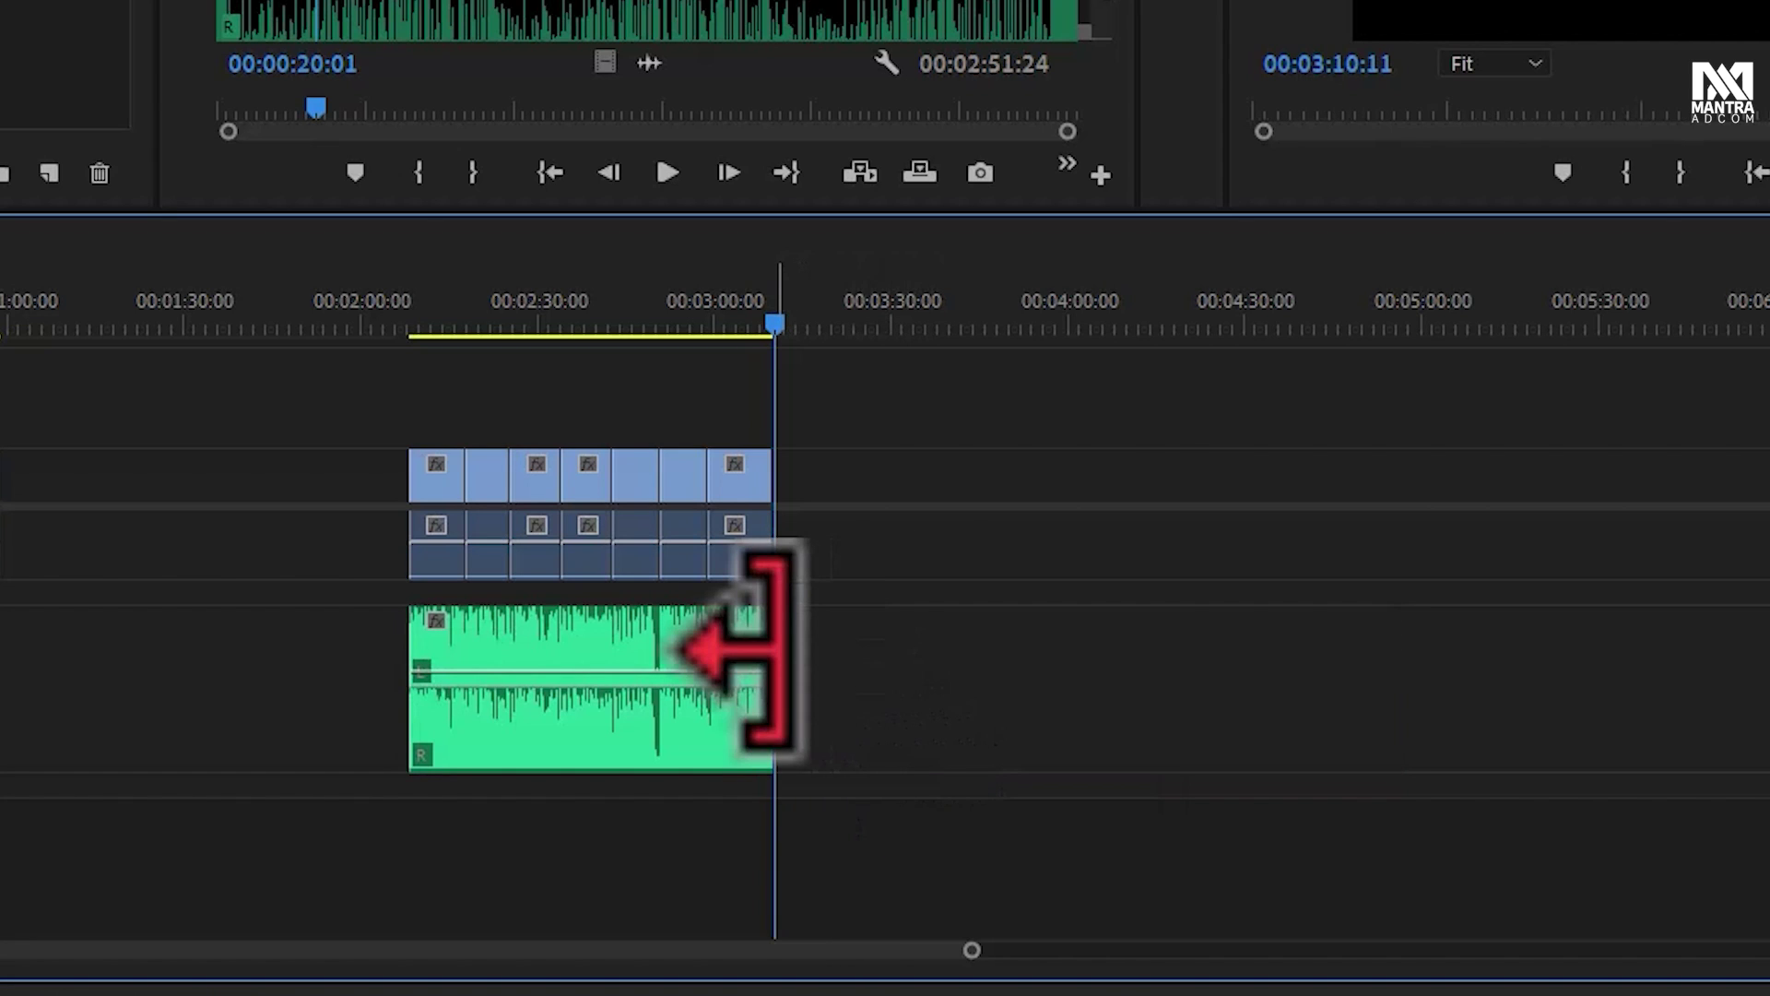
right_click(772, 652)
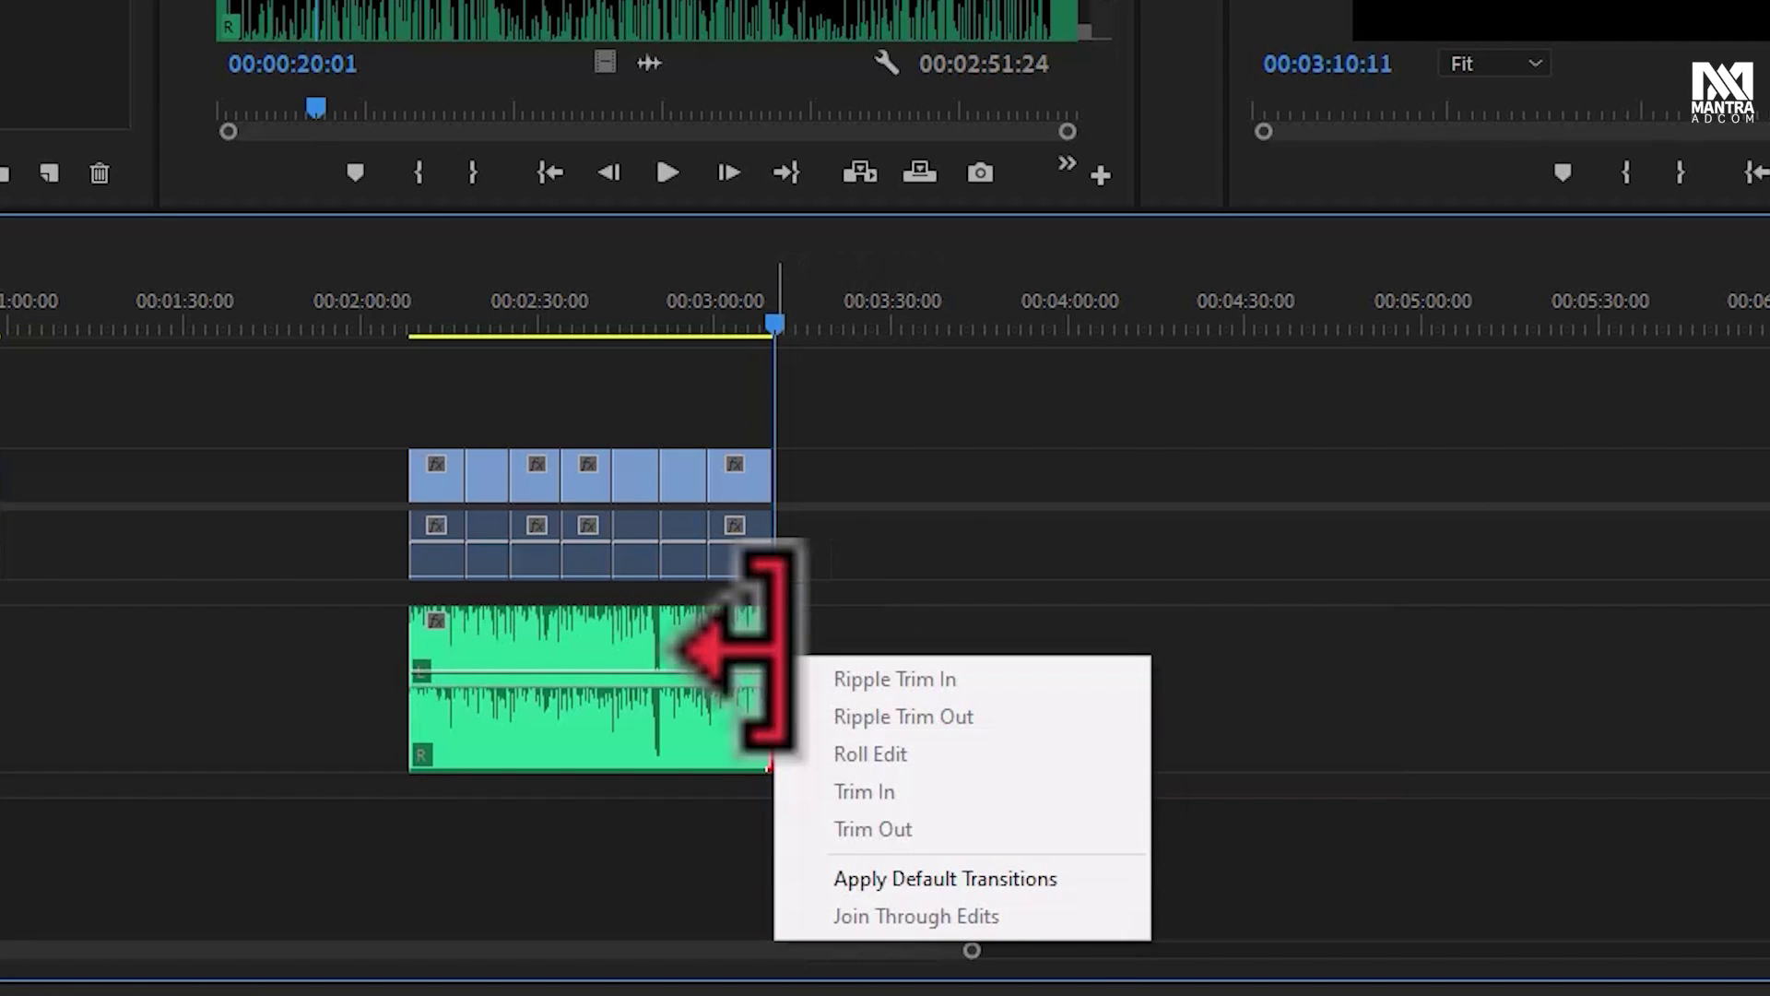
left_click(1042, 880)
right_click(412, 648)
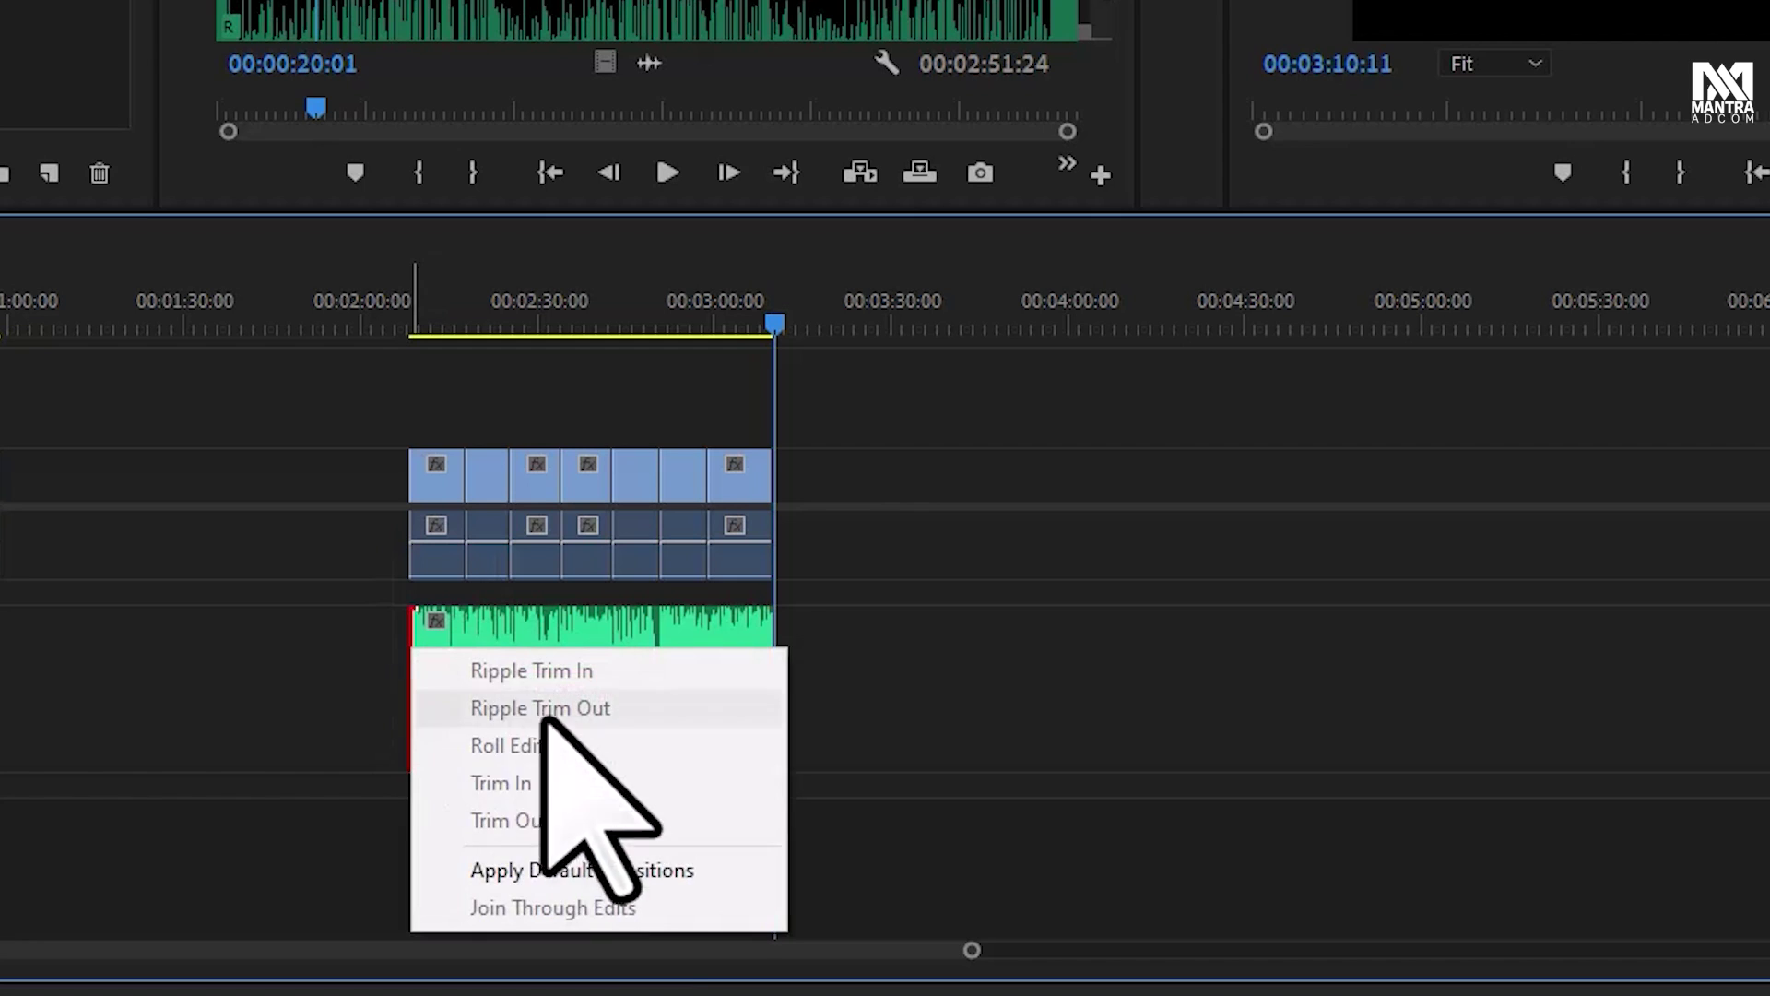
left_click(627, 869)
left_click(465, 277)
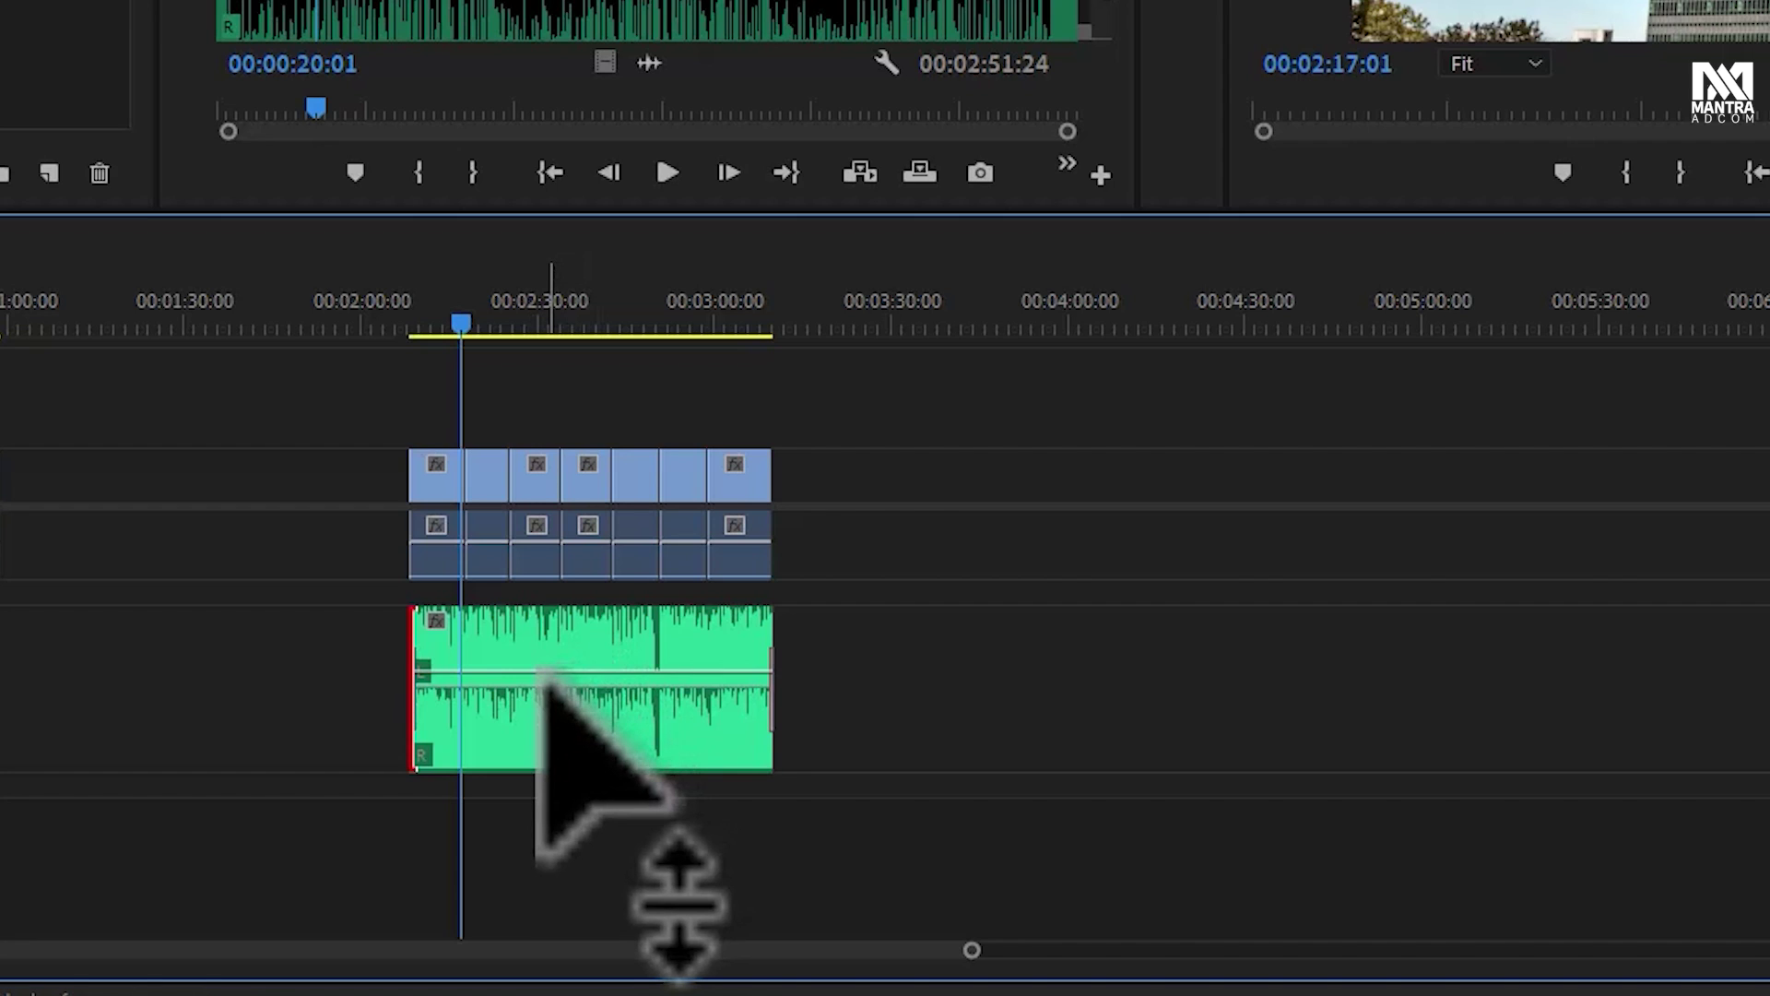
left_click_drag(544, 671, 544, 683)
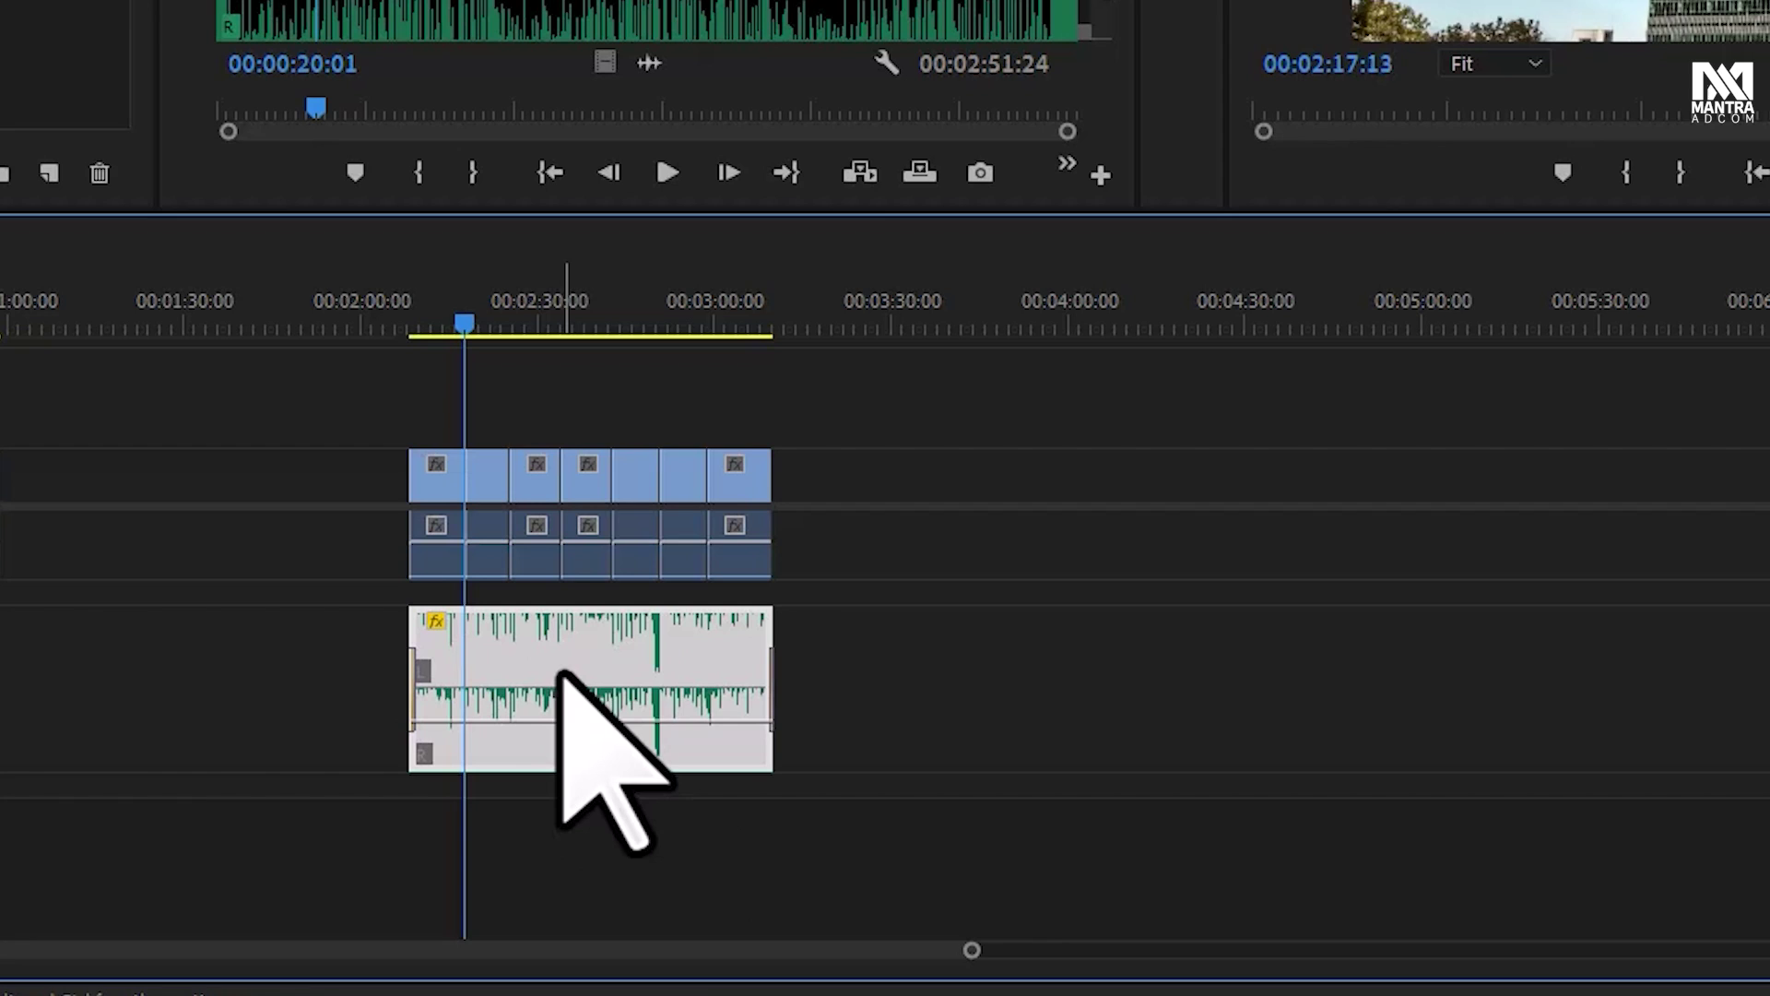
left_click(557, 320)
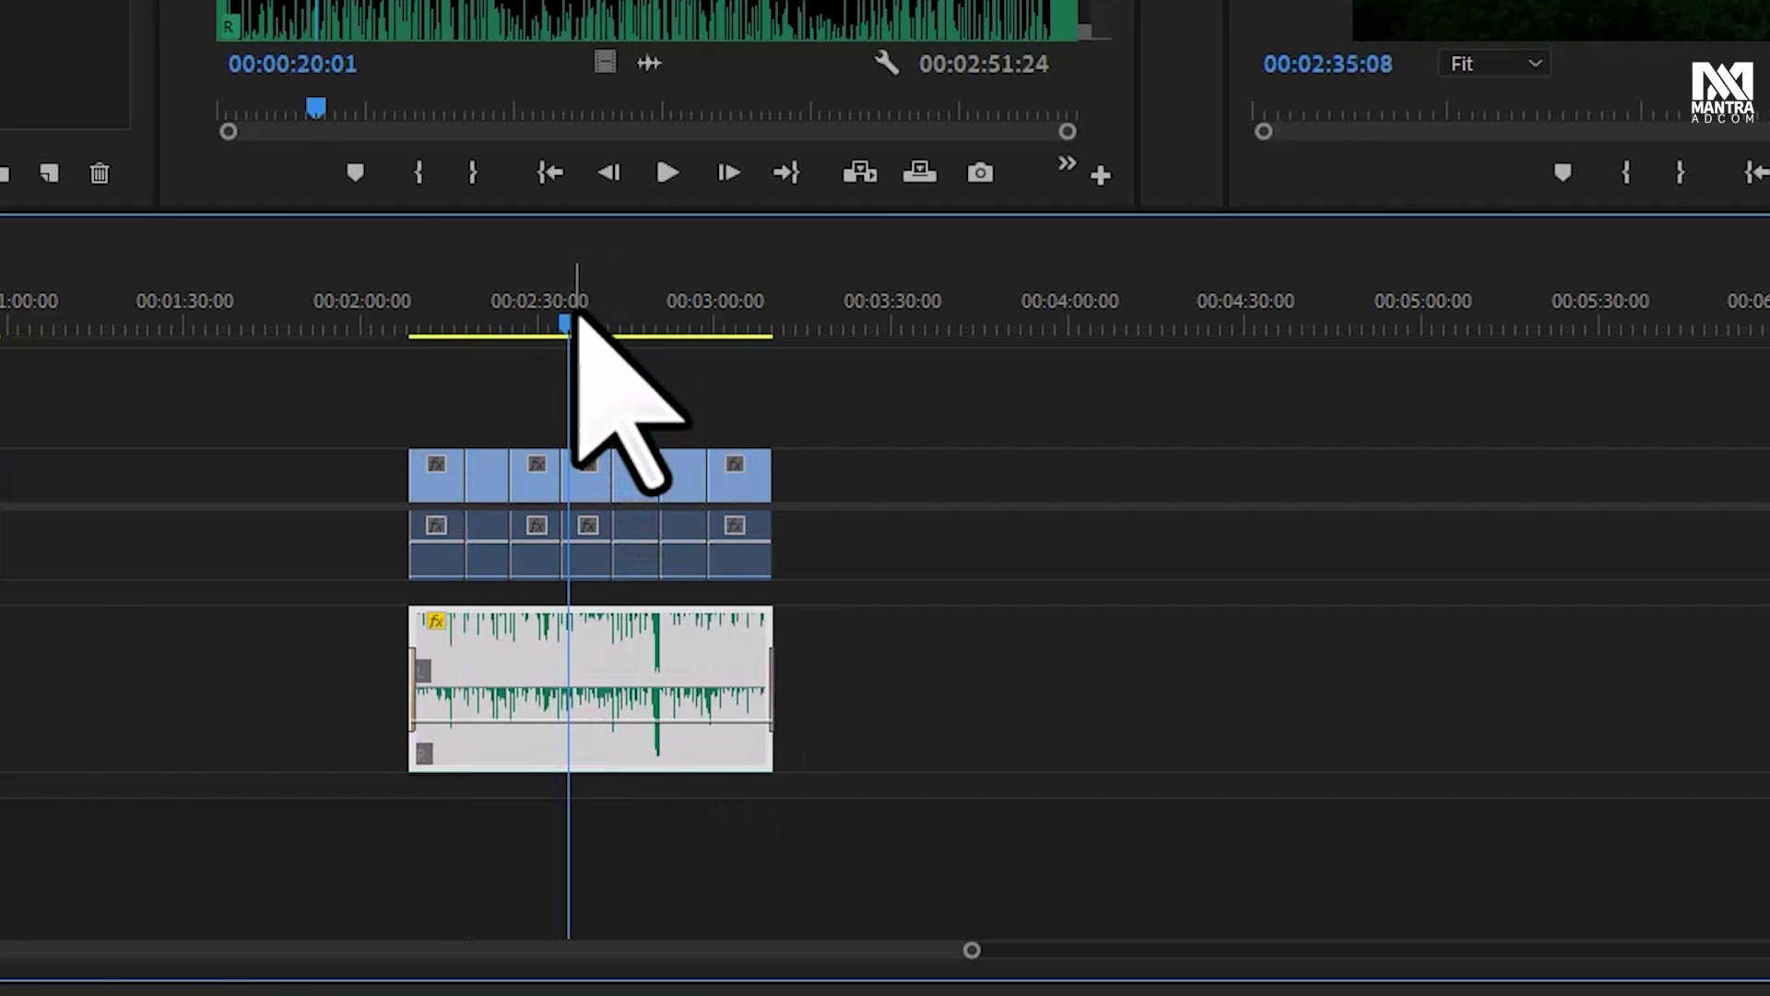
left_click_drag(577, 315, 732, 253)
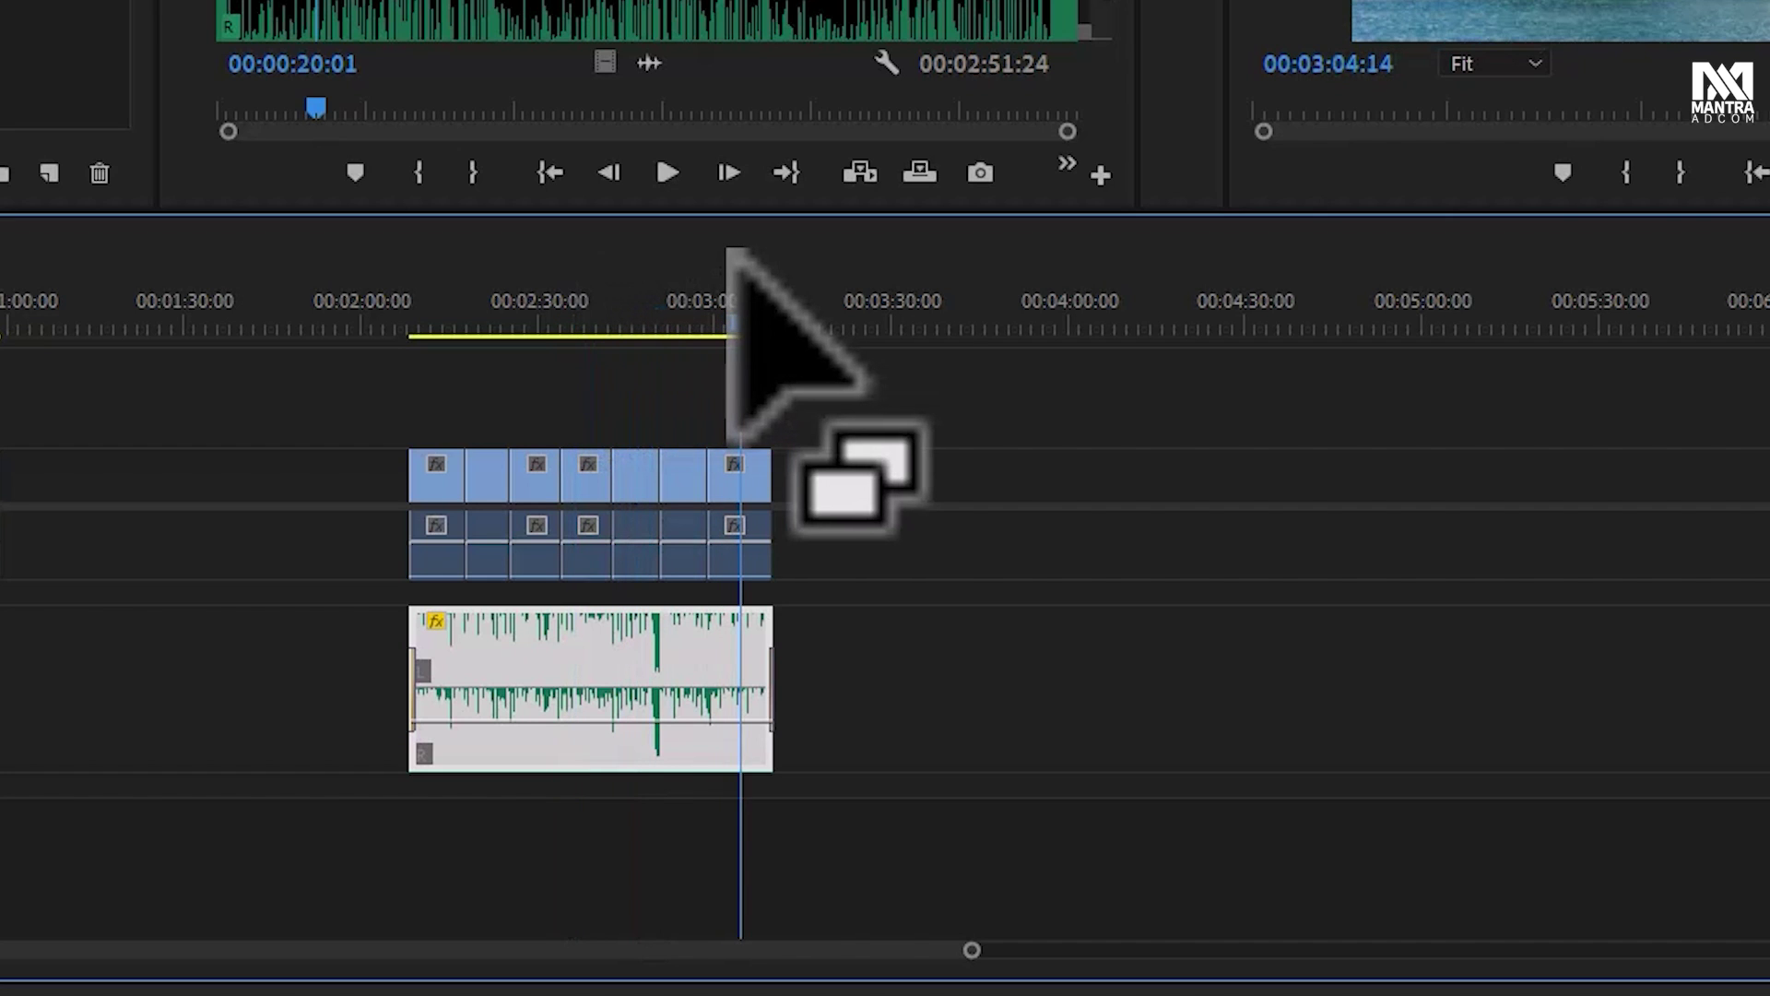
left_click(540, 313)
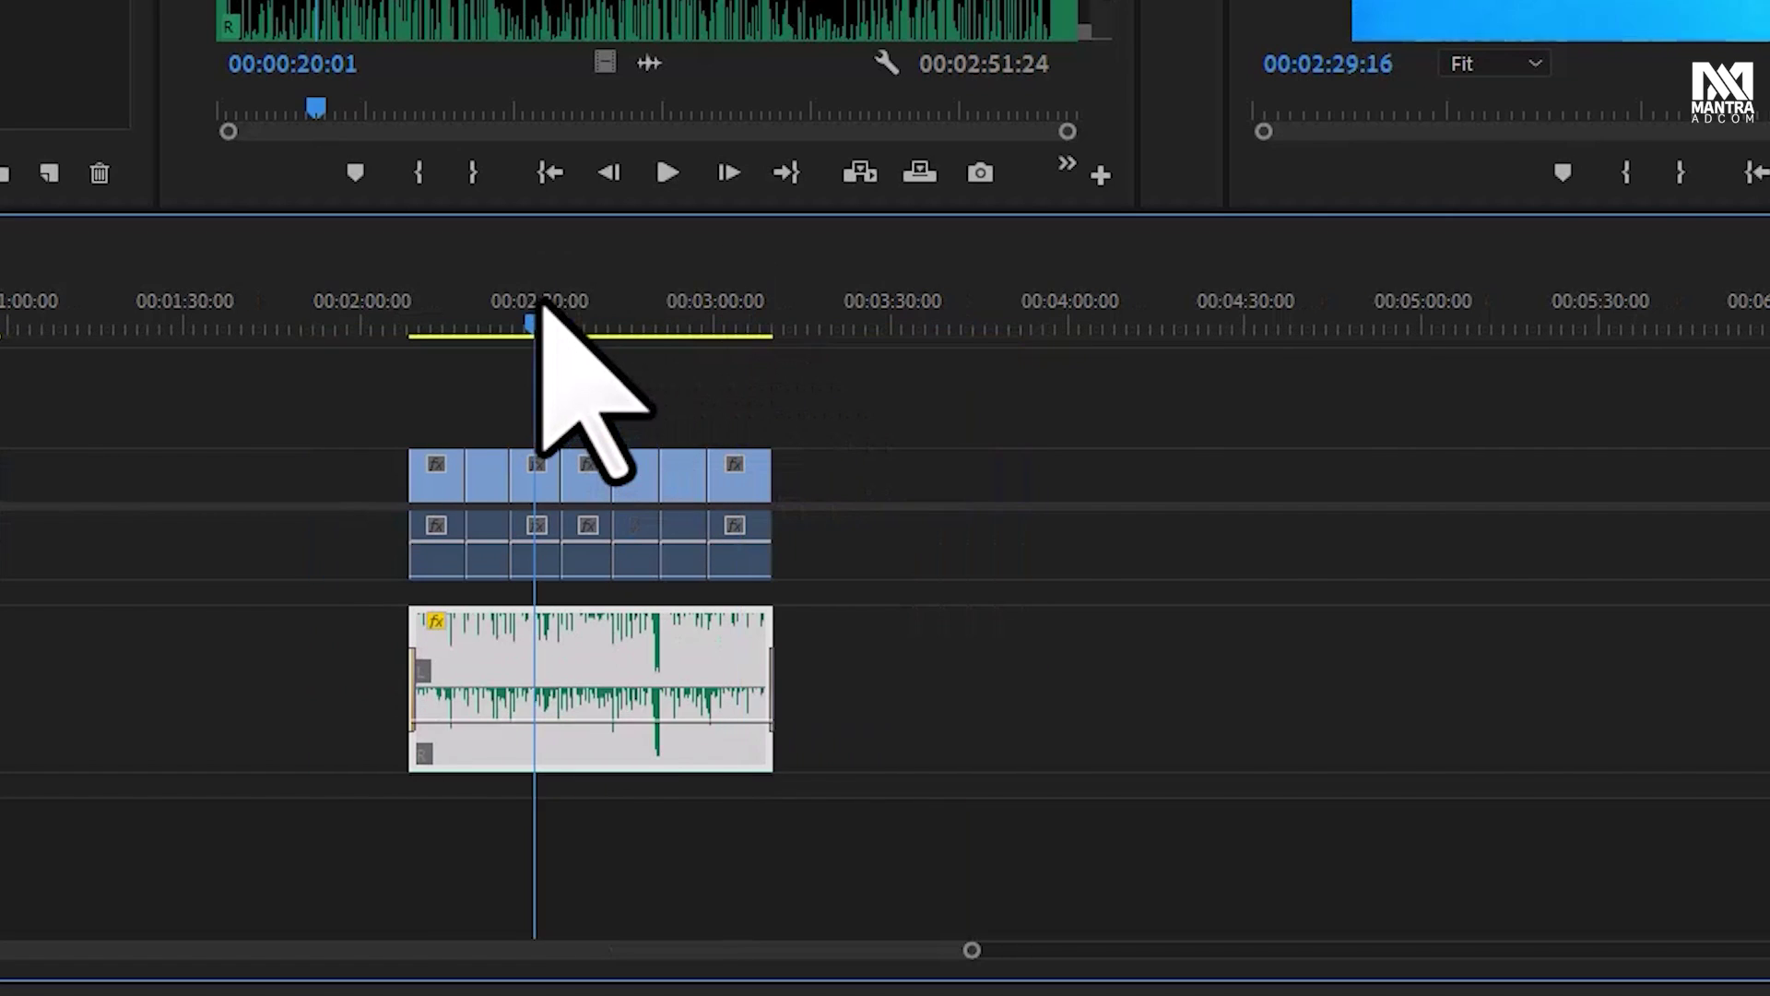
key("=")
key("minus")
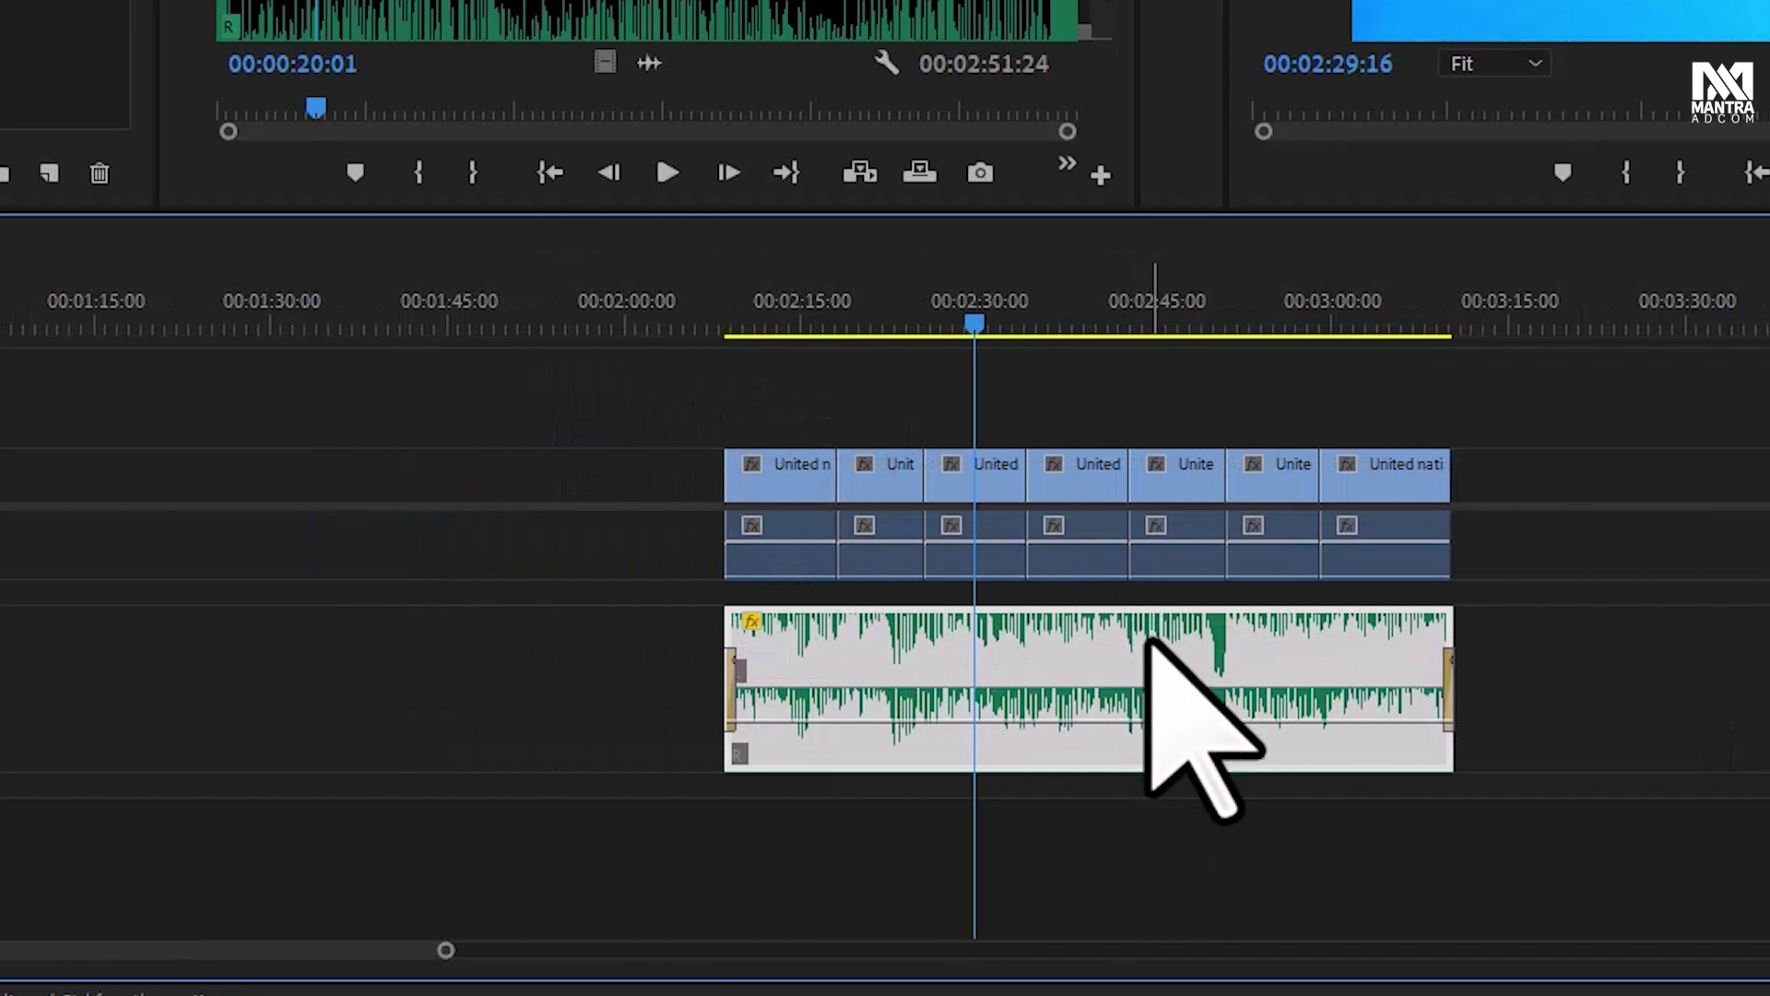
left_click_drag(446, 953, 542, 960)
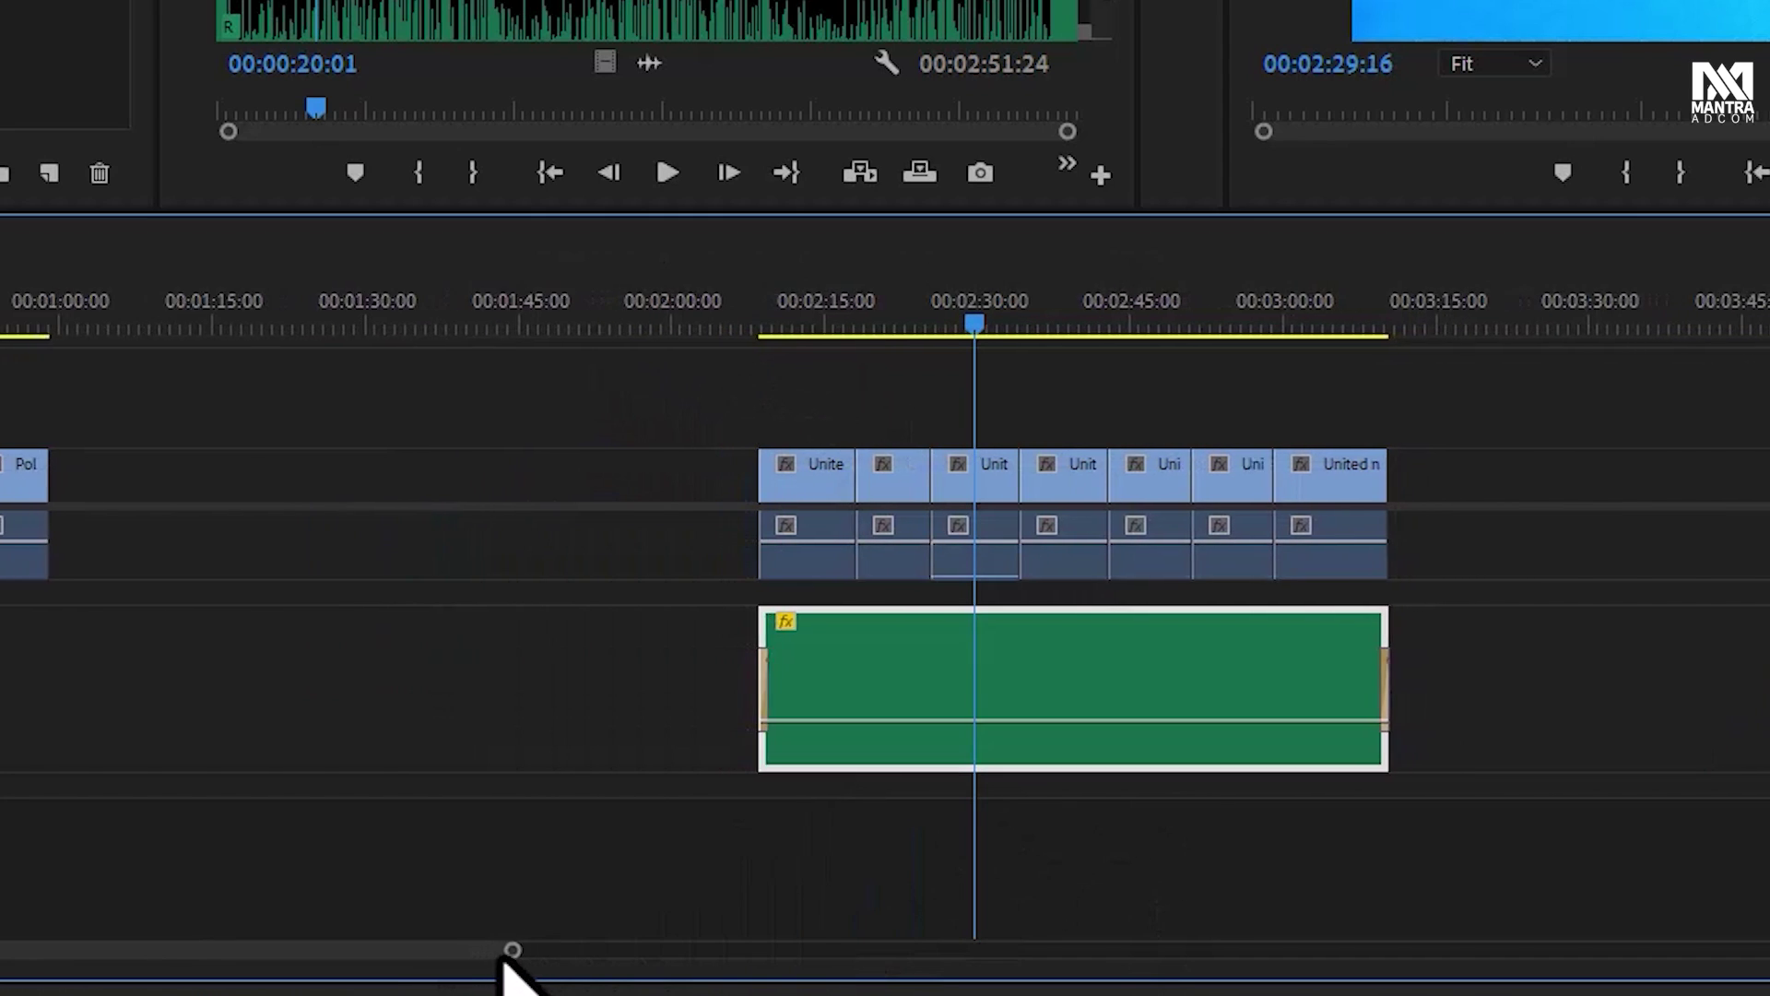
left_click_drag(418, 948, 487, 949)
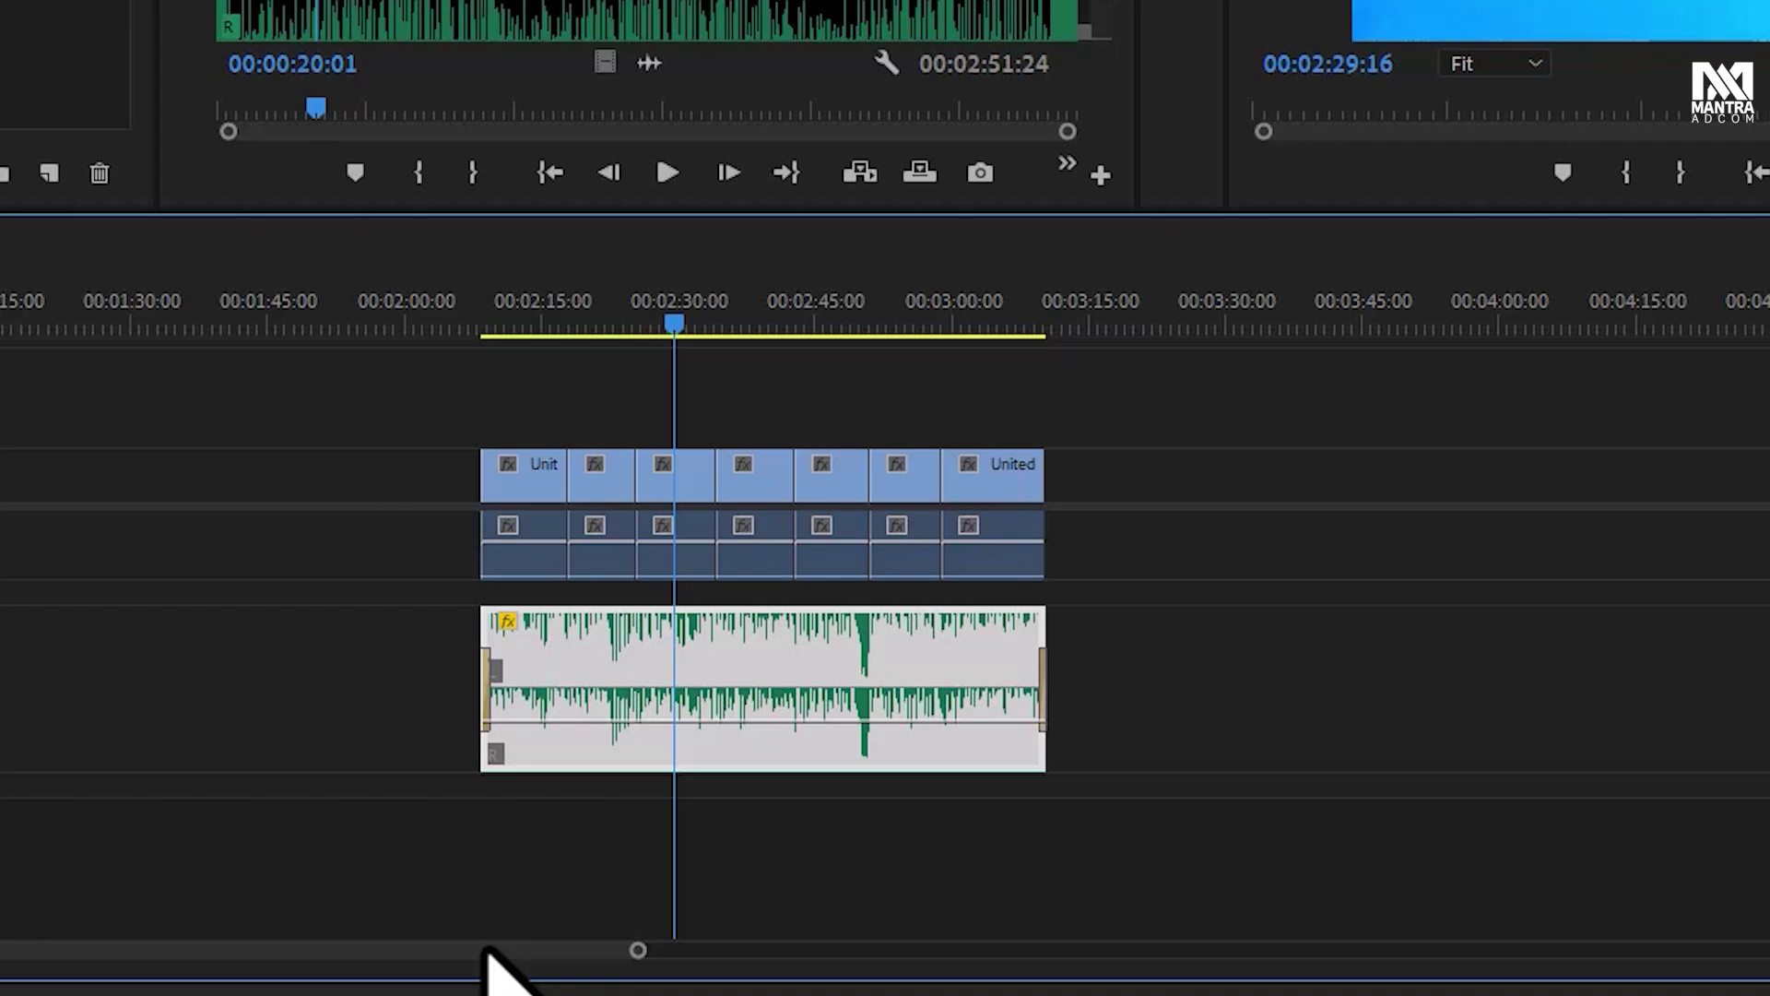
mouse_move(516, 313)
left_mouse_down()
mouse_move(706, 324)
mouse_move(946, 616)
left_mouse_up()
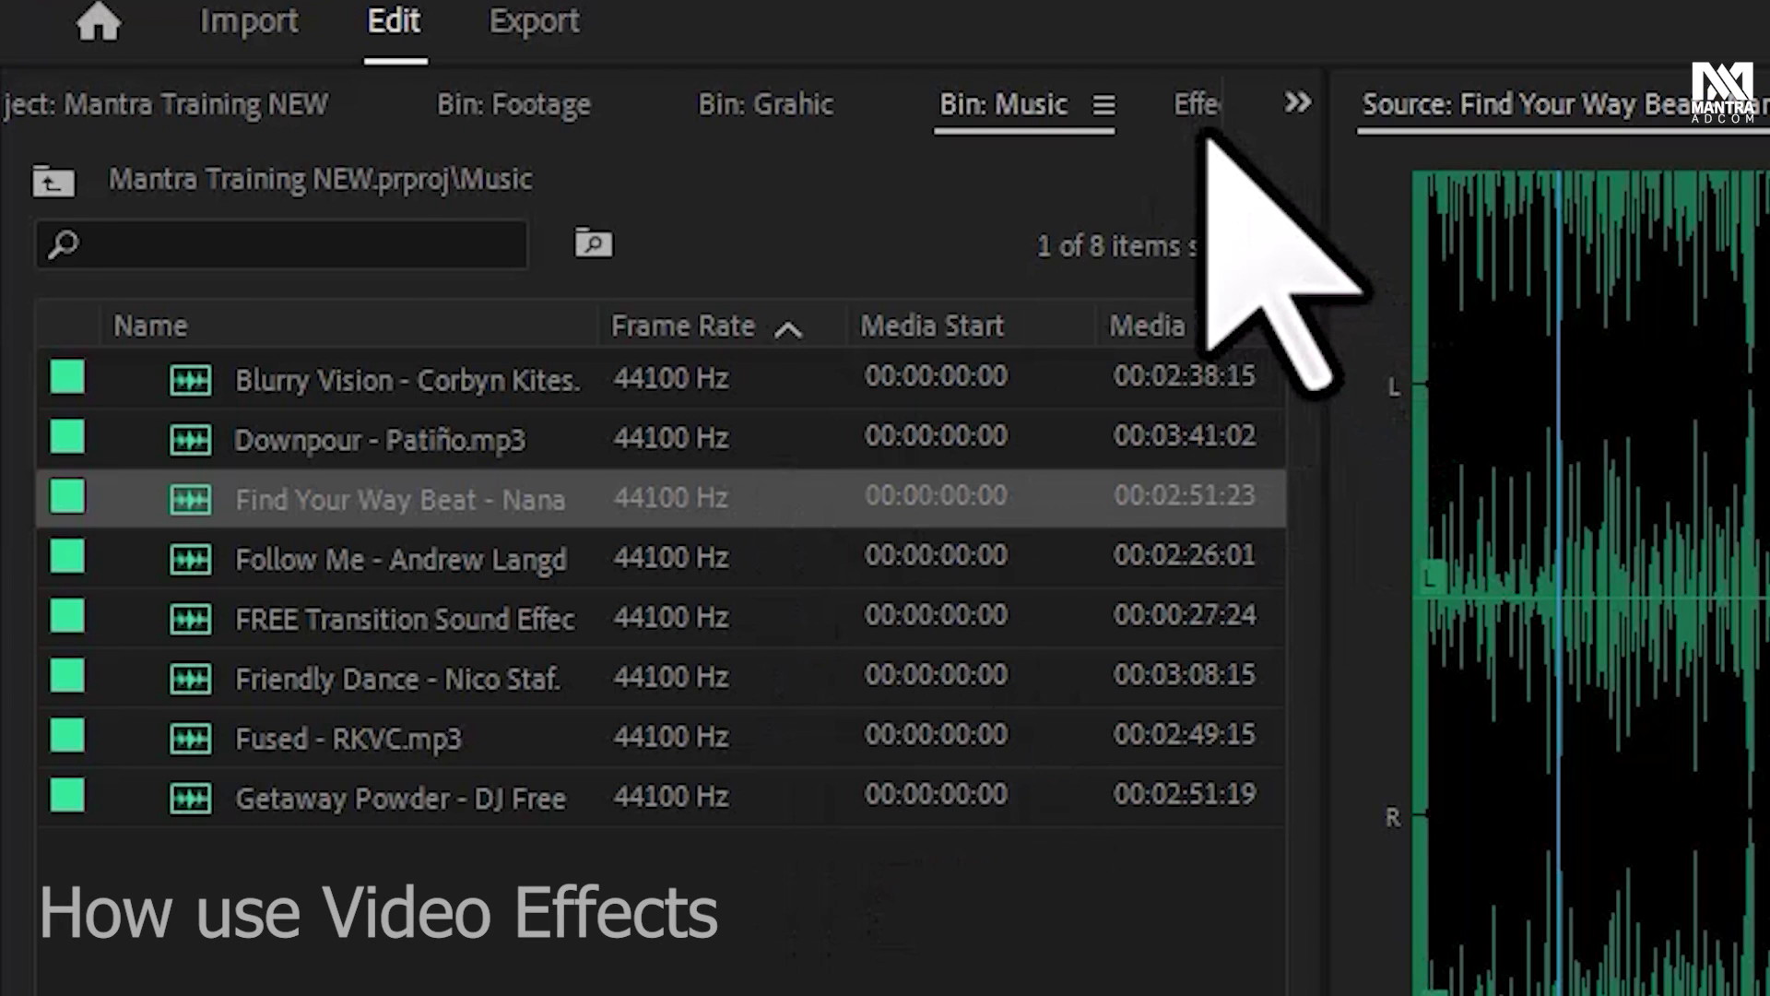
Drag Tint from Video Effects > Color Correction onto the United nation clip near 02:55
left_click(424, 69)
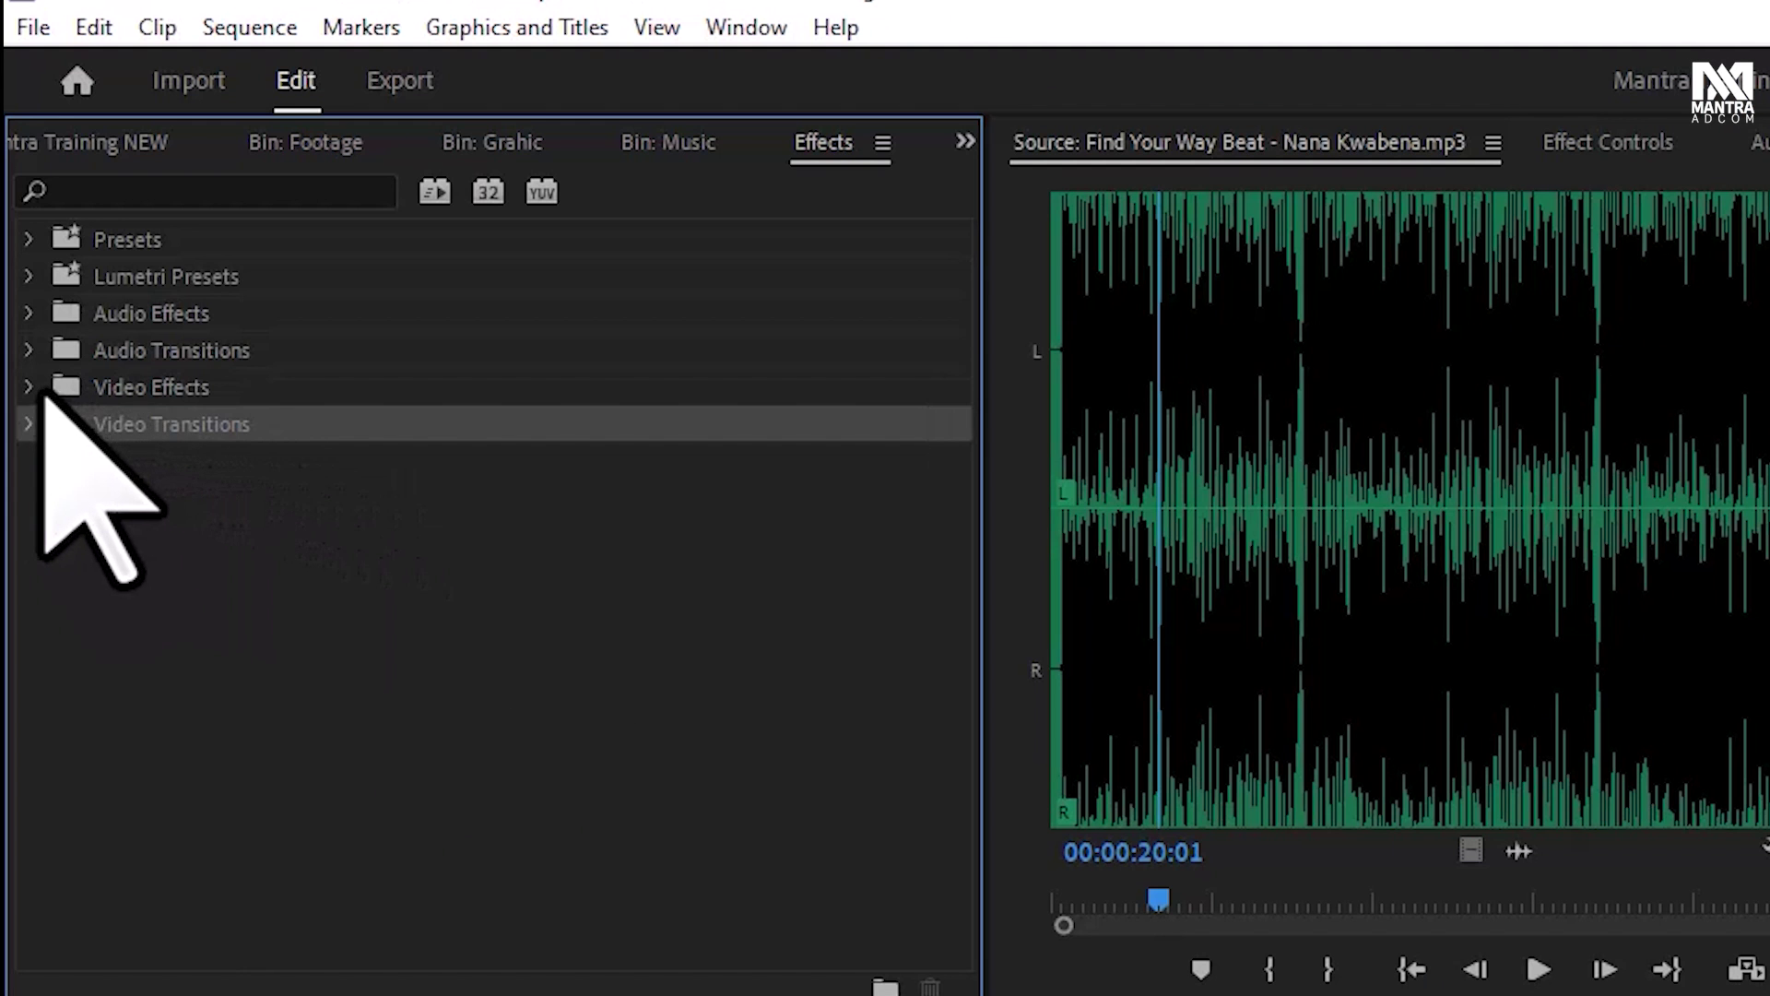
left_click(31, 387)
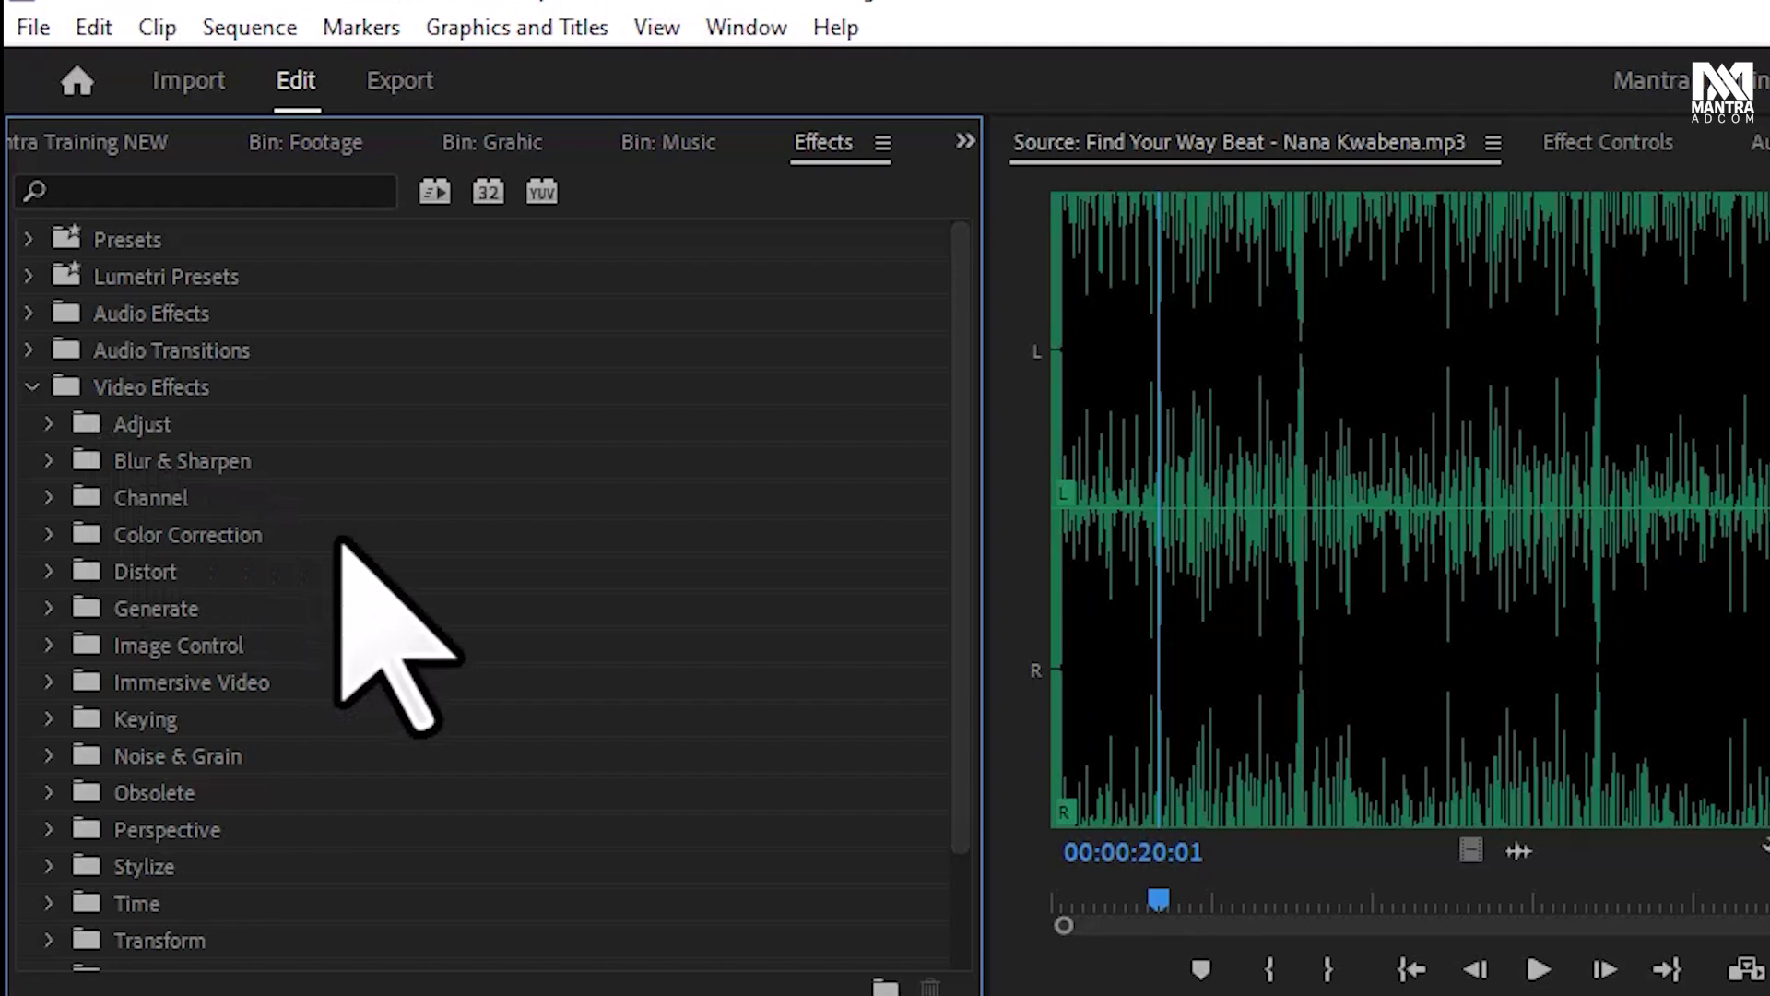
scroll(237, 681, "down", 2)
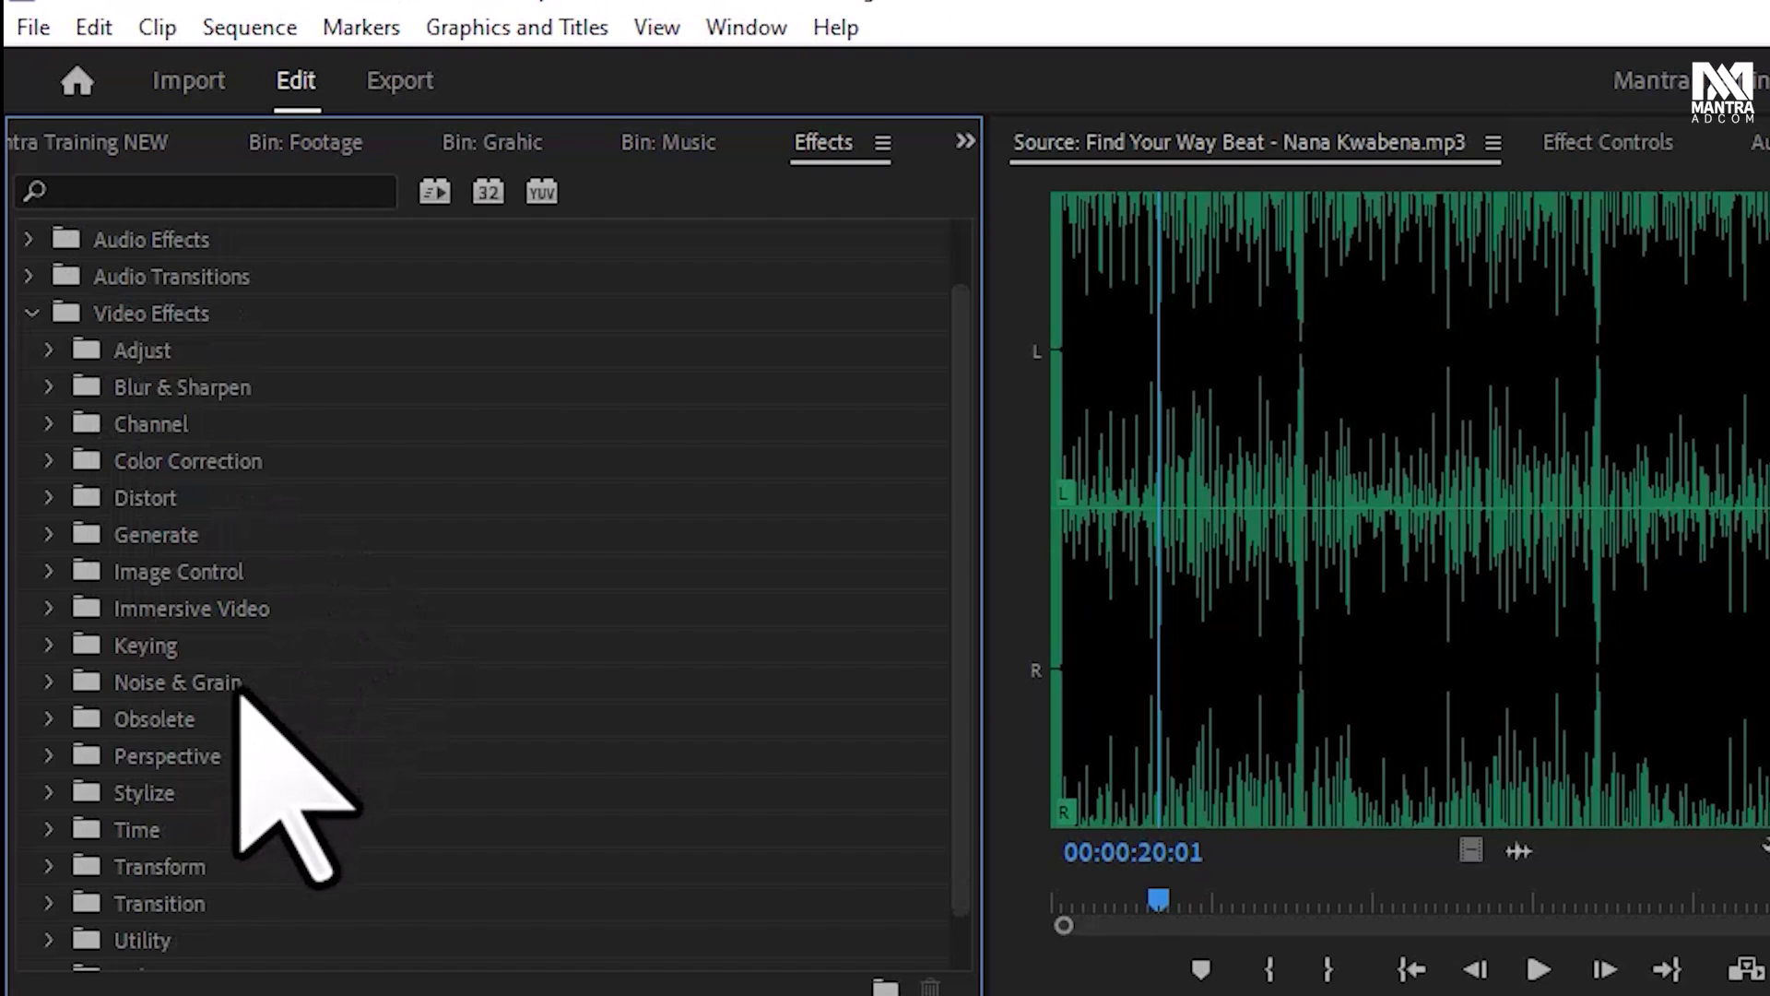
scroll(240, 682, "down", 2)
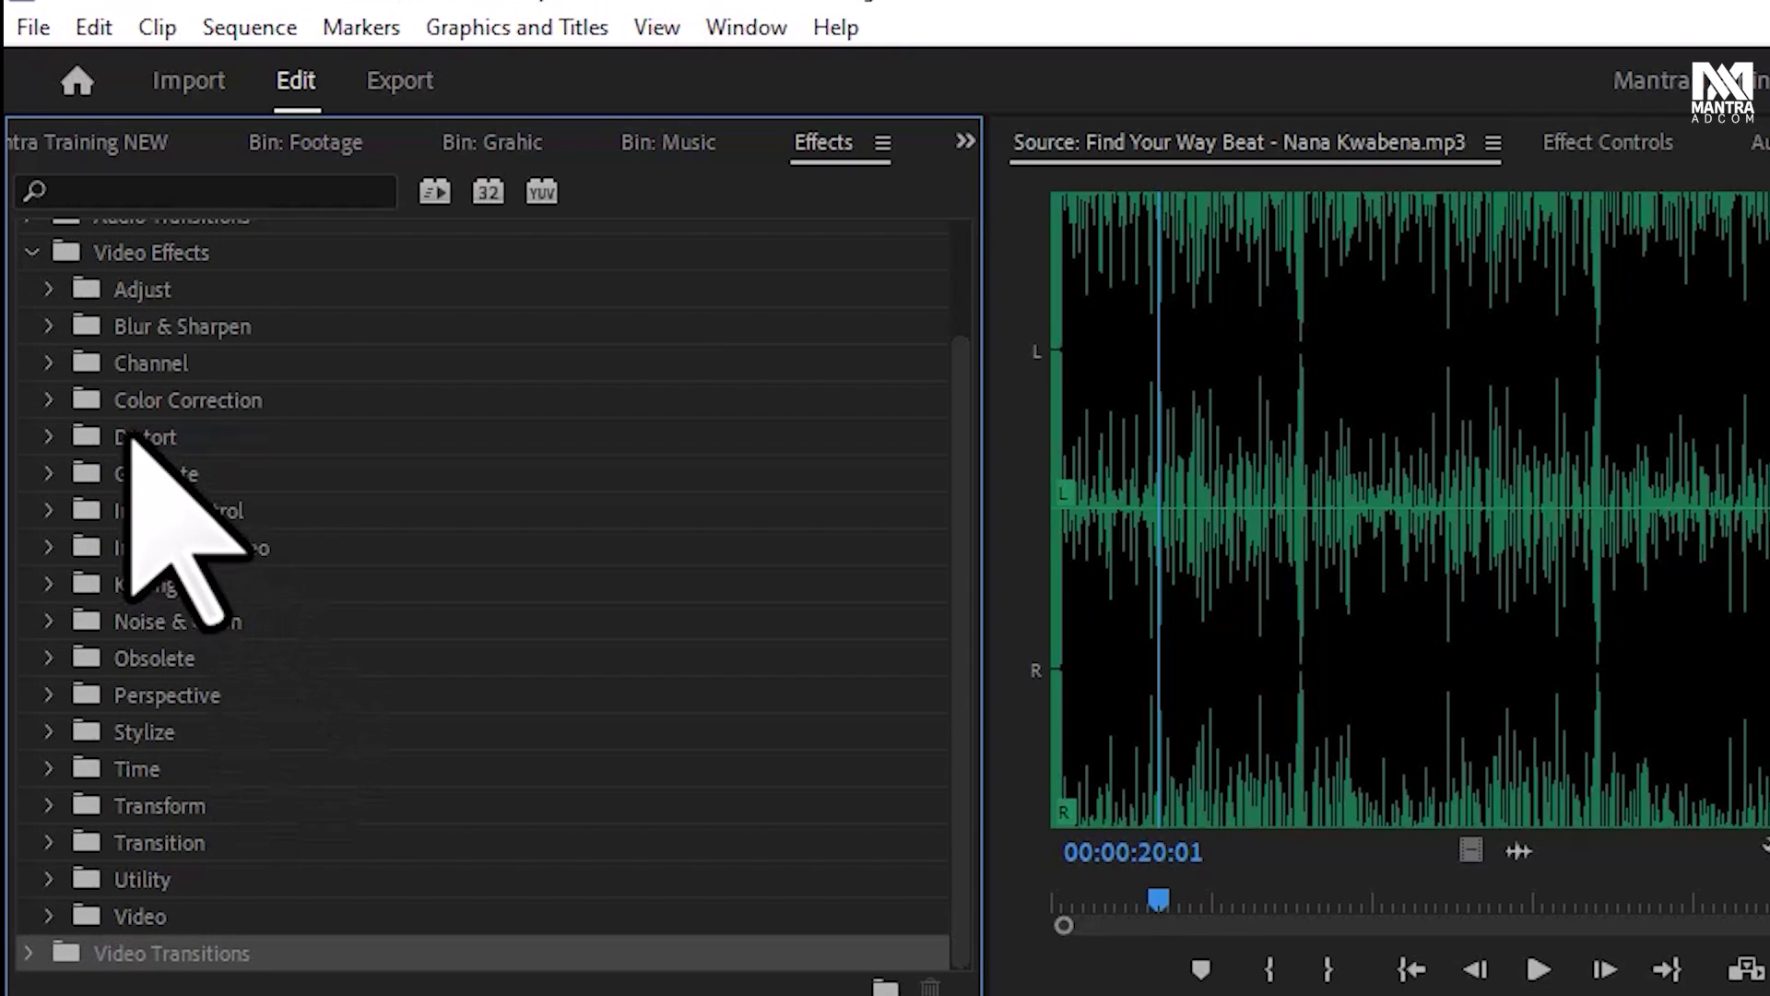
left_click(46, 402)
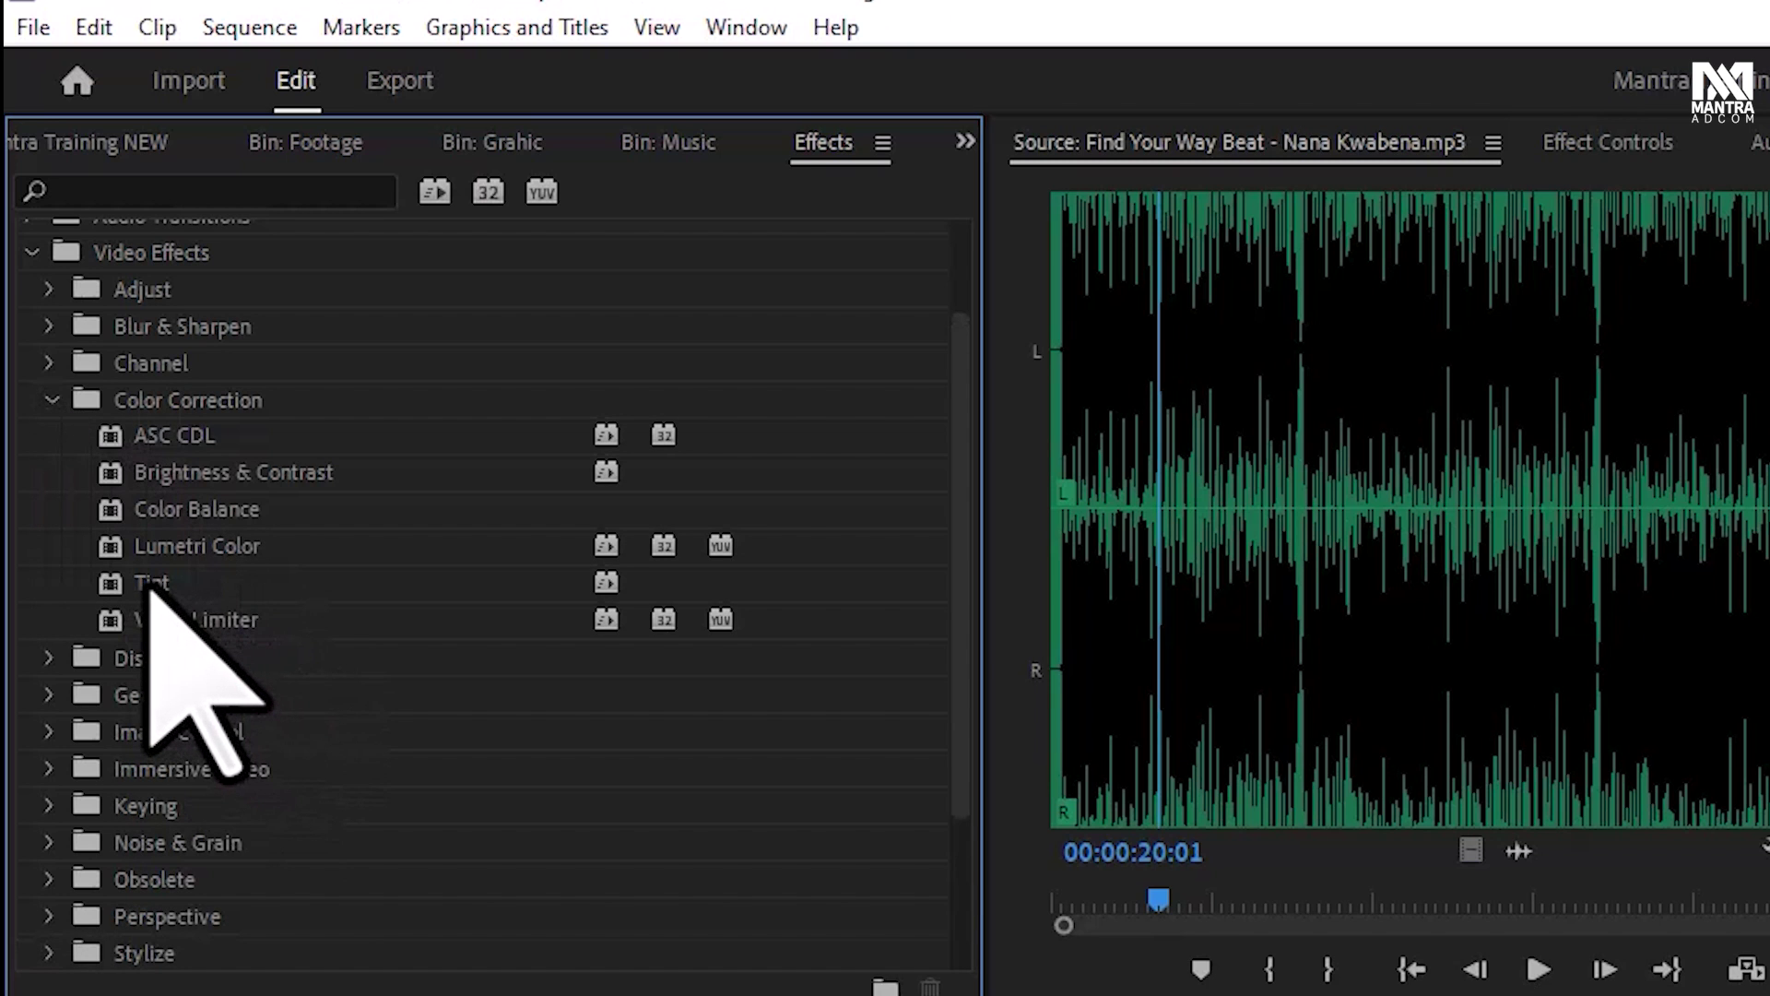
left_click_drag(159, 582, 902, 662)
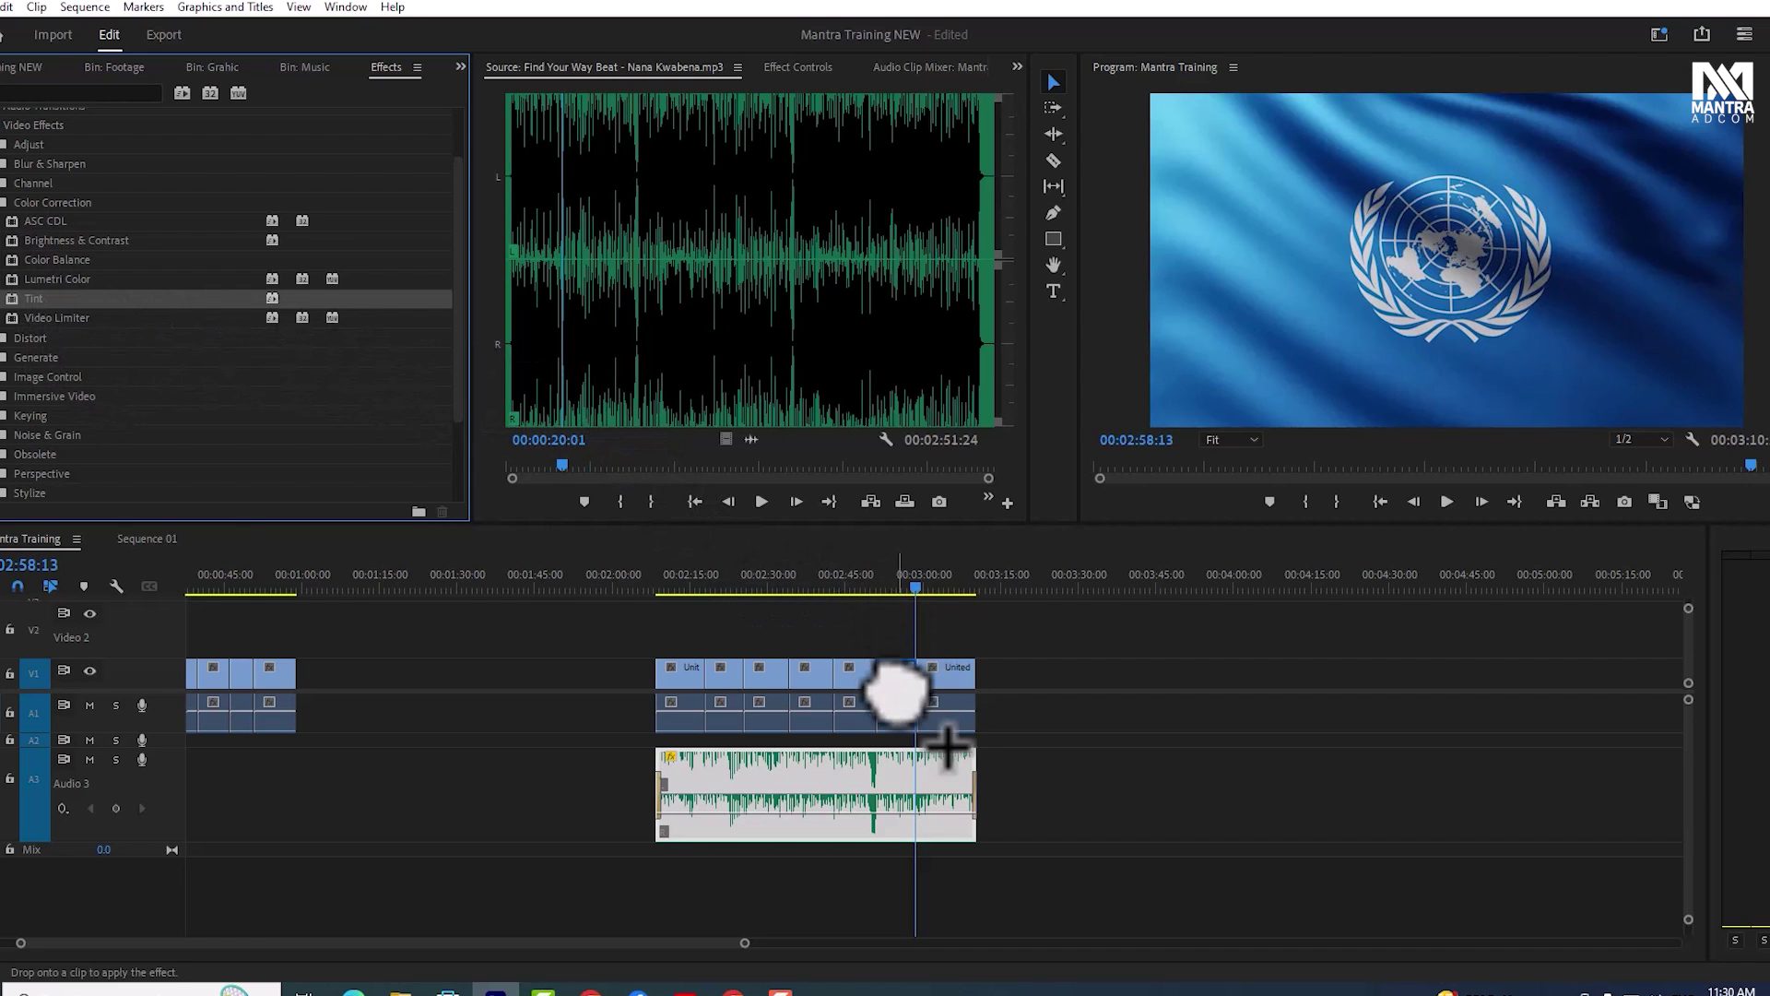
left_click(902, 582)
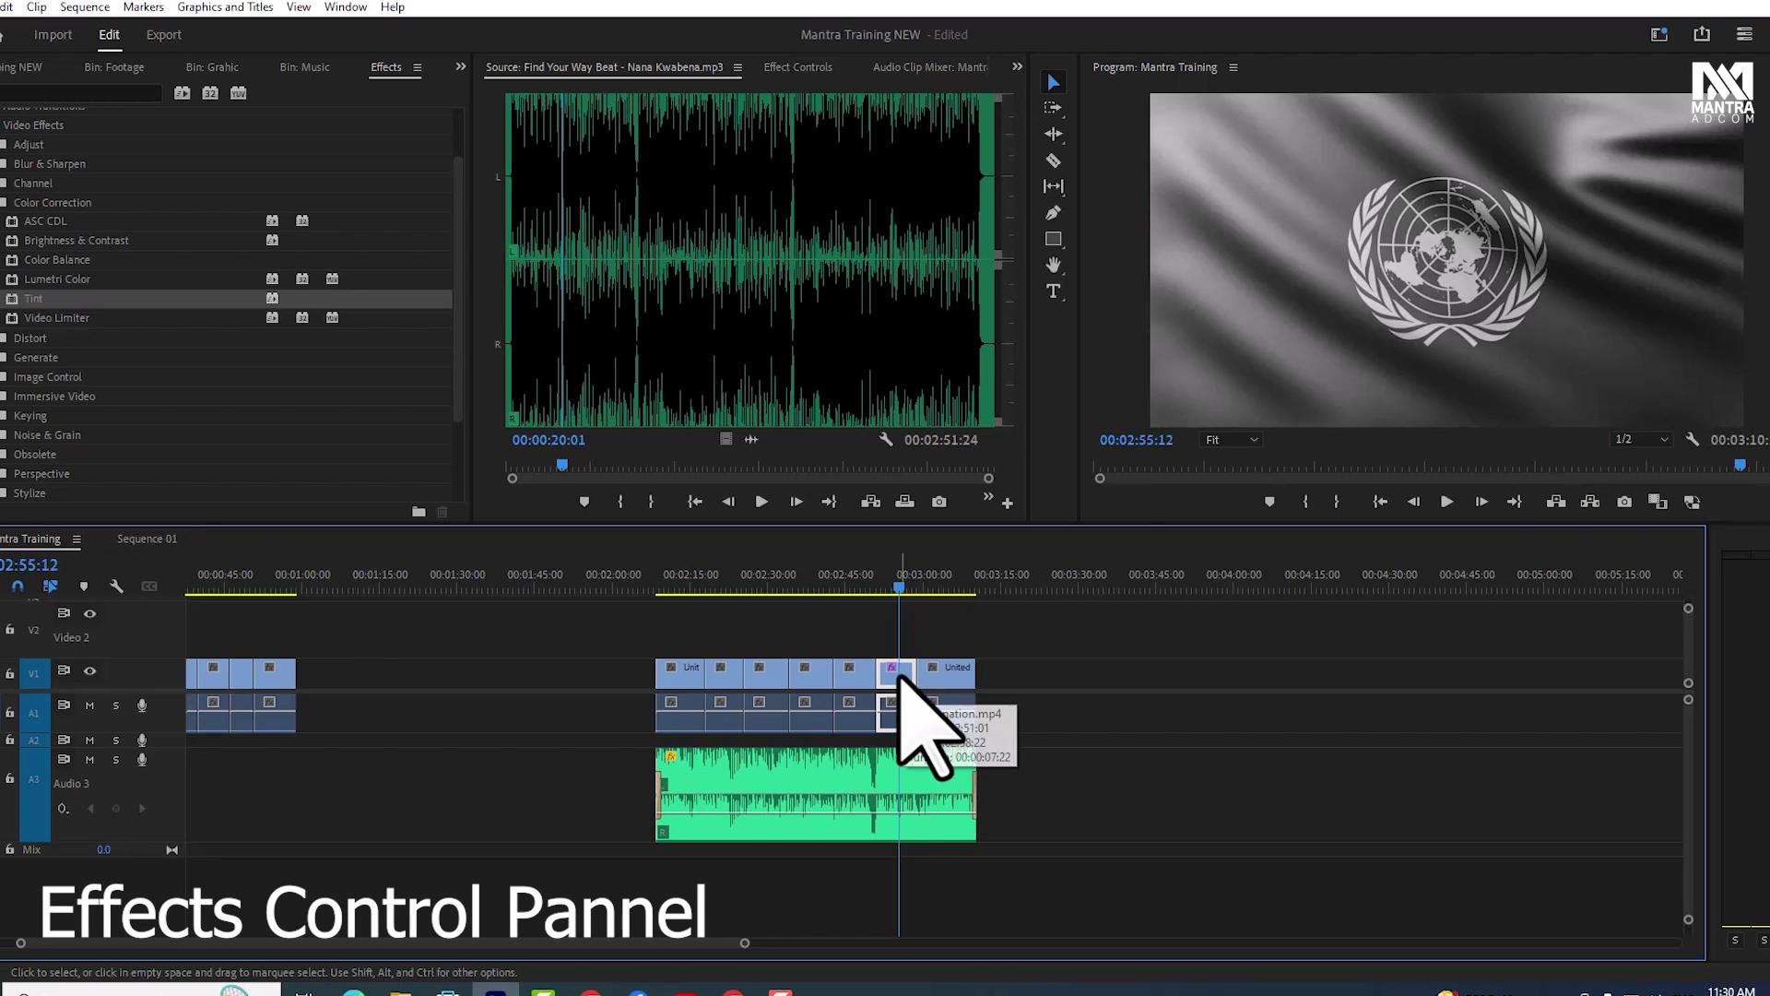
Lower Tint's Amount on the UN flag clip, map black to dark red, and toggle Tint to compare
left_click(799, 68)
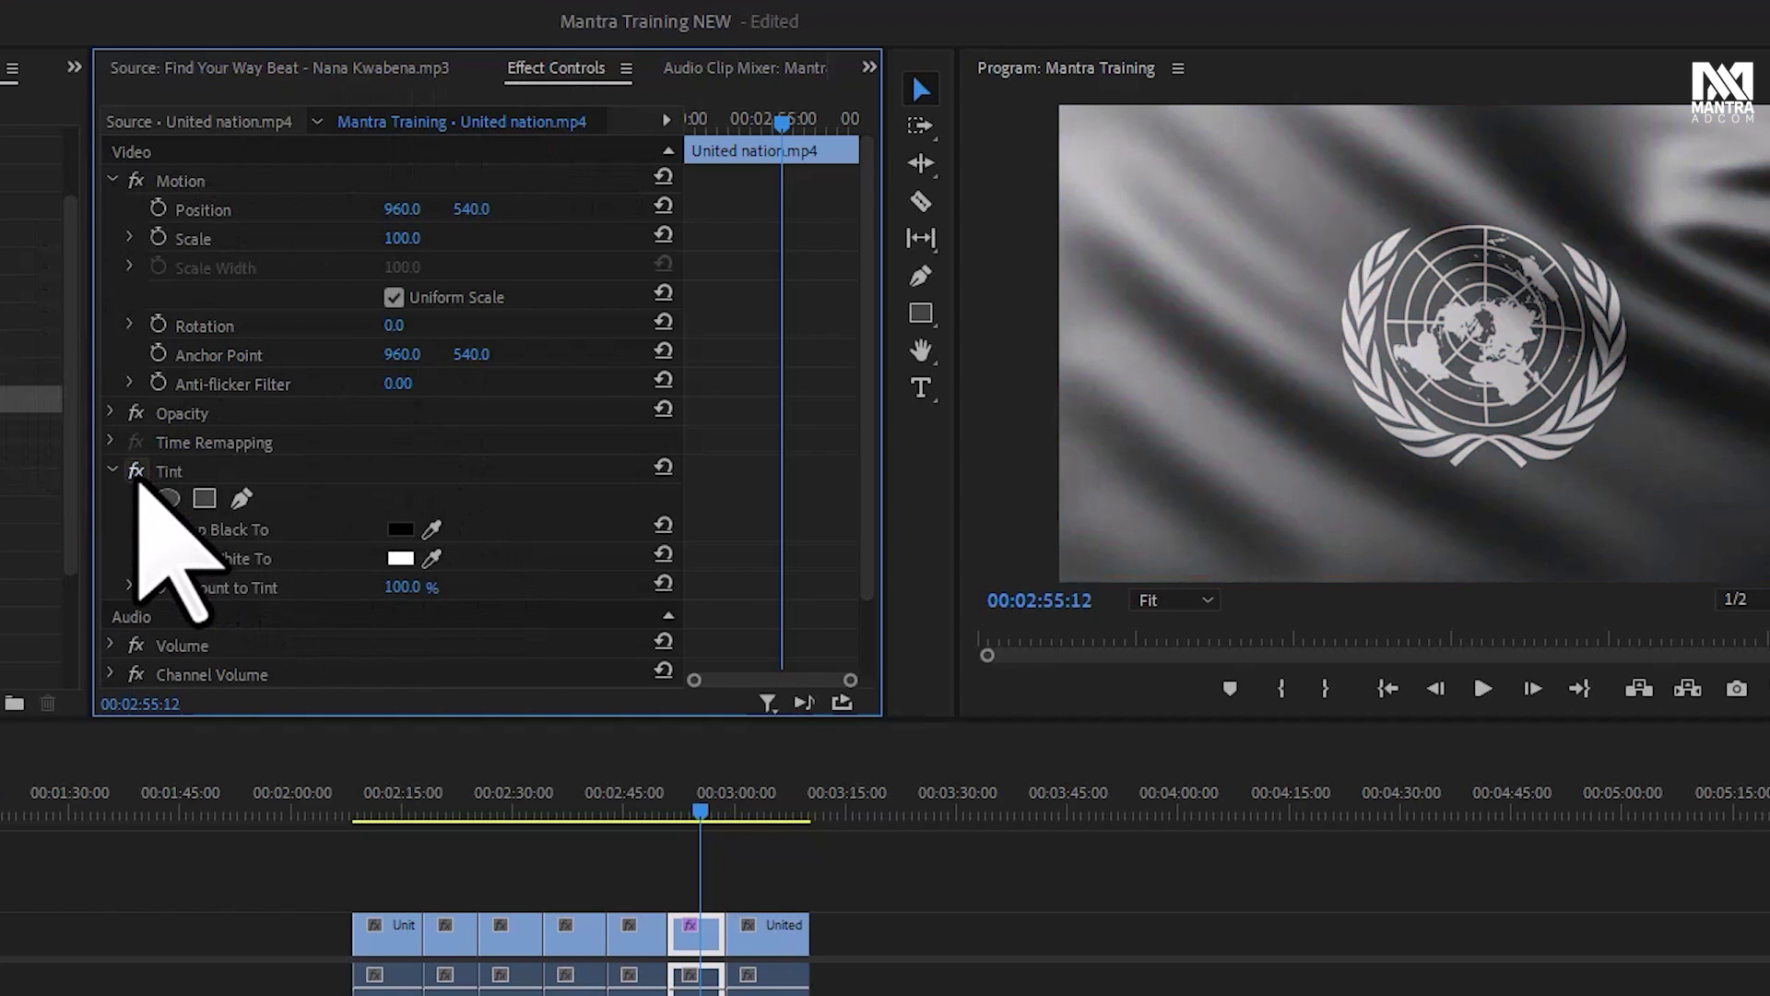
left_click_drag(402, 587, 355, 587)
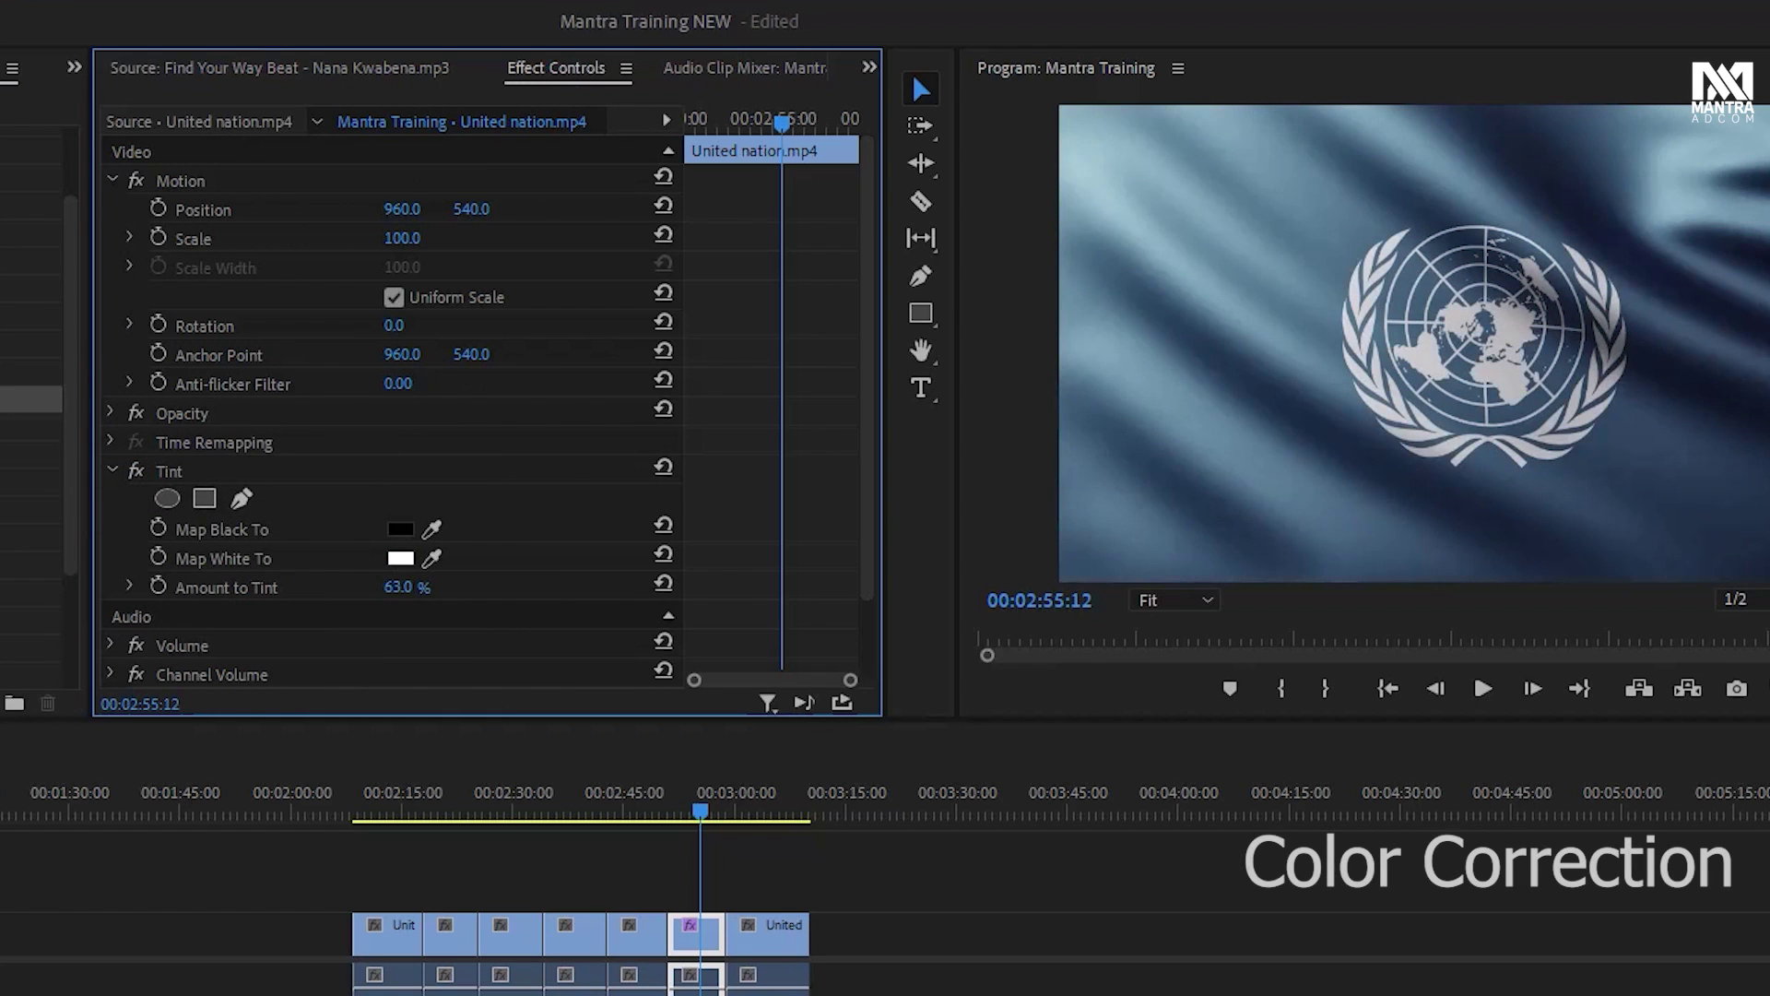
left_click(400, 528)
left_click(697, 628)
left_click(968, 470)
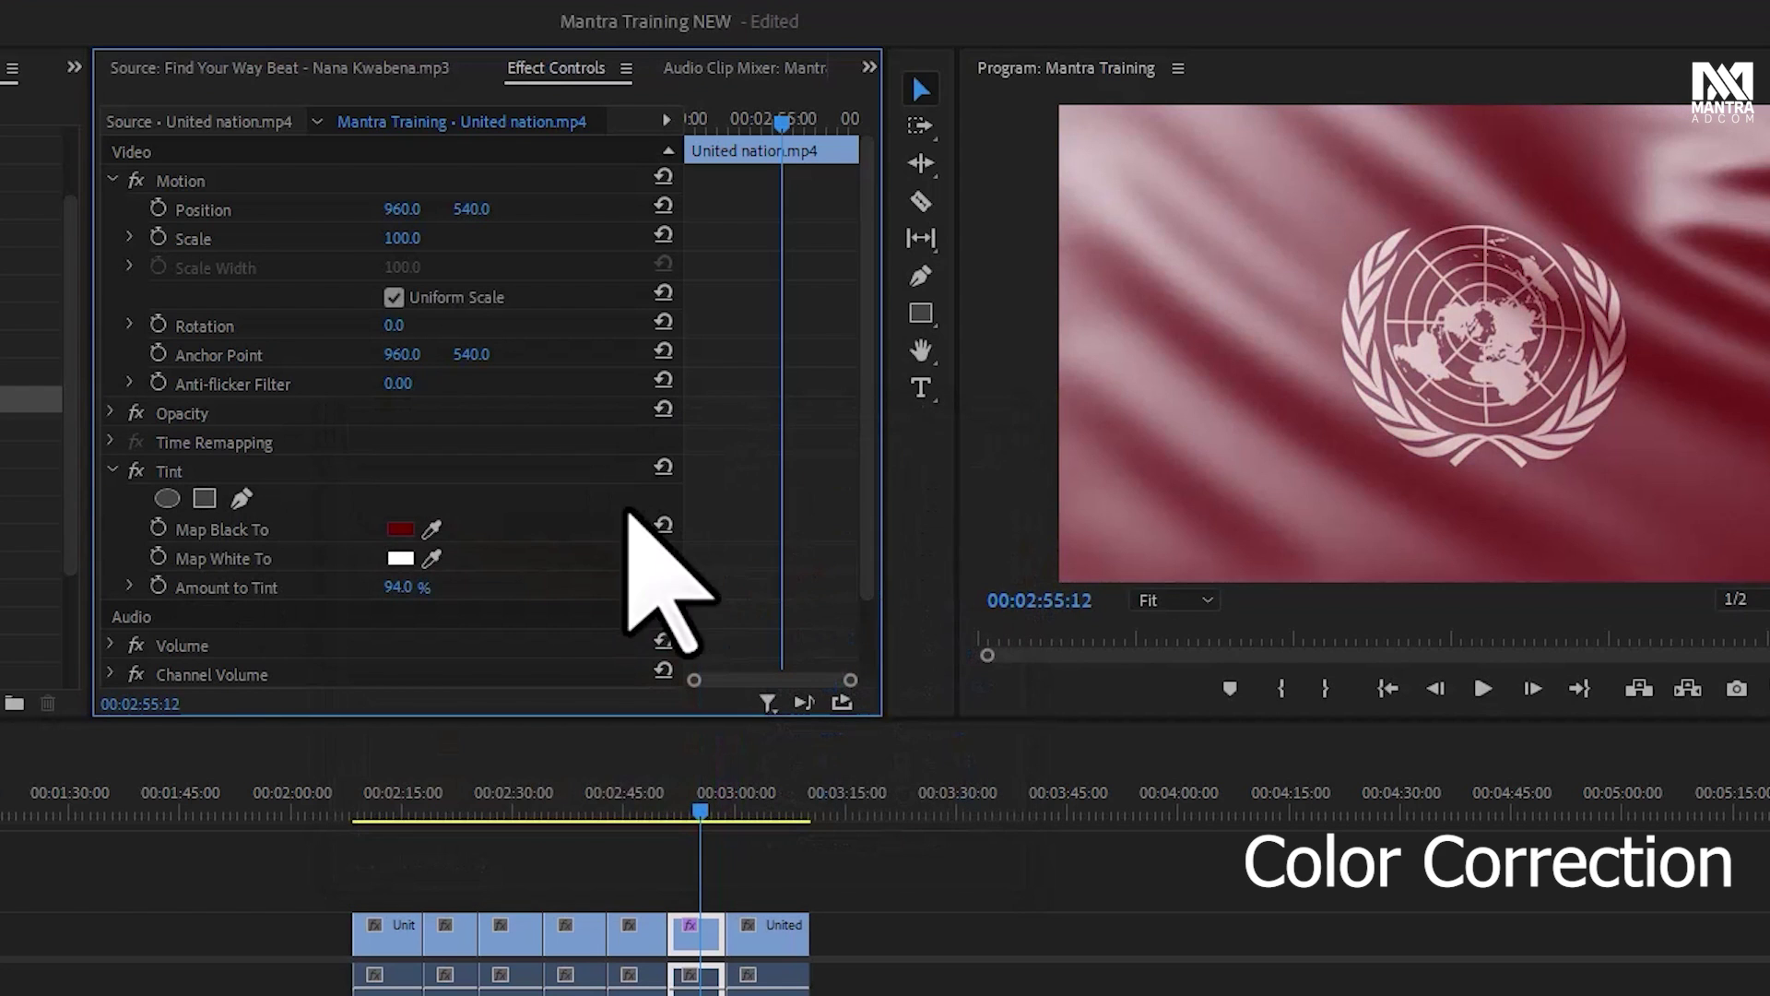
left_click(678, 809)
left_click(136, 470)
left_click(136, 470)
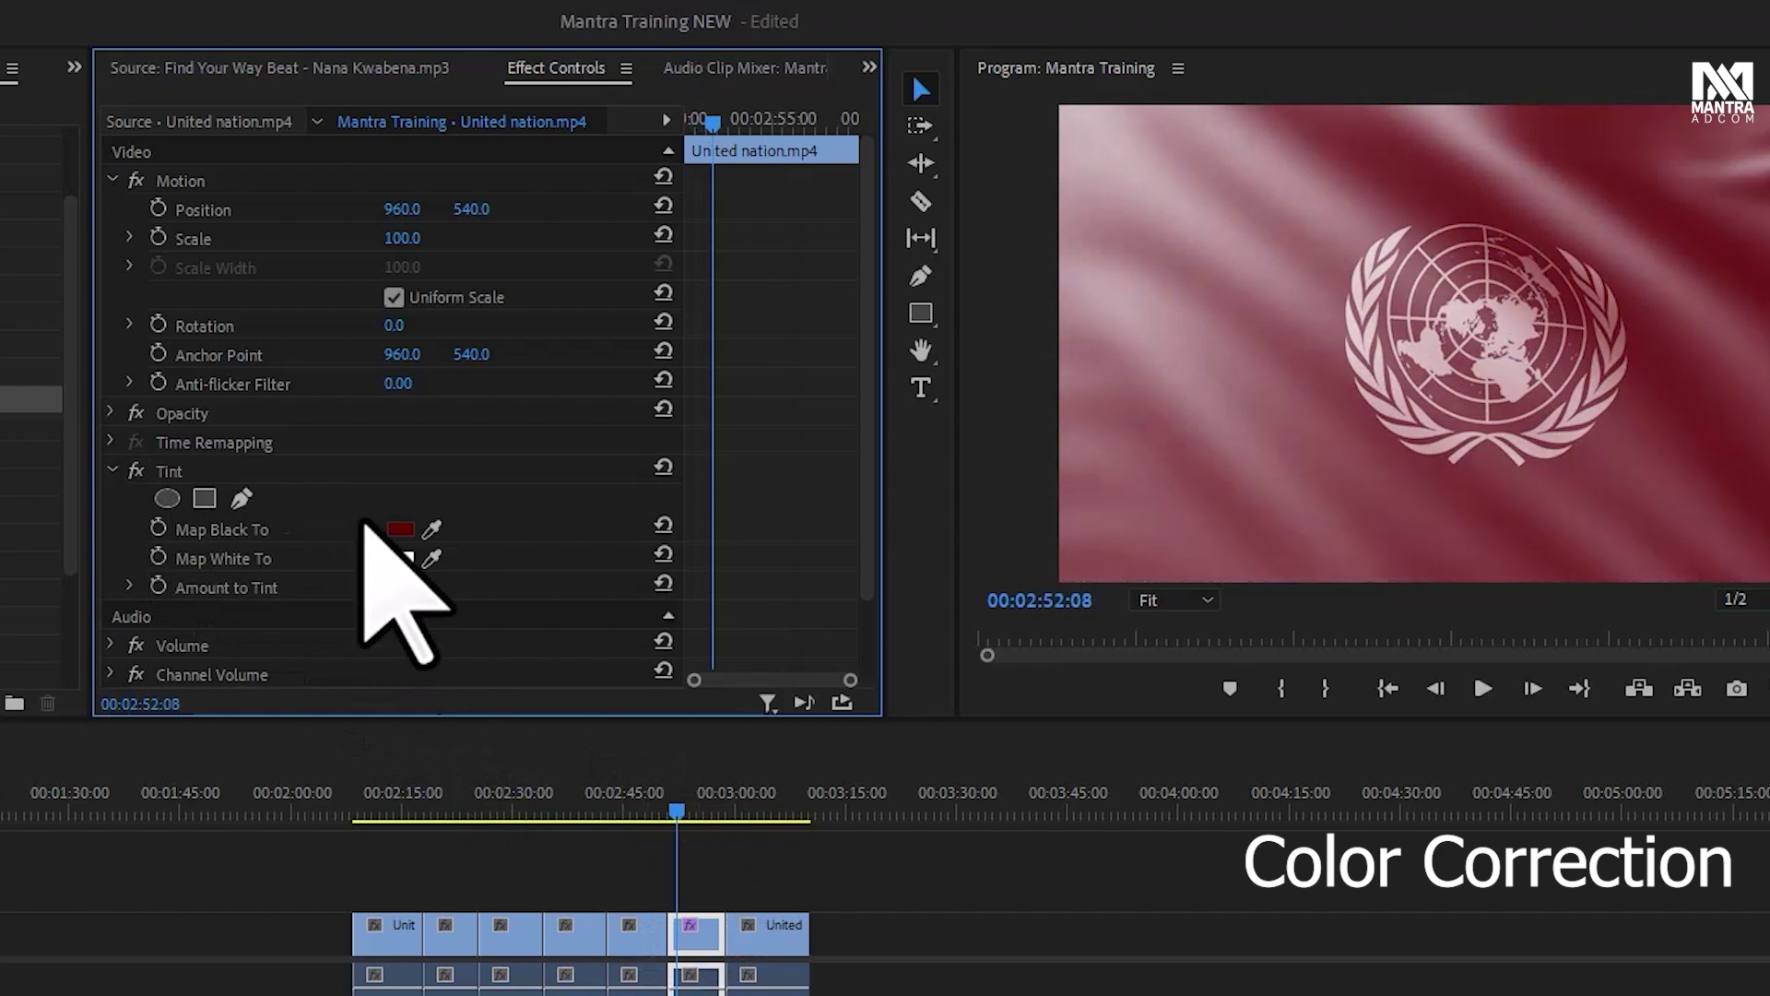
Change Tint's Map Black To colour to a near-black red, then to green
left_click(400, 528)
left_click(682, 510)
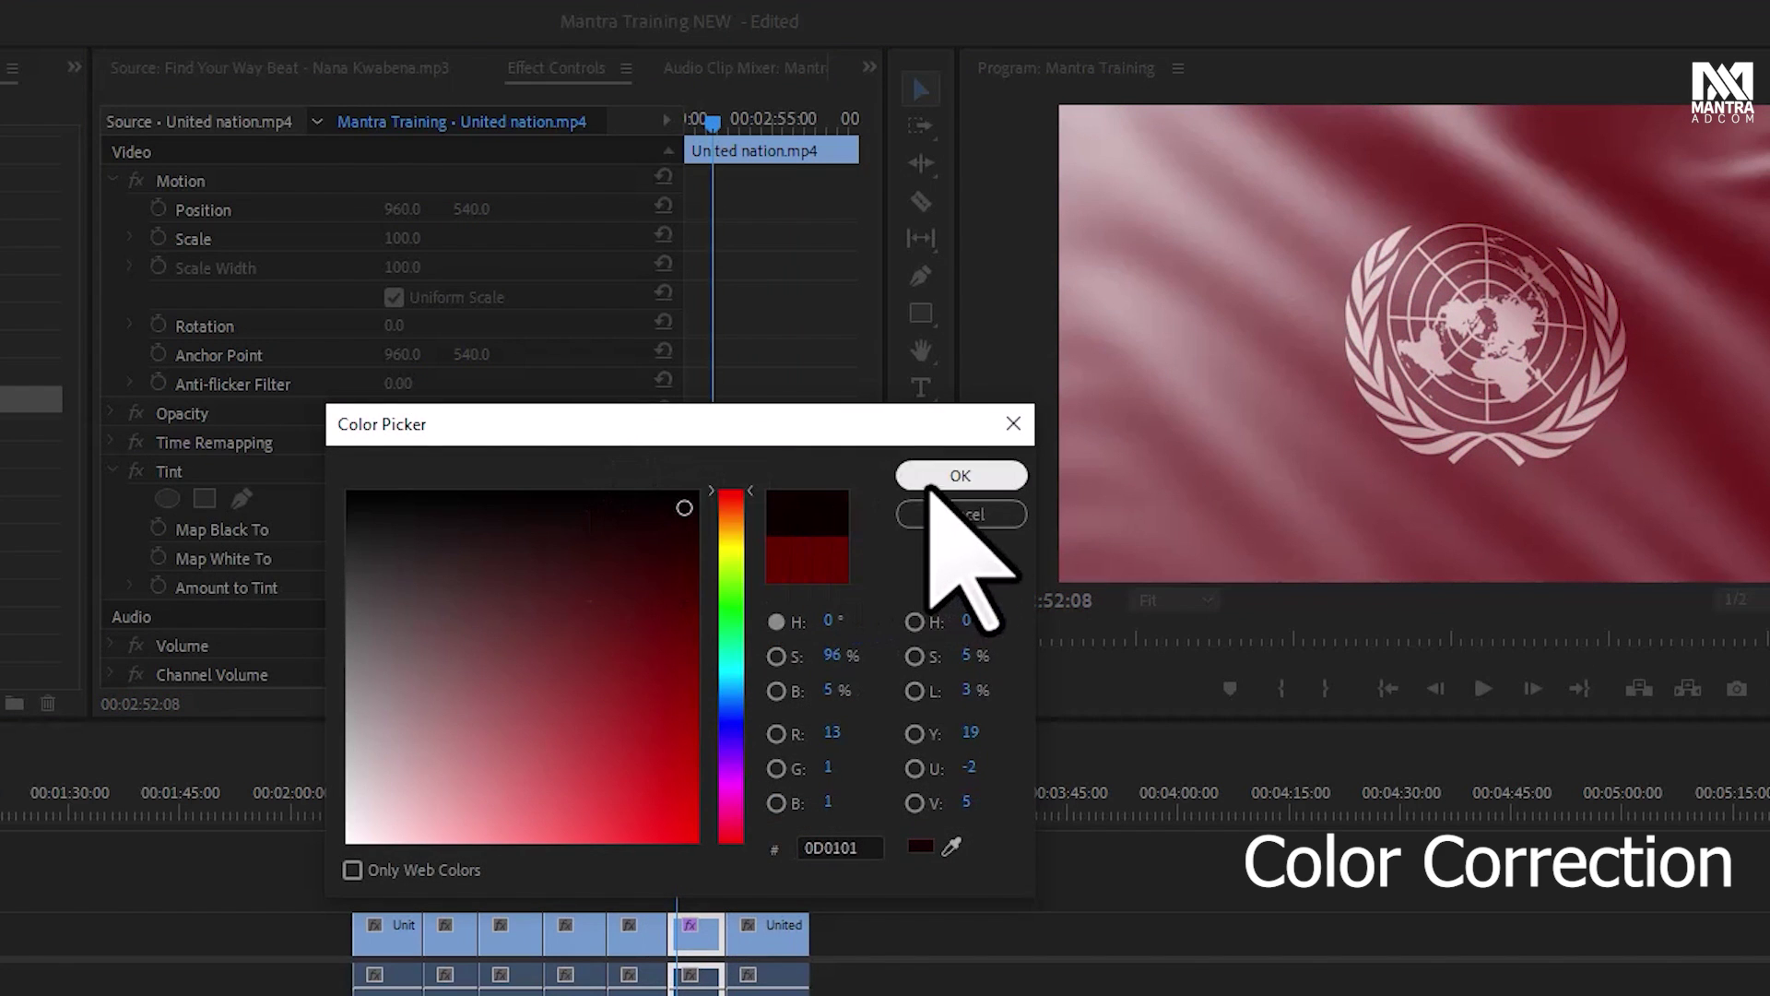
left_click(960, 475)
left_click(400, 530)
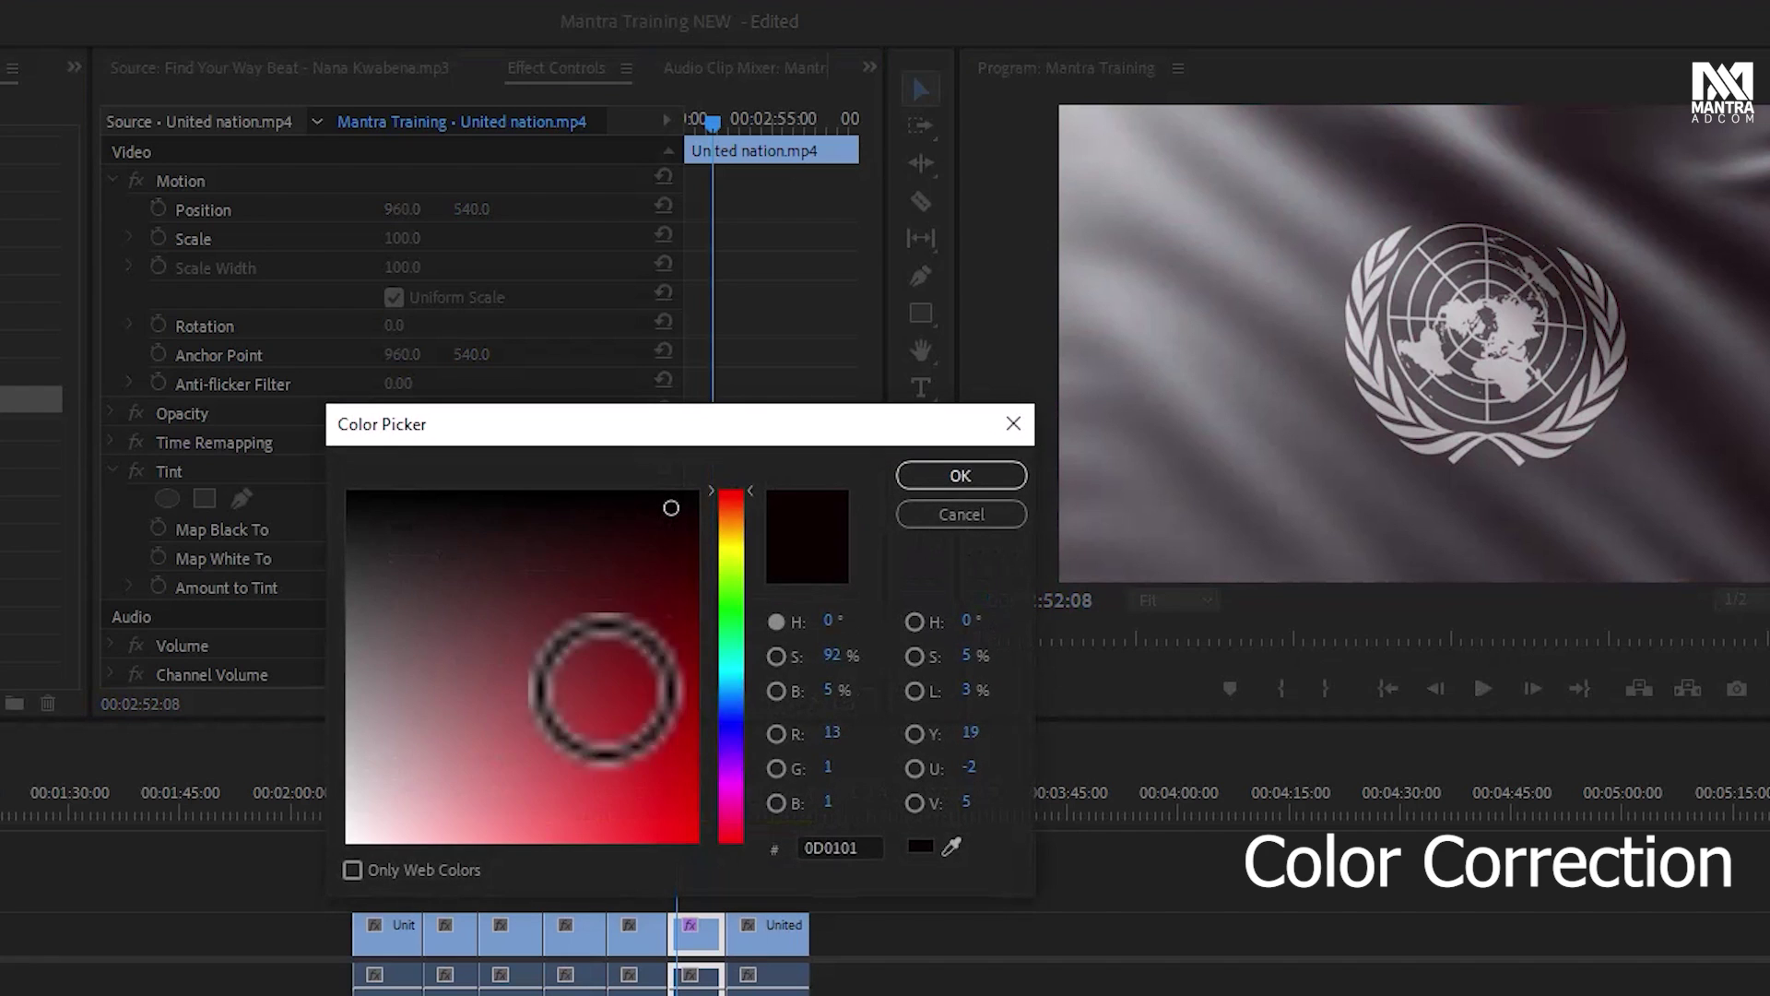
left_click_drag(731, 656, 731, 643)
left_click(916, 475)
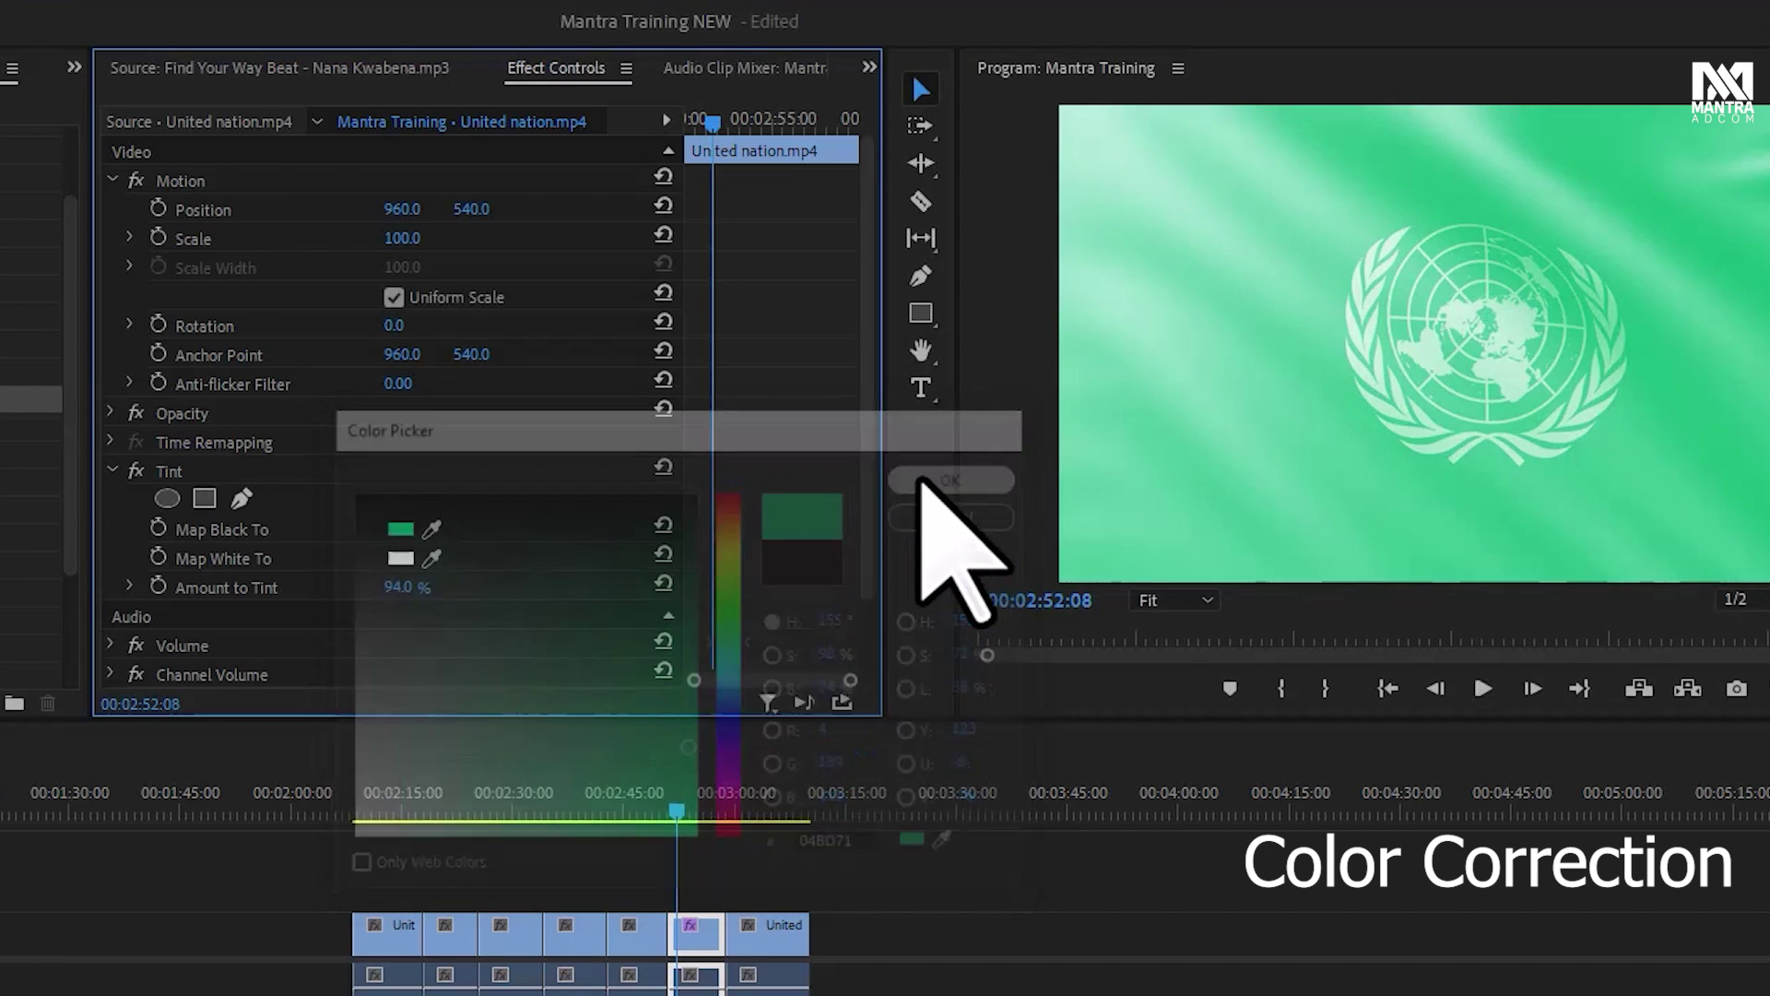
With the playhead at 00:02:53:06, delete the Tint effect from the UN flag clip
left_click(687, 810)
left_click_drag(687, 810, 683, 809)
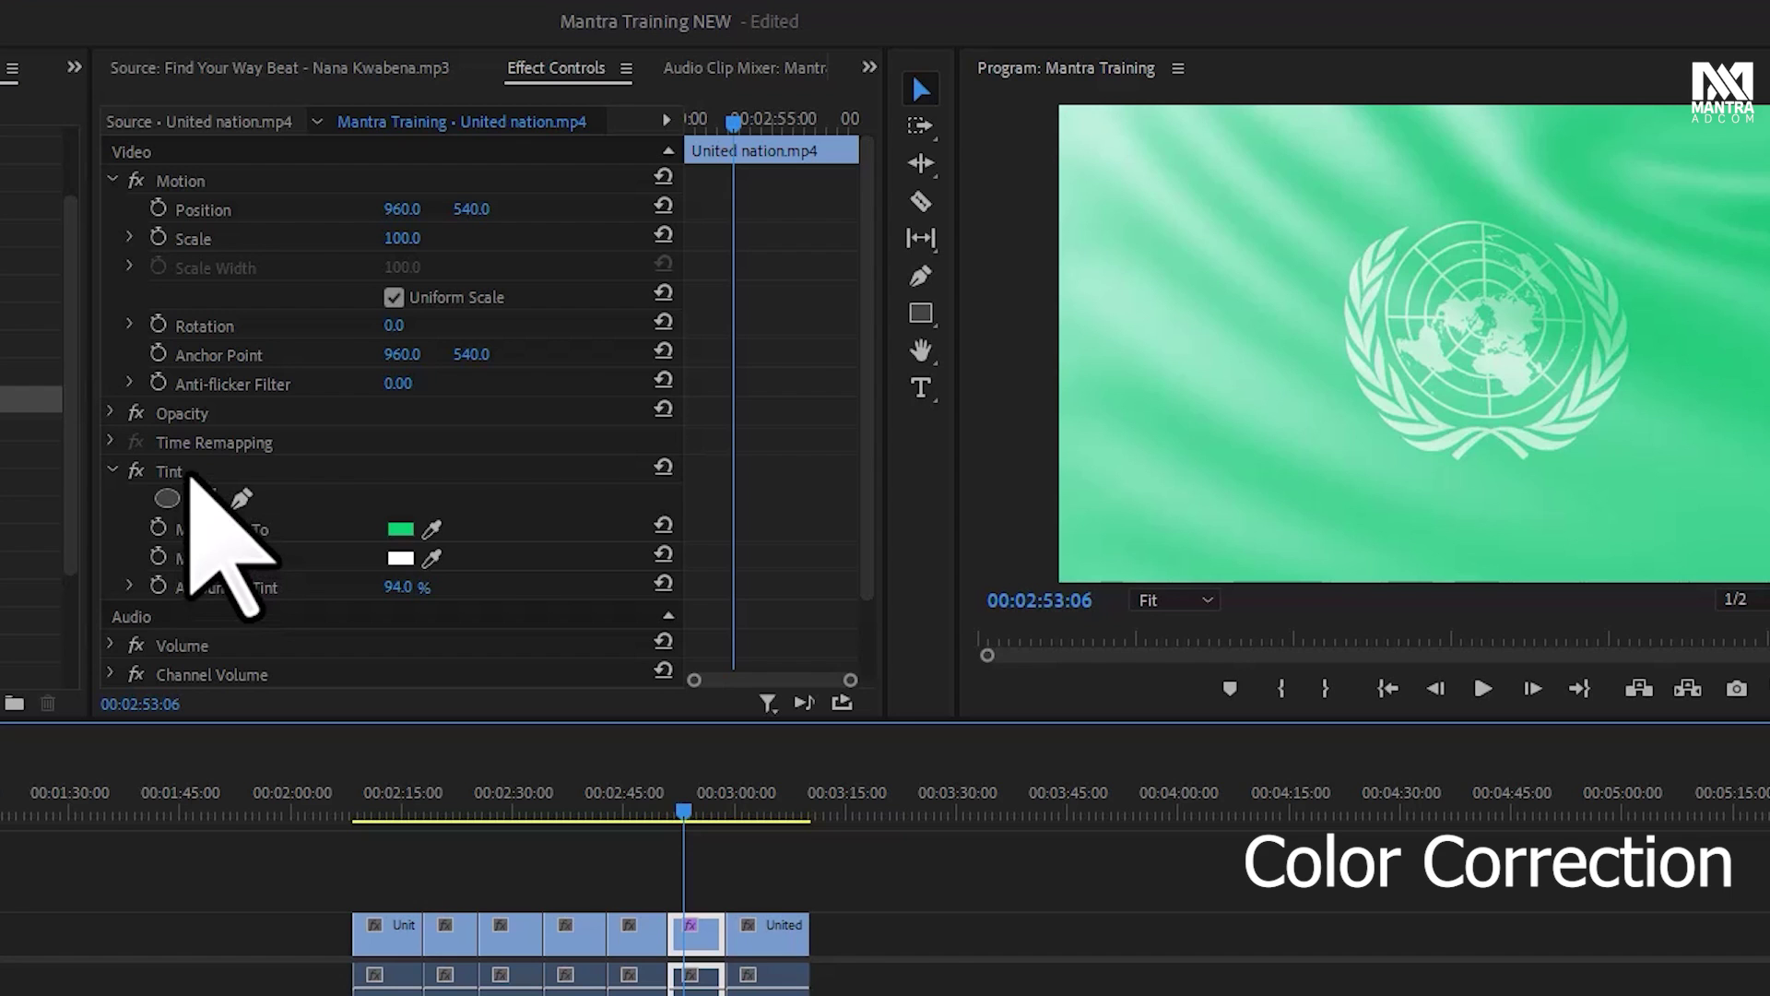
left_click(169, 478)
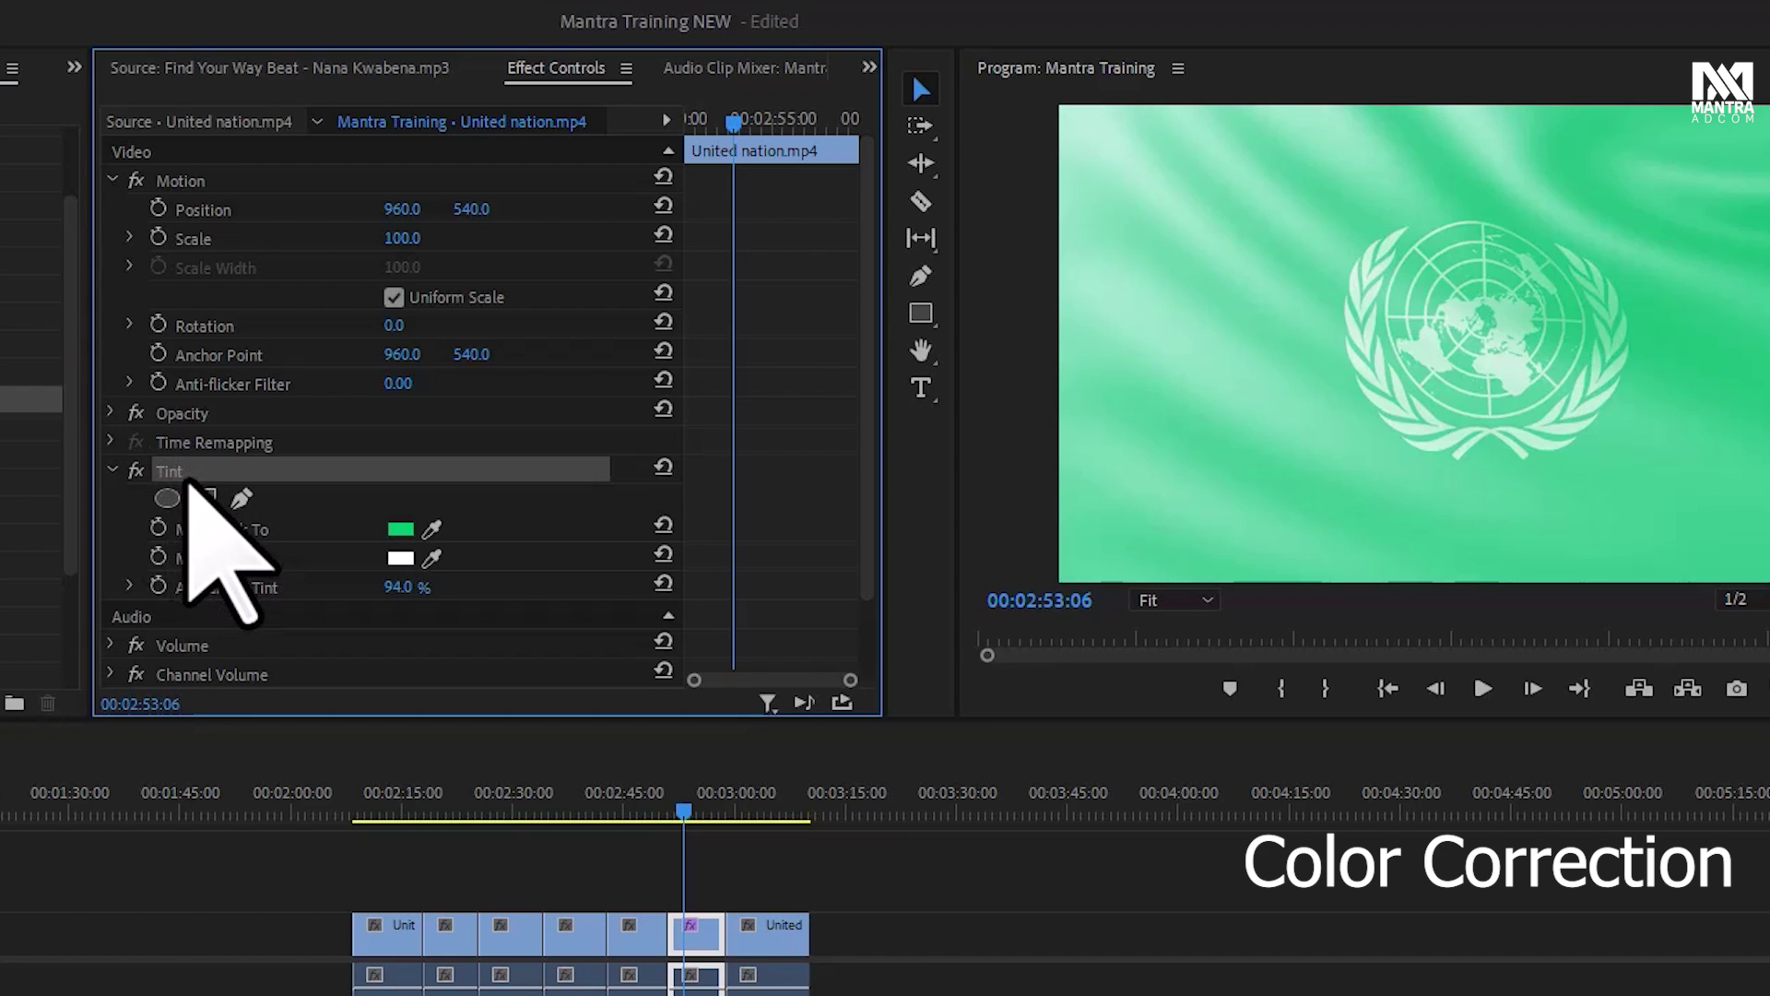
key("Delete")
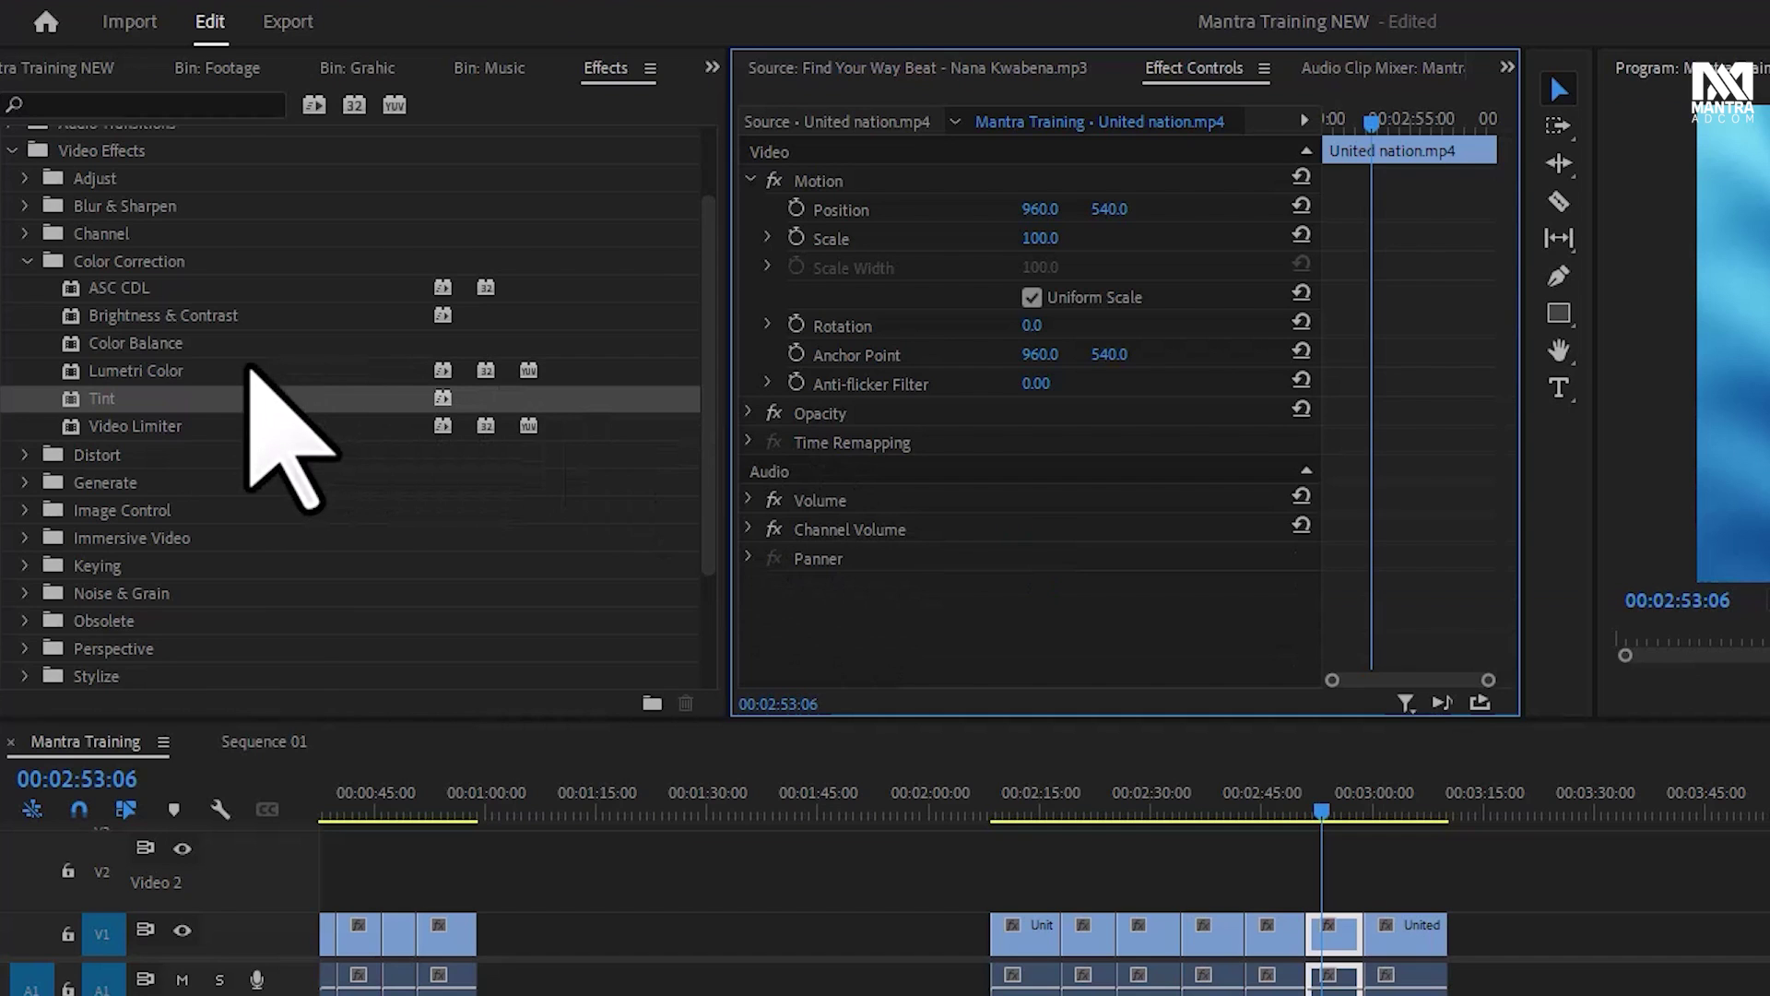
Apply Distort > Lens Distortion to the UN flag clip, with Curvature 42 and some Vertical Decentering
left_click(166, 343)
left_click(120, 315)
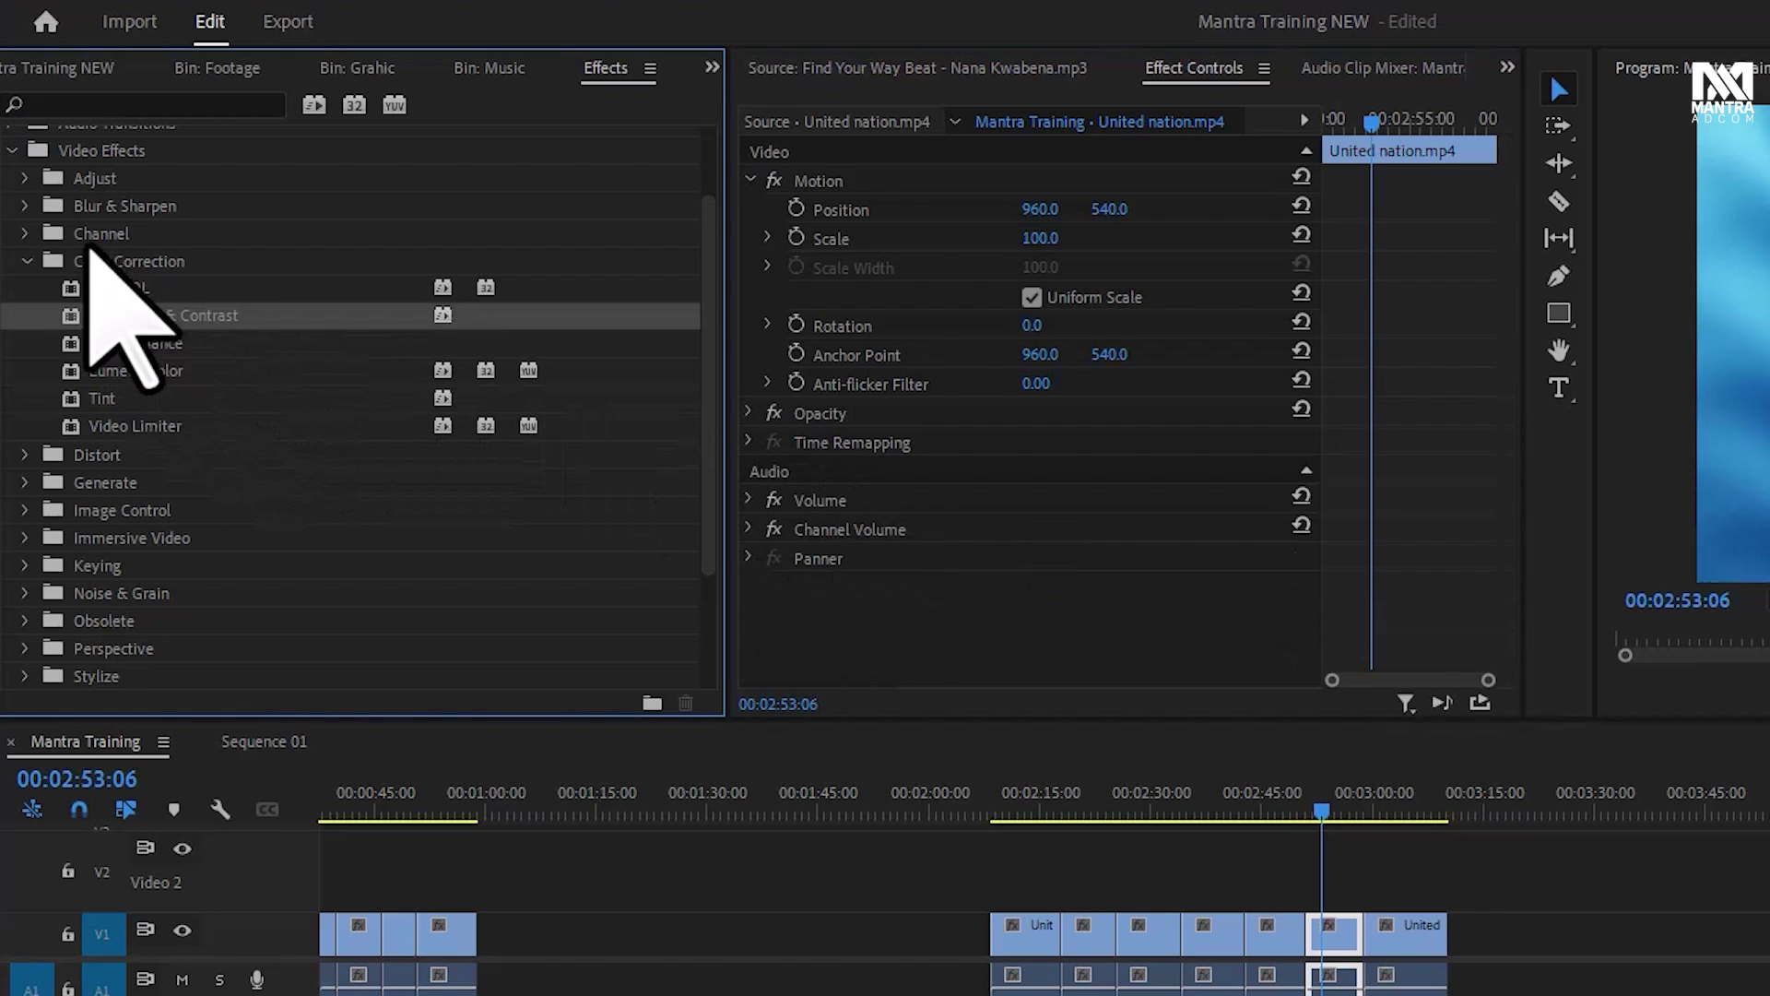
left_click(25, 455)
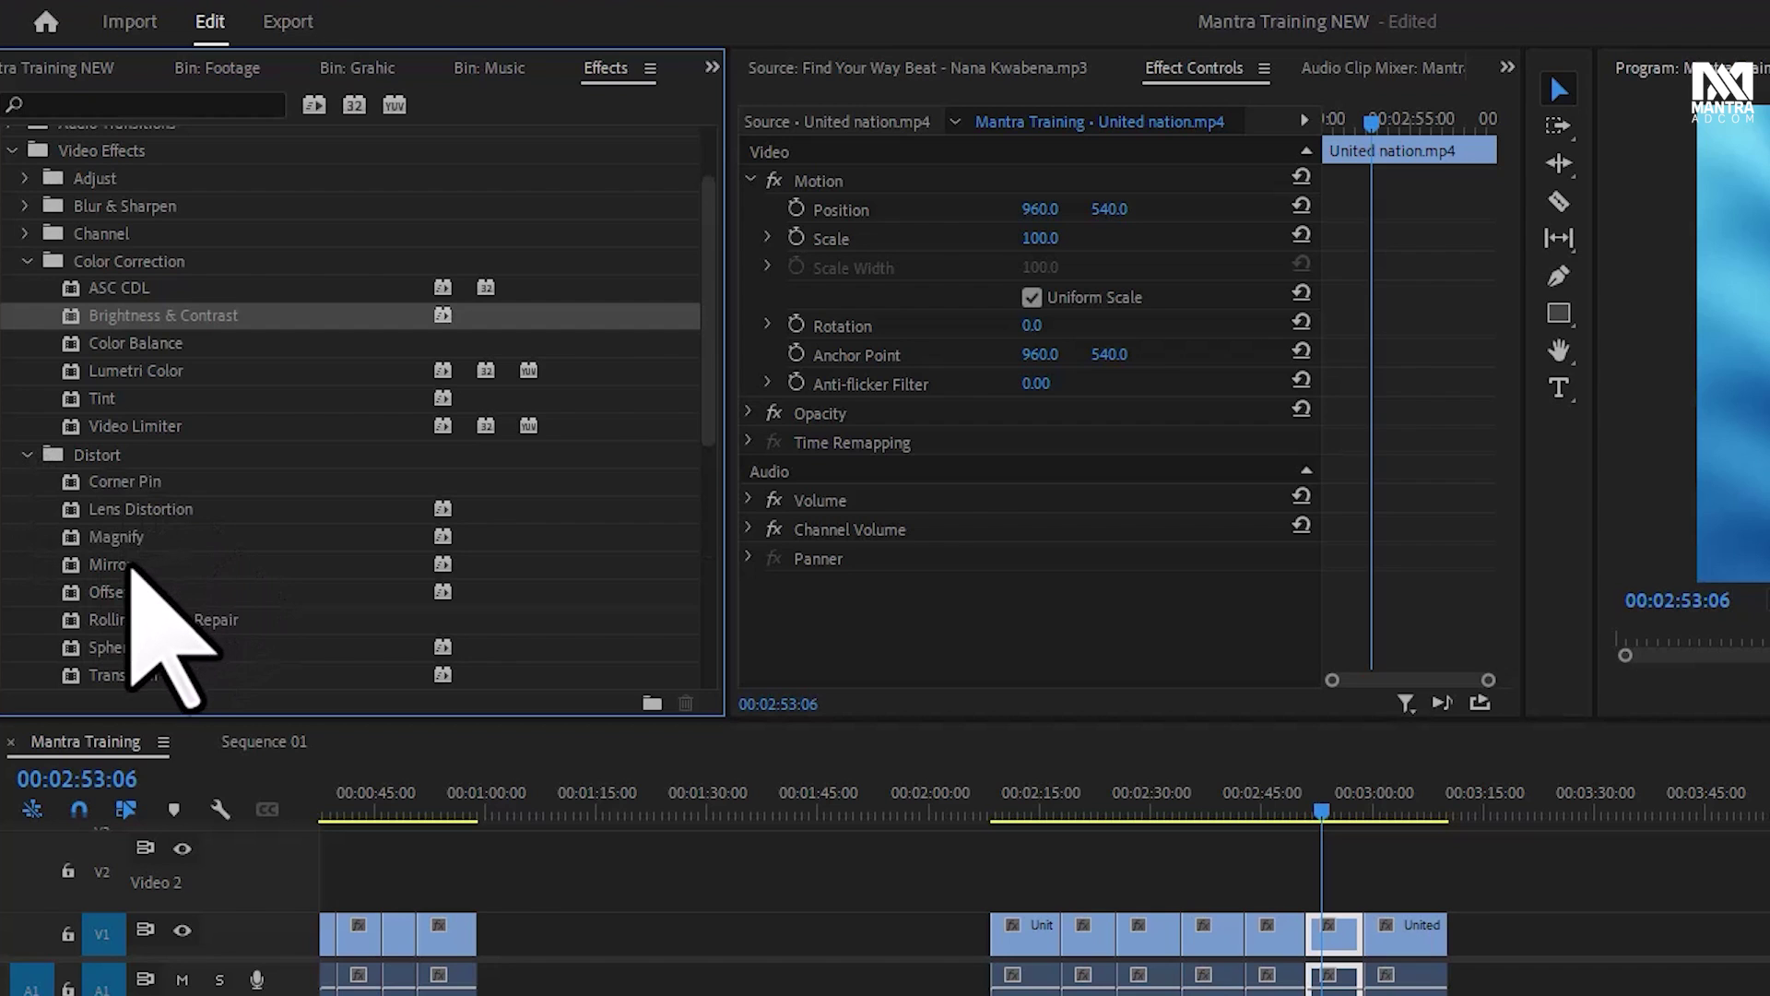
left_click_drag(139, 509, 1323, 931)
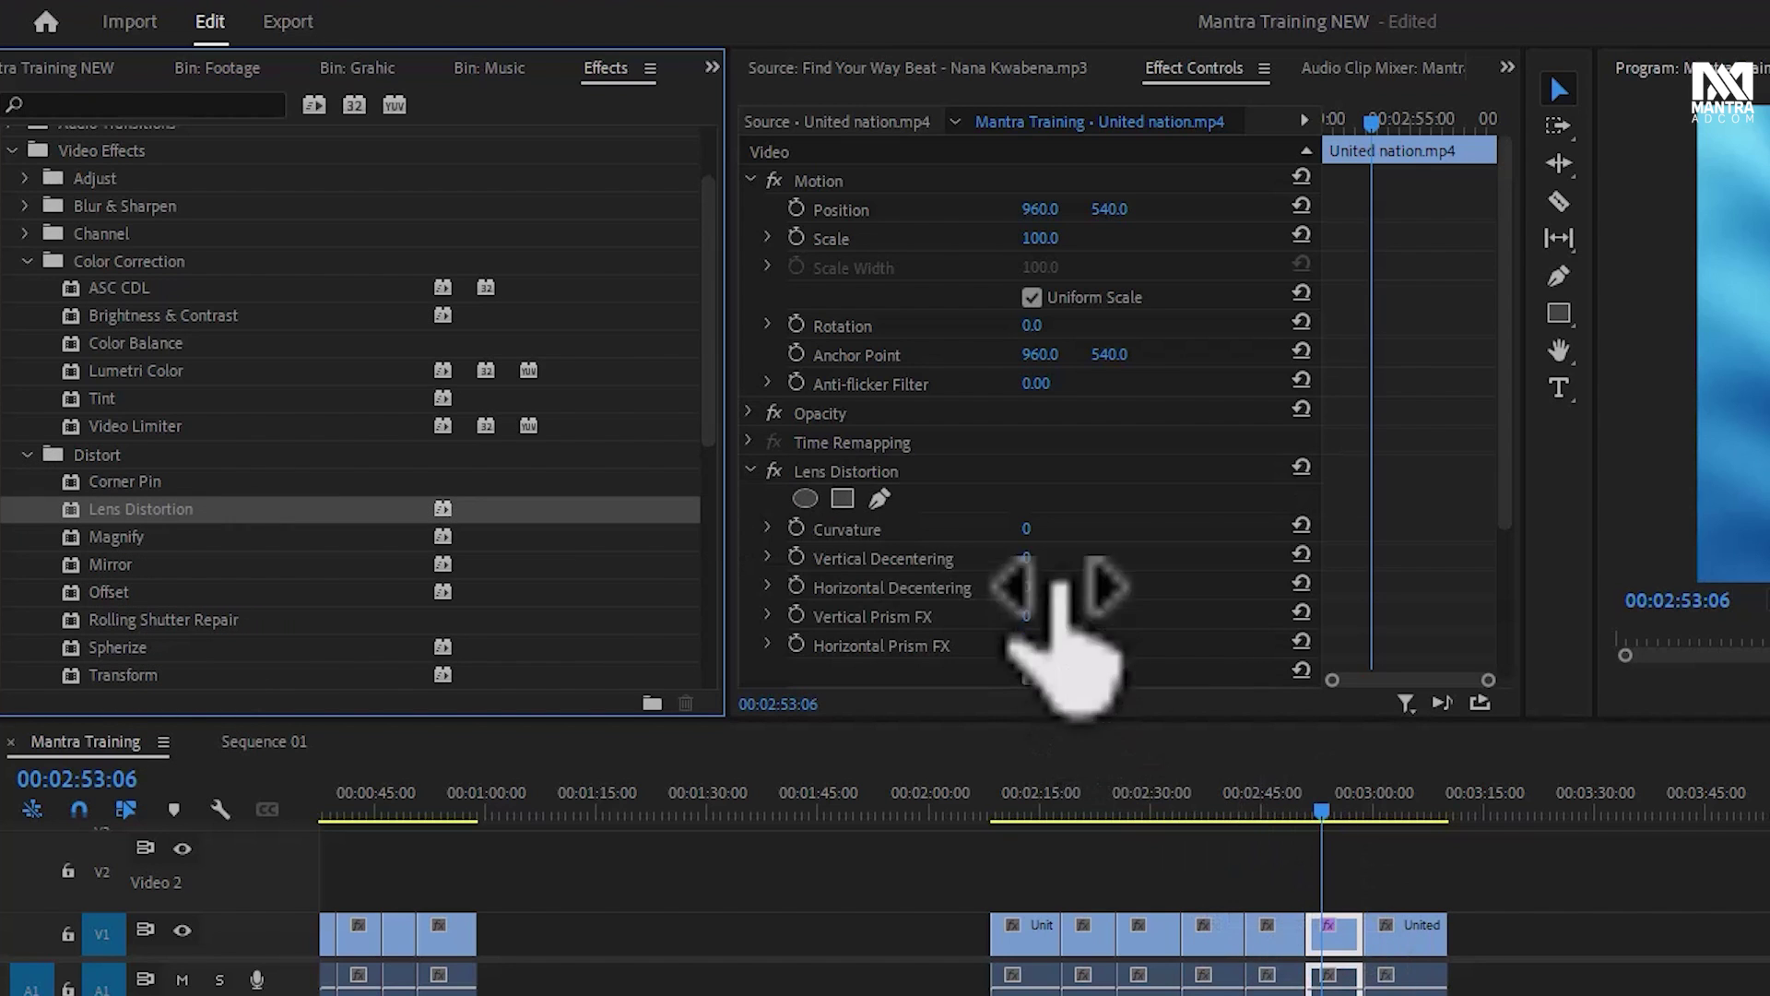
left_click_drag(1026, 529, 1065, 528)
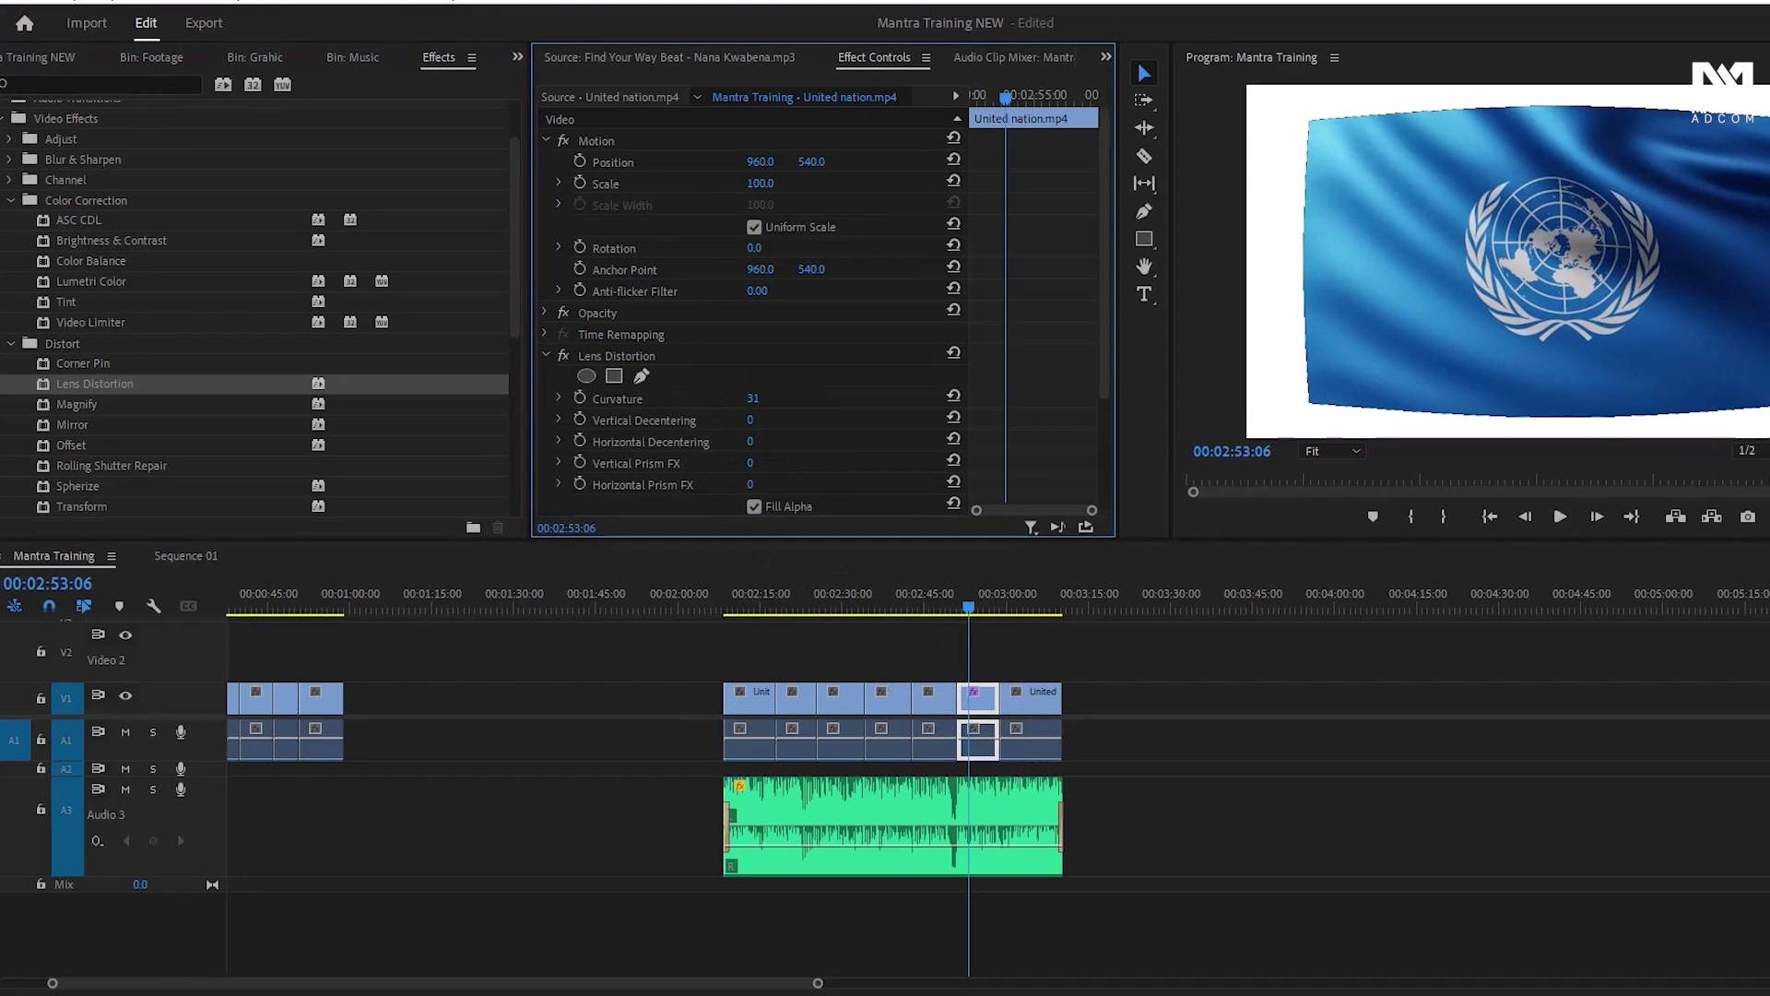
left_click_drag(797, 420, 729, 441)
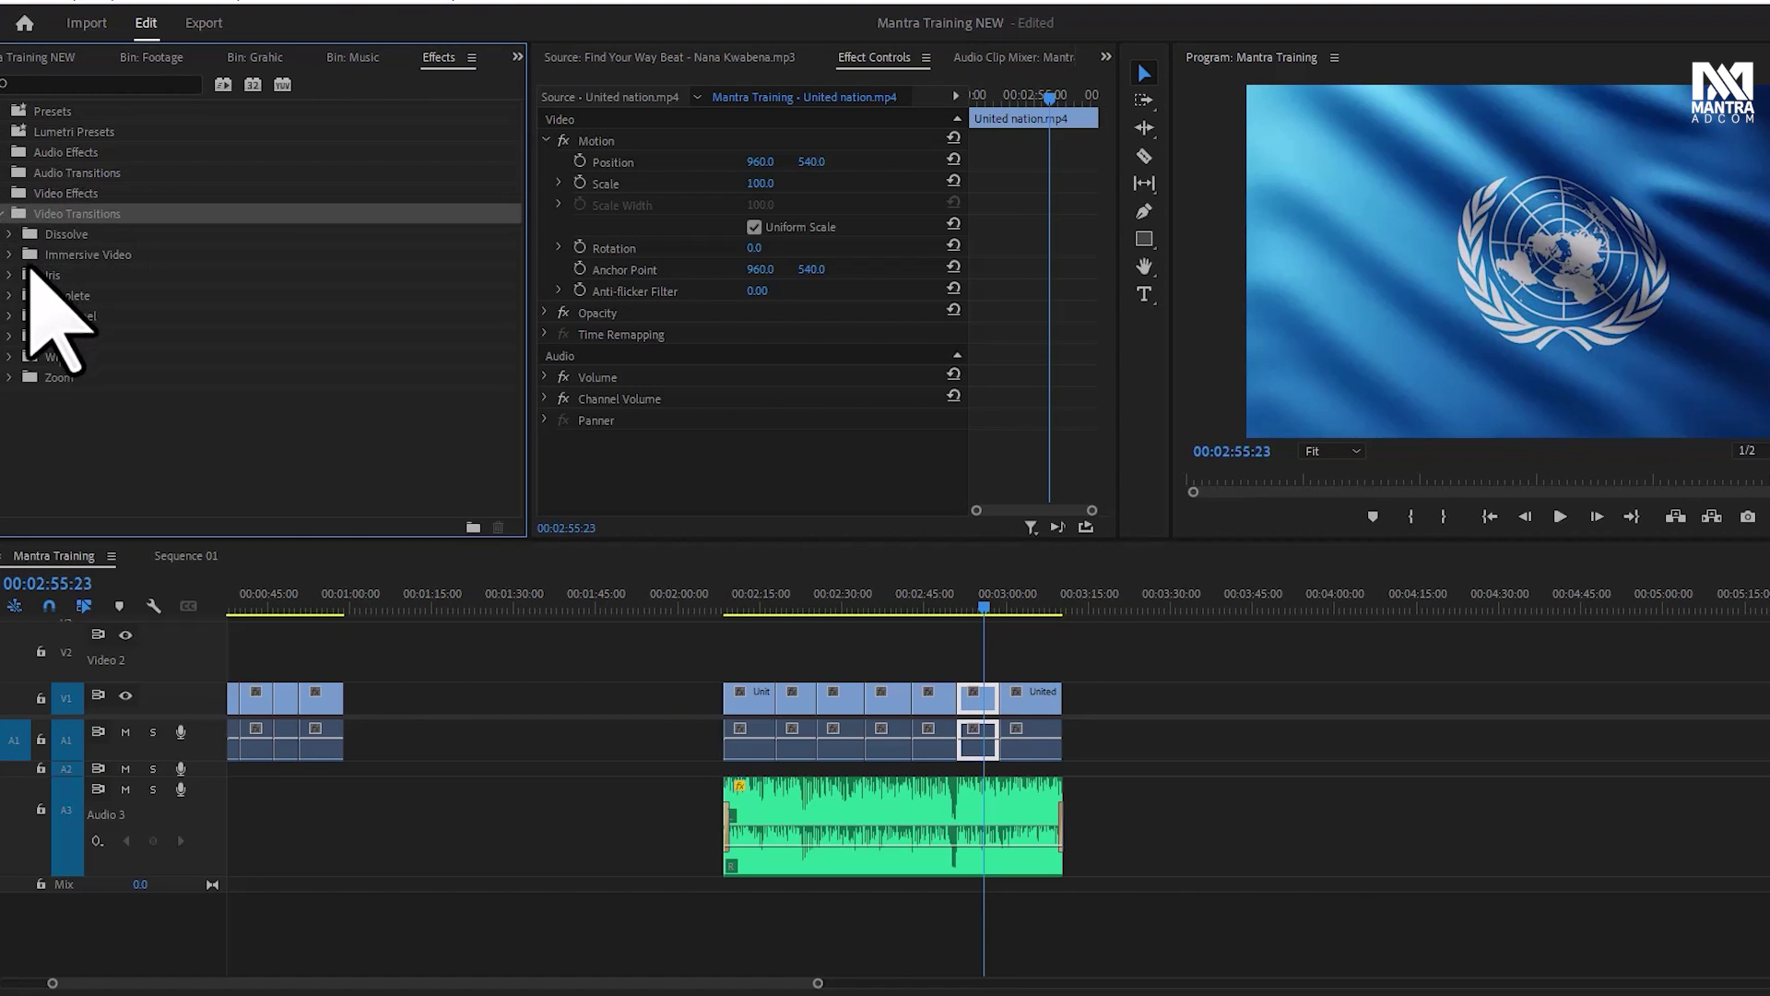
Add an Iris Box transition between the UN clips, preview it, then replace it with Iris Round
left_click_drag(80, 297, 870, 697)
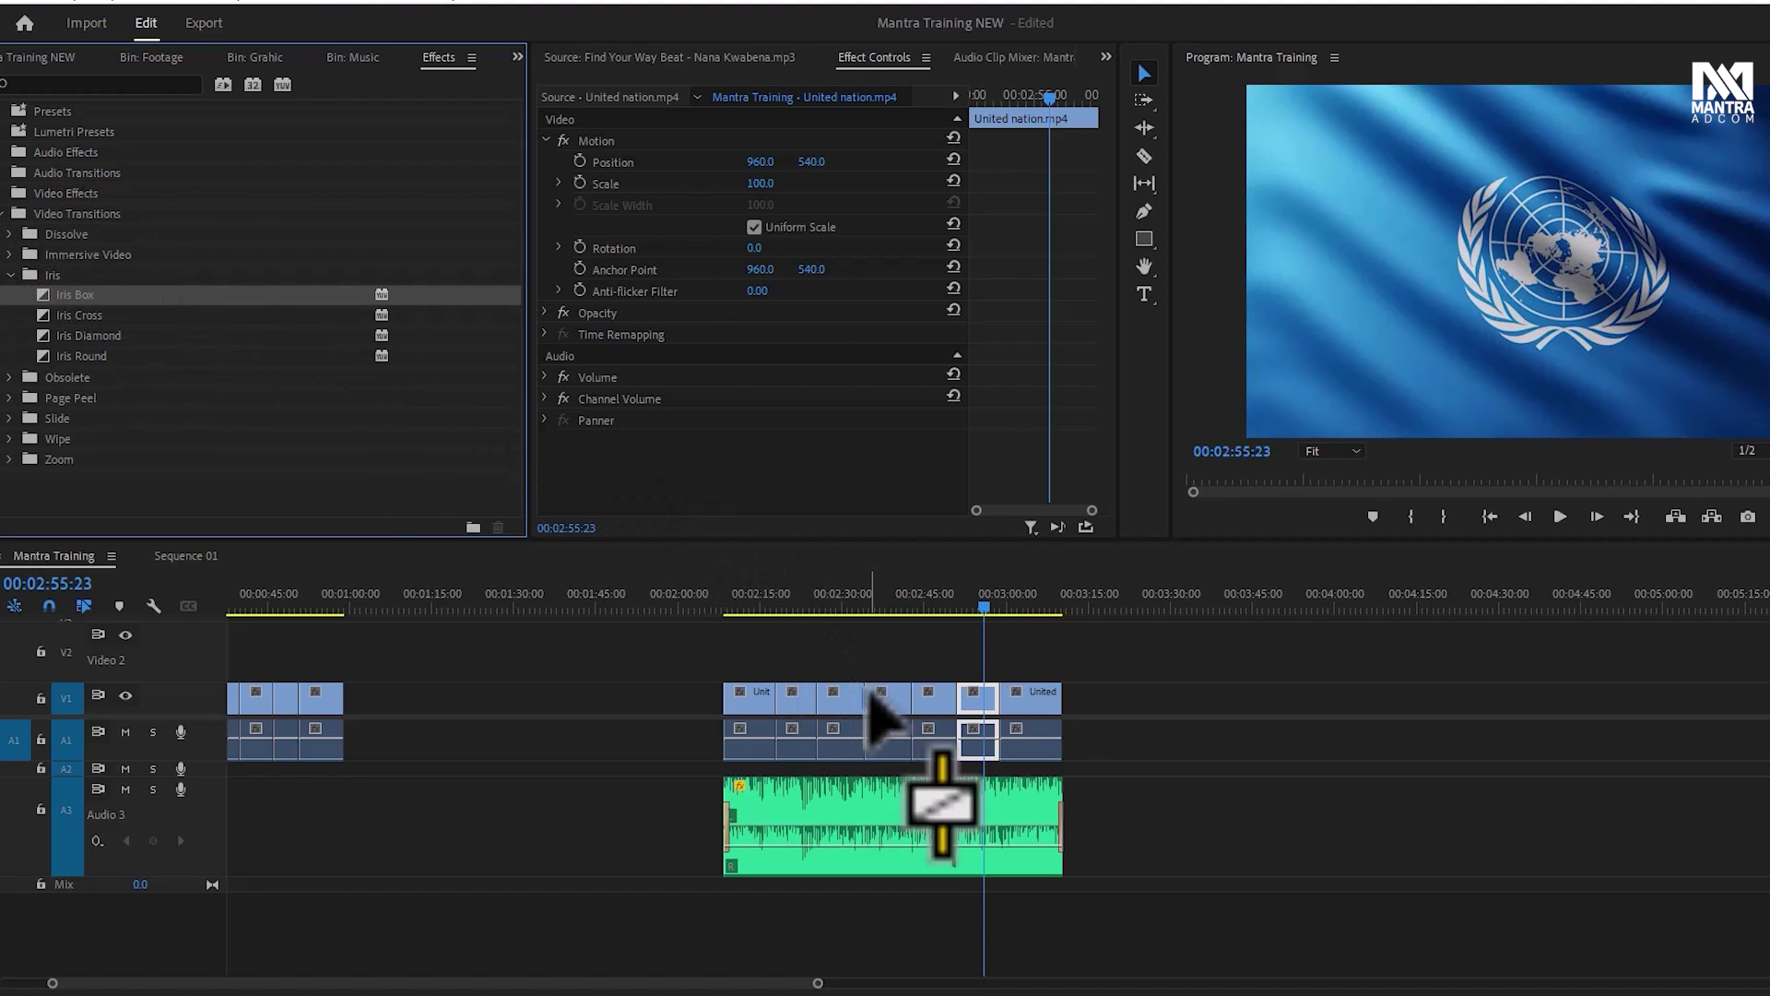
left_click(863, 604)
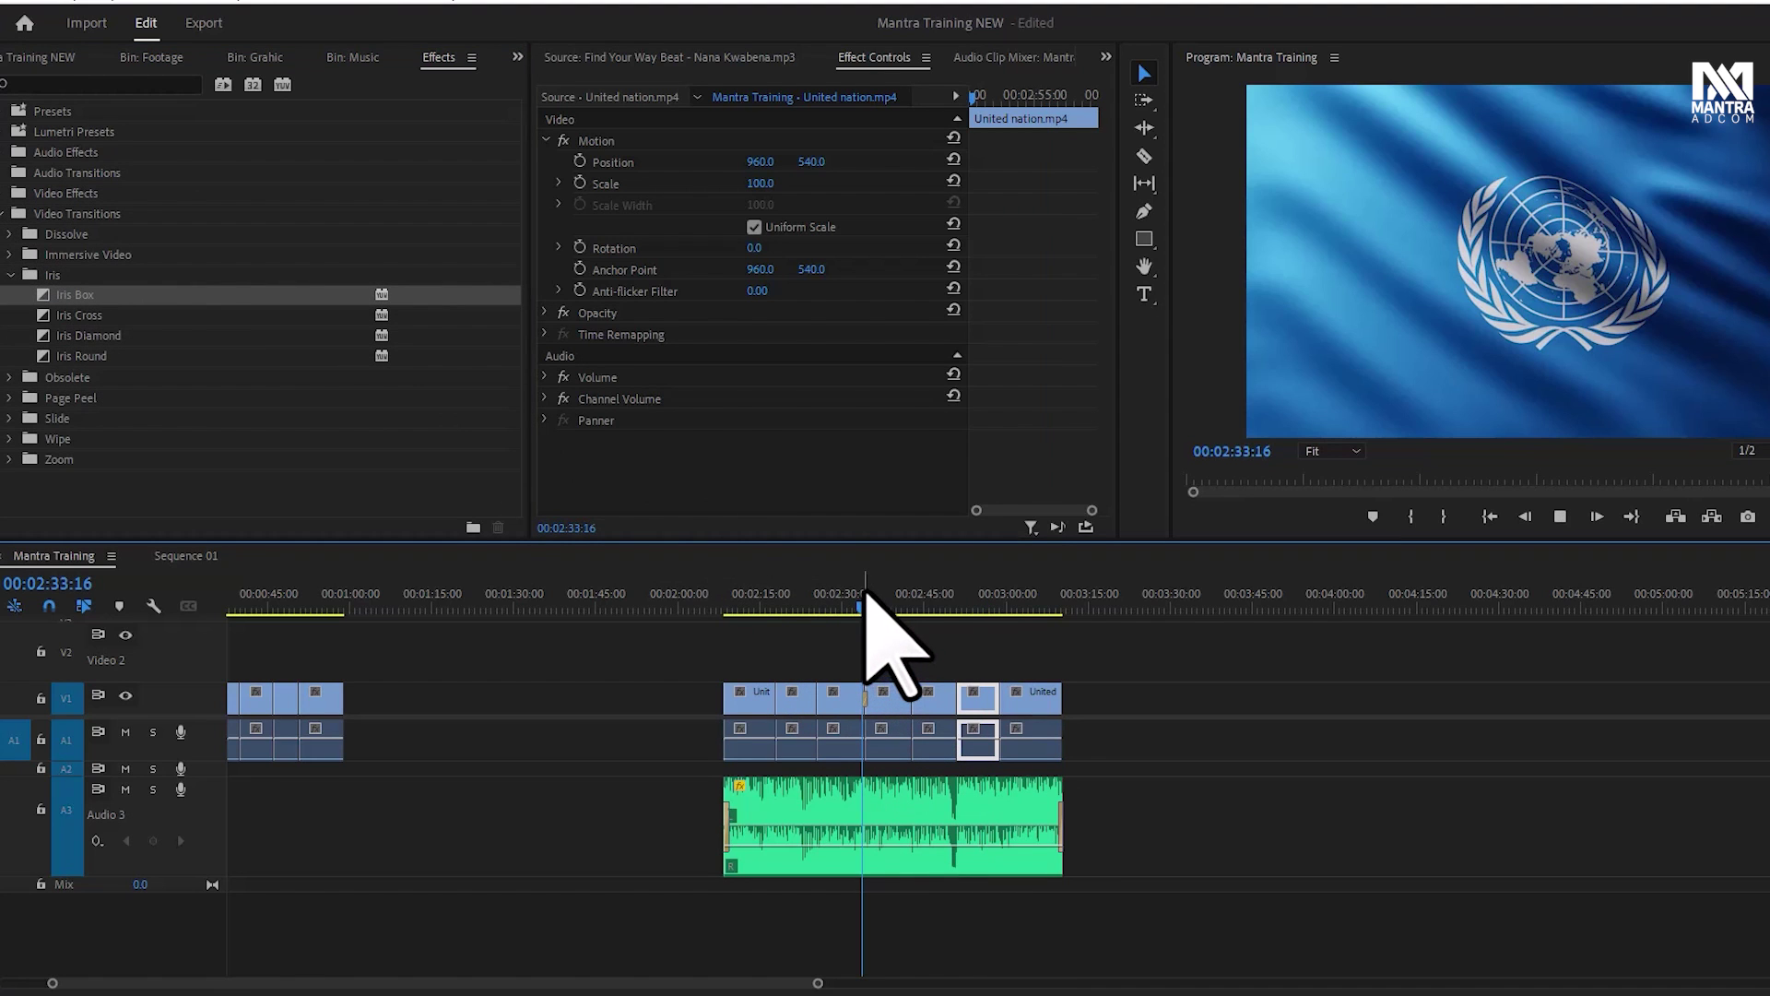
key("equal")
key("equal")
key("equal")
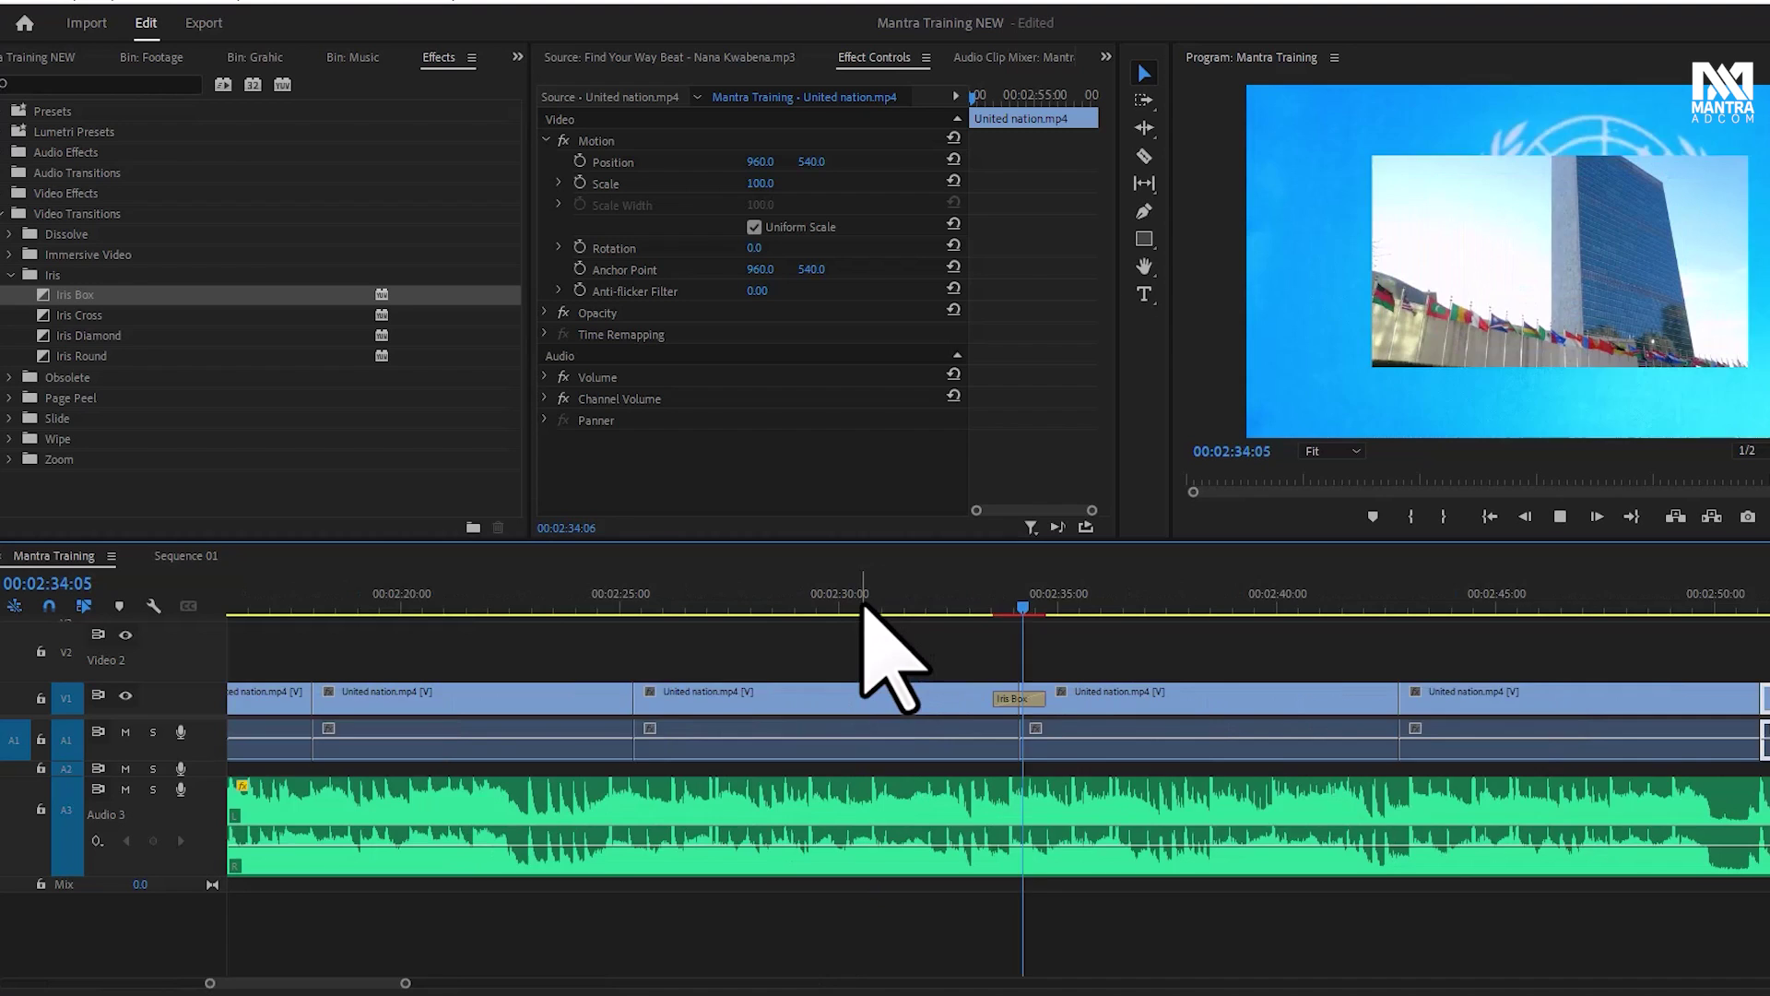
key("space")
left_click_drag(78, 358, 1009, 701)
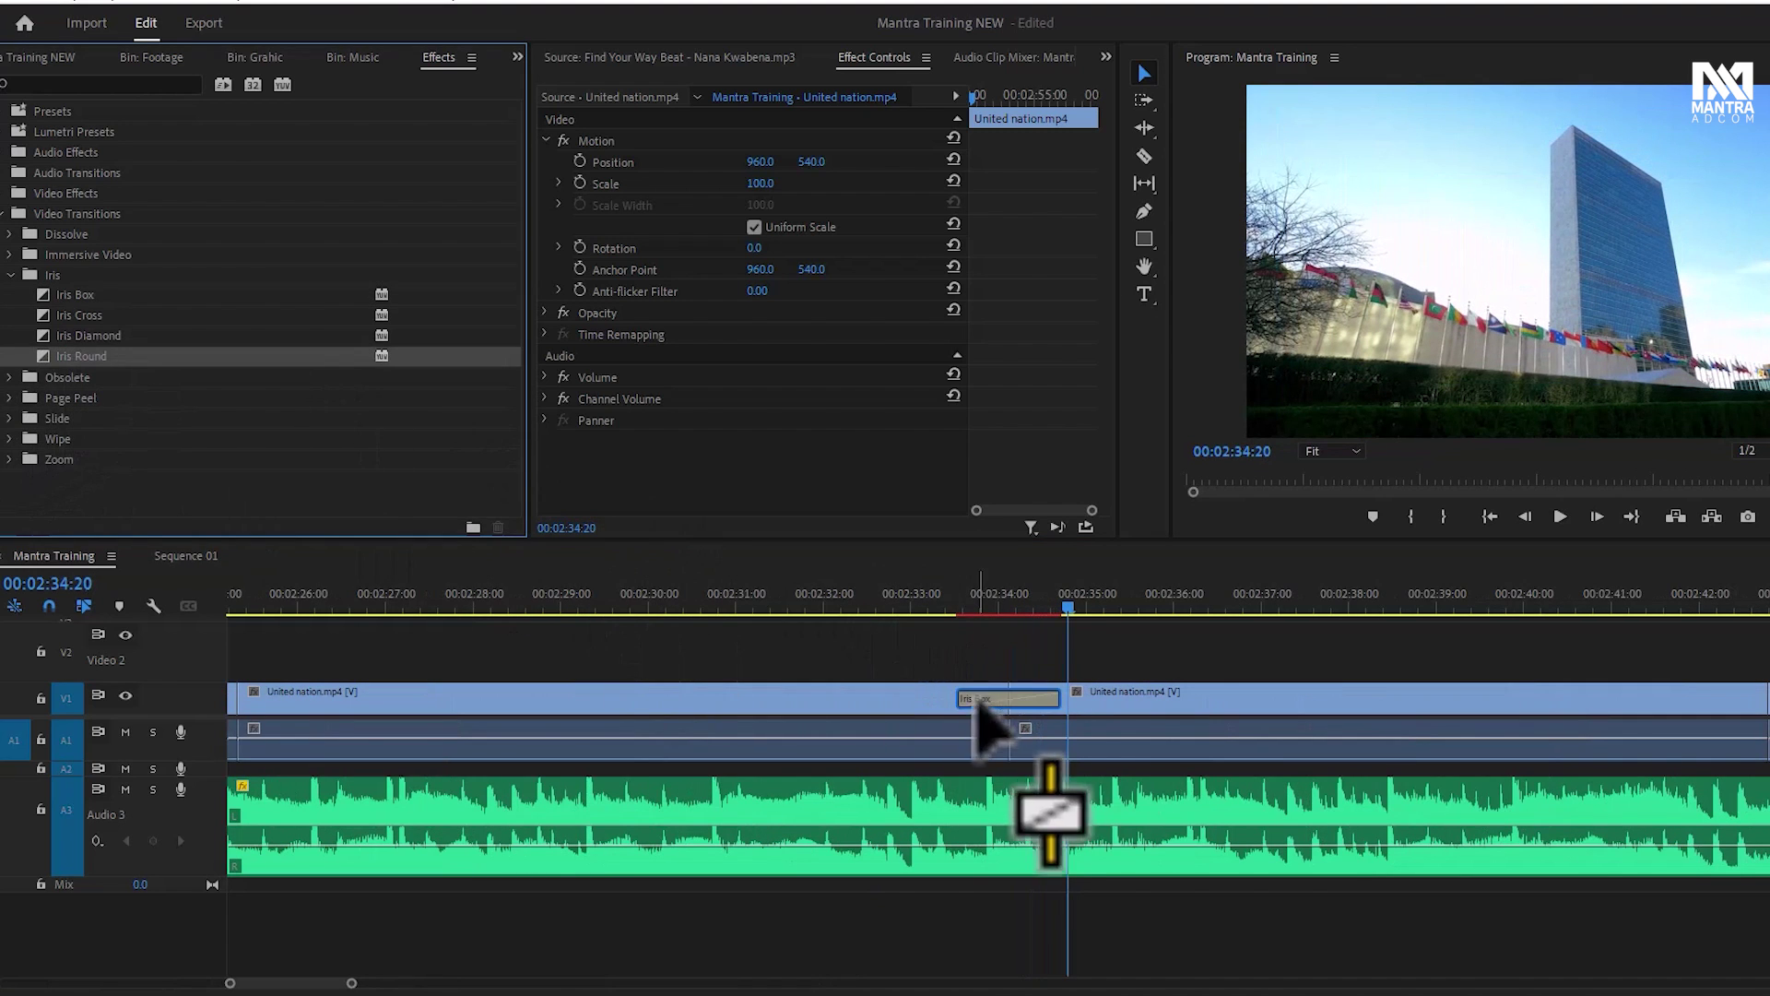
left_click(956, 604)
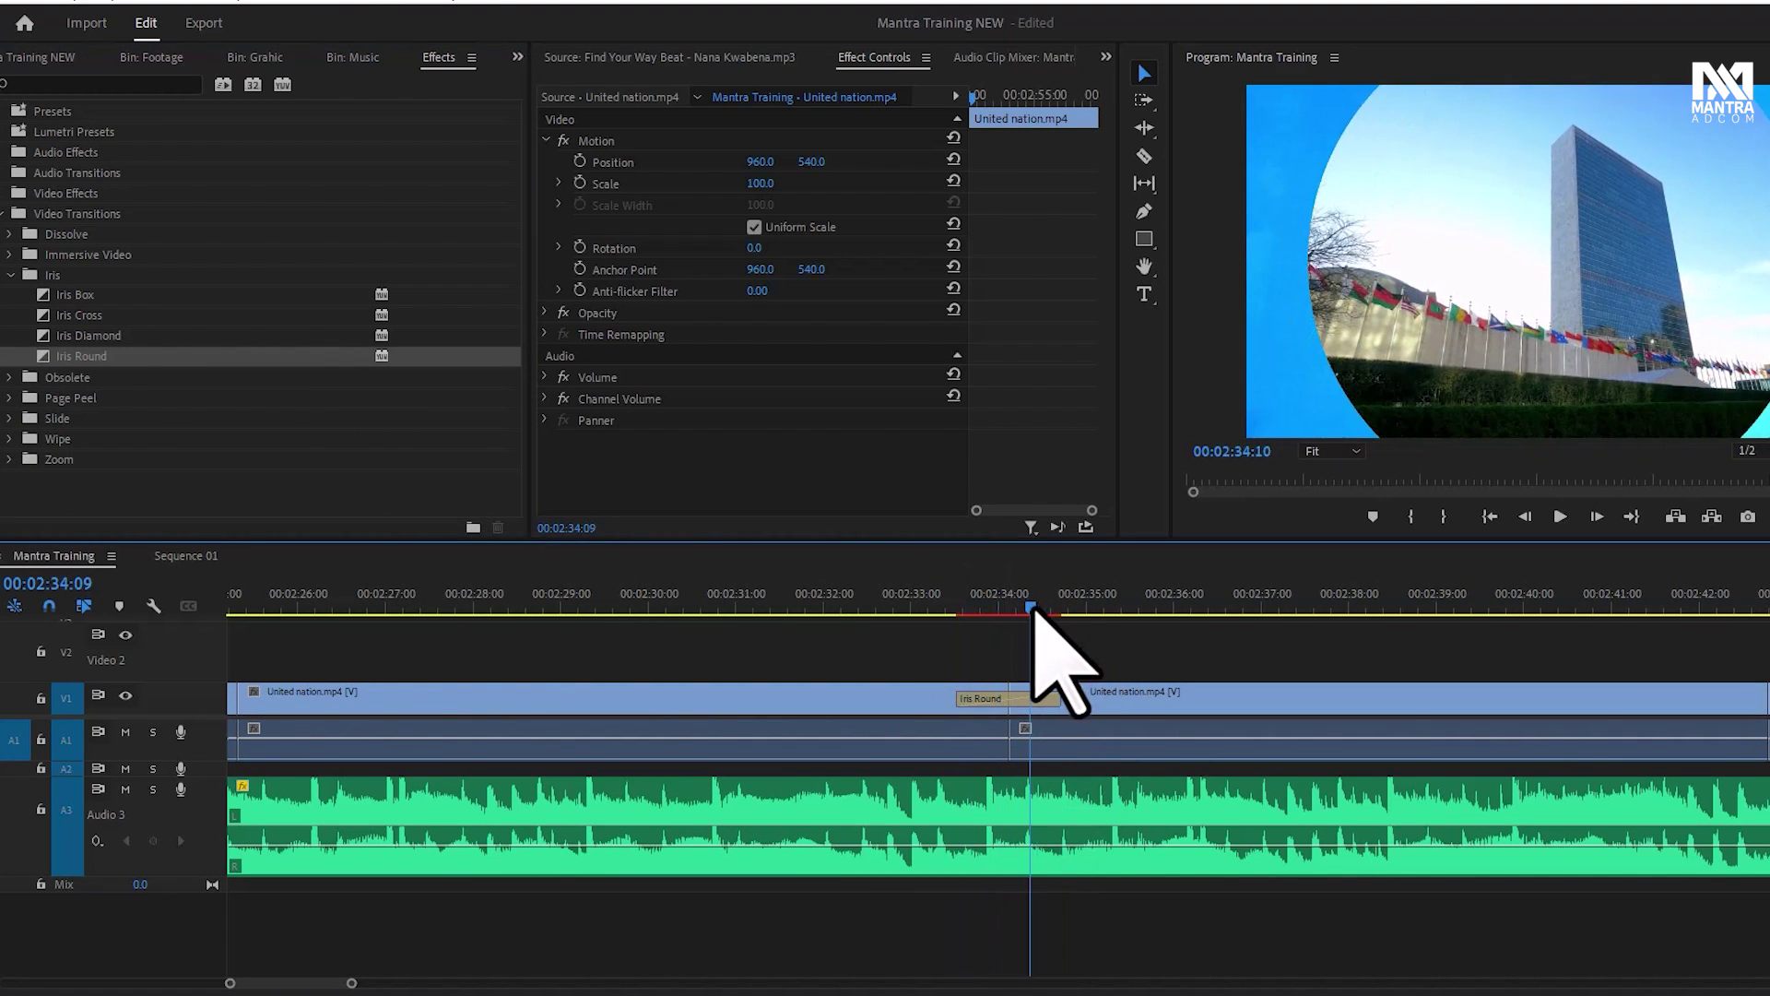
key("minus")
key("minus")
key("minus")
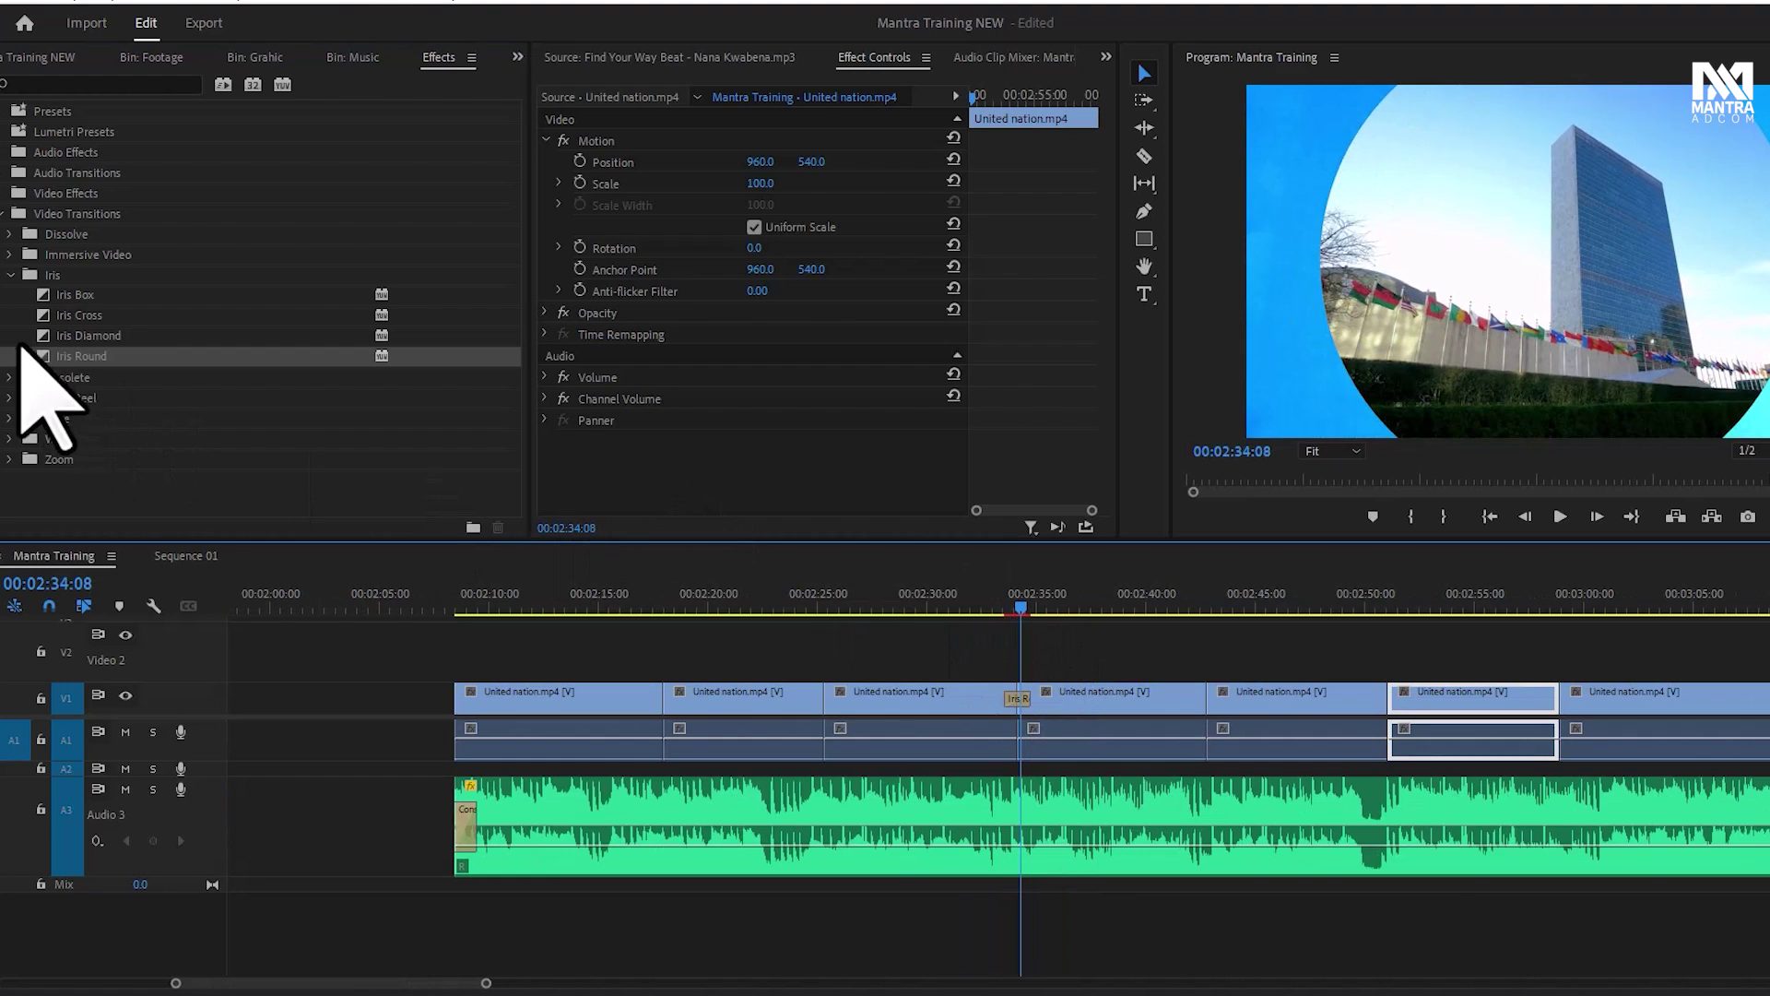
Replace the transition with Page Peel and play it back
left_click(10, 398)
left_click_drag(81, 418, 1051, 696)
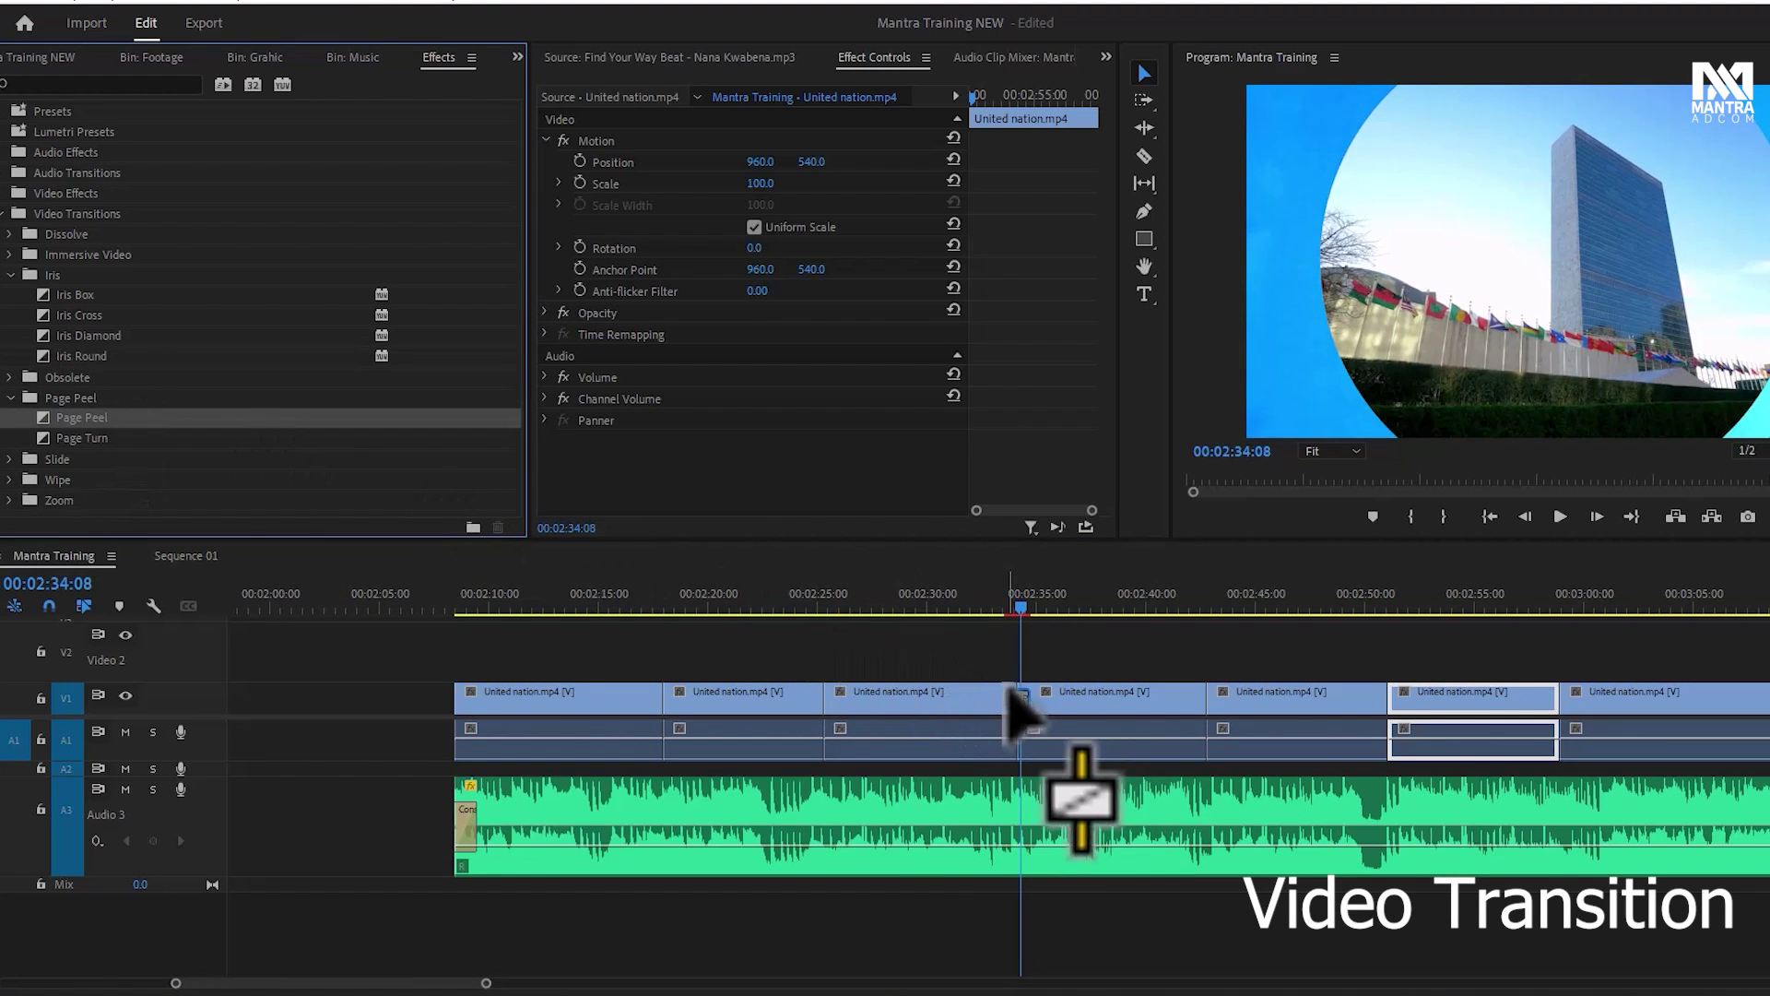
left_click(1007, 610)
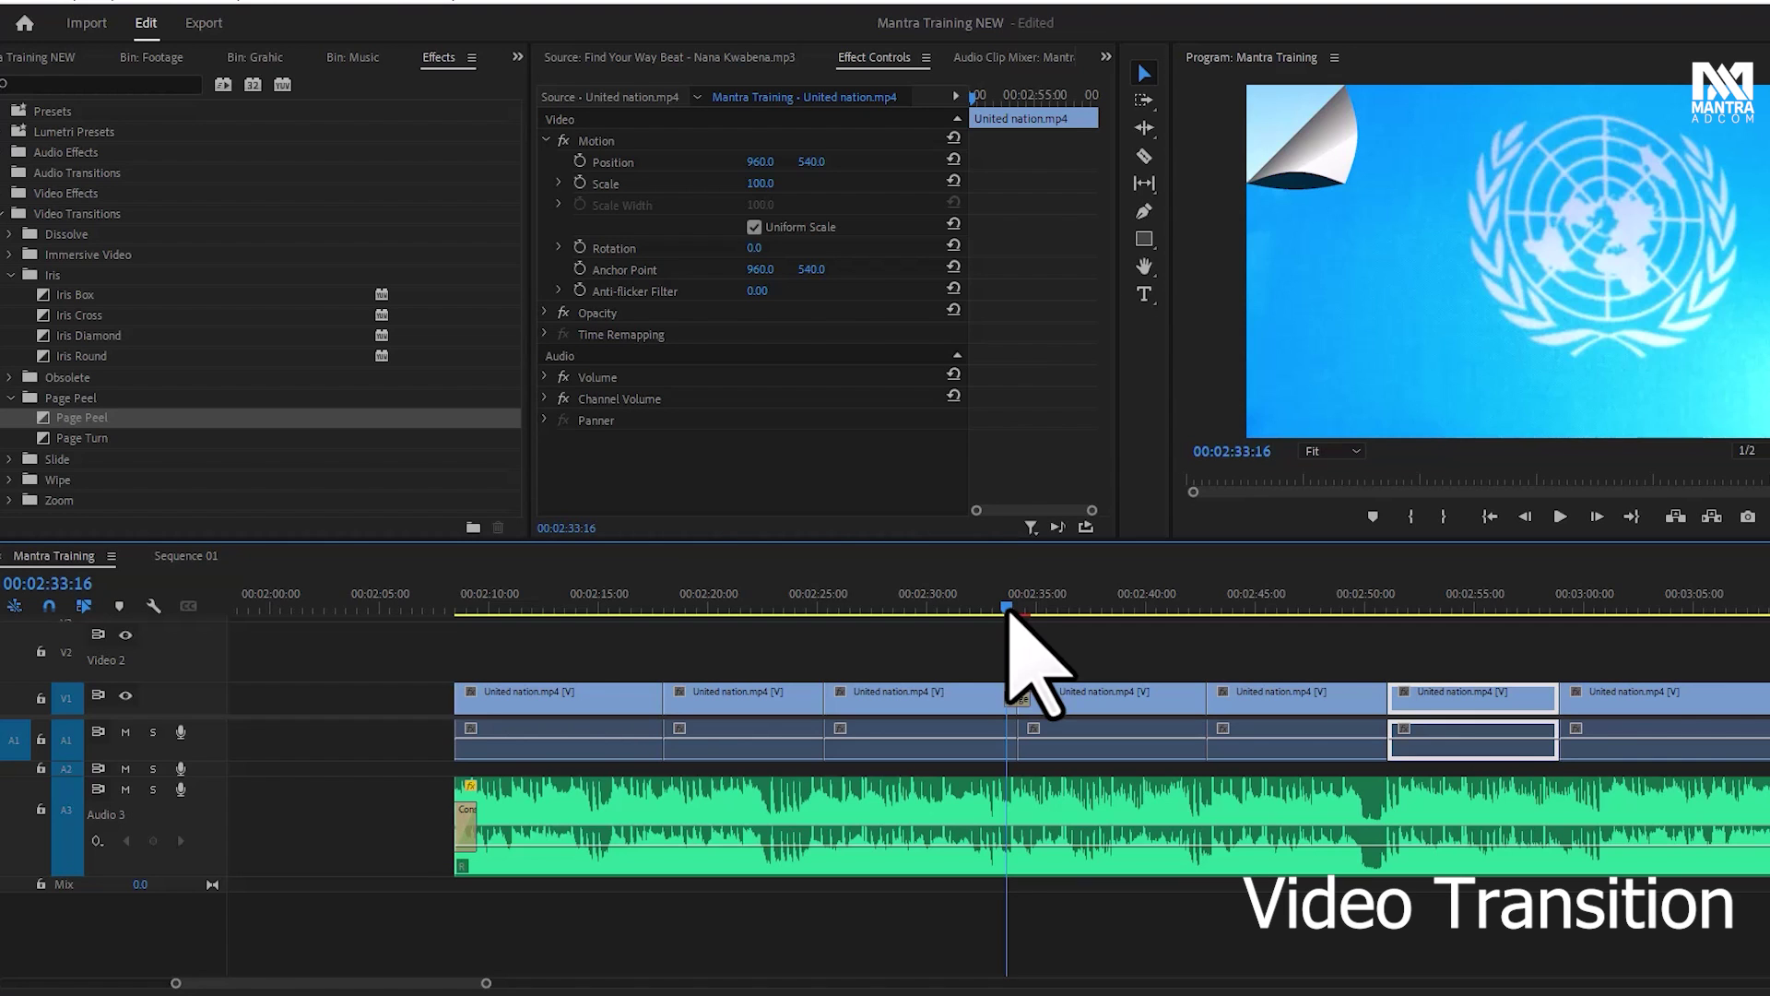
key("space")
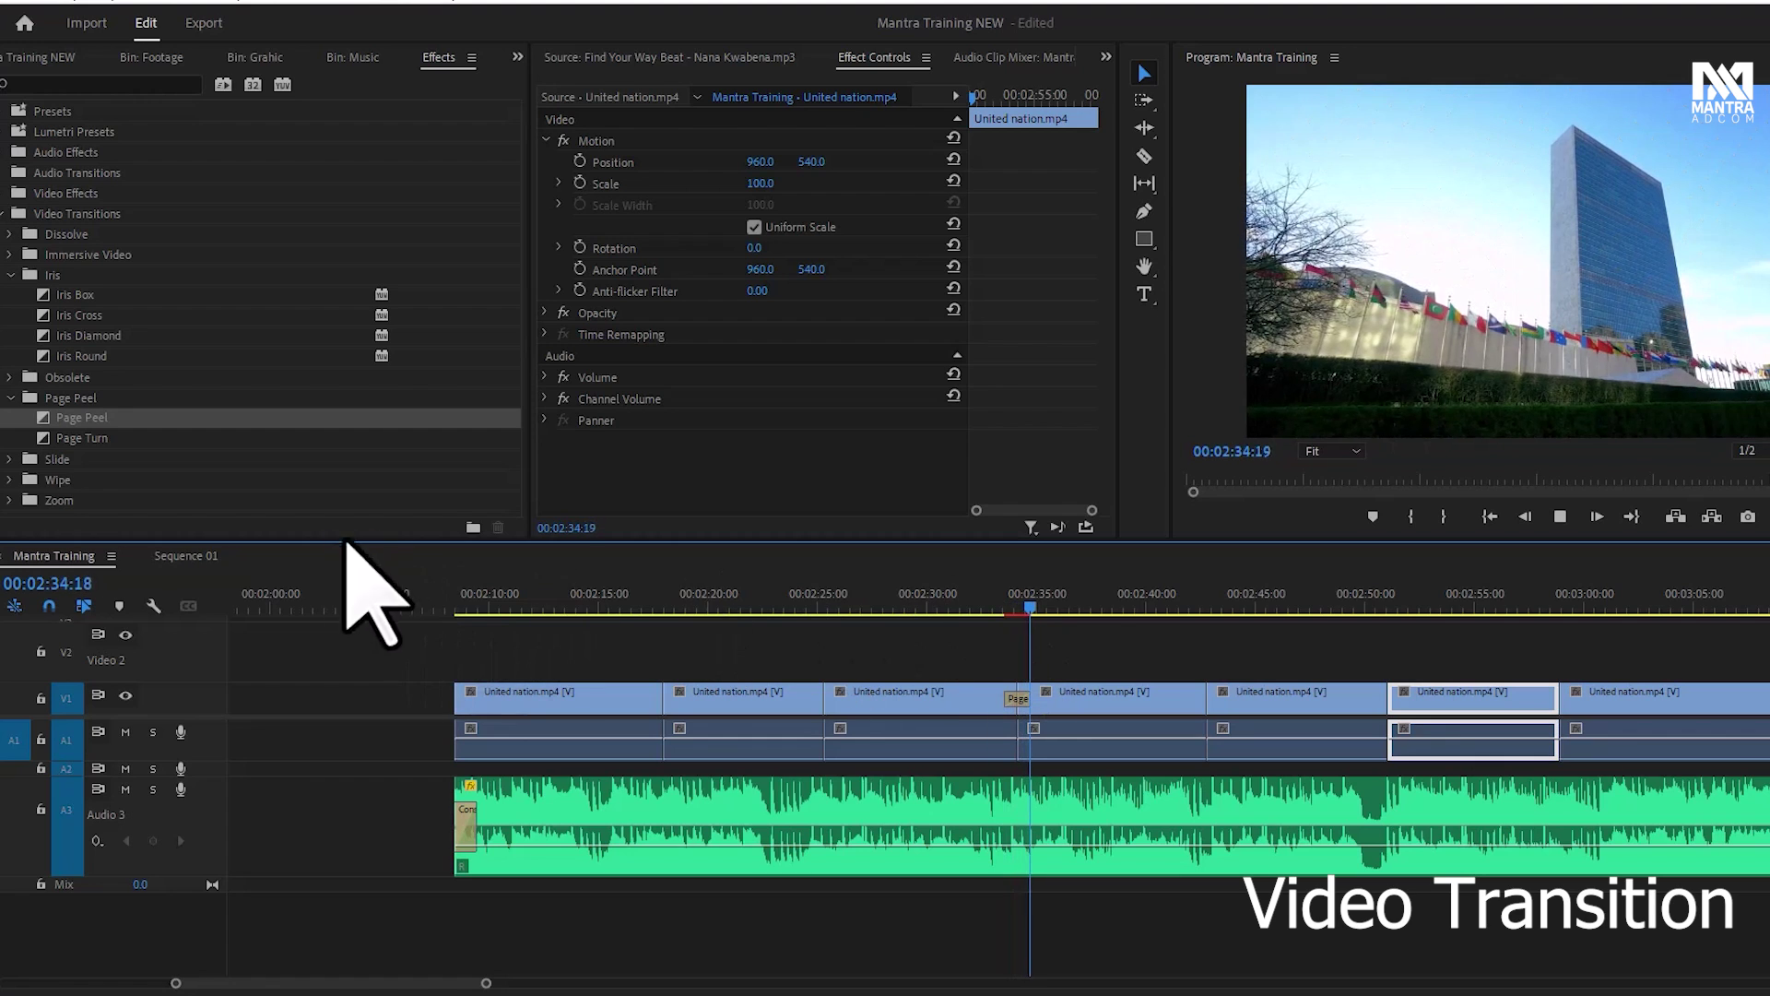
left_click(9, 458)
Replace the Page Peel transition near 00:02:34 with Band Slide and preview it
scroll(95, 503, "down", 2)
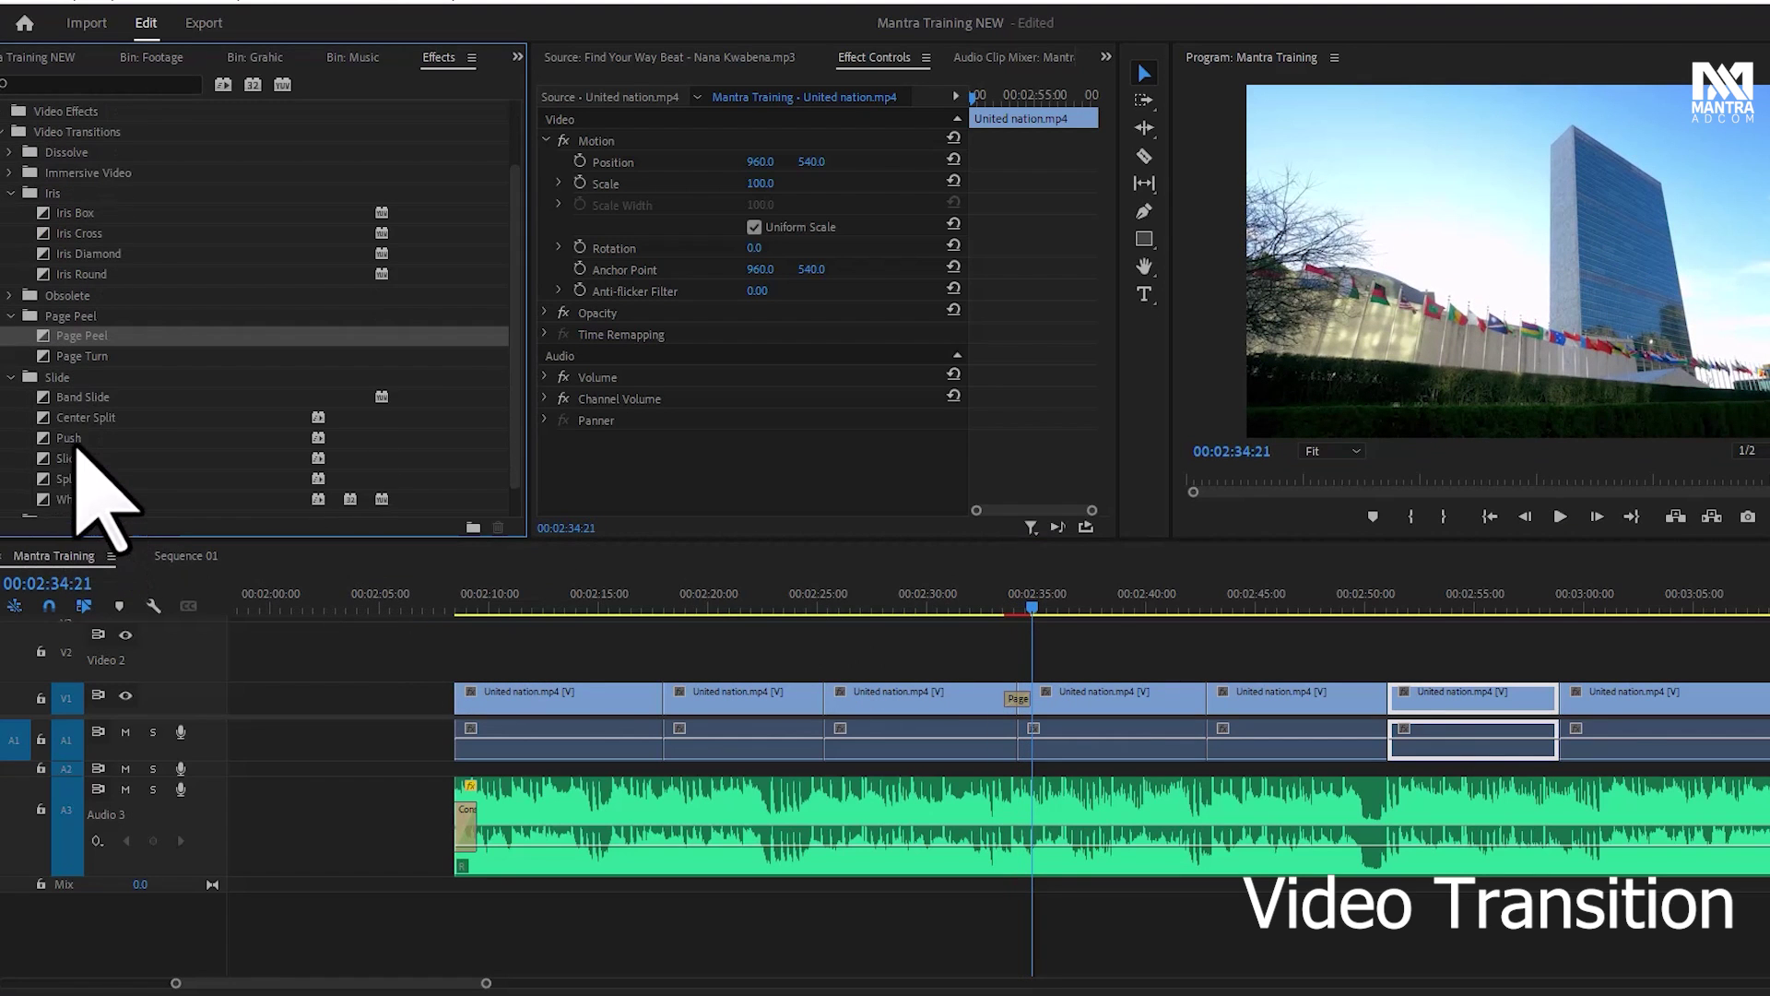
left_click_drag(92, 398, 1016, 698)
left_click(1007, 606)
key("space")
left_click(1026, 627)
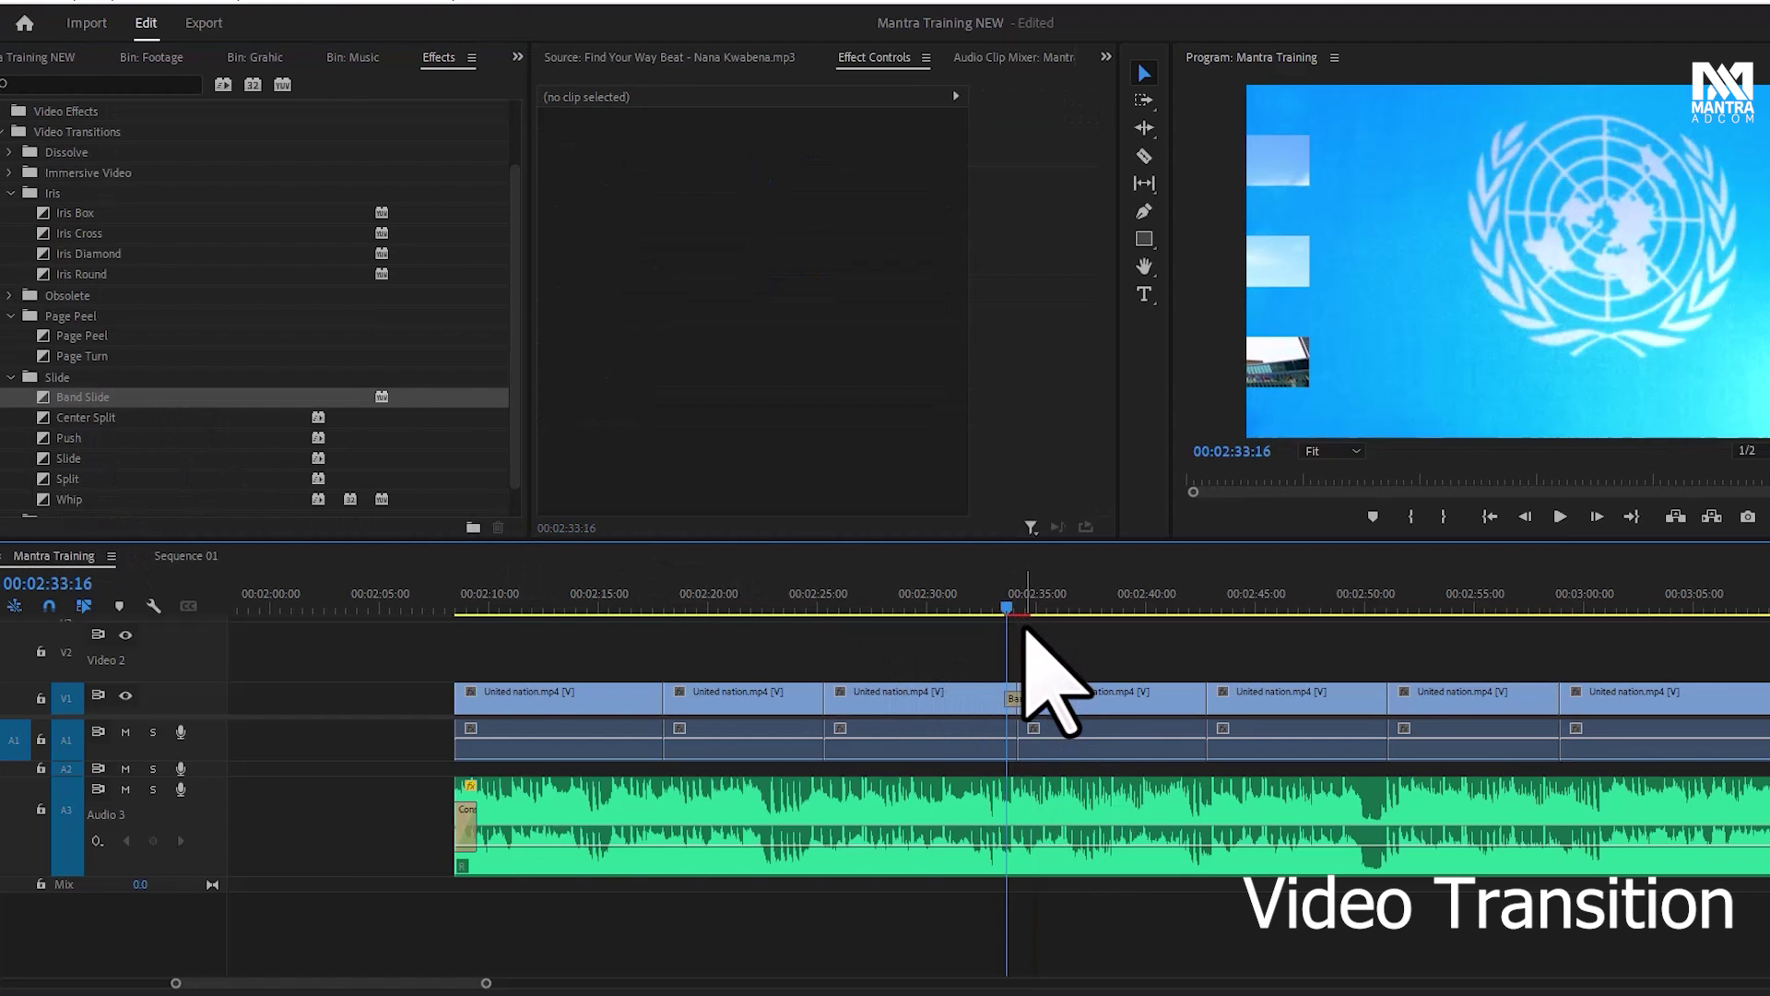
key("space")
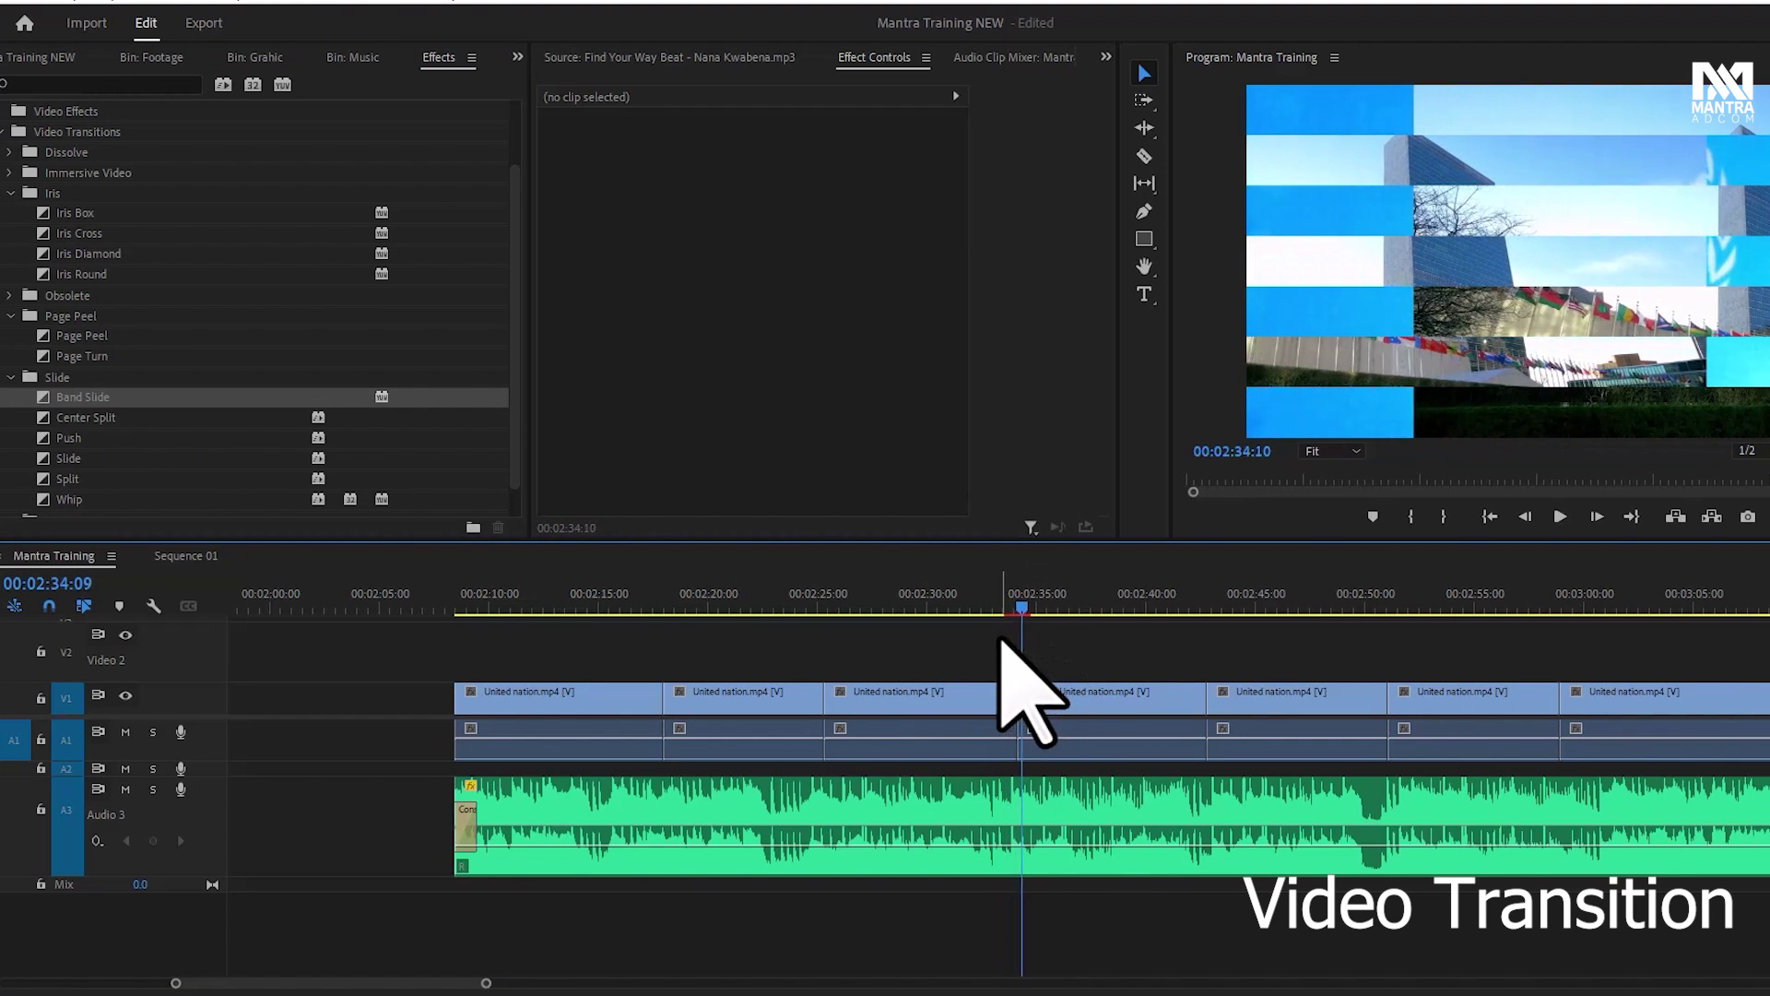
Add a Split transition at the start of the first United nation clip and play it
left_click(307, 608)
left_click_drag(306, 608, 454, 553)
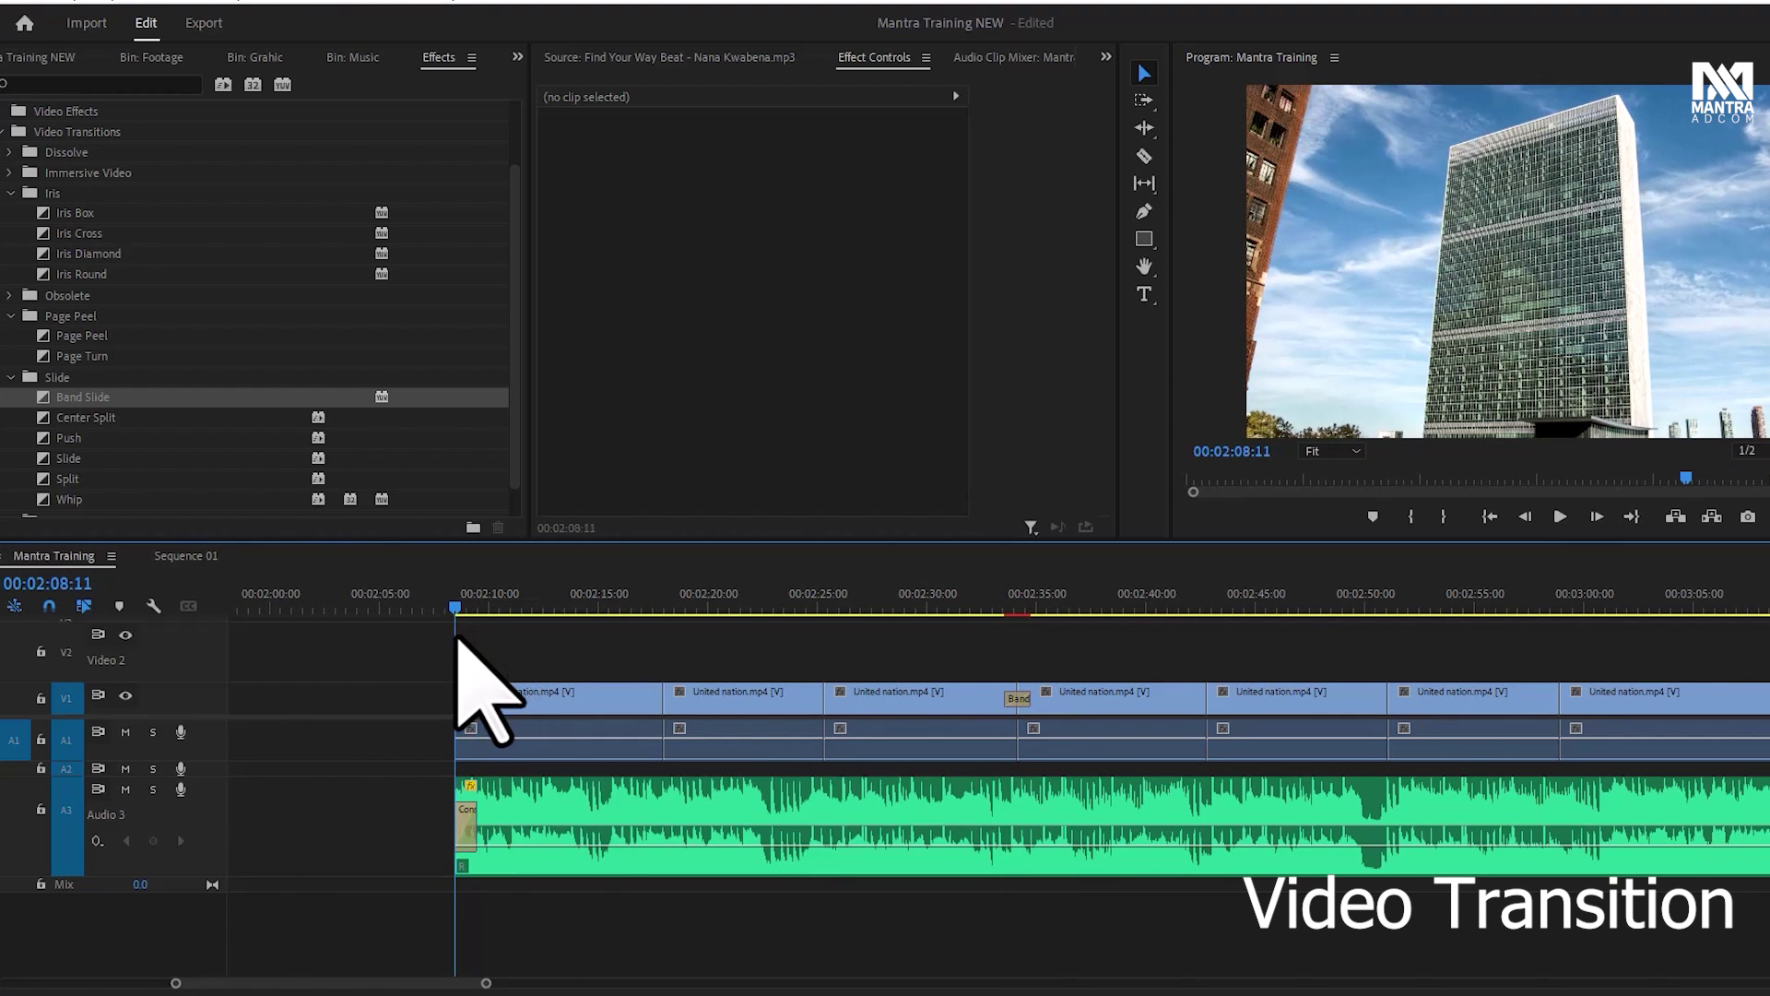
left_click(83, 480)
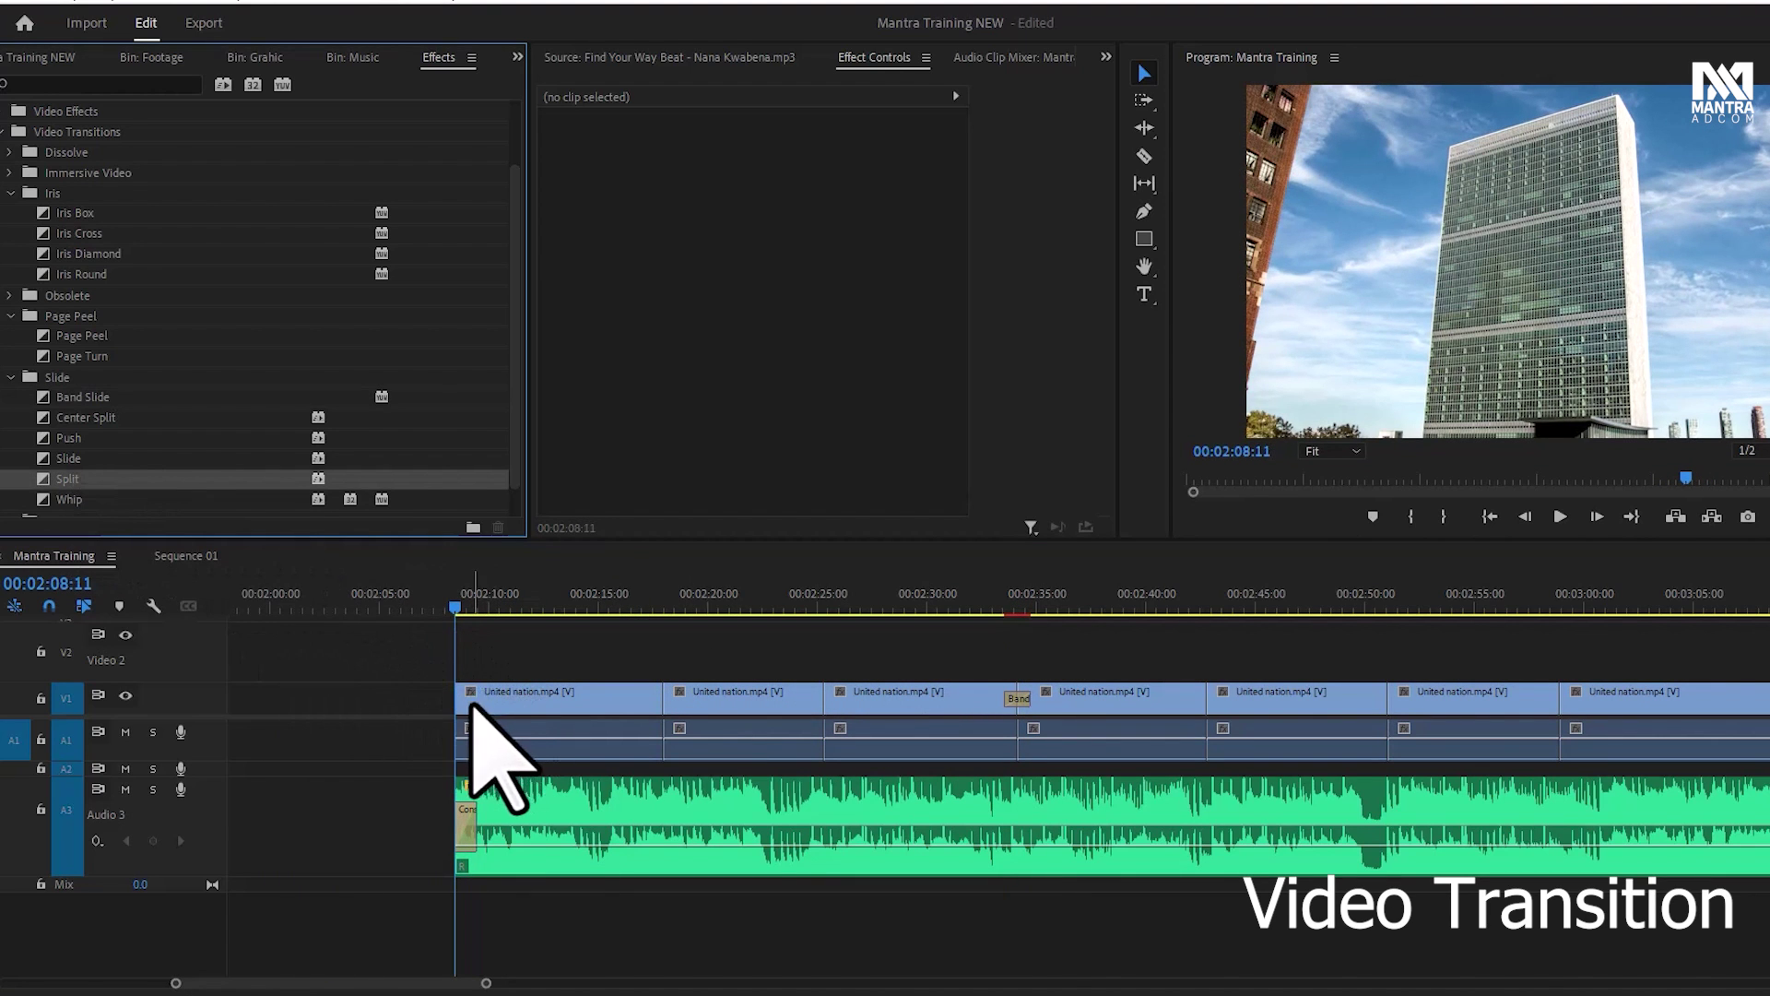
left_click_drag(470, 706, 464, 700)
key("space")
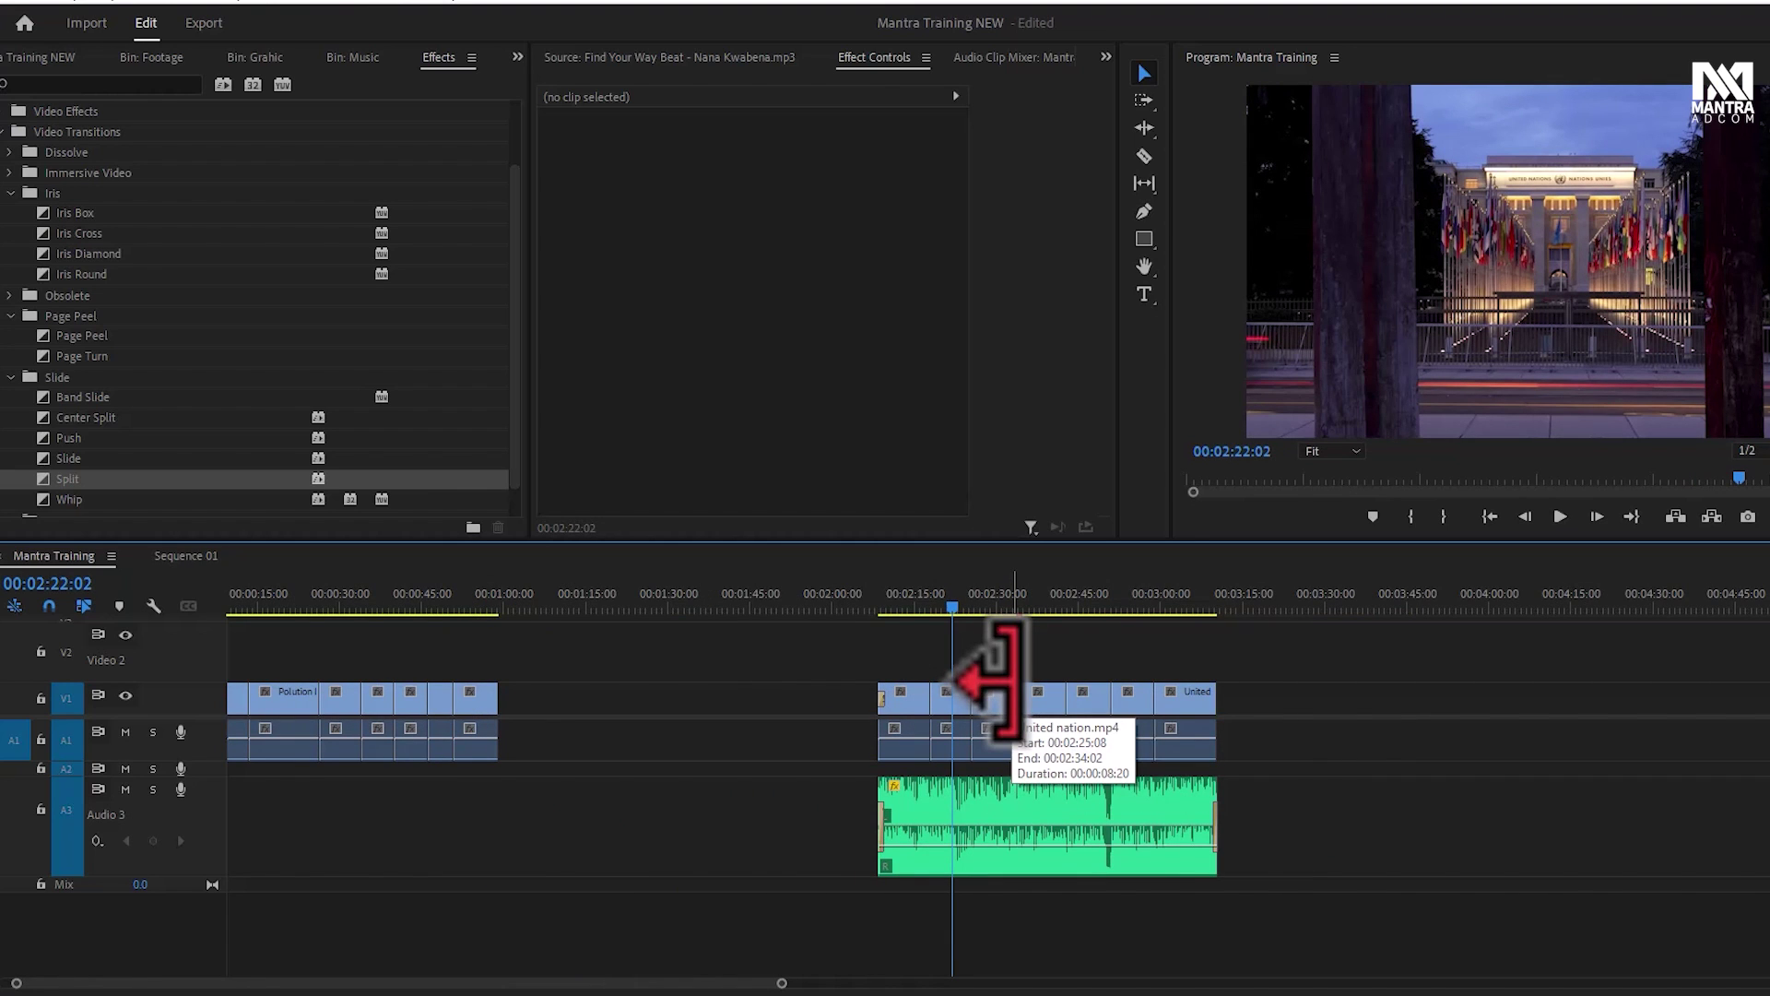
left_click(1017, 698)
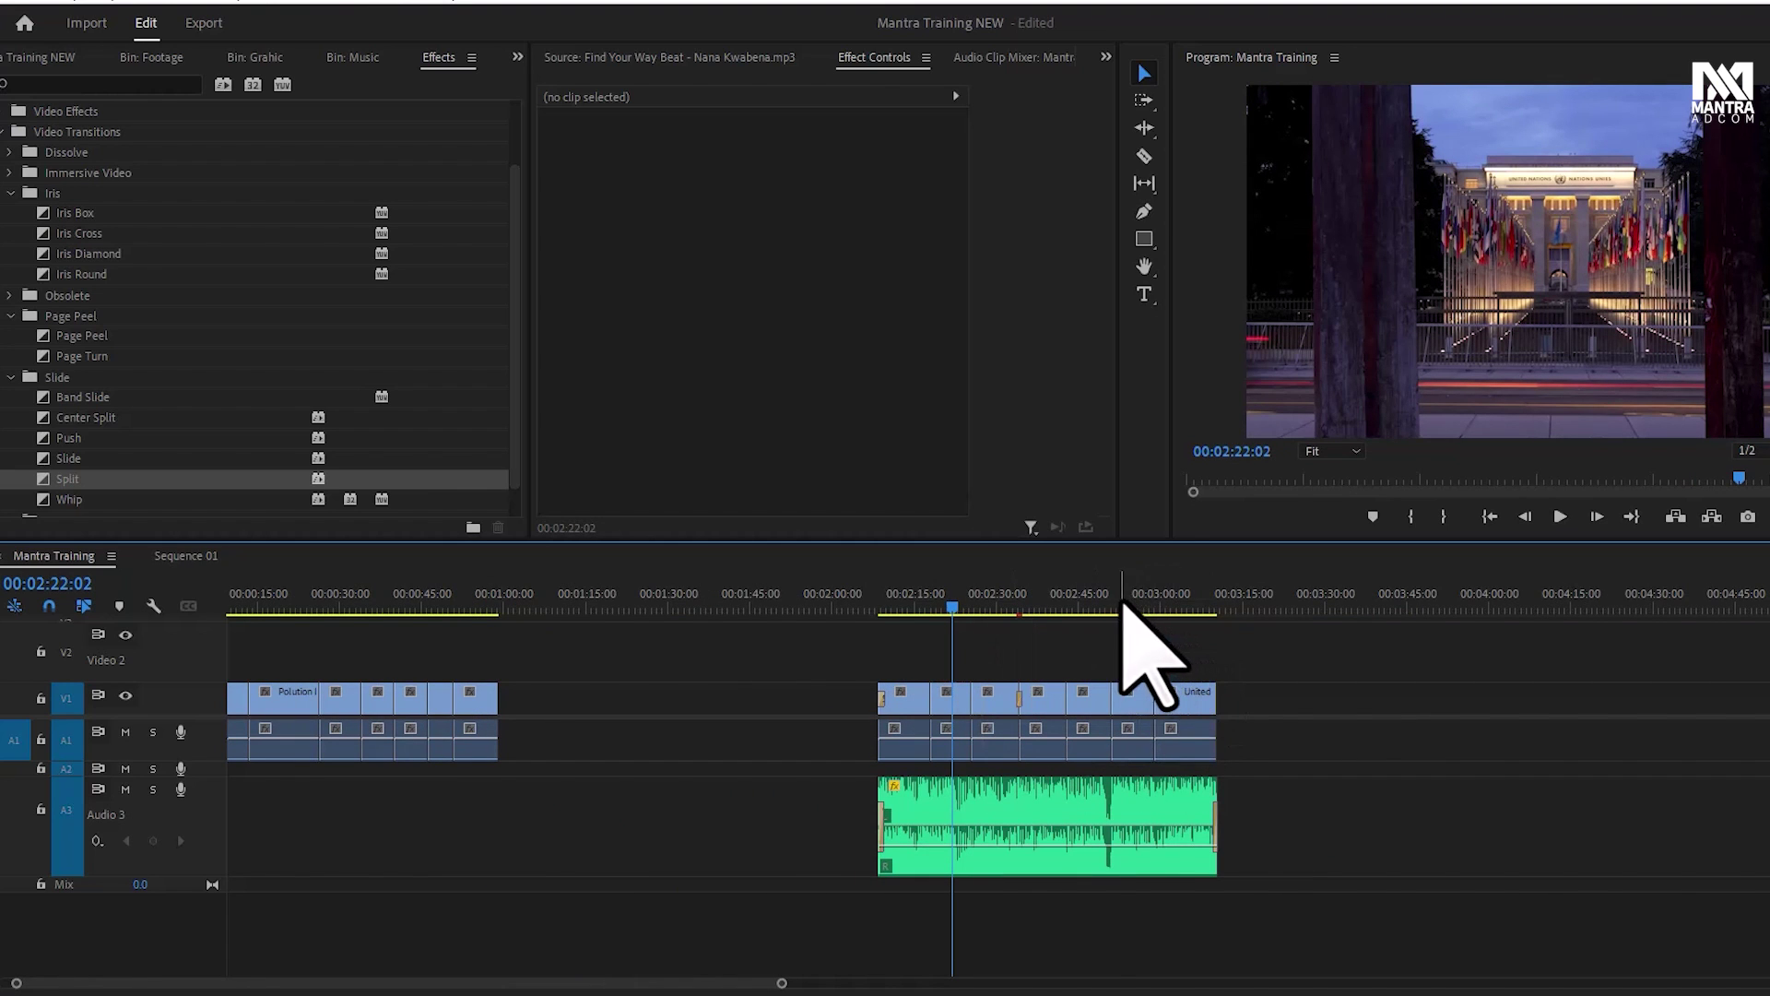
Place 143656-elctoral-bonds.png from the images bin on Video 2 at 02:28:02
left_click_drag(1122, 608, 1189, 608)
left_click(1194, 698)
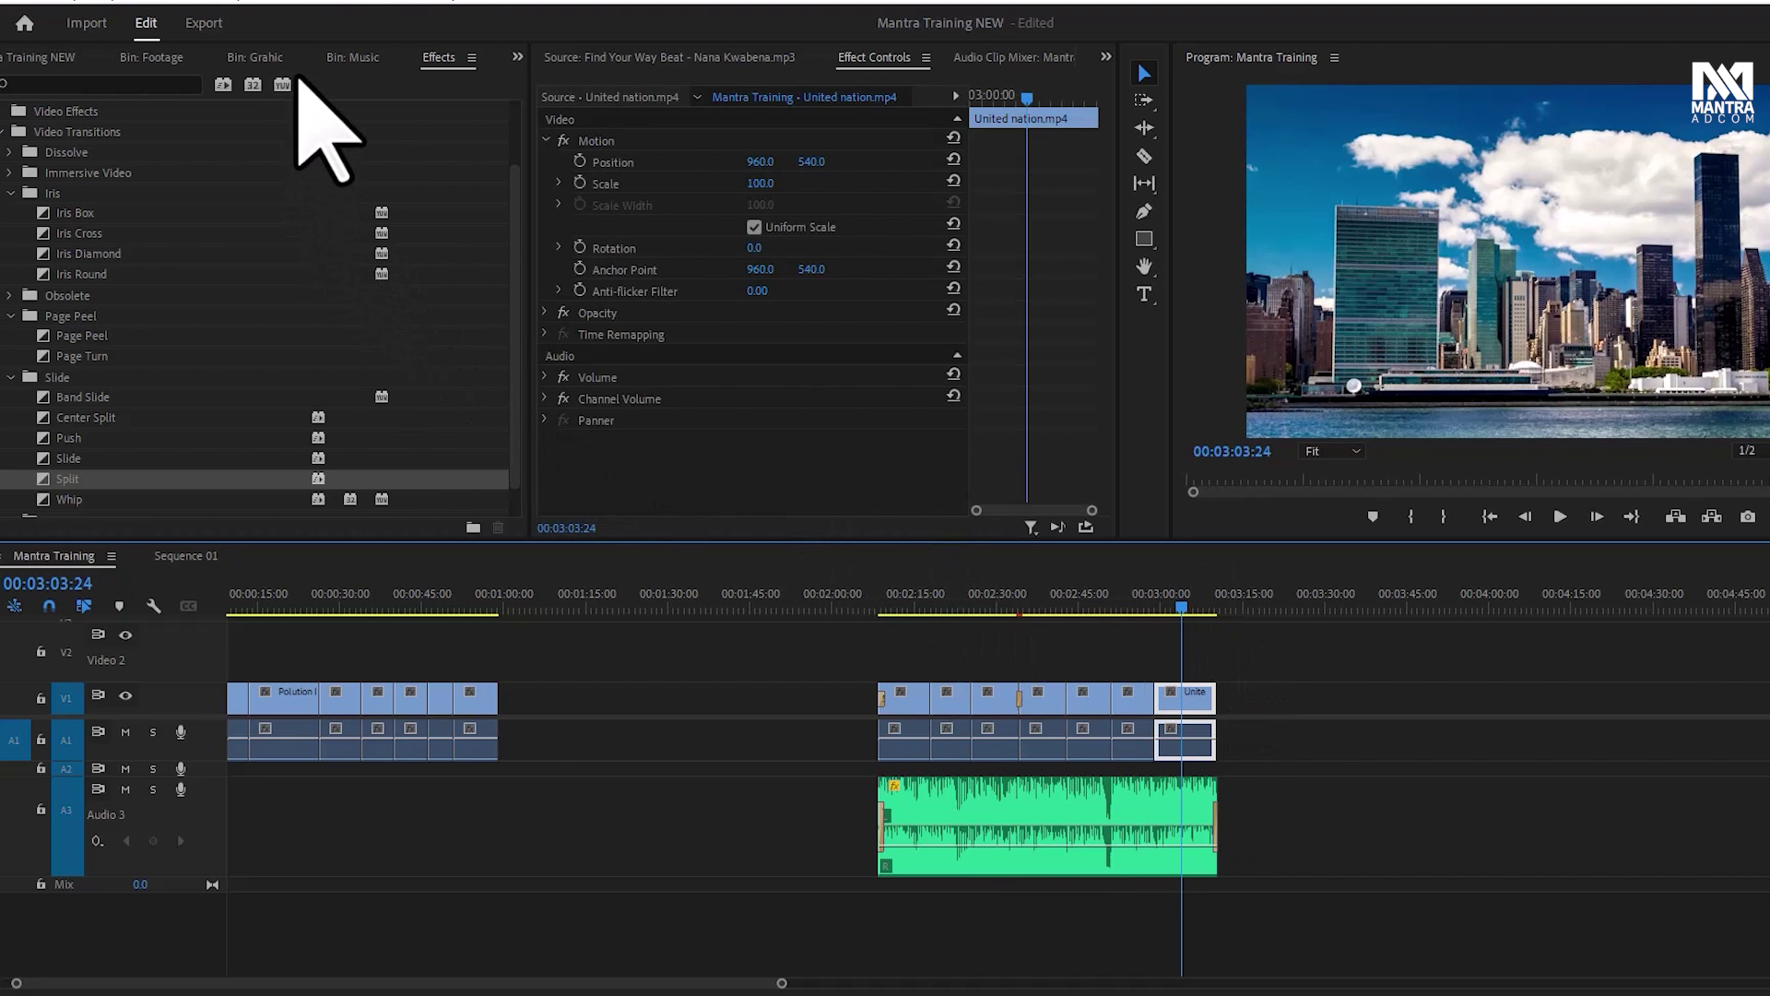
left_click(352, 57)
left_click(159, 57)
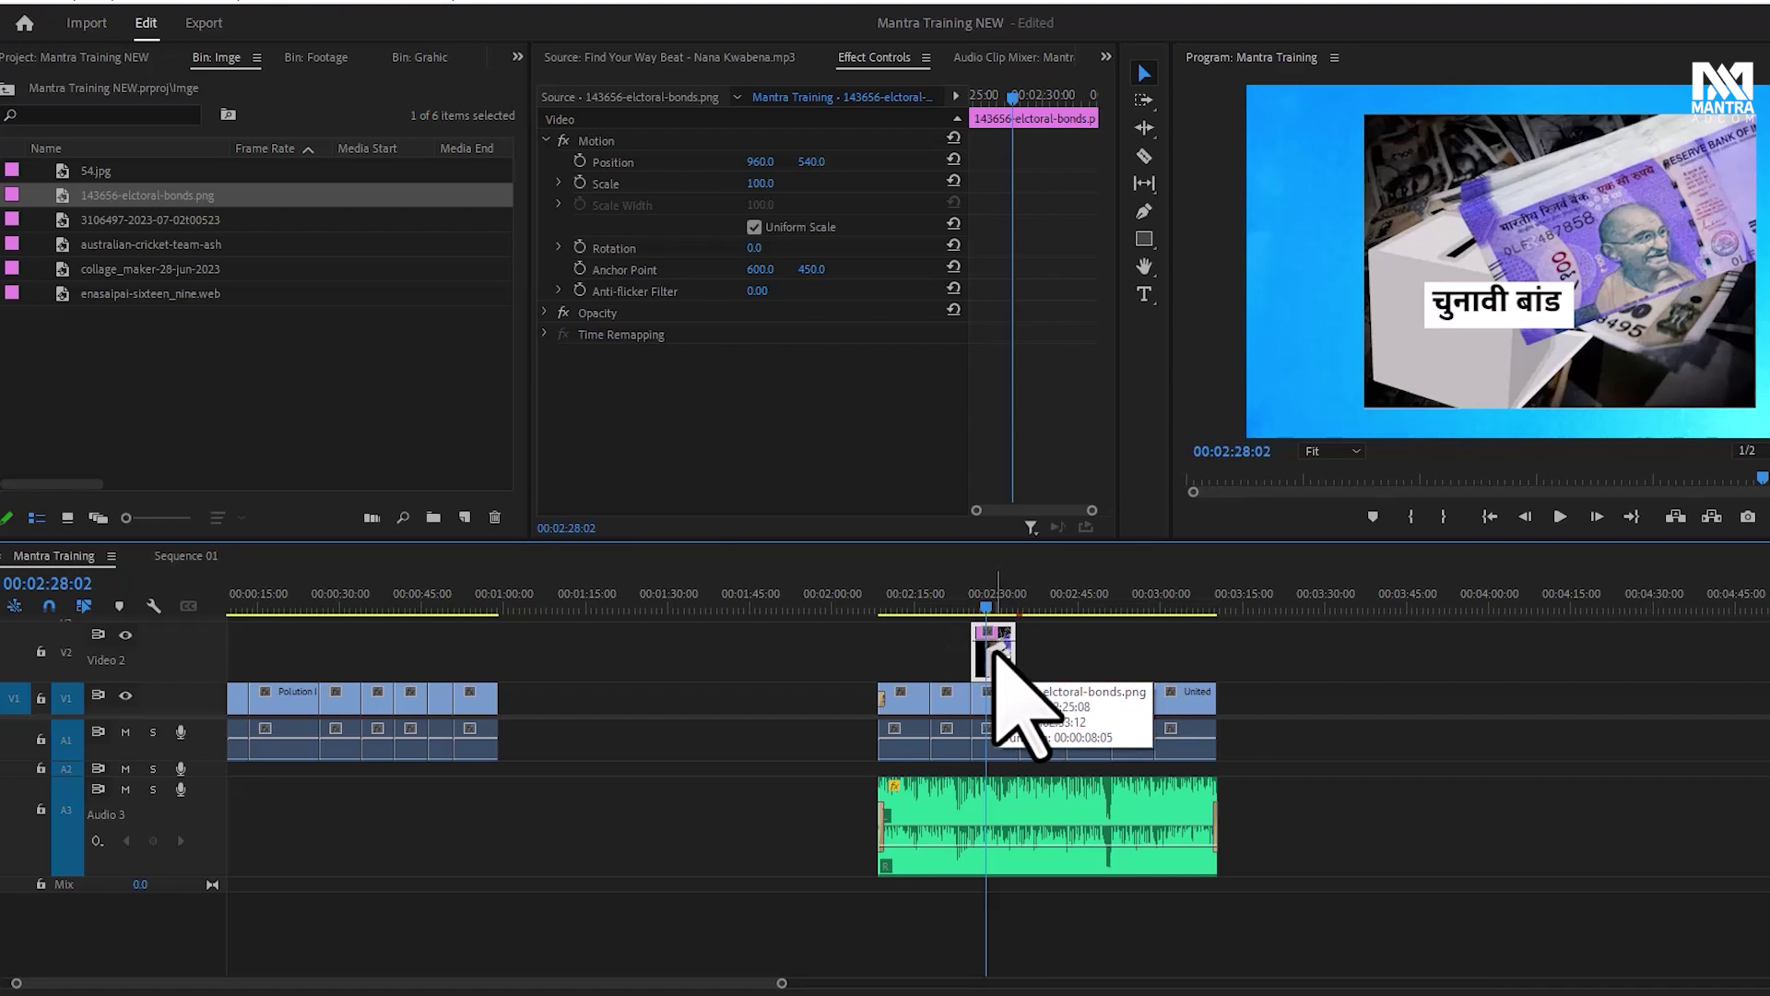
left_click(995, 656)
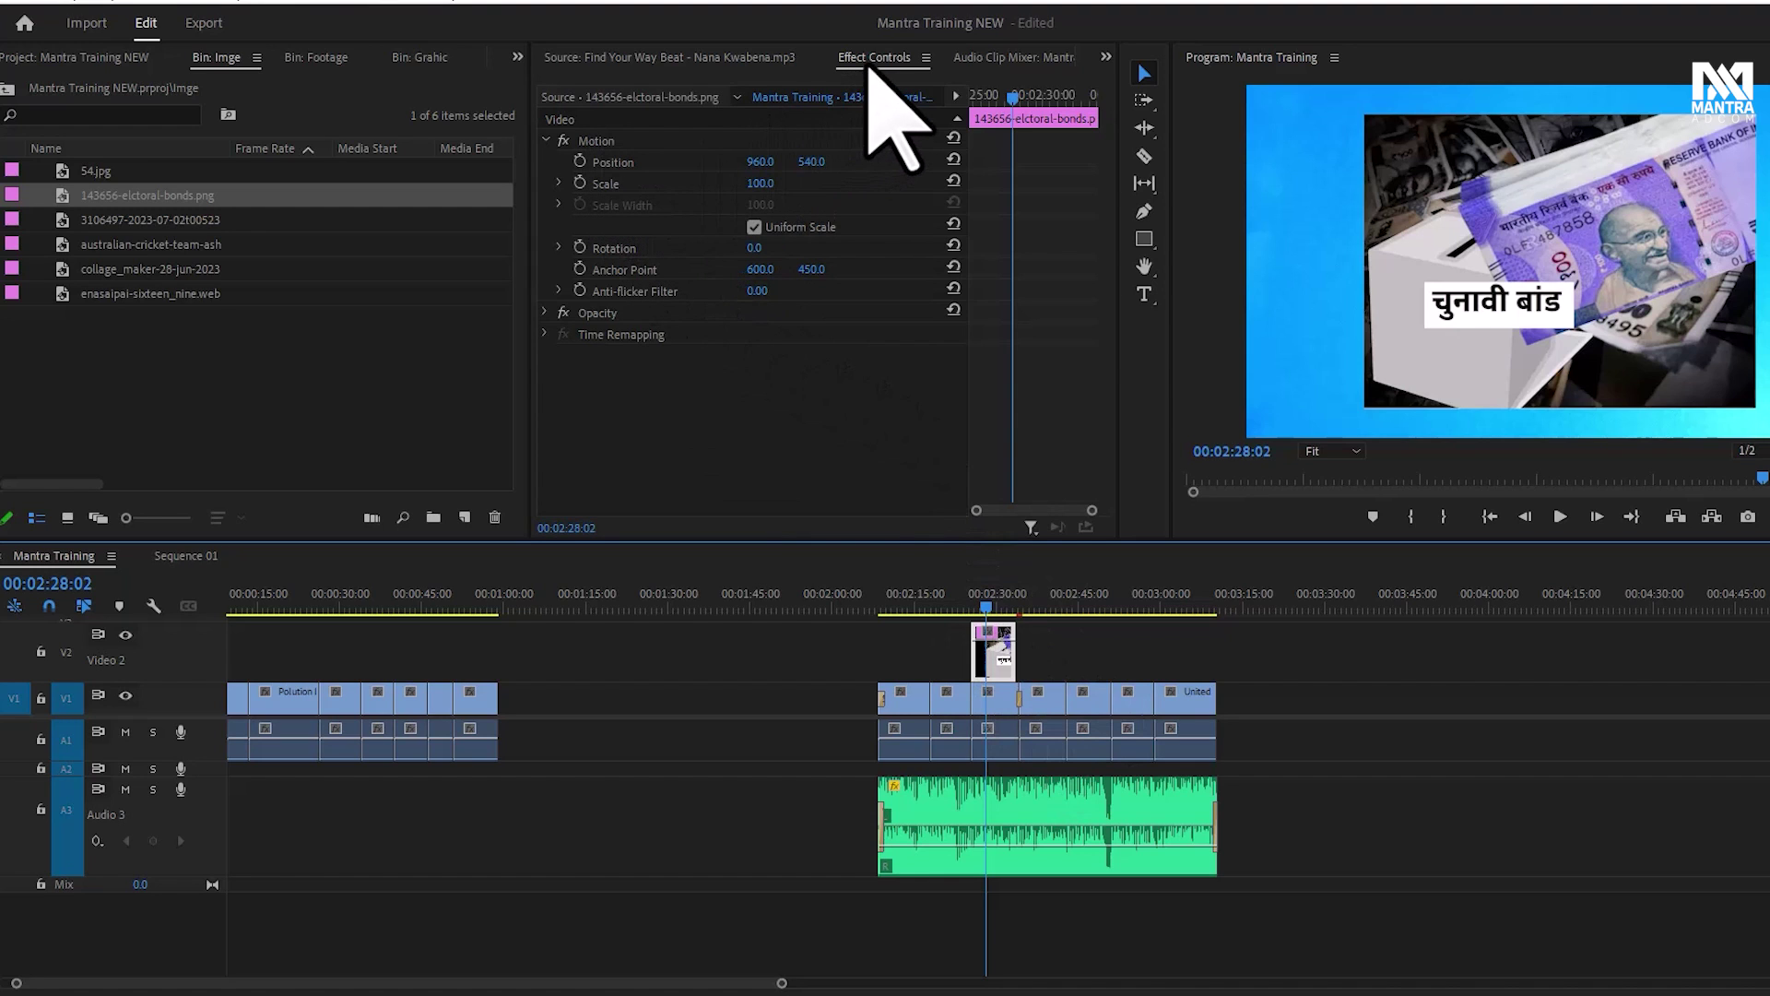
Set the electoral-bonds image to scale 159, position 964, 598 and rotation -1°
left_click_drag(760, 182, 885, 161)
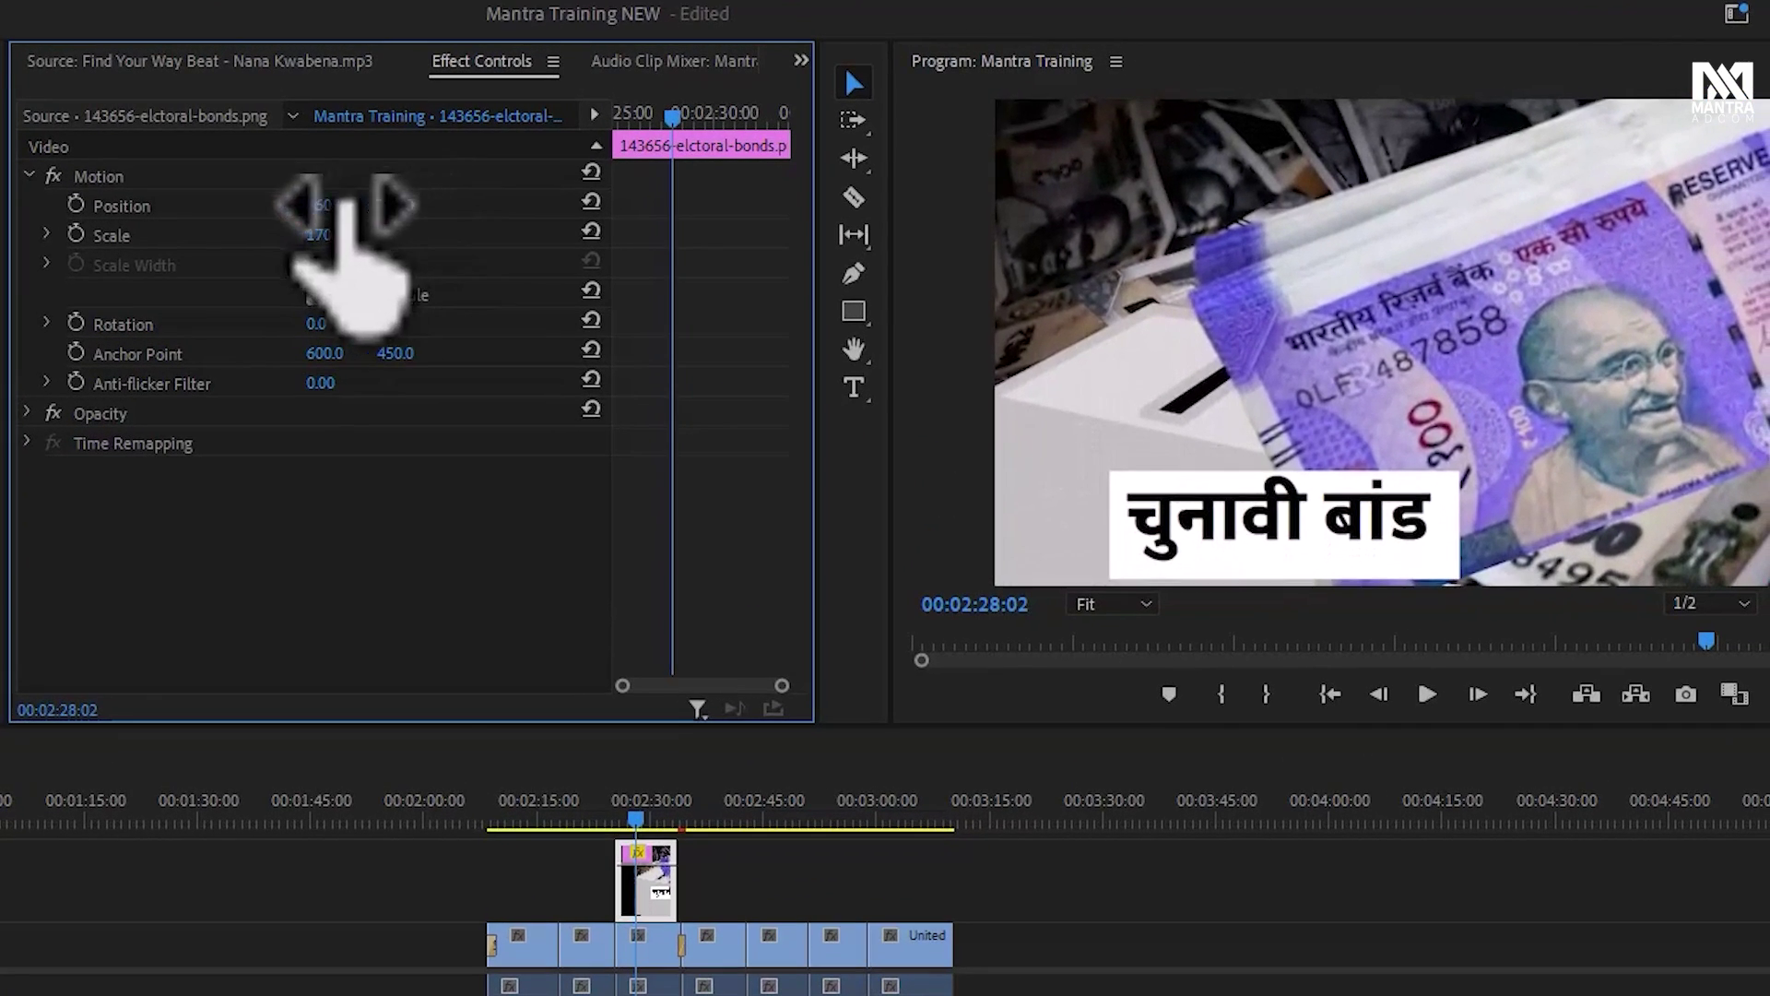
left_click_drag(579, 185, 471, 186)
mouse_move(325, 204)
left_mouse_down()
mouse_move(481, 195)
mouse_move(314, 204)
mouse_move(406, 205)
mouse_move(304, 234)
mouse_move(346, 234)
left_mouse_up()
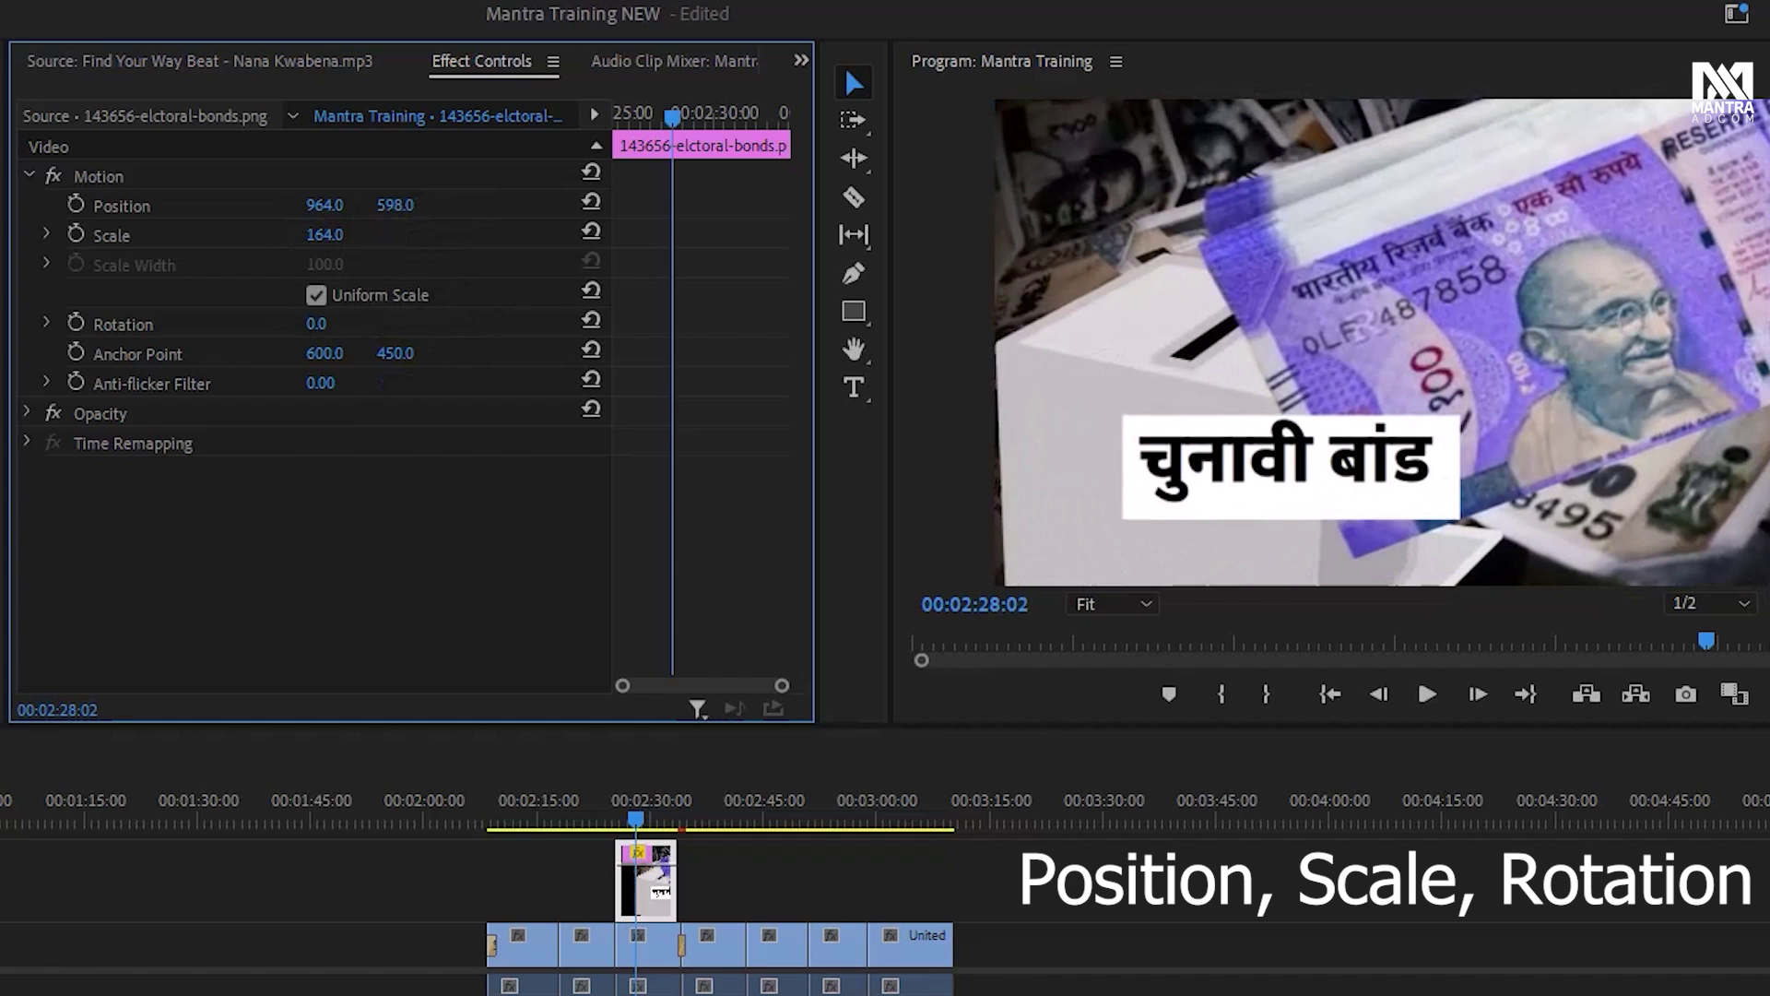
left_click_drag(316, 322, 302, 323)
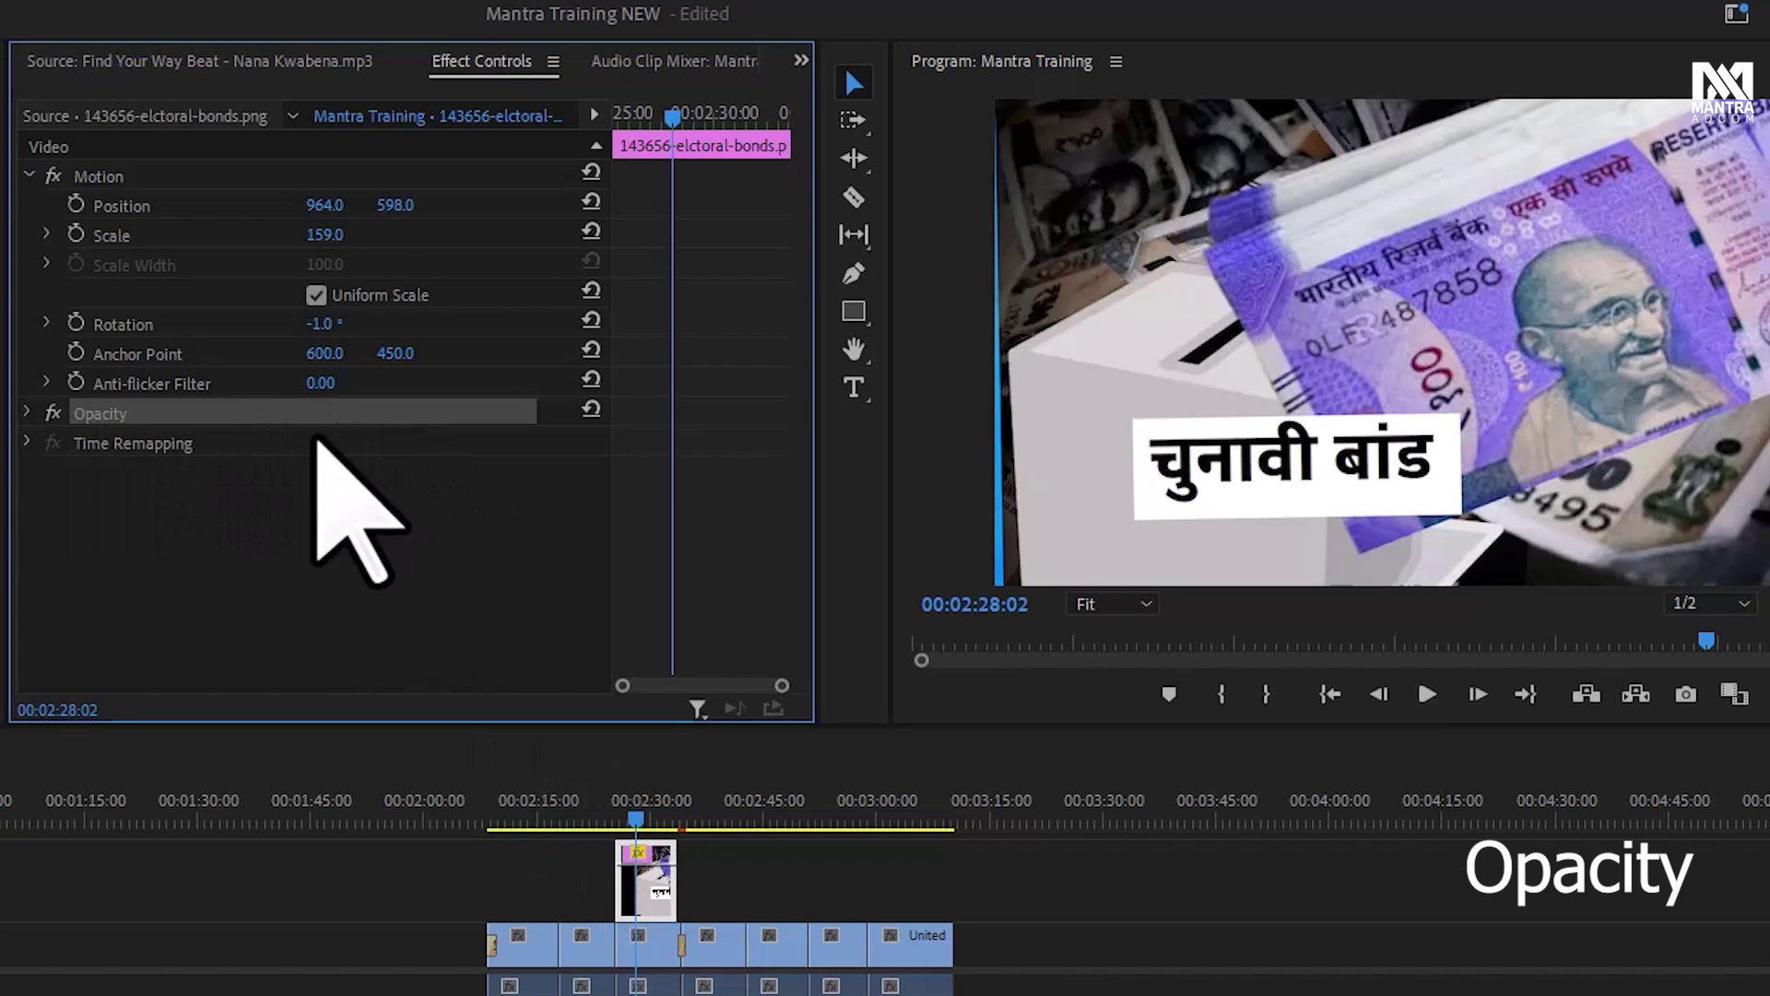
Try the electoral-bonds image at 34% opacity, then restore it to 100%
left_click(28, 412)
left_click_drag(327, 472, 299, 471)
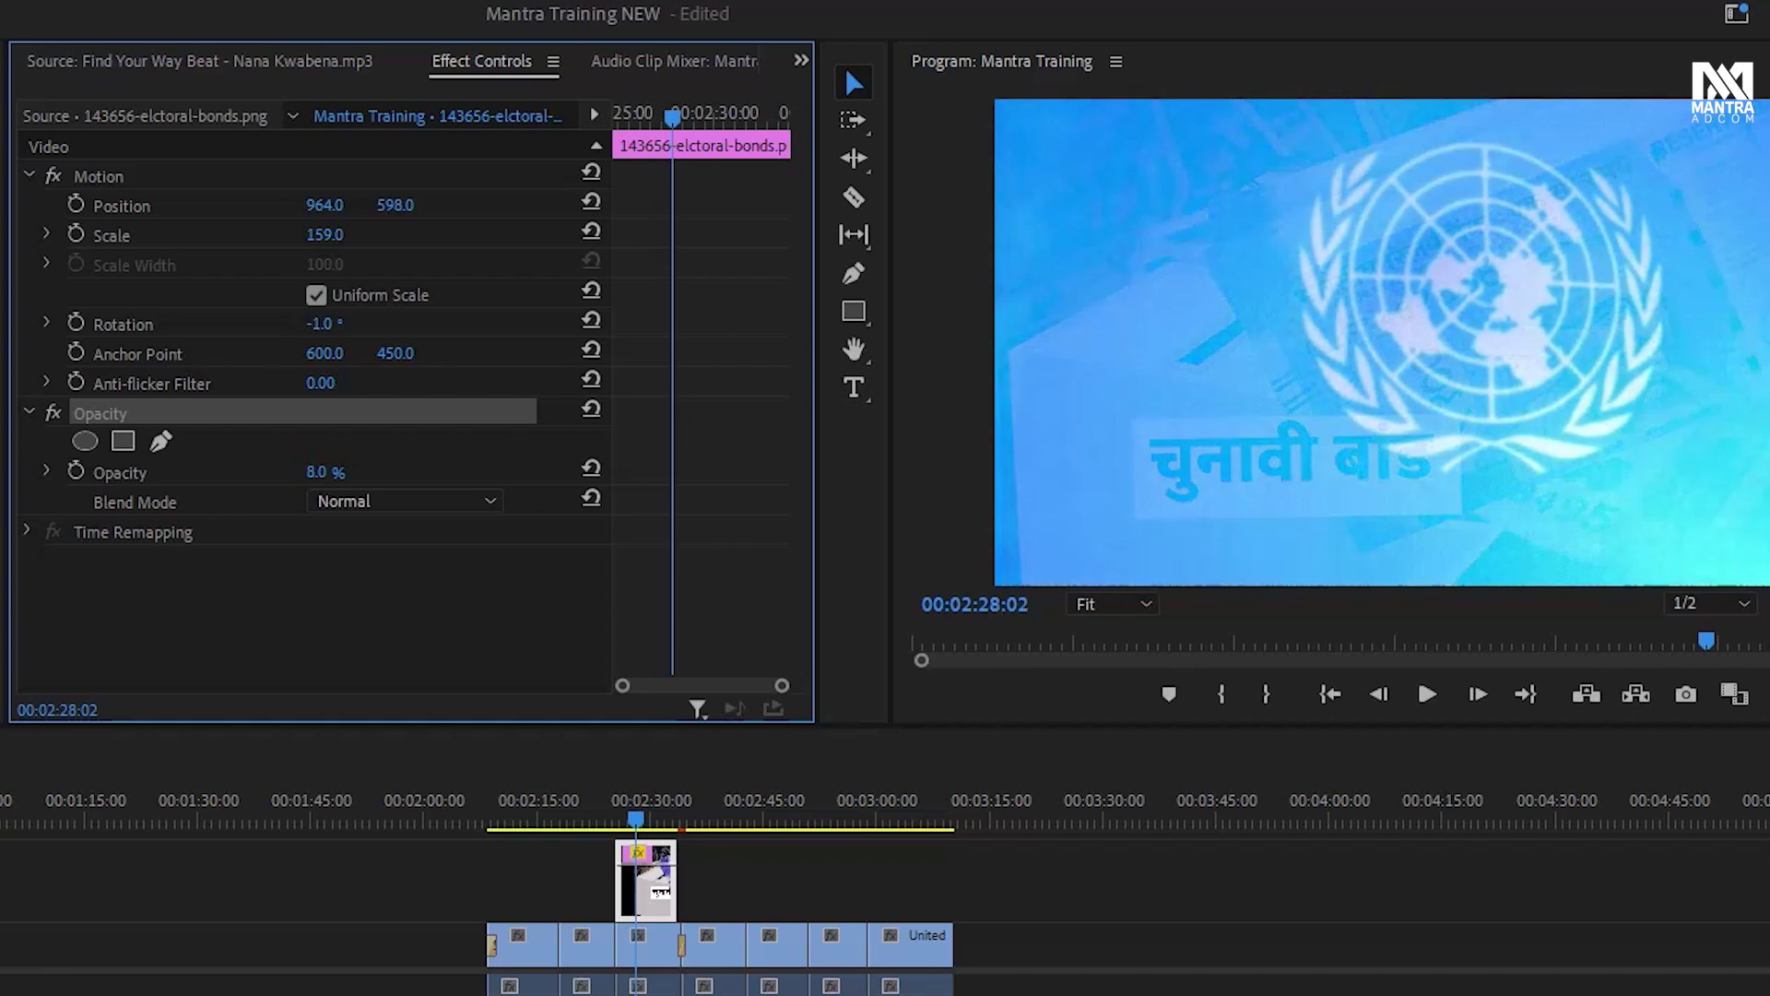
left_click(636, 806)
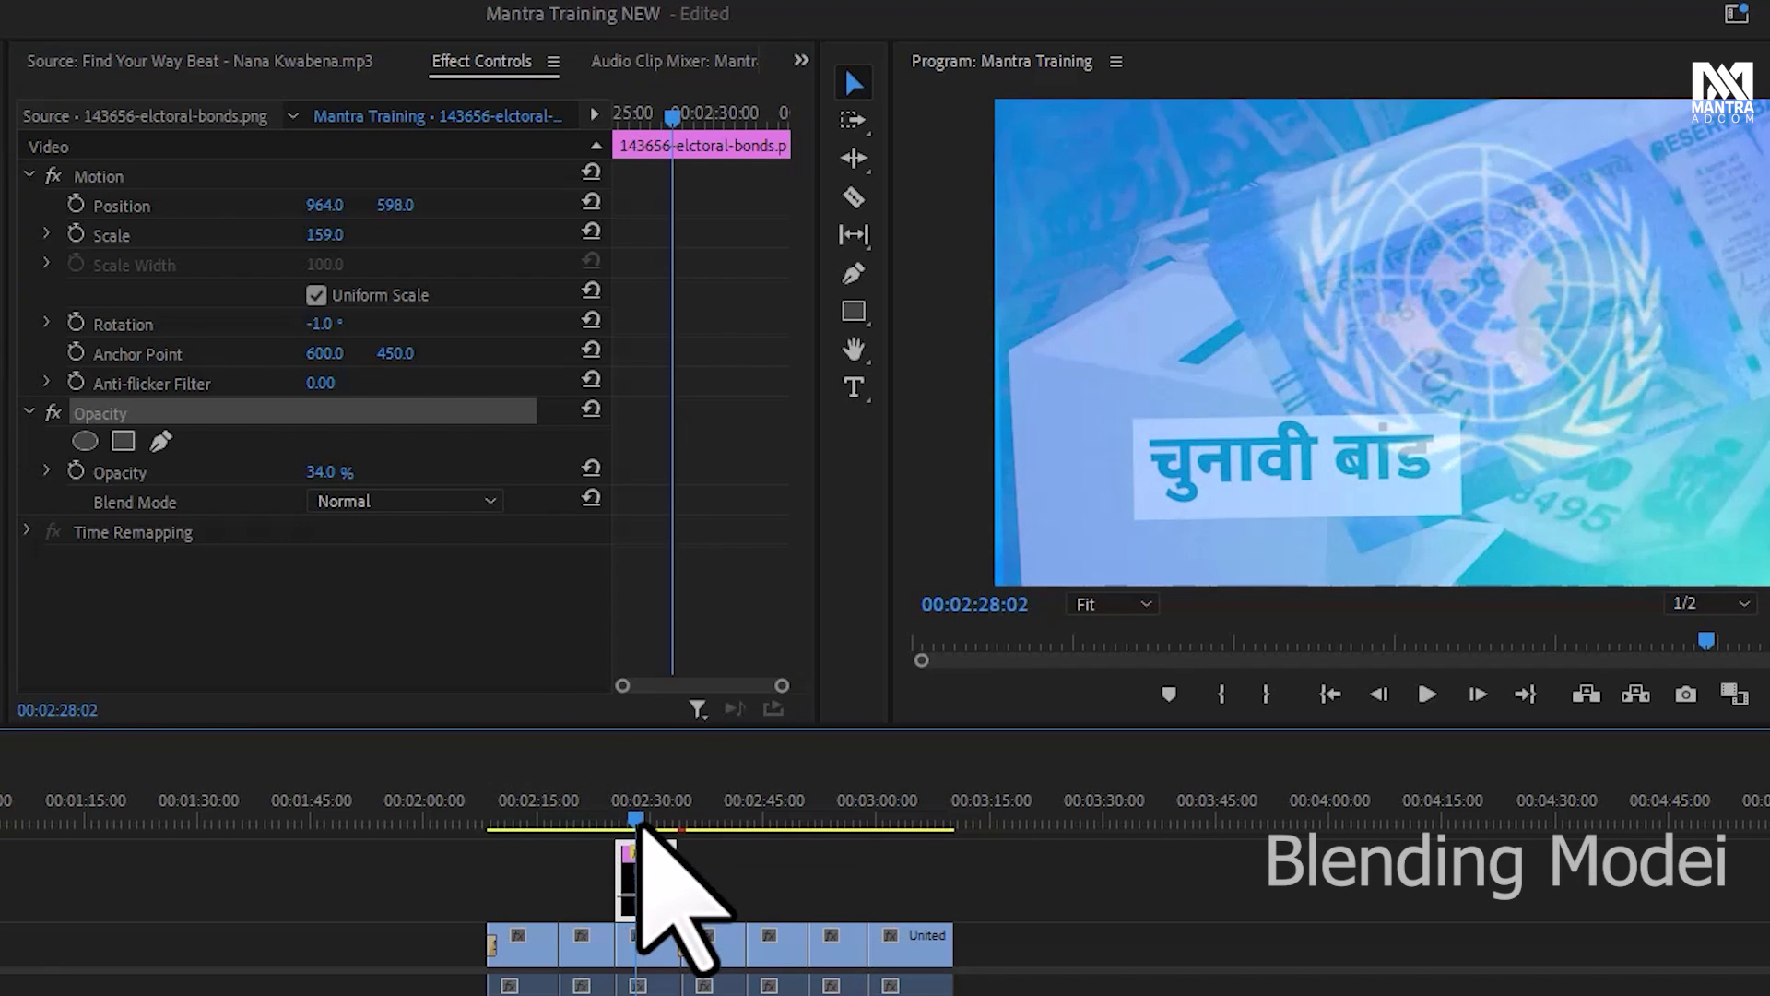
key("space")
left_click(321, 471)
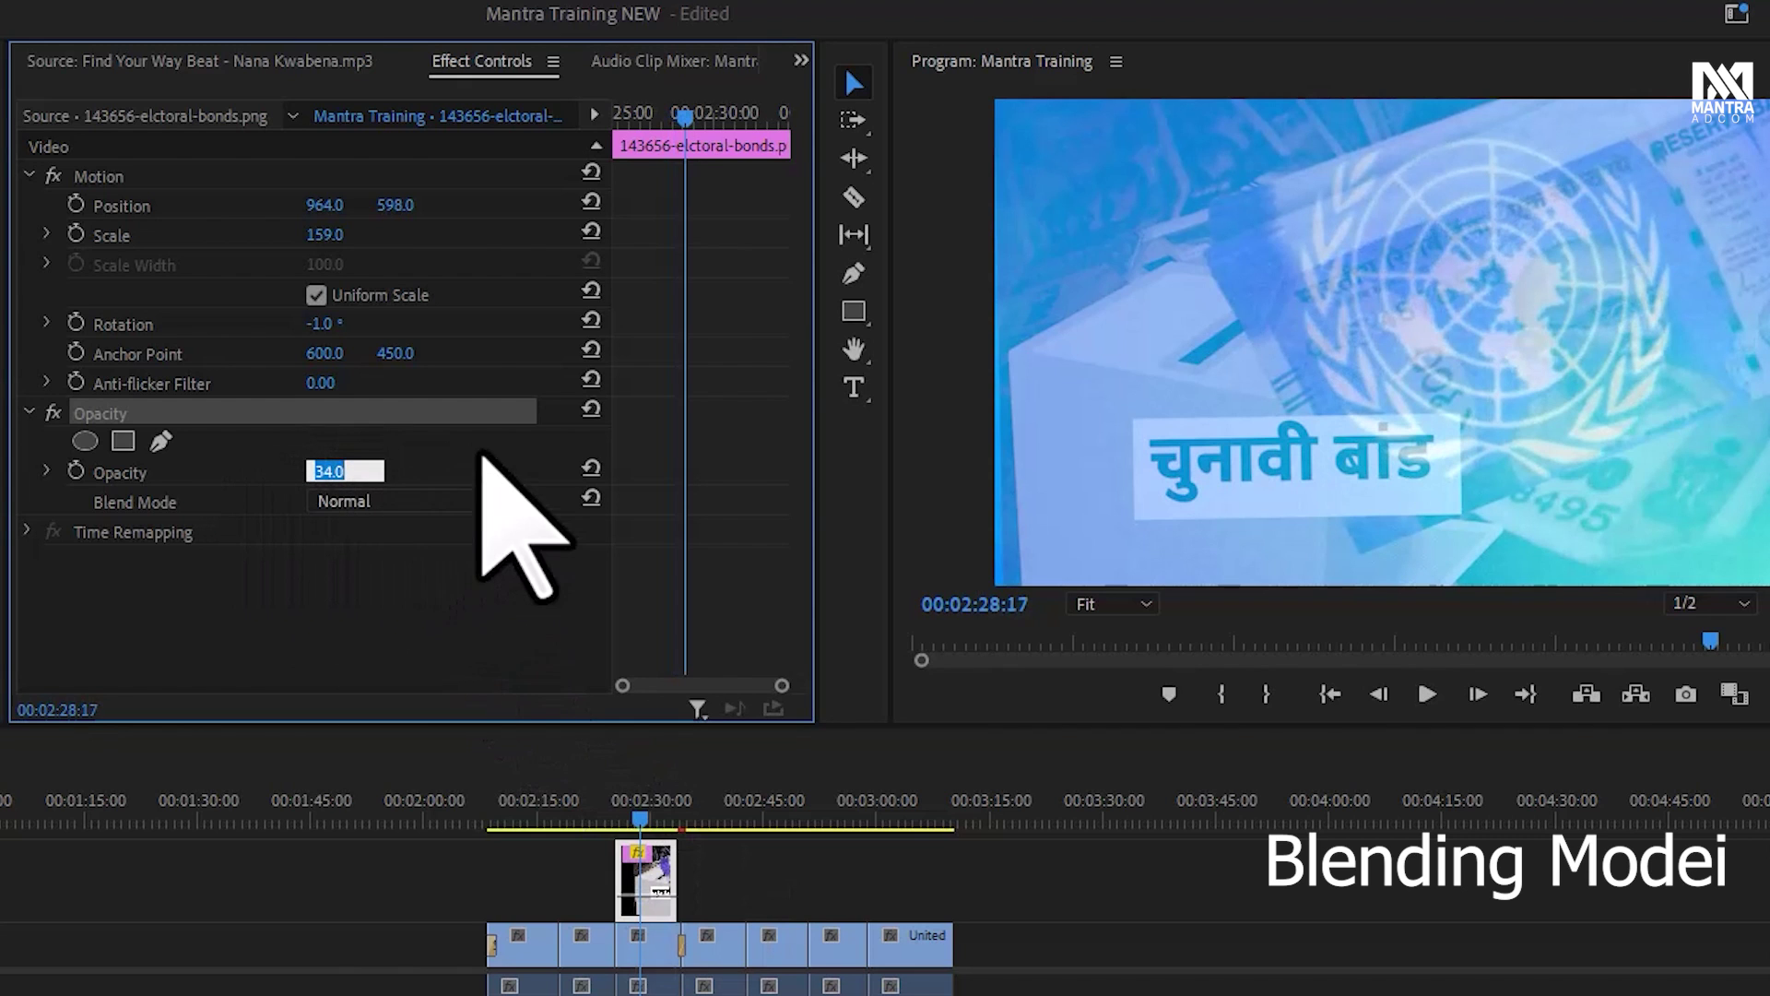
left_click(480, 458)
left_click_drag(321, 471, 382, 471)
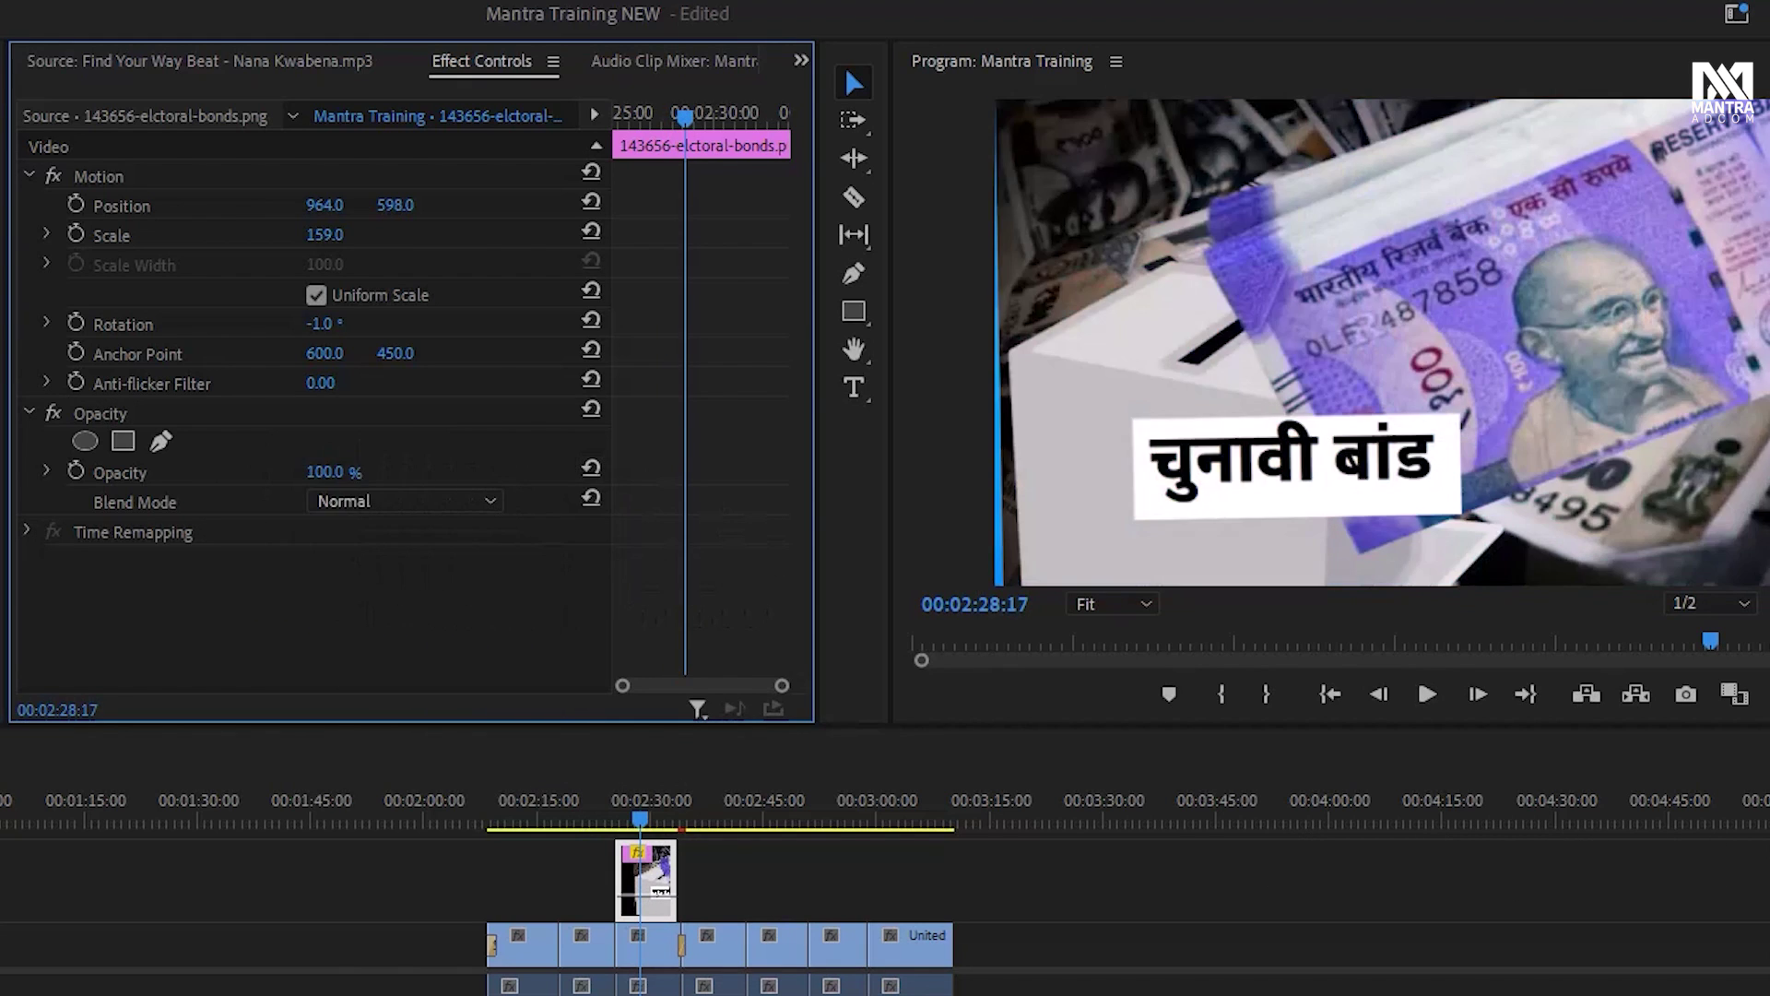
Try Darken and Multiply blend modes, then set the image's blend mode to Linear Light
left_click(406, 502)
left_click(396, 597)
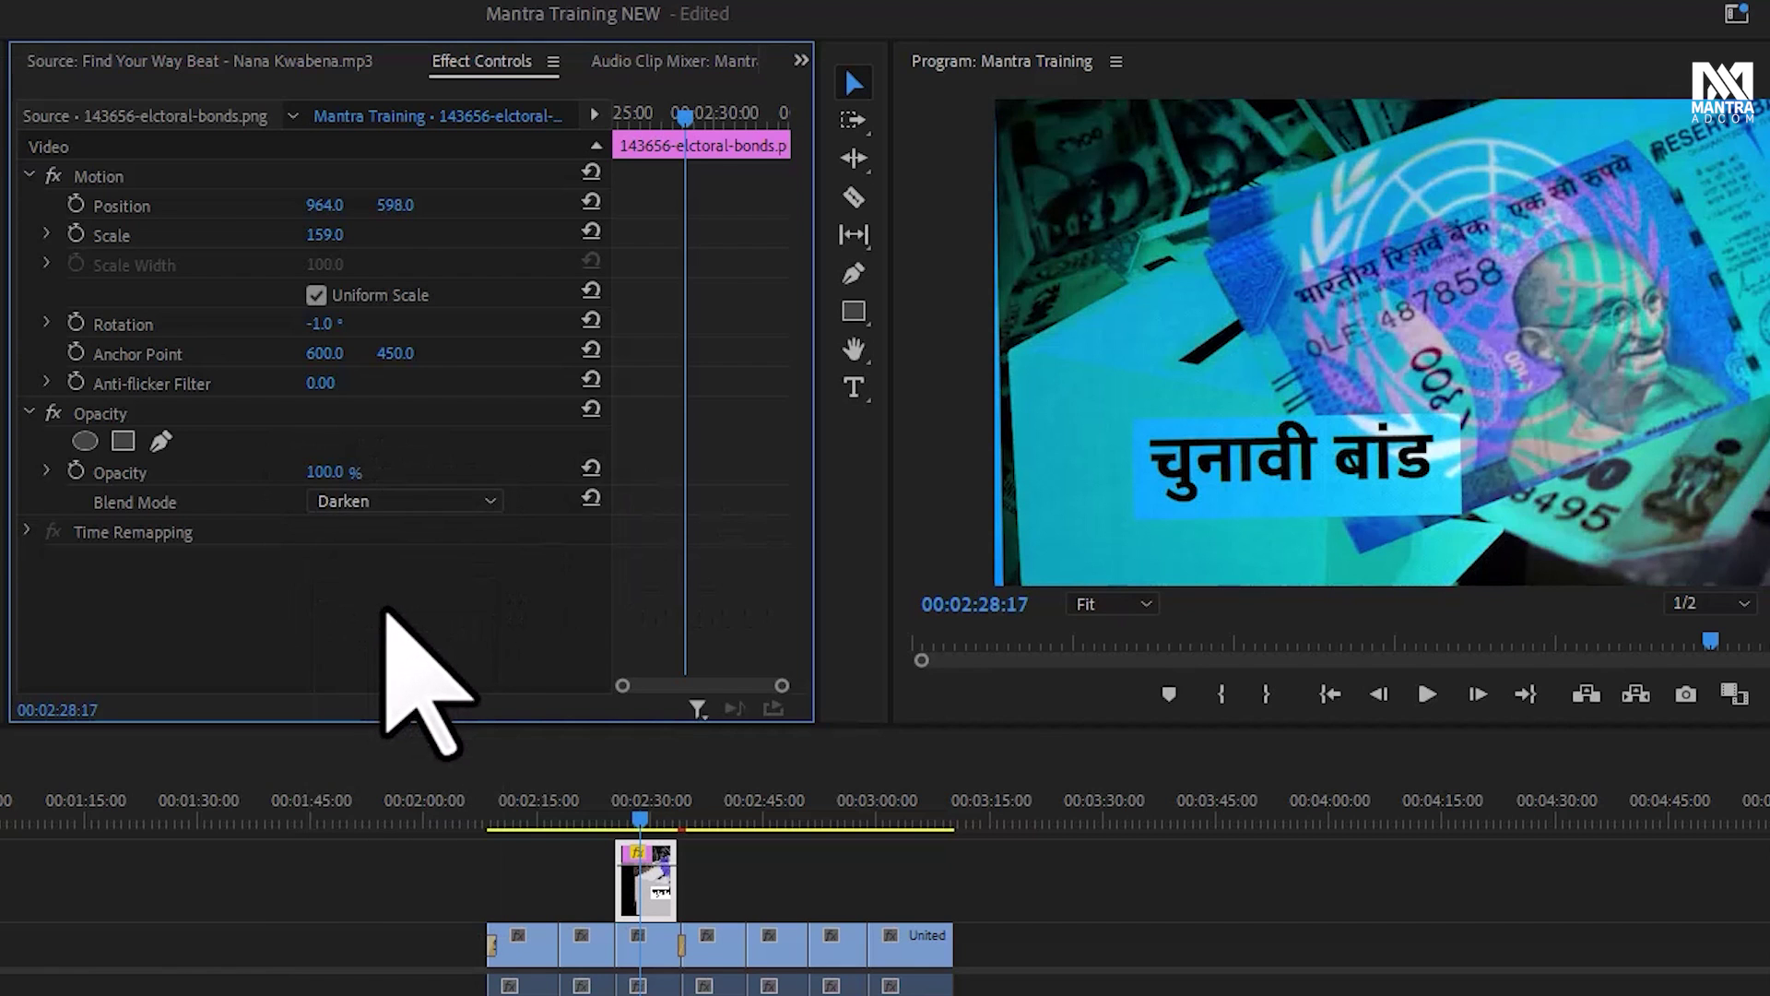
left_click(405, 501)
left_click(403, 627)
left_click(424, 502)
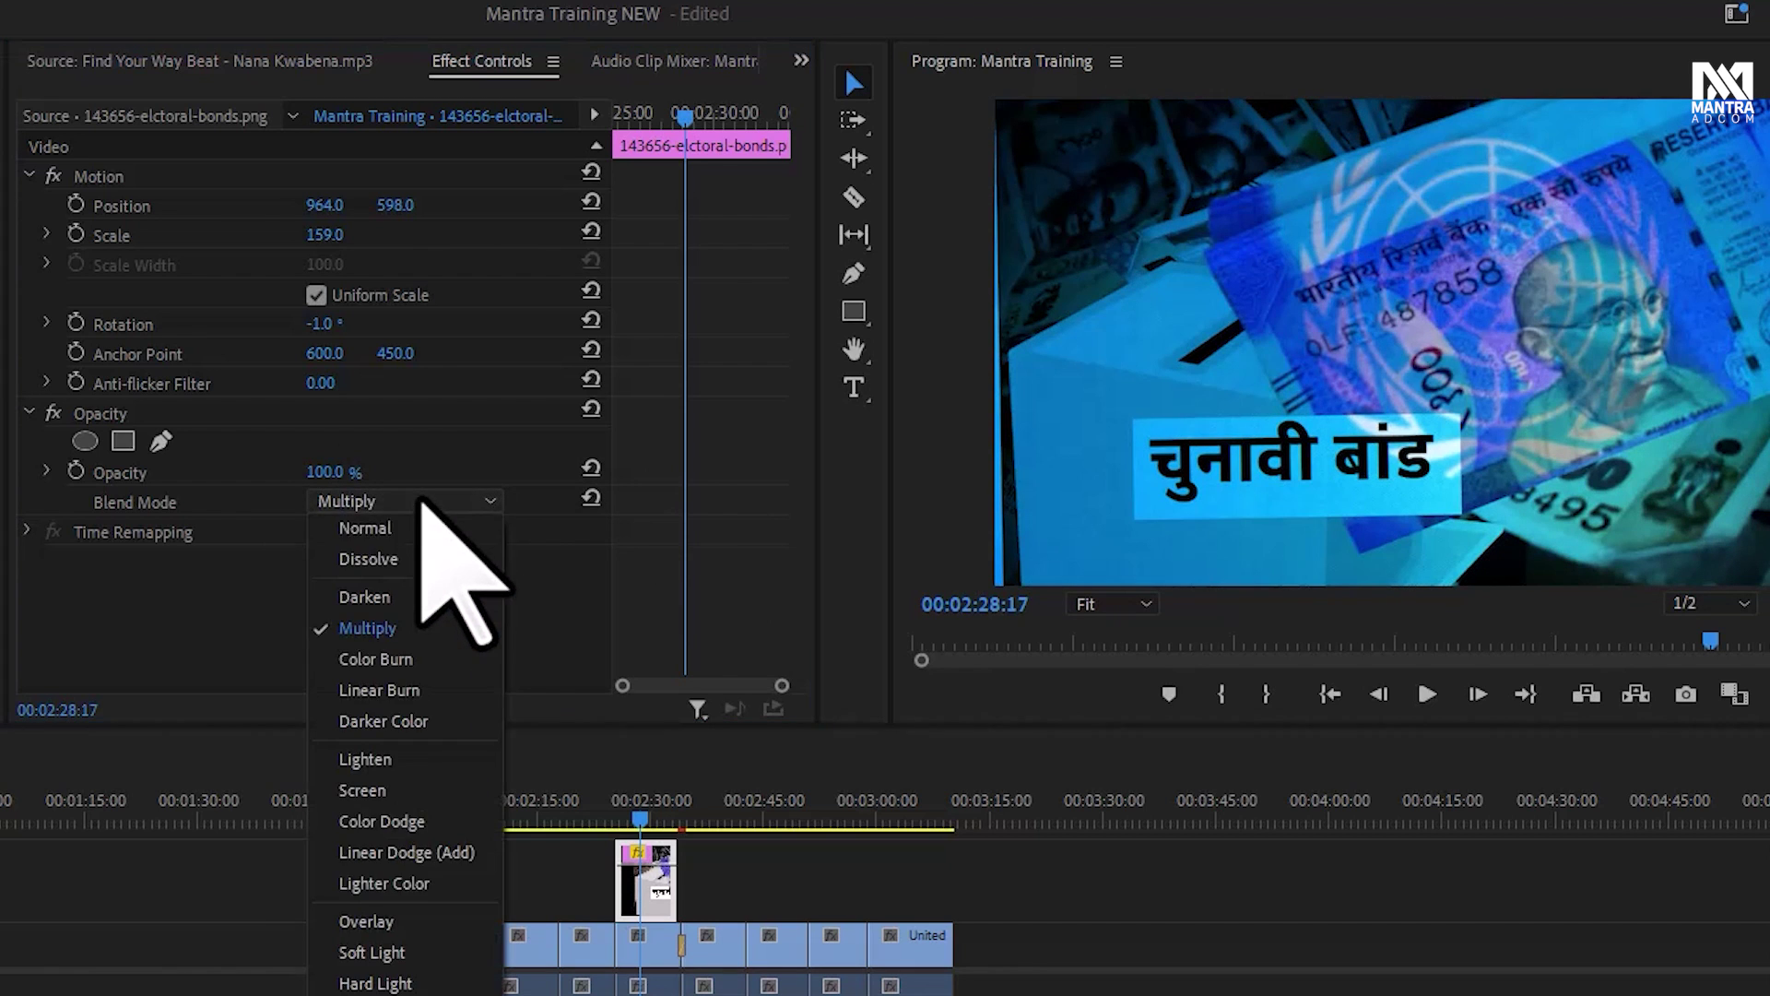
left_click(434, 790)
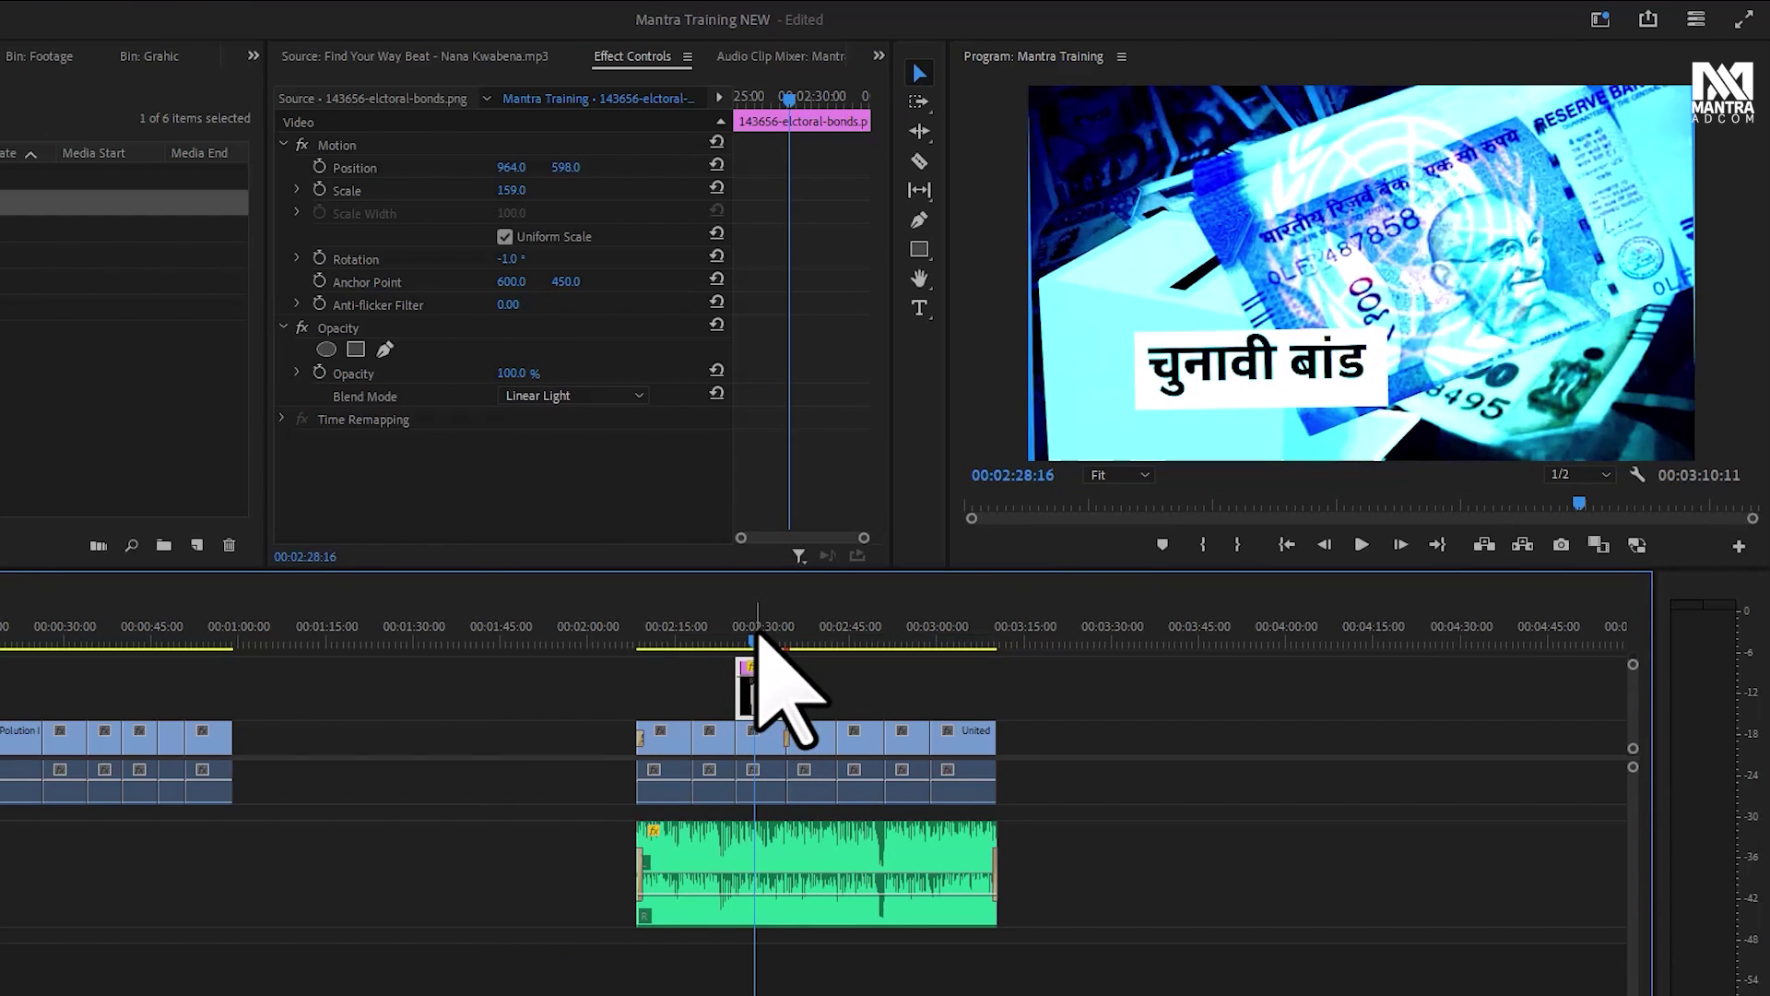
Drag clips after 02:31:02 later with Track Select Forward, leaving them in place, then choose Ripple Edit
left_click_drag(799, 654, 769, 661)
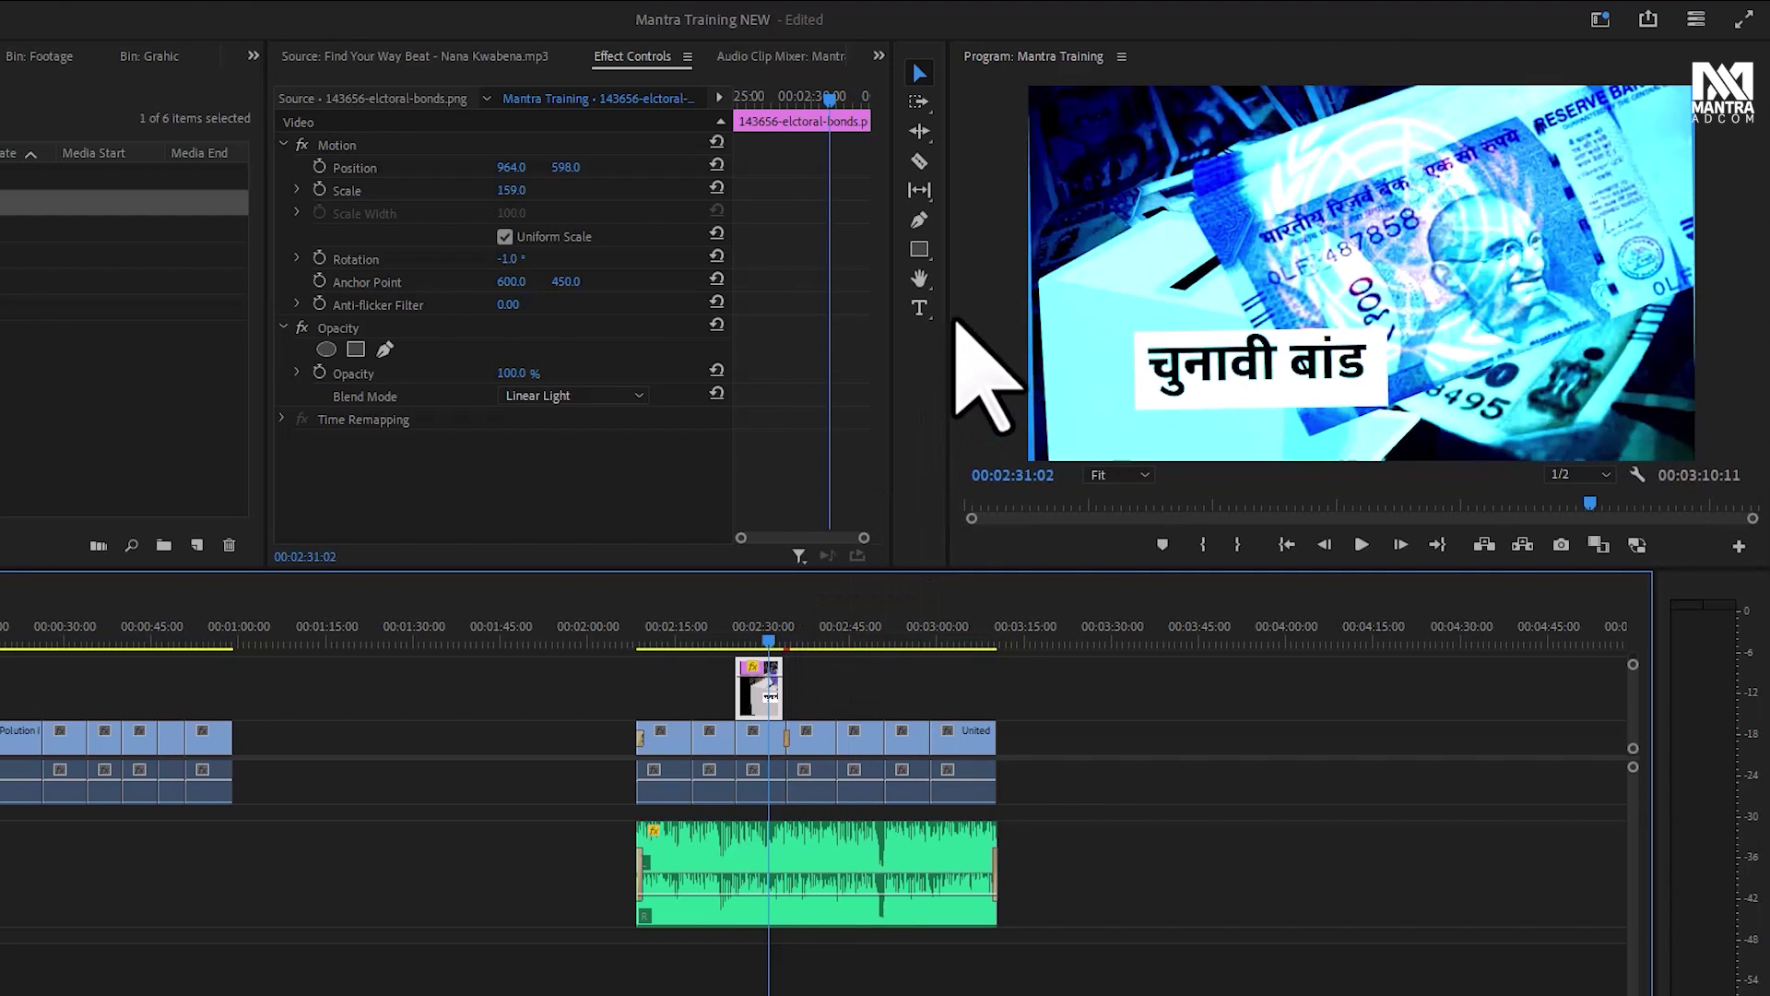
left_click(919, 103)
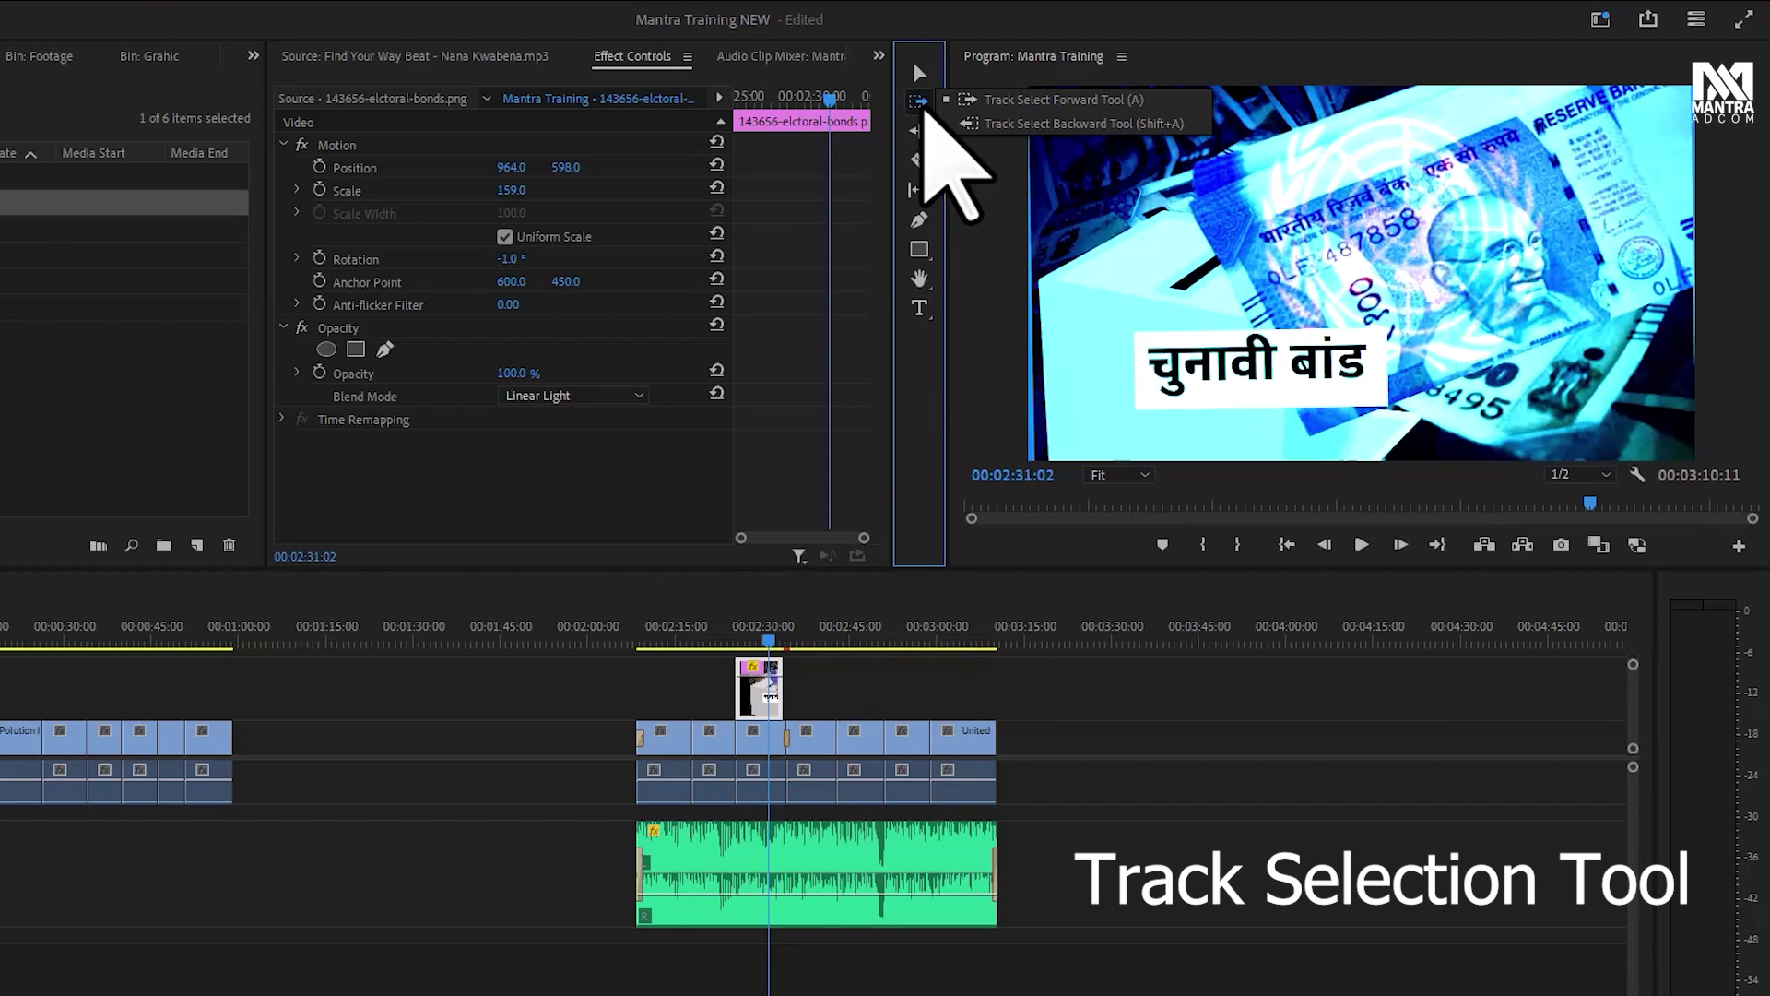
left_click(925, 103)
left_click_drag(857, 737, 1101, 730)
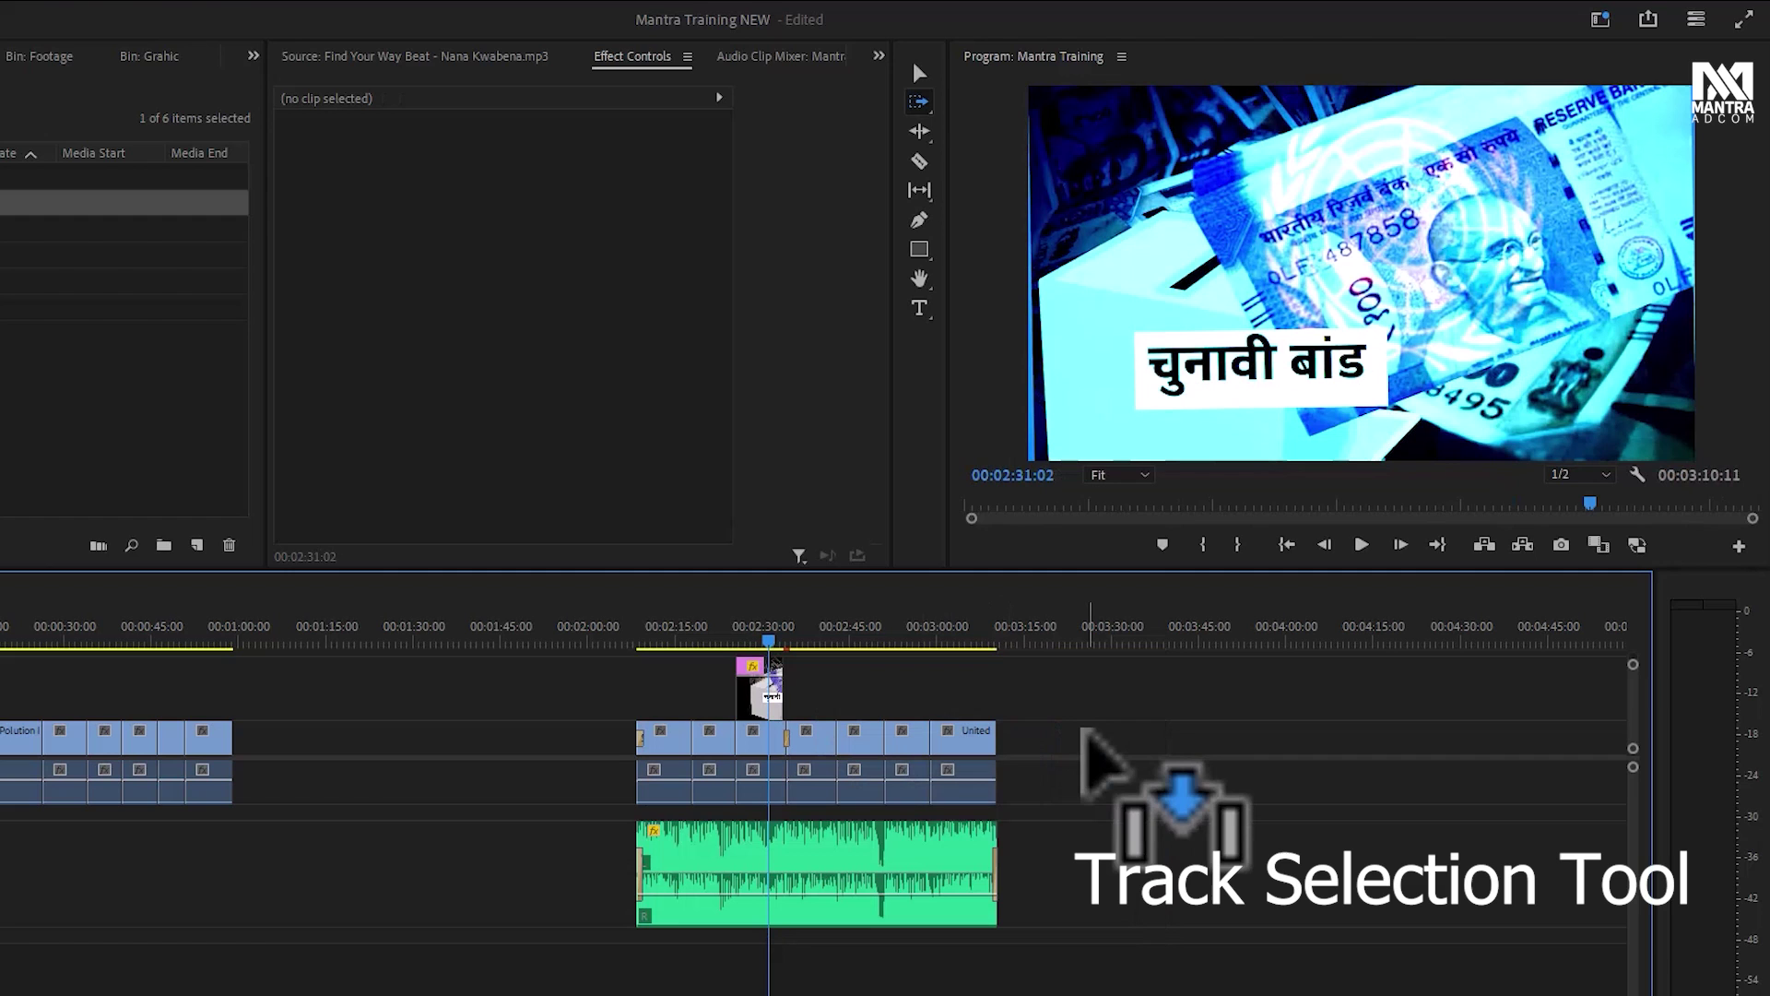
left_click_drag(866, 738, 968, 747)
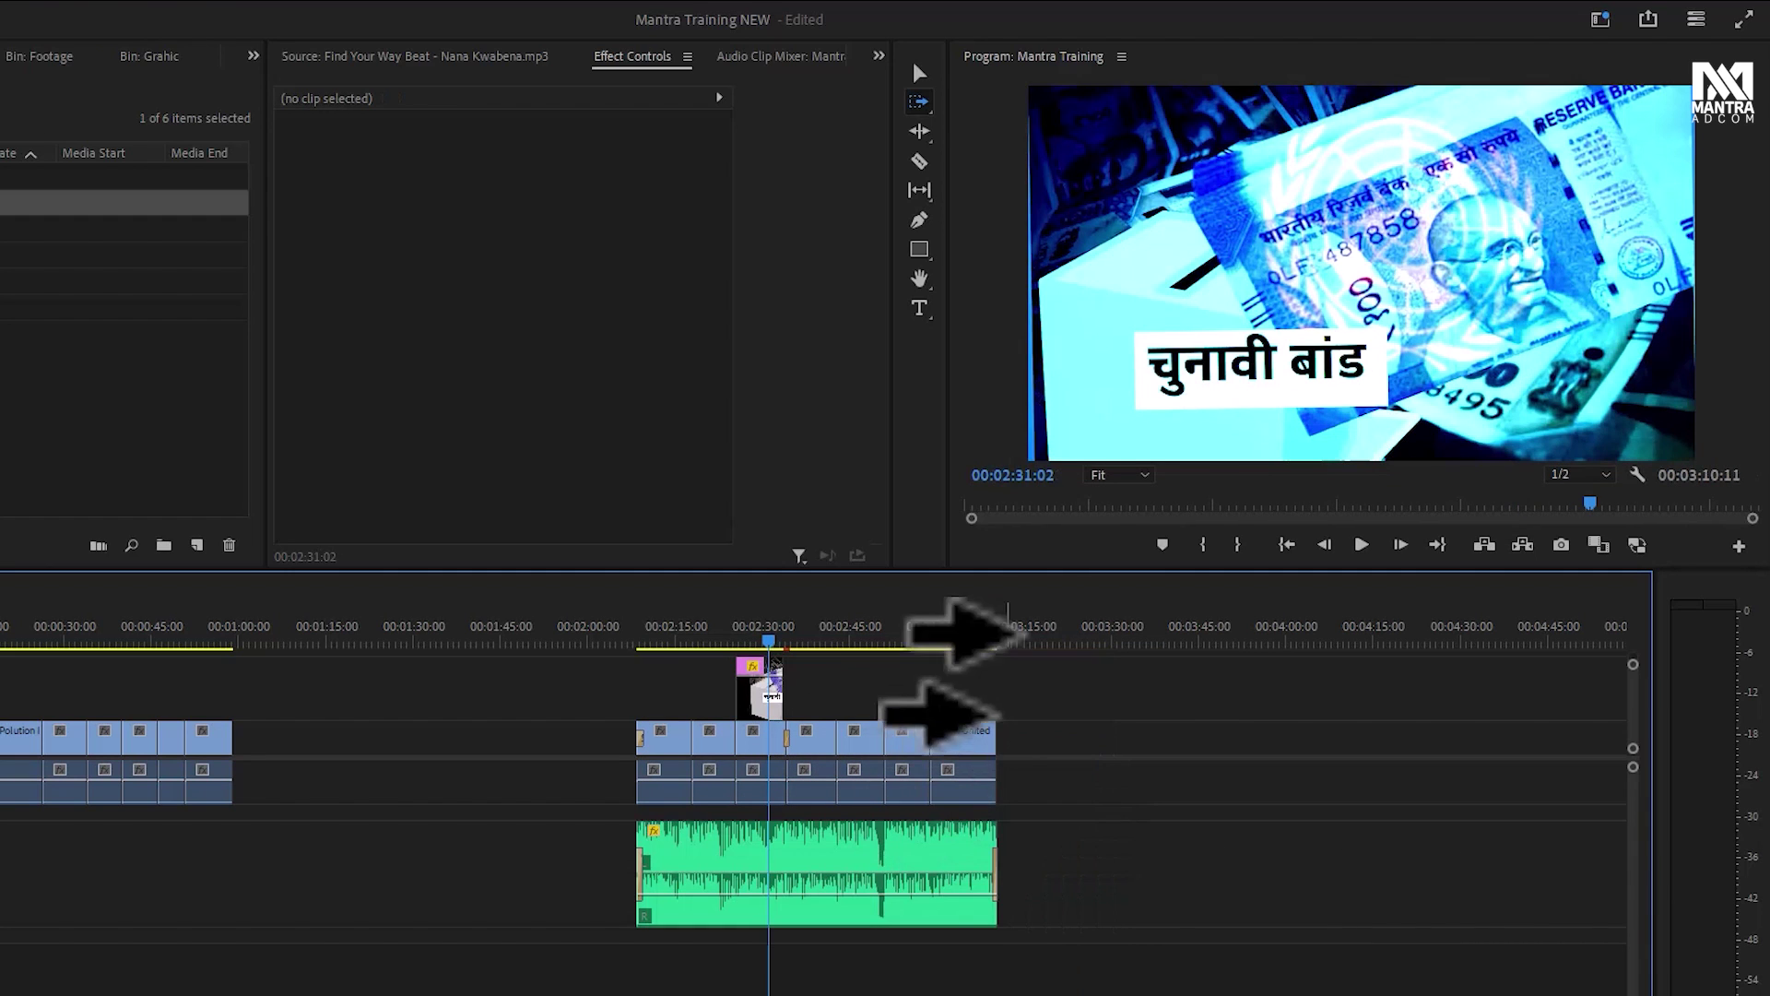
left_click(919, 131)
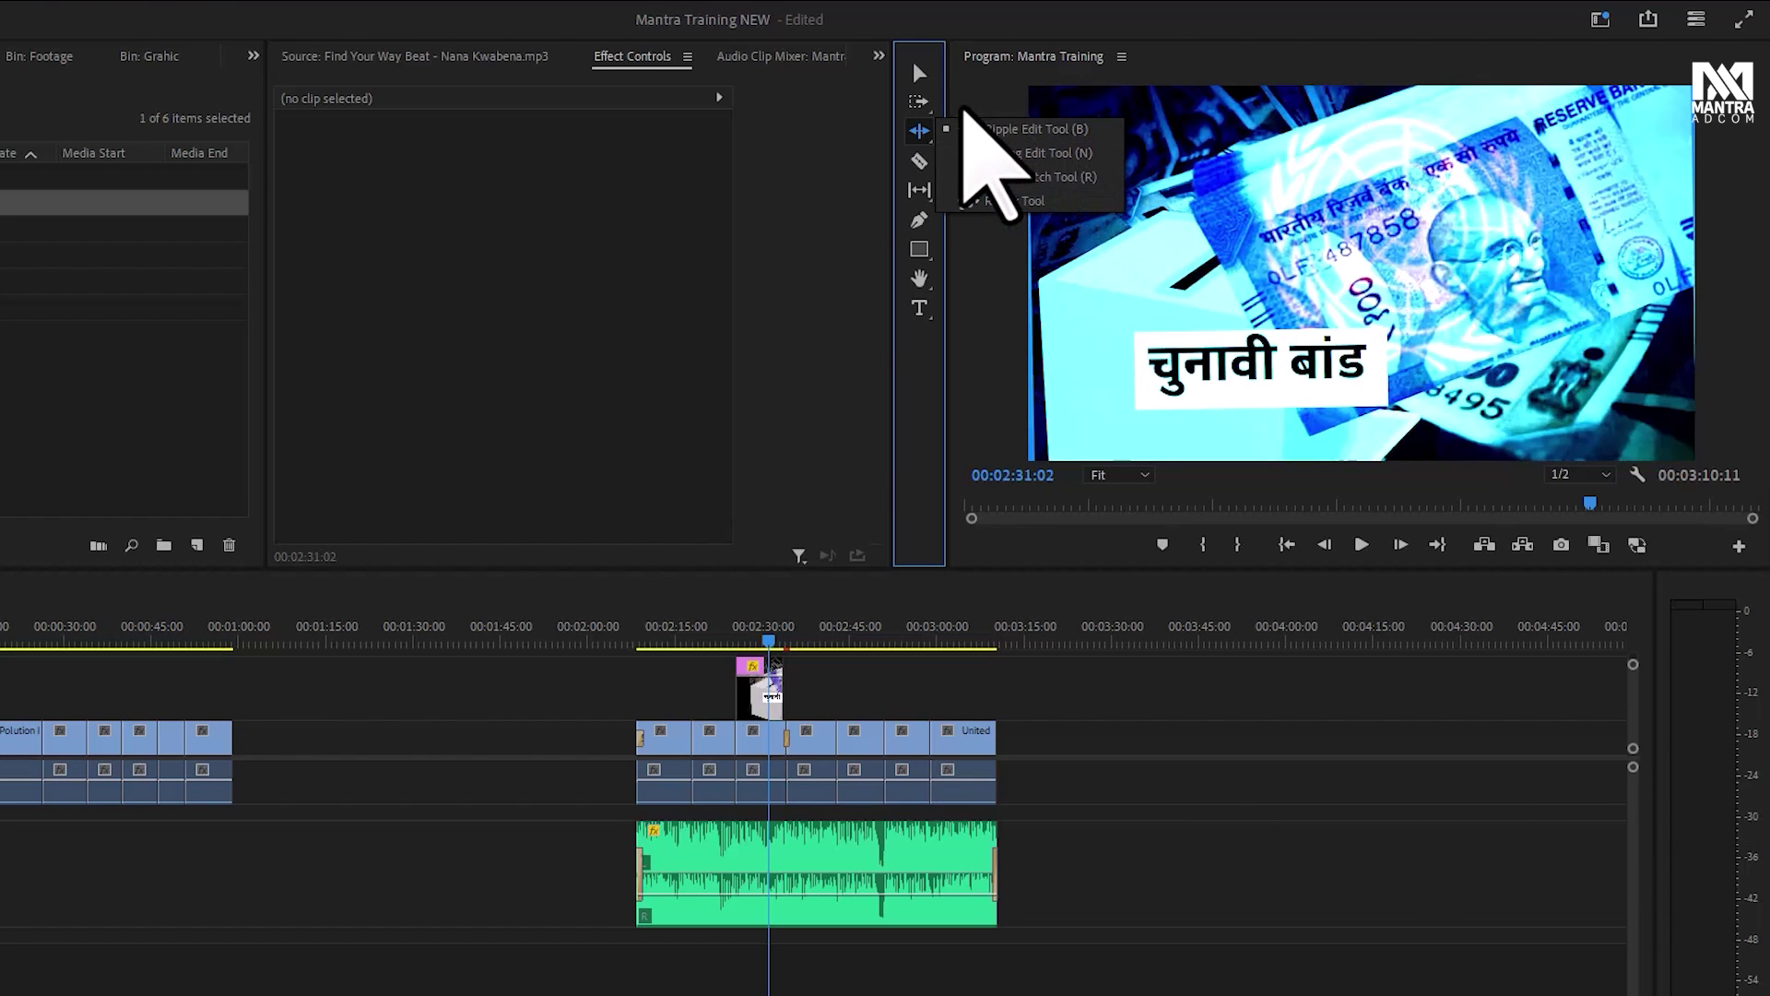
Add six Pen-tool volume keyframes to the Find Your Way Beat clip, dipping to about -11.2 dB
left_click(919, 162)
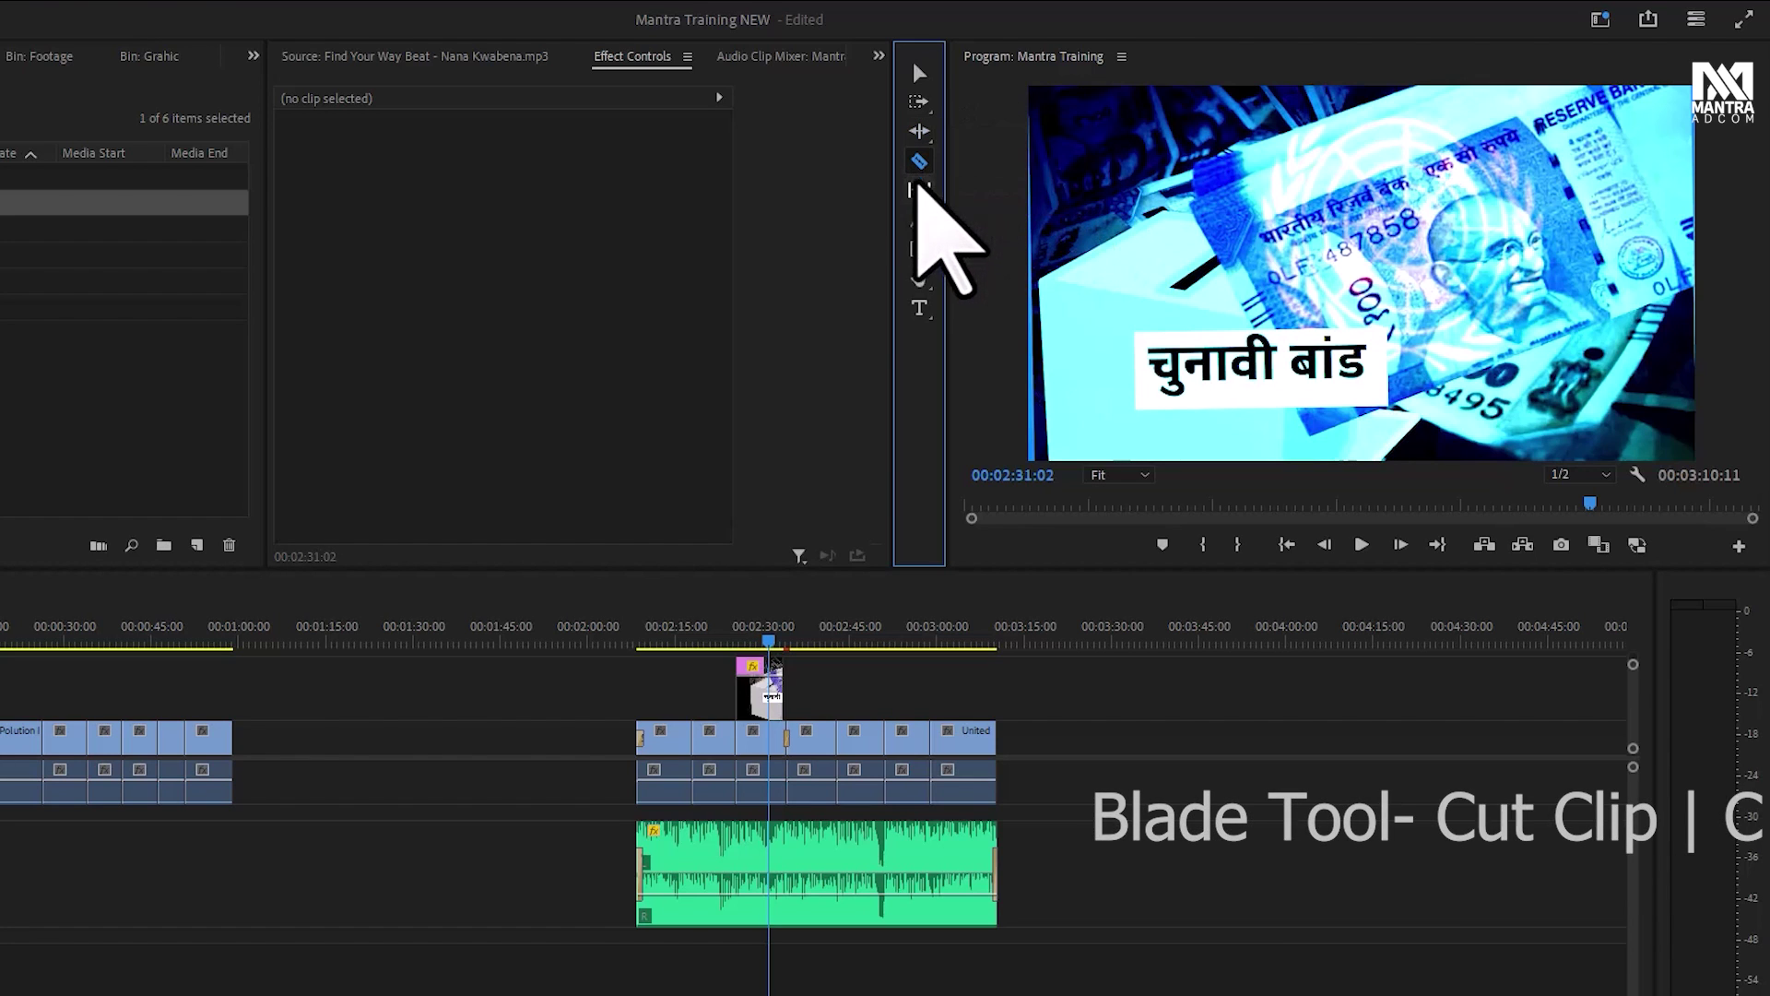
left_click(919, 190)
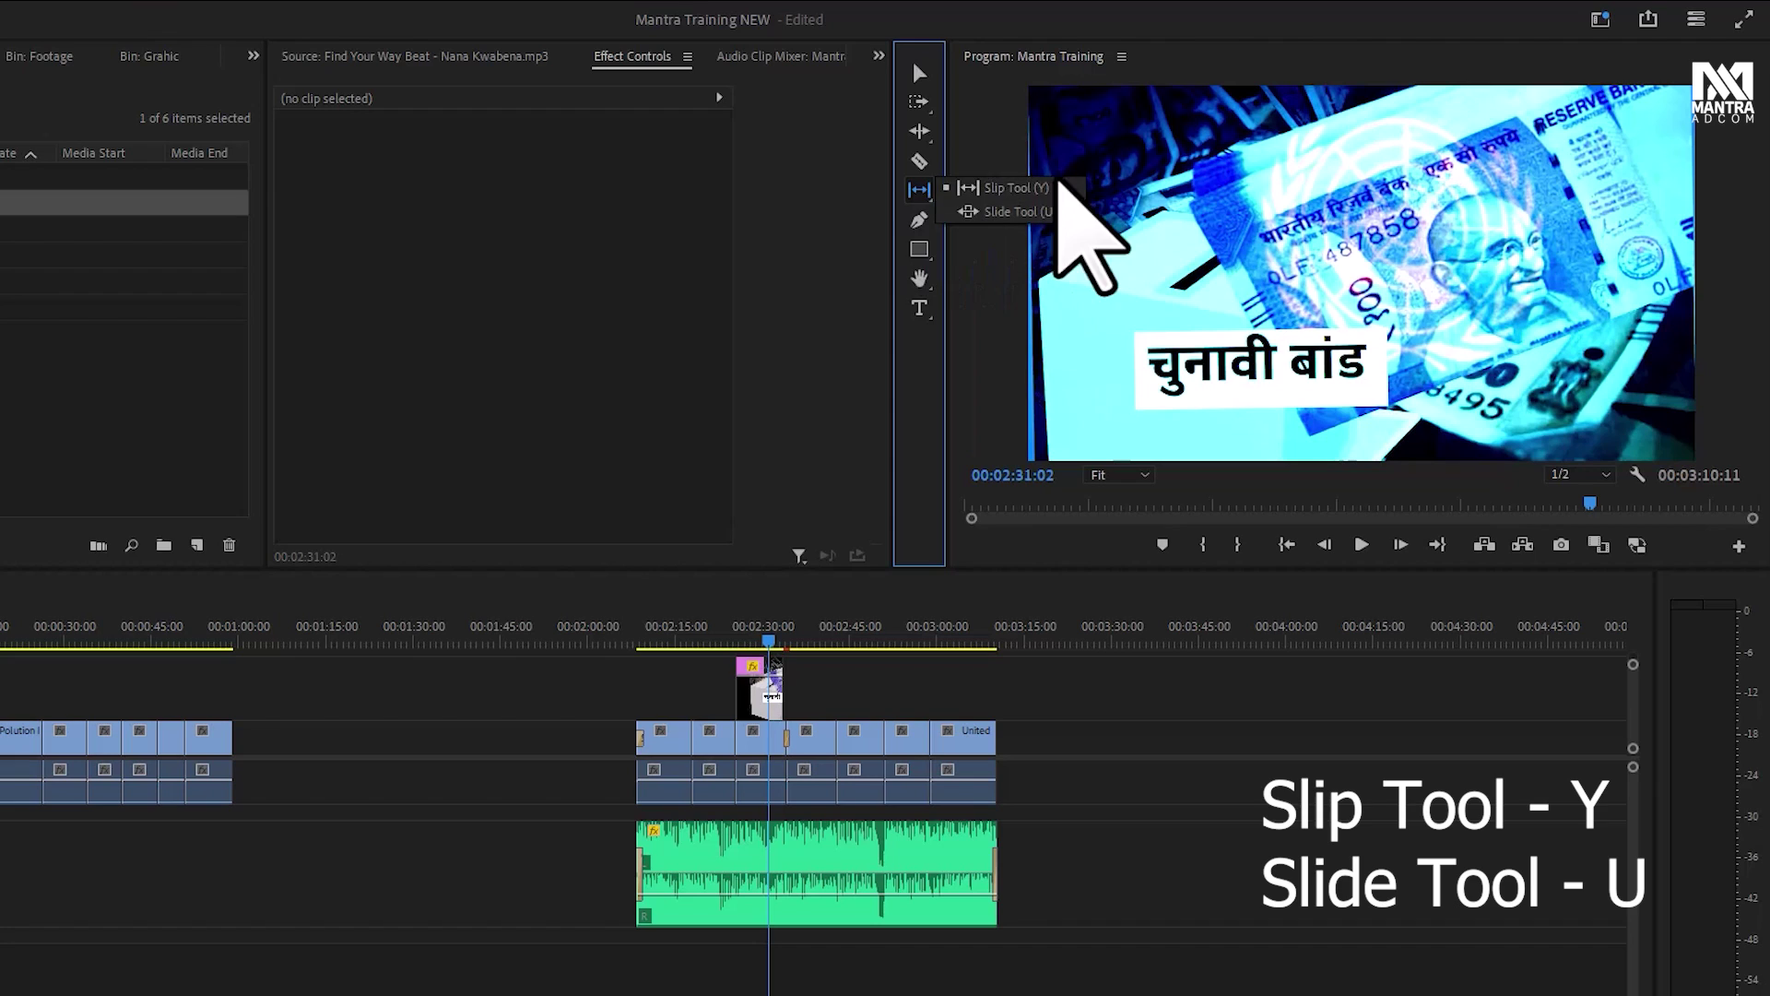
left_click(917, 223)
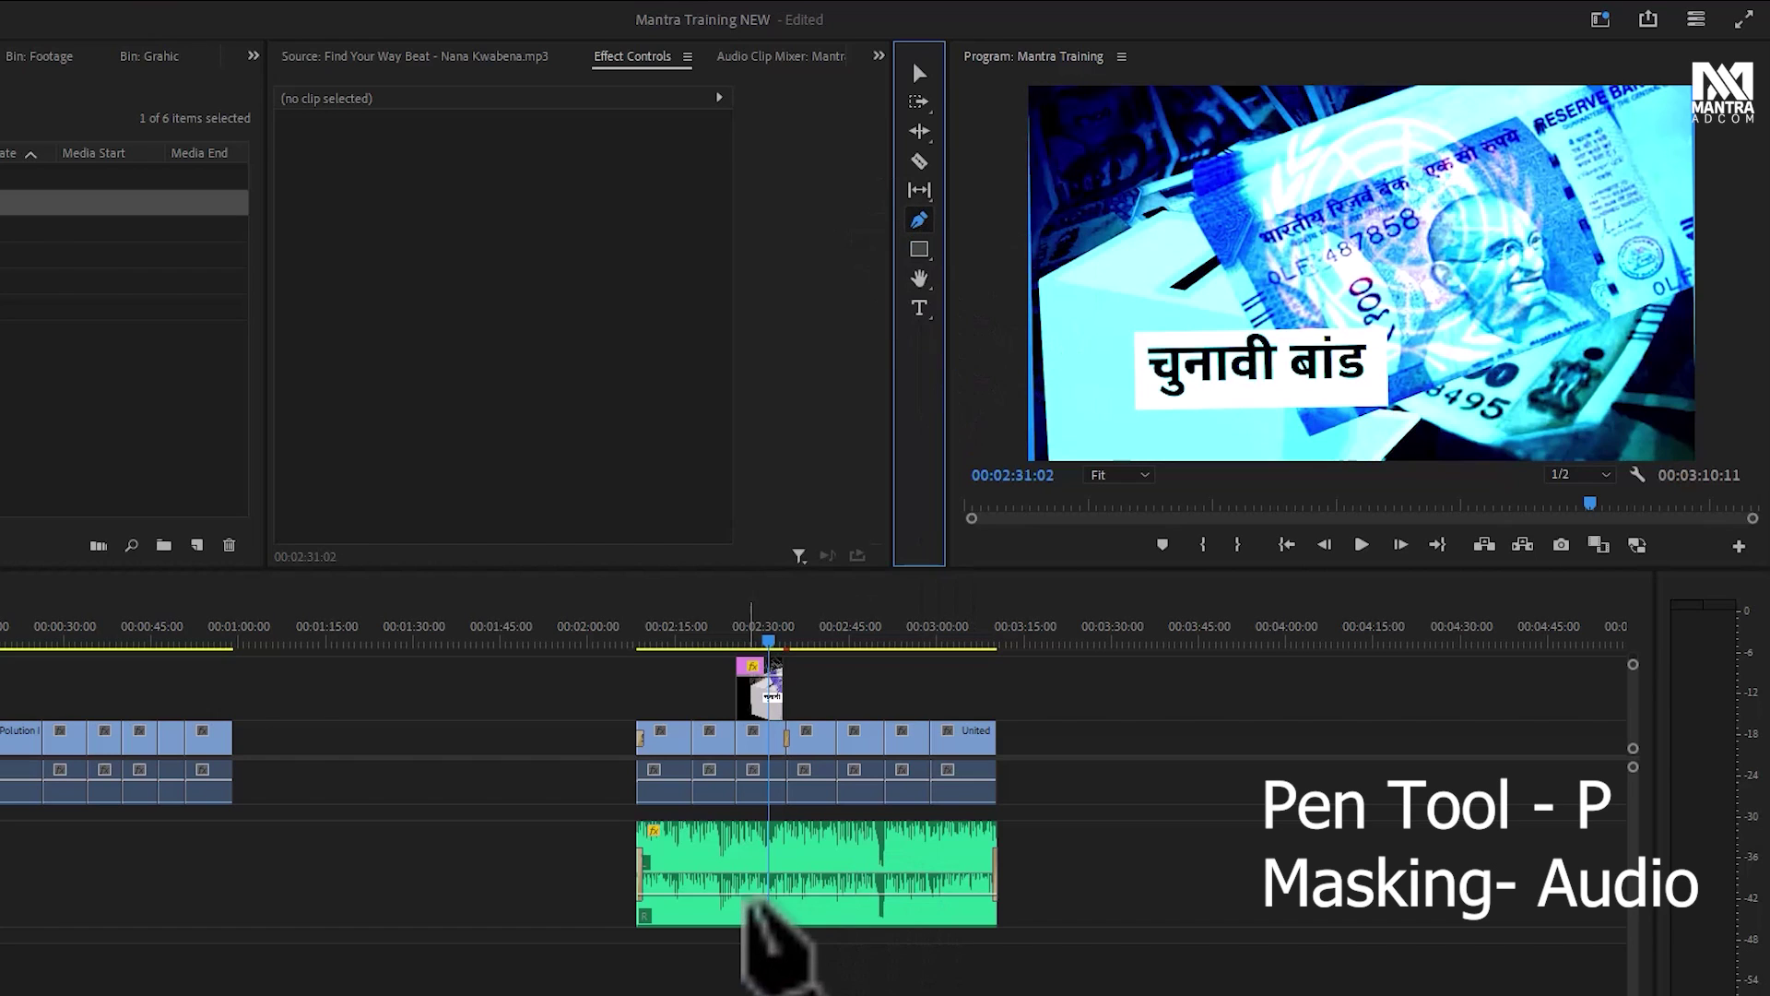
left_click(746, 894)
left_click(768, 894)
left_click(802, 887)
left_click(835, 899)
left_click(872, 899)
left_click(899, 899)
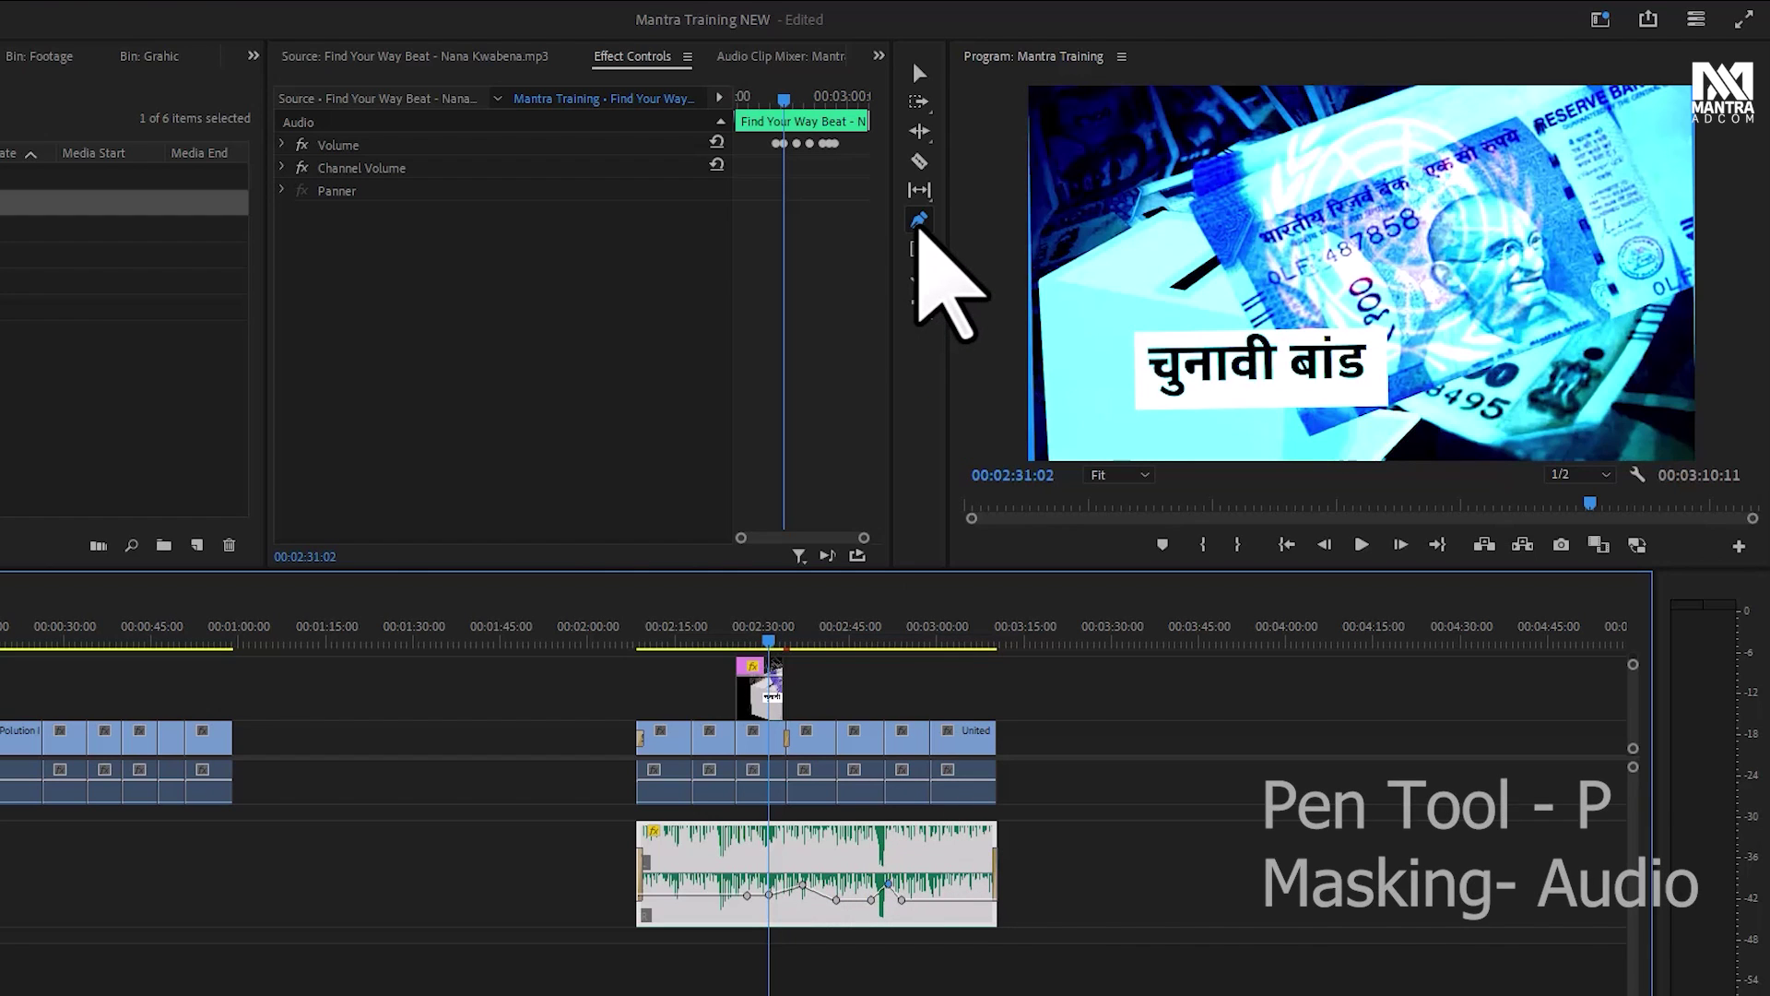
left_click(919, 249)
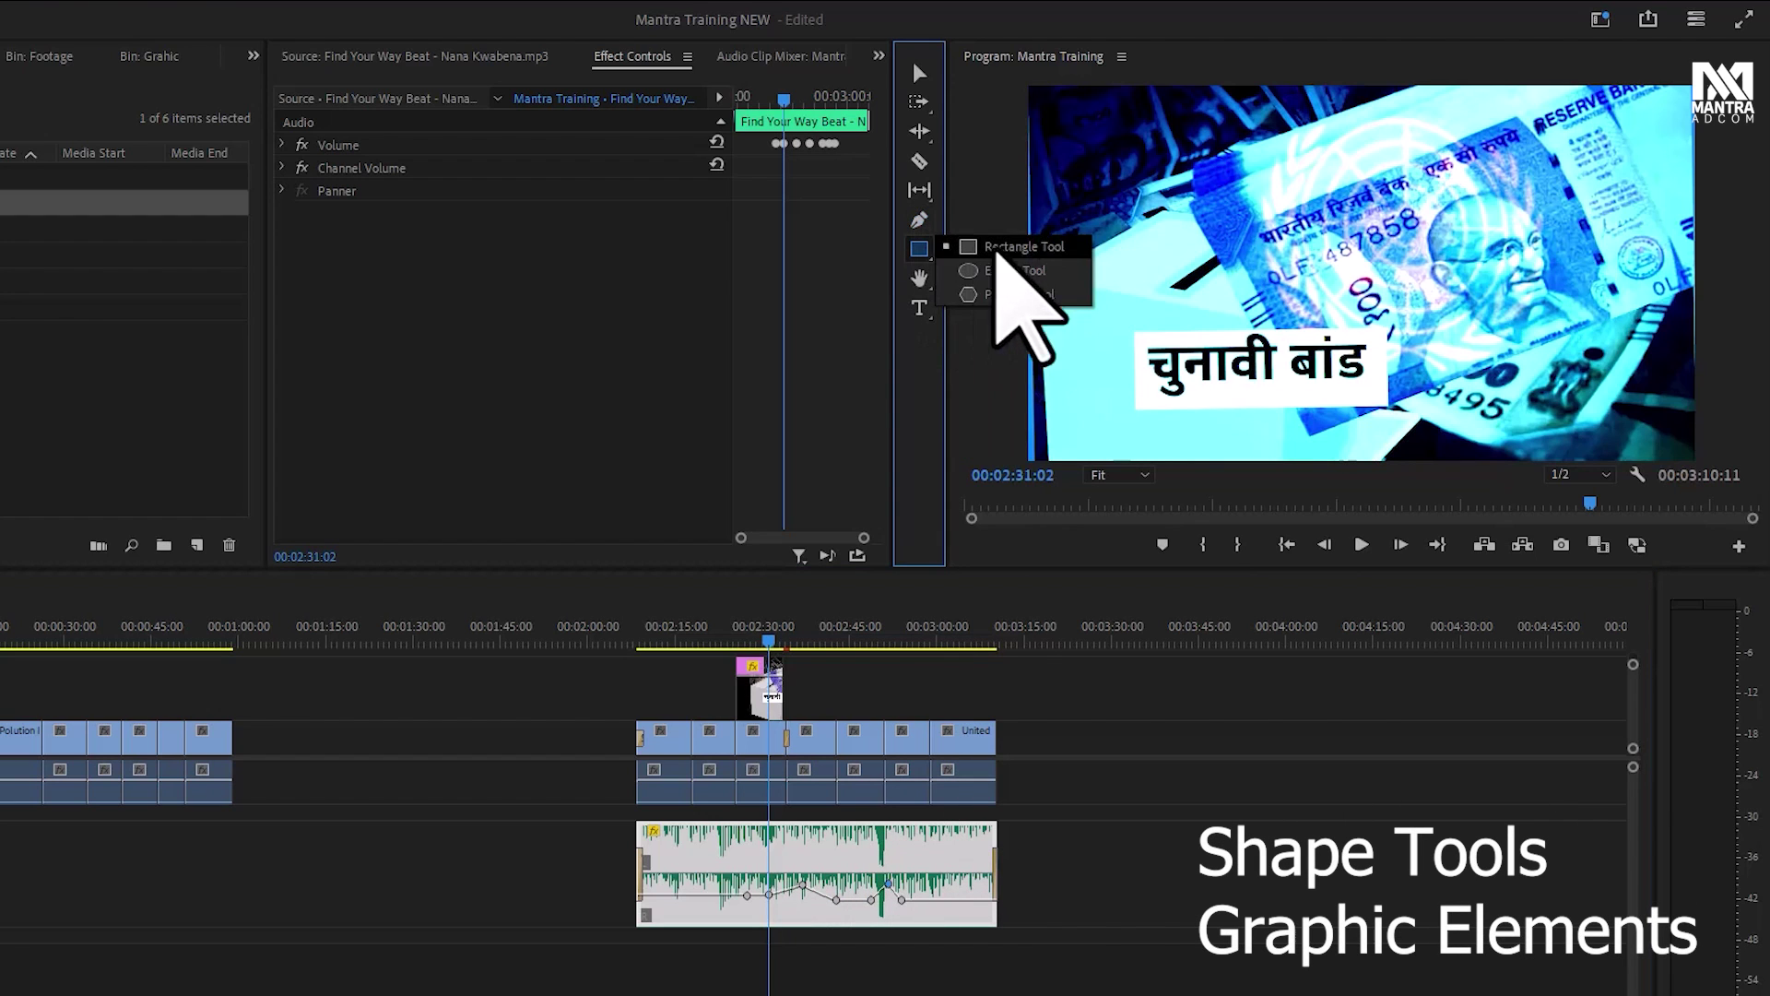
Draw a rectangle above the 'चुनावी बांड' caption in the Program monitor and select it
left_click_drag(1137, 188, 1451, 277)
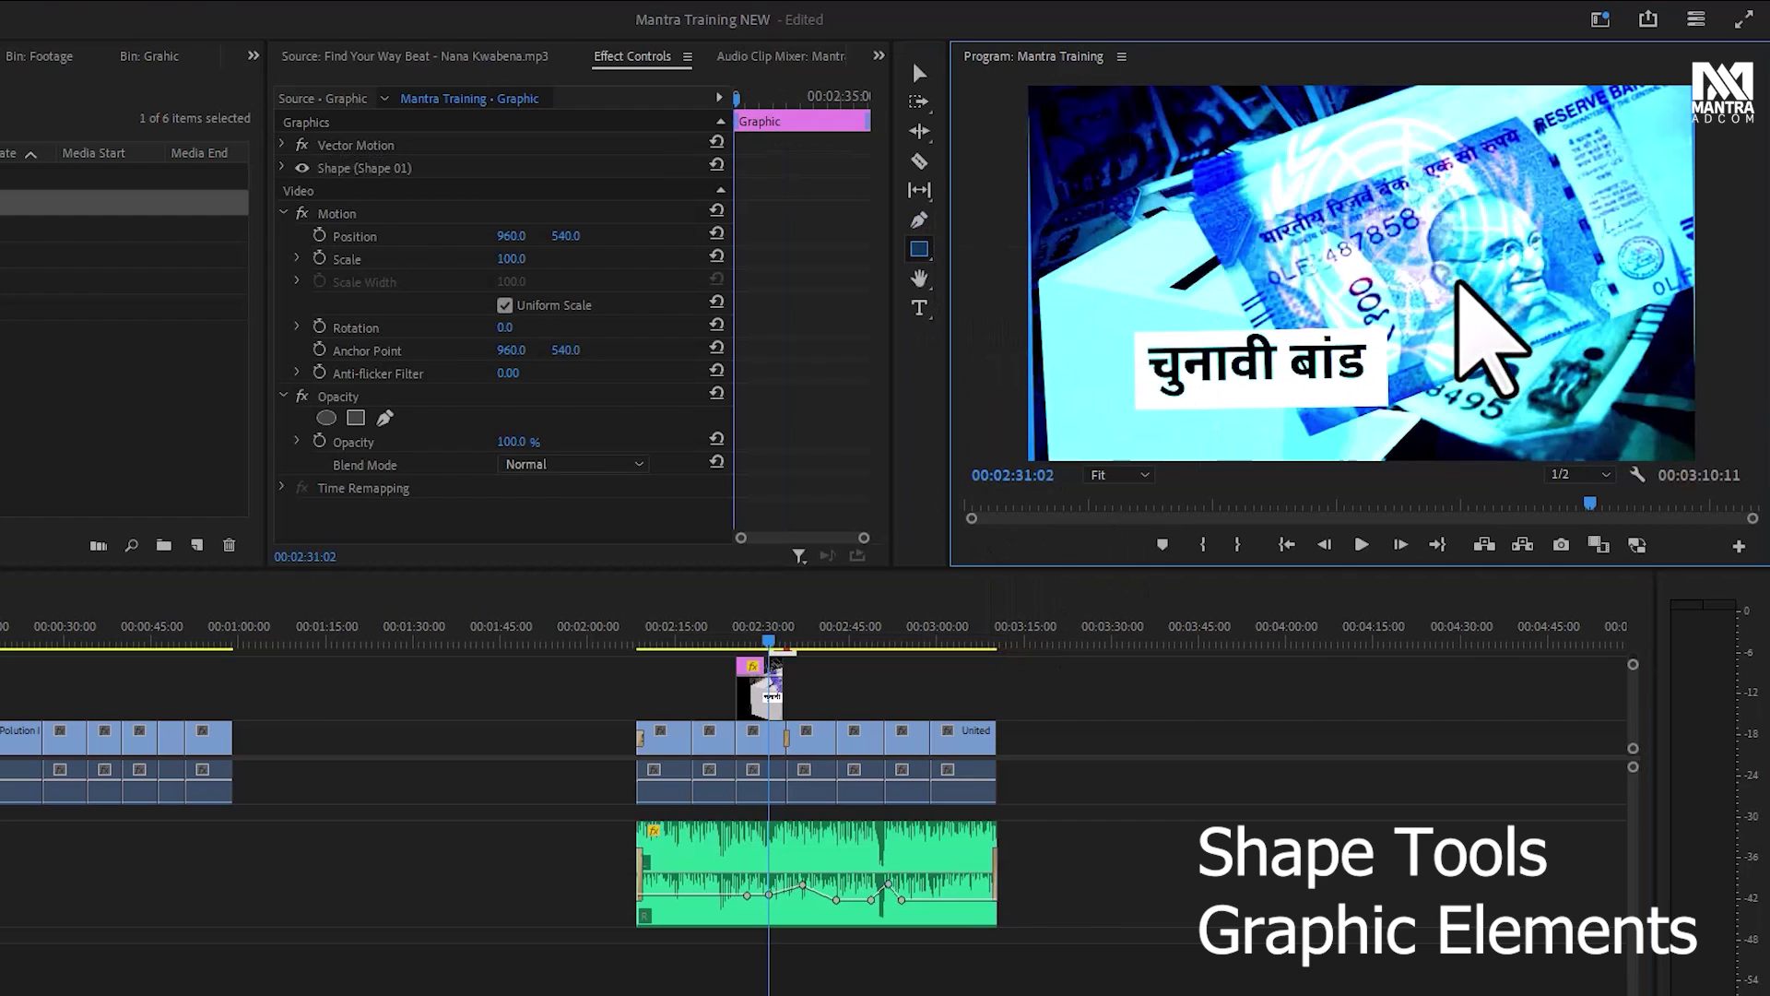
left_click(1198, 229)
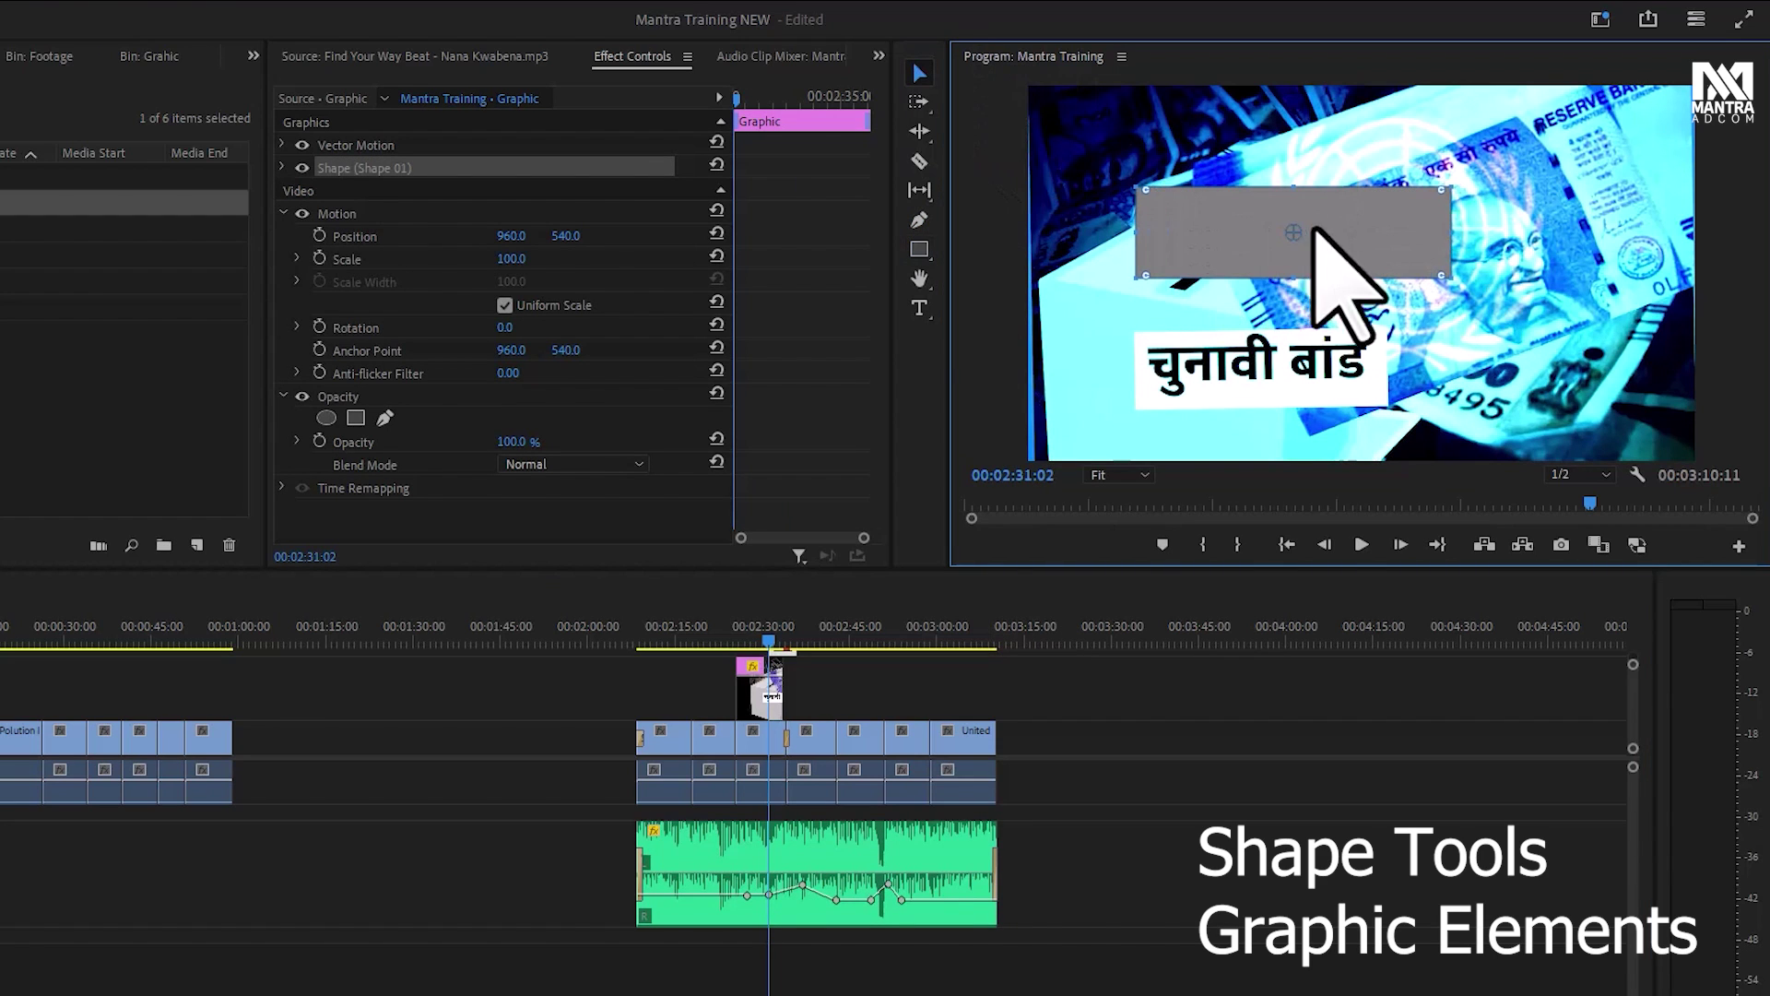
left_click(933, 267)
left_click(931, 260)
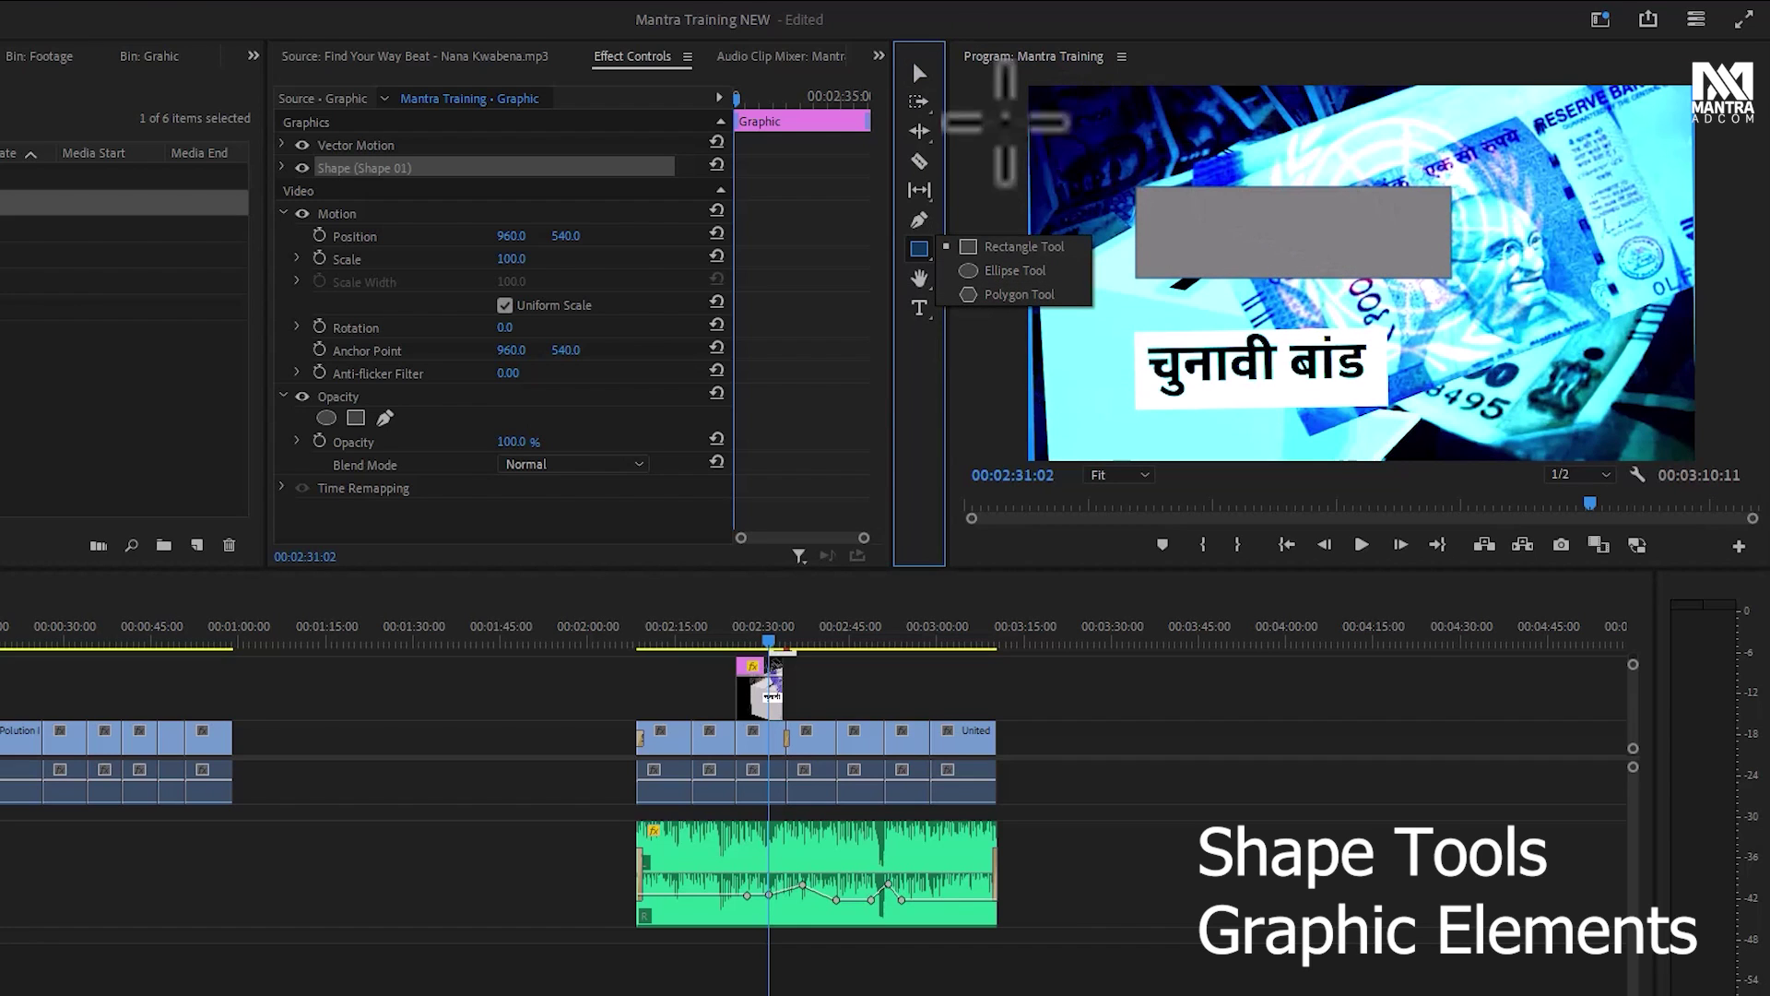
left_click(920, 73)
left_click(1240, 222)
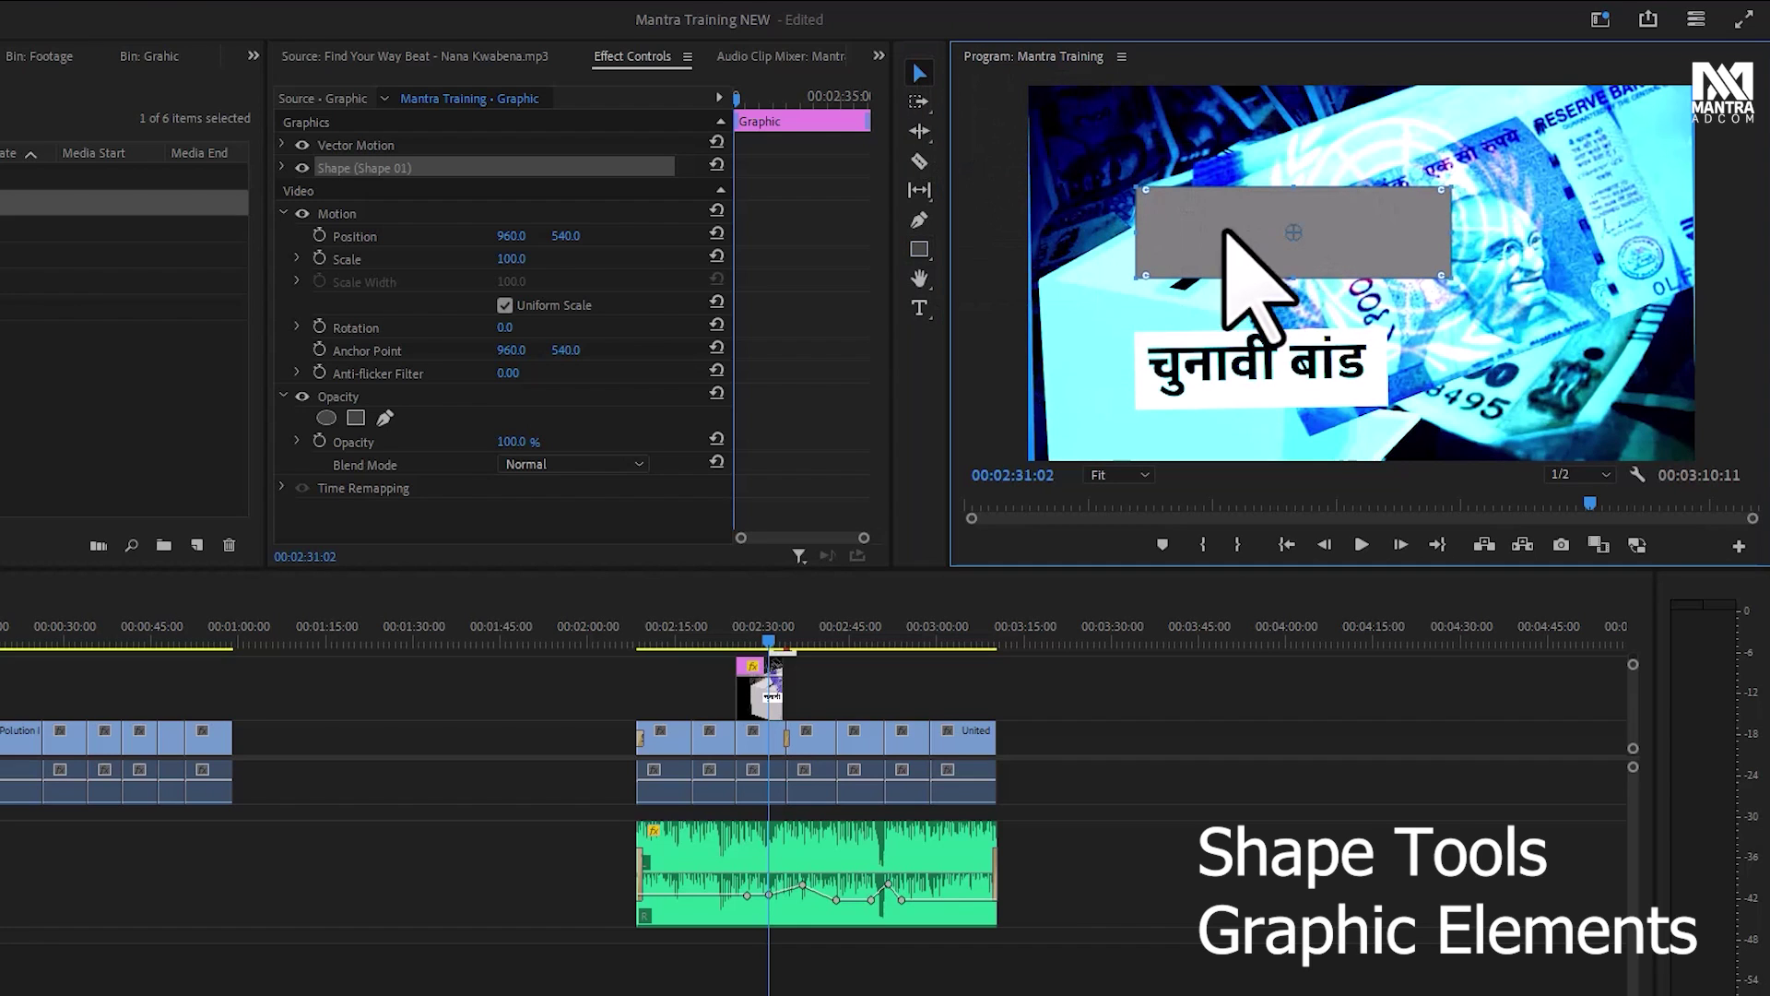
Give the rectangle a dark red fill
left_click(283, 168)
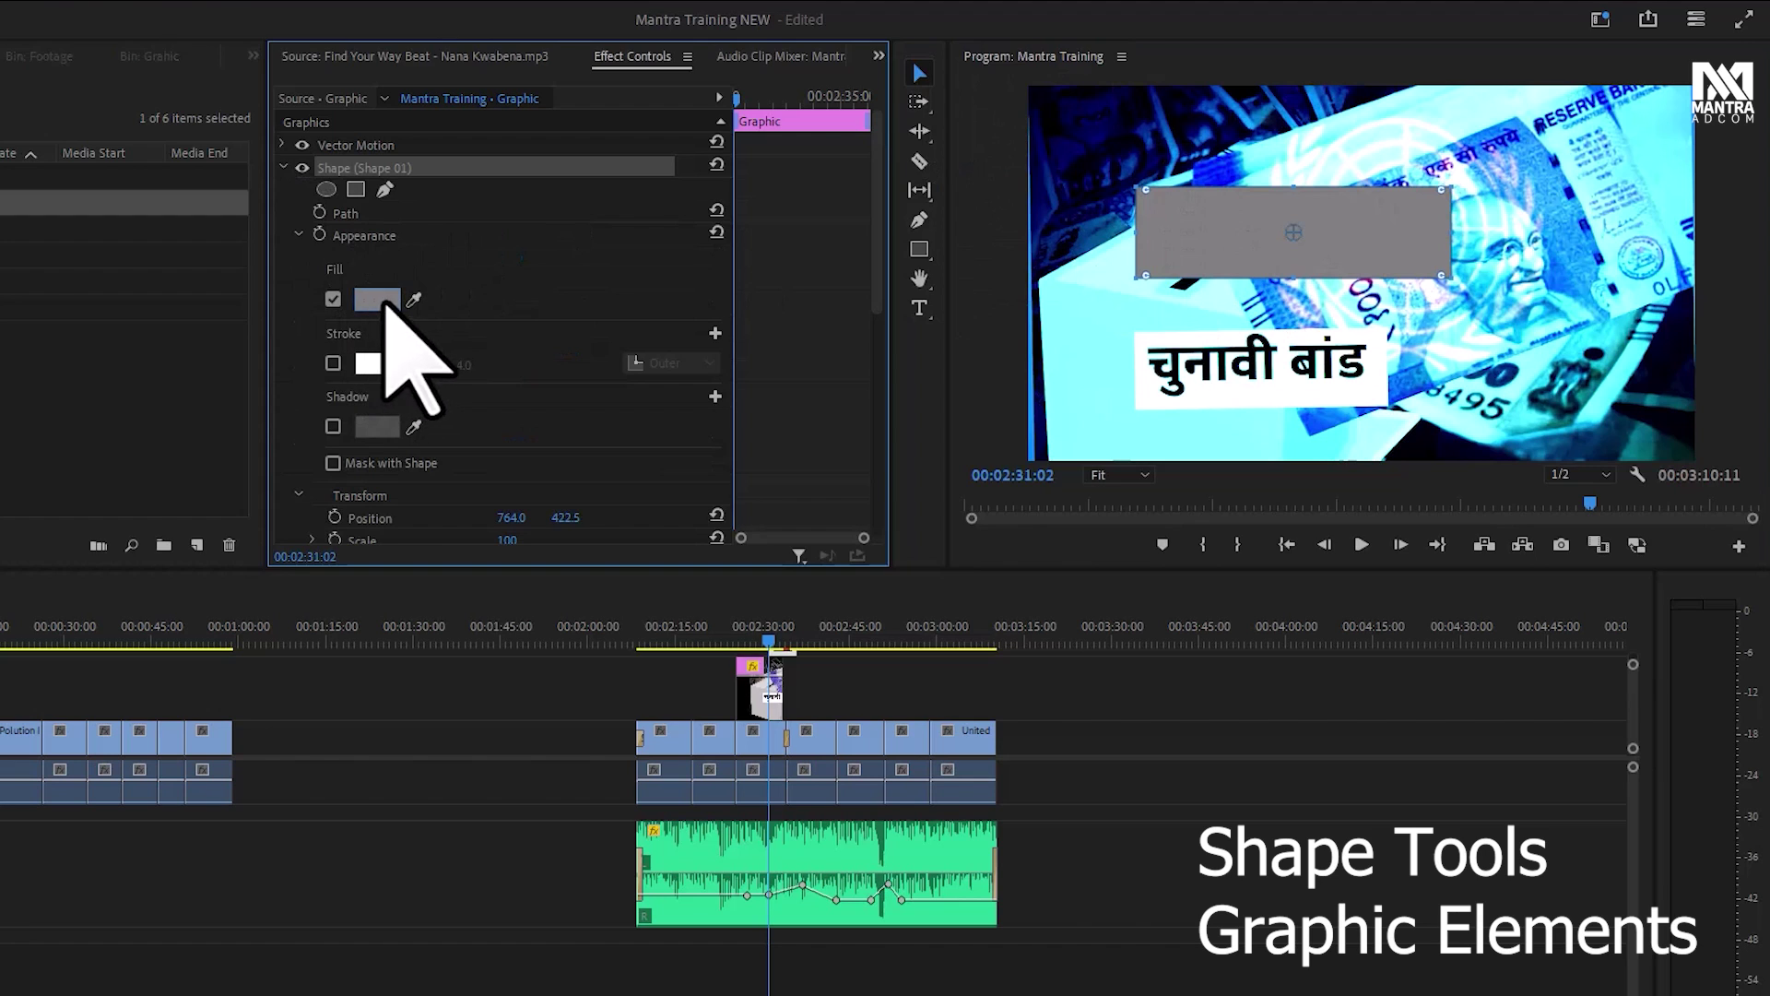
left_click(377, 300)
left_click(640, 483)
left_click(738, 576)
left_click(945, 364)
Enable a red stroke on the rectangle and set its width to 47
left_click(333, 363)
left_click(377, 363)
left_click(743, 414)
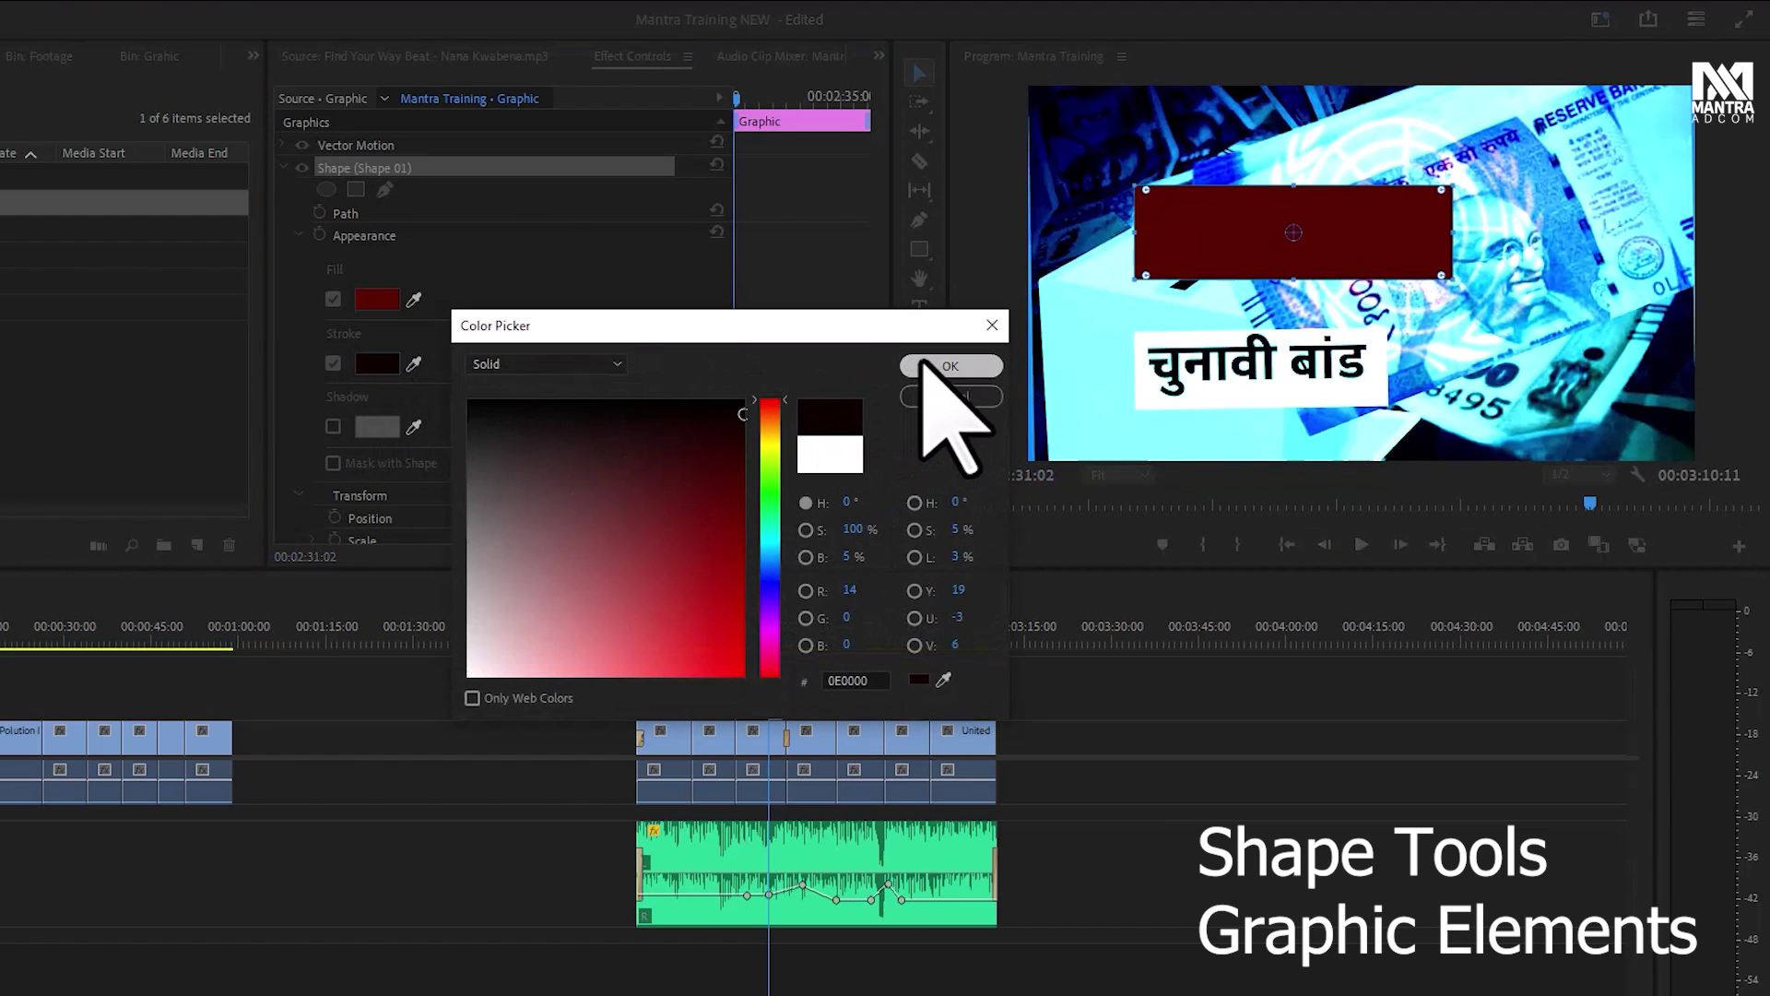
left_click(924, 364)
left_click(377, 363)
left_click(708, 600)
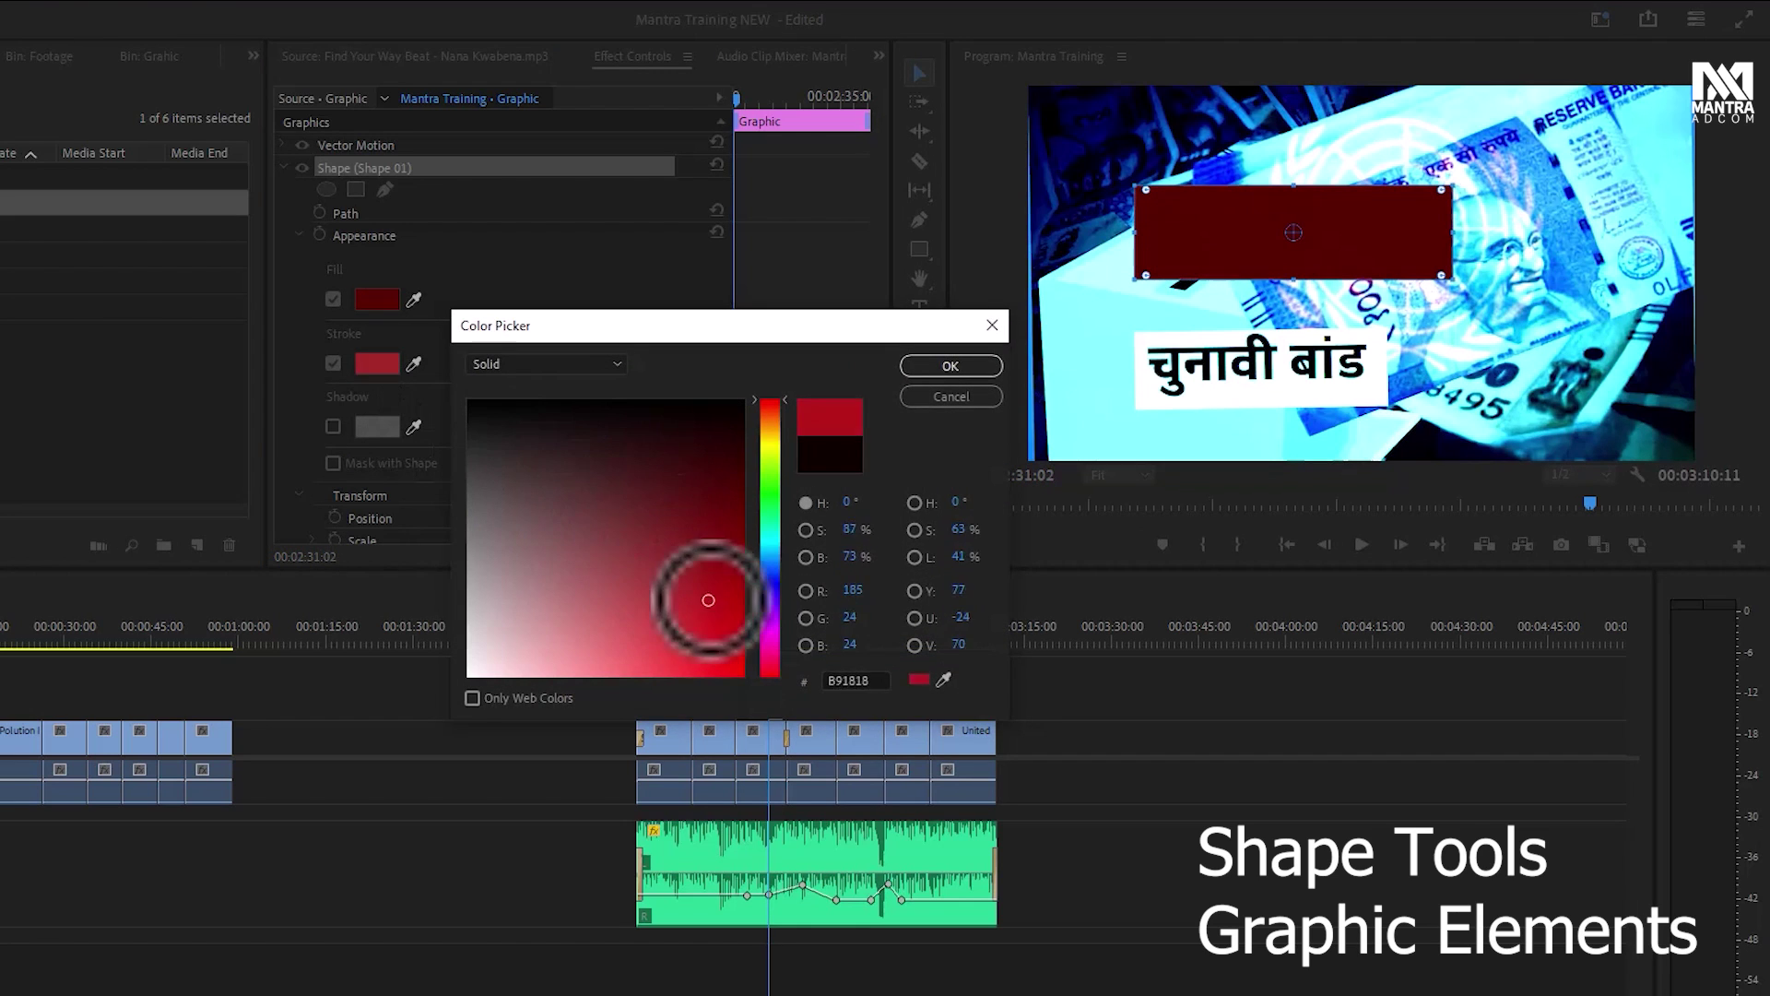
left_click(950, 366)
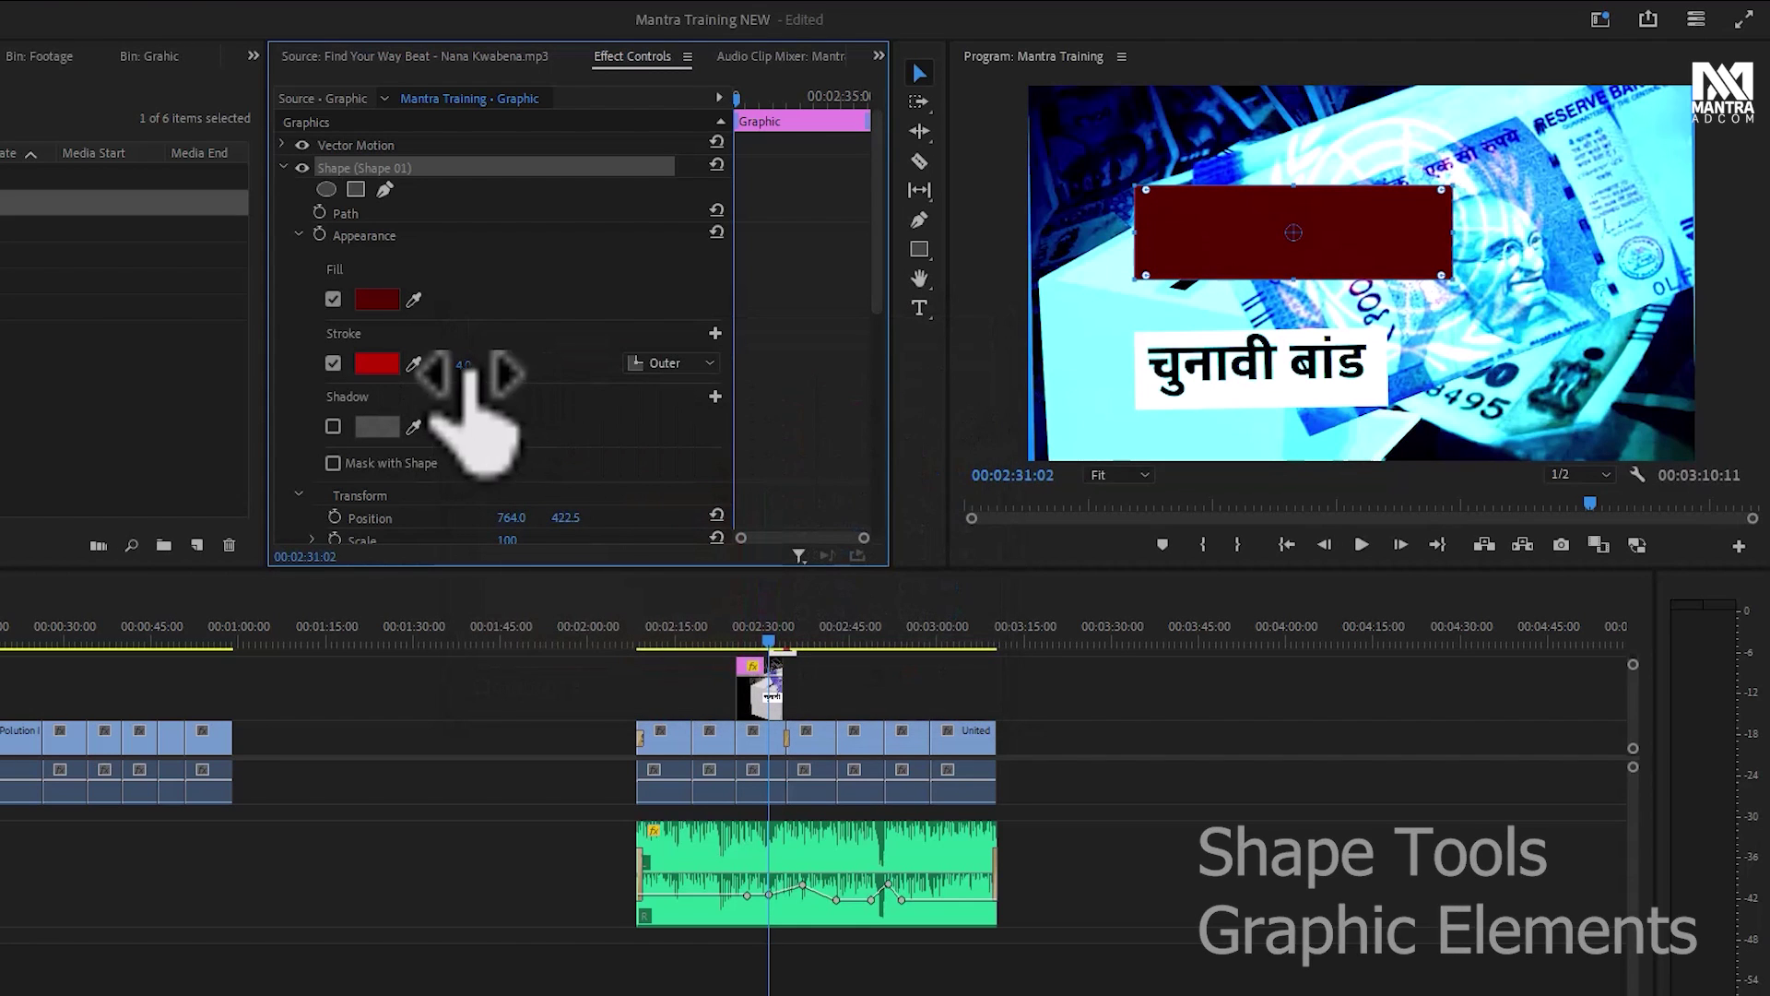
left_click_drag(466, 368, 534, 368)
left_click(920, 279)
left_click_drag(1007, 705, 1403, 761)
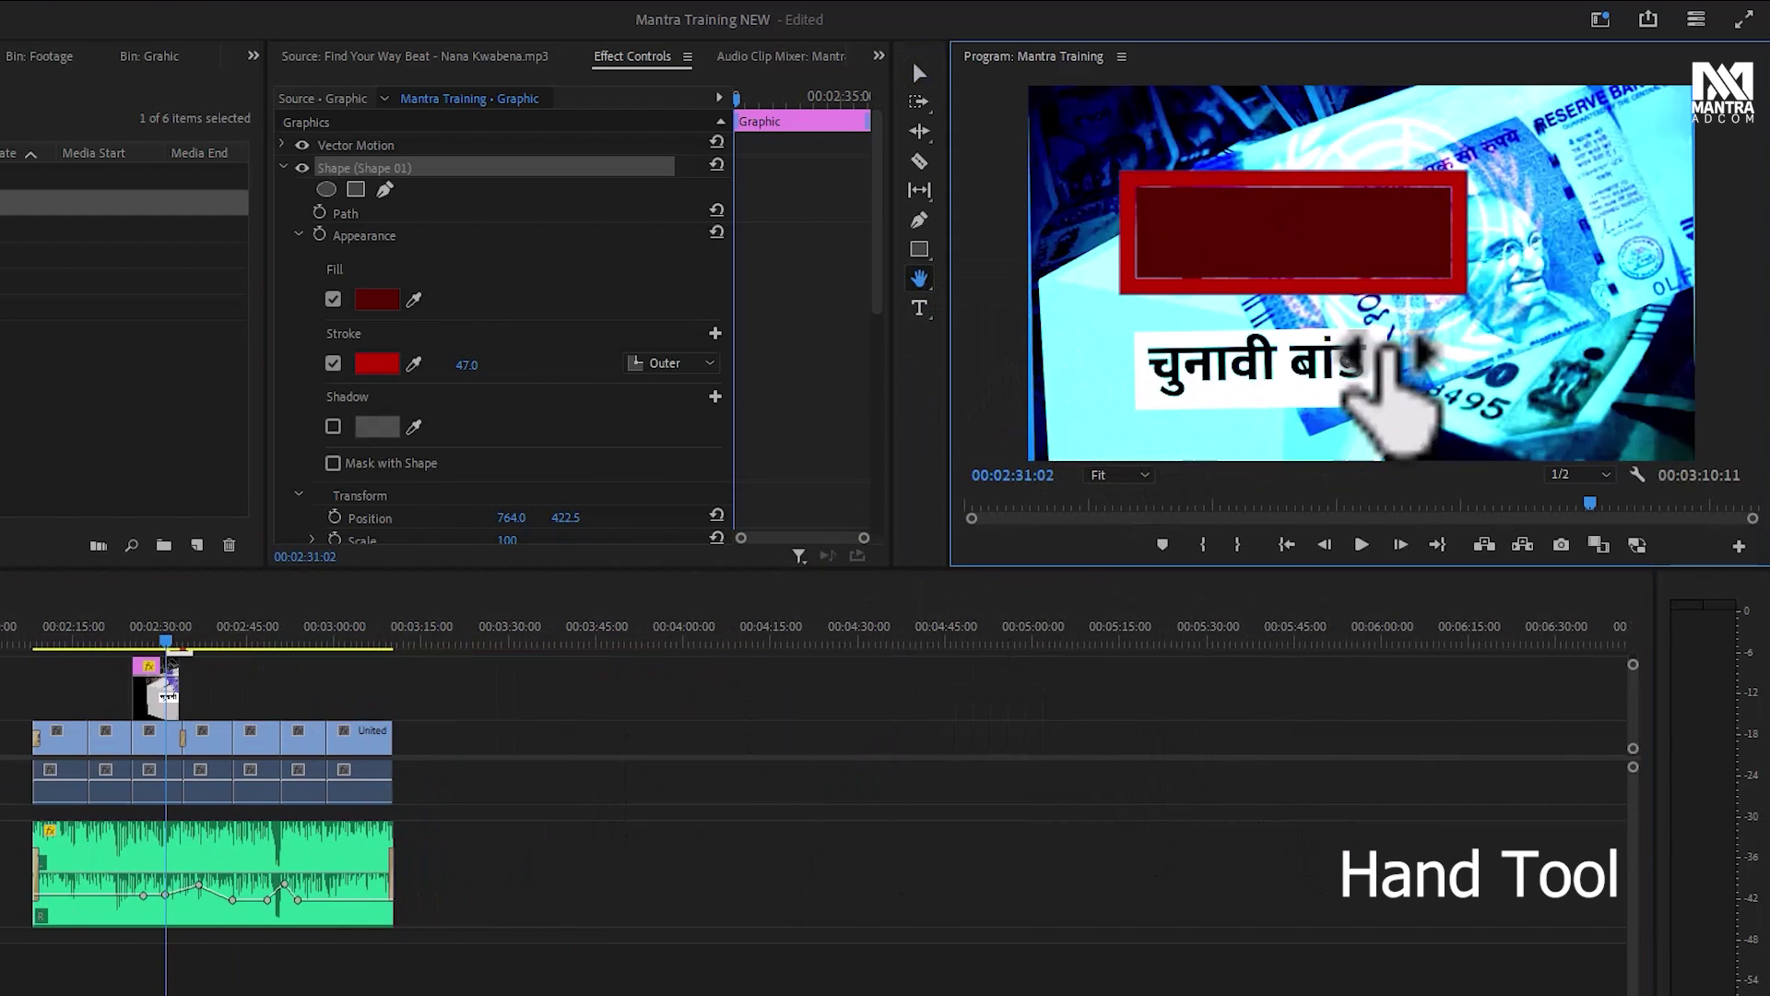
left_click_drag(1324, 434, 1316, 429)
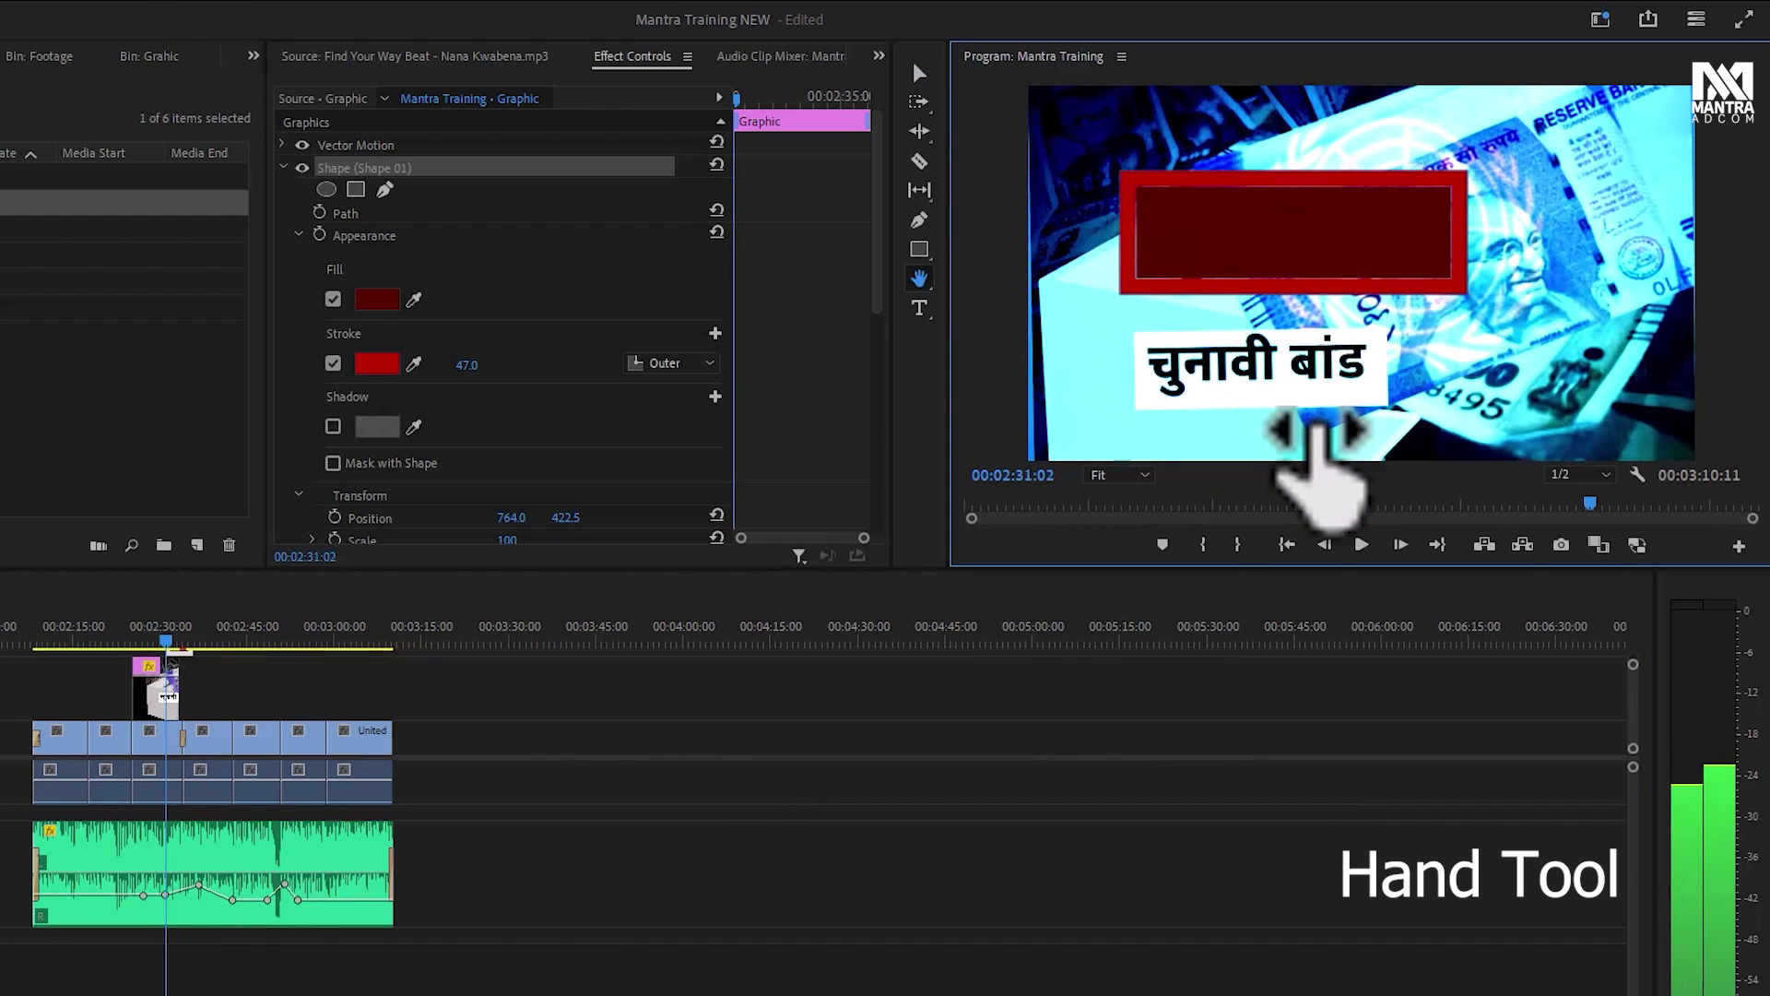
Type the title 'Mantra Adcom' inside the red box
left_click_drag(919, 308, 967, 341)
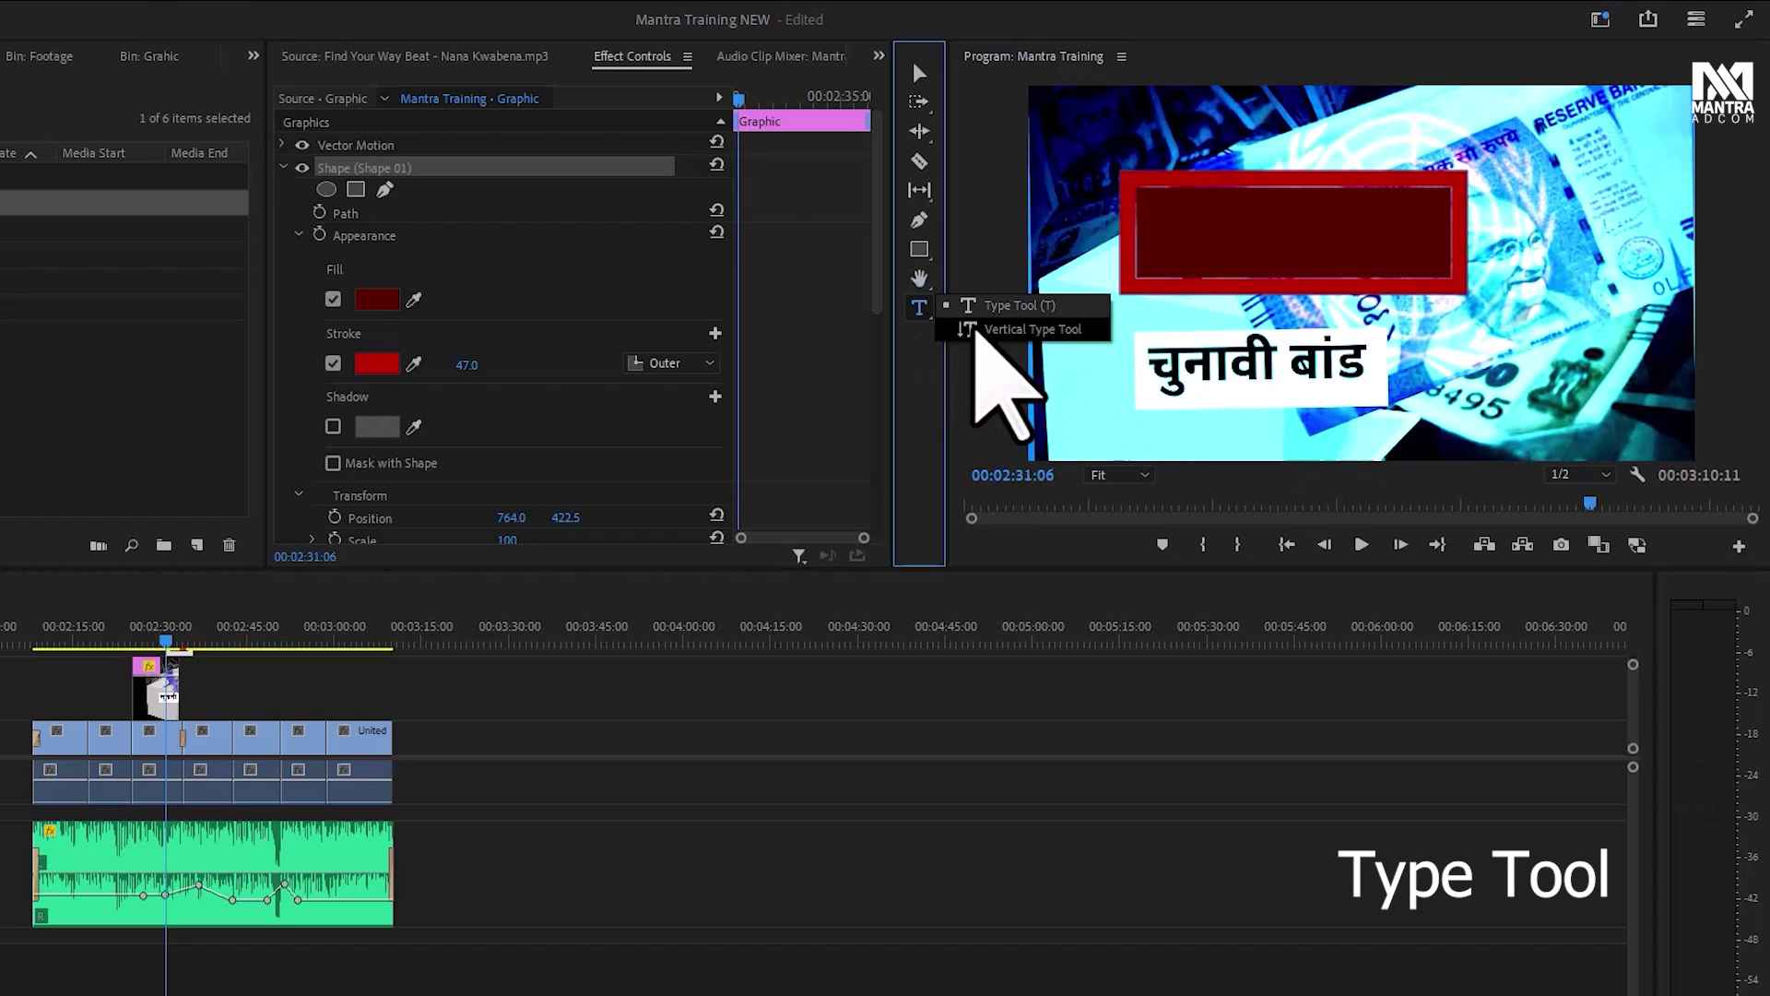
left_click(1184, 221)
type("Mantra Adcom")
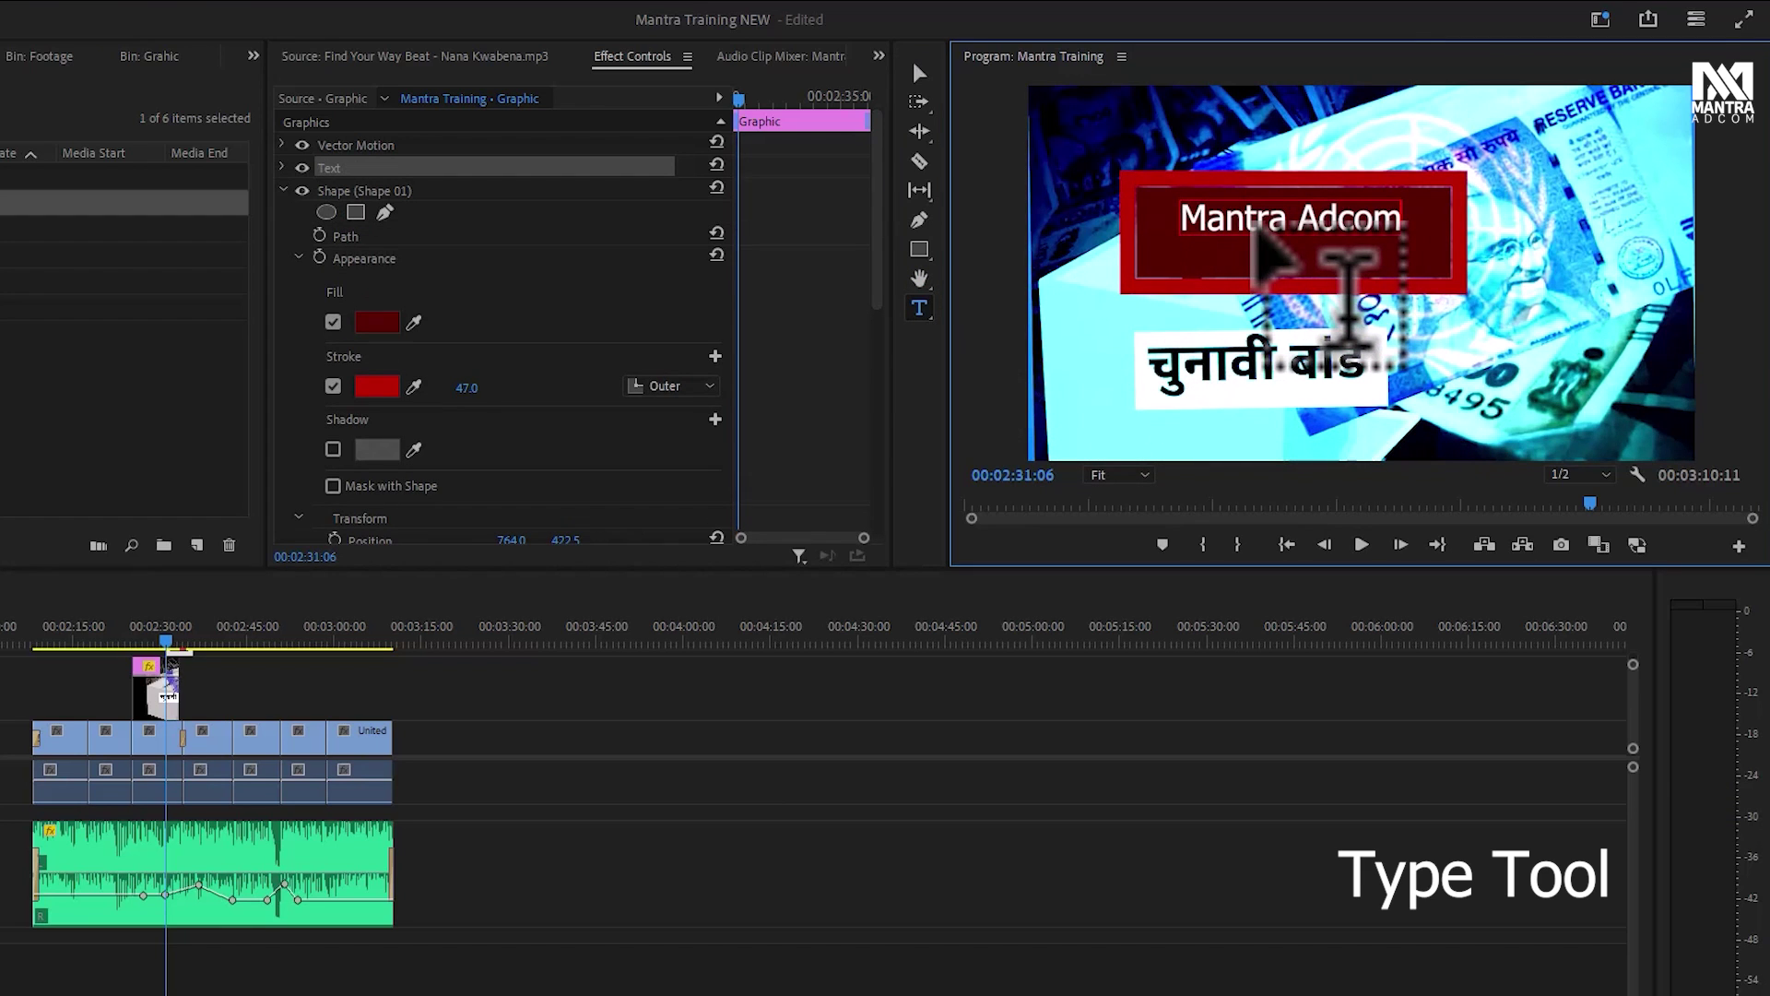
left_click(919, 73)
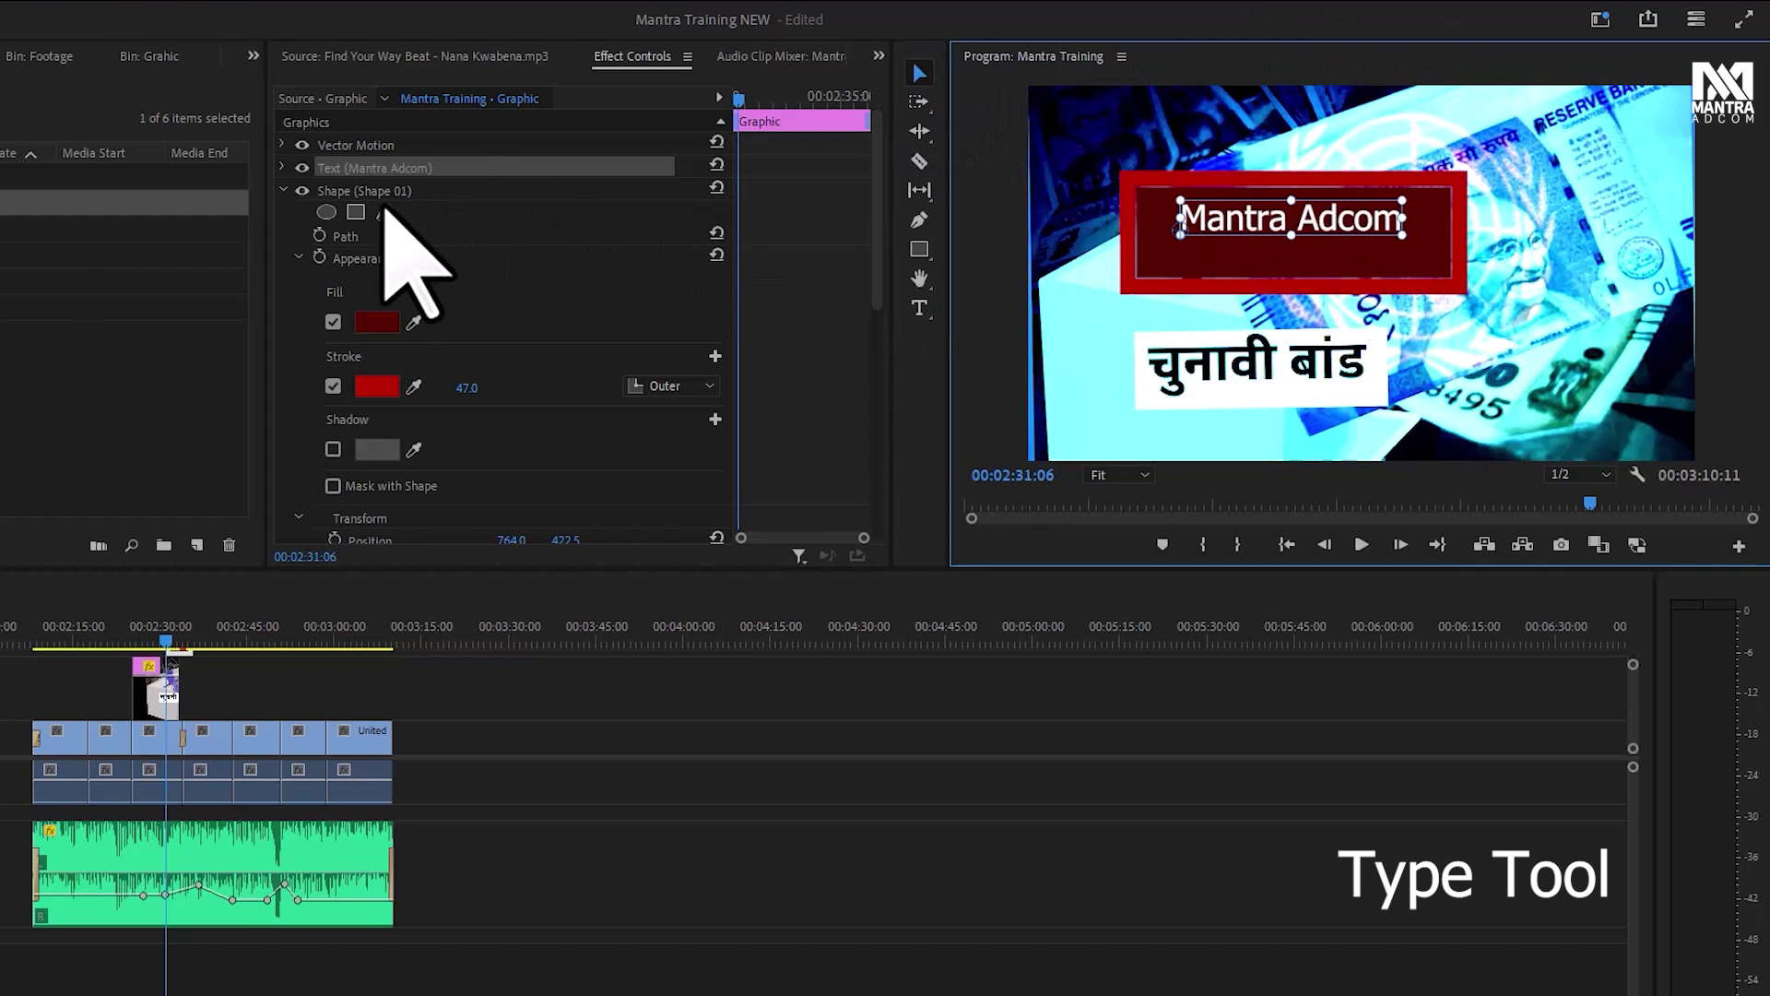
Set the 'Mantra Adcom' text fill colour to bright yellow
left_click(283, 191)
left_click(283, 167)
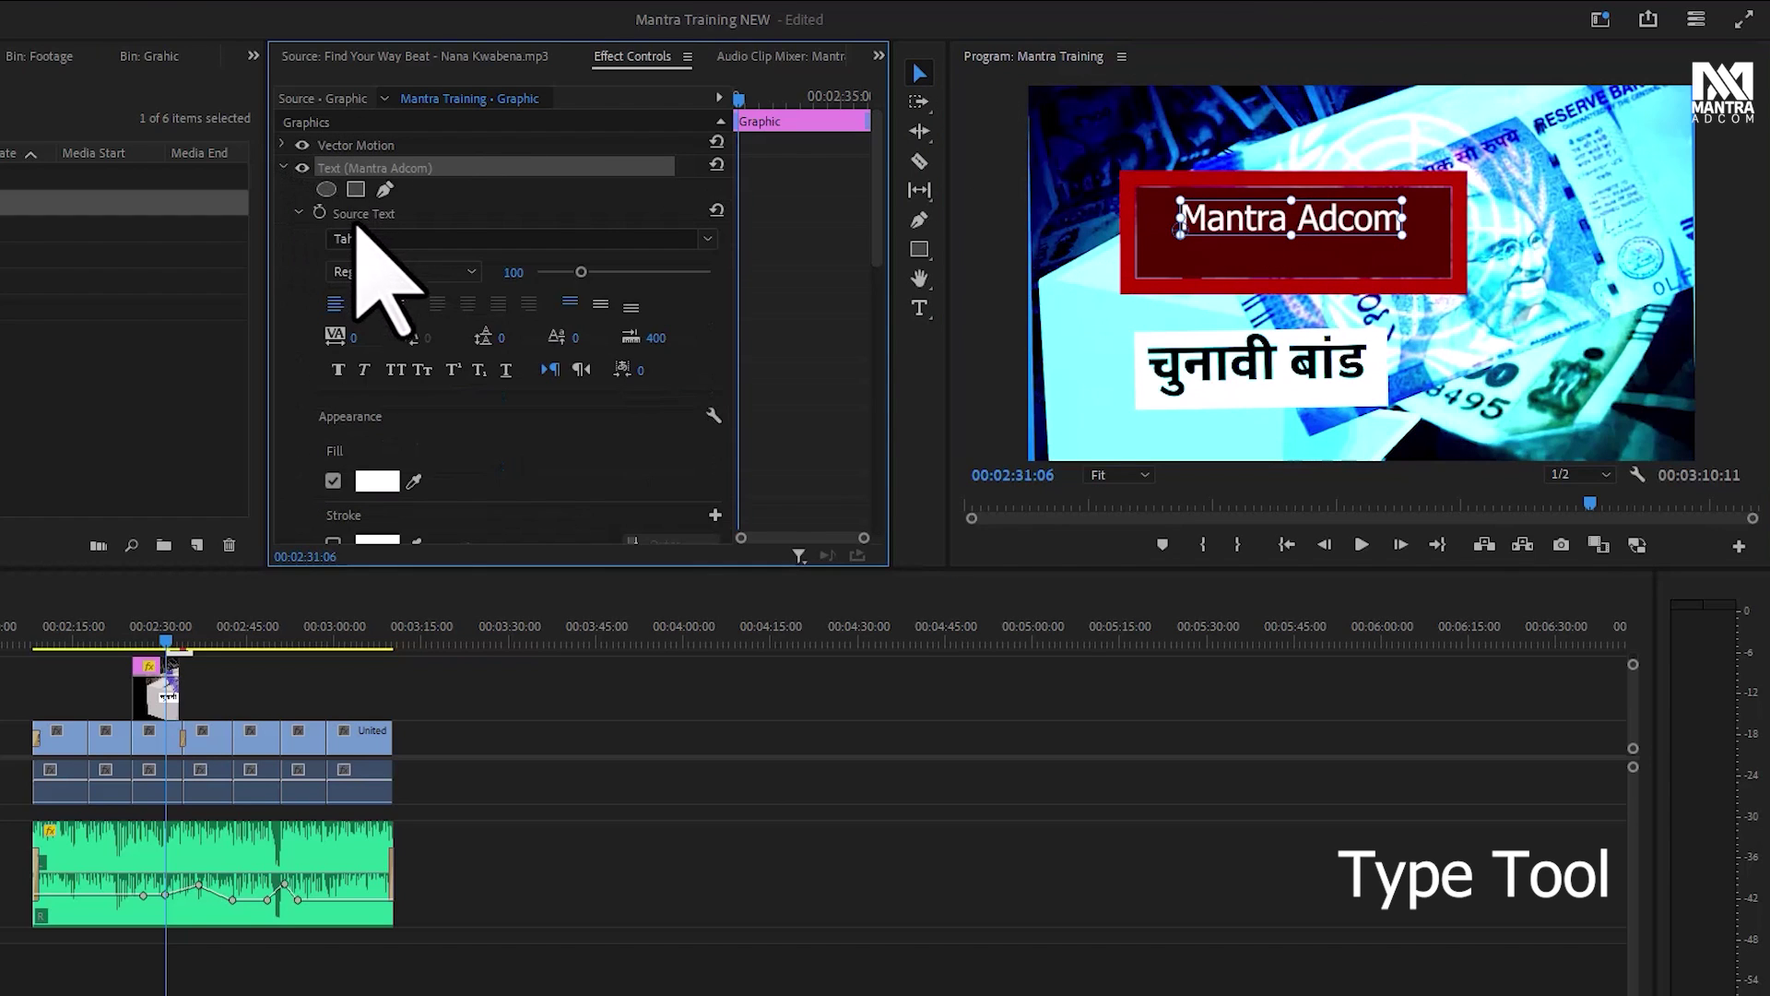
scroll(359, 230, "down", 2)
left_click(377, 415)
left_click_drag(565, 502, 716, 571)
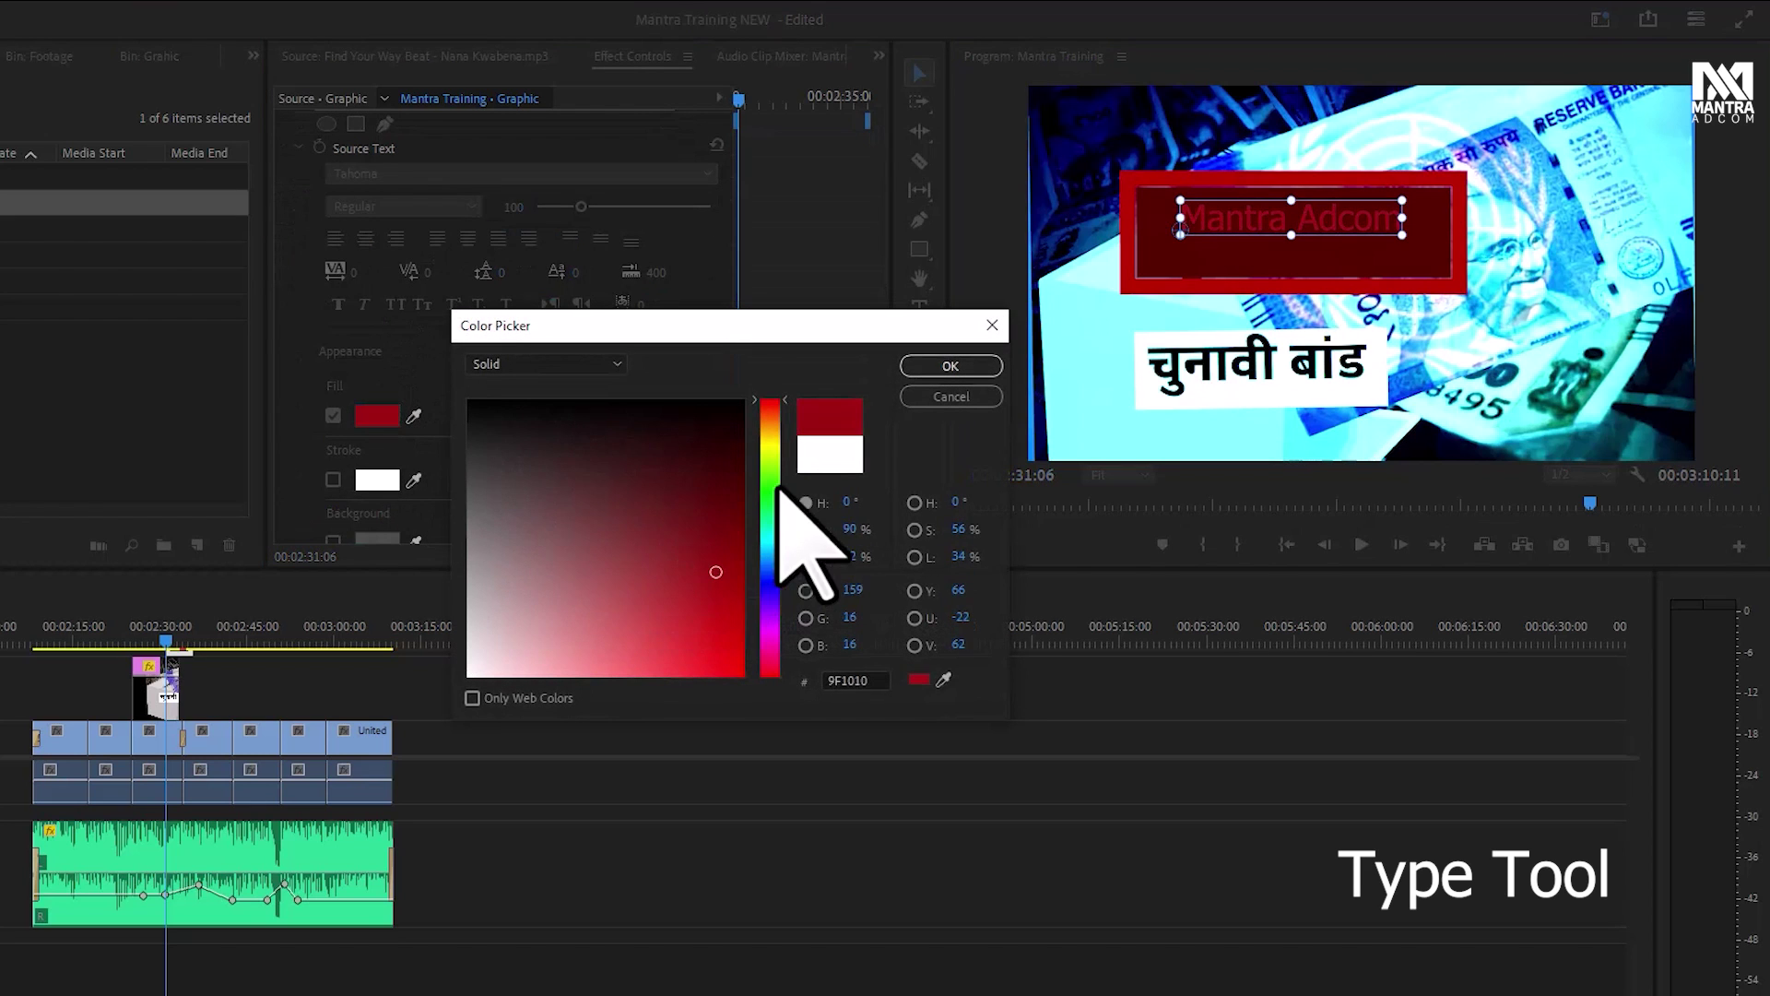
left_click_drag(770, 488, 770, 433)
Keep the yellow text colour and switch the title font to Zilla Slab Light
left_click(951, 365)
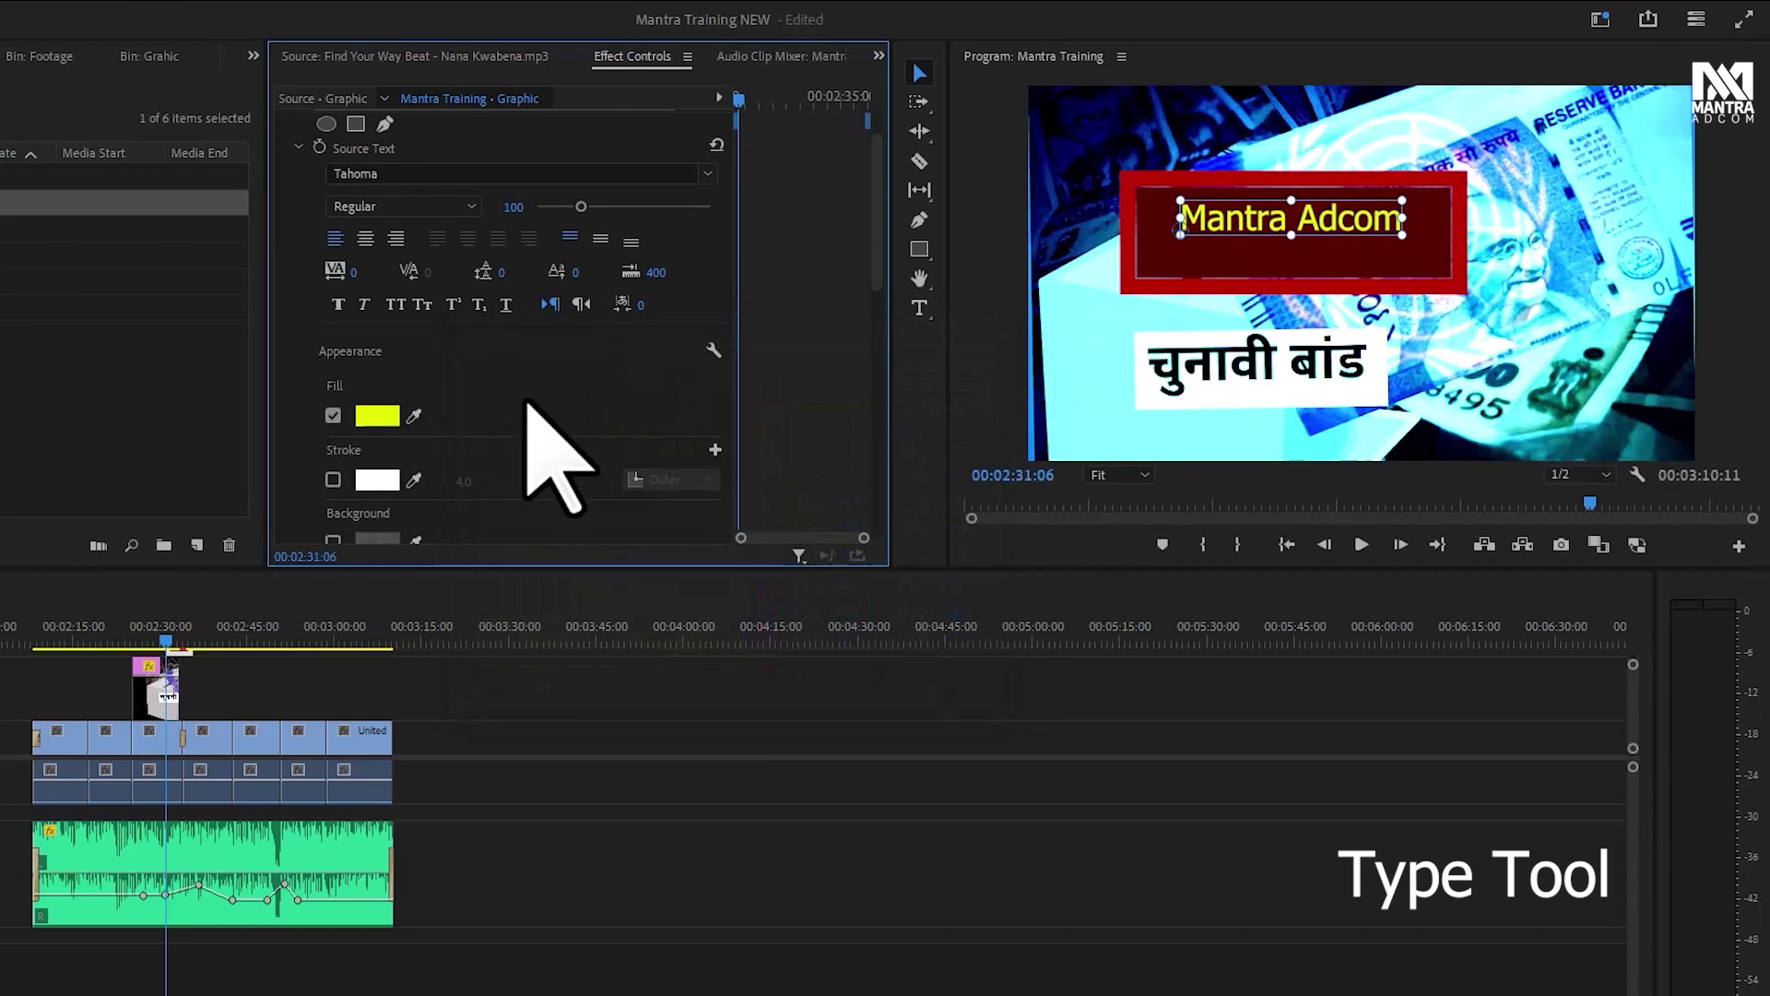
left_click(407, 177)
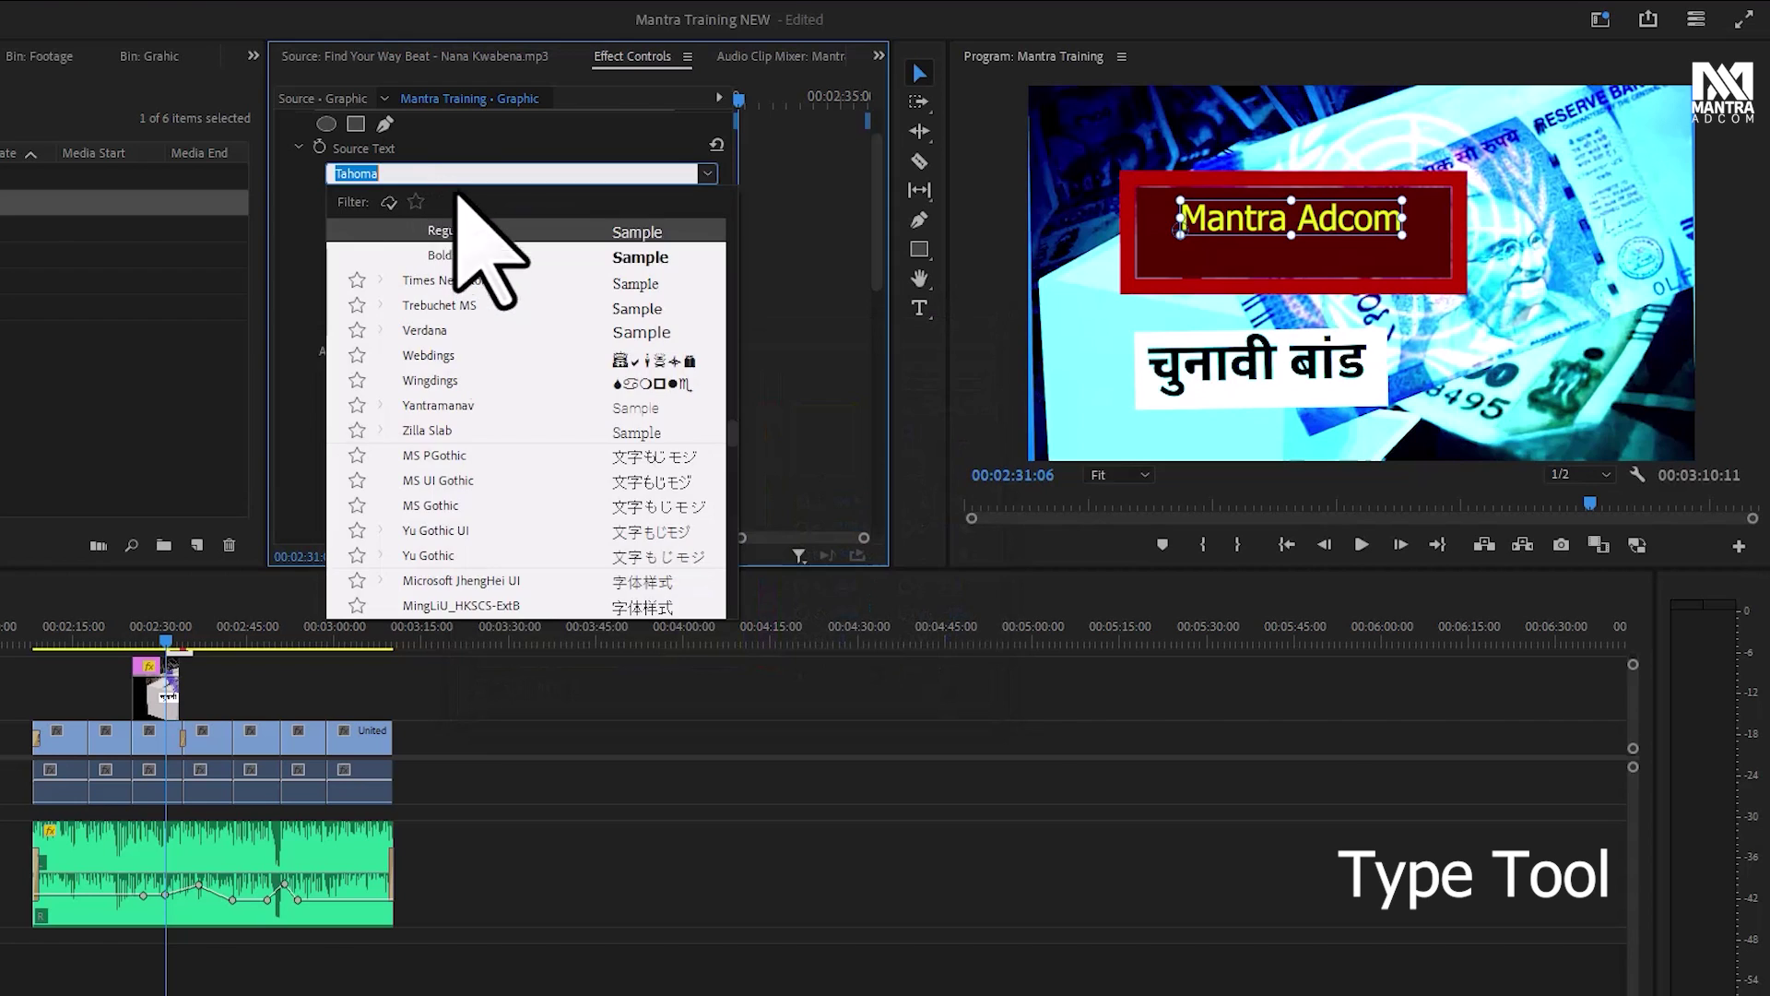
scroll(474, 369, "down", 5)
left_click(474, 465)
scroll(489, 434, "down", 3)
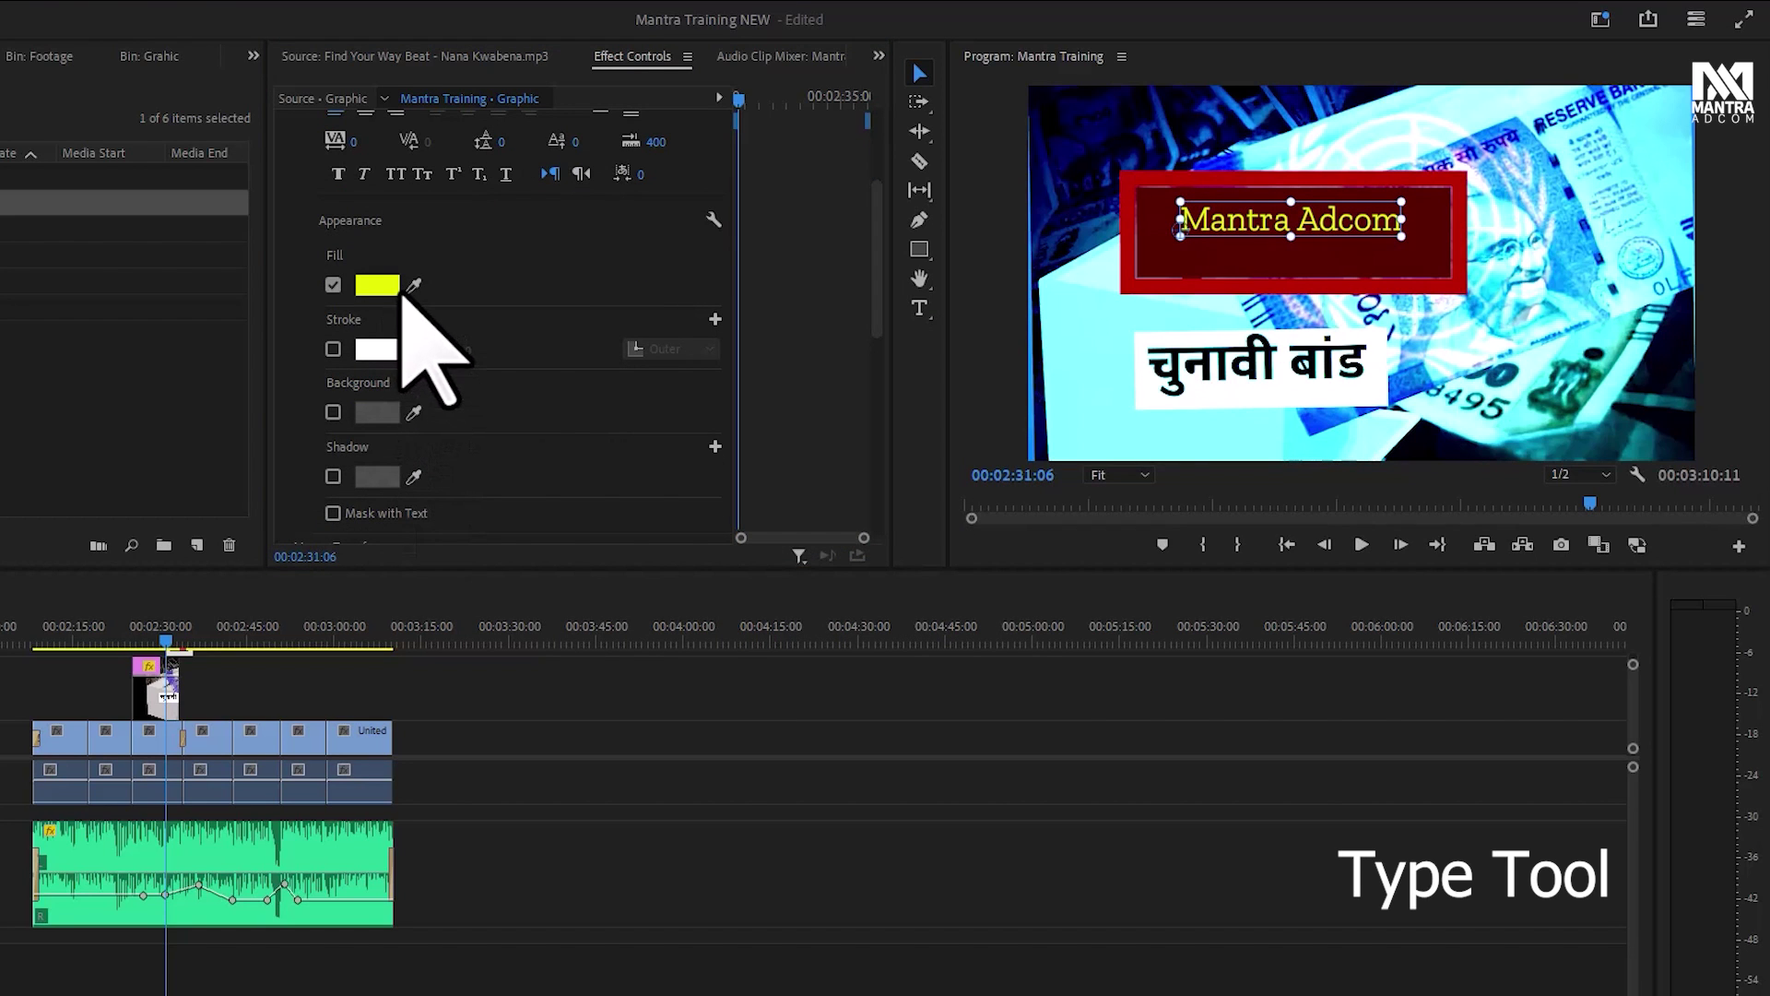
scroll(426, 452, "down", 2)
scroll(454, 487, "down", 2)
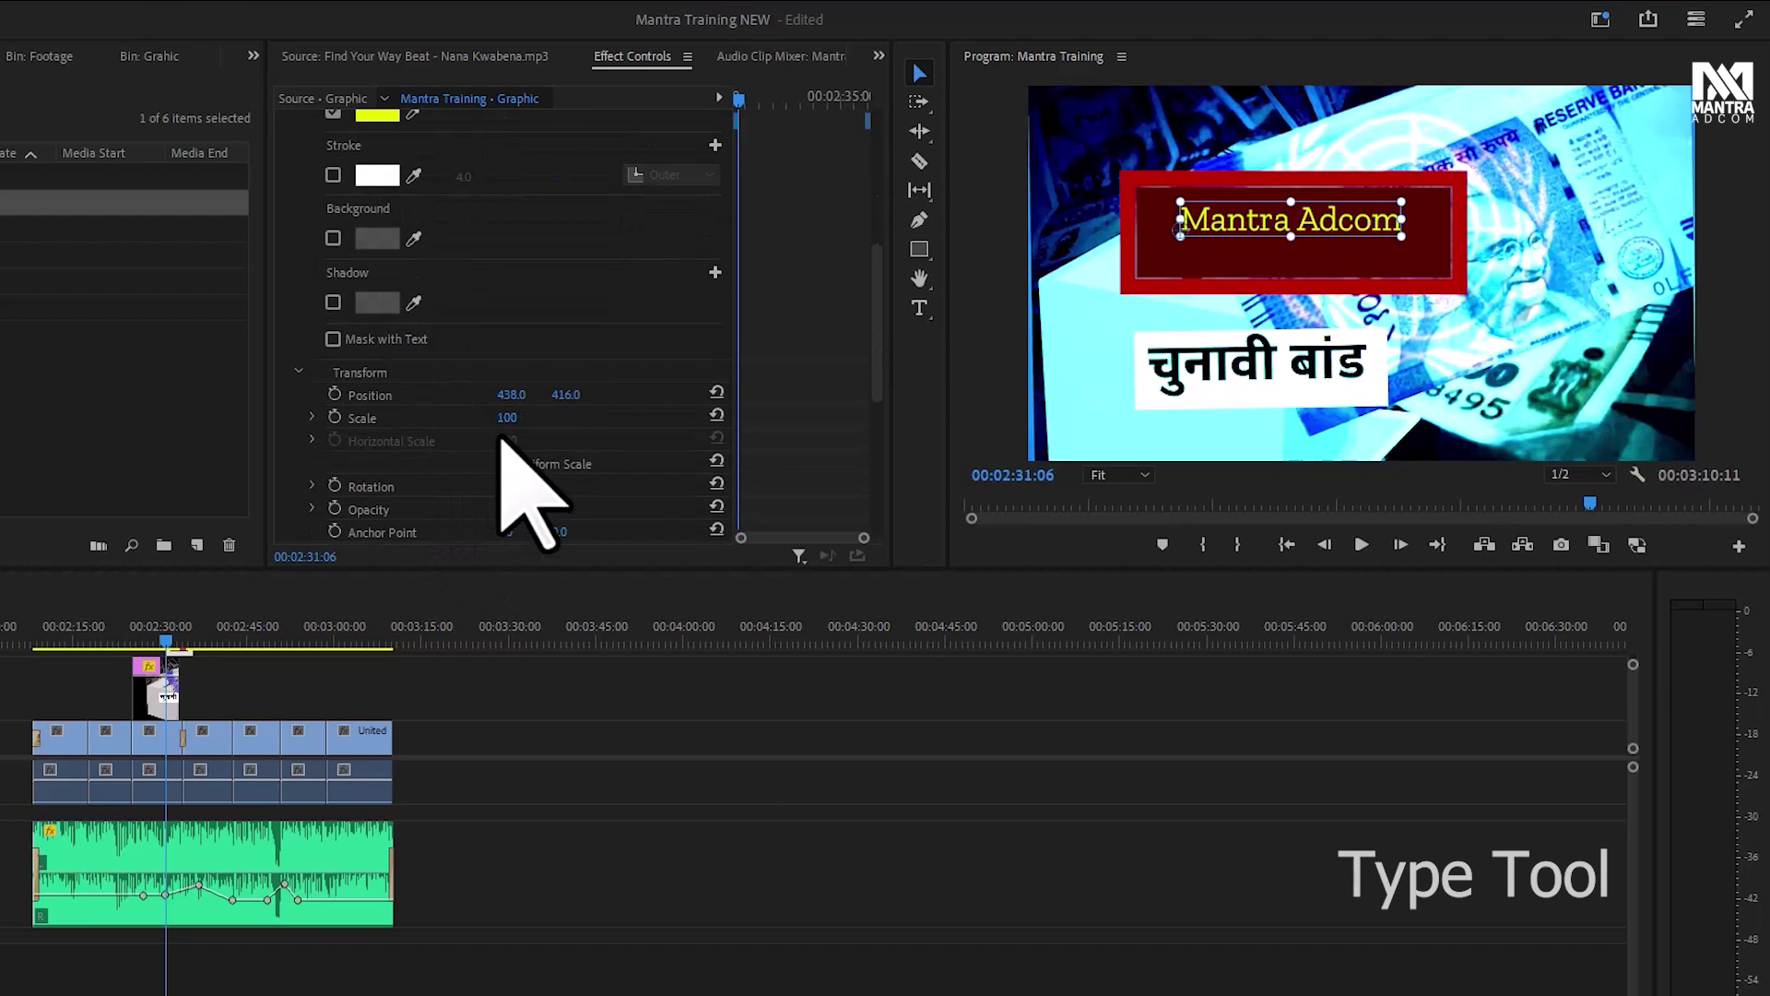
mouse_move(510, 395)
left_mouse_down()
mouse_move(560, 398)
mouse_move(531, 417)
left_mouse_up()
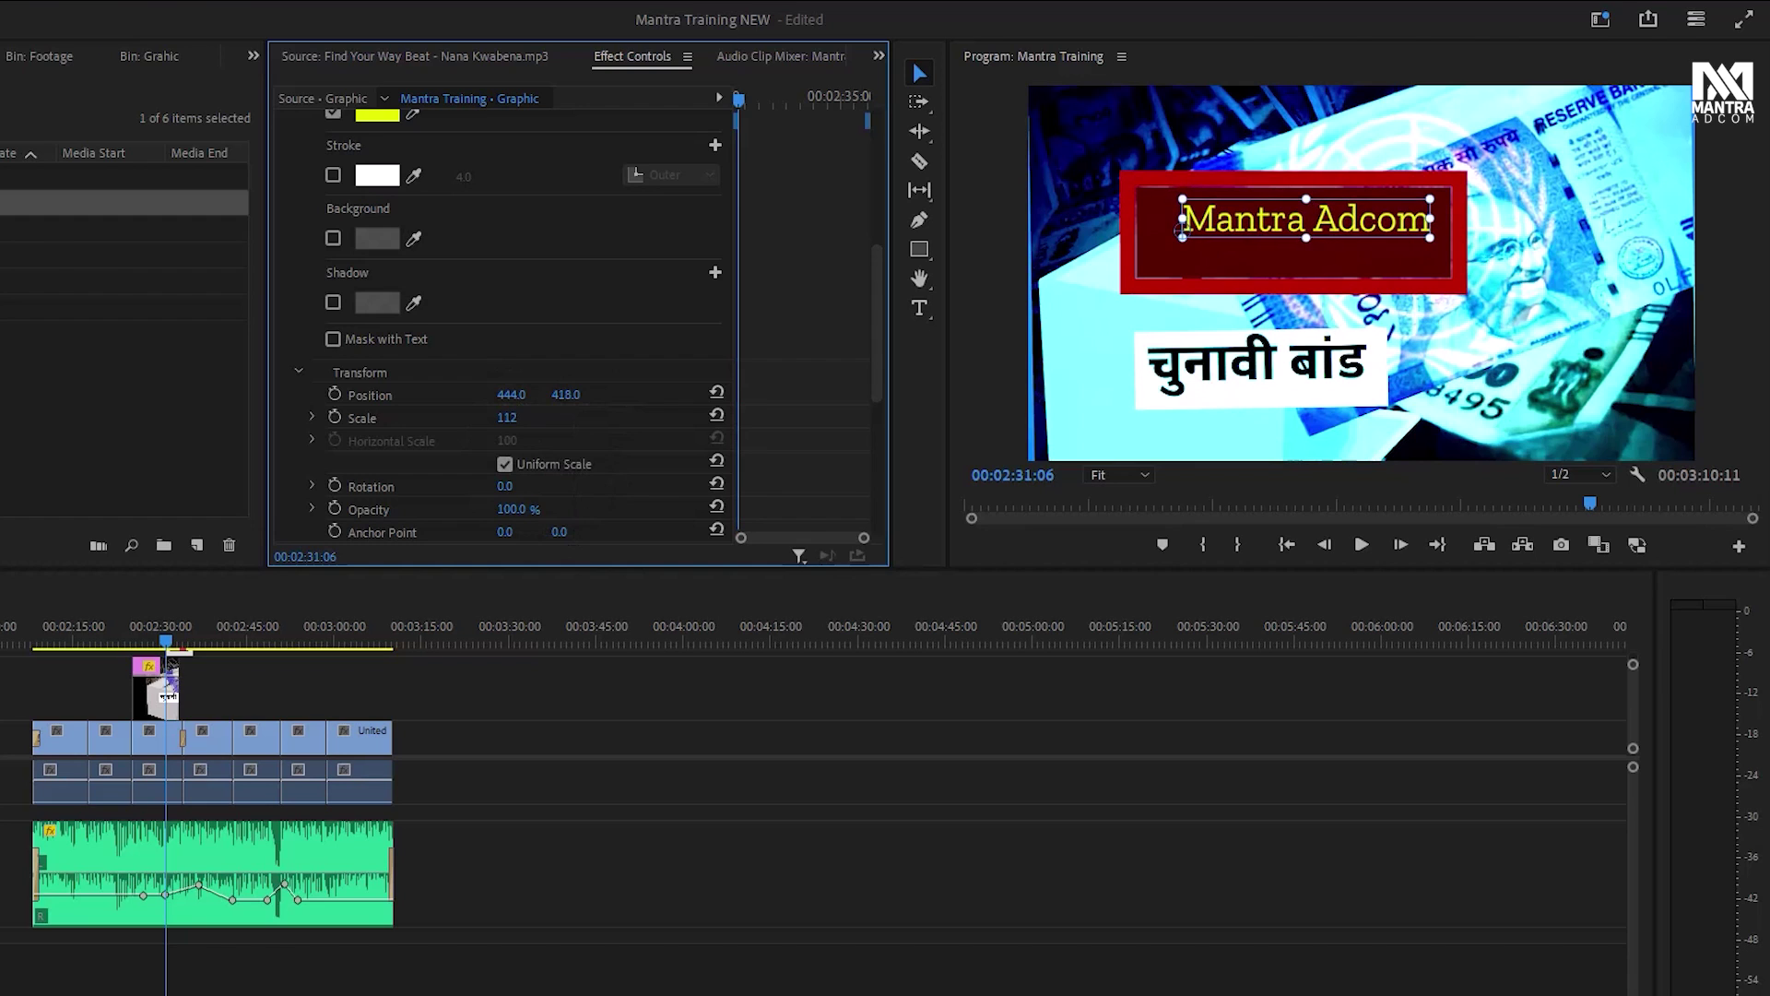
scroll(600, 507, "up", 7)
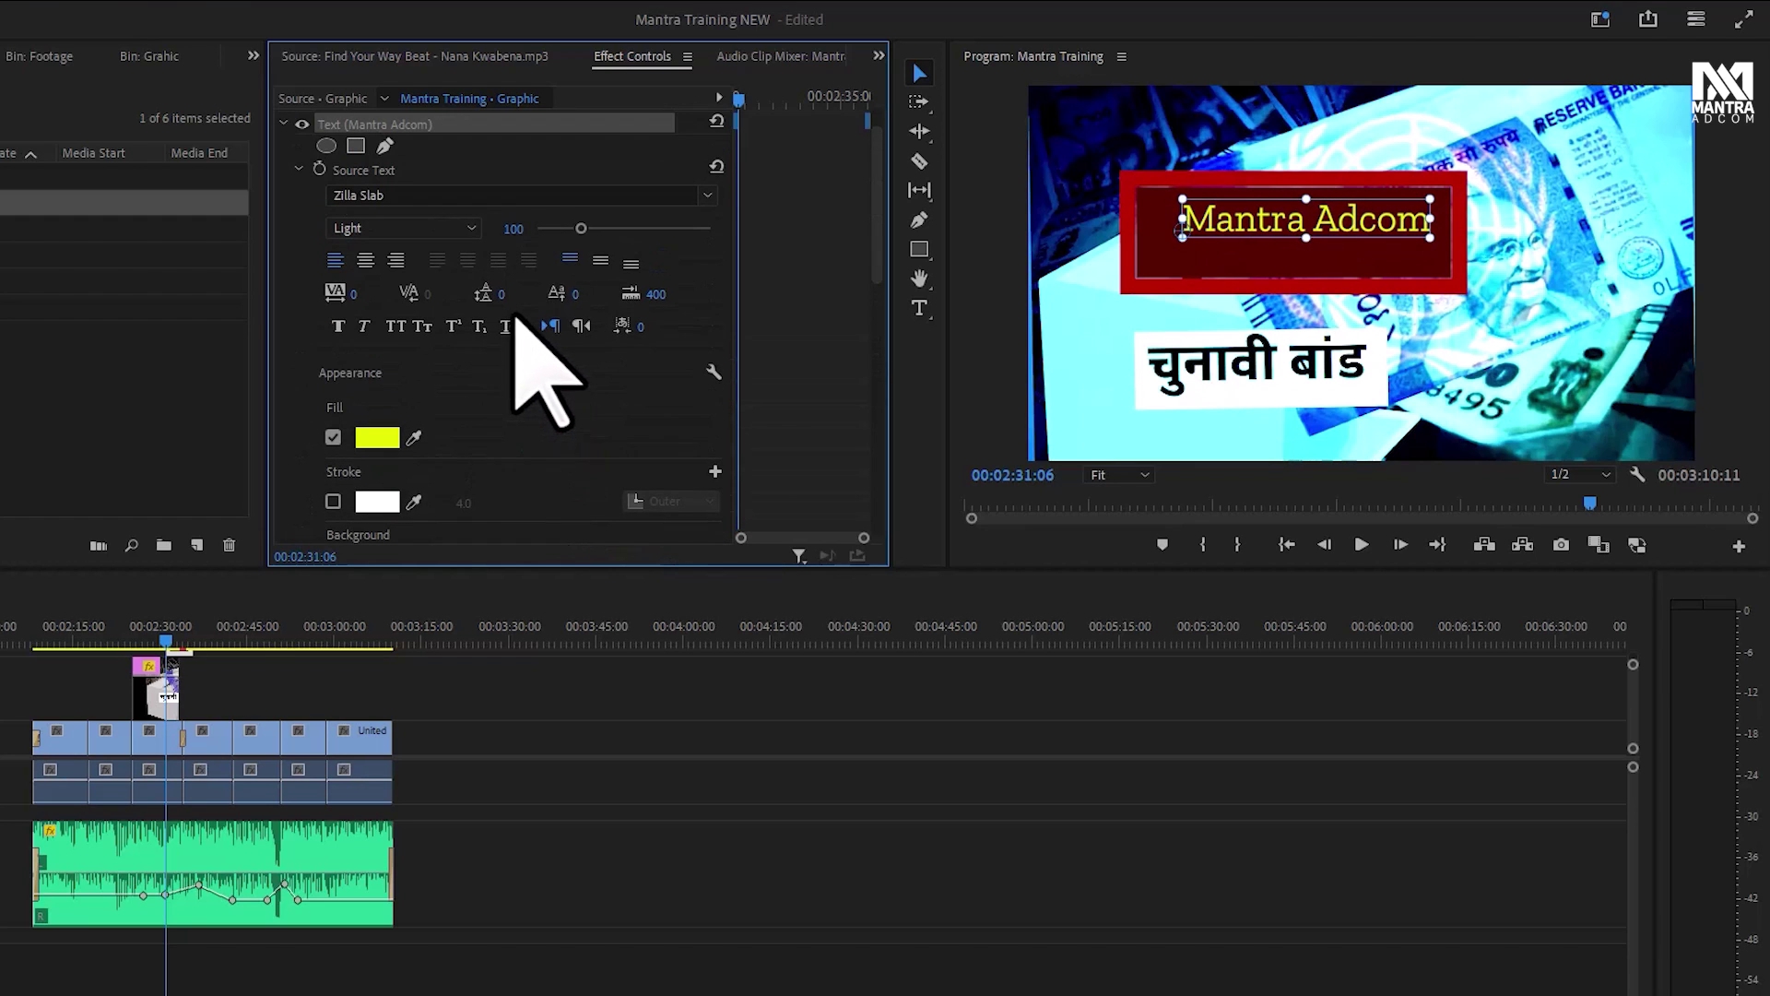
Enlarge the title to size 105, recentre it in the red box, then jump to the UN flag shot
left_click_drag(580, 229, 584, 229)
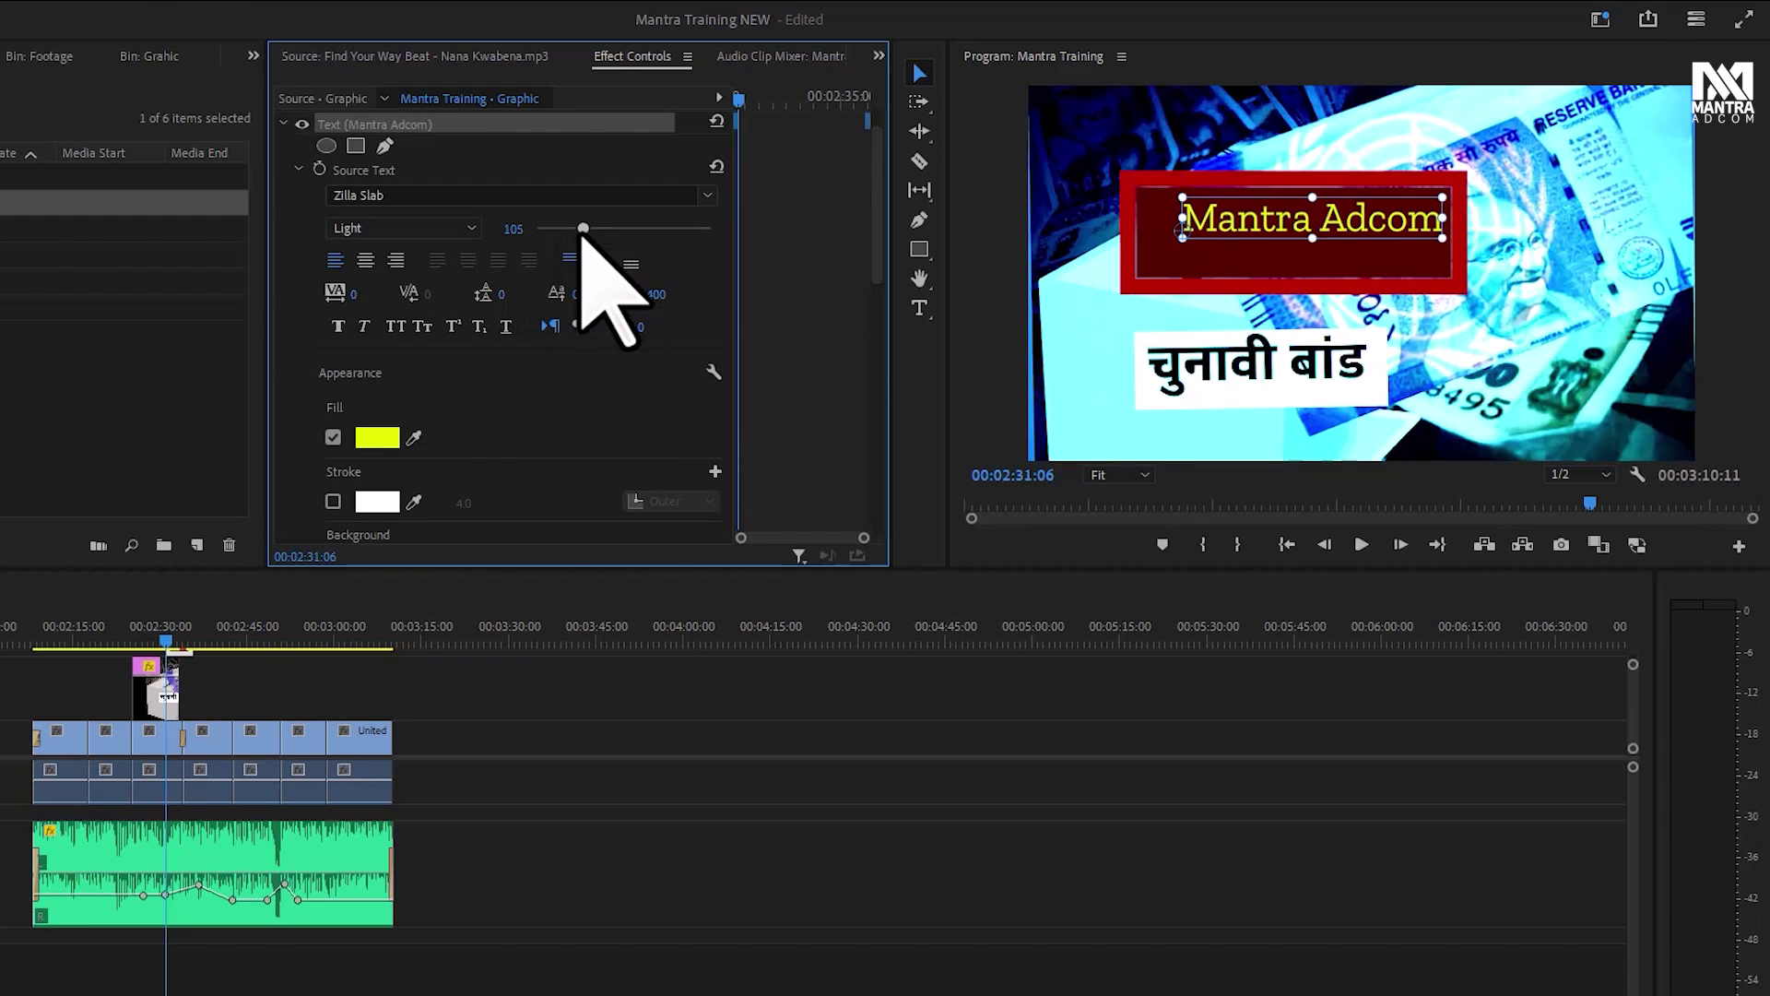
left_click_drag(1303, 225, 1265, 243)
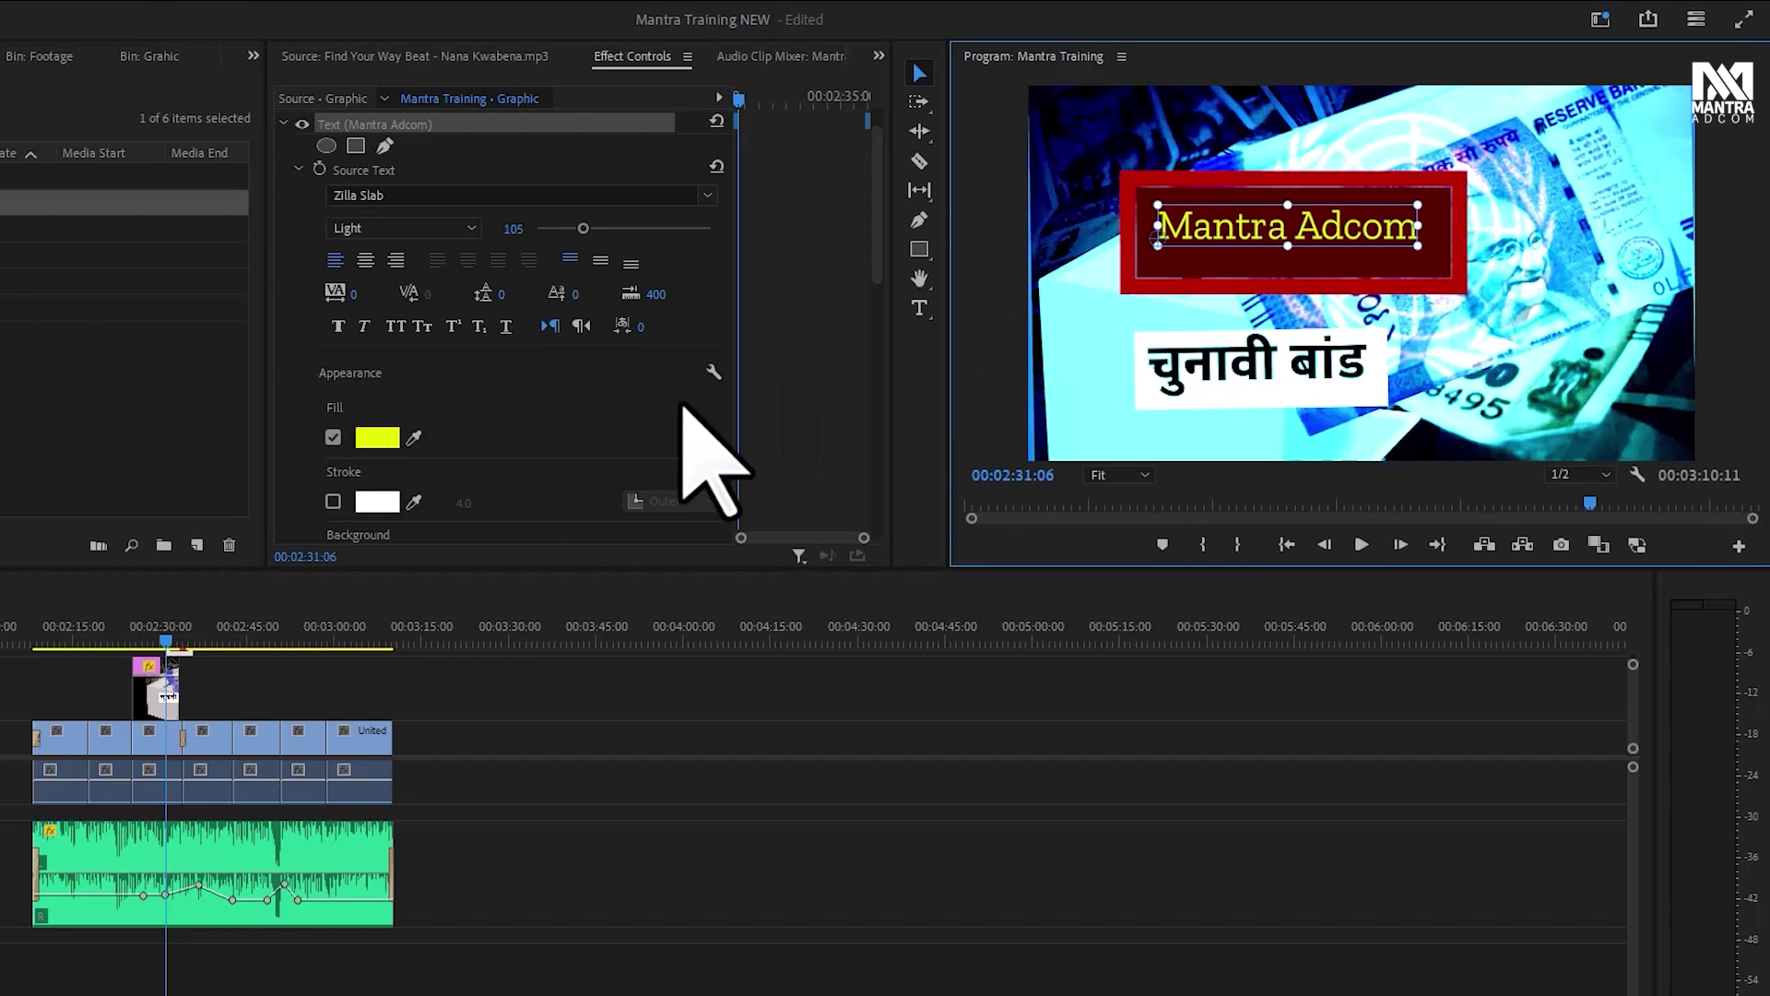
scroll(573, 475, "down", 2)
scroll(494, 515, "down", 2)
scroll(397, 443, "down", 3)
scroll(506, 435, "up", 4)
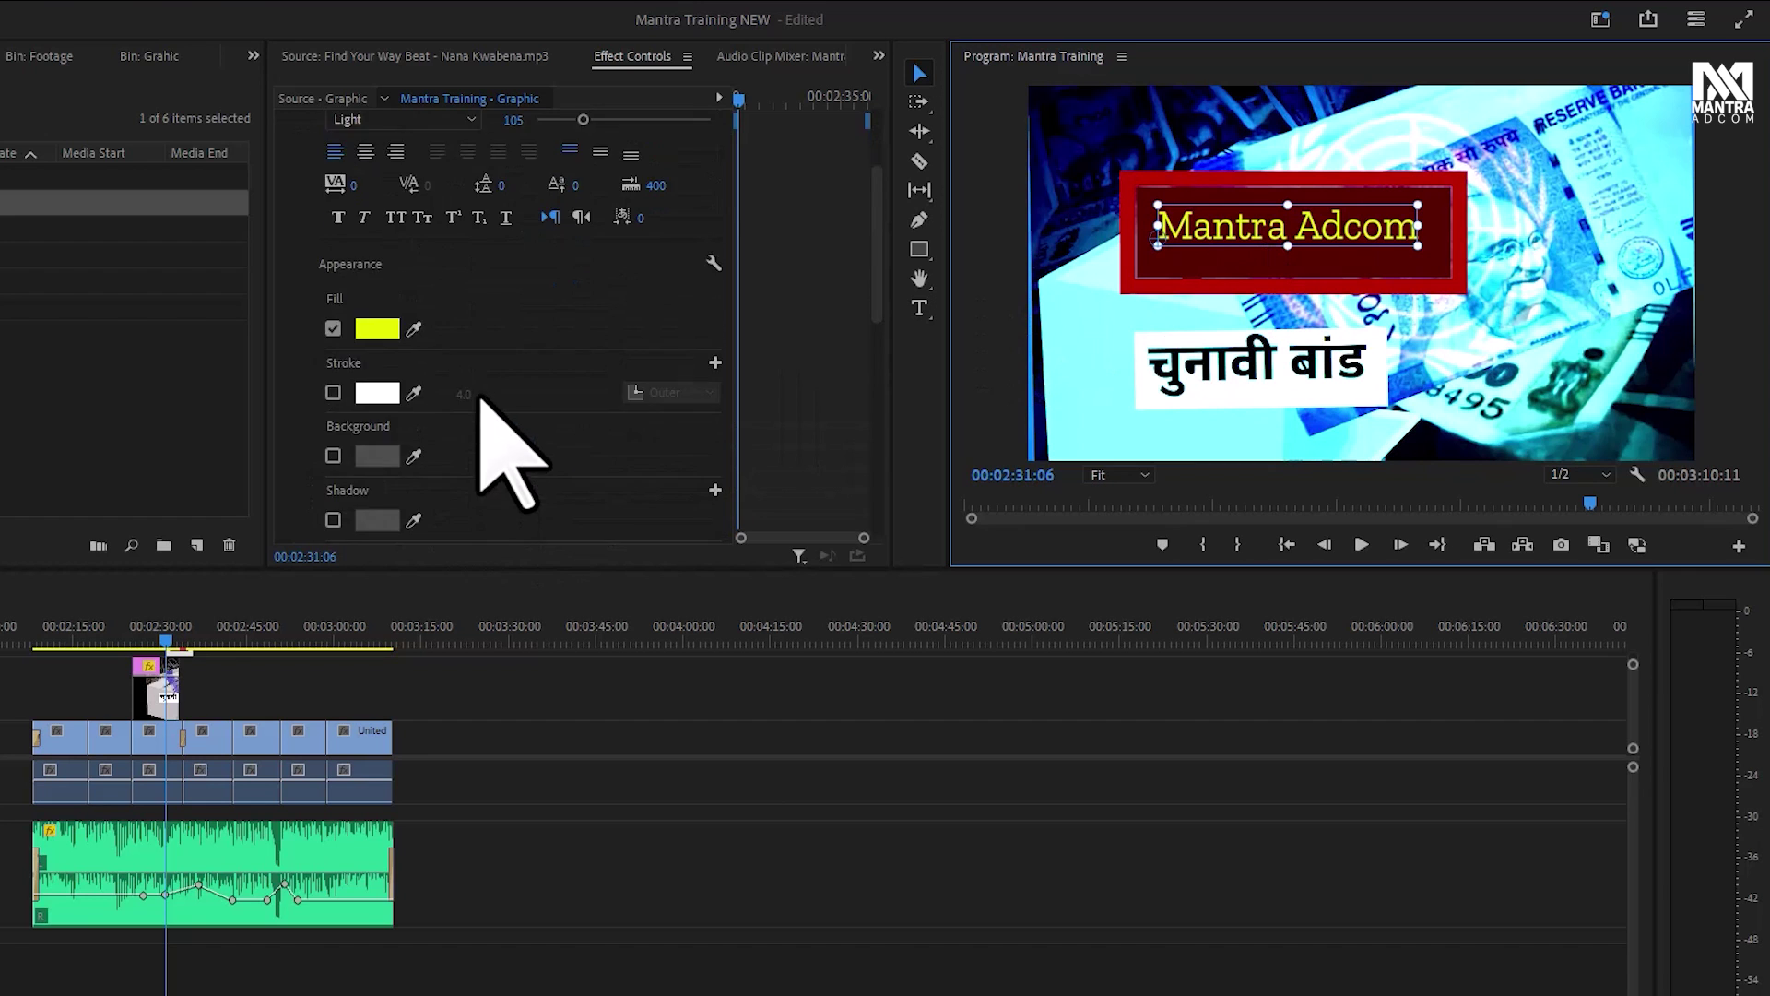
scroll(455, 297, "up", 3)
left_click(291, 169)
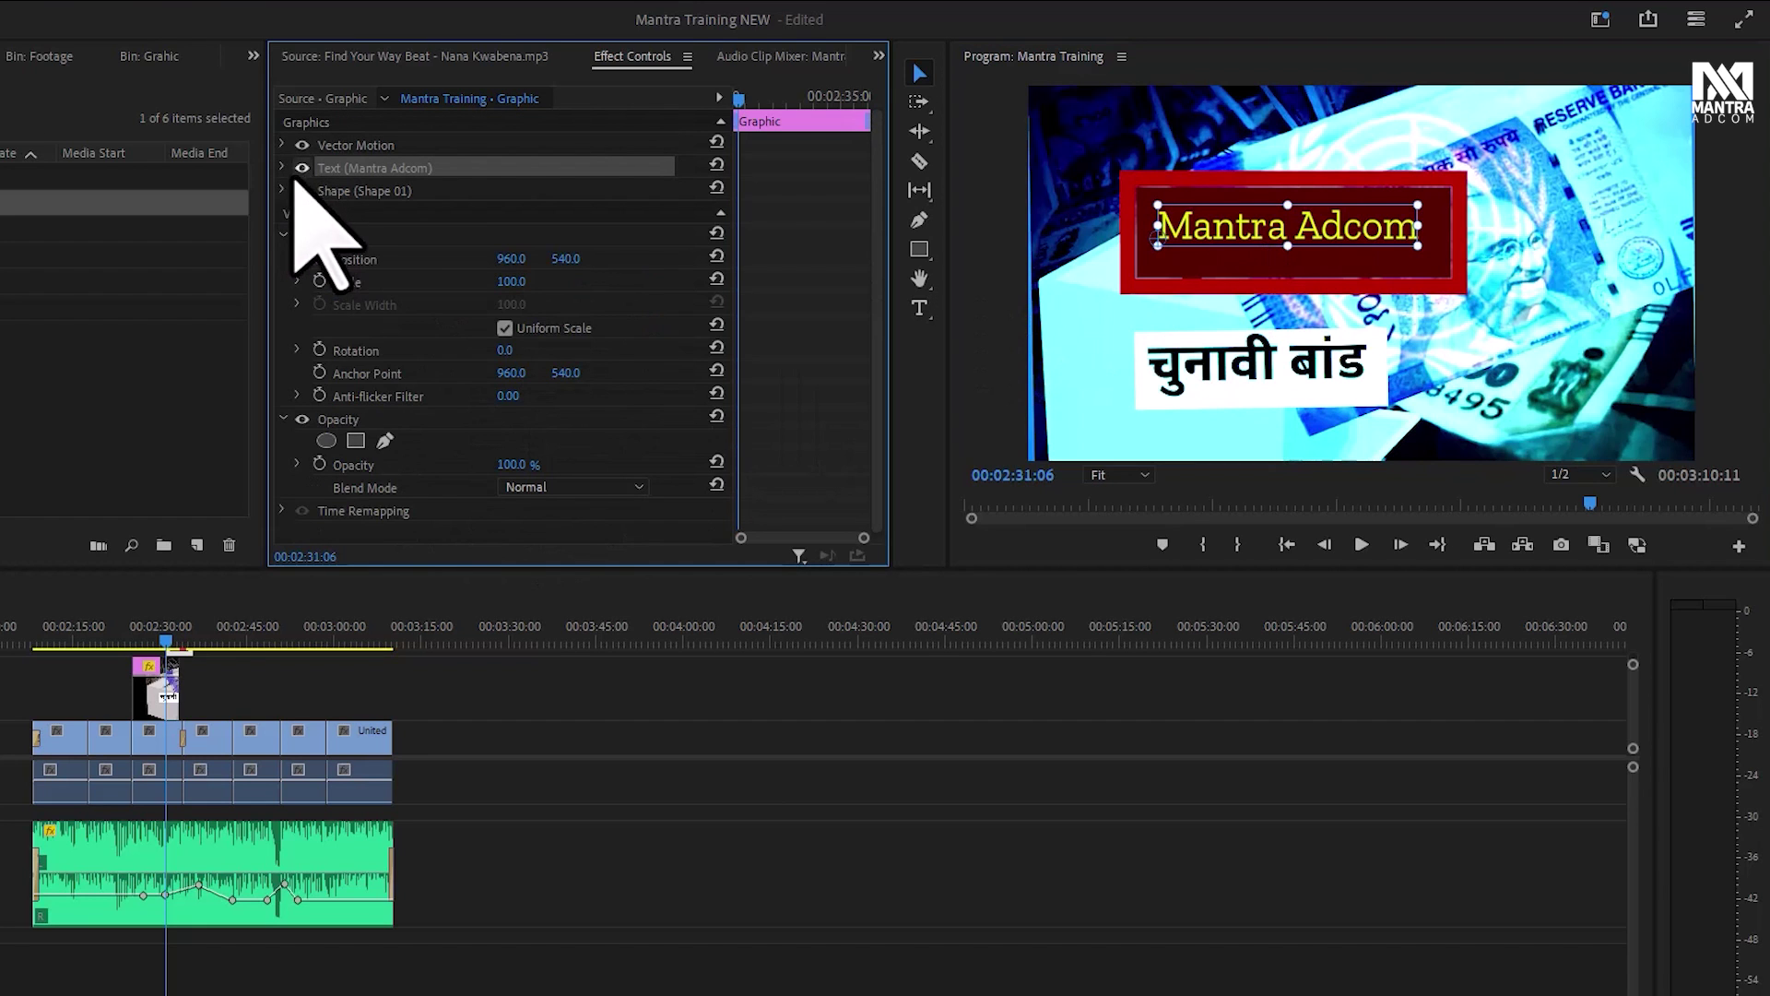
left_click(317, 643)
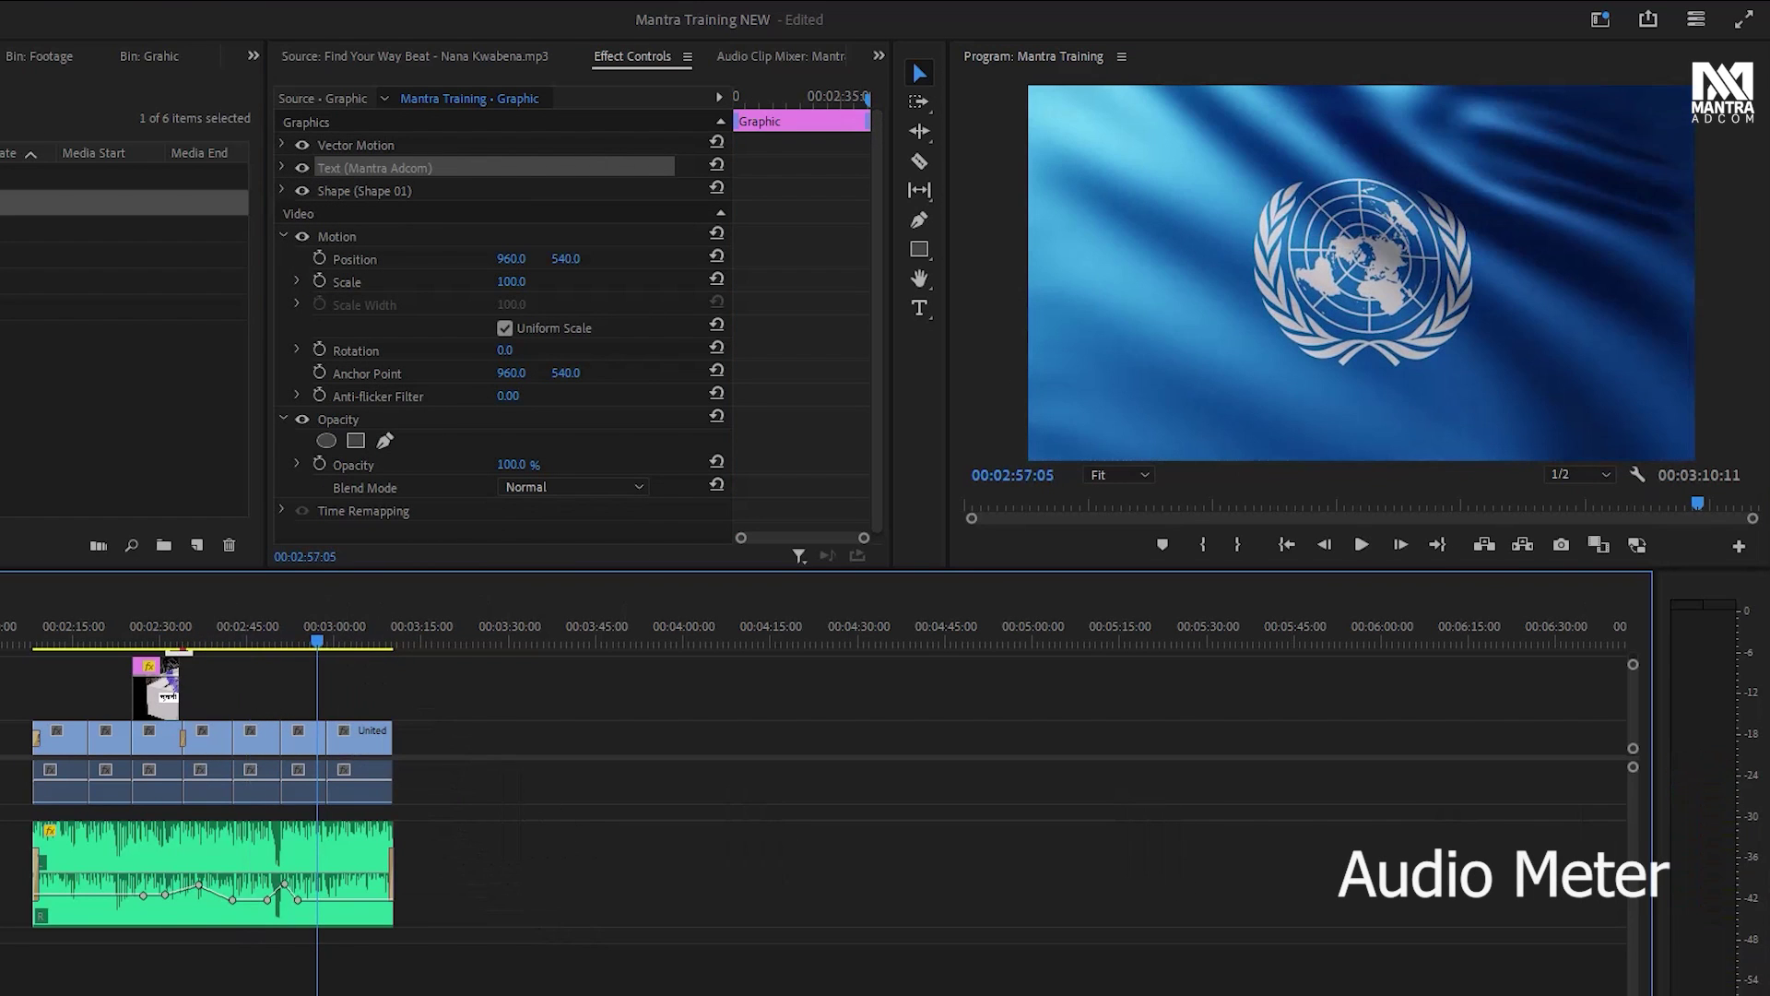
Map both channels of the Find Your Way Beat clip to the left source channel and play back
key("space")
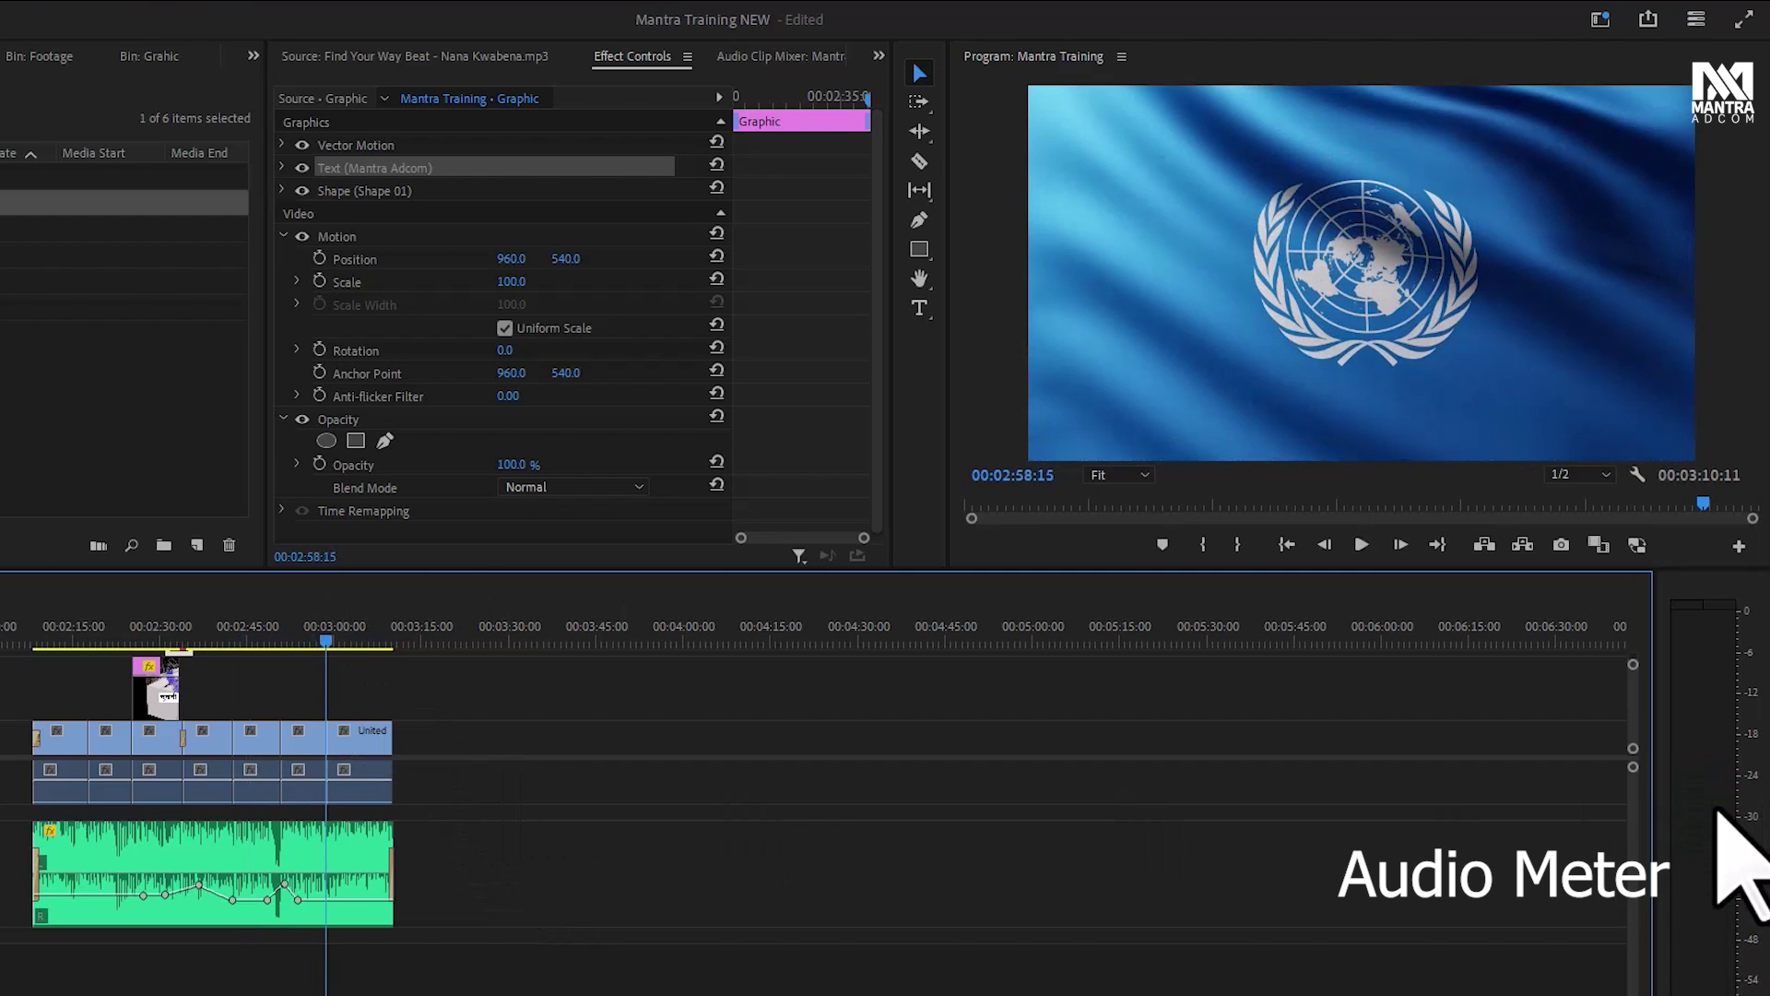
right_click(320, 852)
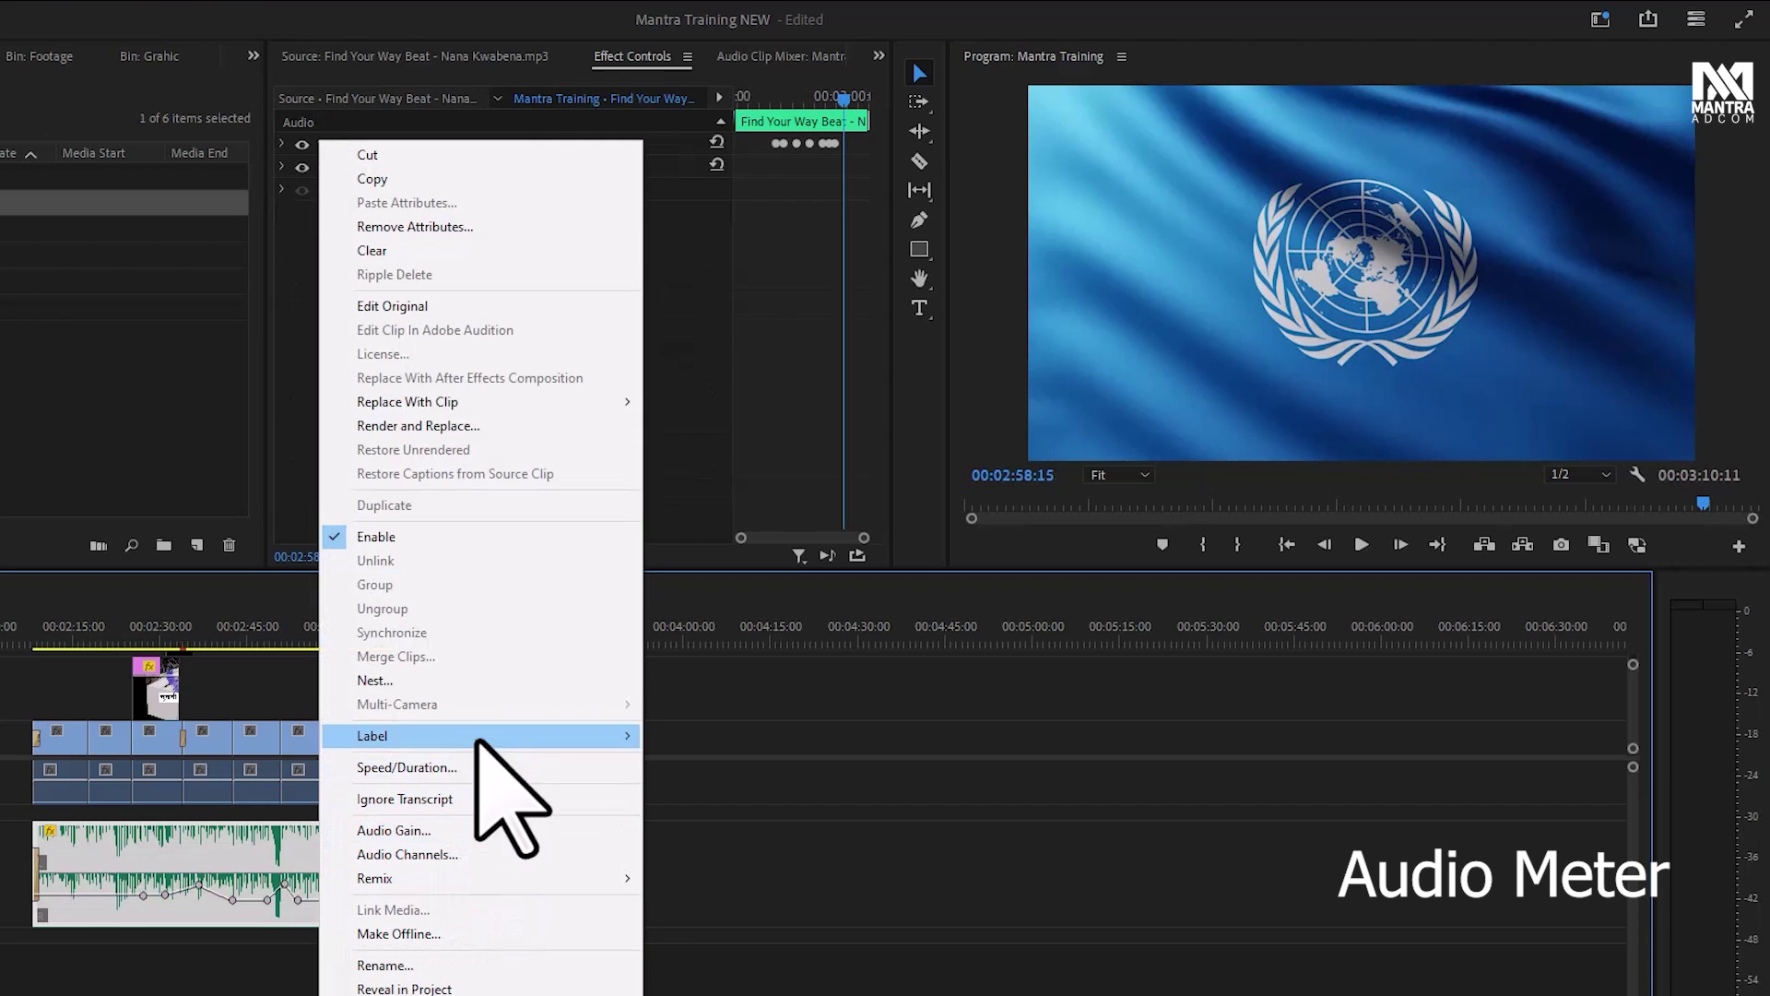
left_click(512, 854)
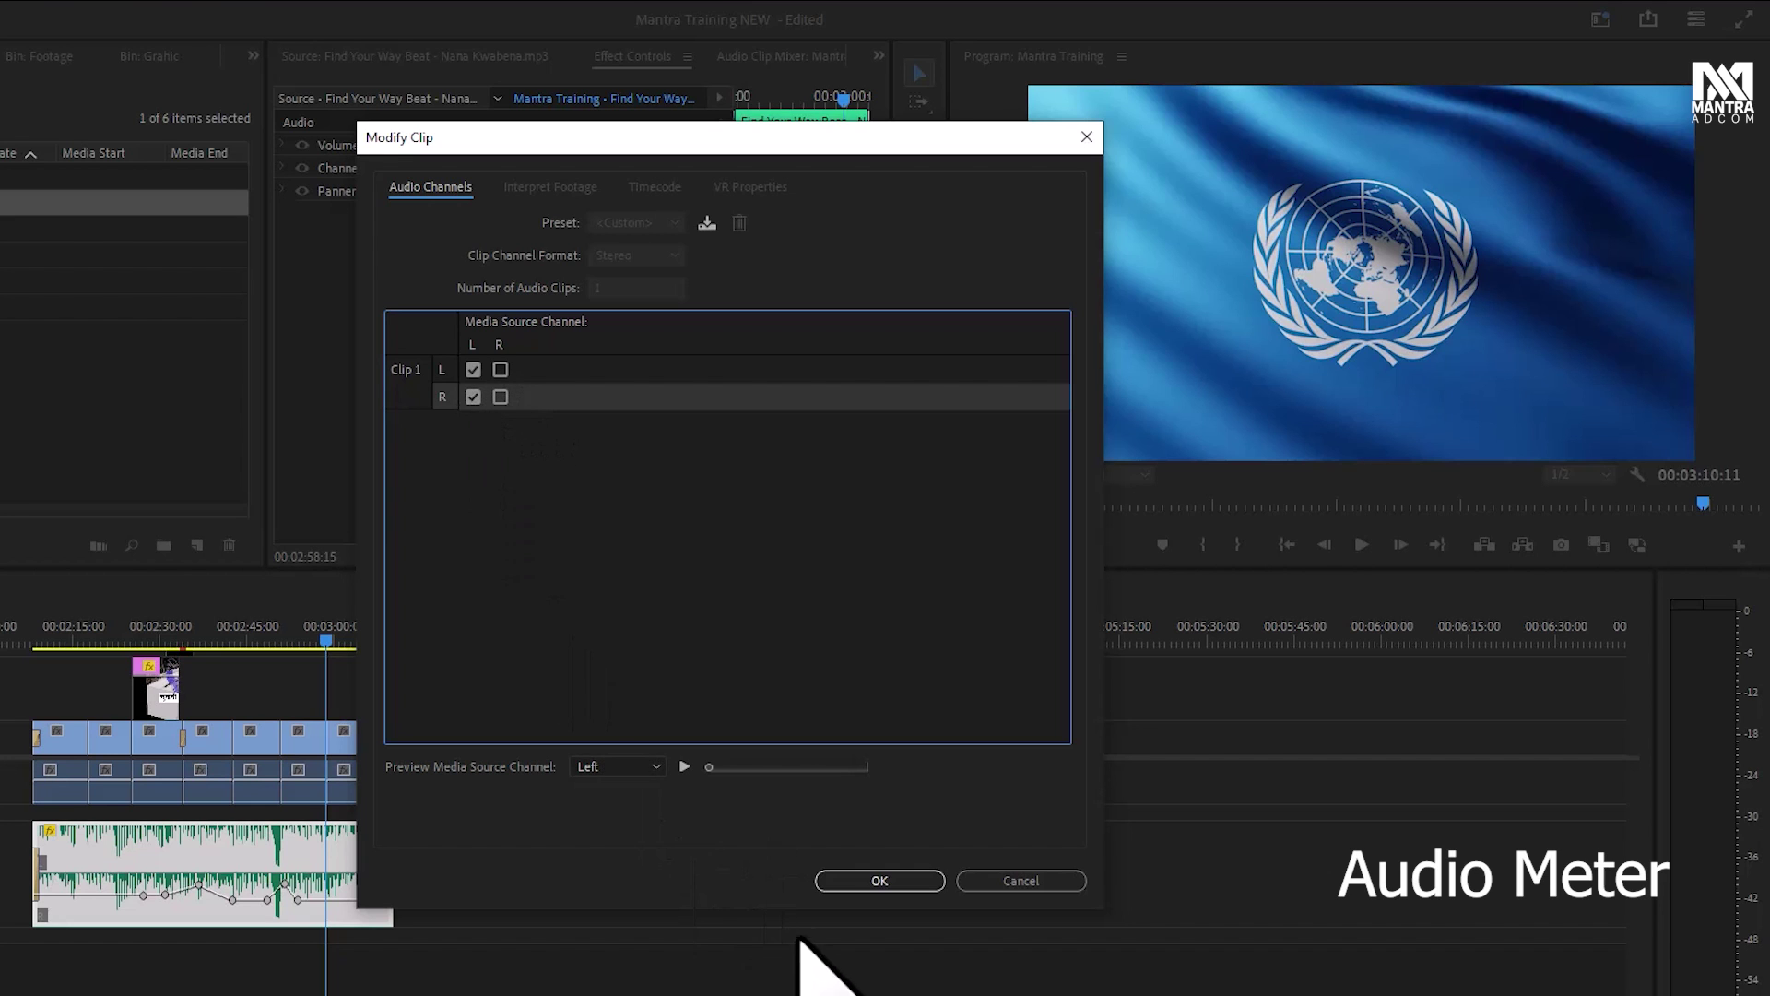
left_click(871, 878)
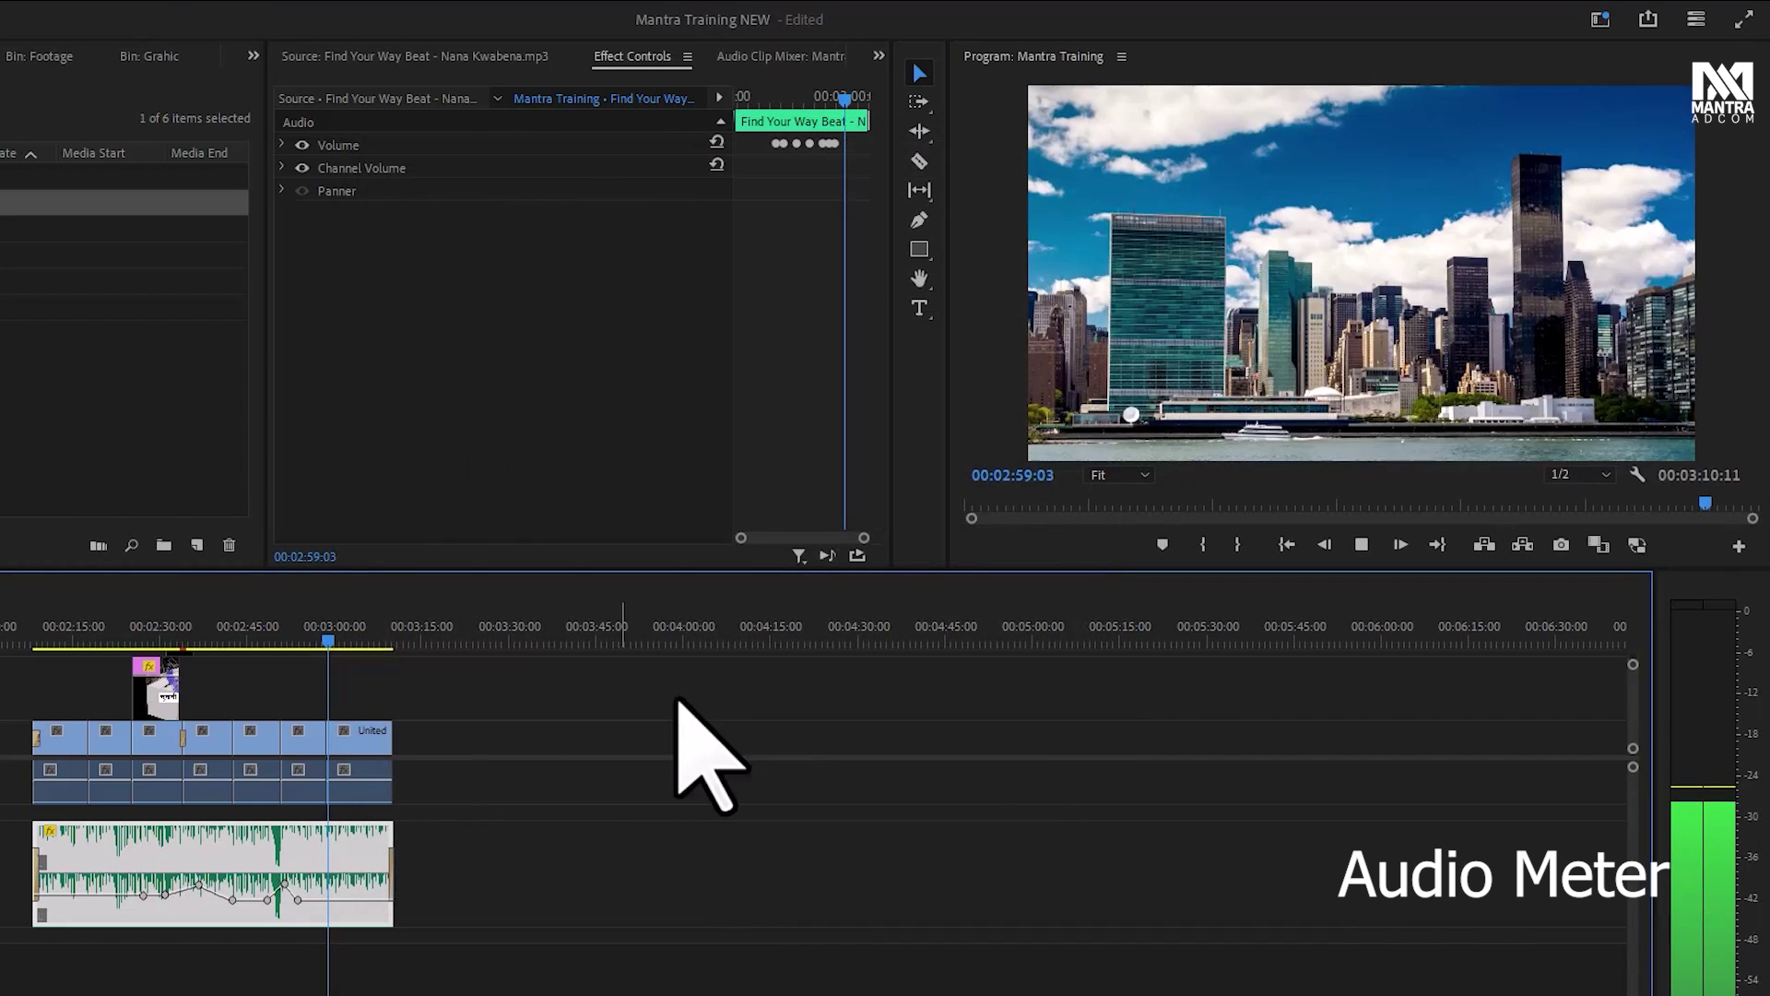
key("space")
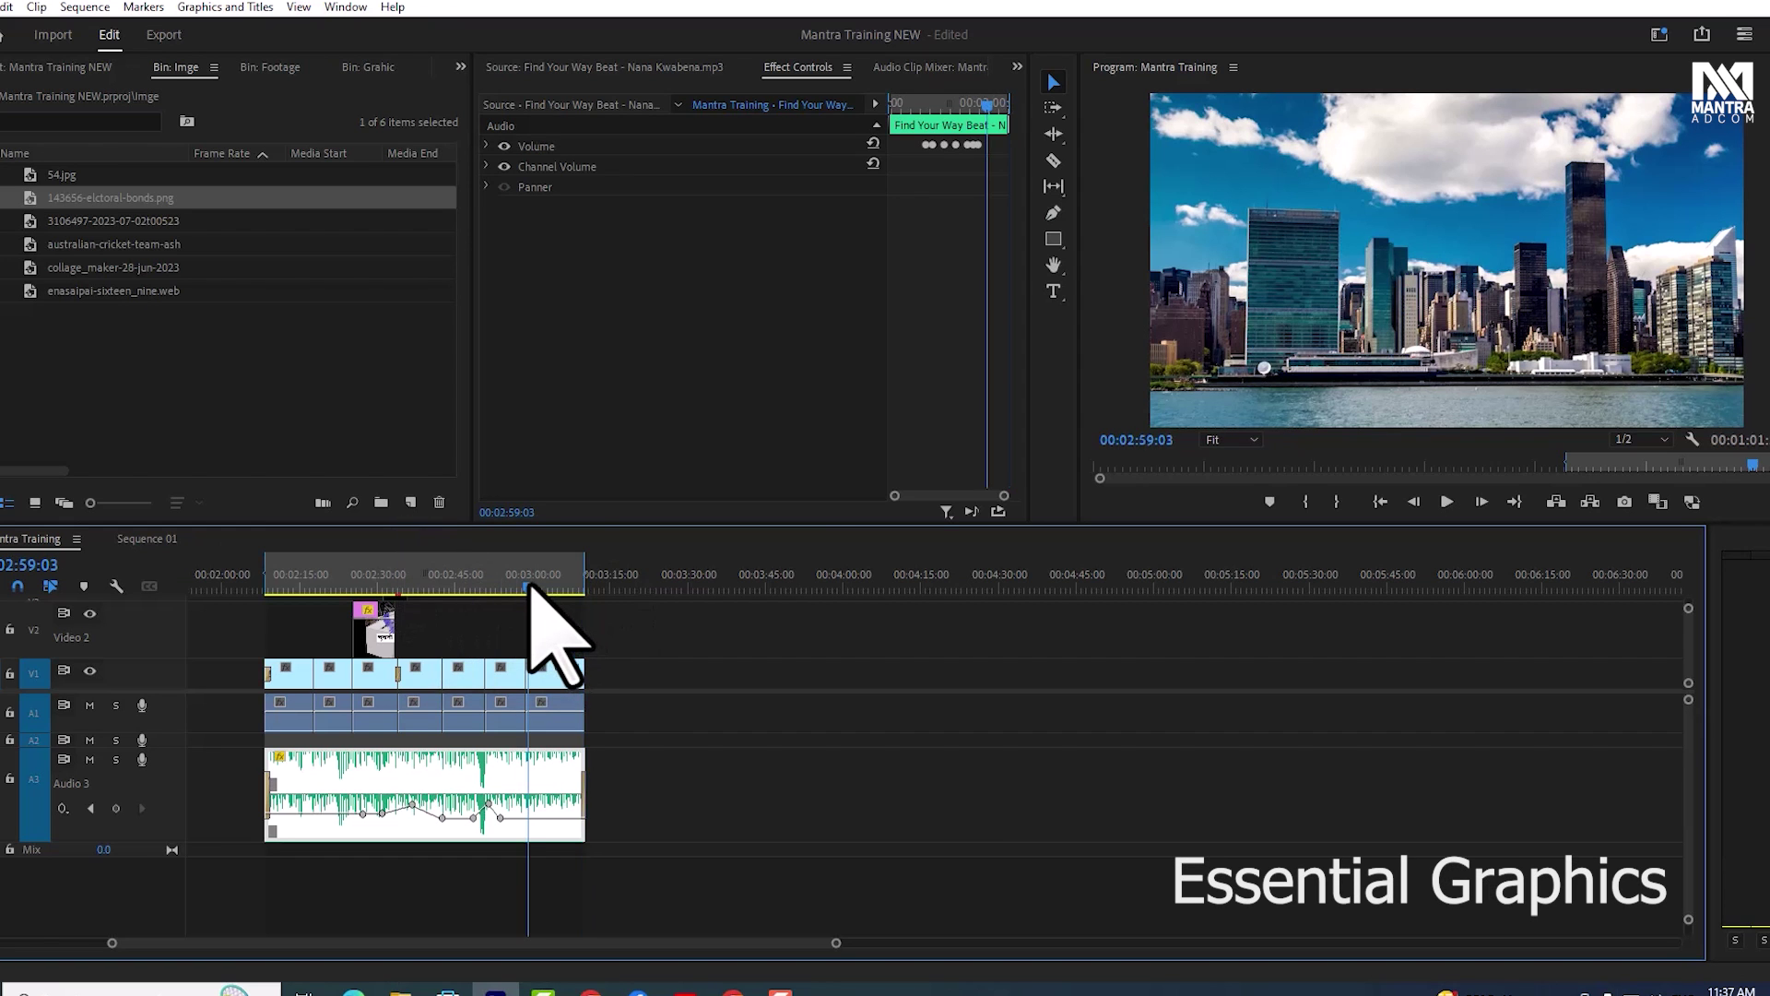
Place the Angled Coming Up Next template on Video 2 at 02:59:03, accepting the font substitution
left_click(528, 584)
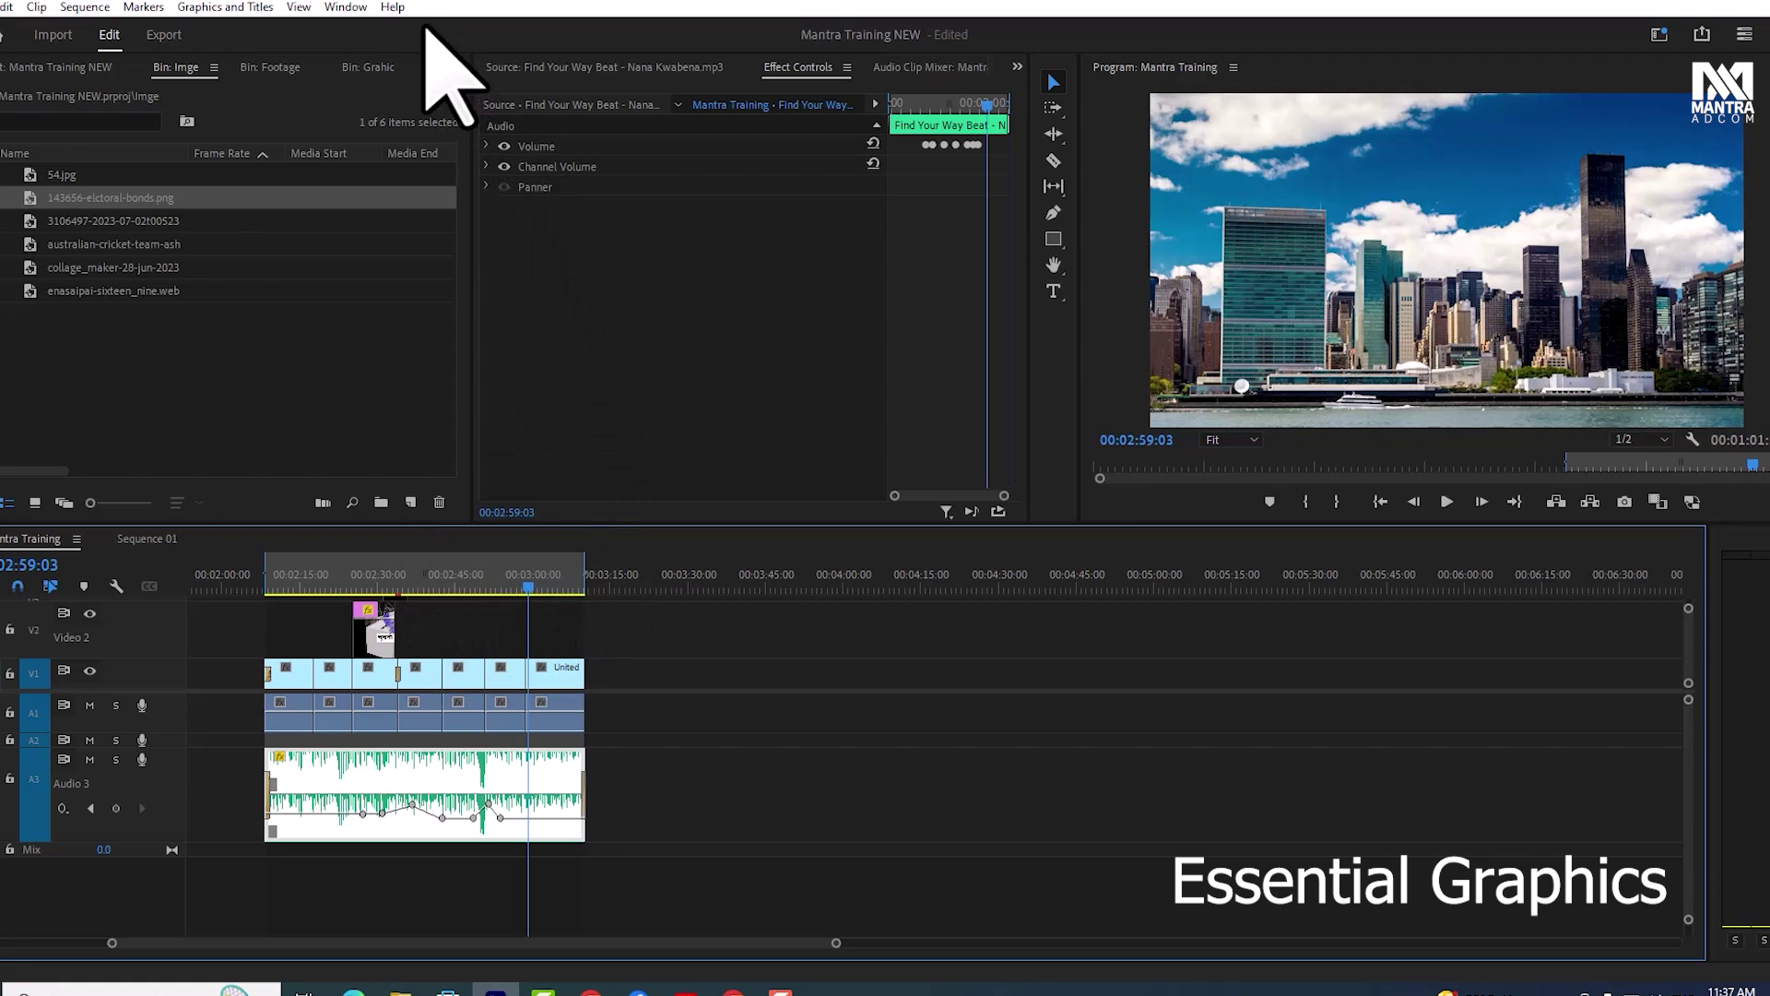
left_click(346, 7)
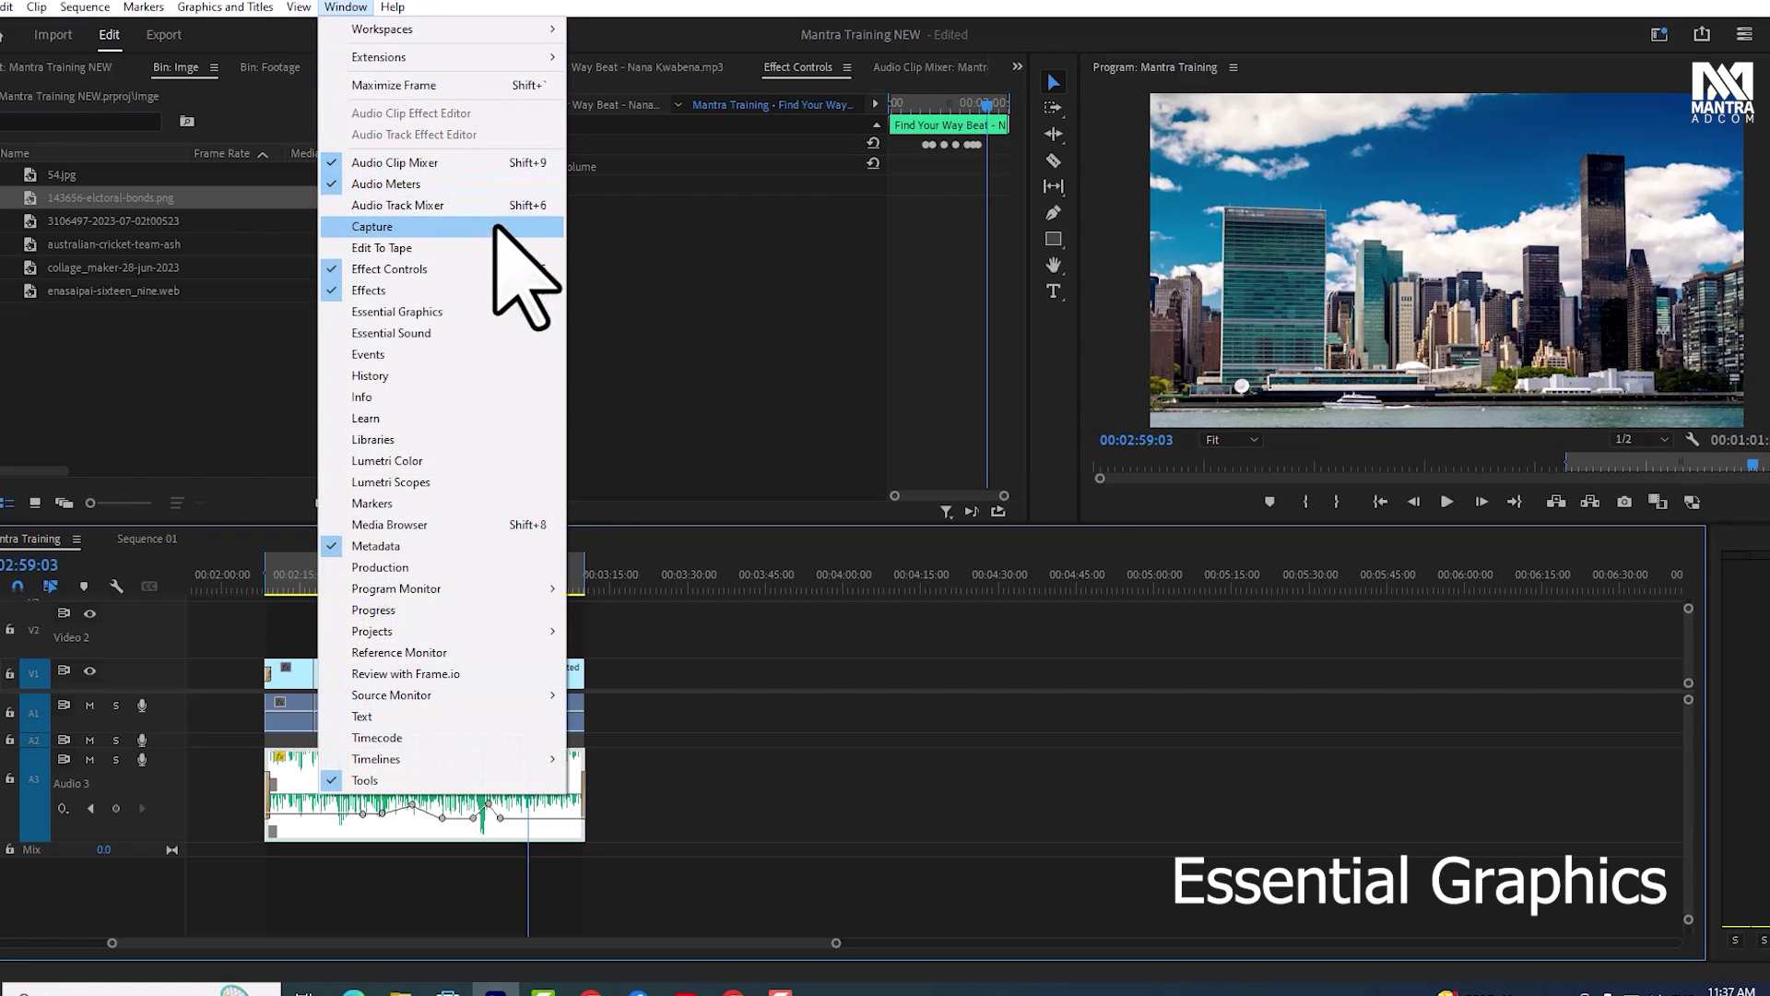
left_click(506, 313)
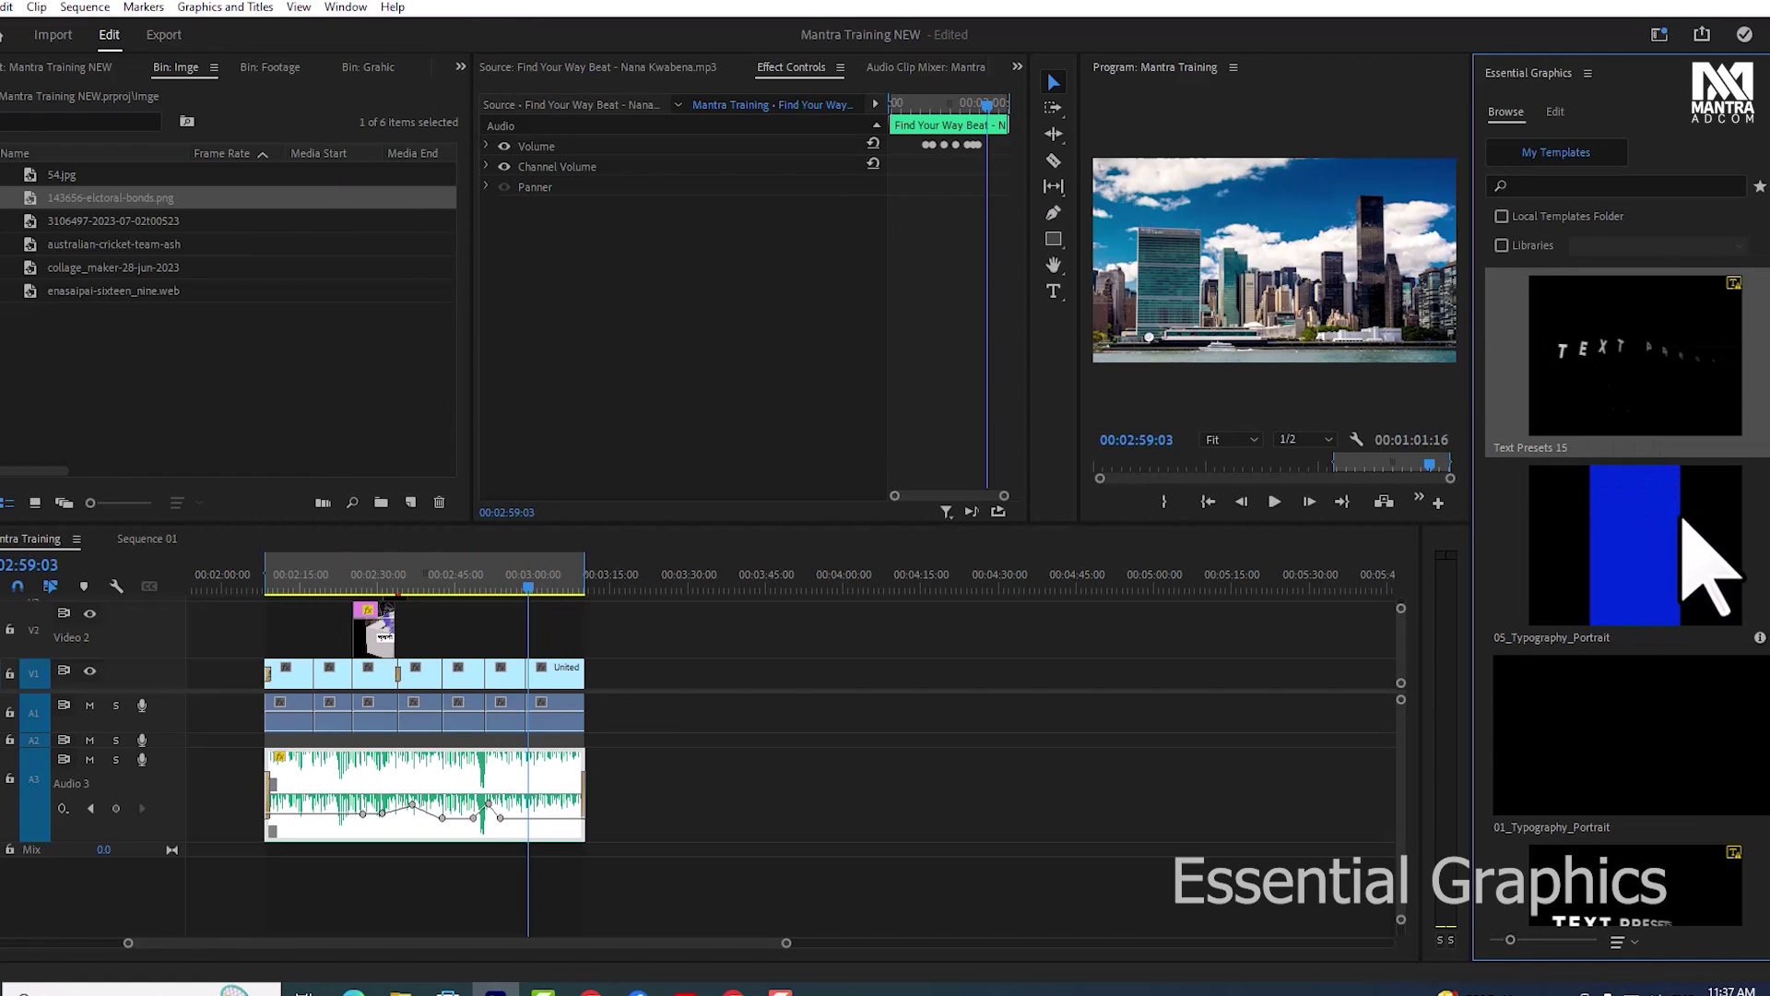
scroll(1714, 599, "down", 2)
scroll(1701, 603, "down", 3)
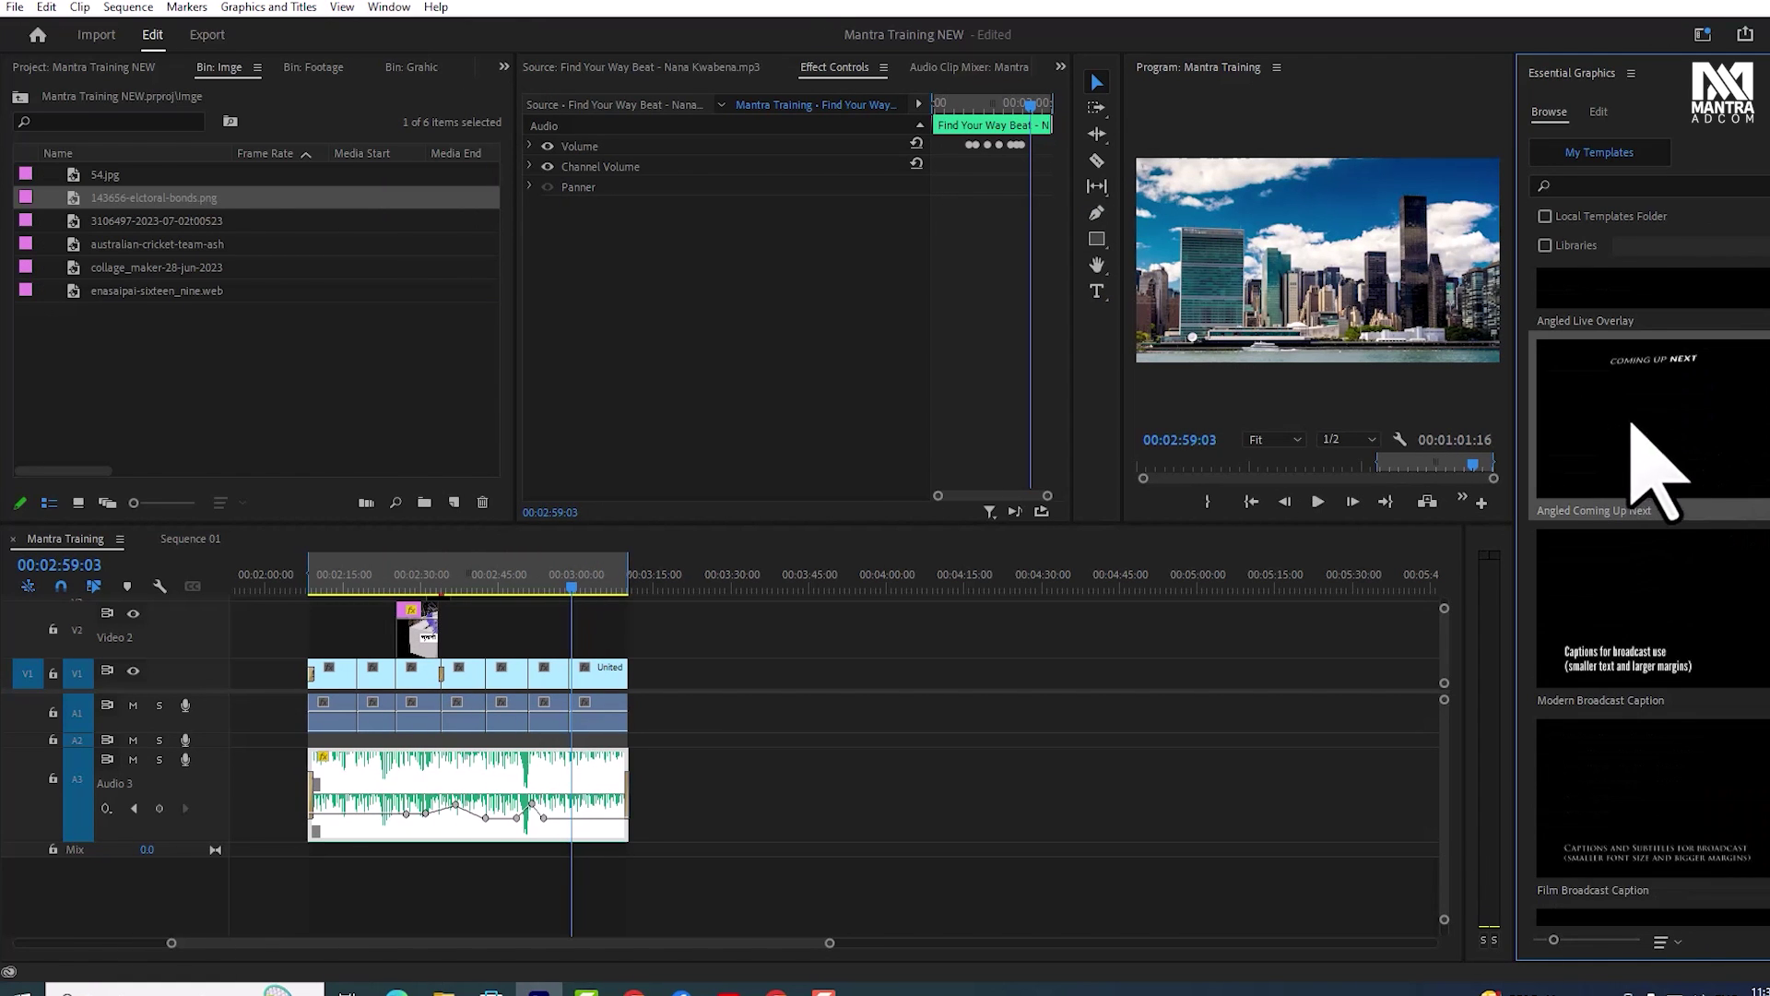
left_click_drag(1636, 433, 590, 634)
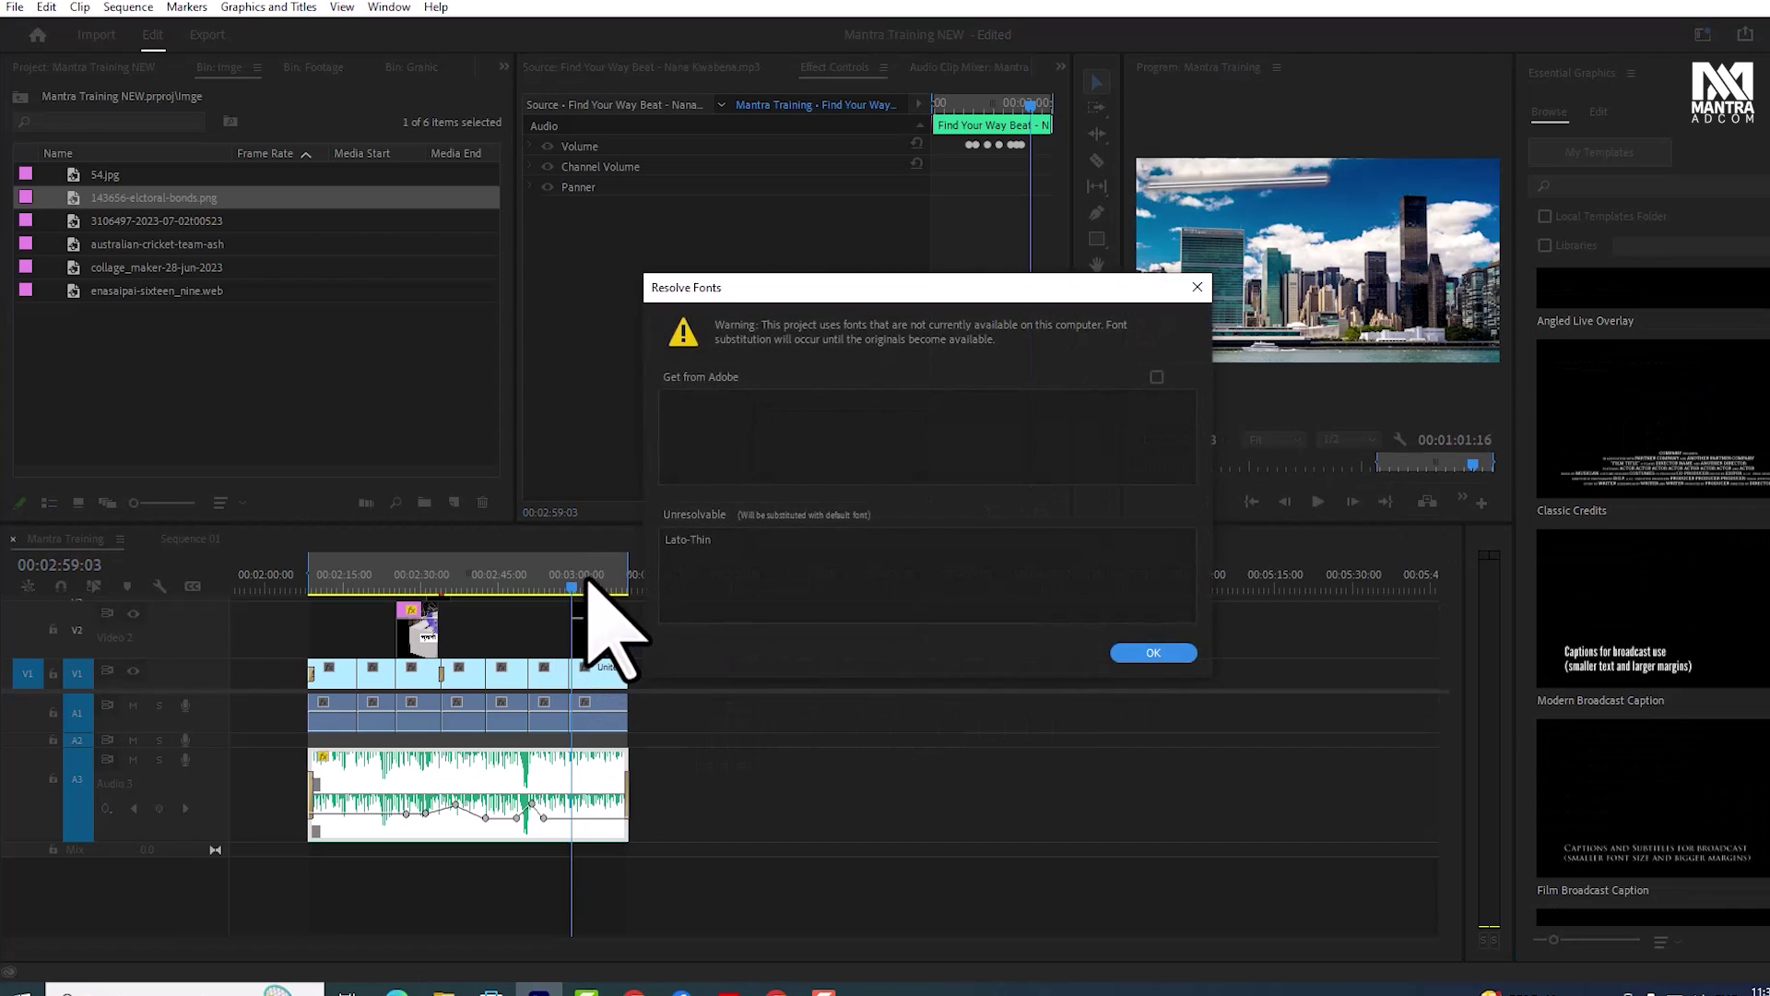
left_click(1143, 648)
key("space")
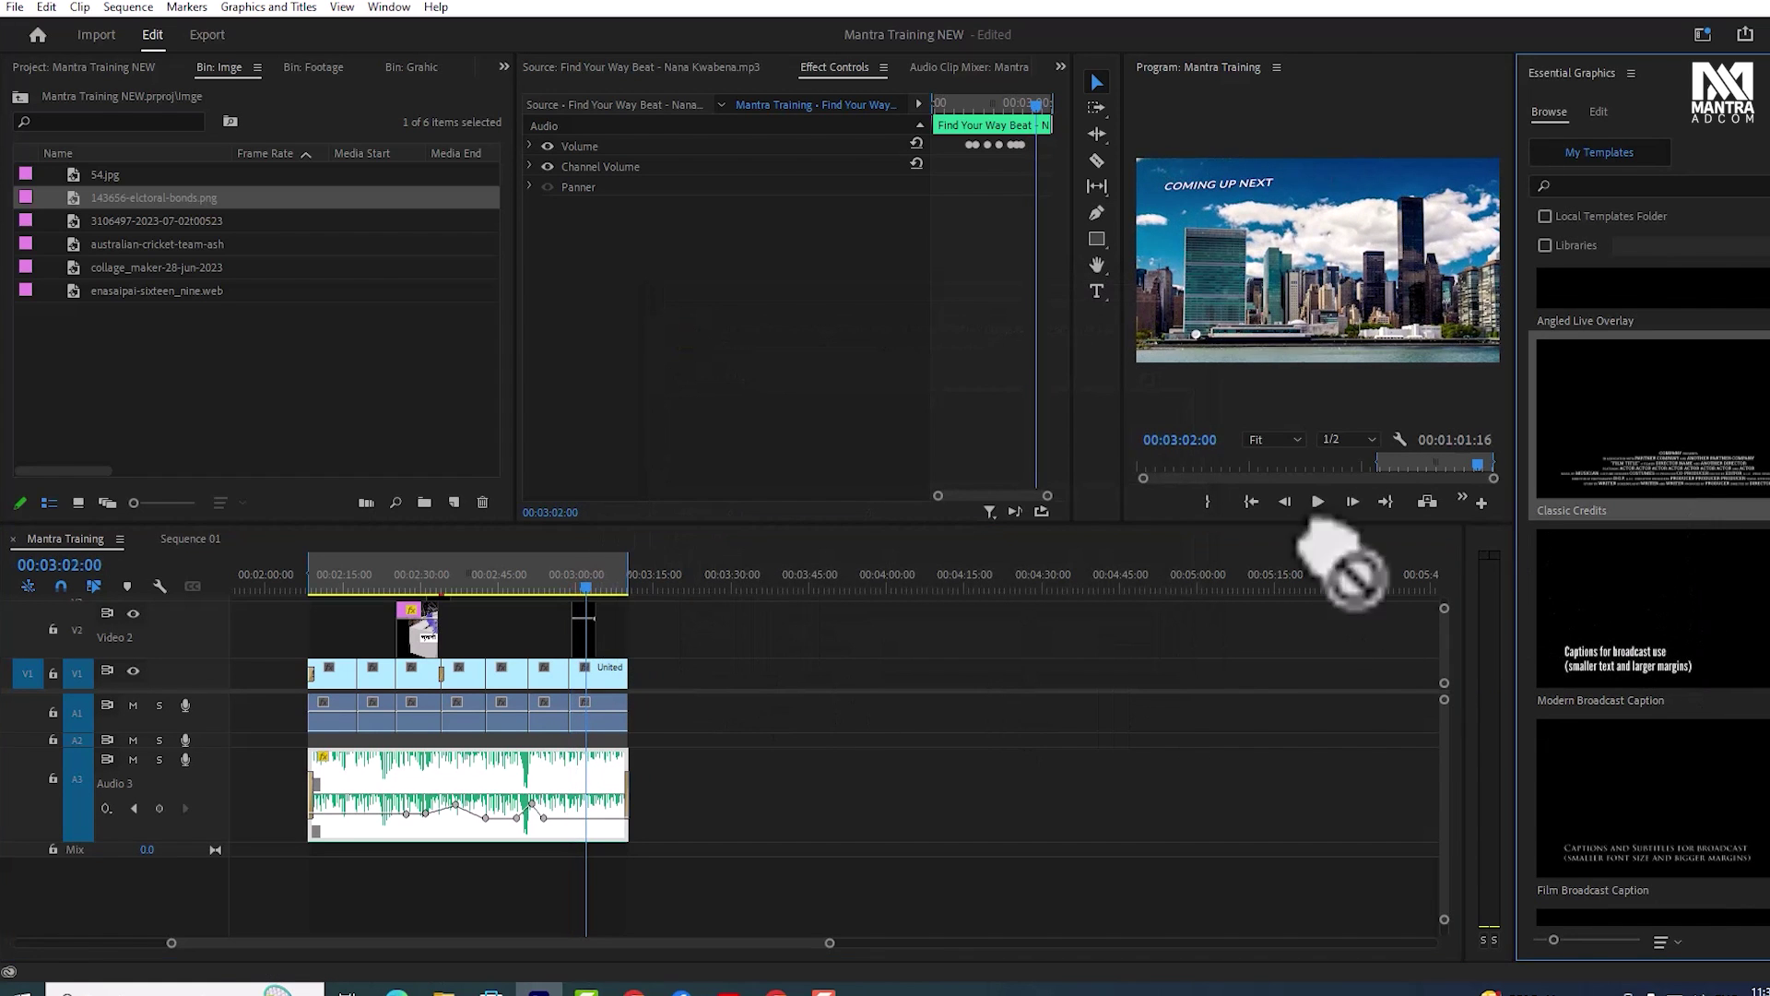
Add the Modern Broadcast Caption template on Video 2 near 02:46 and preview it
left_click_drag(1659, 613, 507, 627)
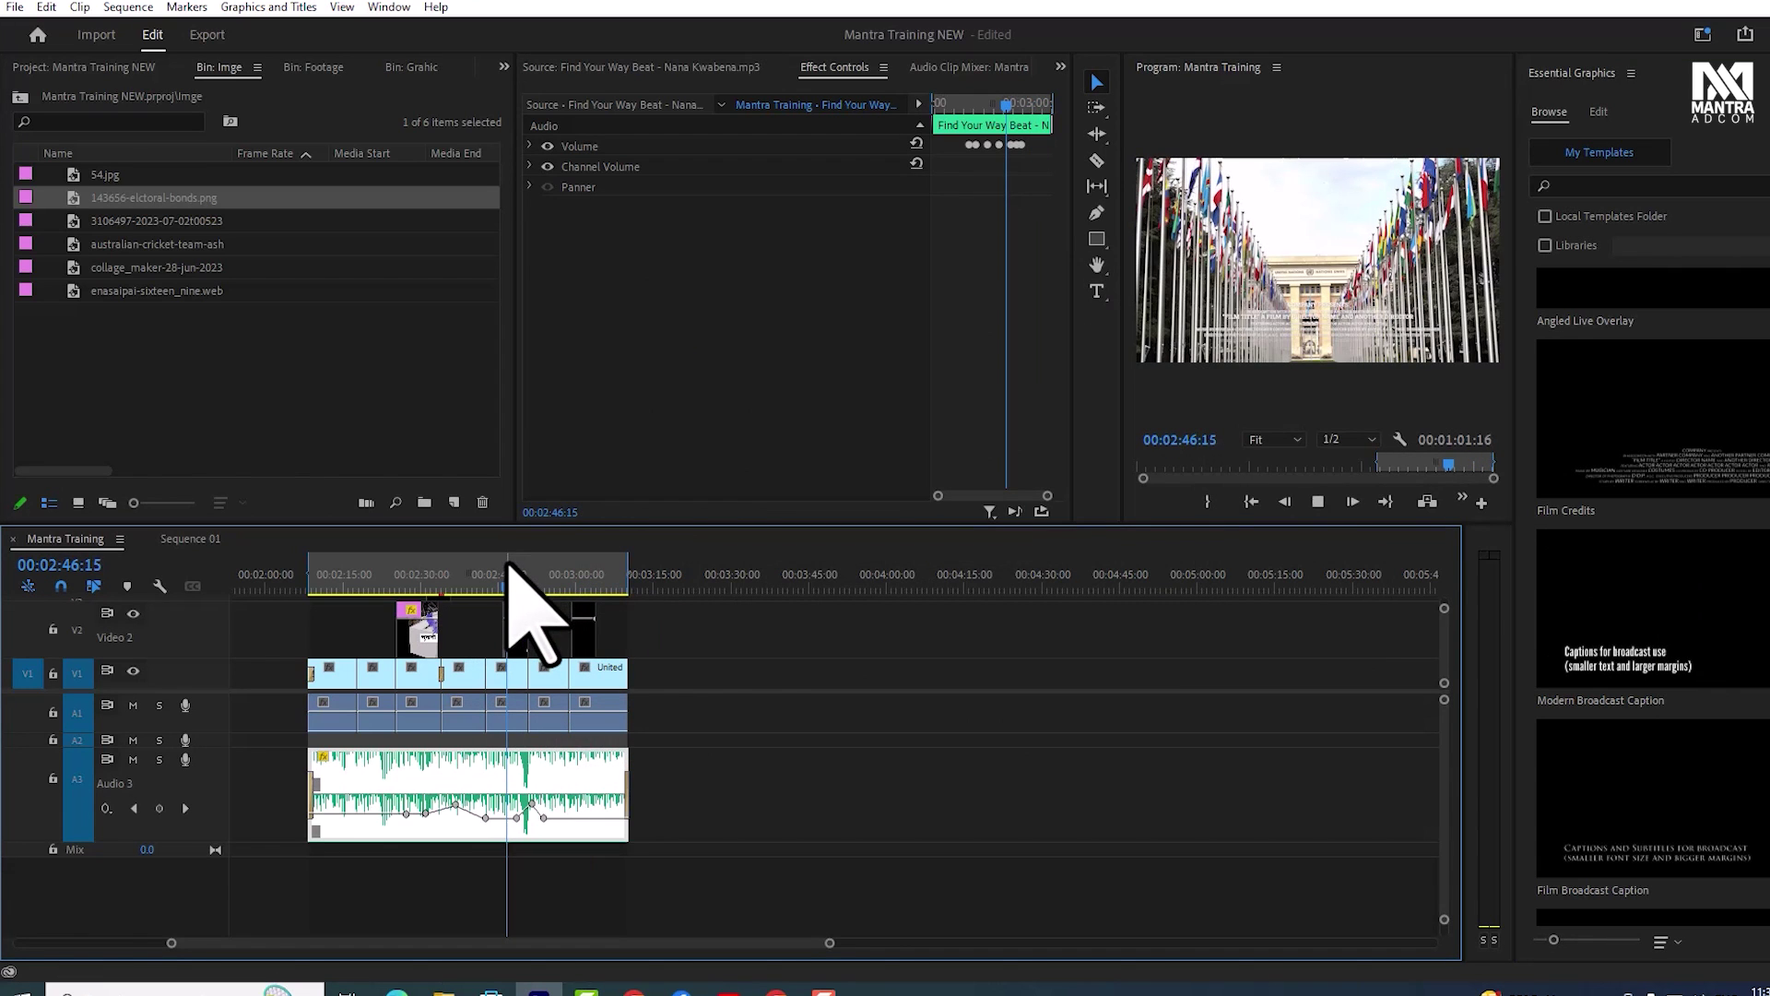
key("space")
key("space")
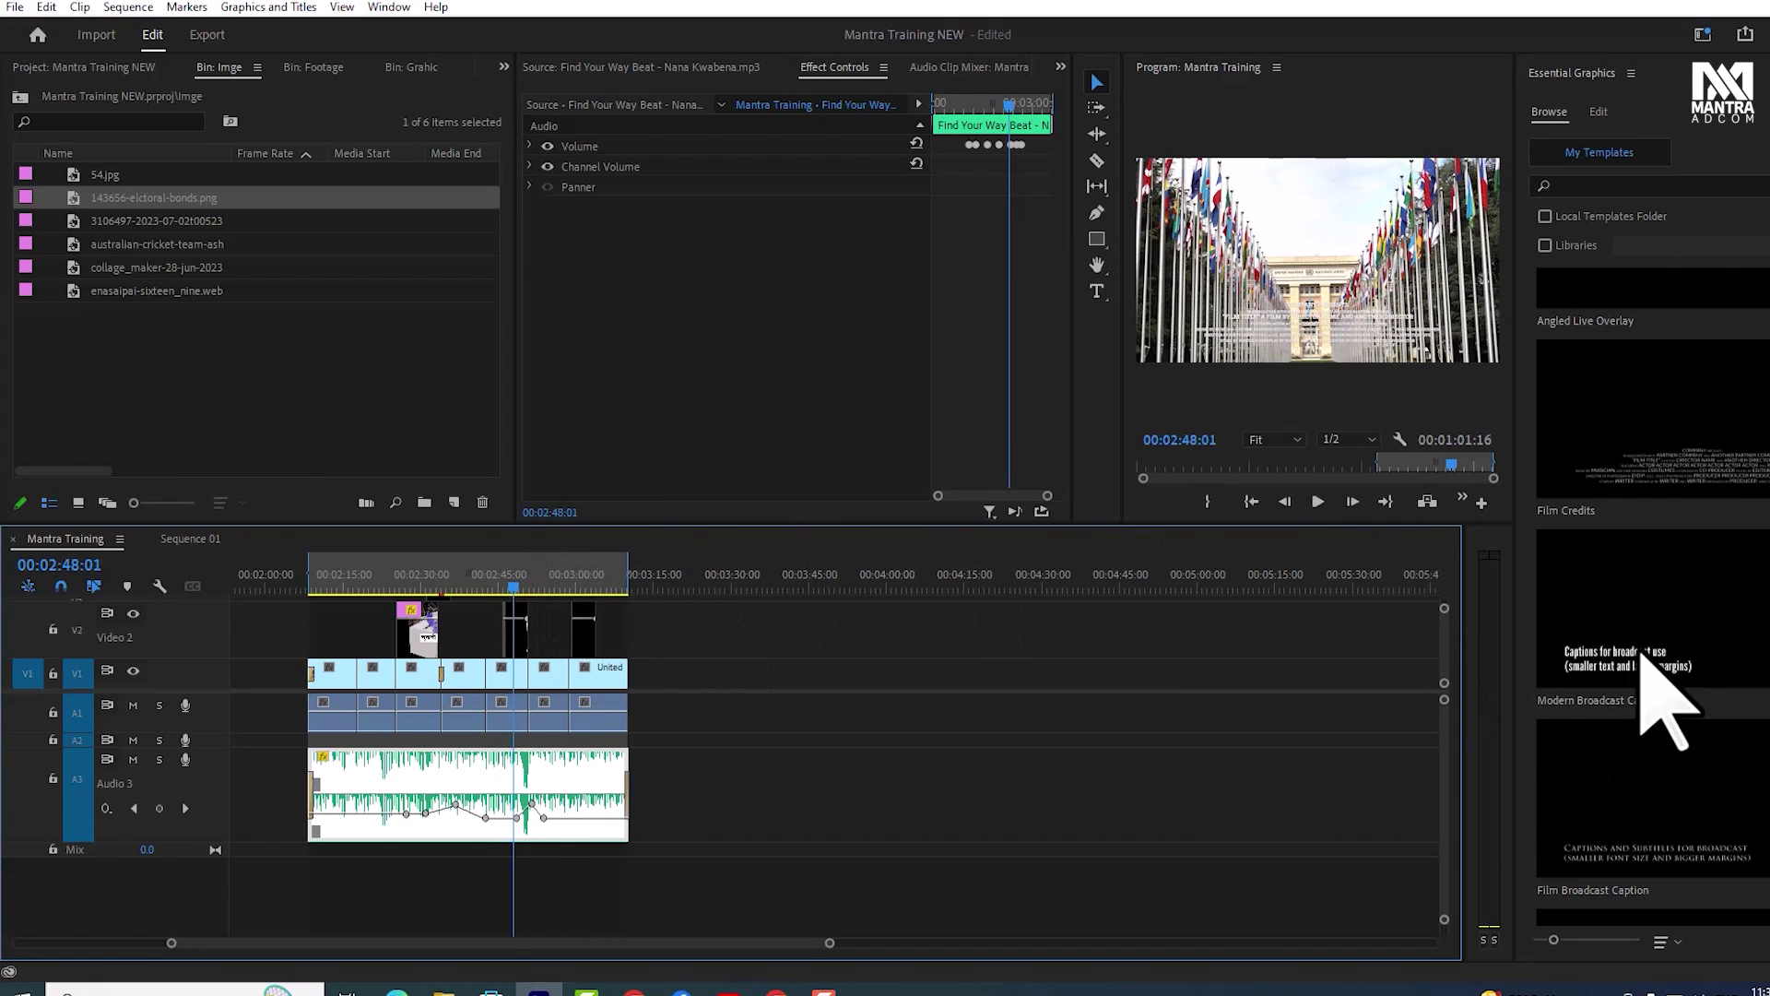
scroll(1673, 668, "down", 2)
scroll(1707, 679, "down", 1)
scroll(1722, 719, "down", 1)
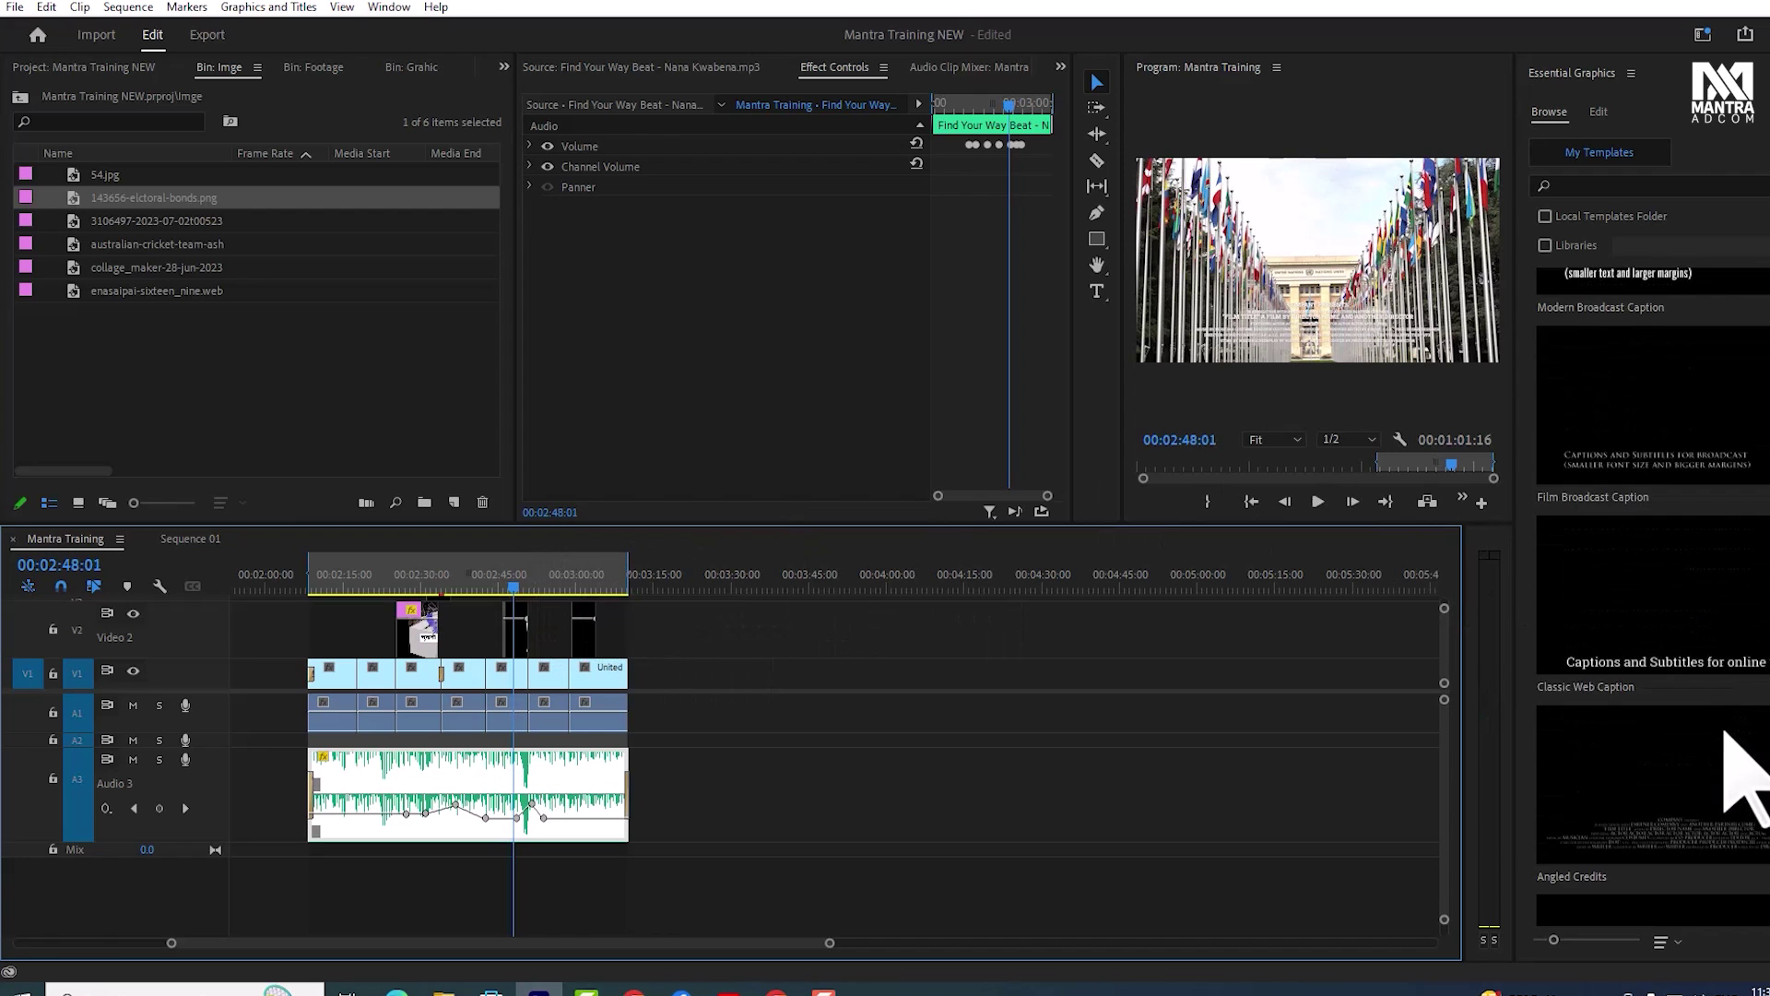
scroll(1719, 751, "down", 1)
scroll(1728, 738, "down", 1)
scroll(1727, 742, "down", 1)
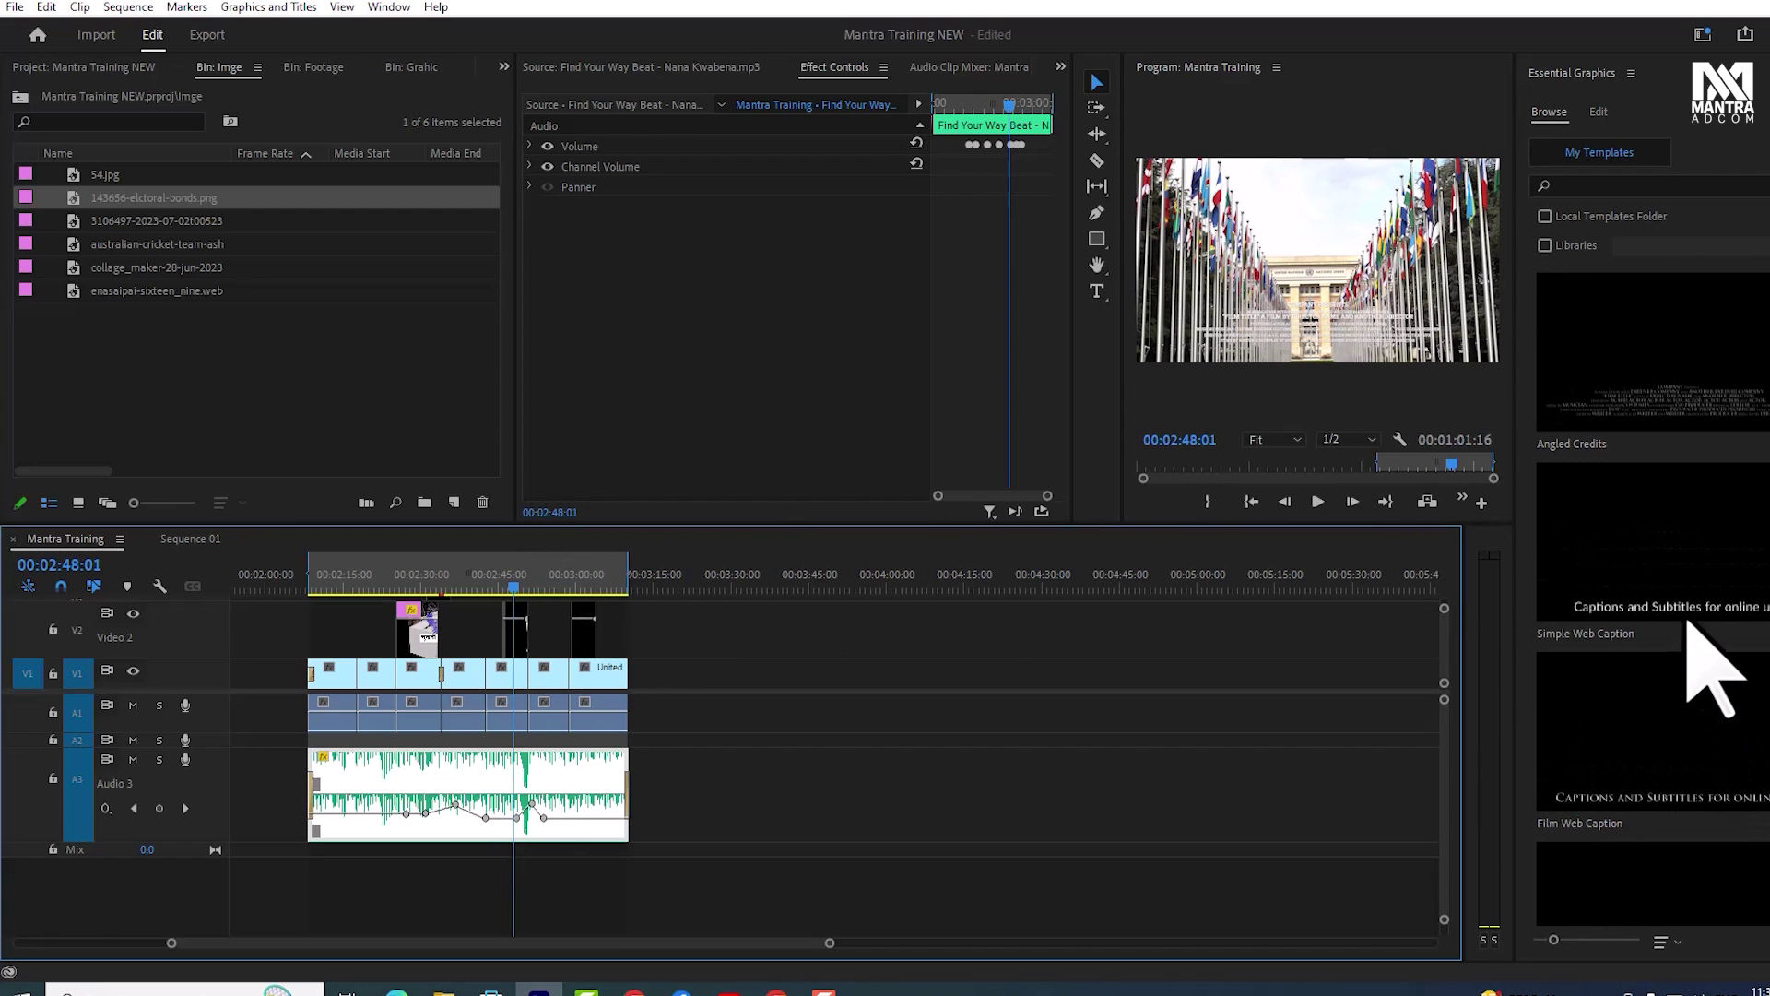
scroll(1713, 679, "down", 1)
Select the Coming Up Next graphic on Video 2 near 03:00 and its title text layer
left_click(575, 574)
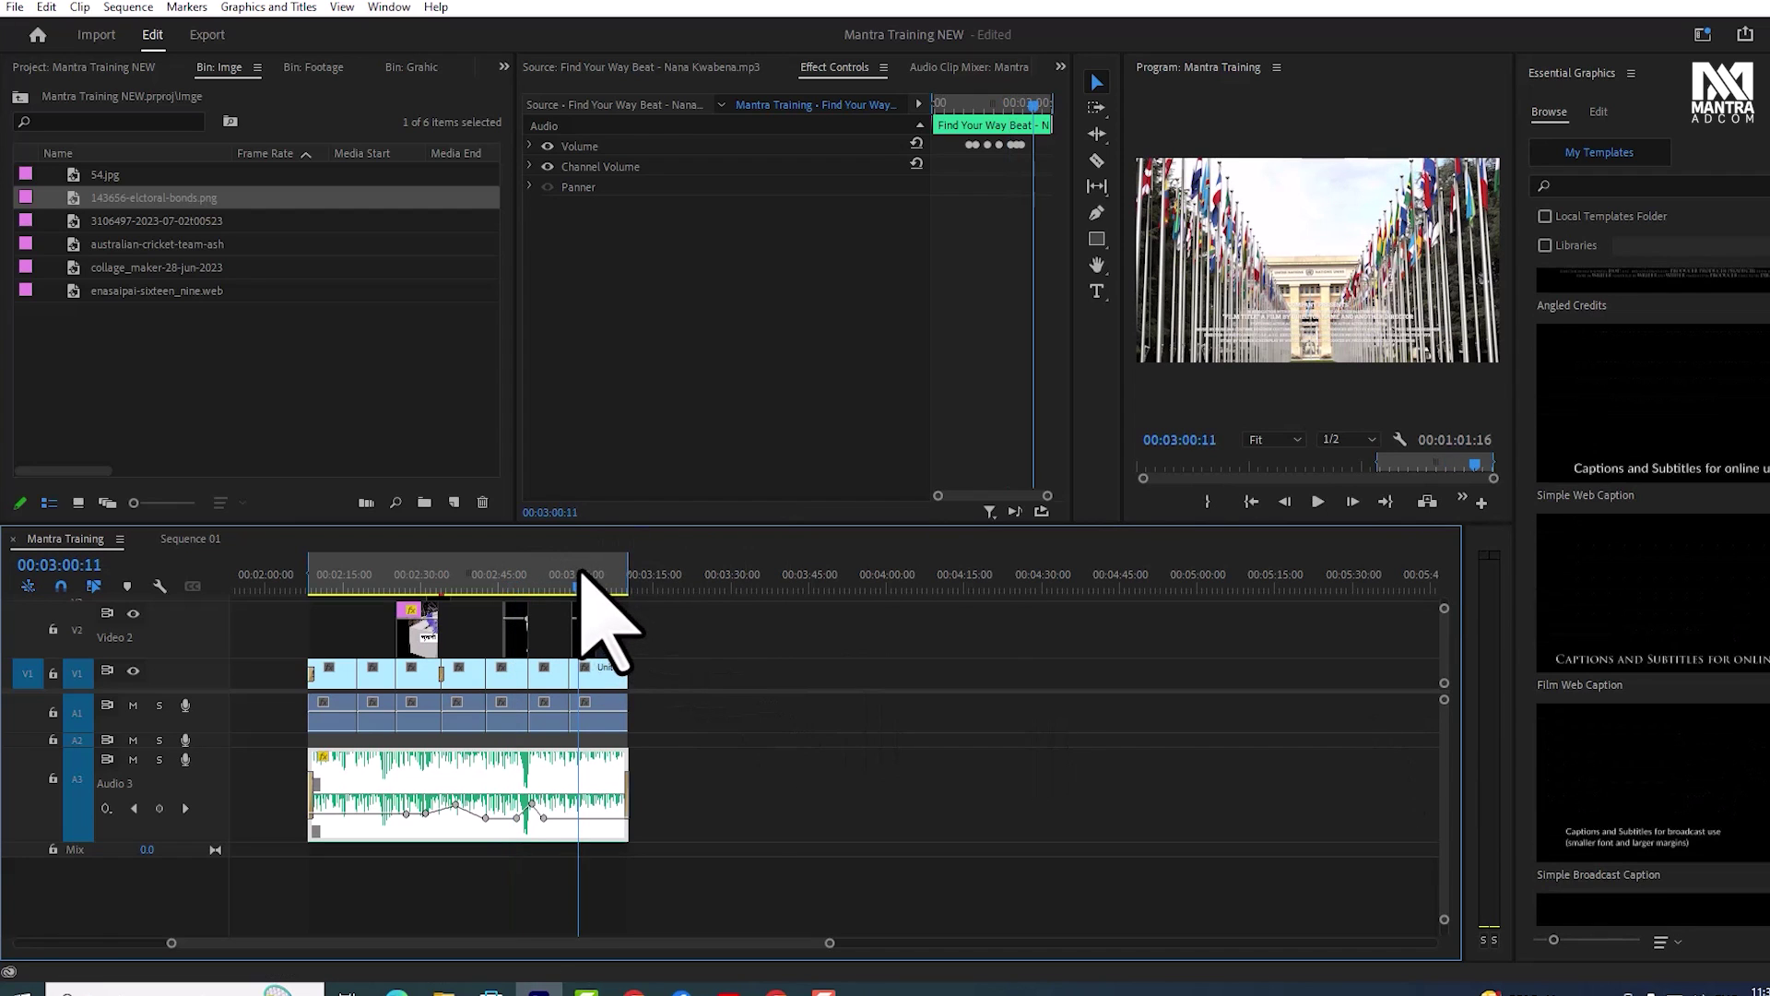
key("space")
left_click(576, 631)
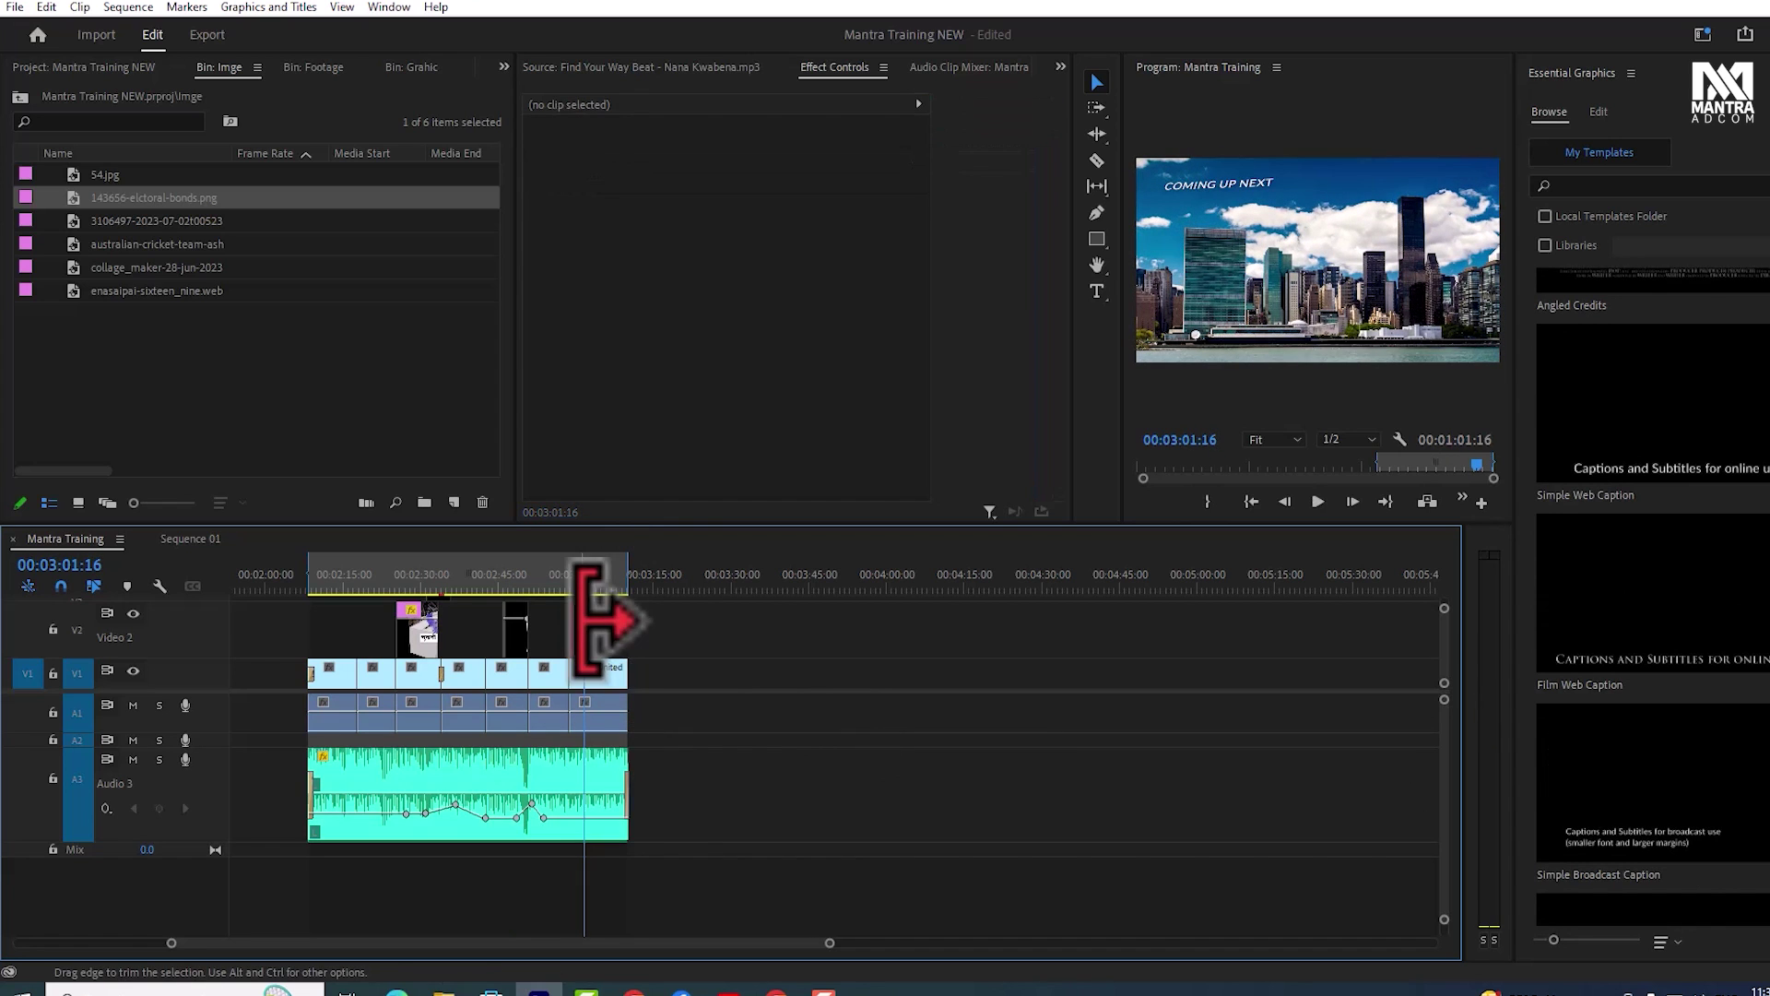
left_click(582, 629)
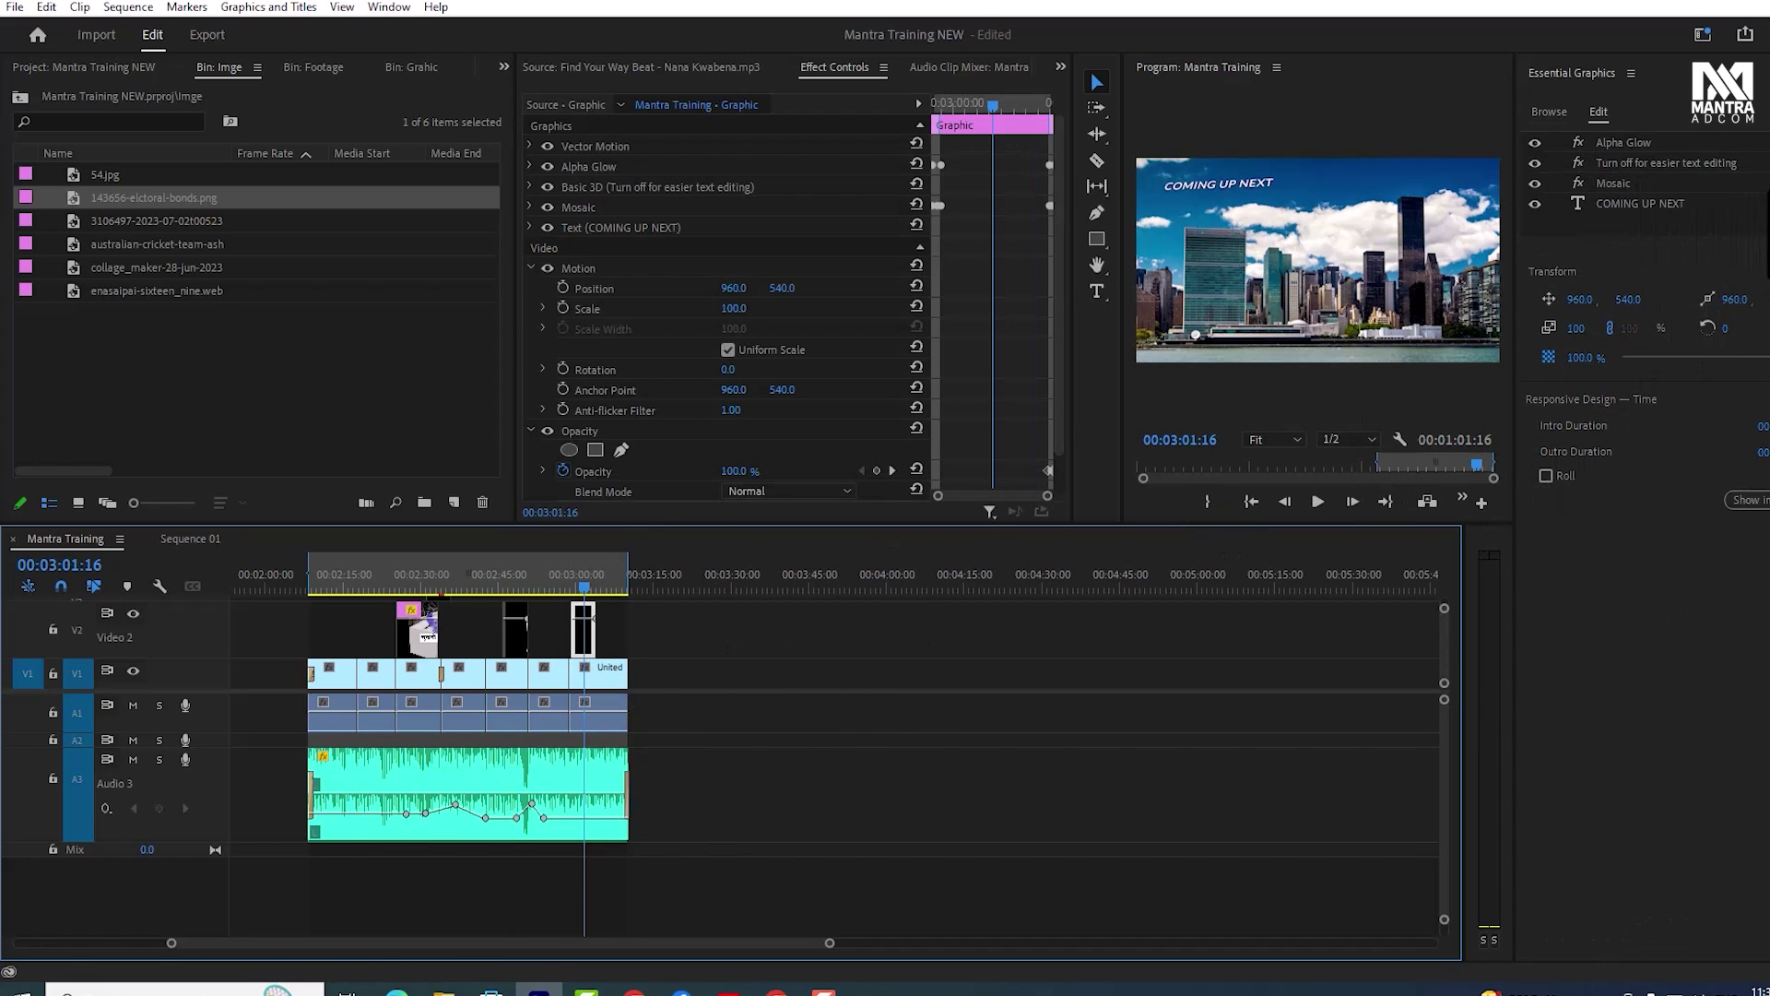
left_click(1686, 204)
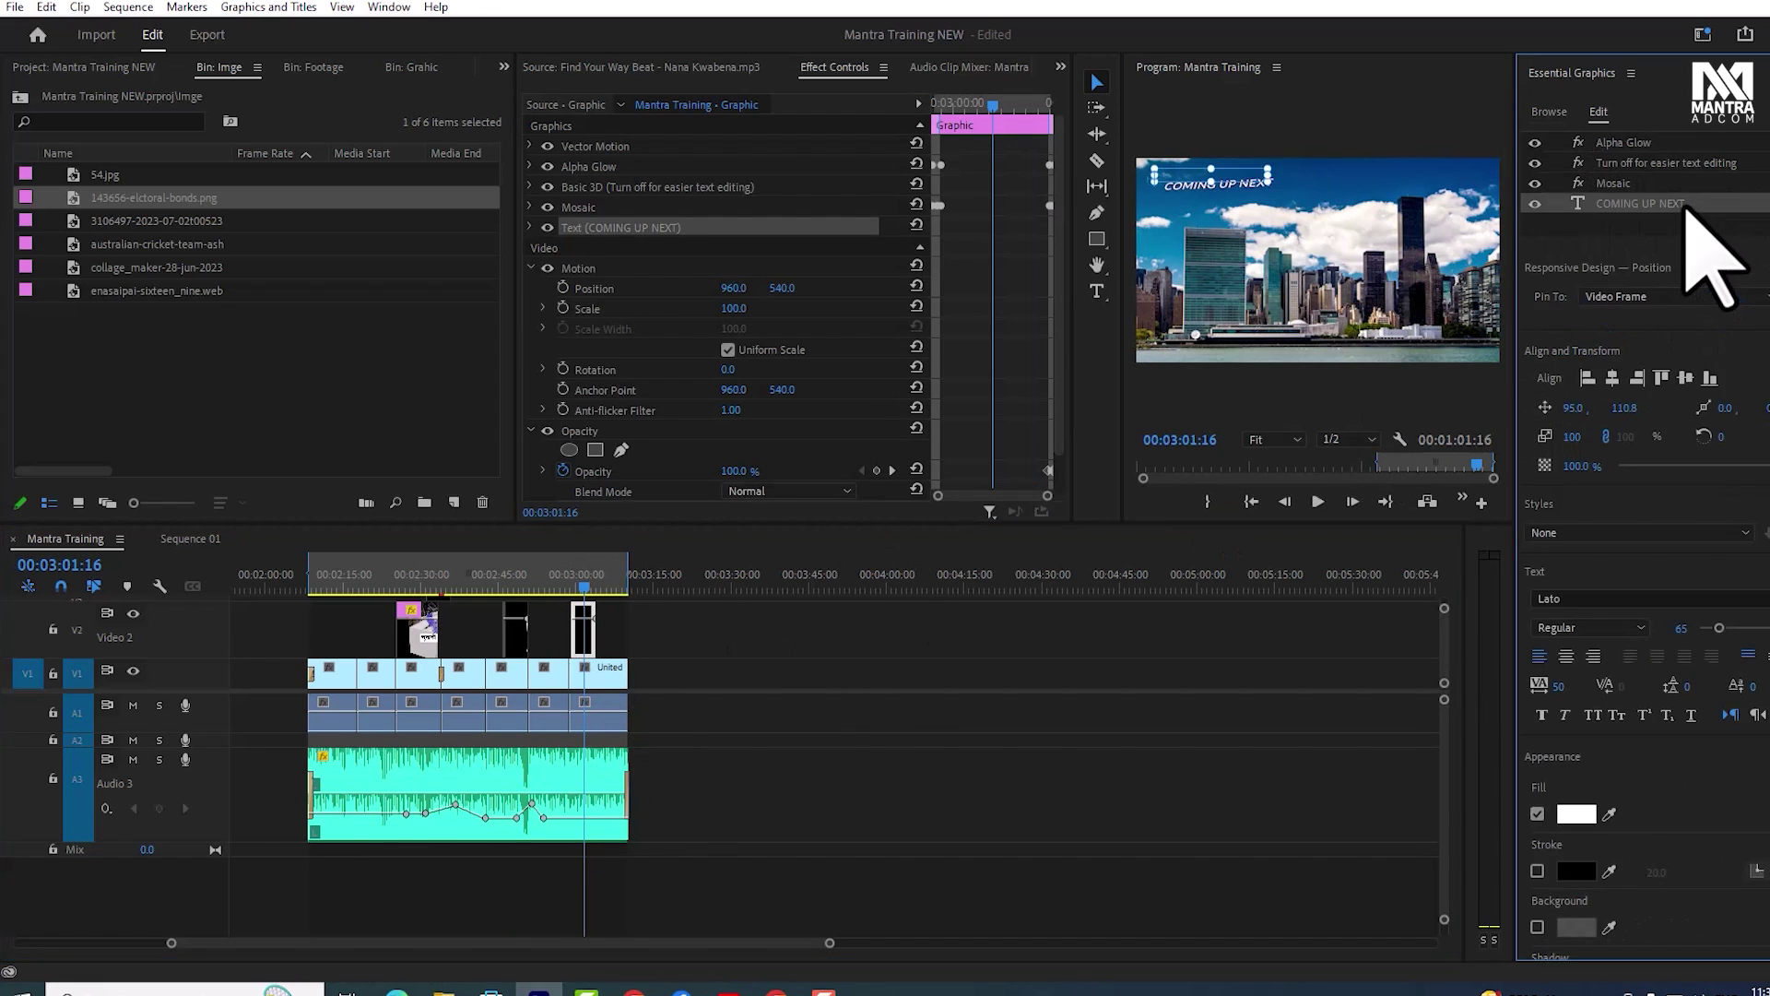
key("t")
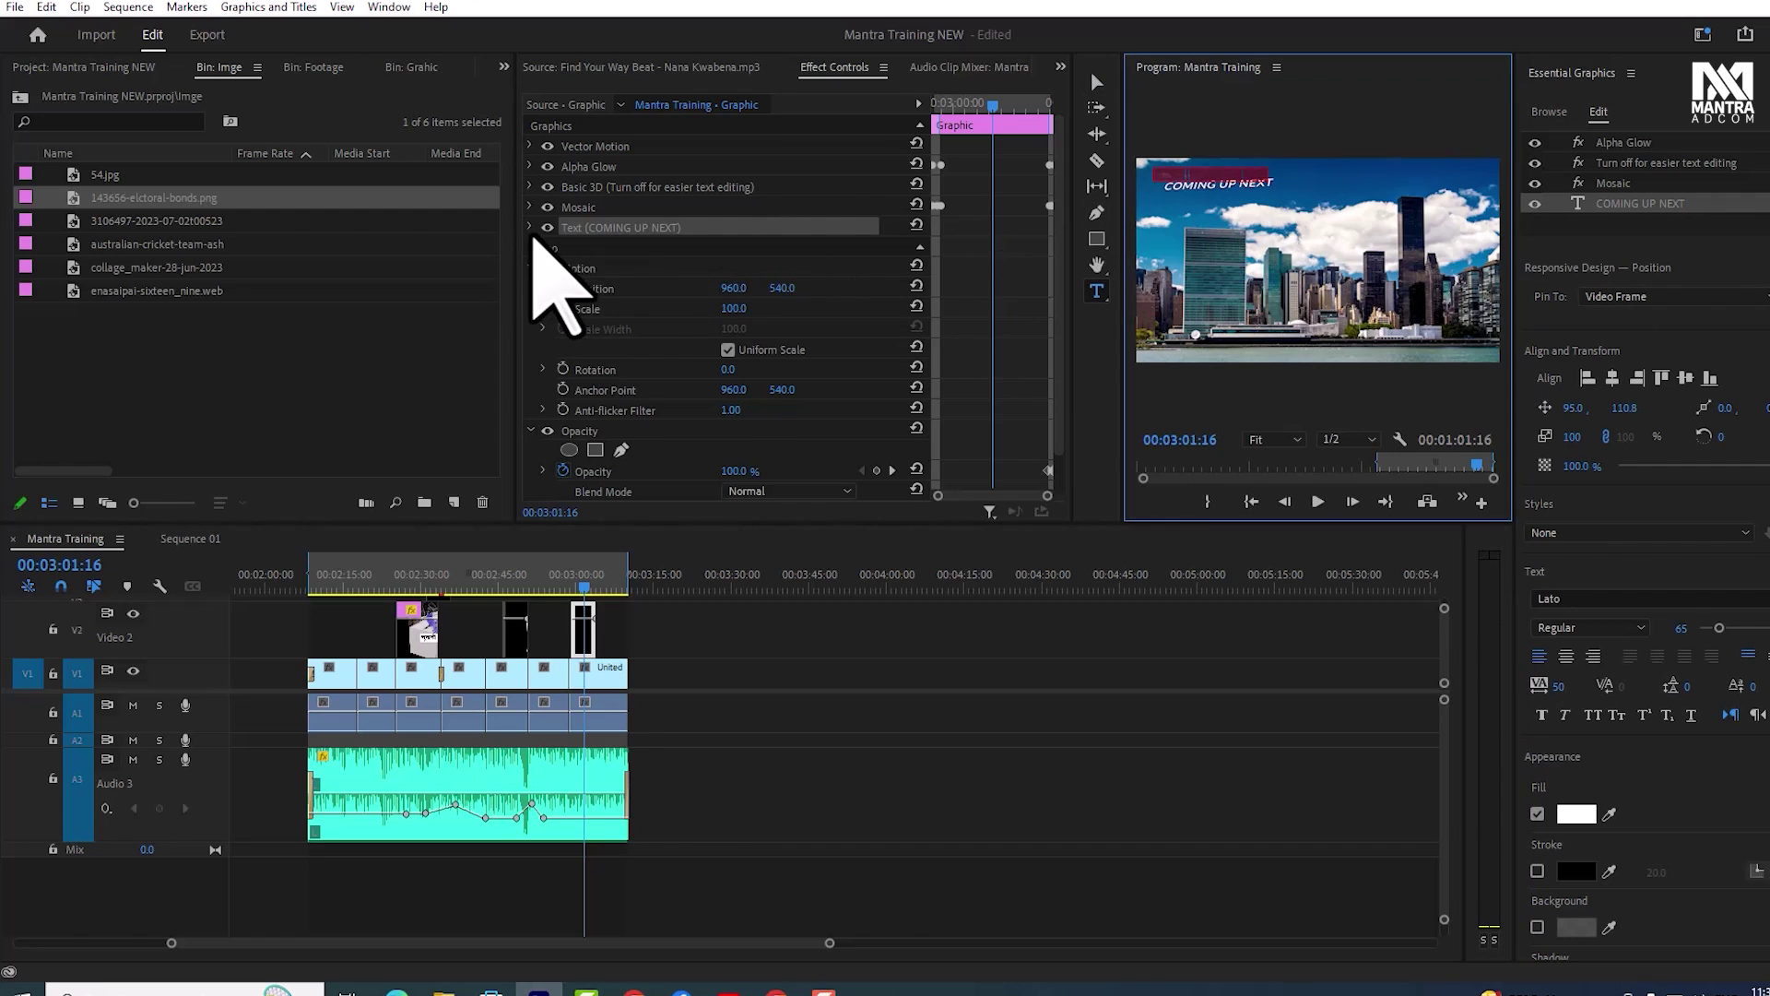
left_click(532, 231)
Retype the title as 'Mantra adcom' in the Program monitor and play back to preview
left_click(1291, 235)
type("sddsdsd")
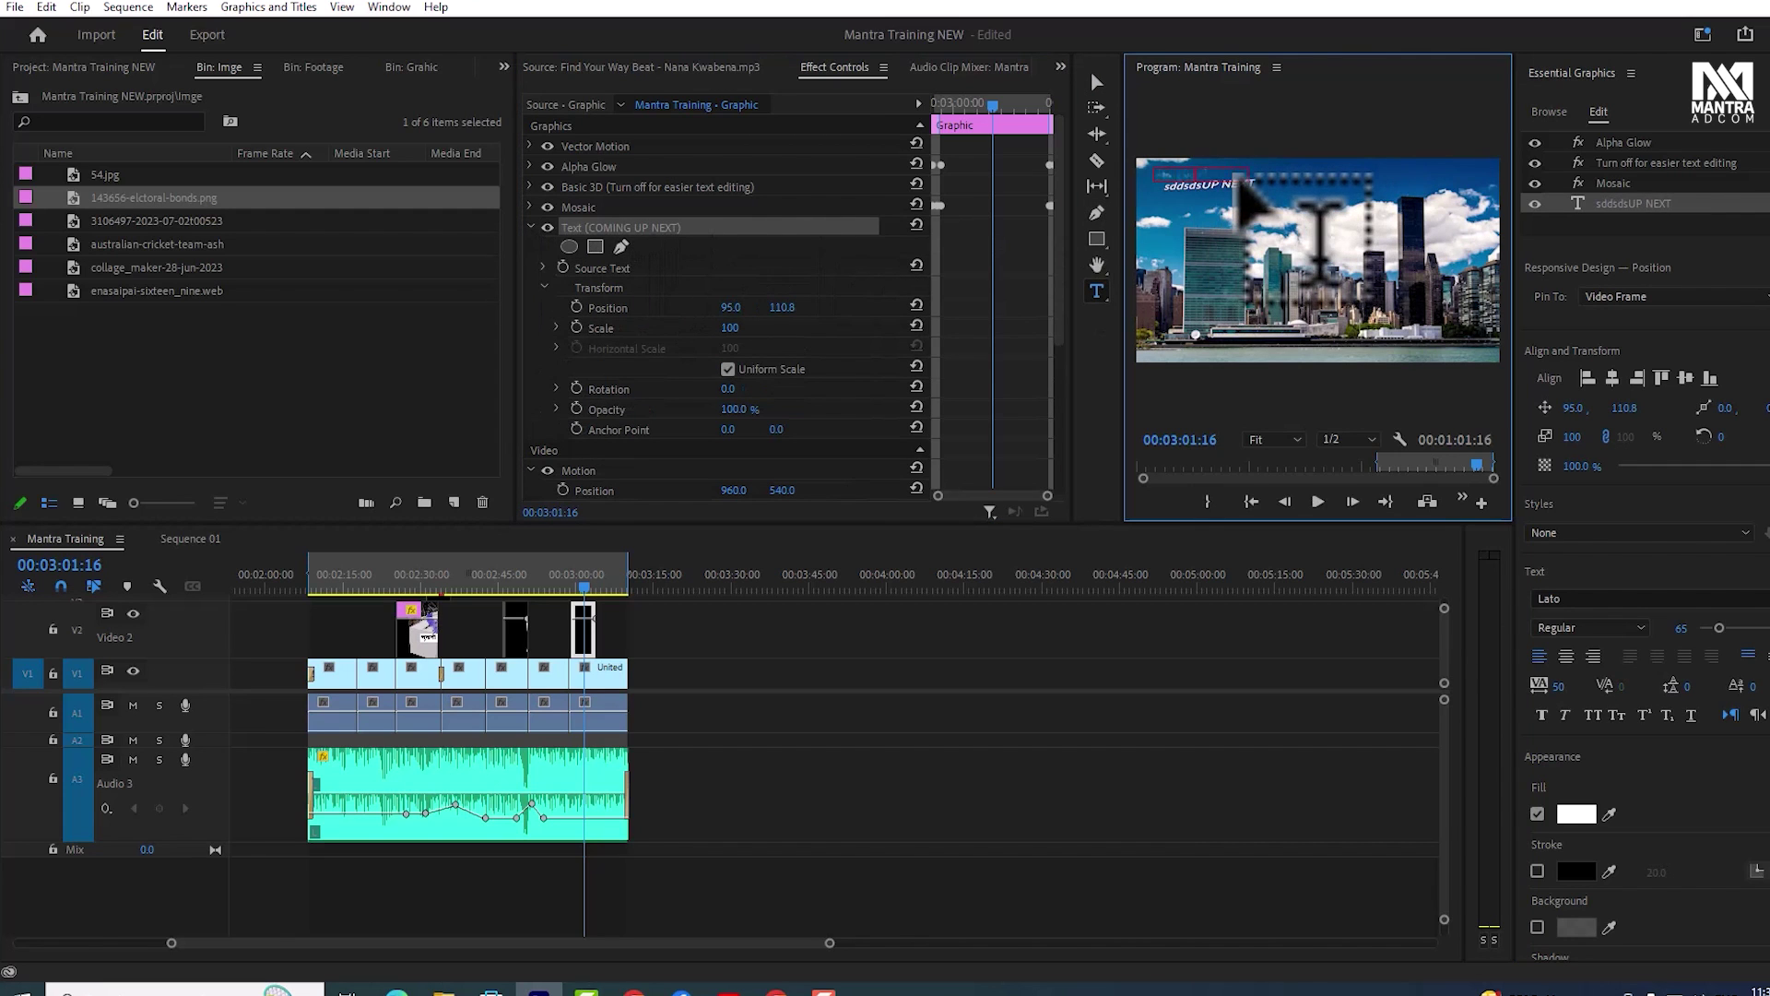
key("ctrl+a")
key("BackSpace")
type("MMantra ad")
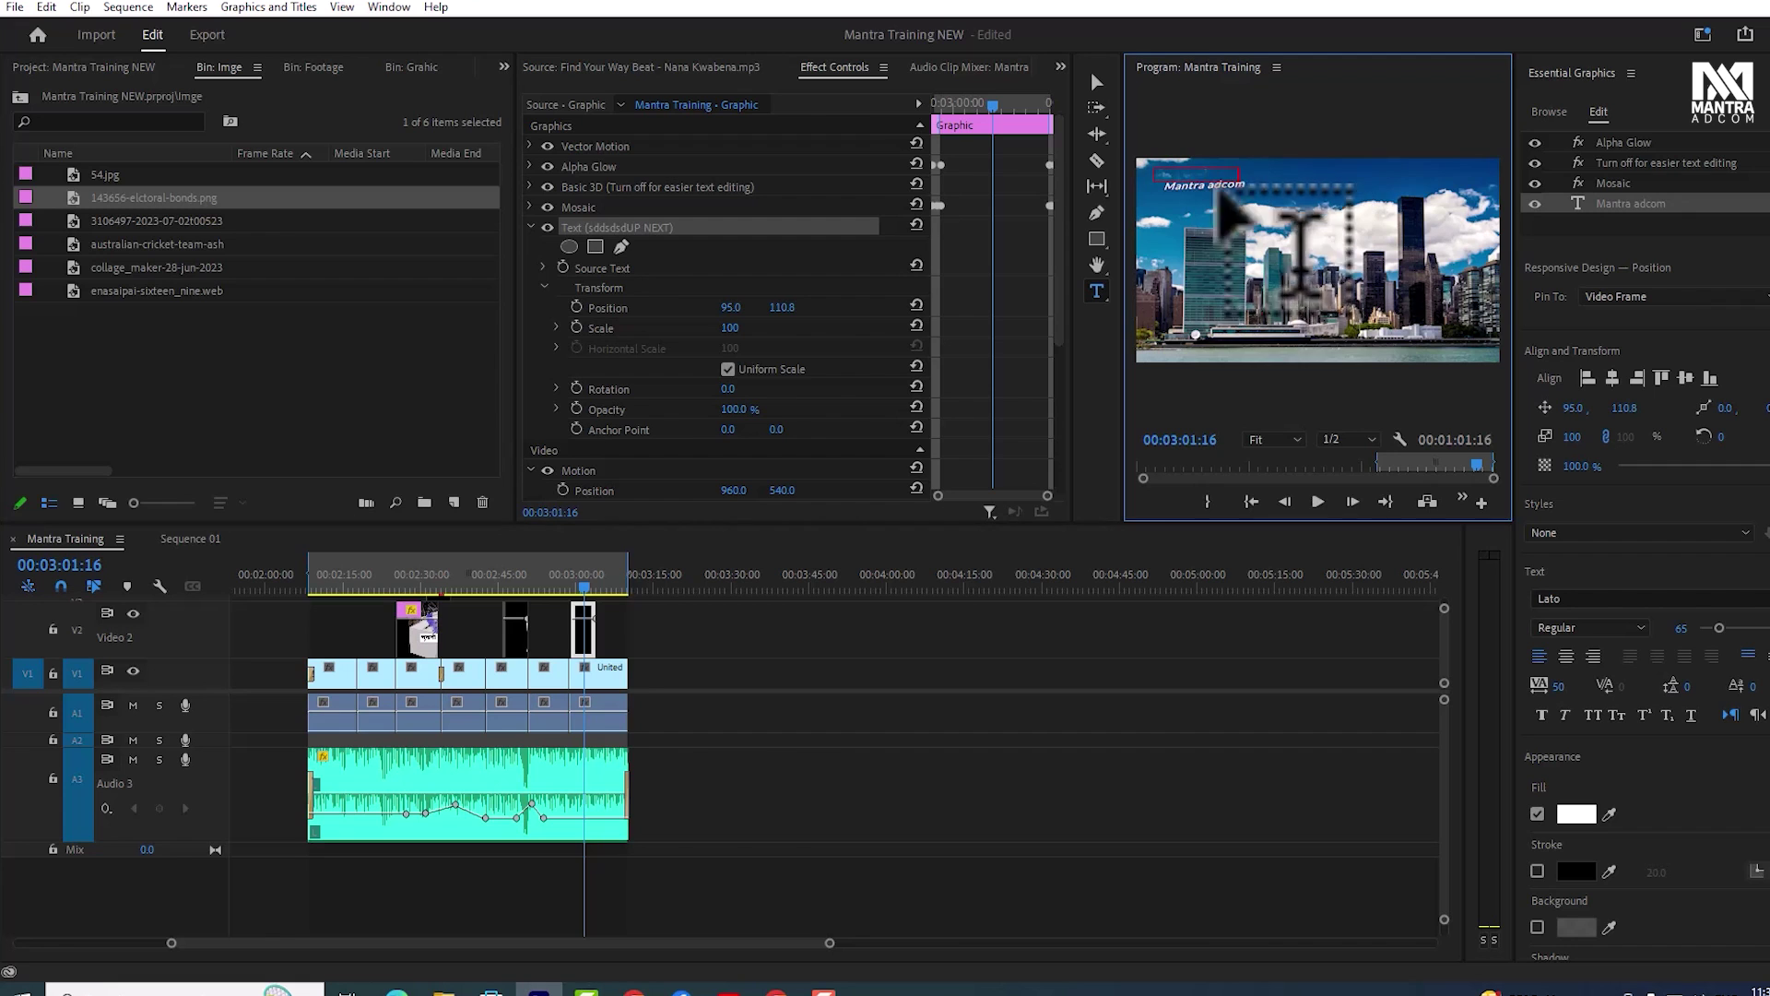
left_click(580, 587)
key("space")
key("space")
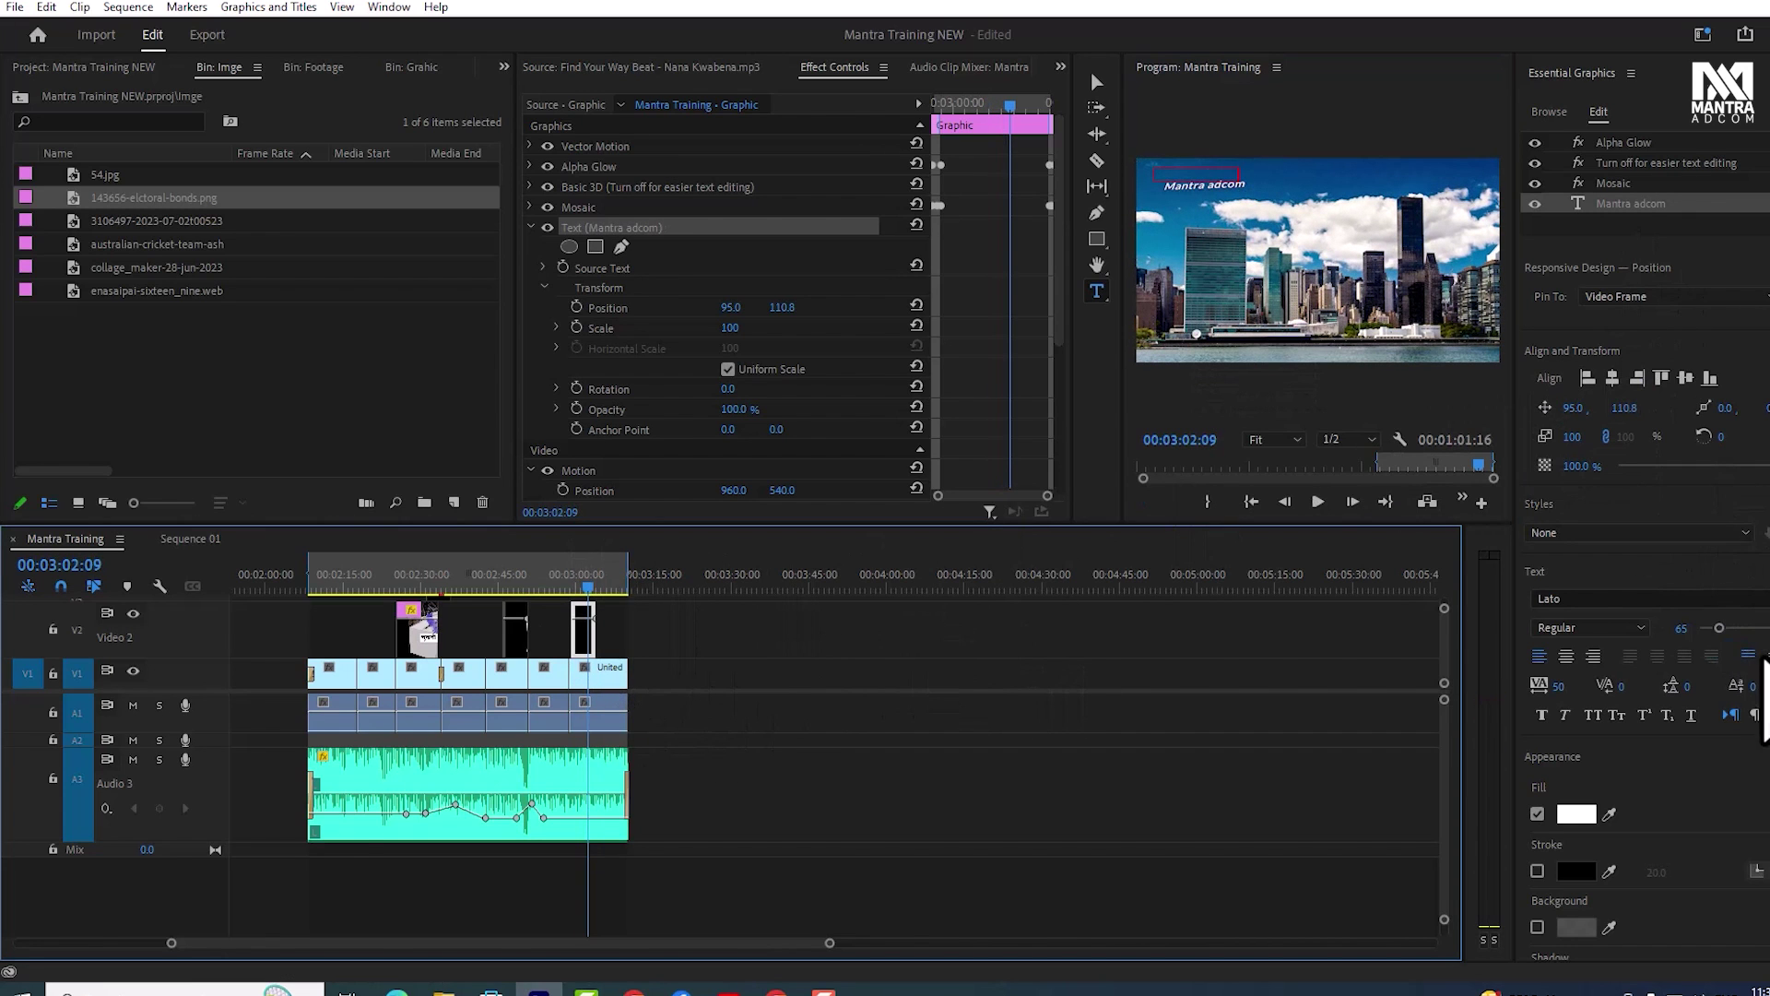
scroll(1739, 802, "down", 3)
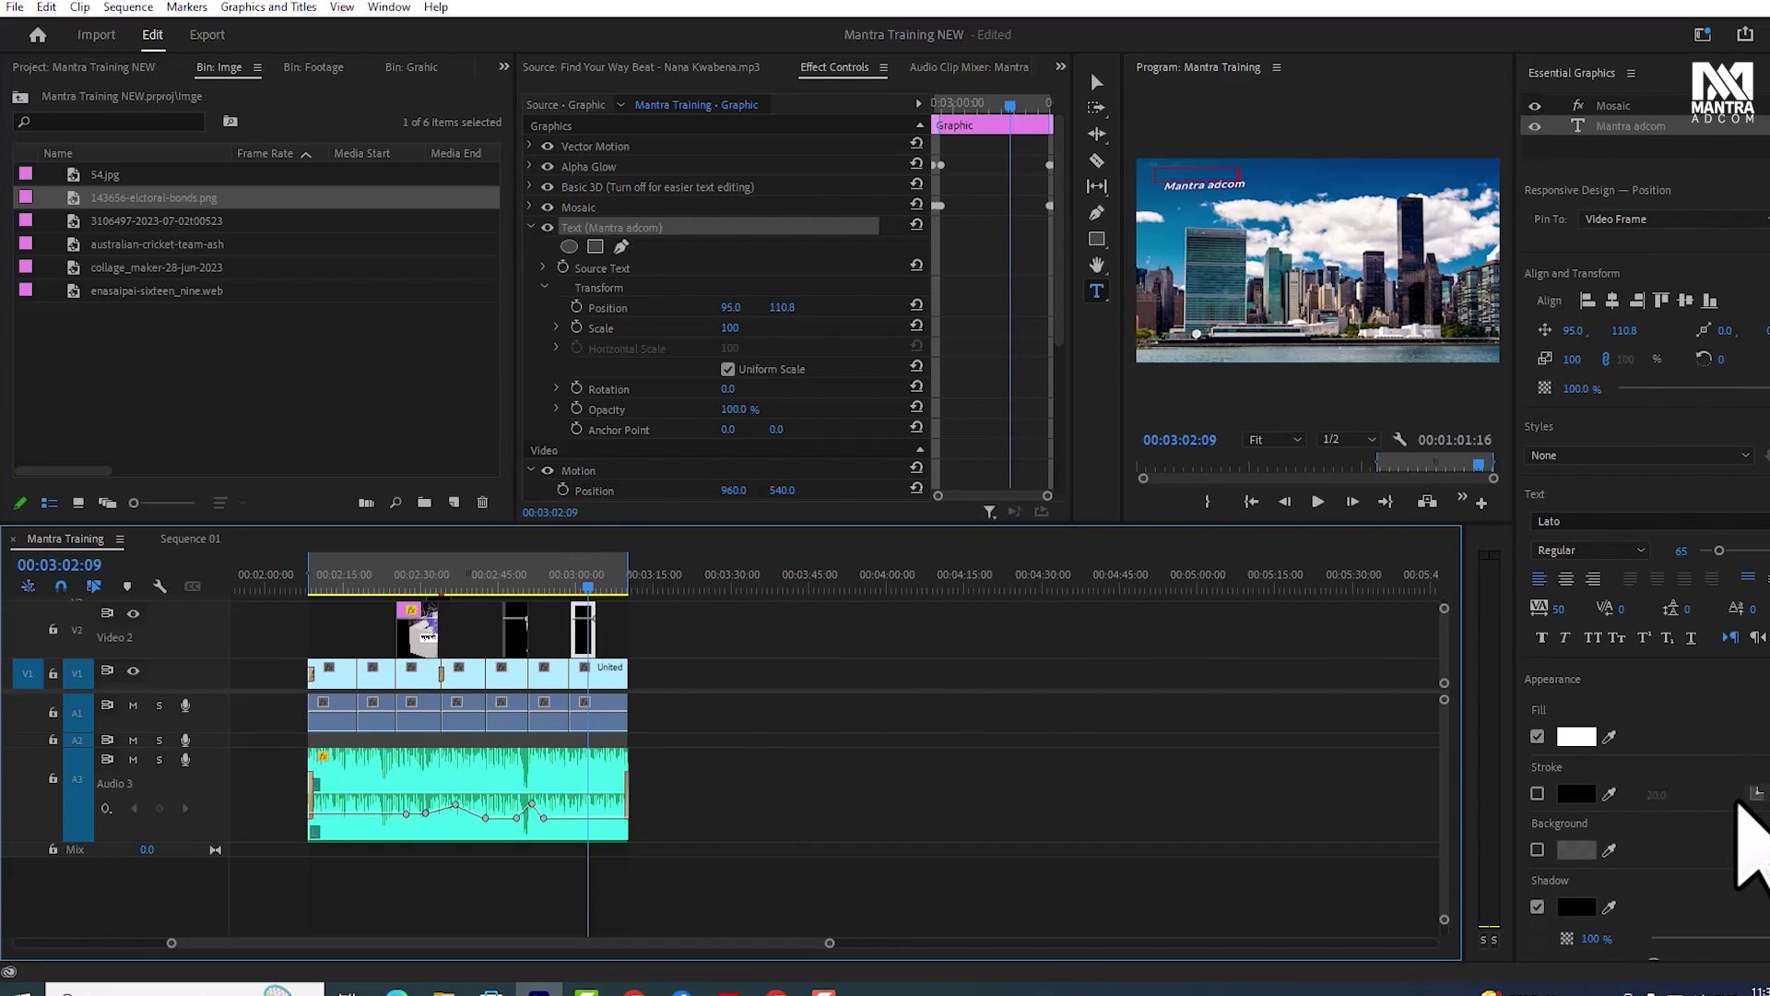
scroll(1645, 525, "down", 4)
scroll(1646, 526, "down", 4)
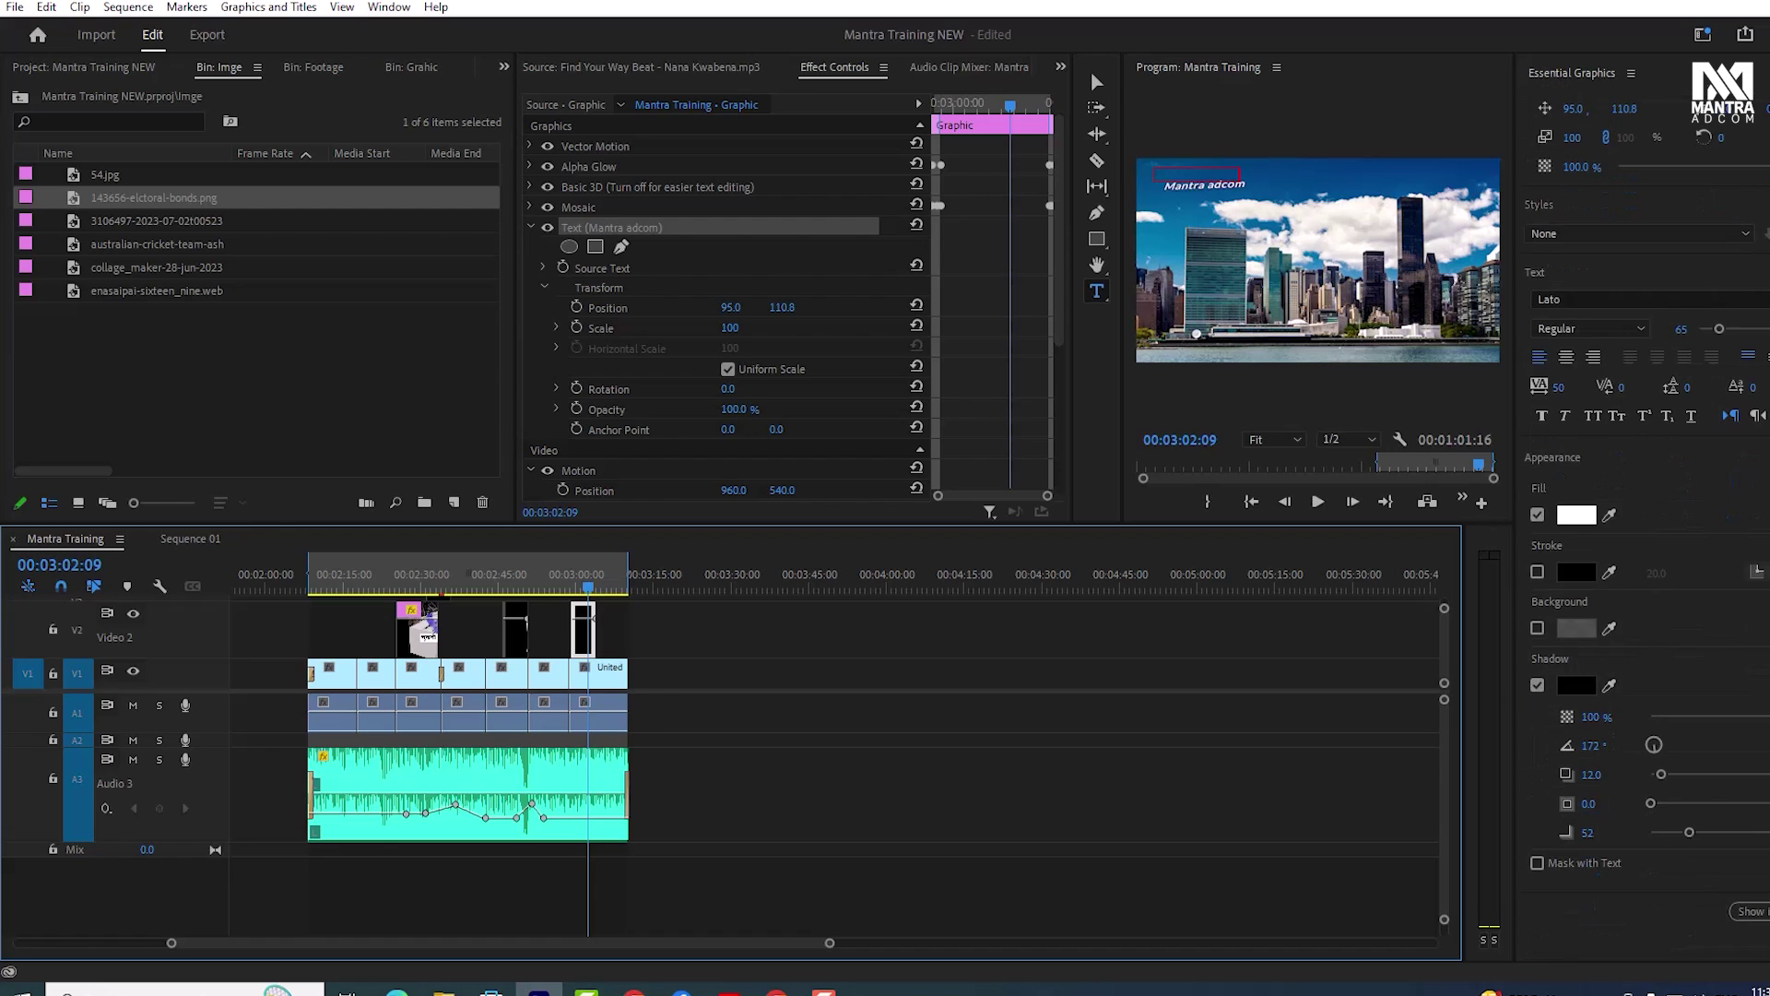
scroll(1739, 553, "up", 5)
scroll(1739, 553, "up", 5)
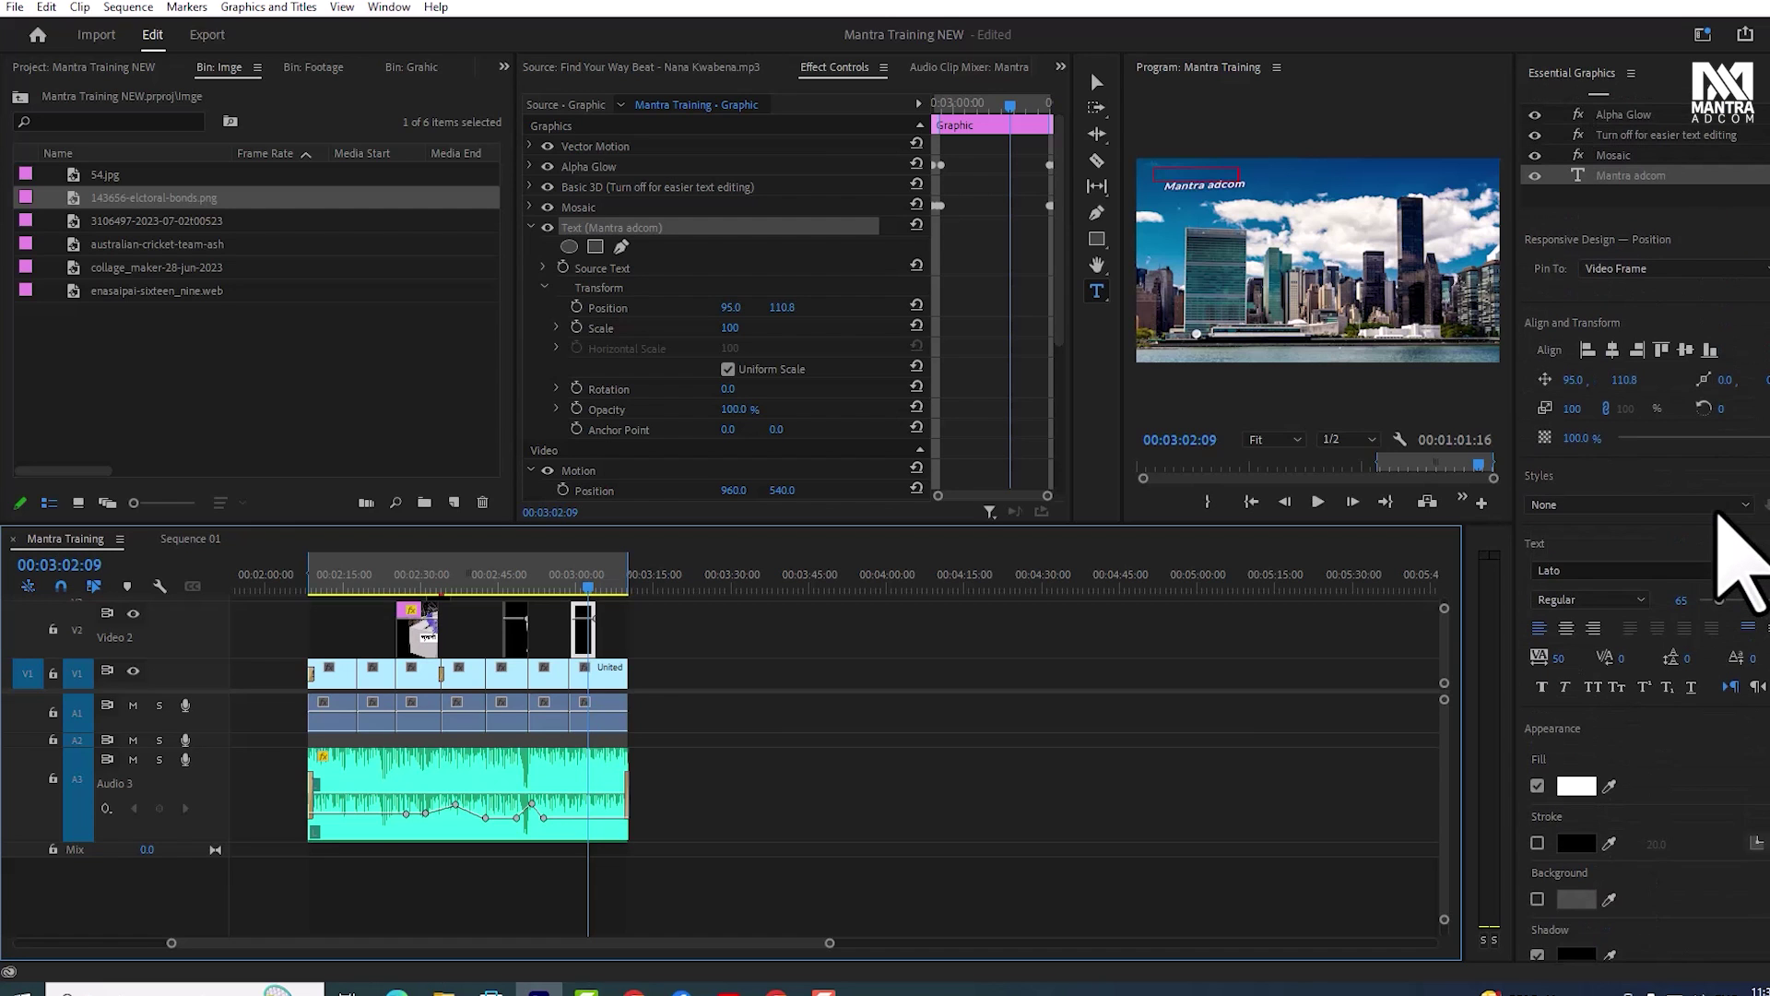
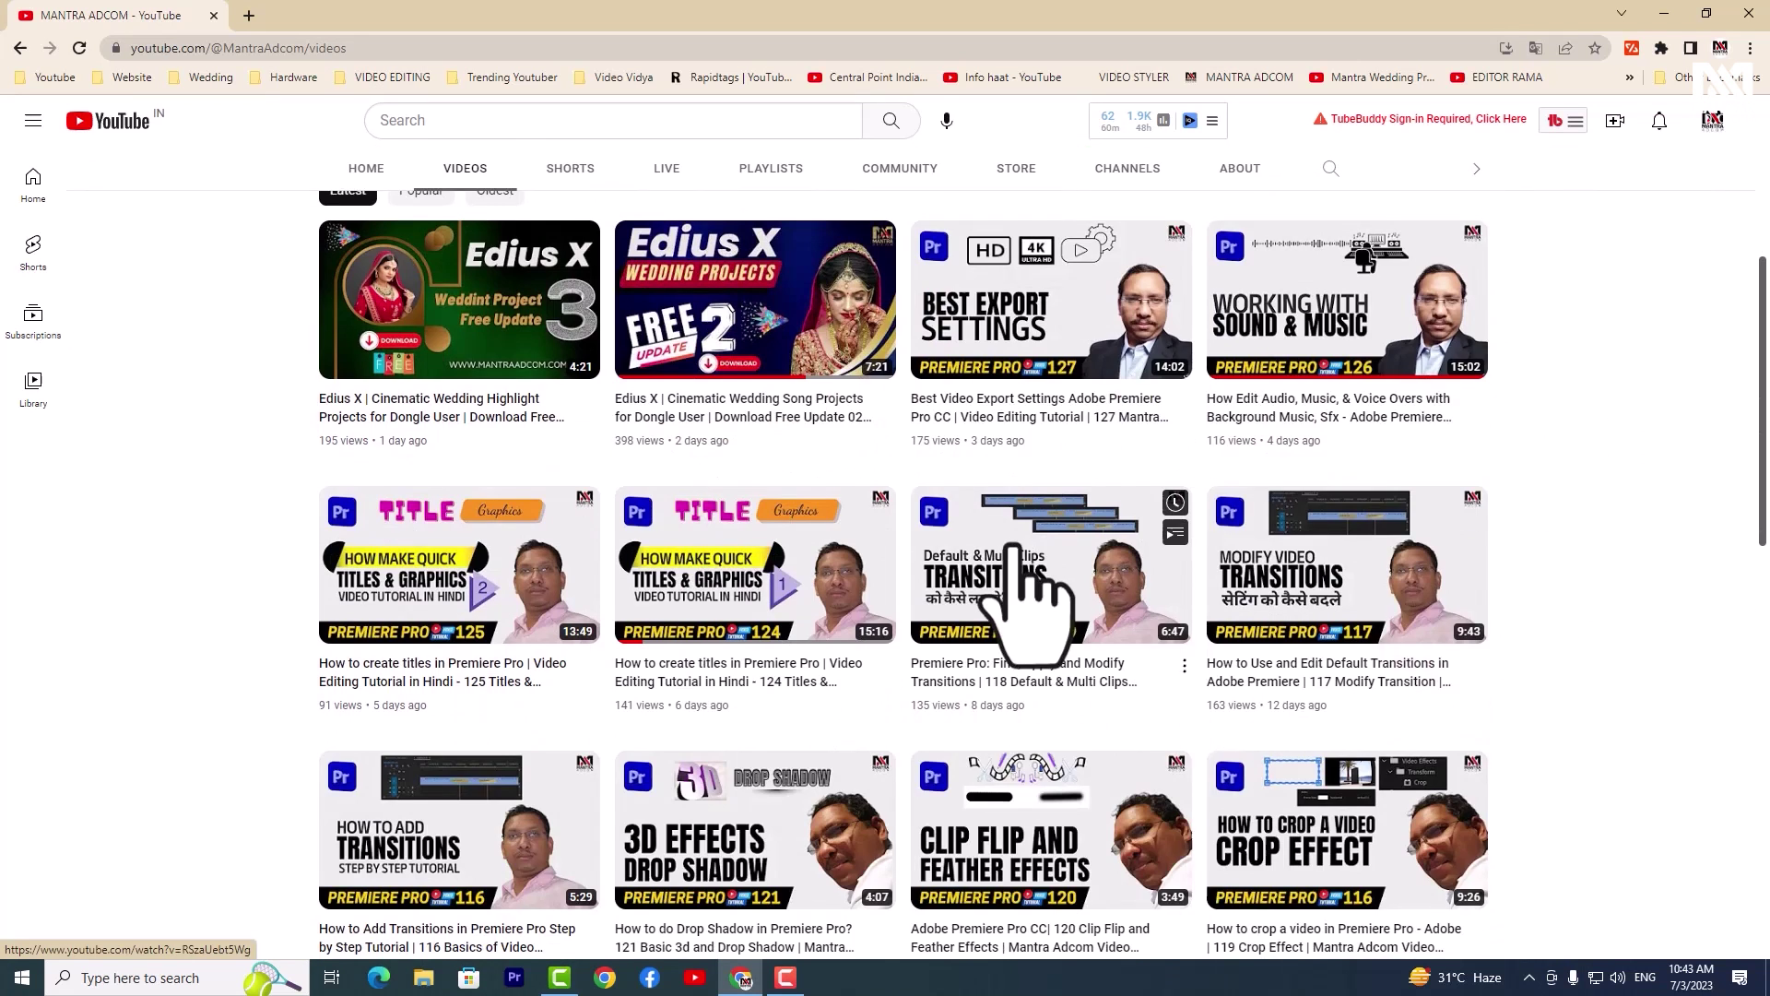
Move the playhead of the Mantra Training sequence to 00:03:05:16
scroll(1030, 567, "down", 5)
scroll(1030, 567, "down", 3)
scroll(1031, 564, "down", 2)
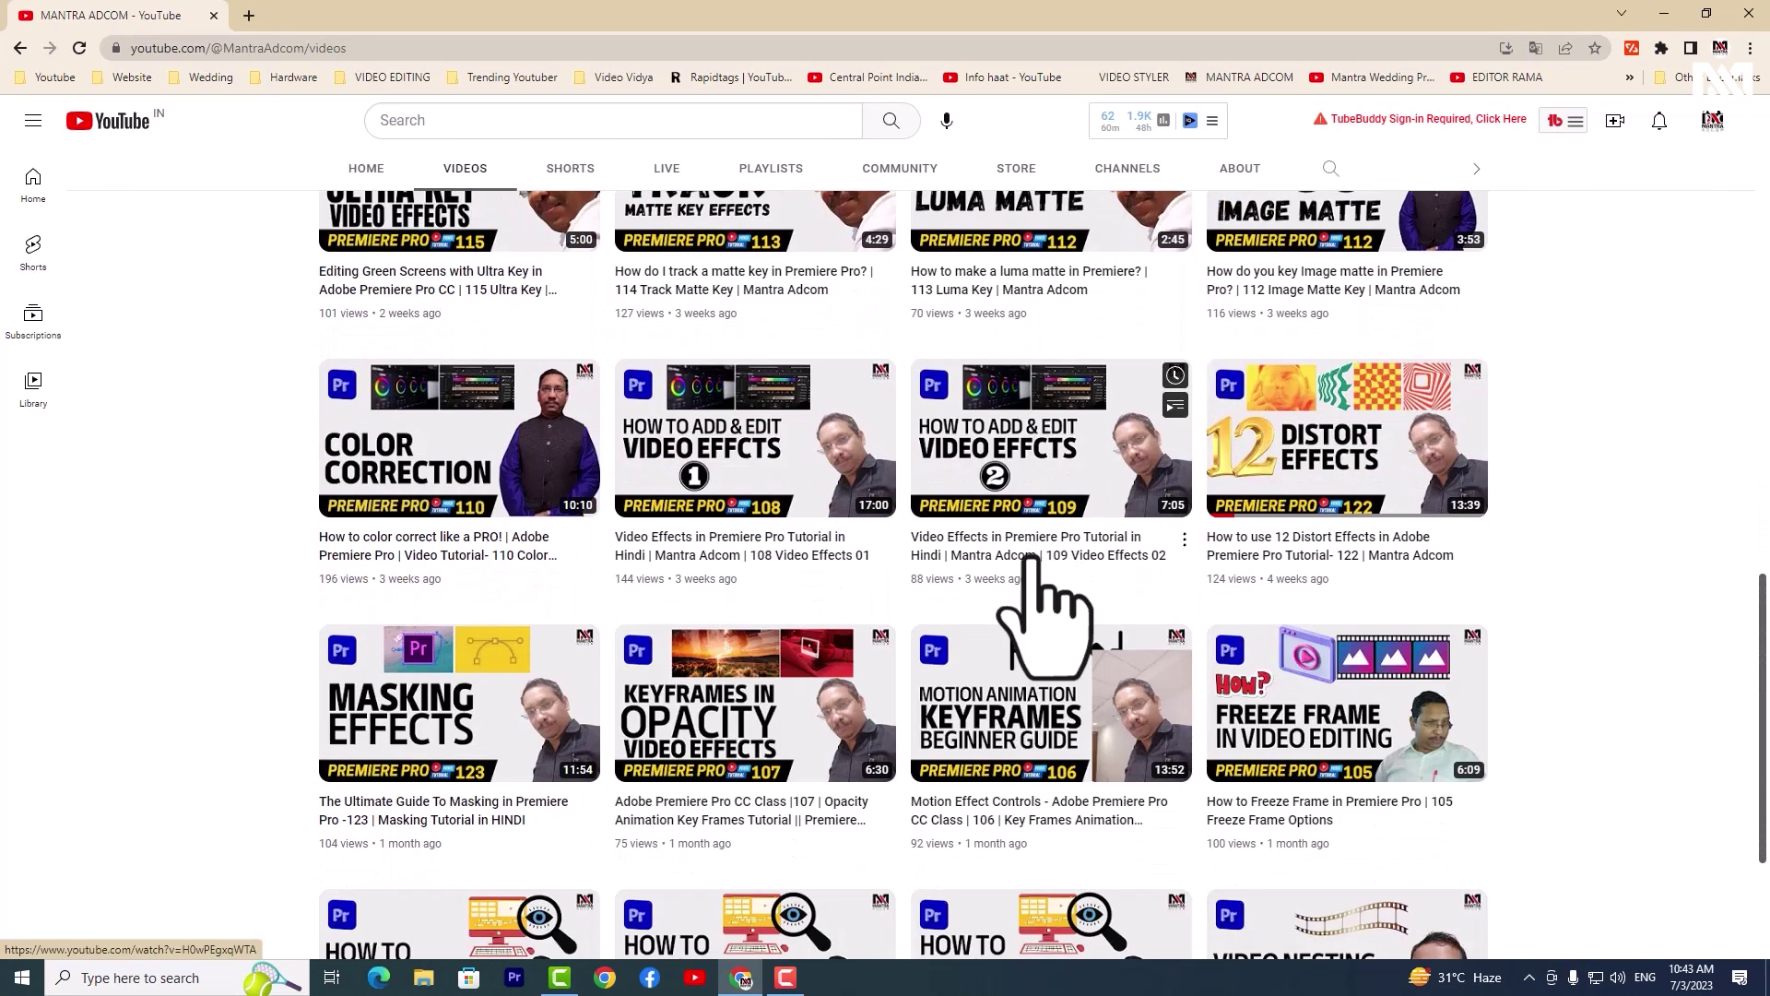
scroll(1031, 564, "down", 3)
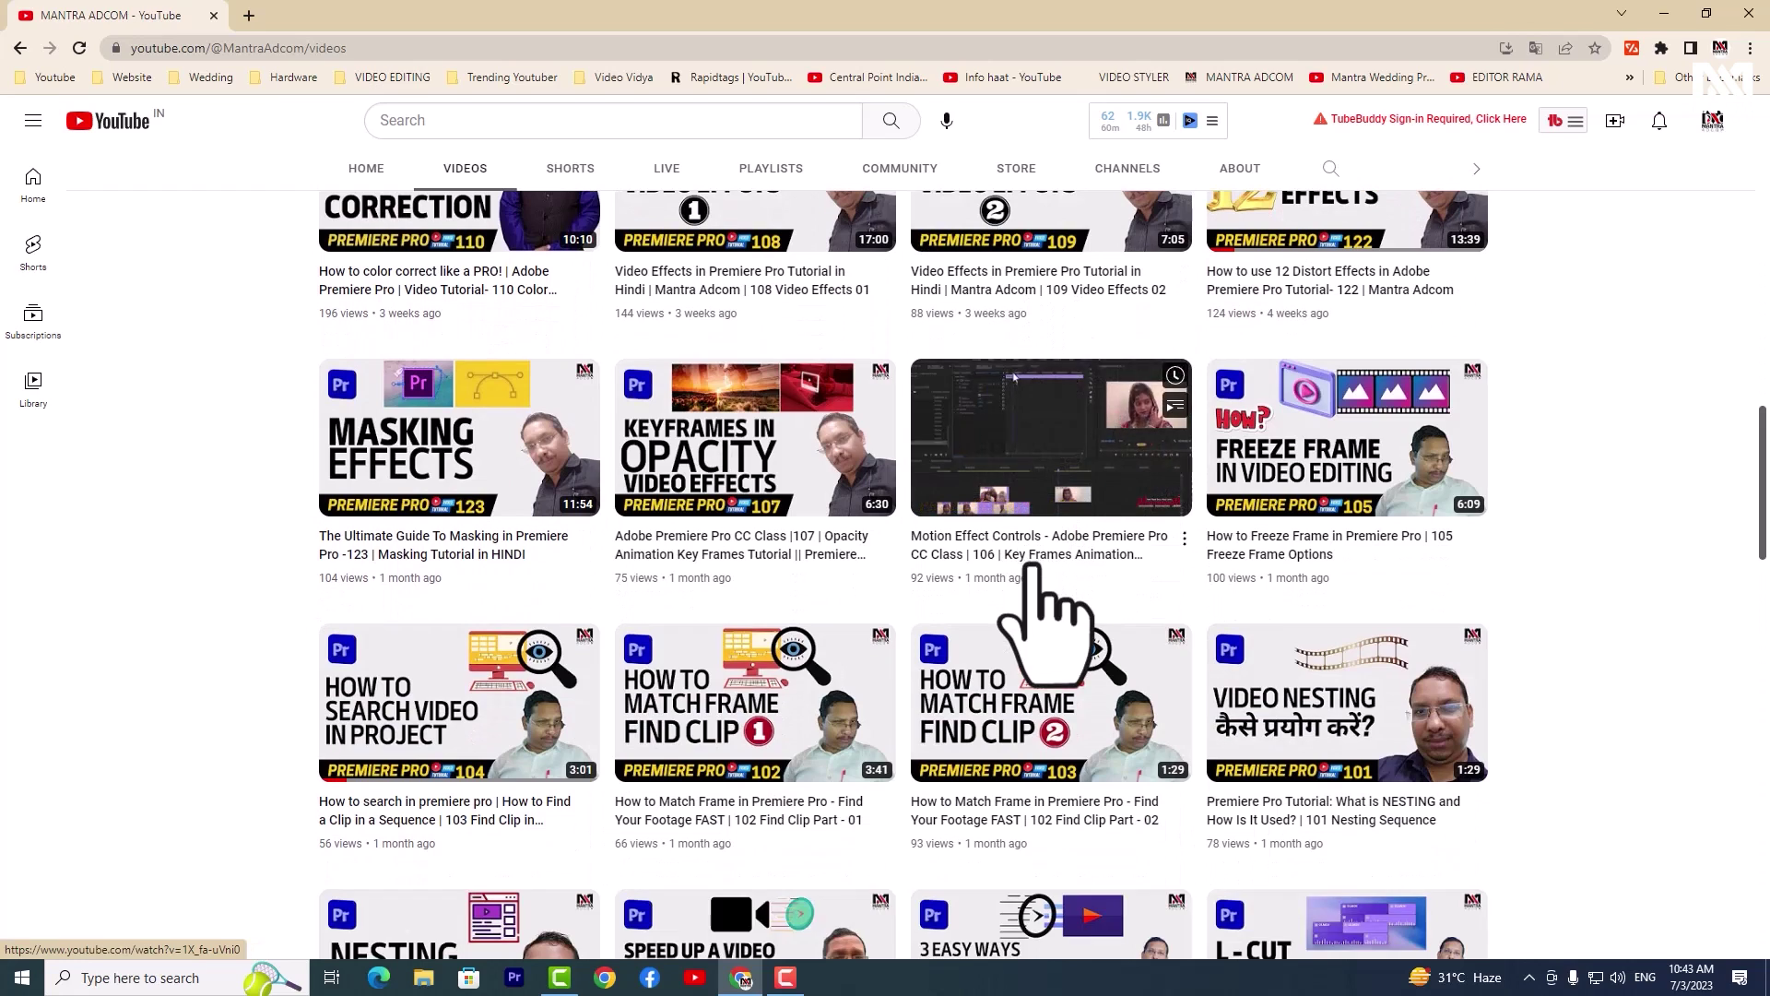
scroll(1031, 564, "up", 5)
scroll(1032, 581, "up", 3)
scroll(1034, 604, "up", 3)
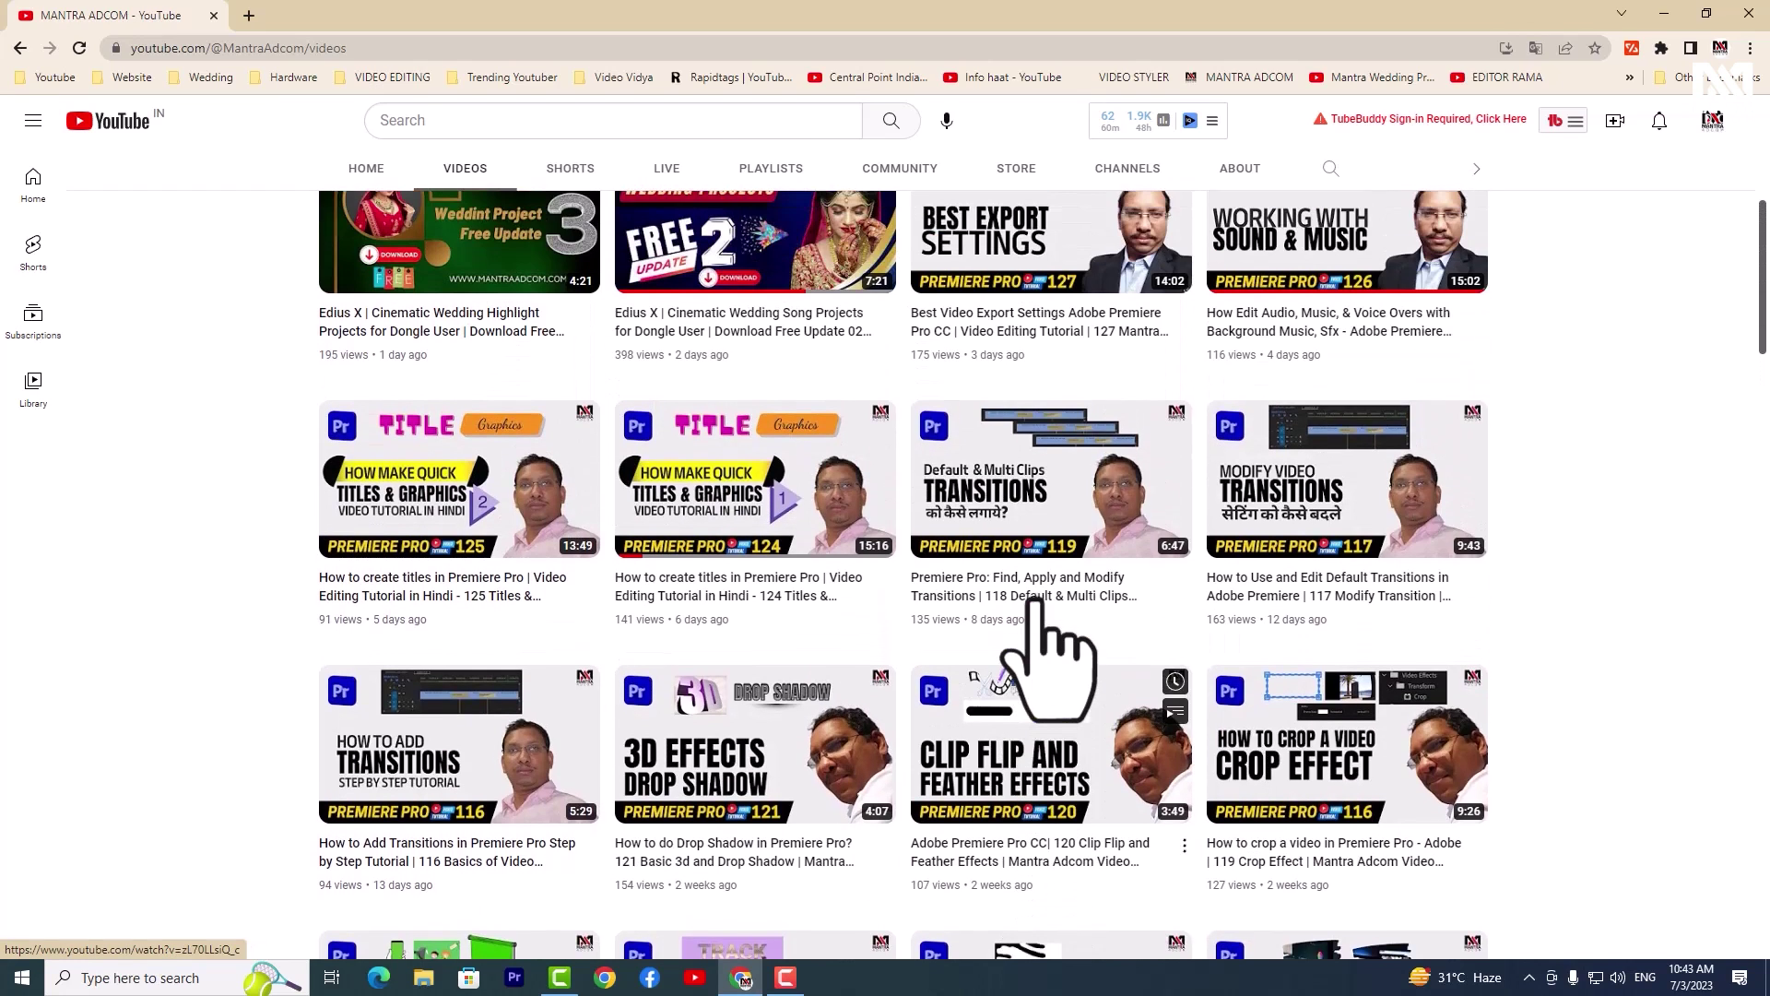
scroll(1037, 601, "up", 2)
scroll(1060, 632, "up", 1)
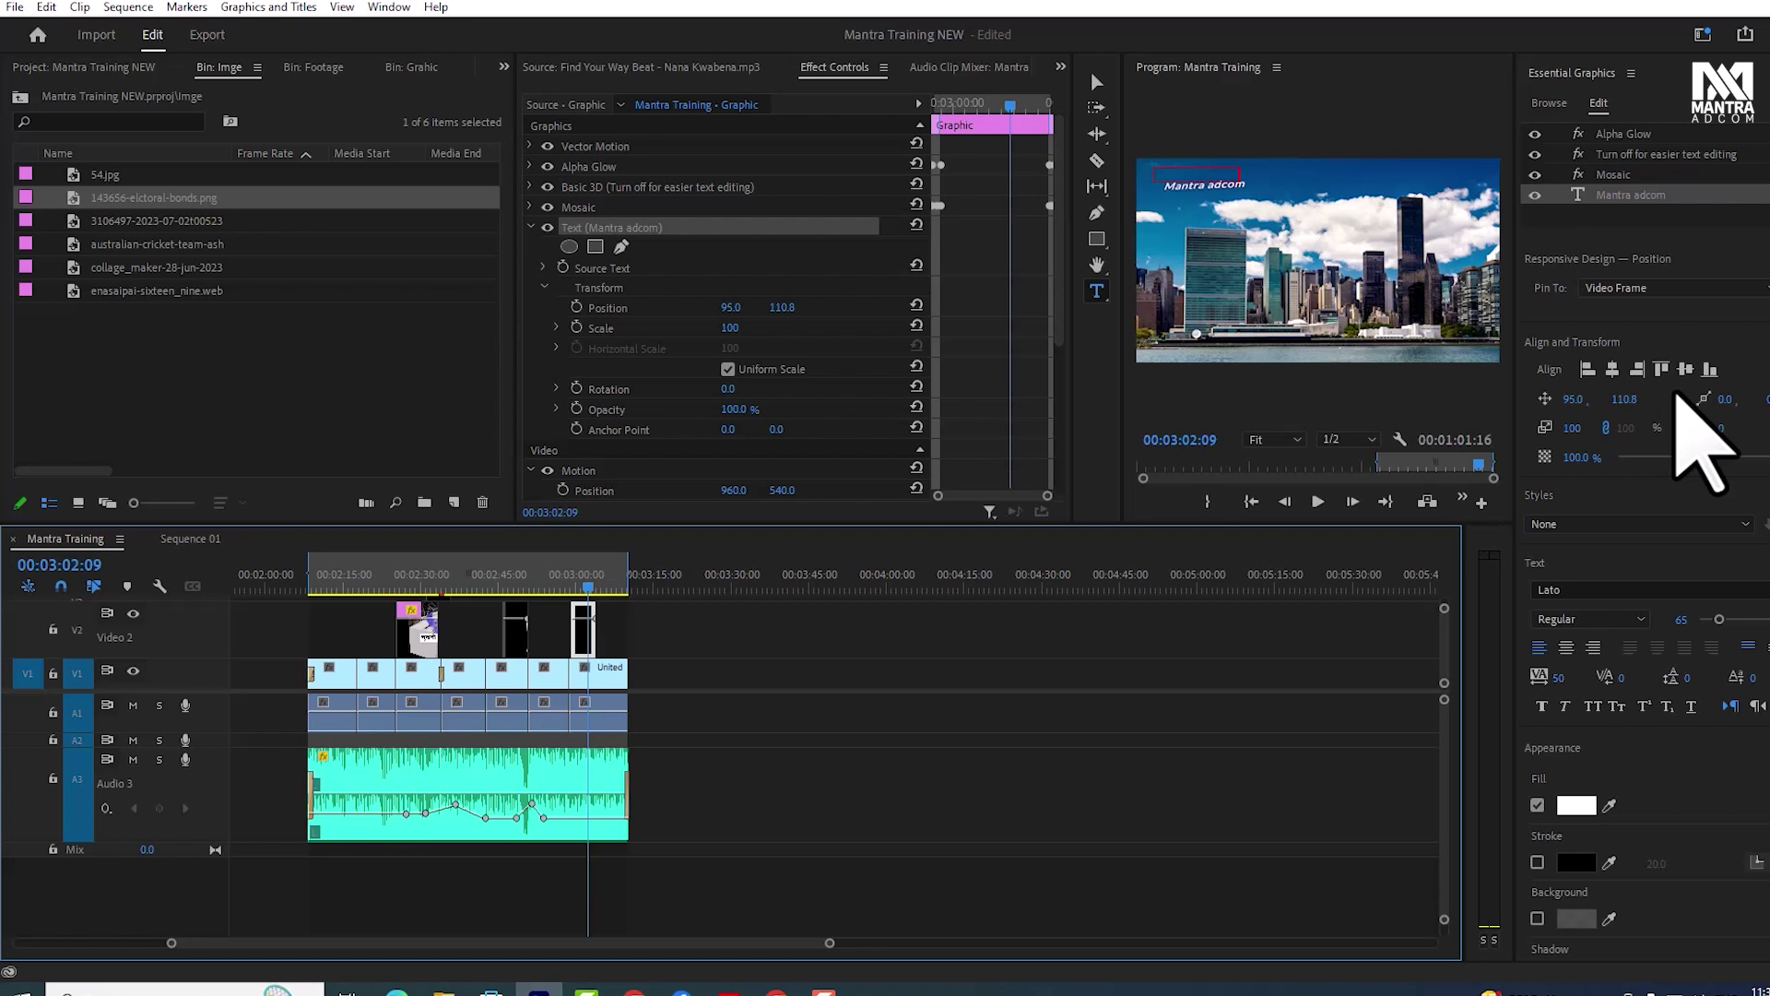
left_click(605, 568)
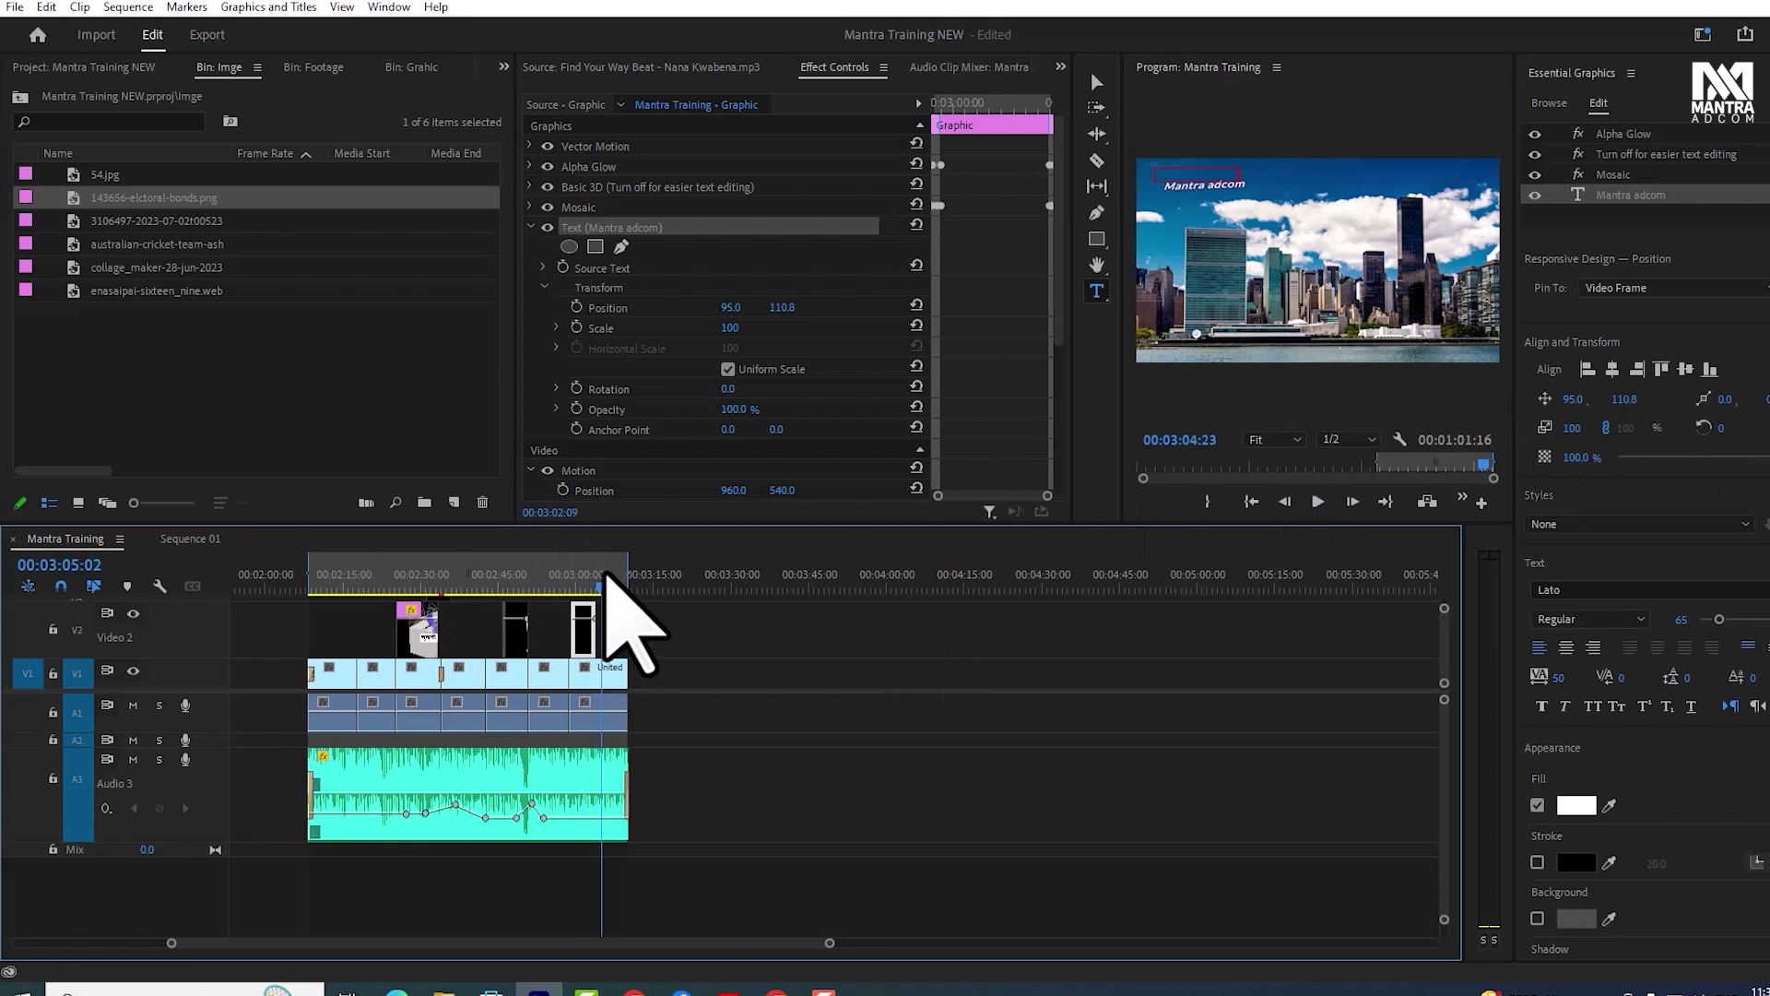
Open the Export Media settings via File > Export > Media
left_click(16, 8)
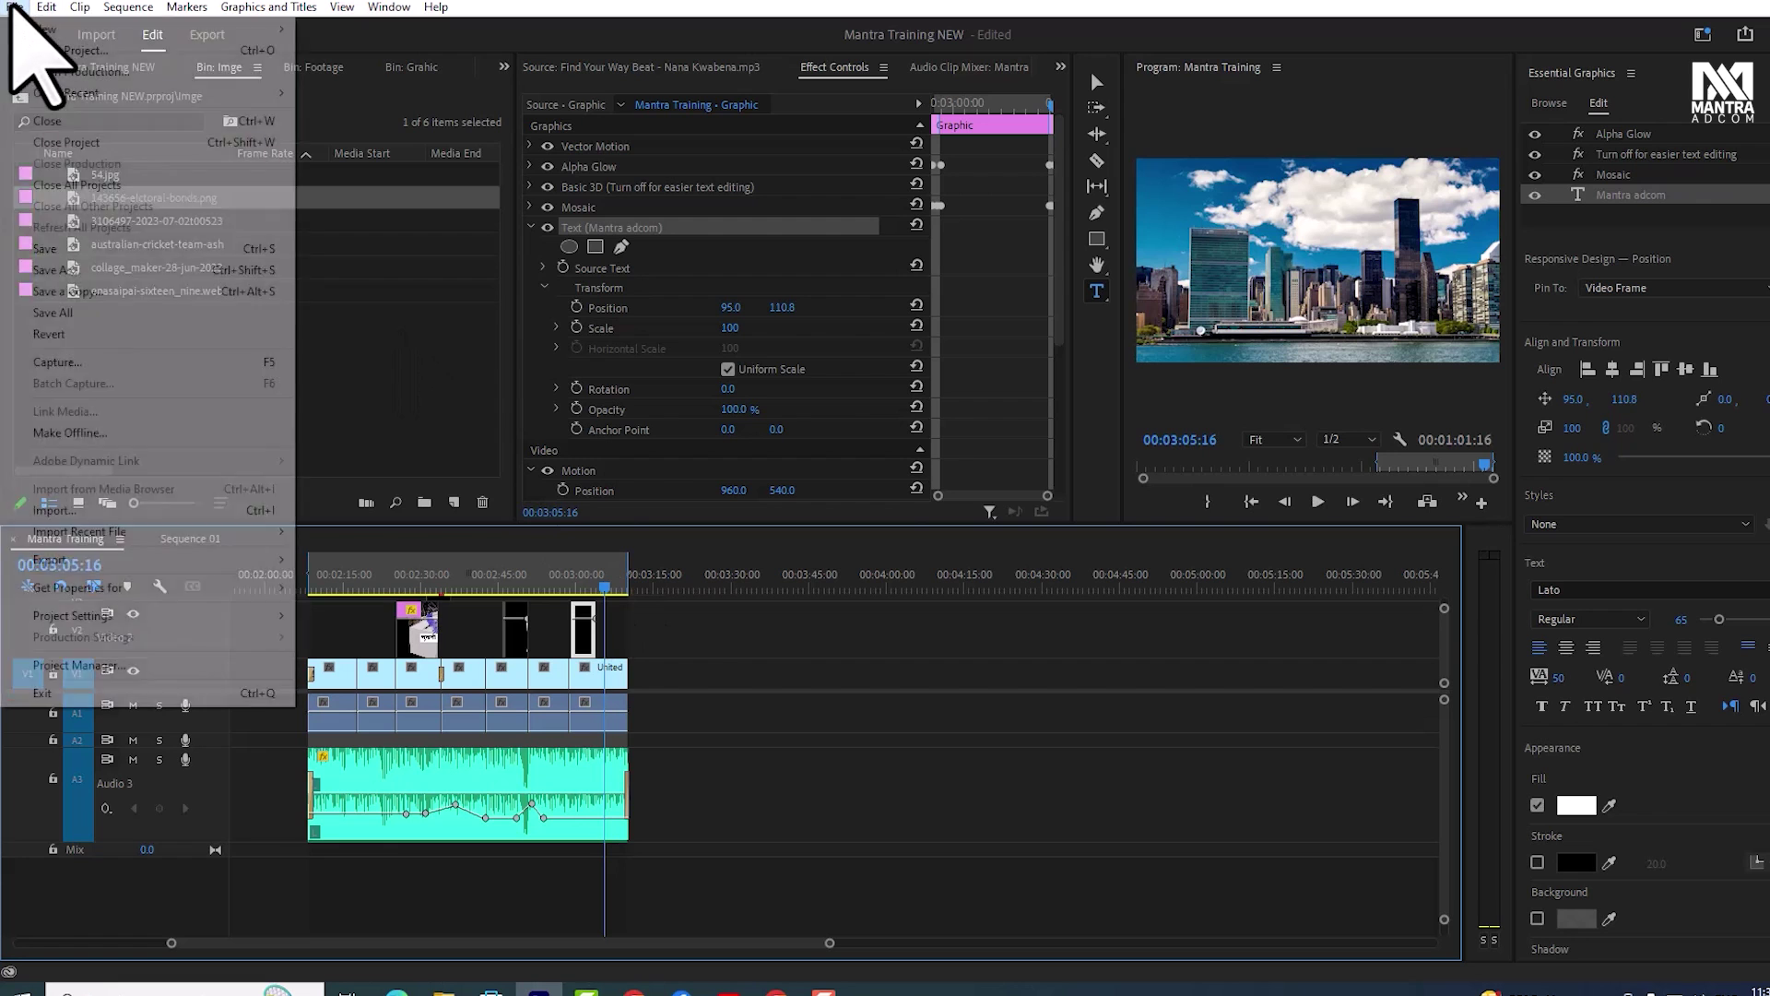
mouse_move(154, 564)
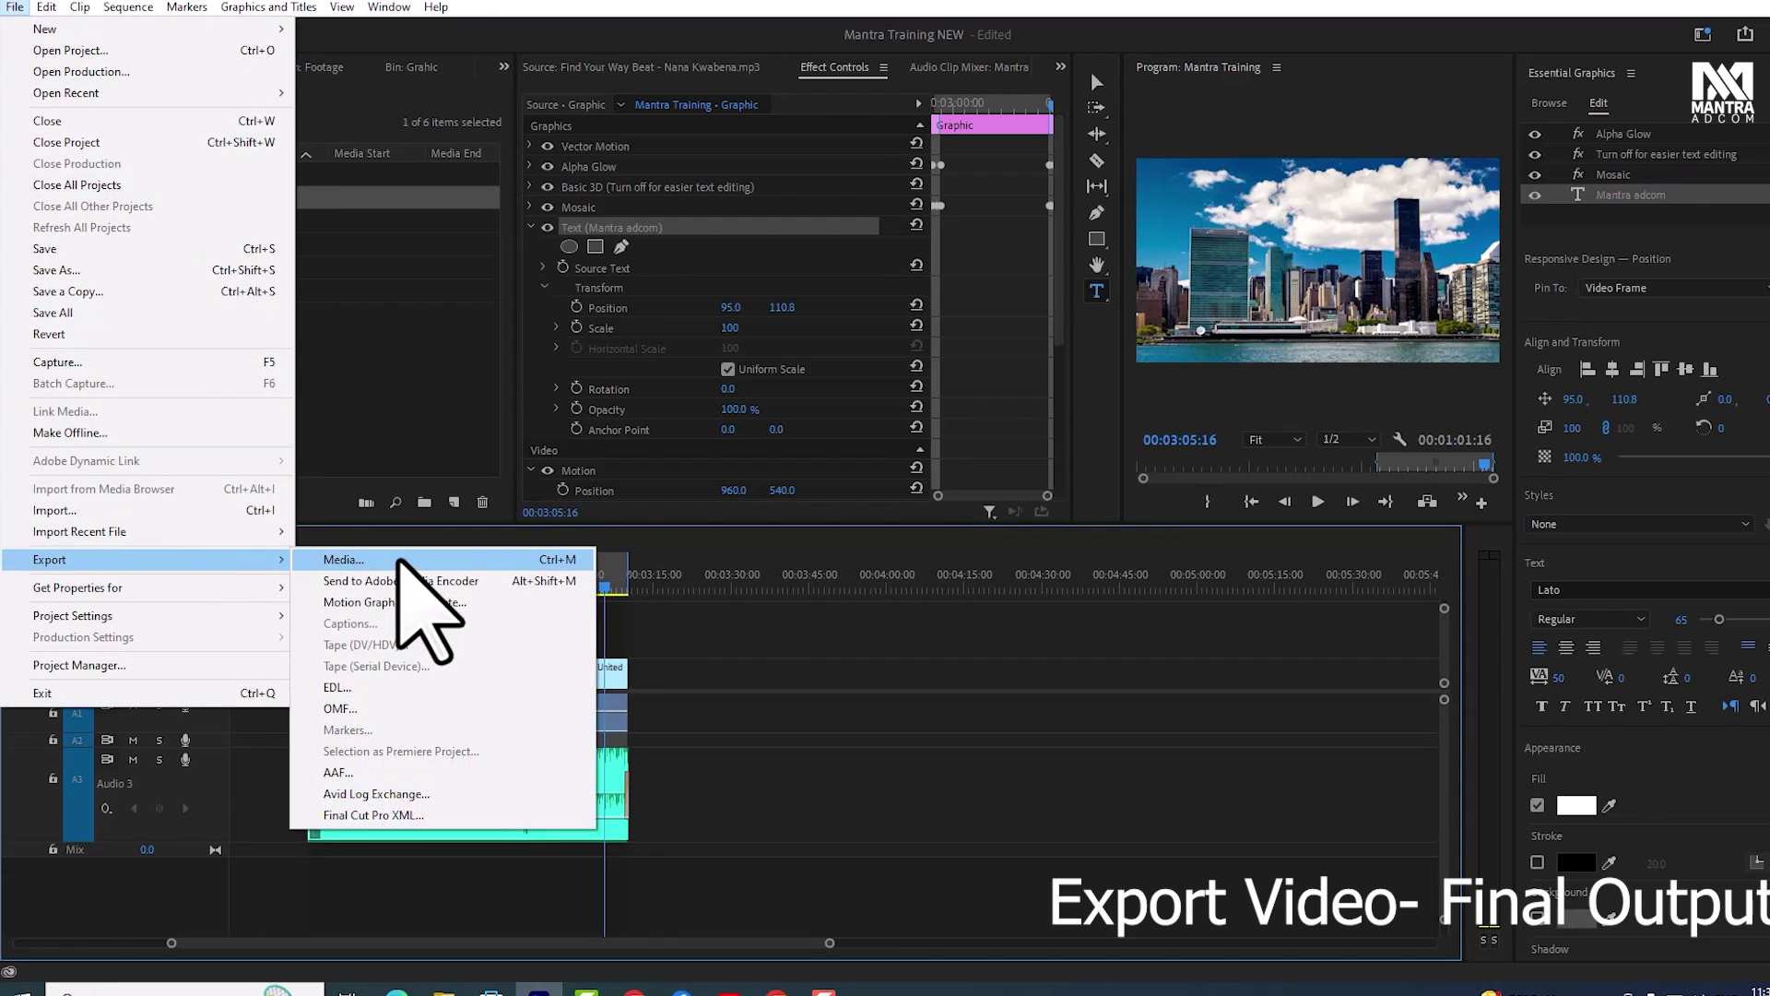
left_click(398, 559)
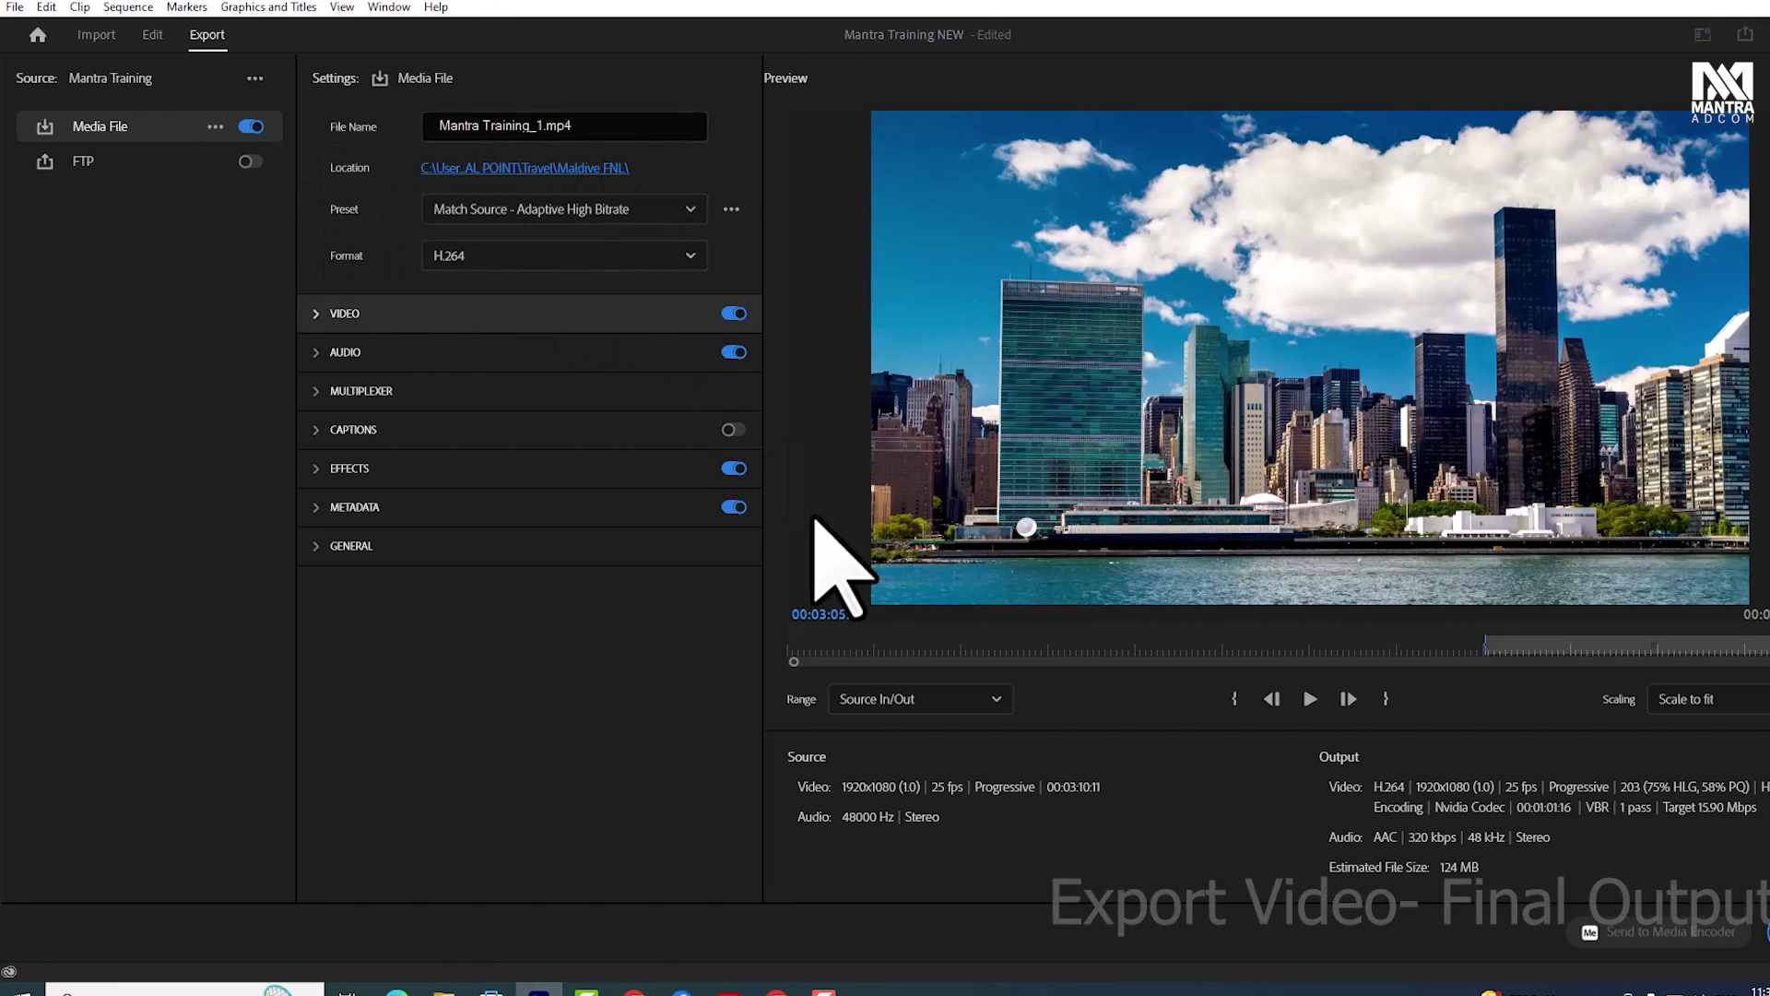
Save the export as 'Mantra Training_ Export.mp4' in Desktop\Mantra\Tutorial
left_click(563, 134)
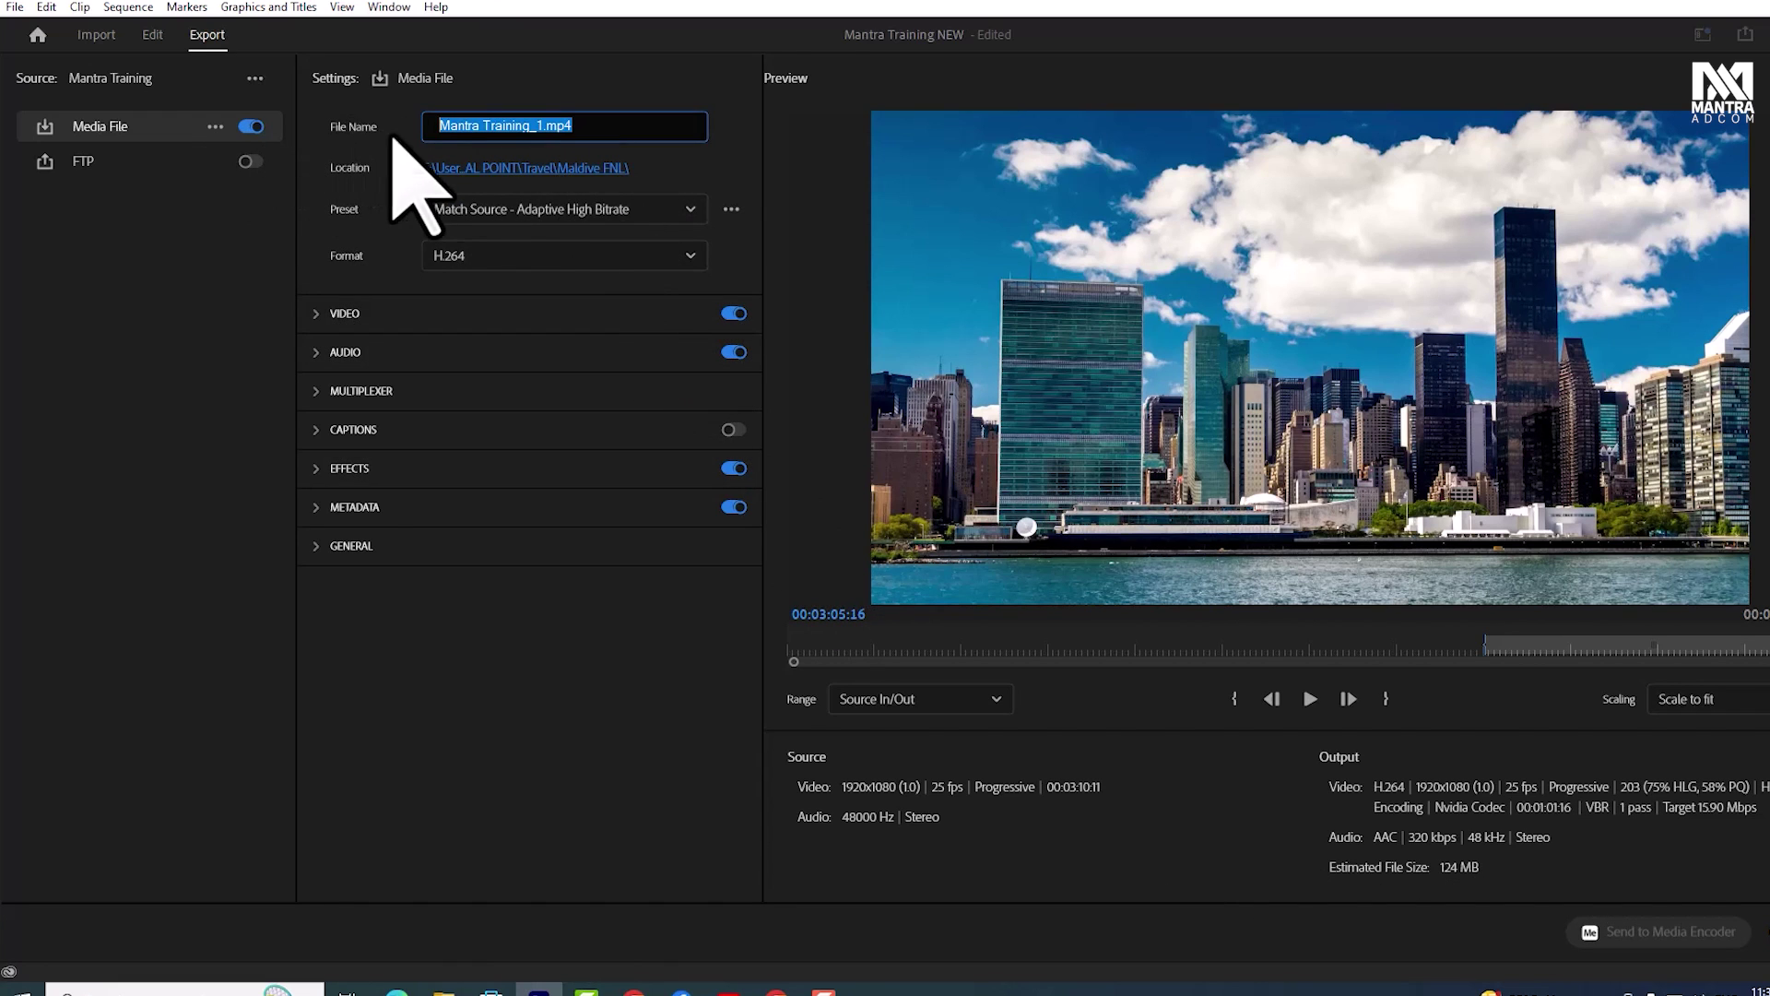
left_click(593, 168)
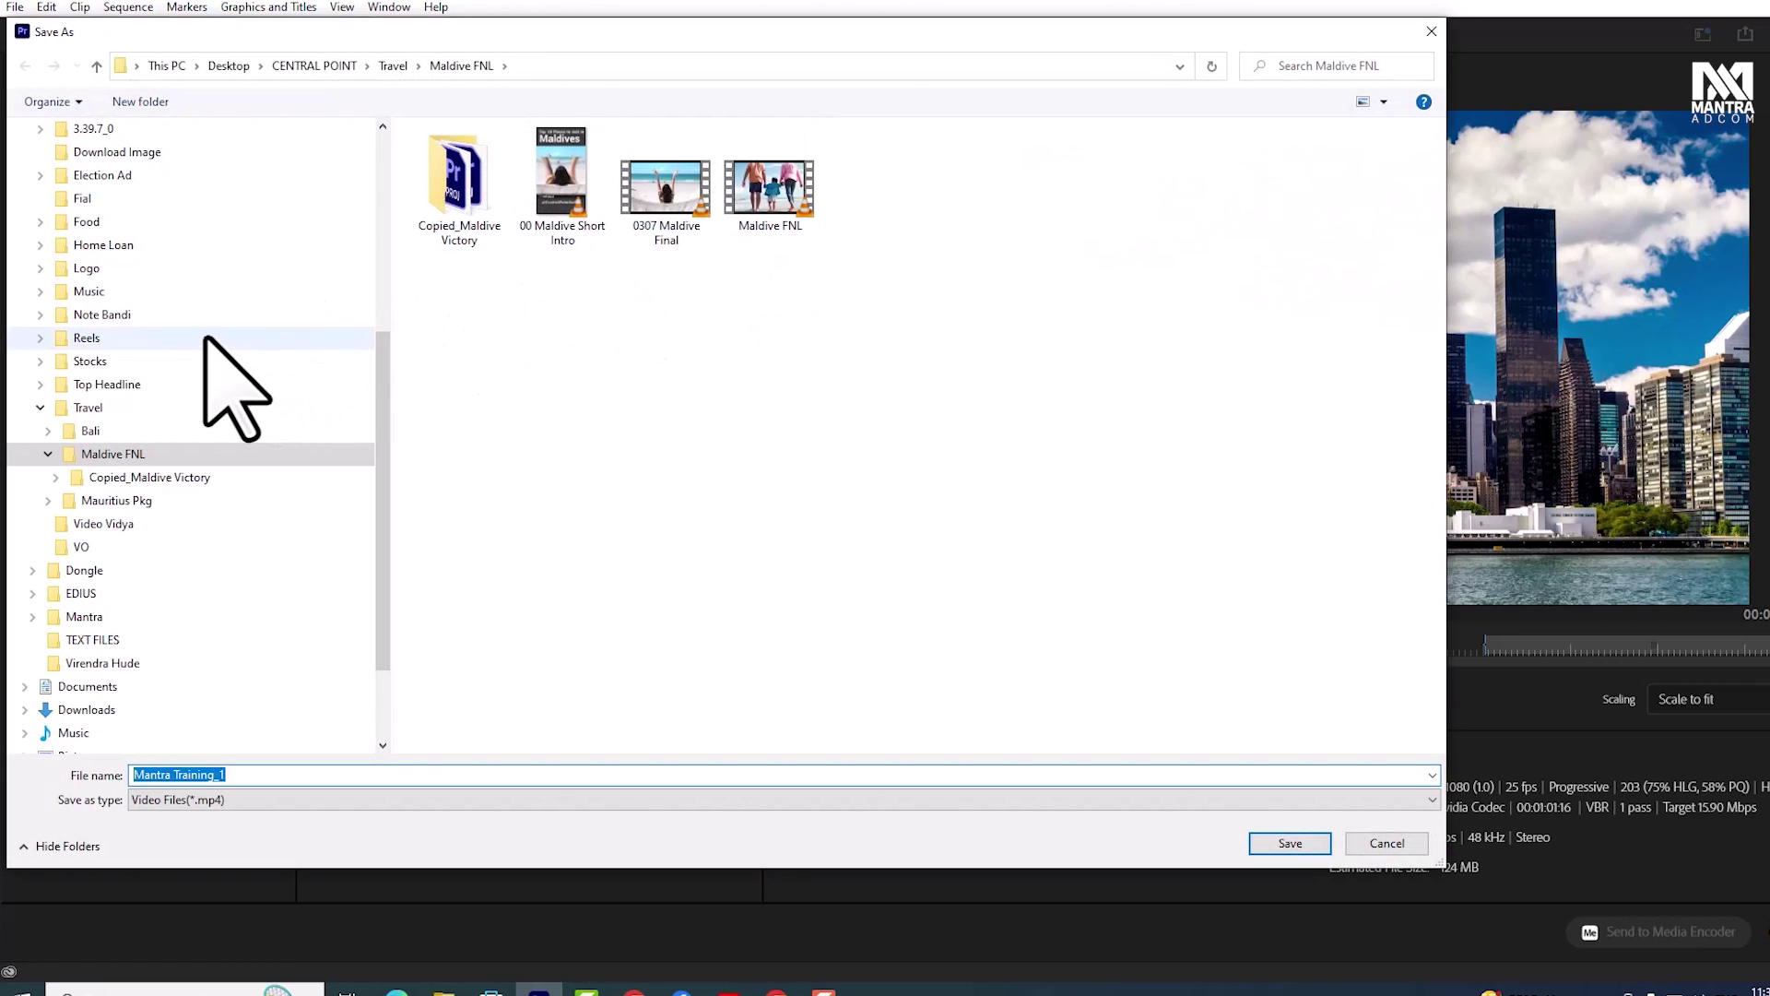
scroll(201, 315, "up", 2)
left_click(78, 299)
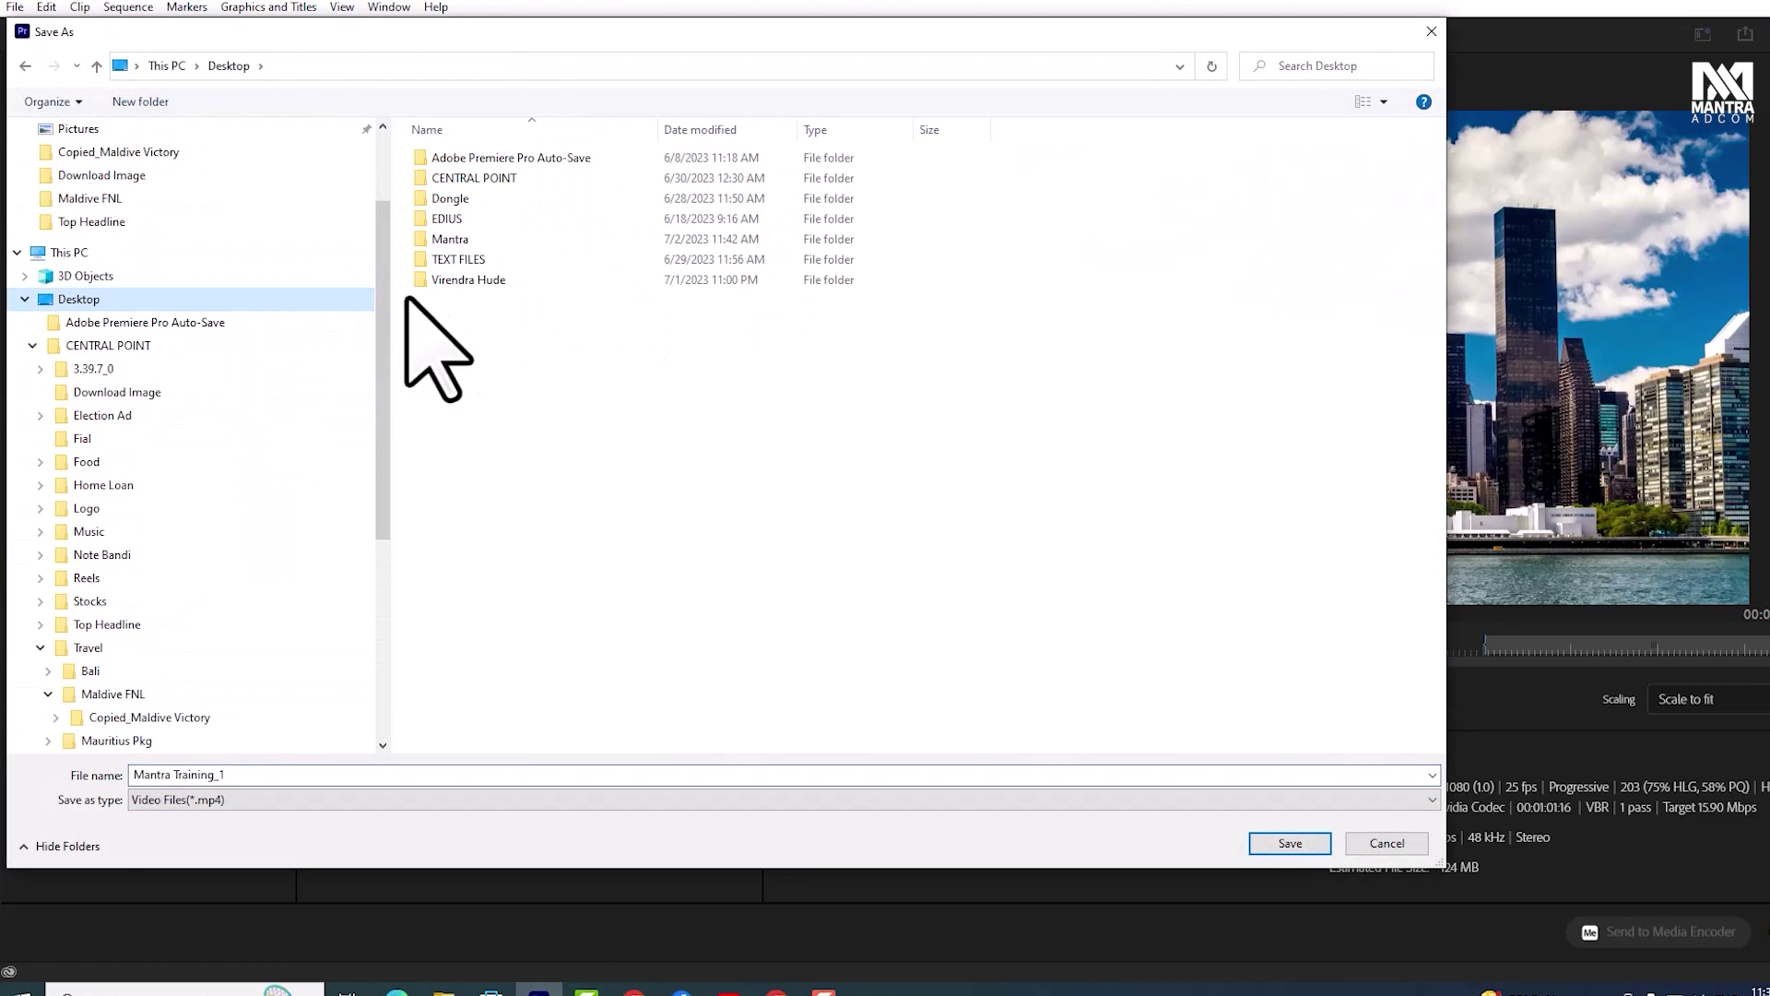
double_click(452, 238)
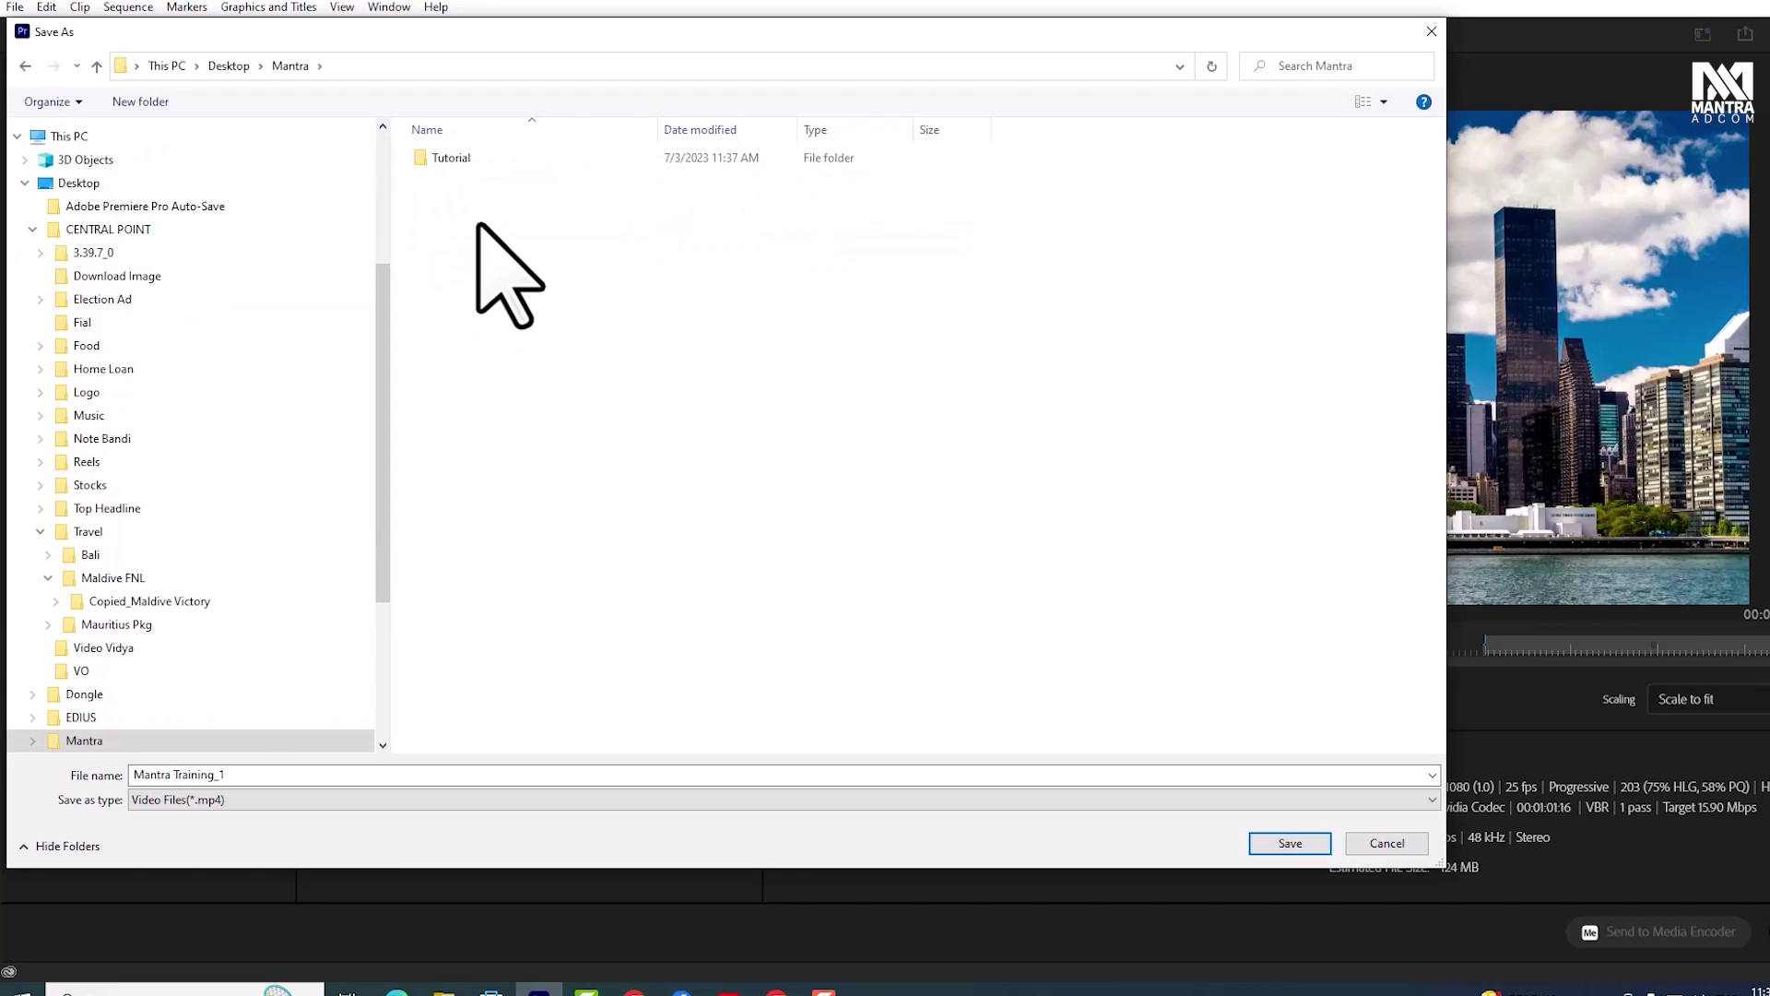
double_click(450, 160)
left_click(259, 775)
type("Export")
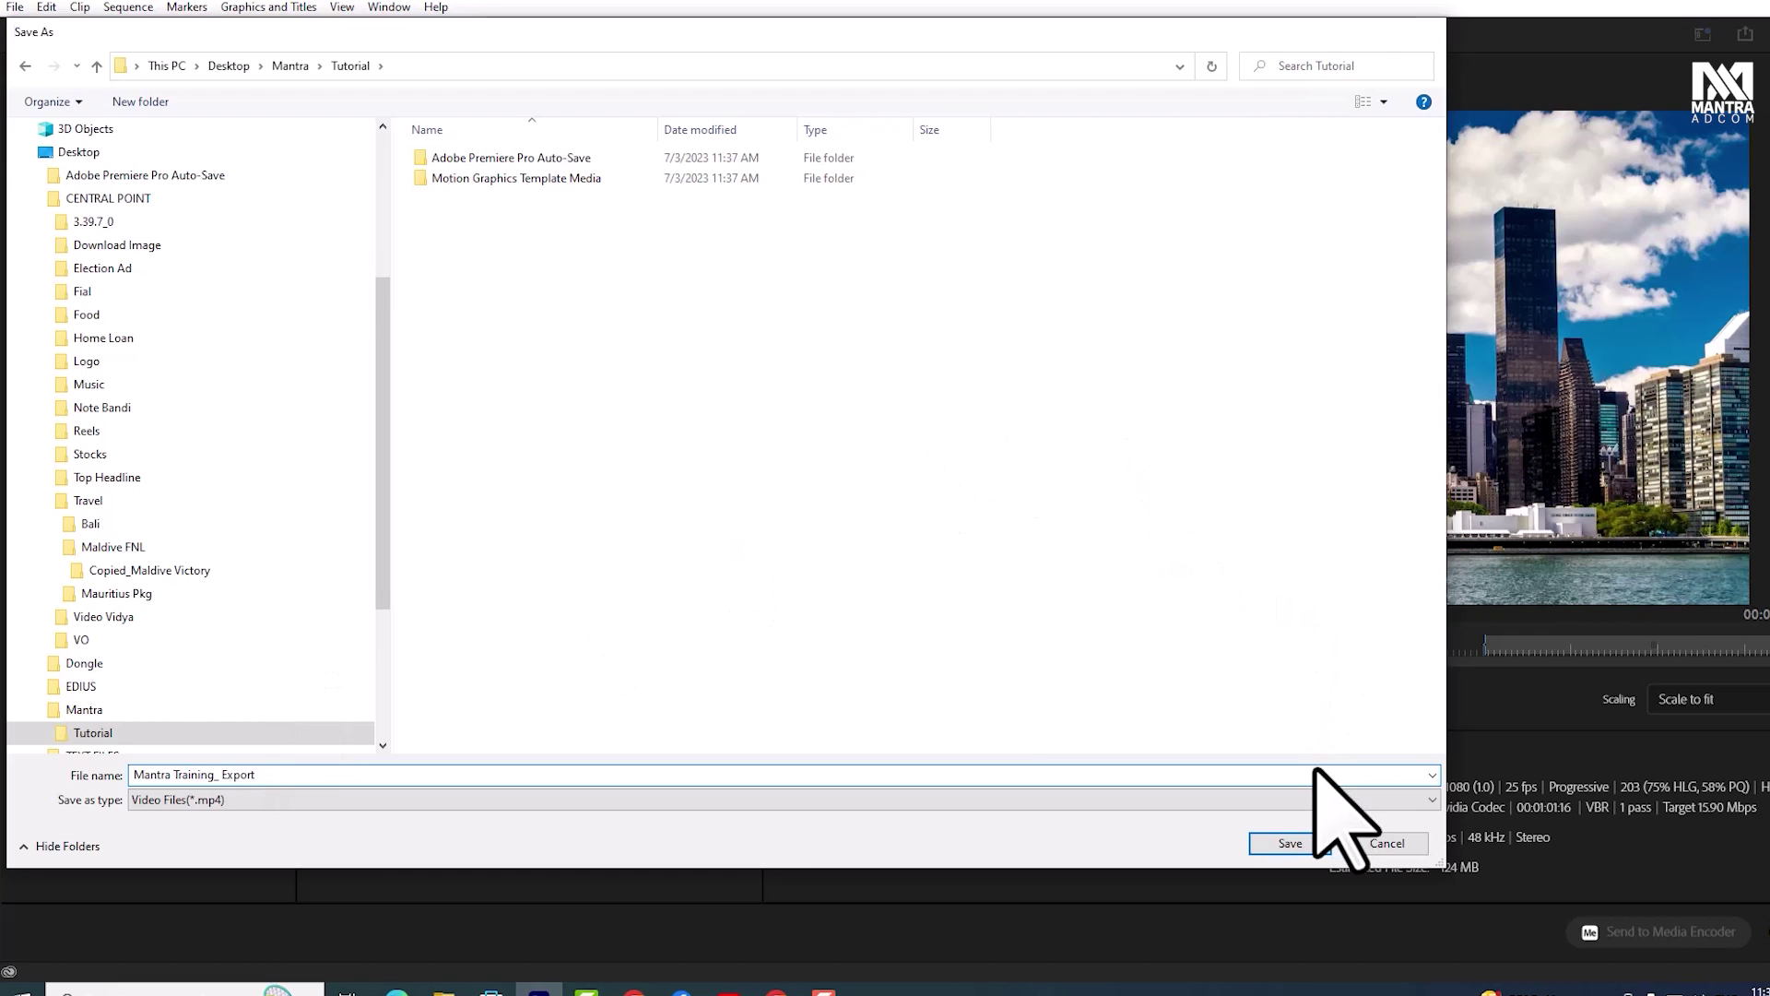
key("Return")
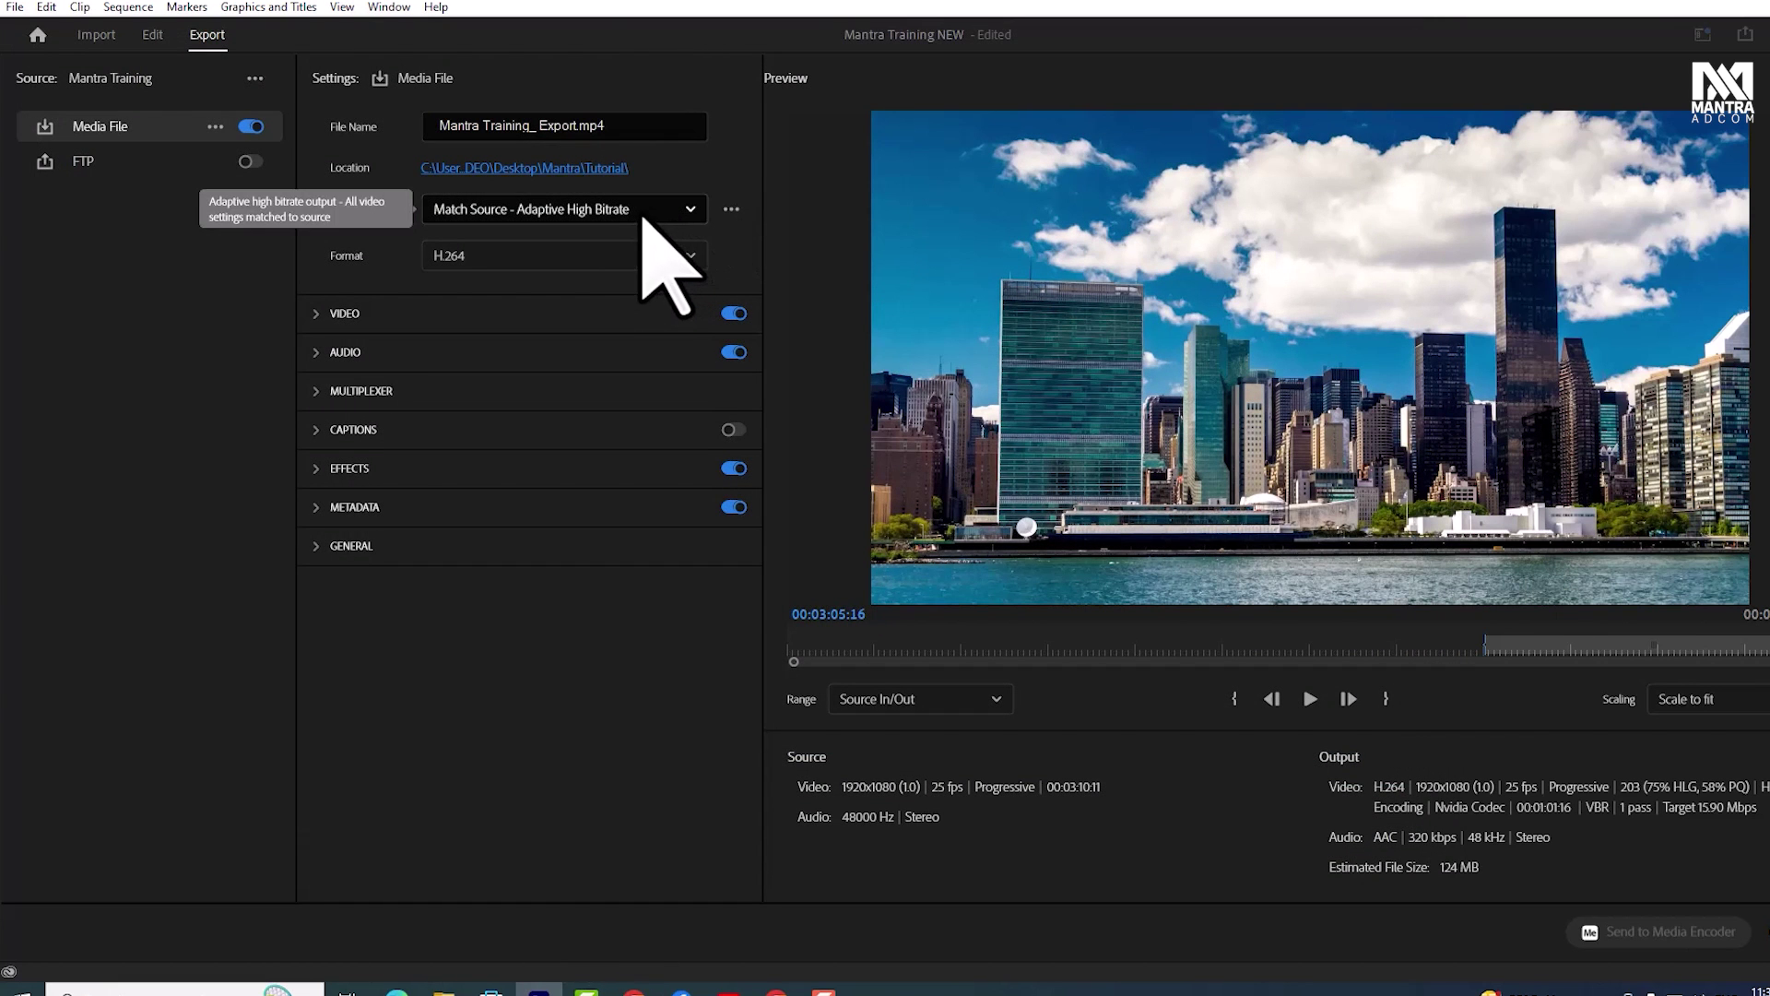
Browse the Format list and keep H.264 with the Match Source - Adaptive High Bitrate preset
left_click(548, 258)
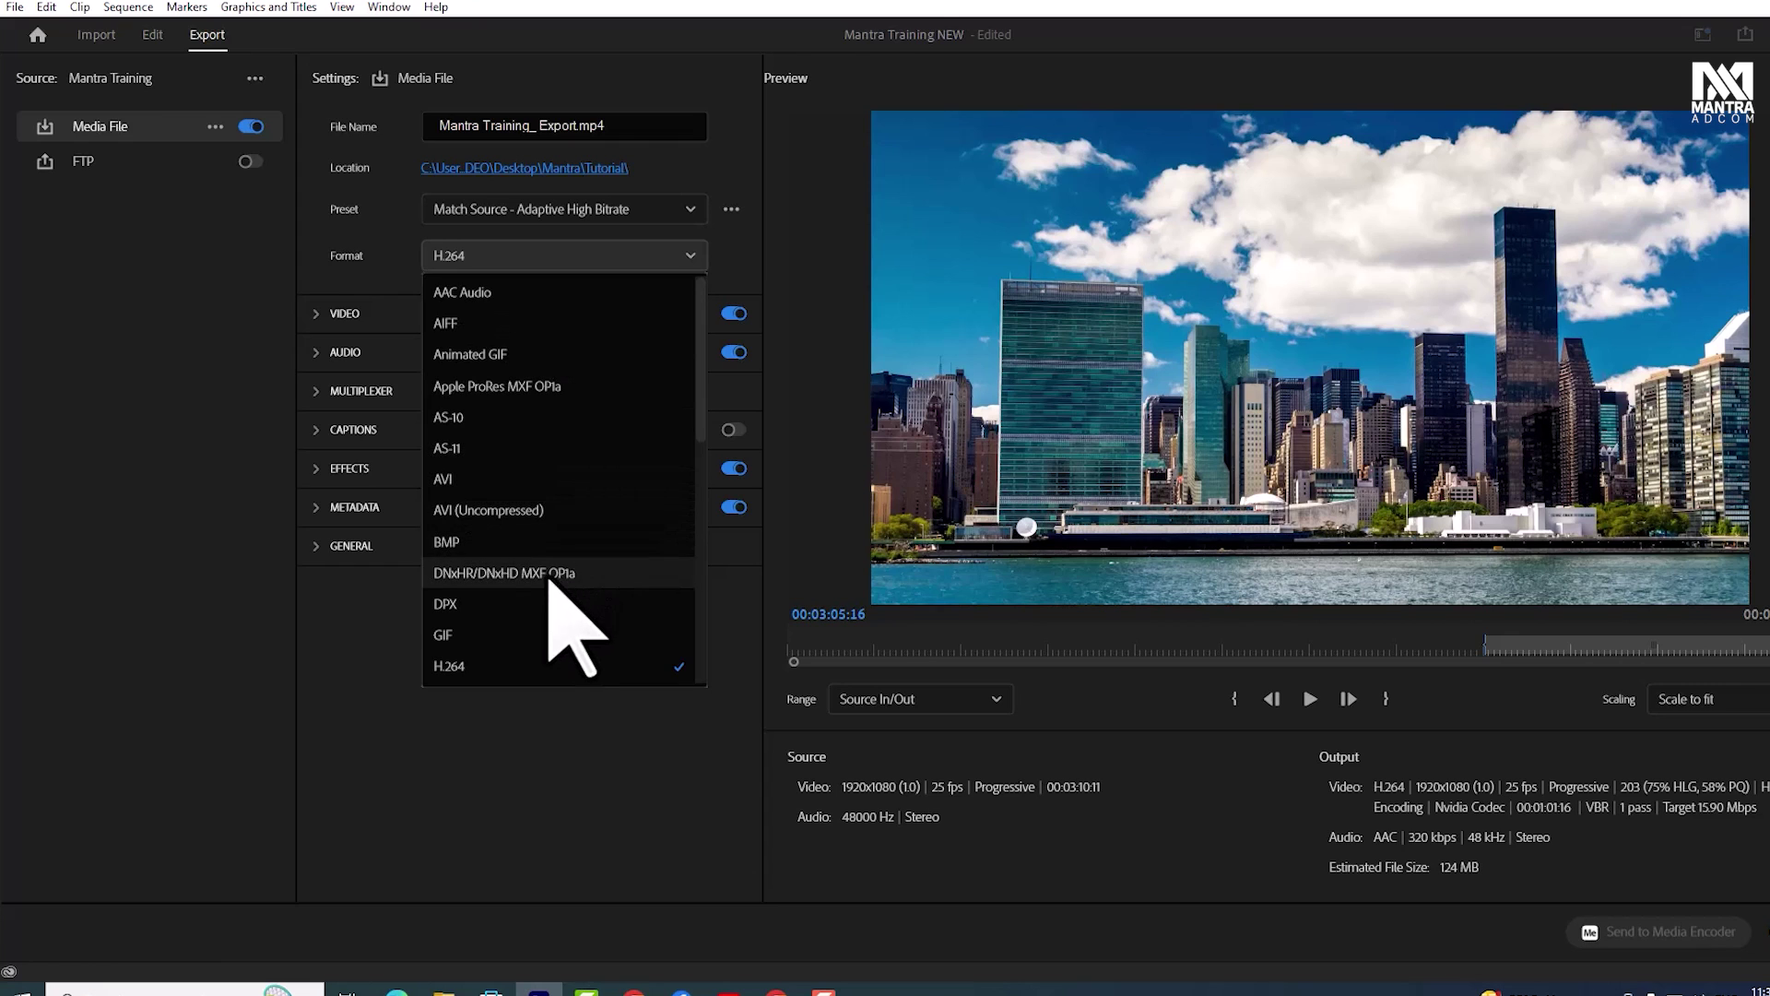
scroll(533, 645, "down", 2)
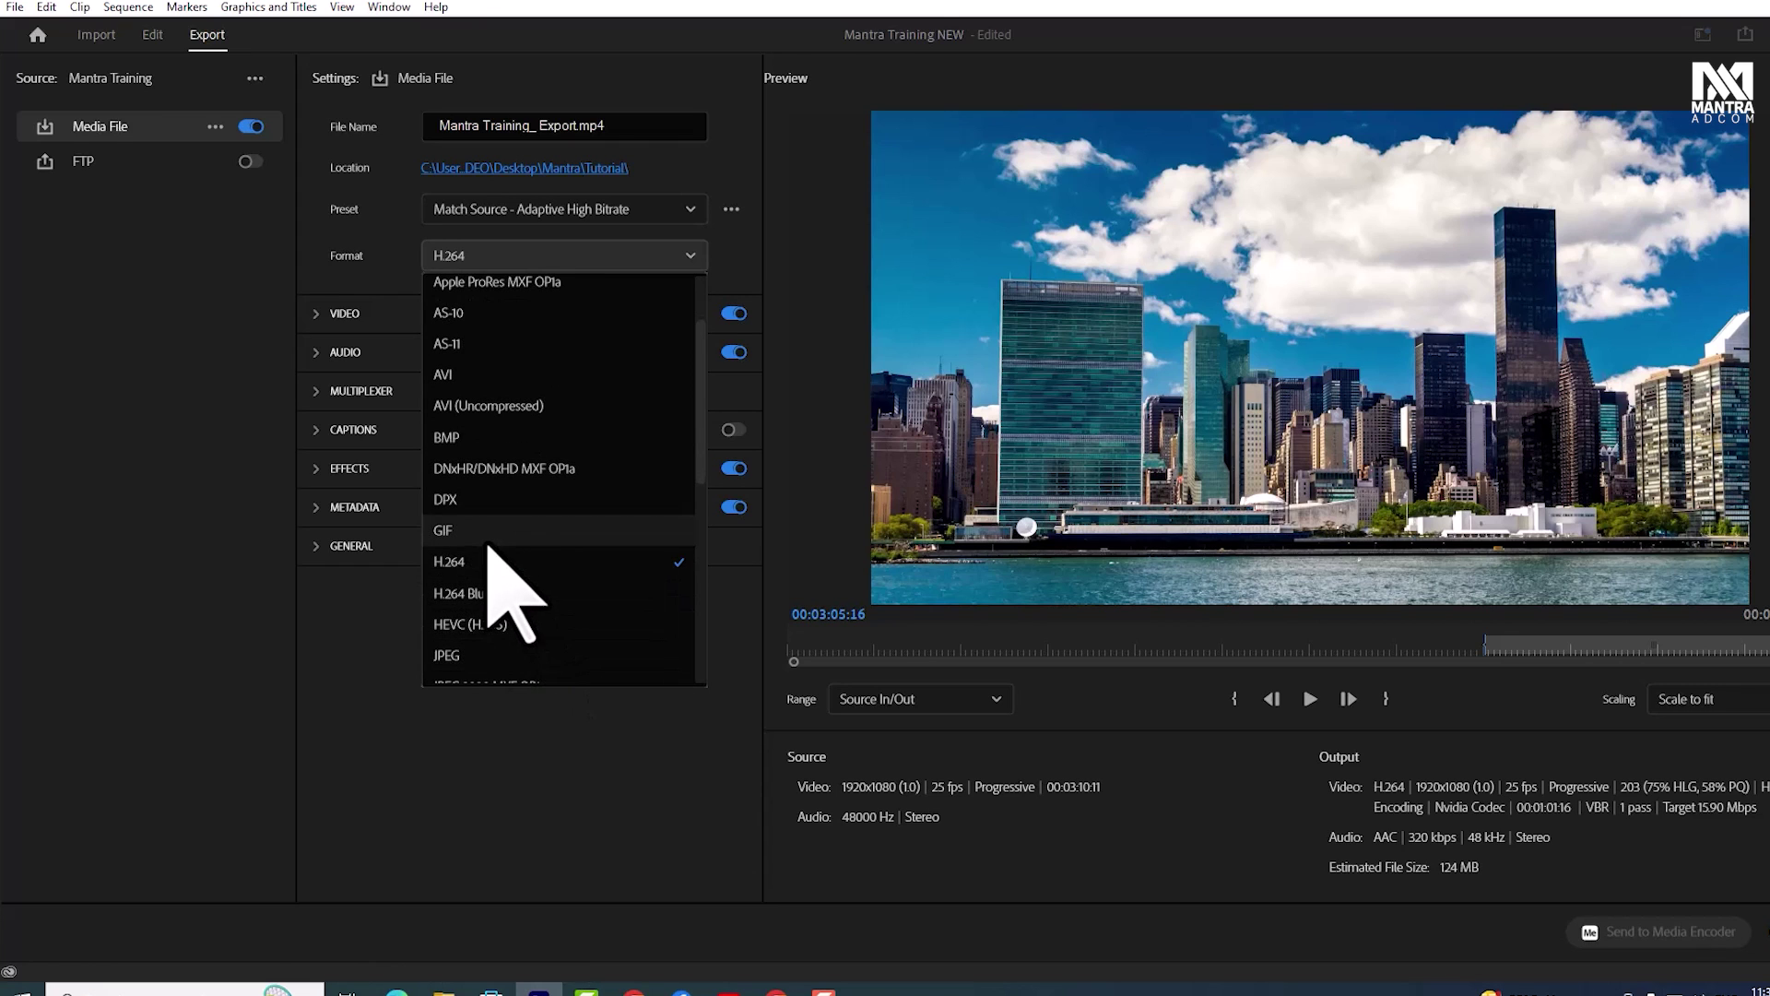
scroll(557, 597, "down", 1)
scroll(560, 608, "down", 2)
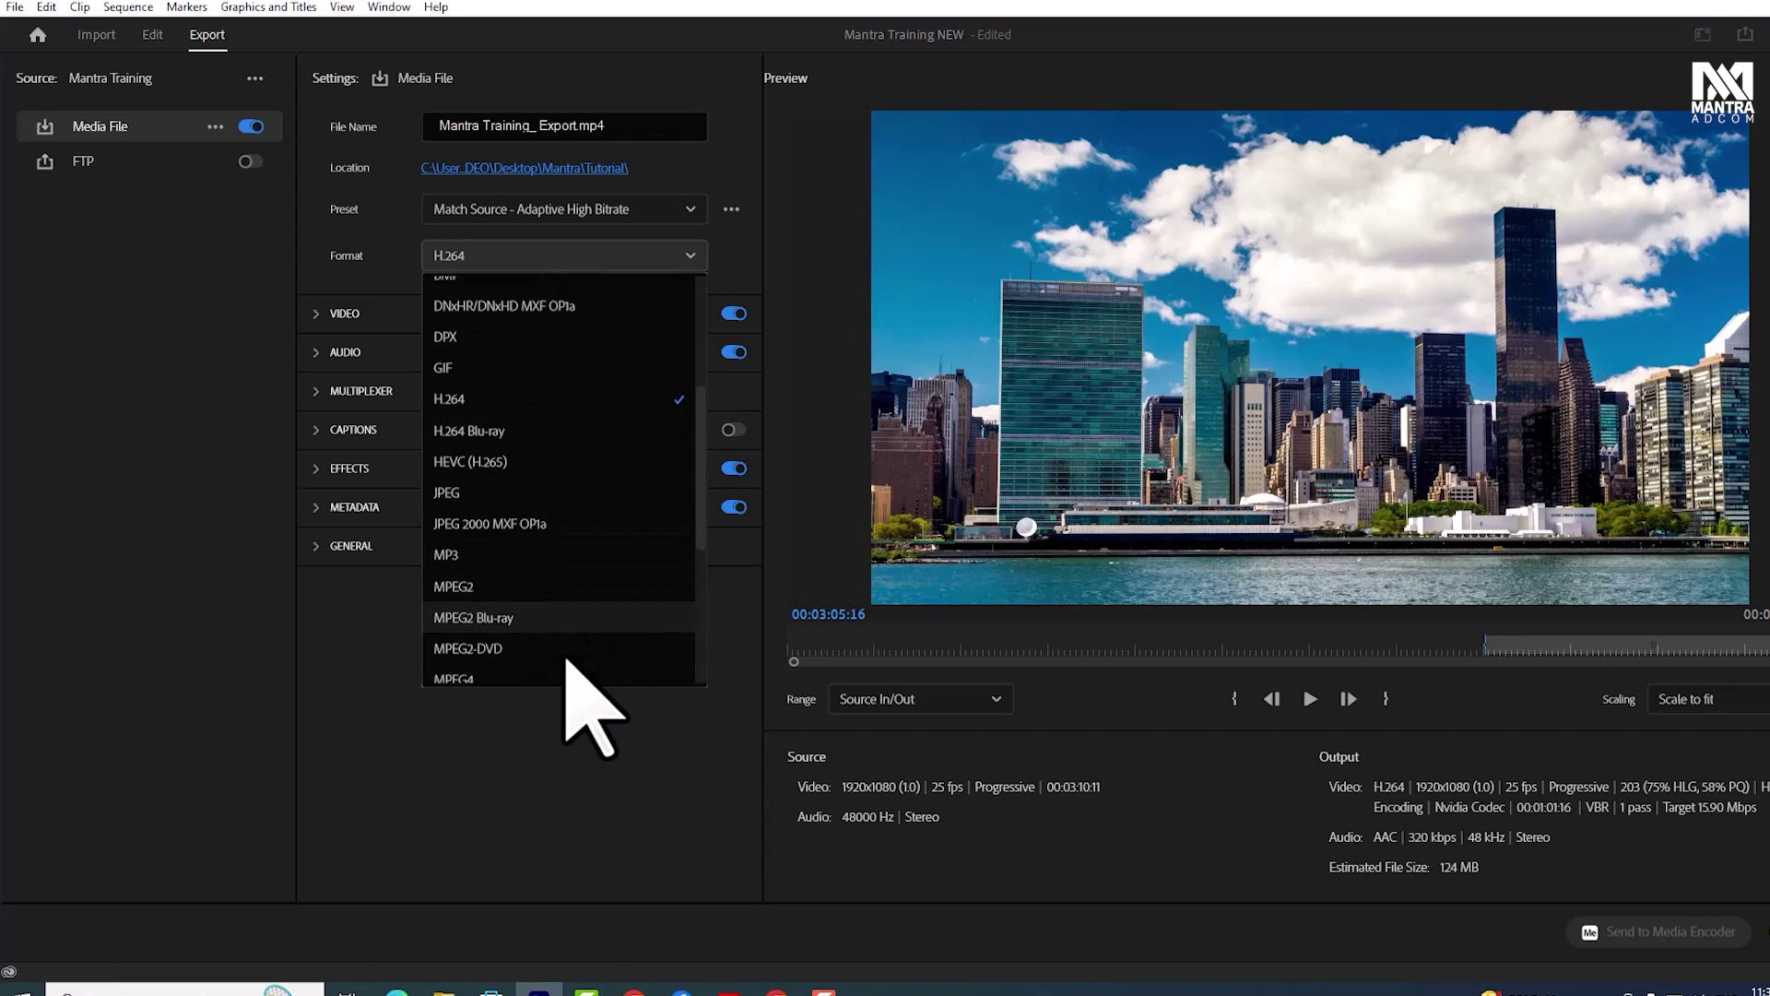
scroll(562, 636, "down", 2)
scroll(564, 650, "down", 2)
scroll(566, 664, "down", 1)
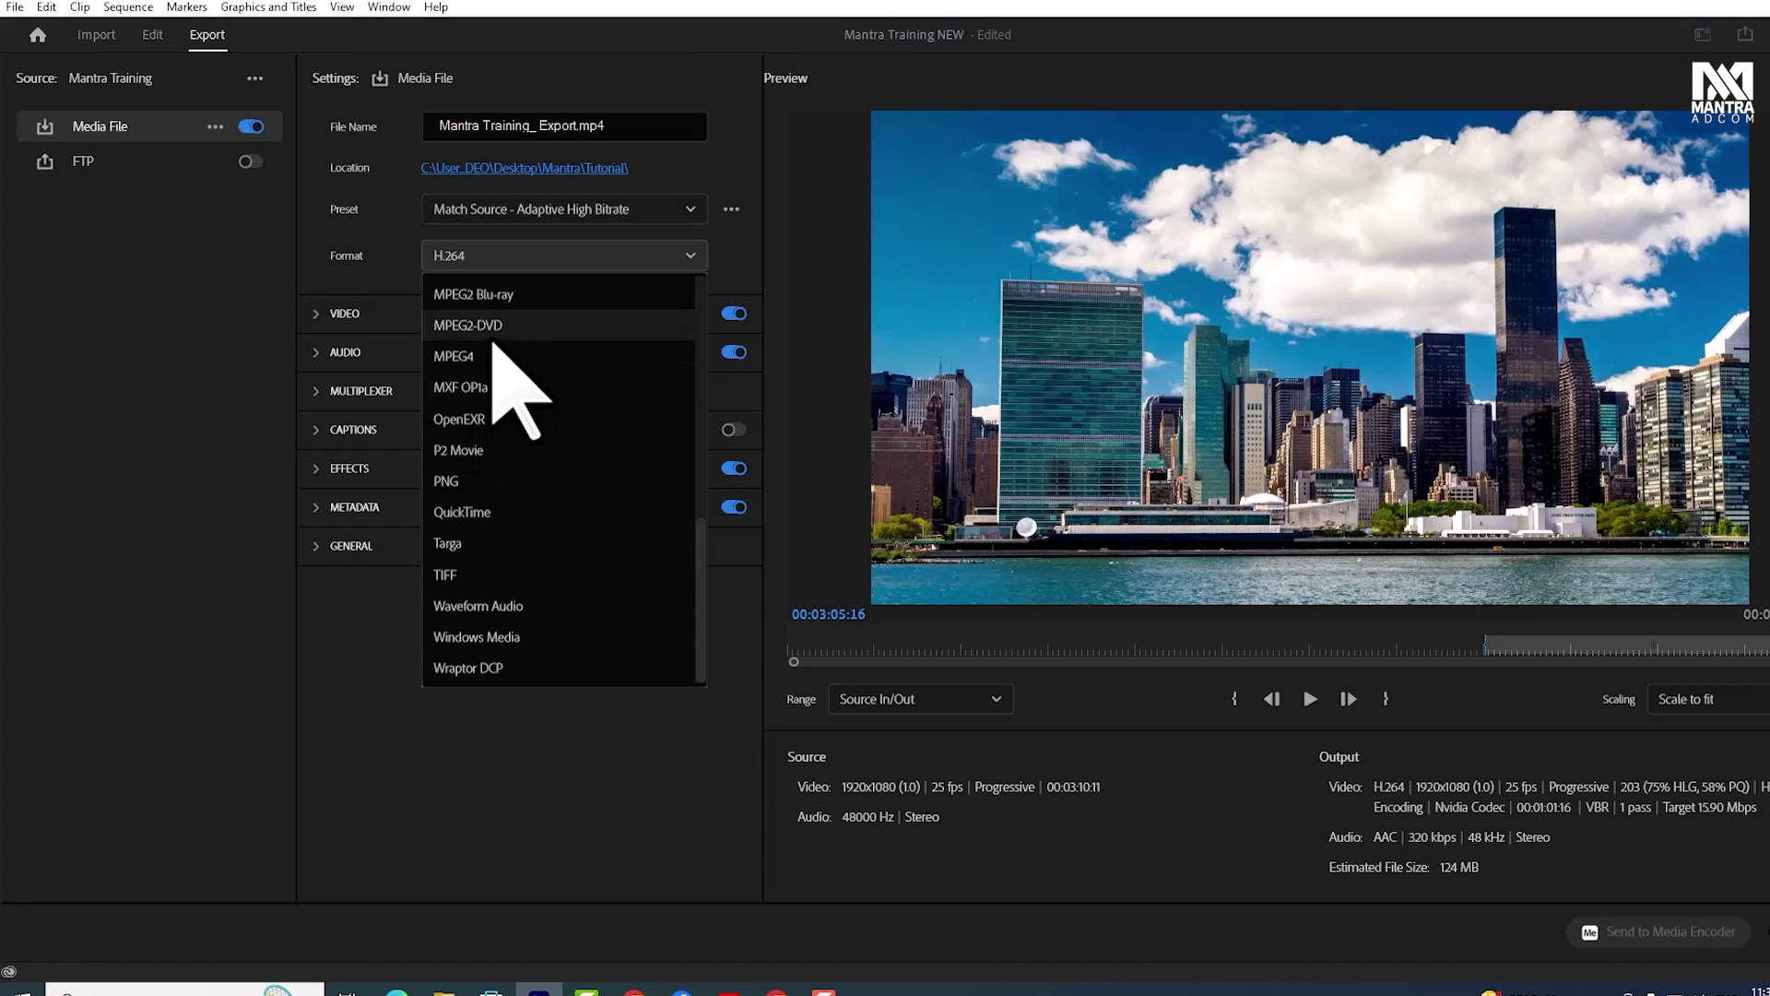
scroll(513, 313, "up", 1)
scroll(513, 341, "up", 1)
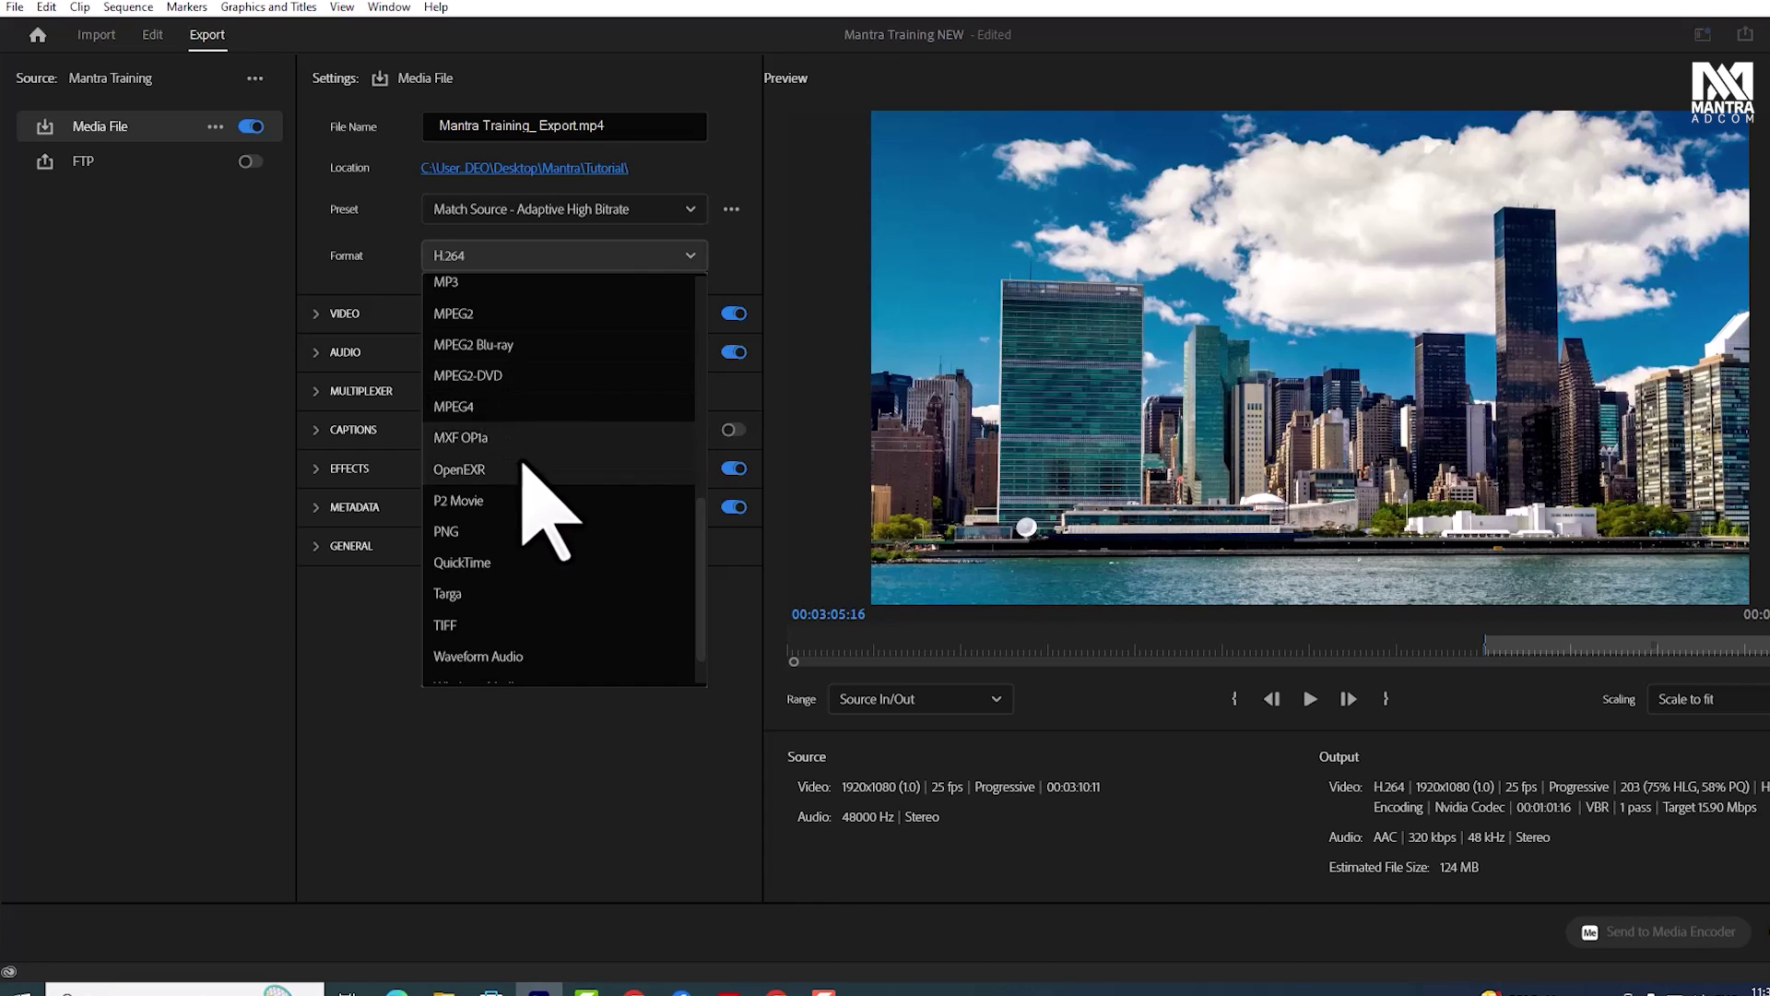
scroll(533, 488, "up", 1)
scroll(533, 488, "up", 2)
scroll(531, 489, "up", 1)
scroll(532, 489, "up", 1)
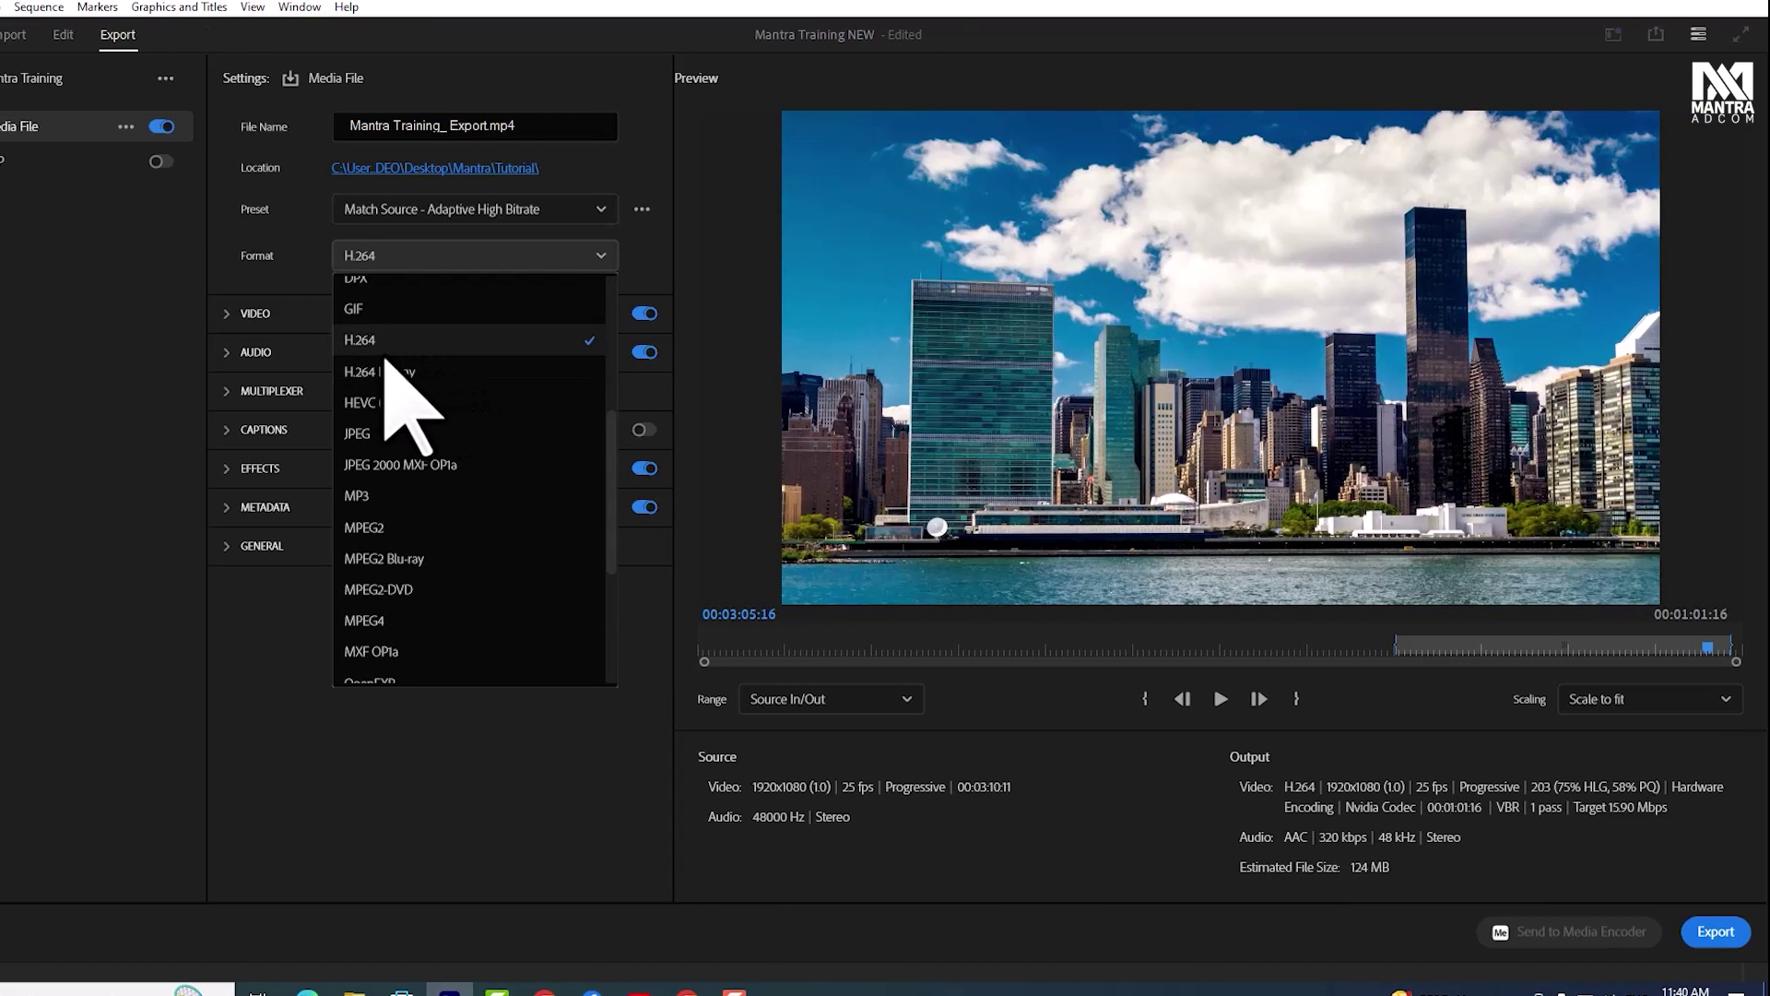
left_click(381, 341)
left_click(408, 263)
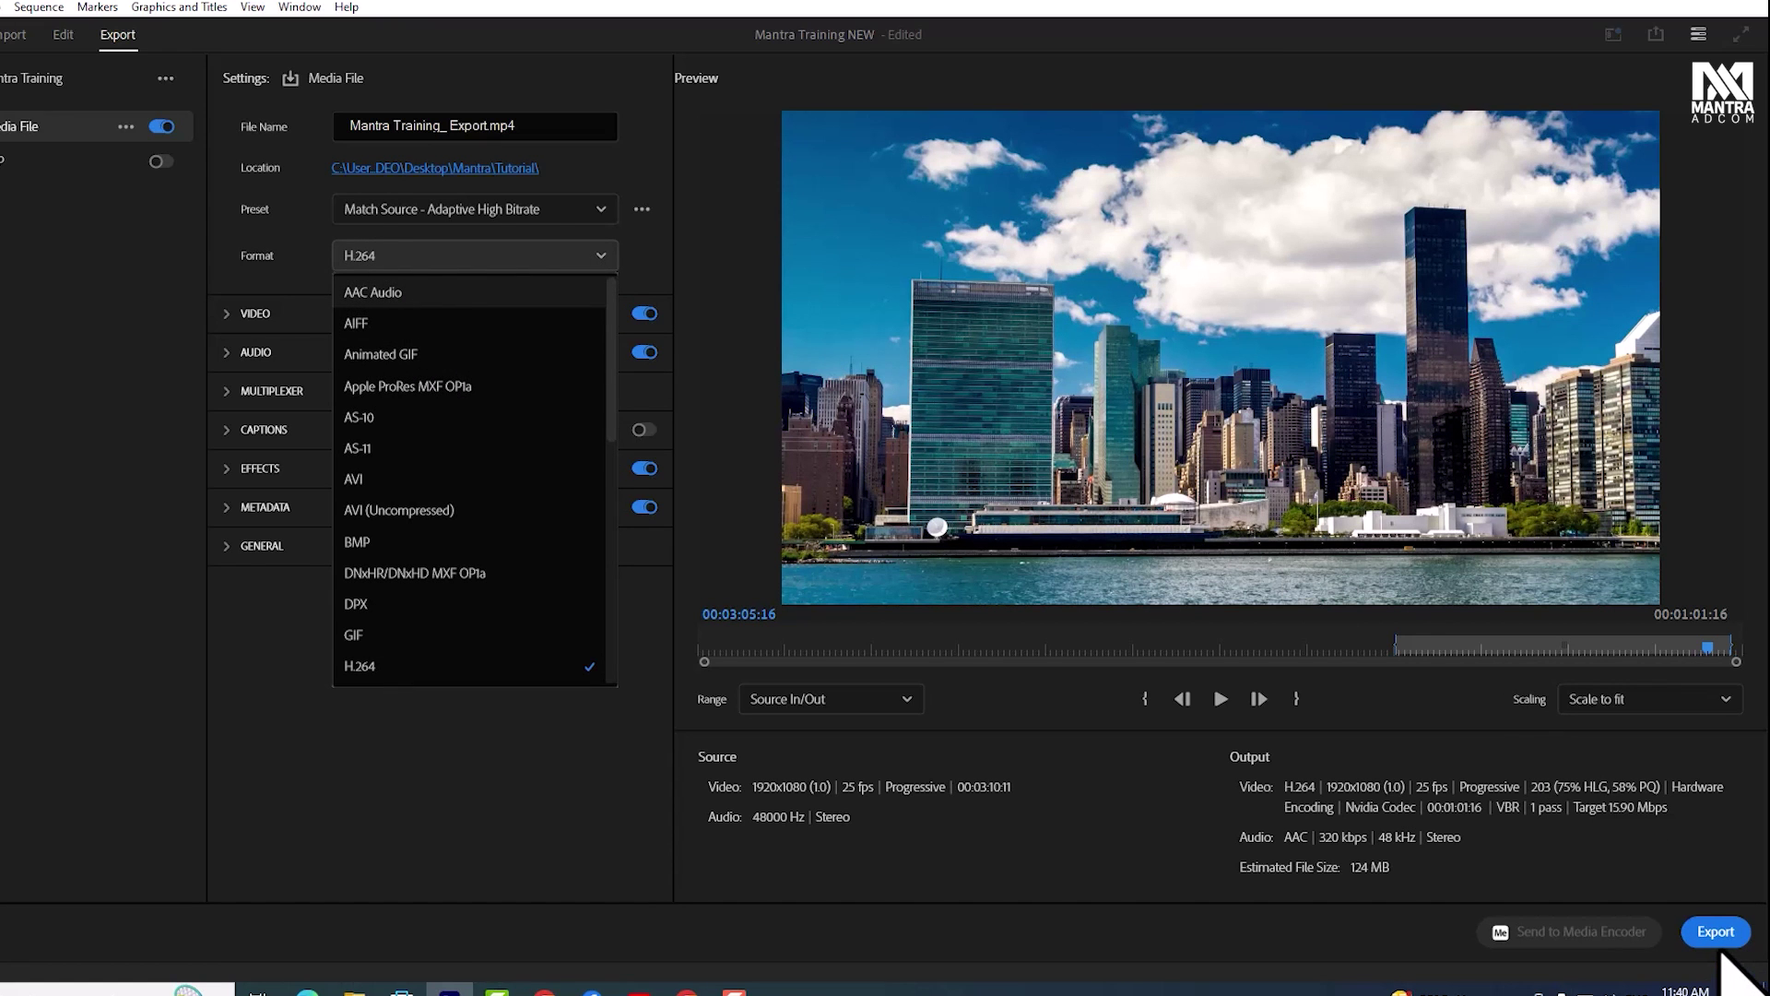
Export the sequence and verify the success event for Mantra Training_ Export.mp4 in the Events panel
left_click(1717, 931)
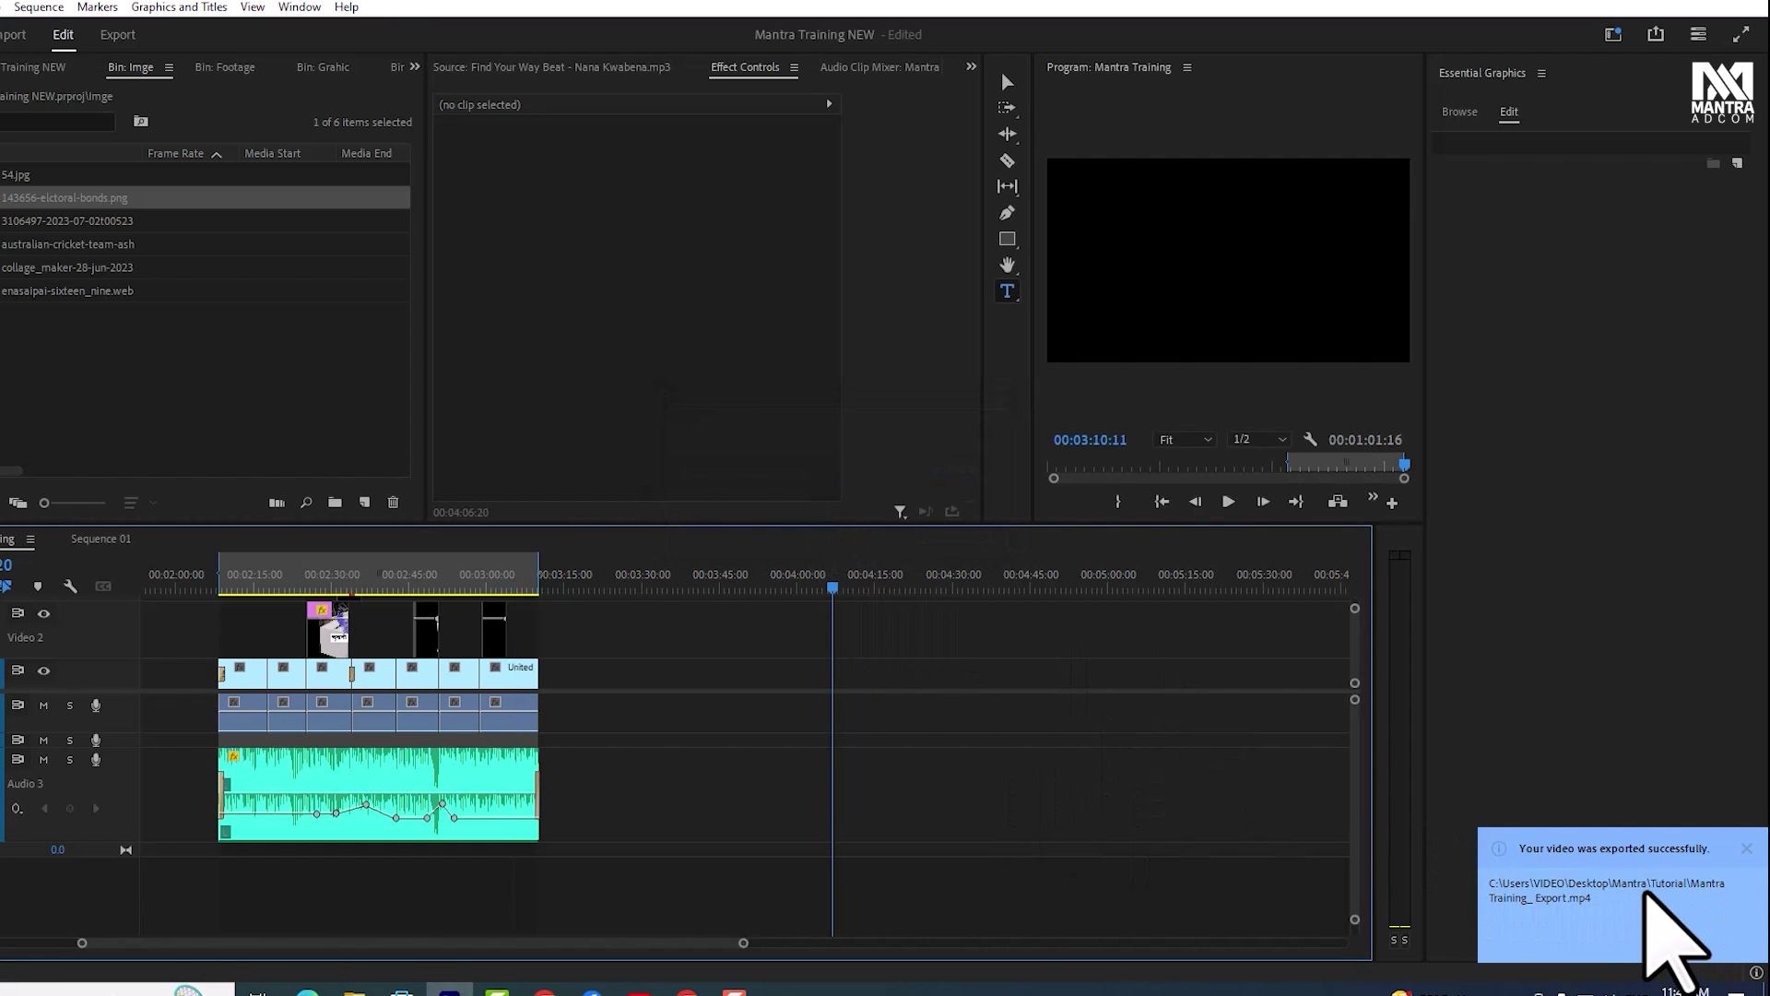
left_click(1645, 892)
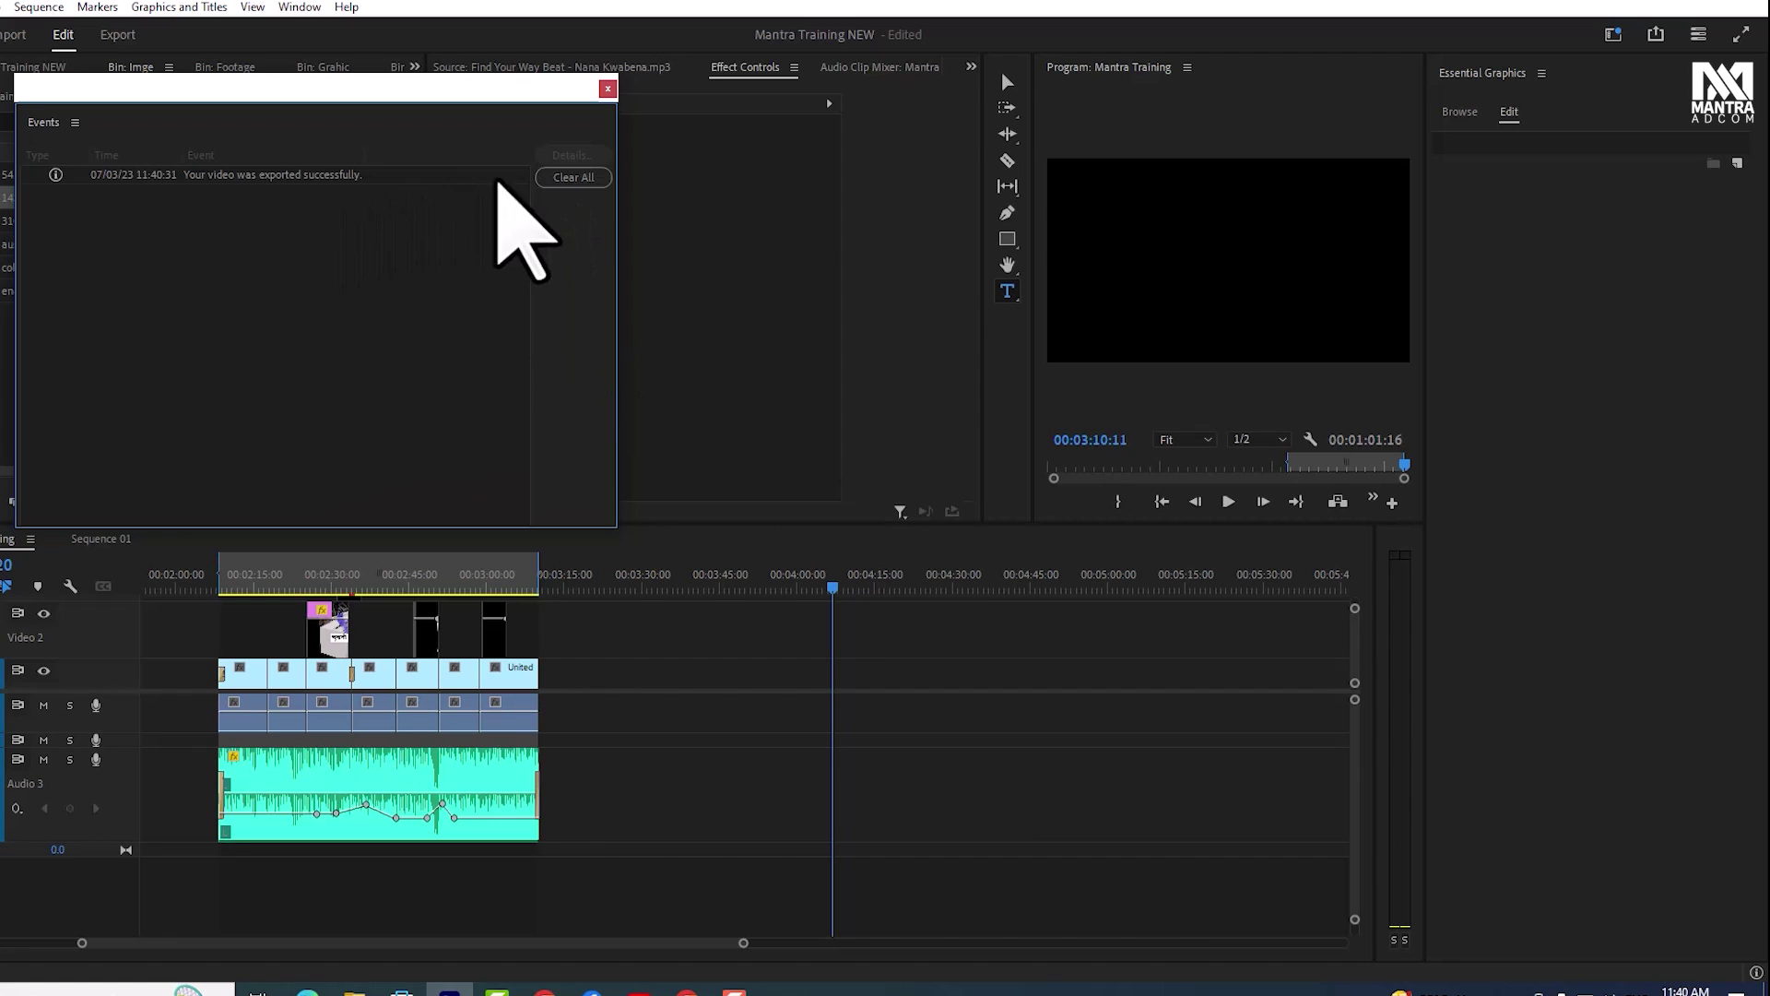
left_click(271, 179)
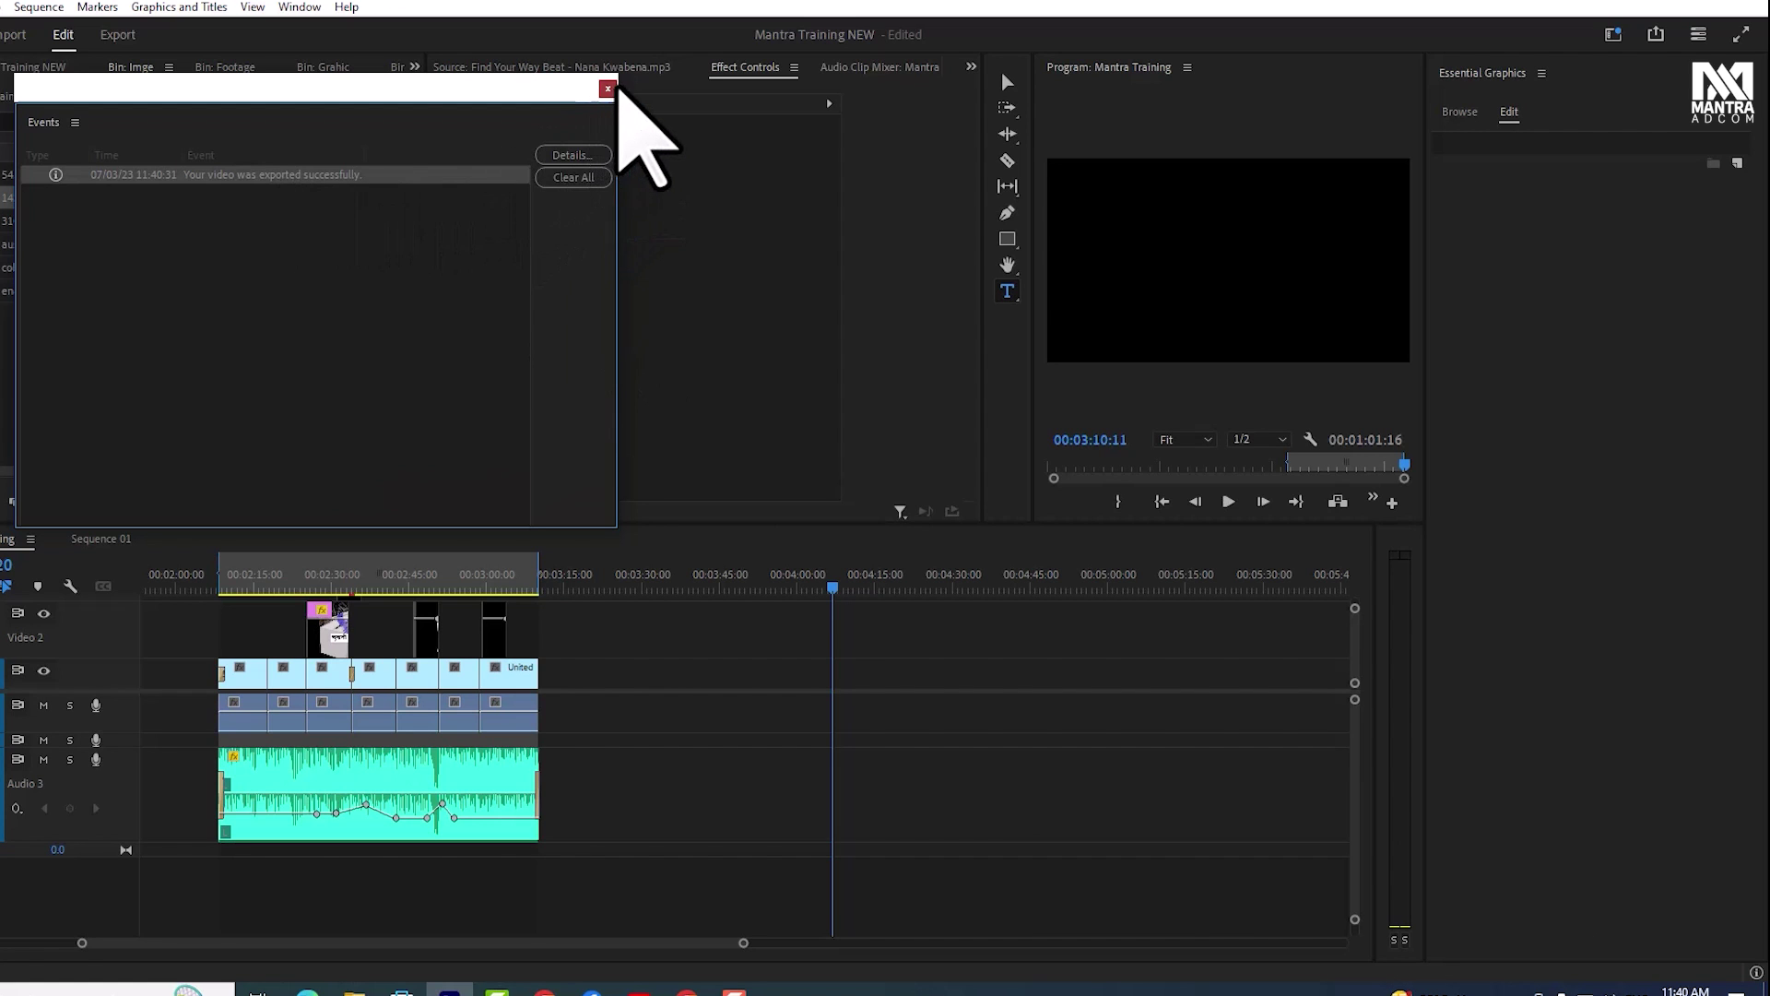
left_click(608, 89)
Play Mantra Training_ Export.mp4 from Desktop\Mantra\Tutorial in VLC, seeking to around 00:27
left_click(360, 990)
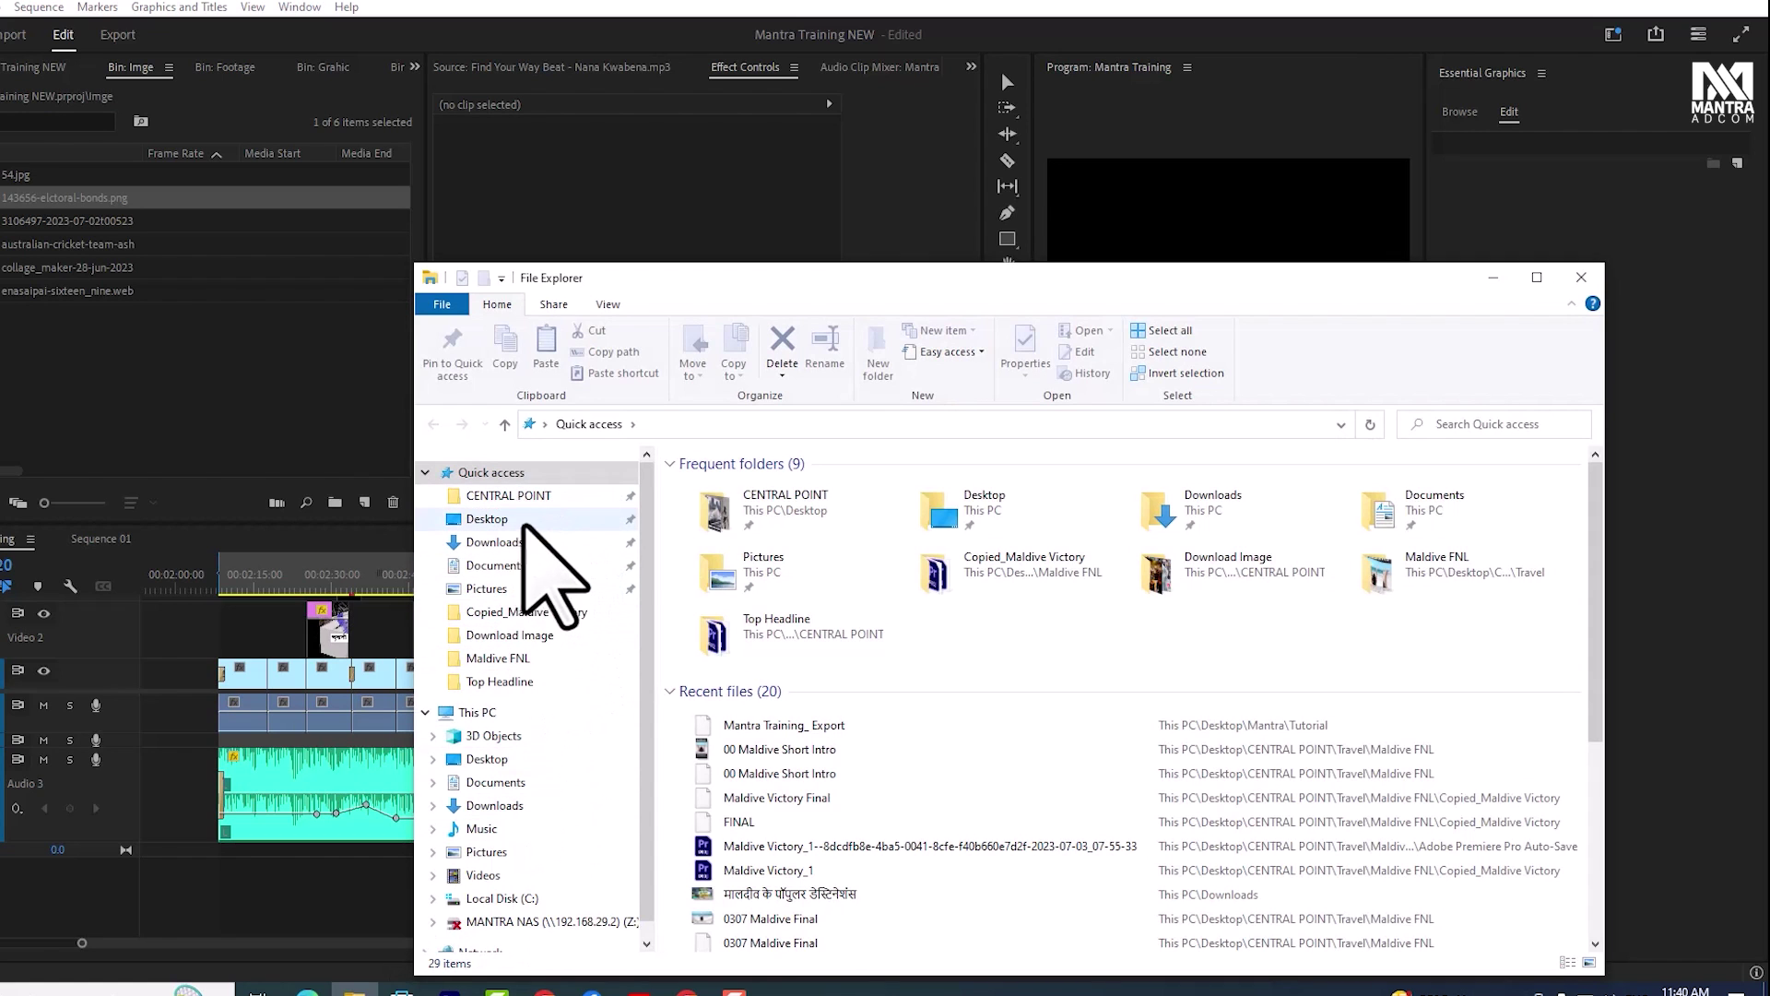
left_click(489, 519)
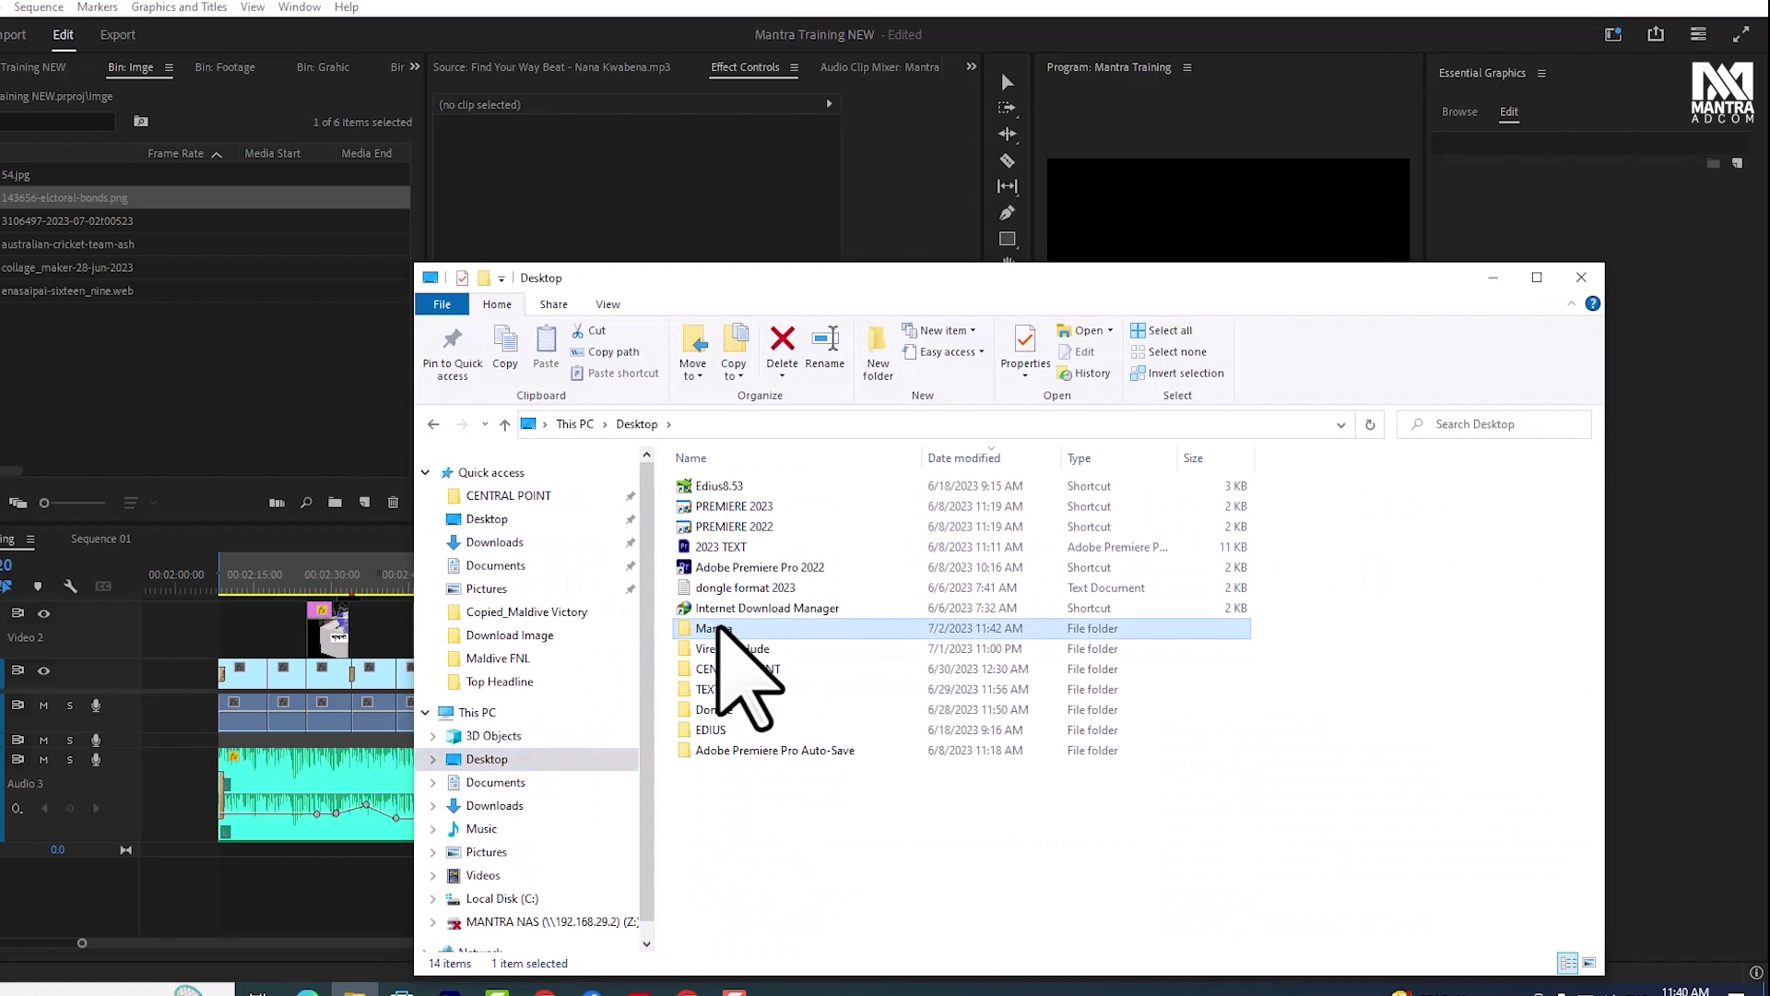
double_click(737, 628)
double_click(733, 486)
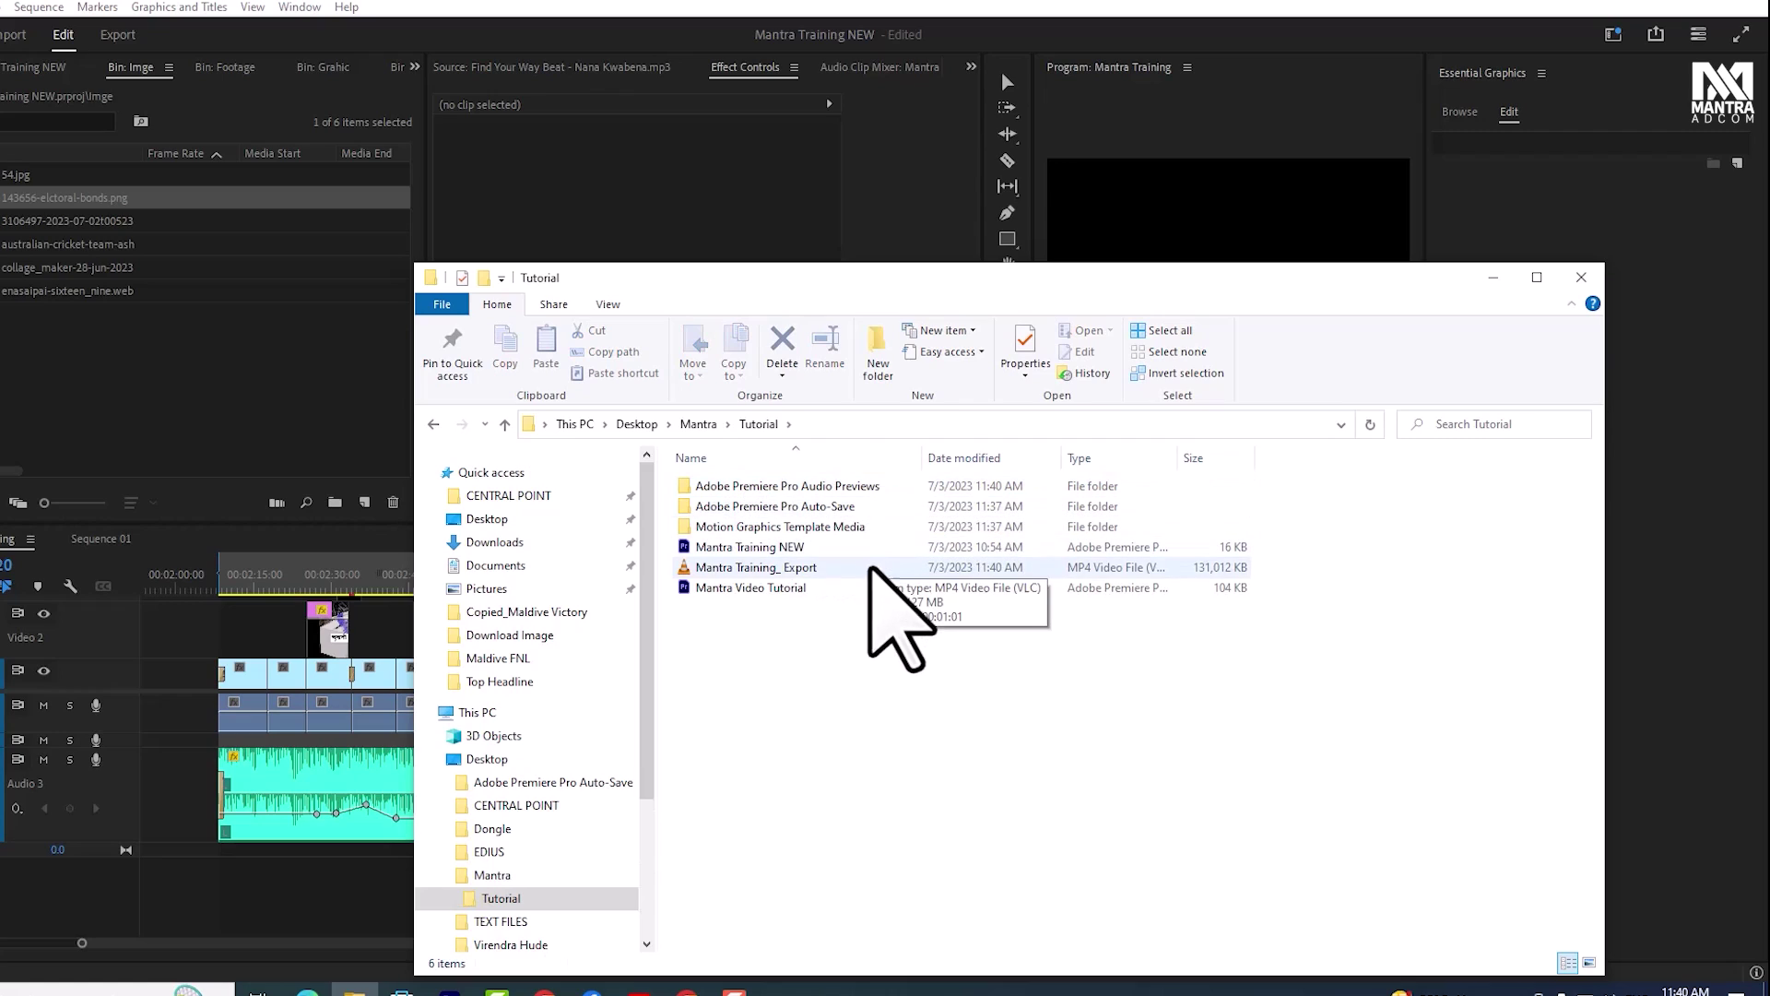
double_click(737, 570)
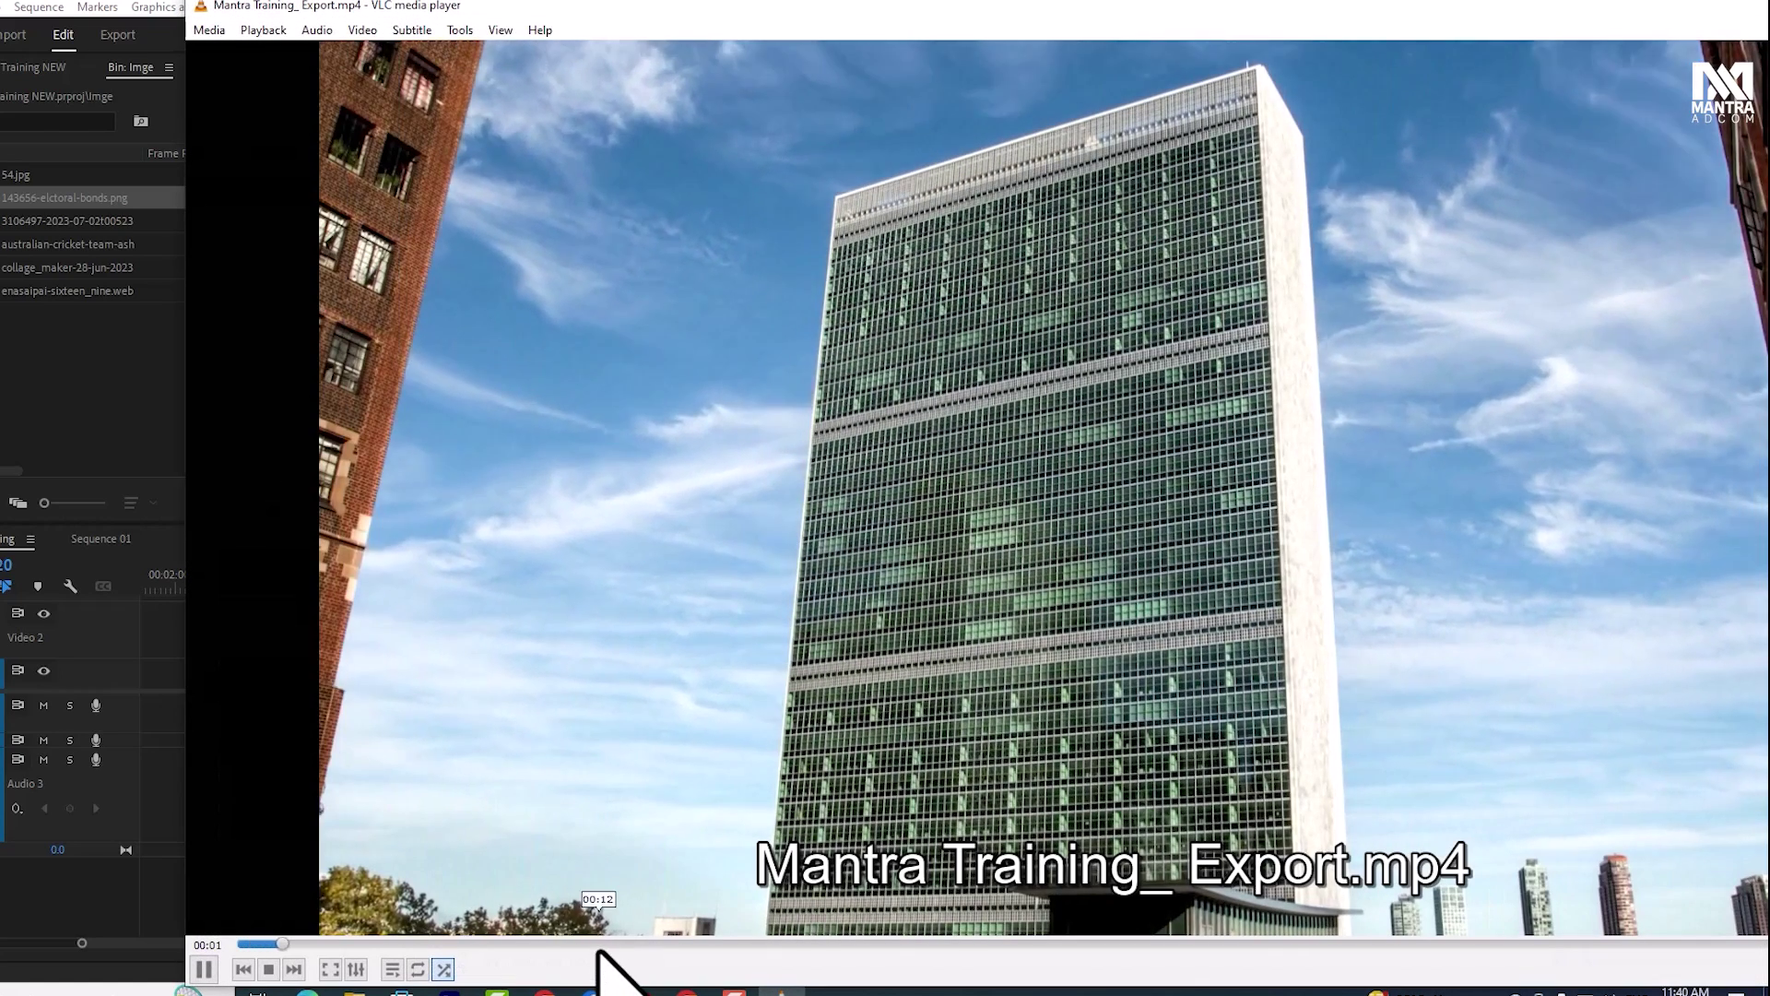
left_click(682, 943)
left_click(1031, 943)
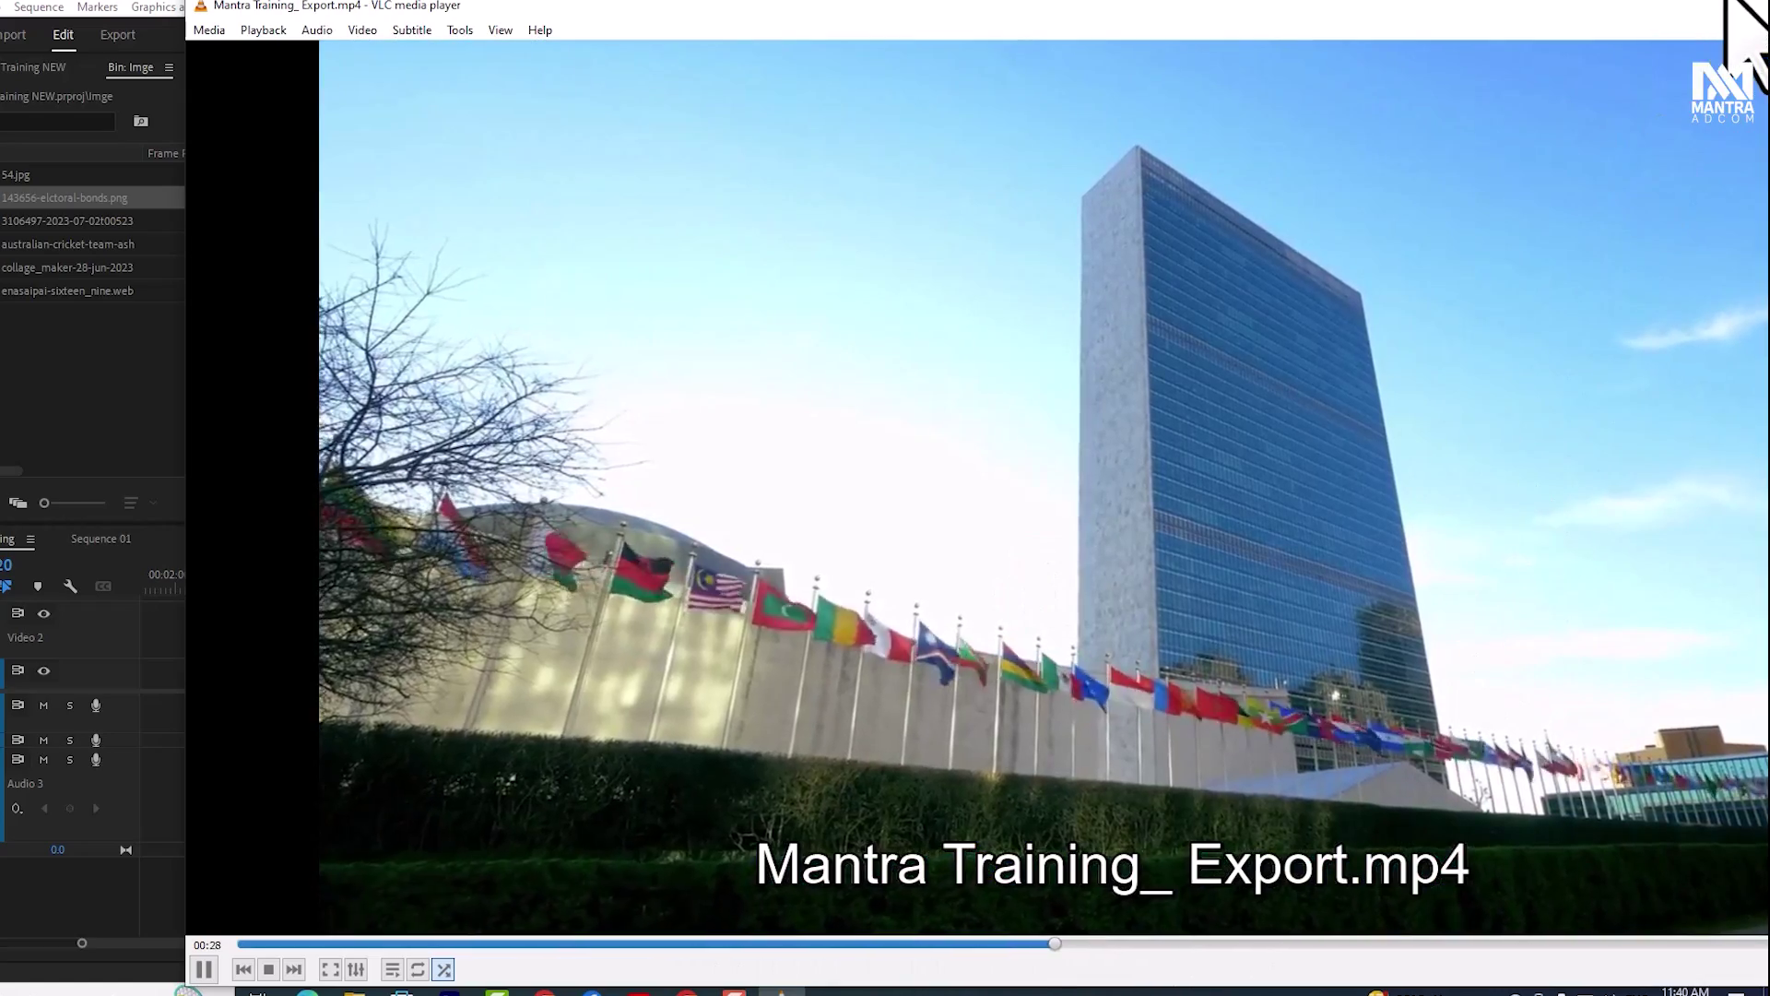